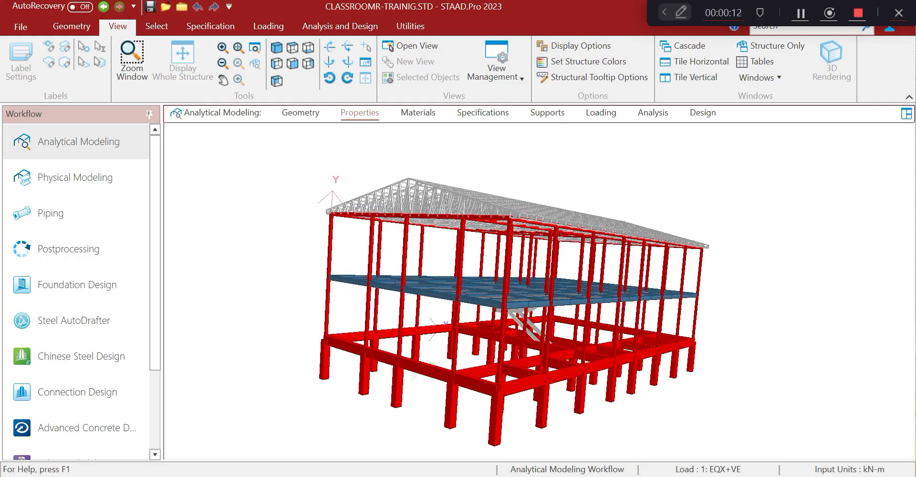
Glance at the dead-load workbook, then return to the STAAD.Pro model
click(582, 476)
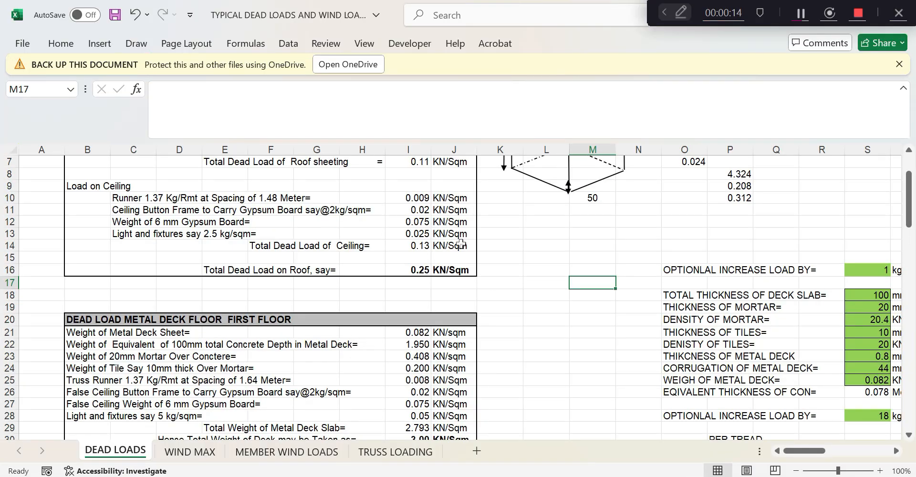
scroll(461, 244, up, 2)
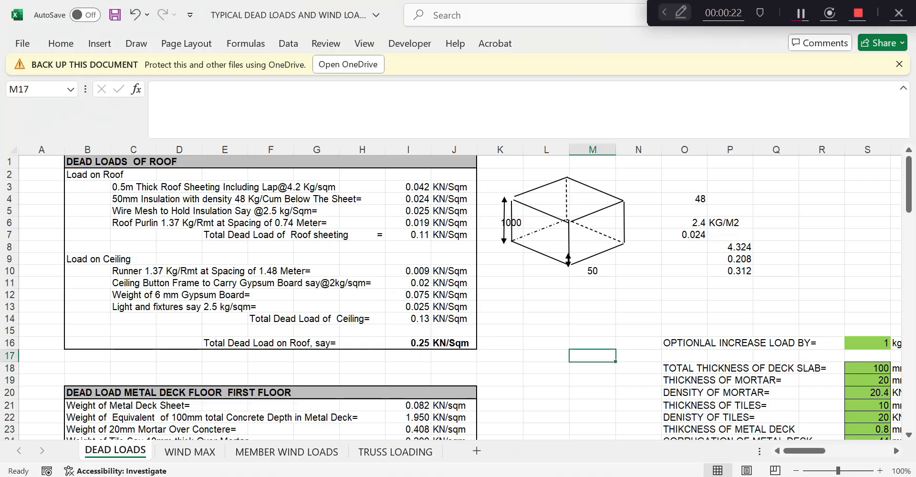
key(alt+Tab)
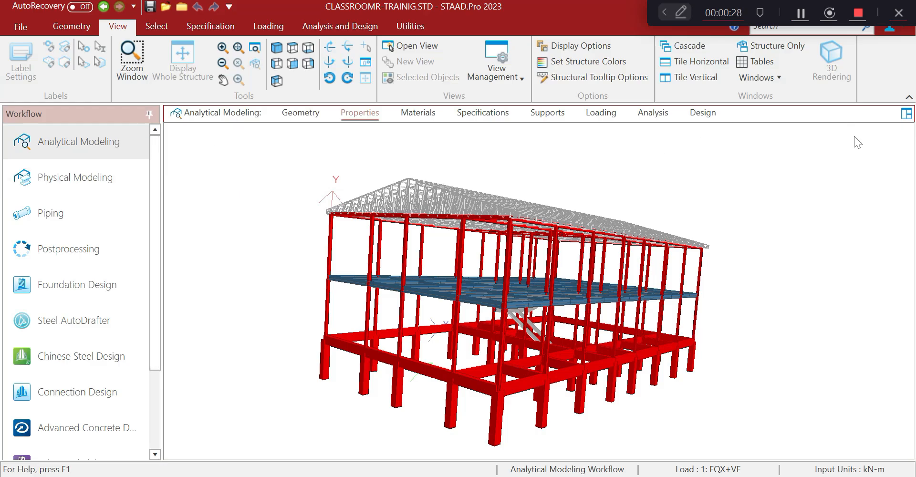
drag(815, 8, 883, 420)
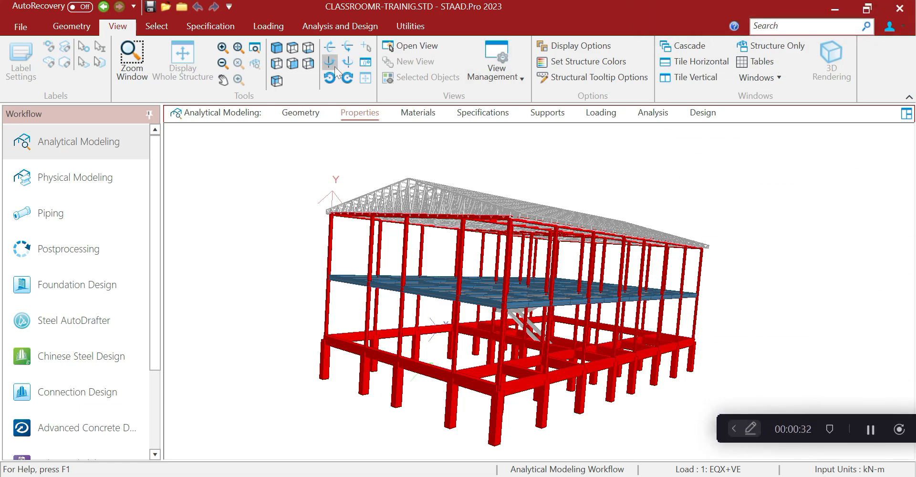
In the Geometry workspace, select the truss bottom chord in side view and view it alone in isometric
click(300, 113)
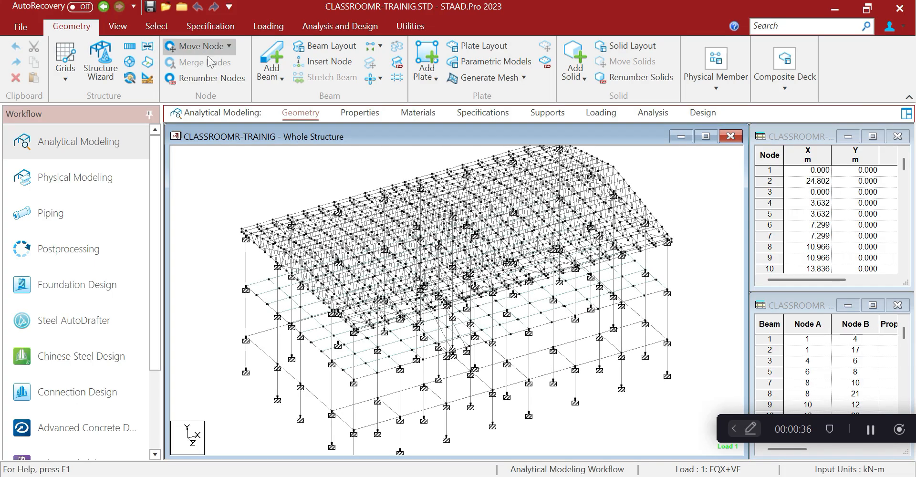
click(120, 28)
click(276, 63)
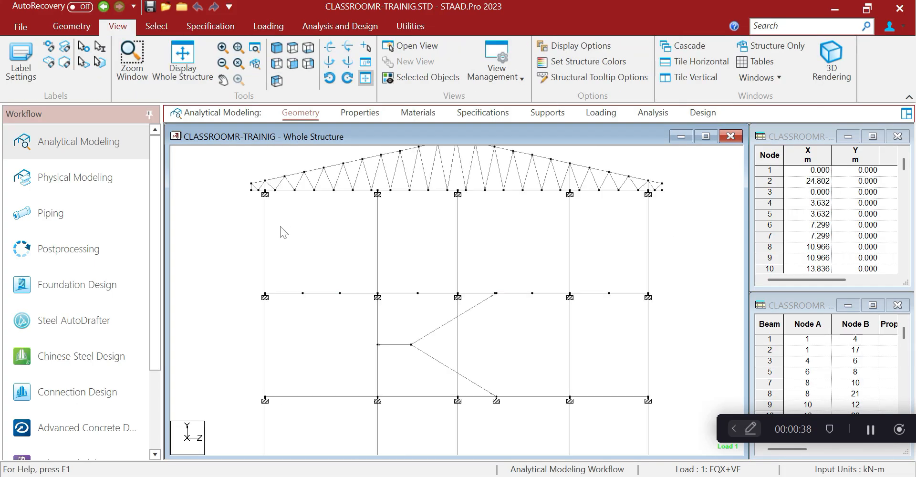
drag(245, 189, 682, 200)
click(420, 77)
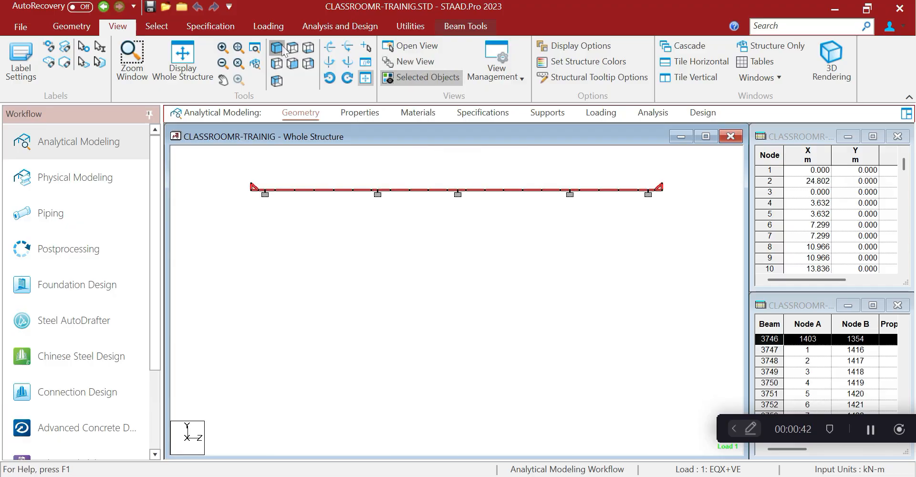
click(277, 48)
click(291, 166)
scroll(299, 184, up, 2)
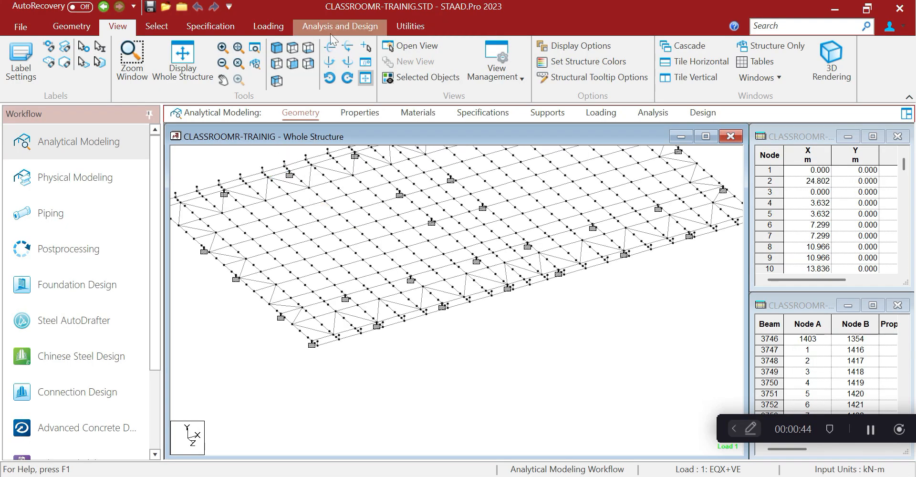
Use Node to Node Distance to measure the first bottom-chord node spacing of 1.462 m
click(425, 28)
click(31, 64)
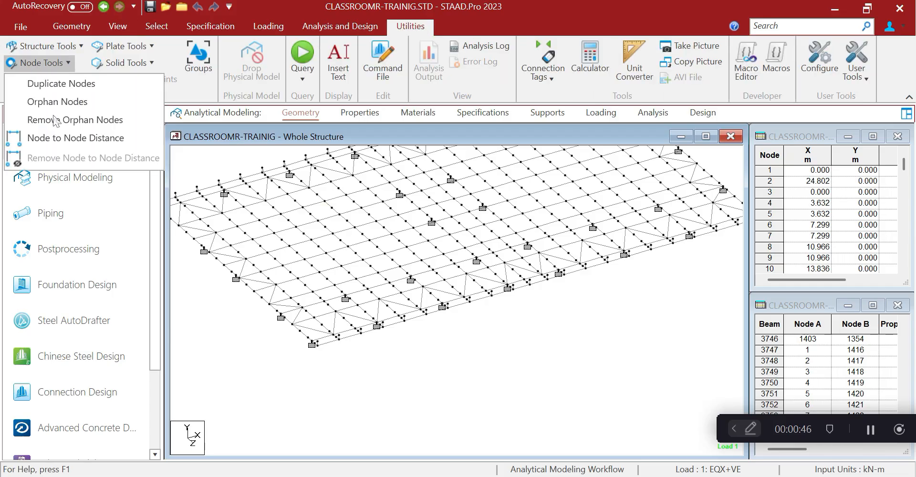
click(61, 137)
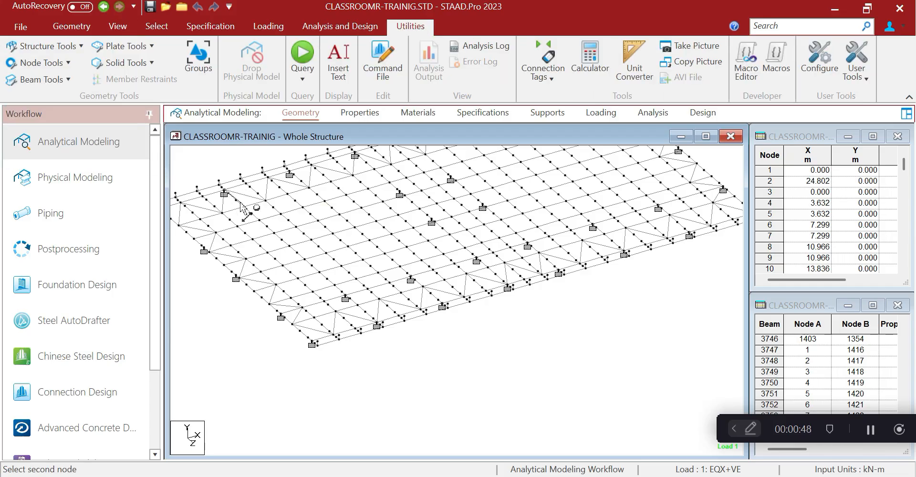
click(242, 208)
click(258, 222)
click(258, 222)
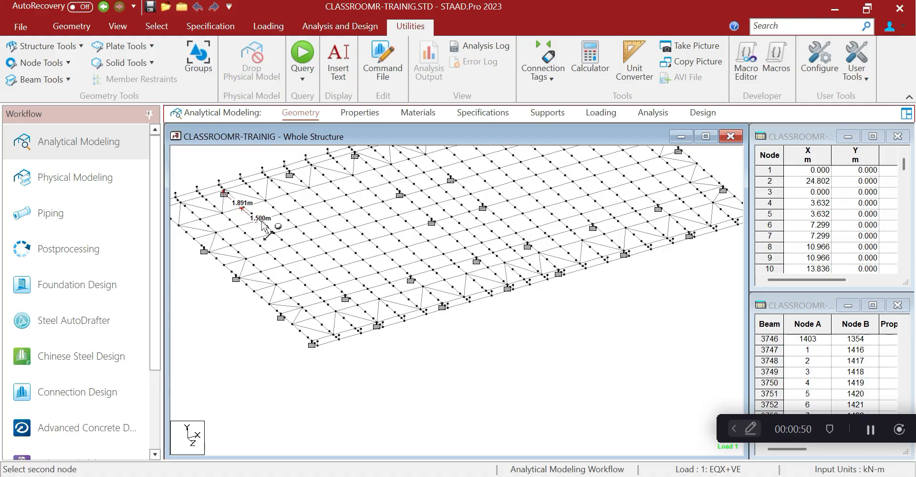
click(274, 236)
click(274, 237)
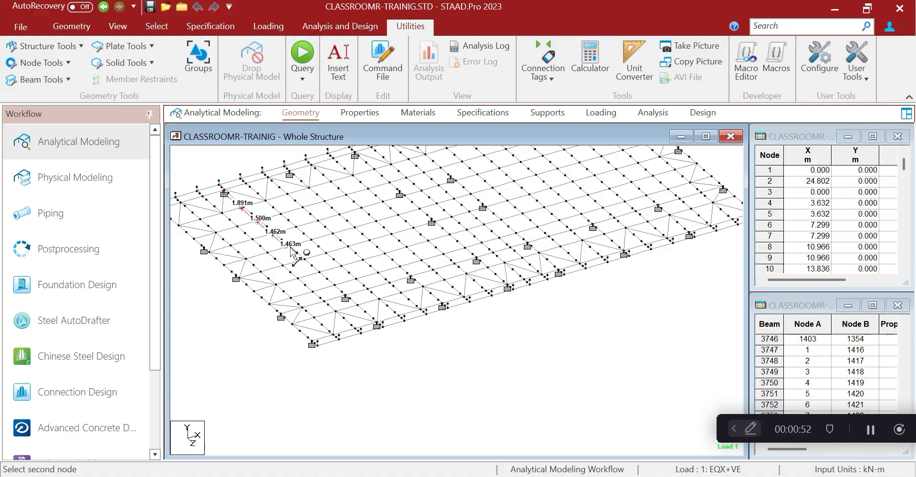
Measure the remaining chord spacings (1.463, 1.462, 0.928 m) and return to Excel
click(289, 248)
click(290, 249)
click(304, 260)
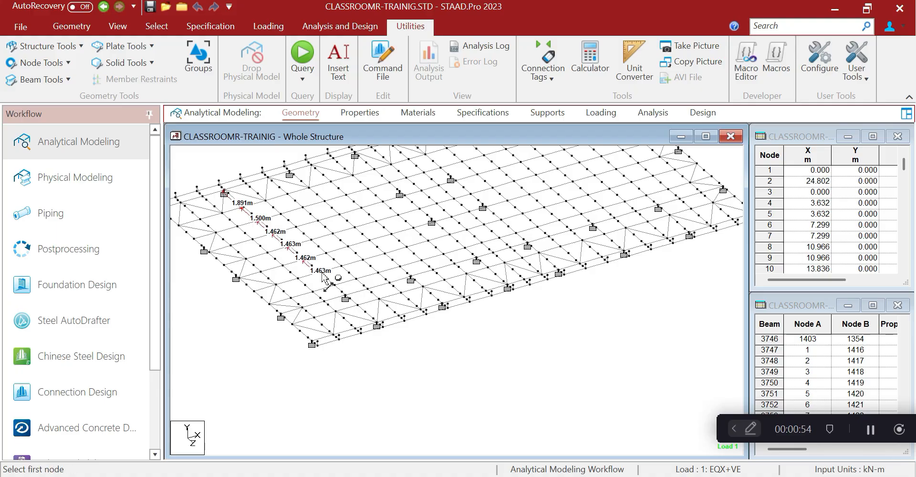
click(335, 288)
click(319, 275)
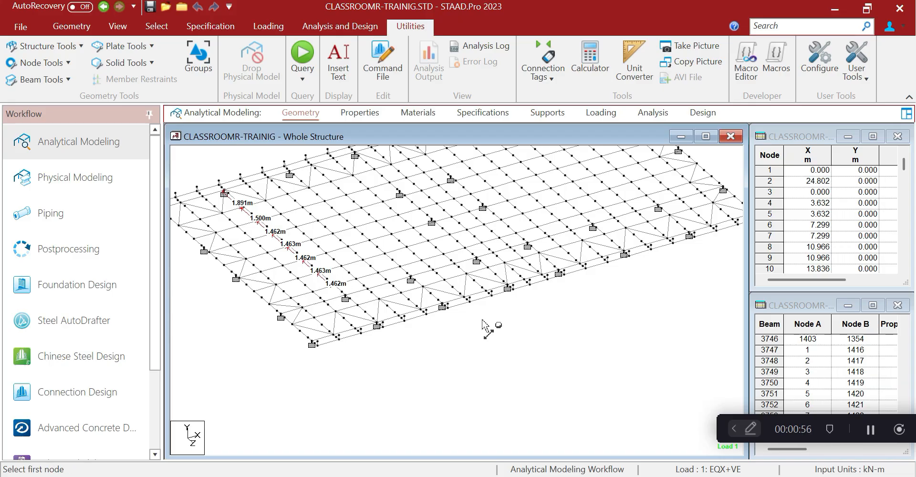
scroll(457, 295, up, 2)
click(393, 316)
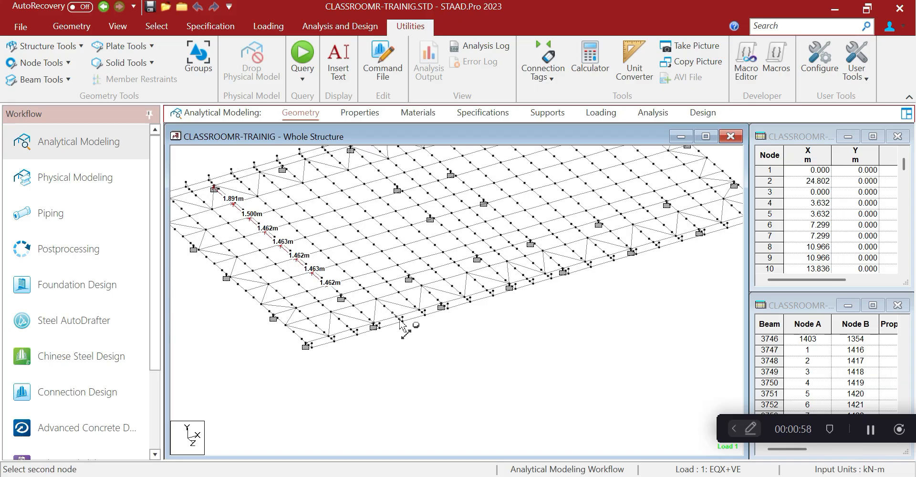
click(401, 320)
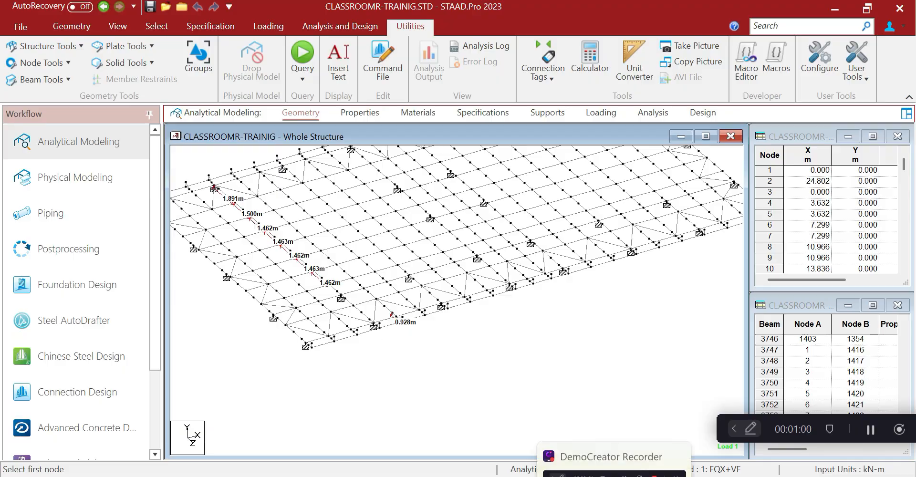
click(582, 476)
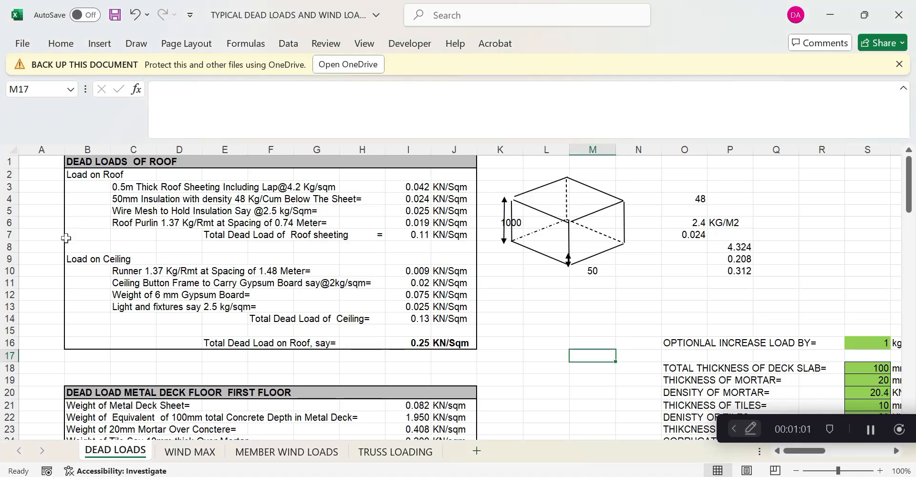
Change the ceiling runner spacing from 1.48 to 1.46 in the C10 description and I10 formula
click(129, 272)
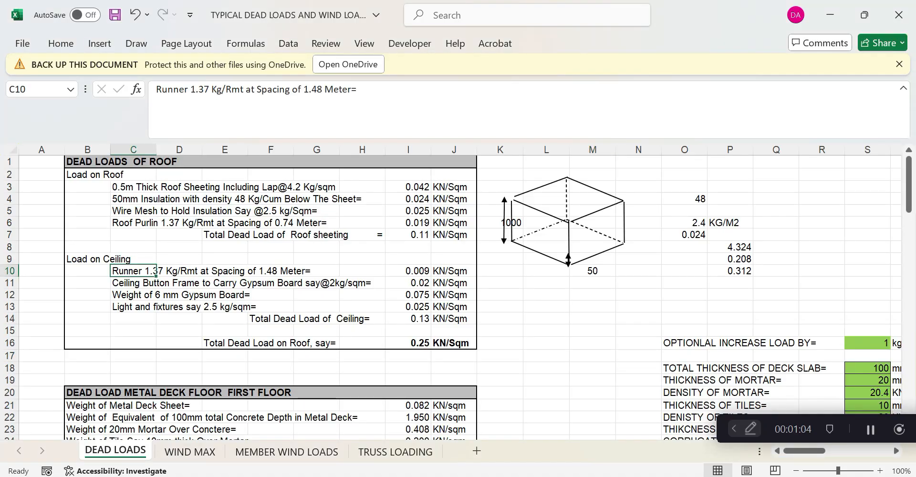
click(317, 89)
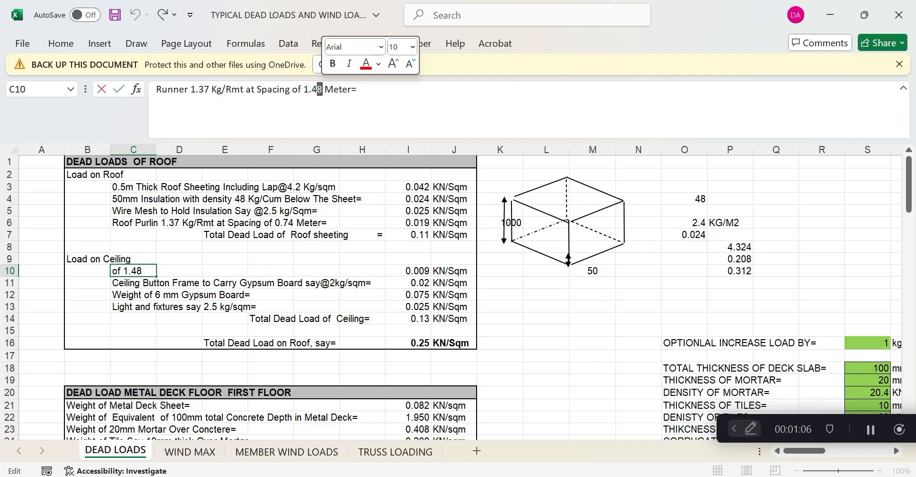
text(6)
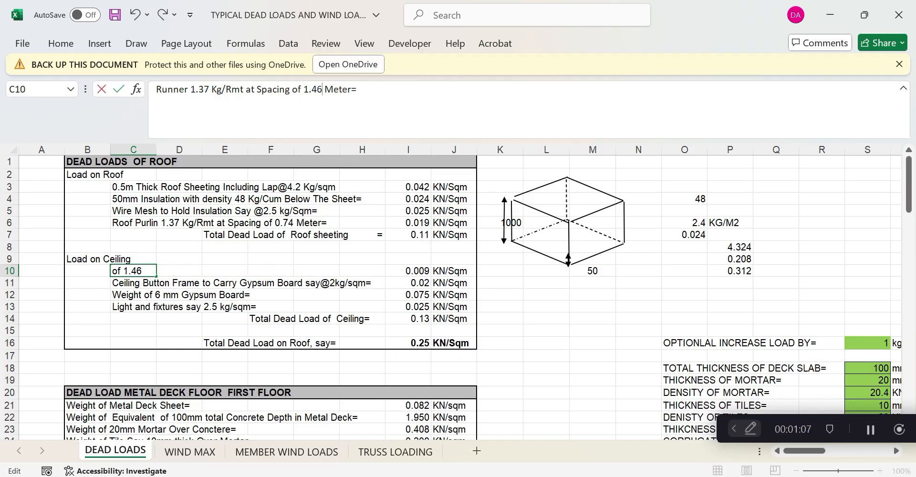
click(461, 275)
click(422, 268)
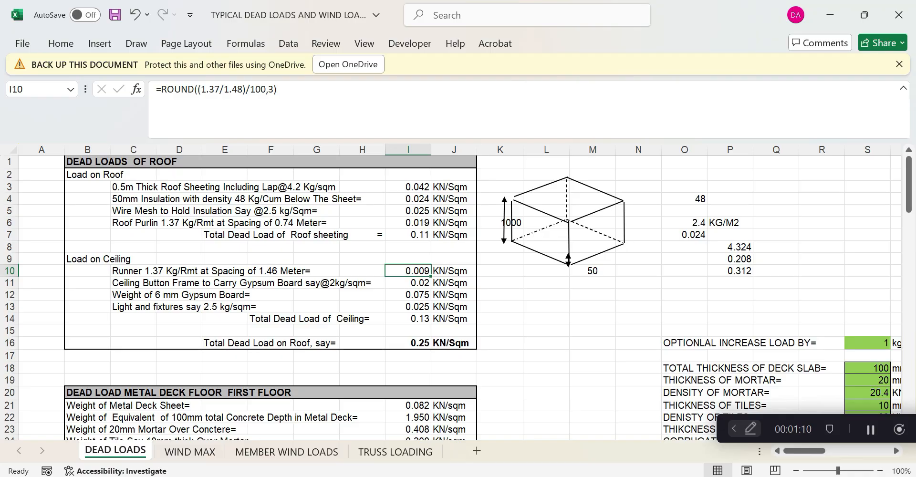
drag(243, 89, 237, 90)
text(6)
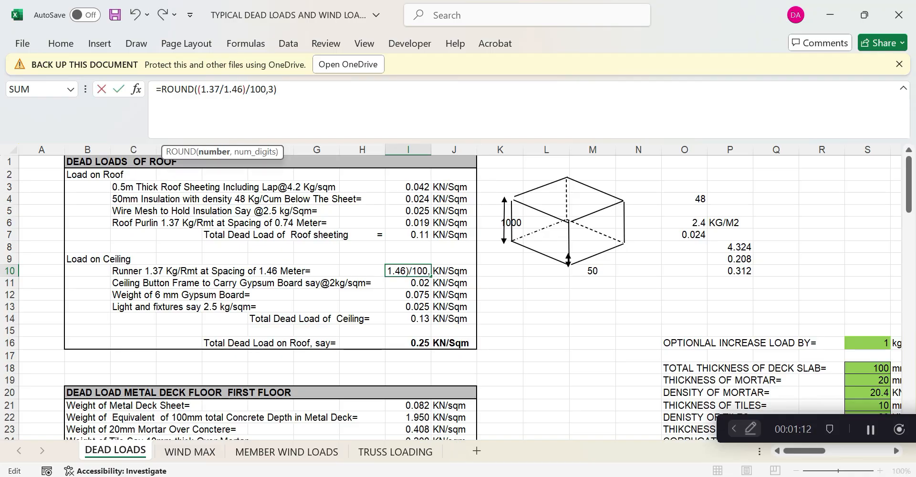
key(Return)
click(546, 356)
click(422, 341)
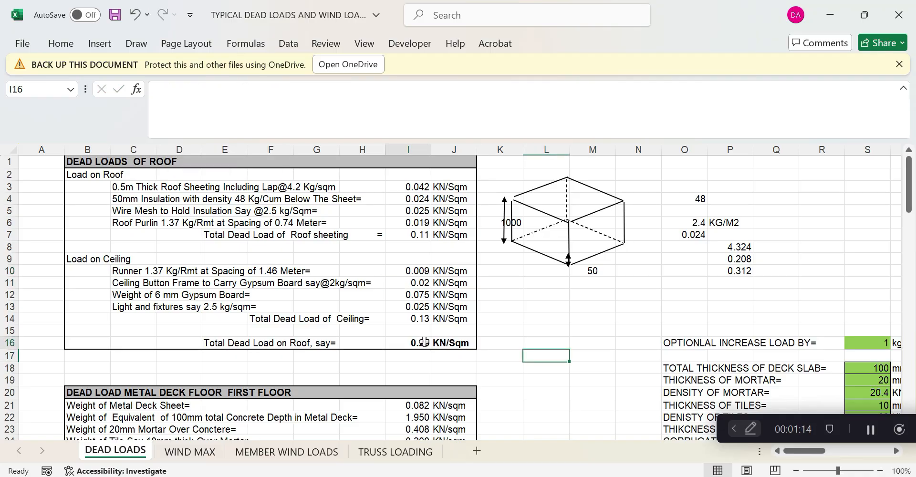
Use 8 mm thickness in the I12 gypsum board formula, keep the description at 6 mm, giving a 0.27 roof total
click(153, 294)
double_click(157, 294)
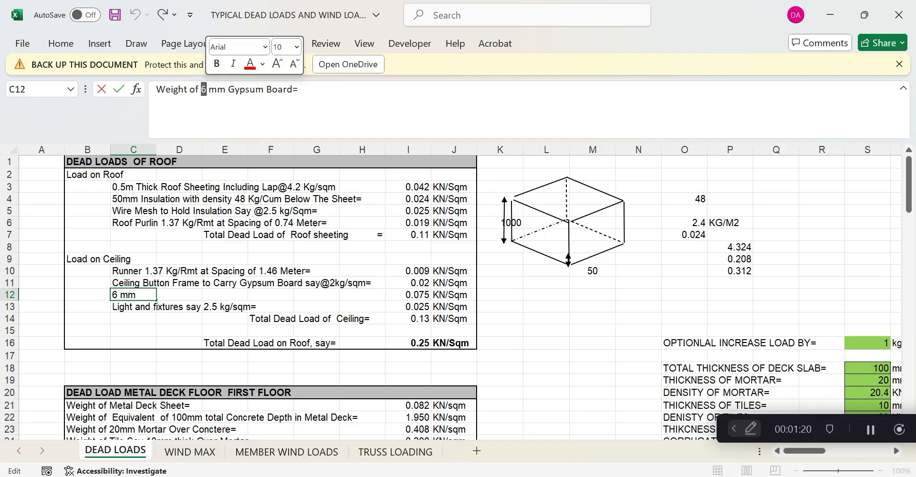
text(8)
click(546, 368)
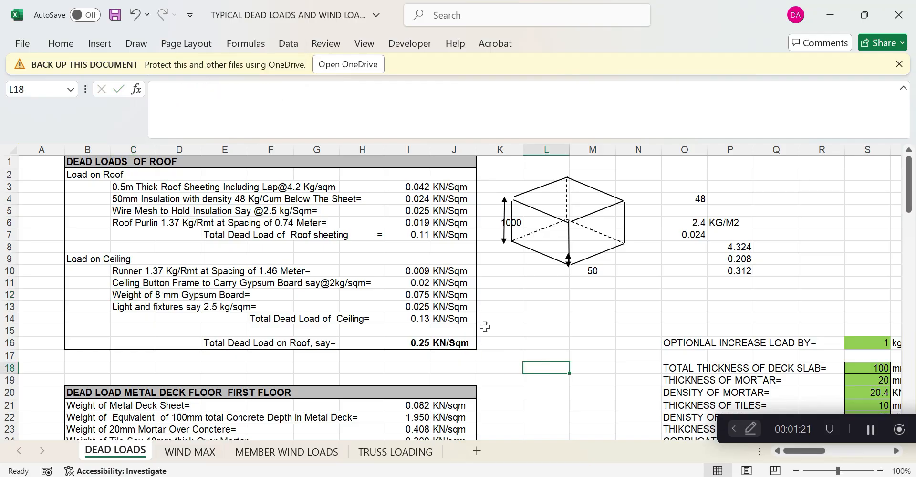
click(420, 294)
double_click(195, 90)
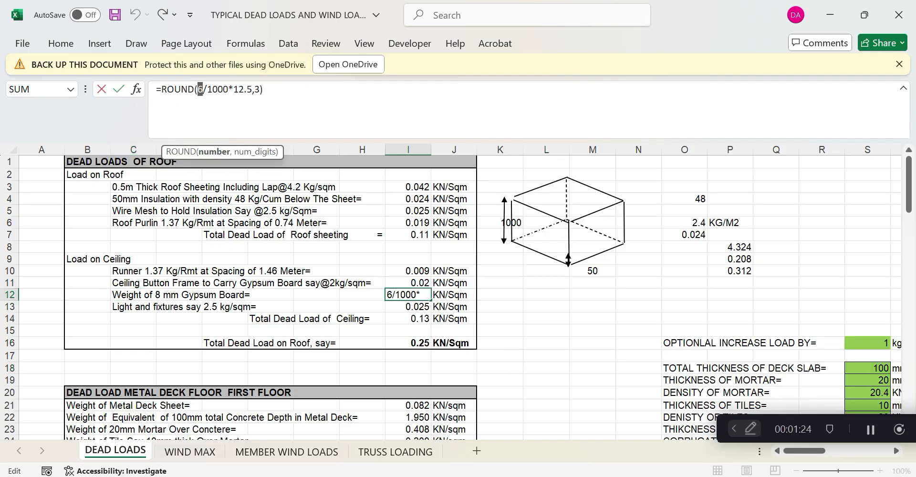
text(8)
key(Return)
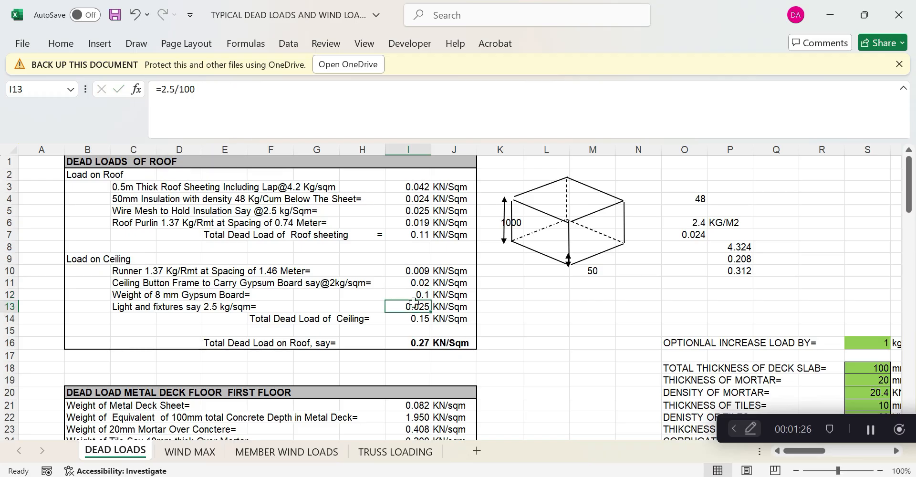
click(134, 293)
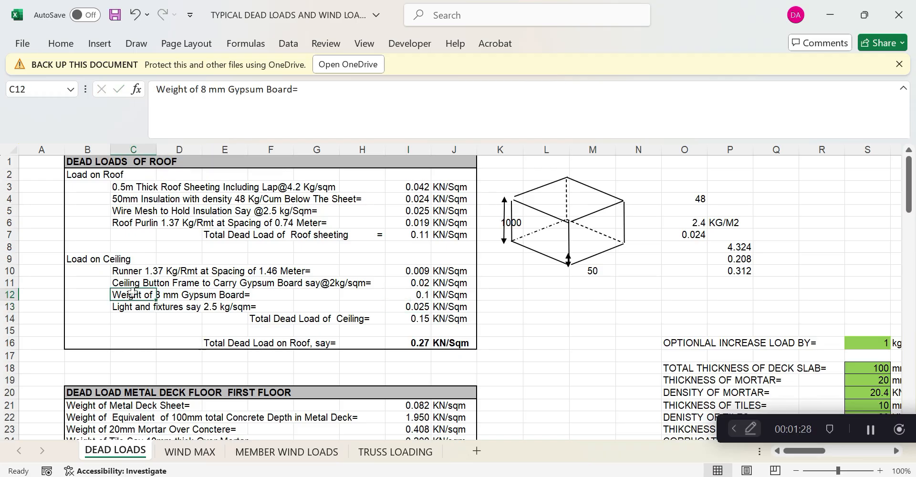
double_click(204, 89)
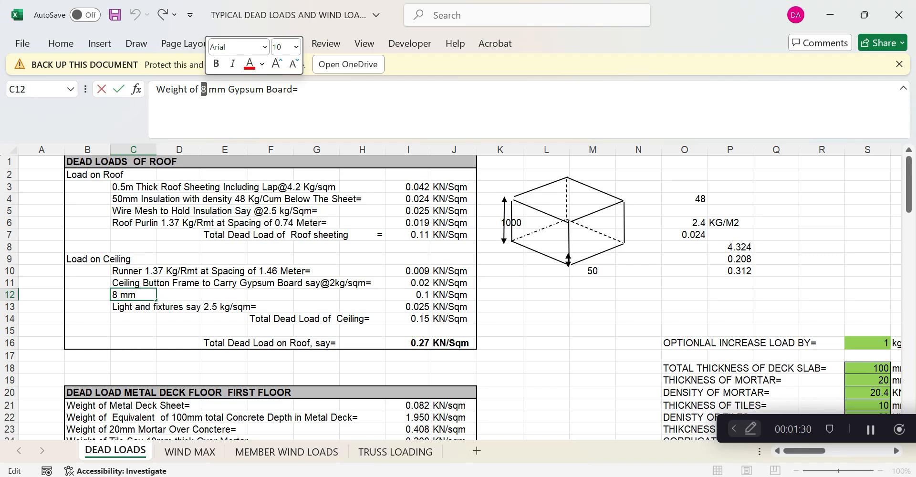
text(6)
key(Return)
click(415, 342)
Edit the B25 runner description to read 'Spacing of 1.46 Meter='
click(500, 342)
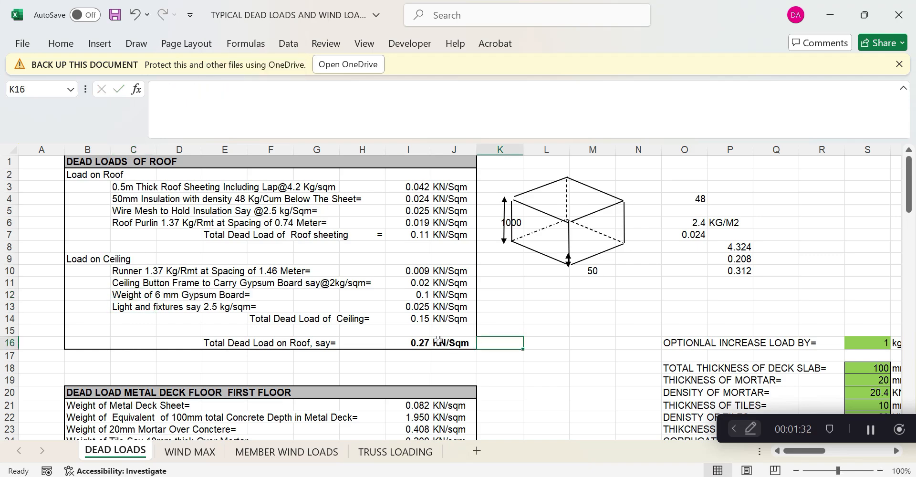
scroll(438, 339, down, 3)
scroll(438, 340, down, 1)
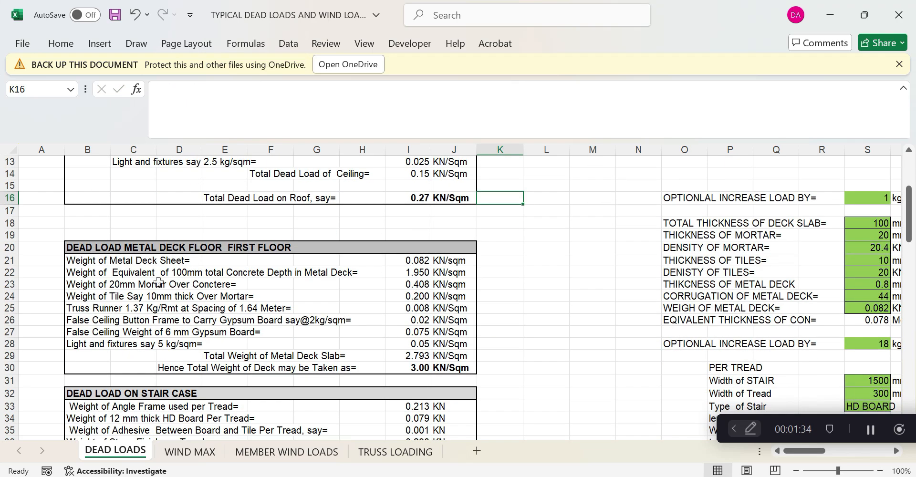
click(79, 308)
click(233, 311)
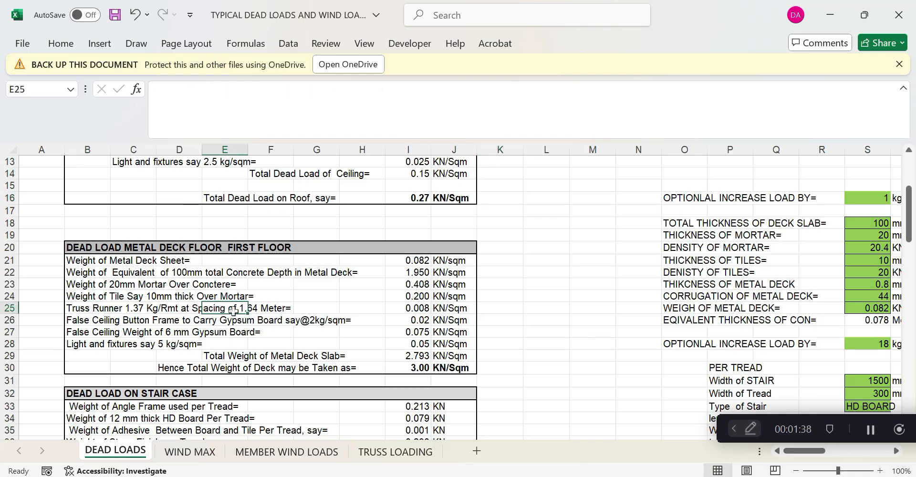
click(96, 308)
click(337, 89)
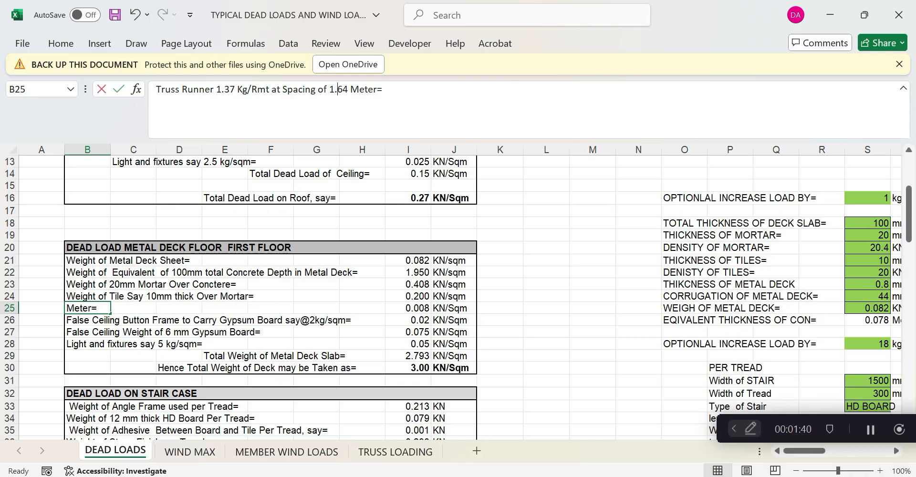
text(46)
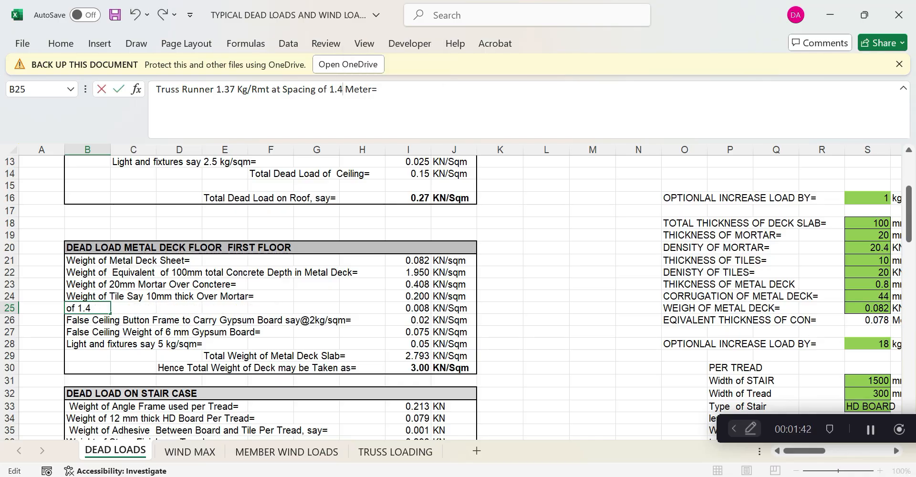
click(537, 331)
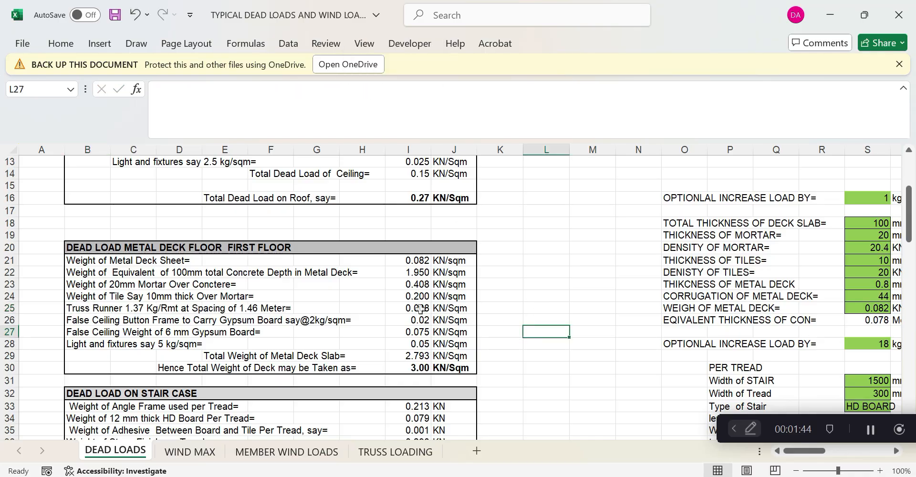
Change the I25 formula to =ROUND((1.37/1.46)/100,3), giving 0.009 KN/Sqm
click(420, 308)
click(232, 90)
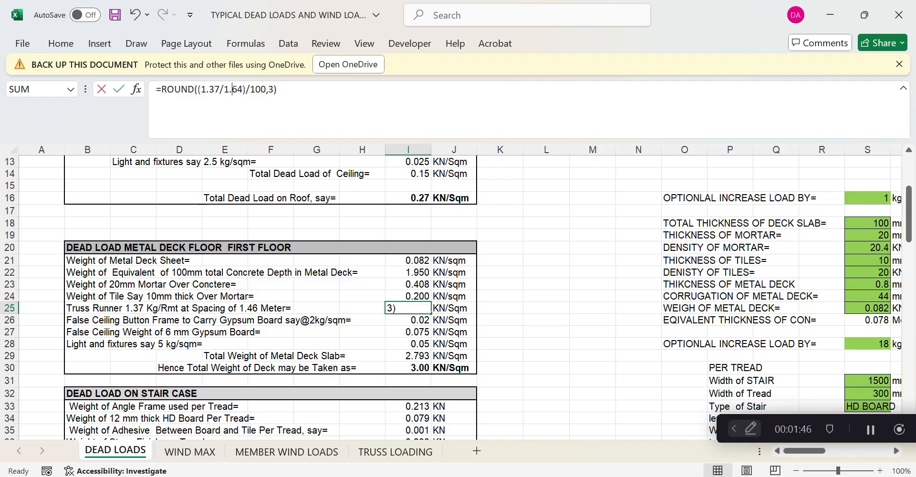
text(5)
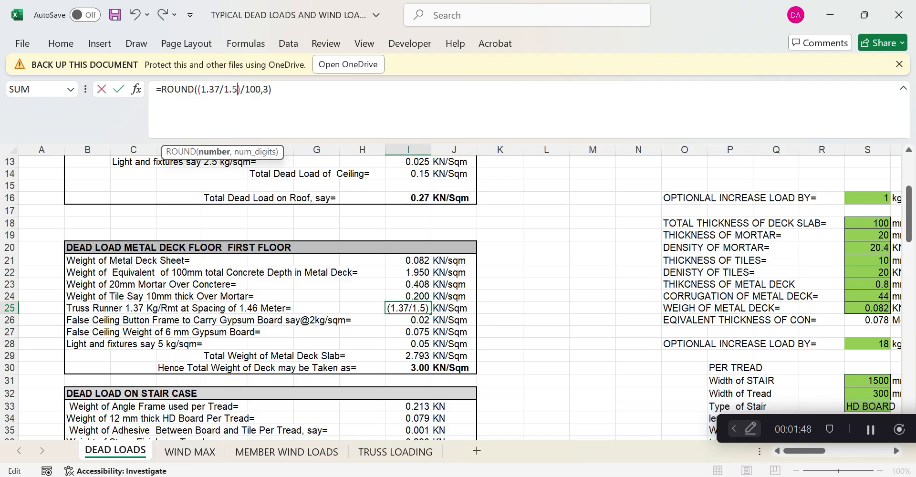
key(BackSpace)
text(46)
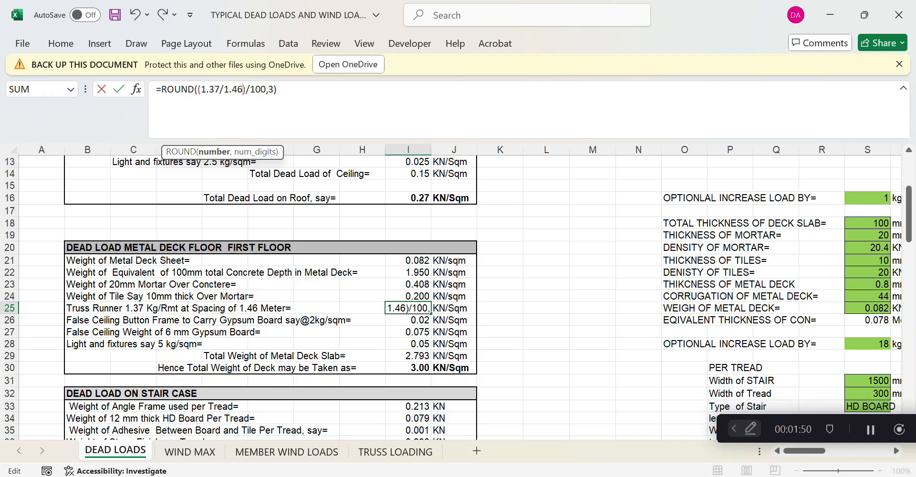
click(278, 90)
key(Return)
click(526, 330)
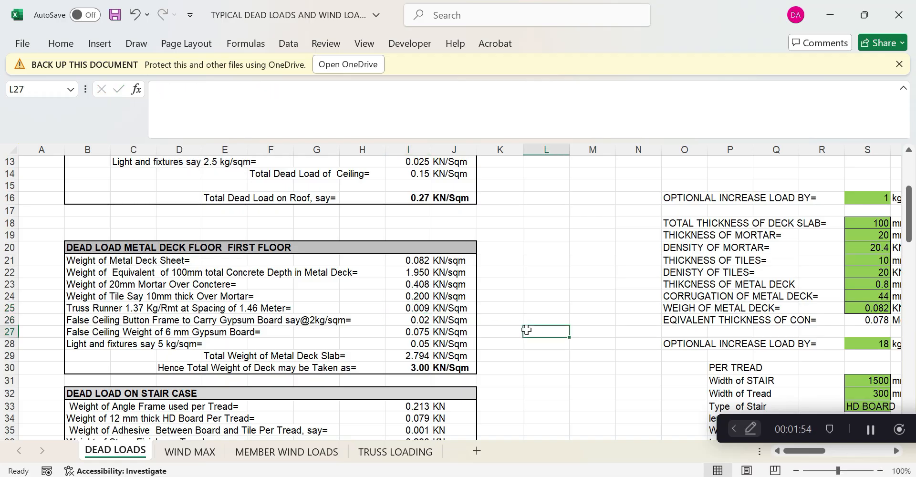
click(416, 259)
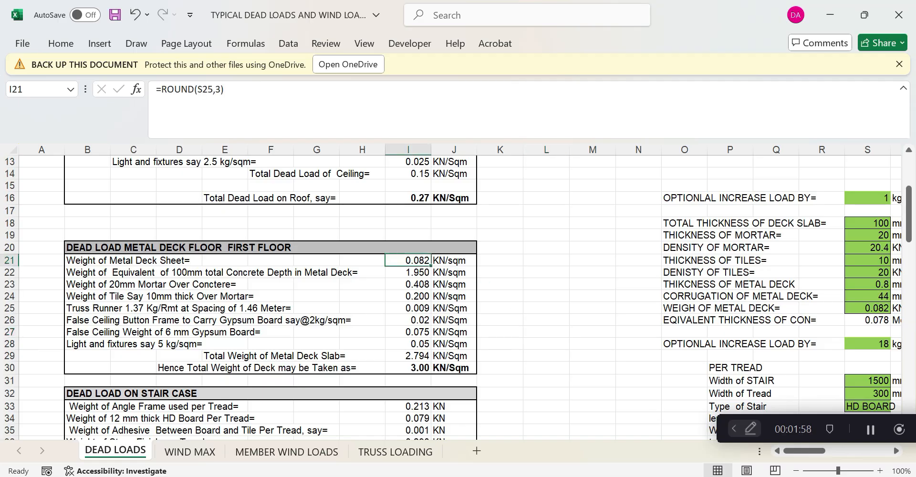
scroll(709, 285, up, 4)
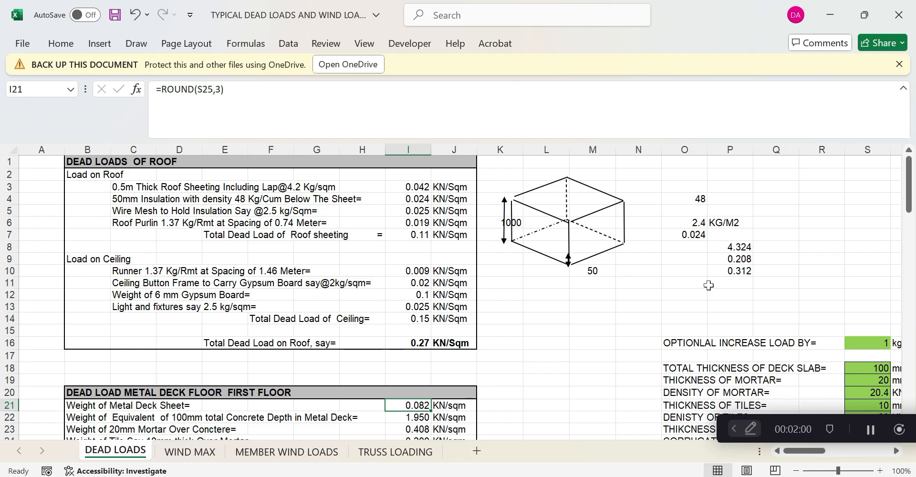
scroll(708, 285, down, 7)
scroll(708, 285, up, 2)
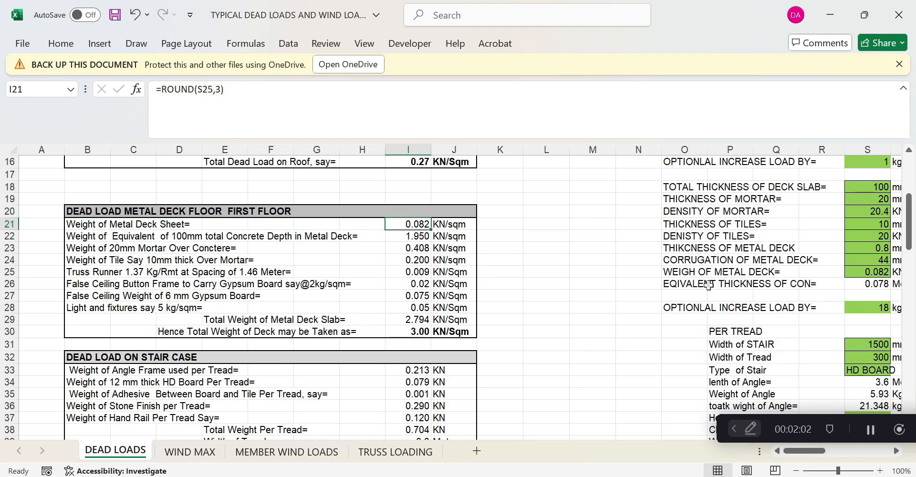
click(554, 281)
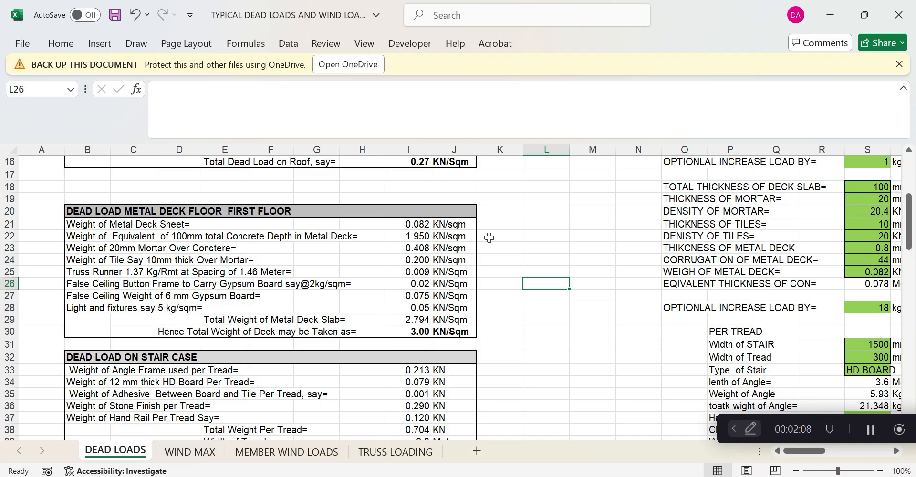
scroll(488, 237, down, 1)
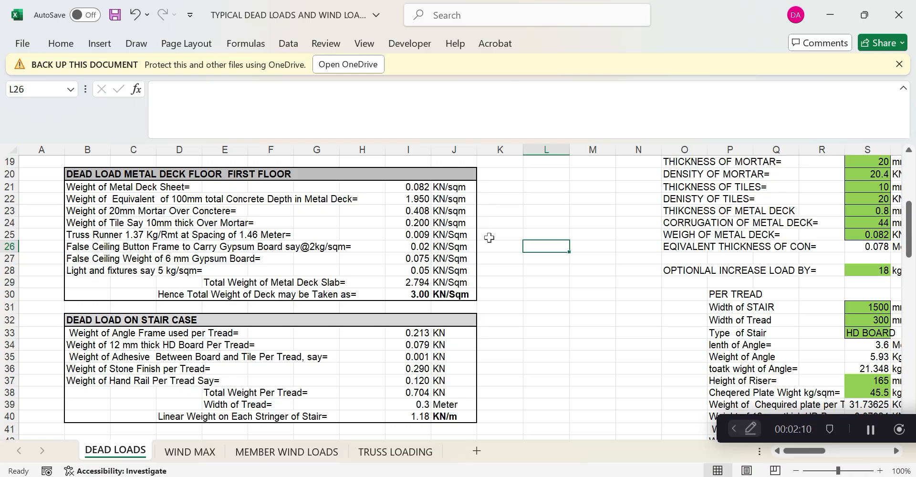
scroll(489, 238, down, 2)
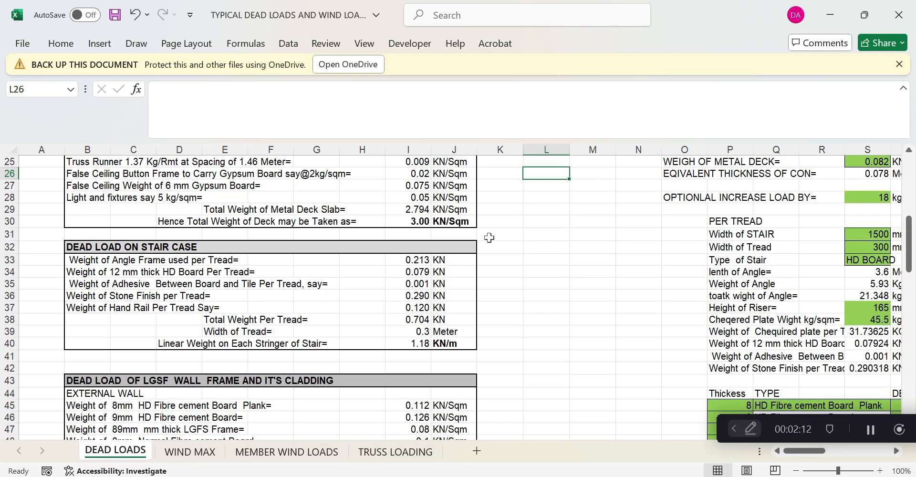
click(166, 258)
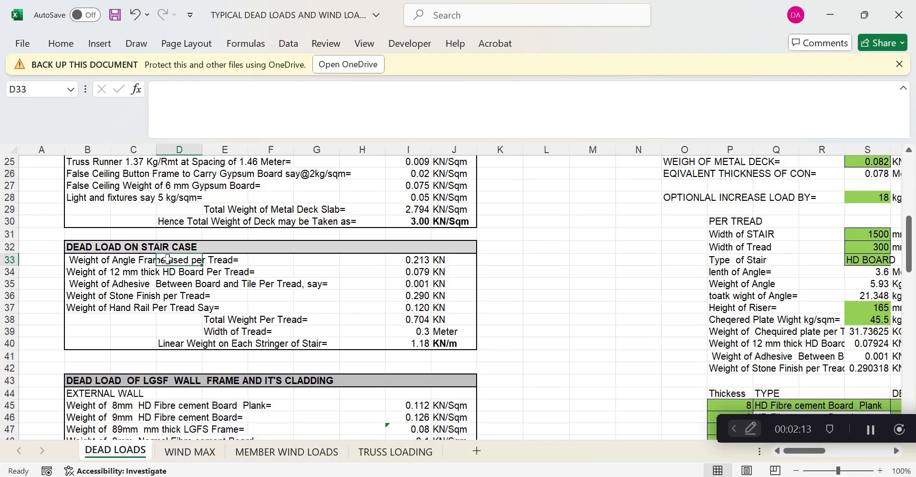
click(99, 260)
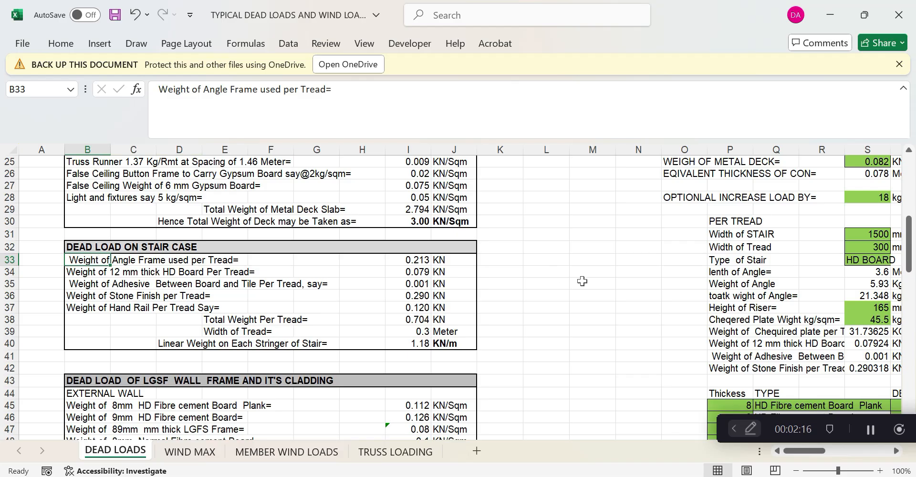
Draw a thin upright rectangle shape beside the stair case table
click(136, 44)
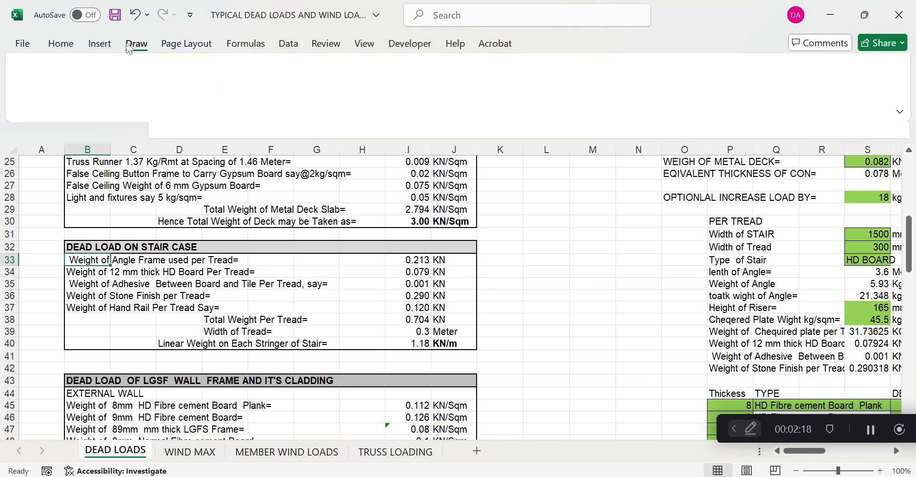
click(101, 45)
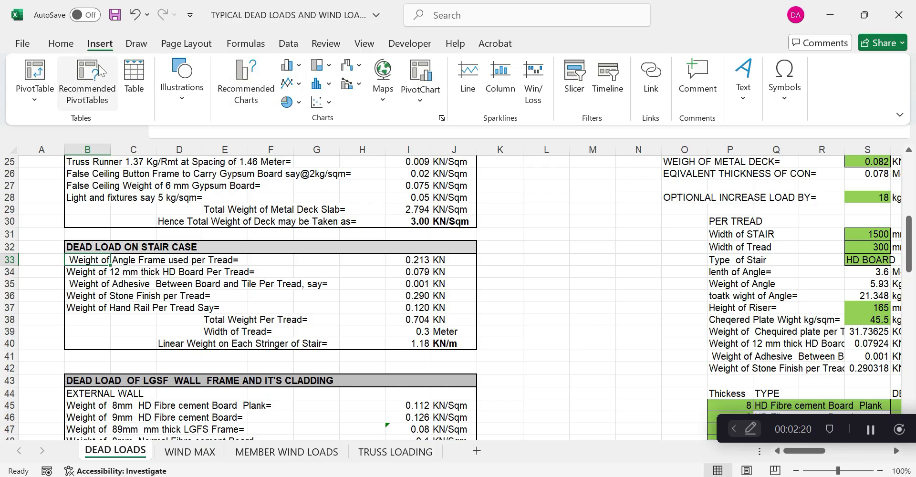
click(107, 44)
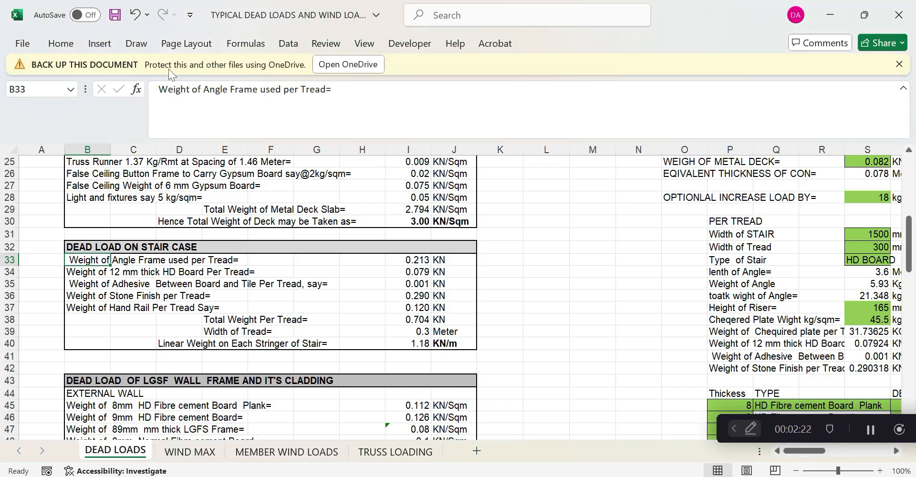
click(105, 44)
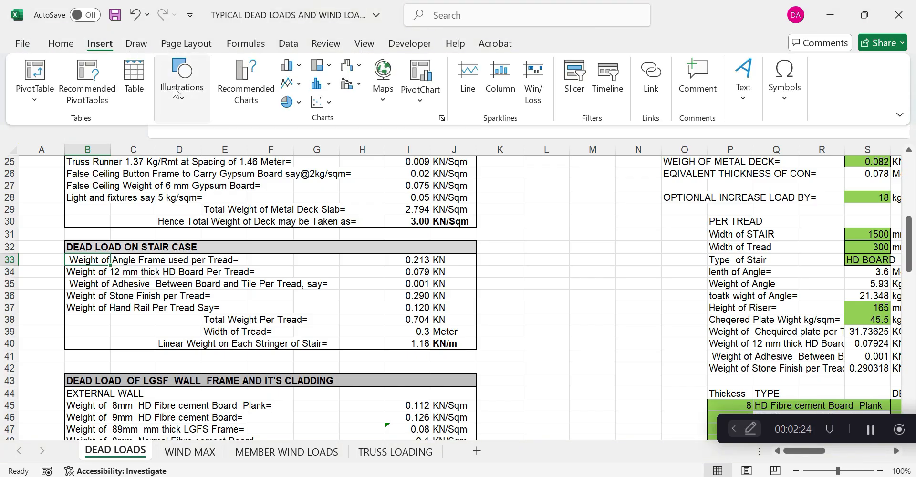
click(178, 97)
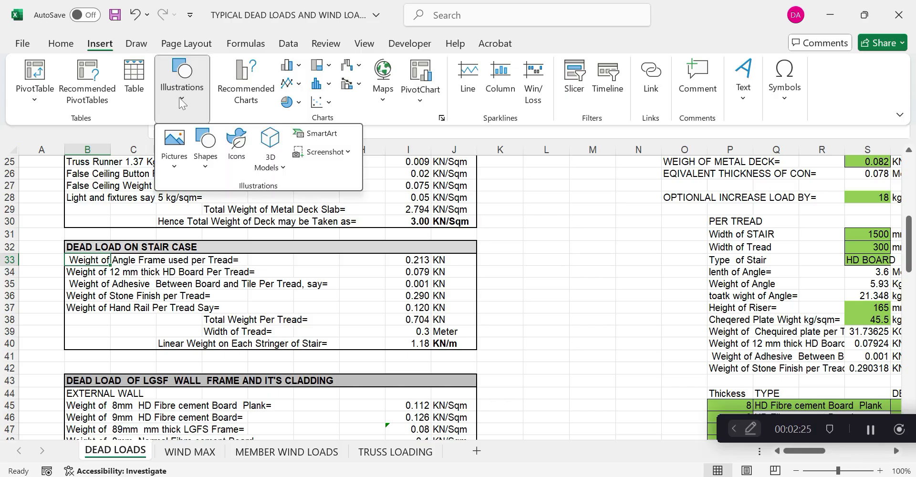
click(206, 152)
click(252, 209)
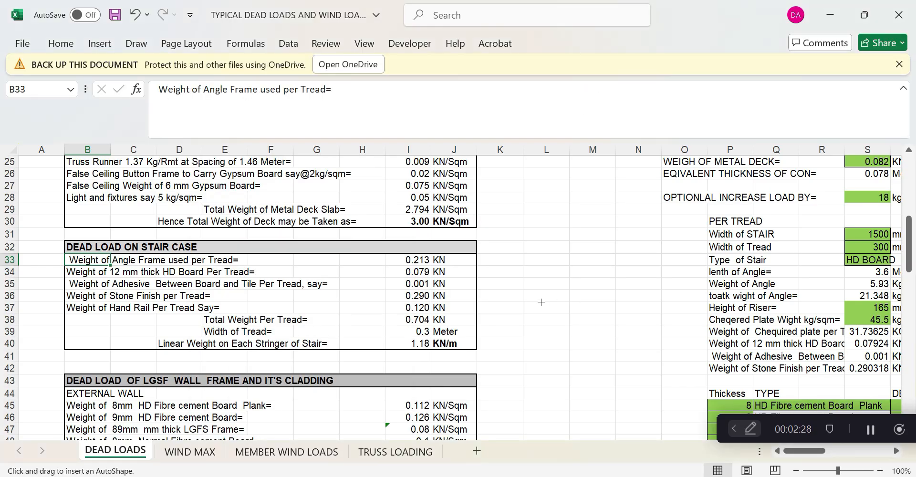
drag(541, 302, 547, 336)
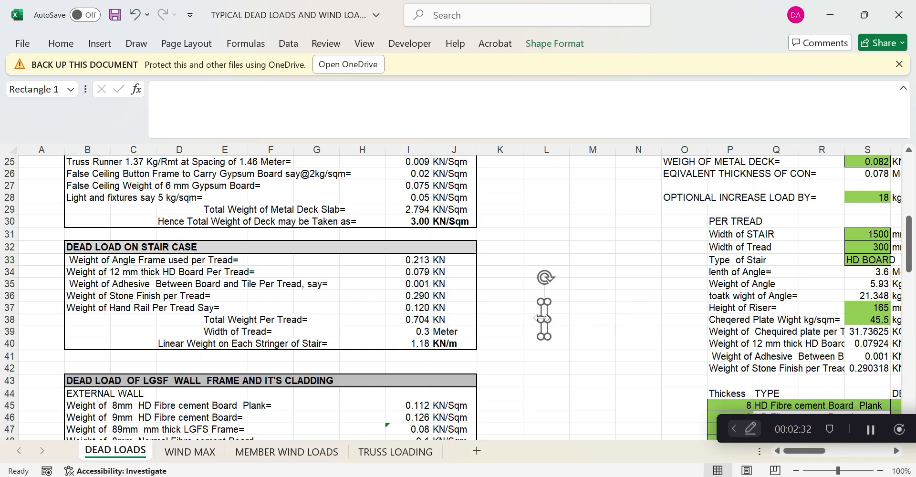
Copy and paste the rectangle, then move the copy right to column N
right_click(545, 315)
click(585, 139)
right_click(551, 275)
click(584, 182)
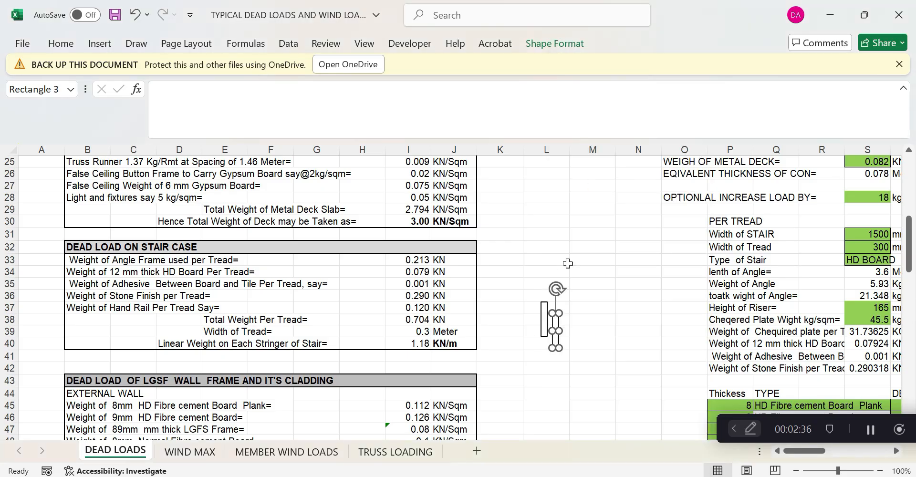
drag(558, 328, 625, 312)
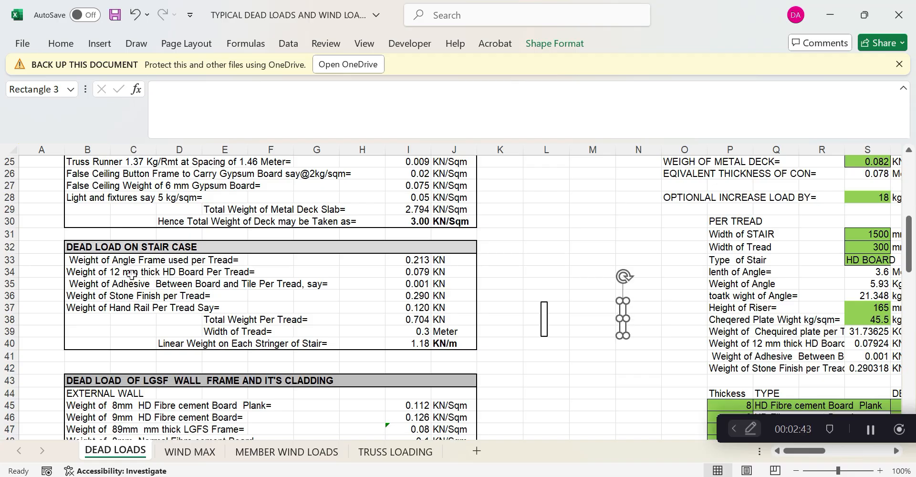
Inspect the S34 angle-length IF formula and leave its 3.6 m result unchanged
click(738, 276)
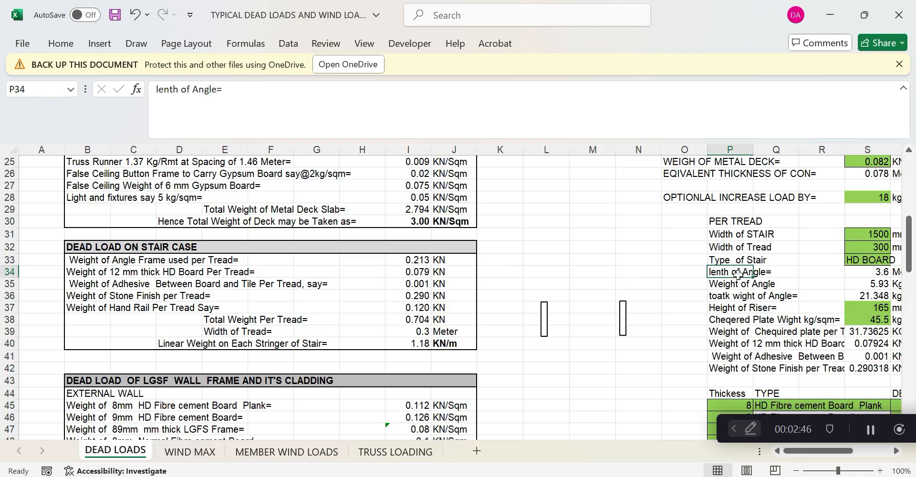
click(886, 274)
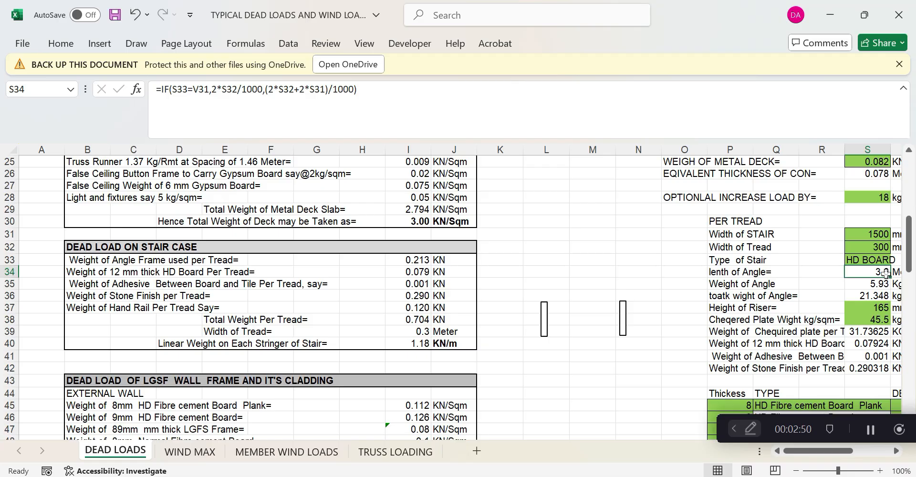
drag(815, 453, 826, 451)
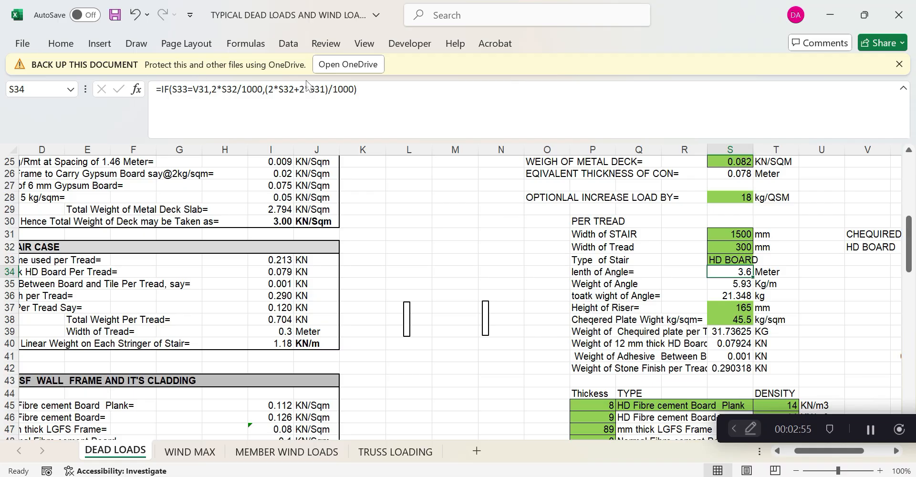
click(357, 89)
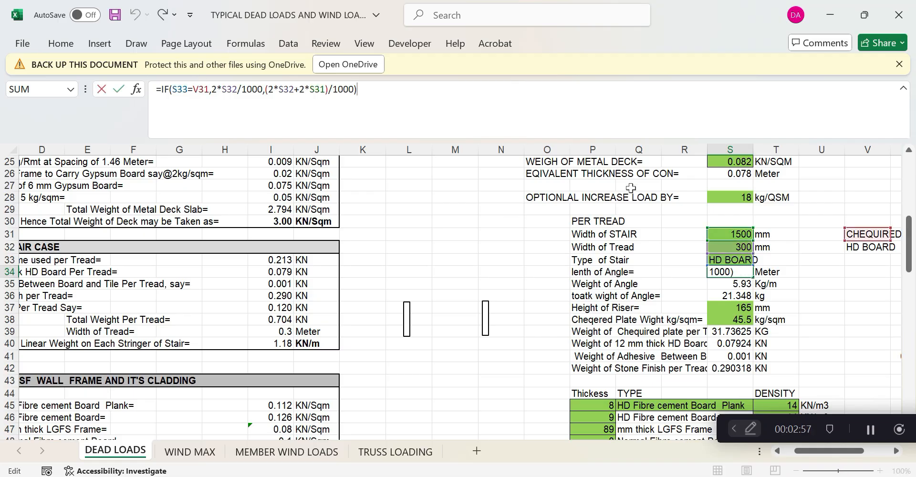
click(725, 247)
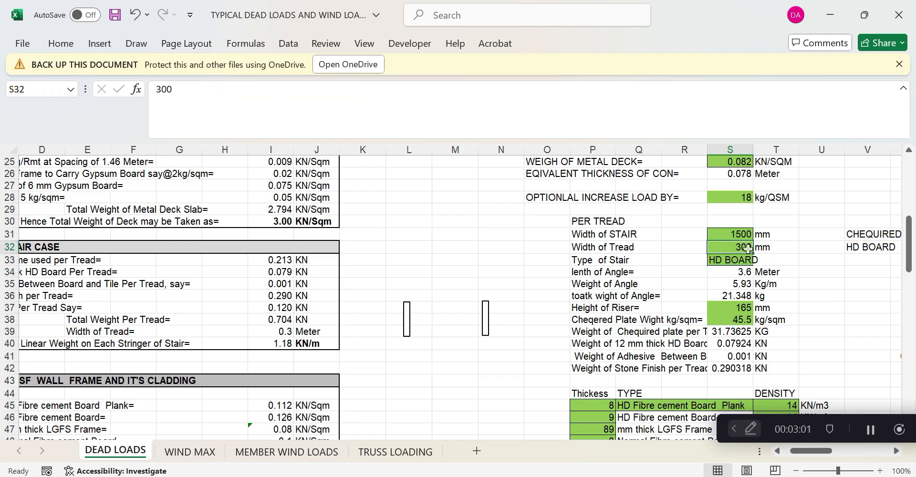
Show the whole STAAD.Pro structure, zoom and pan around the 2.870 m member, then return to Excel
click(583, 476)
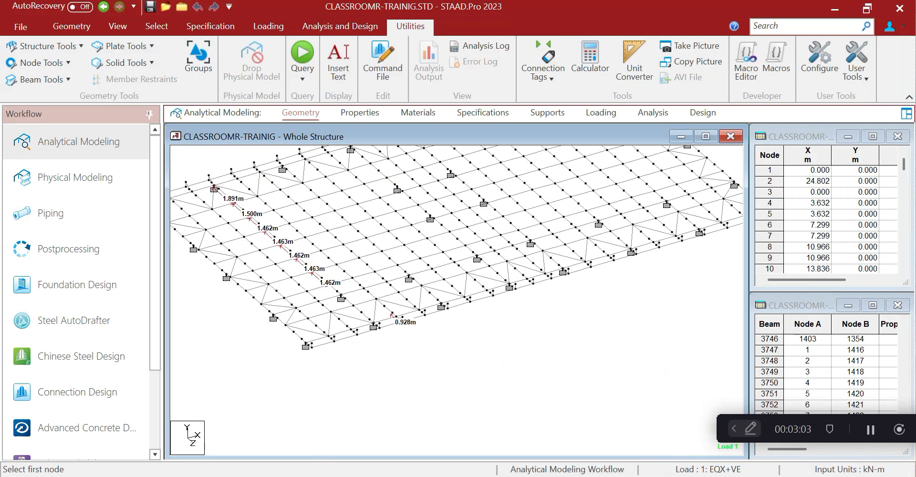
key(alt+Tab)
key(alt+Tab)
click(118, 26)
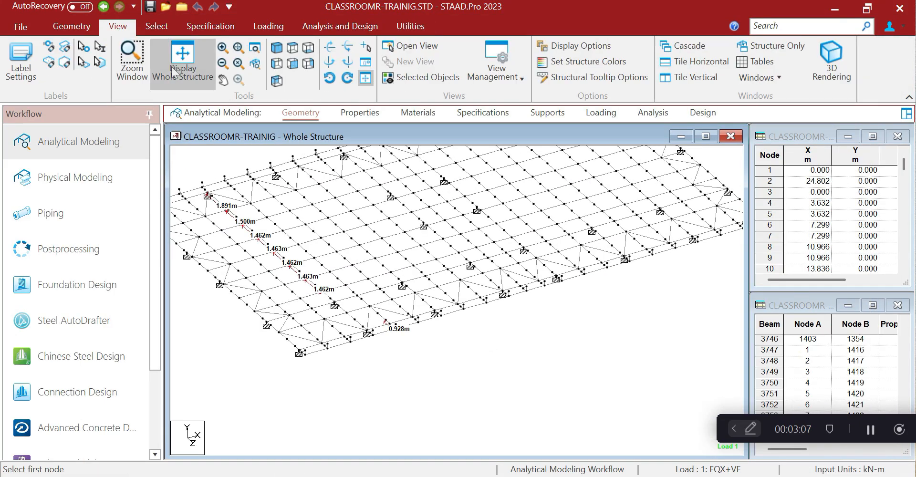
click(179, 76)
scroll(479, 324, up, 4)
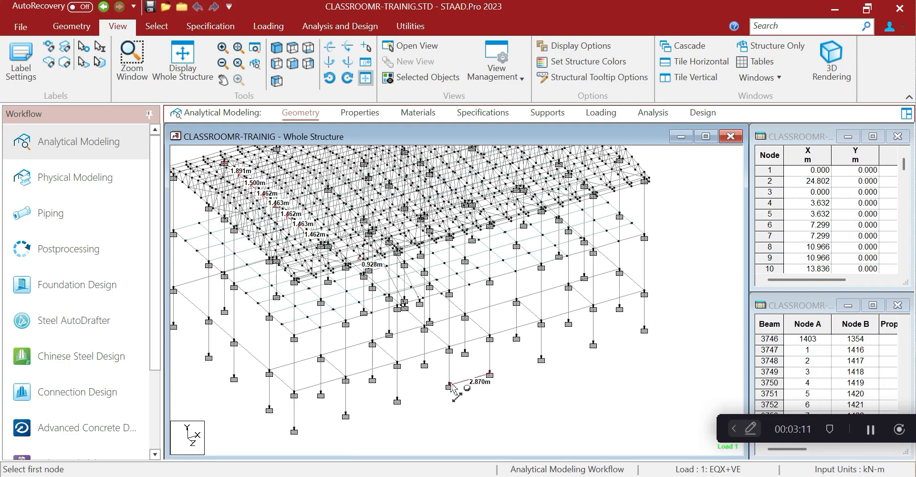
scroll(497, 405, up, 3)
scroll(496, 401, up, 1)
middle_drag(497, 402, 457, 365)
scroll(500, 342, up, 1)
scroll(500, 342, up, 1)
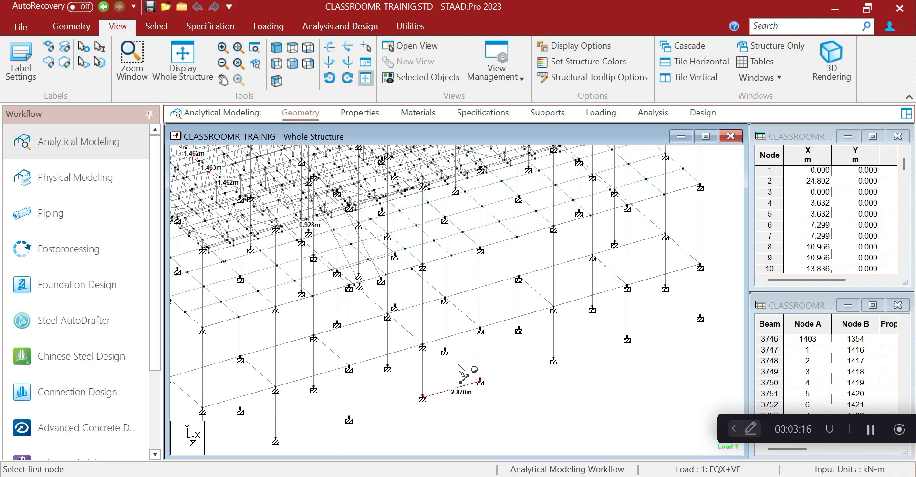
scroll(457, 369, down, 1)
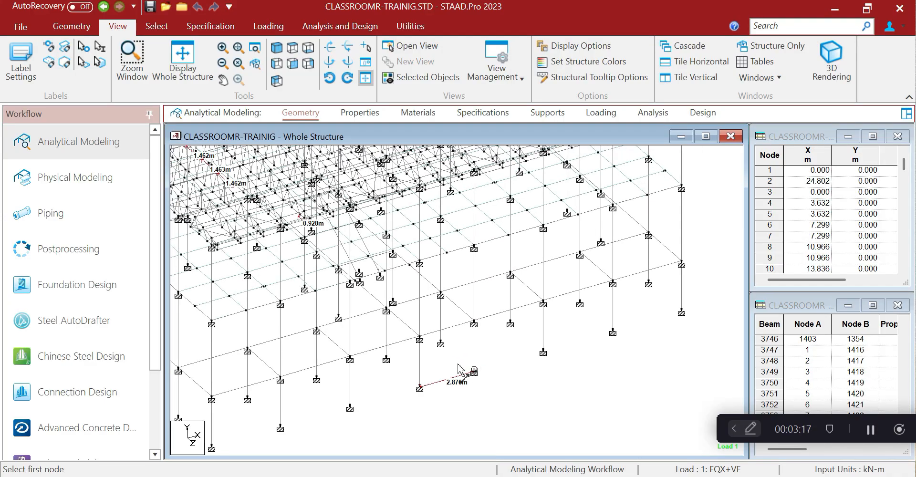
key(alt+Tab)
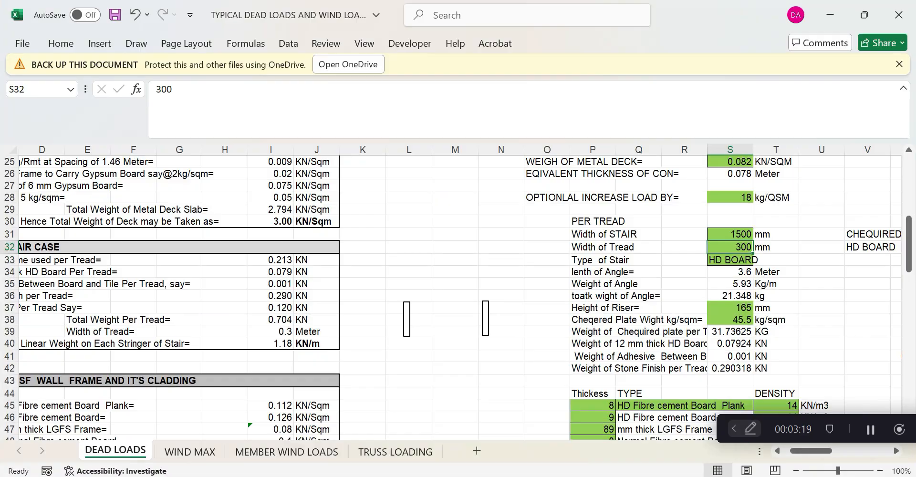
Set the stair width in S31 to 1200 mm, cutting the angle length to 3
click(732, 235)
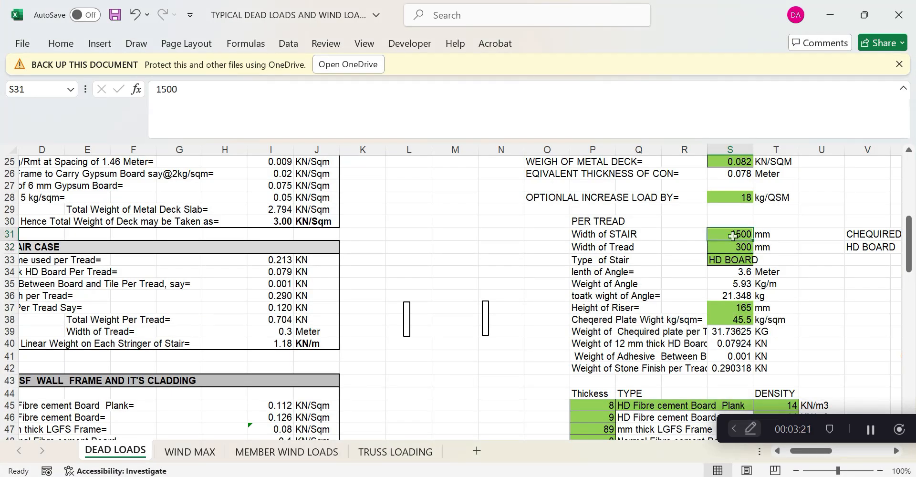
text(12)
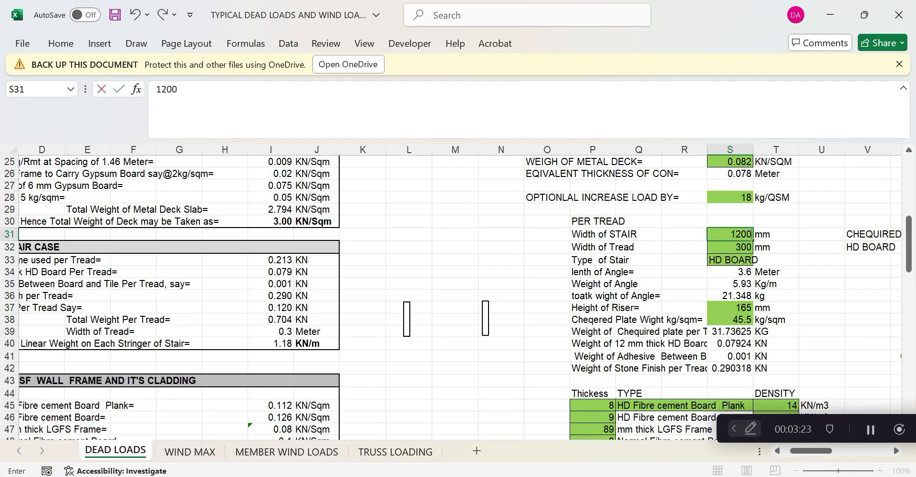
click(796, 271)
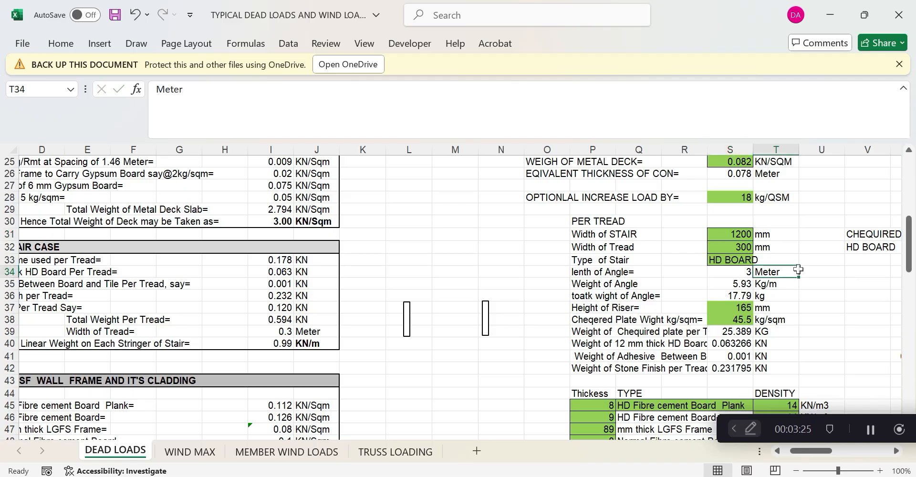
drag(799, 451, 790, 453)
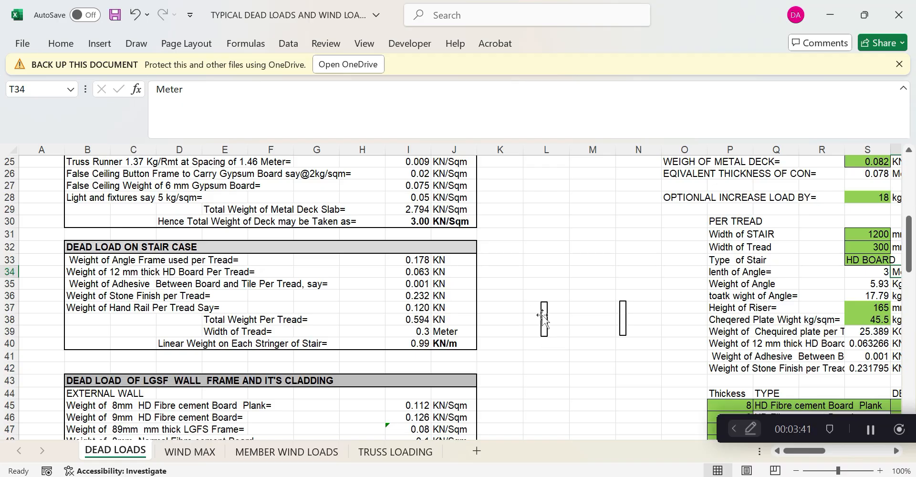
Deselect the rectangle and review the HD board weight formula in I34
click(544, 319)
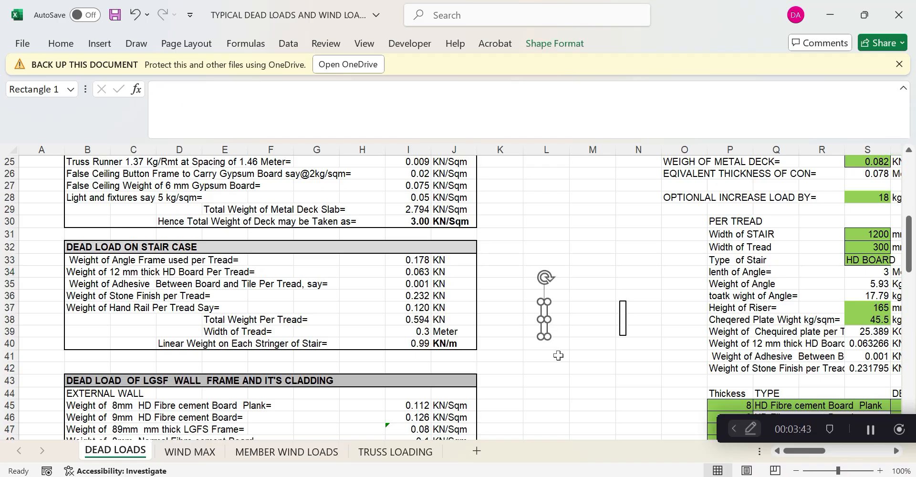
click(576, 377)
click(81, 274)
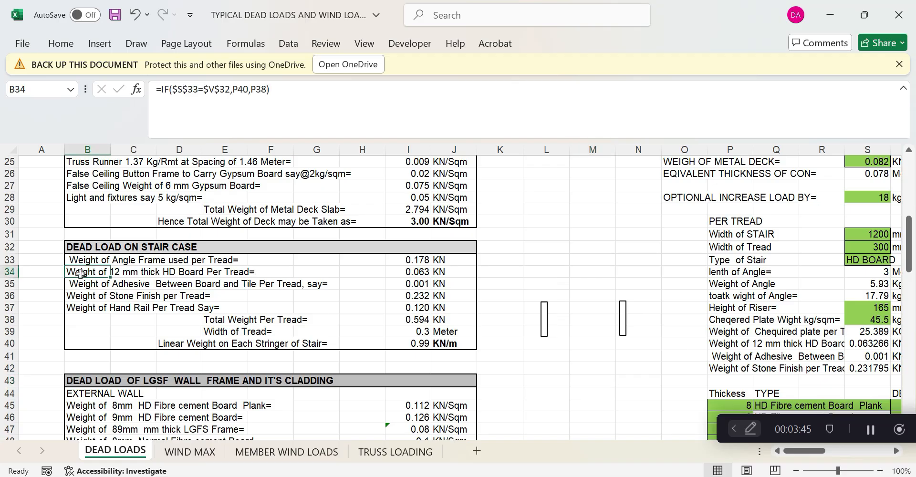
click(422, 271)
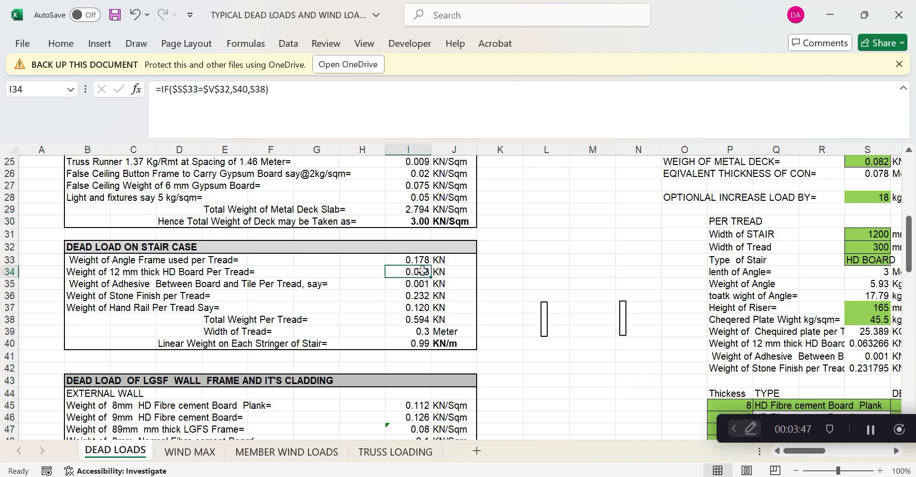
Enter the check formula =0.3*1.2*12/1000*14.5 in L43
click(535, 380)
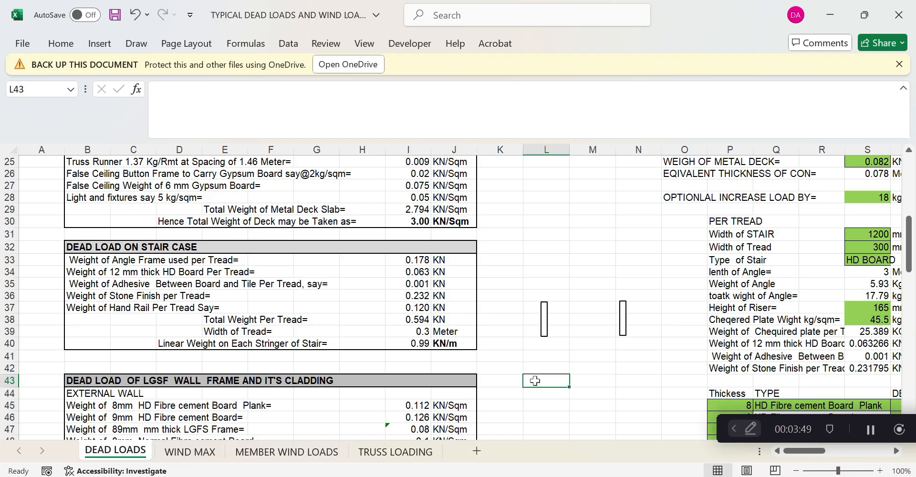
text(=300)
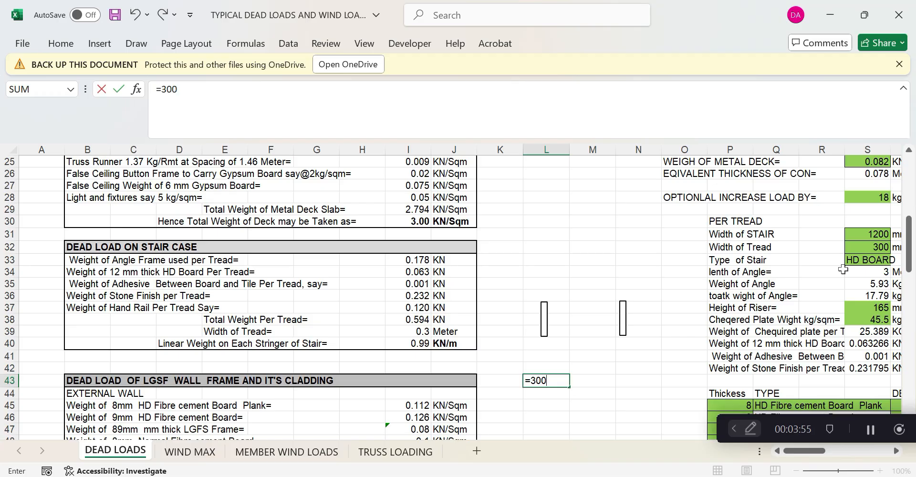
key(BackSpace)
key(BackSpace)
key(BackSpace)
text(0)
text(.2*1)
key(BackSpace)
key(BackSpace)
key(BackSpace)
text(3*1.2)
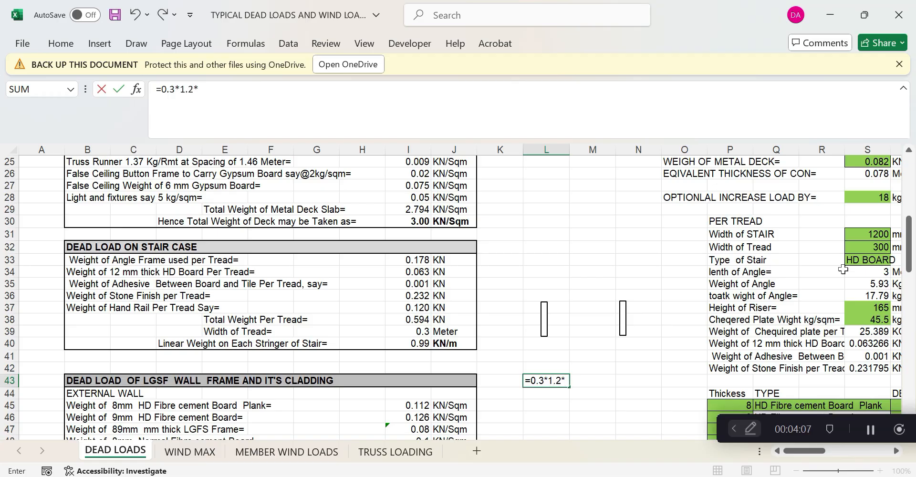
text(*121000)
key(BackSpace)
key(BackSpace)
key(BackSpace)
key(BackSpace)
text(/1000)
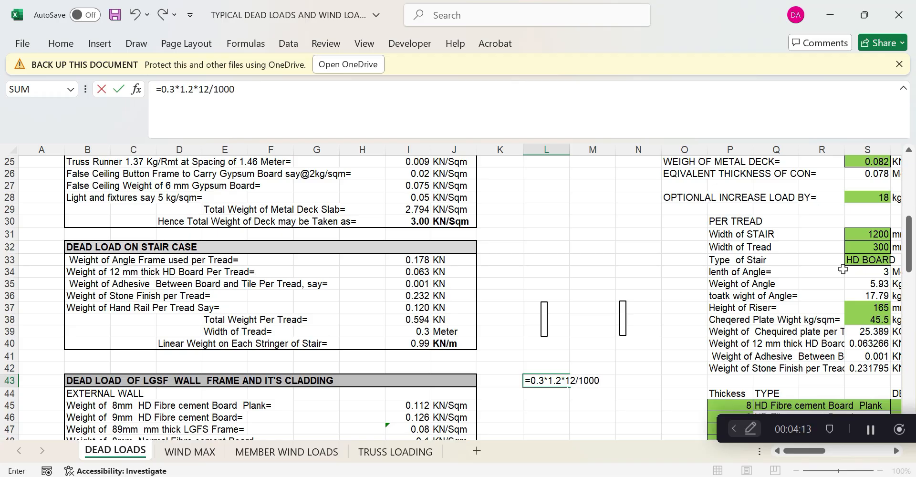
text(*)
key(Return)
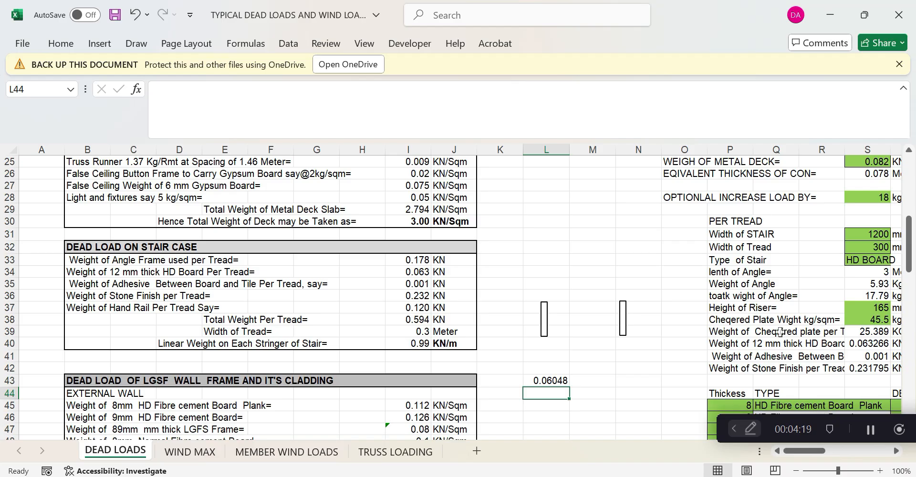
click(556, 380)
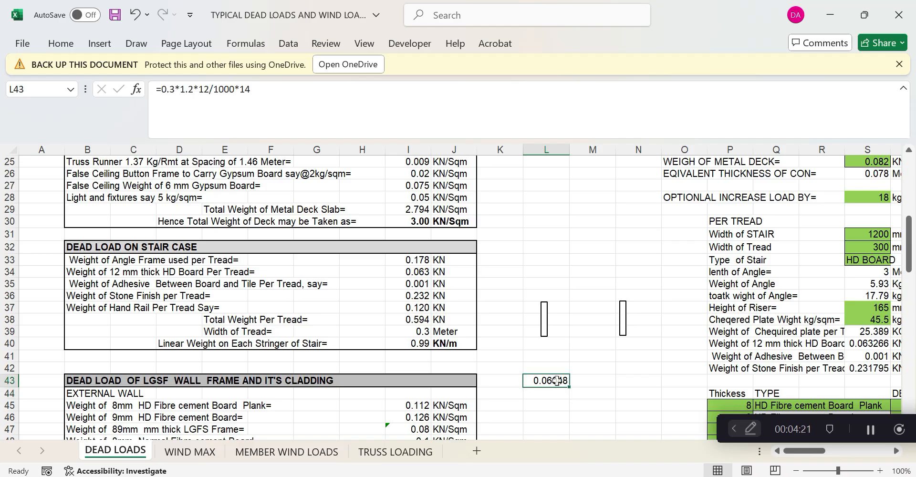
key(F2)
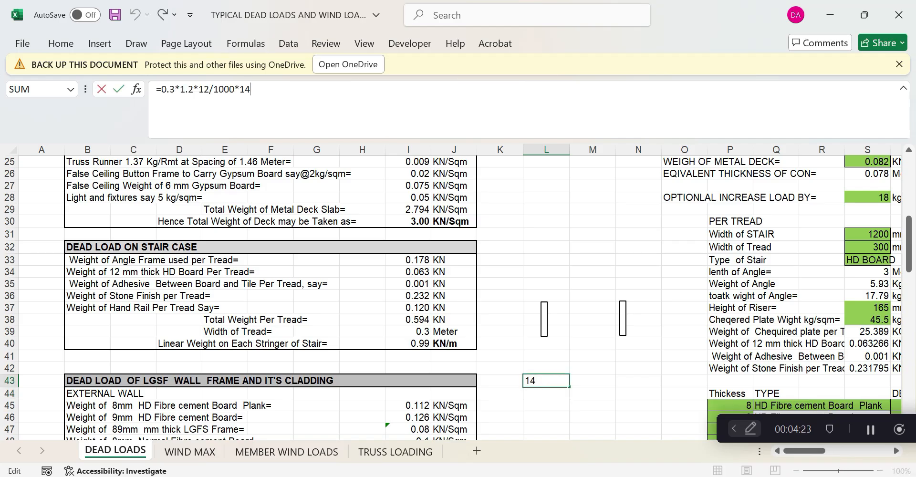
text(.5)
key(Return)
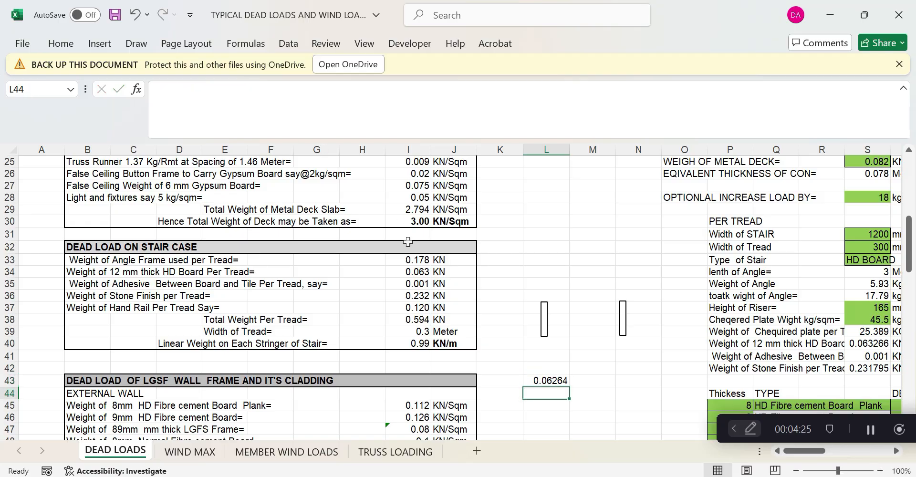
Compare the L43 result of 0.06264 with the I34–I36 board, adhesive and stone weights
click(555, 377)
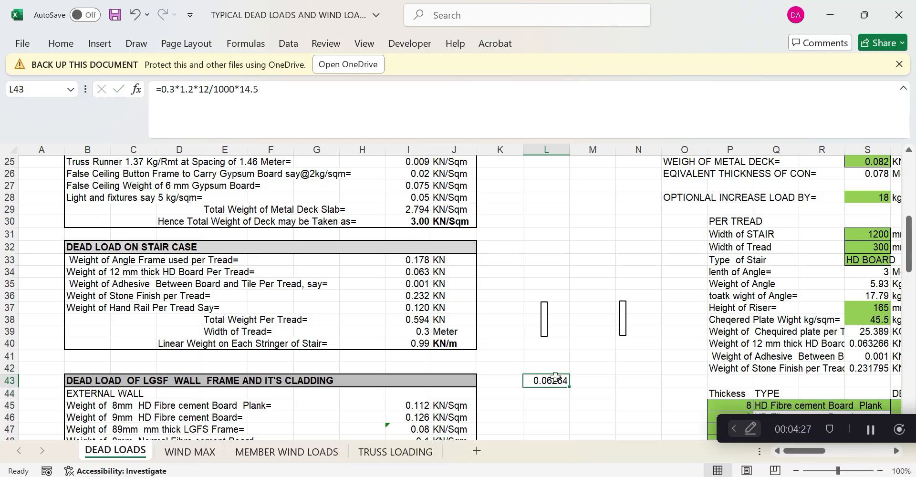
click(408, 274)
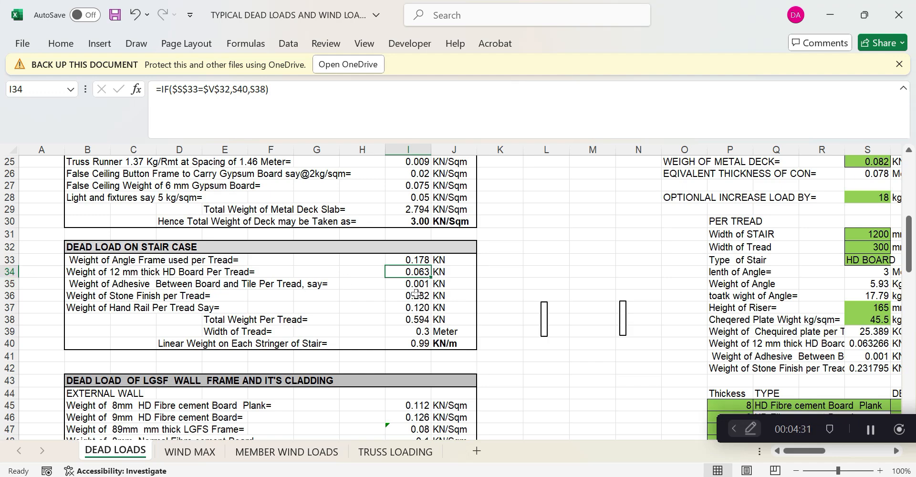
click(422, 284)
click(491, 318)
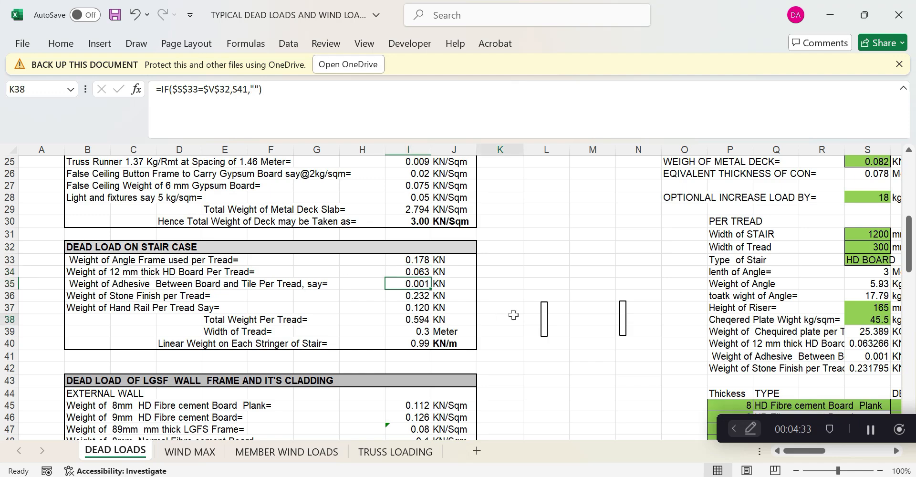
click(426, 297)
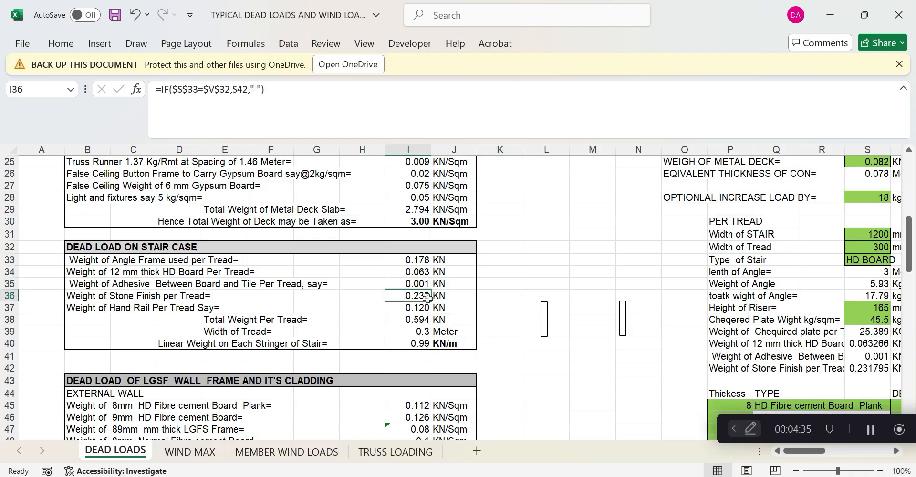
click(540, 368)
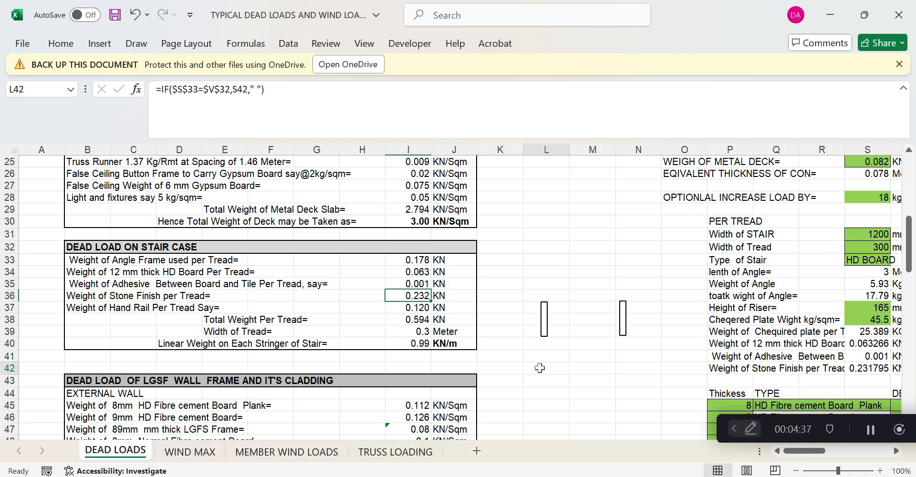
key(ctrl+z)
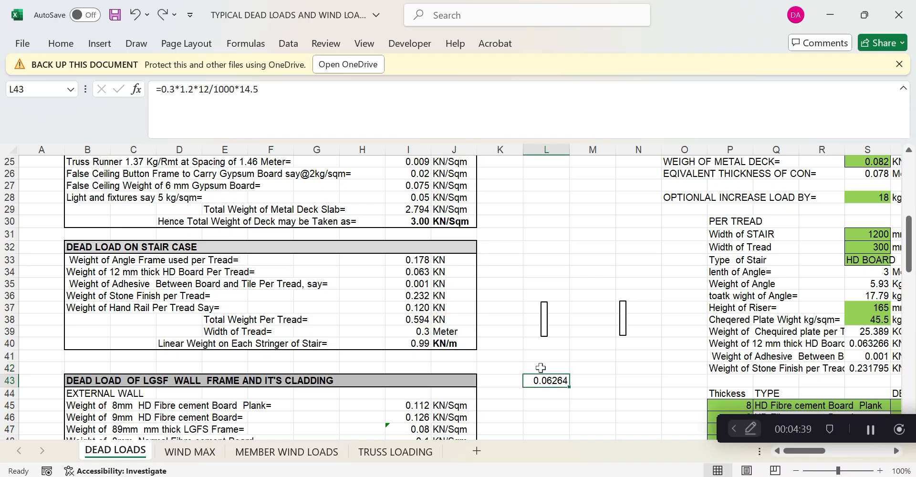
Change the thickness factor in the L43 formula from 12 to 25
click(200, 89)
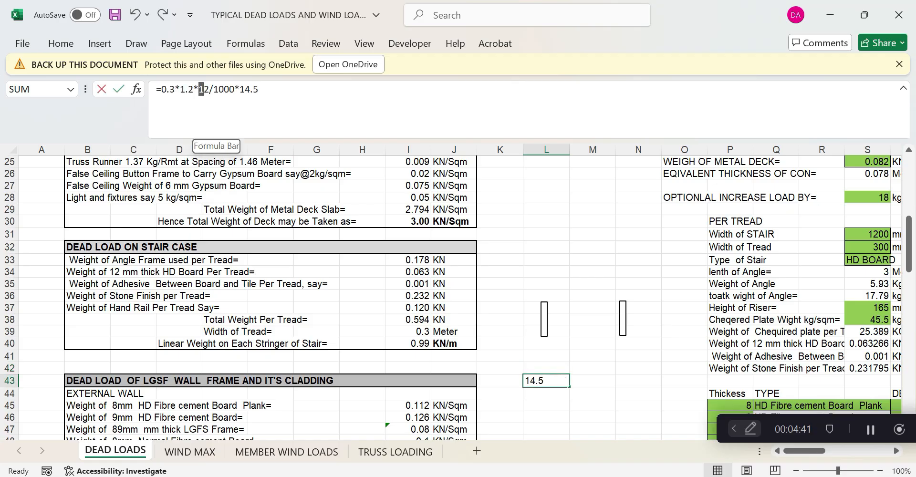
key(Delete)
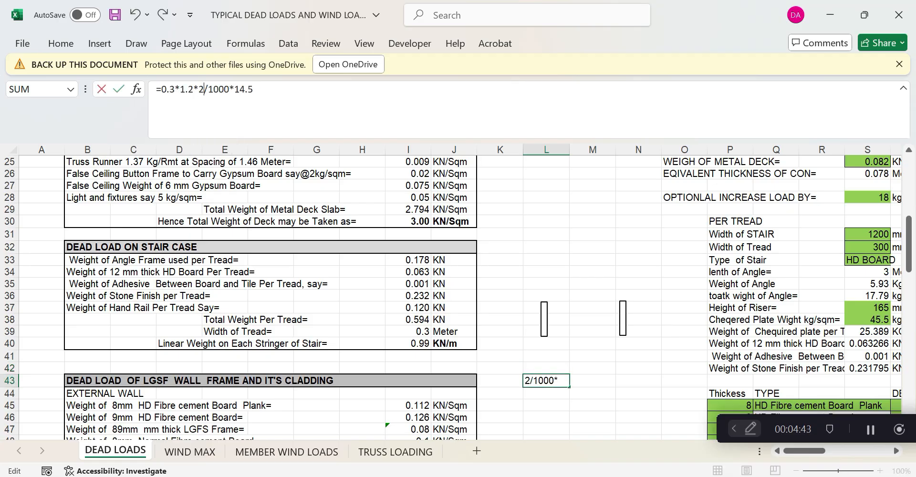
text(5)
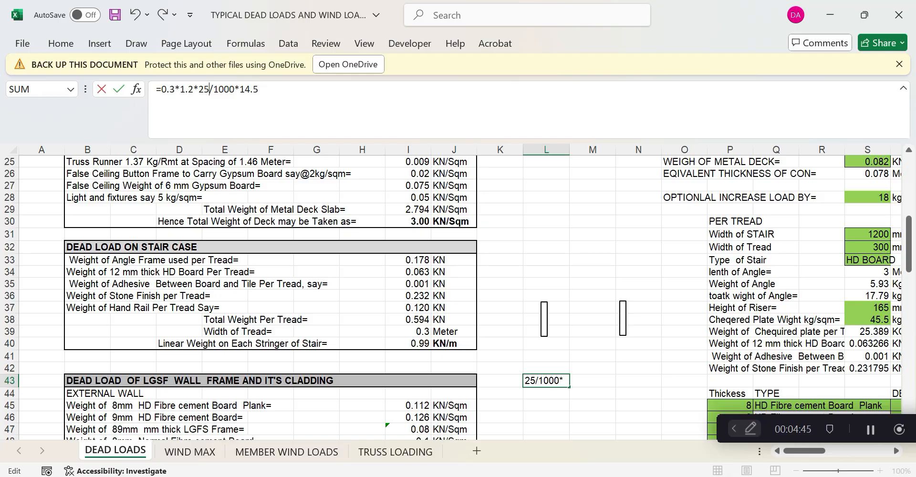
double_click(249, 90)
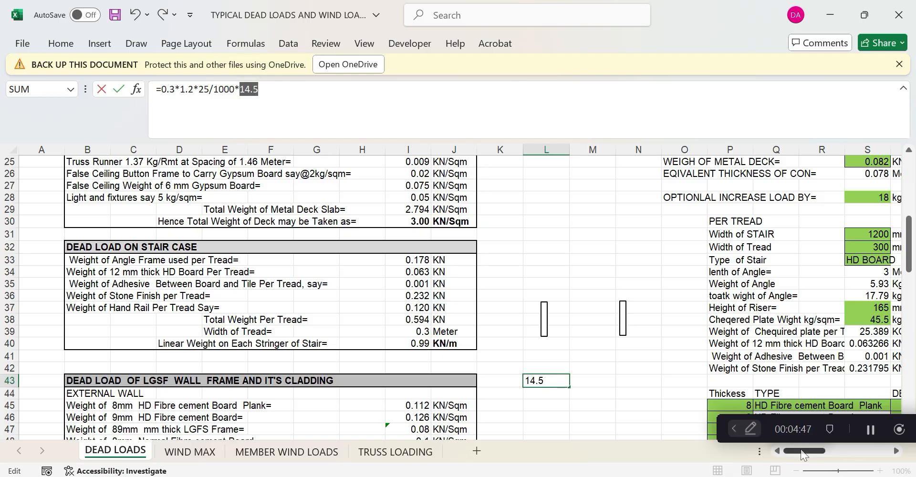
drag(801, 453, 823, 456)
Cancel the pending L43 edit so the check stays 0.06264
scroll(639, 345, up, 4)
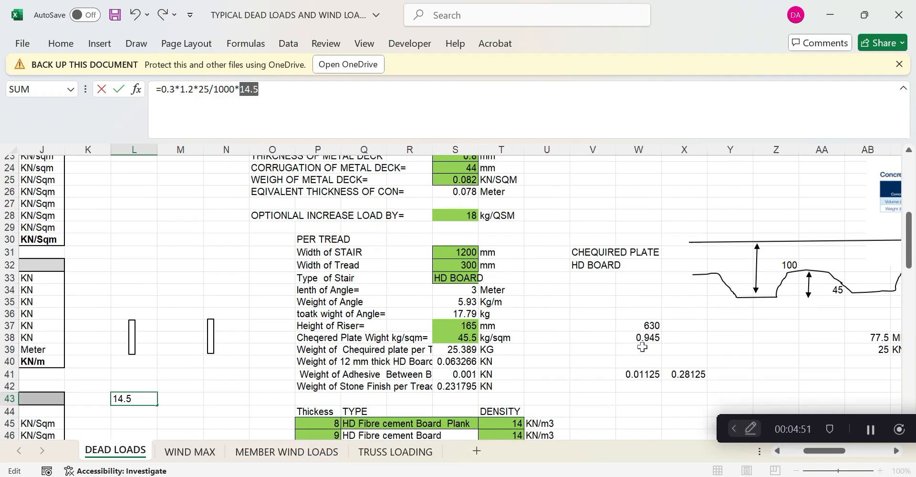
scroll(641, 345, up, 4)
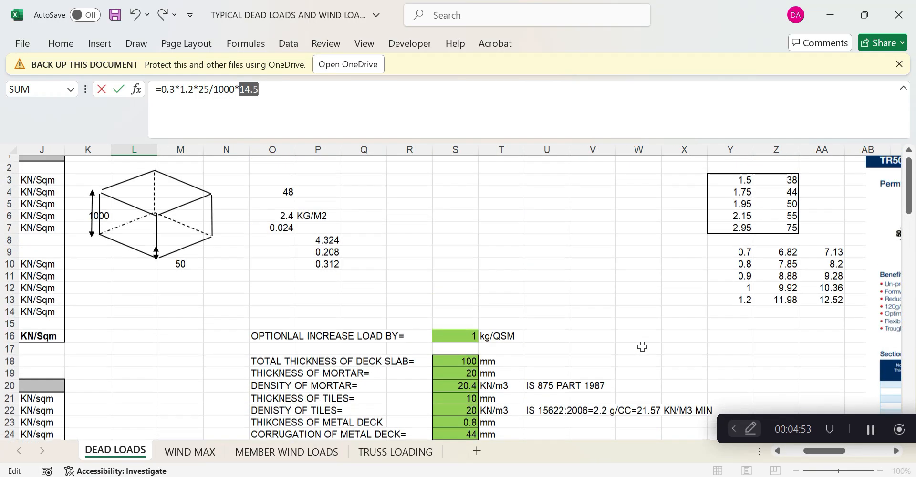
scroll(641, 345, down, 11)
scroll(594, 376, down, 3)
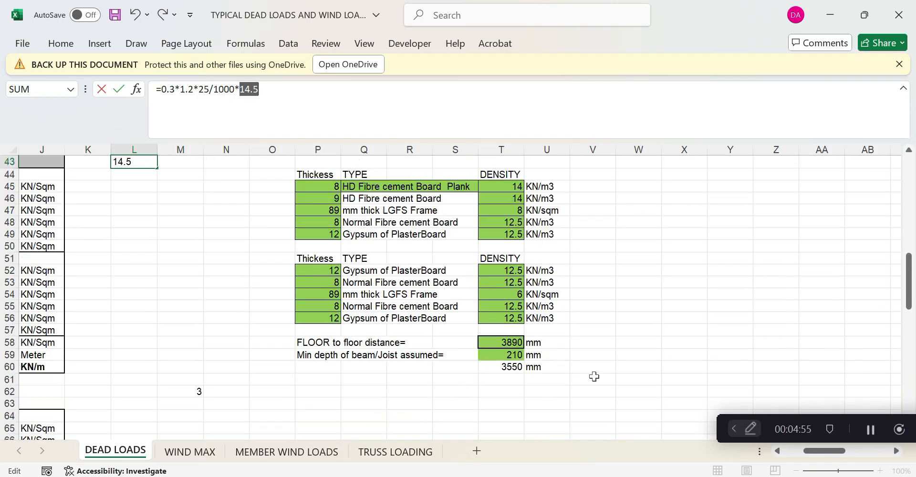
scroll(594, 377, up, 12)
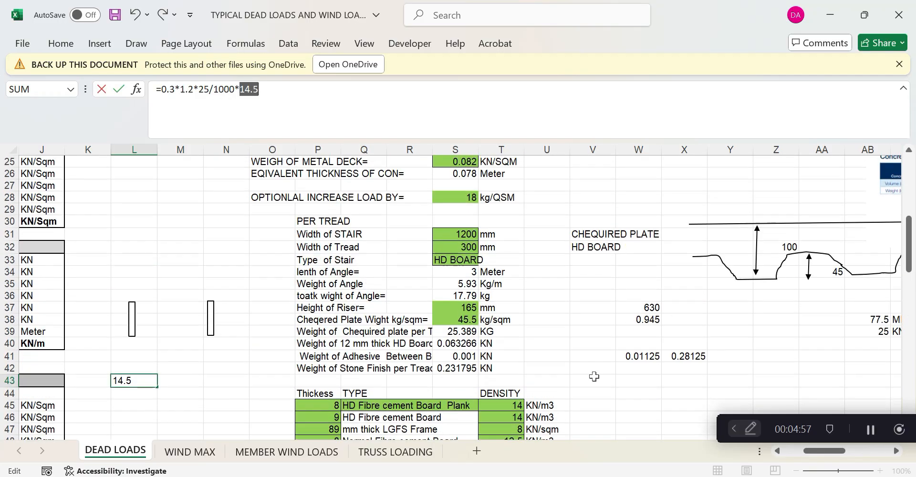
scroll(594, 377, up, 3)
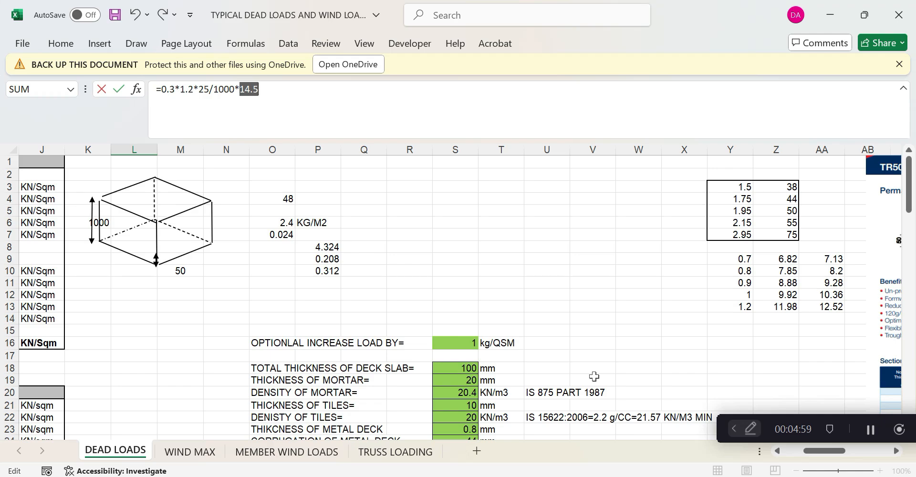
scroll(593, 377, down, 2)
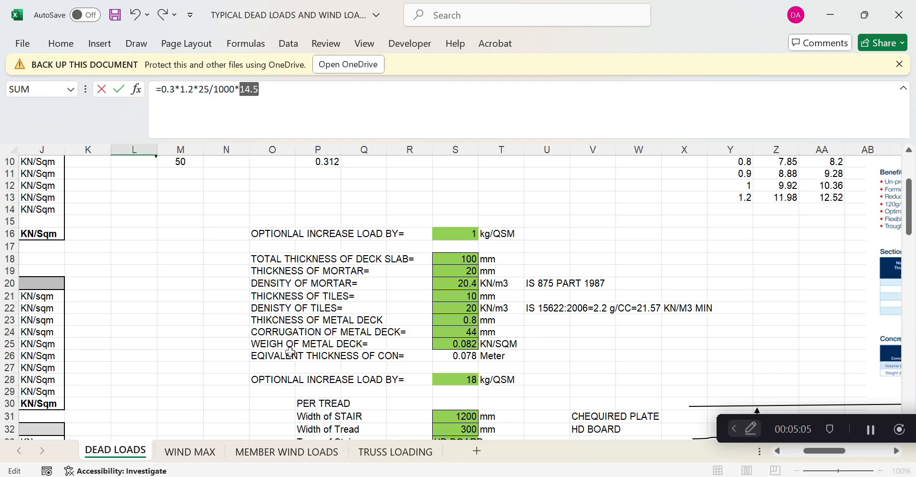
scroll(291, 352, down, 4)
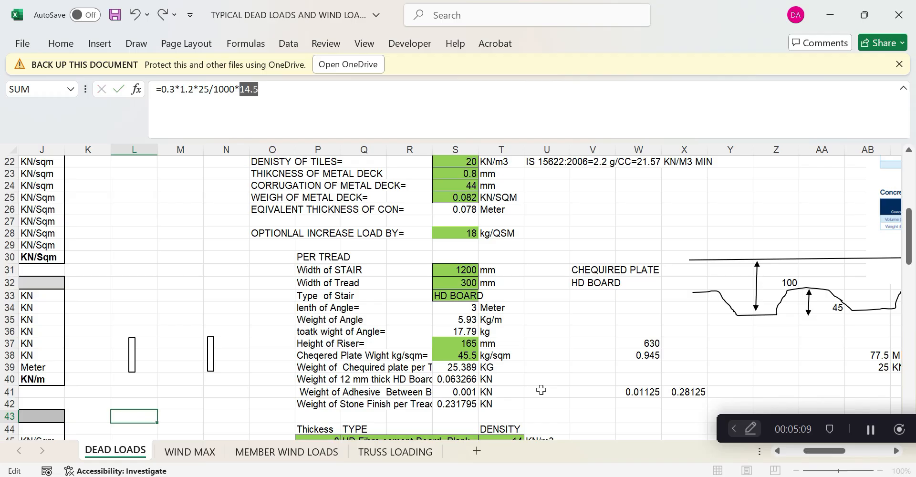
key(Escape)
Trace the references of the I36 stone-finish-per-tread formula, leaving it unchanged
drag(809, 453, 777, 454)
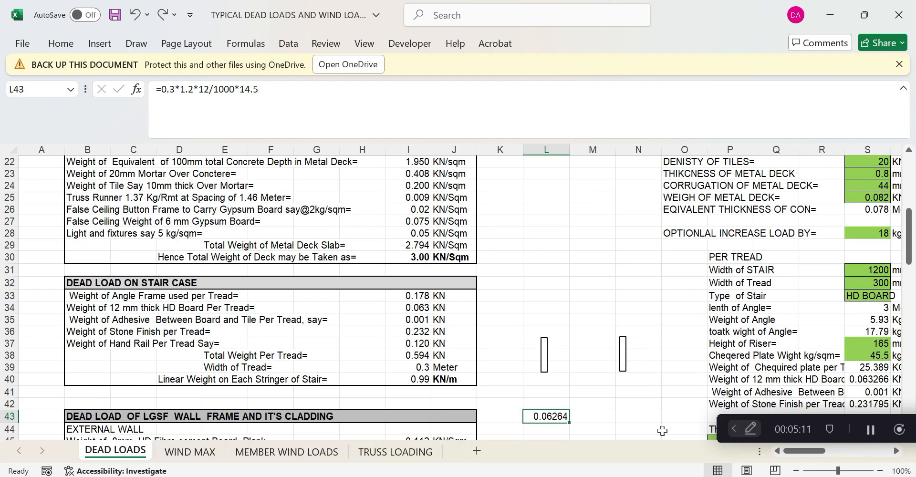
scroll(256, 339, down, 3)
scroll(136, 360, down, 1)
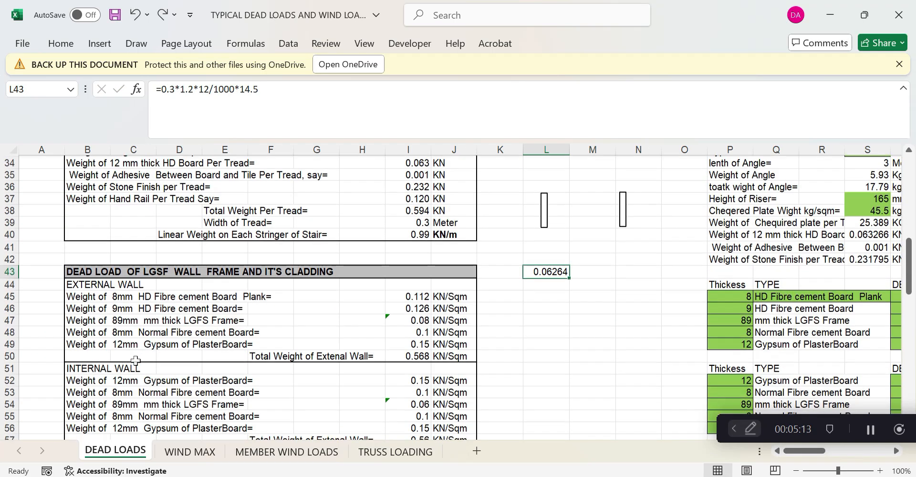
scroll(175, 295, up, 2)
scroll(174, 295, up, 1)
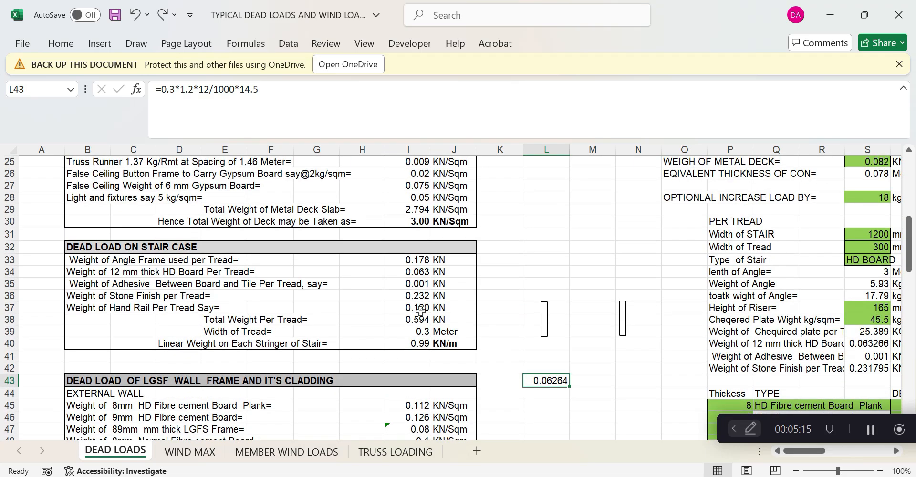
click(421, 297)
key(F2)
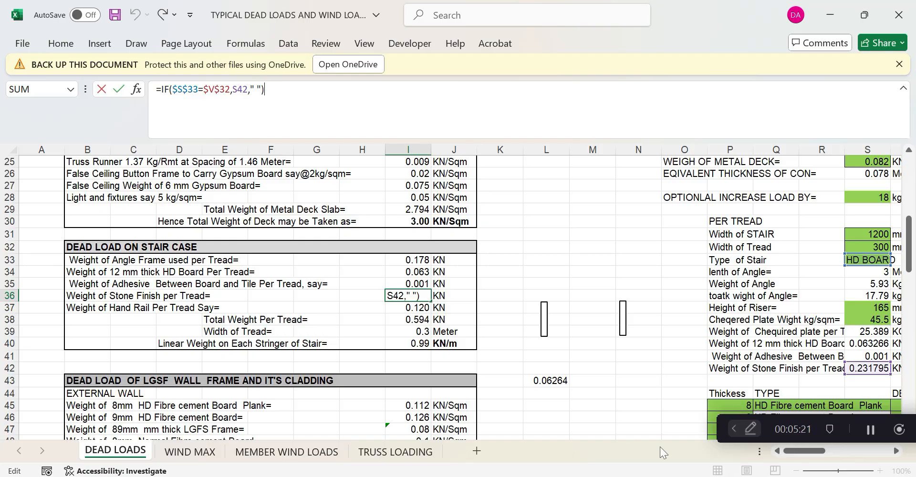
drag(791, 451, 816, 452)
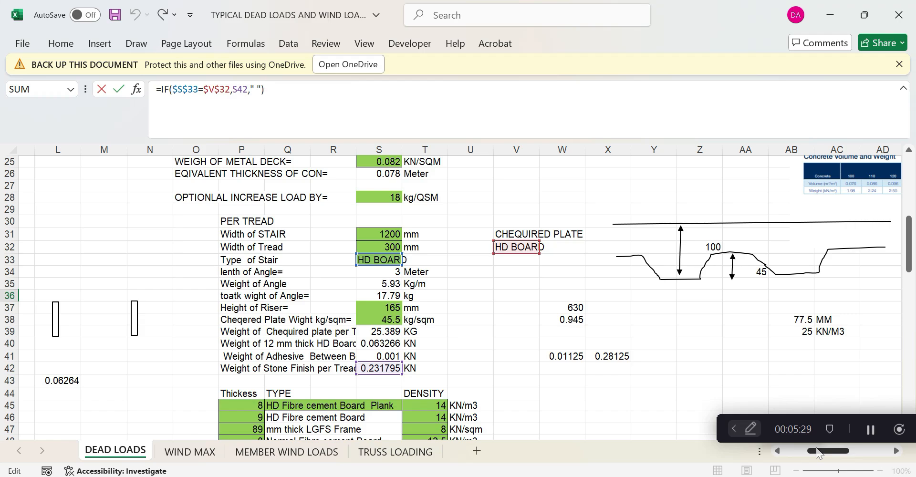
drag(817, 452, 753, 453)
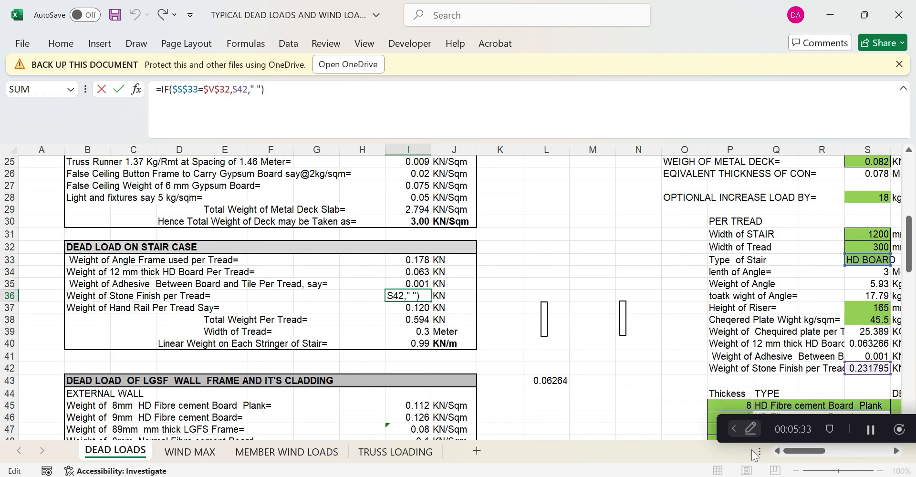
key(ctrl+Return)
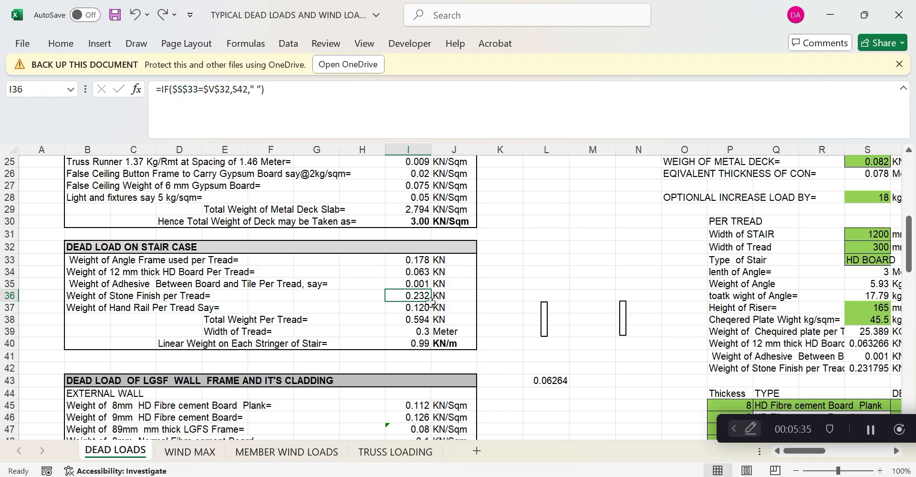
double_click(426, 296)
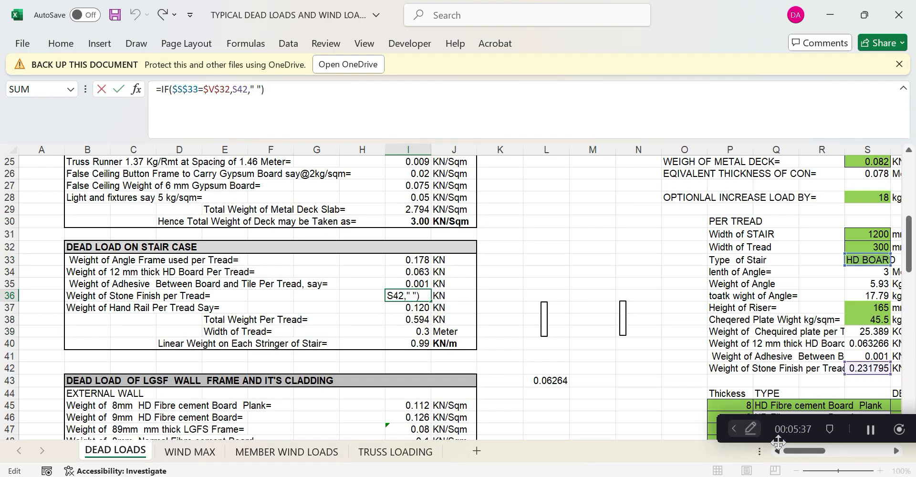
drag(783, 452, 818, 455)
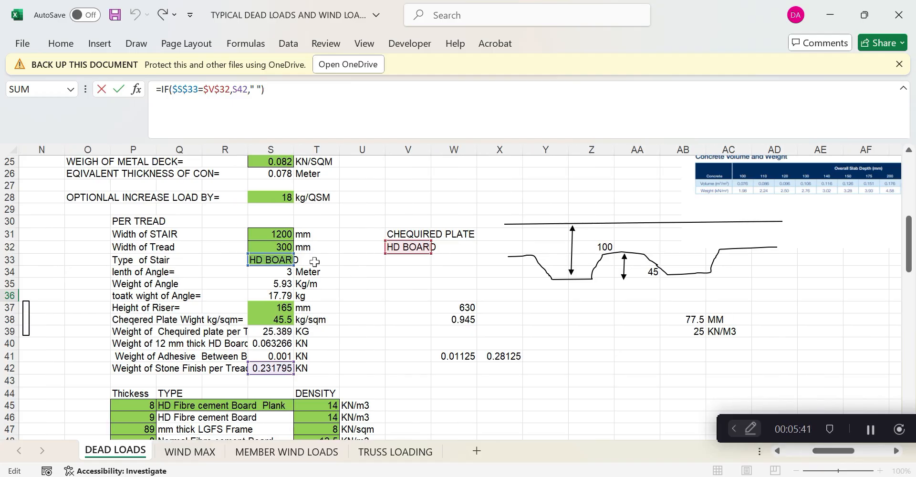
scroll(314, 262, down, 1)
Review the inputs of the S42 stone-finish formula without changing it
click(295, 350)
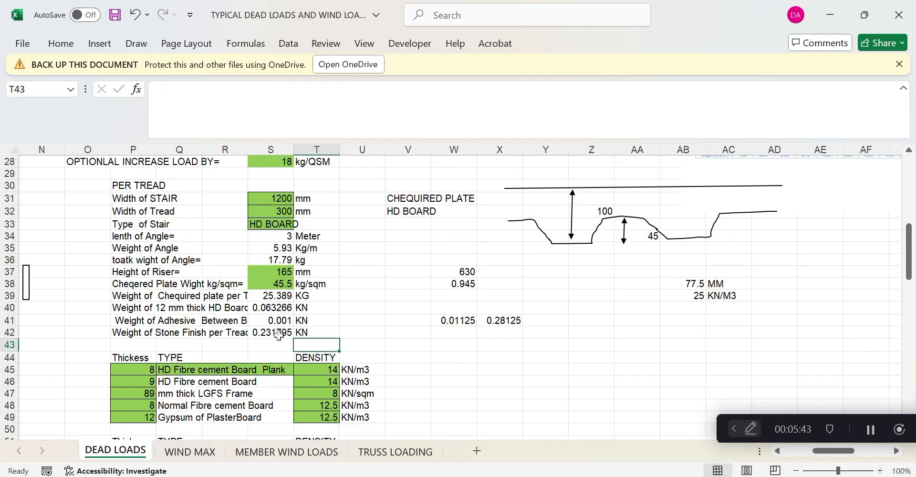
click(279, 334)
key(F2)
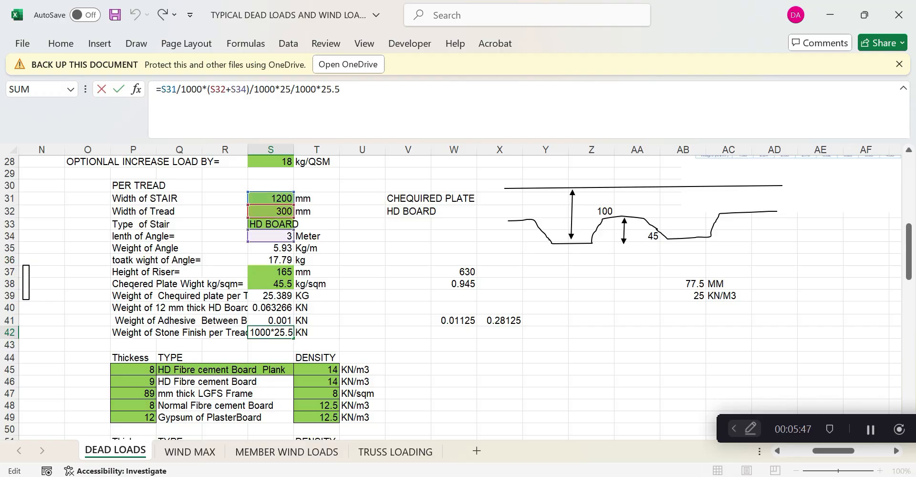
key(ctrl+Return)
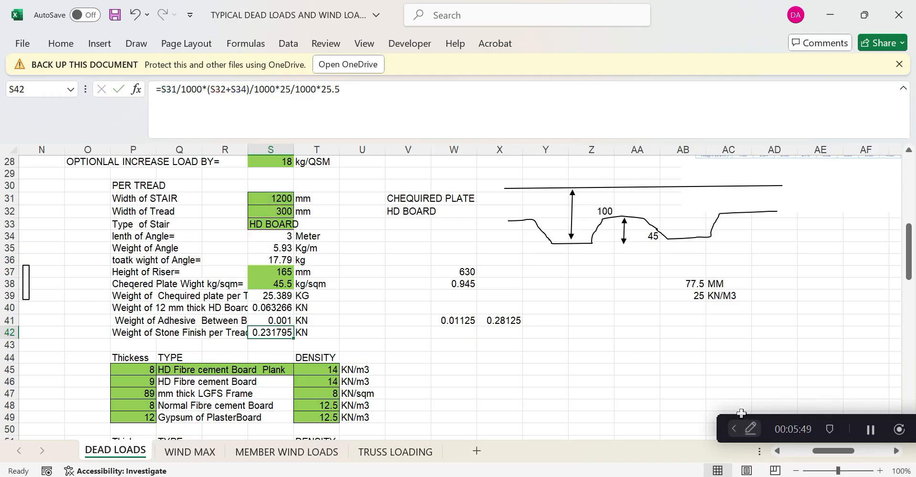
click(777, 450)
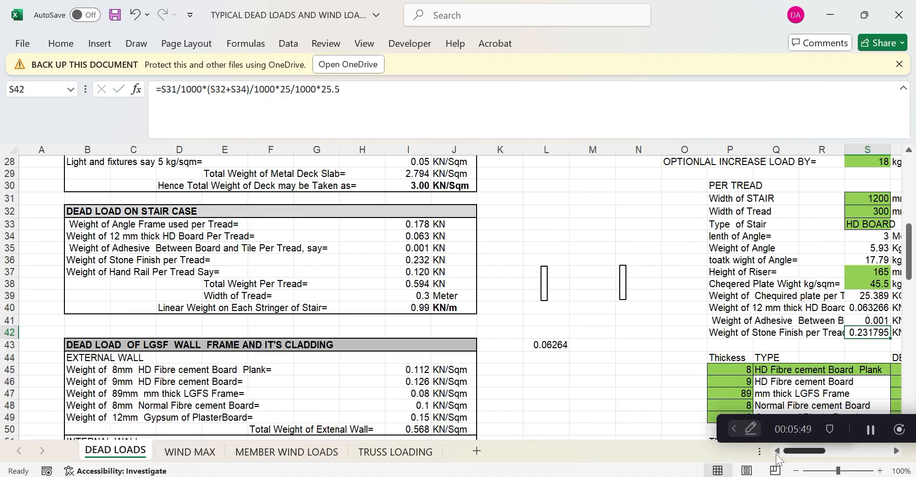
Enter the check =0.3*1.2*25/1000*25.5 in L44, giving 0.2295 kN
drag(549, 345, 553, 358)
click(553, 358)
text(=)
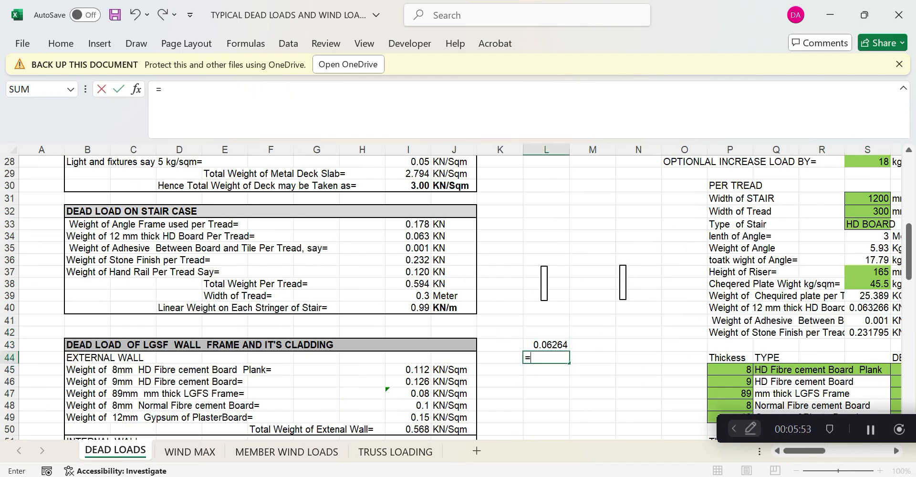
text(0.3)
text(*1.2)
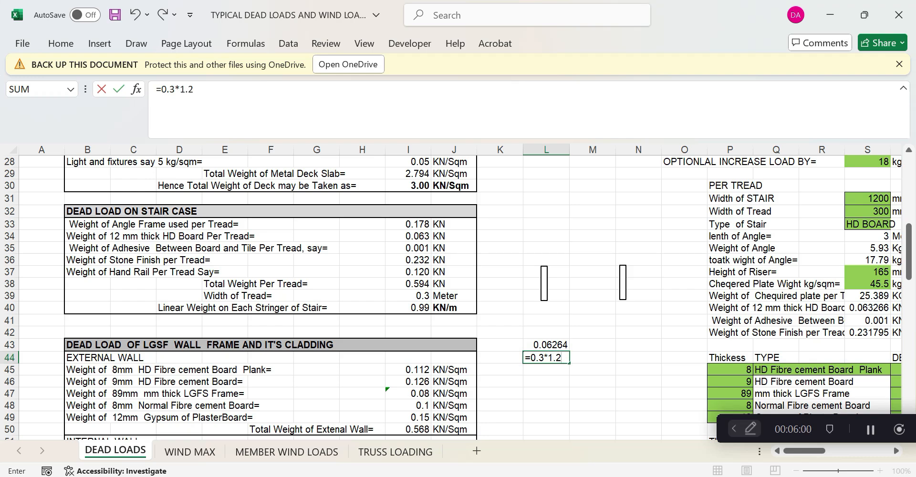
text(*25/1000)
key(Return)
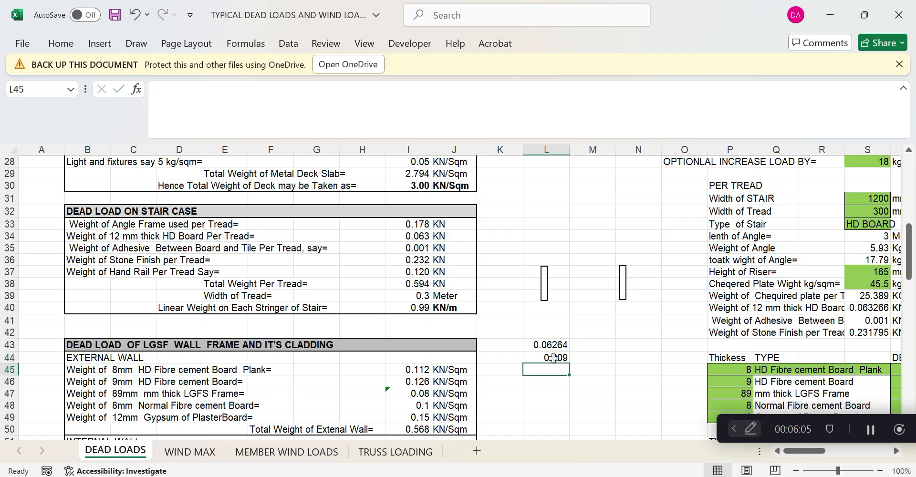
key(Up)
key(F2)
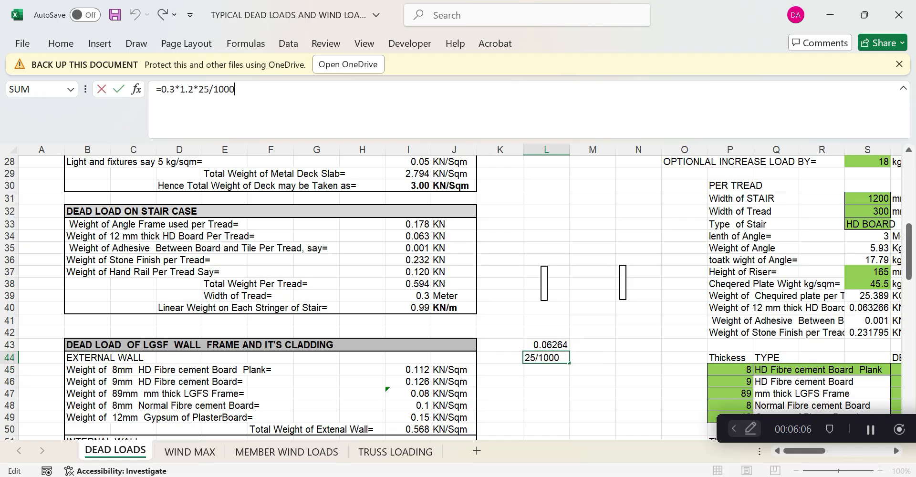
text(*25.5)
key(Return)
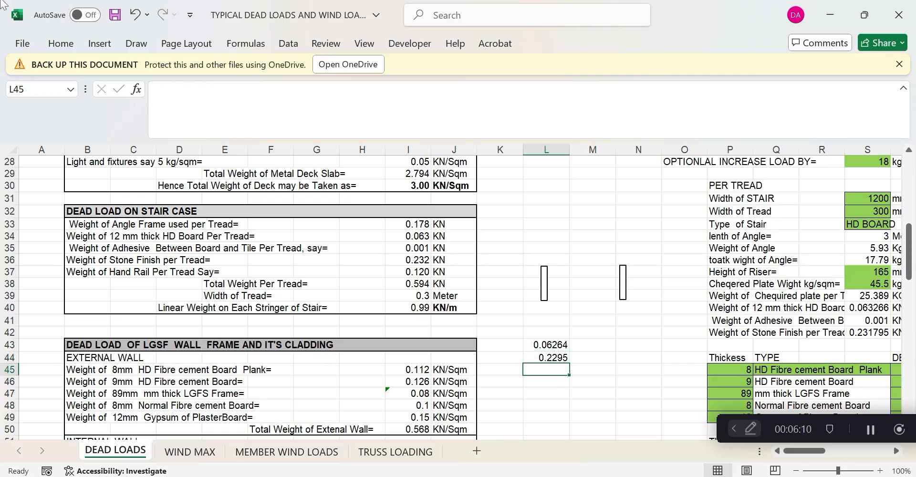
Clear the scratch check values in L44 and L43
click(562, 358)
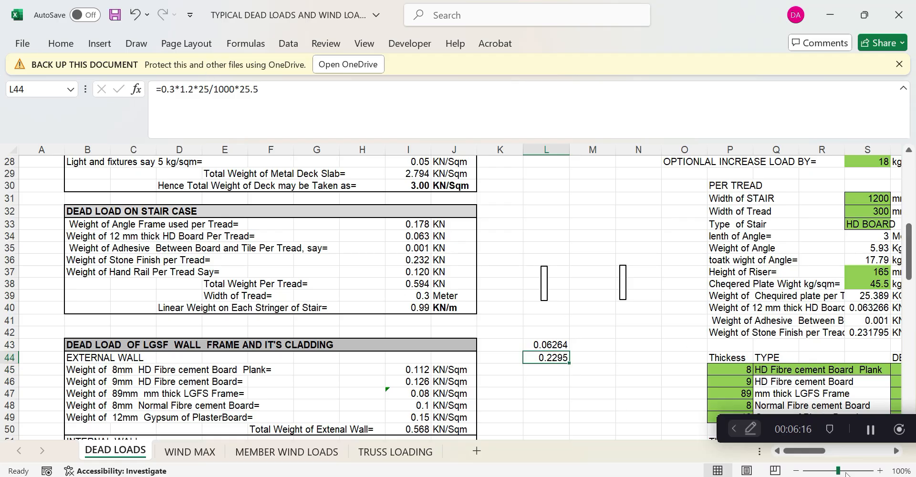
mouse_move(803, 452)
mouse_down()
mouse_move(830, 453)
mouse_move(809, 454)
mouse_up()
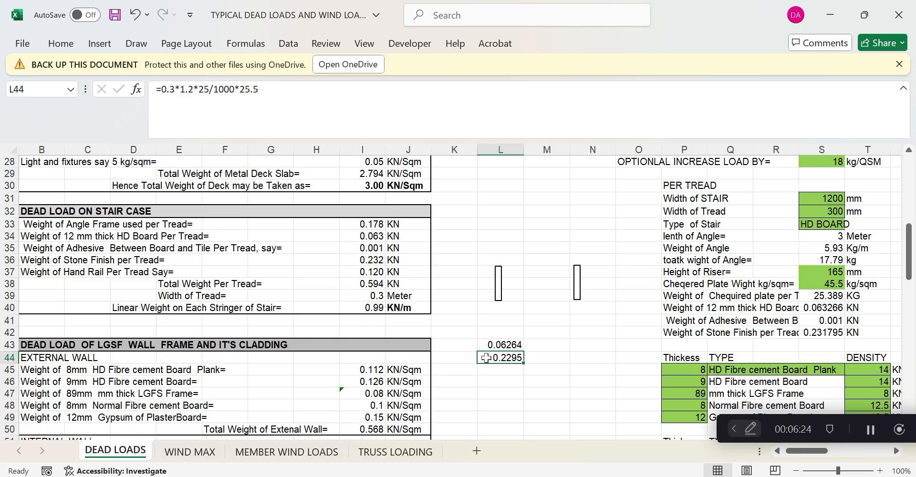
key(Delete)
click(498, 344)
key(Delete)
click(503, 370)
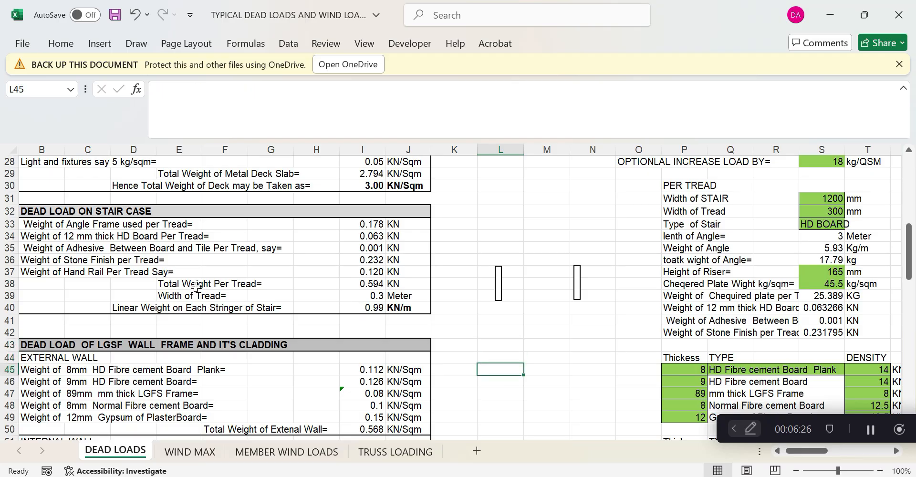
Review the total weight per tread row and its sum
click(196, 286)
click(371, 286)
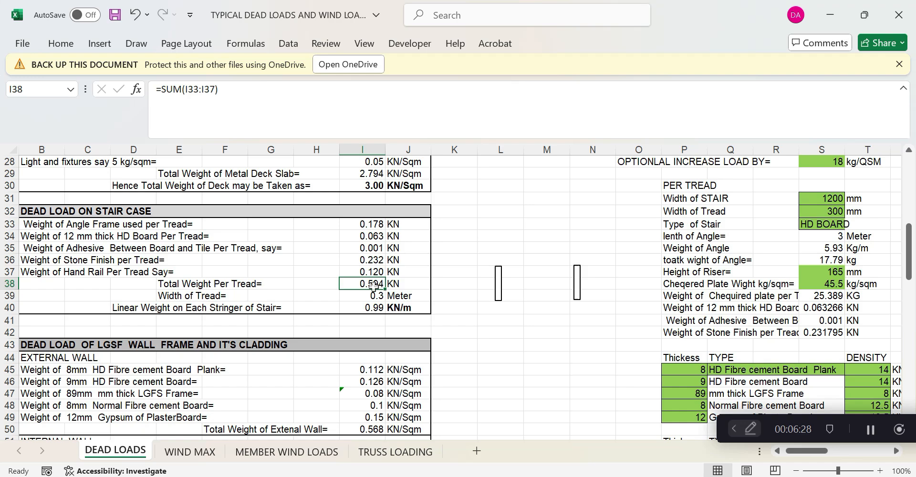
click(533, 383)
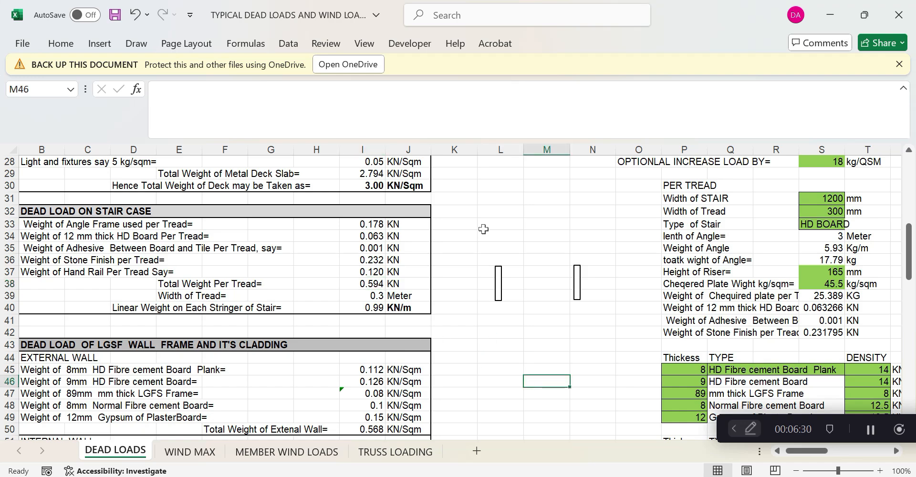
Drag the thin column-L rectangle rightwards into a wide empty box
click(498, 283)
drag(502, 283, 626, 283)
key(Escape)
click(559, 284)
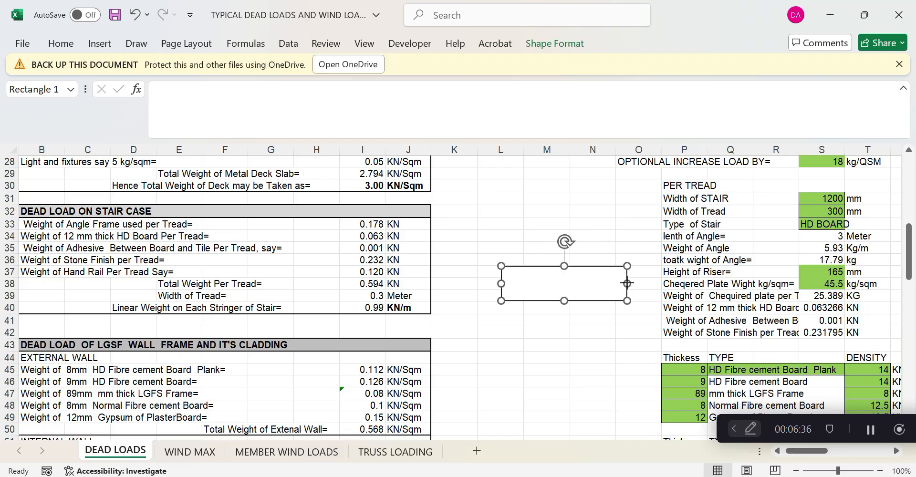
click(551, 336)
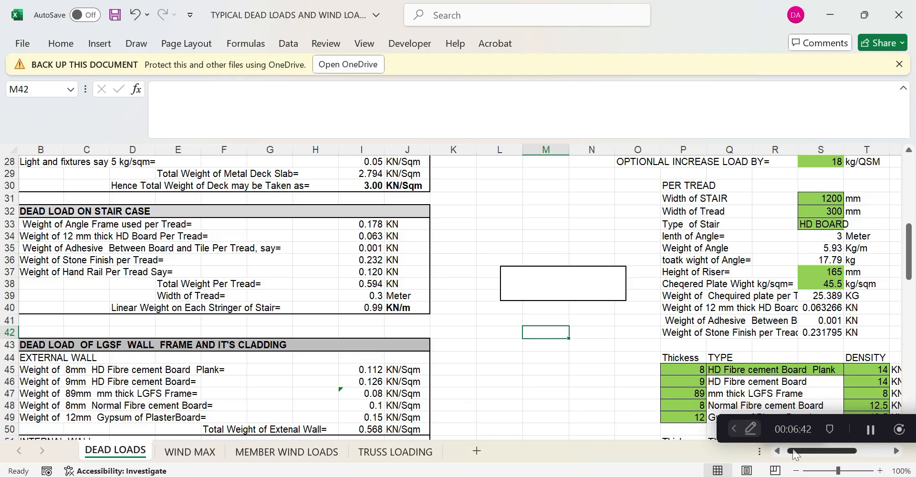
scroll(786, 453, left, 1)
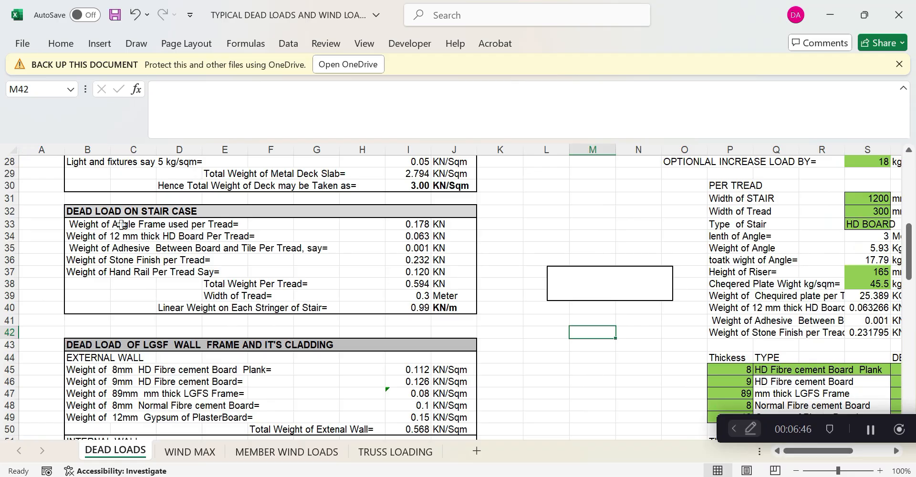
drag(819, 452, 797, 455)
Switch the S33 stair type to CHEQUIRED PLATE
click(121, 236)
drag(791, 451, 828, 451)
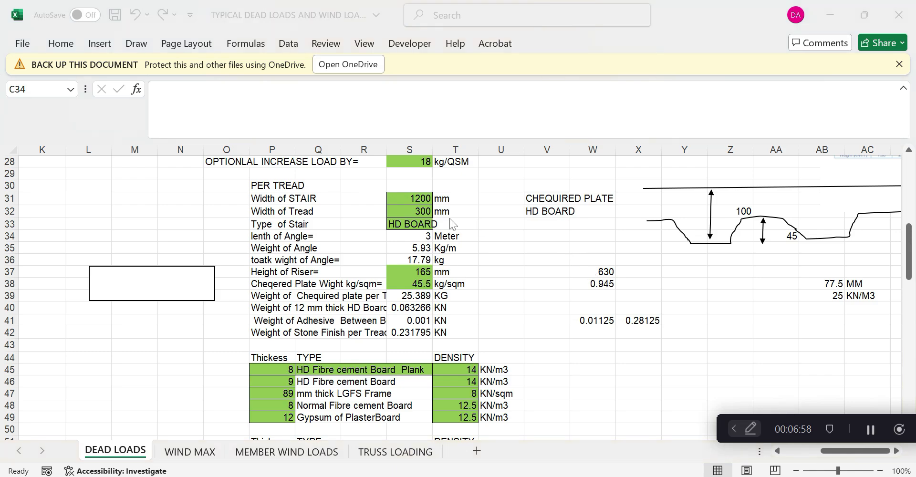
click(419, 224)
click(439, 225)
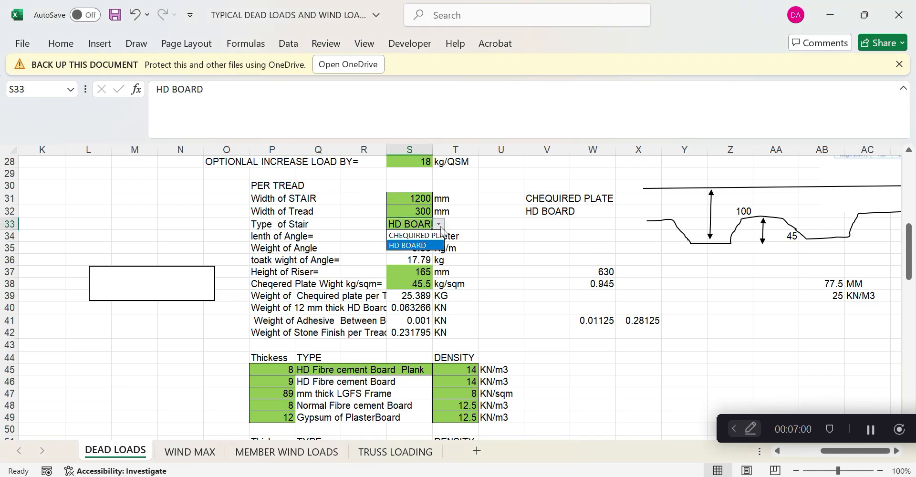
click(414, 235)
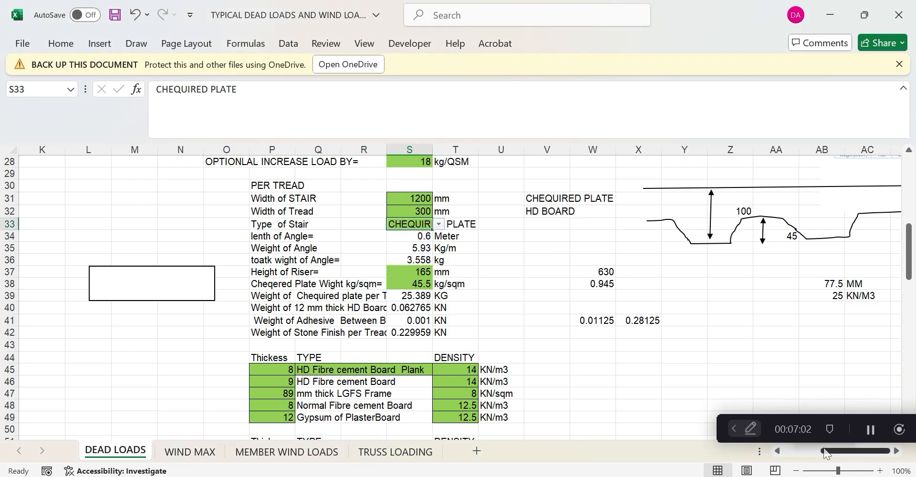
drag(822, 450, 781, 450)
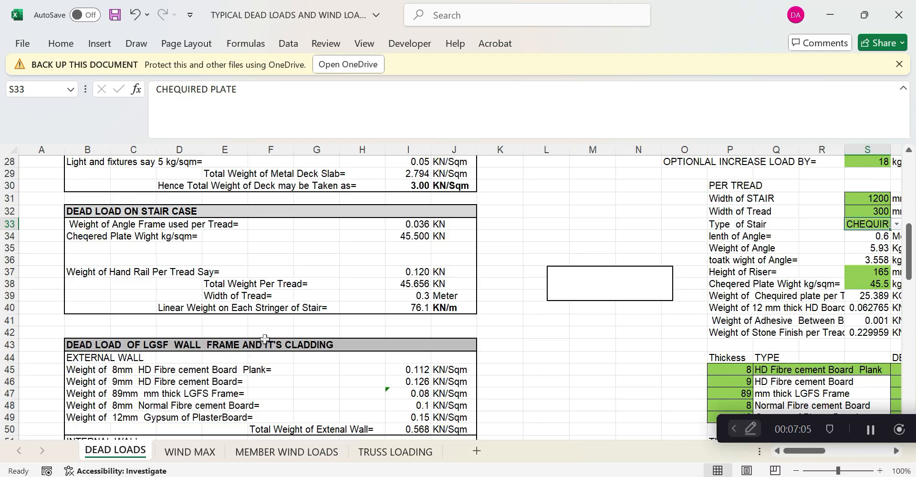
scroll(265, 338, down, 5)
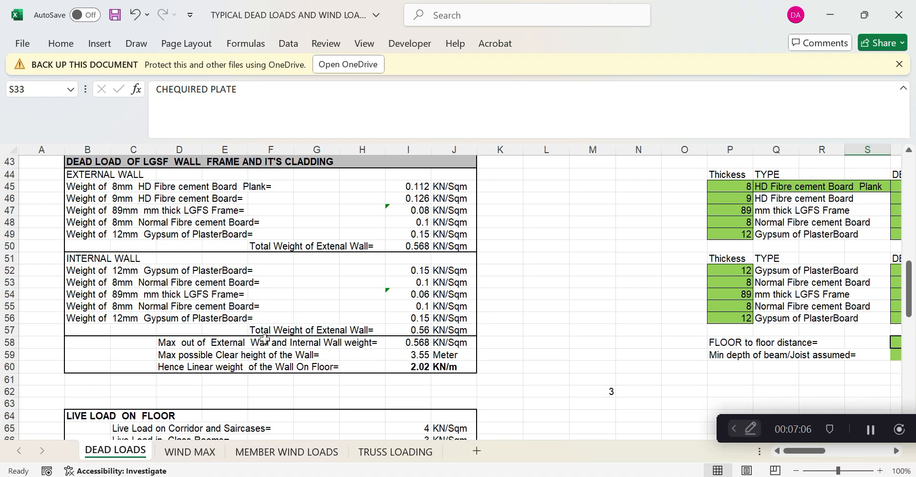
scroll(264, 339, up, 6)
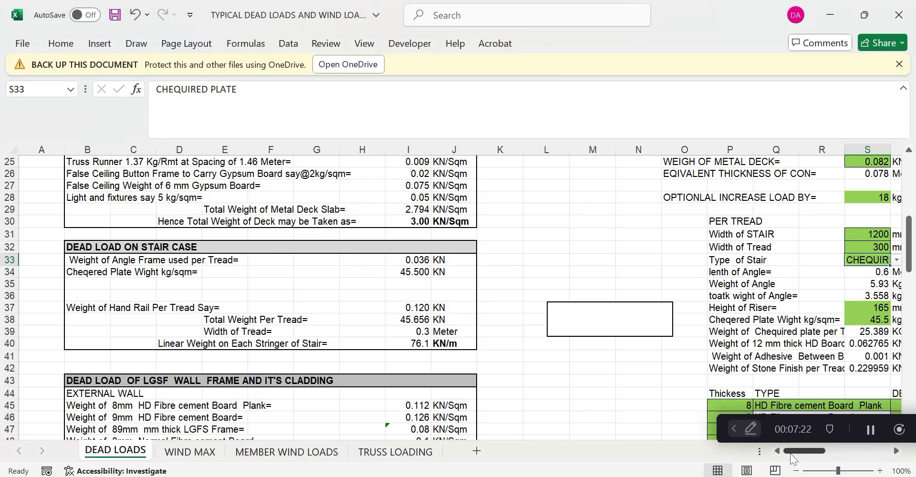
Set the stair type to HD BOARD and review the recalculated stringer load cells
scroll(749, 254, right, 3)
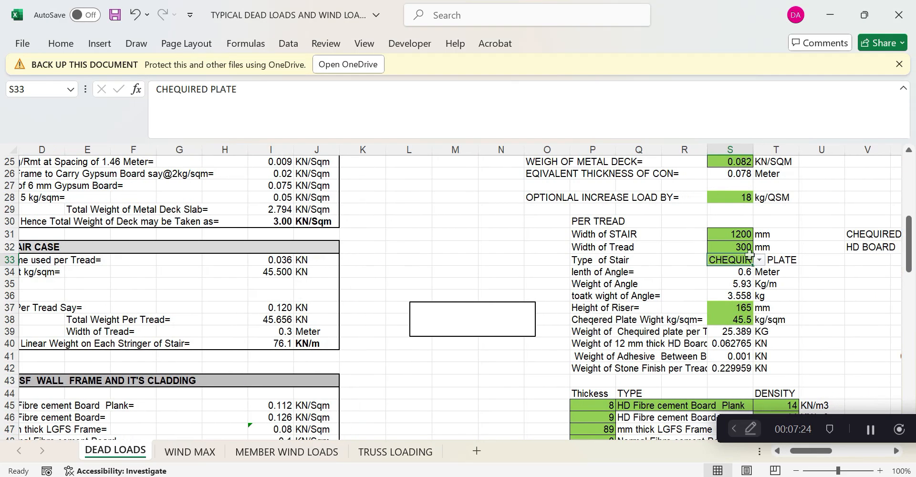
click(759, 259)
click(745, 280)
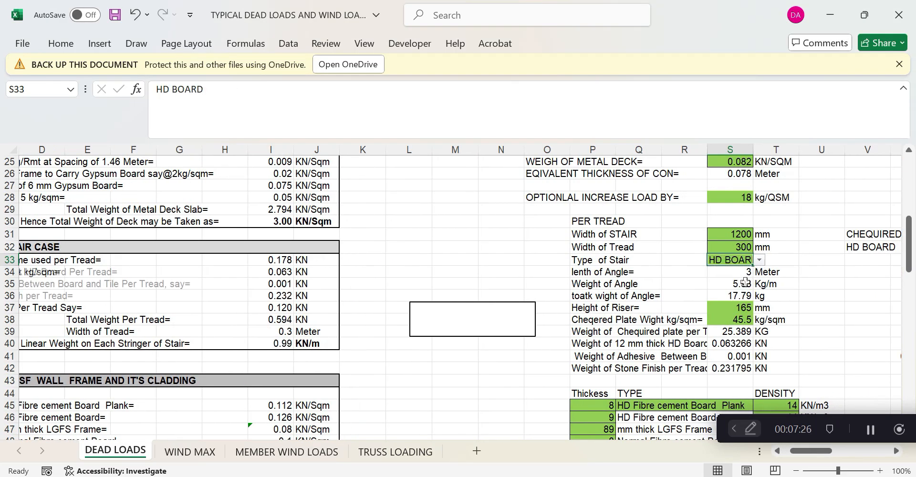
click(406, 283)
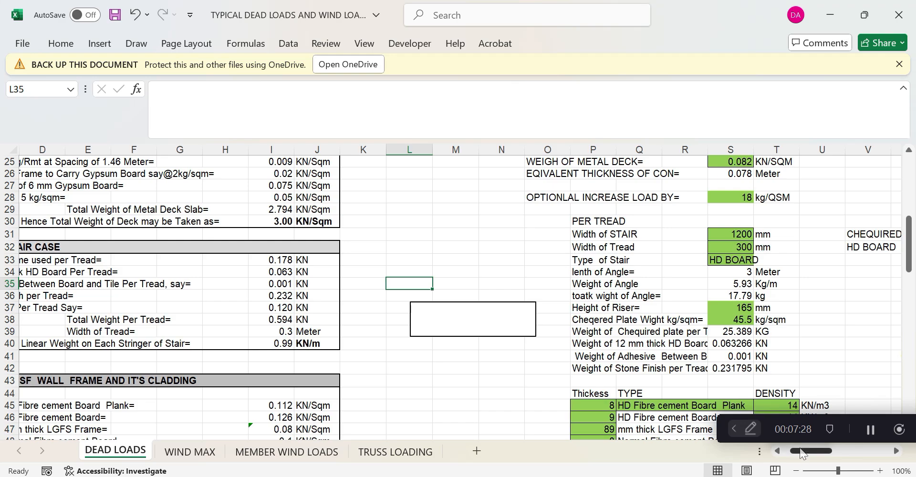
drag(801, 451, 794, 451)
click(528, 380)
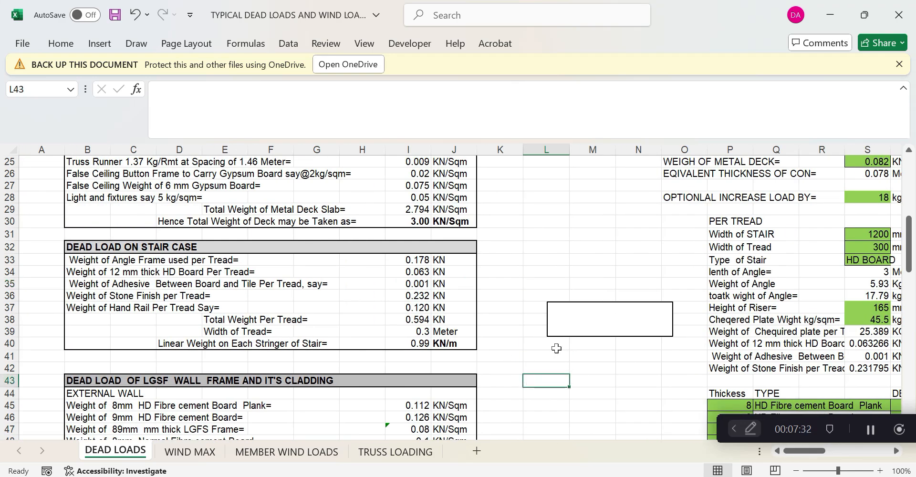
click(555, 348)
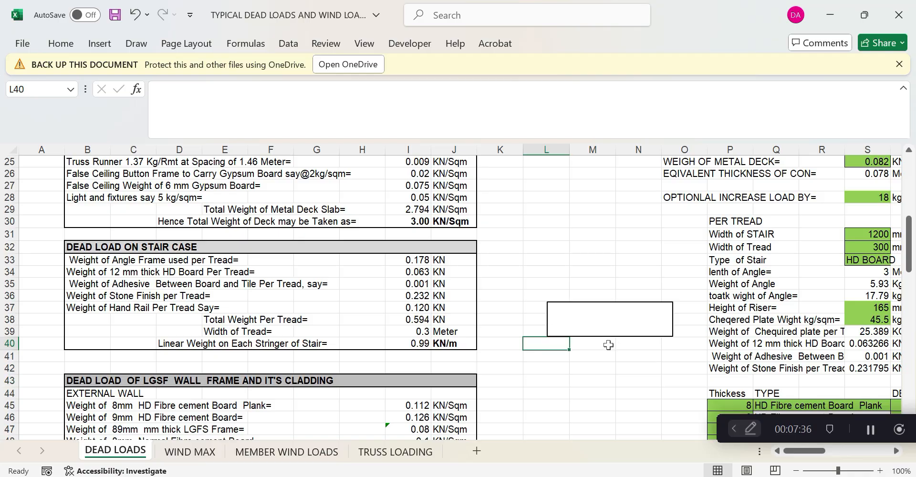
click(594, 348)
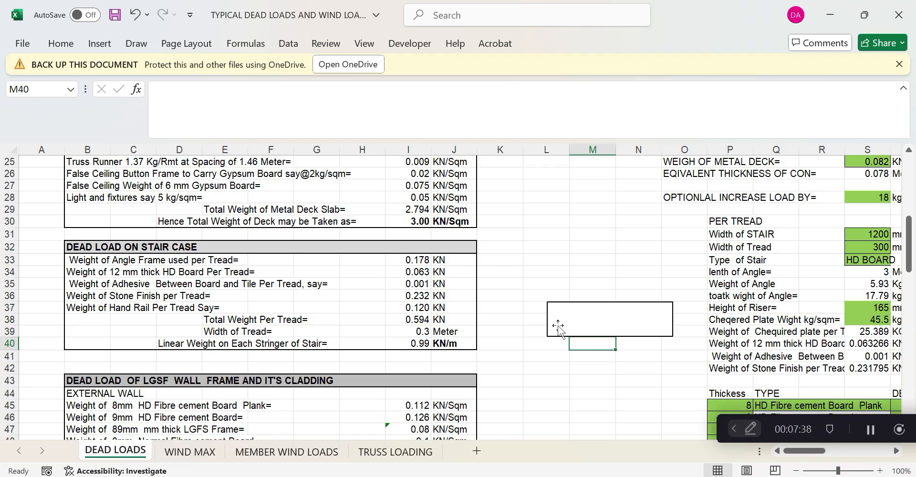
click(574, 355)
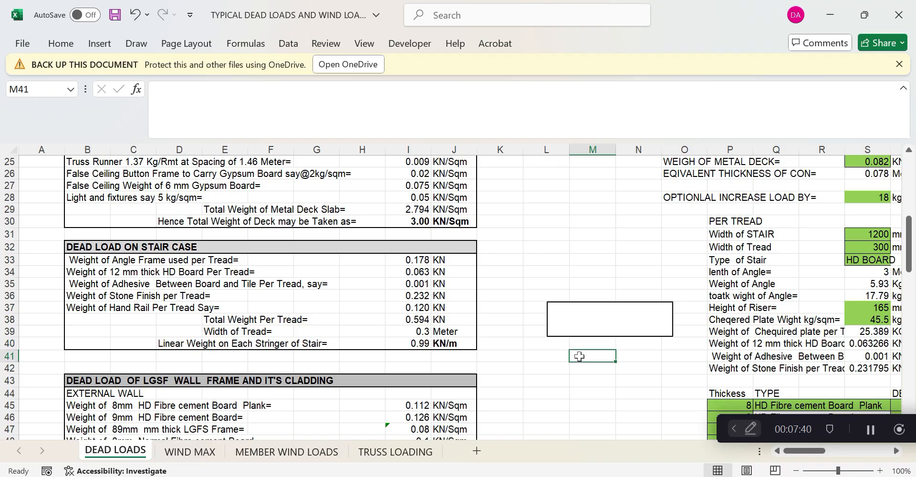
click(578, 369)
text(=)
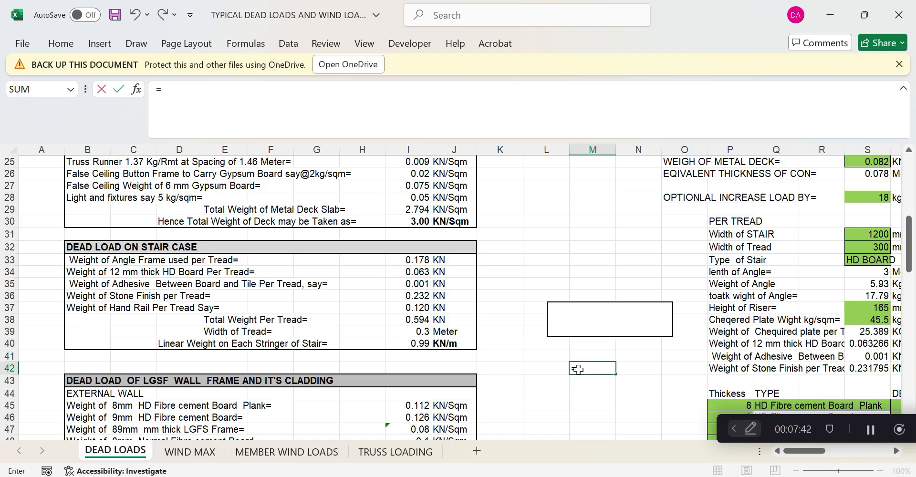
text(0.549/(1.2)
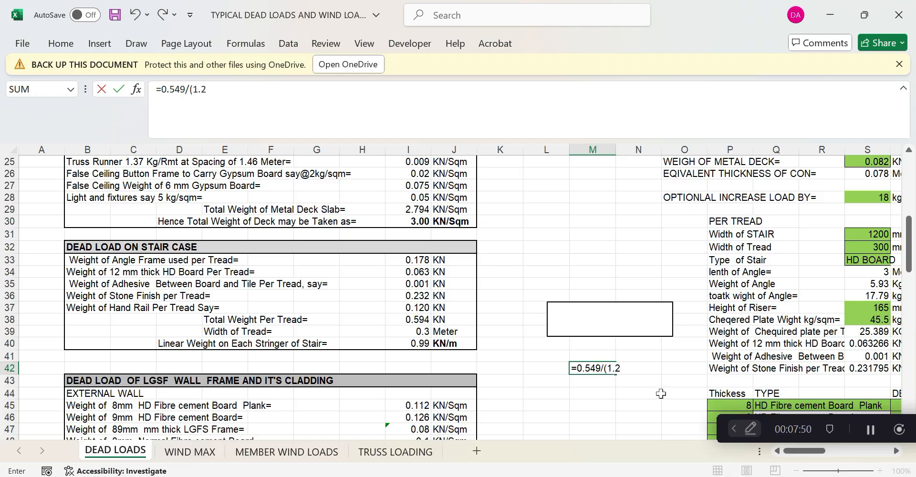
text(*0.3)
key(Return)
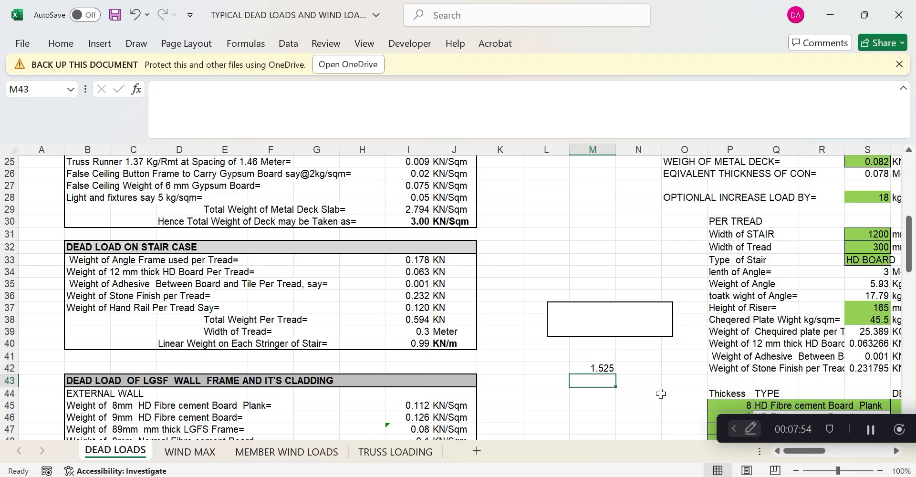
click(610, 370)
click(596, 379)
text(=)
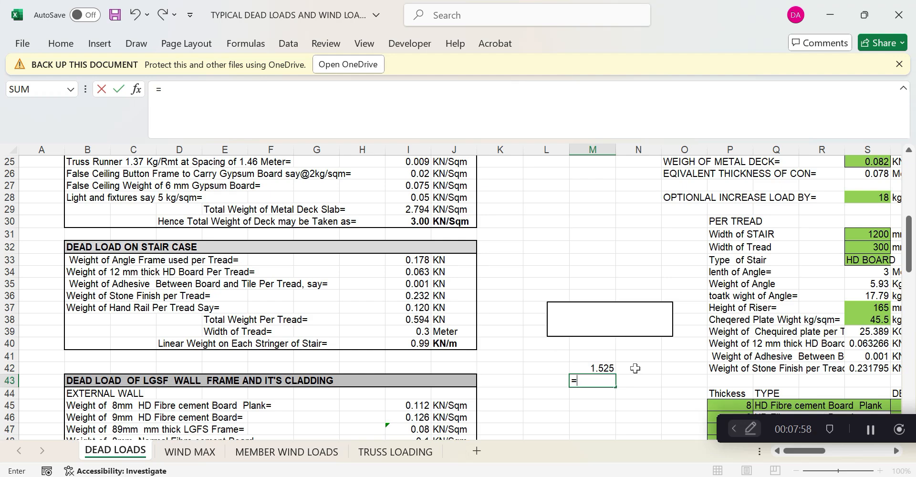
text(1.525)
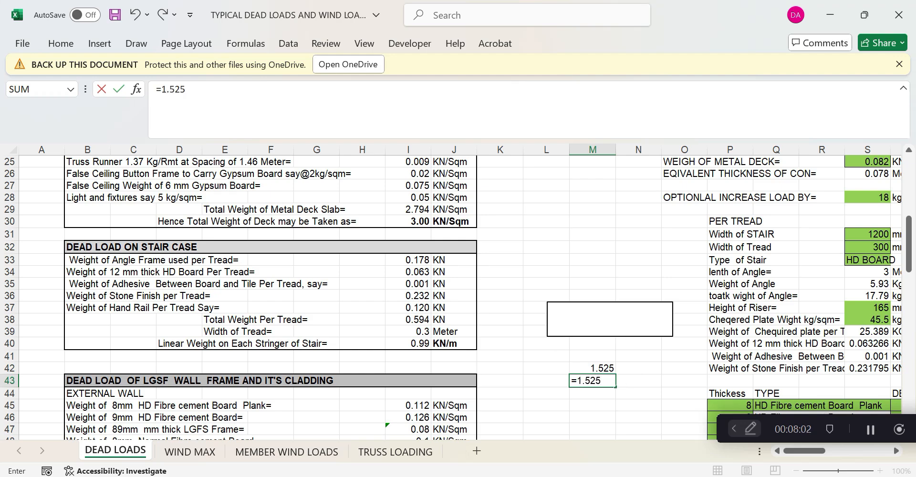
text(*1.2)
key(Return)
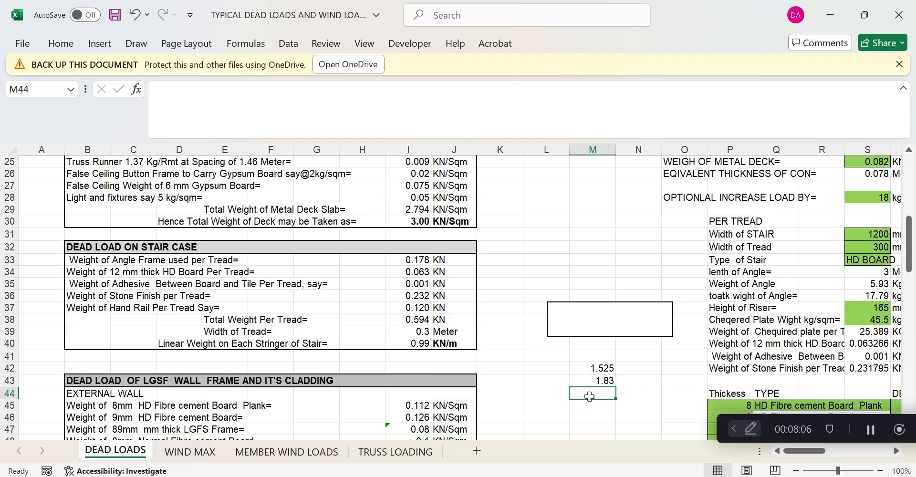
text(=)
click(603, 382)
text(/2)
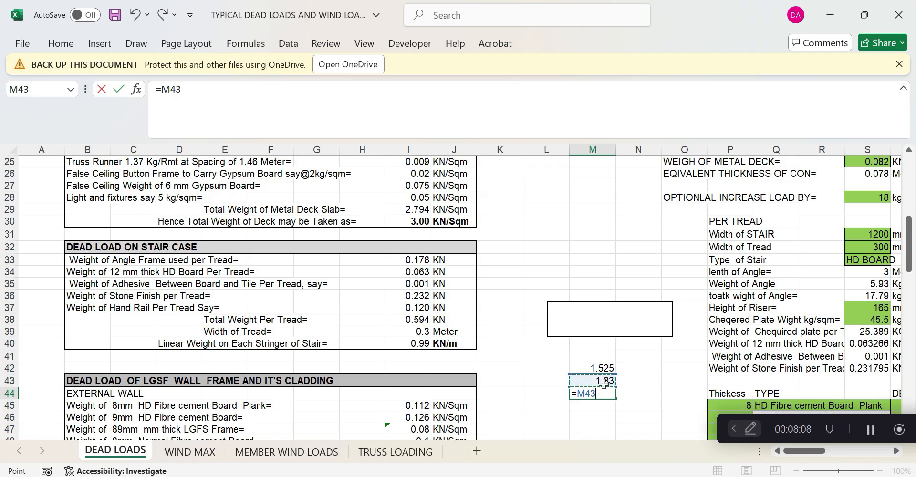
key(Return)
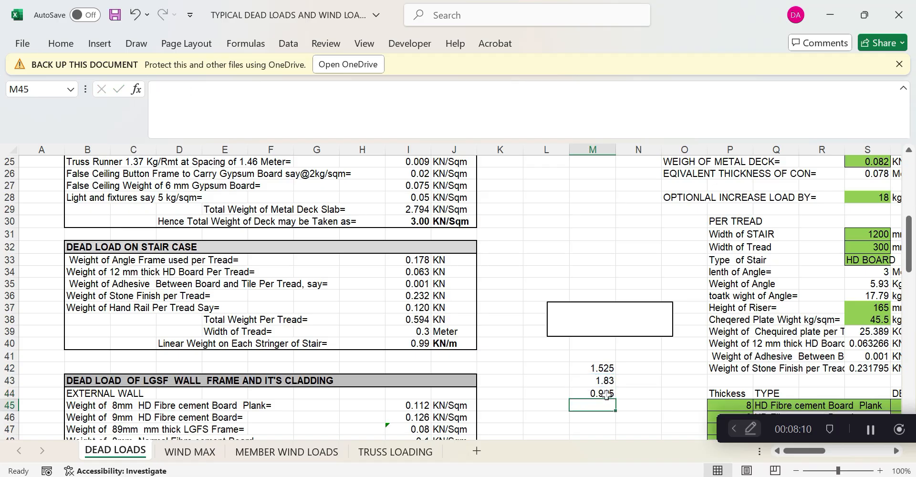
click(605, 393)
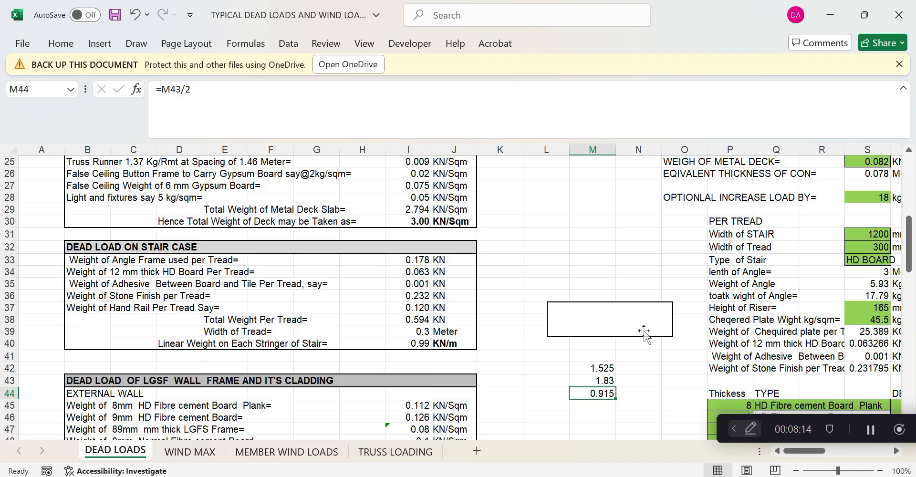
click(420, 329)
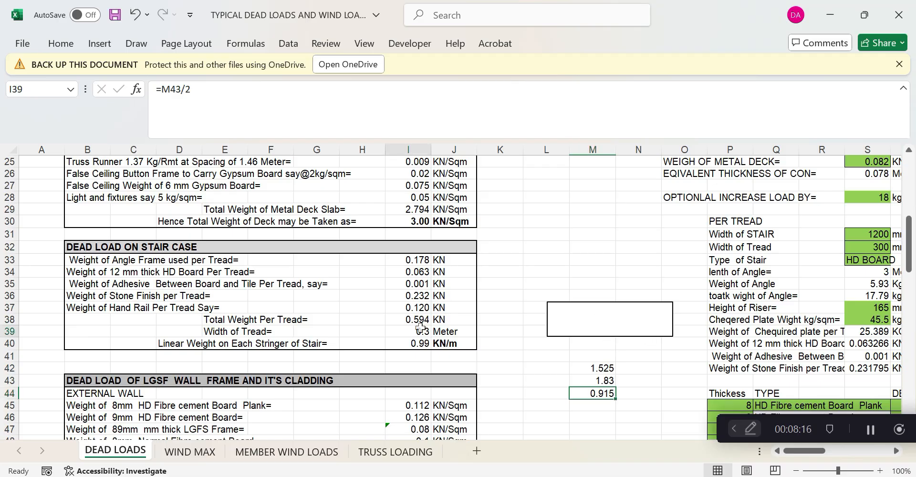
click(421, 342)
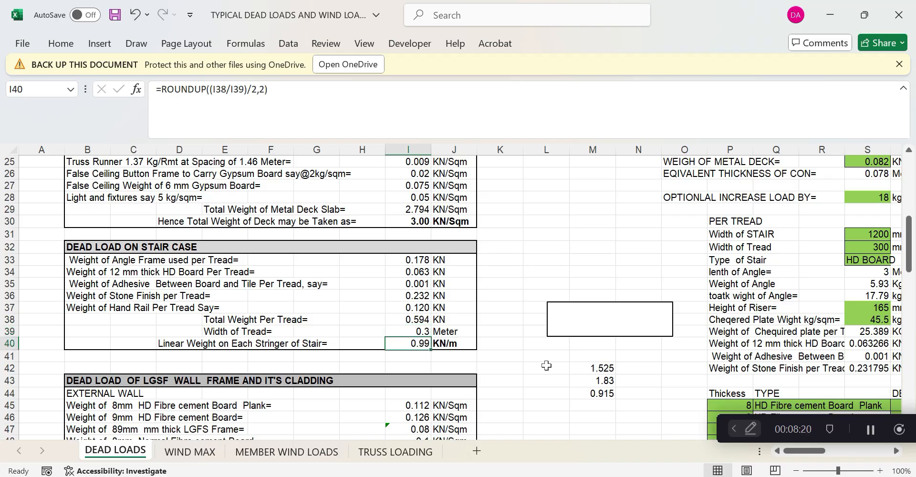
drag(588, 368, 599, 394)
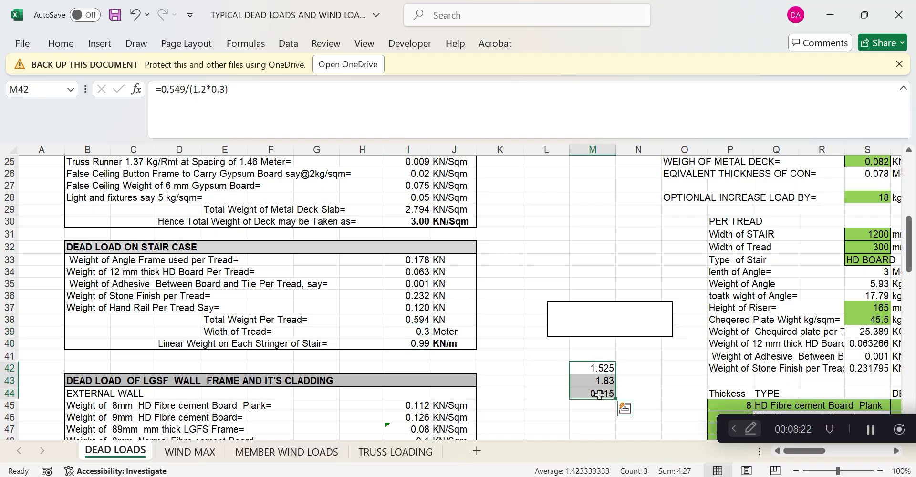
key(Delete)
Reference the 0.594 tread weight in M40 and halve it to 0.29 in L38
click(600, 344)
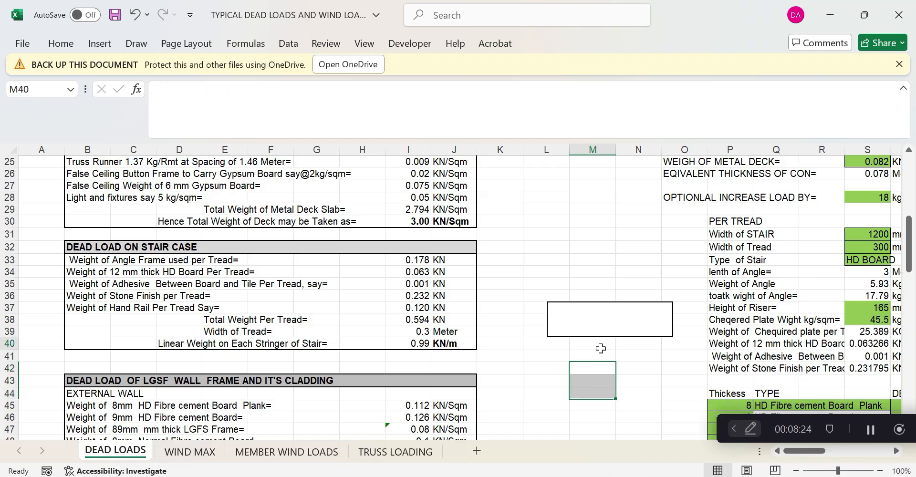
text(=)
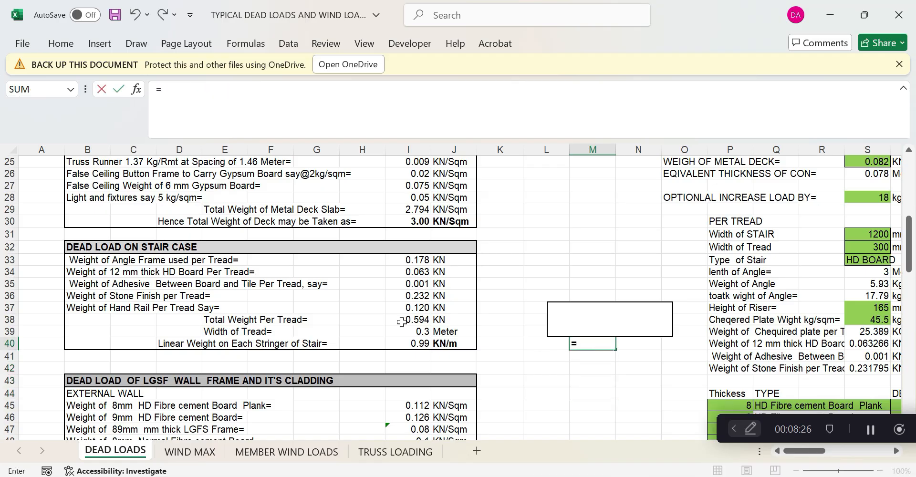
click(423, 321)
key(Return)
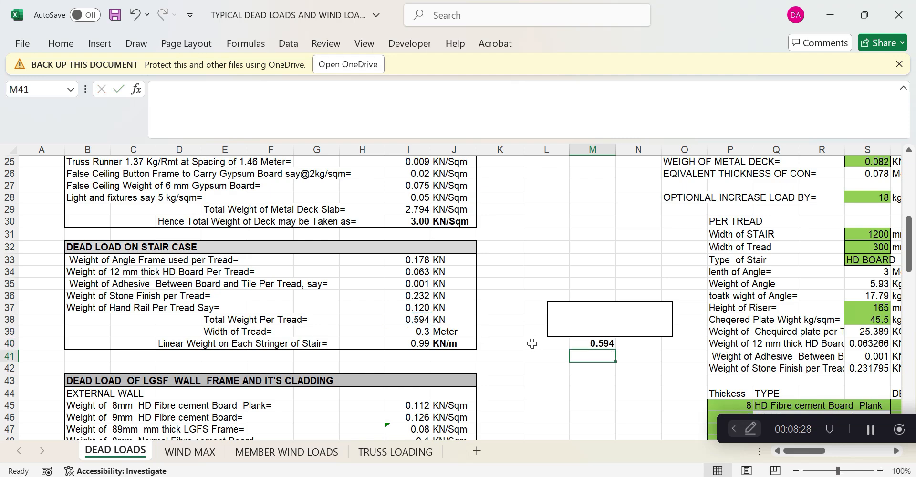
click(601, 343)
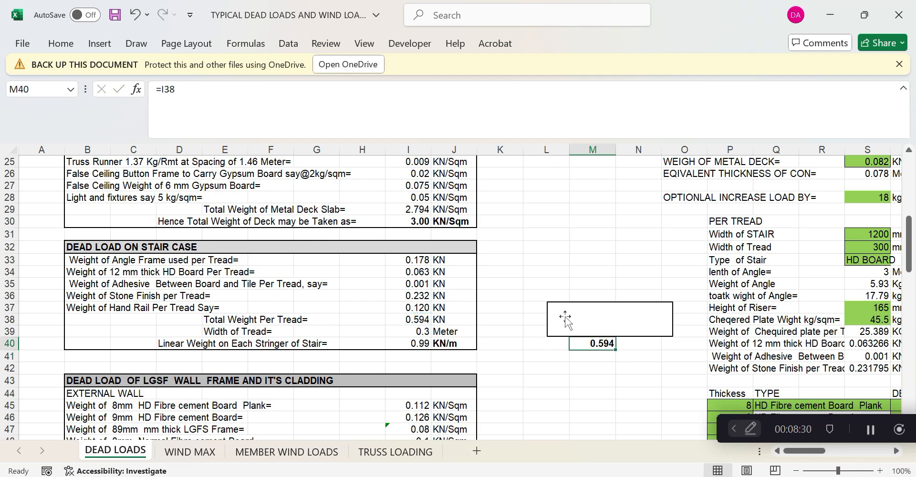
click(535, 320)
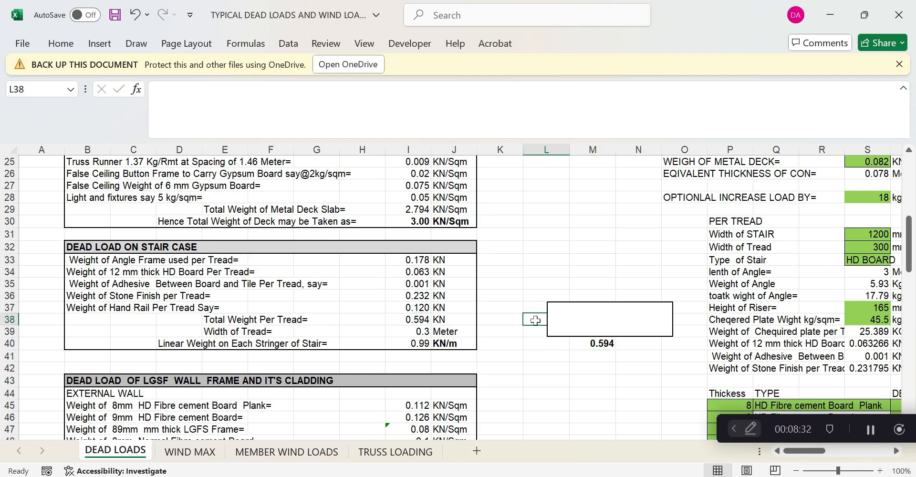
text(=)
click(597, 344)
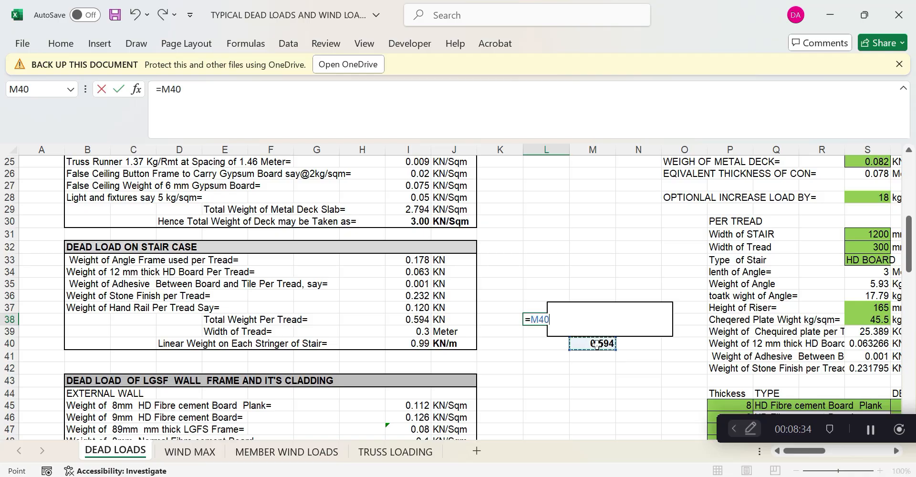
text(*)
key(BackSpace)
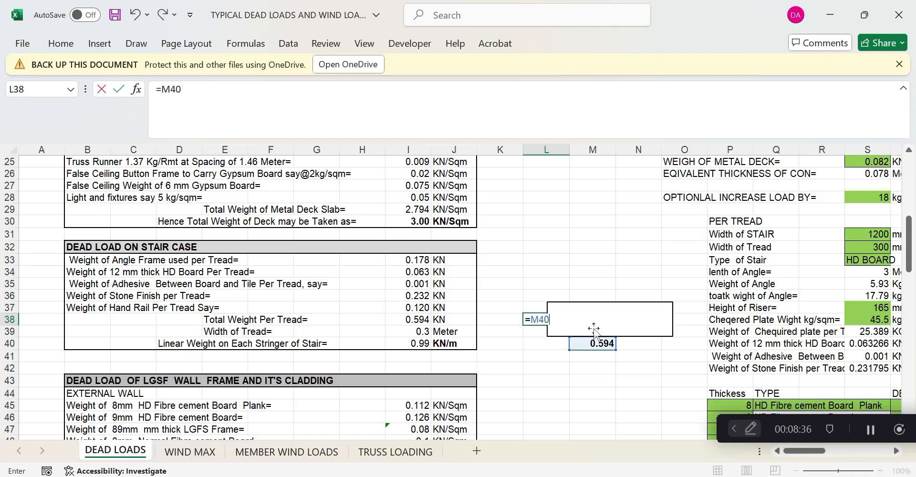
text(/2)
key(Return)
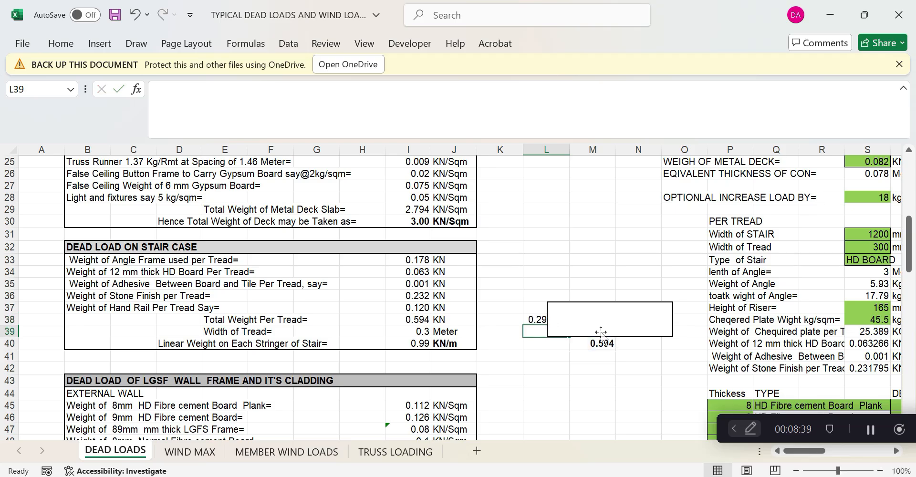
Compute =L38/0.3 in L41 and compare it with the 0.99 KN/m in I40
click(531, 357)
text(=)
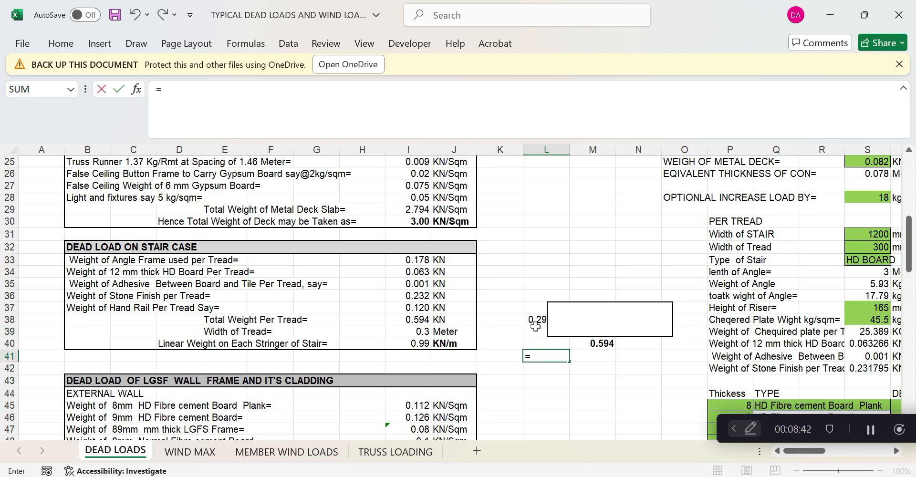
click(535, 320)
text(/0.3)
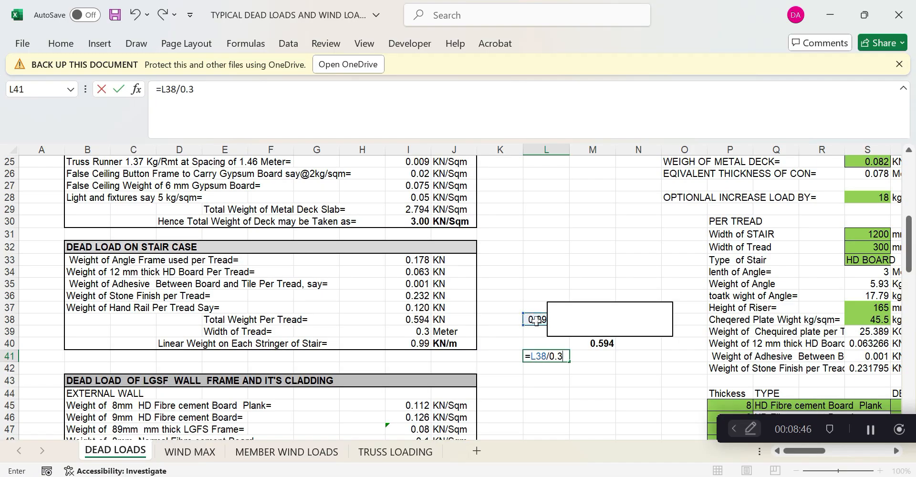
key(Return)
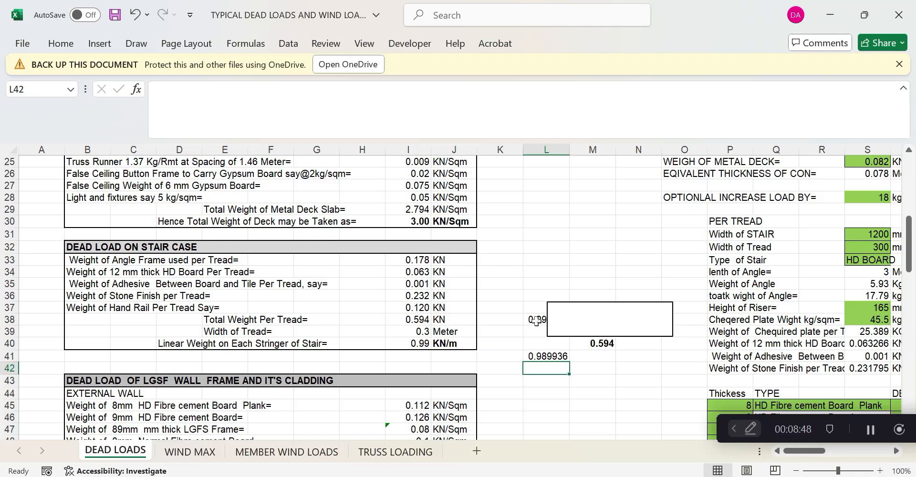
click(540, 358)
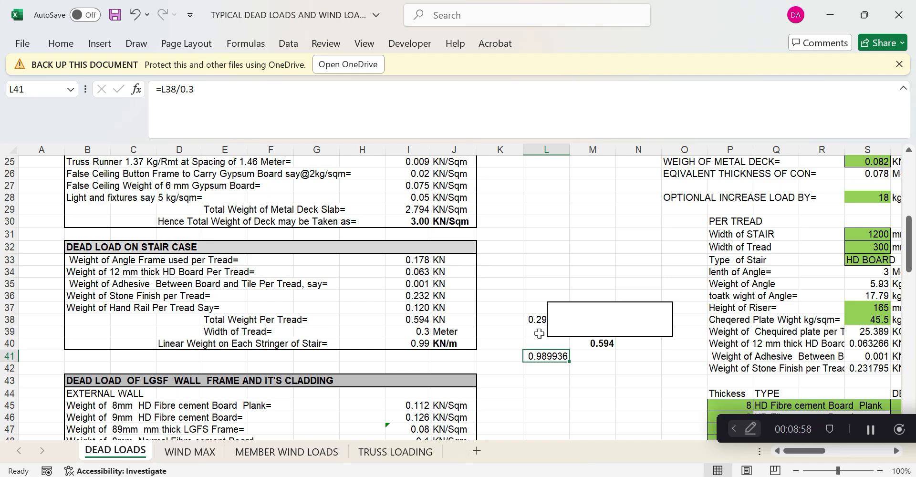
click(456, 344)
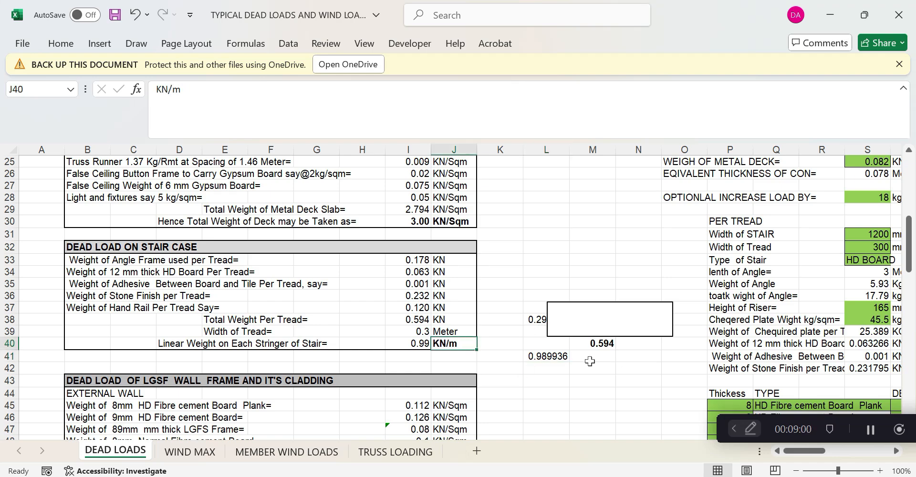
click(568, 353)
Delete the scratch values in L41 and M40
key(Delete)
click(598, 344)
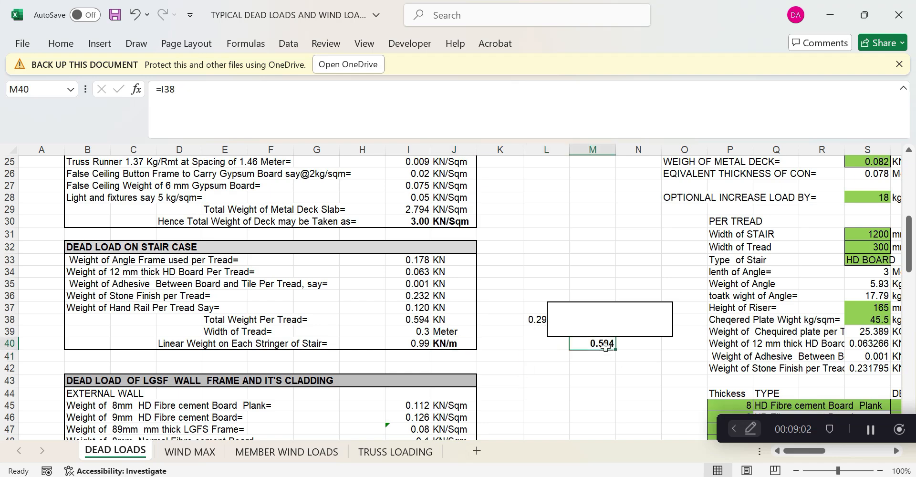
key(Delete)
scroll(490, 351, down, 1)
scroll(490, 351, down, 4)
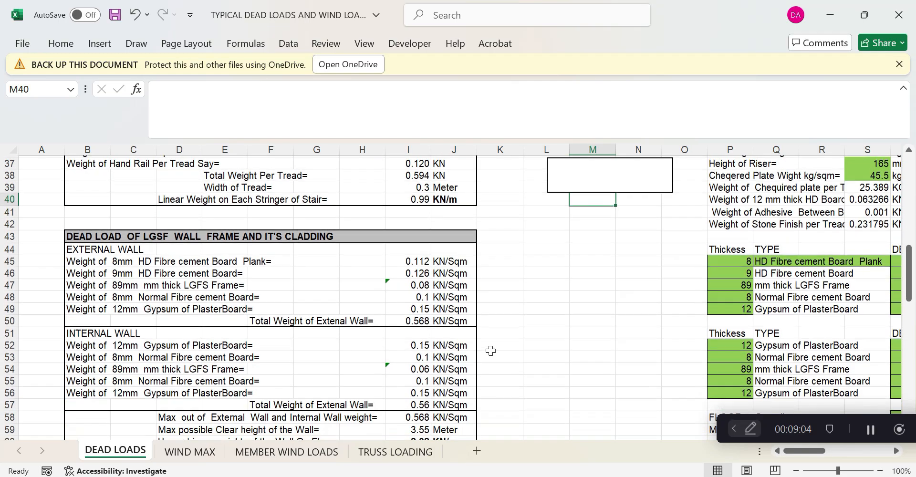
click(421, 260)
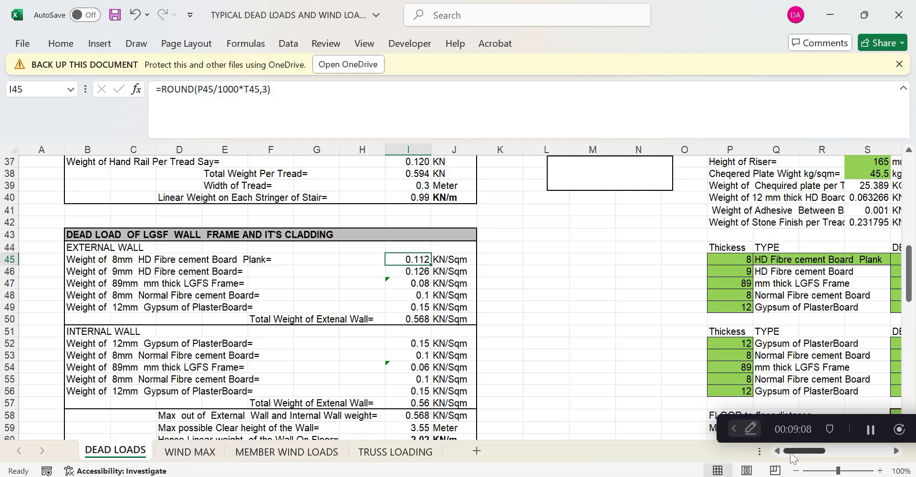
scroll(809, 455, right, 4)
scroll(809, 456, left, 2)
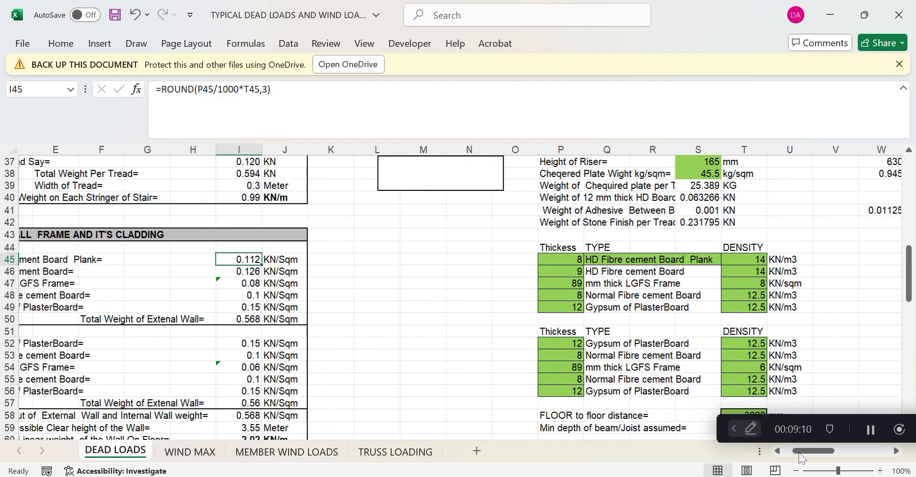
scroll(795, 456, left, 2)
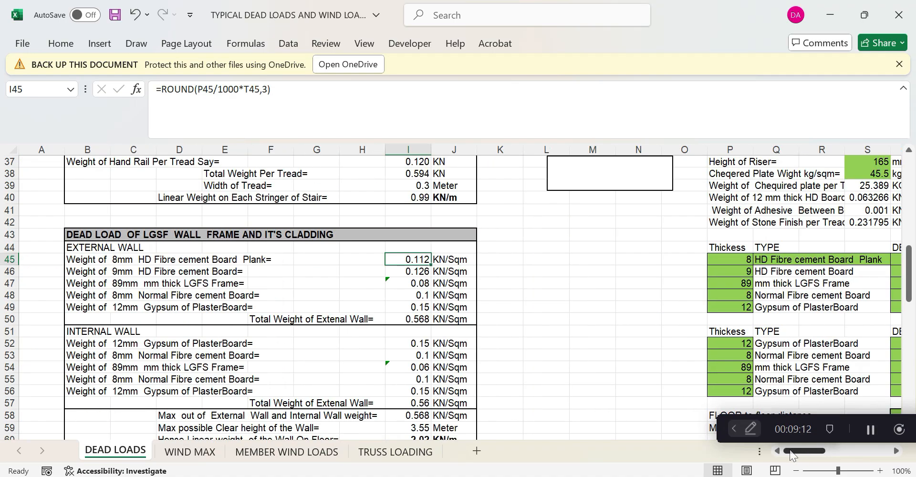
scroll(358, 335, down, 1)
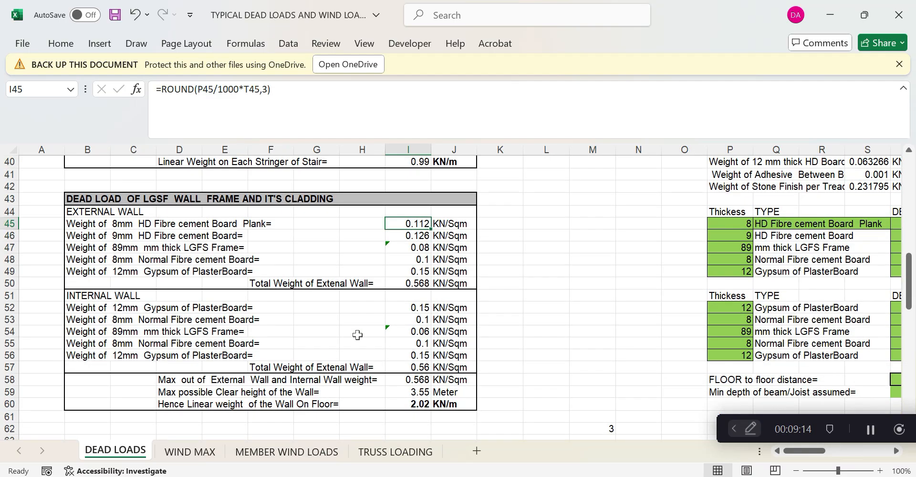
click(531, 334)
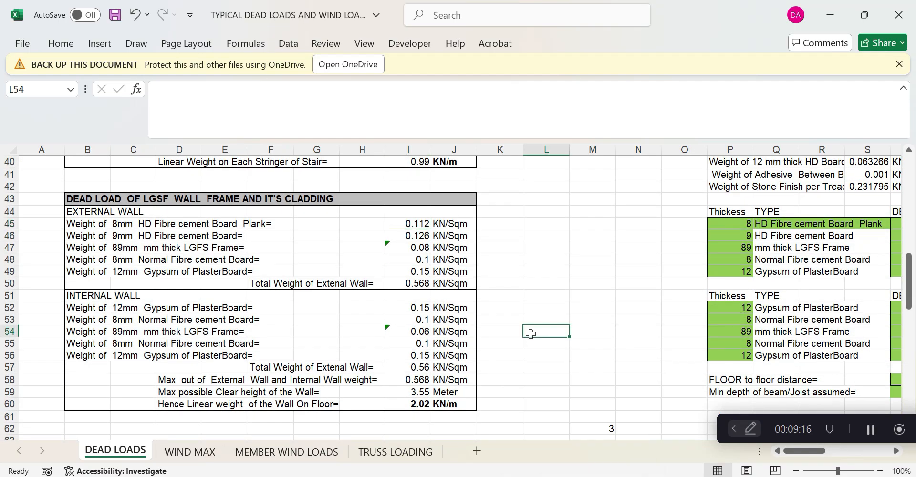
mouse_move(520, 476)
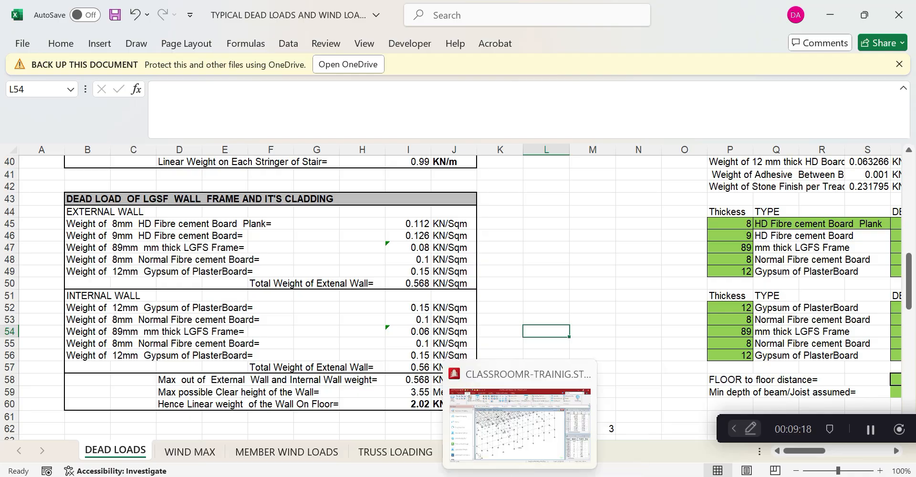
click(520, 424)
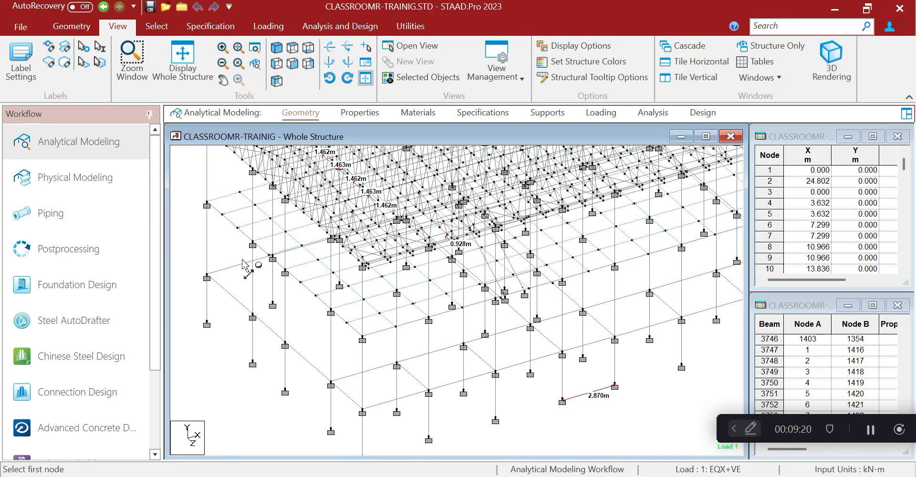
Dimension the column as 4.000 m between two nodes, check beam 136, then minimize STAAD.Pro
click(363, 340)
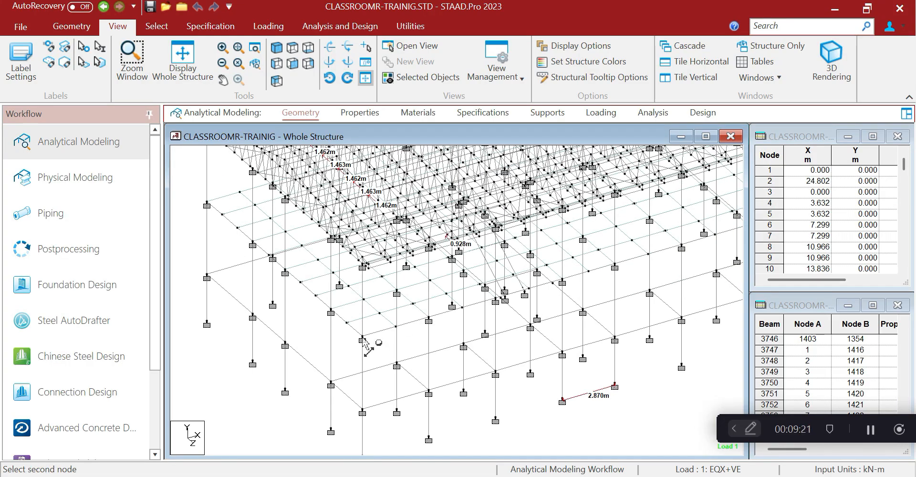
click(362, 412)
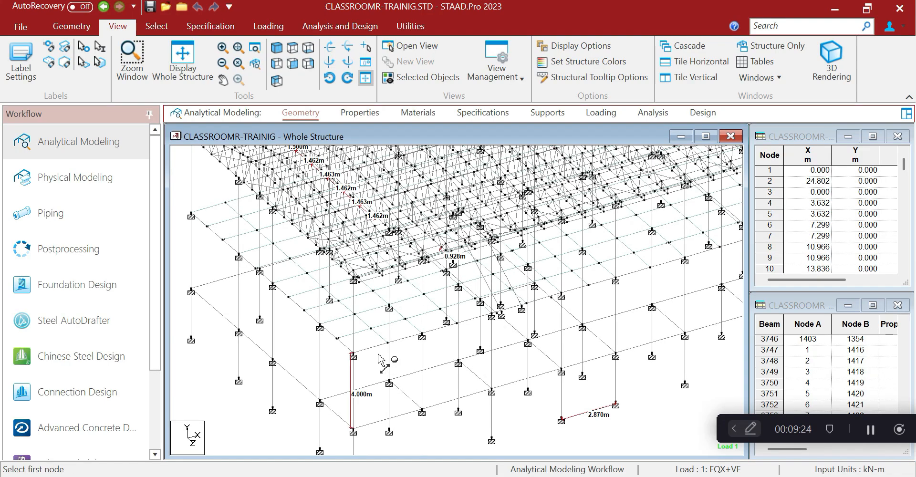
double_click(373, 347)
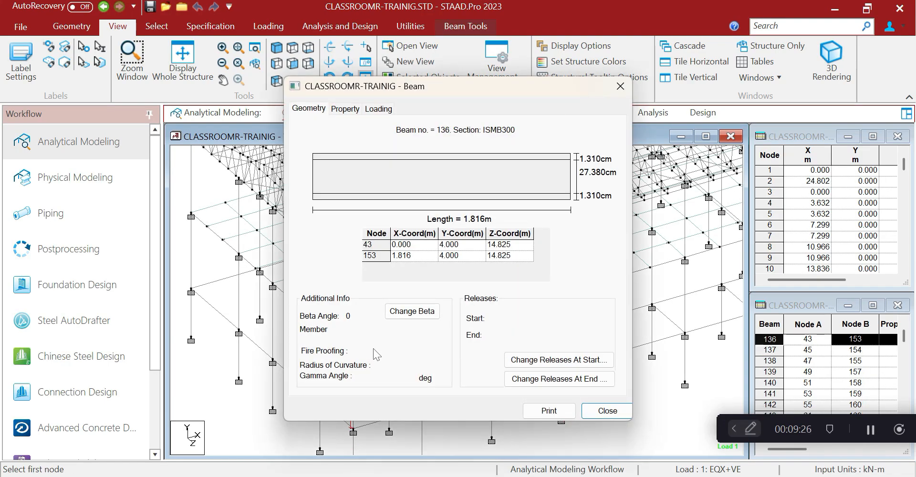
click(620, 86)
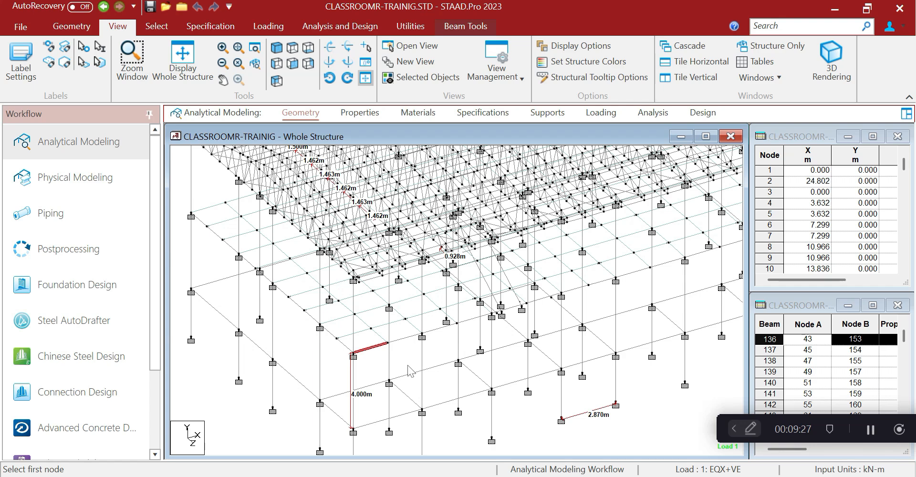
scroll(406, 367, up, 1)
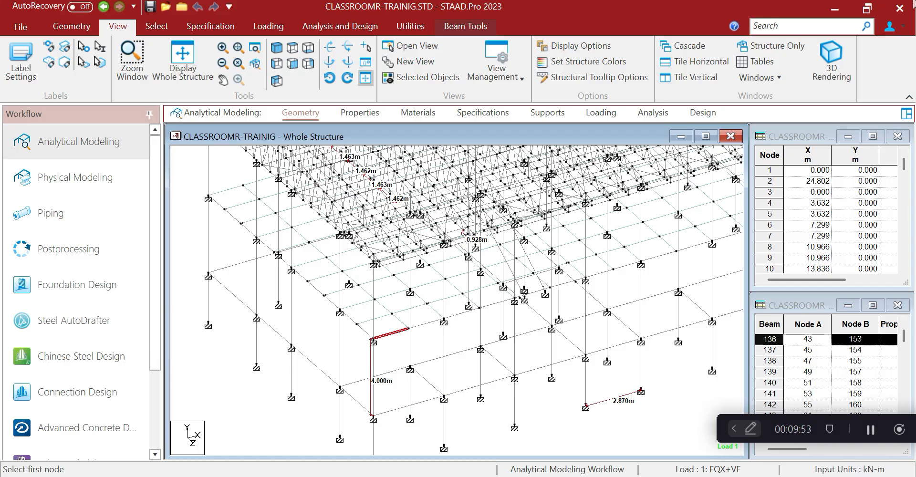
click(838, 10)
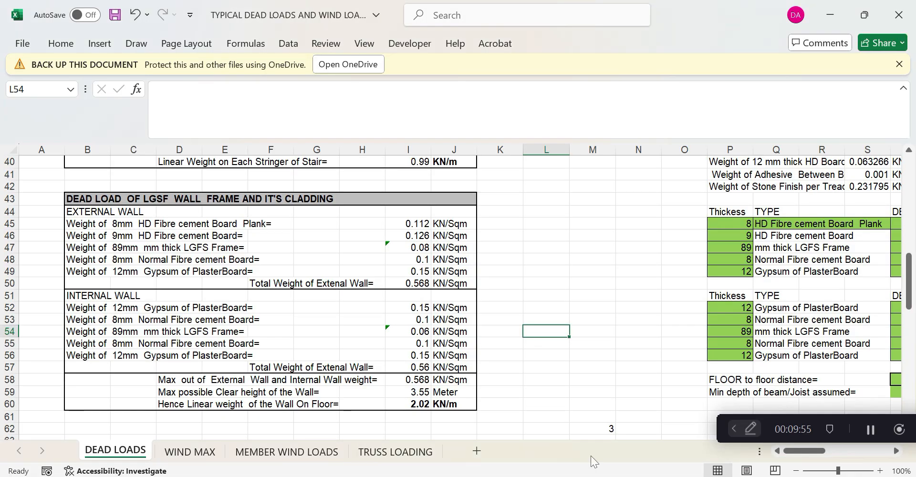
Minimize Excel and open COLUM HEIGHT FOR CLASSROOM -51ER from the desktop TRAINING folder
click(512, 476)
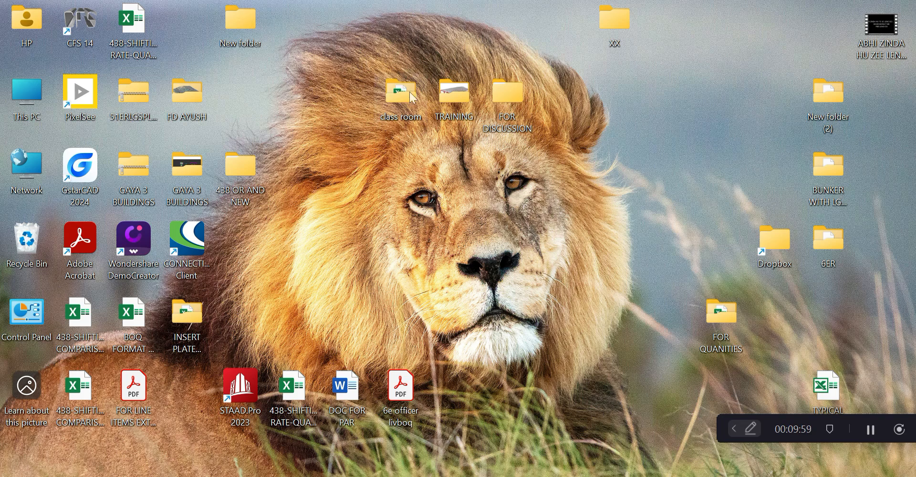
double_click(440, 95)
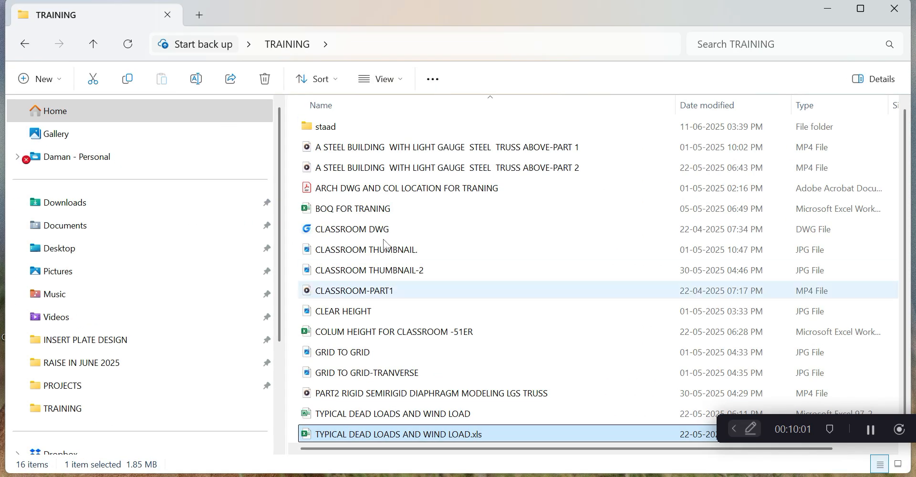
click(359, 332)
double_click(358, 332)
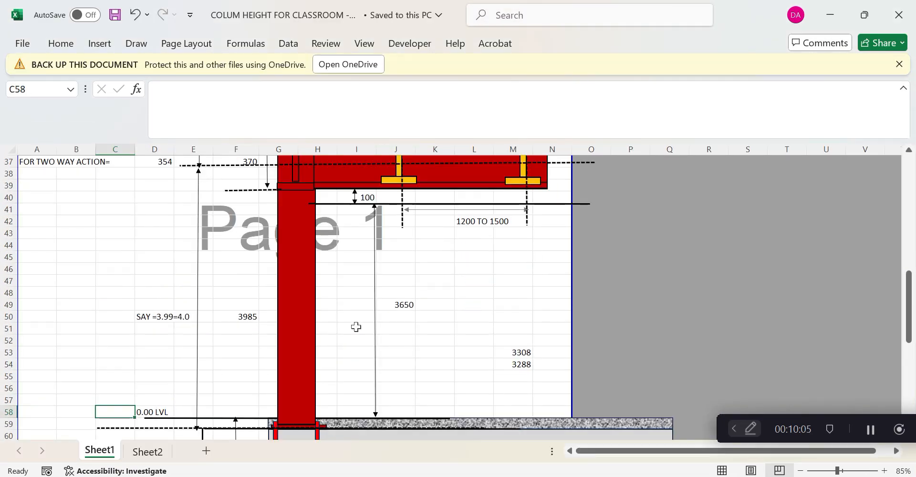
Read the drawing's 3650 clear height and 100 dimension values
scroll(356, 326, up, 3)
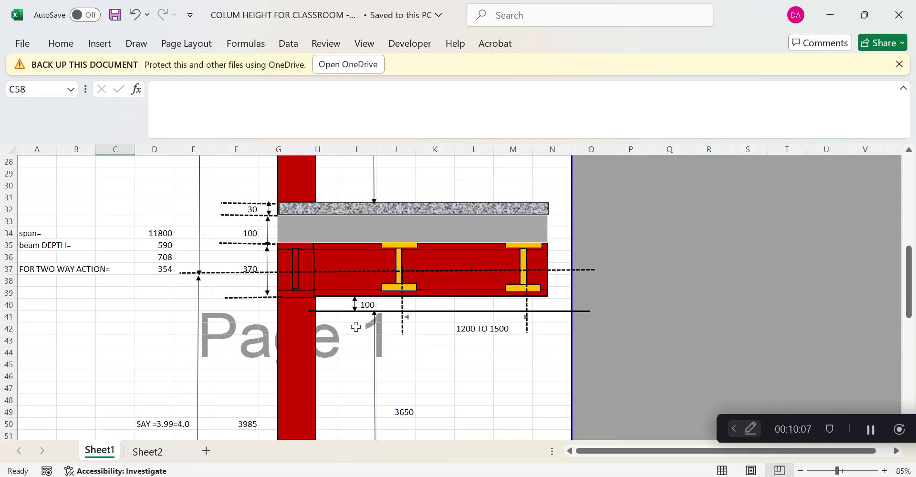
scroll(356, 327, down, 1)
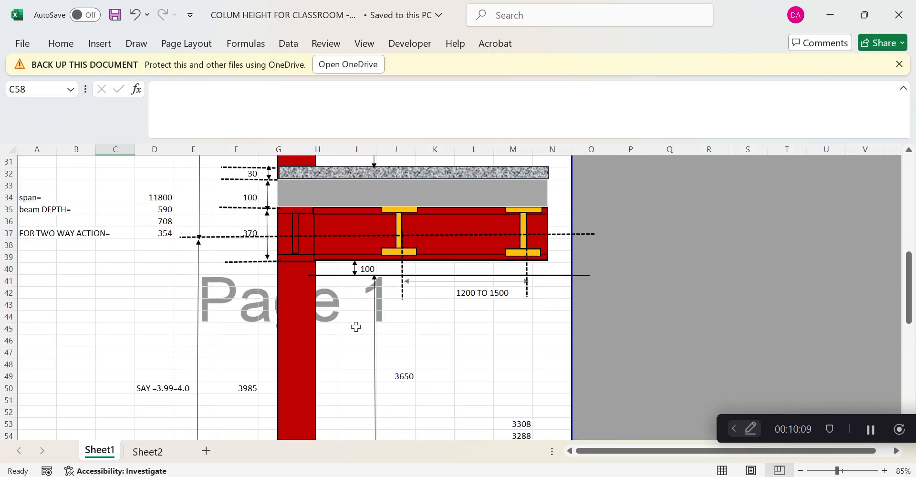
scroll(356, 327, down, 1)
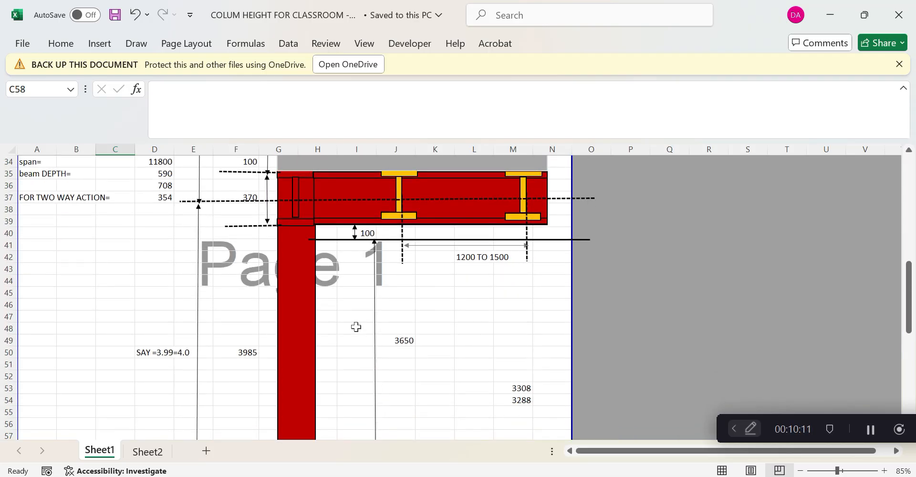
scroll(356, 326, up, 2)
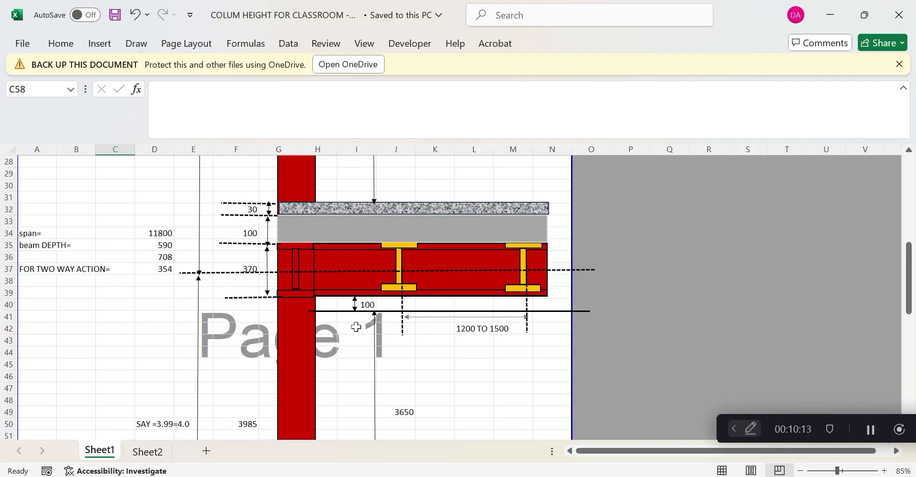
scroll(355, 327, down, 1)
mouse_move(583, 476)
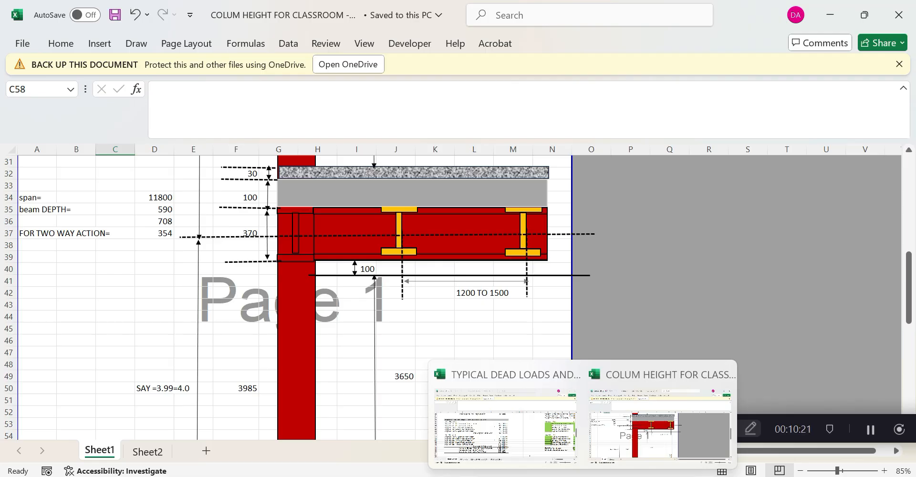
click(357, 305)
scroll(359, 311, down, 2)
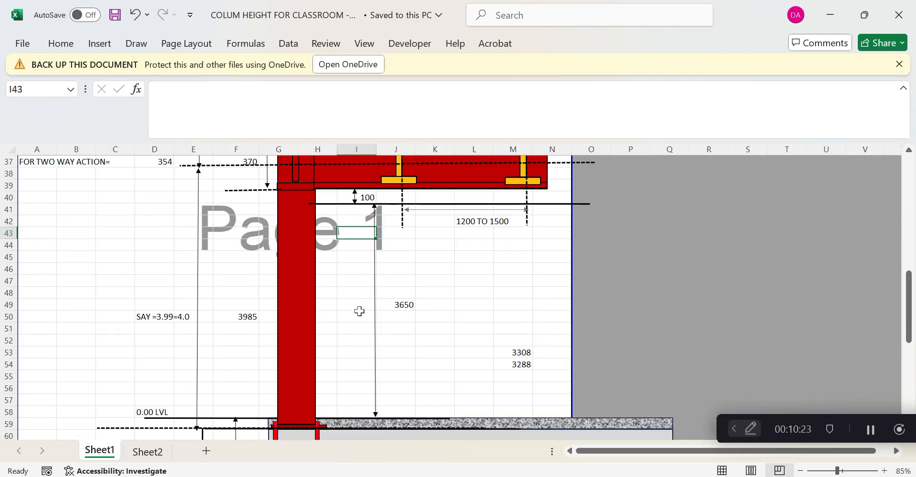
click(403, 304)
click(371, 198)
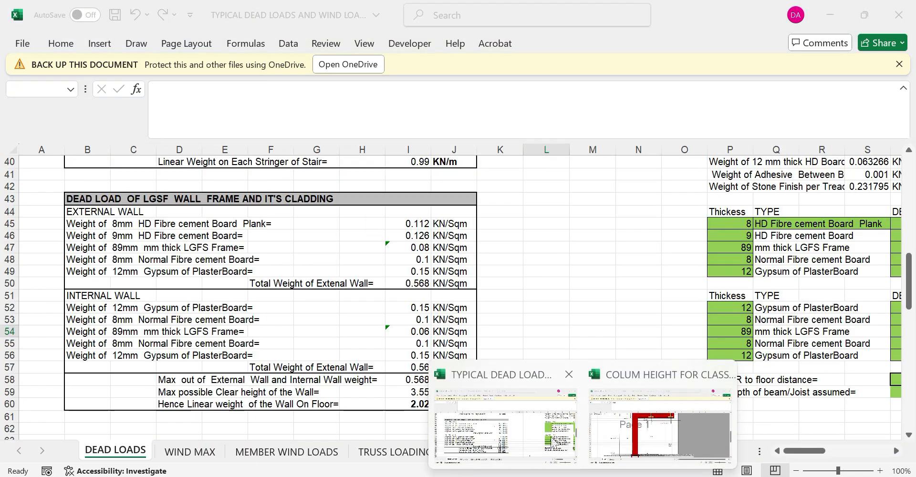
Set the I59 clear wall height to =3.65+0.1, giving 3.75 m
click(525, 432)
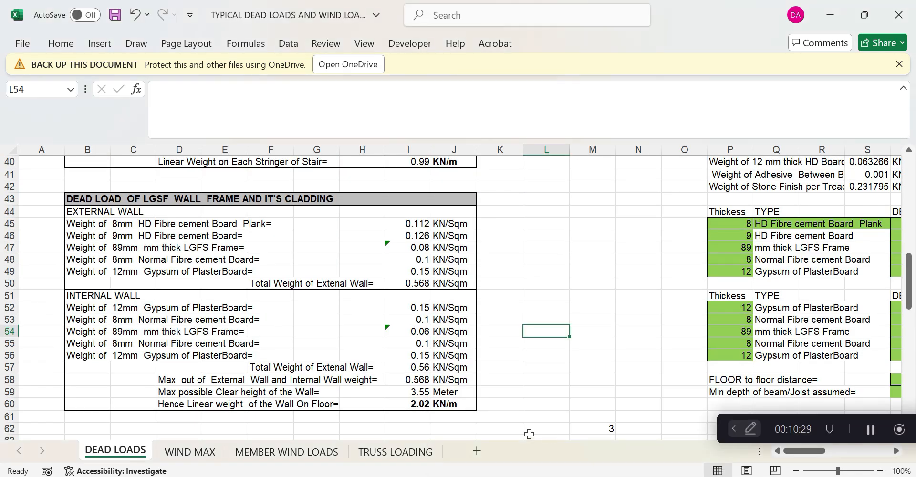
click(422, 388)
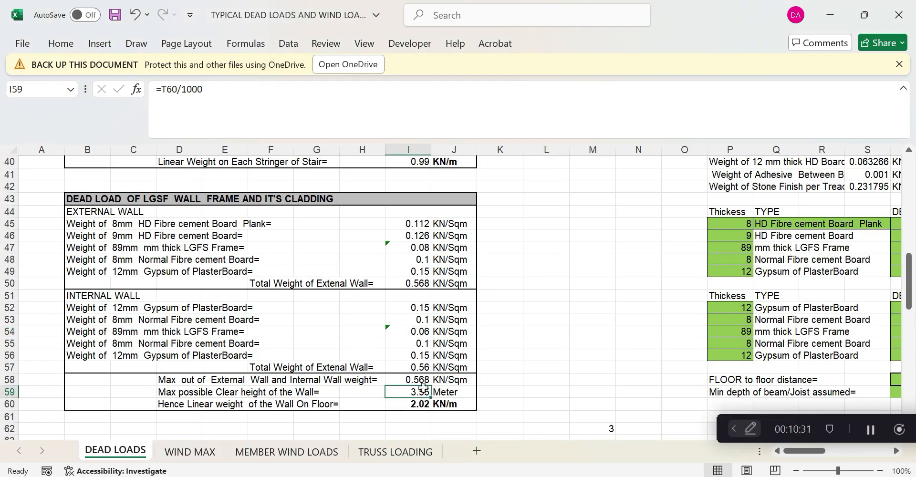
scroll(423, 388, up, 2)
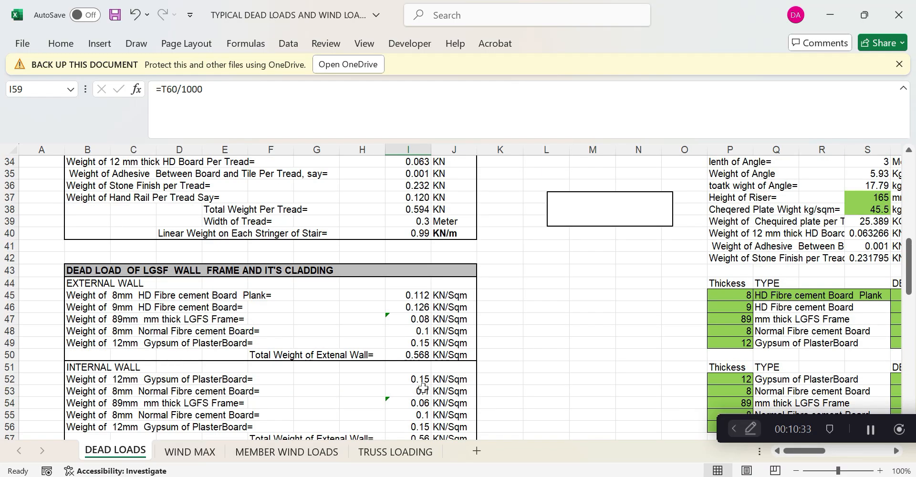
scroll(423, 388, down, 2)
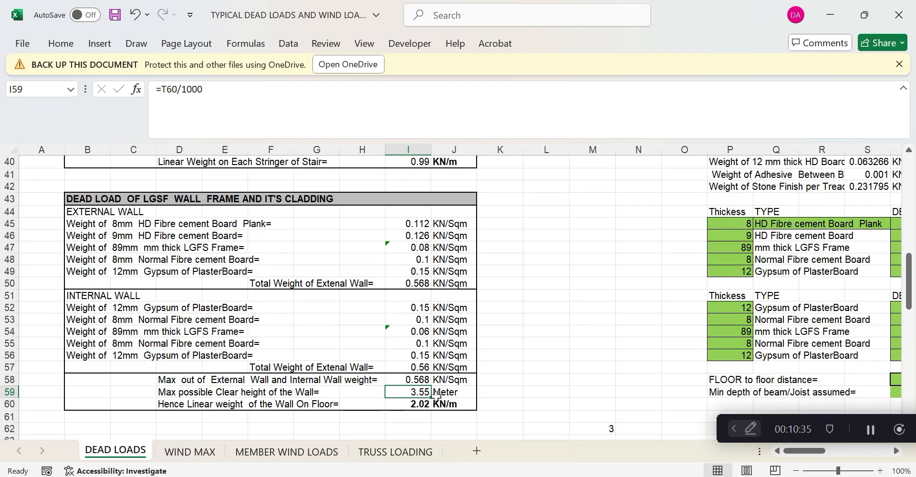
text(=3.65+0.1)
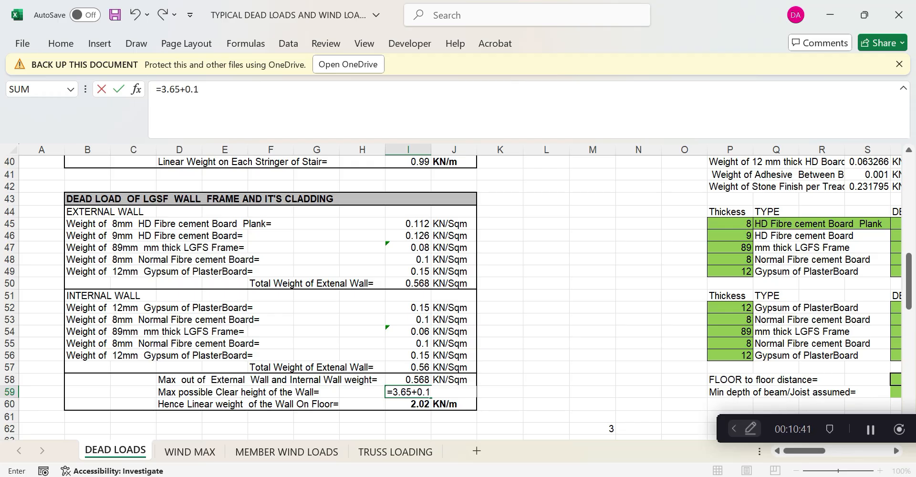
key(Return)
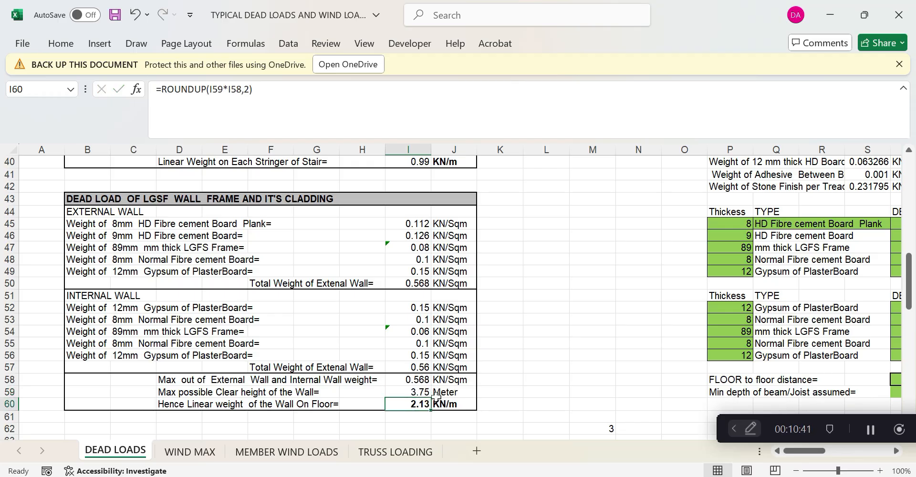
key(Return)
Change I60's ROUNDUP to 1 digit so the linear wall load reads 2.2 KN/m
click(419, 403)
key(F2)
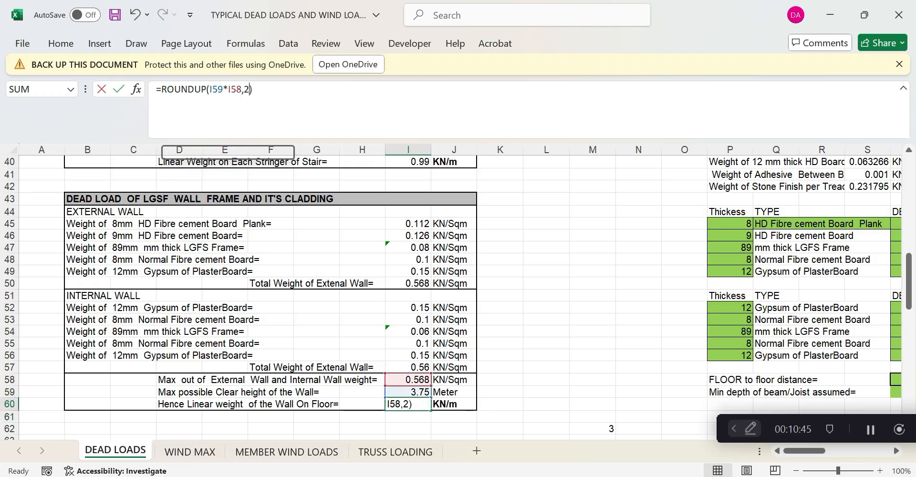
key(BackSpace)
text(1)
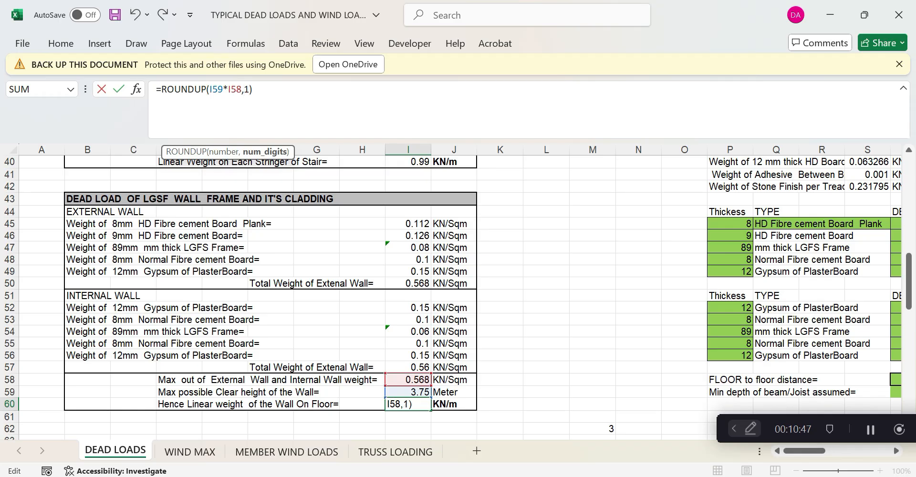
key(Return)
click(556, 417)
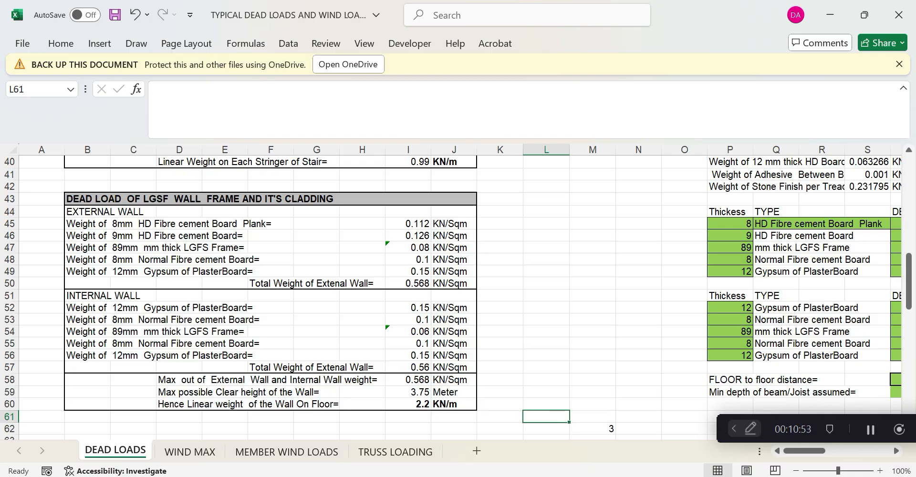
Bring the COLUM HEIGHT FOR CLASSROOM drawing forward and scroll through it
click(830, 8)
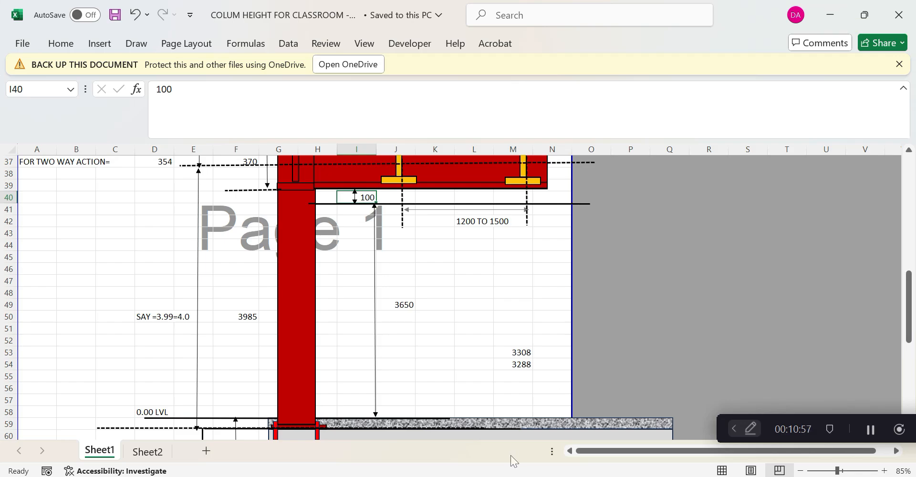
click(512, 473)
click(530, 474)
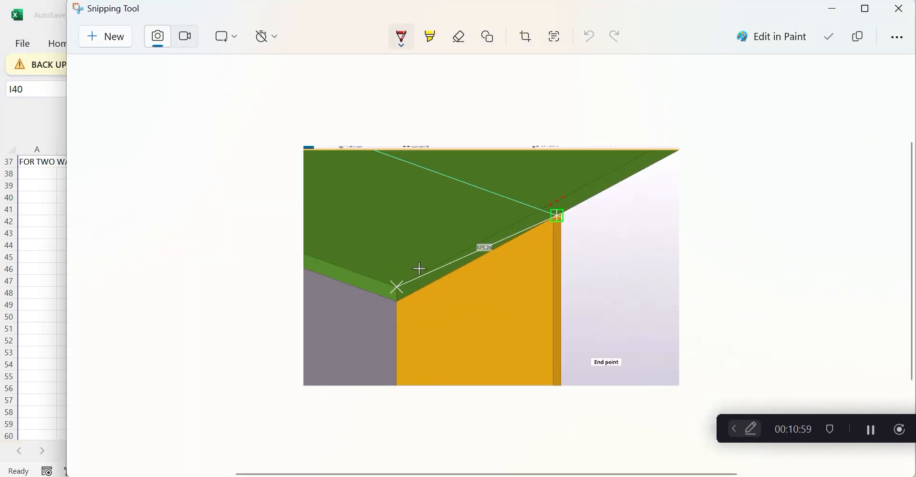
click(565, 428)
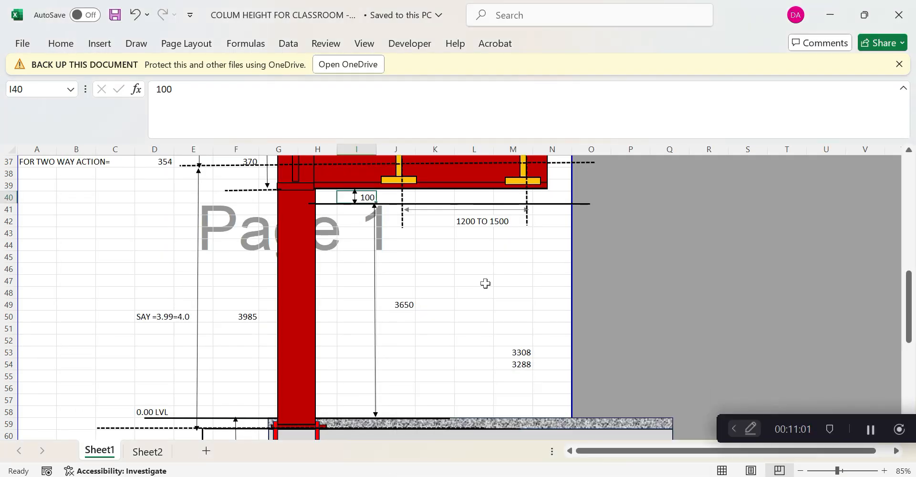
scroll(484, 281, up, 4)
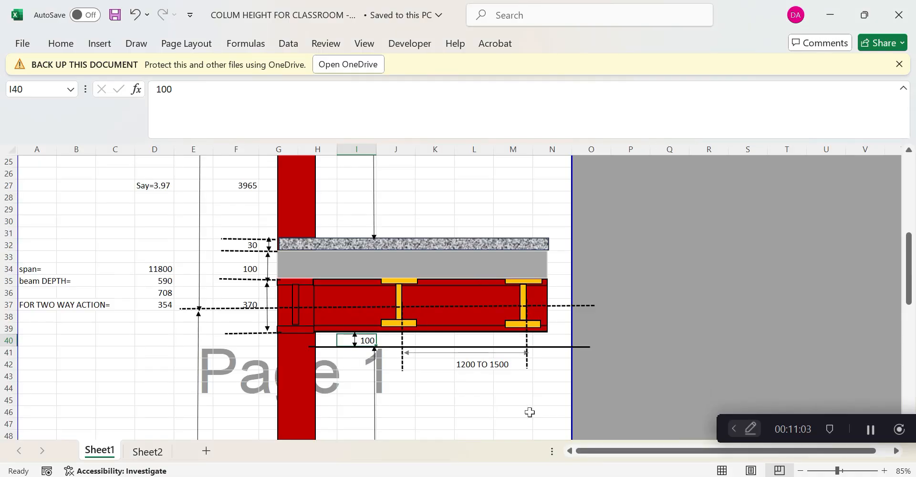
Minimize the column height workbook and the model screenshot window
click(830, 16)
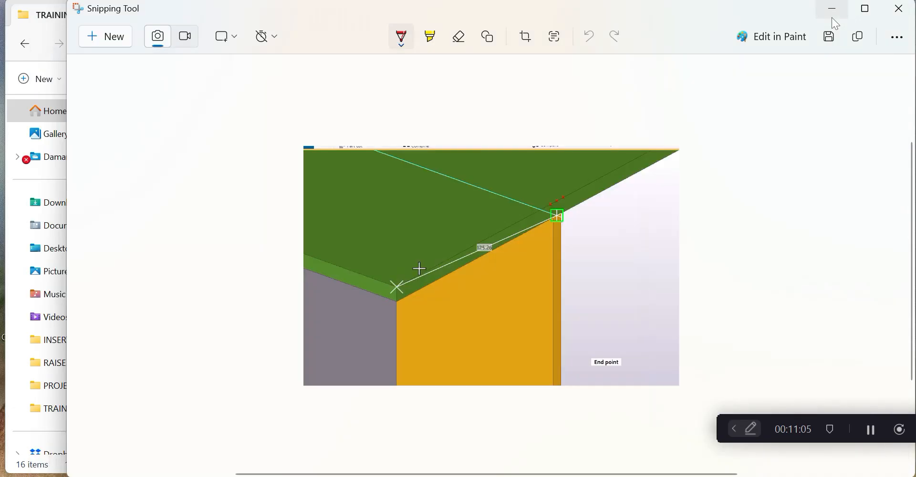
click(590, 382)
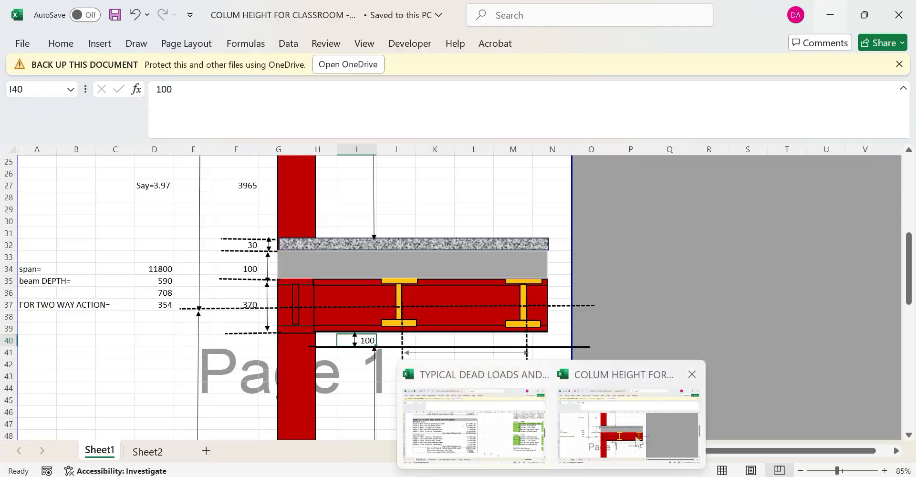
scroll(590, 382, up, 2)
click(821, 18)
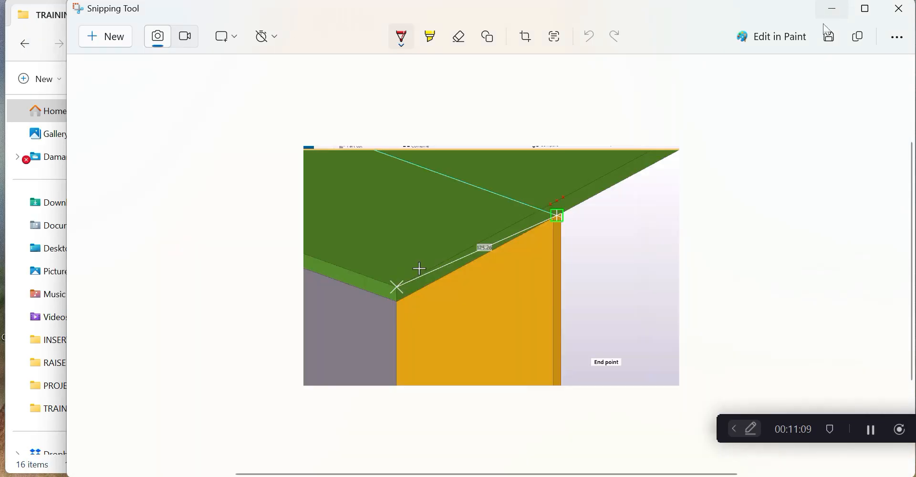
click(833, 9)
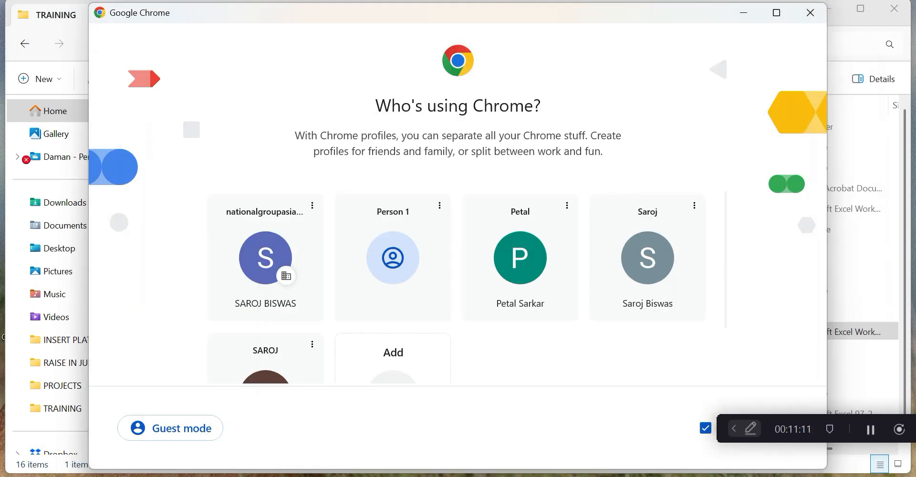
Open the ARCH DWG PDF in Acrobat, review the ground and first floor plans, then minimize it
click(749, 11)
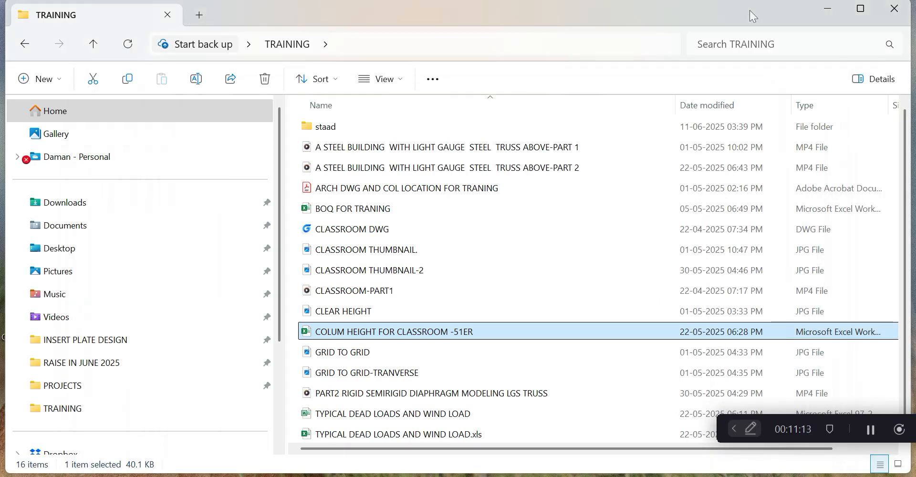
click(363, 192)
double_click(364, 192)
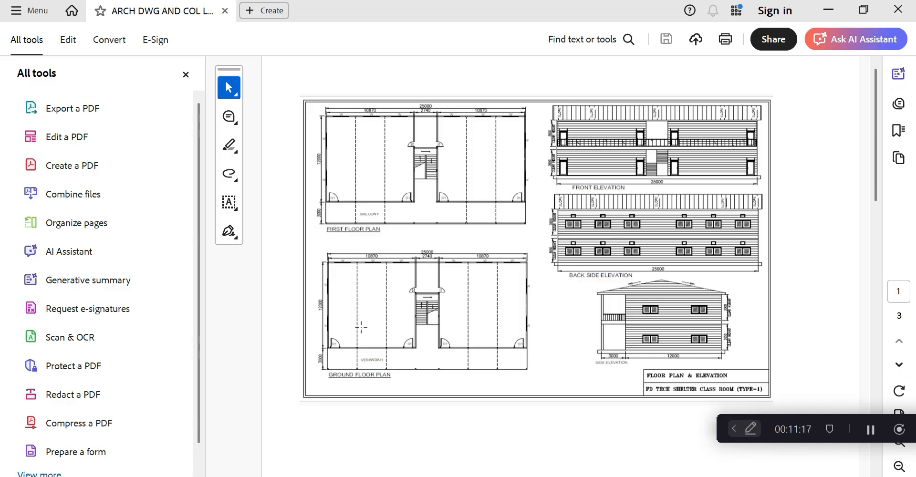
ctrl+scroll(361, 327, up, 1)
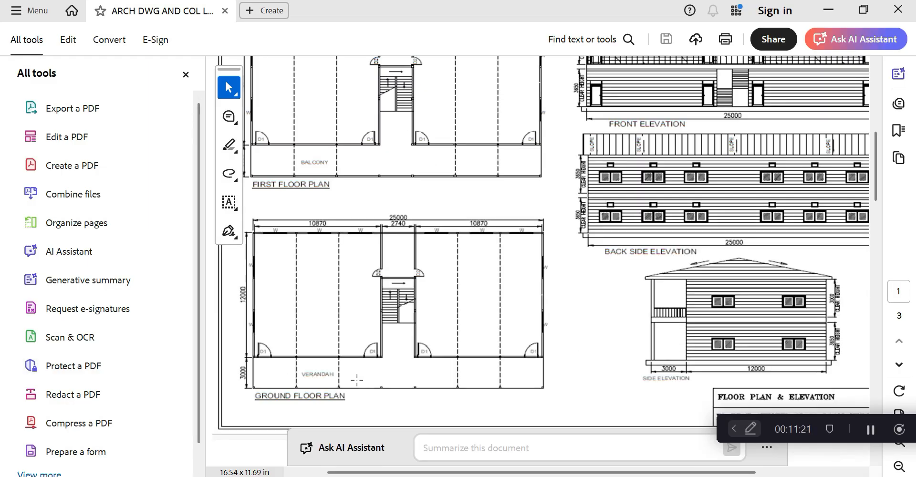
scroll(411, 191, up, 2)
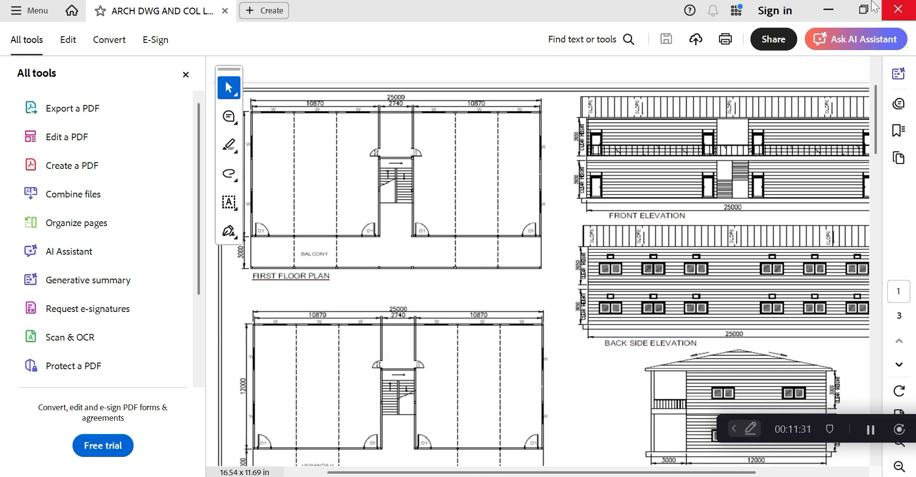
click(828, 9)
Browse This PC to Local Disk (D:) > CODES and select the is-875-2-1987 file
click(830, 7)
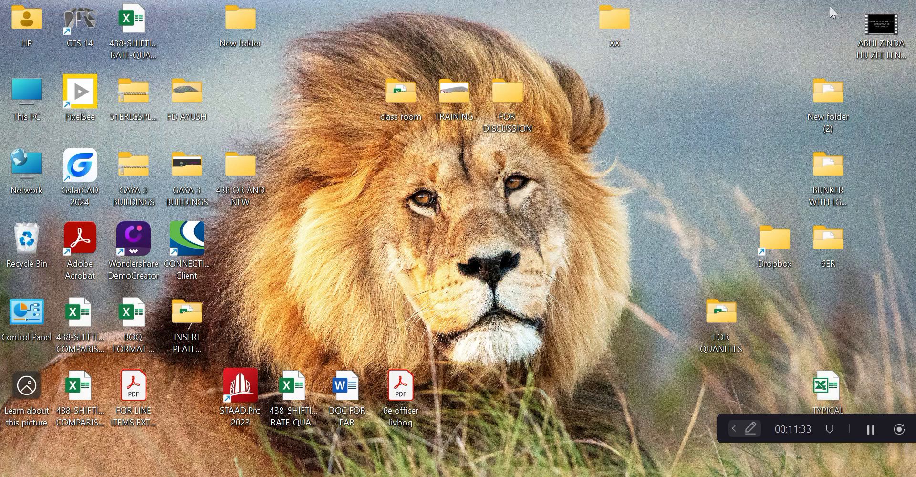
double_click(32, 88)
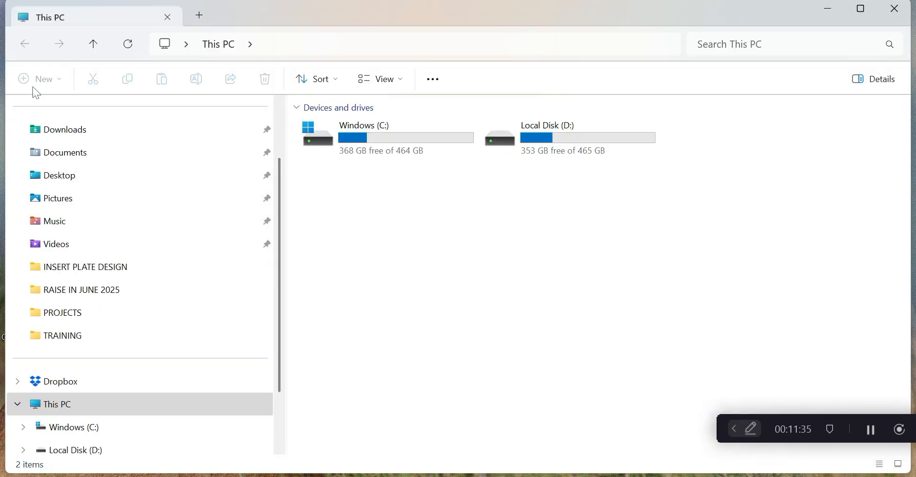
double_click(536, 140)
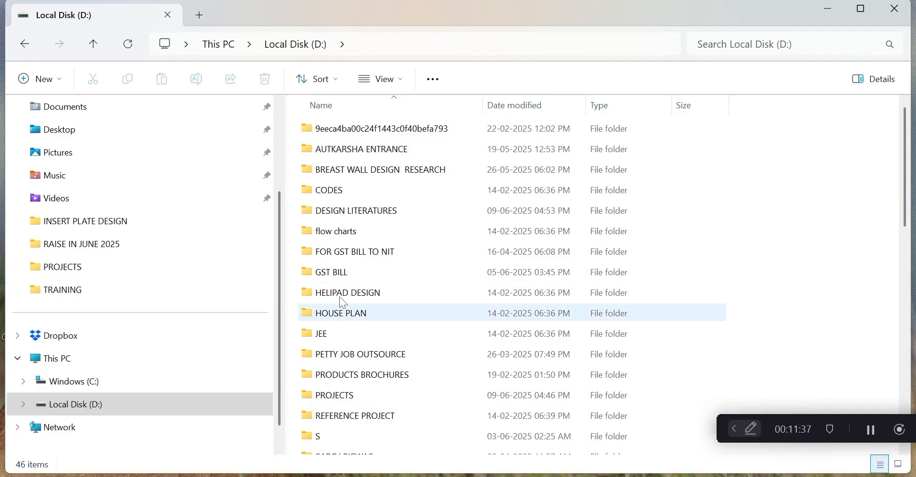
double_click(334, 190)
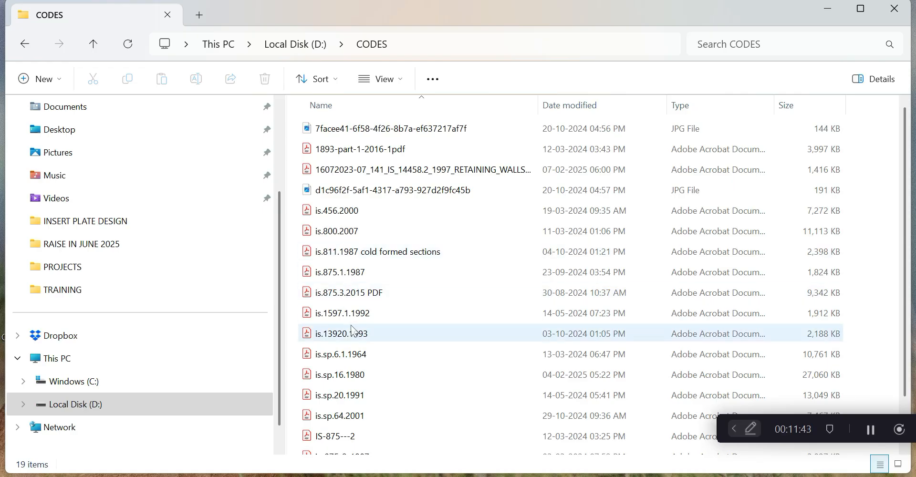
scroll(353, 329, down, 1)
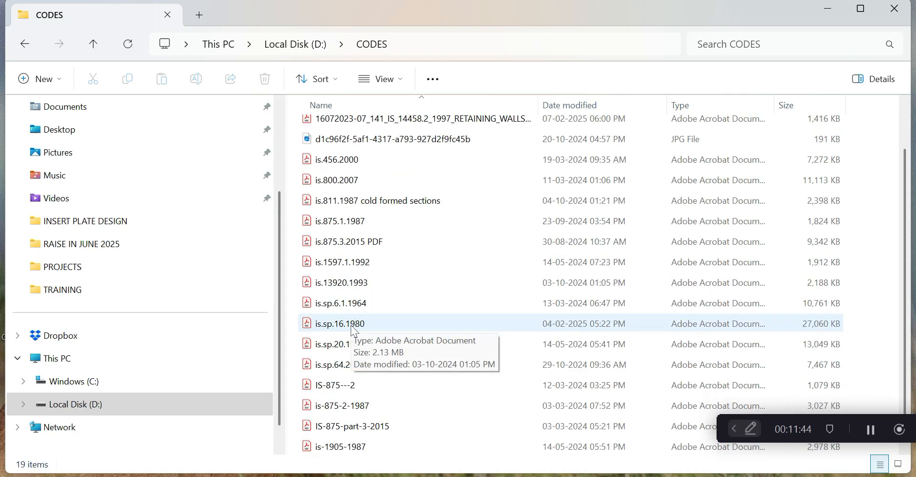
click(349, 405)
Read the IS 875 Part 2 educational buildings table on page 12 (classrooms 3.0 kN/m²)
double_click(349, 405)
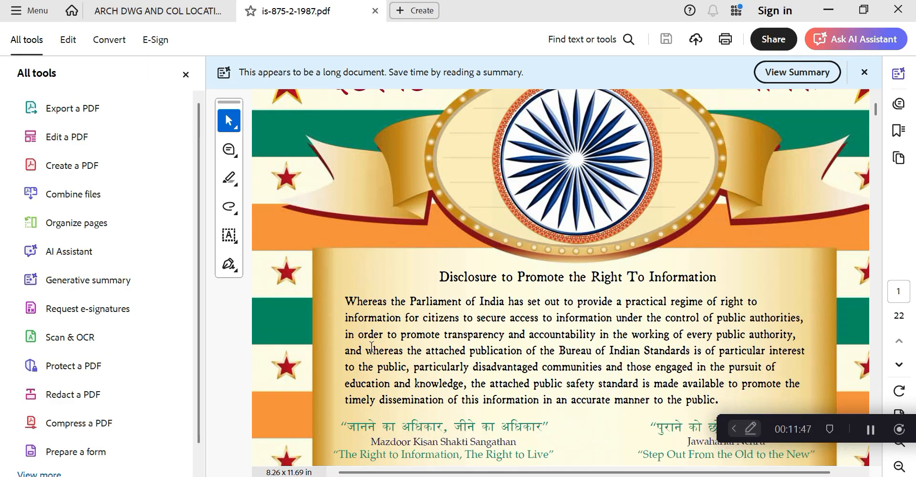
drag(876, 110, 859, 287)
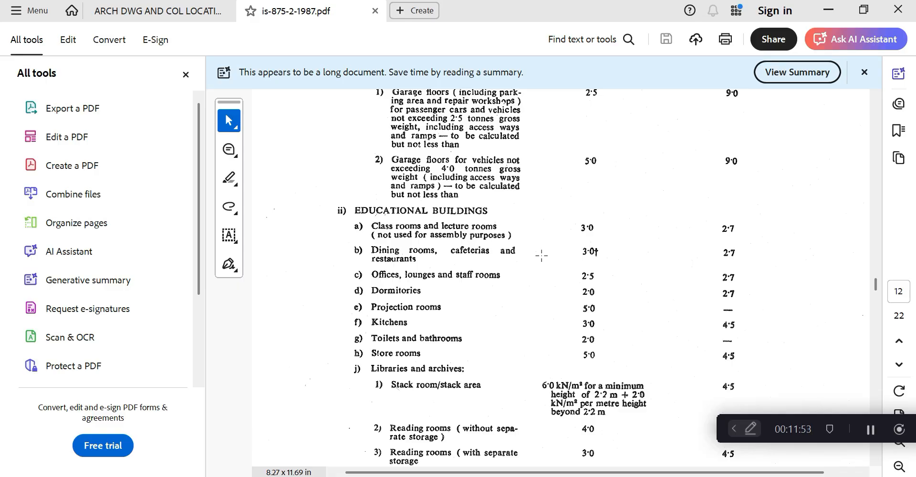
ctrl+scroll(542, 256, down, 1)
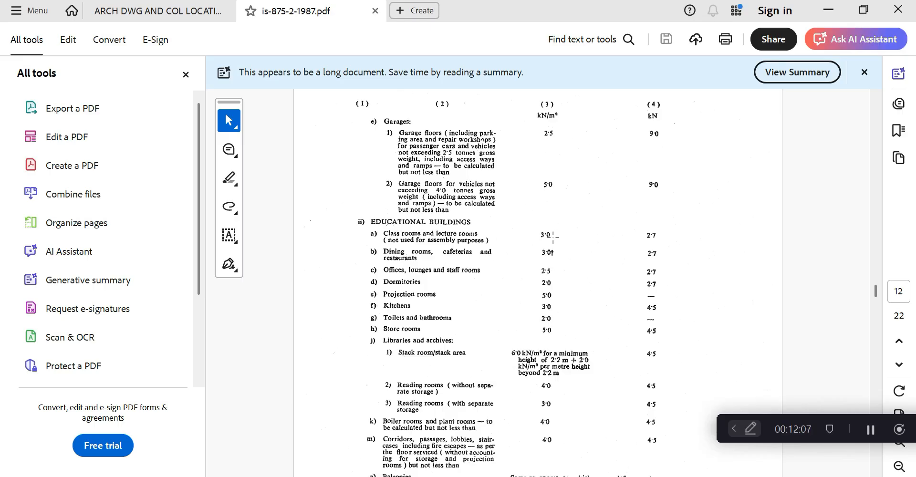
scroll(456, 327, down, 1)
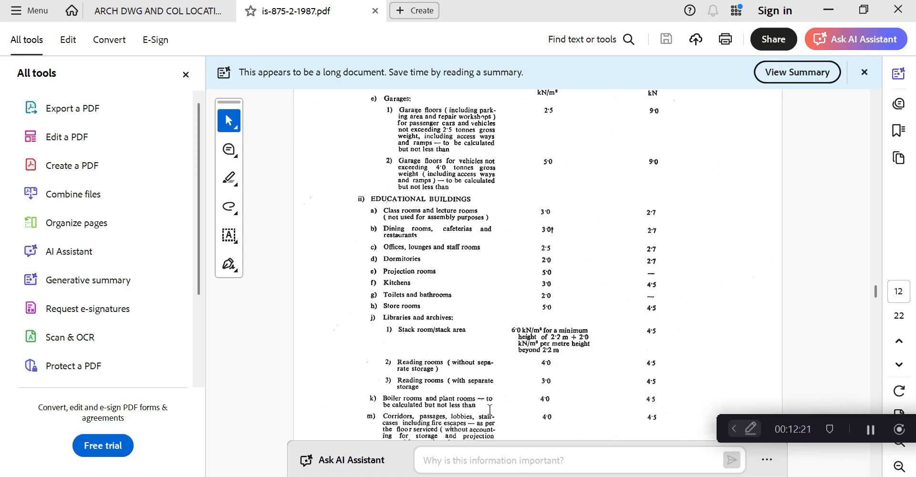
click(838, 15)
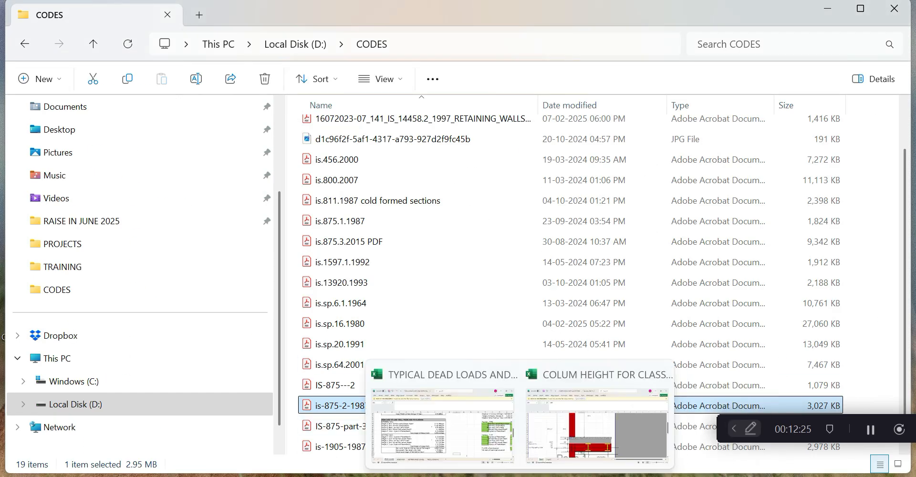
Restore the STAAD.Pro CLASSROOMR-TRAINIG model and pick beam 68
click(520, 476)
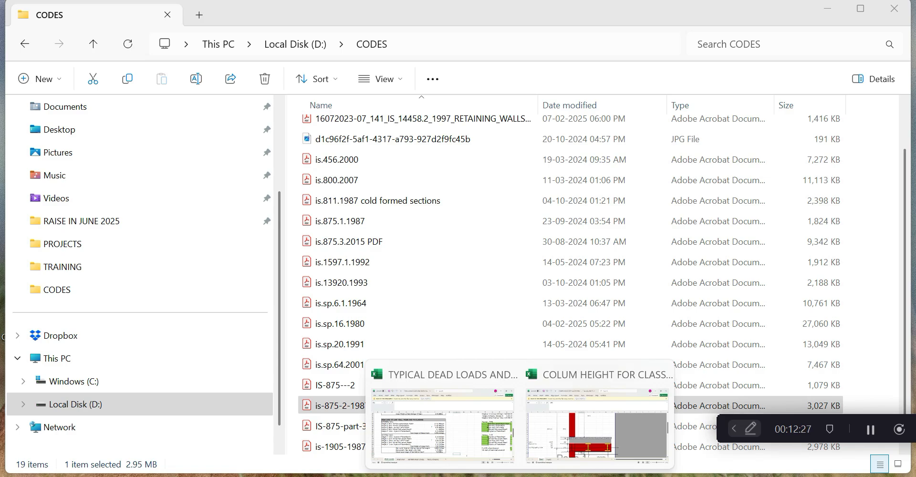
click(829, 9)
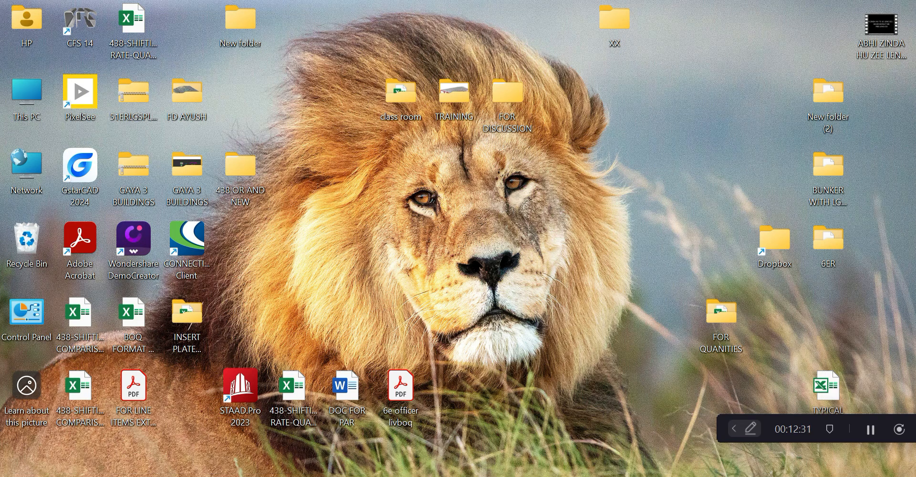
click(477, 476)
click(209, 251)
Switch to node selection and check node 41's coordinates in its details dialog
middle_drag(214, 252, 213, 332)
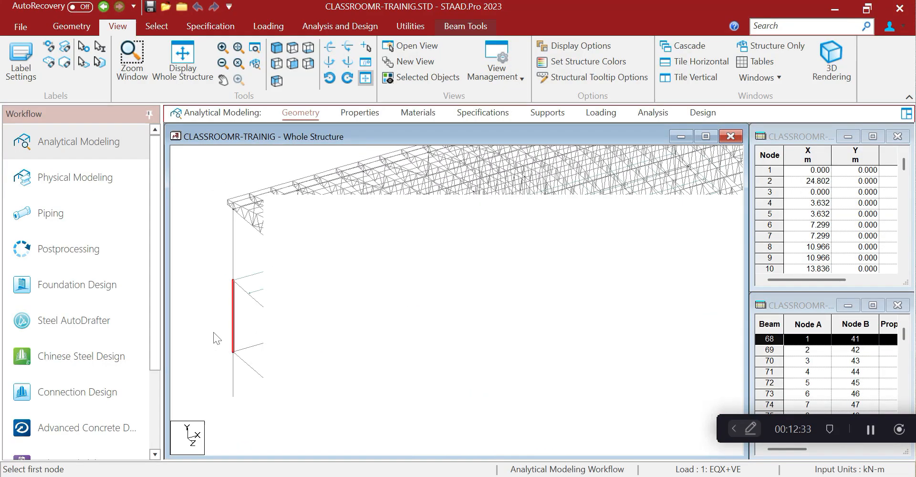
click(152, 27)
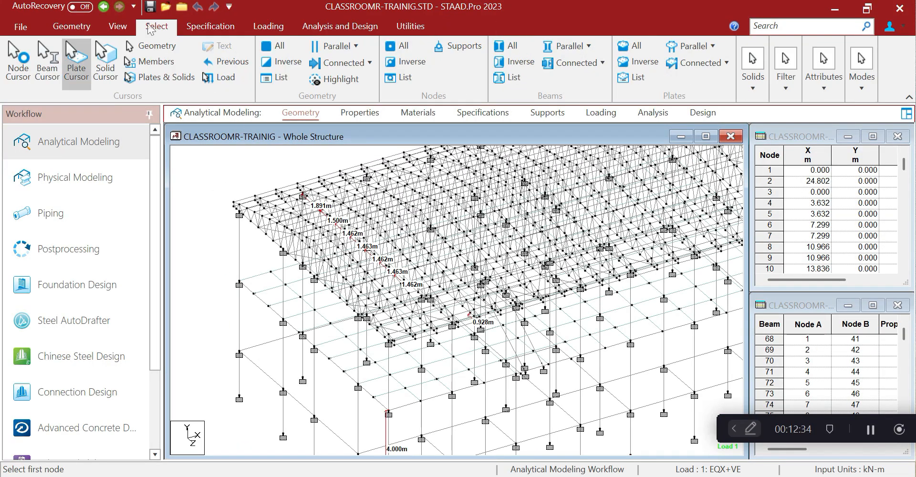
click(18, 60)
double_click(240, 285)
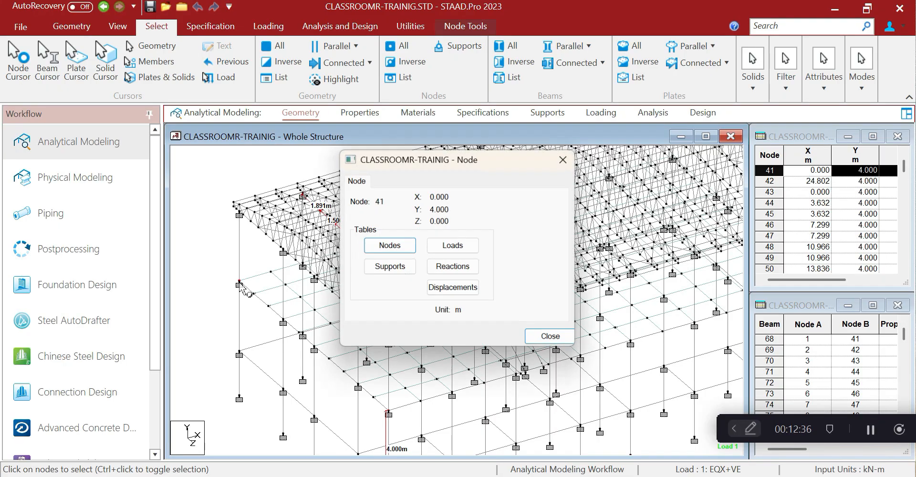
click(566, 161)
double_click(239, 285)
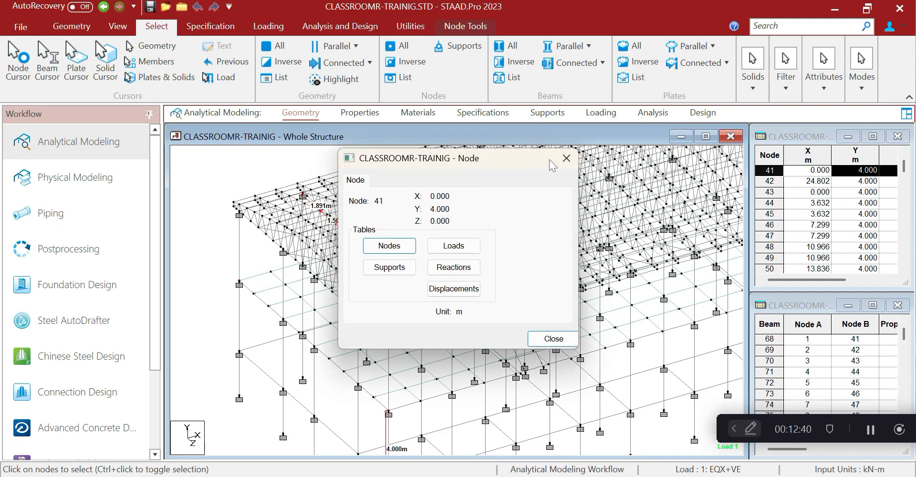
click(566, 158)
Start a Cut Section from Structure Tools using the X-Z plane
click(403, 28)
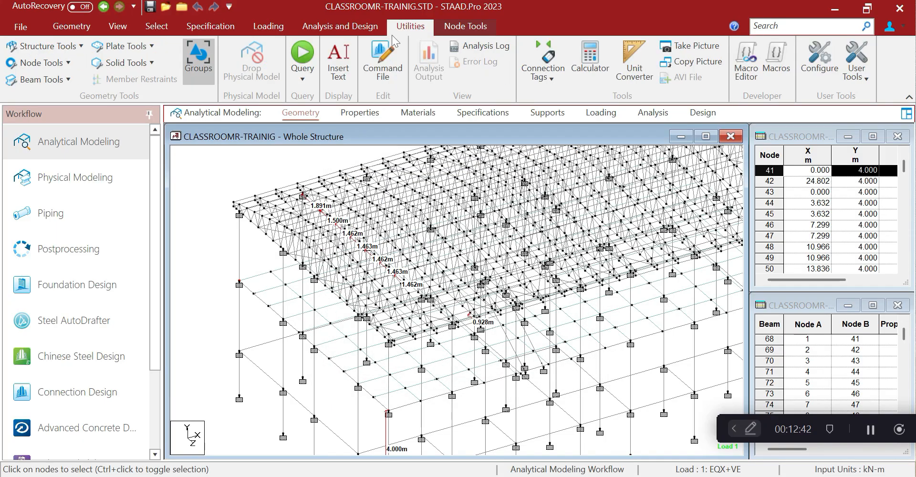
click(48, 45)
click(68, 127)
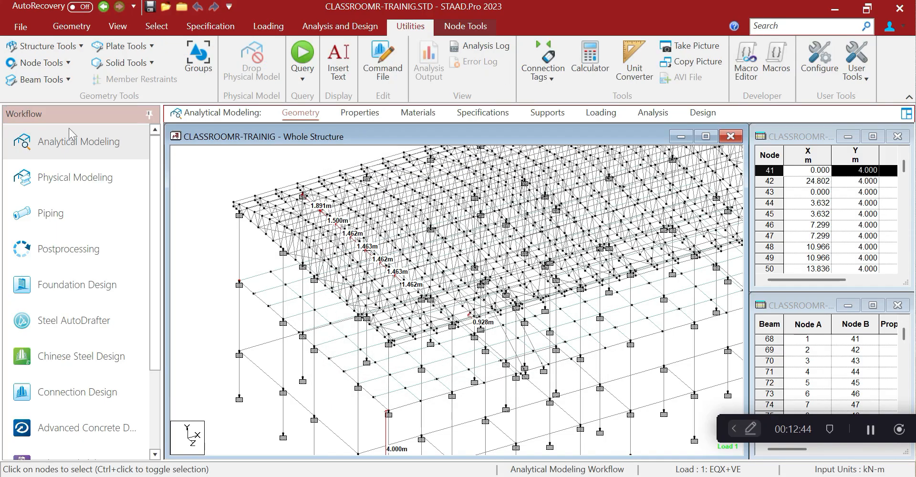
click(381, 275)
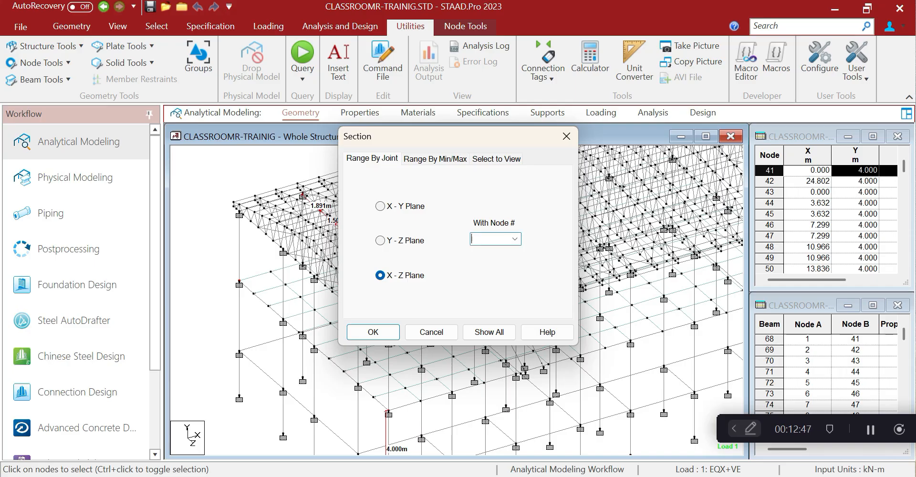
Apply the X-Z cut at node 41, remove node distance labels, and view the plan from above
click(373, 333)
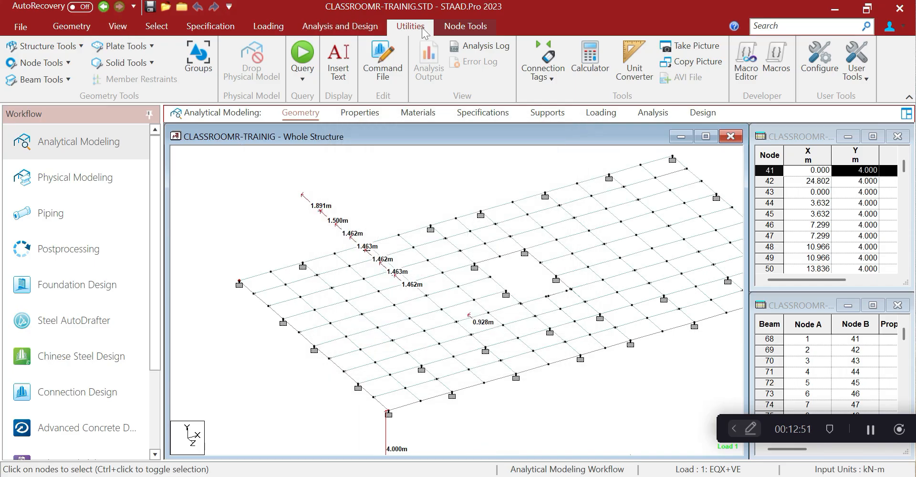
click(40, 62)
click(56, 157)
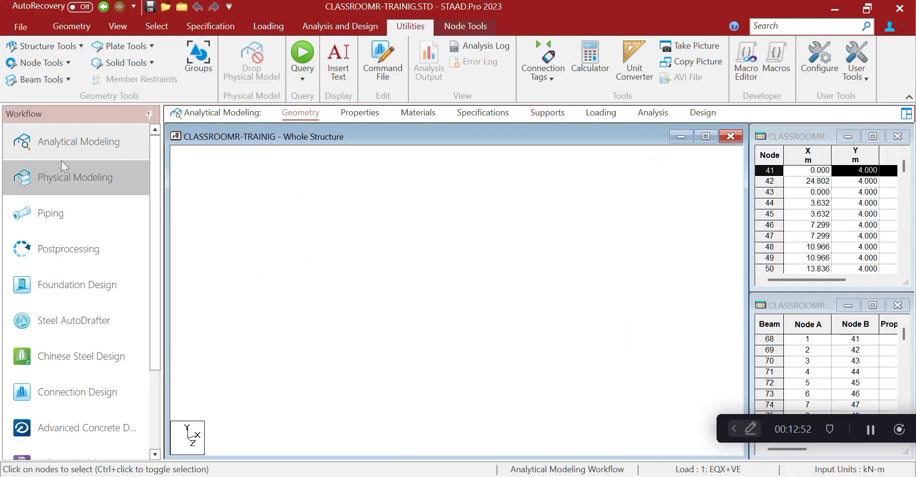
click(117, 25)
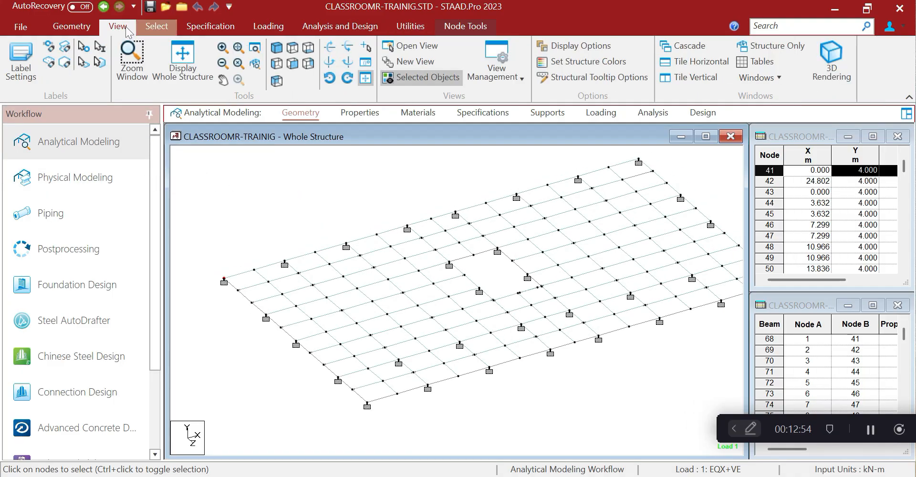
click(292, 47)
scroll(344, 210, down, 3)
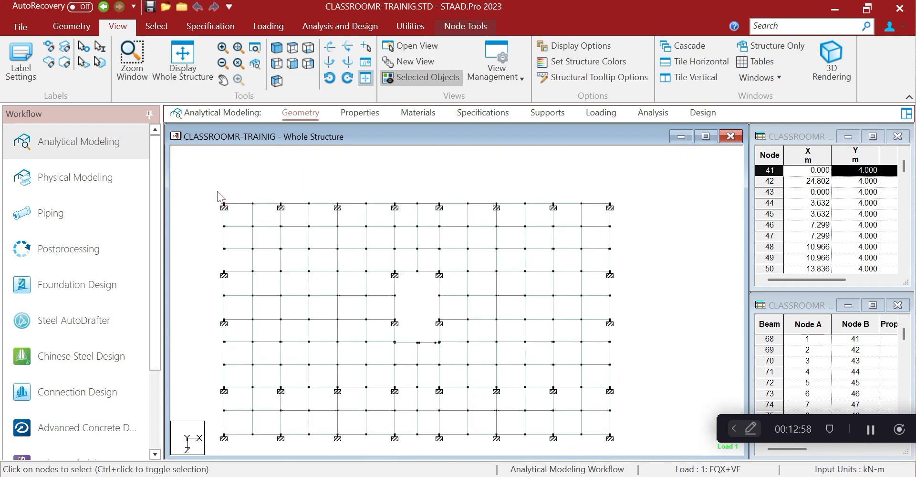
Box-select all beams of the left and right floor blocks
drag(218, 191, 647, 419)
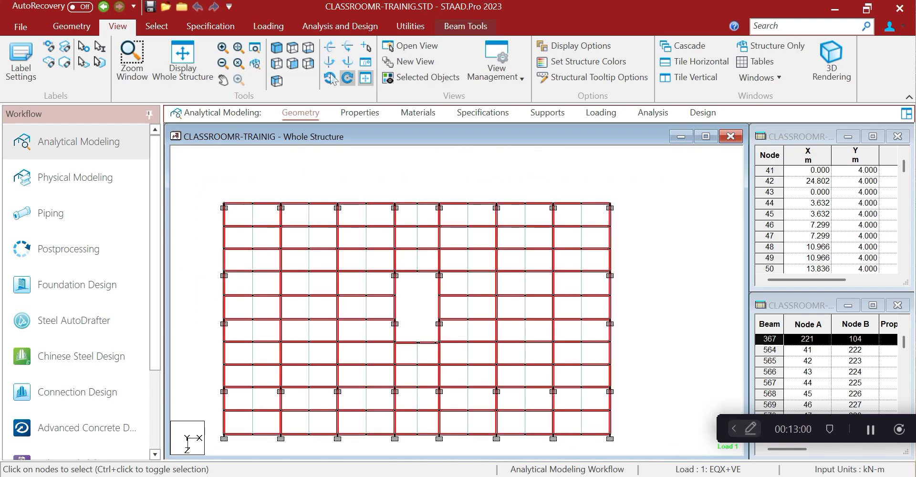
click(350, 179)
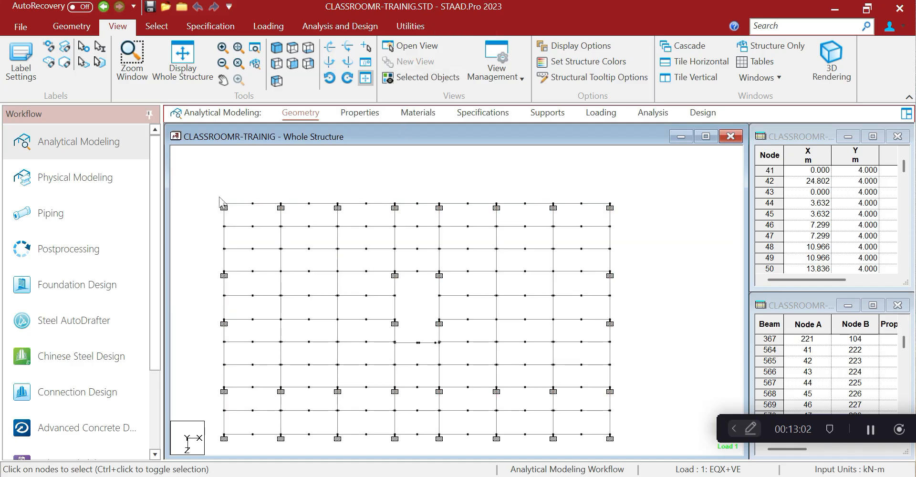
drag(219, 196, 399, 389)
drag(437, 184, 627, 390)
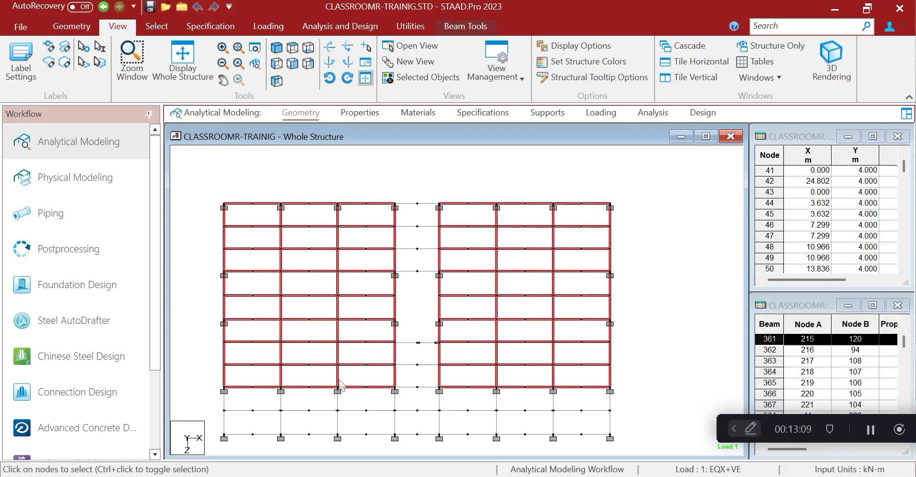
Deselect all interior cross beams of the left block
ctrl+click(339, 363)
ctrl+click(282, 374)
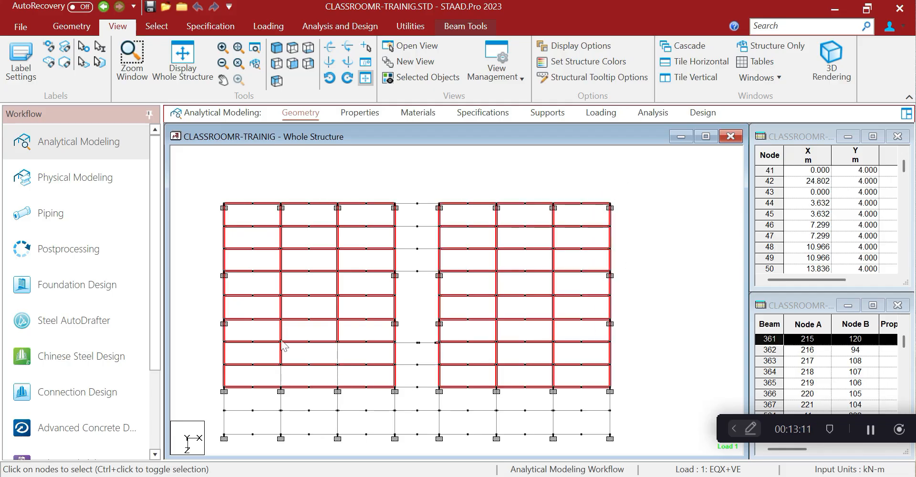
ctrl+click(280, 347)
ctrl+click(337, 330)
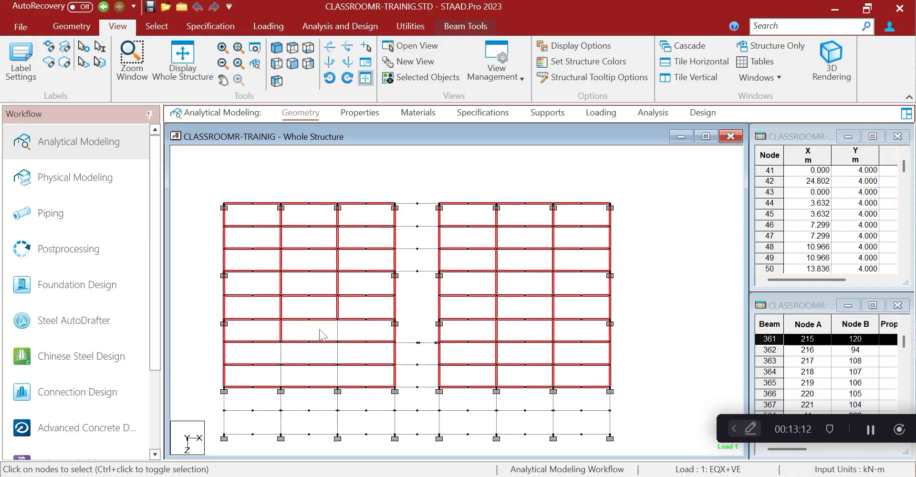
ctrl+click(282, 334)
ctrl+click(338, 309)
ctrl+click(281, 309)
ctrl+click(281, 285)
ctrl+click(338, 279)
ctrl+click(338, 266)
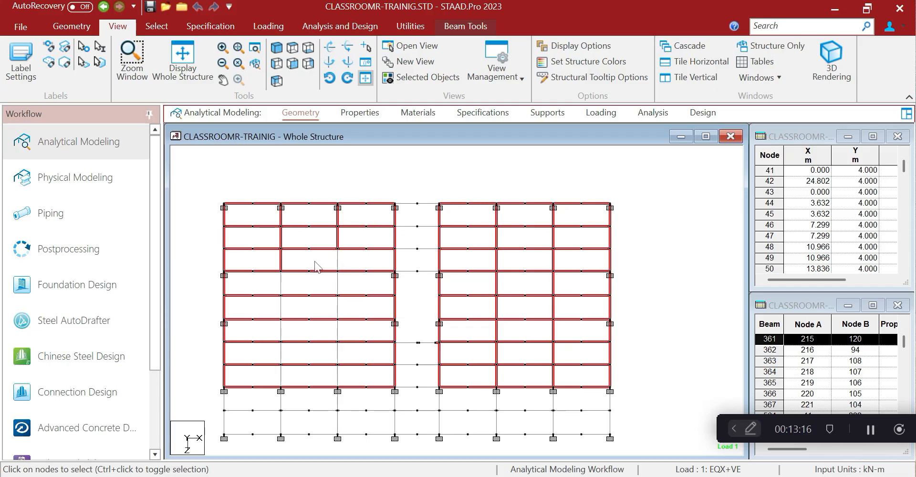
ctrl+click(281, 260)
ctrl+click(282, 241)
ctrl+click(338, 238)
ctrl+click(338, 222)
ctrl+click(282, 222)
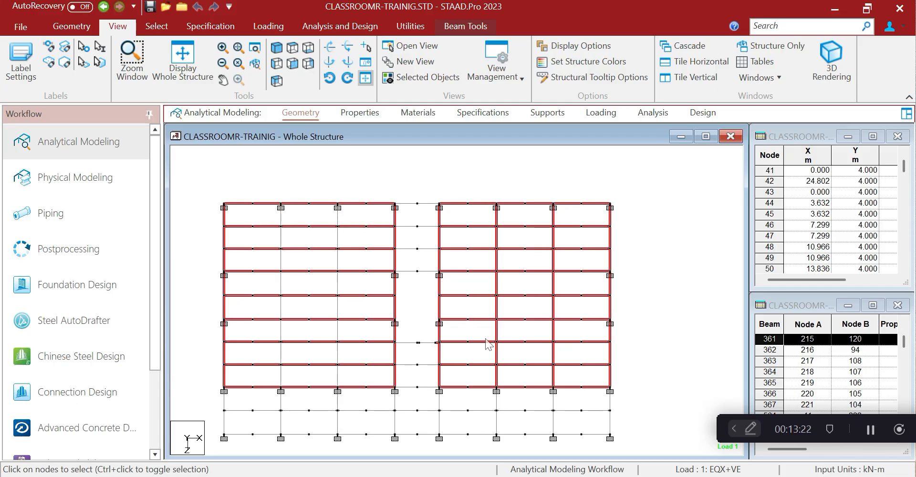
Deselect all interior cross beams of the right block
ctrl+click(497, 376)
ctrl+click(497, 354)
ctrl+click(497, 334)
ctrl+click(497, 309)
ctrl+click(497, 287)
ctrl+click(496, 242)
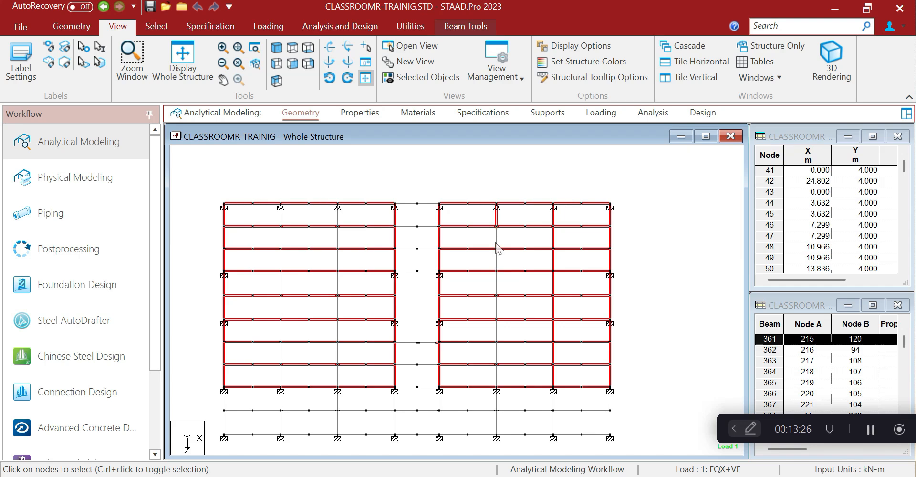
ctrl+click(497, 216)
ctrl+click(553, 371)
ctrl+click(553, 307)
ctrl+click(553, 284)
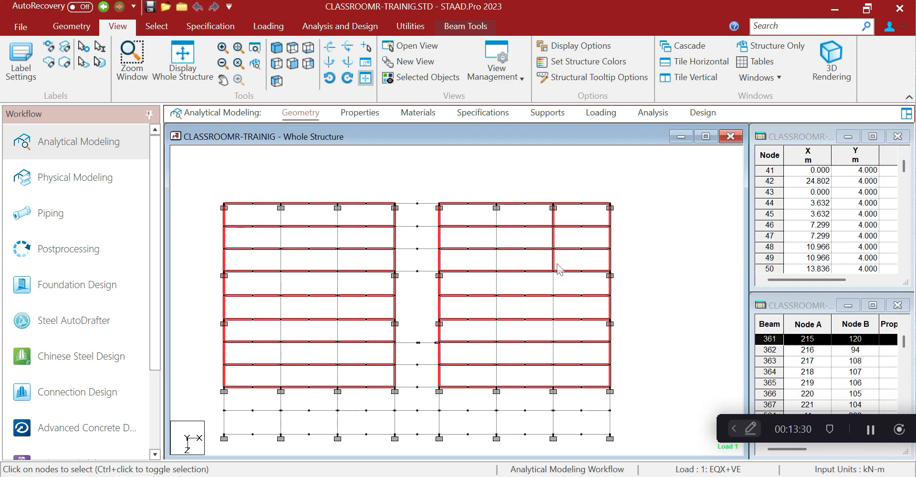
ctrl+click(554, 260)
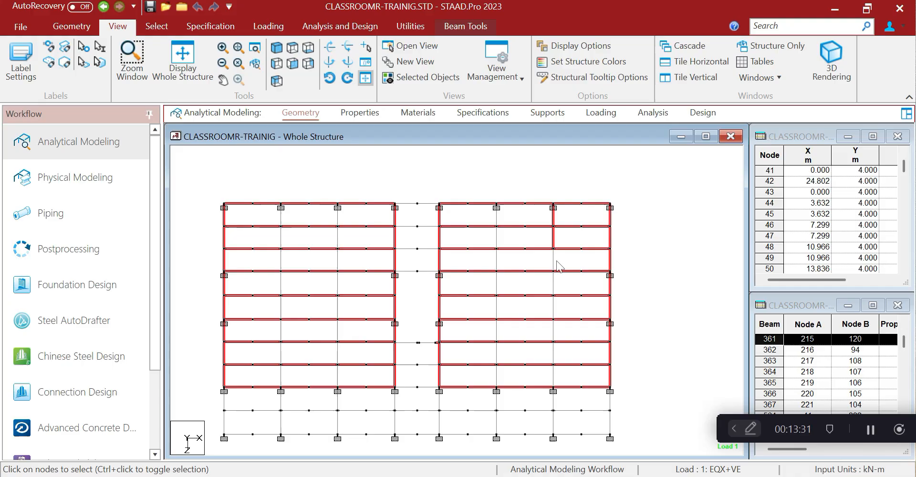
ctrl+click(553, 217)
Add the beams bridging the central corridor gap to the selection
scroll(597, 230, down, 2)
scroll(462, 324, up, 3)
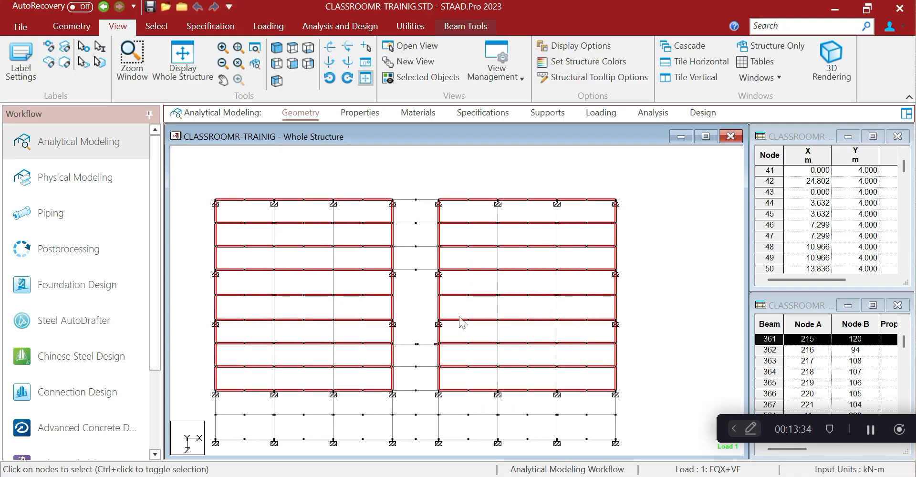
ctrl+click(441, 352)
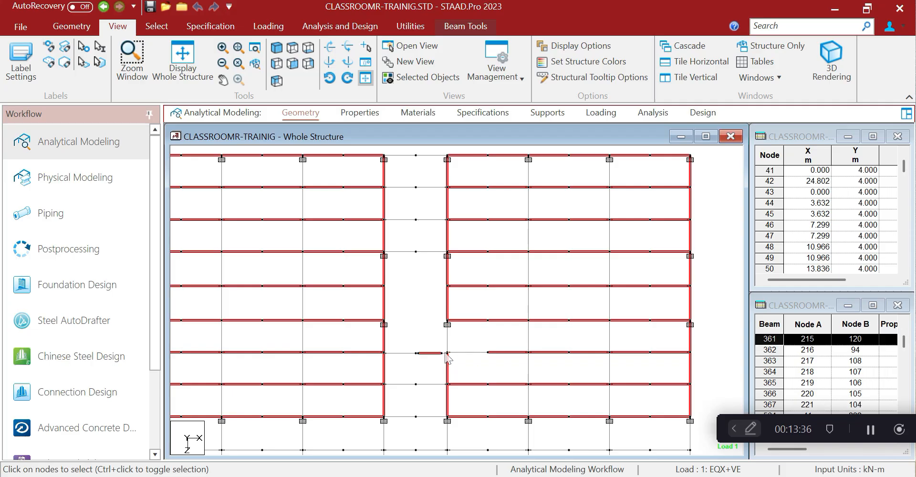
ctrl+click(465, 352)
ctrl+click(448, 339)
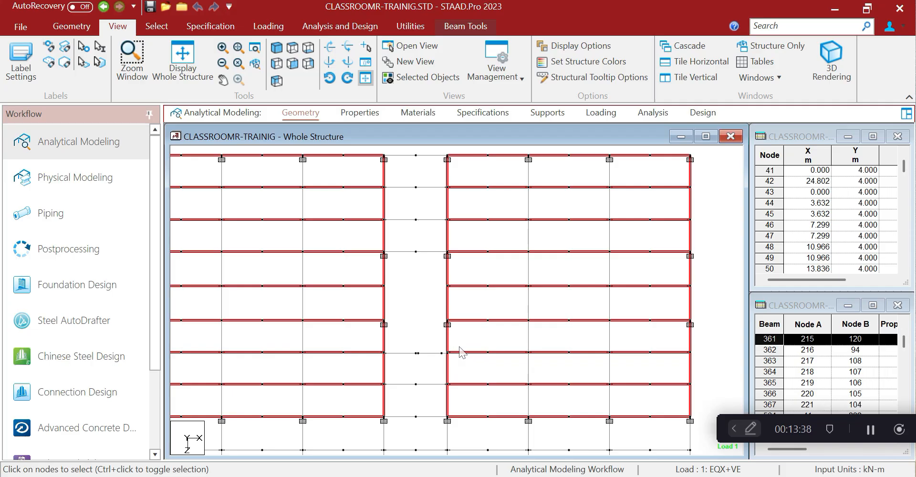
scroll(472, 362, up, 2)
scroll(477, 375, up, 2)
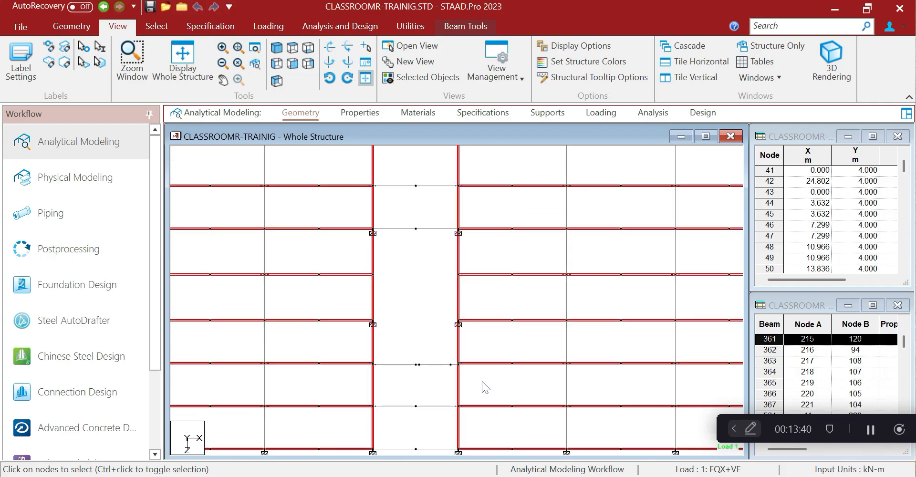
ctrl+click(466, 367)
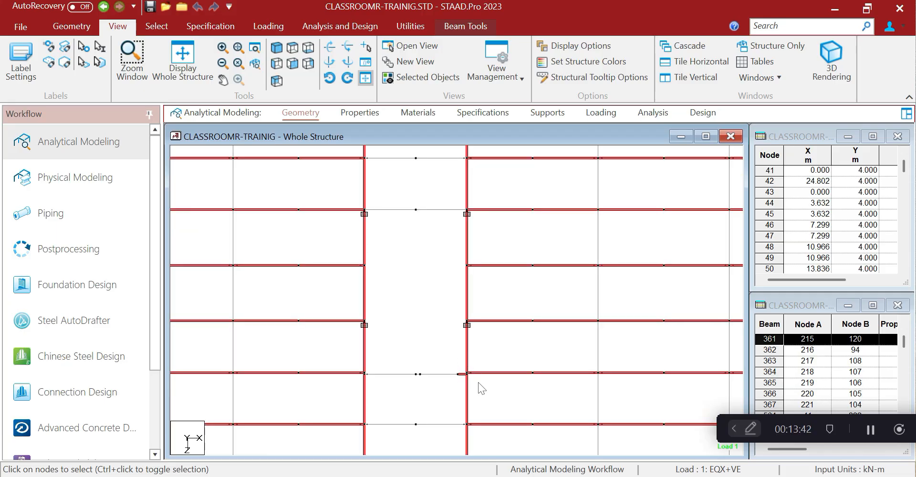
ctrl+click(459, 374)
scroll(492, 384, down, 2)
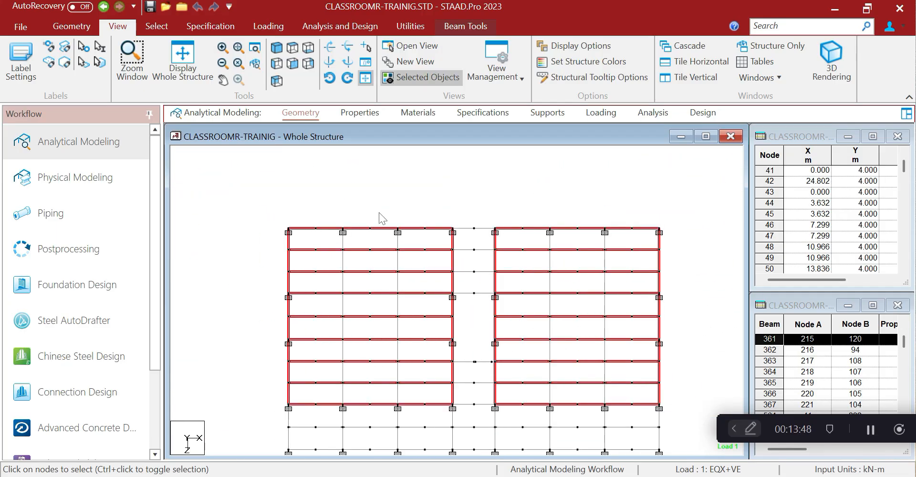
Create a new group under Utilities > Groups with type set to Floor, ready for naming
click(411, 29)
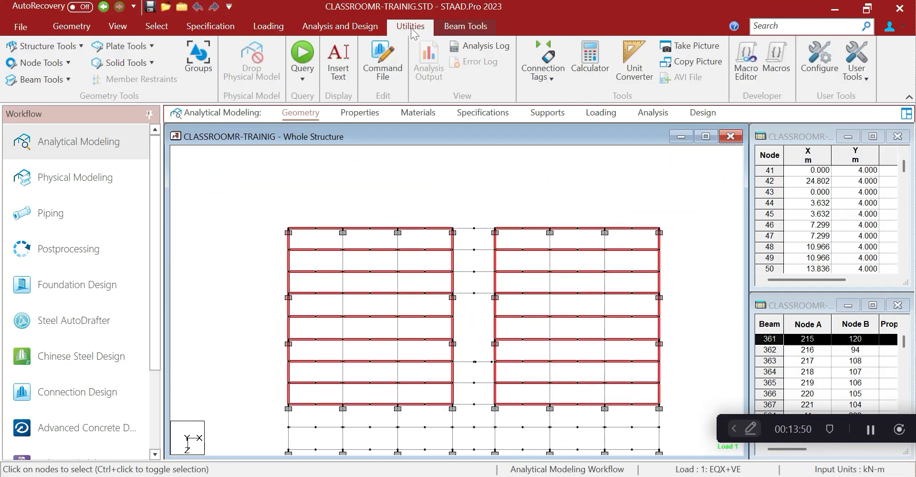
click(207, 59)
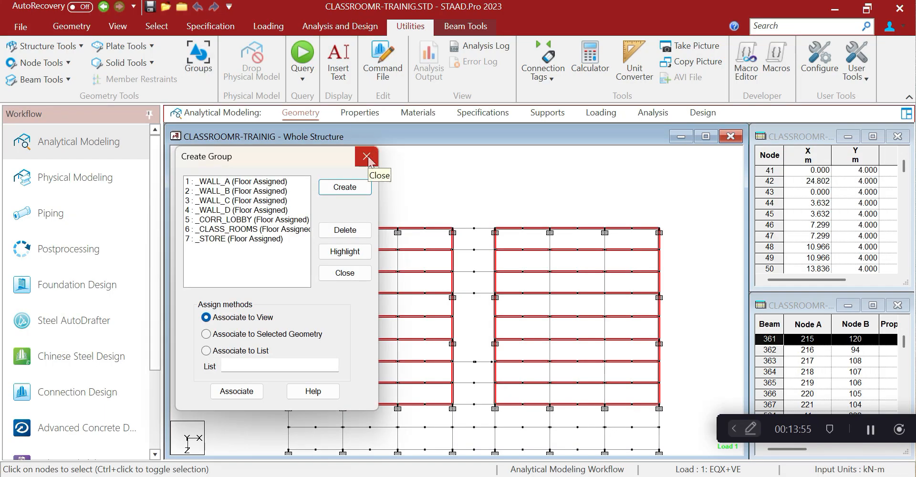
click(353, 193)
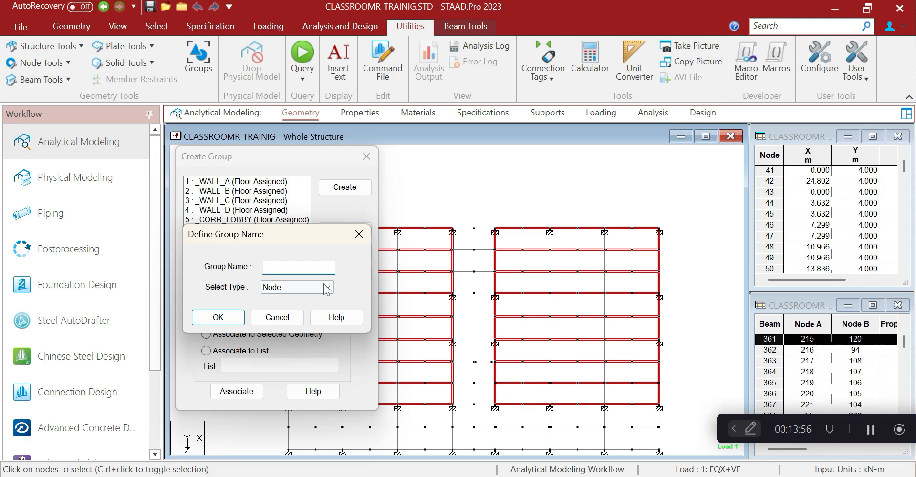
click(298, 287)
click(292, 342)
click(297, 267)
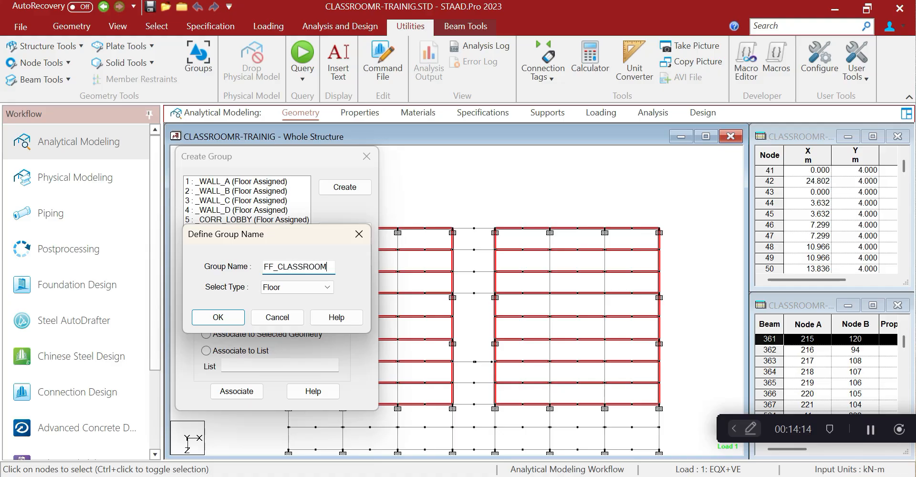
Finish _FF_CLASSROOMS with its beams, then create floor group _FF_STORE for the middle store bay
click(218, 317)
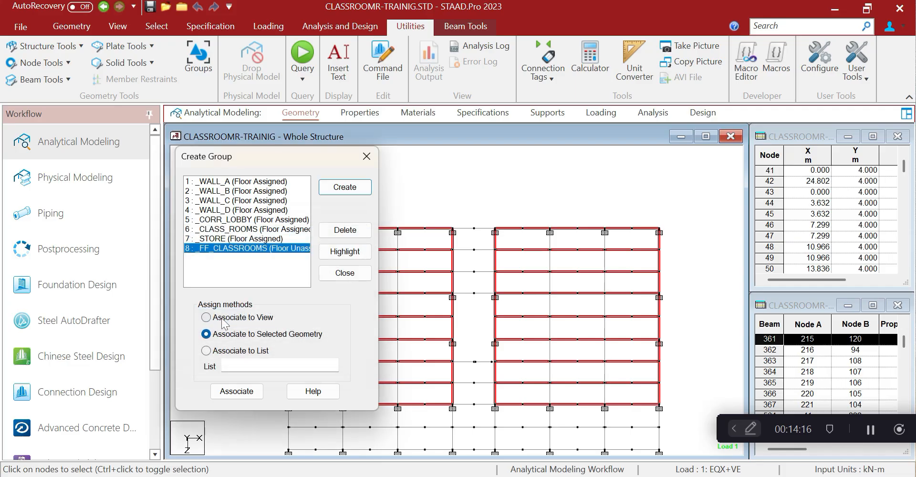
click(227, 392)
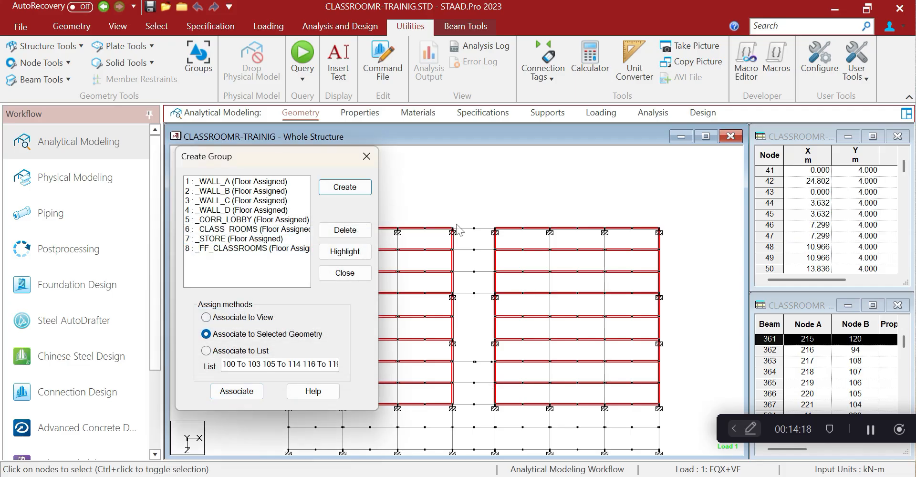
drag(449, 214, 499, 299)
click(335, 189)
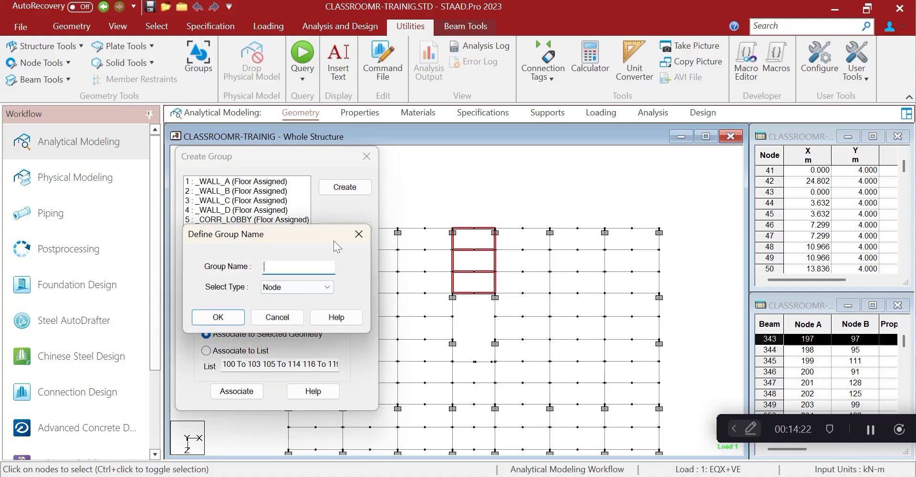
click(312, 286)
click(281, 337)
click(240, 319)
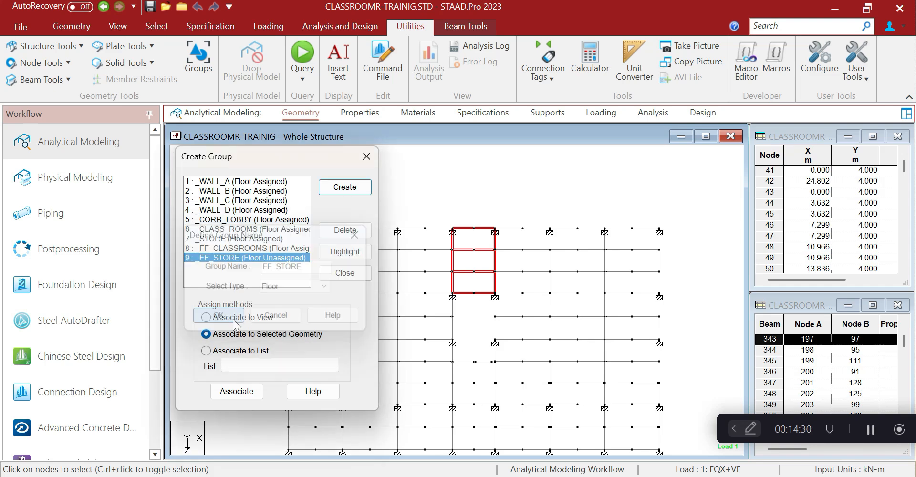
click(243, 393)
Select the beams of the lobby-corridor bay along the bottom rows
middle_drag(447, 372, 479, 335)
scroll(463, 329, down, 3)
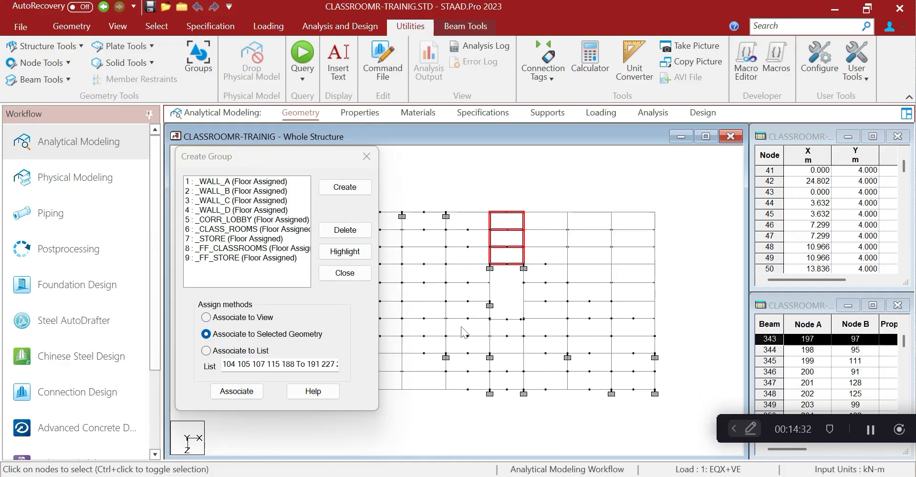
middle_drag(500, 385, 513, 381)
drag(405, 343, 687, 404)
scroll(659, 410, up, 2)
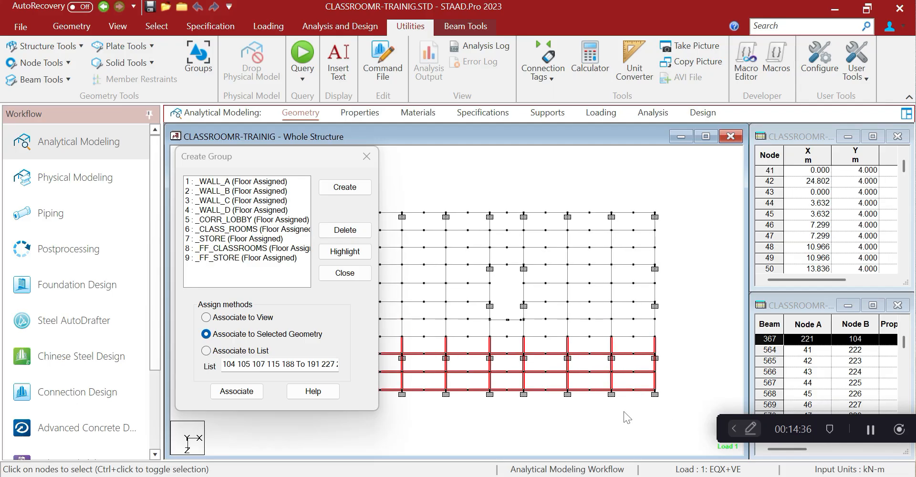
scroll(620, 413, down, 3)
click(615, 413)
click(377, 337)
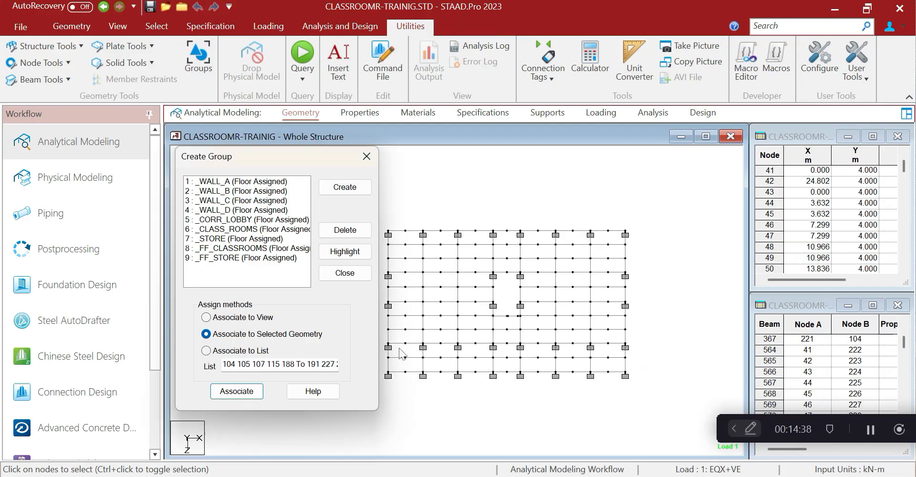
drag(650, 404, 380, 341)
middle_drag(501, 381, 457, 383)
scroll(498, 334, up, 7)
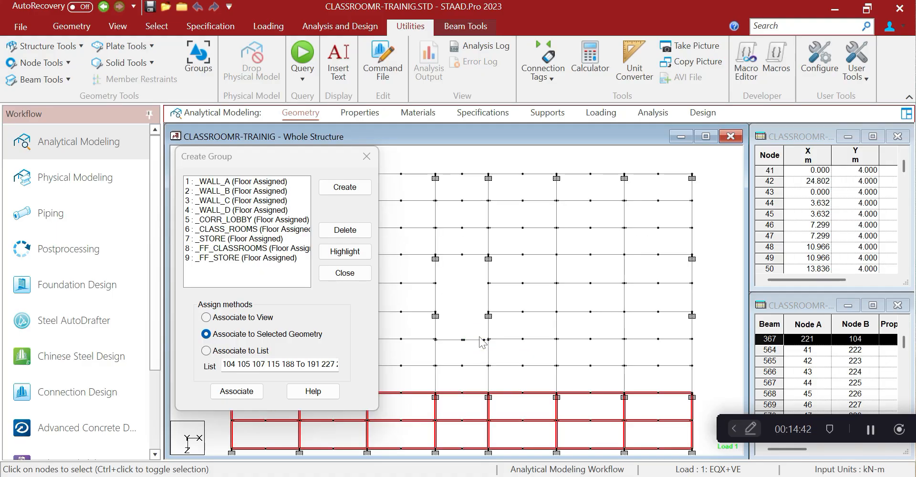
middle_drag(482, 341, 503, 294)
scroll(496, 291, up, 1)
ctrl+drag(464, 269, 534, 349)
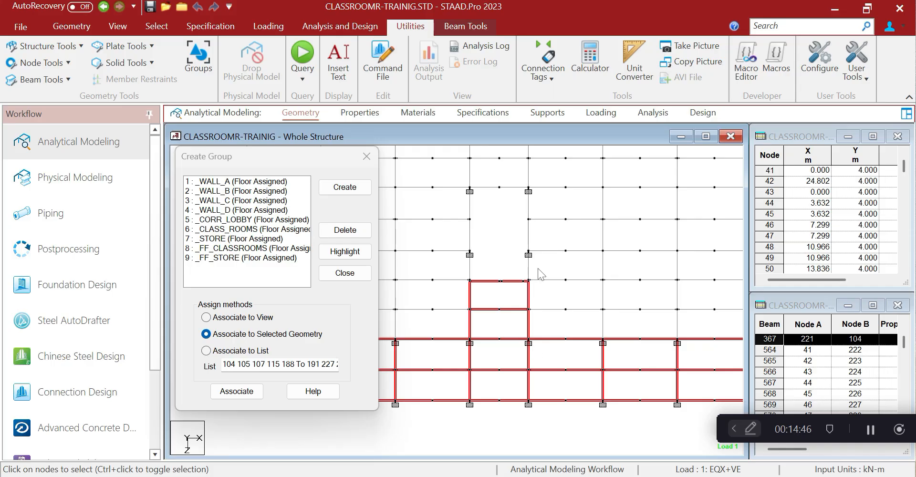
scroll(516, 310, up, 5)
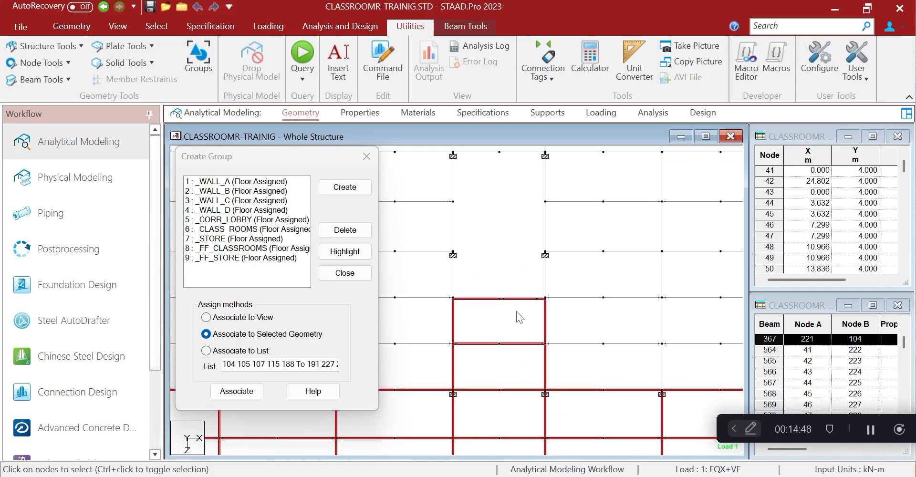
Create floor group _FF_LOB_CORR, associate the selected beams, and close the dialog
click(344, 186)
click(315, 286)
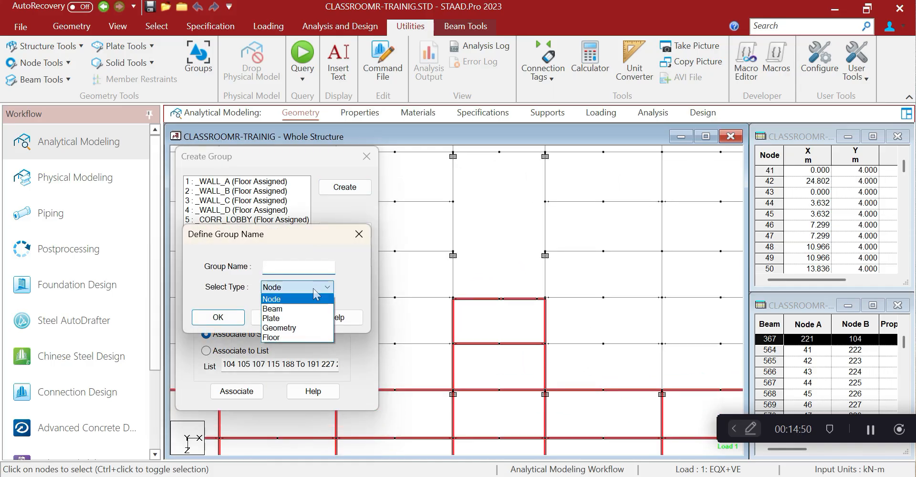
click(291, 337)
click(297, 267)
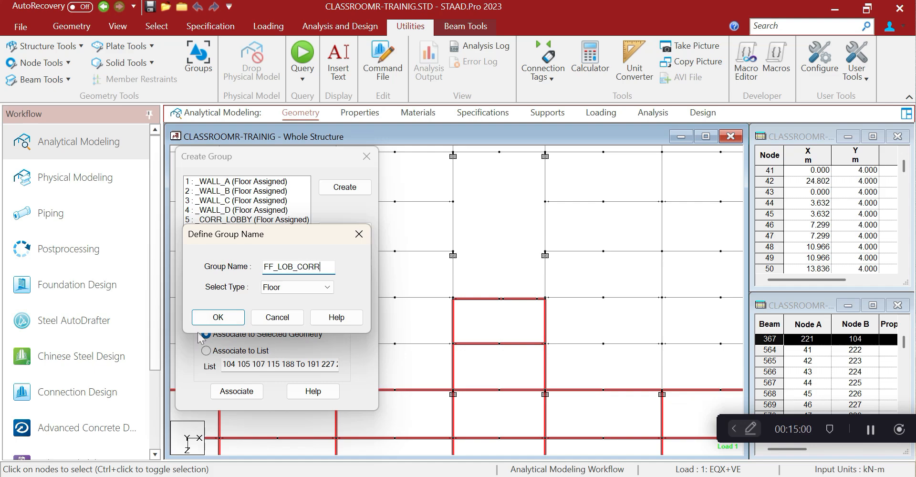
click(215, 318)
click(236, 389)
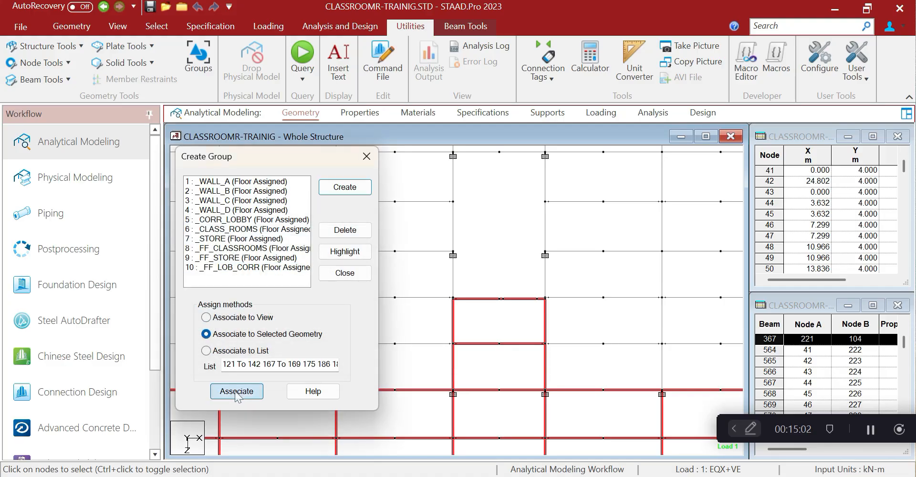
click(366, 156)
Display the whole structure, close the node and beam tables, and widen the structure window
middle_drag(405, 275, 322, 270)
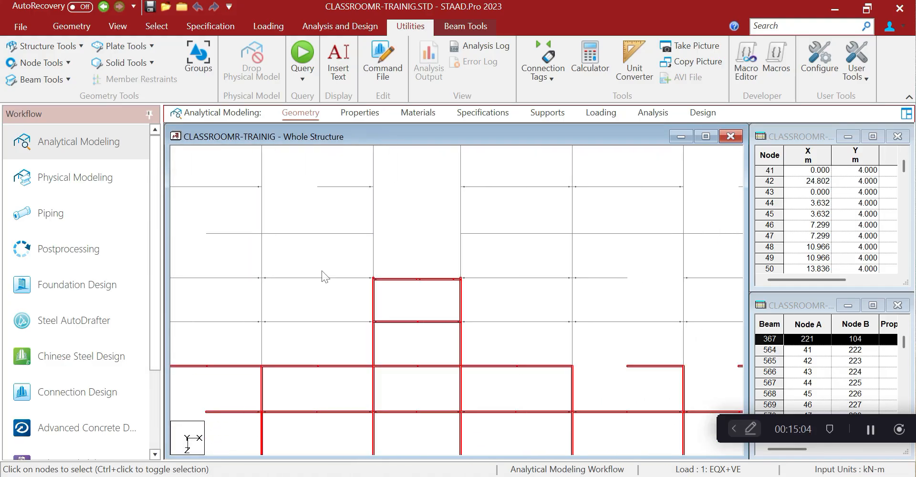
scroll(323, 276, down, 3)
click(346, 259)
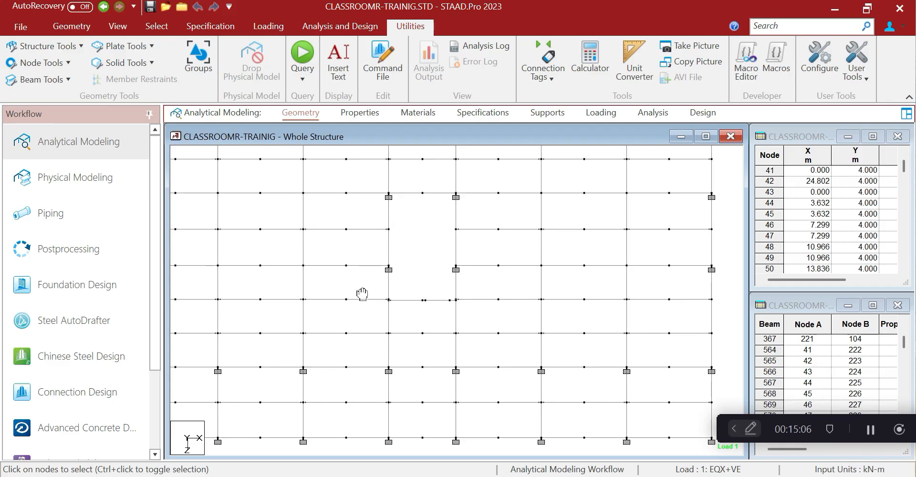
click(117, 26)
click(188, 69)
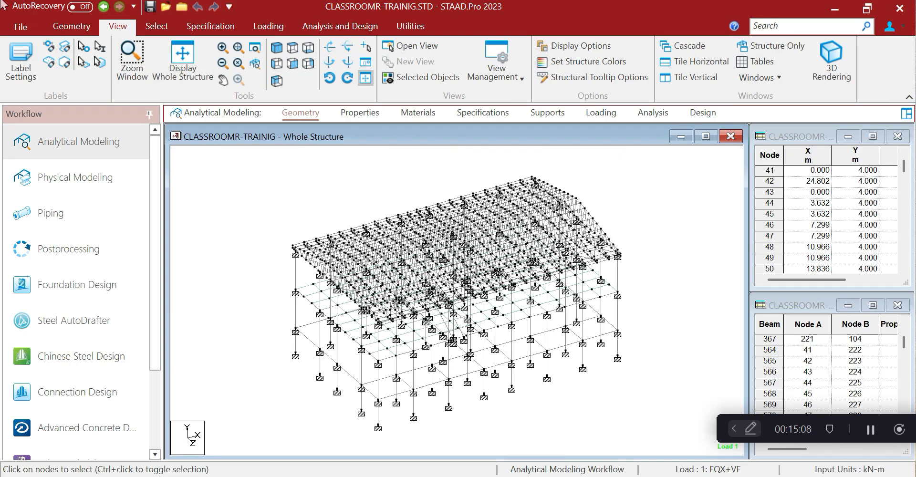
scroll(413, 363, down, 6)
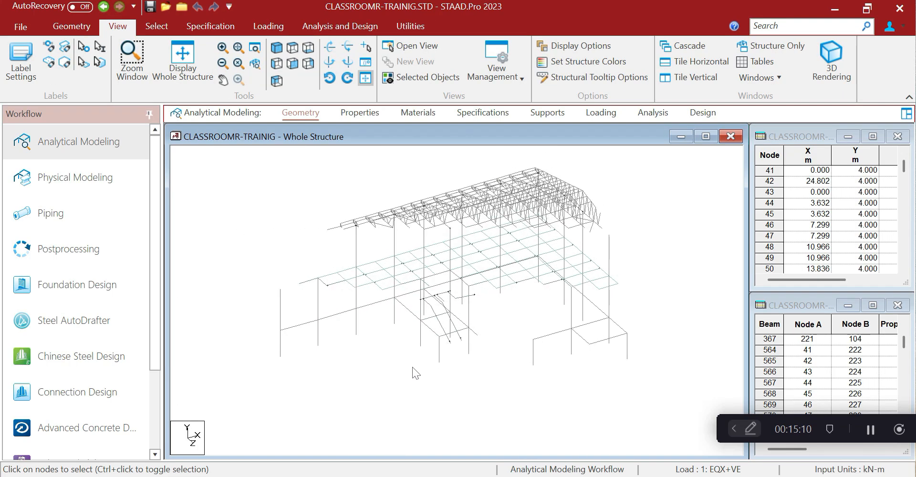
middle_drag(414, 312, 399, 320)
scroll(399, 320, up, 3)
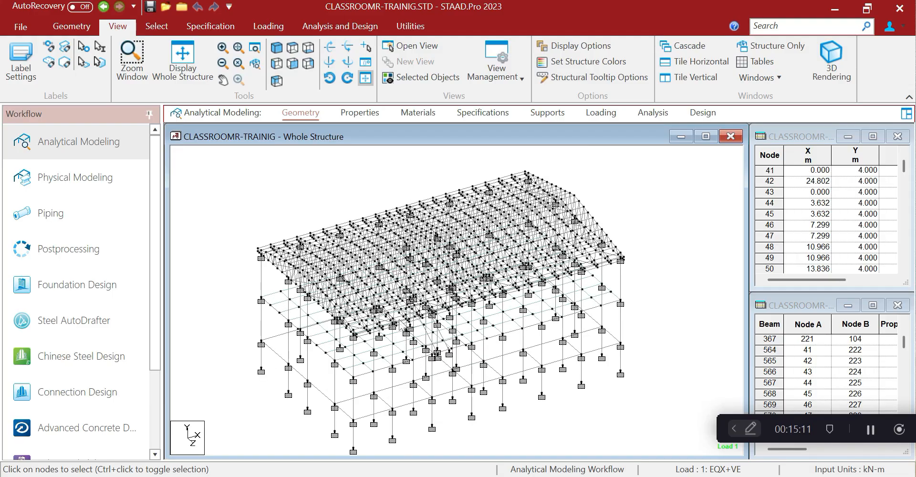
click(897, 137)
click(897, 305)
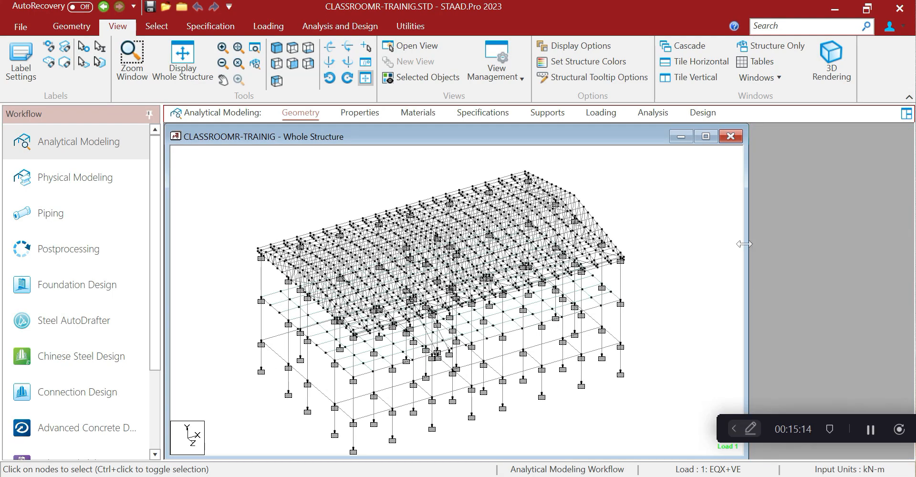
drag(744, 243, 865, 286)
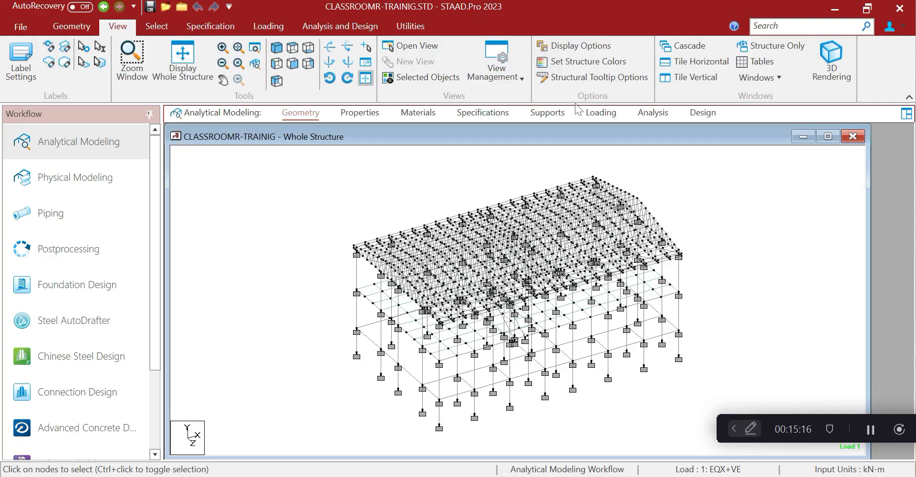
Delete support S3 from the support specifications, leaving S1 and S2
click(546, 113)
click(765, 243)
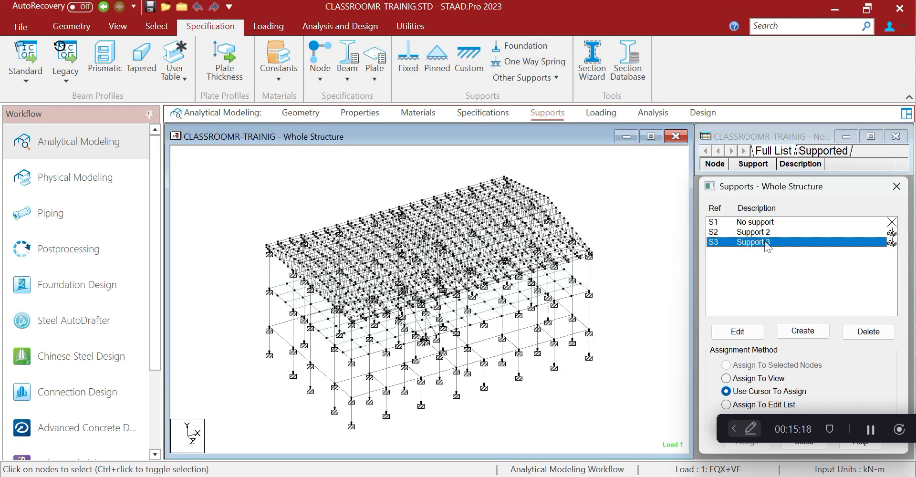
click(766, 233)
click(761, 242)
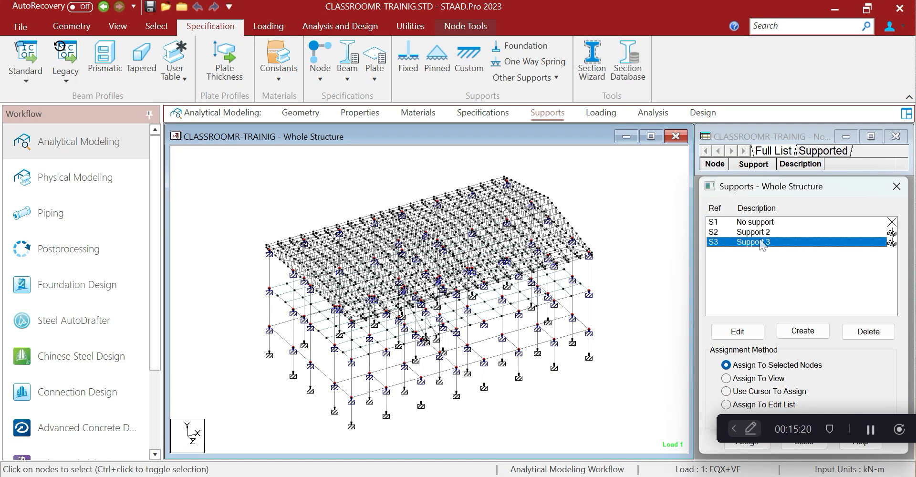
click(868, 332)
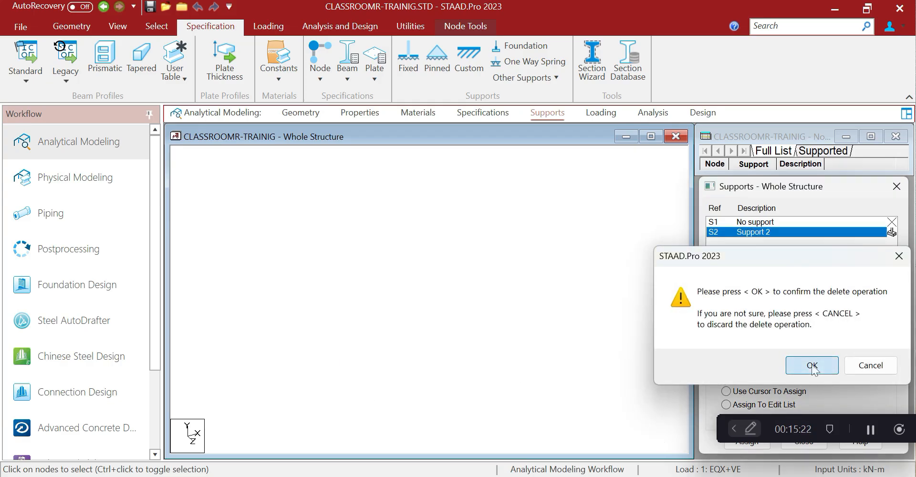
click(813, 365)
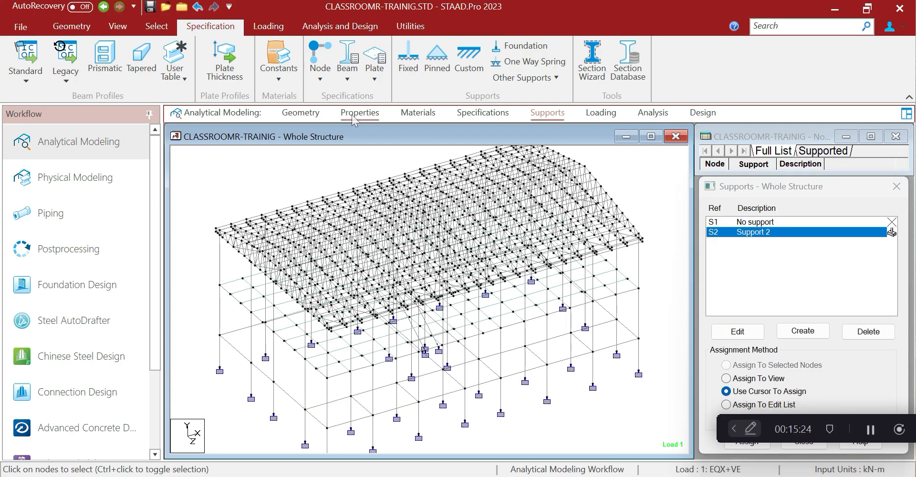
Add a SELFWEIGHT Y -1.15 item to the 11 : DEAD LOAD case
click(596, 113)
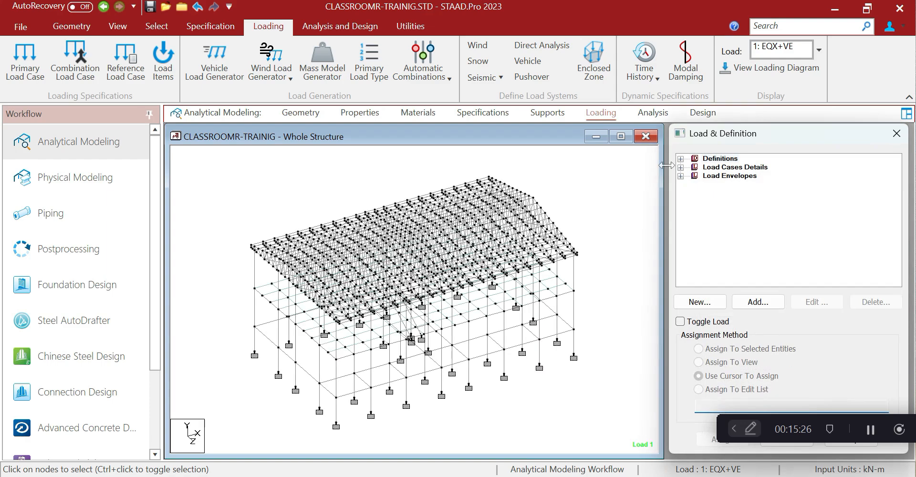
click(680, 167)
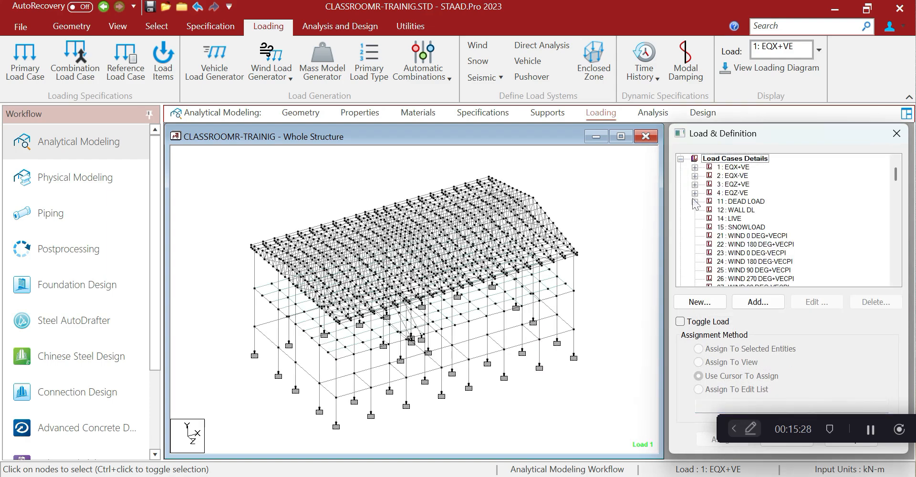
click(680, 158)
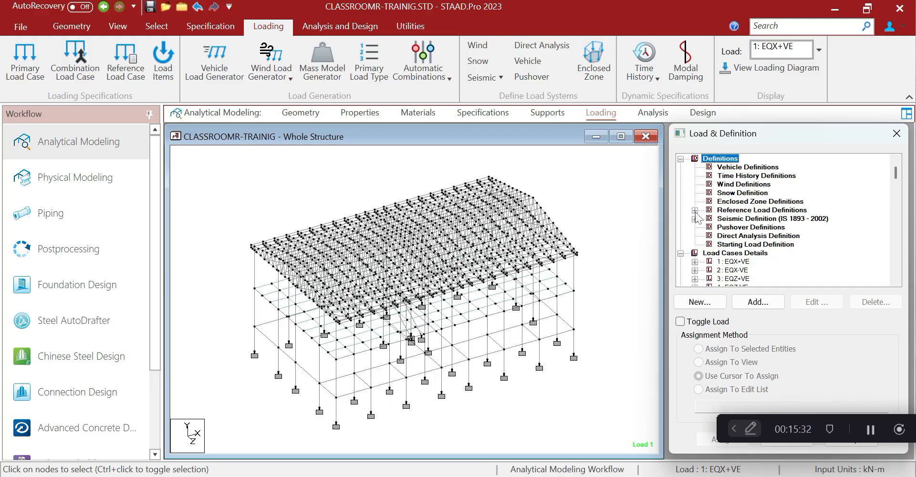
scroll(698, 227, down, 2)
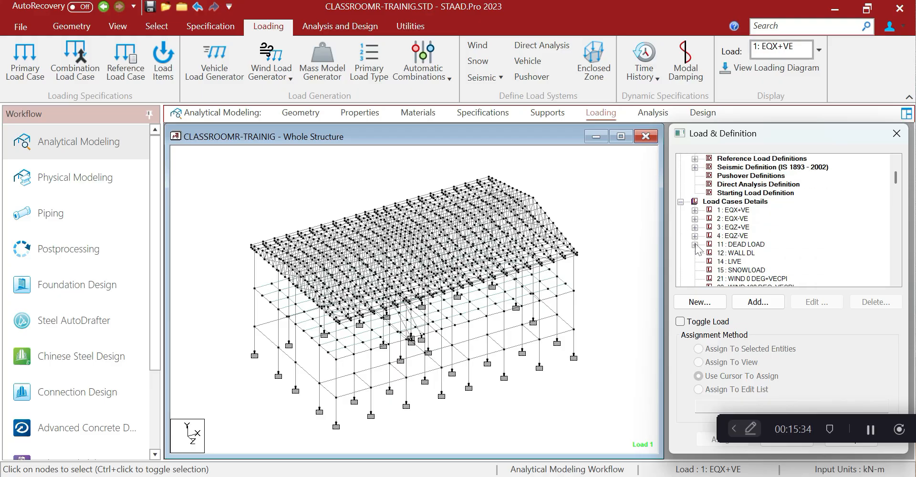
click(723, 245)
click(758, 302)
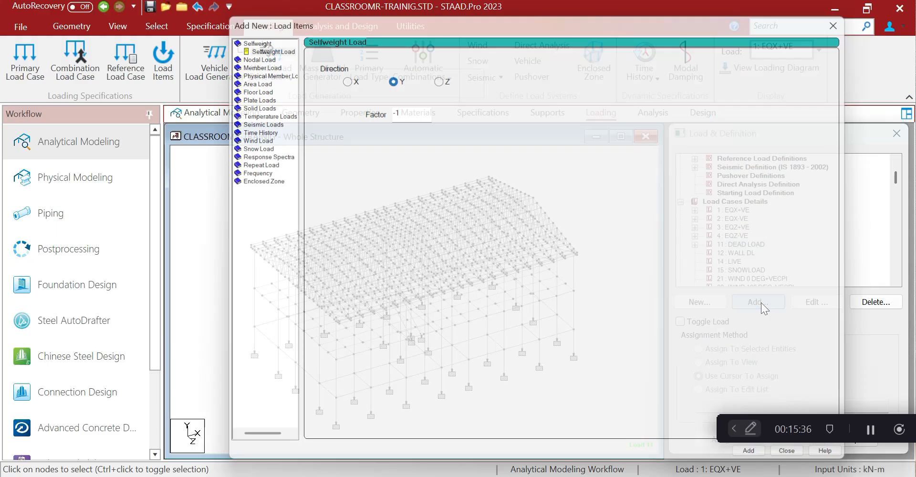
click(258, 42)
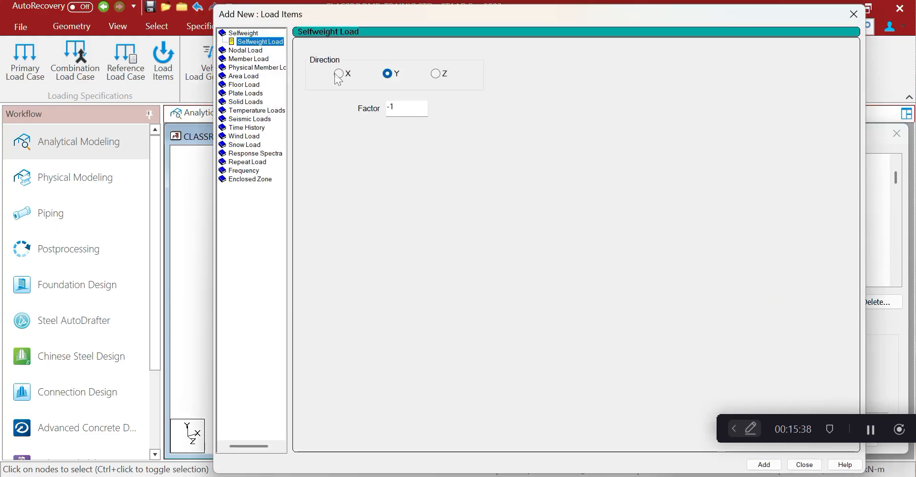
click(394, 107)
text(.)
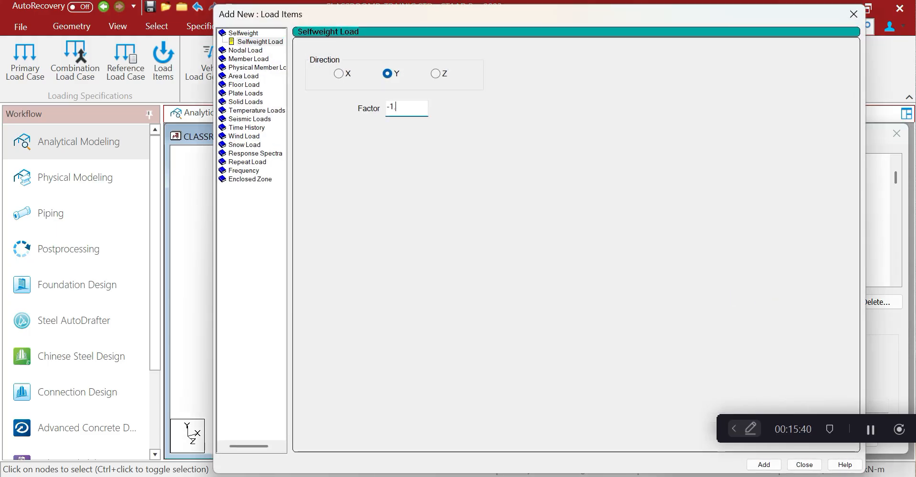
text(15)
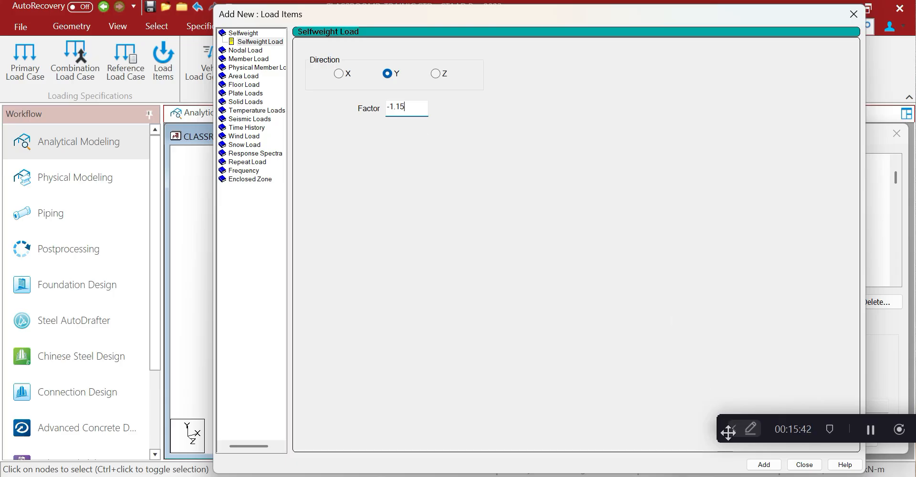
click(762, 464)
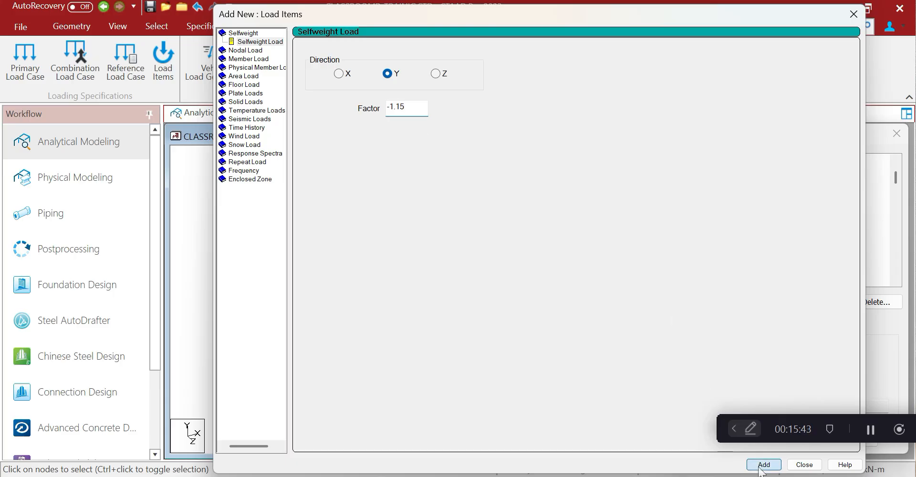
click(853, 14)
Delete the duplicate selfweight entry, review R1 : DEADFLOORLOAD, and close the load panel
click(754, 261)
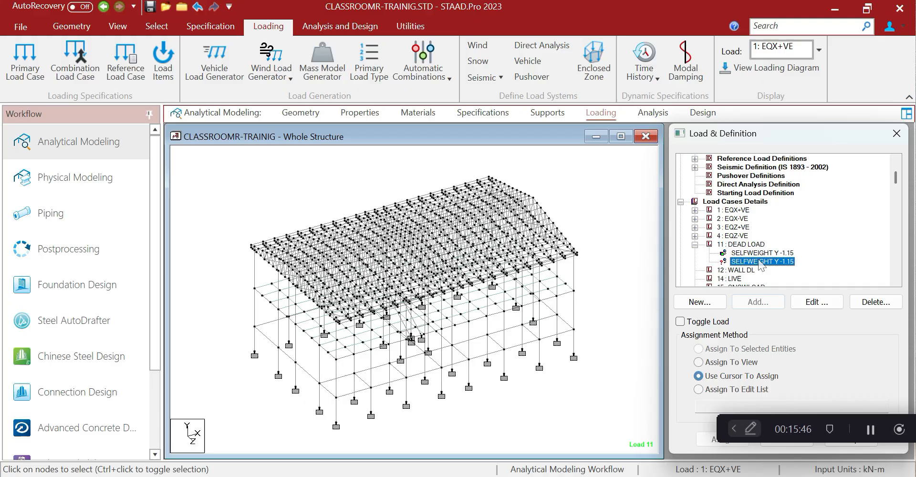
click(875, 302)
click(773, 252)
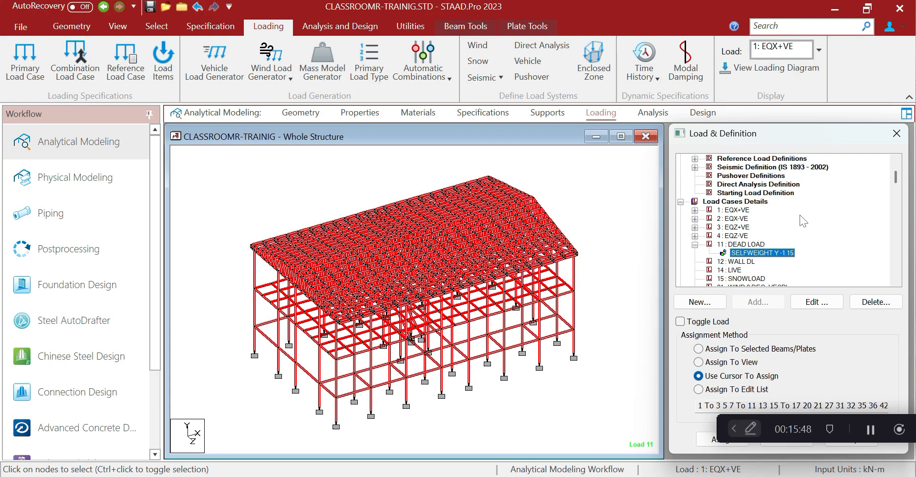
scroll(803, 221, up, 2)
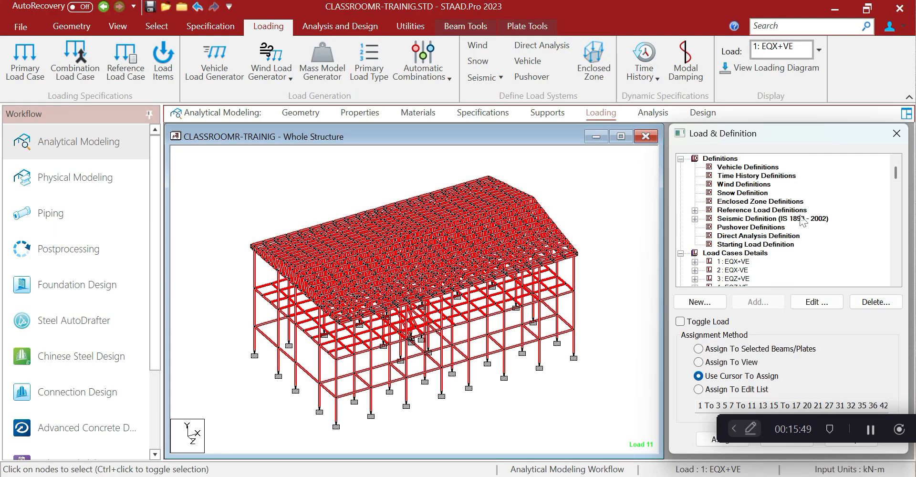
click(694, 210)
click(709, 219)
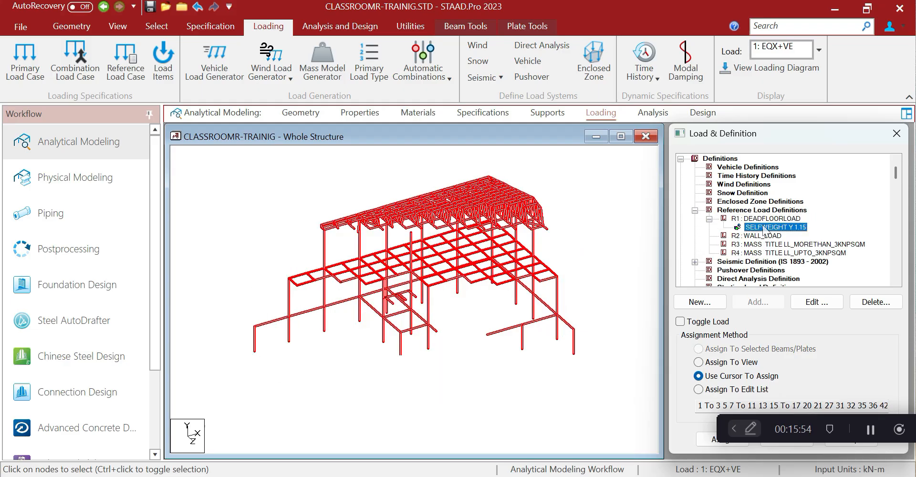
click(896, 133)
drag(661, 178, 908, 178)
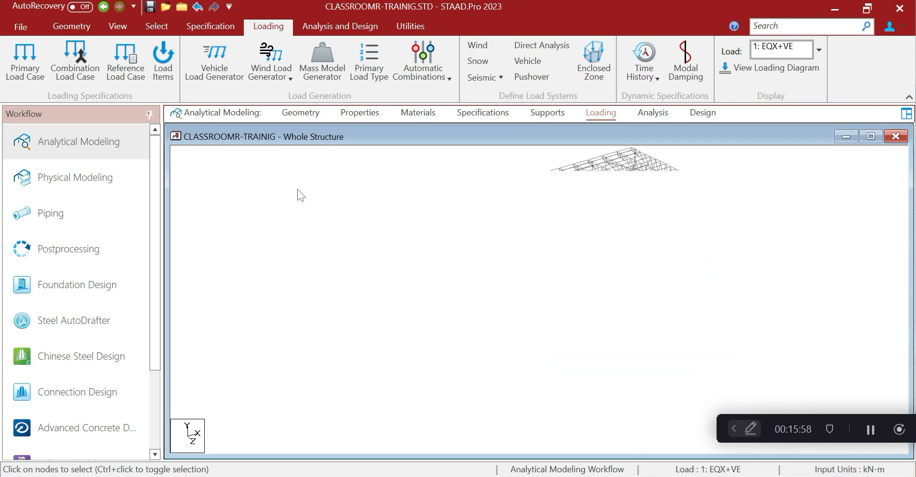
Save the model and run the analysis, then close the report showing 0 errors
click(321, 30)
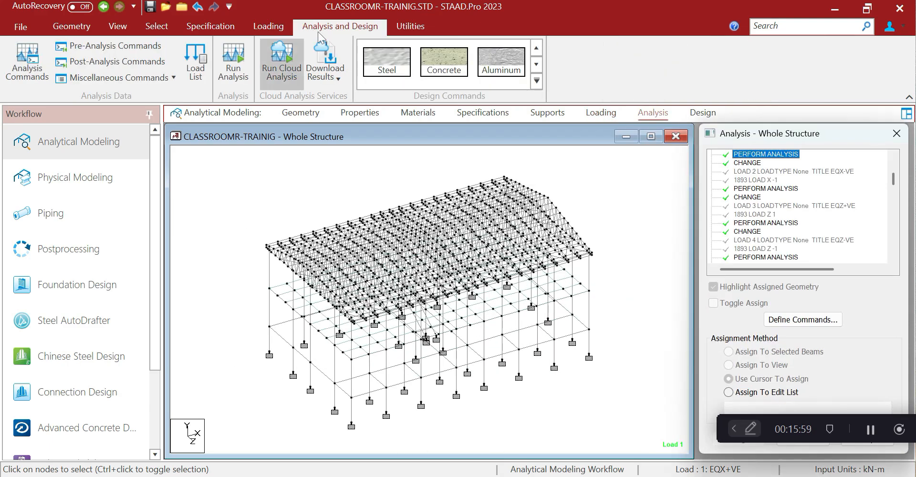
click(233, 62)
click(503, 303)
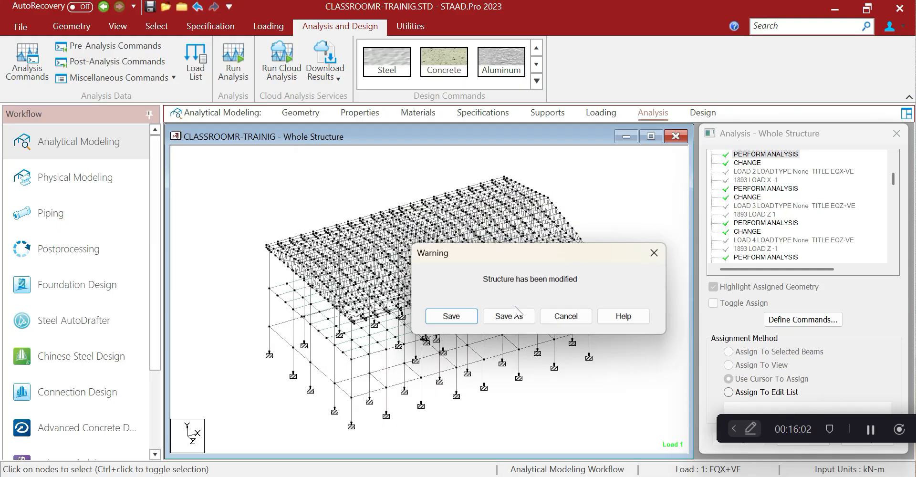
click(469, 319)
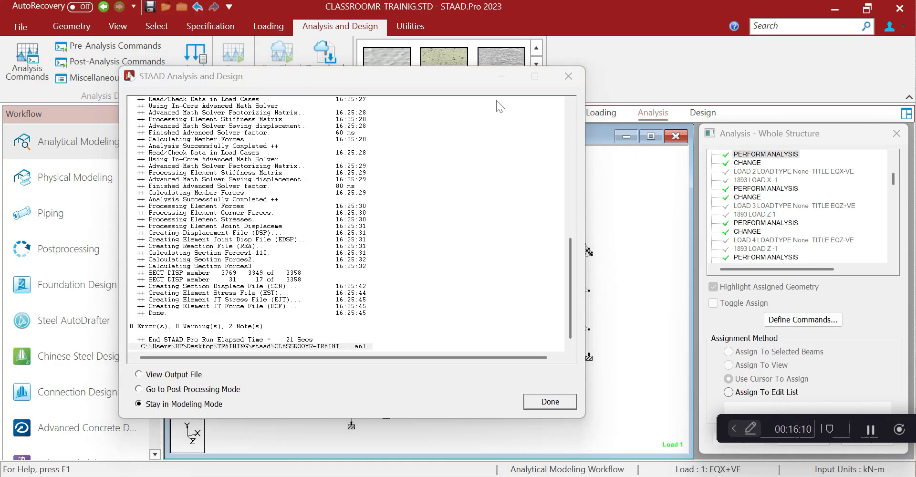
click(567, 77)
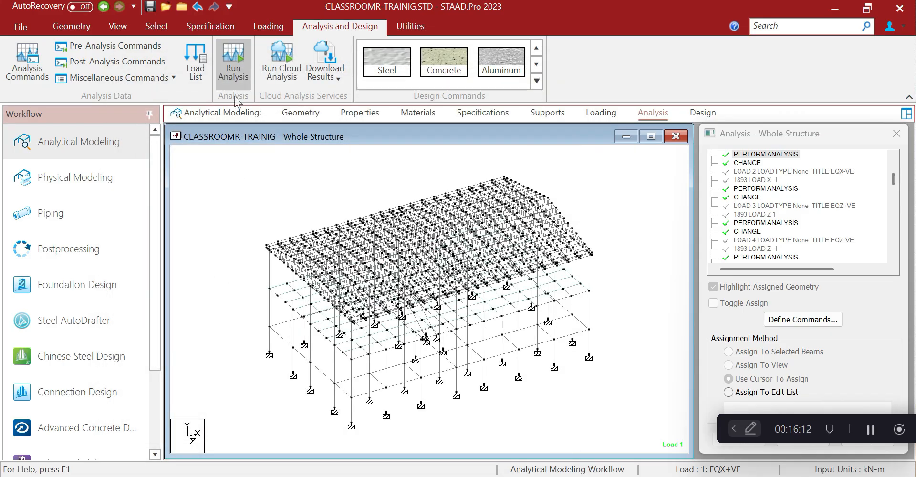
Isolate the middle row of floor beams and show them in top plan view
click(127, 27)
click(276, 64)
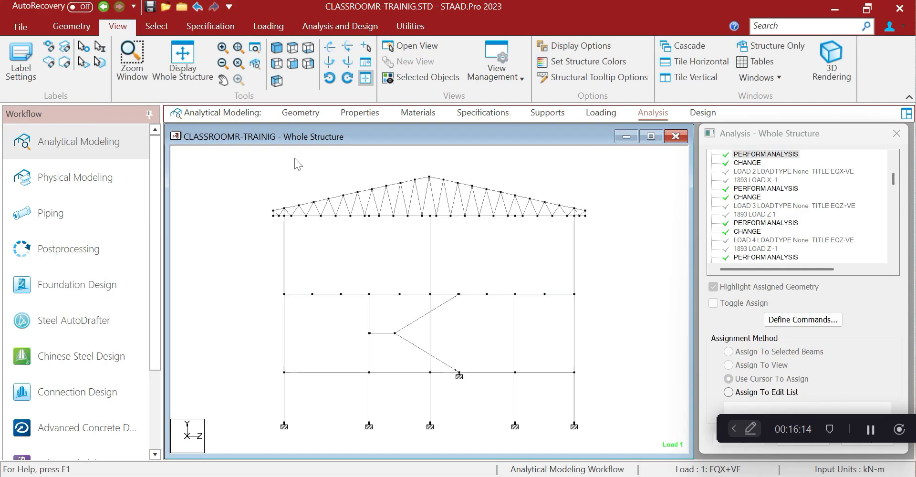
drag(265, 284, 620, 300)
click(422, 77)
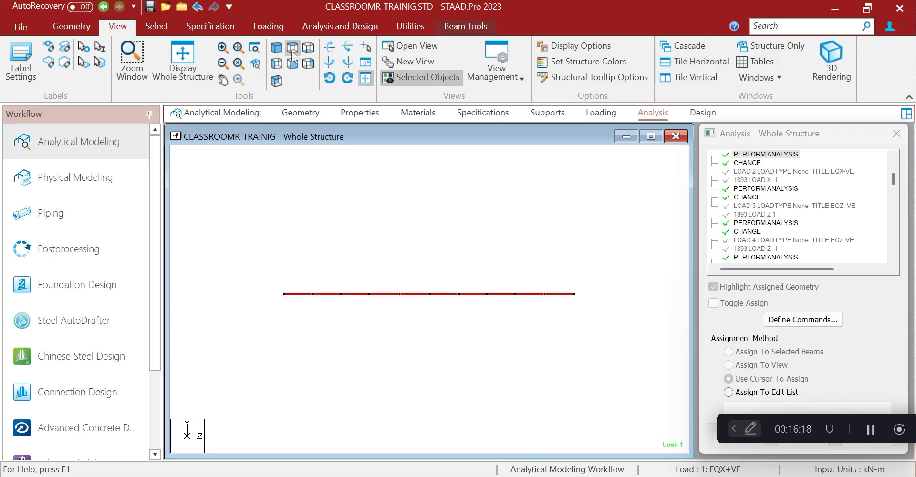
click(292, 48)
click(336, 155)
scroll(335, 155, up, 1)
Expand the load cases list and check the dead loads workbook in Excel
click(599, 115)
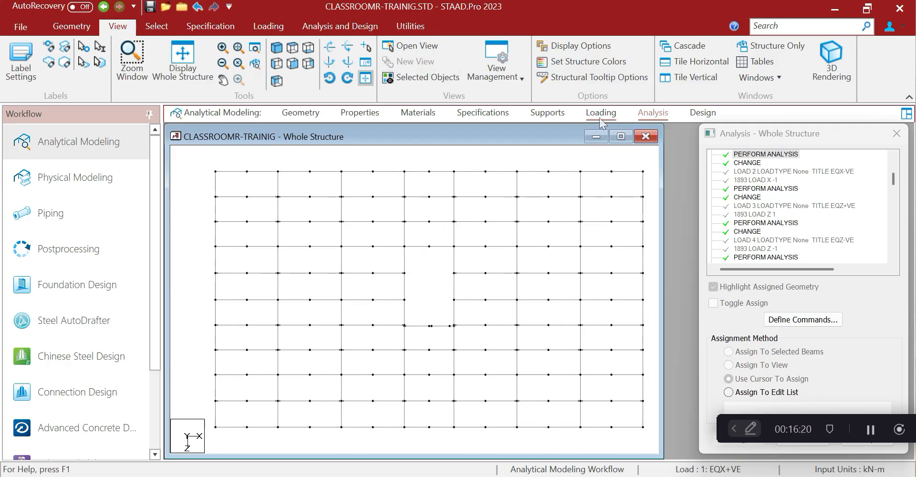
click(680, 167)
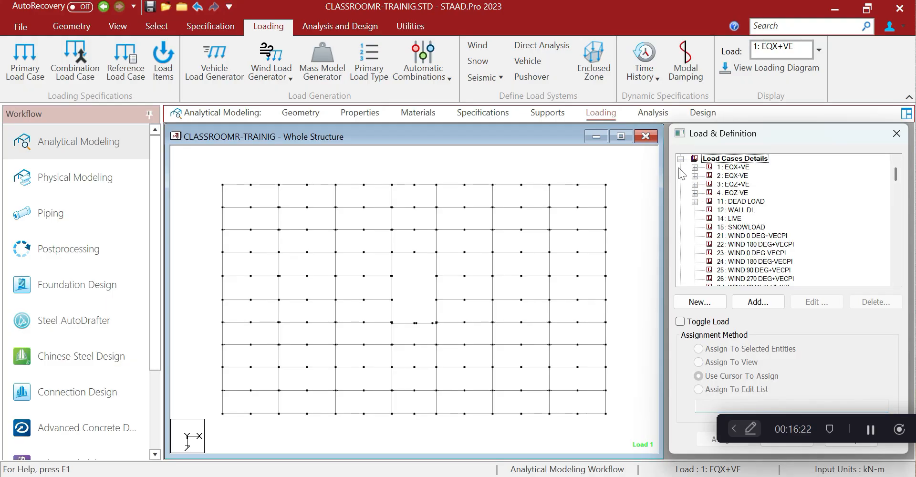
click(427, 391)
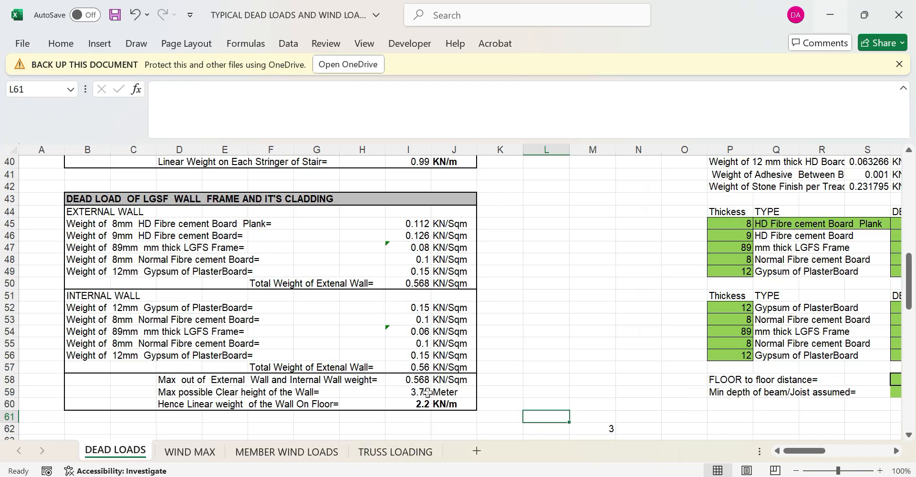
scroll(416, 378, up, 8)
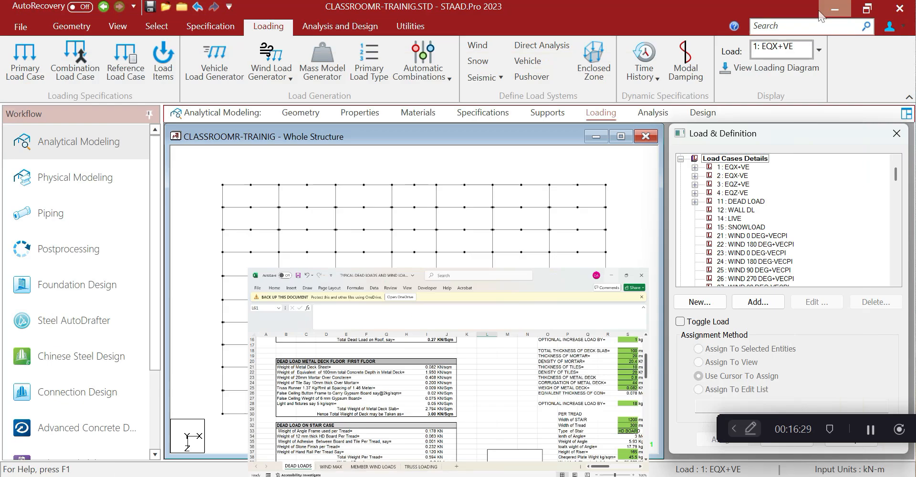
click(830, 15)
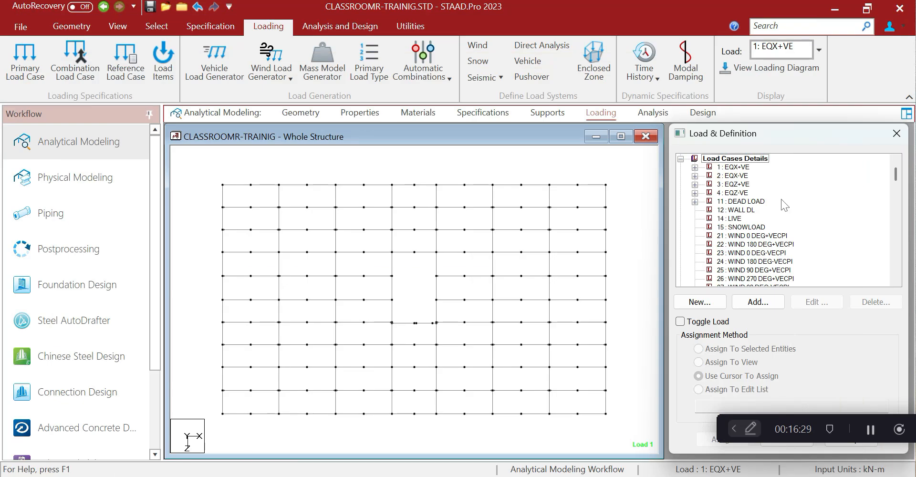
Start a Floor Load in 11 : DEAD LOAD with pressure -3 and one-way distribution, then switch to Excel
click(741, 201)
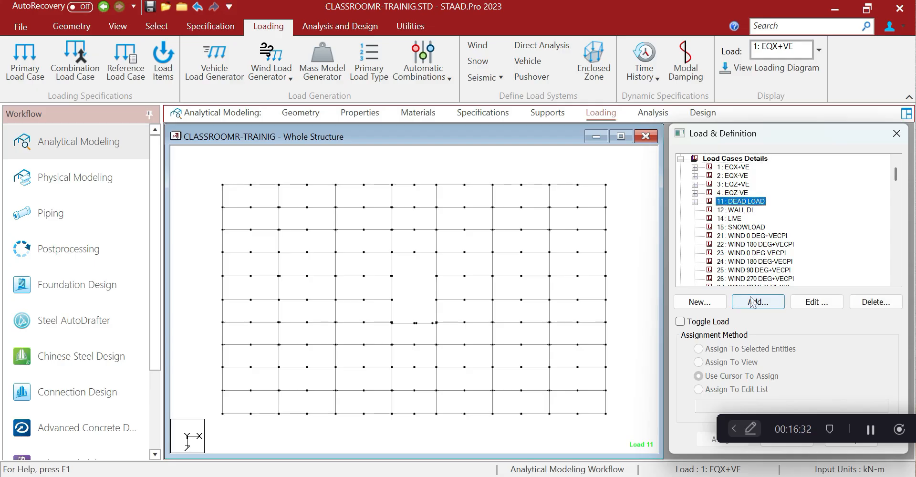
click(695, 202)
click(761, 302)
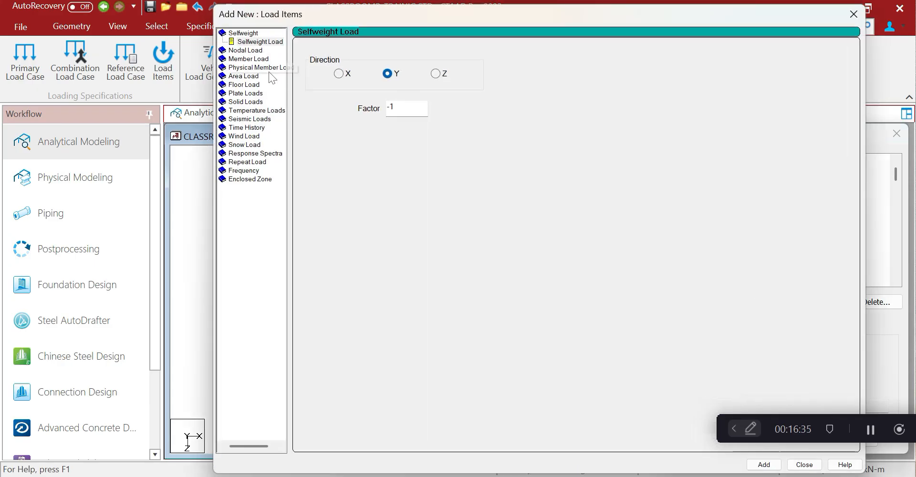
click(244, 84)
drag(347, 121, 323, 128)
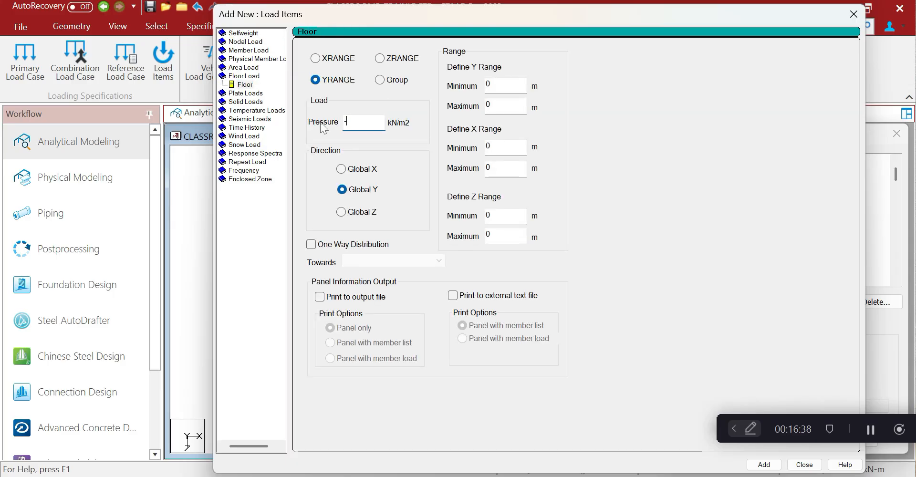
click(312, 245)
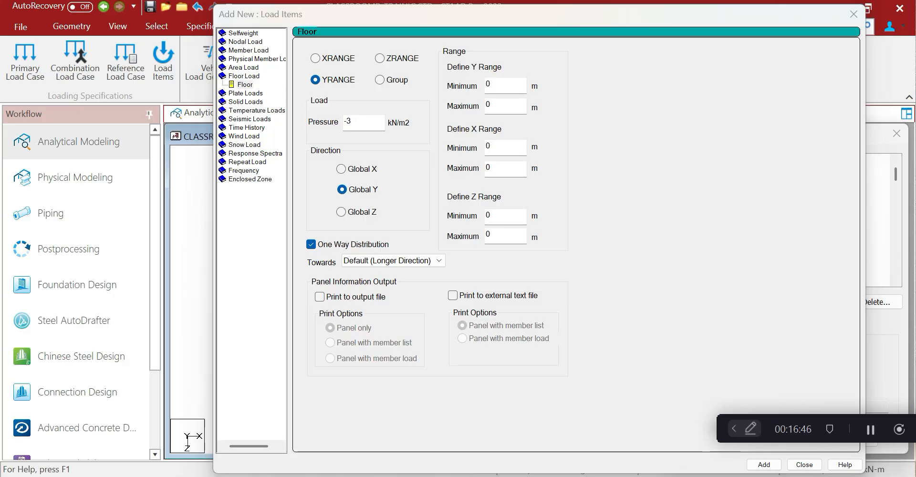
mouse_move(478, 468)
click(481, 400)
Scroll the DEAD LOADS sheet and browse the Draw and Insert ribbon tabs
scroll(496, 243, down, 3)
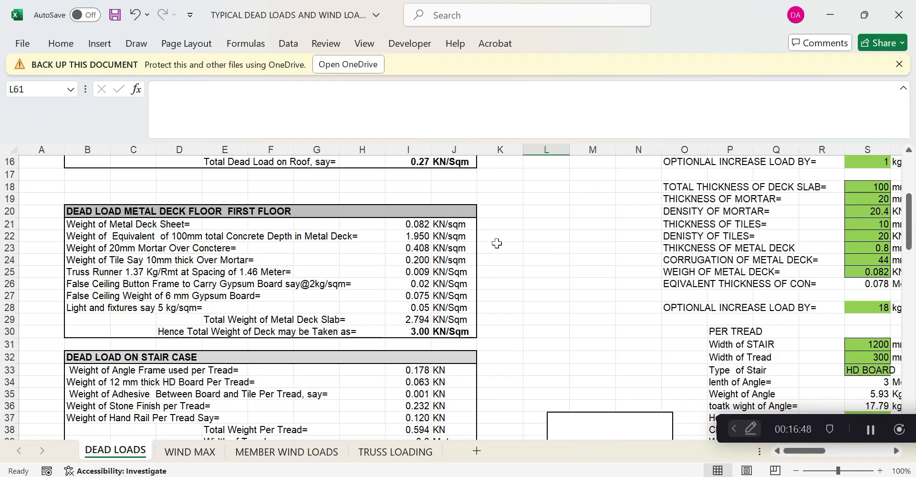
click(137, 45)
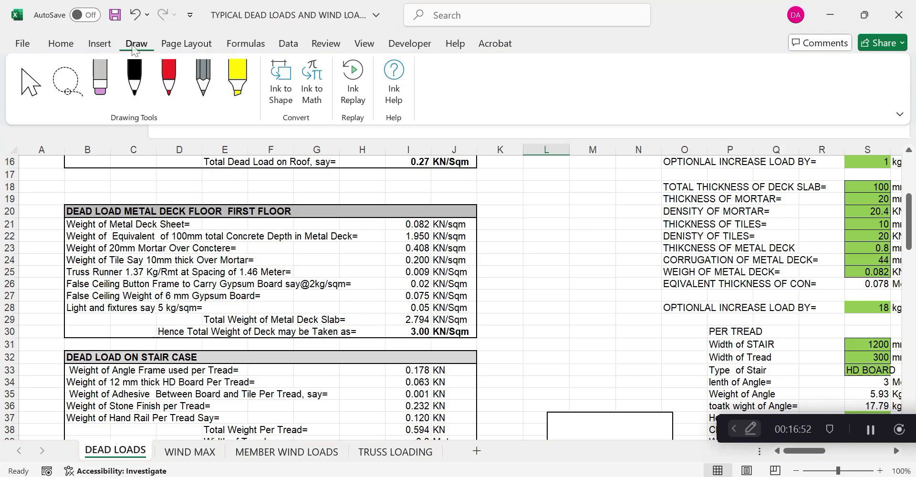
click(438, 157)
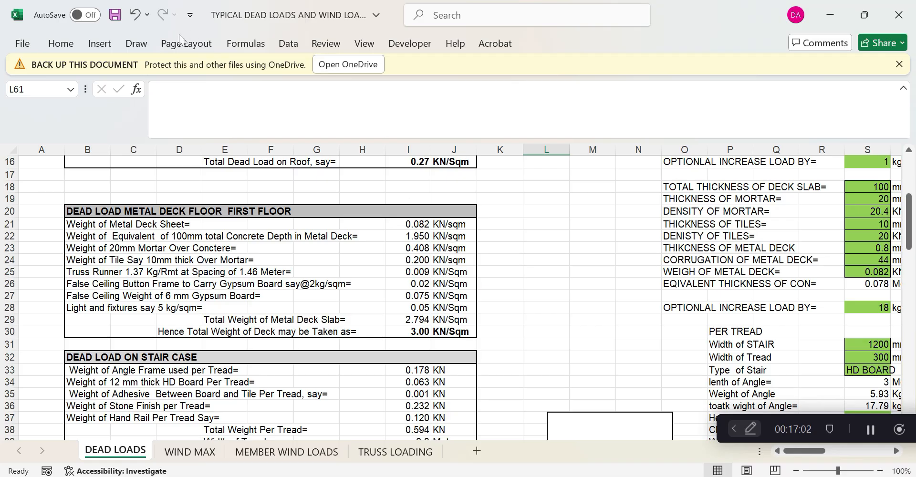
click(136, 43)
click(109, 46)
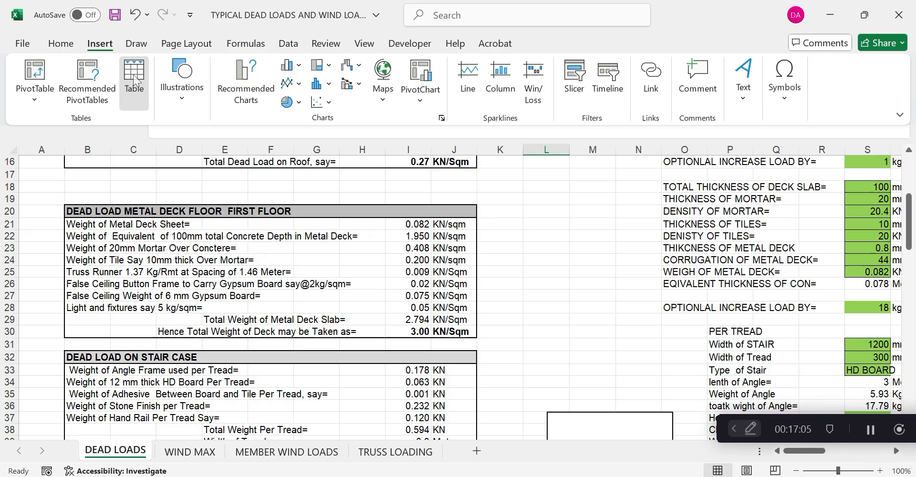
click(100, 44)
Add a new worksheet and draw a long thin rectangle from D7 to J8
click(476, 451)
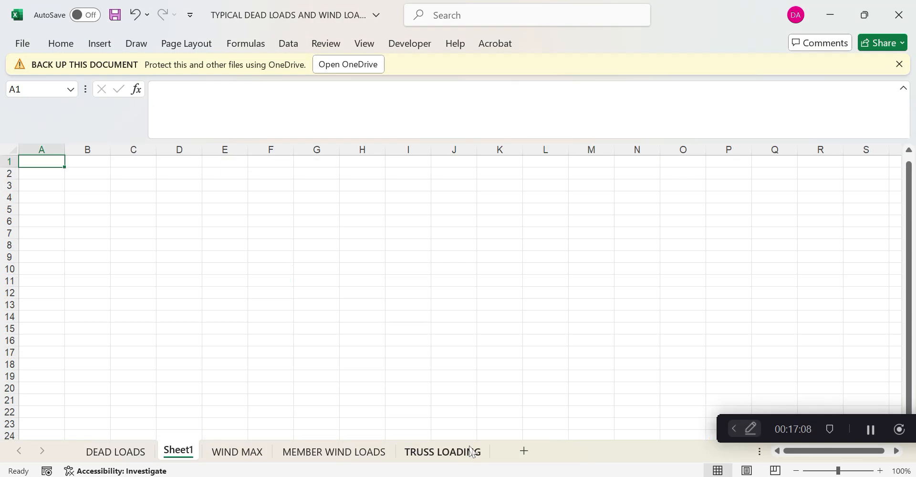
click(100, 43)
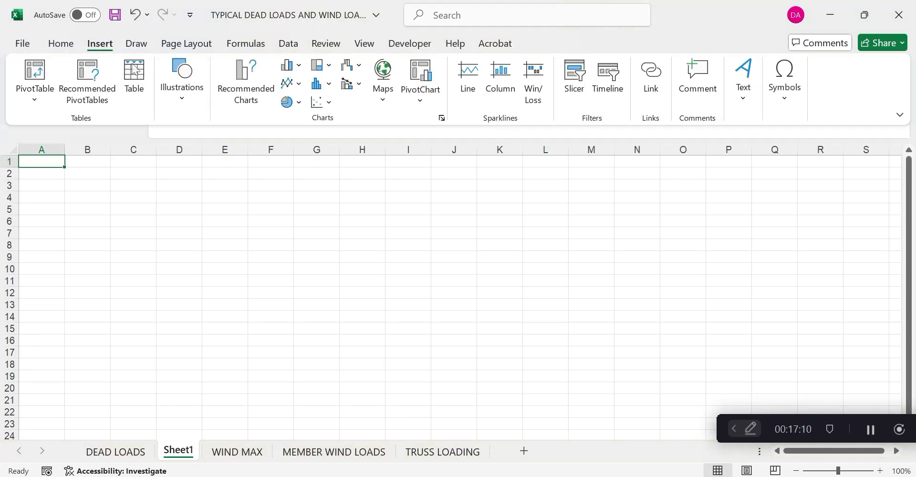
click(181, 94)
click(210, 151)
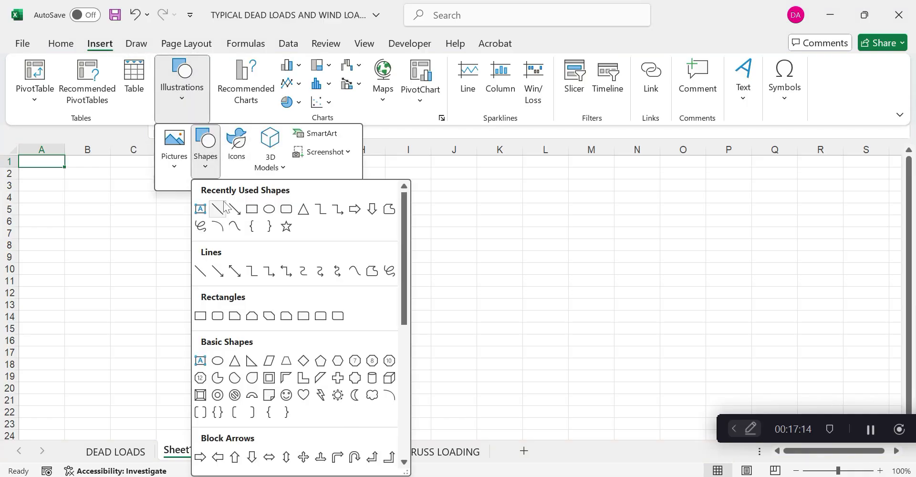
click(251, 209)
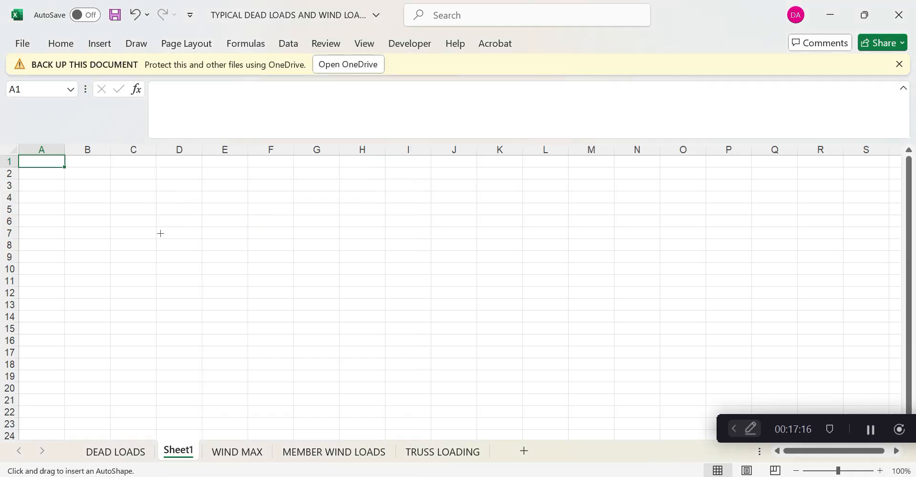
drag(155, 232, 462, 243)
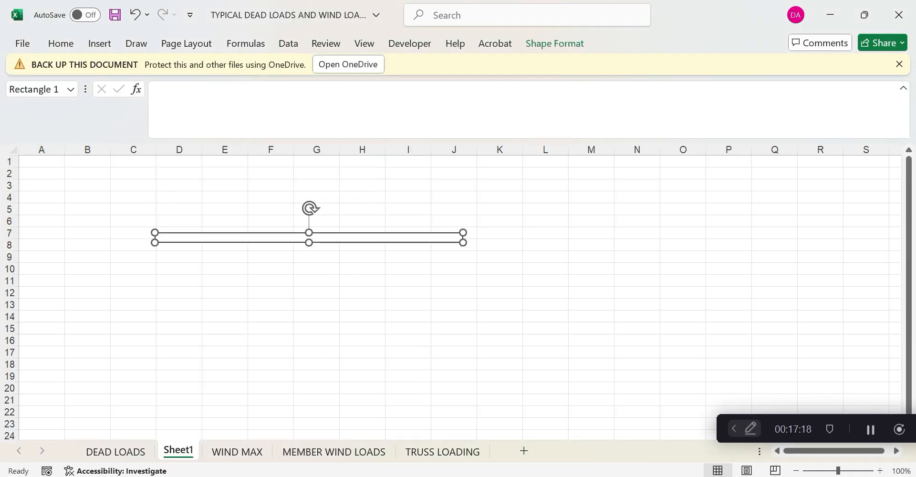
Copy the bar and move the pasted duplicate down to rows 17–18
right_click(278, 245)
click(314, 138)
right_click(162, 289)
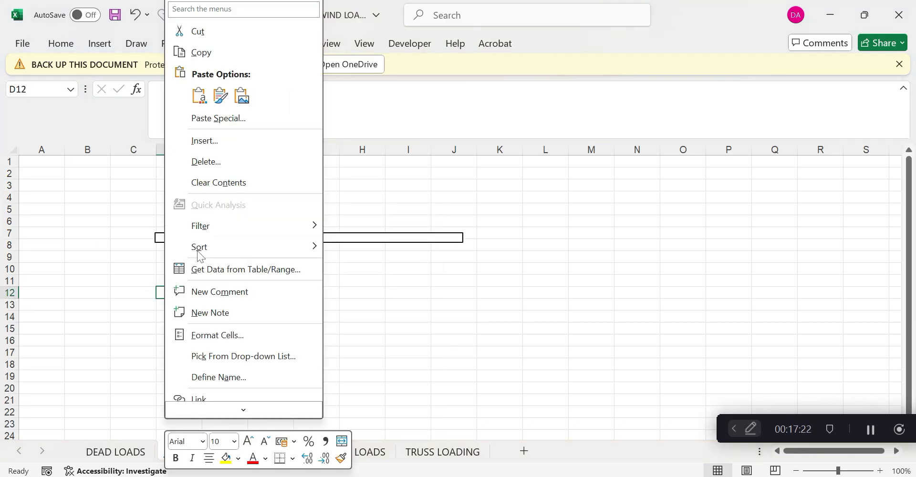
click(218, 118)
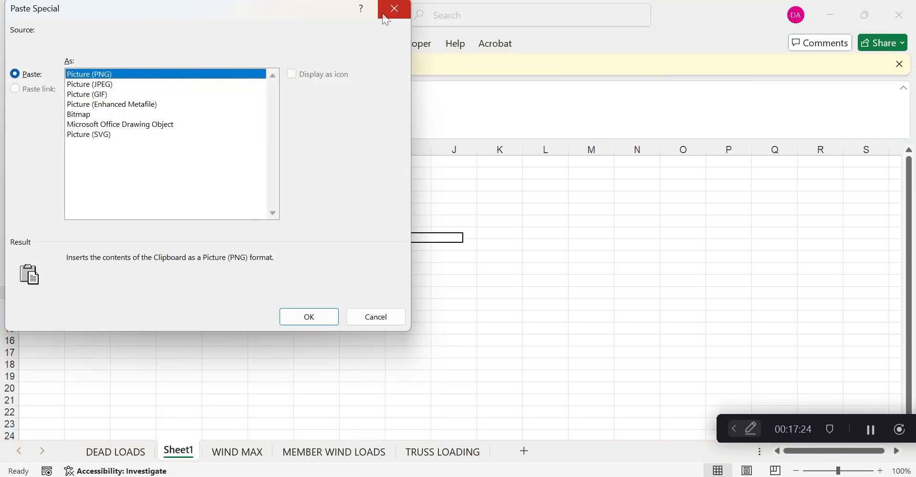
click(383, 14)
click(345, 238)
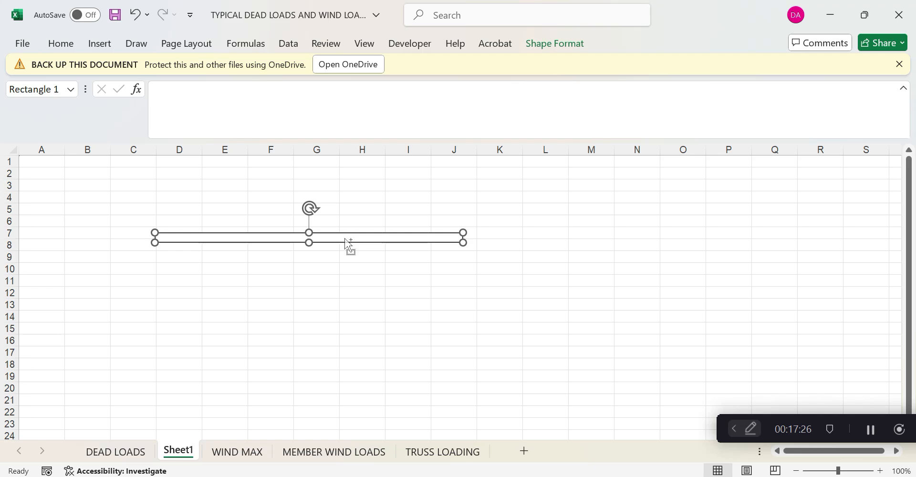
right_click(396, 282)
click(434, 96)
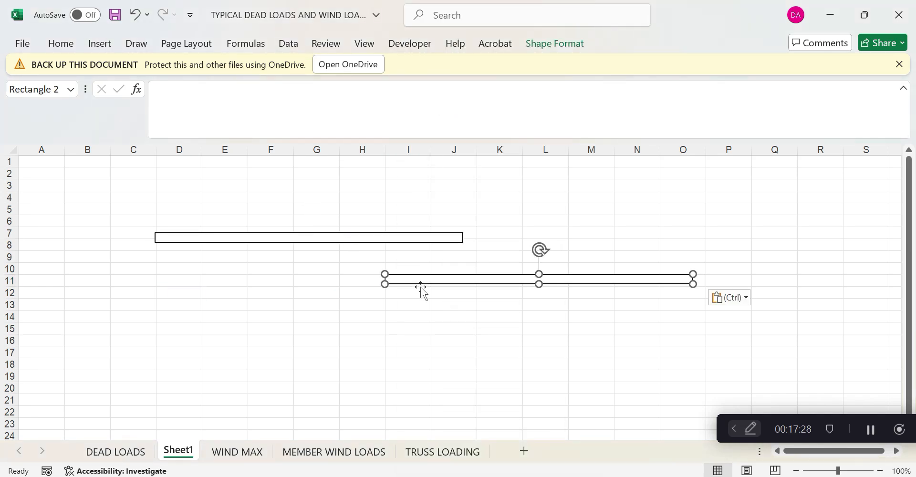
drag(420, 286, 186, 364)
Browse the fill colour and line chart options without applying any
click(100, 44)
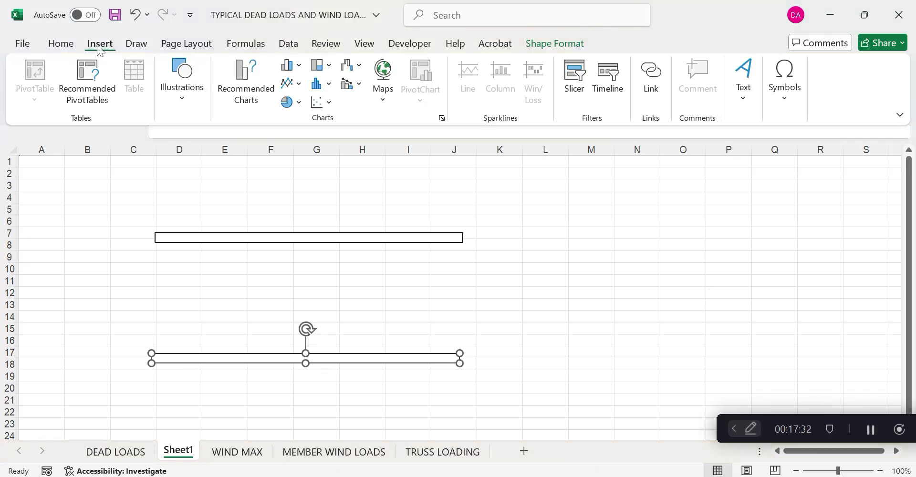
click(137, 44)
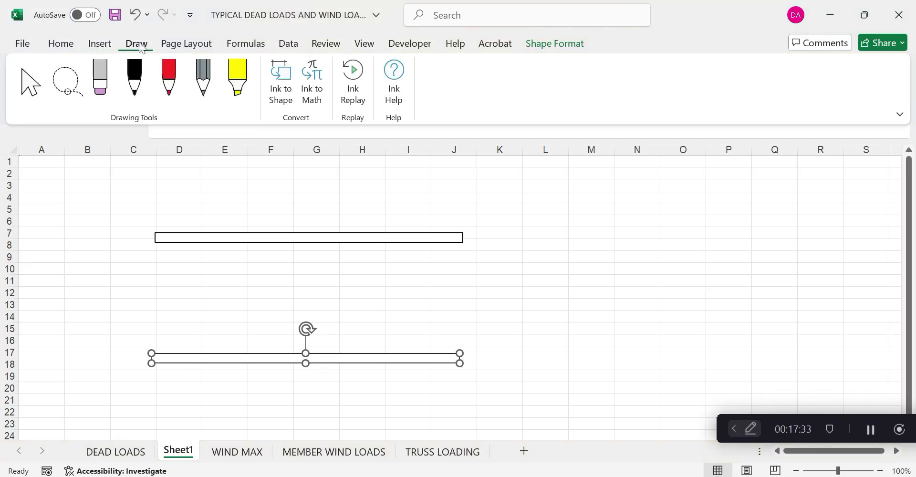
click(71, 45)
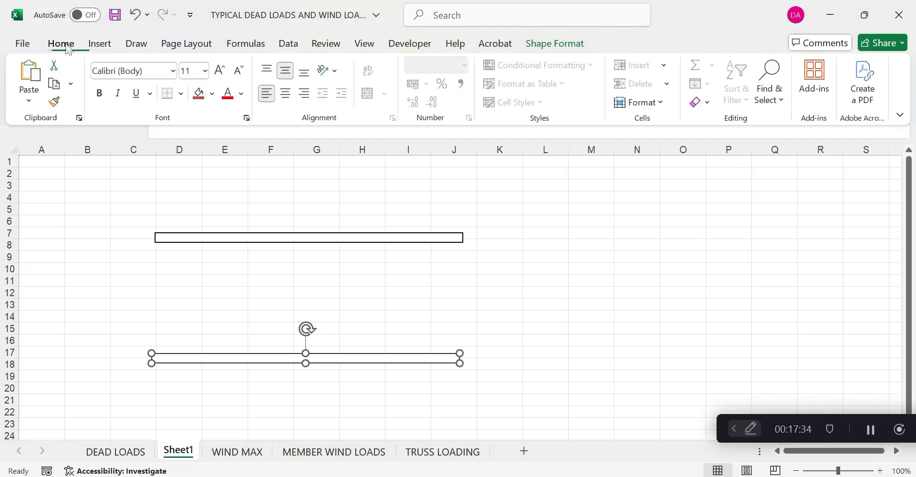
click(210, 95)
key(Escape)
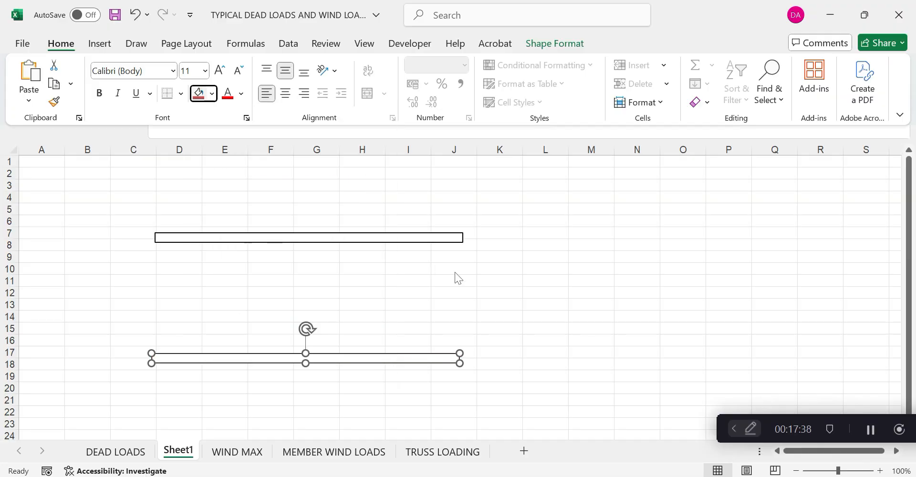
click(110, 43)
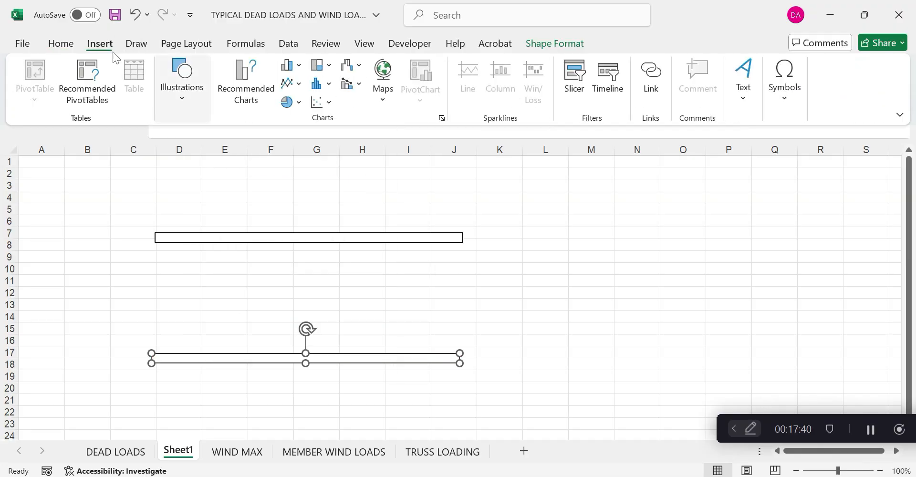
click(296, 86)
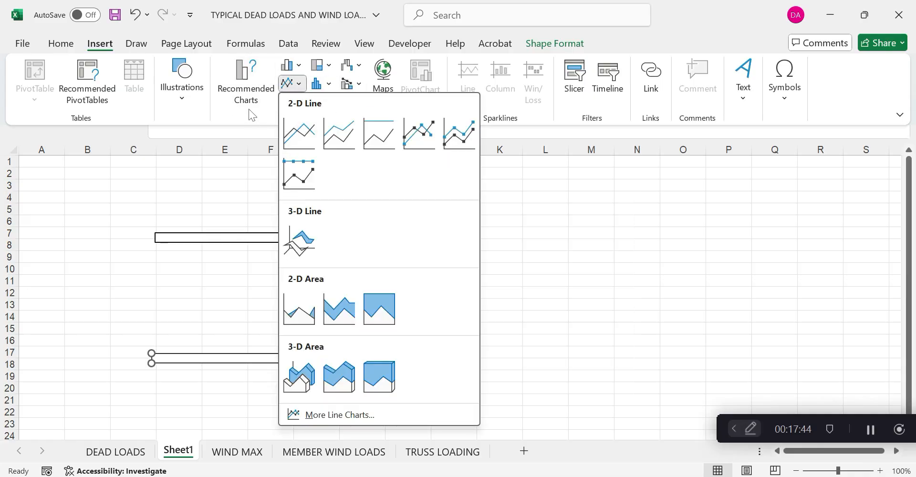
click(198, 222)
click(197, 235)
Copy the top bar and reshape the copy into a left vertical post starting at row 7
click(215, 243)
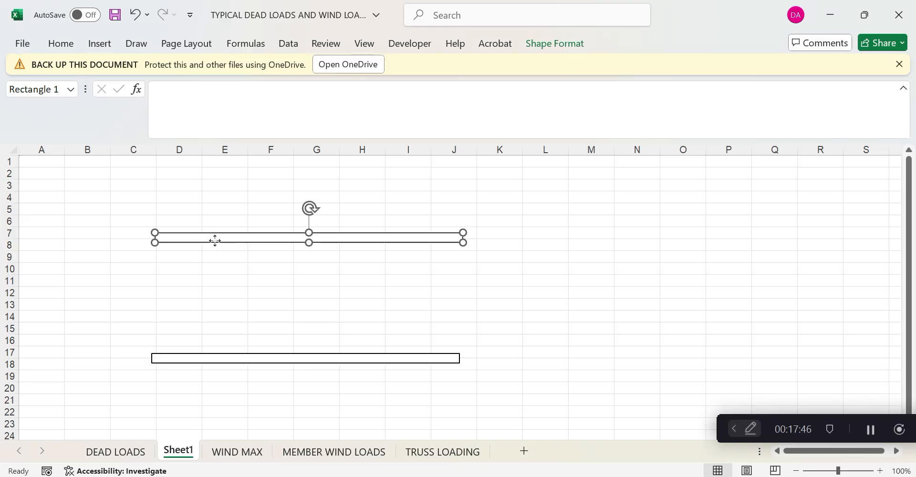
right_click(215, 242)
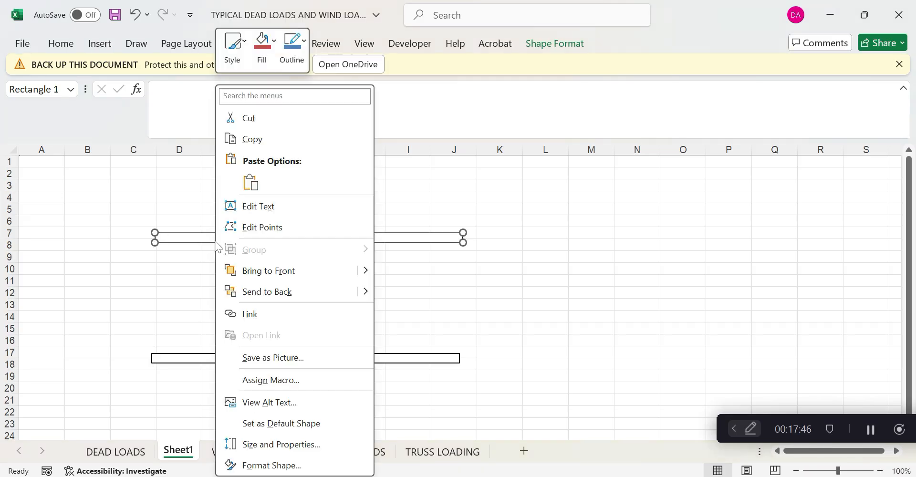
click(258, 140)
right_click(182, 184)
click(217, 153)
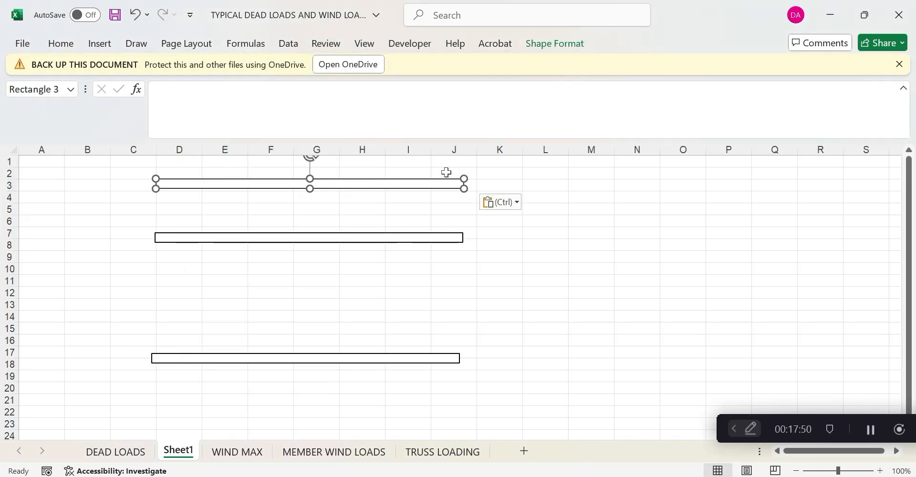
drag(462, 188, 165, 362)
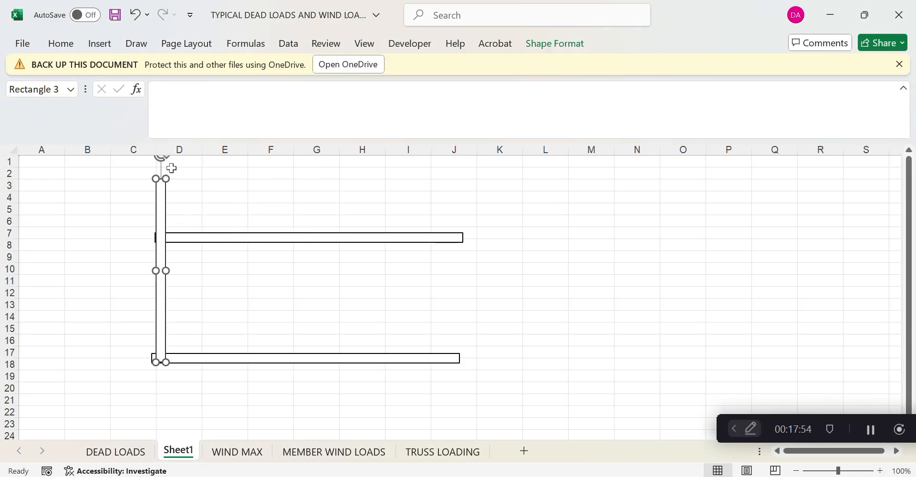
drag(165, 182, 166, 234)
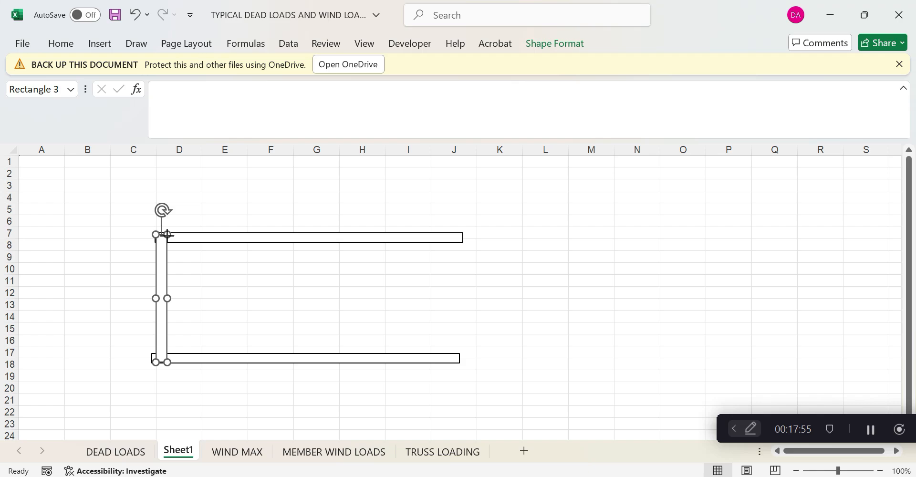
Copy the left post and place it at the right end to close the frame
right_click(166, 260)
click(206, 142)
right_click(411, 185)
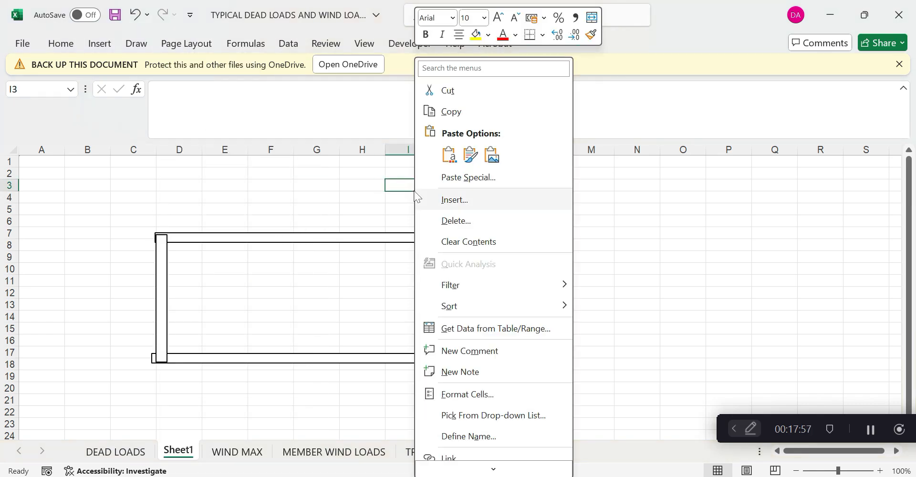
click(448, 156)
drag(399, 232, 465, 288)
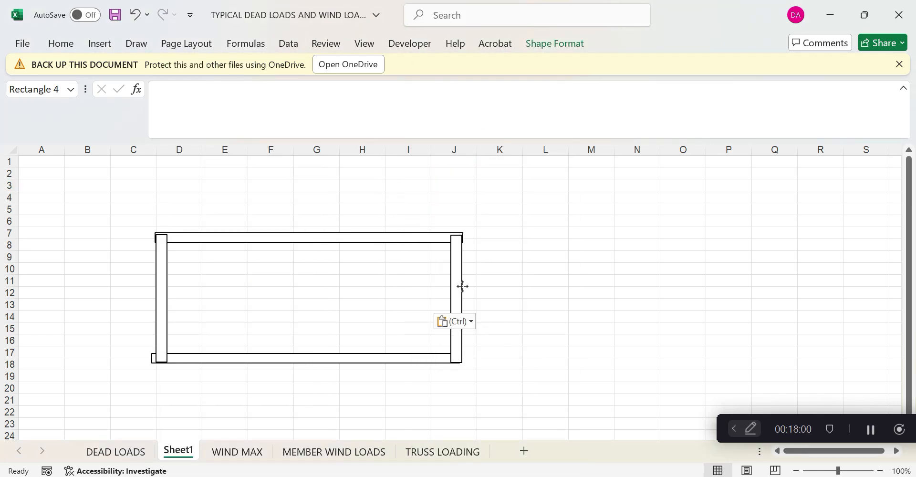
click(535, 268)
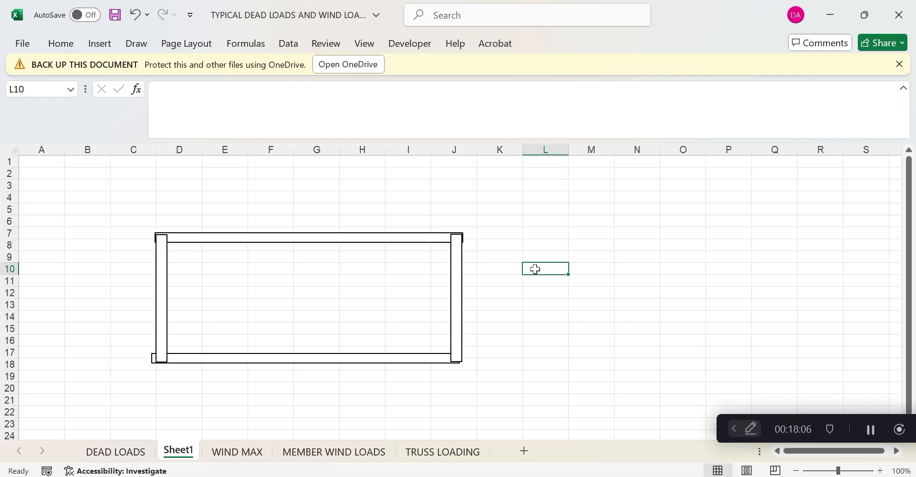
Label the frame with Lx and Ly and enter the formula =4/2 in cell L19
double_click(490, 292)
text(L)
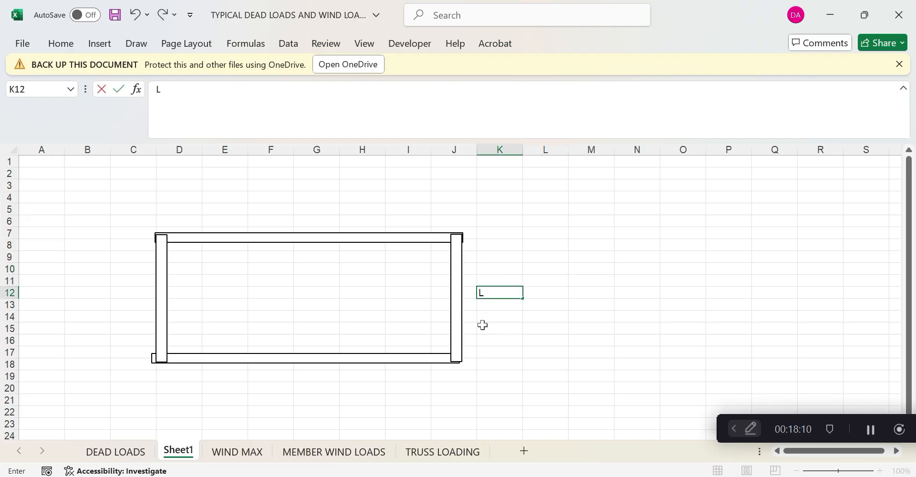
text(x)
click(320, 375)
text(Ly)
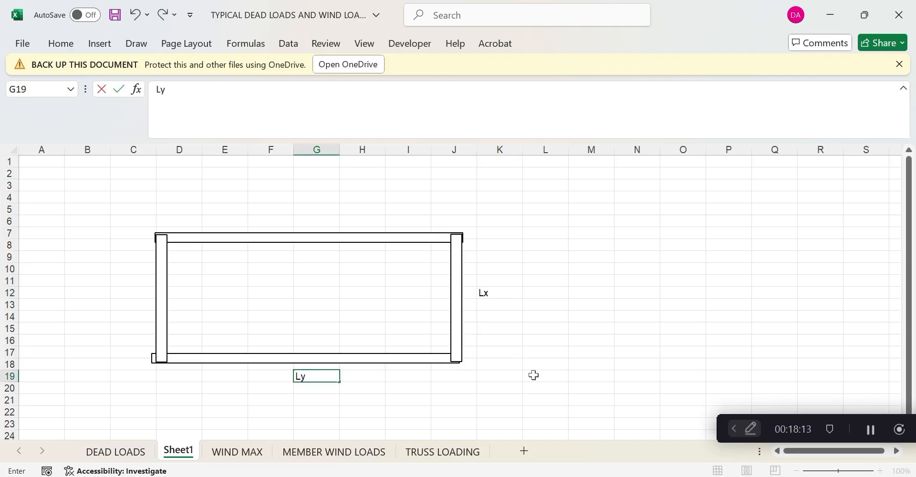
click(540, 375)
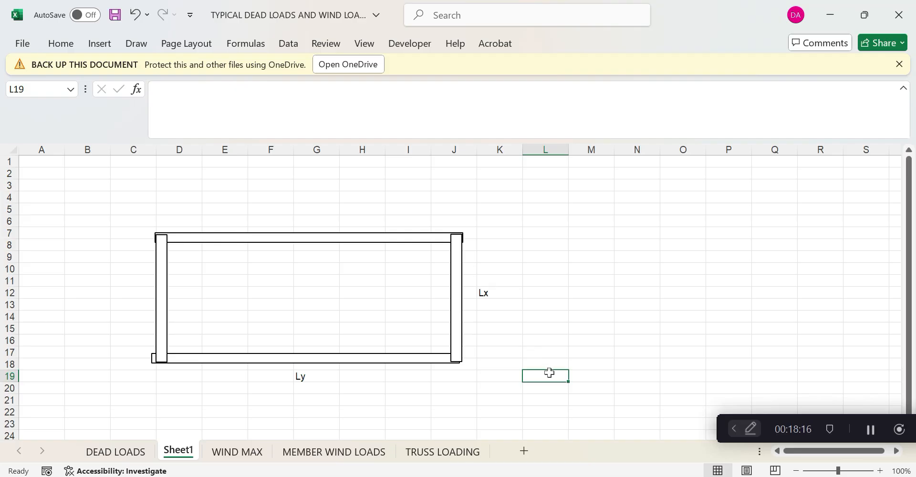
text(=)
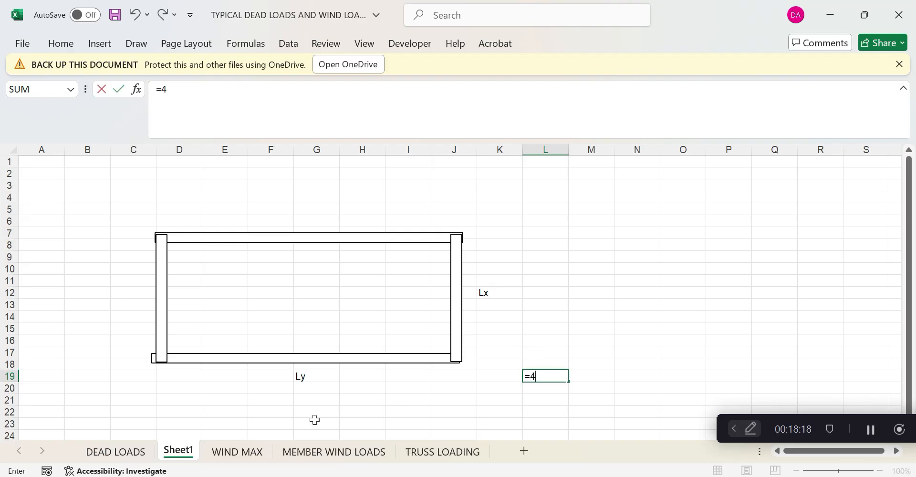
text(4/2)
click(449, 400)
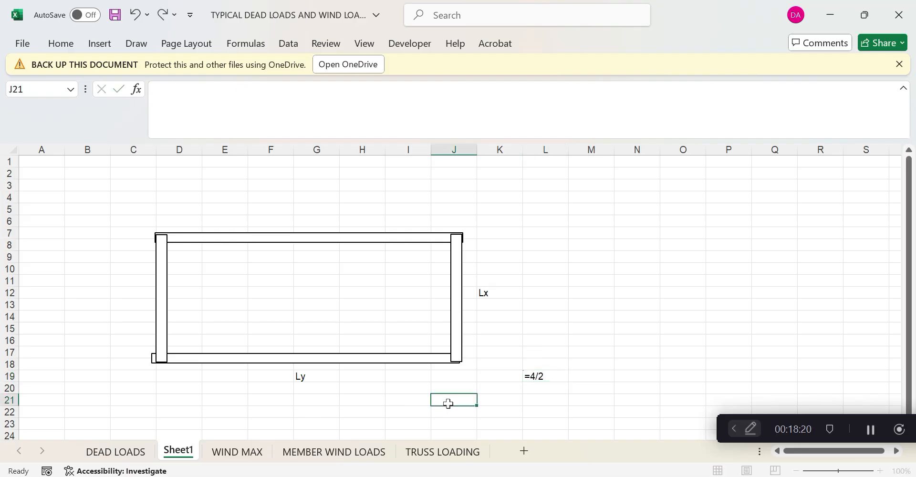
Add a border to cell L19, leaving its fill colour unchanged
click(545, 376)
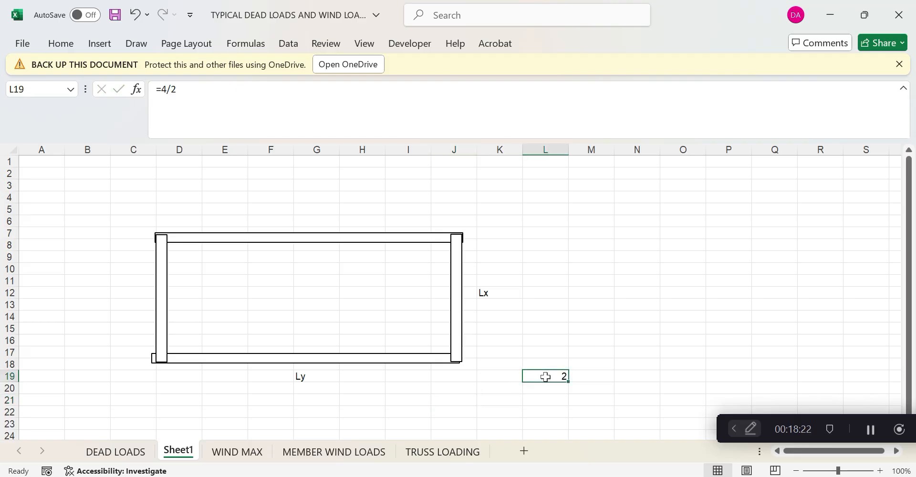
click(99, 44)
click(61, 44)
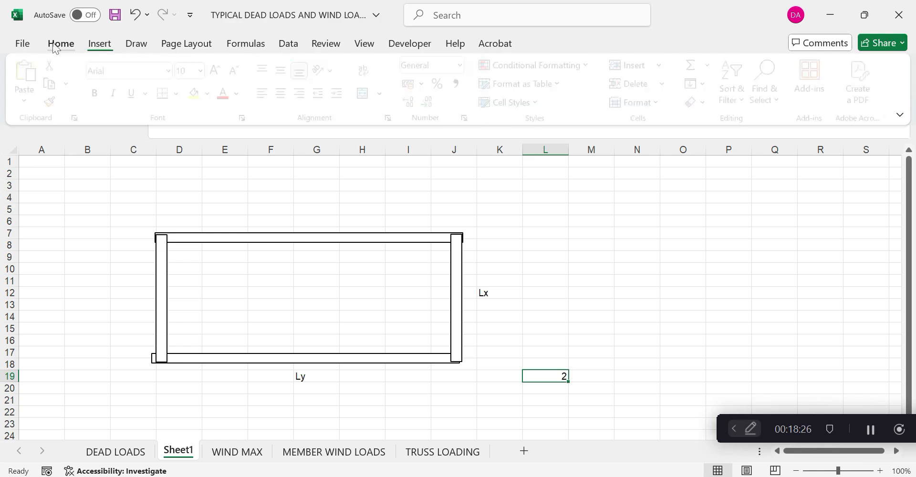
click(181, 93)
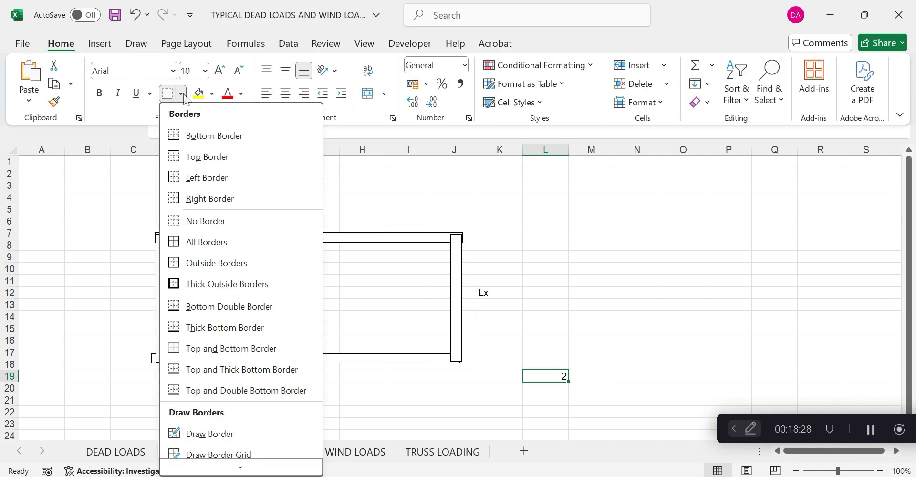
click(256, 242)
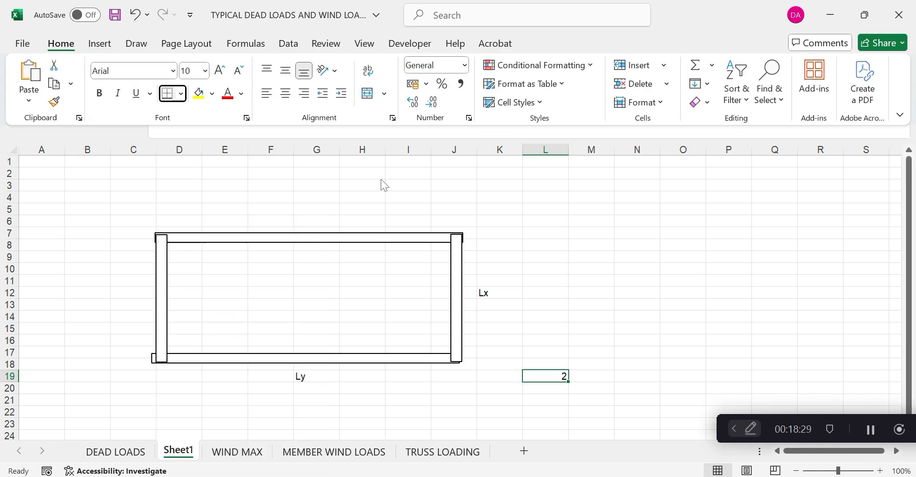
click(212, 94)
key(Escape)
Draw a straight diagonal line from the frame's top-left corner
click(99, 44)
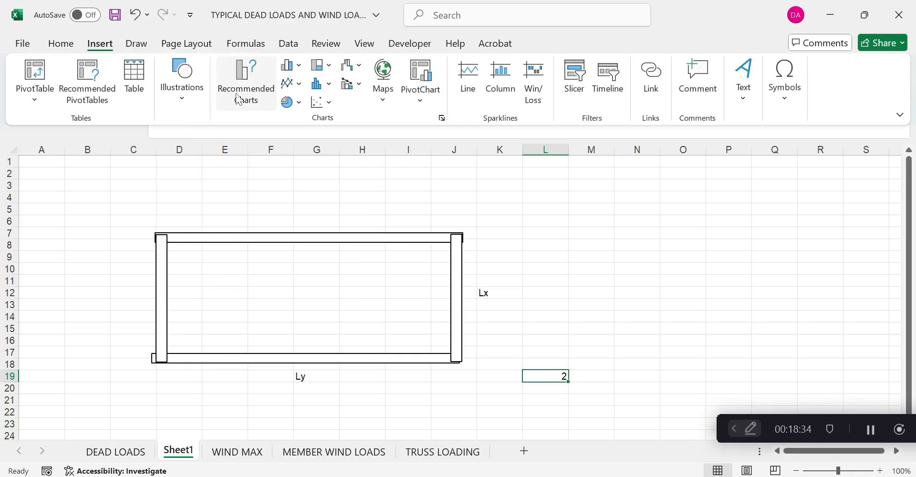
click(182, 93)
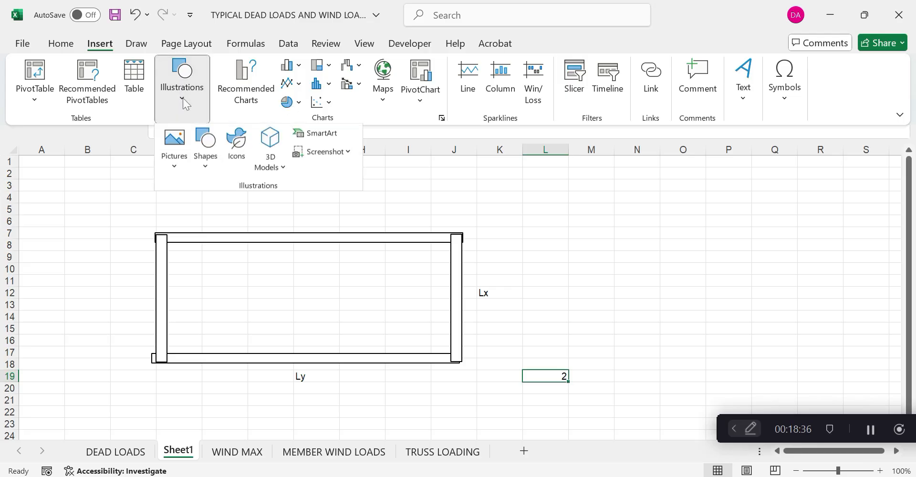
click(204, 164)
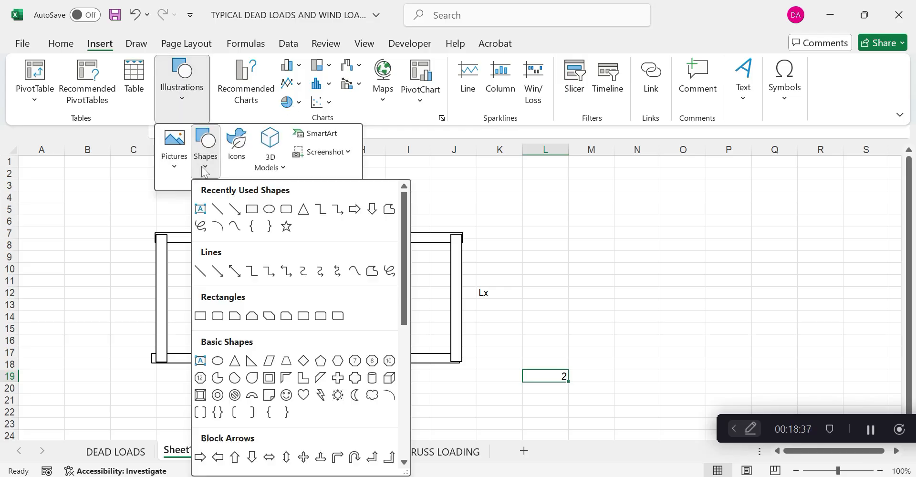
click(217, 209)
drag(167, 243, 219, 294)
click(305, 174)
Copy the diagonal to form a lower-left diagonal, and move another copy to the frame's right side
right_click(210, 289)
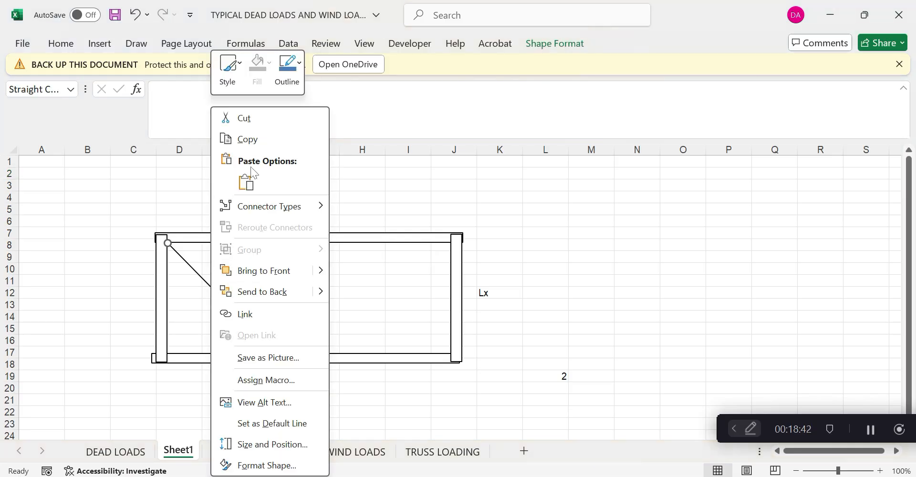
click(247, 139)
right_click(334, 193)
click(370, 154)
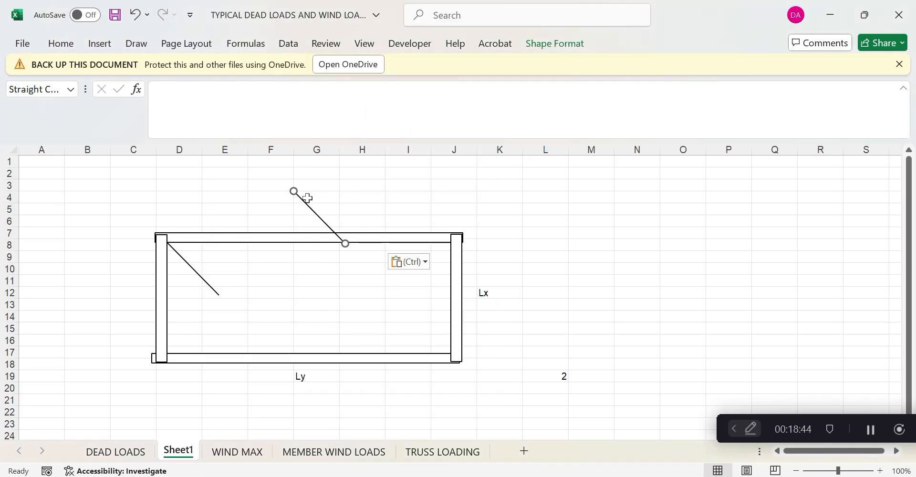
drag(317, 220, 166, 360)
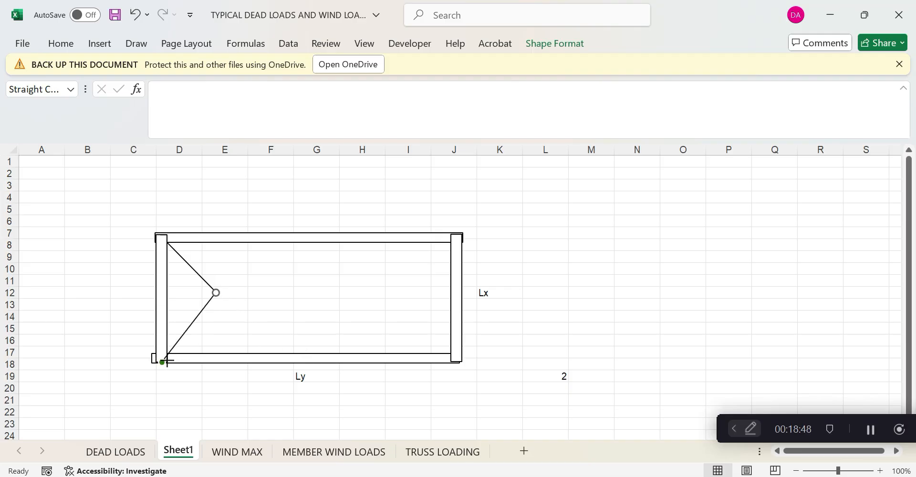
right_click(193, 322)
click(345, 197)
right_click(344, 197)
click(381, 155)
drag(371, 223, 436, 265)
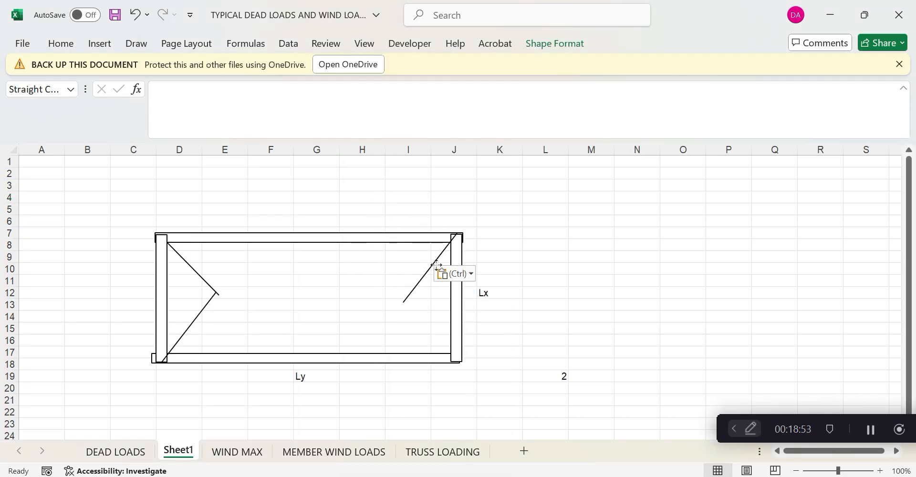
Copy the upper-left diagonal into the frame's lower-right corner
click(215, 291)
click(211, 300)
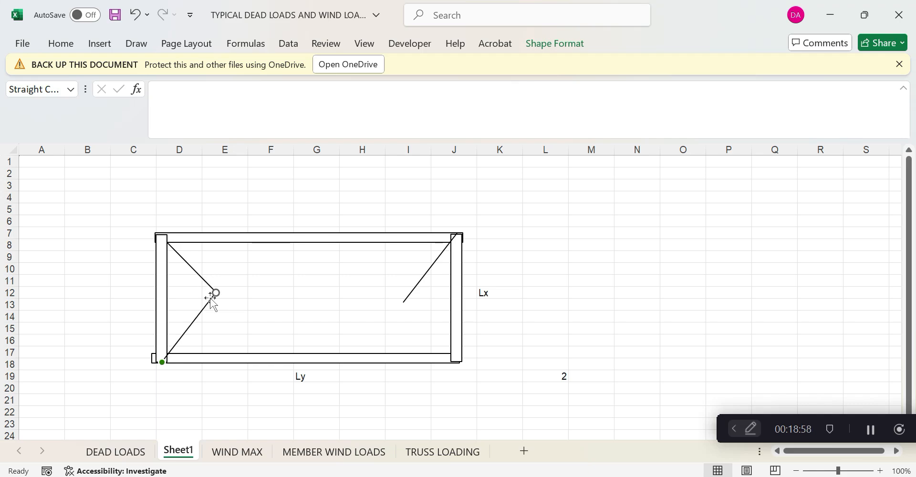
click(212, 289)
right_click(212, 290)
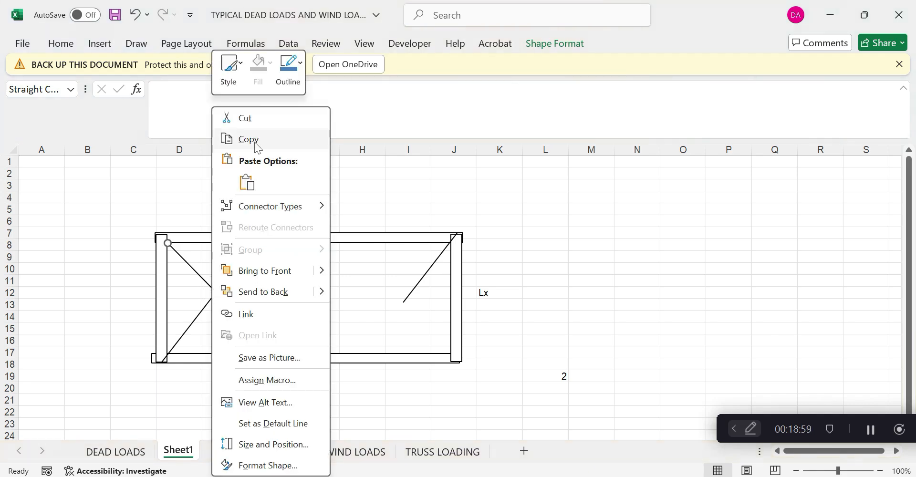
click(258, 135)
click(466, 218)
right_click(466, 219)
click(495, 157)
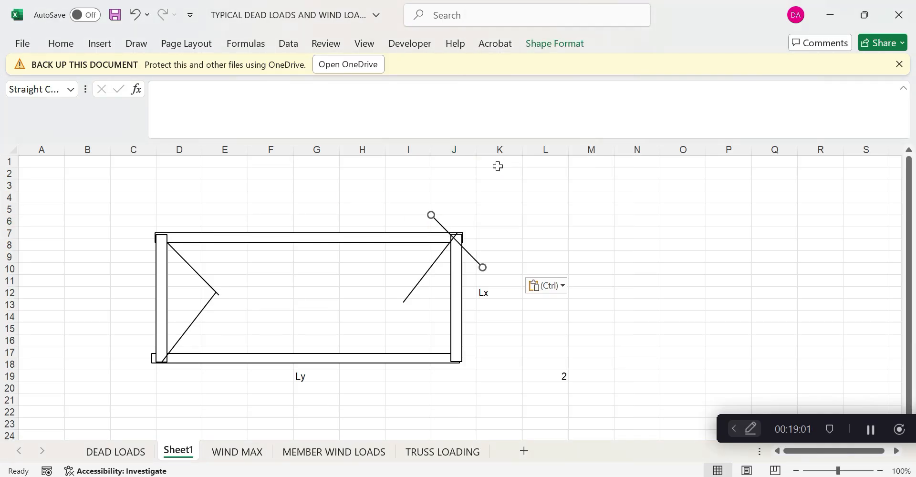
drag(459, 242, 430, 329)
Paste one more diagonal copy and reshape it, then stretch and delete the horizontal connecting line
right_click(431, 329)
click(446, 135)
right_click(311, 208)
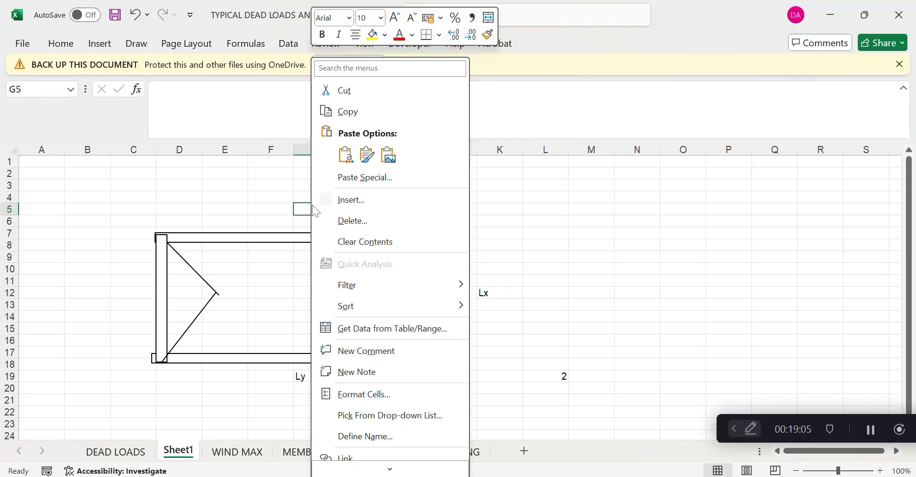
click(344, 157)
drag(292, 203, 262, 291)
drag(335, 293, 389, 297)
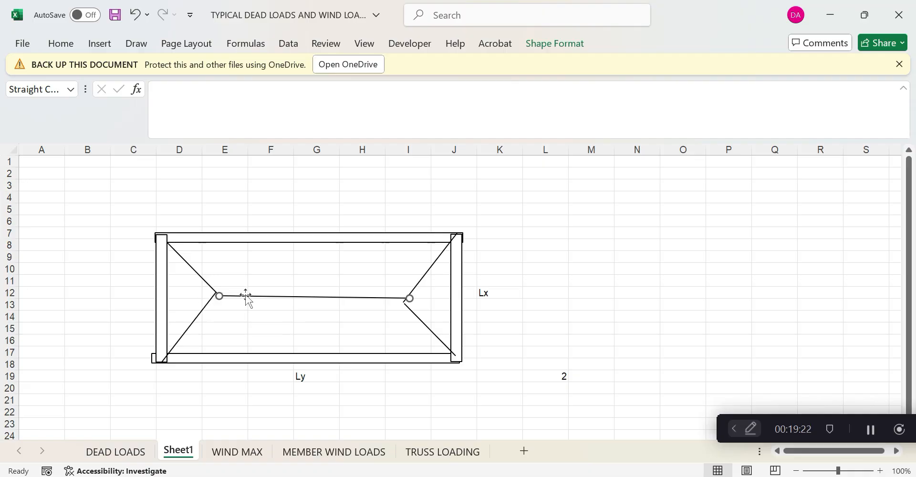
key(Delete)
Delete the two right-hand diagonals and the two left-hand diagonals from the frame
click(423, 323)
key(Delete)
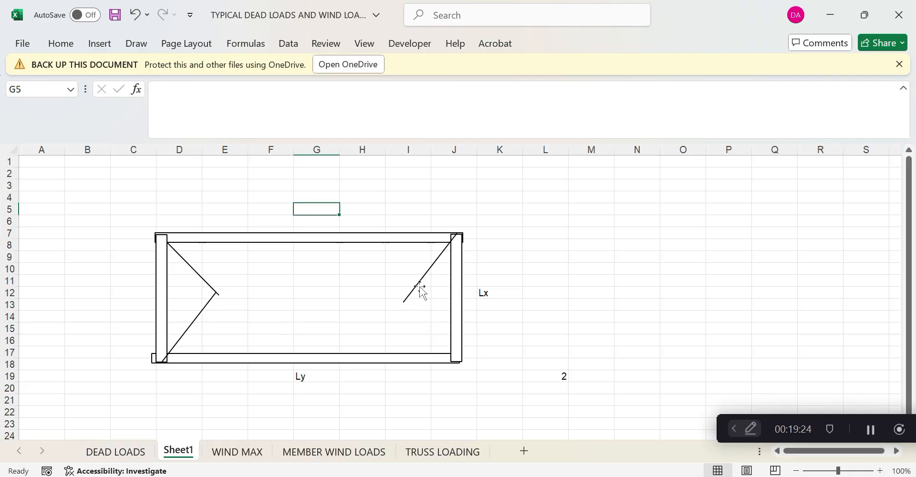
click(414, 288)
key(Delete)
click(212, 306)
key(Delete)
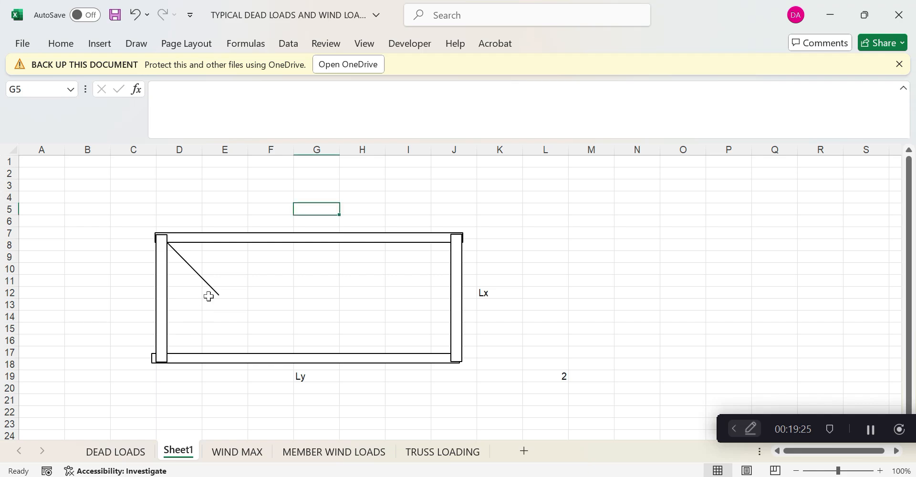
click(210, 288)
key(Delete)
Draw an arrow shape down column D
click(79, 43)
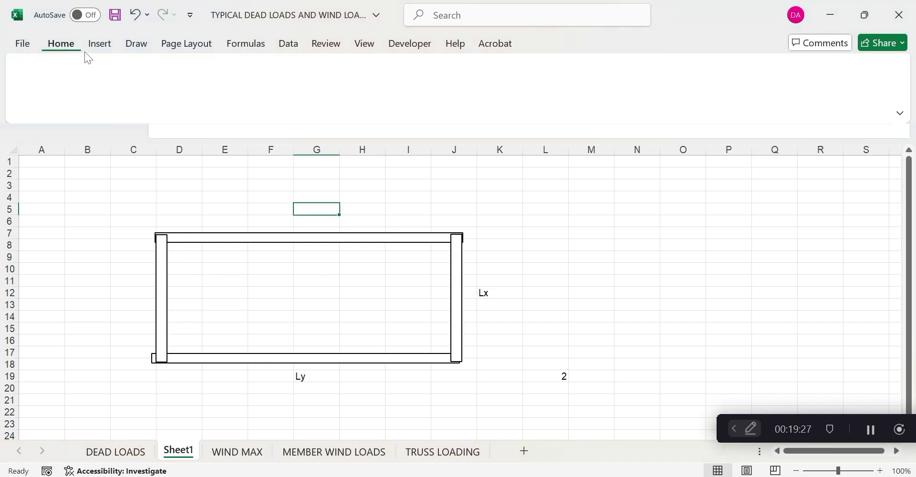
click(100, 43)
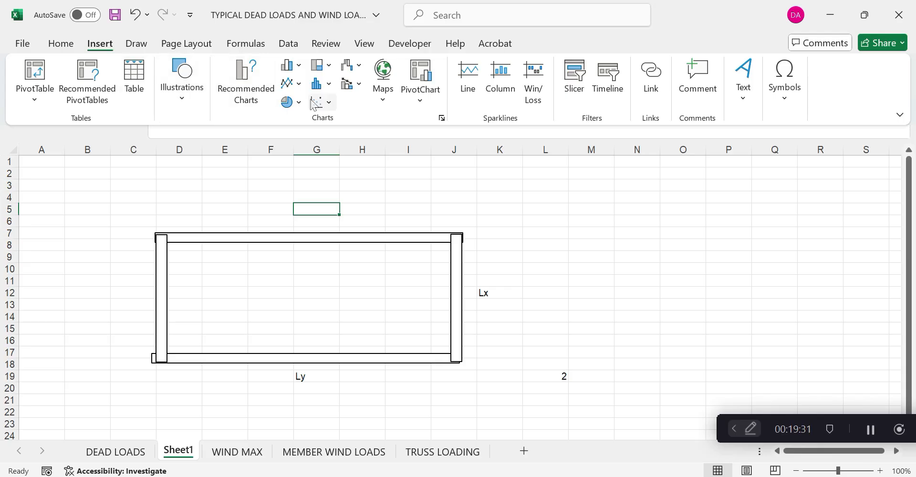
click(177, 99)
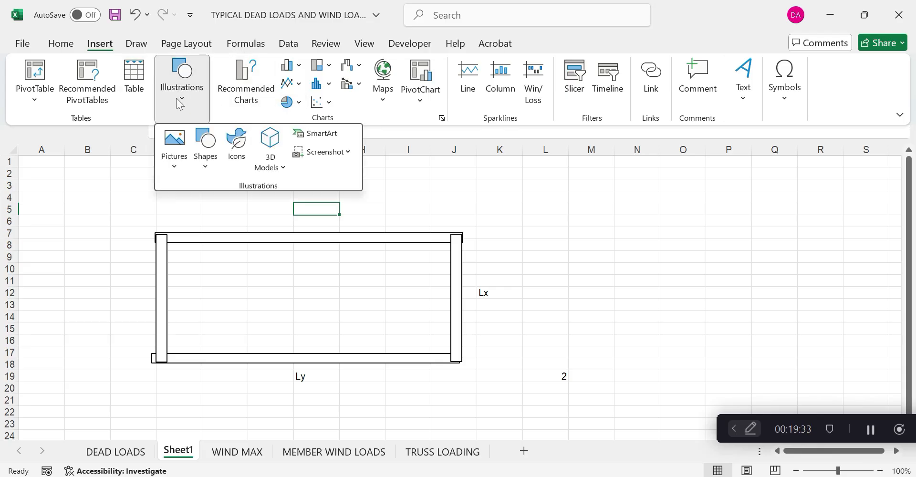
click(205, 168)
click(234, 209)
drag(198, 206, 200, 302)
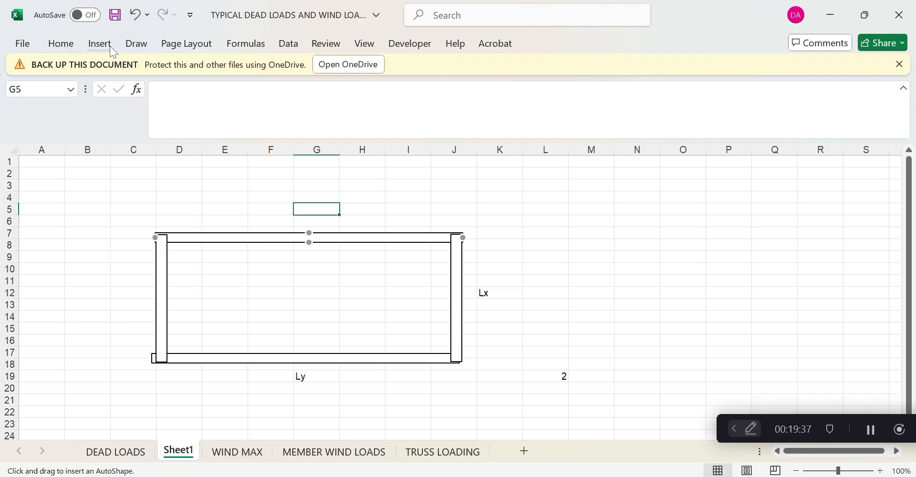
Browse the map and scatter chart options, then return to the Shapes gallery
click(136, 44)
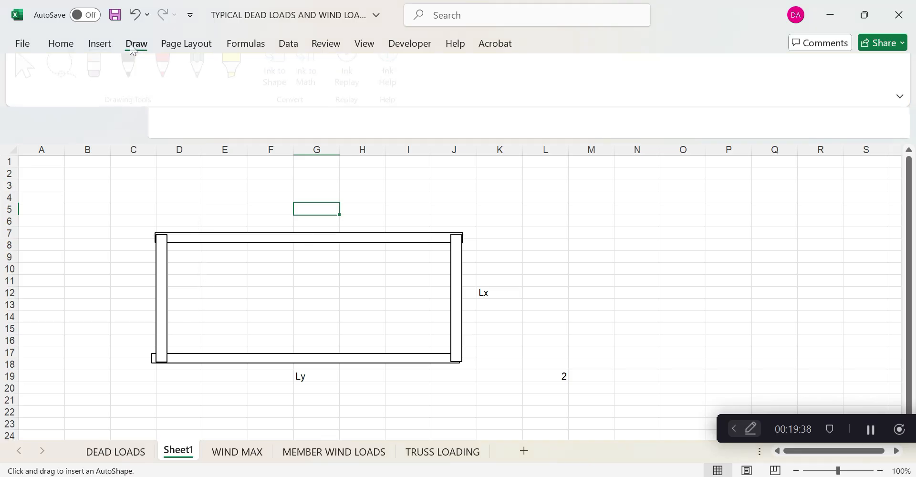
click(86, 44)
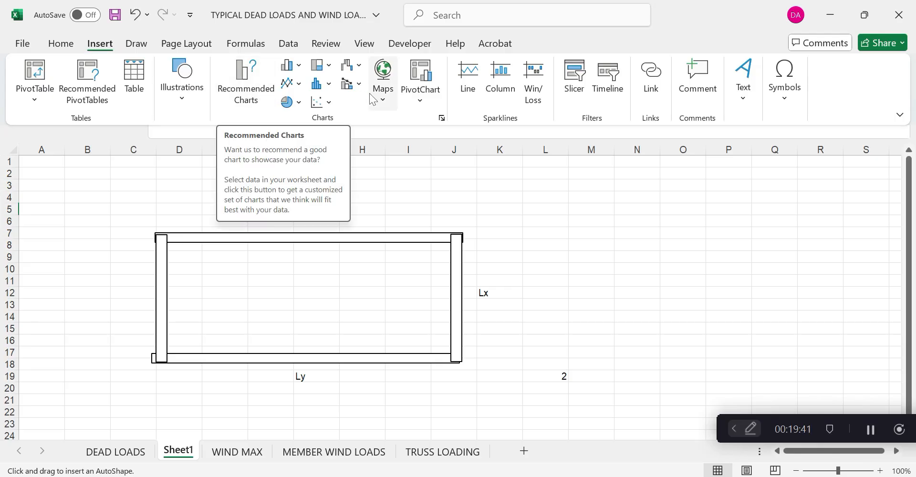
click(382, 102)
click(172, 188)
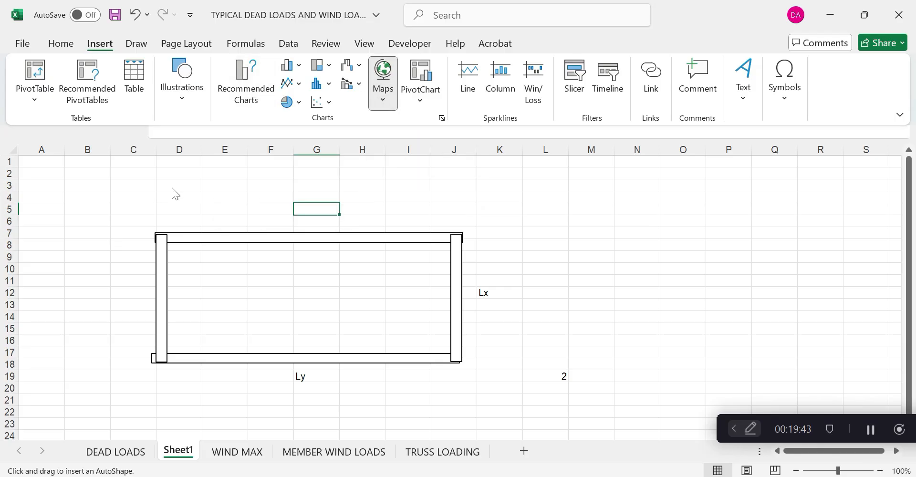
click(171, 187)
click(108, 47)
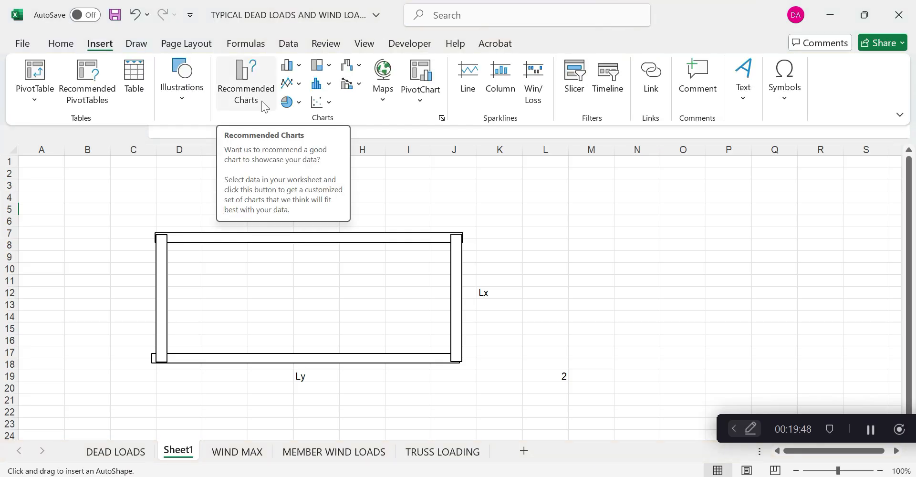
click(381, 101)
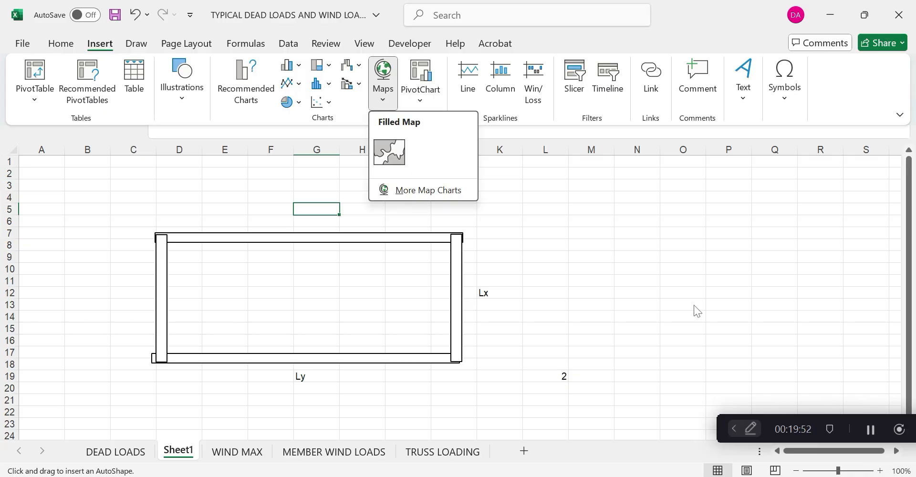
click(580, 233)
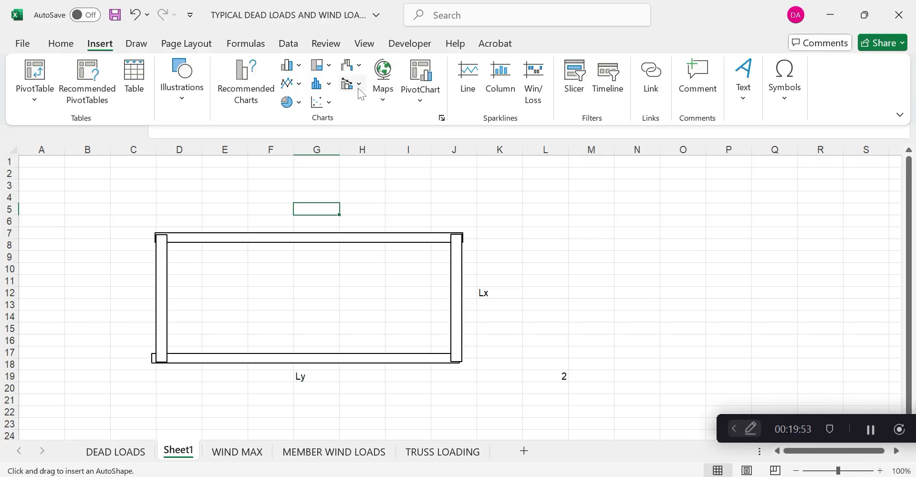
click(320, 102)
click(485, 180)
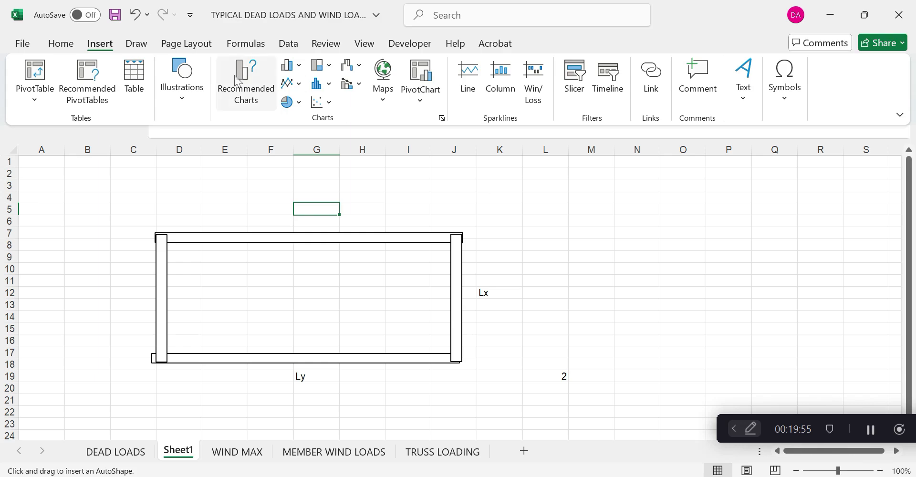
click(175, 98)
click(205, 150)
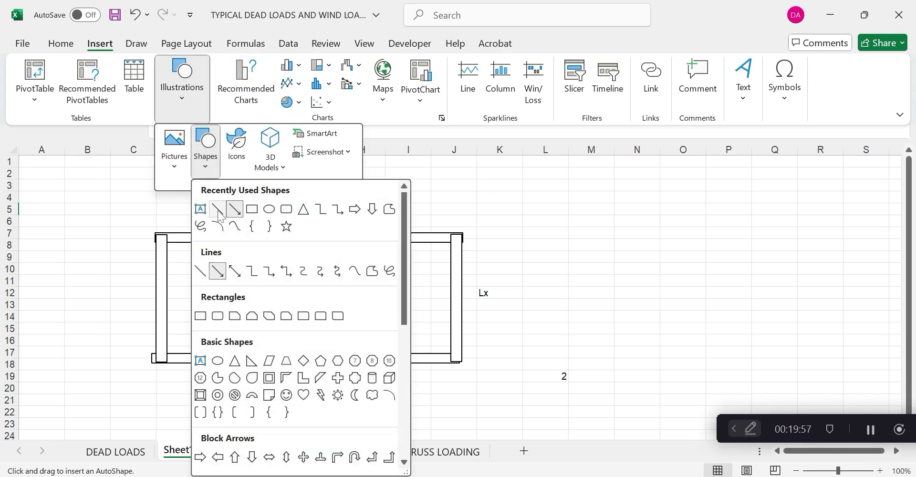
Draw a tall thin rectangle across the frame, paste copies at cell E5 and nudge the second one
click(203, 316)
drag(184, 204, 190, 377)
right_click(189, 325)
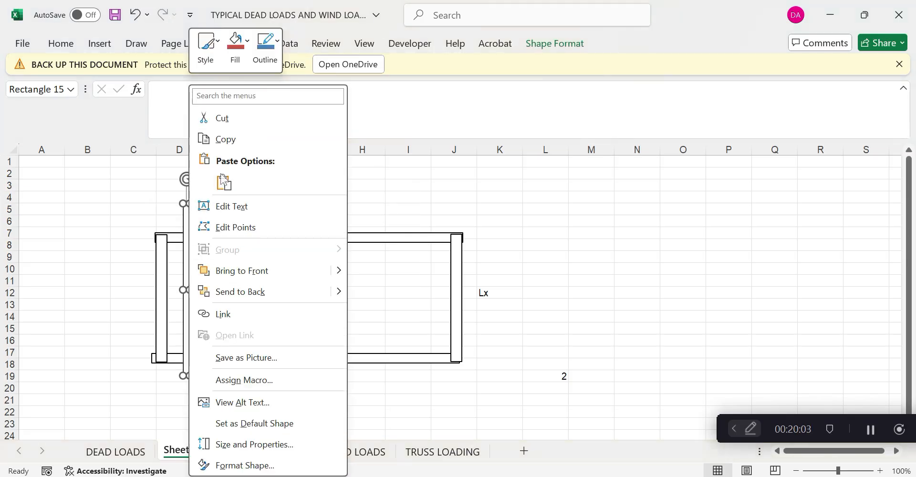
key(Escape)
click(240, 209)
key(ctrl+v)
key(ctrl+v)
key(ctrl+v)
key(ctrl+v)
key(ctrl+v)
key(ctrl+v)
key(ctrl+v)
key(ctrl+v)
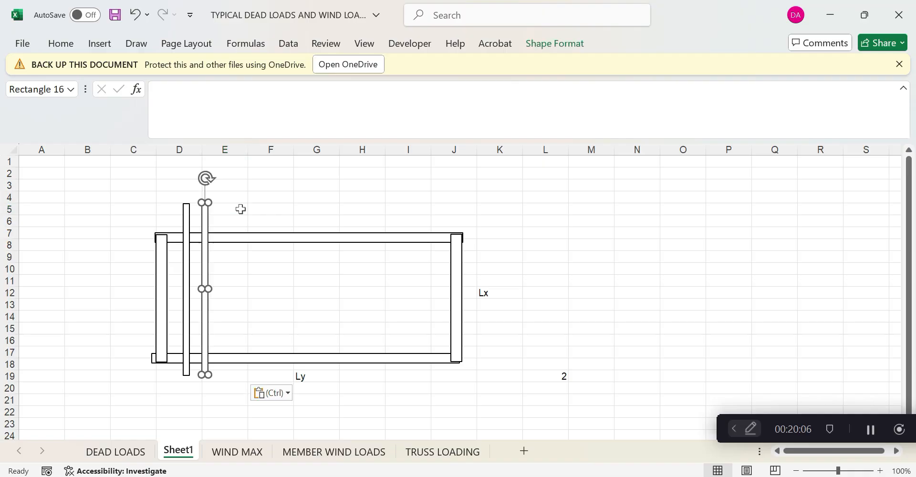
mouse_move(203, 265)
mouse_down()
mouse_move(222, 276)
mouse_move(216, 263)
mouse_up()
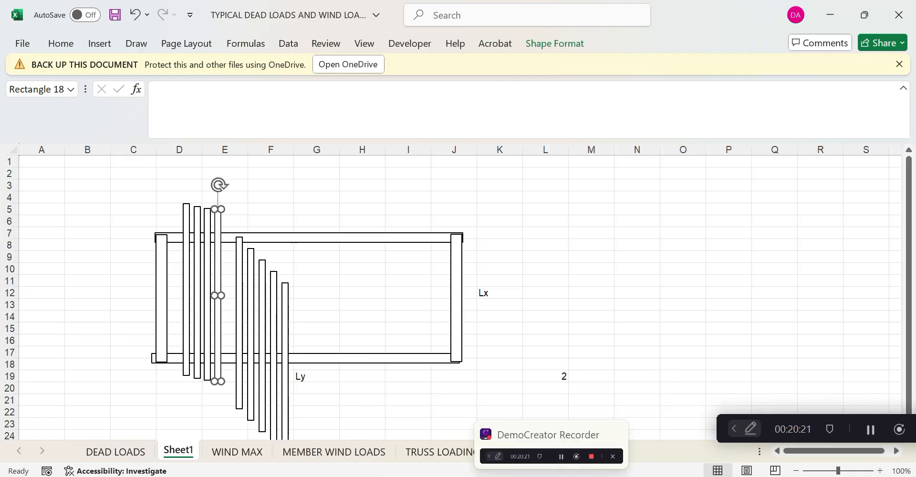
Add the -3 floor load to the _CLASS_ROOMS member group, accepting deletion of old result files
click(456, 476)
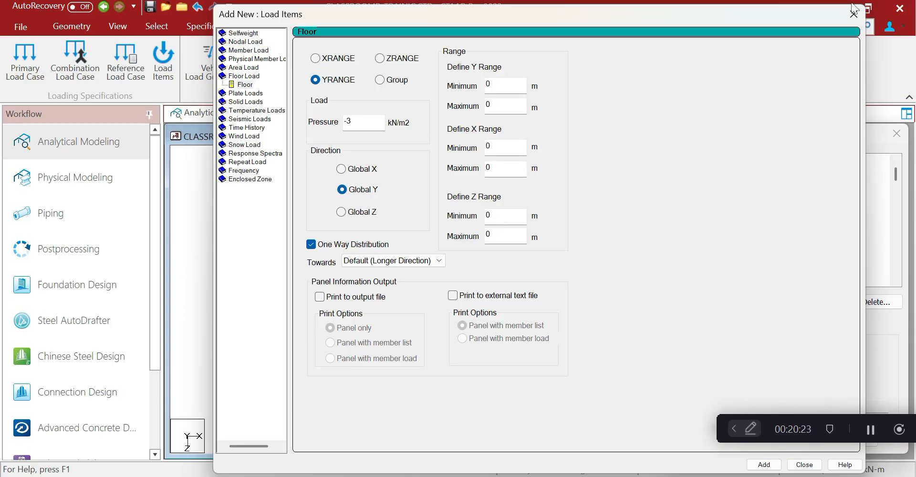
mouse_move(753, 18)
mouse_down()
mouse_move(609, 136)
mouse_move(619, 143)
mouse_up()
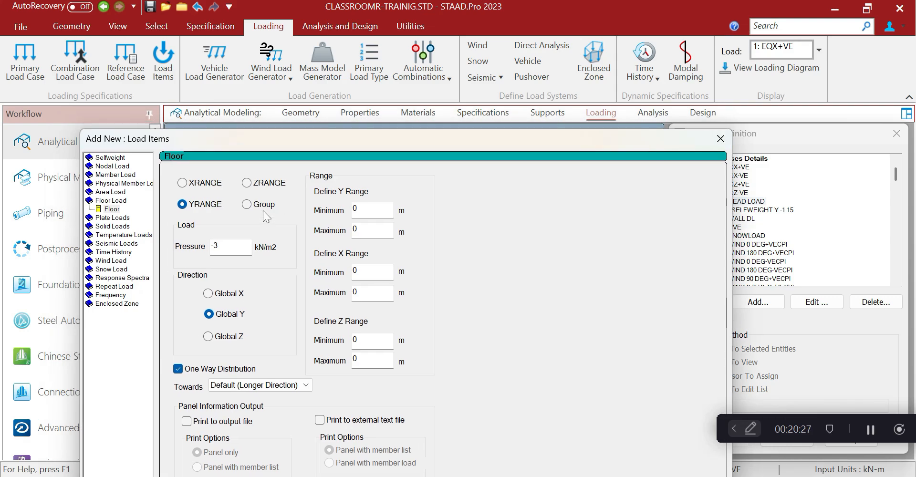
click(247, 204)
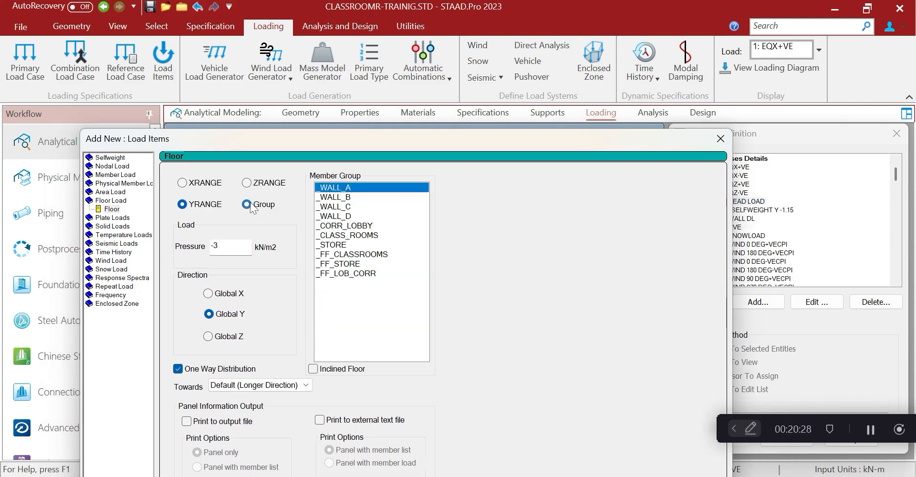
click(354, 226)
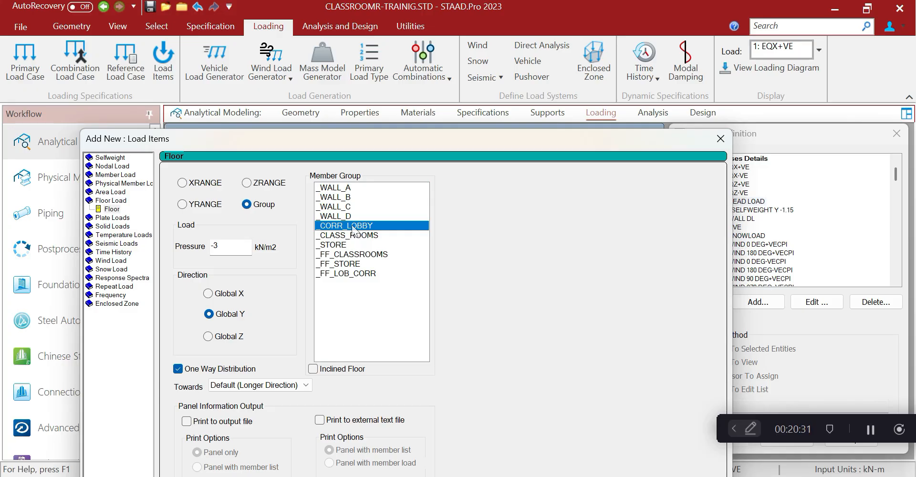
click(353, 237)
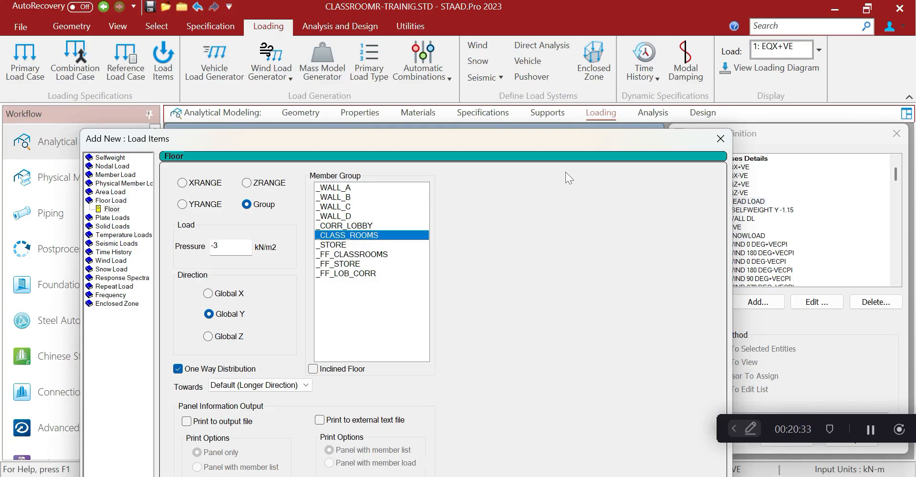
drag(564, 142, 555, 19)
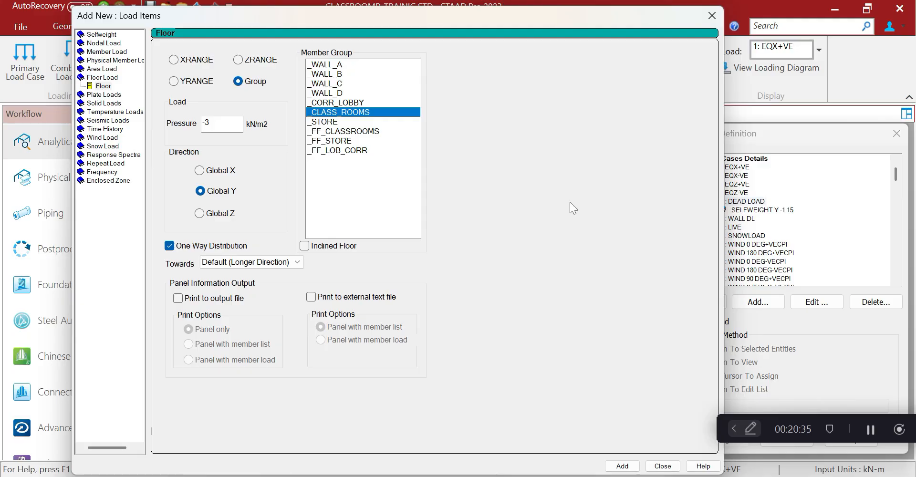
click(622, 465)
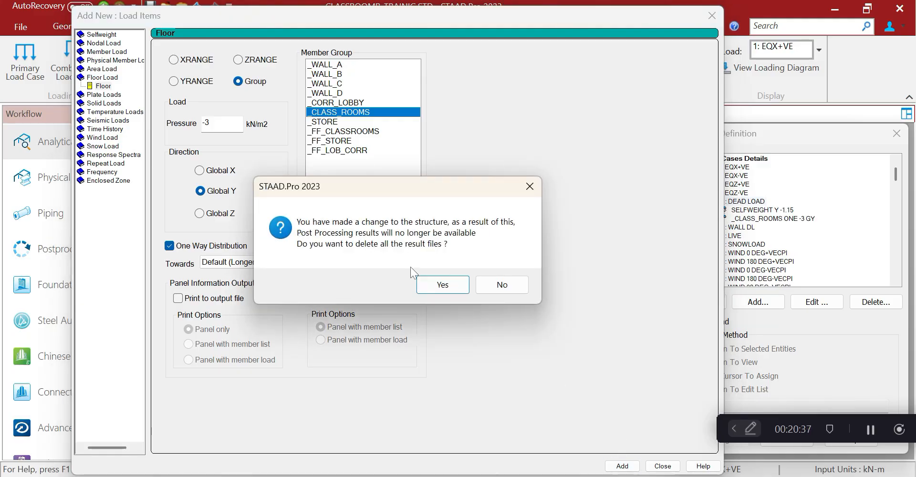
click(447, 287)
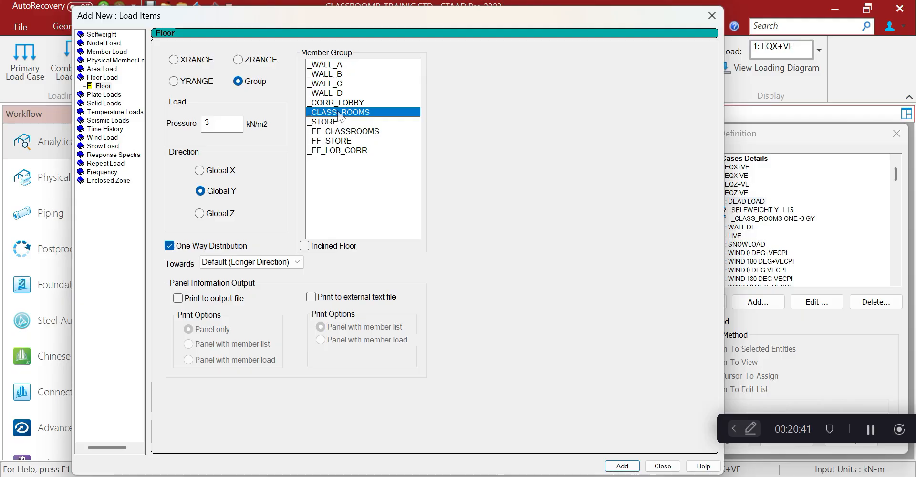
Add the -3 kN/m2 floor load to _FF_CLASSROOMS, _FF_STORE and _FF_LOB_CORR
click(340, 103)
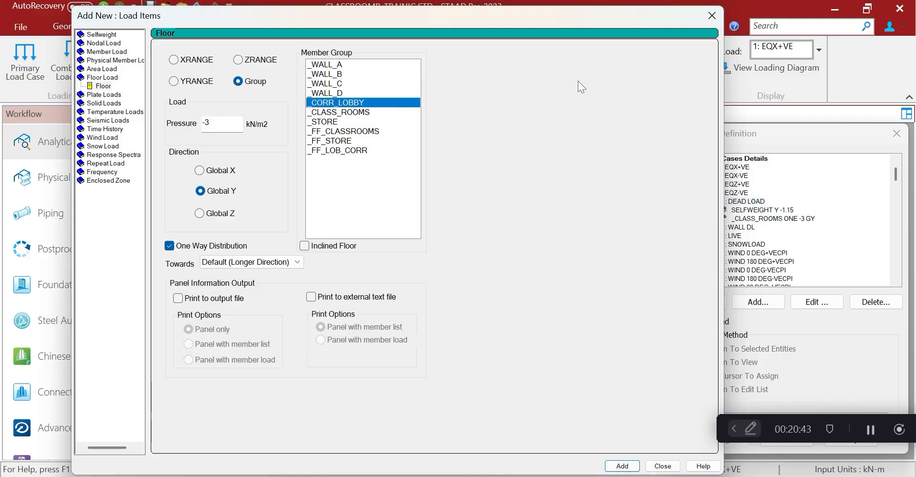
click(353, 133)
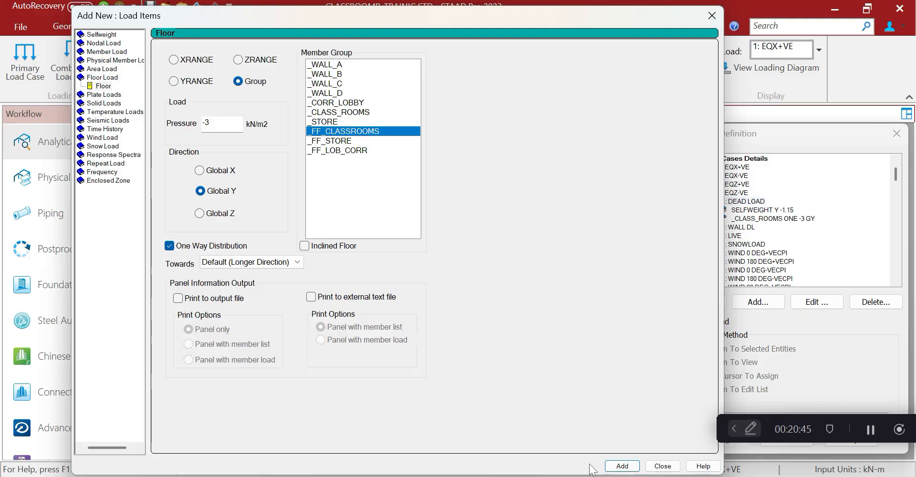
click(622, 466)
click(339, 143)
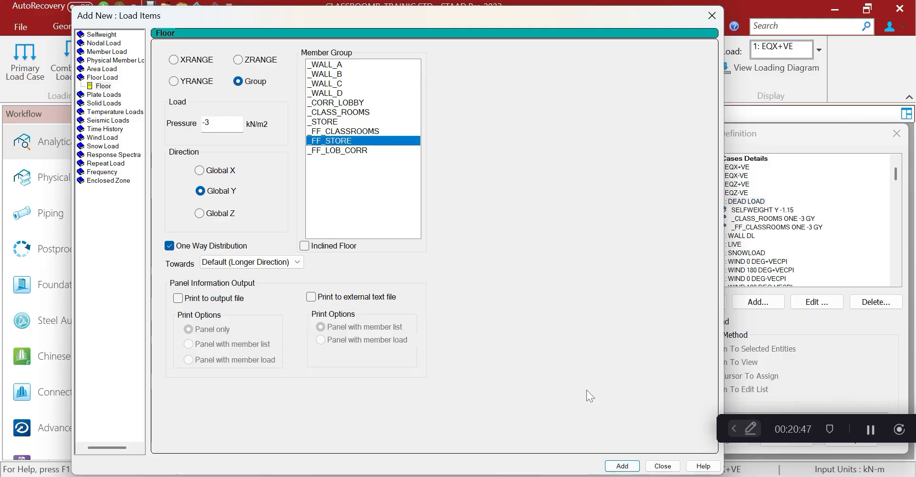
click(622, 466)
click(350, 150)
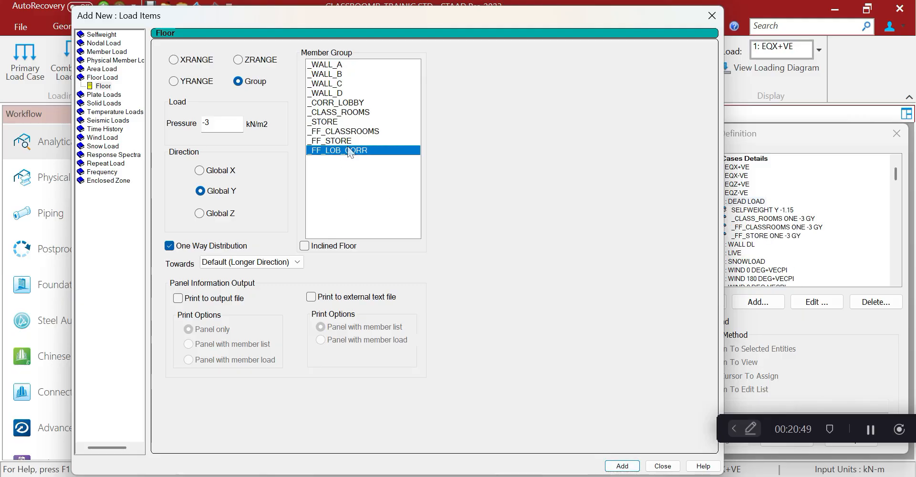
click(622, 466)
click(662, 466)
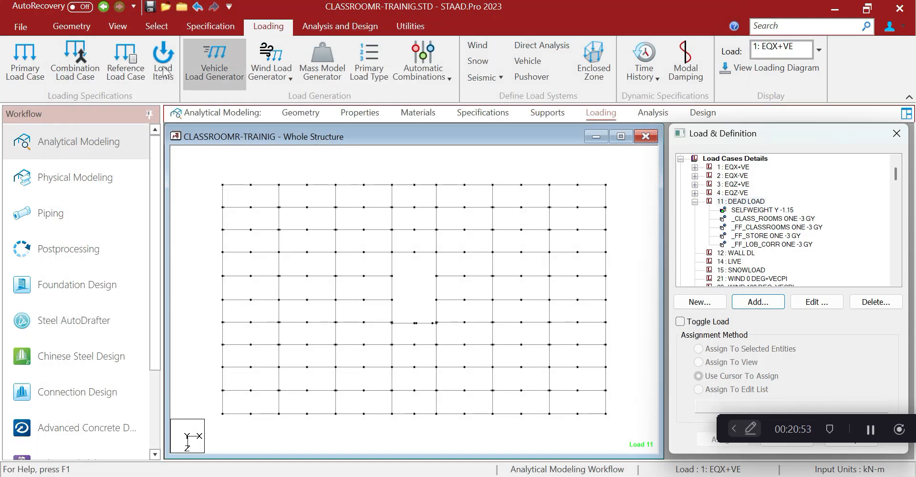
Delete the _CORR_LOBBY, _CLASS_ROOMS and _STORE groups from the group list
click(404, 27)
click(196, 58)
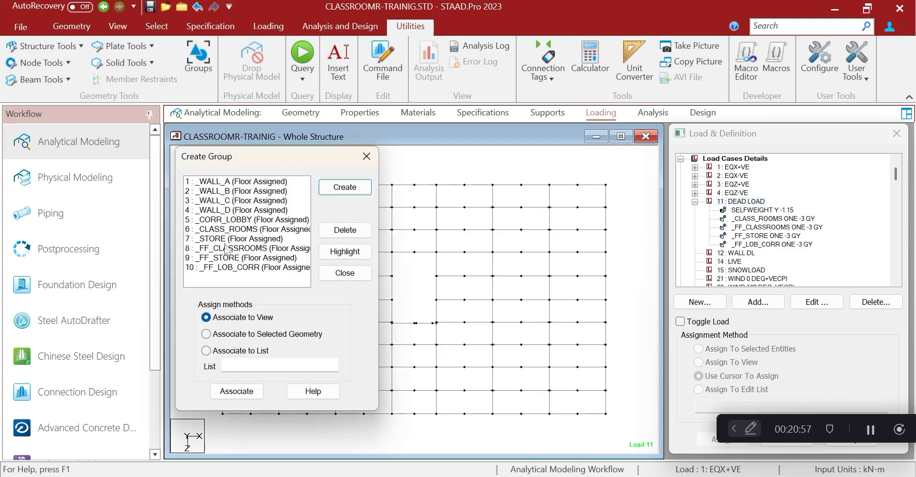
click(228, 219)
click(345, 230)
click(248, 220)
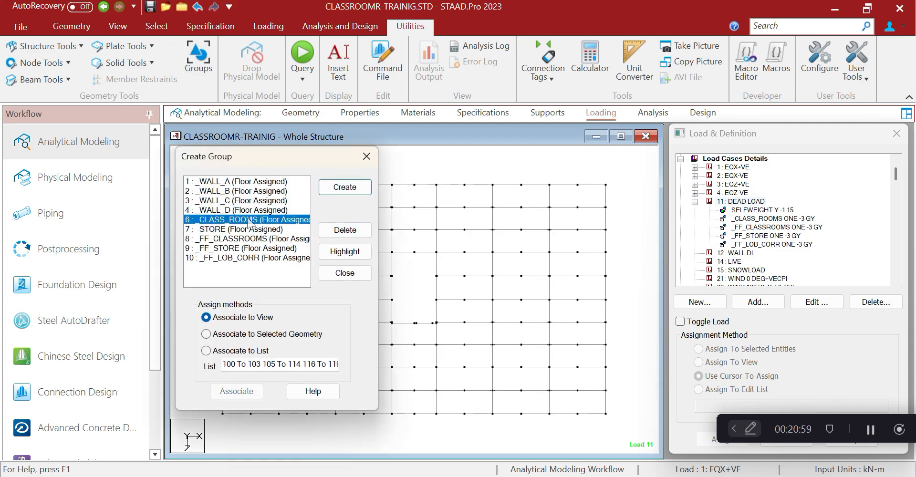
click(344, 230)
click(260, 229)
click(344, 229)
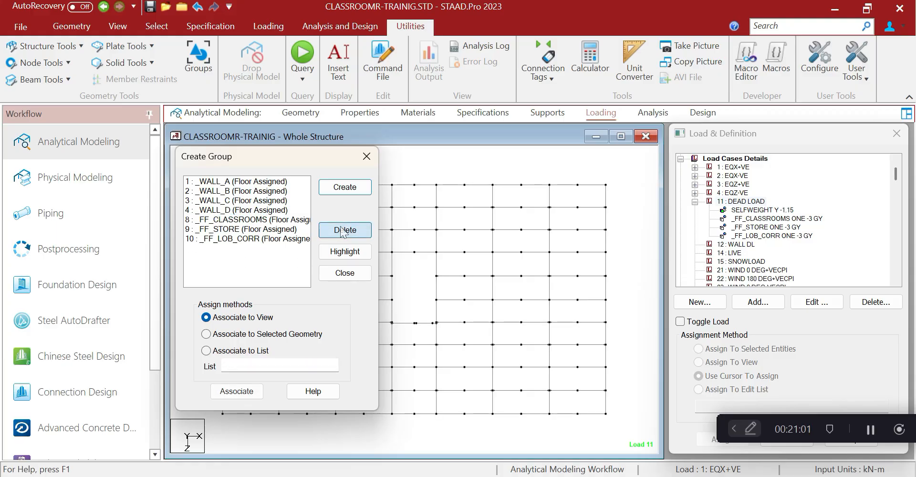
click(366, 156)
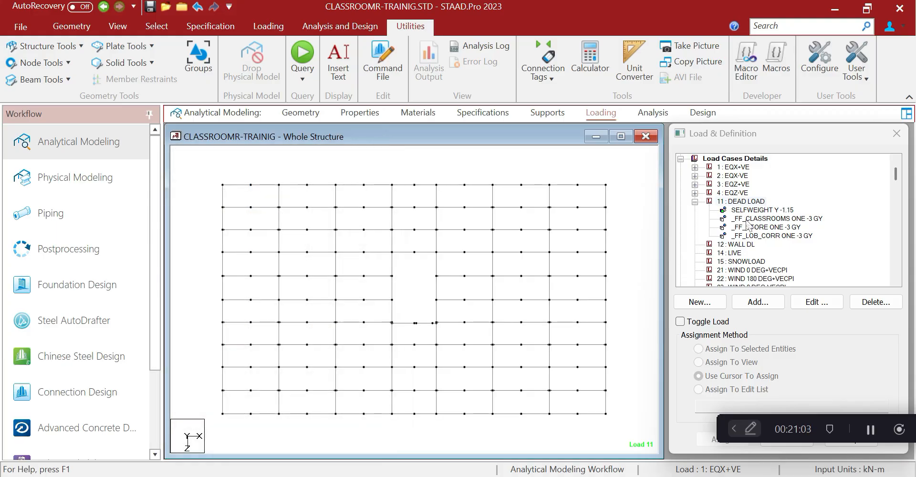
Display the _FF_CLASSROOMS floor load in isometric view and open the Labels settings
click(754, 219)
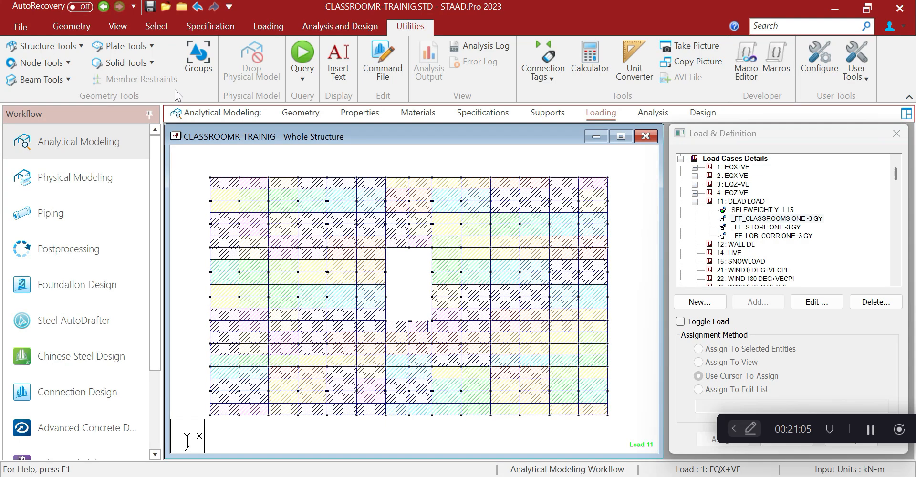
click(118, 26)
click(255, 63)
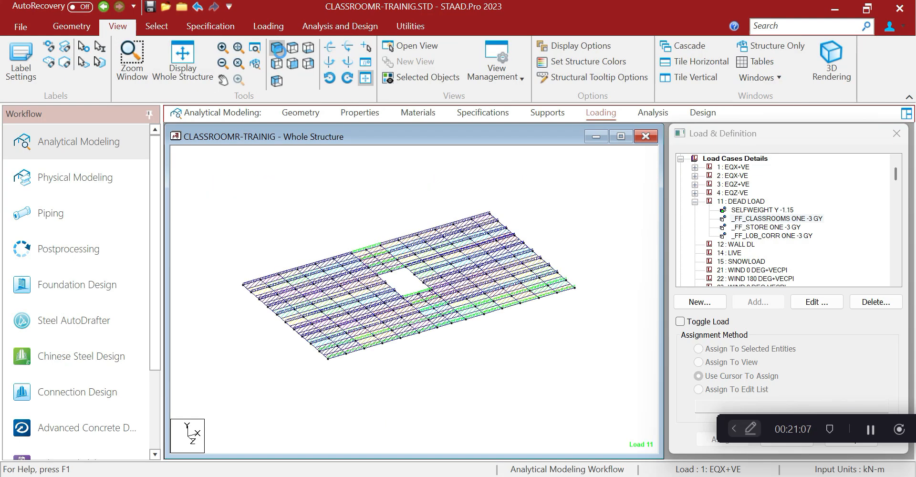
scroll(286, 193, up, 6)
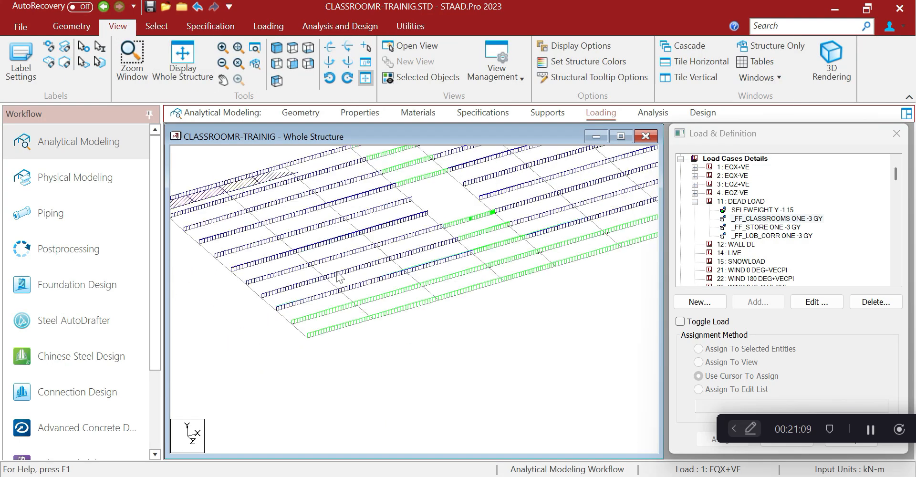
scroll(280, 230, down, 5)
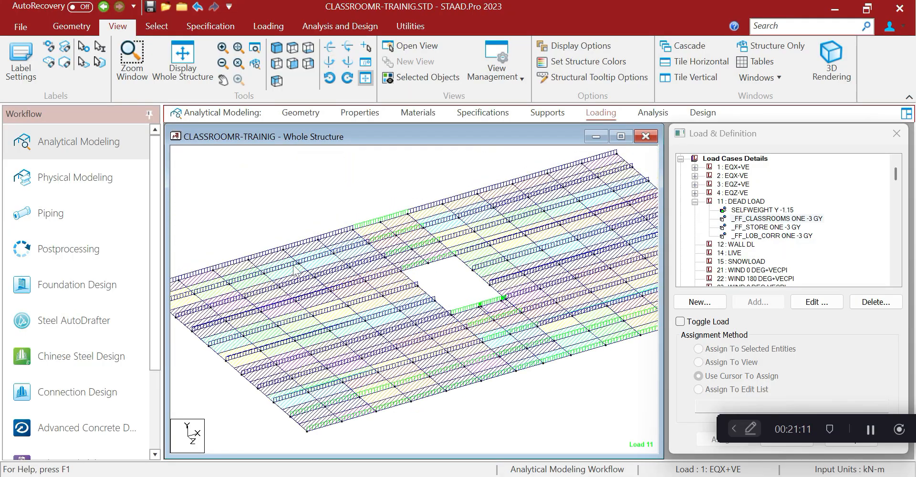
right_click(265, 196)
click(289, 350)
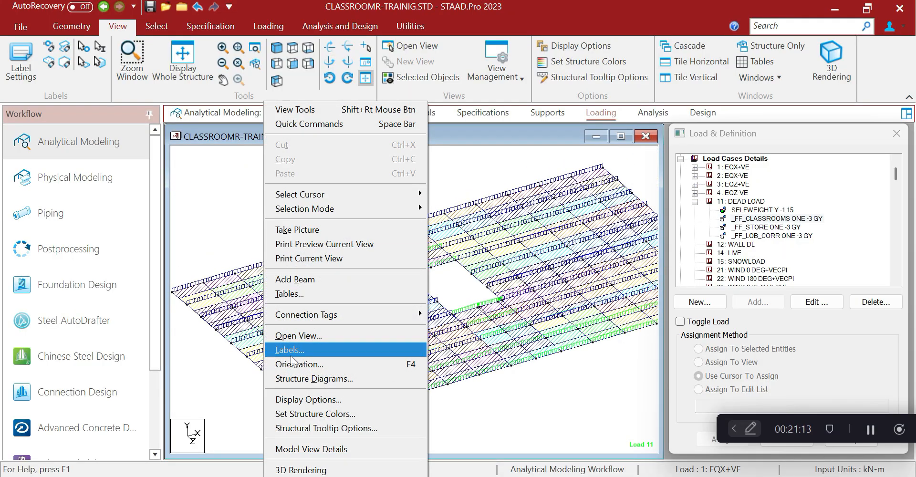
Show load value labels on the first-floor floor loads and inspect them
click(411, 168)
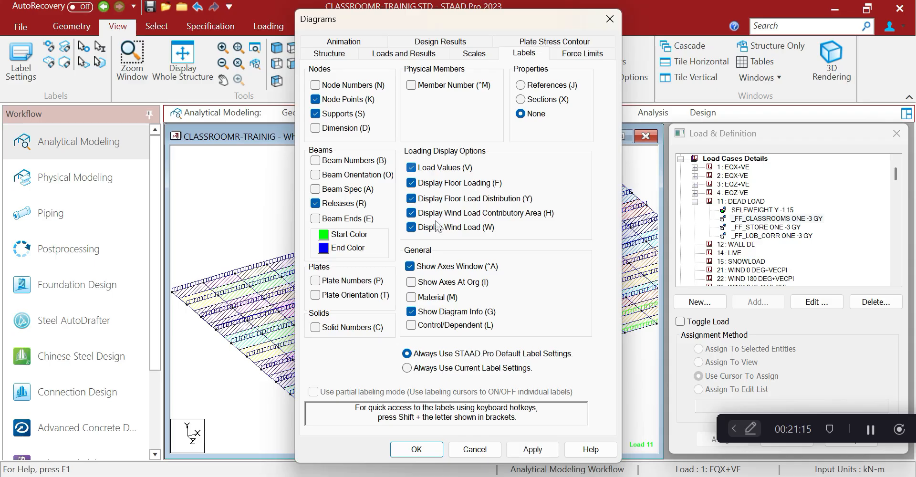
click(531, 449)
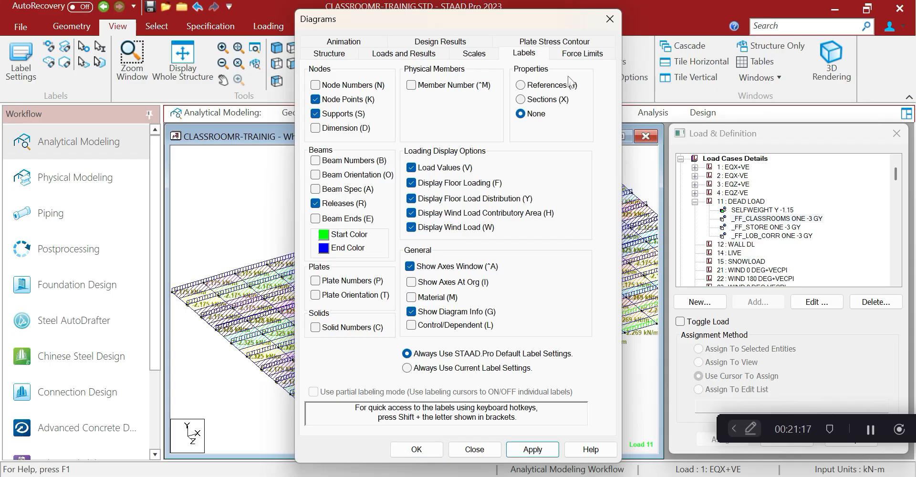
click(610, 20)
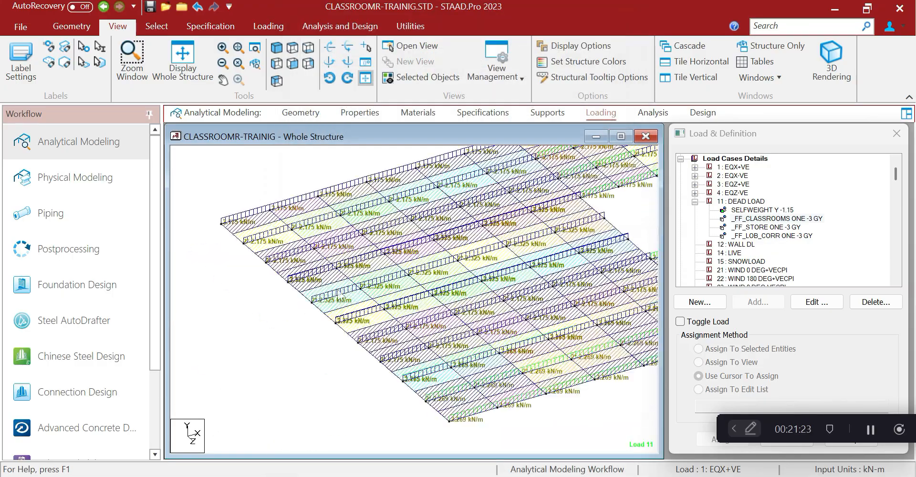
middle_drag(336, 235, 299, 234)
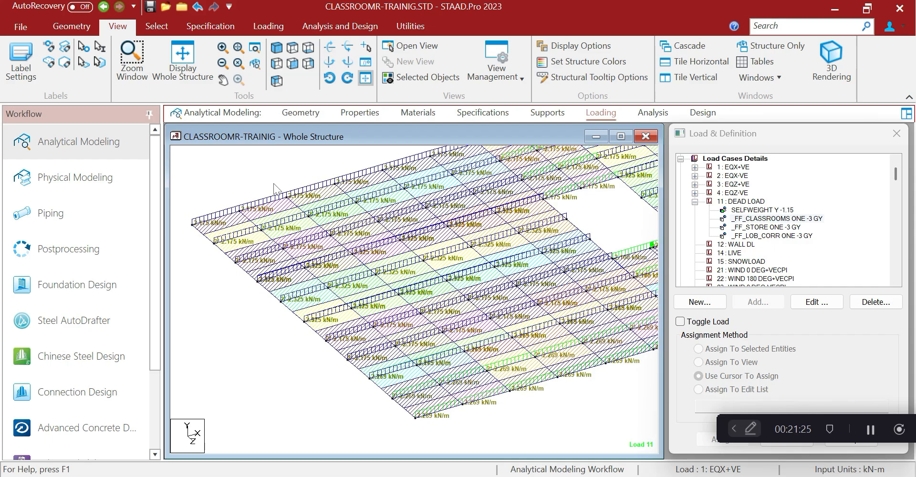
Turn the load value labels back off
right_click(261, 168)
click(292, 350)
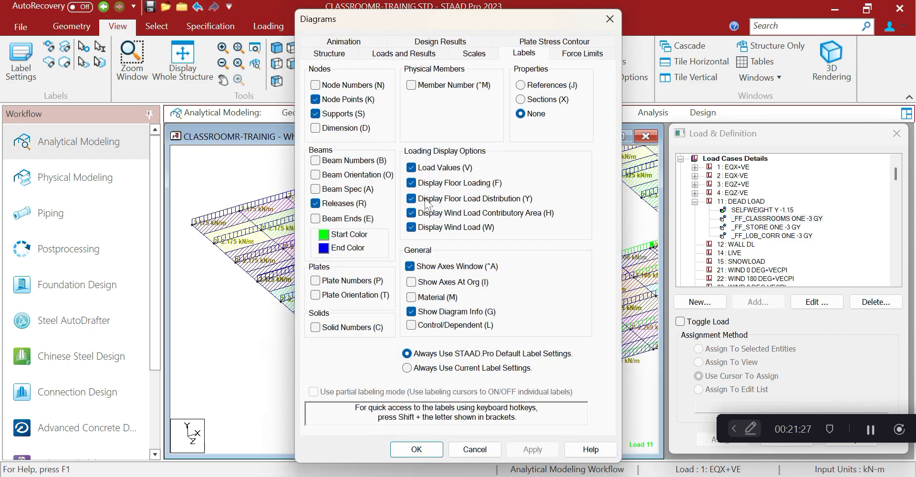
click(532, 449)
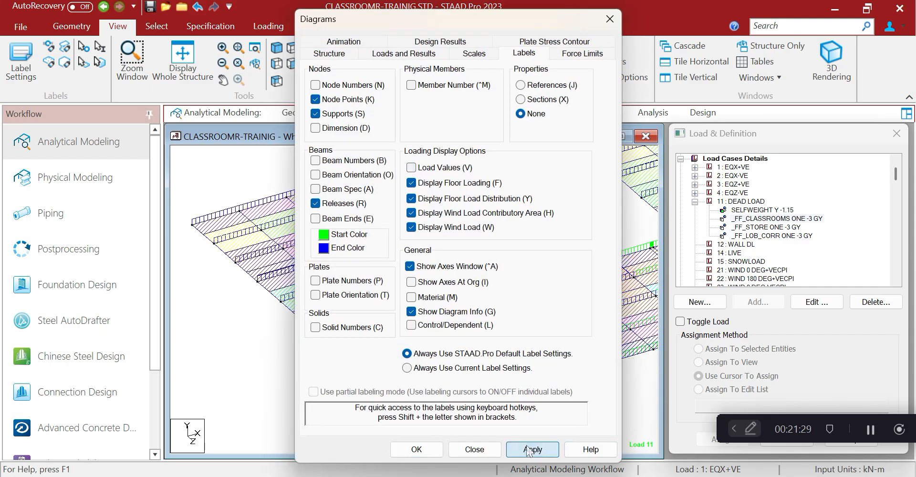
click(416, 449)
Centre the floor plan in top view, then display the whole structure
scroll(393, 286, down, 2)
middle_drag(522, 202, 484, 217)
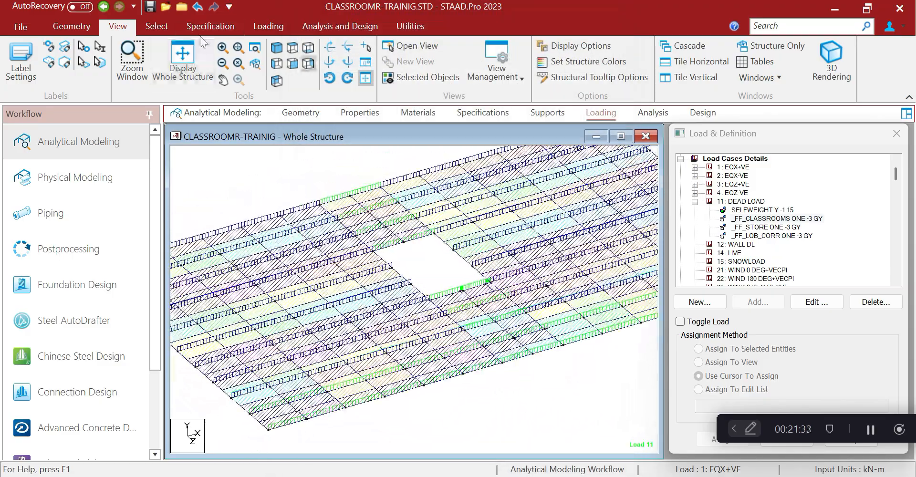
click(293, 48)
middle_drag(512, 323, 374, 246)
scroll(374, 247, down, 4)
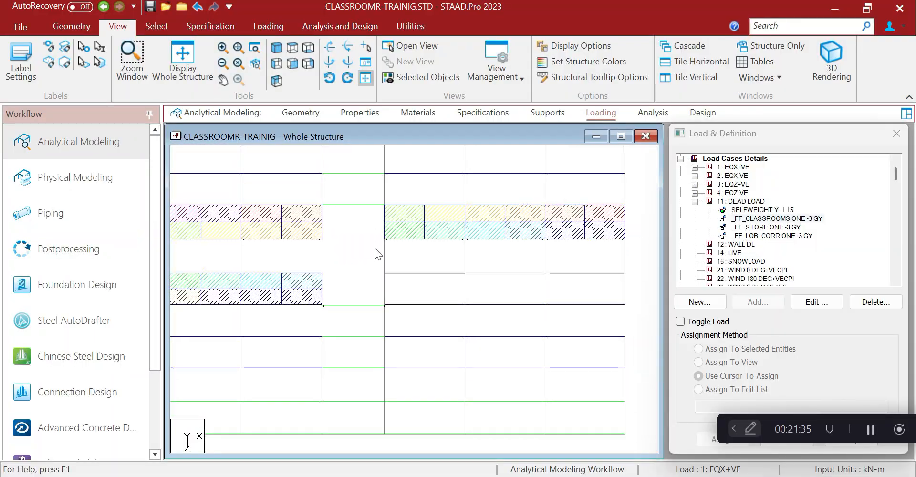
middle_drag(244, 283, 320, 317)
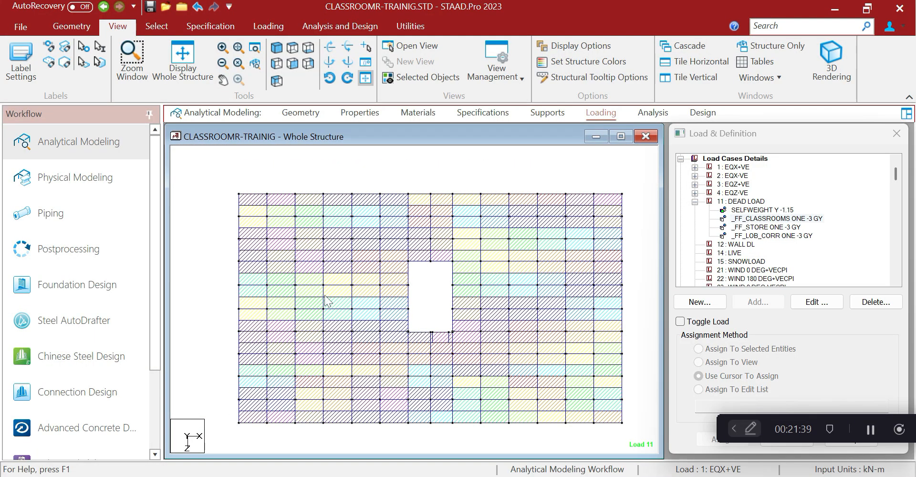
scroll(403, 368, up, 1)
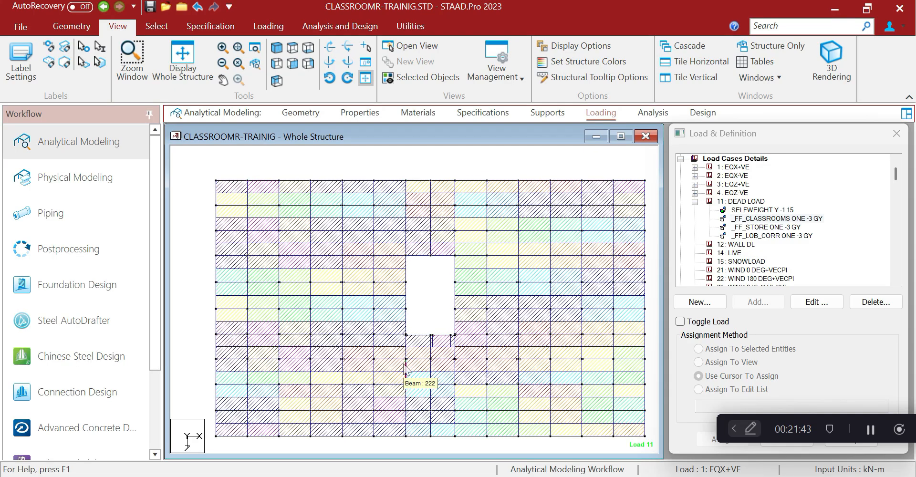
scroll(404, 368, down, 1)
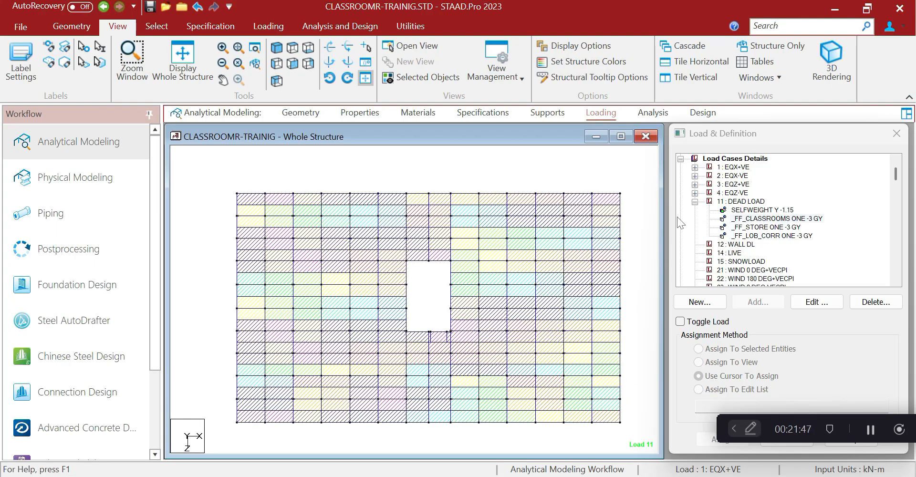
click(169, 58)
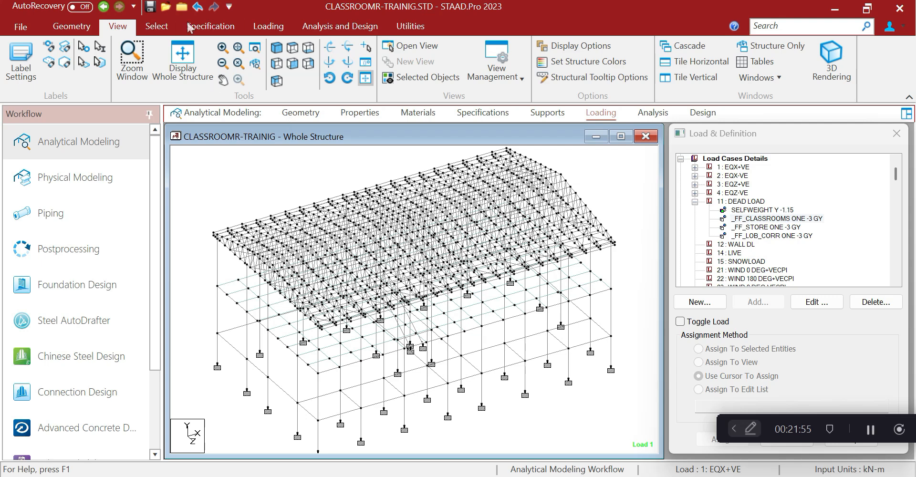
Select all ISMC250 stair members by section property and display only them
click(157, 26)
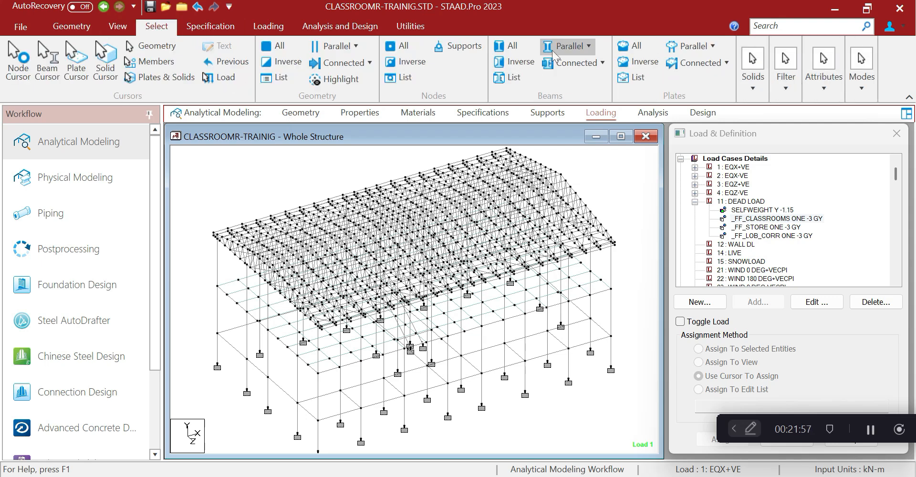
click(820, 93)
click(832, 132)
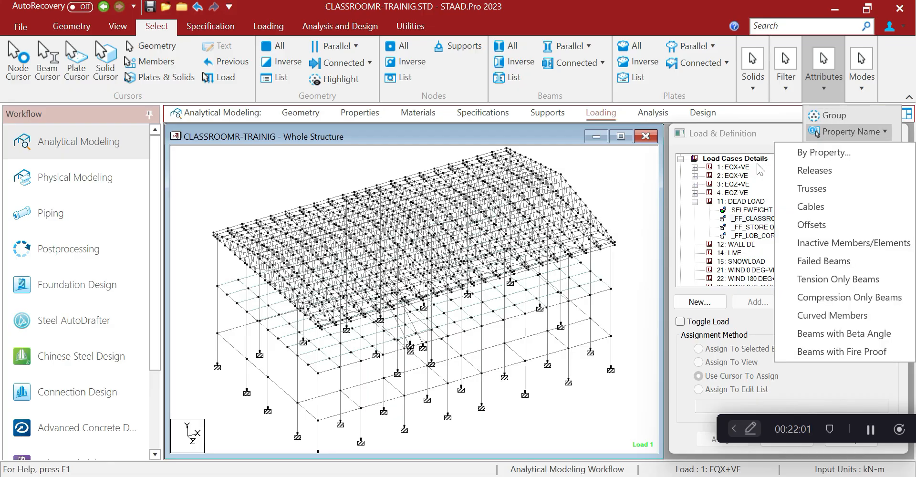
click(830, 154)
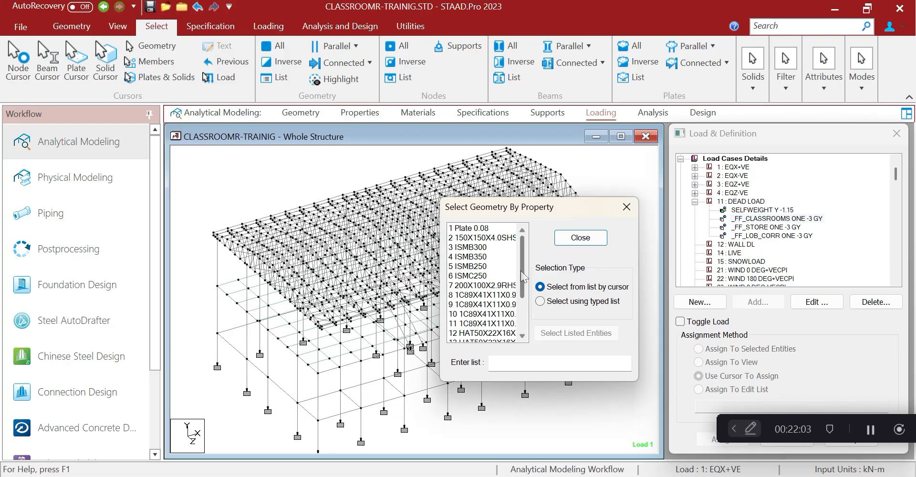
click(484, 275)
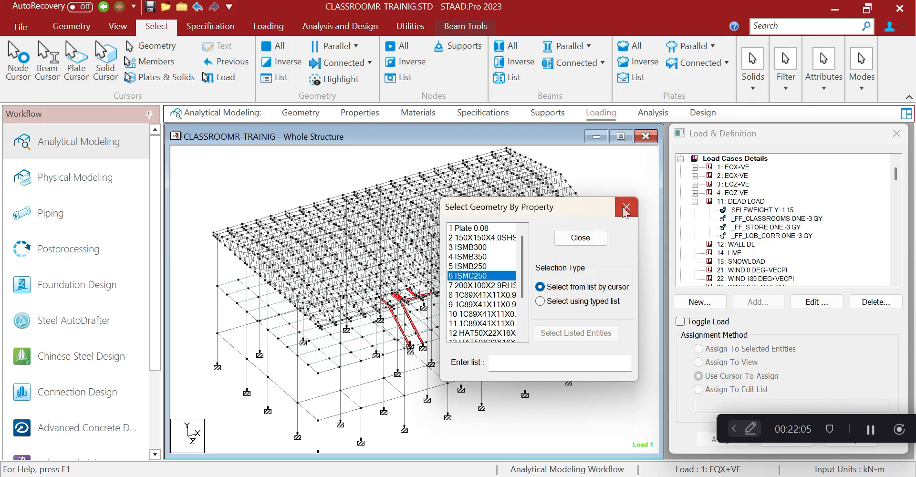
click(624, 208)
click(118, 26)
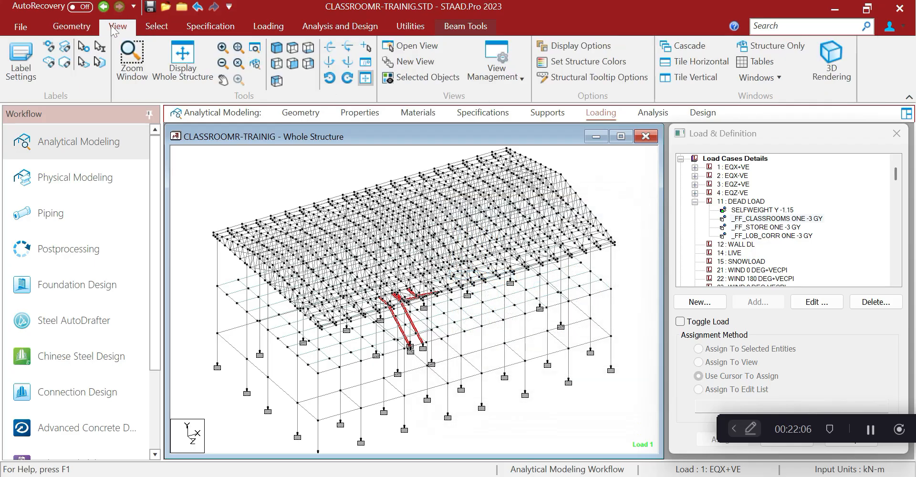
click(423, 79)
click(404, 204)
Measure the distance between the two stair support nodes, 1.060 m
click(396, 29)
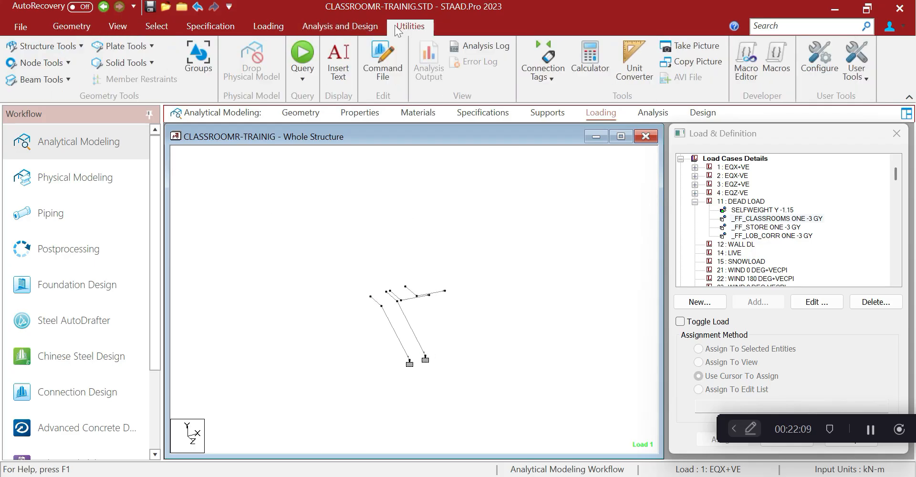
click(53, 65)
click(43, 134)
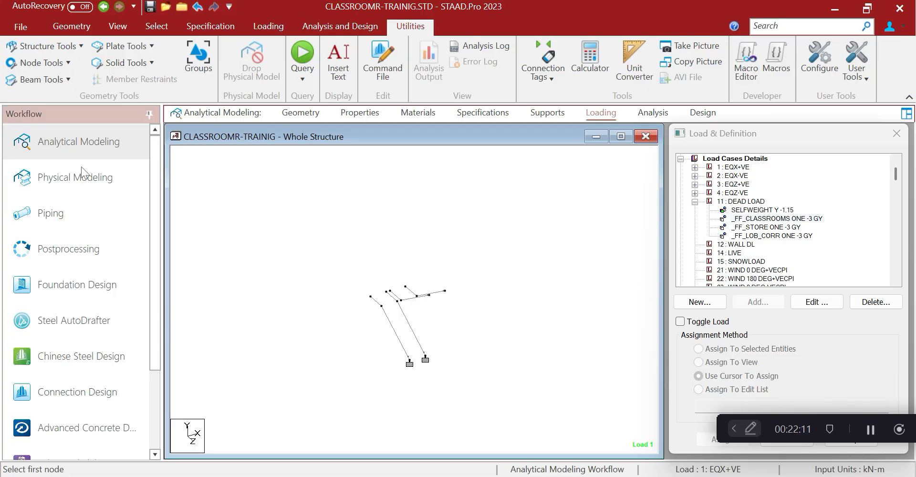
click(425, 357)
click(409, 361)
middle_drag(455, 383, 413, 385)
scroll(413, 384, up, 2)
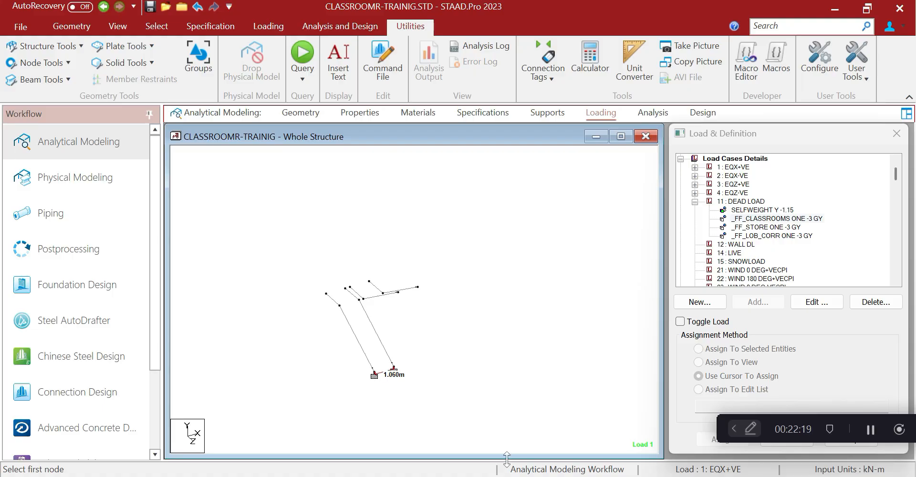
Close the COLUM HEIGHT FOR CLASSROOM workbook and minimize Excel
mouse_move(520, 476)
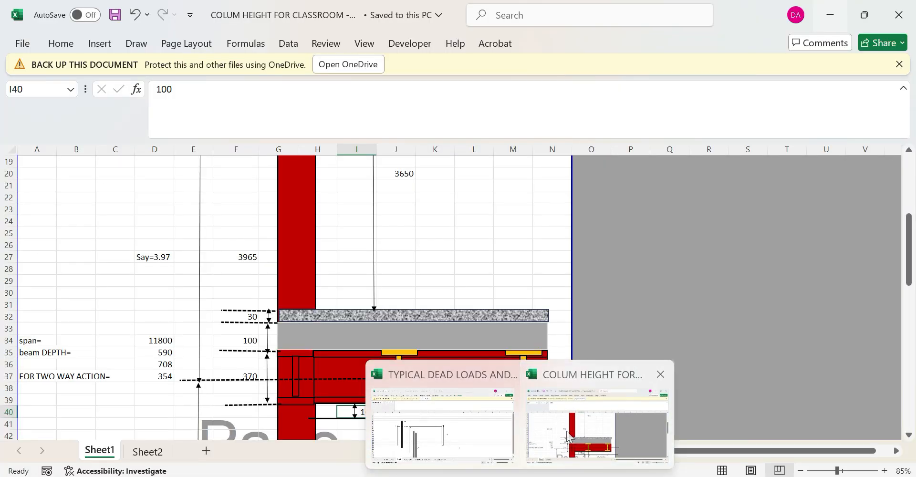
click(567, 436)
click(520, 475)
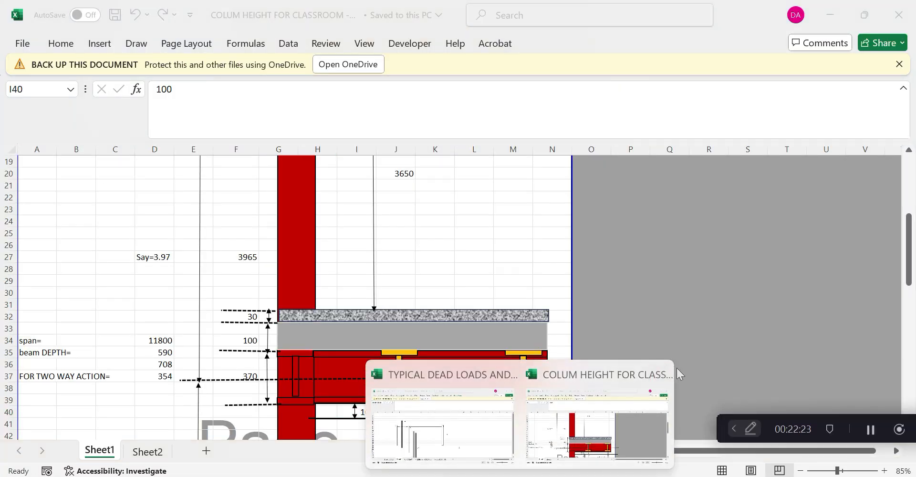
click(662, 375)
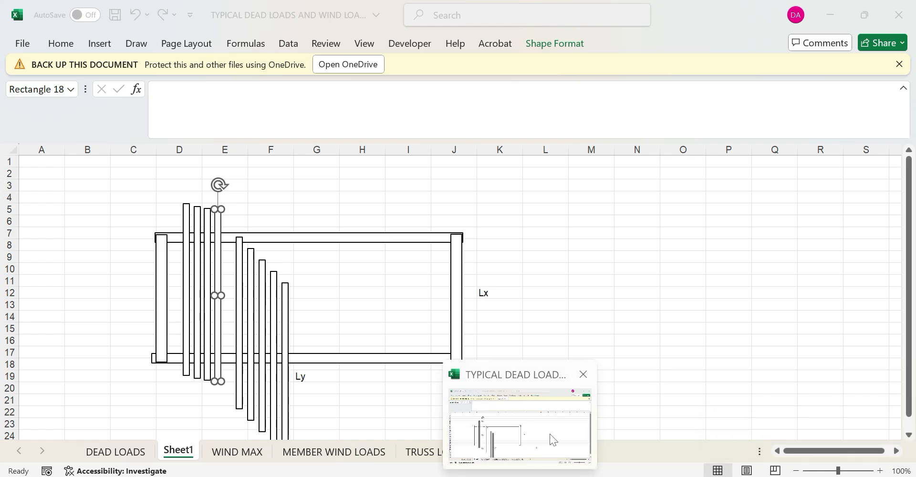
click(588, 354)
click(831, 12)
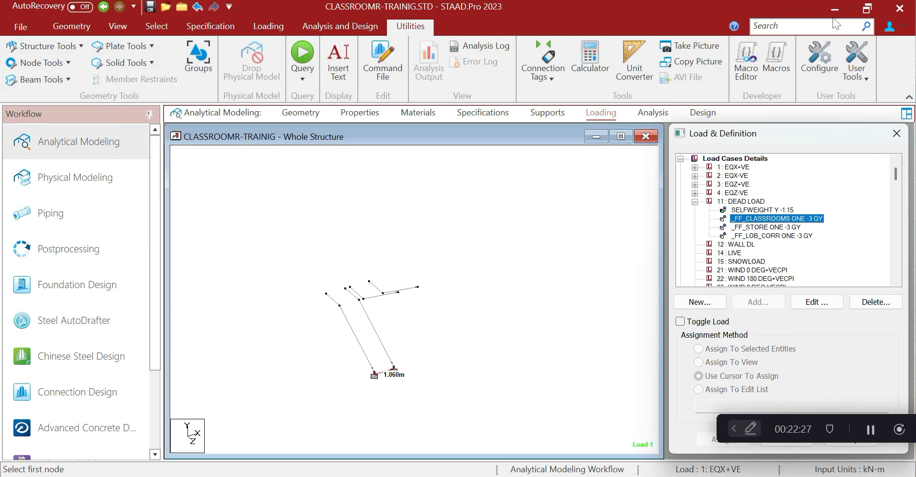
Check the 0.99 kN/m stair stringer weight in DEAD LOADS cell I40, then return to STAAD.Pro
click(519, 475)
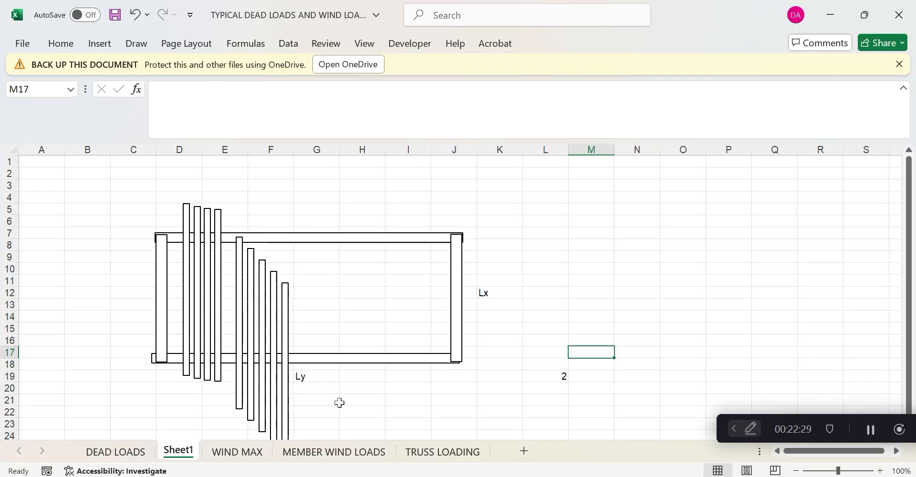
key(ctrl+Page_Up)
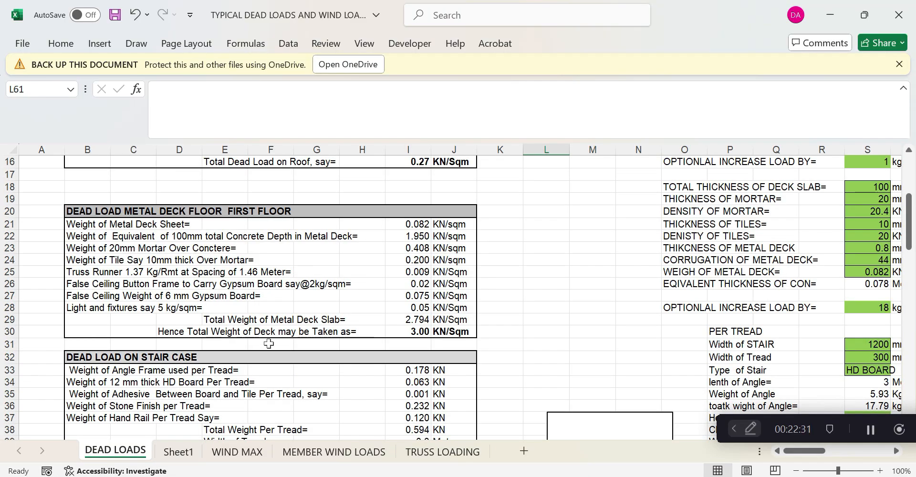
scroll(269, 343, down, 7)
scroll(352, 336, down, 3)
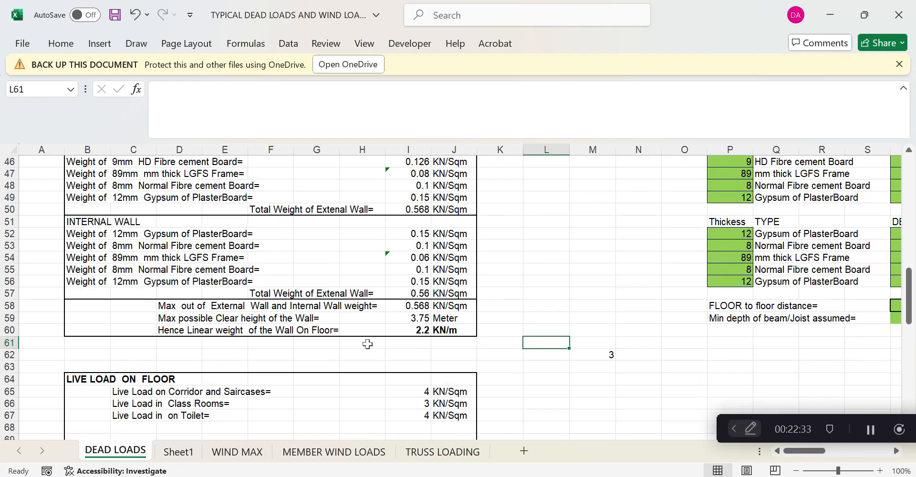
scroll(370, 342, up, 9)
scroll(380, 343, down, 3)
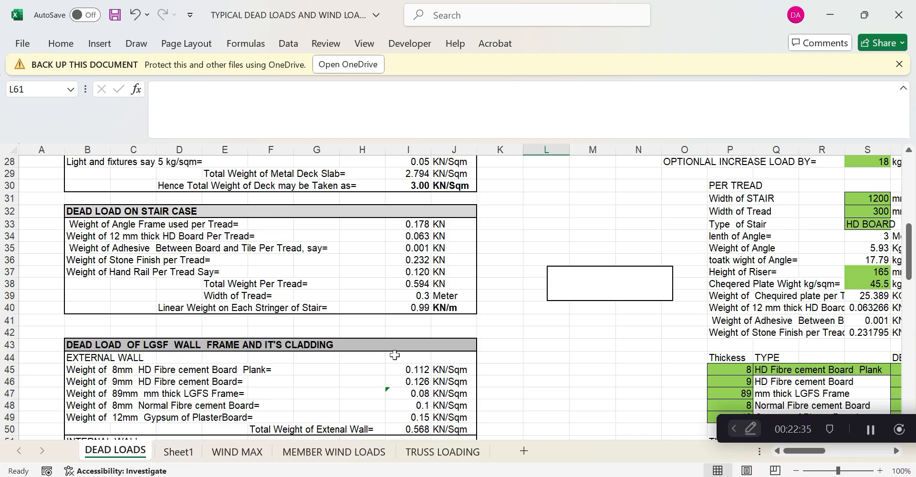
click(424, 310)
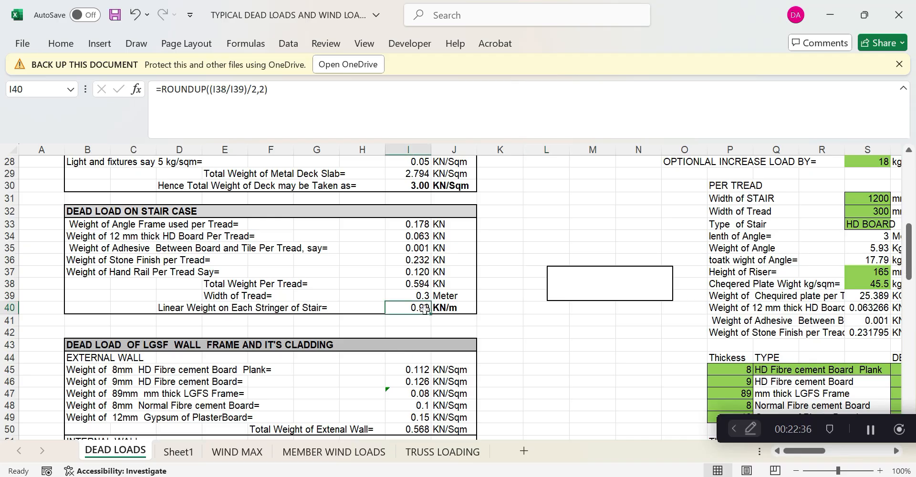
click(830, 15)
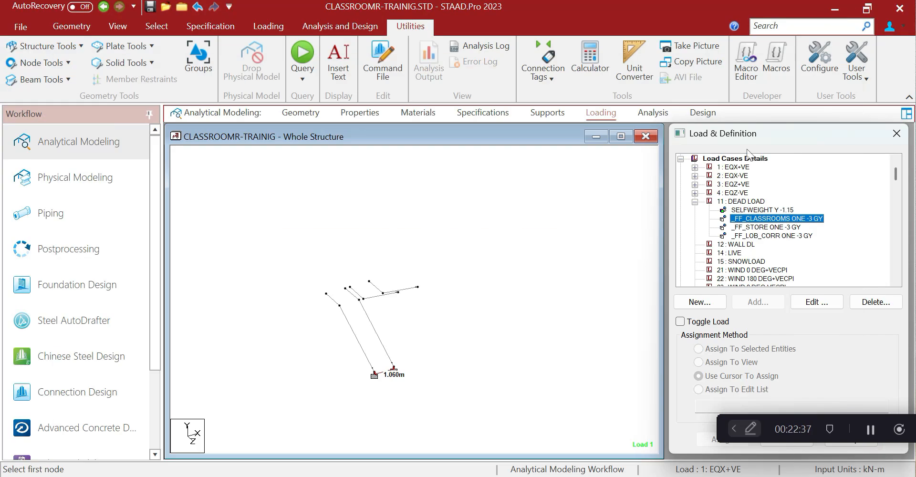
Select the stair beams and add a uniform -1 kN/m GY member load to DEAD LOAD
click(746, 201)
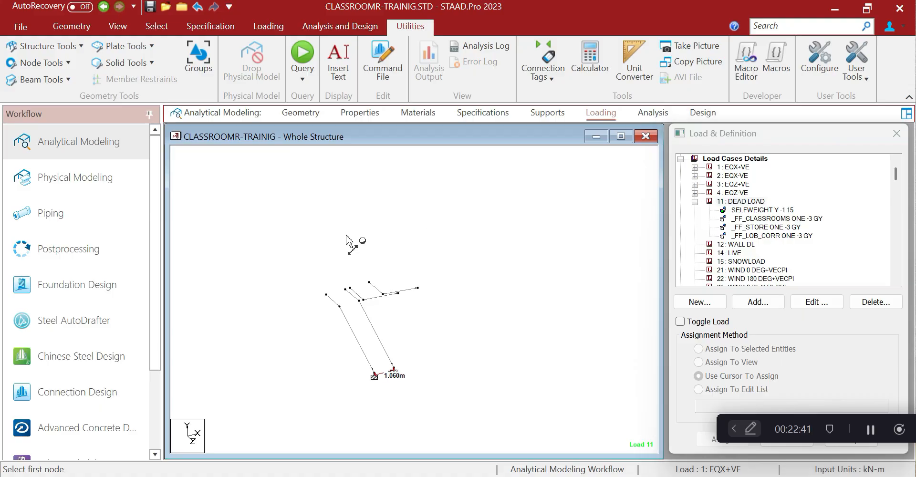
drag(302, 238, 507, 427)
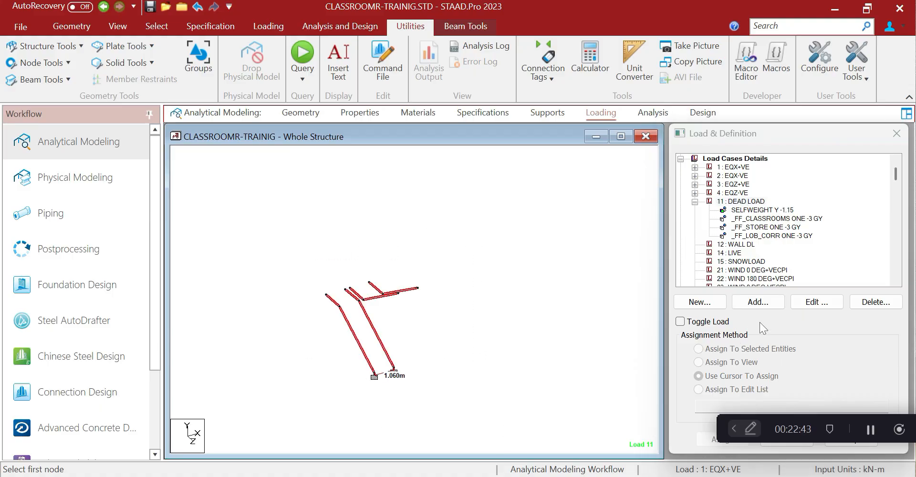
click(758, 301)
click(248, 50)
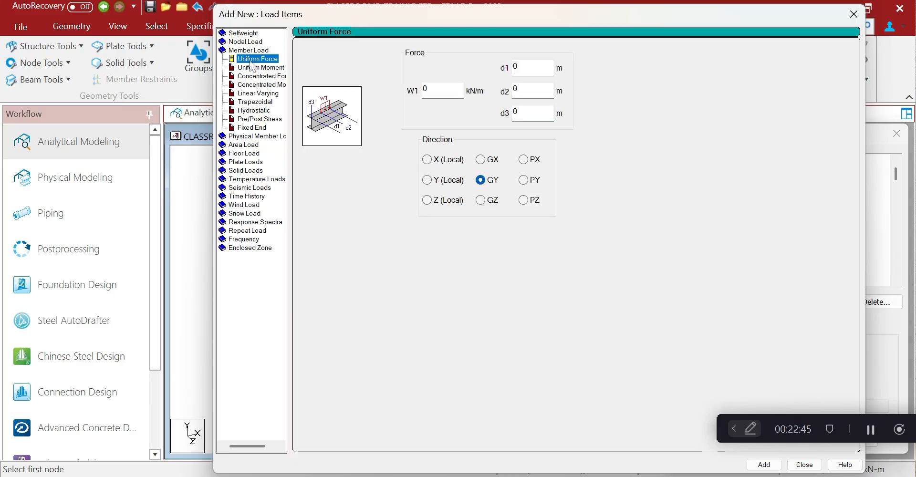
double_click(431, 90)
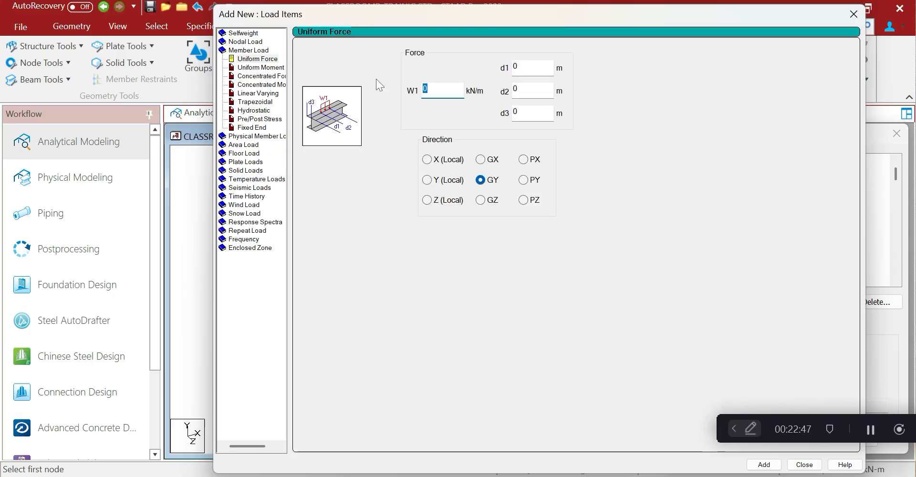
text(-1)
drag(643, 8, 487, 3)
click(607, 459)
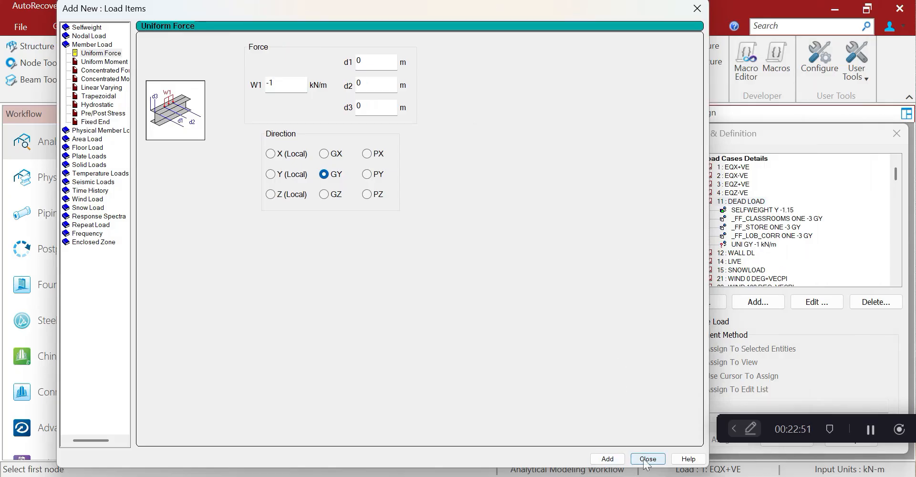
click(647, 458)
Assign the UNI GY -1 kN/m load to the selected beams 276–281, 283 and 285
click(753, 244)
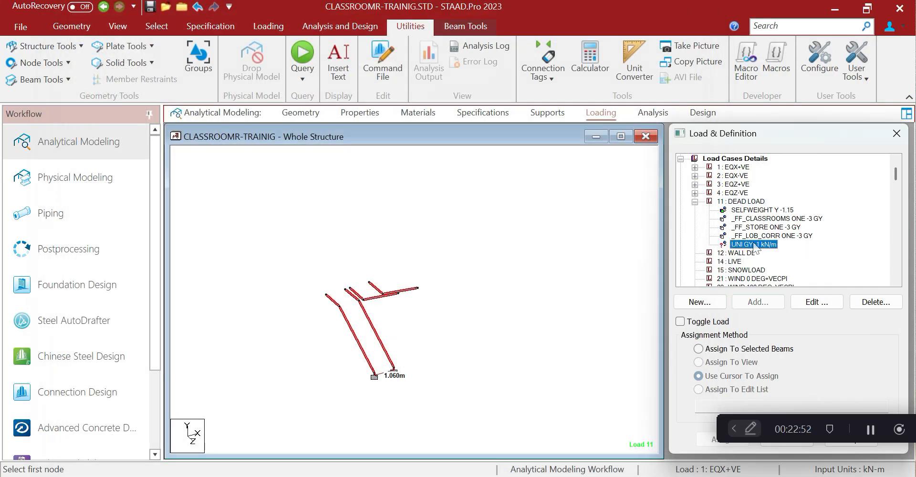
click(706, 349)
drag(797, 139, 628, 125)
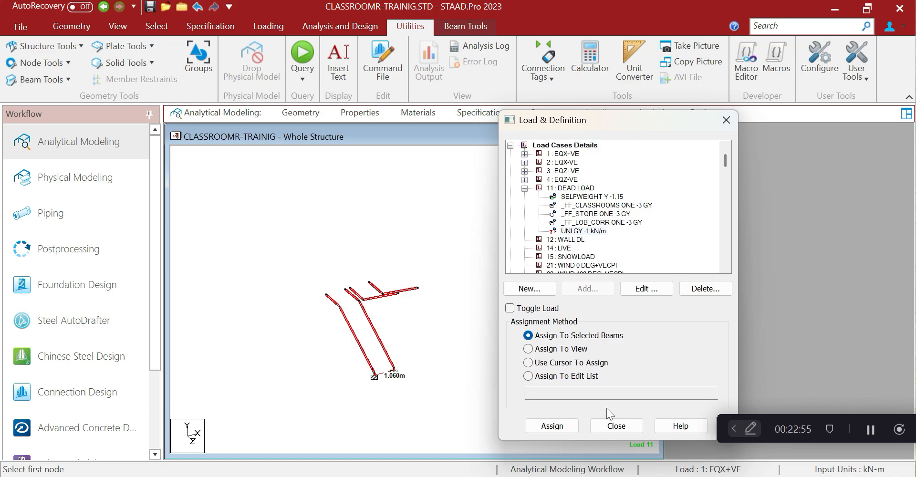
click(562, 427)
click(666, 319)
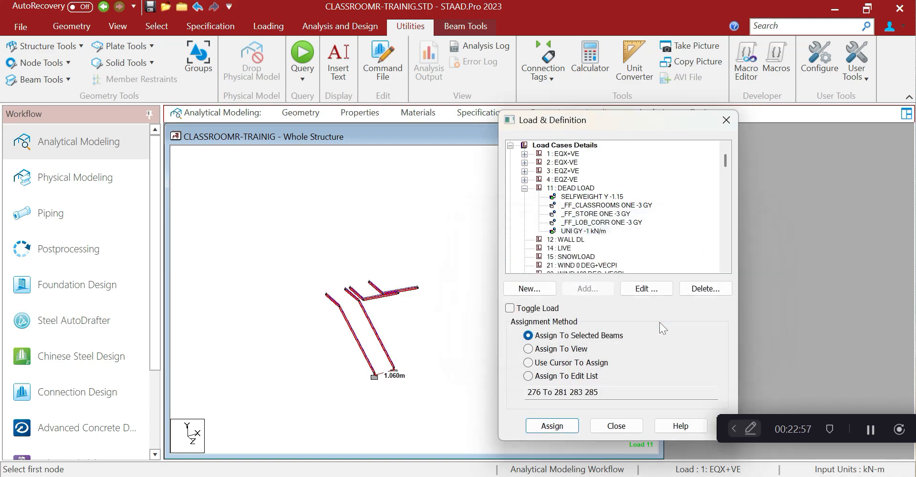
click(620, 424)
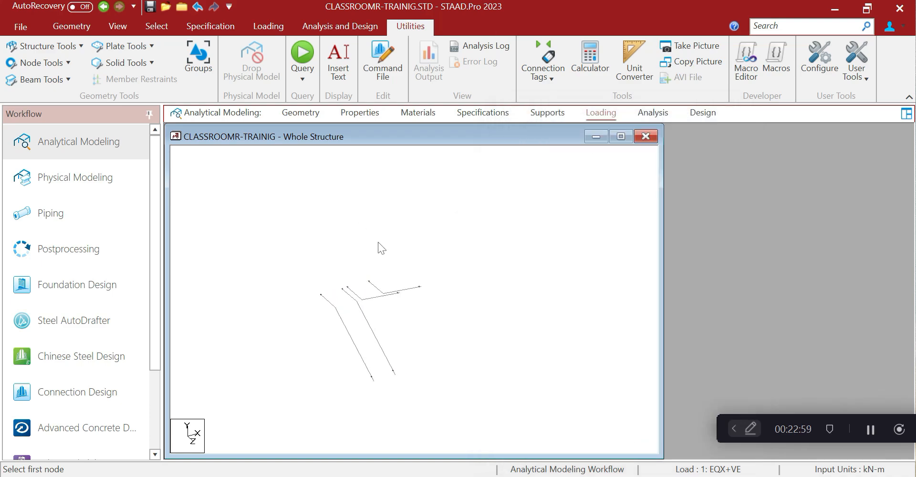
Widen the model window and display the whole classroom structure, framed with roof, floor grid and supports
drag(663, 264, 771, 264)
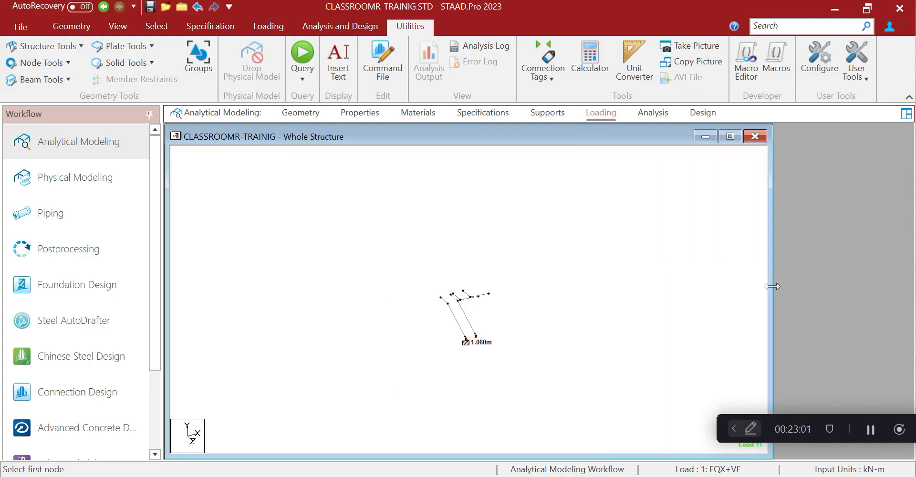
click(117, 26)
click(181, 59)
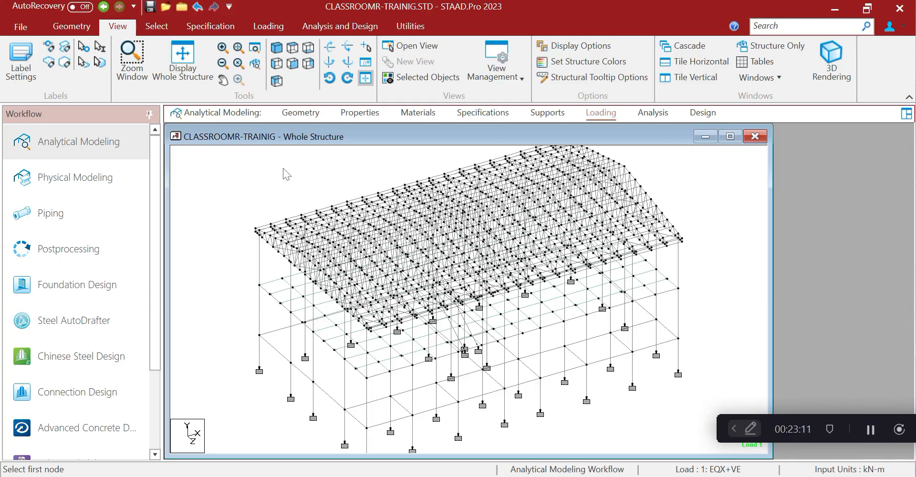
middle_drag(449, 334, 376, 285)
scroll(376, 285, down, 1)
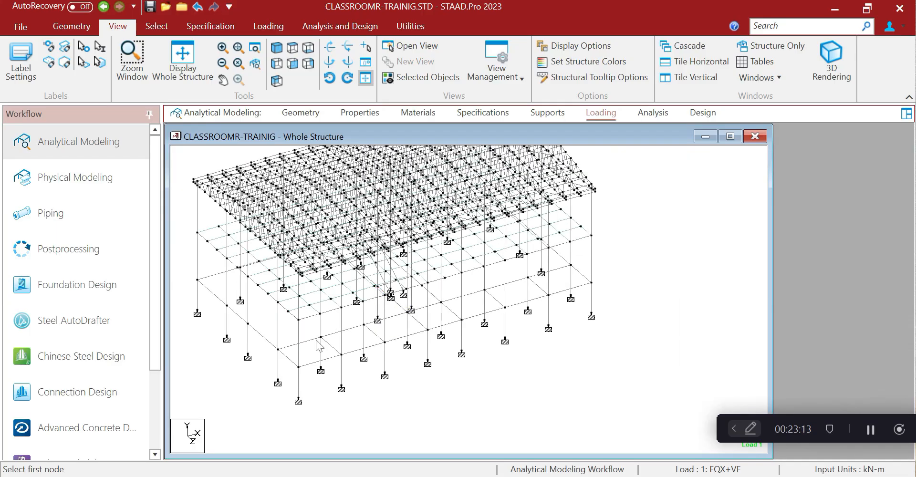
middle_drag(294, 360, 336, 341)
scroll(336, 341, down, 2)
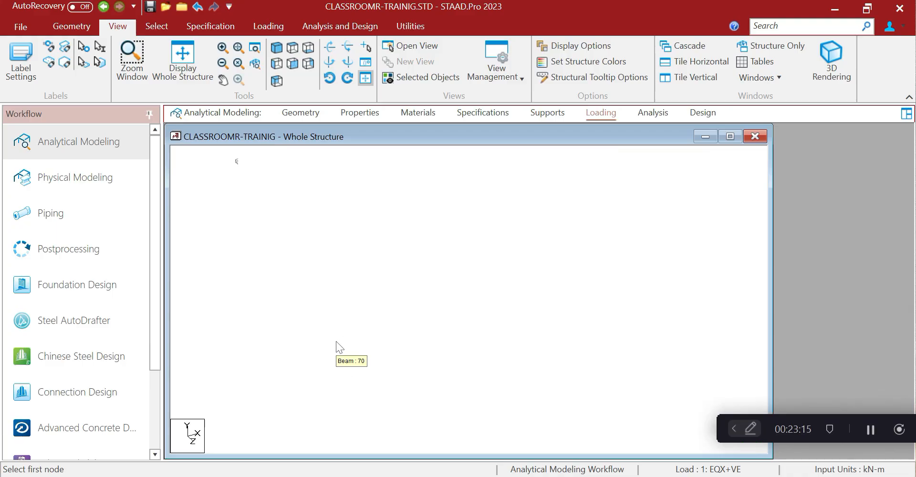
scroll(386, 399, down, 1)
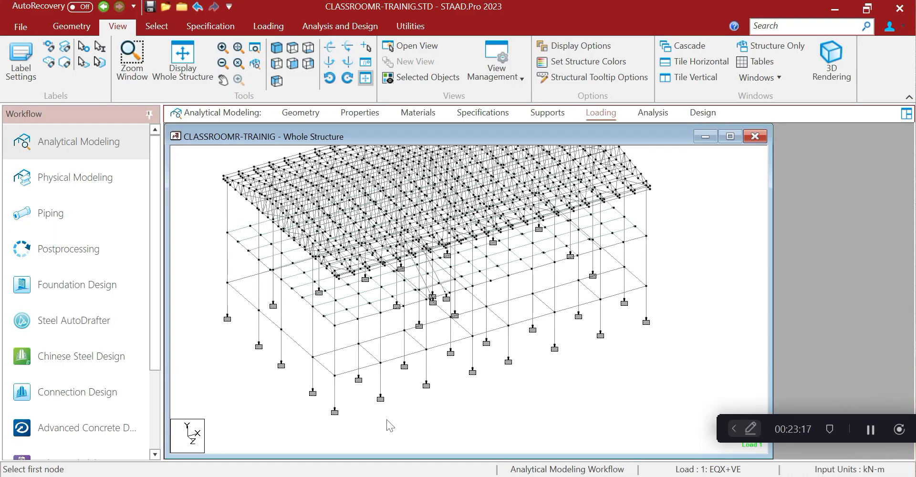
middle_drag(266, 207, 258, 242)
scroll(258, 243, down, 1)
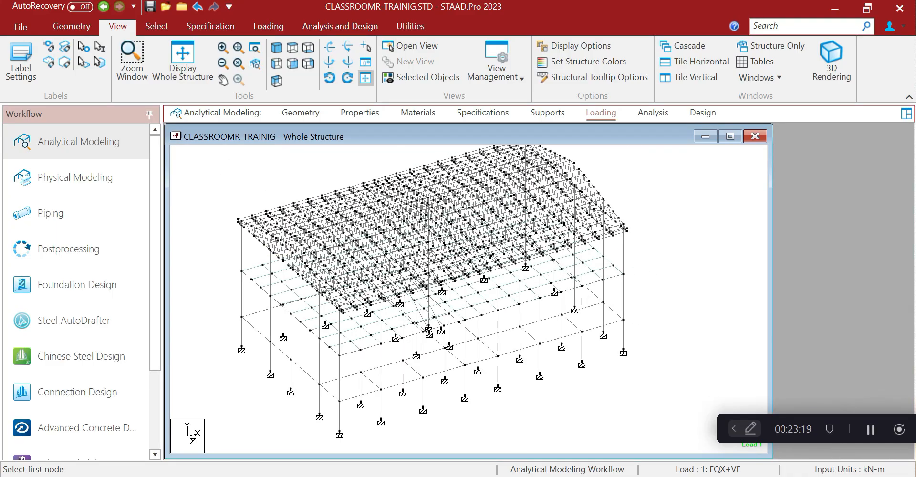
middle_drag(422, 380, 419, 339)
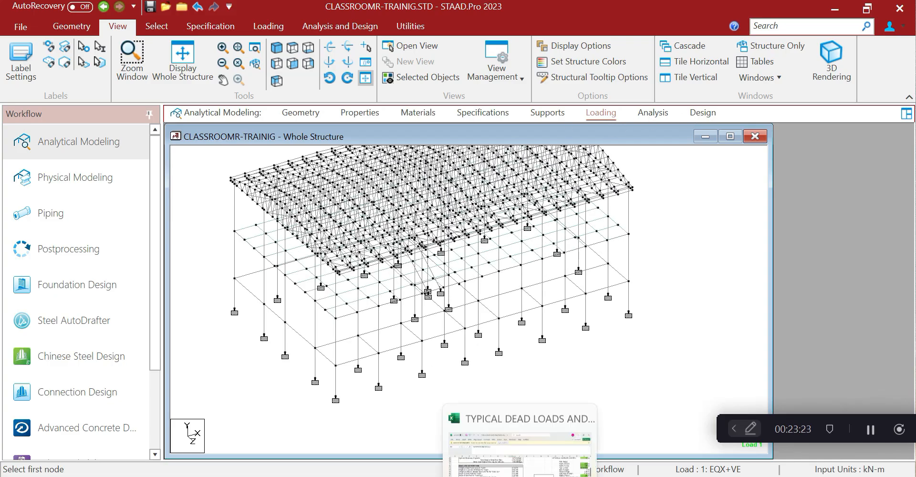
mouse_move(614, 476)
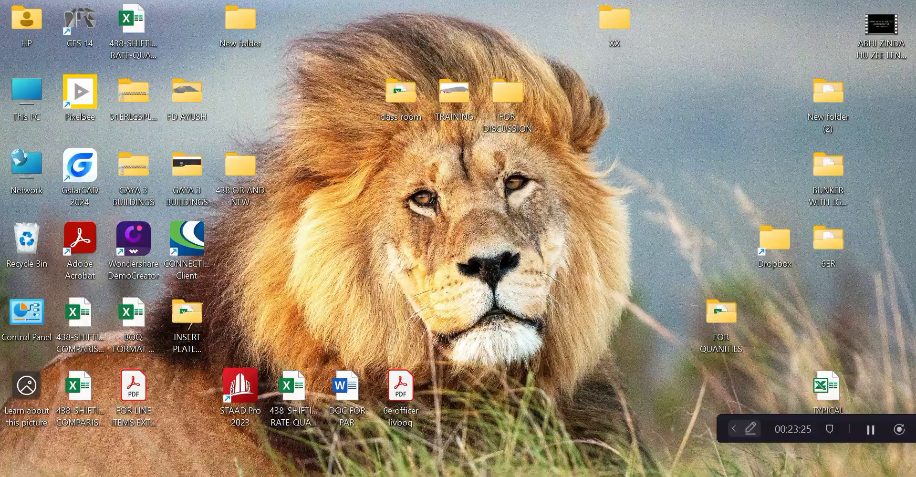
key(alt+Tab)
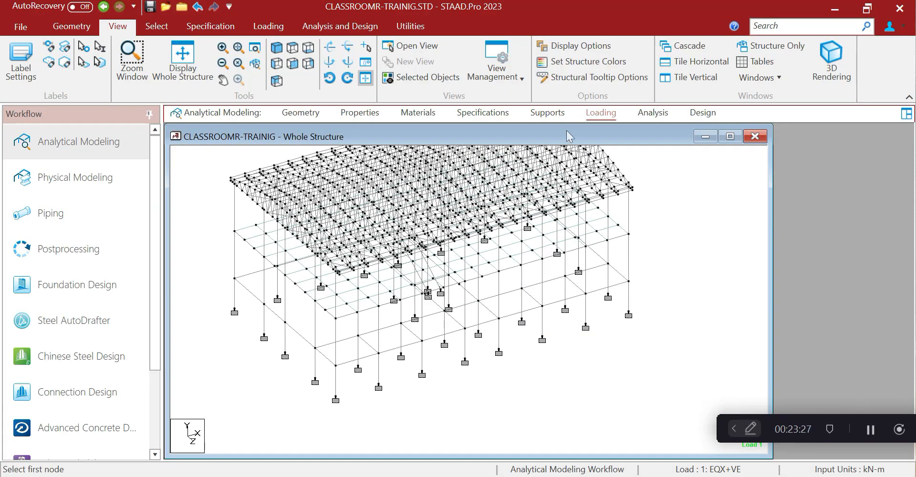
Display DEAD LOAD's classroom, _FF_STORE and _FF_LOB_CORR floor loads on the whole model
click(601, 114)
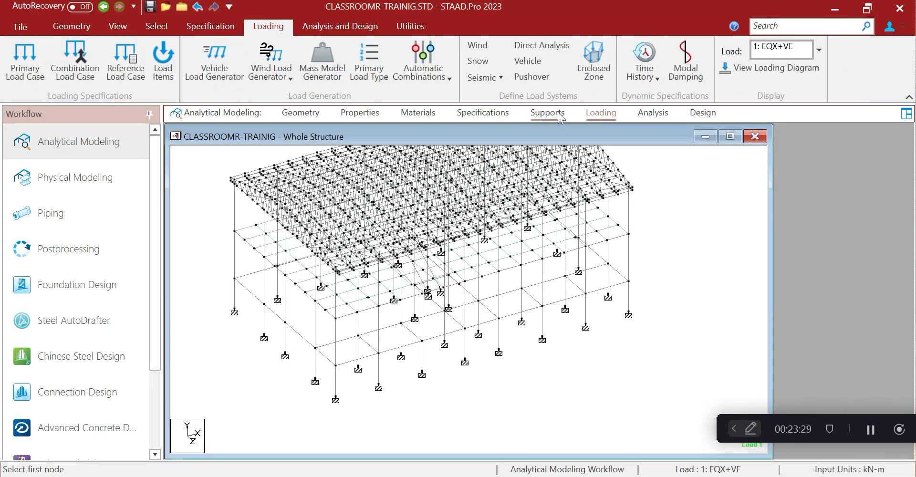
click(681, 167)
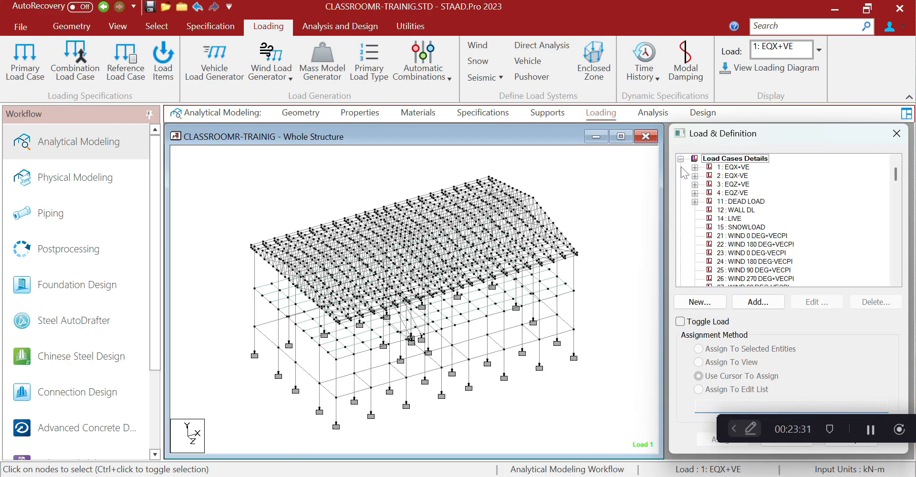
click(694, 201)
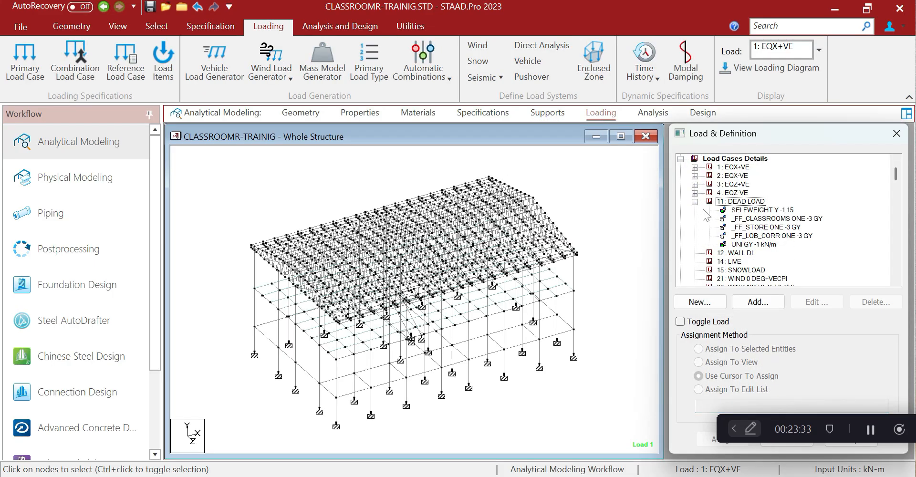
click(758, 220)
click(759, 227)
click(762, 236)
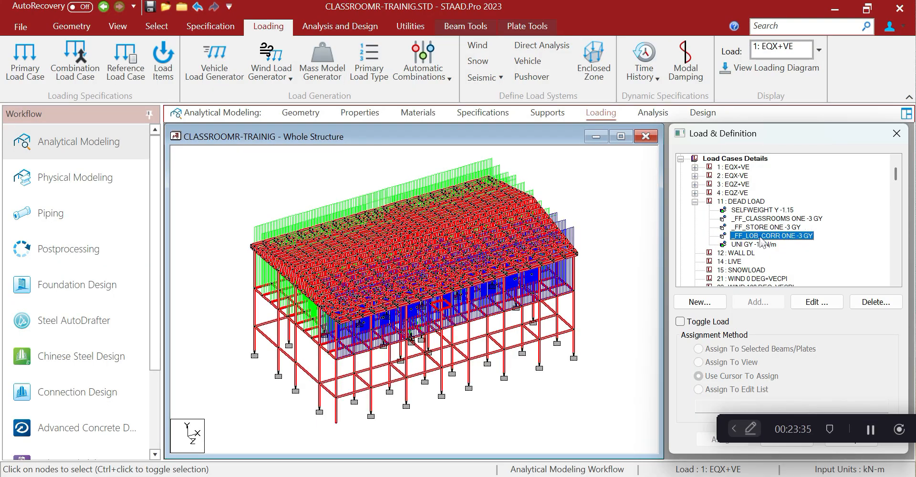
Set the Dist. Force diagram scale to 5 in the Labels dialog's Scales settings
right_click(614, 174)
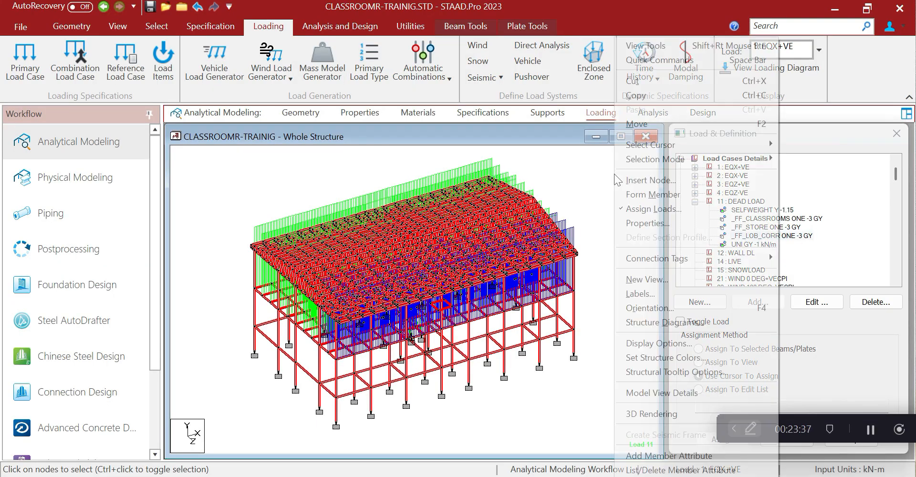
click(653, 294)
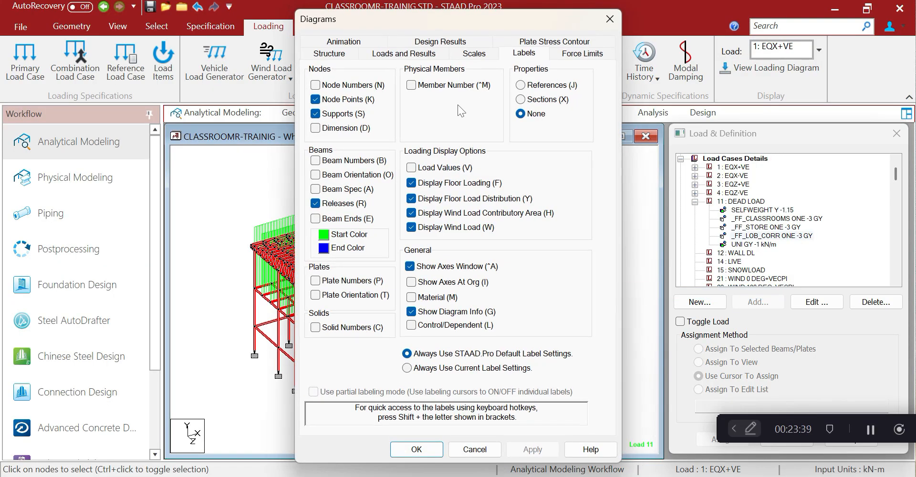
click(496, 56)
double_click(385, 104)
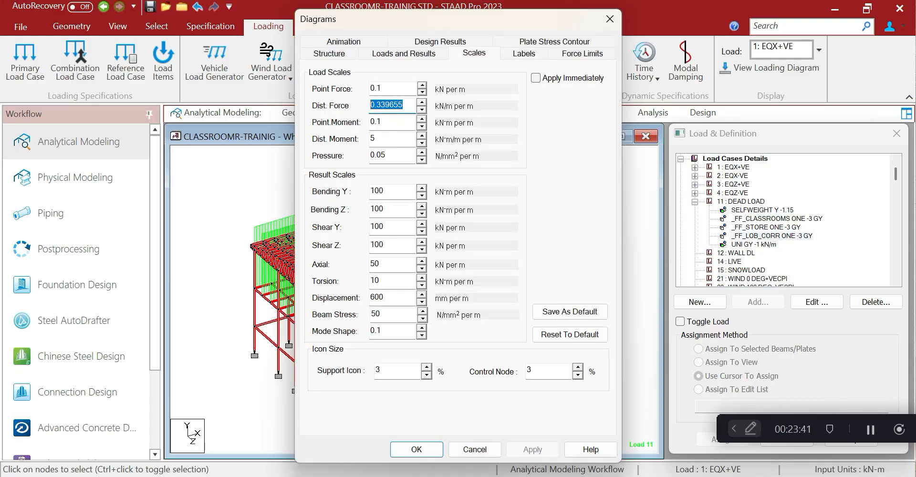
text(5)
click(531, 449)
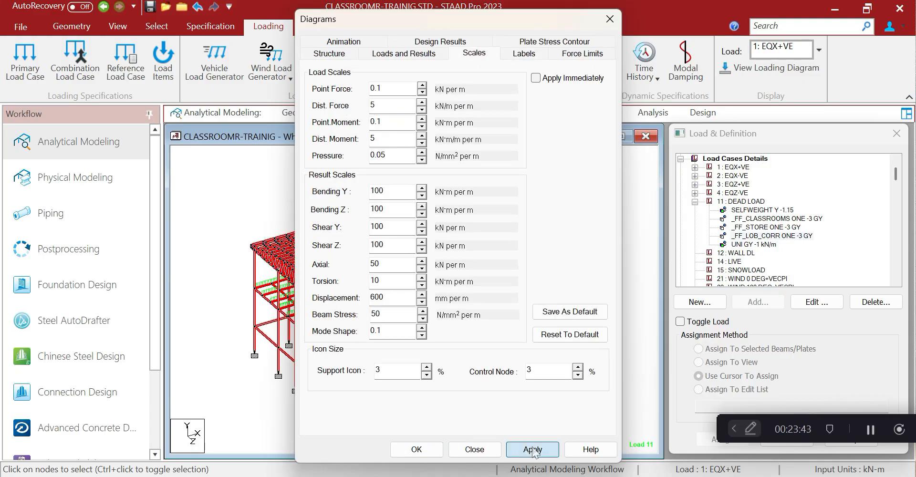
click(416, 448)
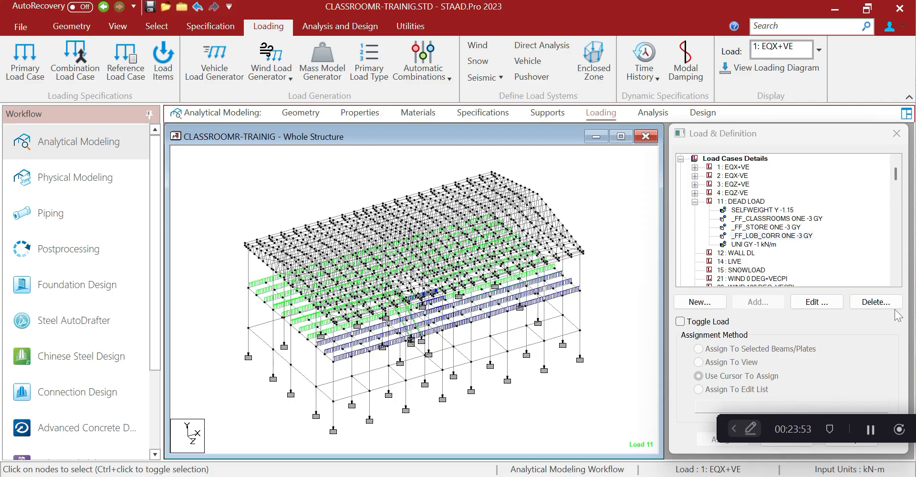
Save the model and open its input command file in a maximized editor
click(405, 24)
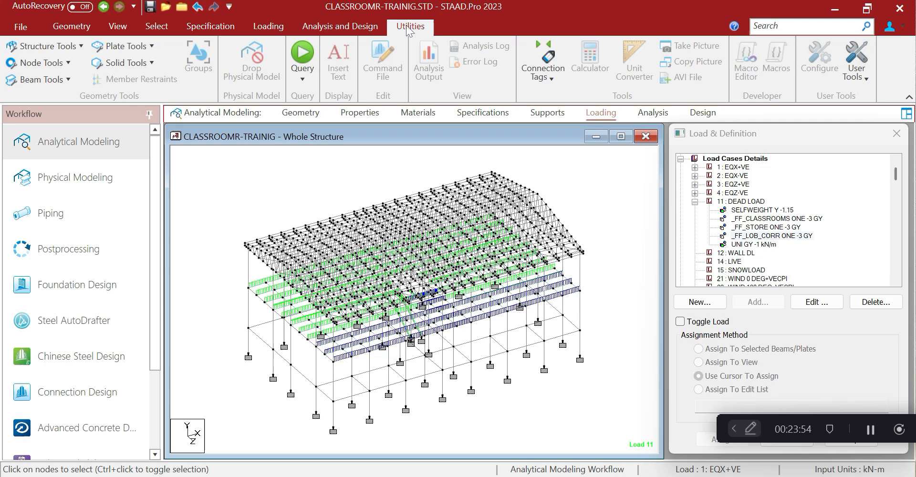
click(372, 62)
click(454, 317)
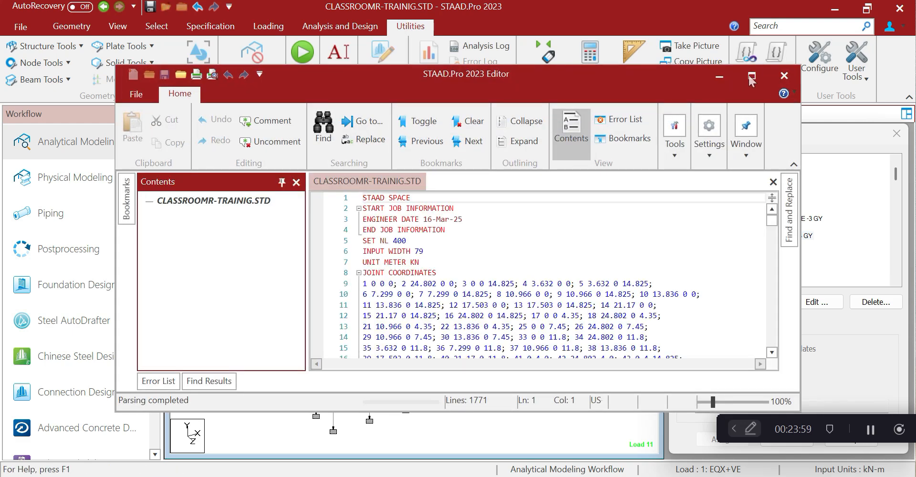
click(752, 77)
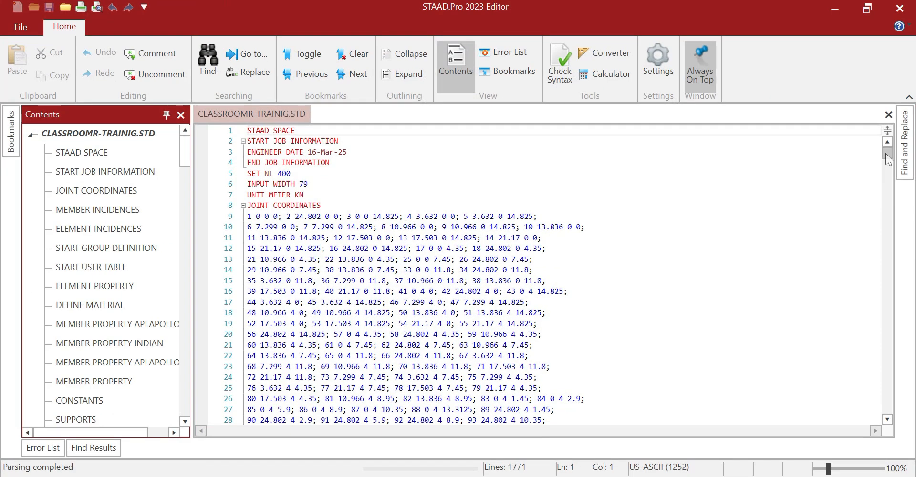
drag(886, 153, 878, 367)
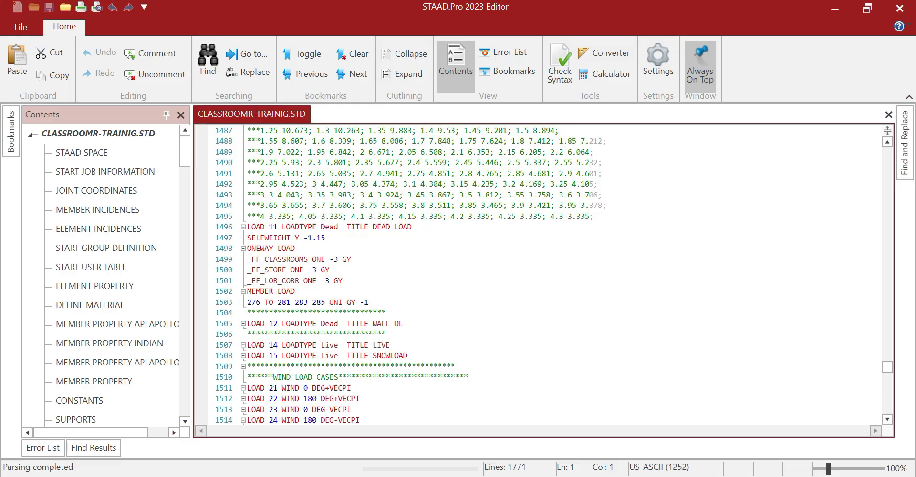
Copy LOAD 11's ONEWAY LOAD and MEMBER LOAD lines, placing the cursor after LOAD 14 LIVE
drag(248, 249, 370, 302)
right_click(311, 289)
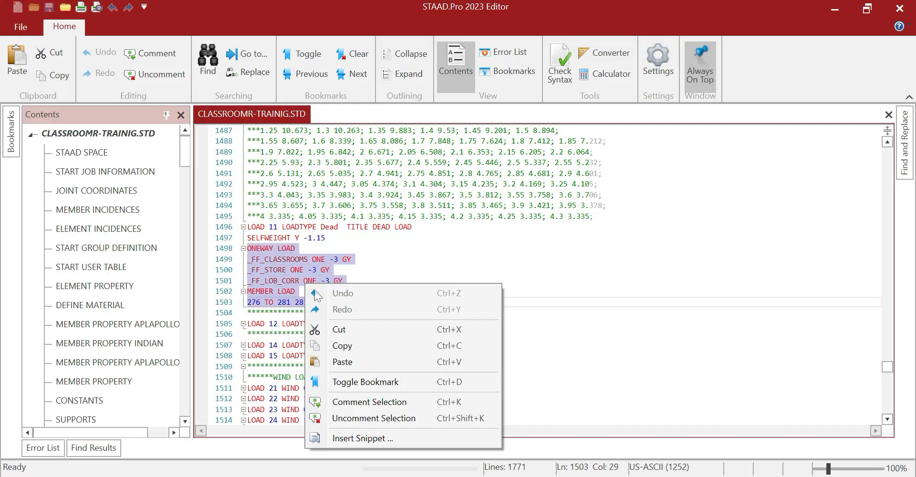
click(347, 348)
click(392, 345)
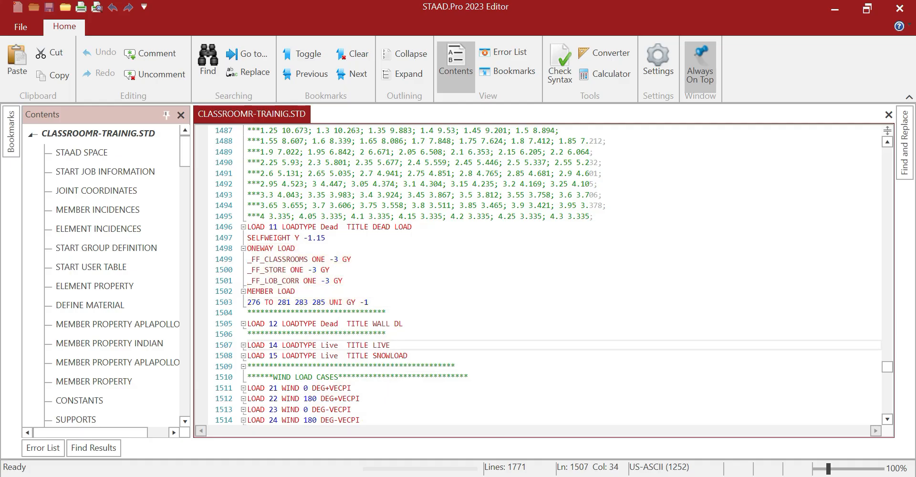
Paste the load lines under LOAD 14 LIVE, changing _FF_STORE to -5 and _FF_LOB_CORR to -4
key(Return)
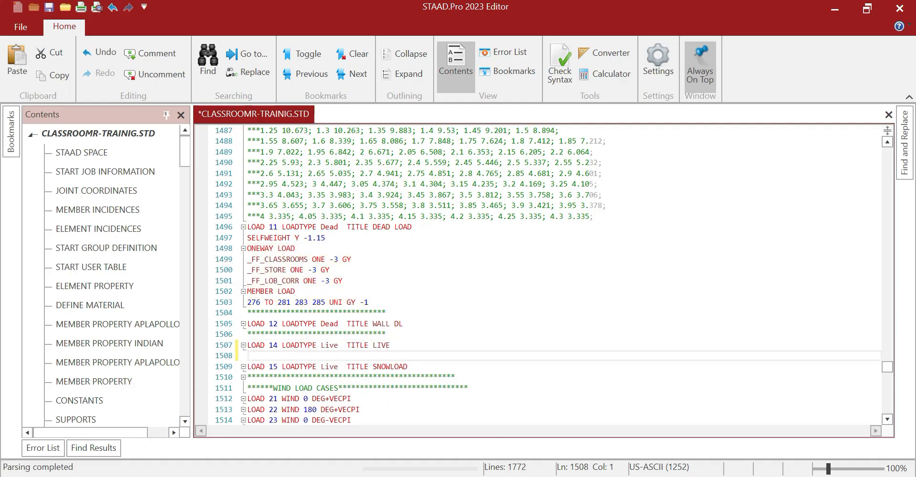
key(ctrl+v)
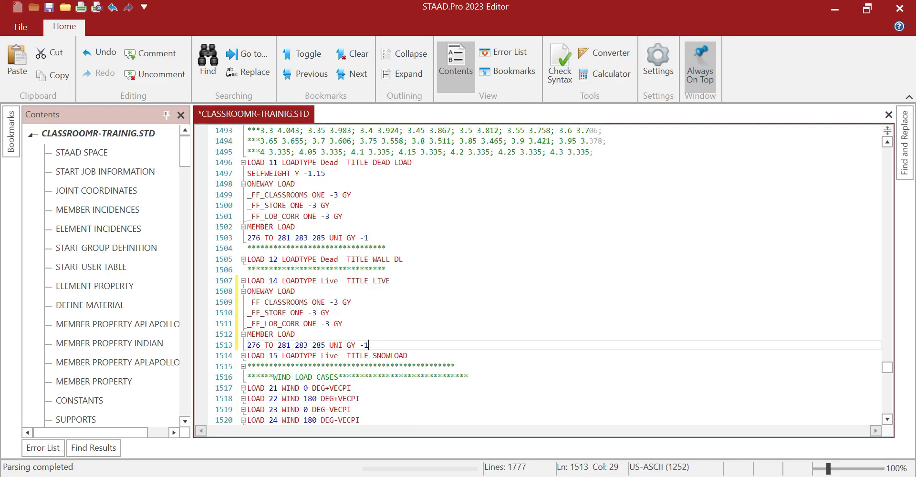
click(313, 313)
drag(313, 313, 317, 313)
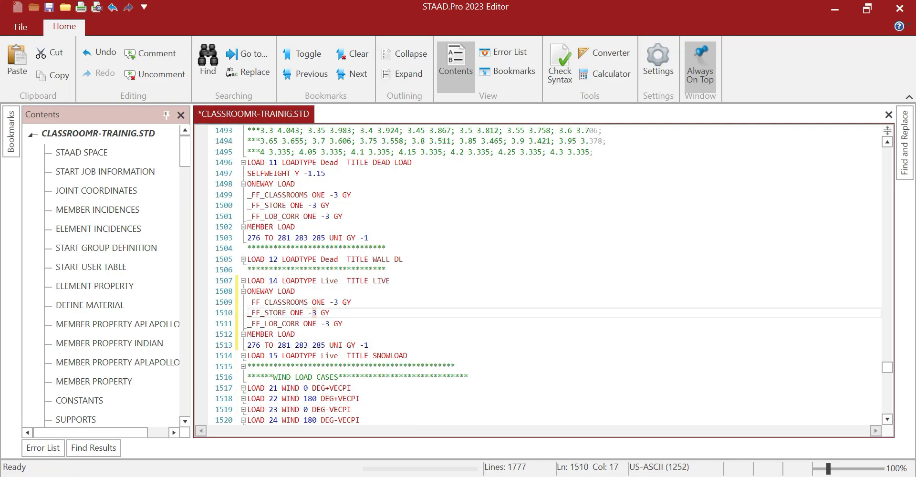
text(5)
click(329, 324)
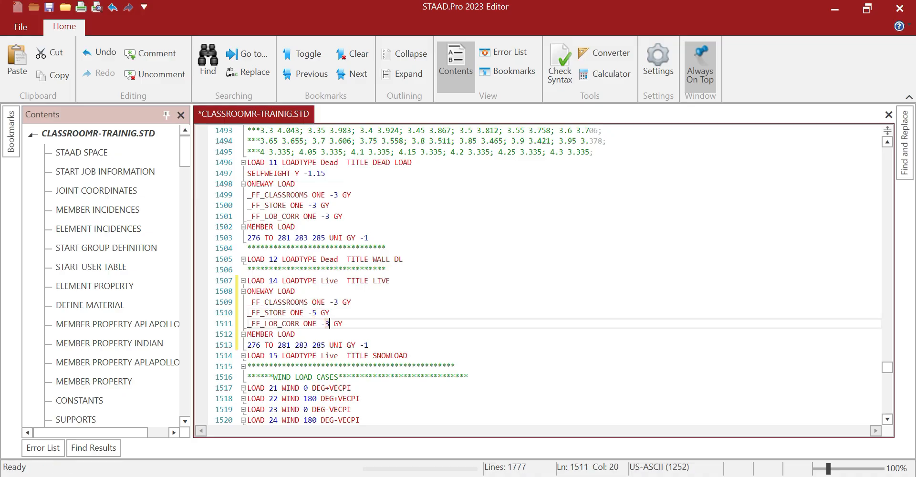
key(BackSpace)
text(4)
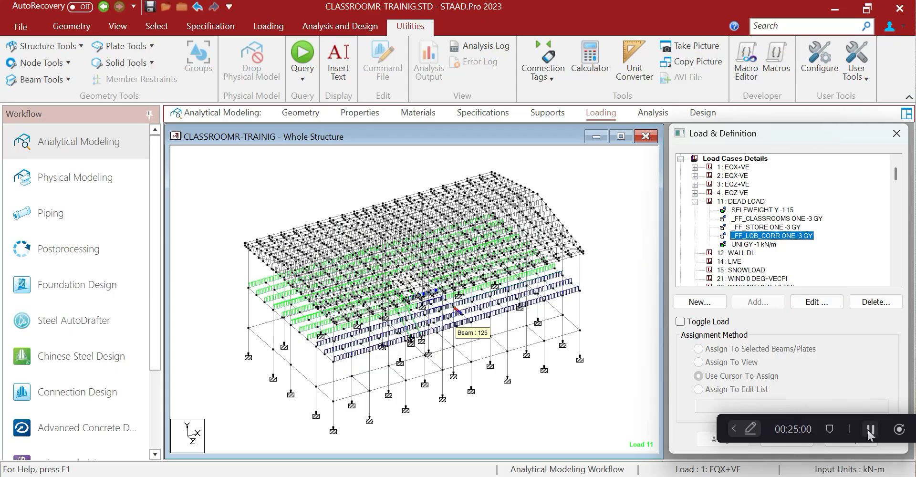
Pick ISMC250 in the Select Geometry By Property list to select those members
click(870, 430)
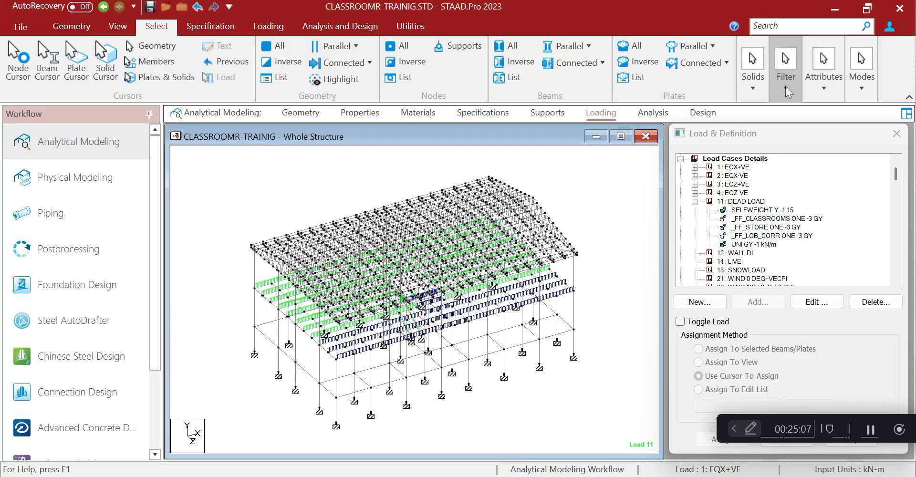
click(825, 88)
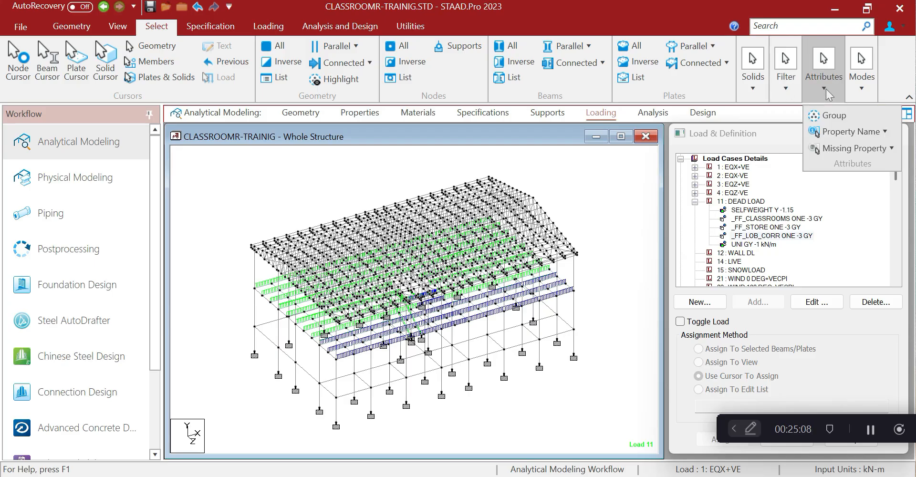
click(829, 134)
click(814, 171)
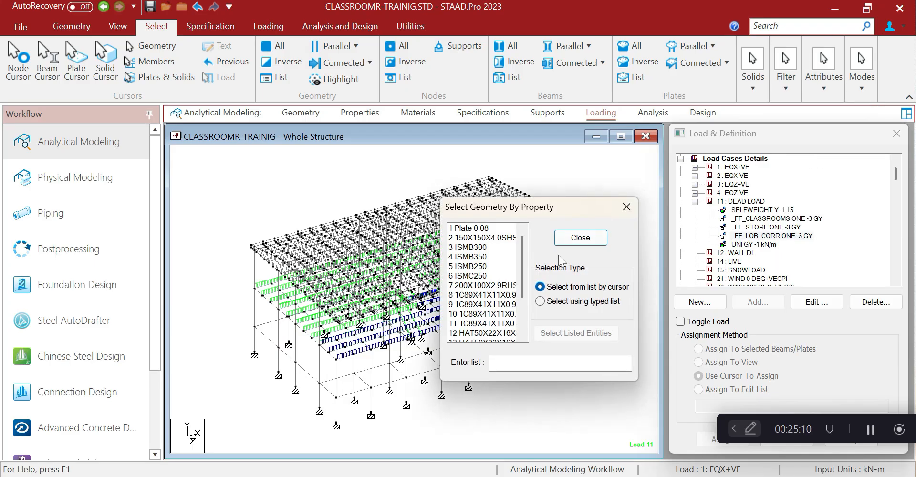
click(485, 276)
click(626, 207)
Show only the selected ISMC250 stair members in a maximized 3D rendering, zoomed and orbited
click(104, 27)
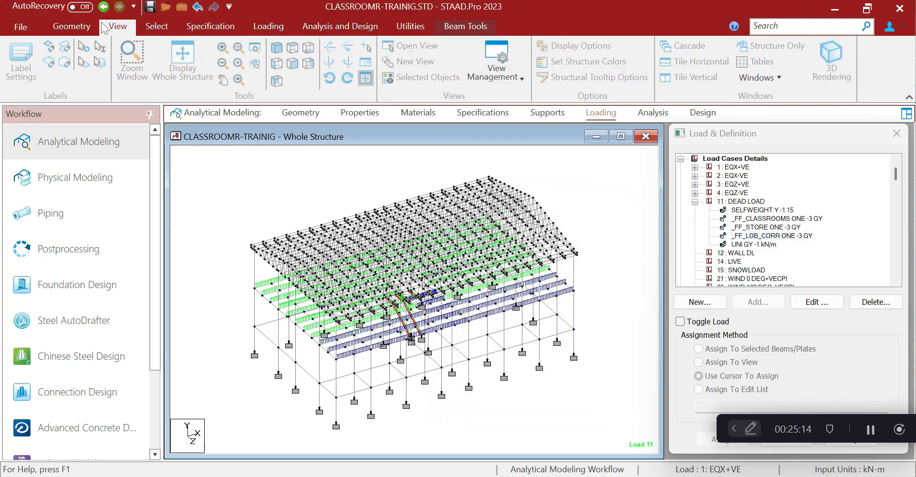
click(428, 77)
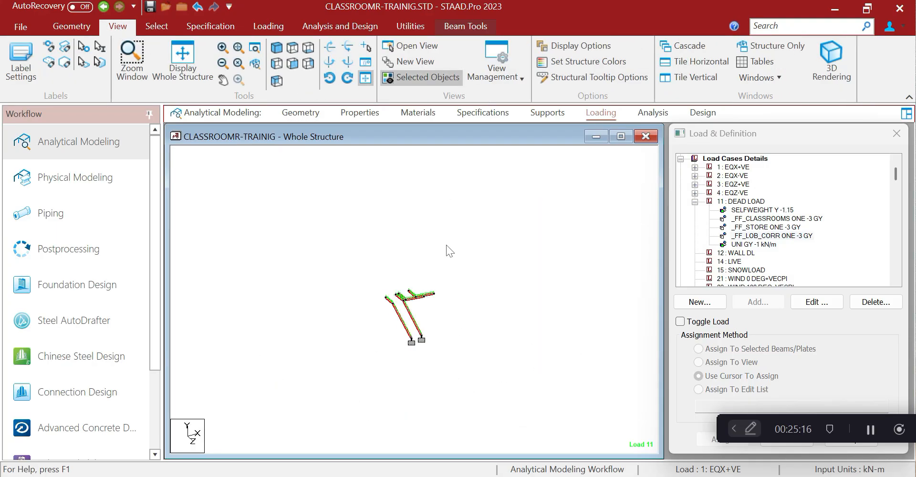
click(829, 64)
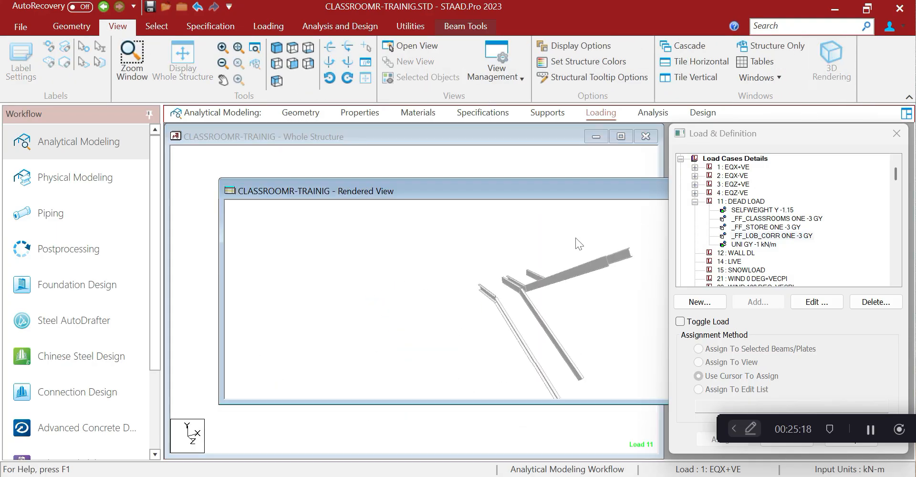
scroll(575, 238, up, 2)
drag(663, 194, 438, 175)
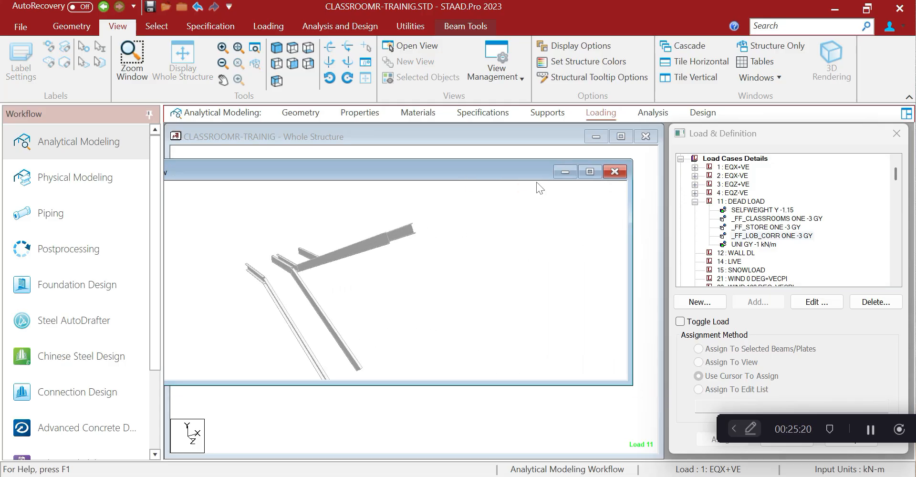
click(590, 172)
scroll(403, 262, up, 2)
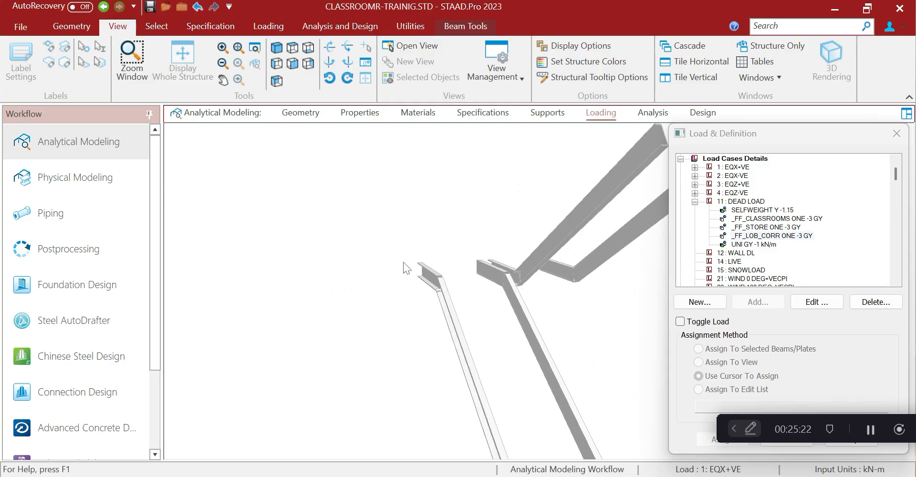
scroll(403, 262, up, 1)
scroll(471, 312, down, 5)
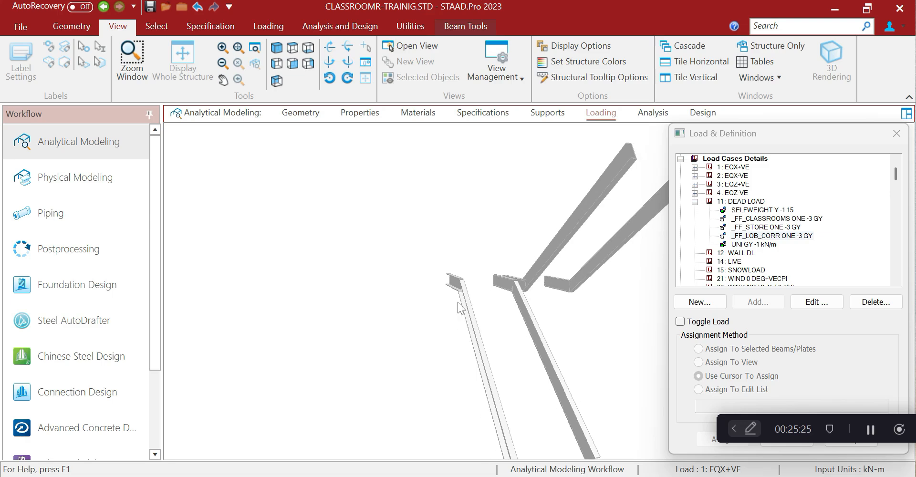
drag(497, 326, 545, 451)
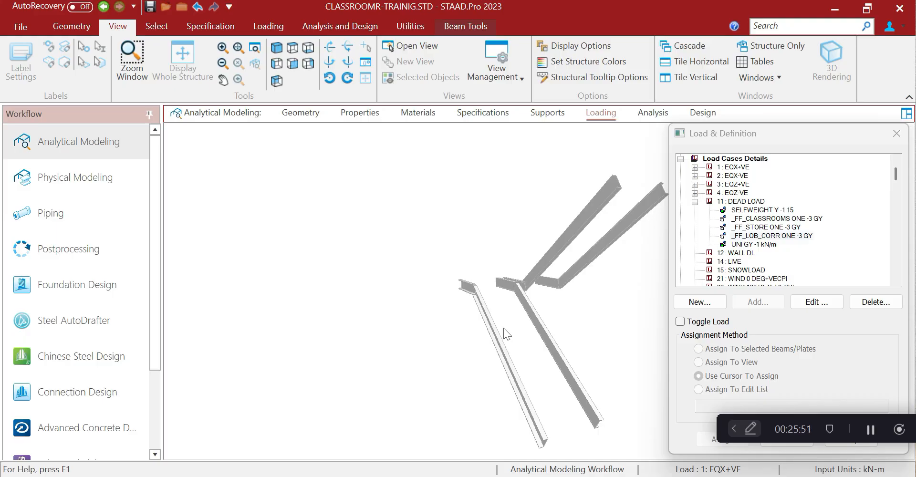
Capture a screenshot of the rendered stair stringers and return to a maximized Excel
key(super+shift+s)
drag(455, 252, 609, 450)
key(alt+Tab)
key(super+Up)
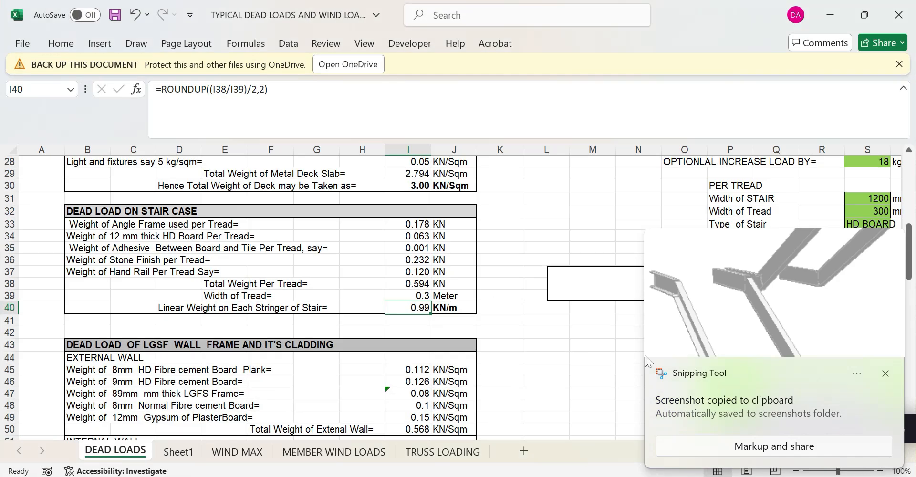
Paste the stringer screenshot into Sheet1 at cell E50
click(590, 330)
click(196, 451)
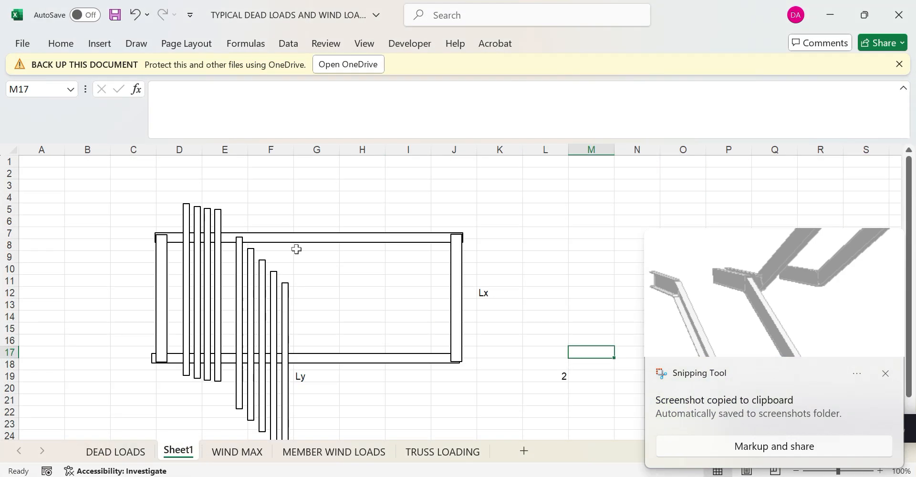
scroll(297, 247, down, 14)
click(243, 244)
right_click(245, 244)
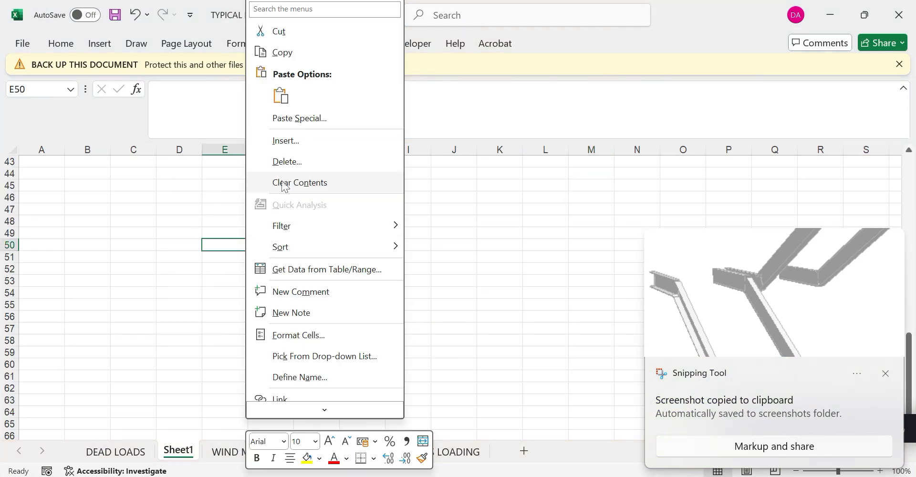
click(280, 96)
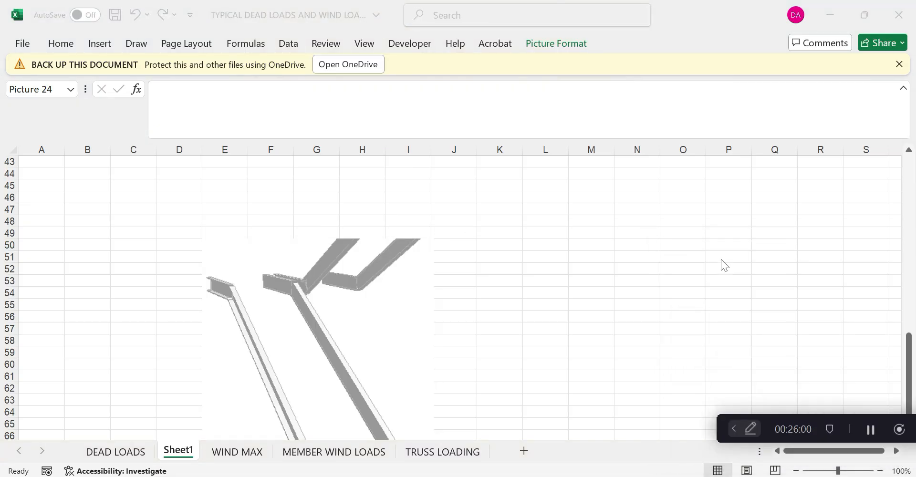
scroll(459, 319, down, 6)
scroll(485, 311, up, 2)
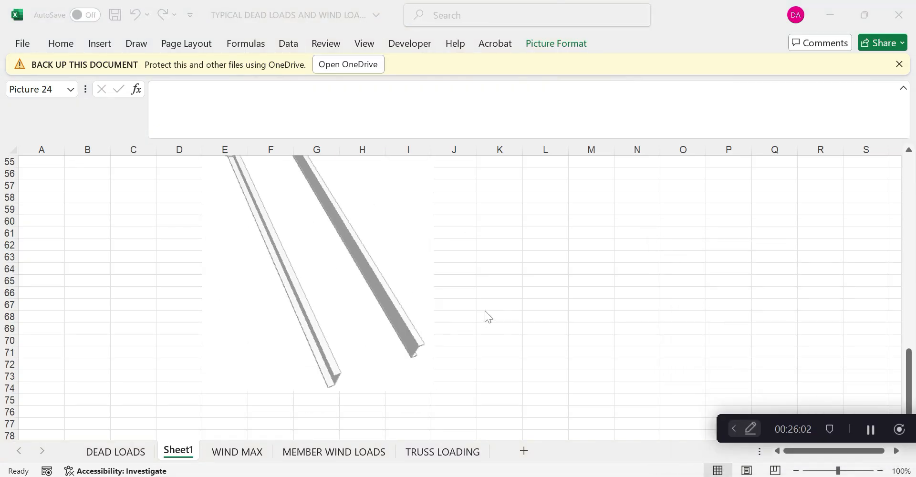
Draw a double-headed arrow across the gap between the two stringers' lower ends
click(138, 45)
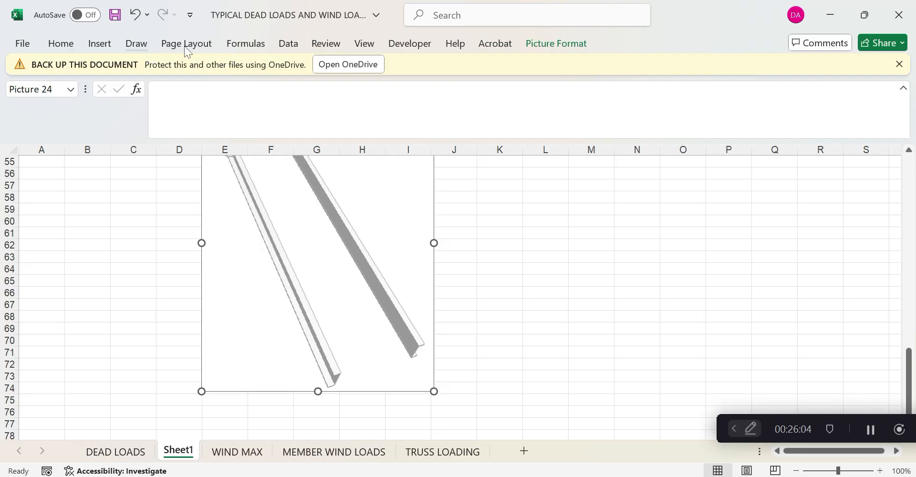
click(101, 46)
click(176, 93)
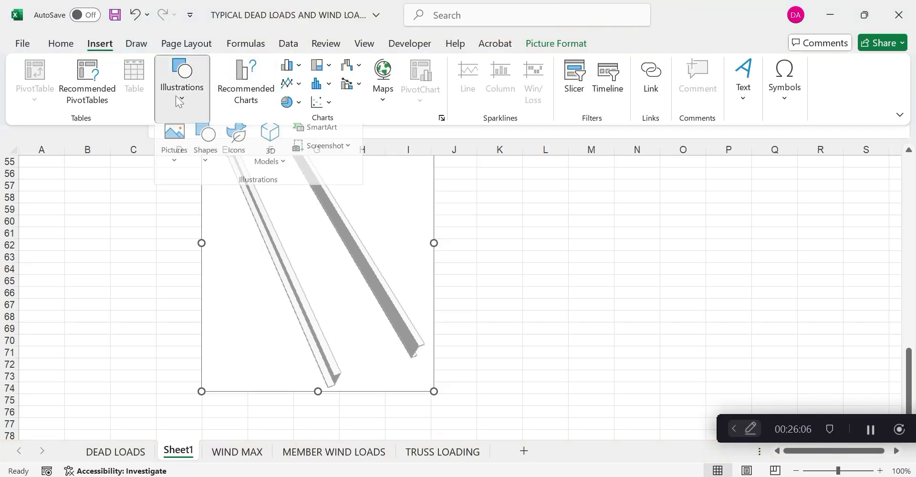
click(204, 165)
click(234, 271)
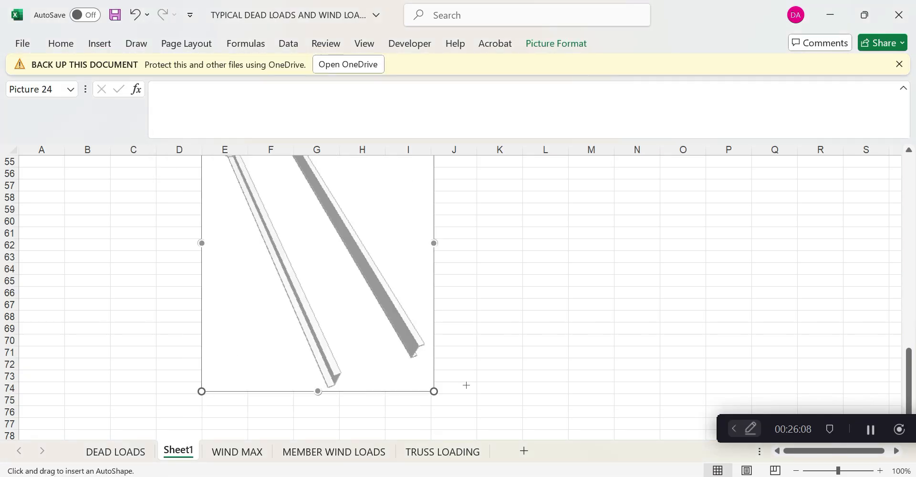
drag(333, 383, 416, 350)
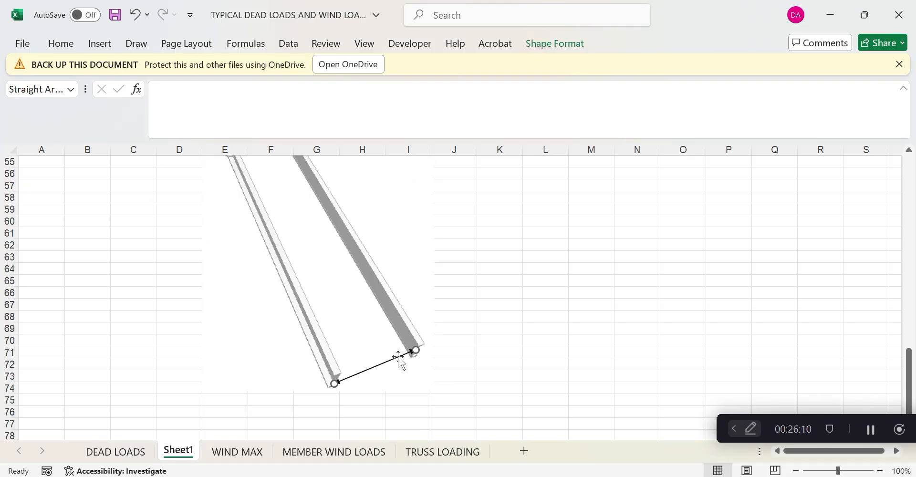
Look through the Draw, Home and Insert tabs, then choose the Text Box shape
click(136, 43)
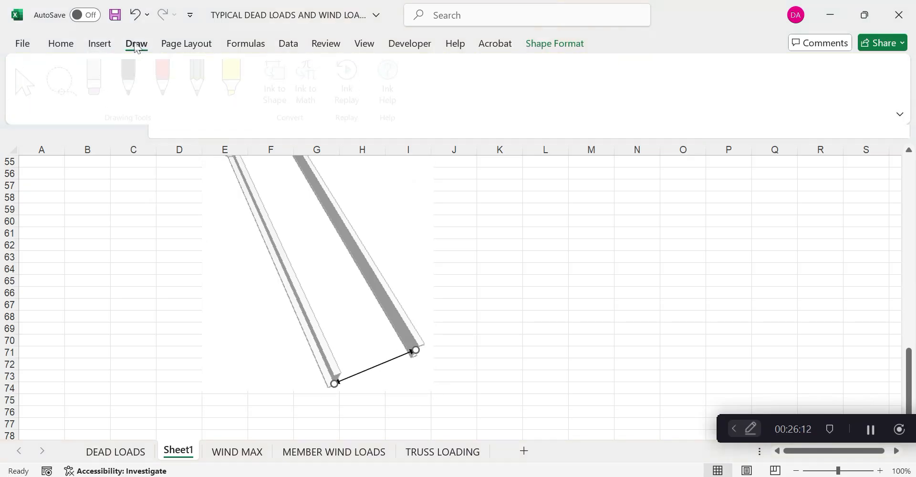
click(60, 44)
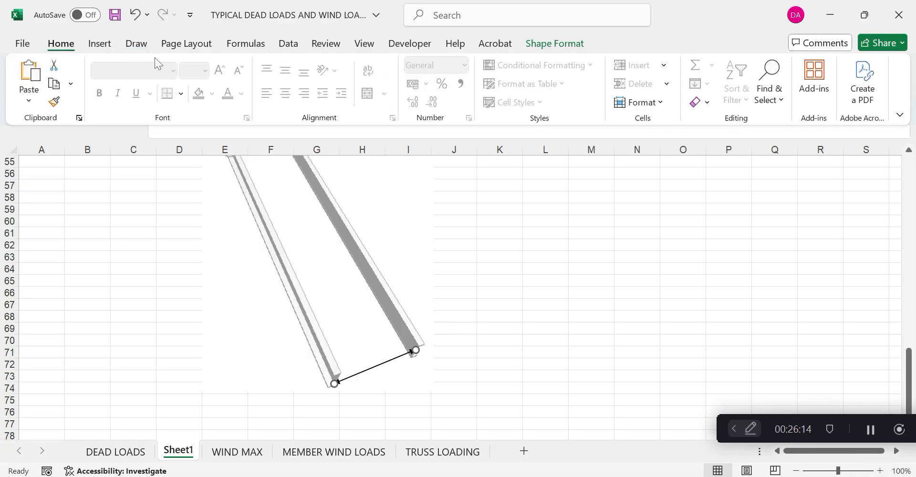
click(181, 94)
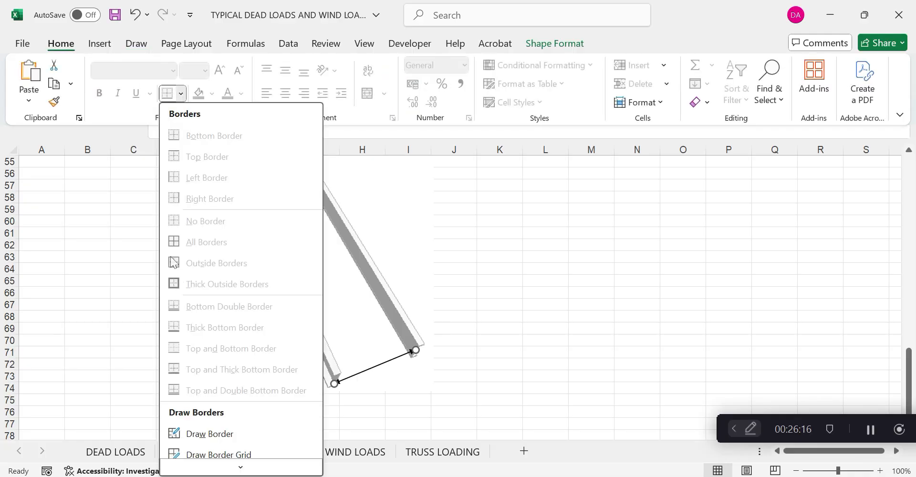
click(475, 238)
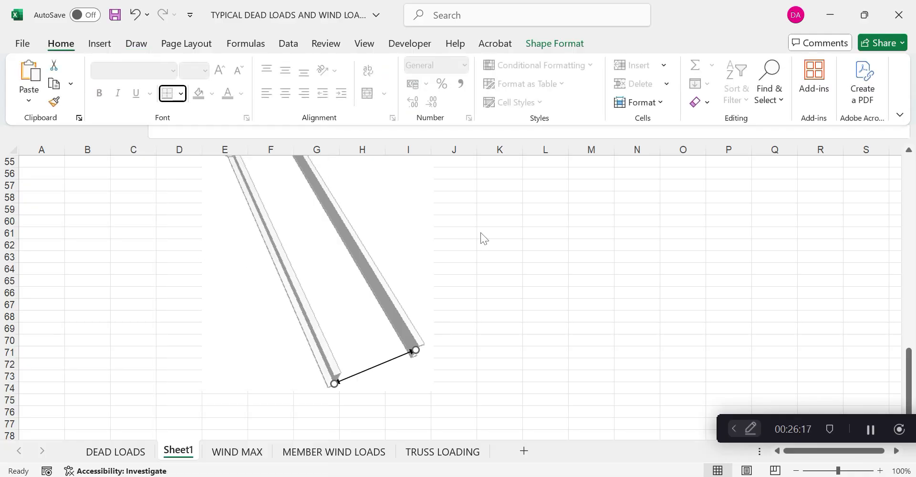
click(99, 43)
click(319, 101)
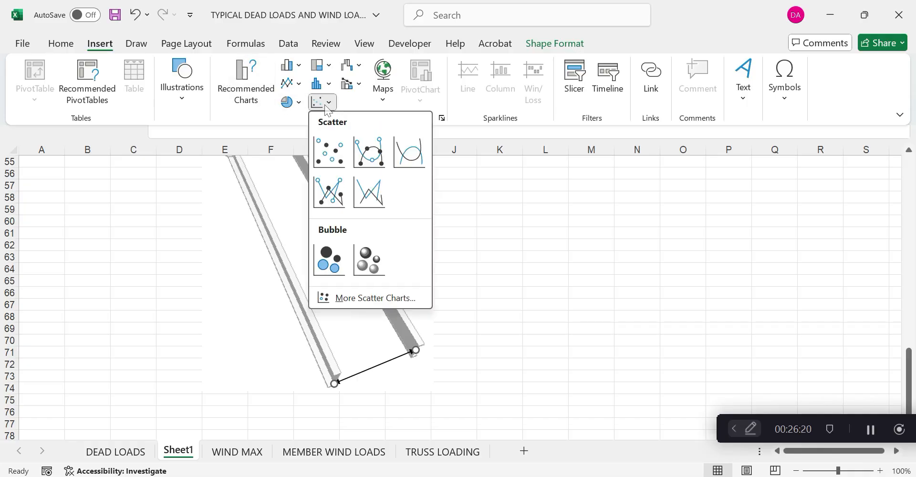
key(Escape)
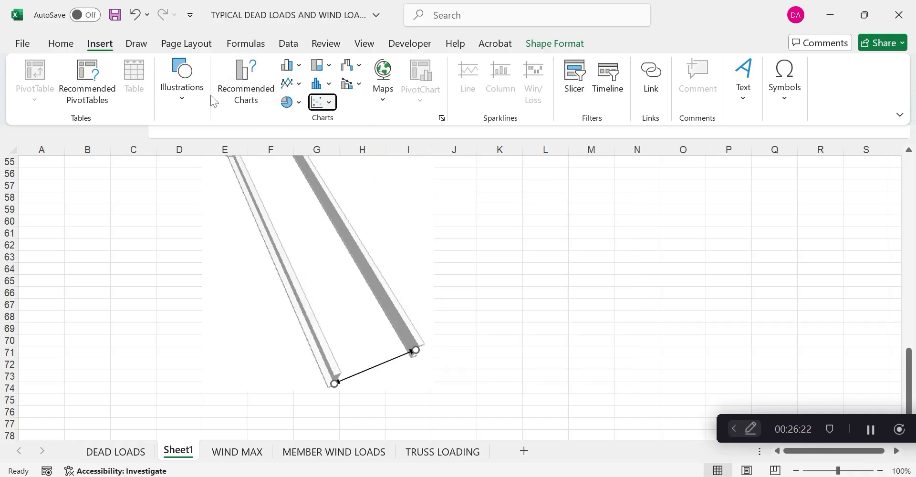
click(185, 99)
click(205, 150)
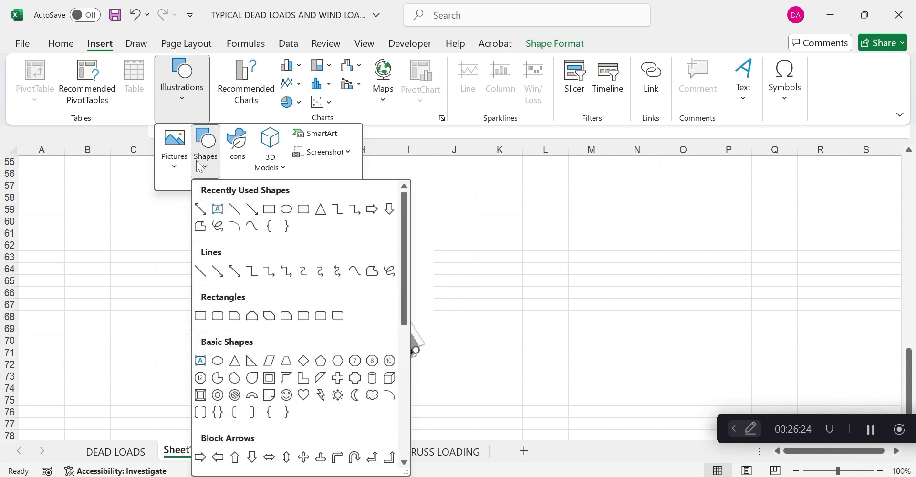
click(217, 208)
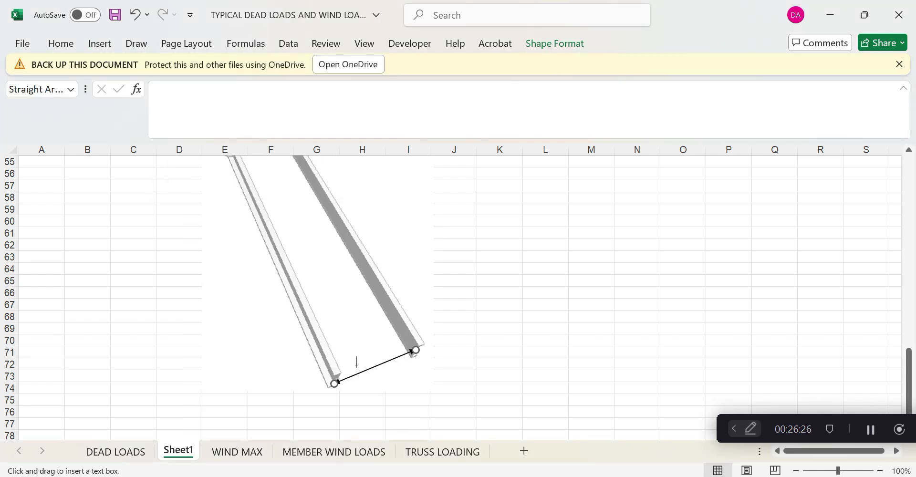
Add a '1.2 m' text box beside the width arrow
drag(358, 362, 389, 380)
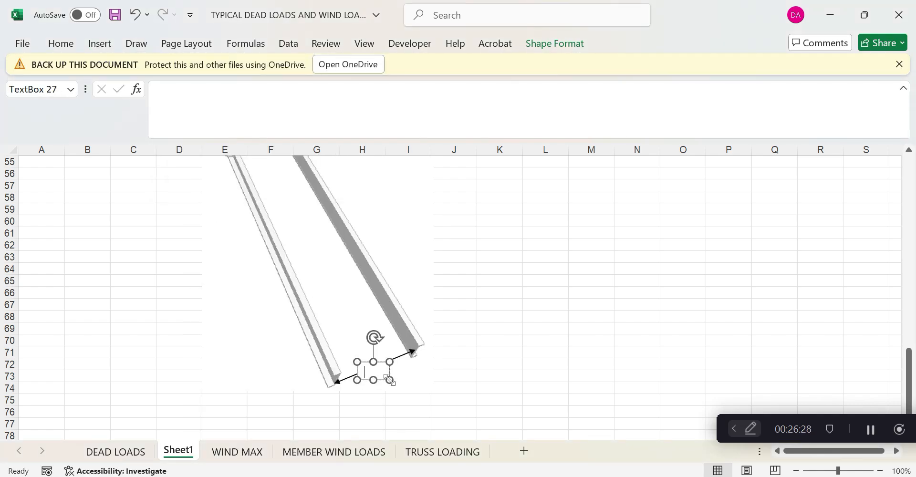
text(1.2 m)
drag(390, 380, 436, 385)
Enter the load 4 in K68 and the unit KN/sqm in L68
click(499, 319)
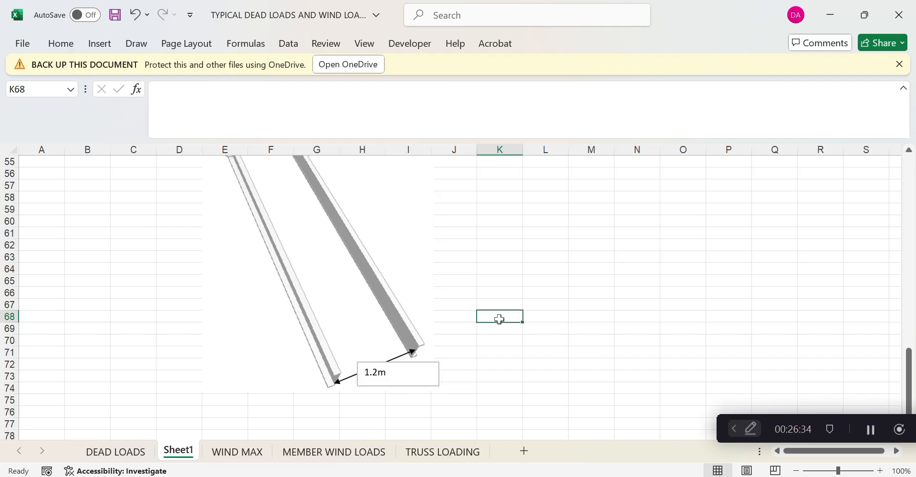
text(4)
click(532, 316)
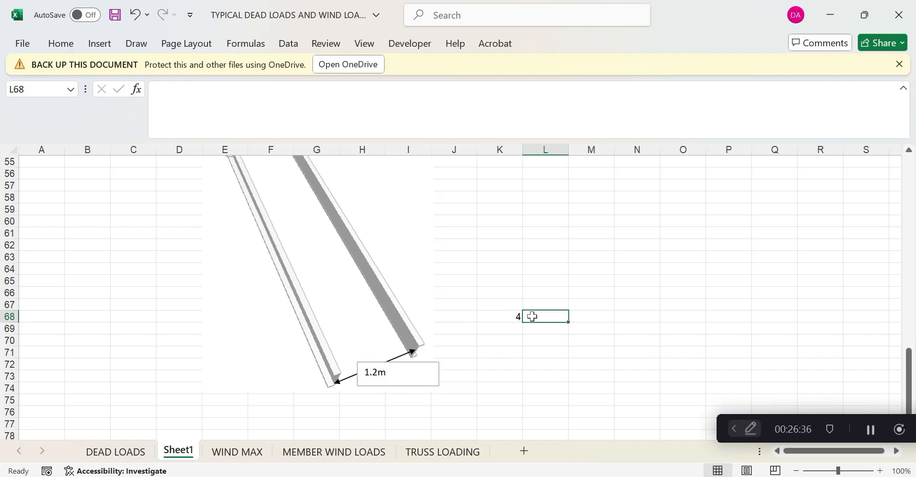
text(KN/sqm)
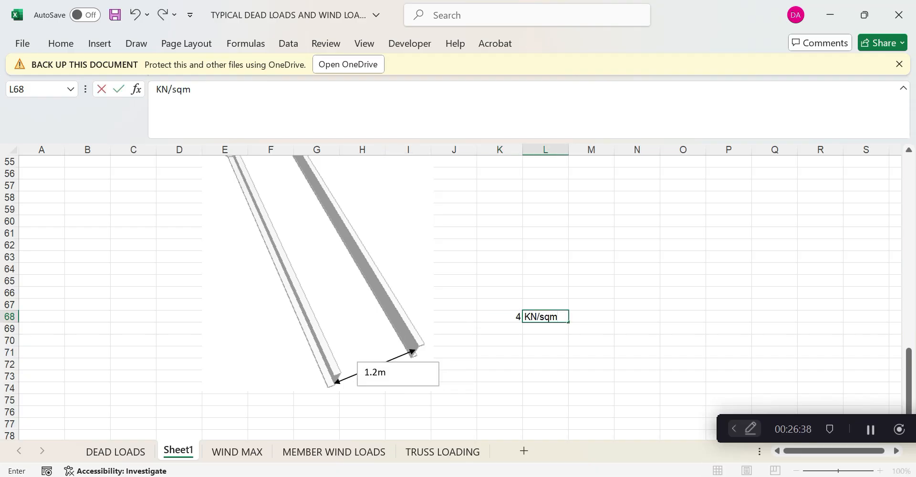
click(536, 371)
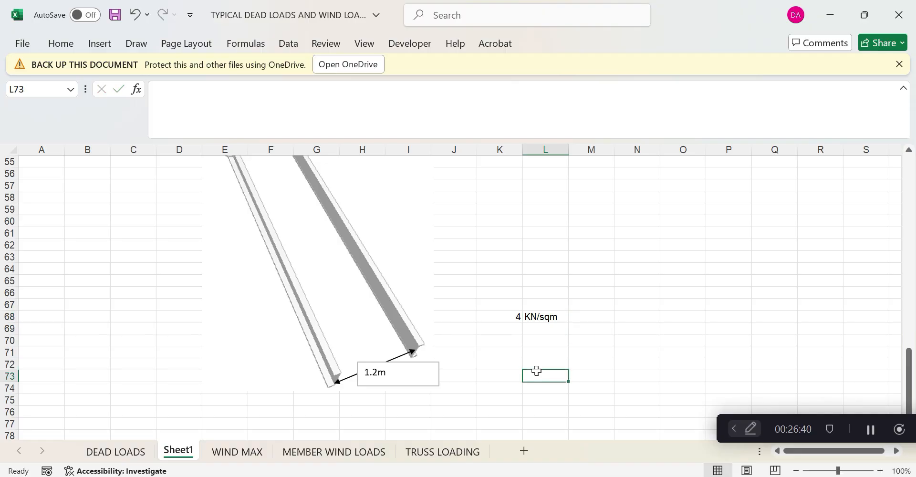
Draw a double-headed arrow along the left stringer down to its bottom
click(136, 44)
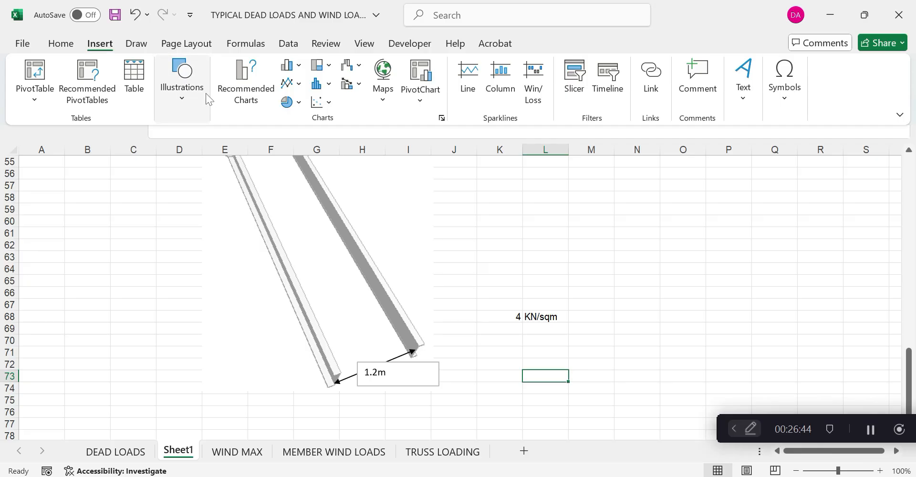
click(180, 95)
click(205, 164)
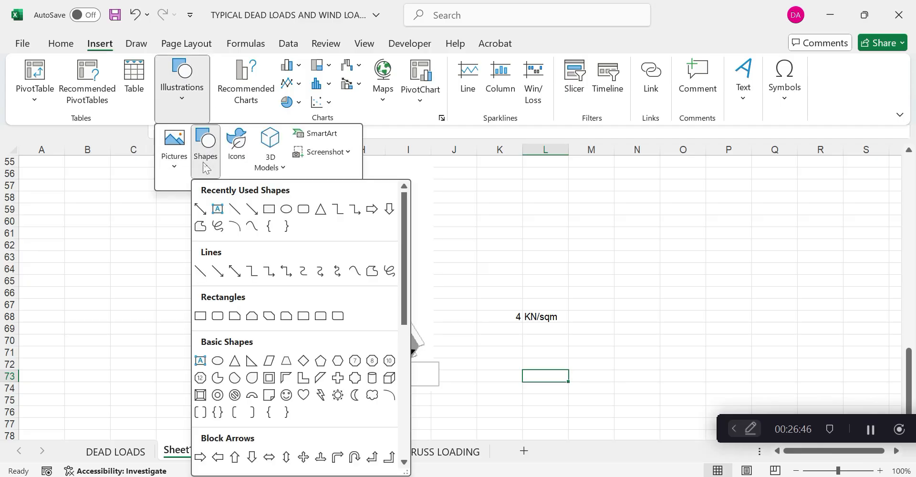
click(234, 271)
mouse_move(290, 312)
mouse_down()
mouse_move(326, 385)
mouse_move(321, 378)
mouse_move(316, 389)
mouse_move(325, 386)
mouse_up()
click(321, 387)
Try to copy the 1.2m label, undoing an accidental picture paste
click(367, 371)
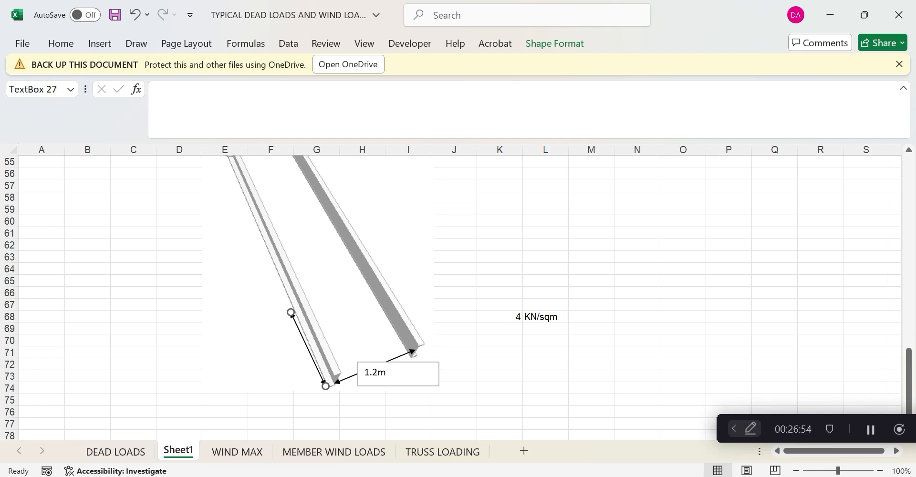
right_click(365, 355)
right_click(634, 257)
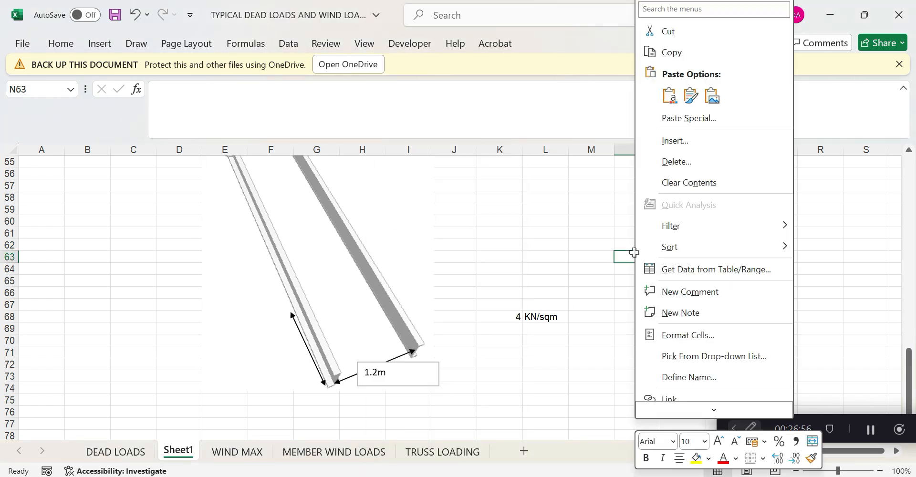
click(679, 100)
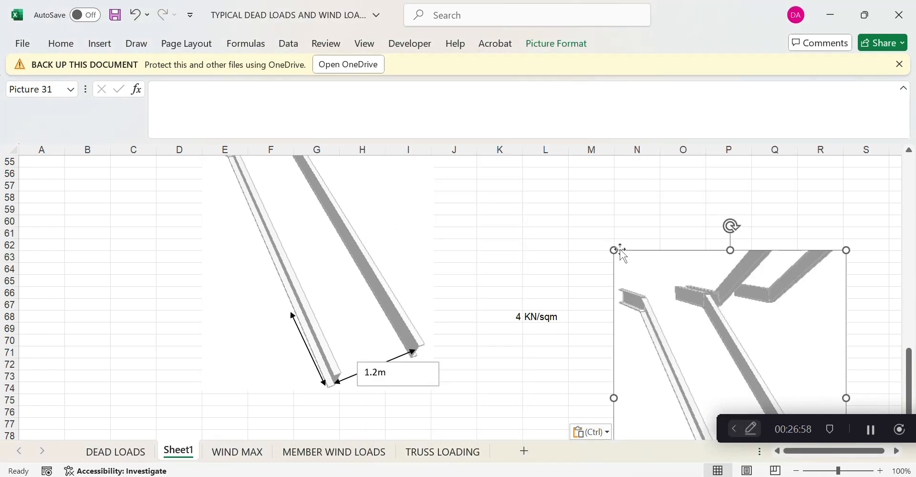
key(ctrl+z)
Paste a copy of the 1.2m label beside the left arrow and change it to 1.0m
click(373, 363)
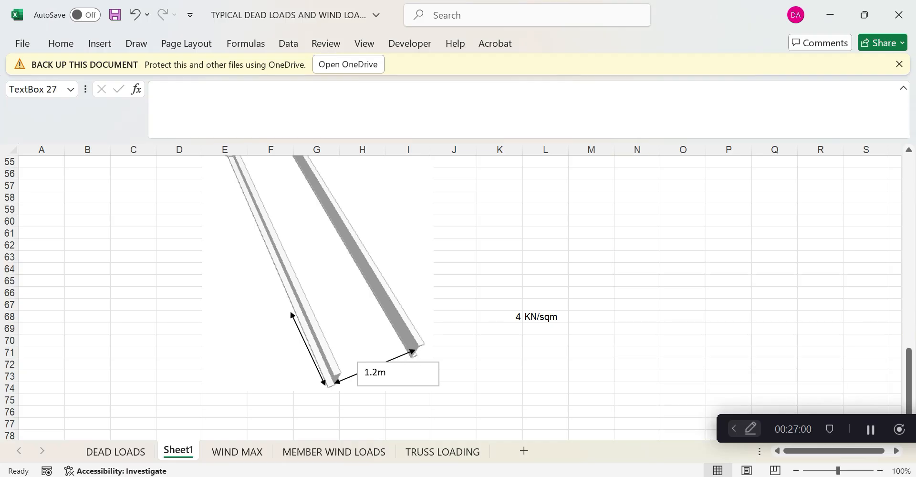
right_click(373, 363)
key(Escape)
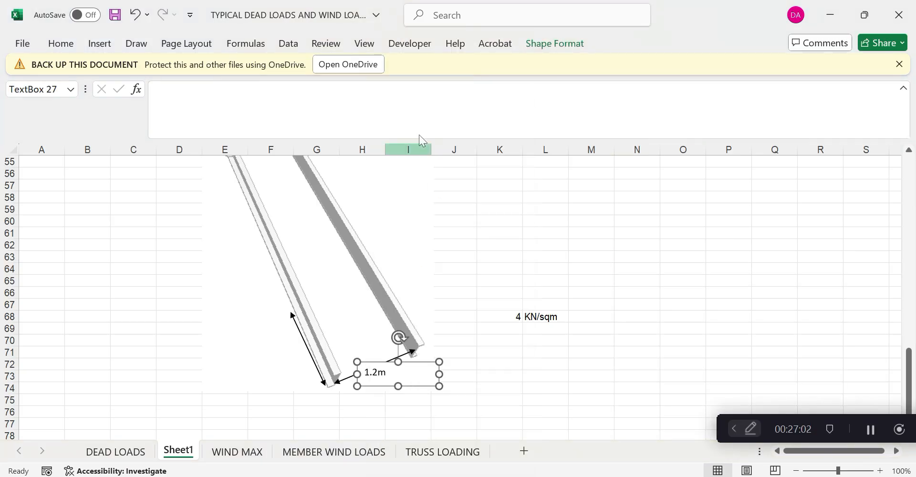
right_click(478, 196)
click(512, 154)
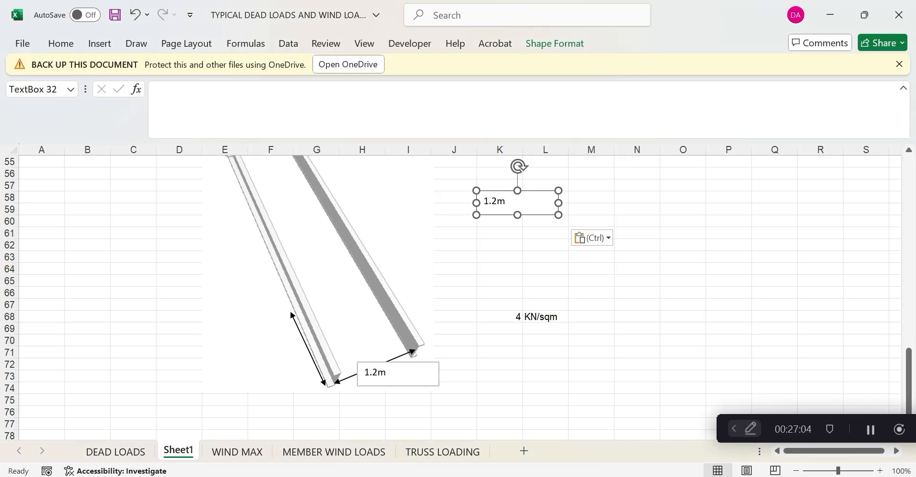
drag(475, 202, 245, 356)
click(241, 352)
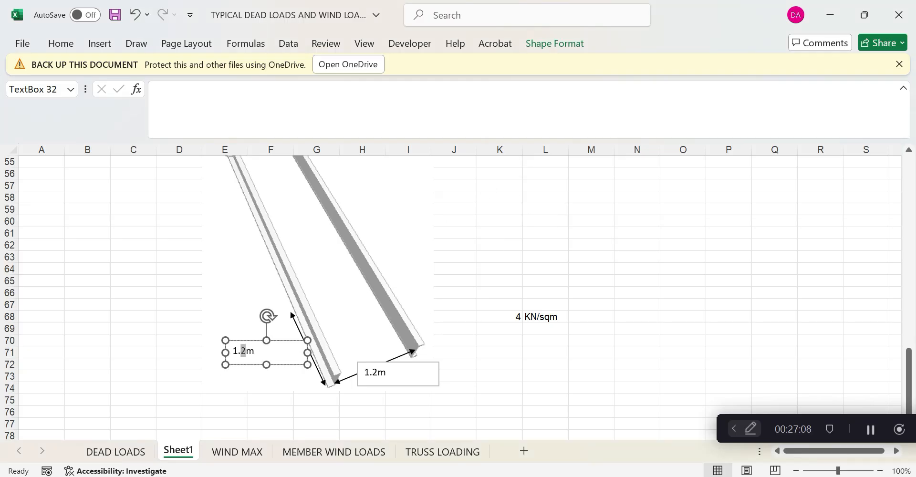
text(0)
click(507, 337)
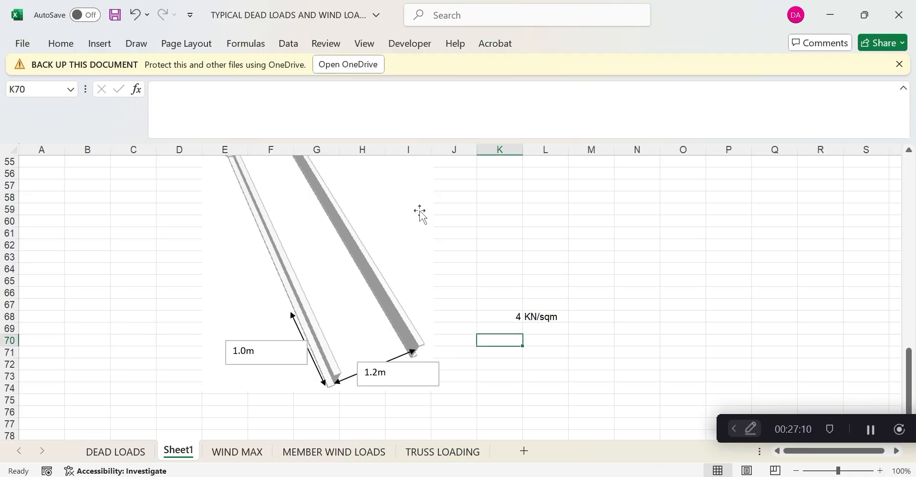
Draw a straight line from the 1.0m arrow tip to the right stringer
click(419, 212)
click(137, 46)
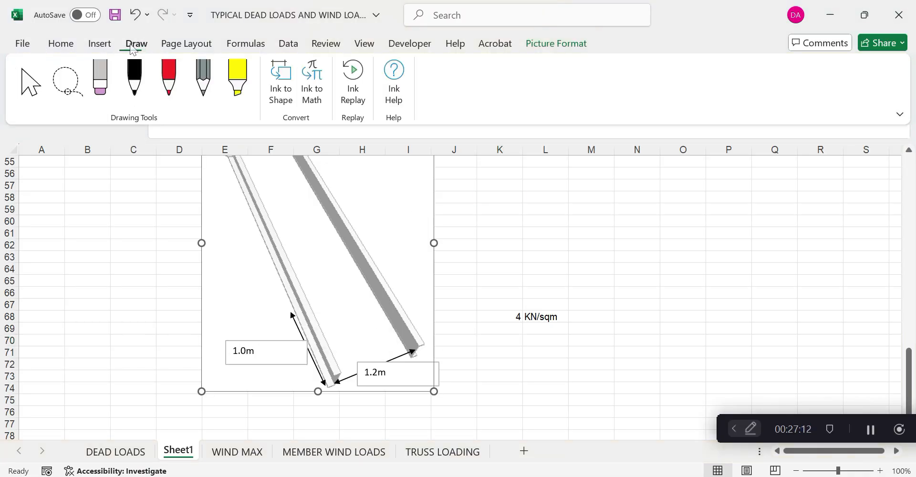
click(110, 48)
click(182, 79)
click(206, 145)
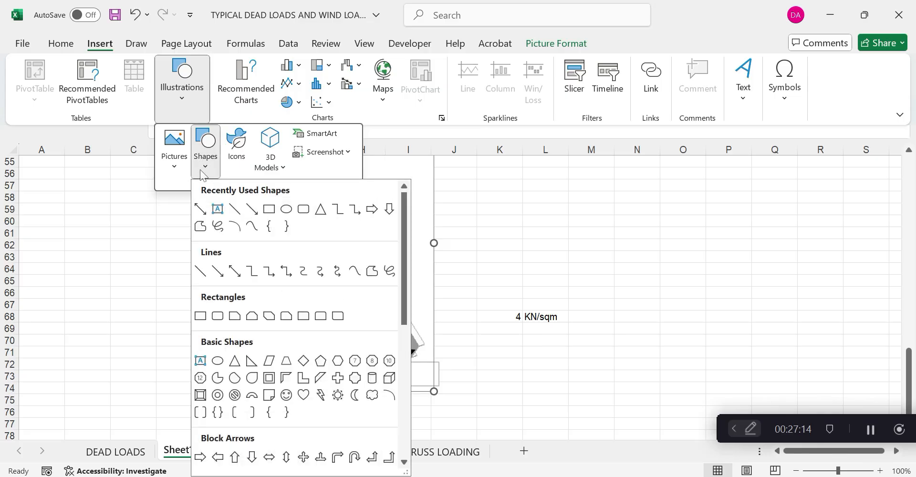
click(200, 271)
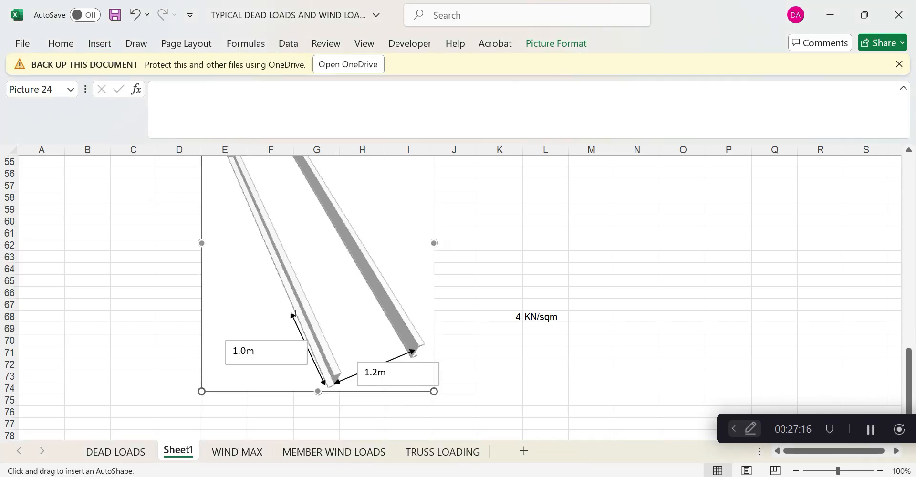
drag(294, 313, 383, 281)
Give the bridging line between the stringers a dashed outline
click(137, 47)
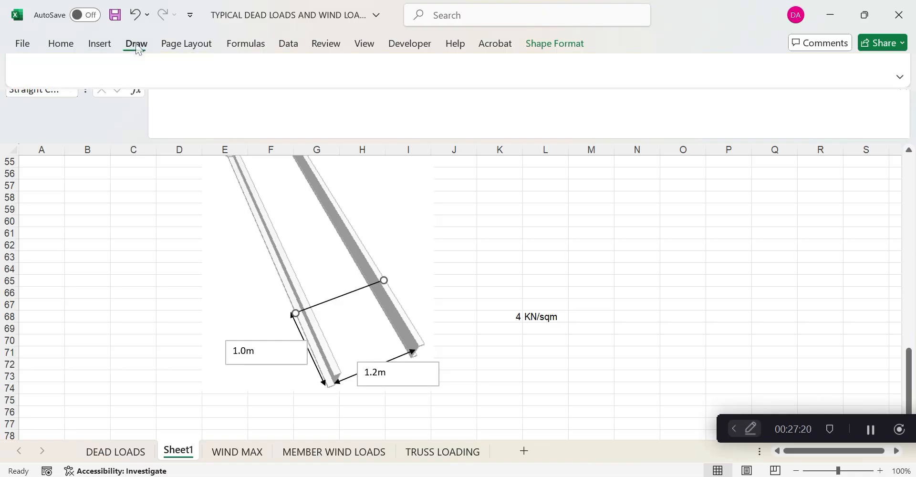
click(97, 44)
click(374, 100)
click(498, 190)
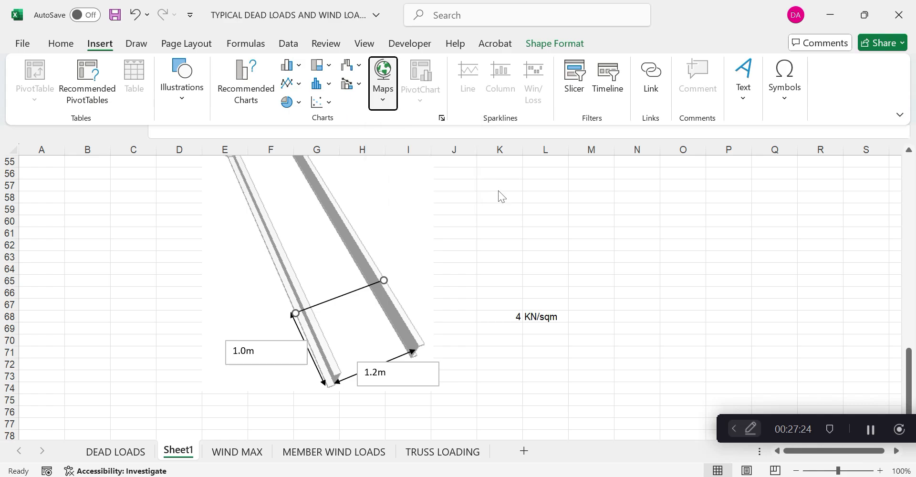
click(329, 103)
click(329, 103)
click(548, 44)
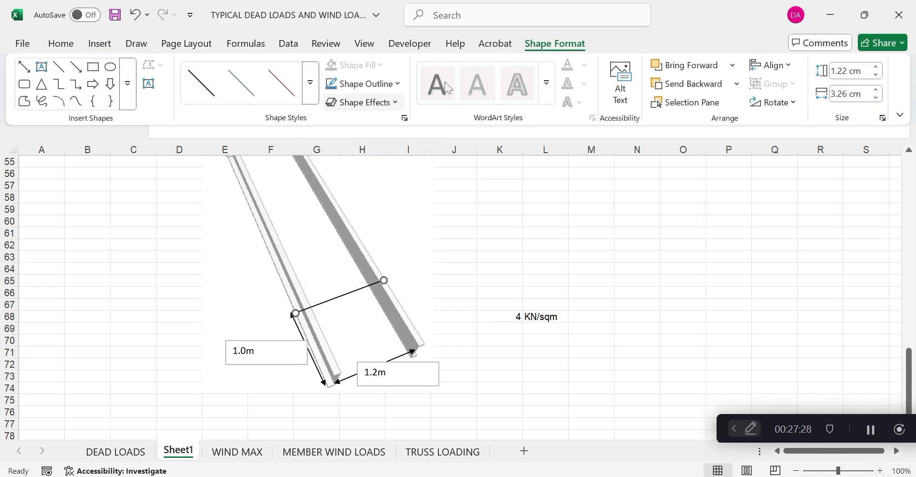
click(363, 84)
mouse_move(372, 428)
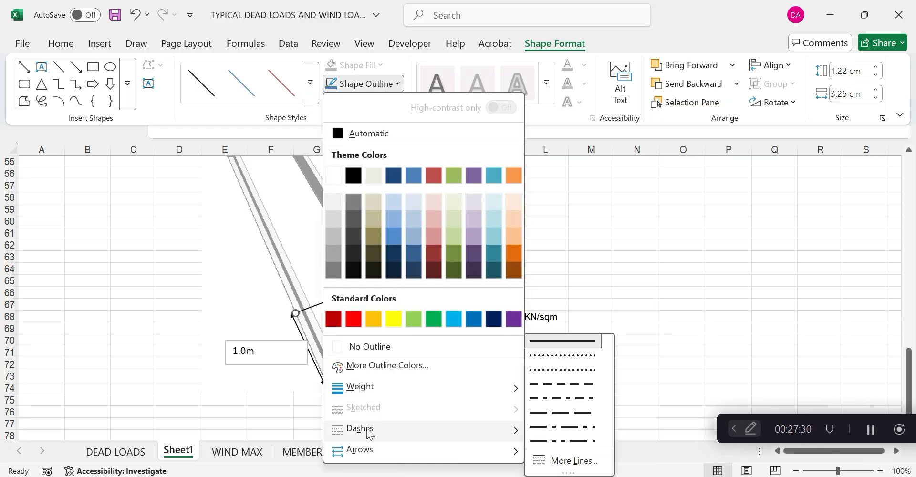
click(551, 382)
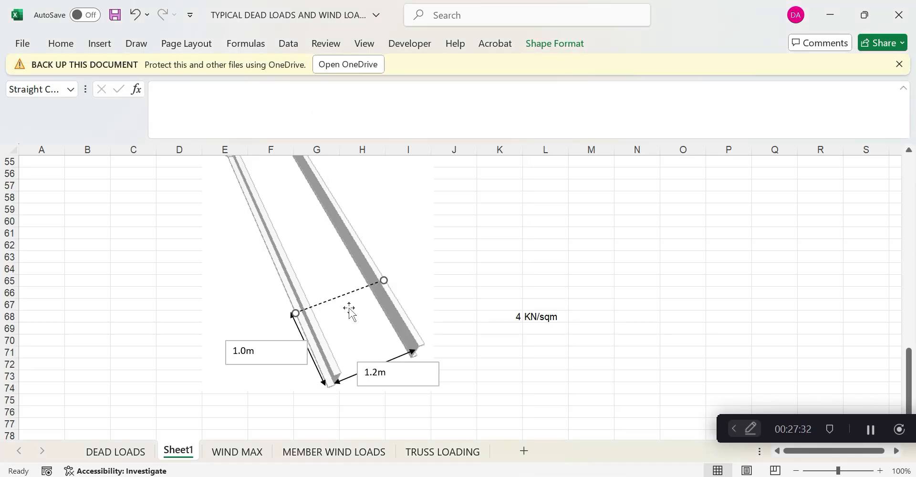
Copy the dashed line and place the copy along the right-hand stringer
right_click(347, 294)
click(385, 143)
right_click(567, 233)
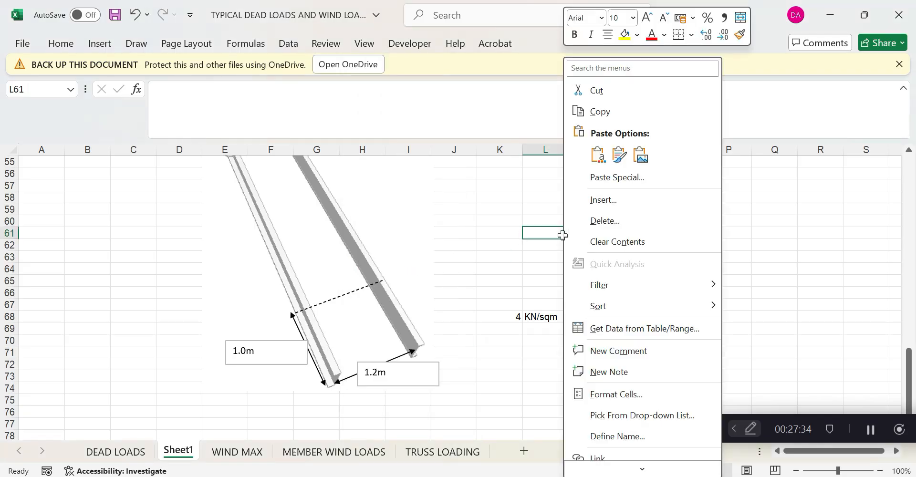
click(595, 157)
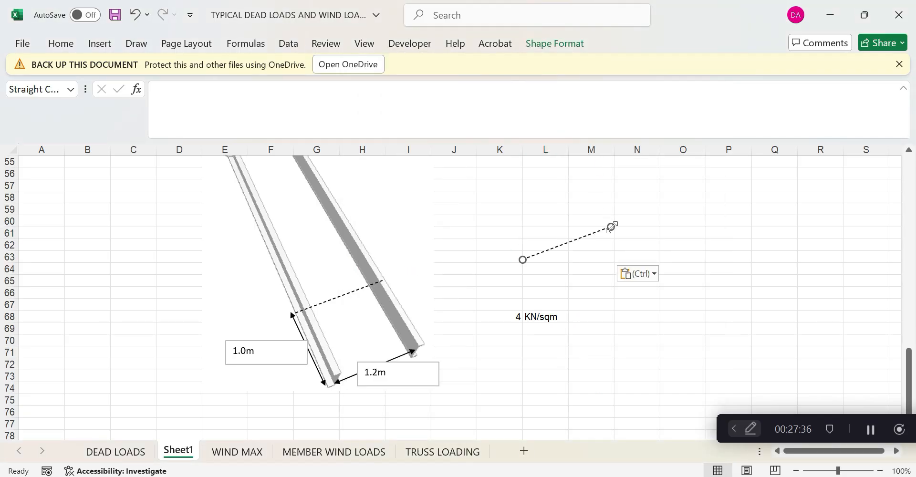
drag(611, 227, 422, 343)
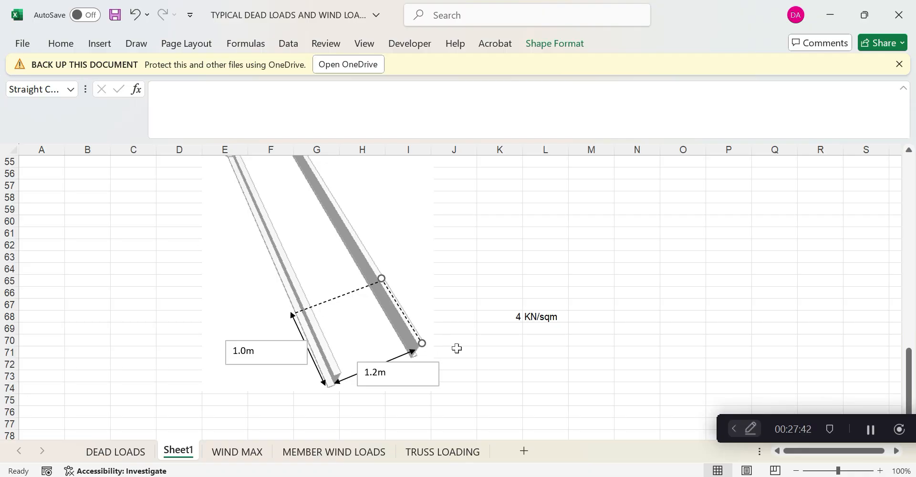
Enter =4*1.2 in K71 to get 4.8
click(500, 353)
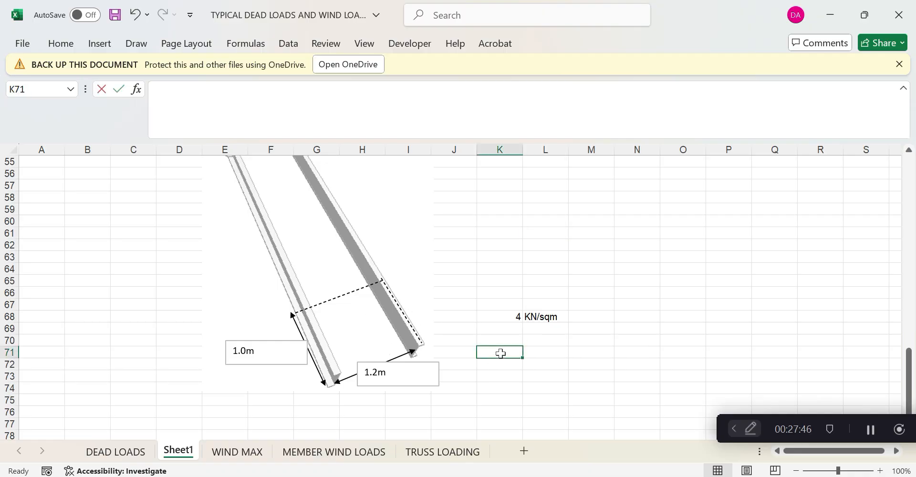
text(=4*1)
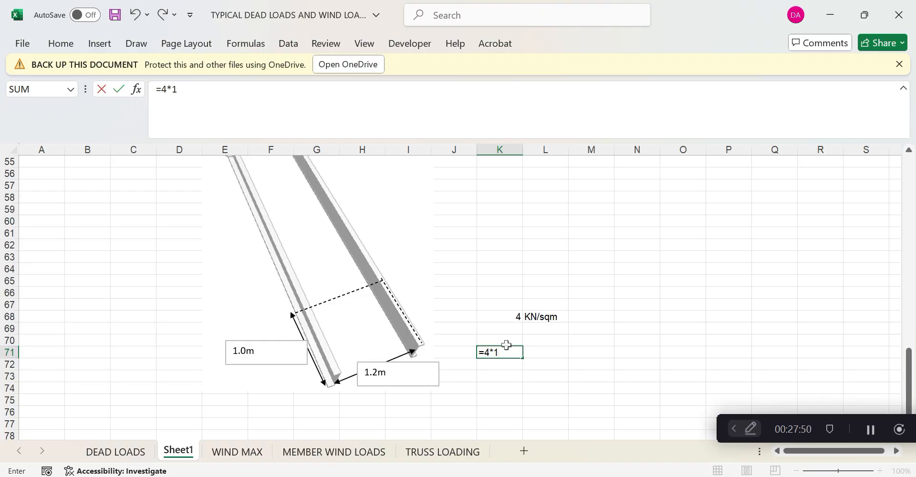
text(.2)
click(506, 391)
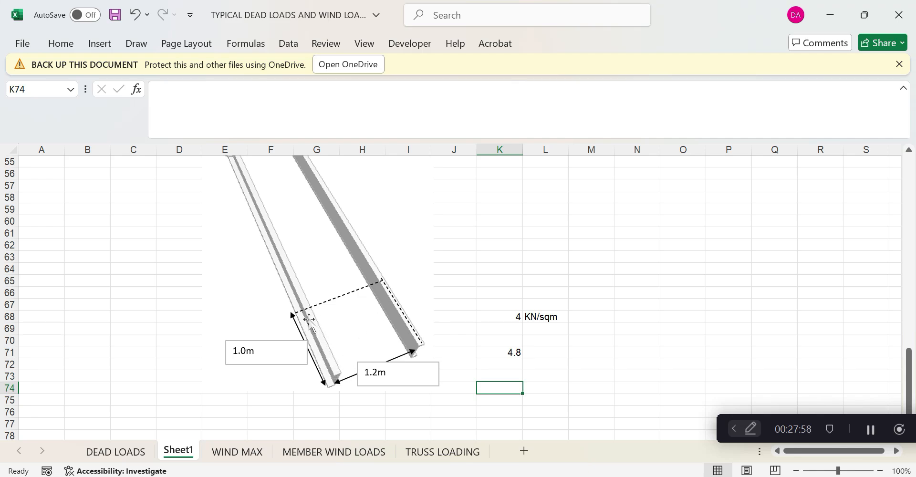
Record the stringer load as 2.4 in K73 with unit KN/m in L73
click(505, 374)
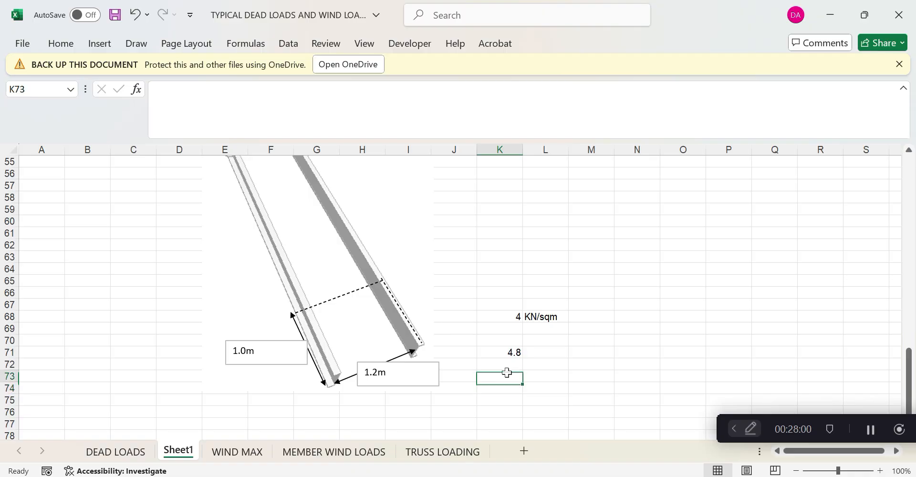
text(=)
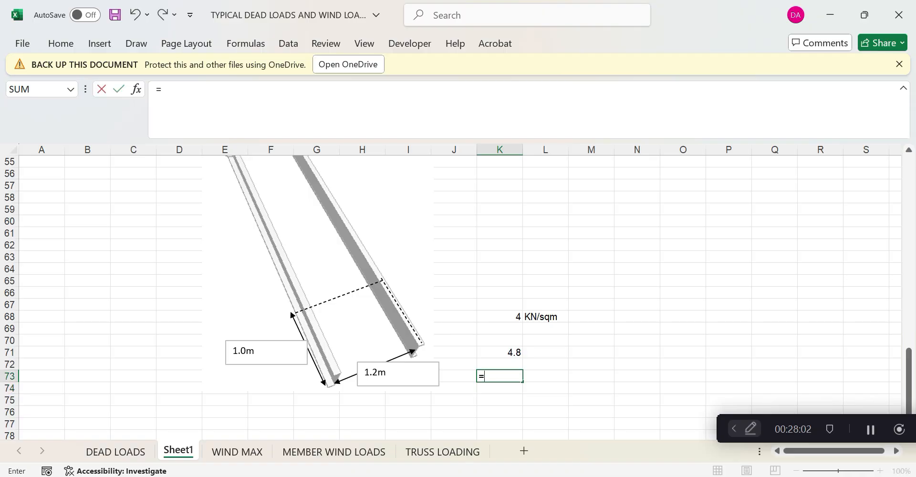
text(2.4)
click(548, 376)
text(KN/)
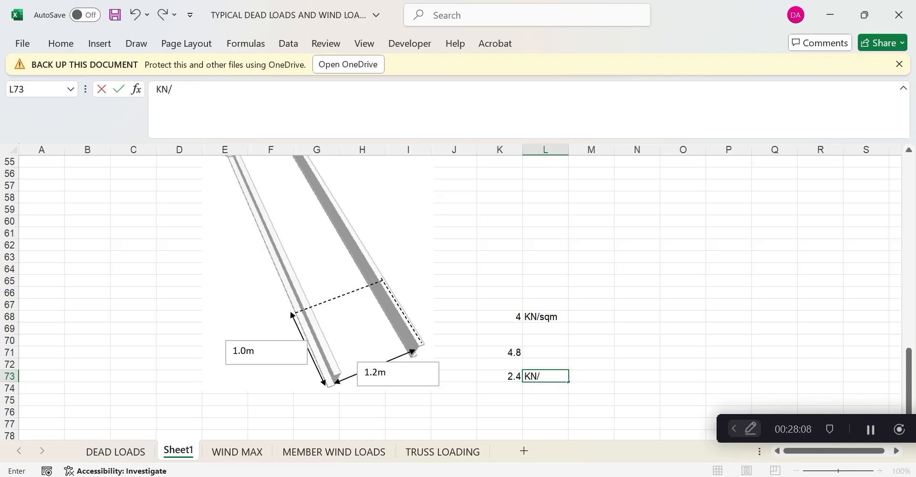
text(m)
click(548, 412)
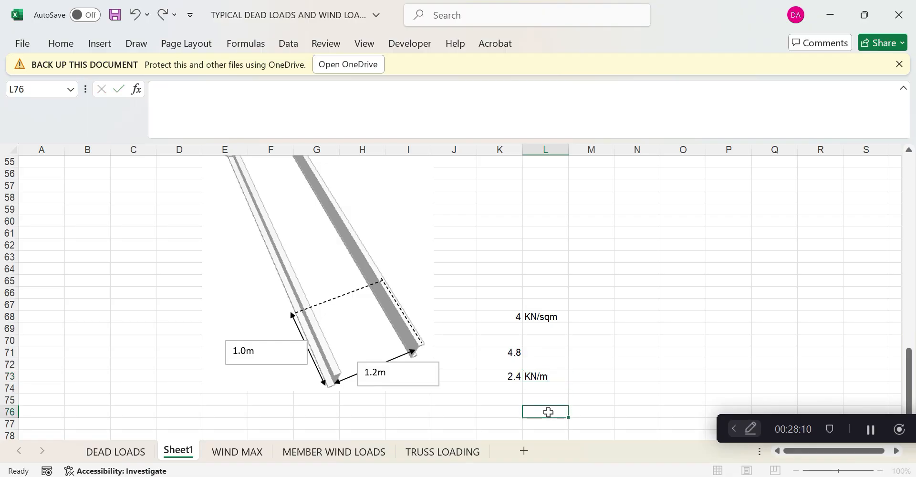
Try a =4*1.2/2 check in L76, then clear it
text(=4*1)
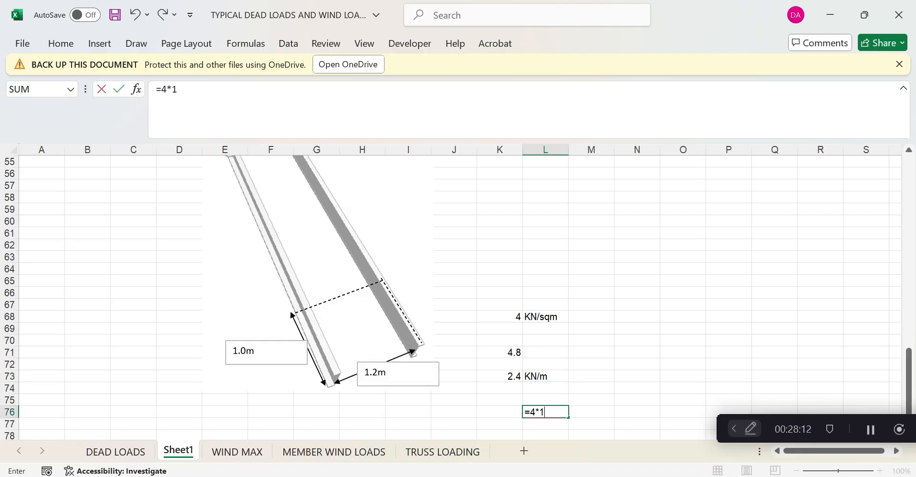
text(.2/2)
key(Return)
click(548, 412)
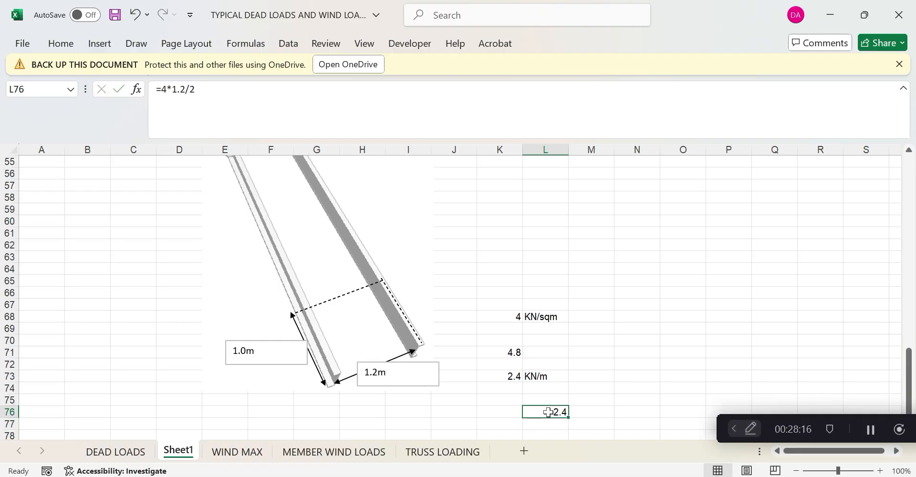
key(Delete)
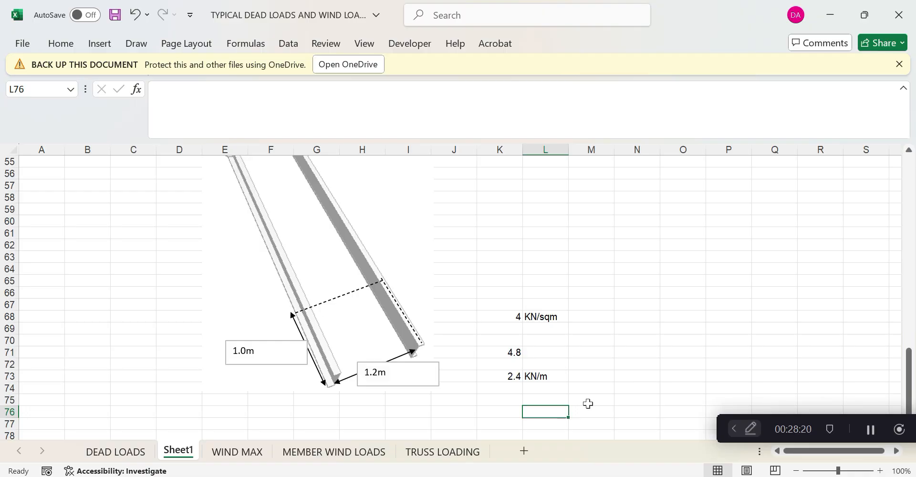
Change the LOAD 14 live member load on members 276–285 to UNI GY -2.4
click(568, 476)
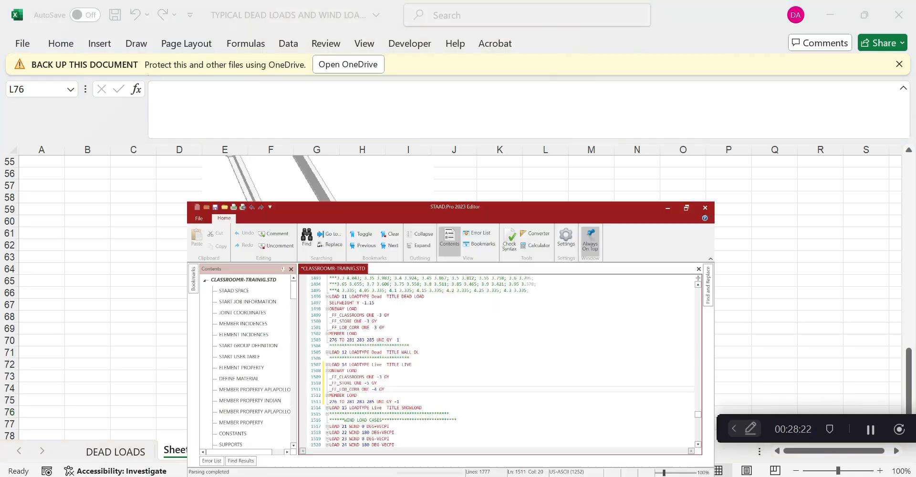
click(368, 344)
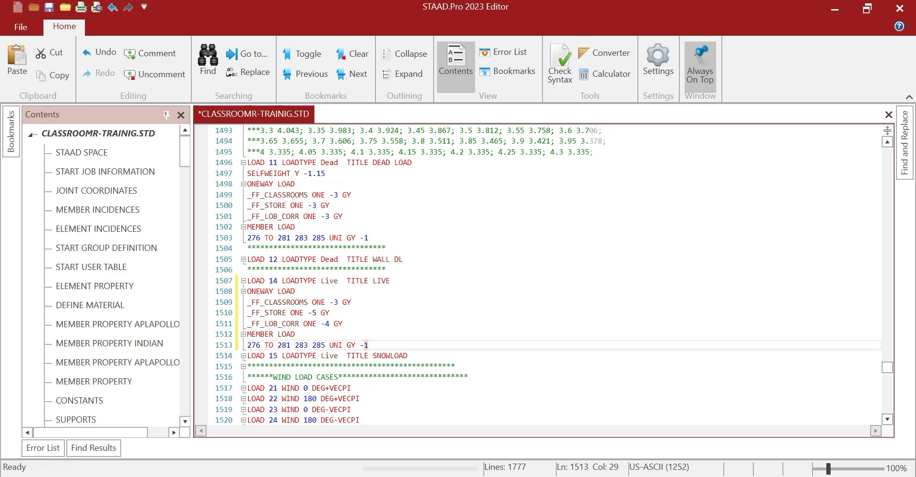
text(.4)
key(Up)
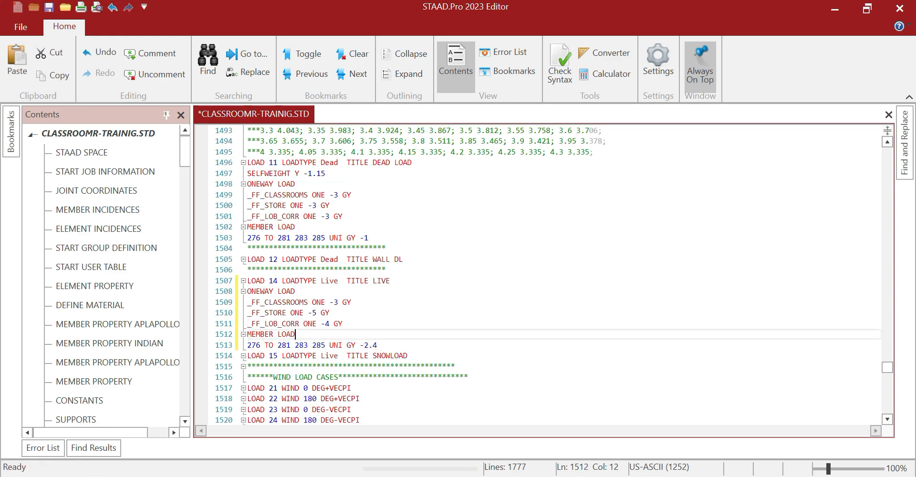
scroll(543, 275, down, 1)
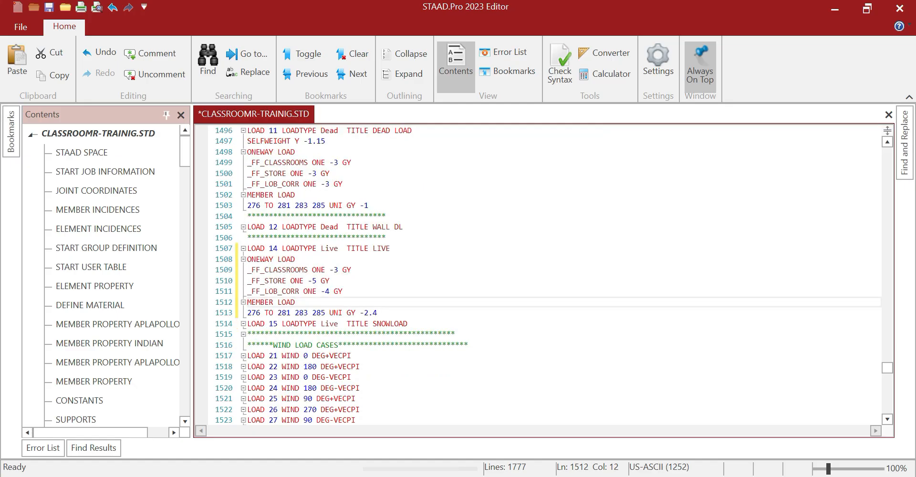
scroll(543, 274, up, 5)
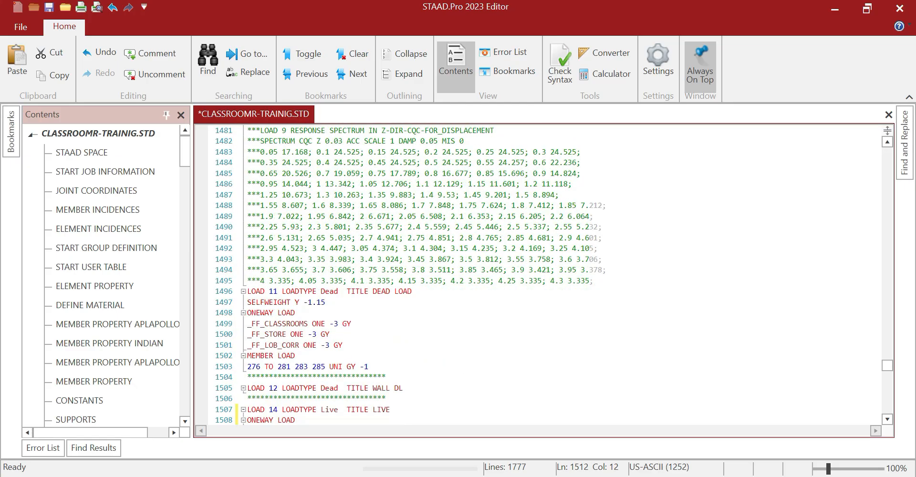
Save CLASSROOMR-TRAINIG.STD and scroll through the input file to review it
click(50, 8)
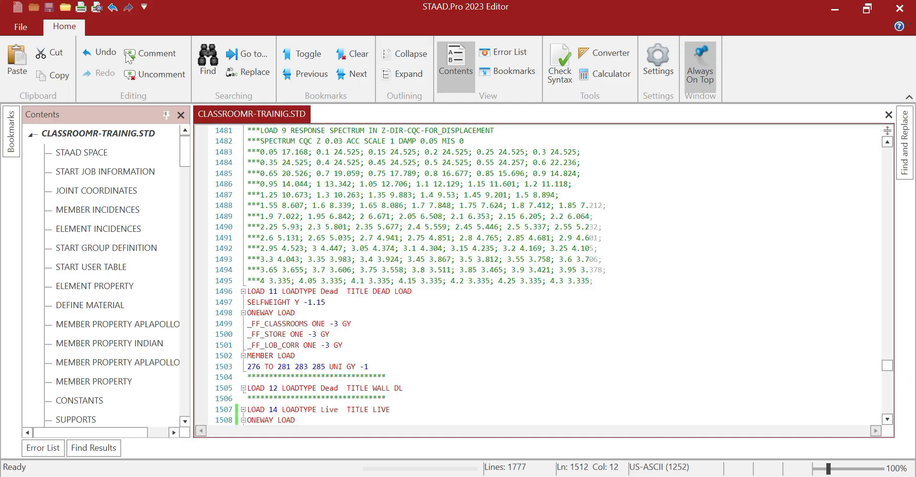
click(406, 366)
scroll(406, 366, up, 6)
scroll(544, 274, up, 20)
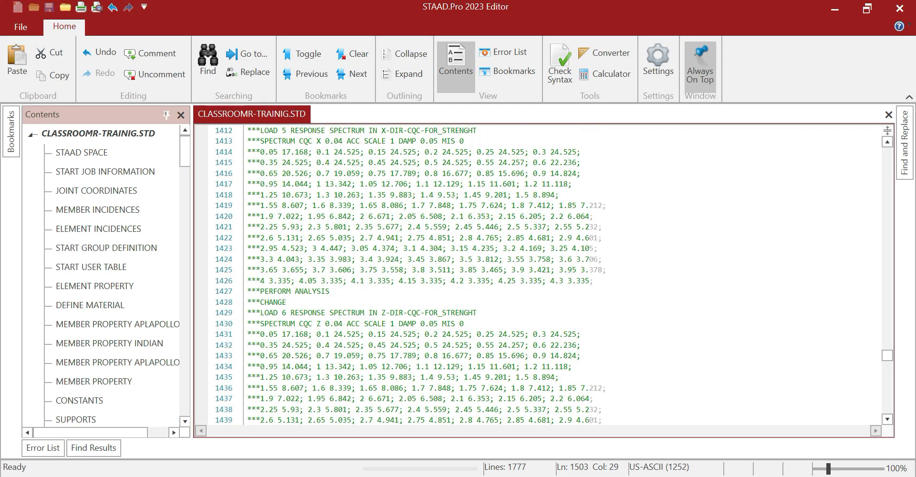
scroll(543, 274, up, 3)
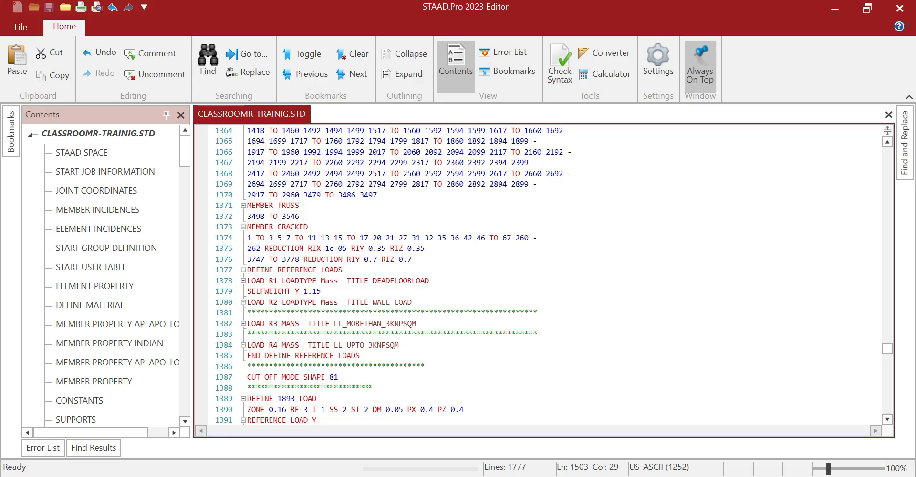
scroll(544, 274, down, 2)
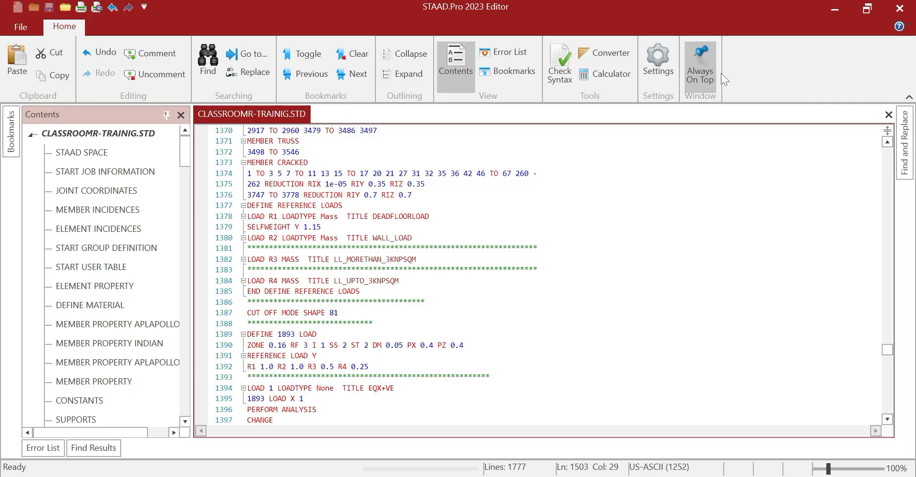
Close Adobe Acrobat along with all its open PDF tabs, including is-875-2-1987.pdf
click(834, 8)
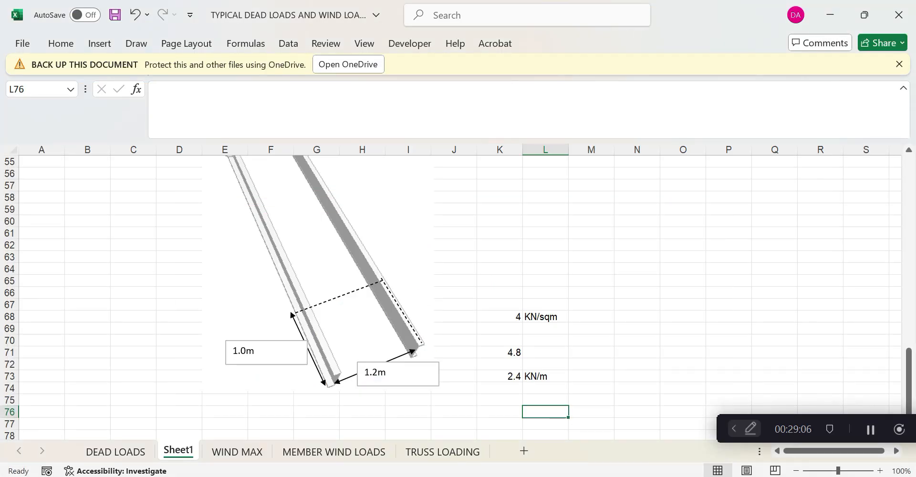
mouse_move(583, 476)
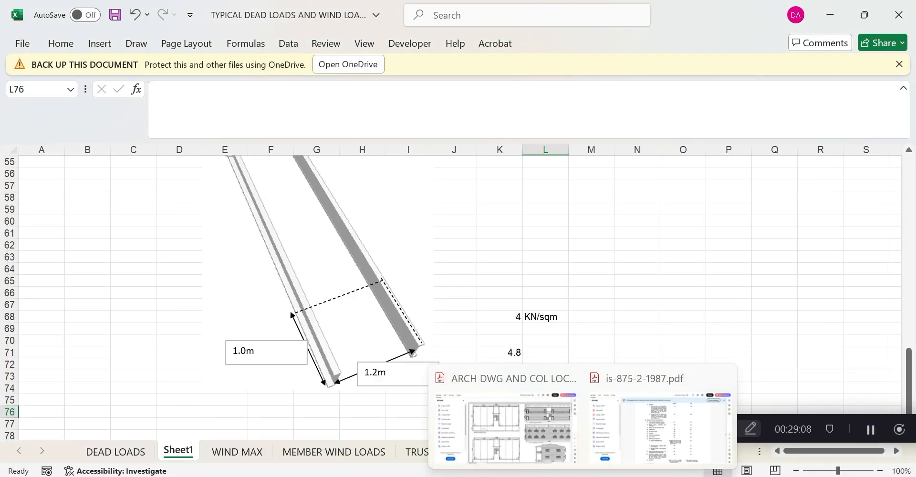
click(662, 424)
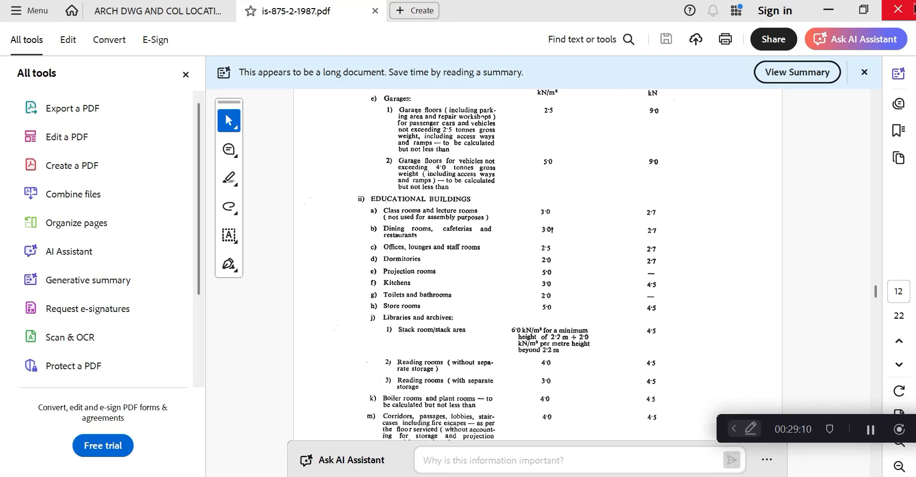
click(898, 9)
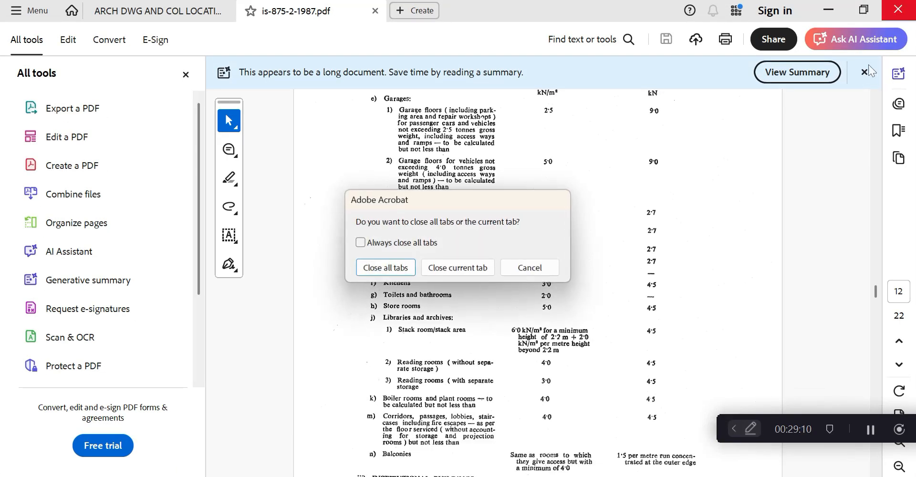
click(383, 267)
Glance at the STAAD.Pro model and Excel, then bring the CODES folder window forward
key(alt+Tab)
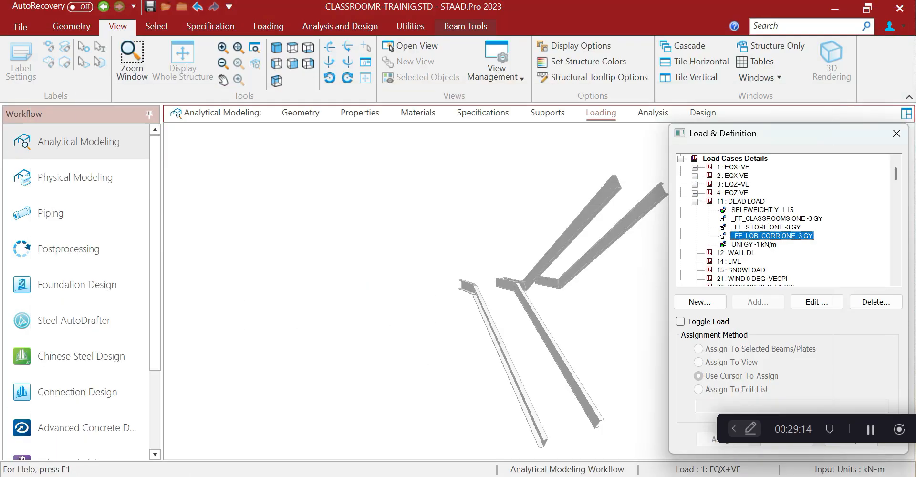
key(alt+Tab)
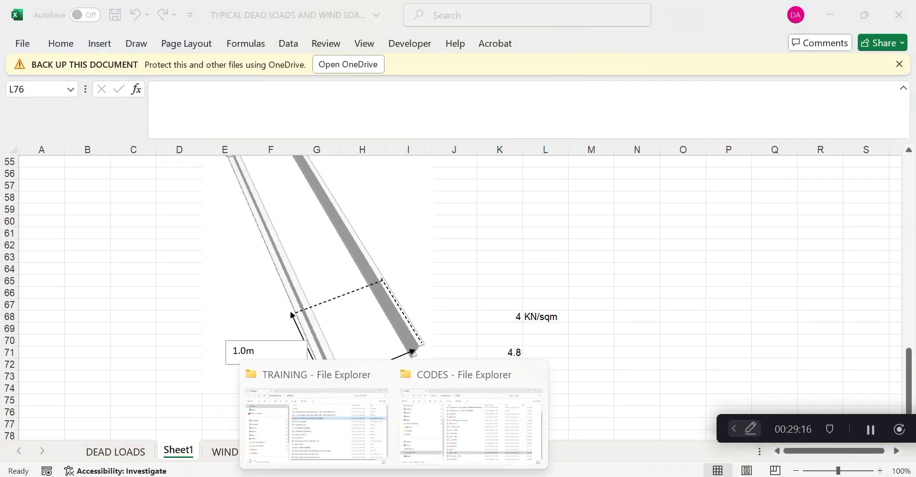
click(436, 437)
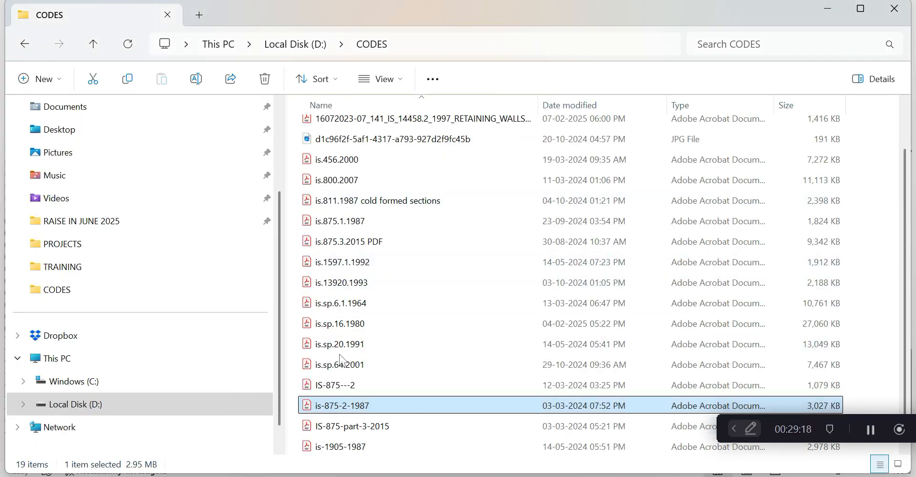
Open 1893-part-1-2016-1pdf (IS 1893 Part 1: 2016) from the CODES folder
scroll(340, 360, up, 1)
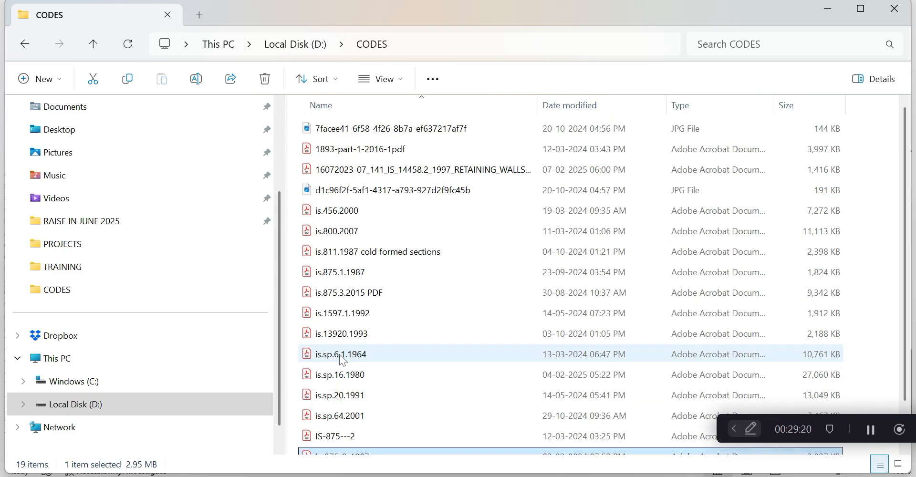
scroll(340, 357, down, 1)
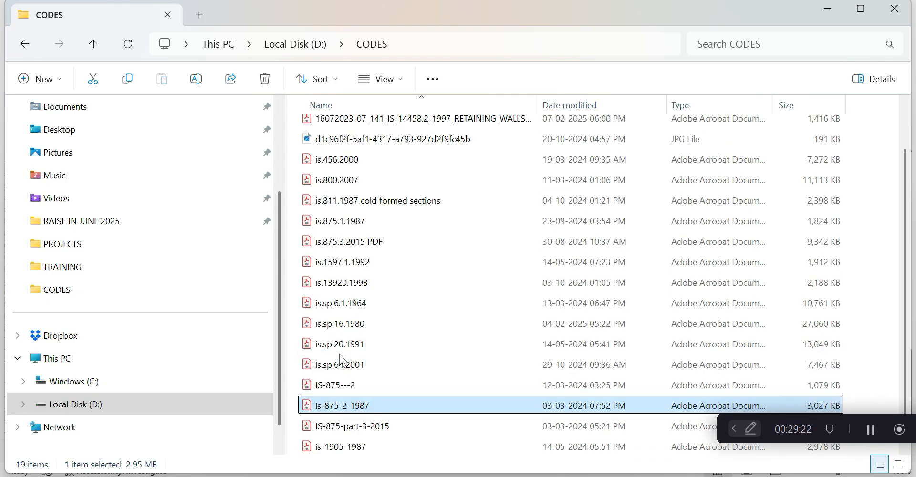
scroll(340, 360, up, 1)
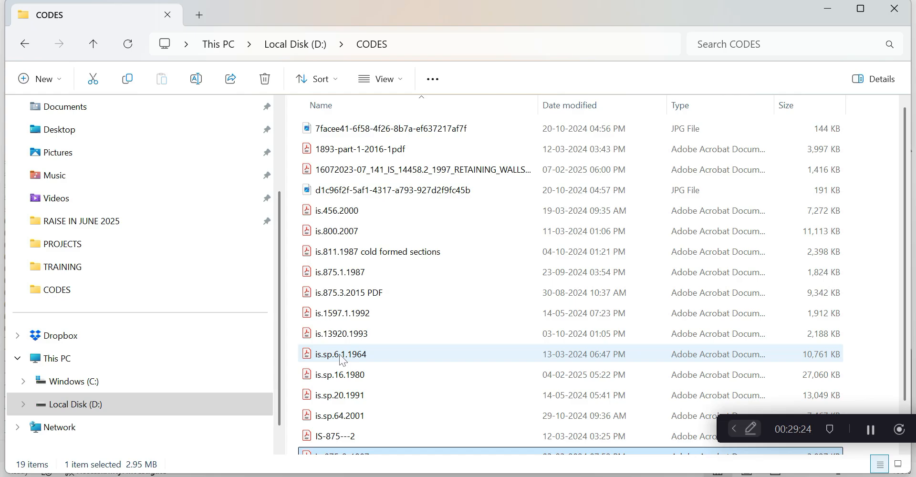
double_click(360, 149)
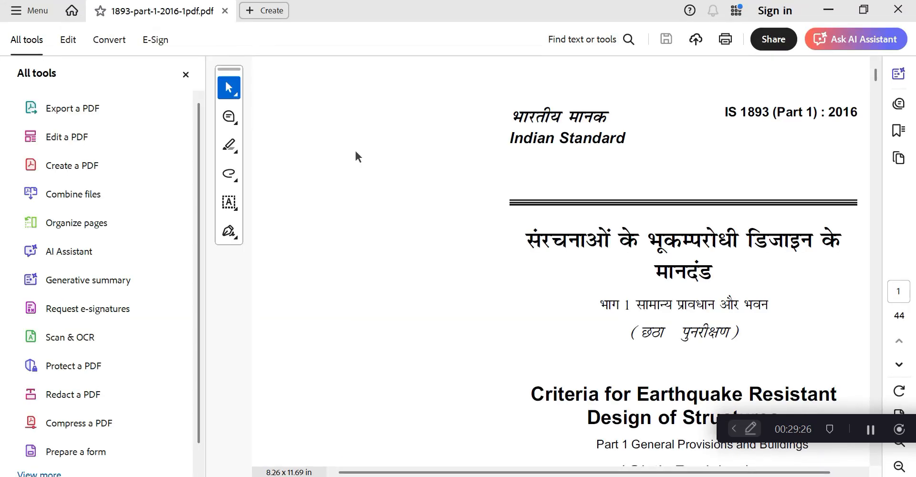
Skim the opening pages of IS 1893 using the scrollbars
scroll(355, 153, down, 3)
drag(874, 76, 869, 184)
drag(546, 472, 641, 474)
scroll(582, 311, up, 3)
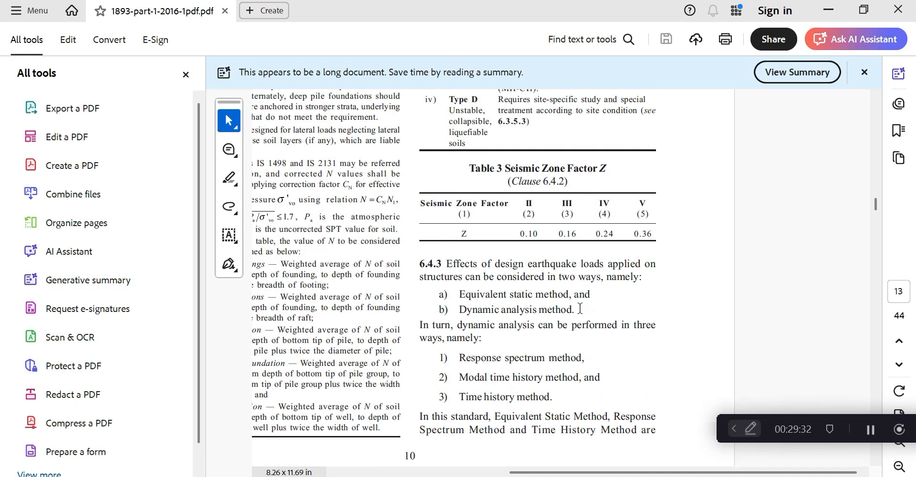
drag(532, 472, 469, 472)
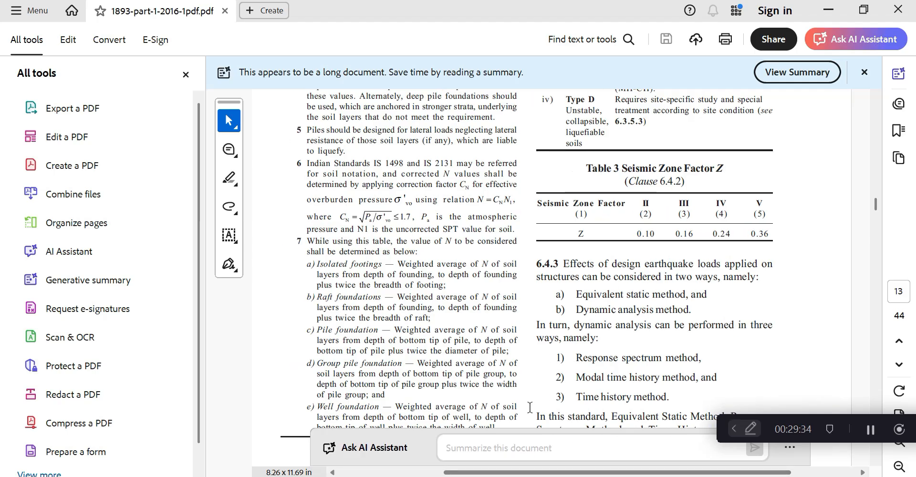
scroll(600, 363, down, 6)
scroll(599, 363, down, 15)
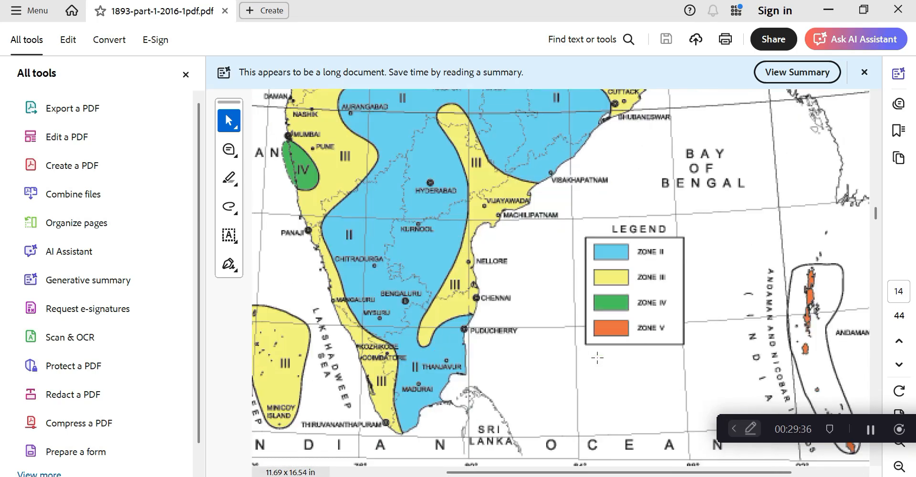
scroll(599, 359, up, 2)
scroll(599, 360, down, 8)
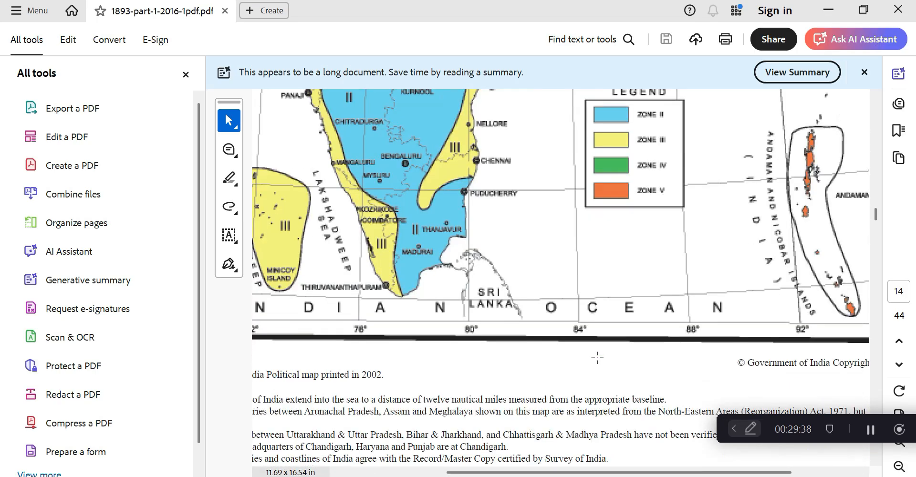
scroll(600, 363, down, 3)
drag(875, 215, 874, 224)
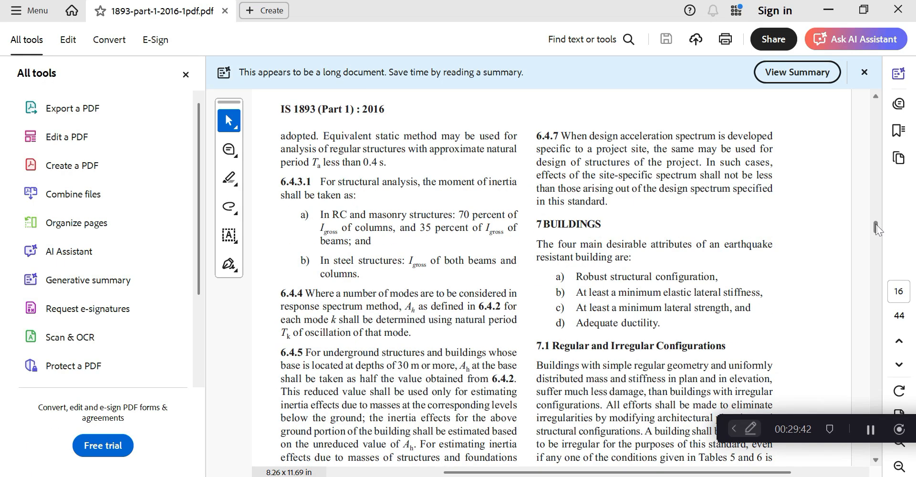
Scroll on through the code to Table 7's minimum design lateral force percentages on page 21
scroll(639, 250, down, 10)
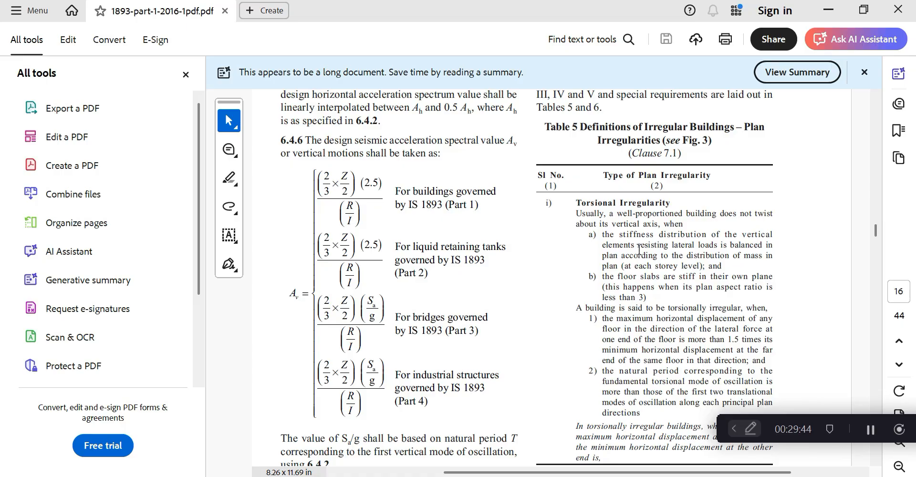
scroll(639, 249, down, 12)
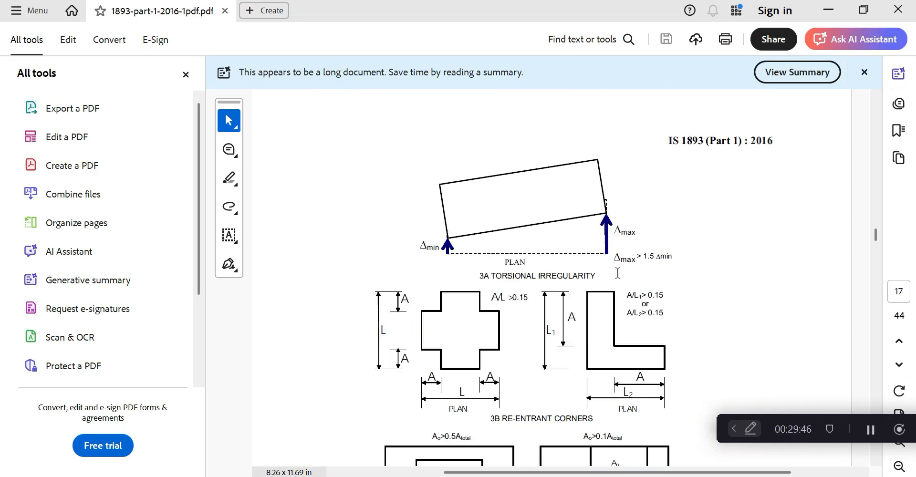
scroll(617, 272, up, 6)
scroll(619, 279, down, 3)
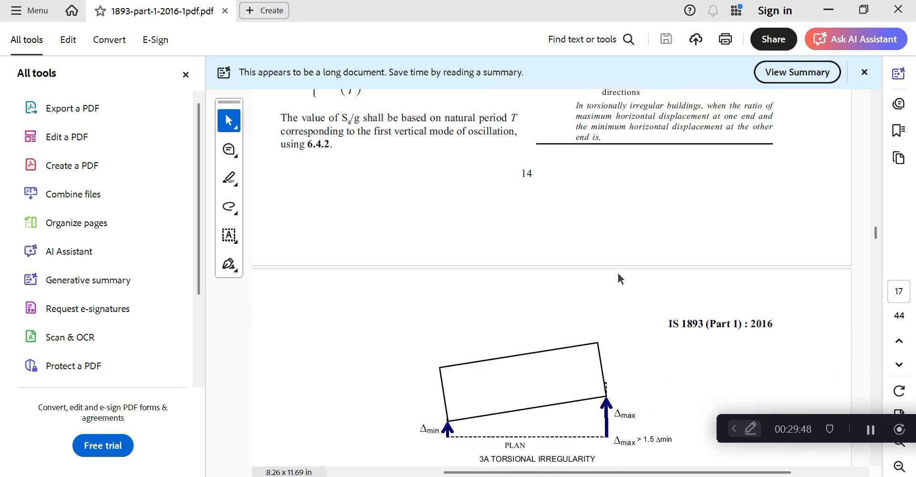
scroll(620, 279, down, 15)
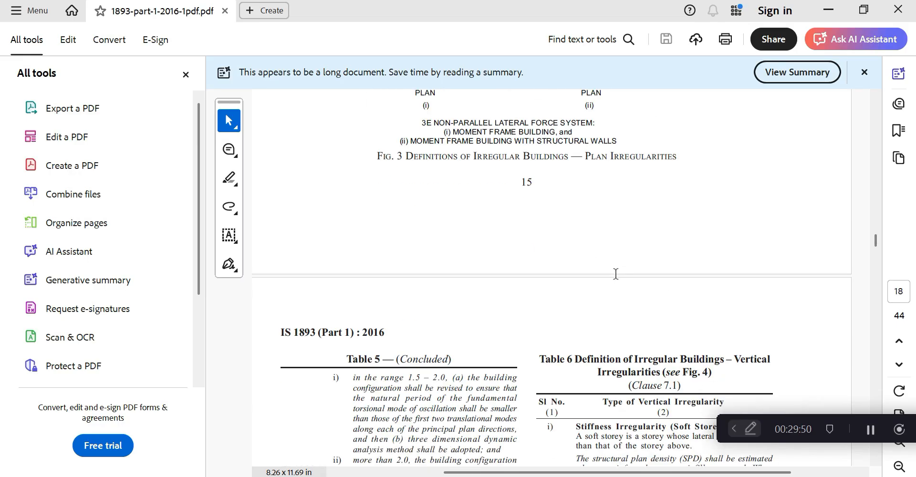
scroll(615, 273, down, 15)
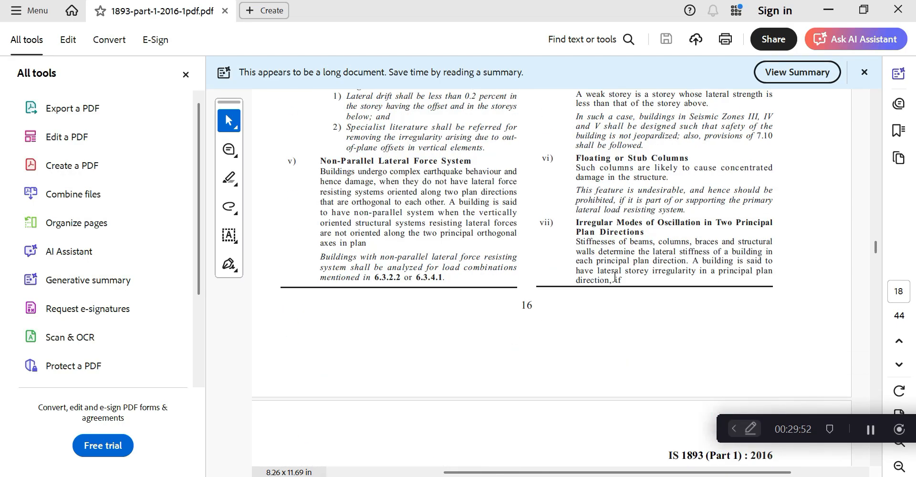
scroll(615, 277, down, 5)
scroll(634, 260, down, 2)
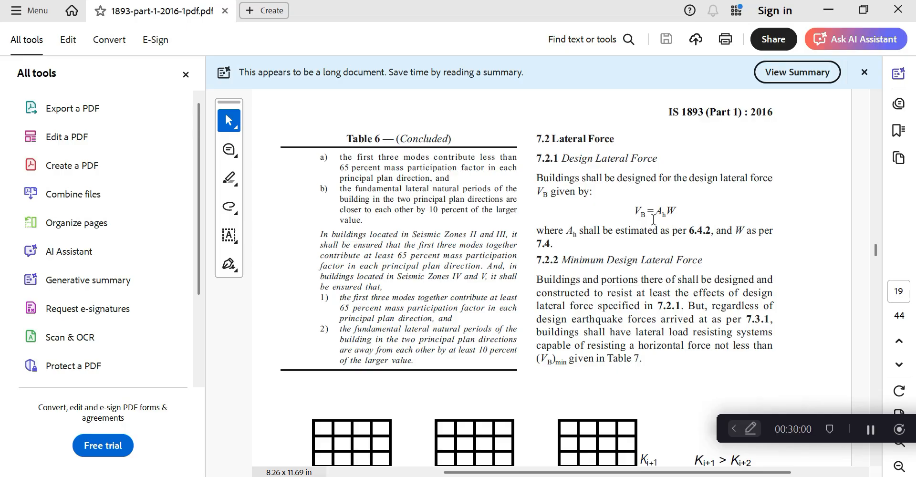
scroll(653, 219, down, 12)
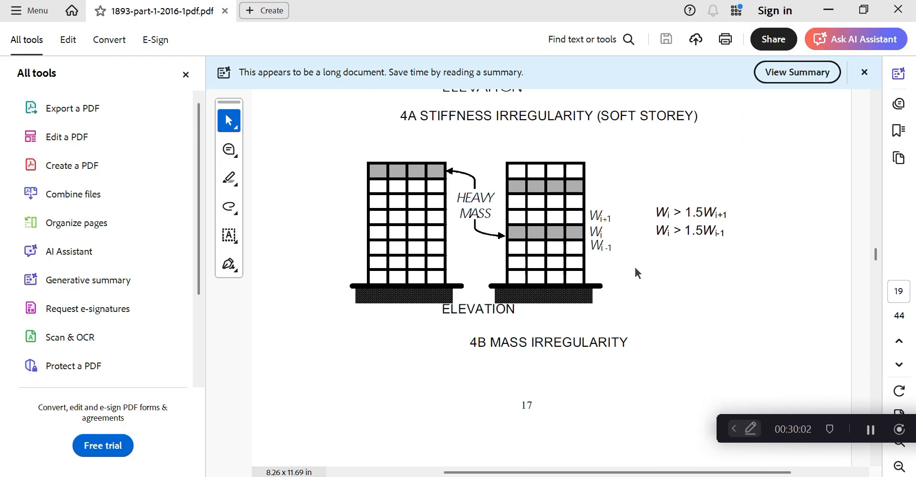
scroll(634, 273, down, 10)
scroll(635, 267, down, 15)
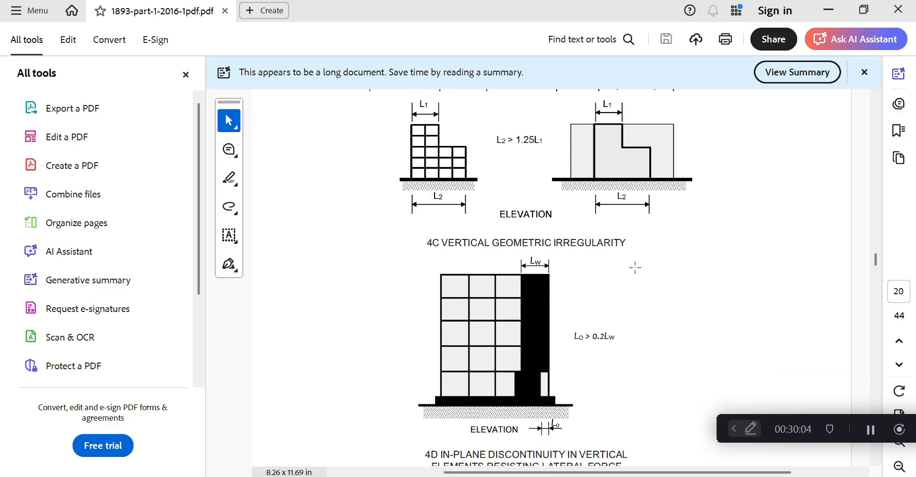
scroll(635, 269, down, 3)
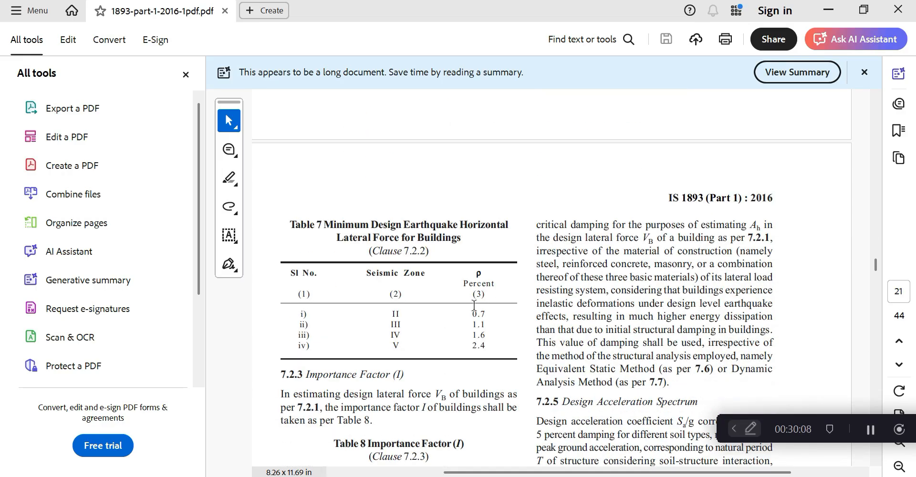
scroll(466, 281, down, 14)
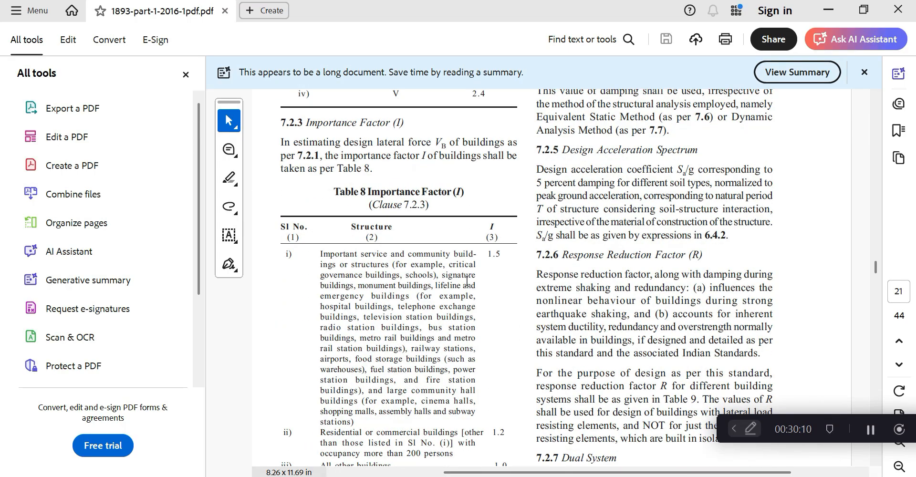
scroll(466, 282, up, 16)
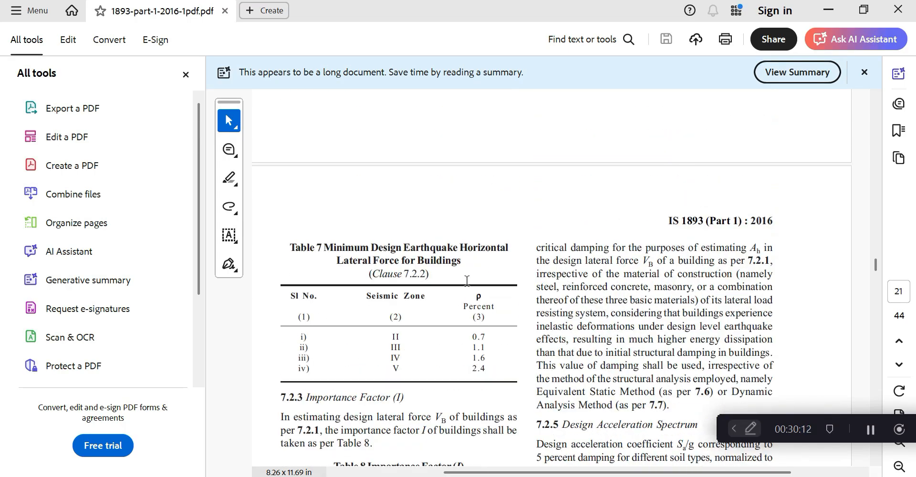
Search IS 1893 for 'zone' and read through the matching pages
key(ctrl+f)
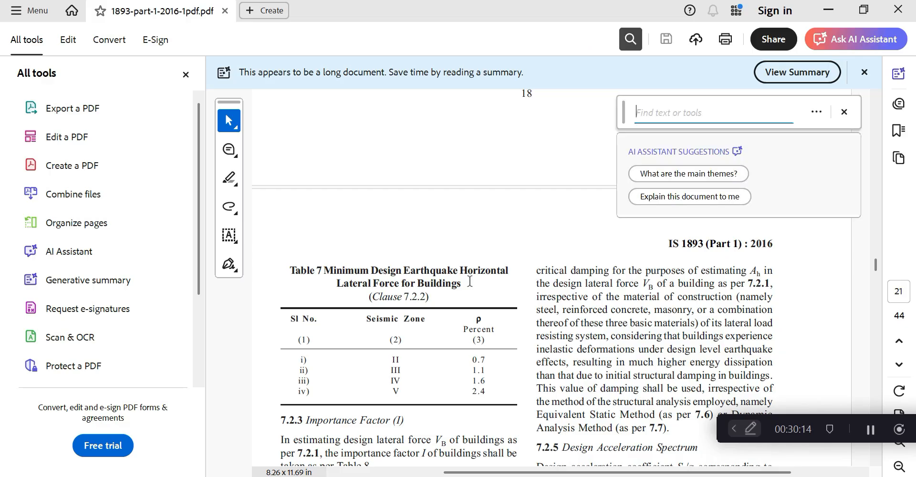
text(zone)
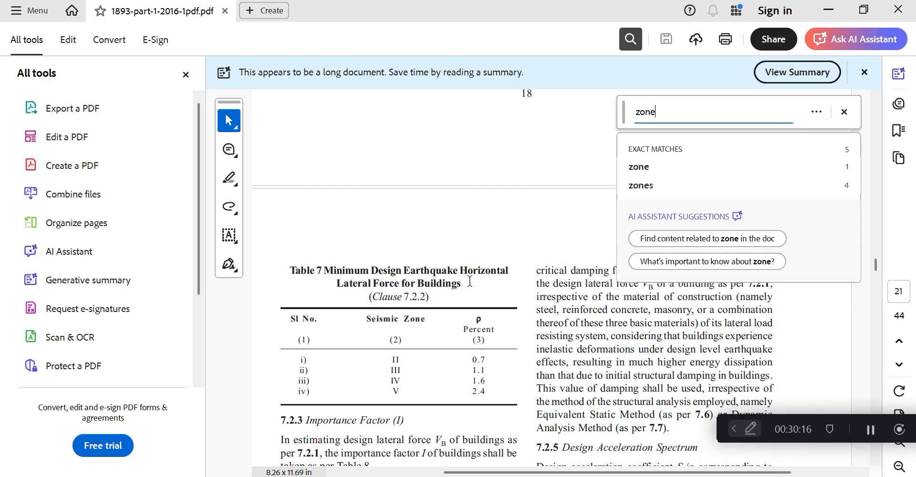
key(Return)
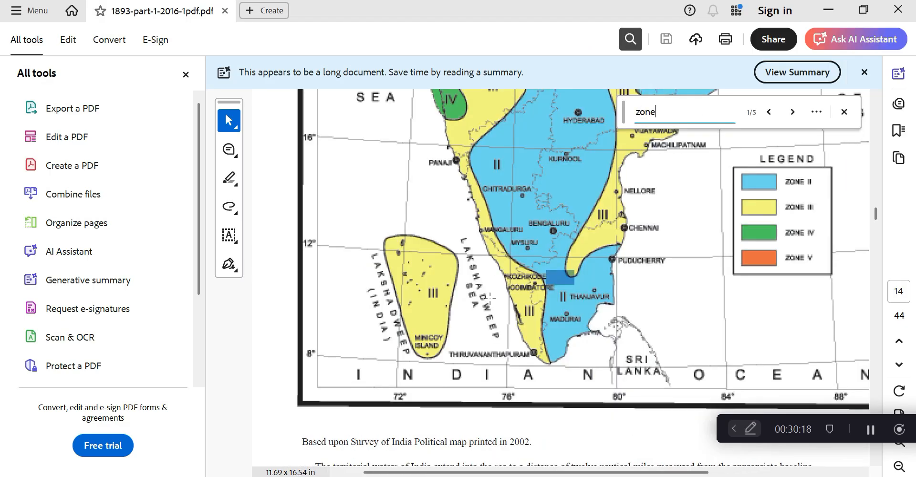
key(Return)
key(Return)
key(Return)
key(Return)
key(Return)
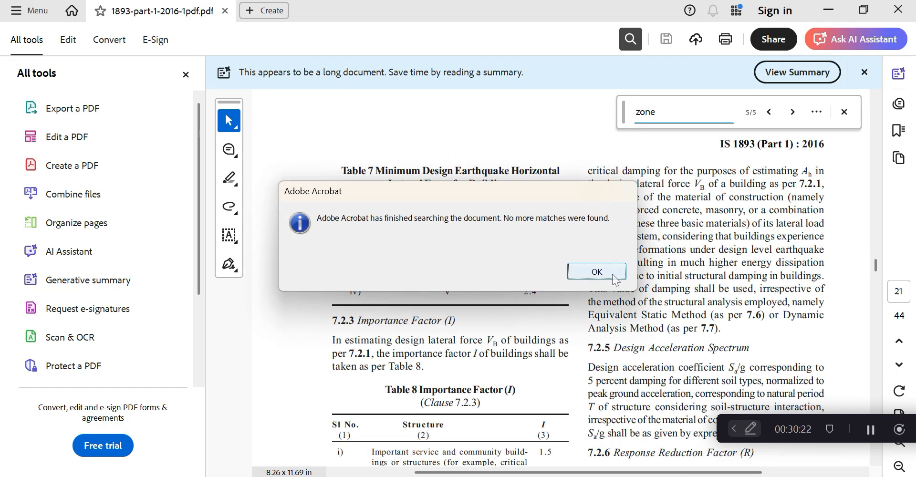
click(573, 270)
key(Return)
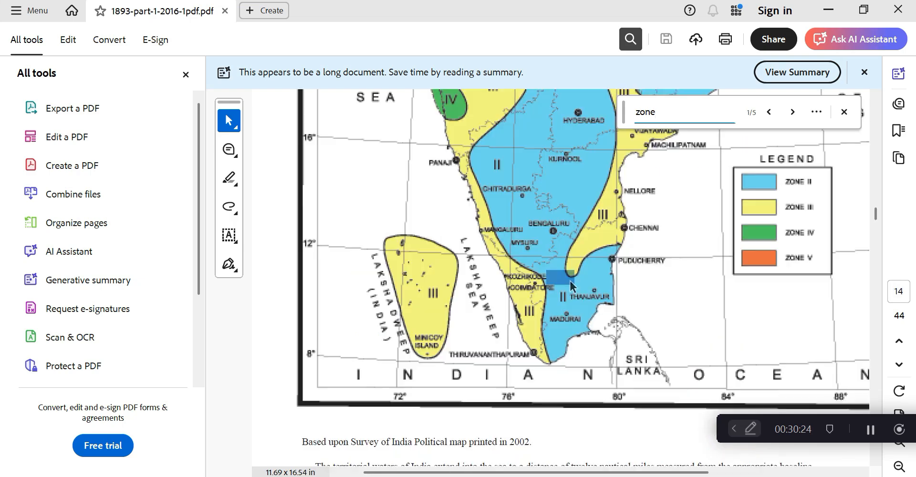
scroll(568, 281, down, 8)
scroll(570, 282, down, 15)
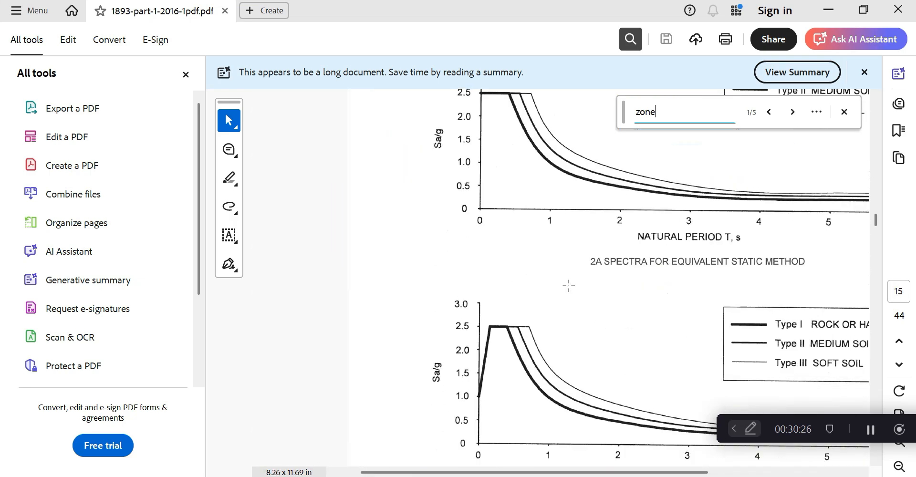
scroll(568, 296, down, 10)
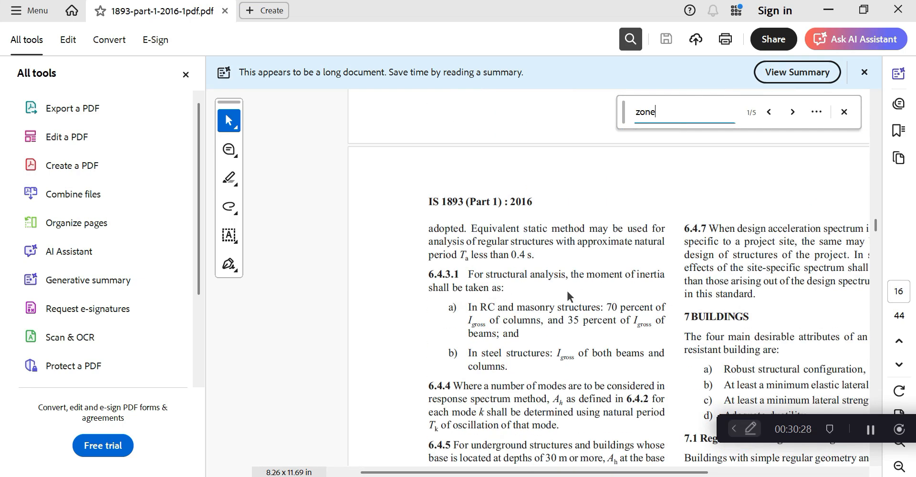
scroll(591, 426, right, 3)
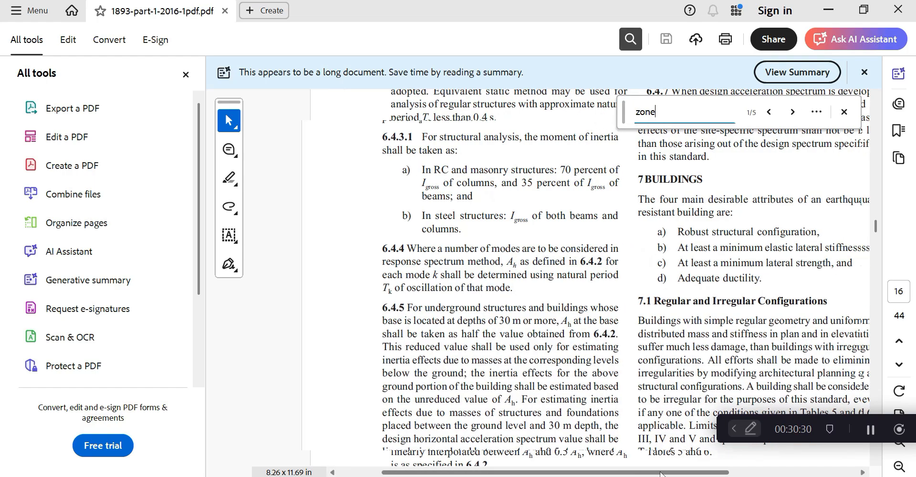
scroll(643, 312, down, 3)
scroll(643, 313, down, 15)
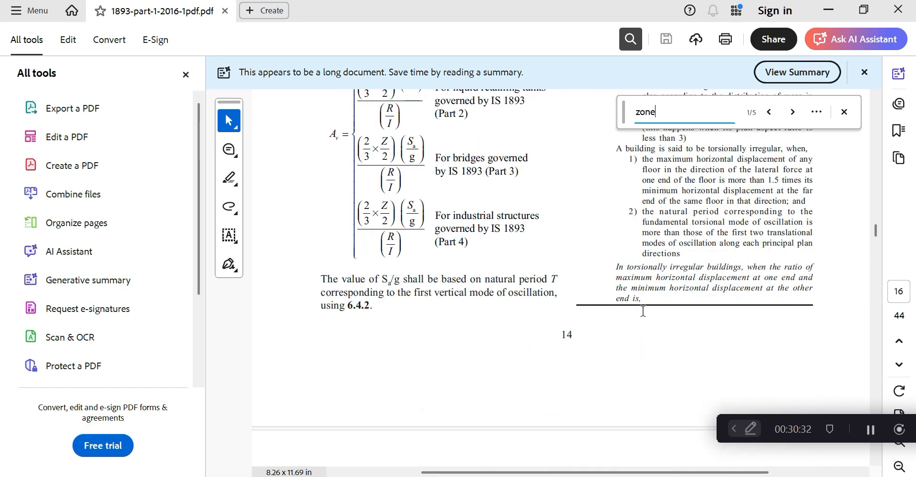
scroll(643, 315, down, 20)
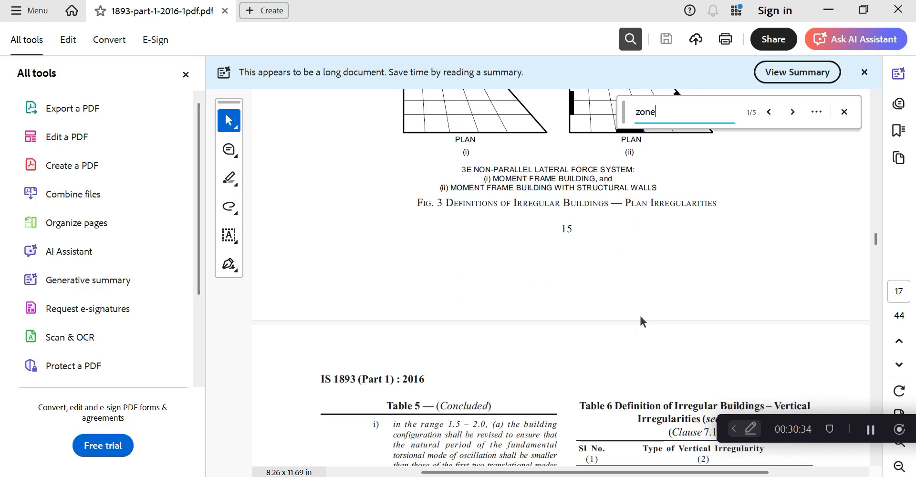
scroll(639, 319, down, 10)
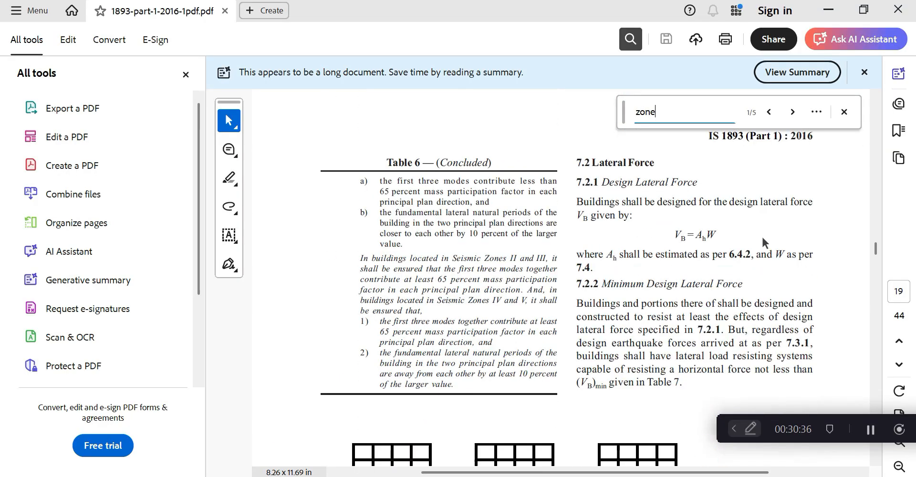
drag(875, 244, 874, 300)
Search the code for 'factor' and review its matches
key(ctrl+f)
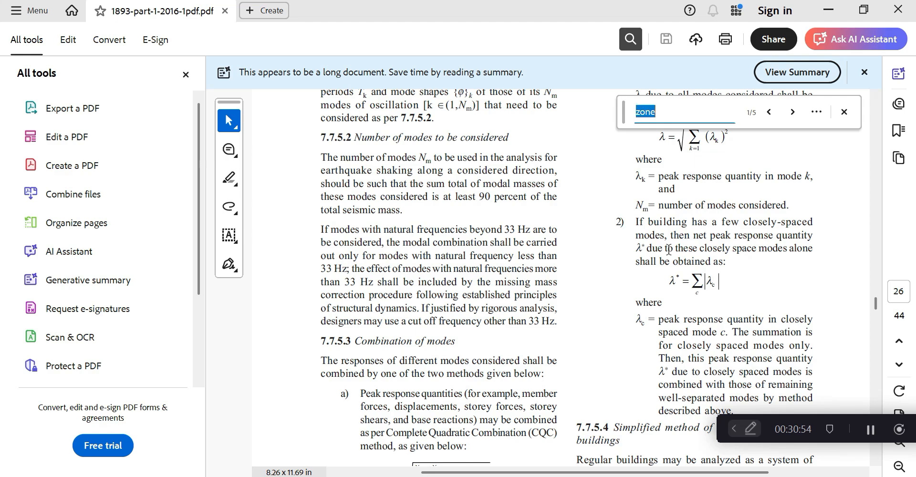
text(factor)
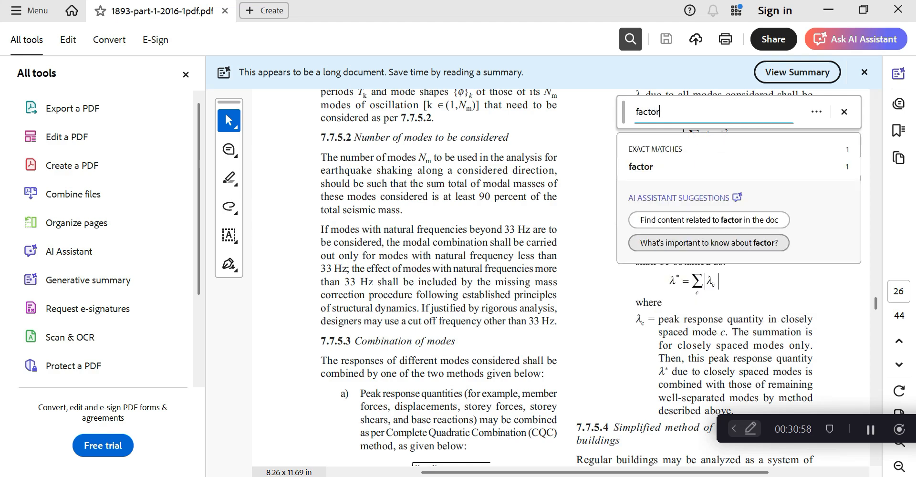
key(Return)
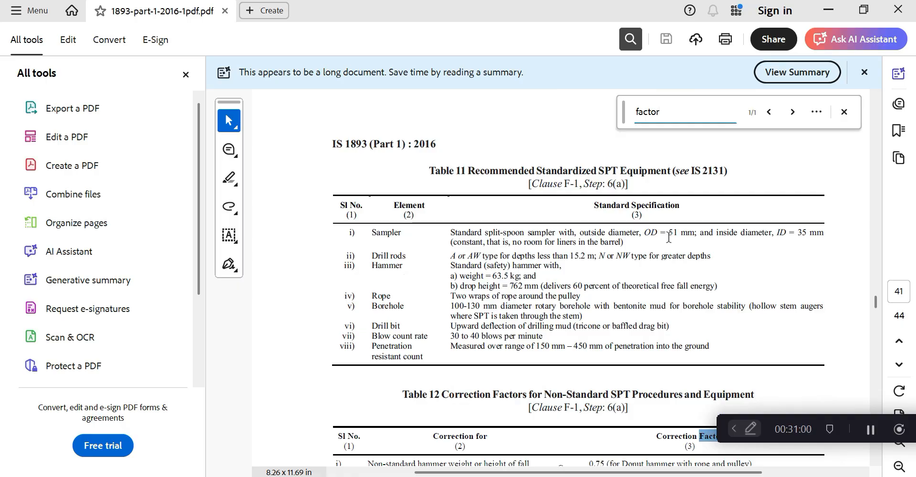
key(Return)
key(Return)
click(509, 270)
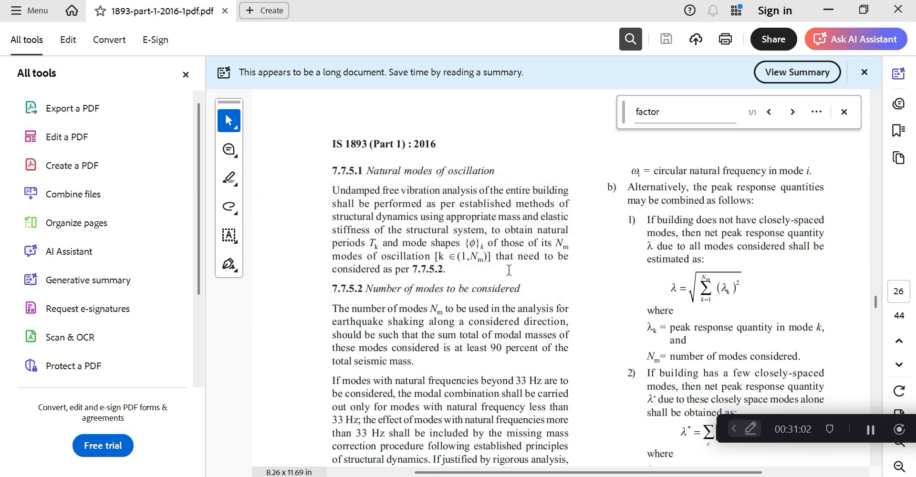
scroll(509, 271, up, 12)
scroll(510, 270, up, 3)
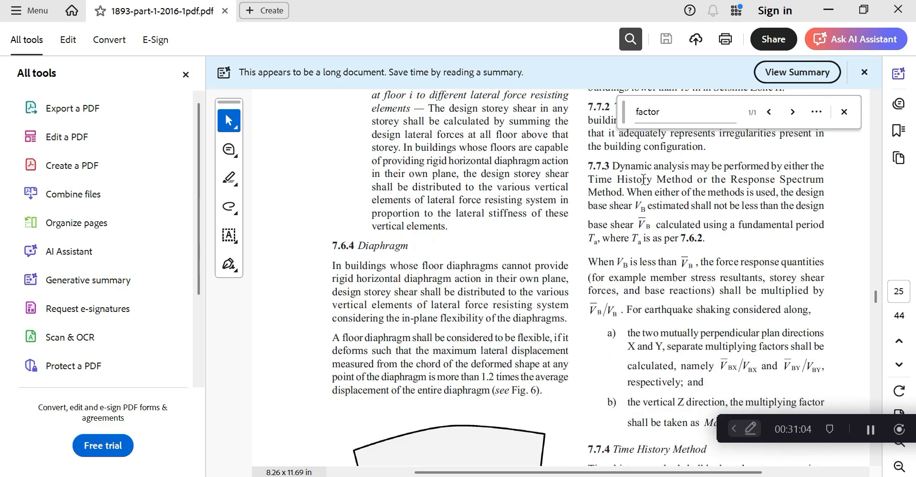
Search again for 'Zone', then return to Excel's Seismic Zone Factor Table 3 image
click(673, 120)
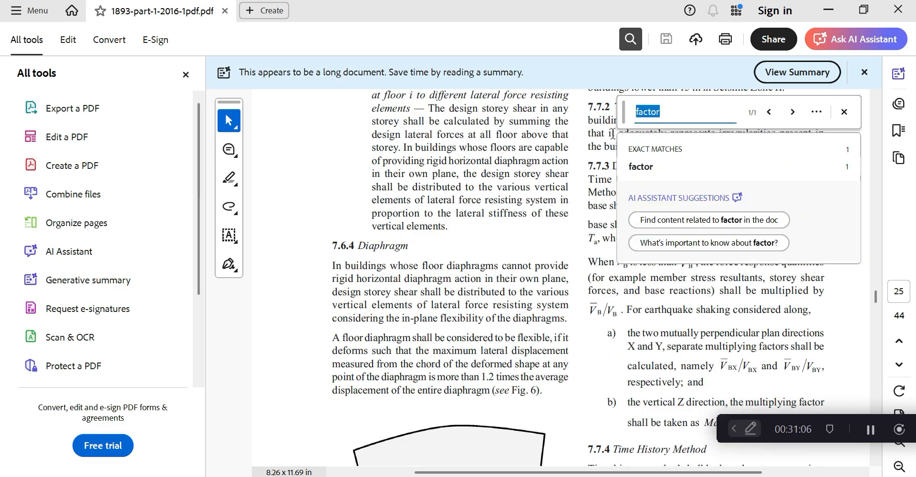
text(Zone)
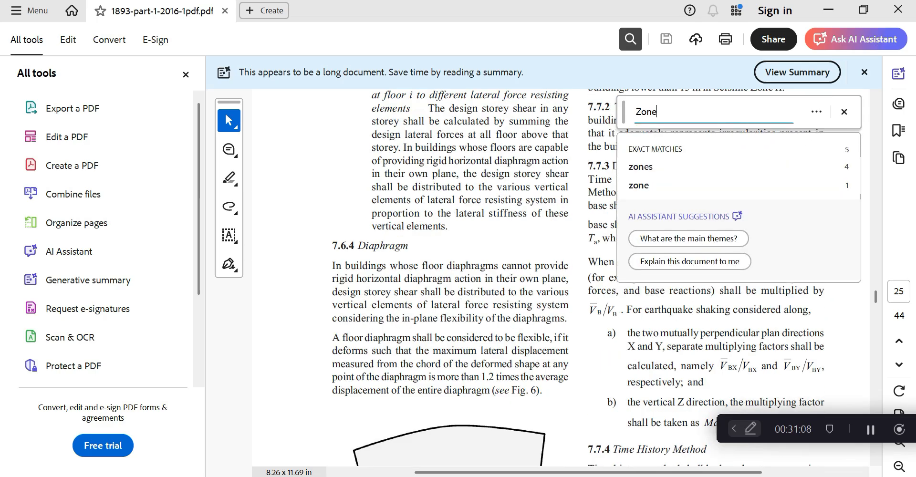
key(Return)
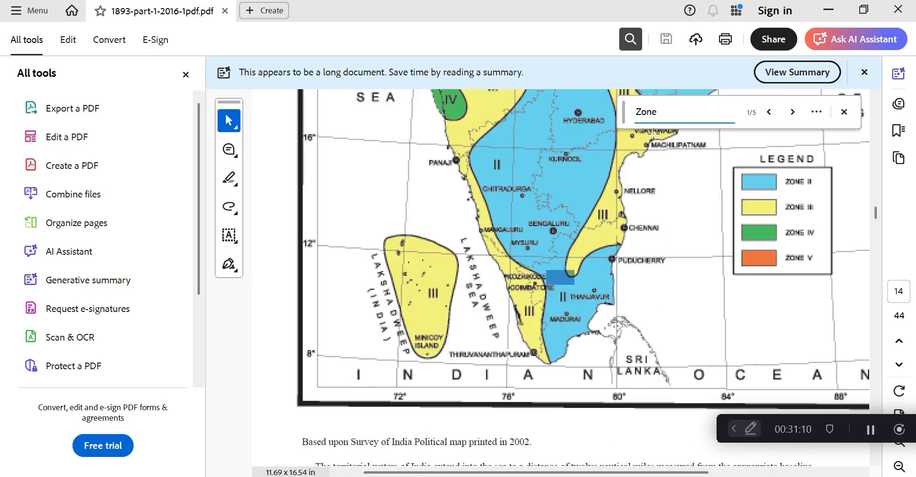
key(Return)
key(Return)
key(Return)
key(Return)
key(Return)
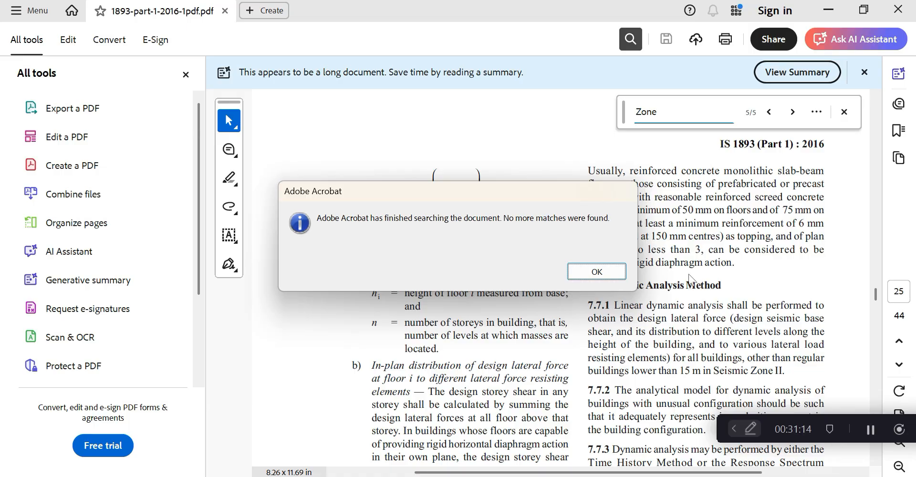
click(596, 271)
scroll(560, 219, up, 5)
scroll(560, 219, up, 10)
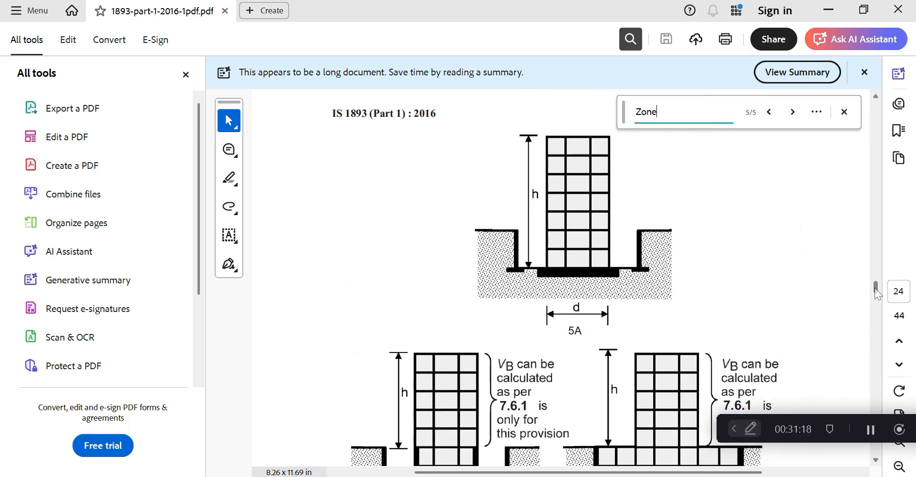
drag(874, 288, 875, 256)
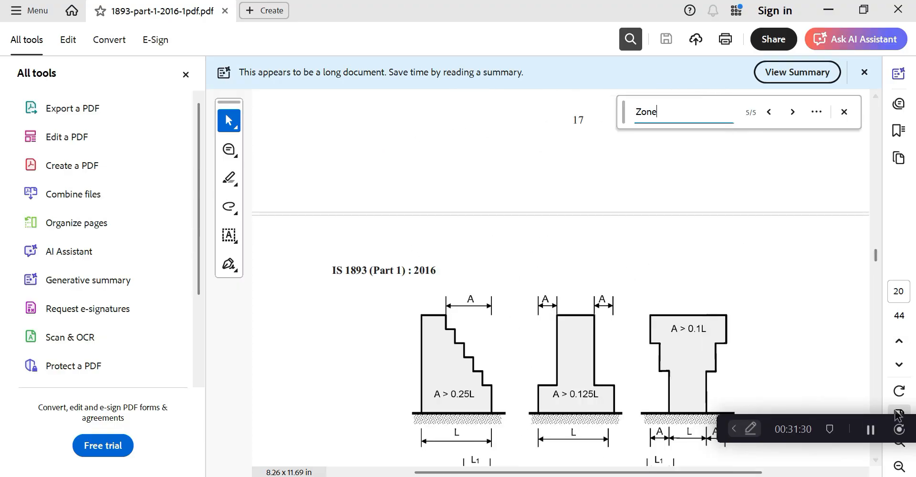
key(alt+Tab)
scroll(575, 293, up, 18)
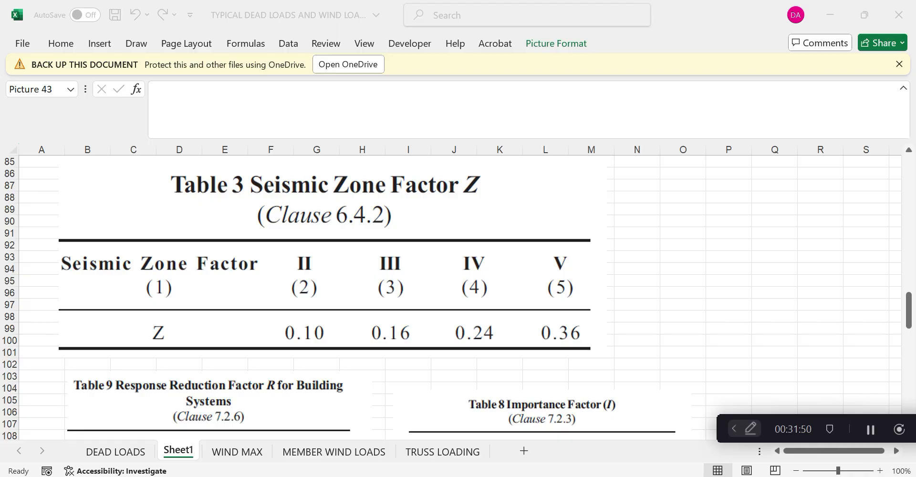
key(alt+Tab)
scroll(845, 301, up, 5)
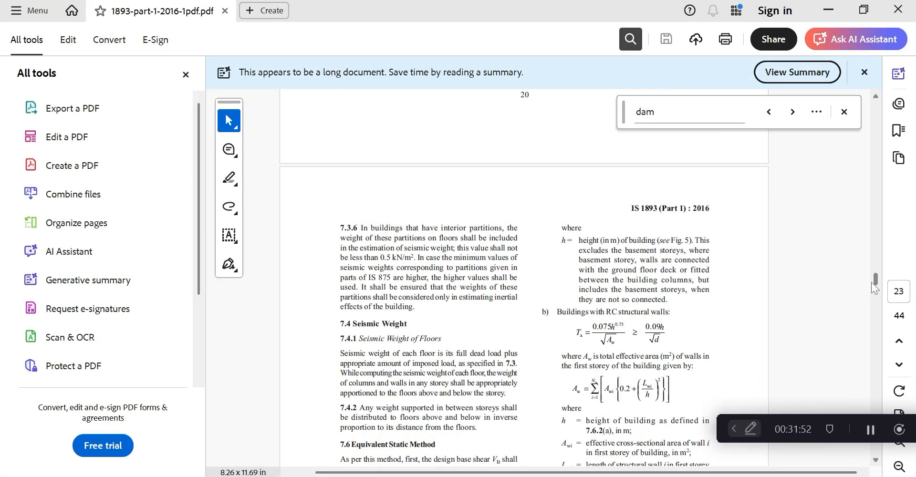
drag(872, 282, 877, 210)
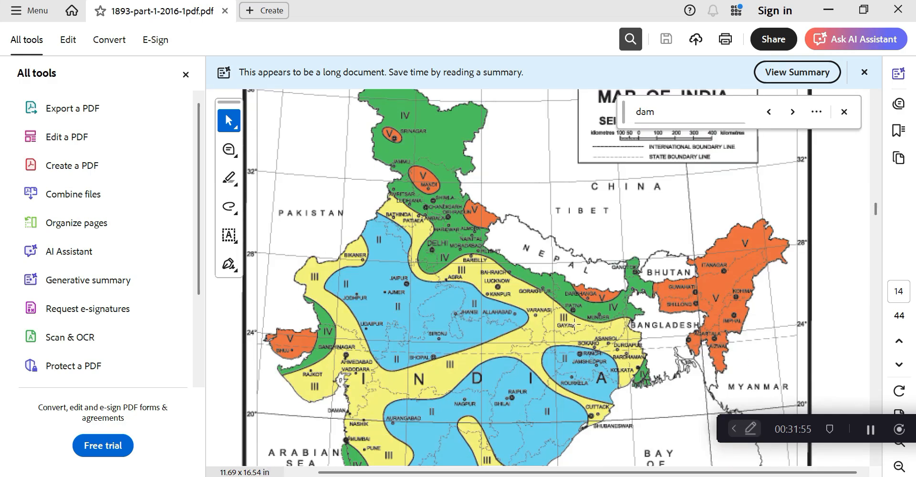
click(828, 10)
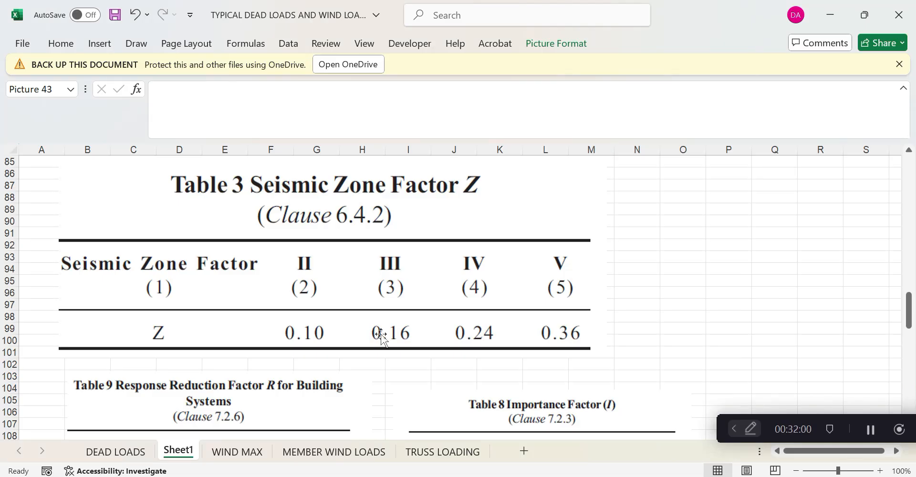
scroll(381, 336, down, 4)
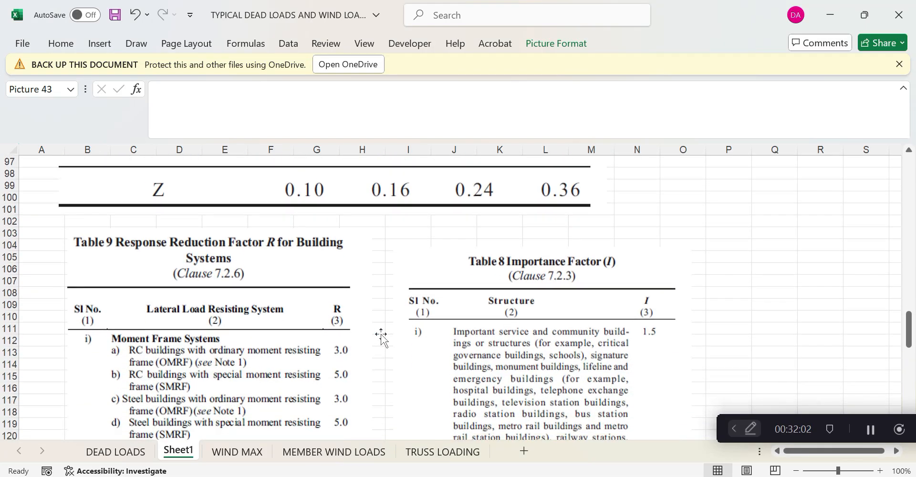
scroll(381, 336, down, 3)
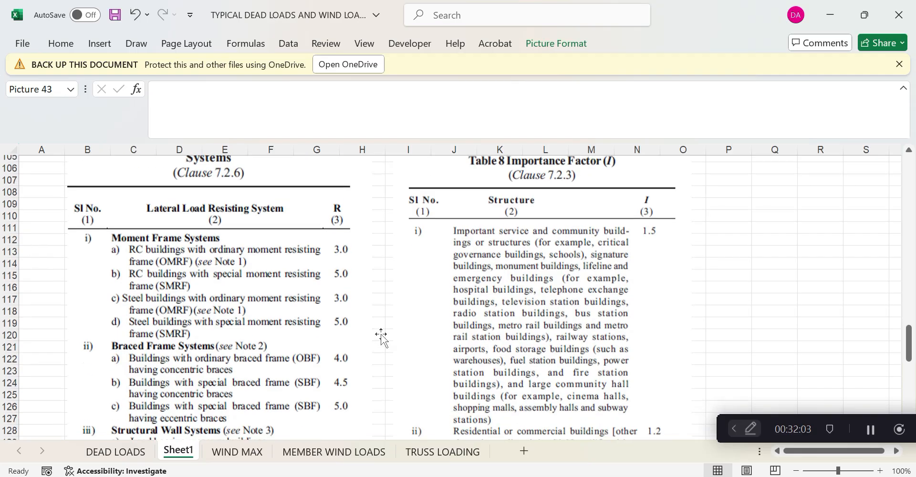
scroll(381, 335, down, 2)
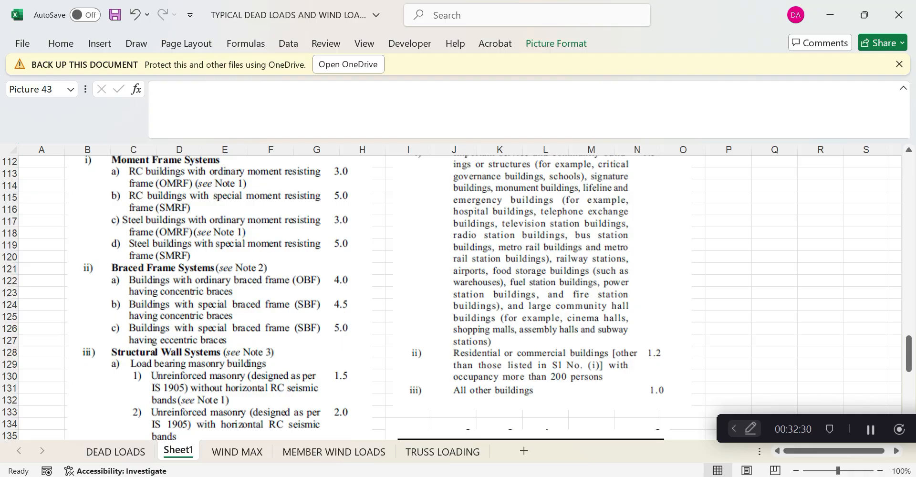
click(488, 475)
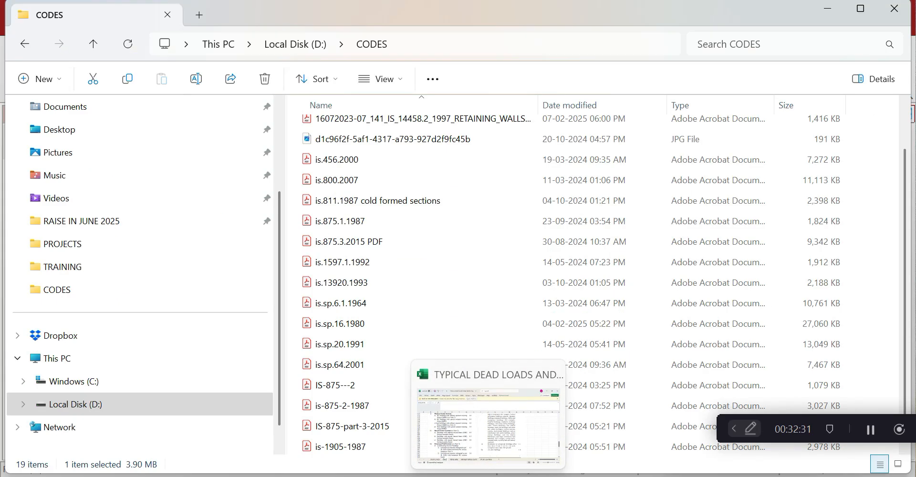
click(488, 476)
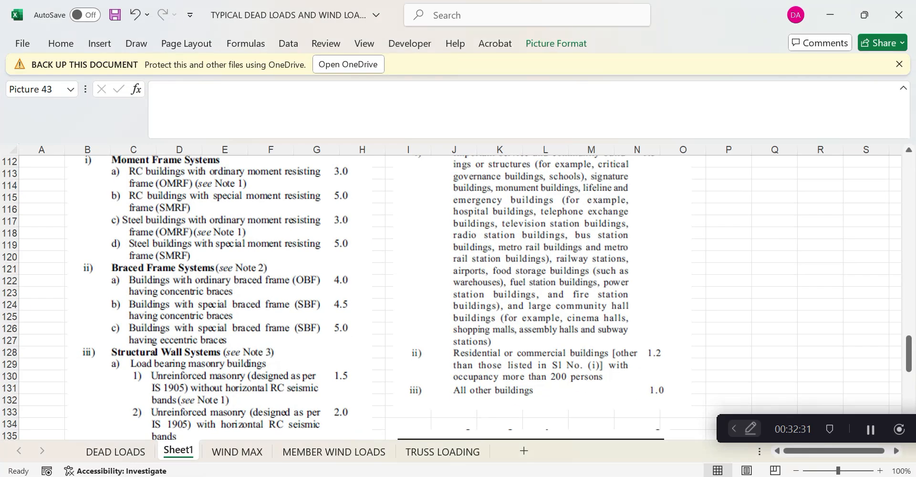
scroll(277, 365, down, 6)
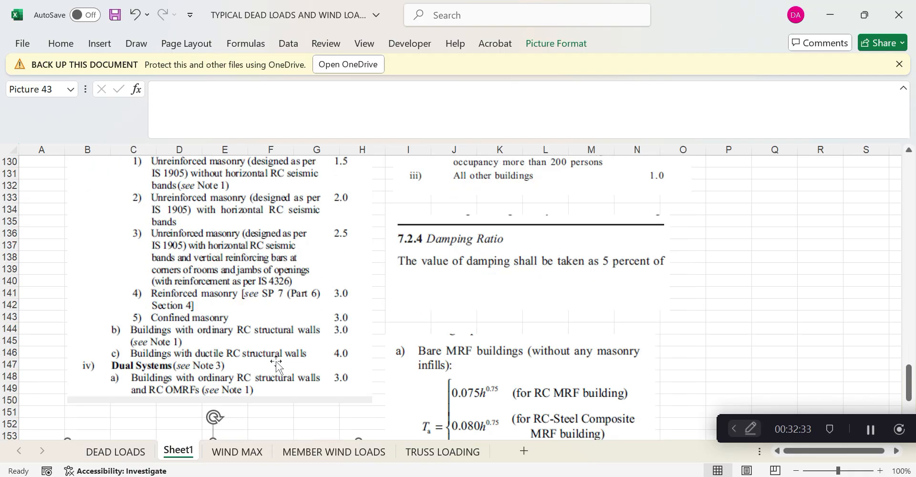
scroll(276, 364, down, 13)
Draw a thin rectangle beam across columns C to F near row 180
click(101, 44)
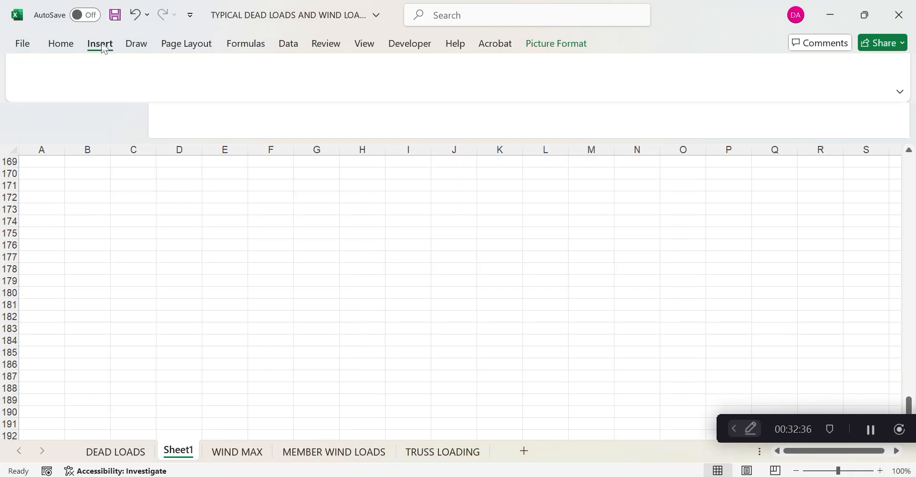
click(180, 89)
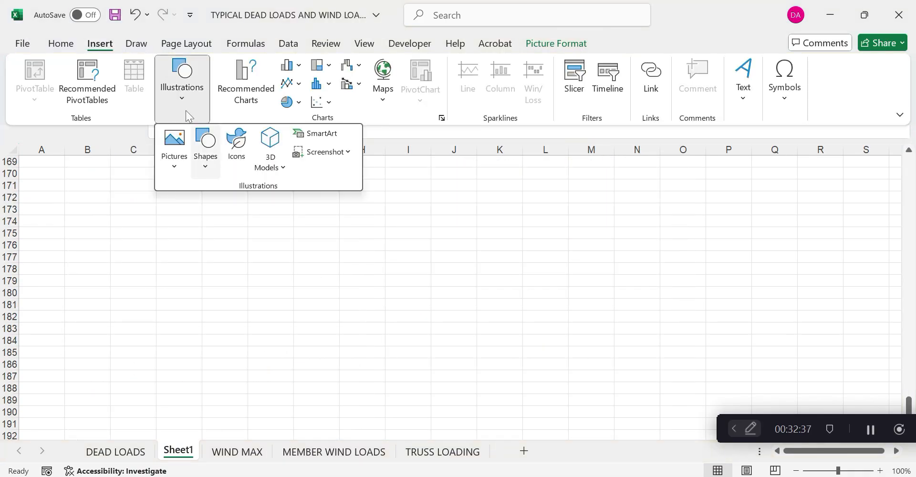
click(197, 157)
click(201, 316)
drag(116, 297, 268, 304)
Draw a straight line as the vertical left post under the beam's left end
click(108, 44)
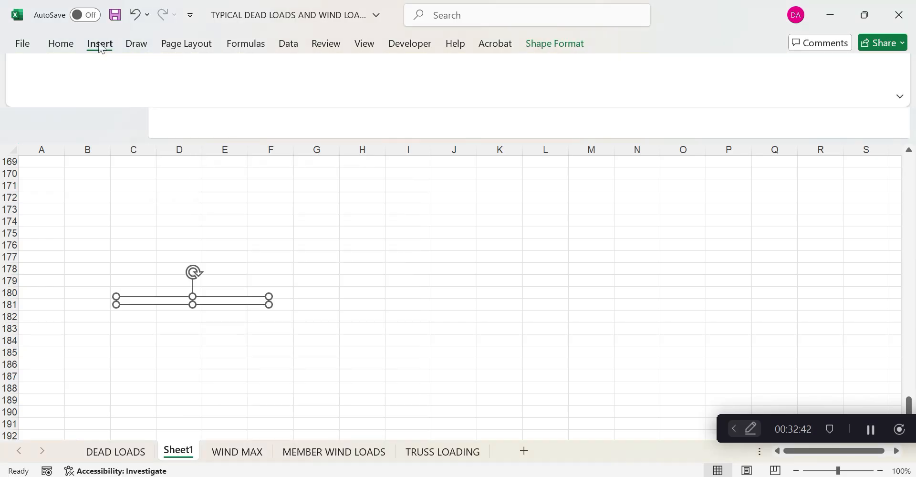
click(174, 88)
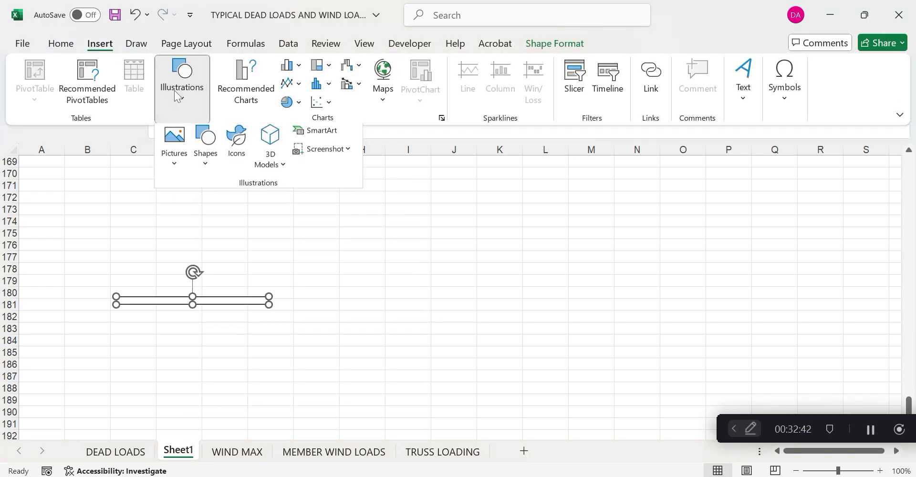
click(203, 160)
click(199, 269)
click(111, 303)
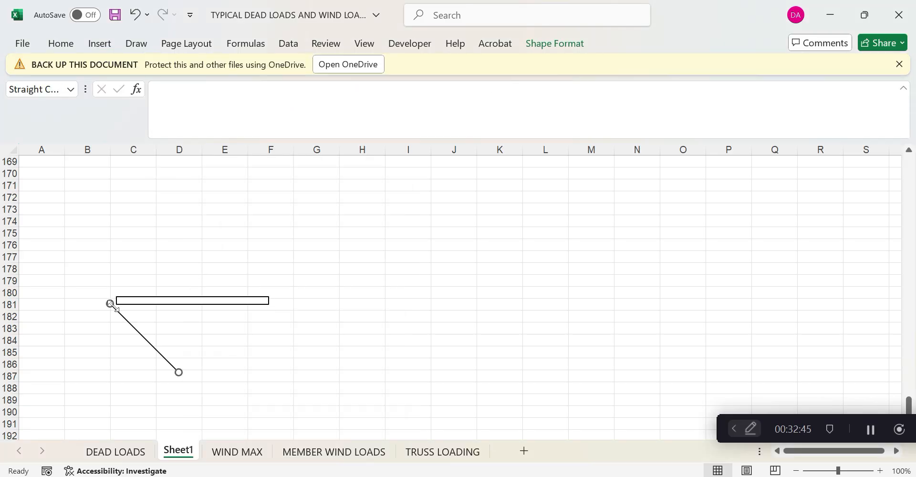
drag(110, 303, 114, 317)
drag(179, 372, 118, 375)
Copy the post line and place the copy at the beam's right end
right_click(118, 376)
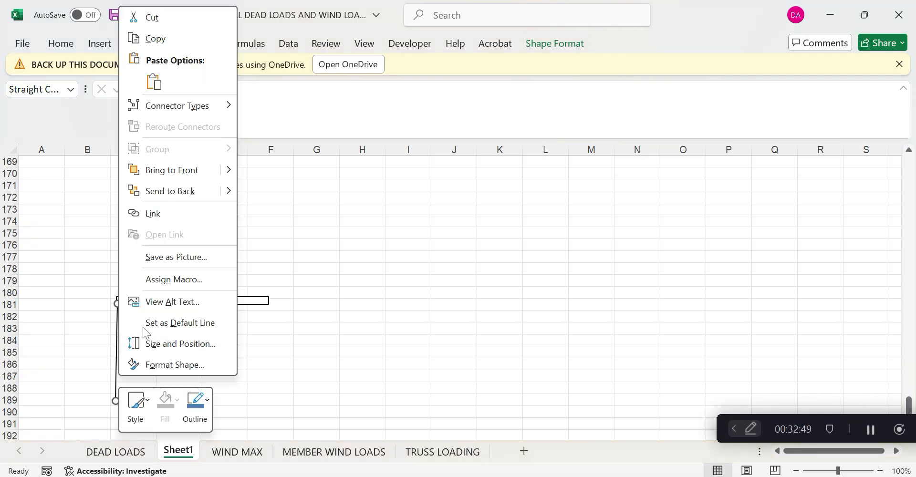
key(Escape)
right_click(327, 198)
click(360, 154)
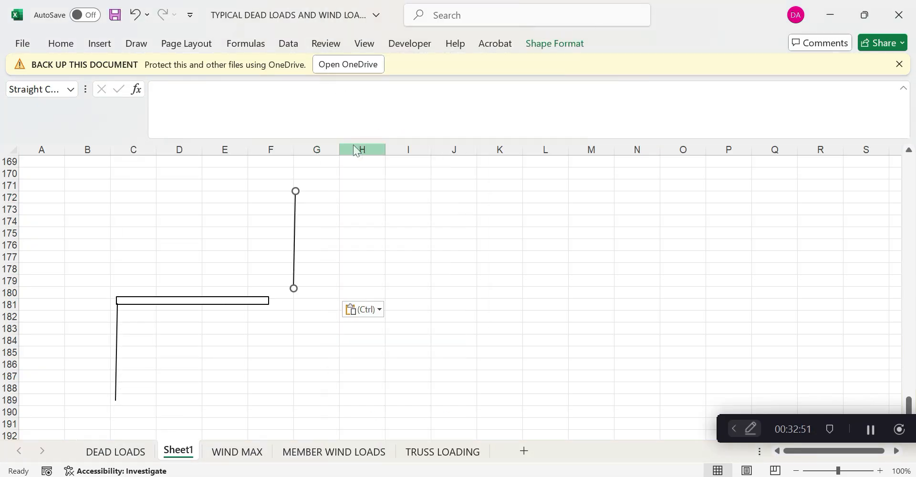
drag(292, 236, 268, 343)
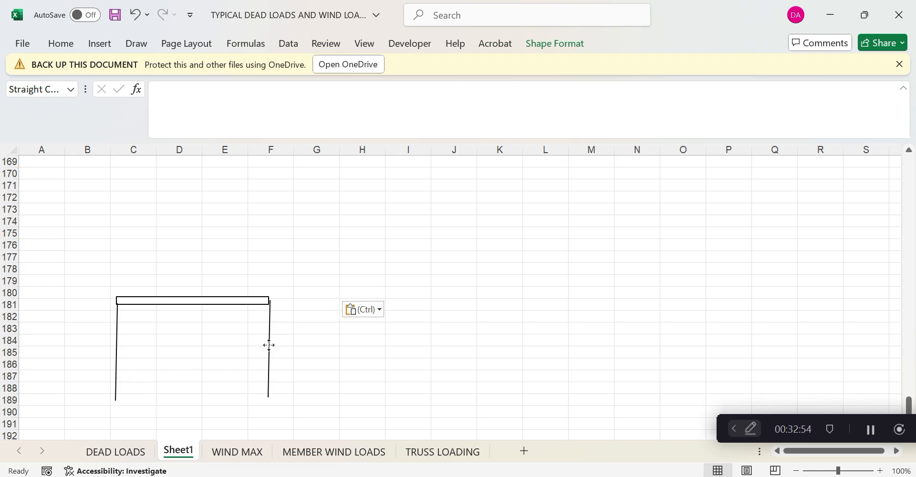
Paste another line and tilt it into a diagonal brace under the beam's left side
right_click(269, 343)
click(311, 141)
right_click(355, 195)
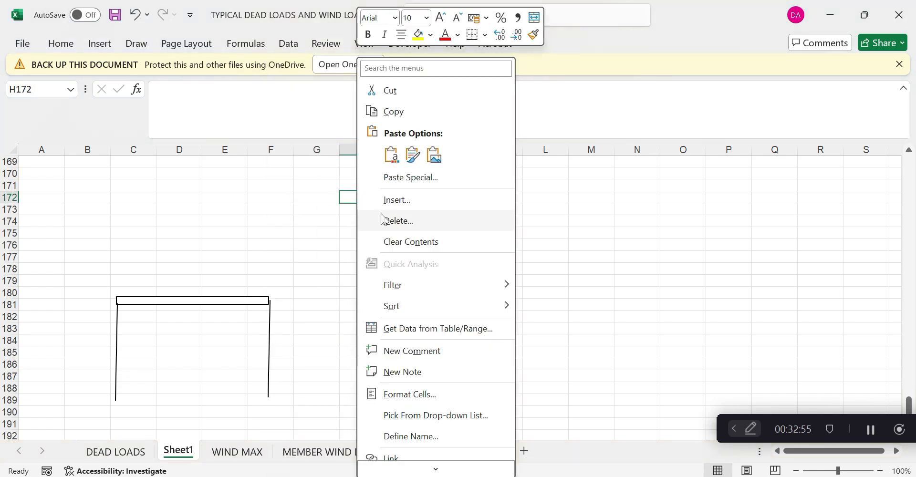
click(390, 154)
drag(341, 190, 395, 194)
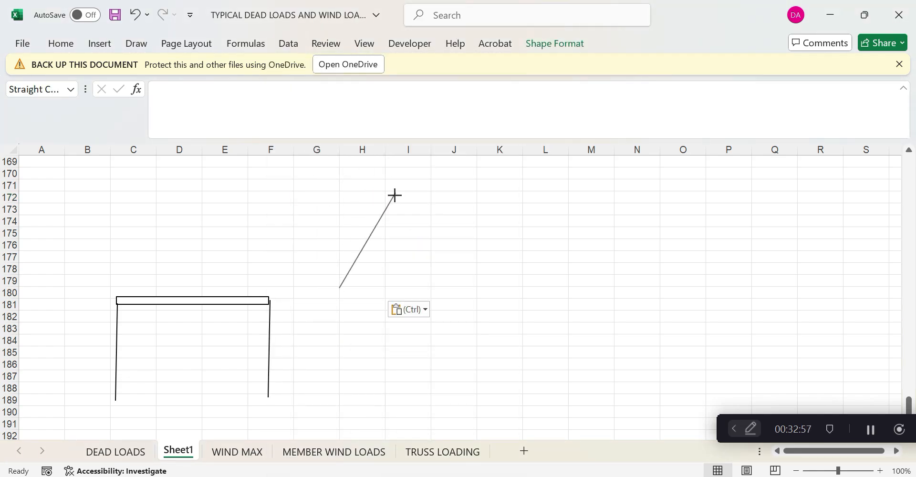
drag(378, 230, 158, 337)
Add a mirrored second diagonal from the beam to the right post's foot
right_click(170, 317)
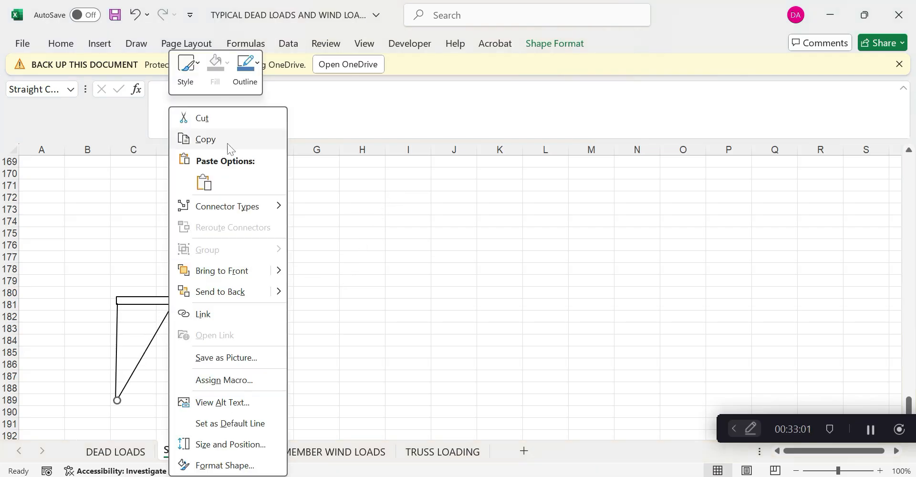
click(229, 140)
right_click(298, 197)
click(332, 157)
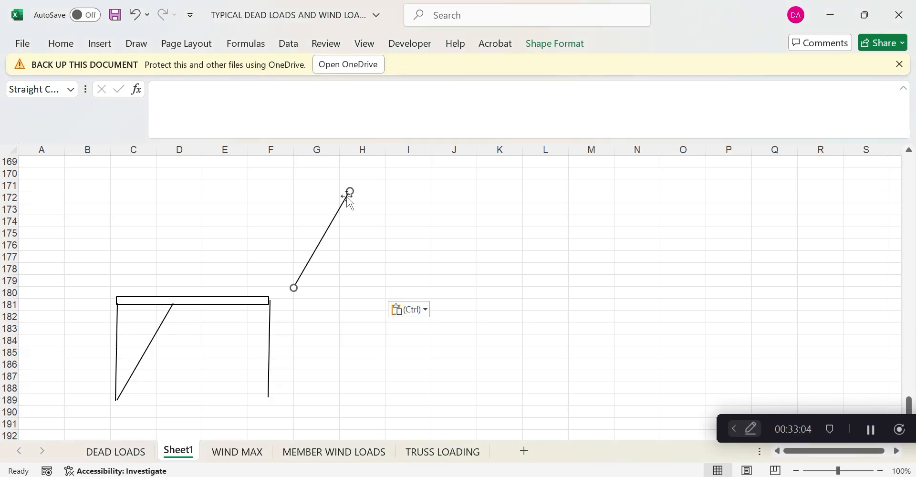
drag(348, 191, 248, 216)
drag(267, 244, 224, 332)
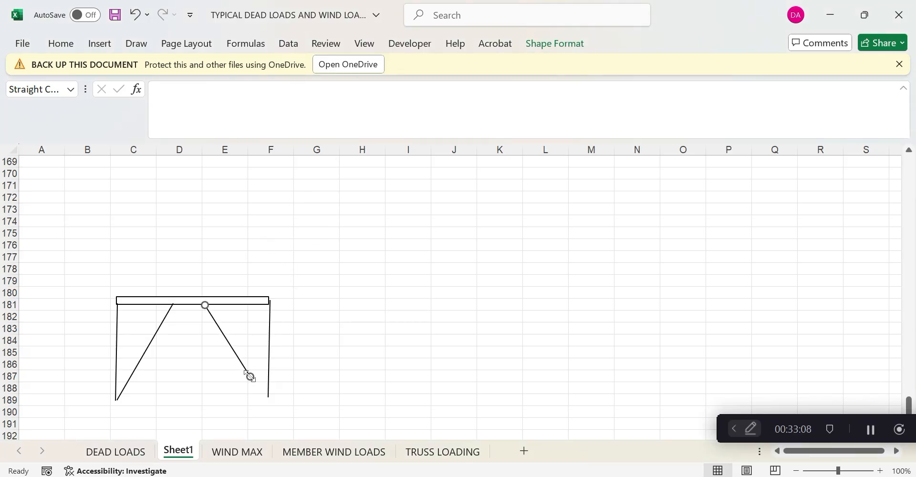
drag(248, 374, 267, 399)
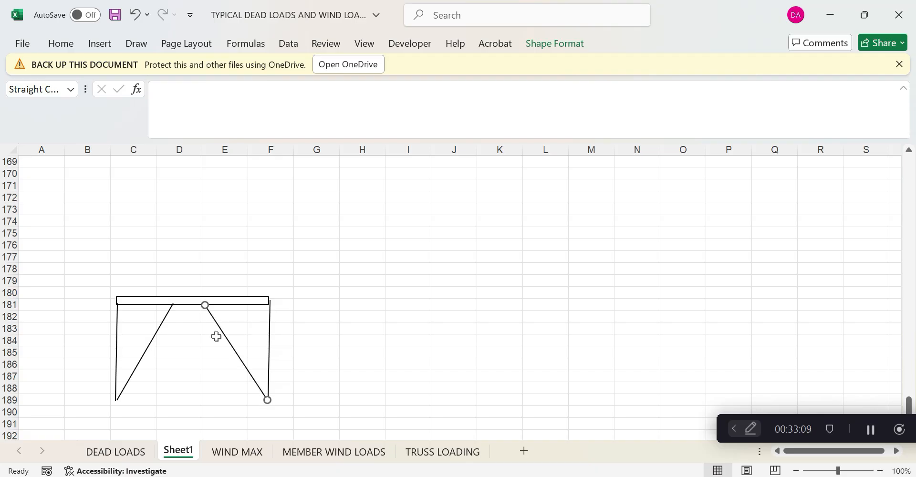
drag(206, 305, 206, 303)
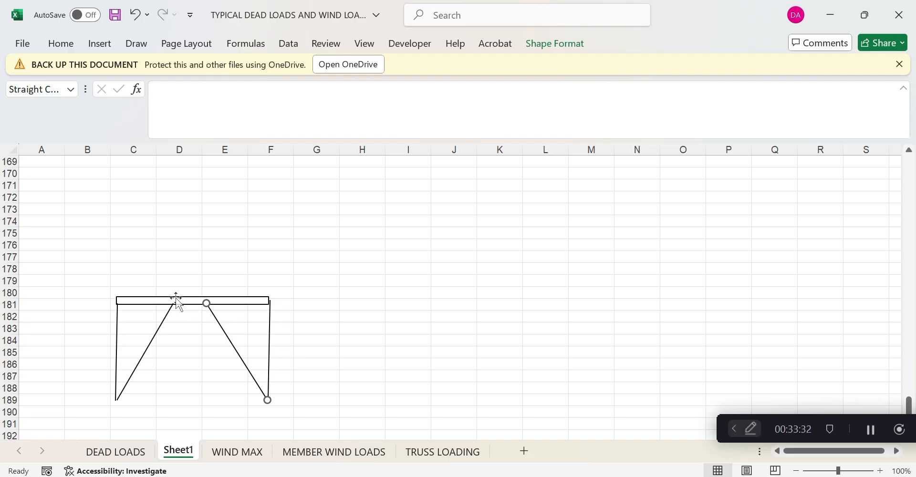
click(321, 362)
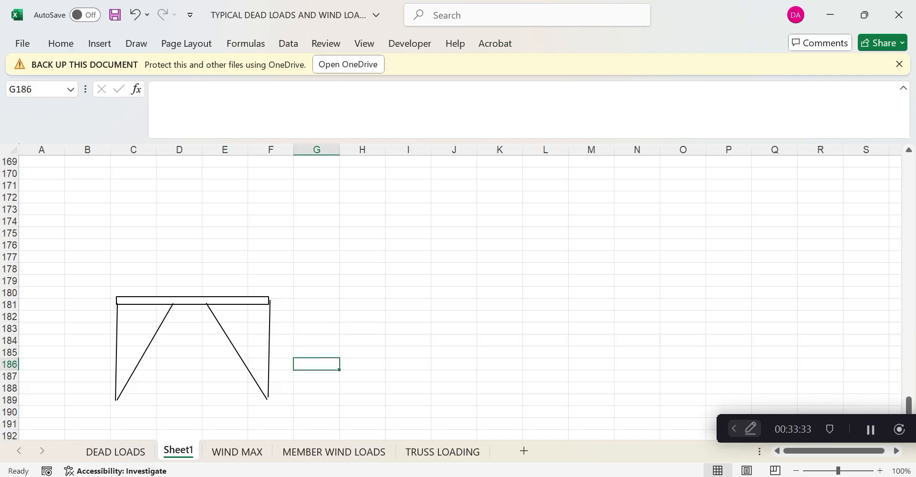
click(614, 476)
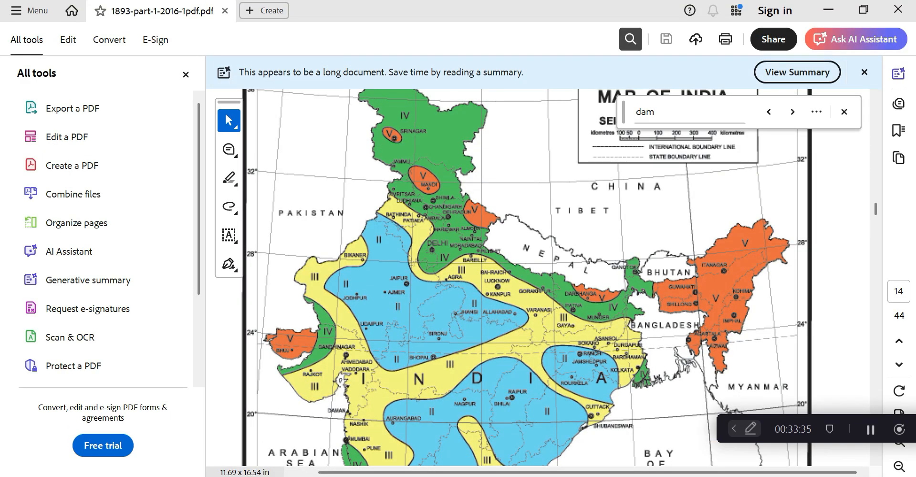
mouse_move(583, 476)
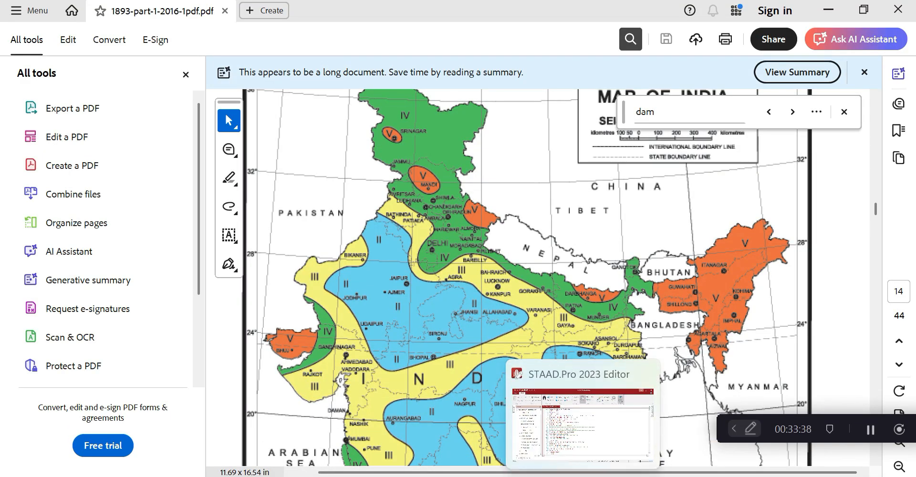
click(615, 476)
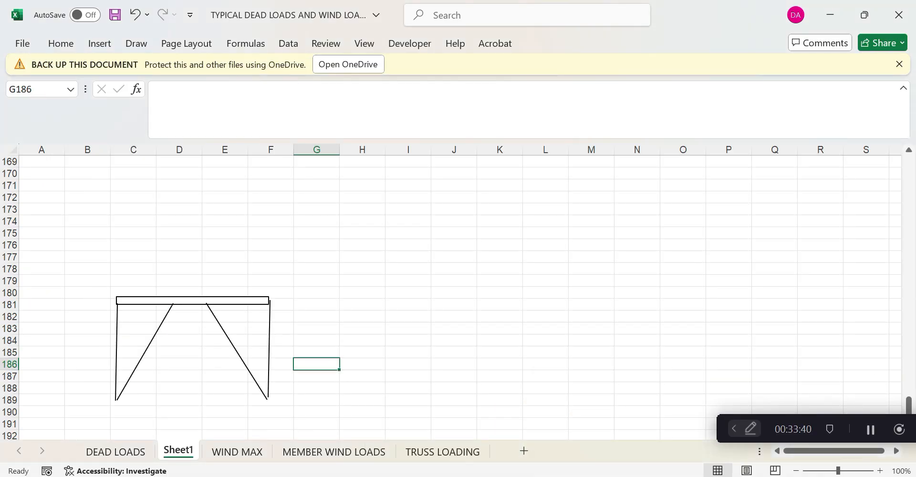
click(614, 476)
click(615, 476)
click(98, 453)
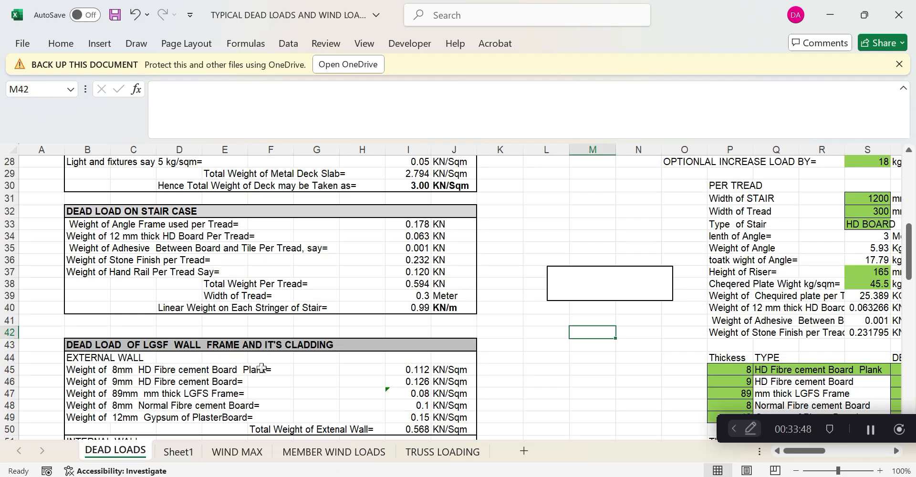
scroll(262, 367, down, 4)
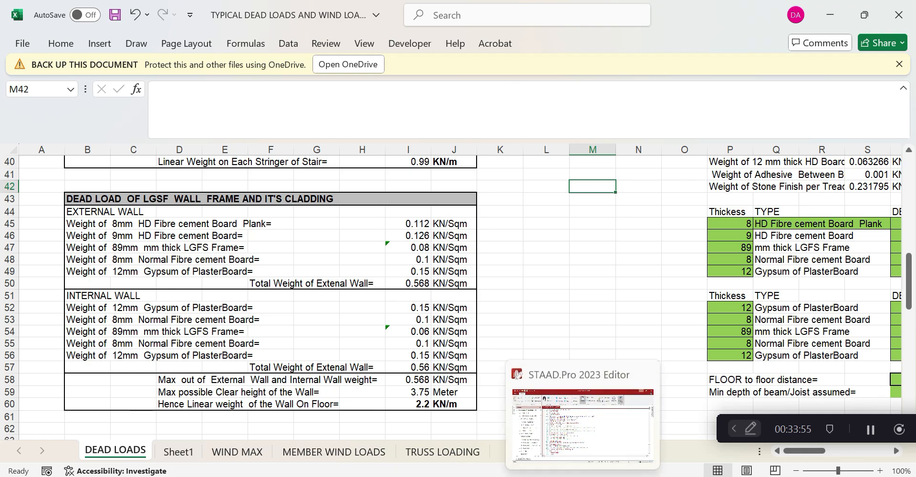
Return to Sheet1, check the STAAD model, and cycle windows back to the workbook
click(178, 452)
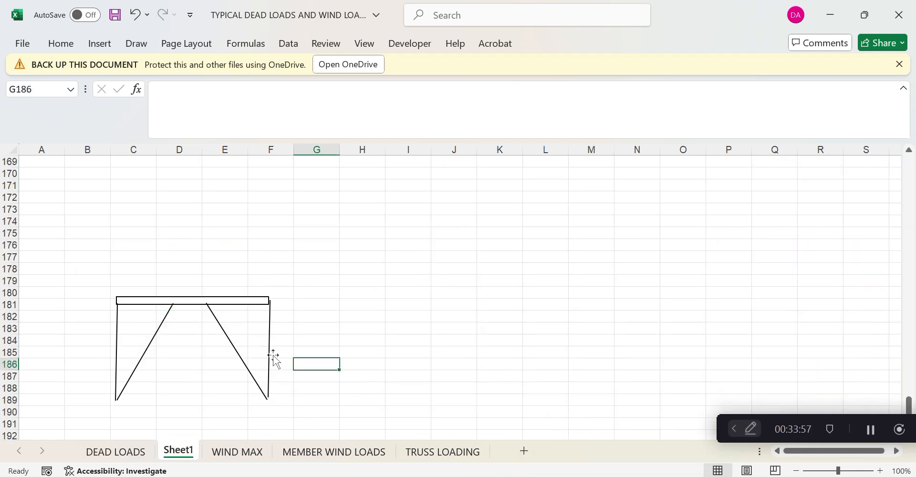
scroll(277, 355, up, 15)
scroll(276, 356, up, 2)
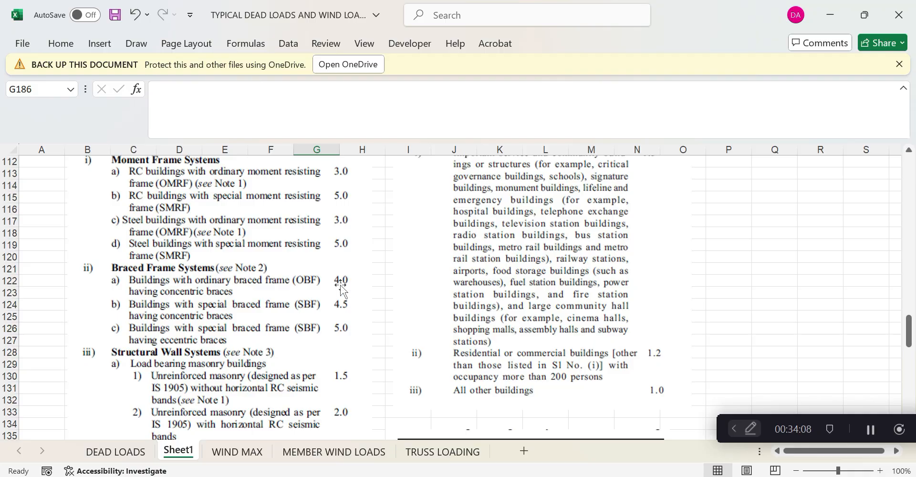
key(alt+Tab)
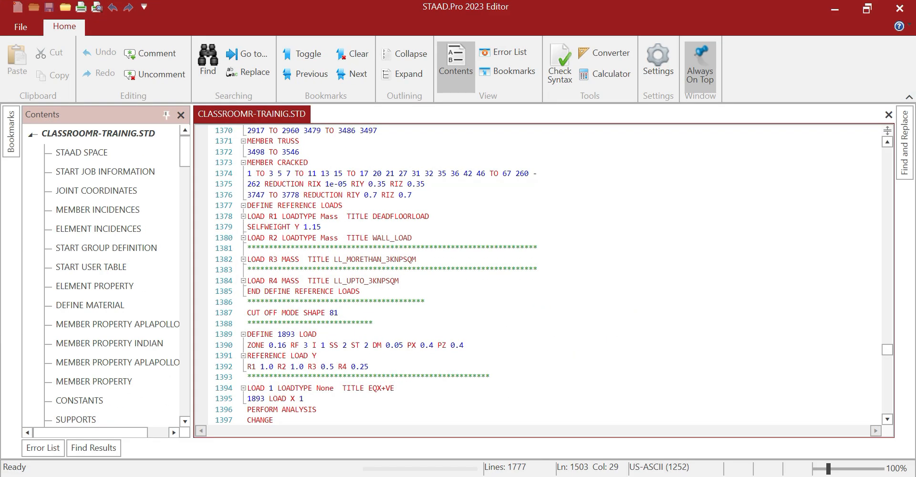
click(836, 10)
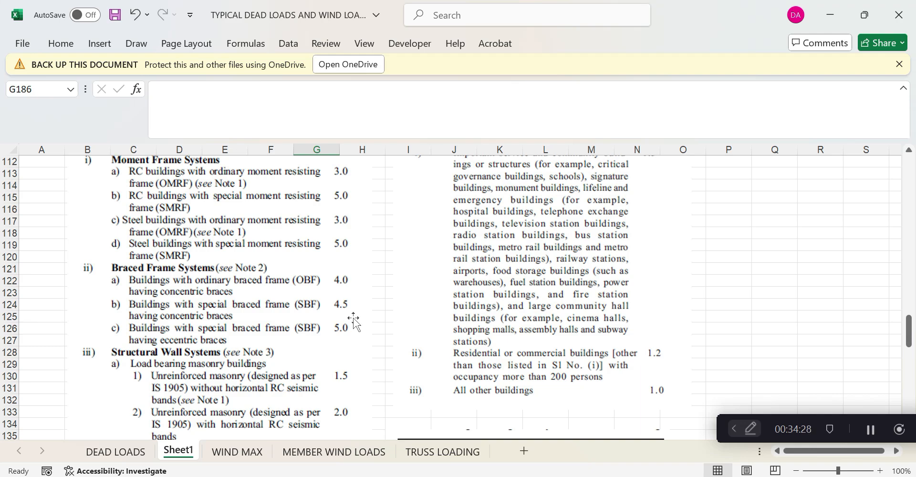
scroll(353, 322, up, 1)
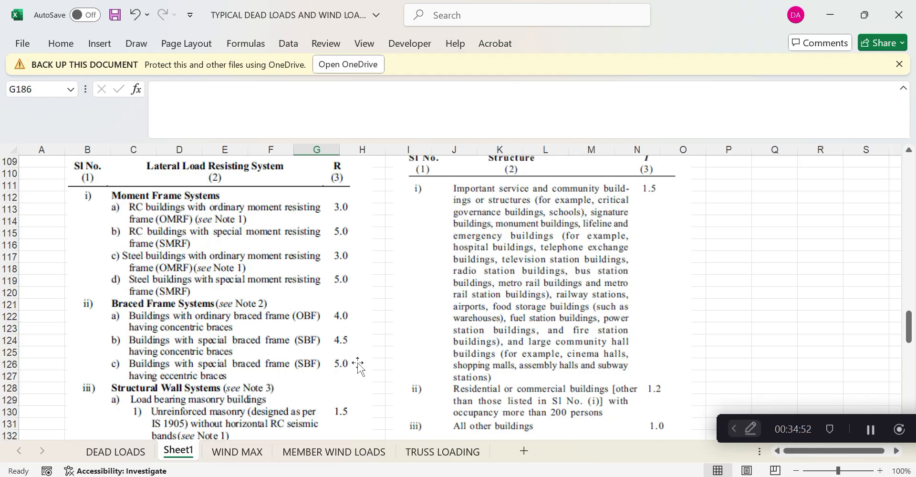
scroll(358, 370, down, 1)
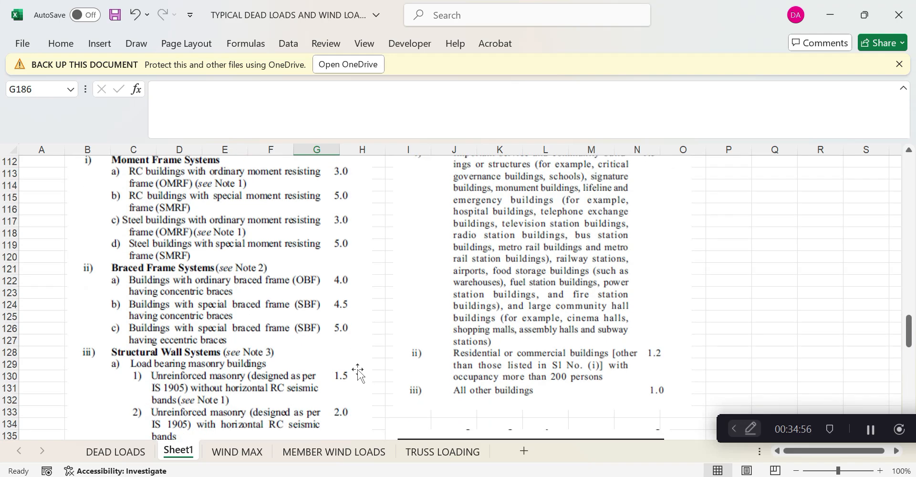
scroll(358, 370, up, 3)
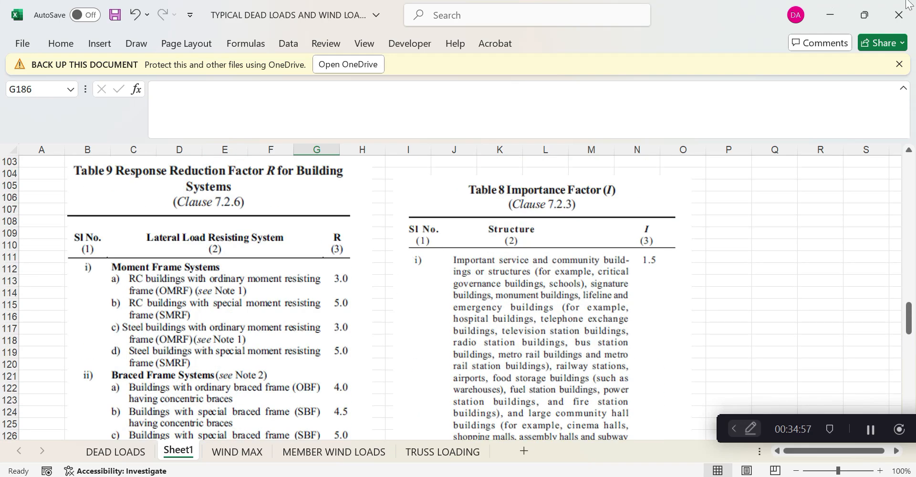
click(829, 15)
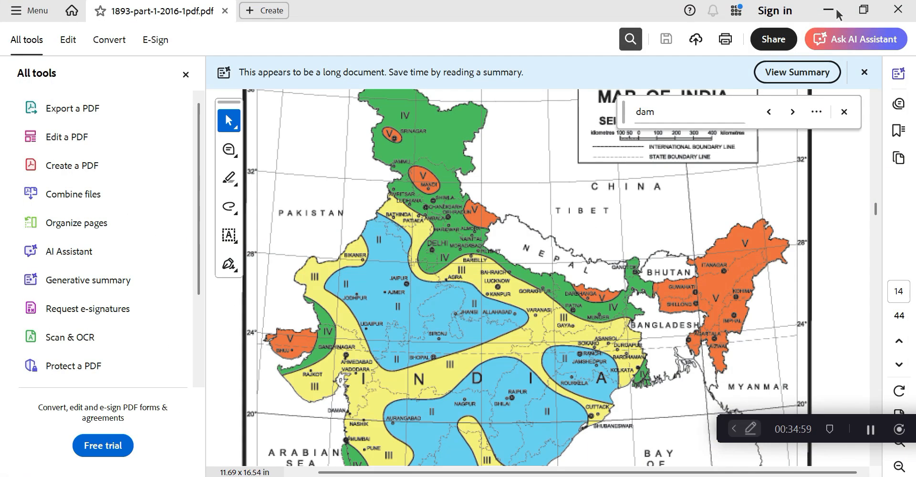
click(614, 475)
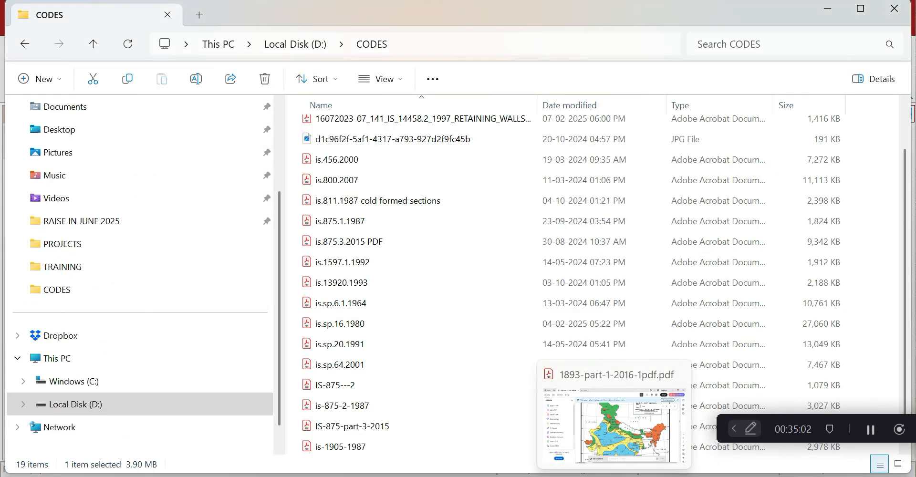
click(517, 475)
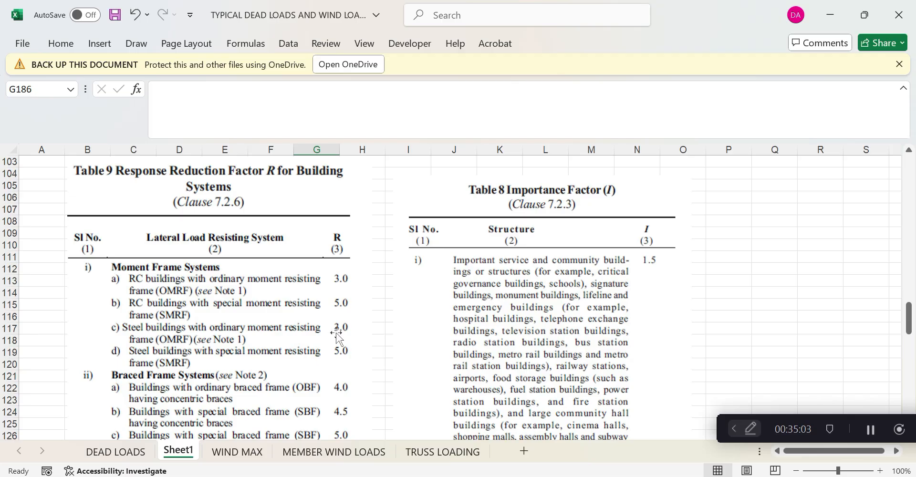
Scroll to the pasted 0.075h^0.75, 0.080h^0.75, 0.085h^0.75 and 0.09h/√d formulas and select J162
scroll(337, 336, down, 4)
scroll(336, 336, down, 6)
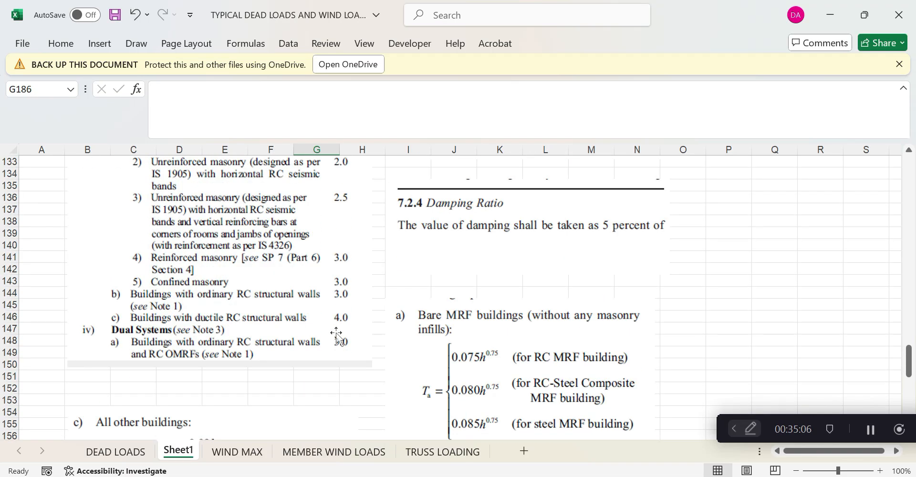
scroll(337, 336, down, 11)
scroll(336, 336, up, 10)
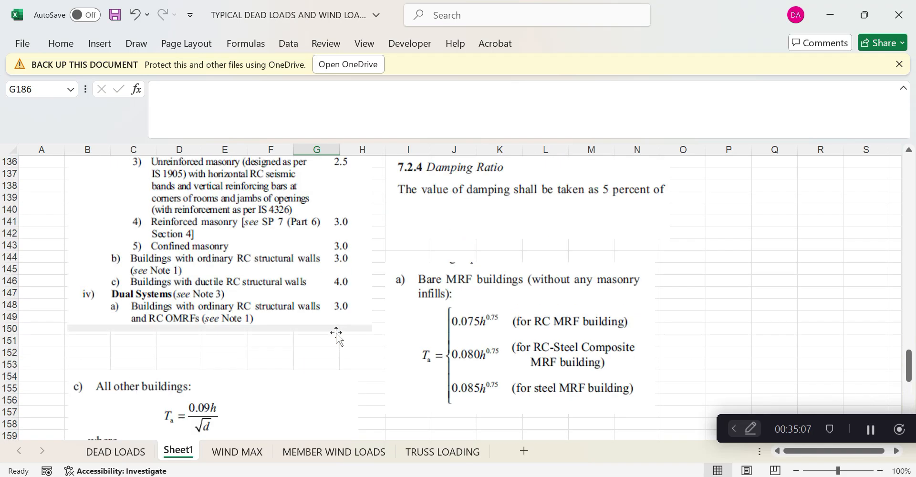
scroll(336, 335, up, 15)
scroll(337, 336, down, 3)
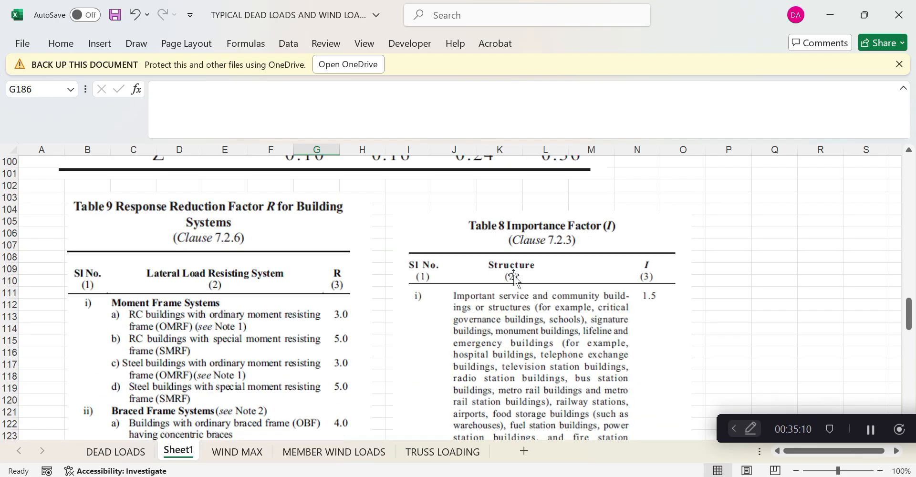
scroll(518, 281, down, 4)
scroll(529, 300, up, 2)
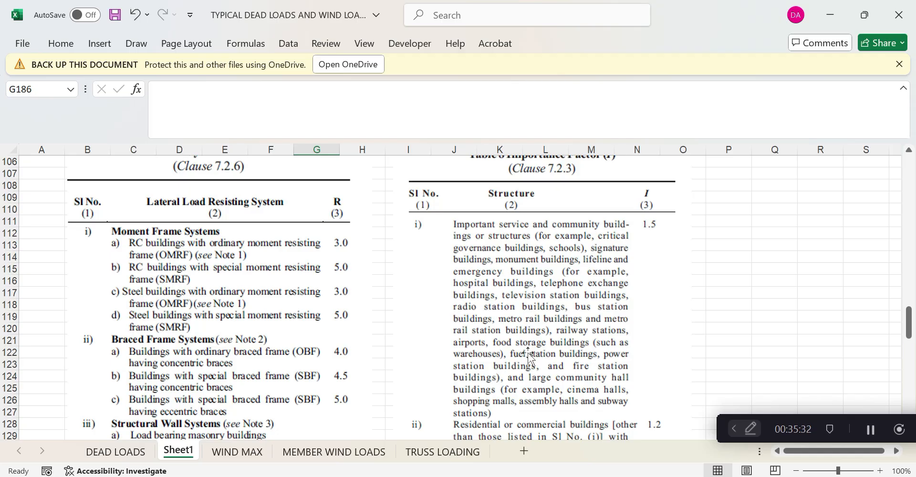
scroll(528, 356, down, 3)
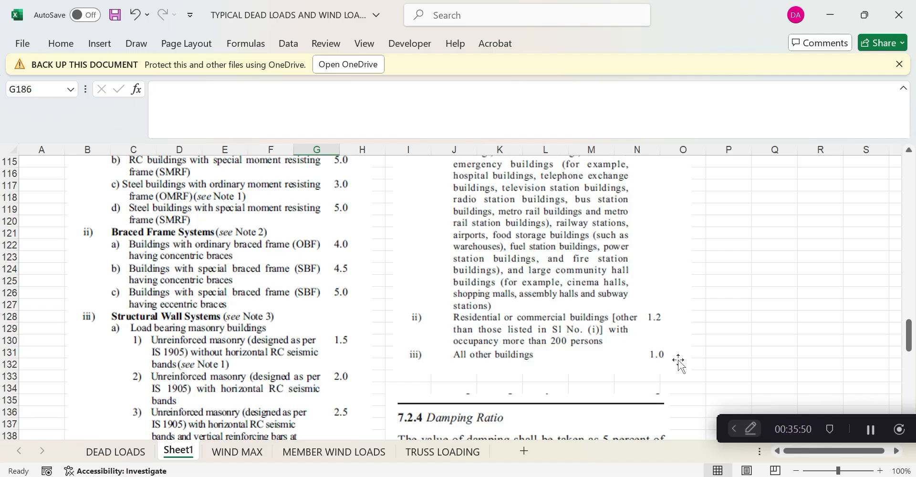
scroll(678, 363, down, 4)
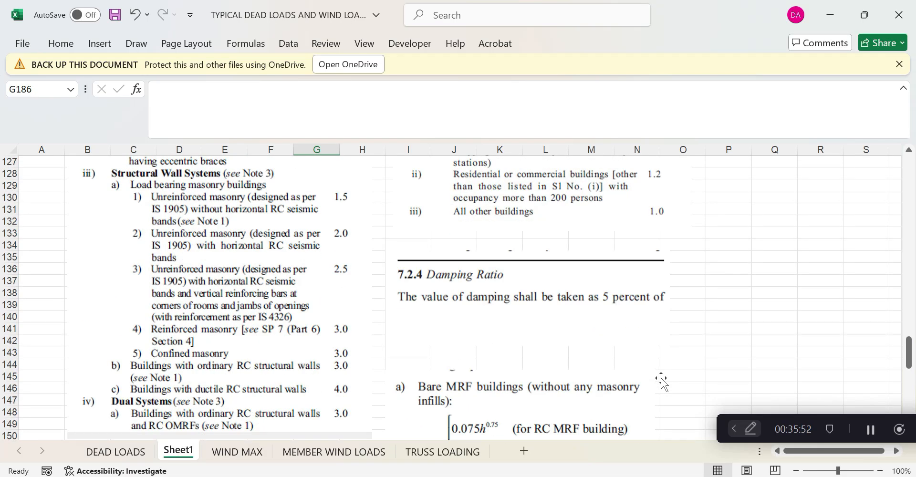
scroll(660, 381, down, 6)
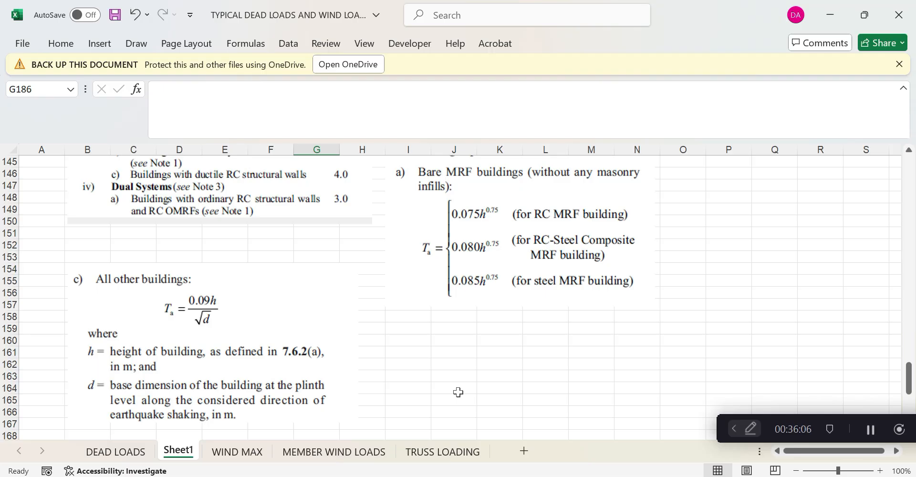
click(474, 362)
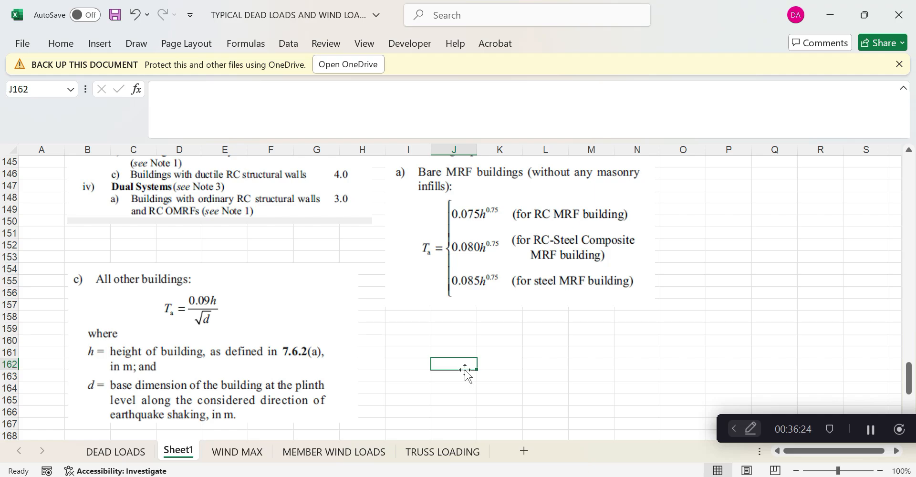
Begin a formula in J162 and bring up the STAAD.Pro model, setting the input editor aside
text(=)
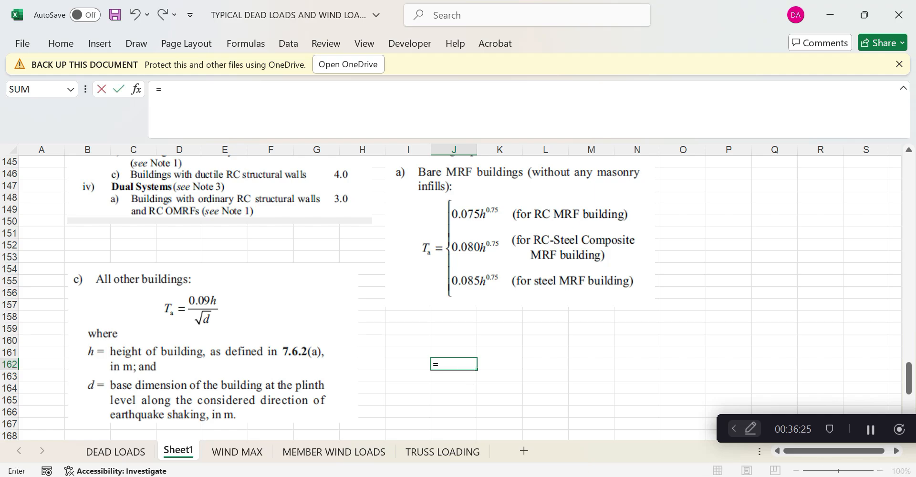
key(alt+Tab)
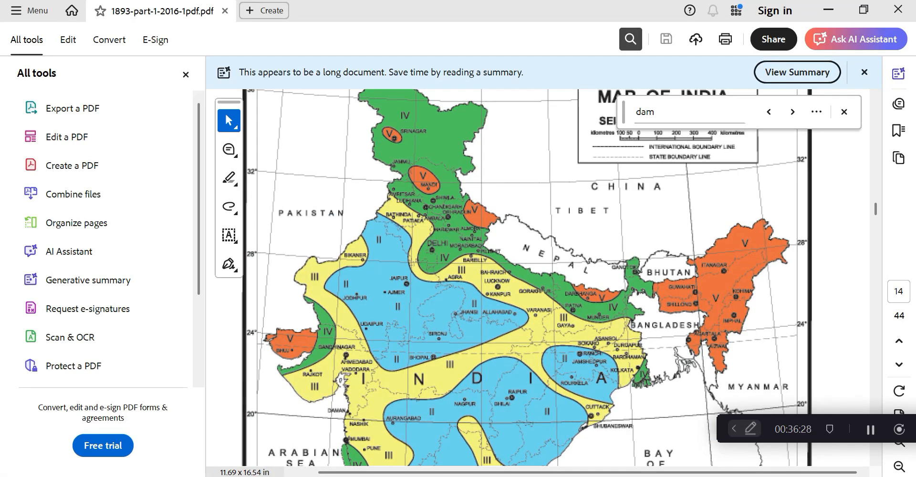
key(alt+Tab)
click(835, 9)
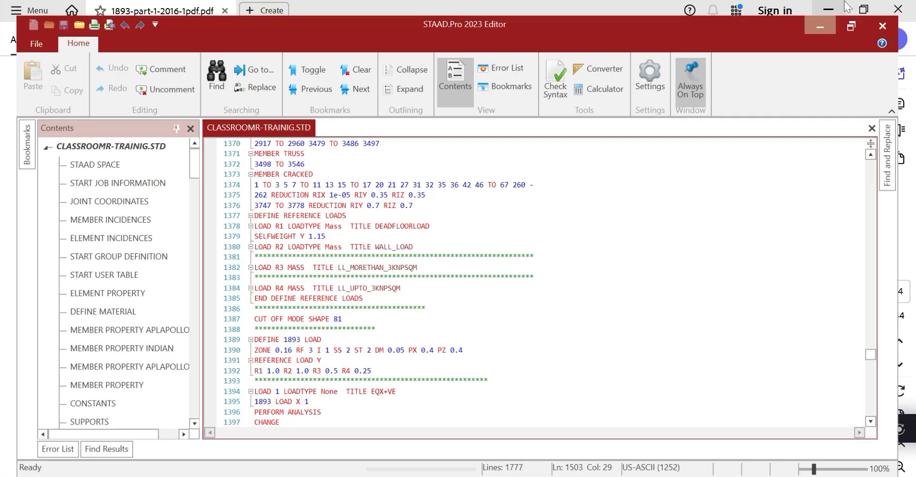
key(alt+Tab)
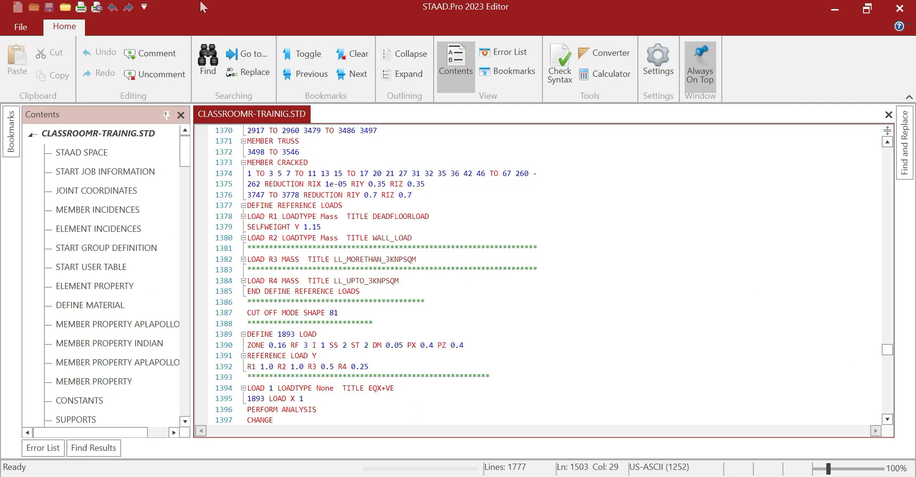
click(834, 9)
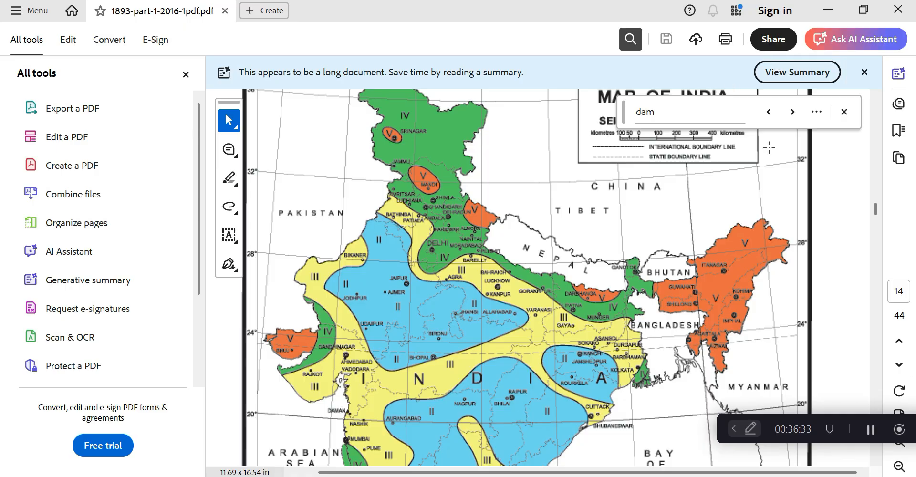
key(alt+Tab)
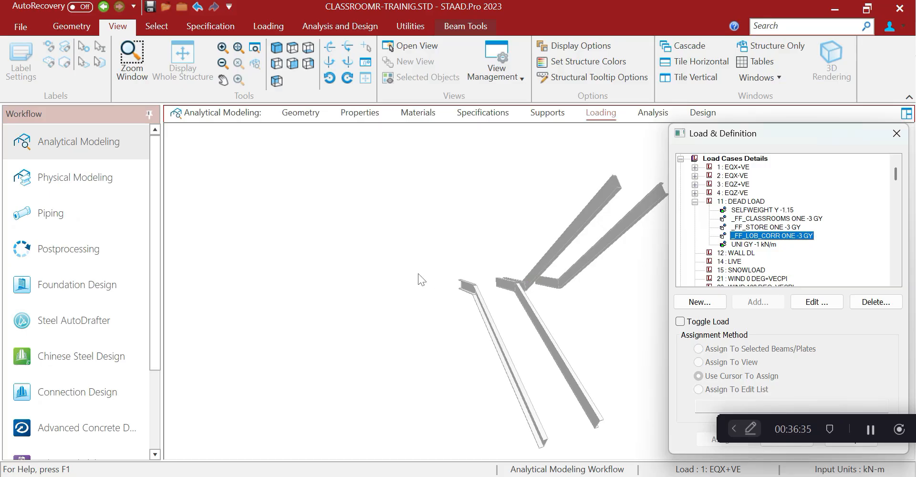
Show the whole 3-D structure in the Geometry workspace
click(299, 113)
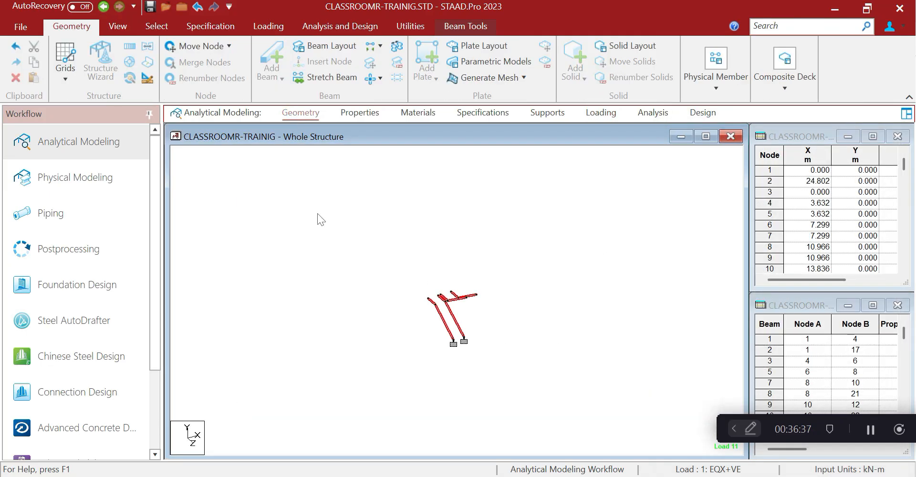
click(62, 248)
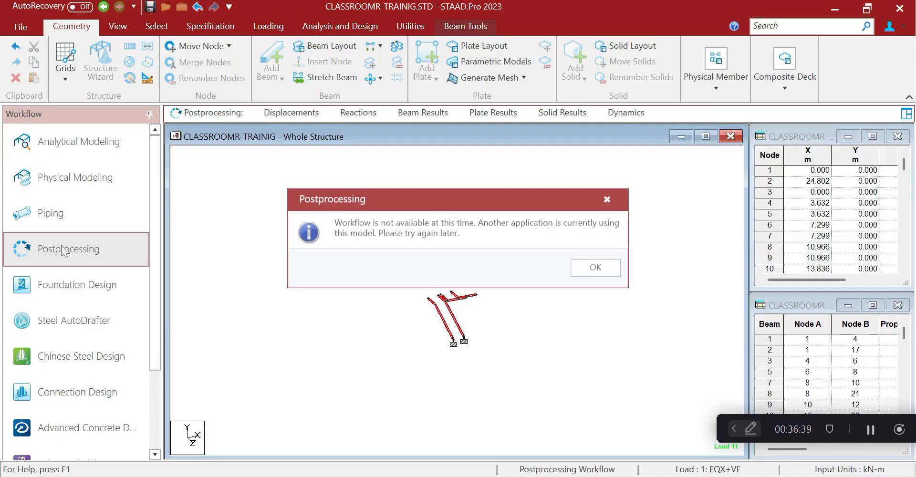
click(596, 267)
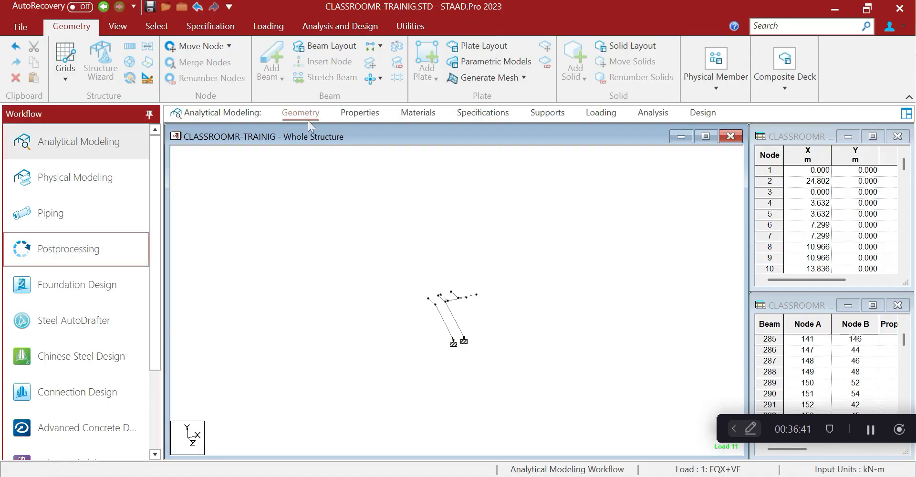
click(359, 113)
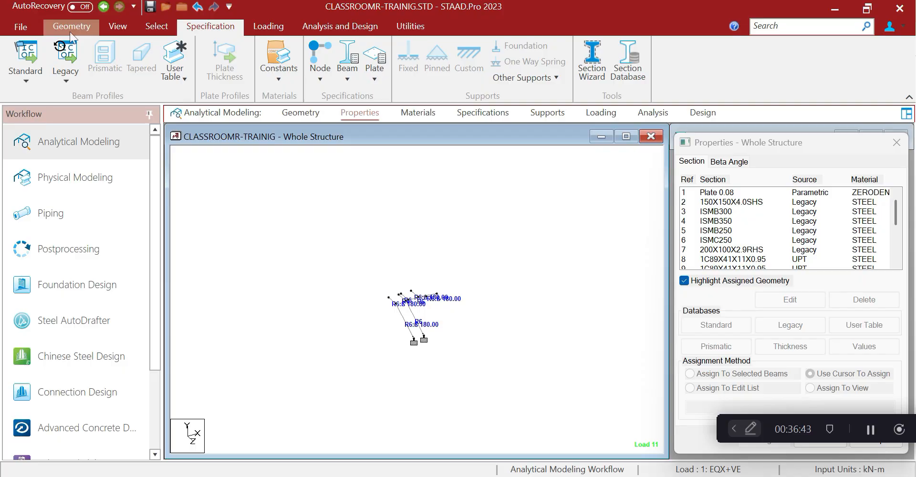
click(118, 26)
click(176, 72)
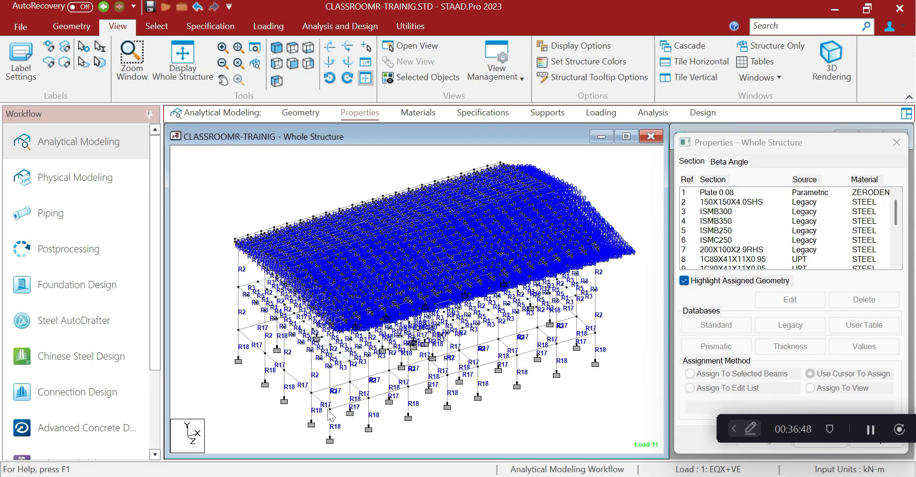
Measure a column with Node to Node Distance, reading an 8.000 m height
click(405, 27)
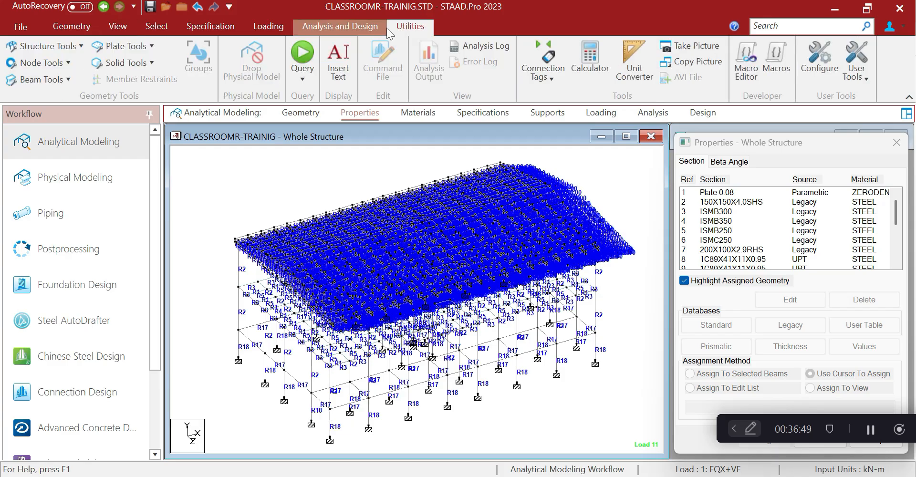
click(43, 63)
click(66, 142)
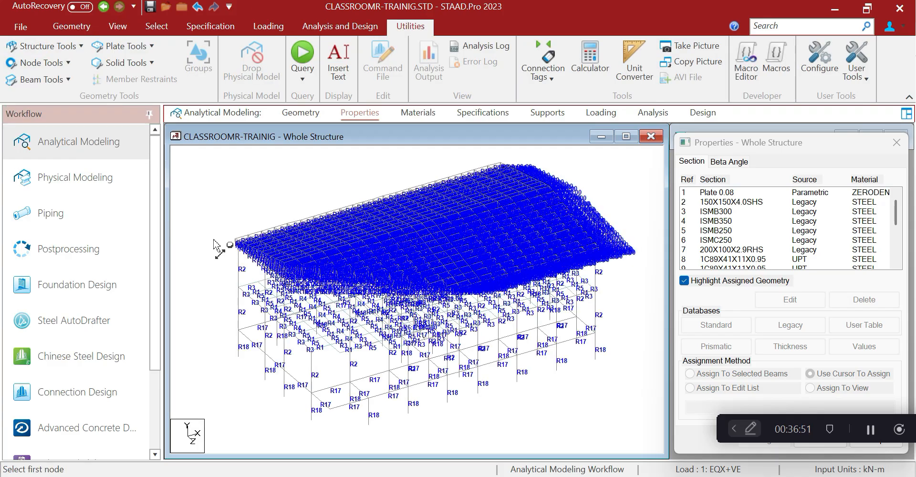
click(241, 250)
click(238, 330)
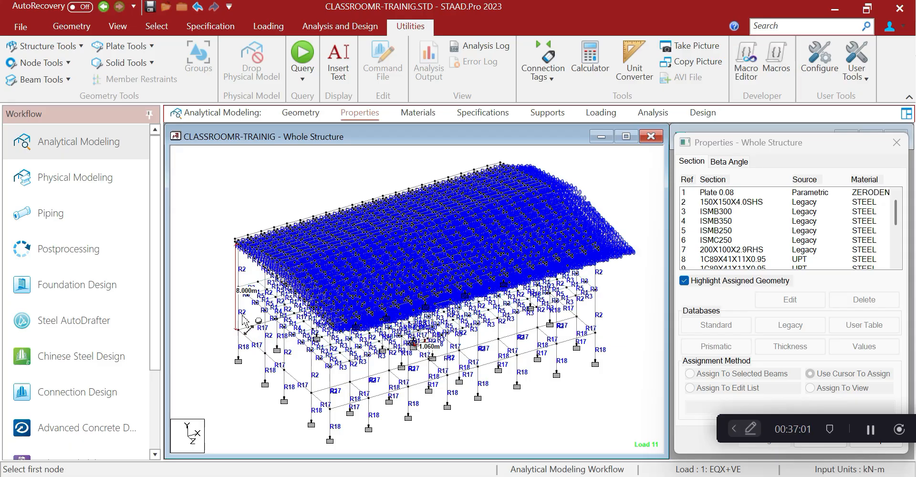
key(alt+Tab)
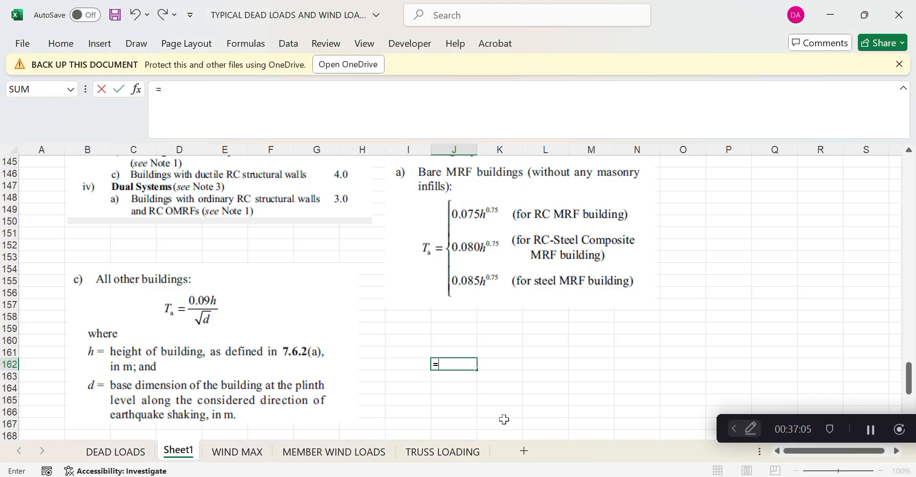
Complete J162 as =0.085*8^0.75 for a period of 0.40433
text(0.085*)
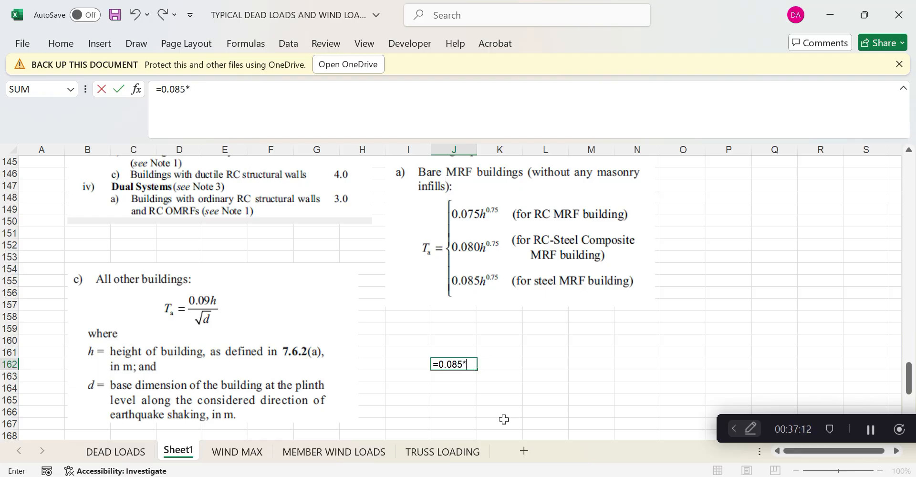
text(8^0.75)
key(Return)
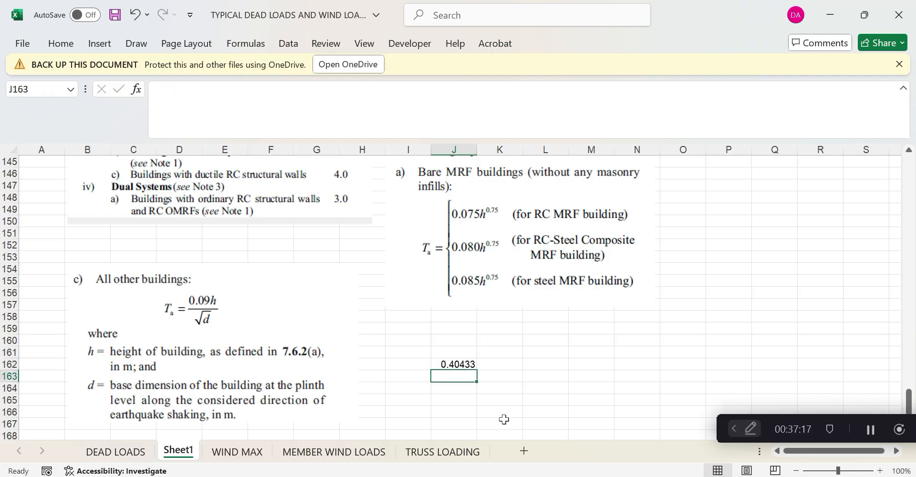
click(457, 367)
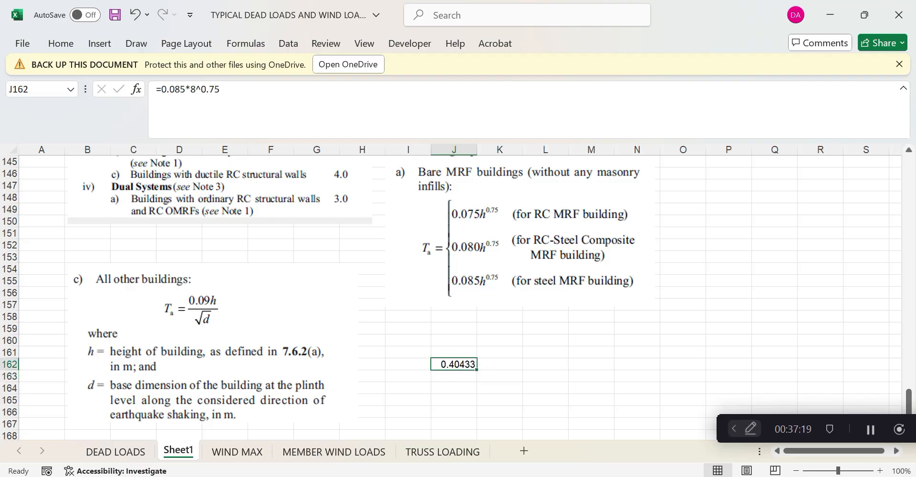
click(582, 476)
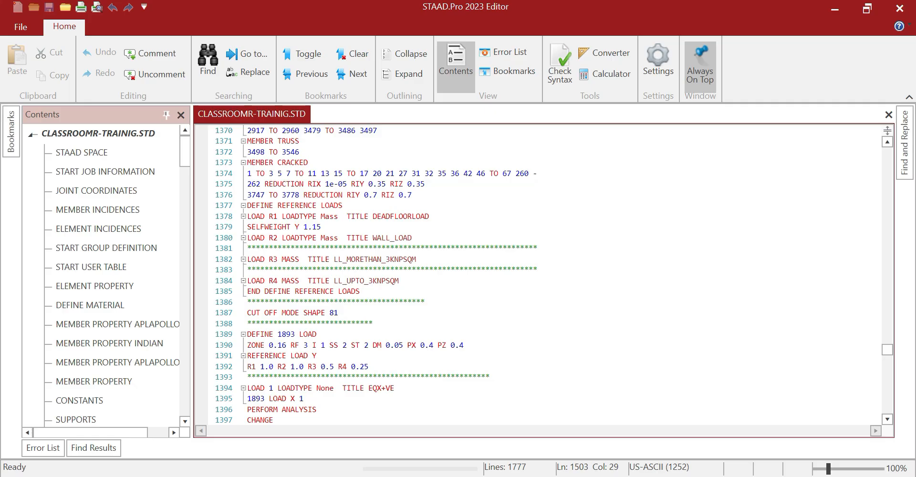
Scroll through the DEFINE REFERENCE LOADS block of the .STD file, then minimize the editor
mouse_move(614, 476)
scroll(539, 275, up, 3)
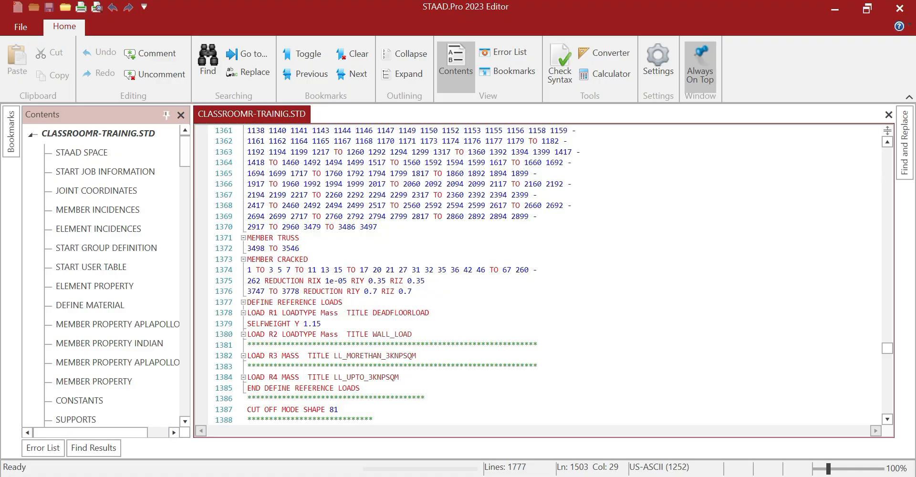
scroll(539, 274, down, 1)
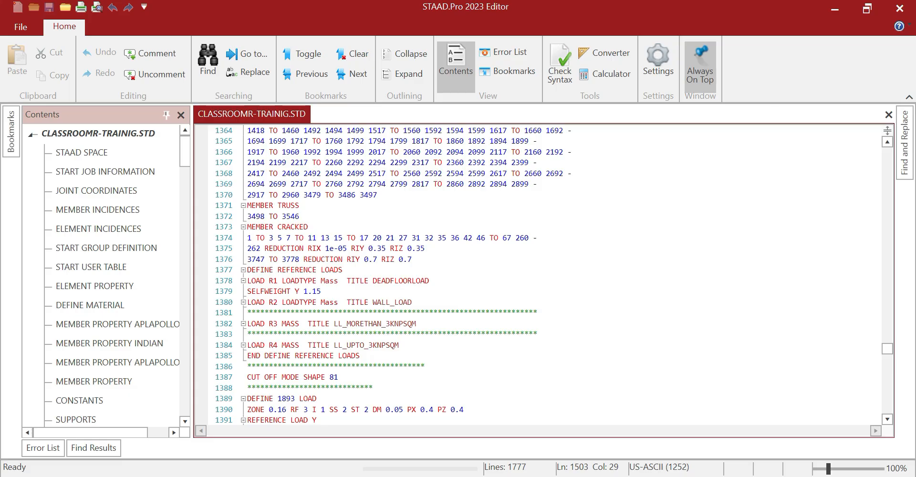
click(841, 19)
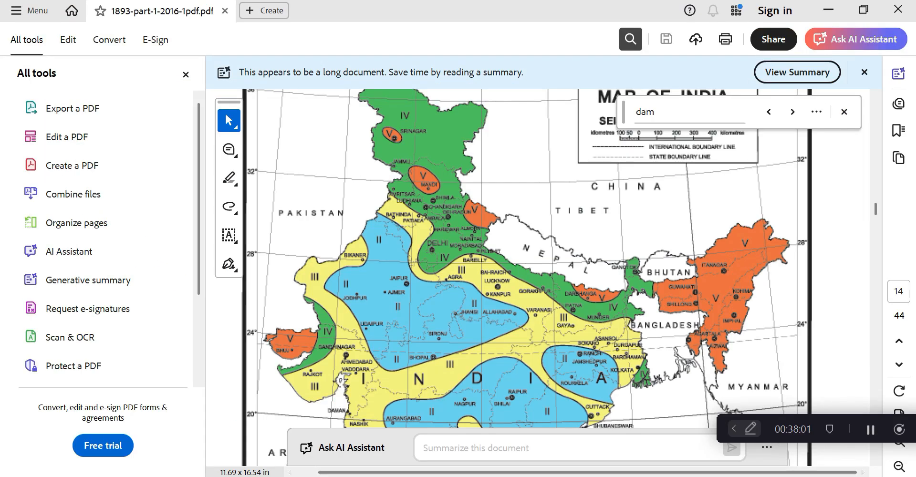
Find IS 1893 Table 10 imposed-load percentages in the code PDF
key(alt+Tab)
key(alt+Tab)
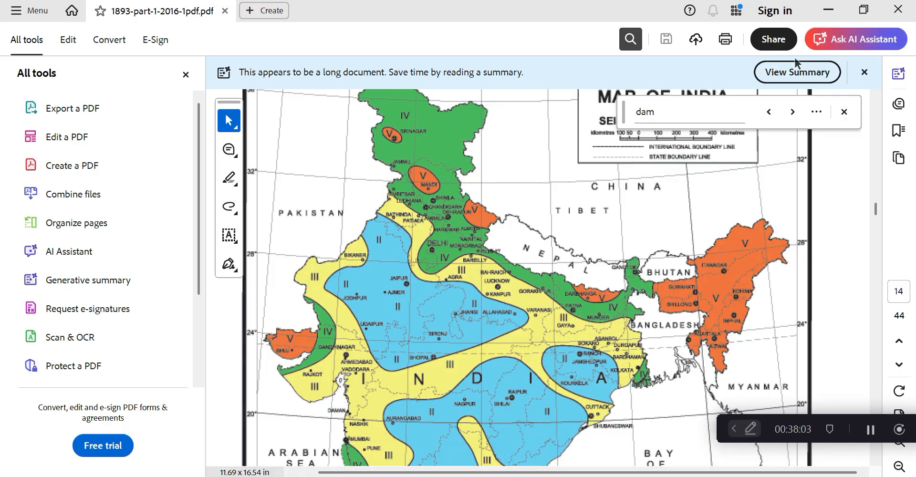
click(823, 12)
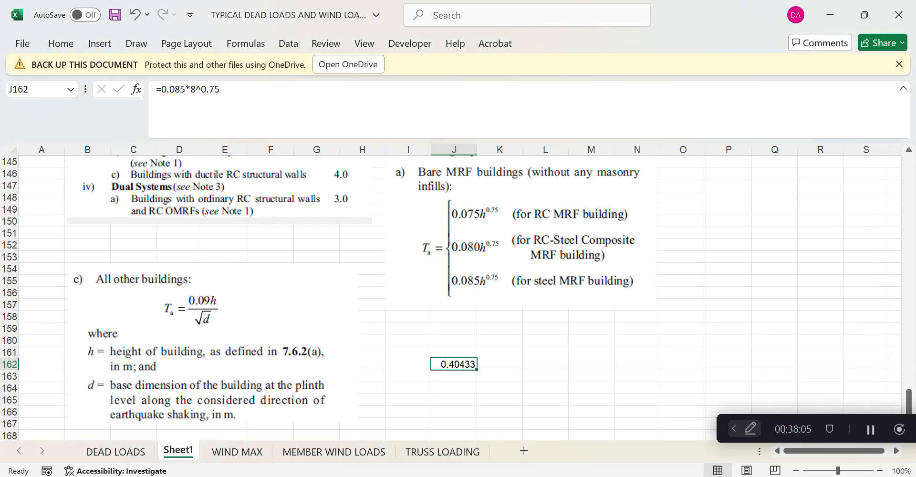
key(alt+Tab)
key(alt+Tab)
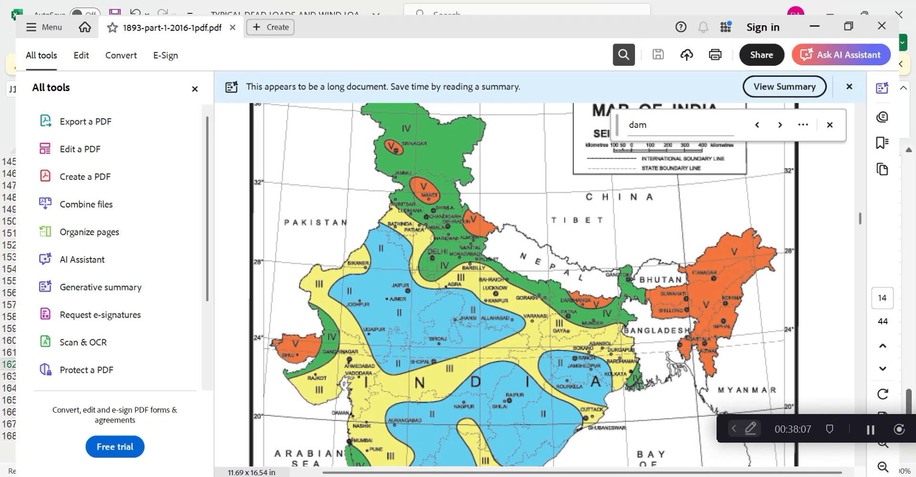
key(alt+Tab)
scroll(827, 171, down, 5)
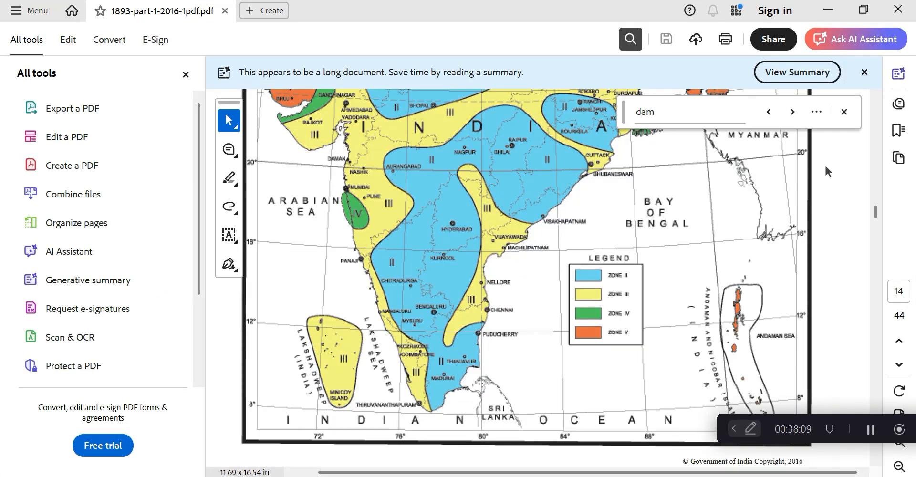
drag(878, 213, 879, 239)
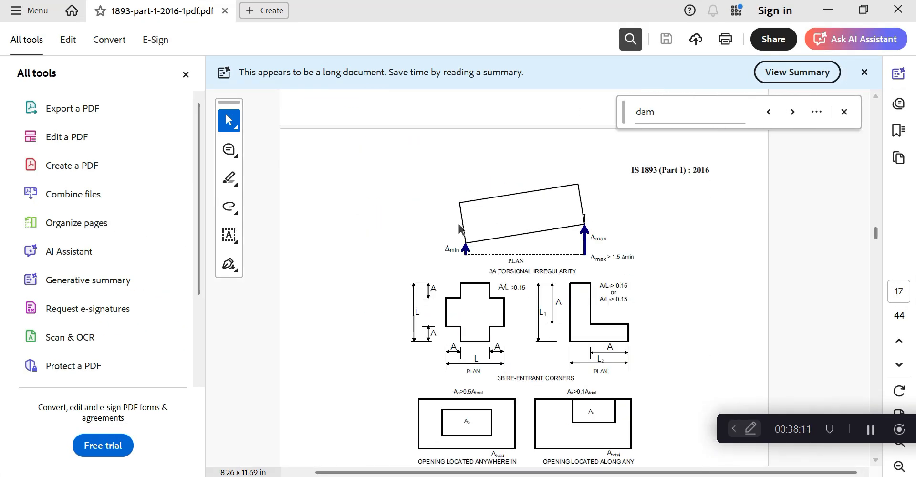
ctrl+scroll(459, 224, down, 2)
scroll(459, 224, up, 10)
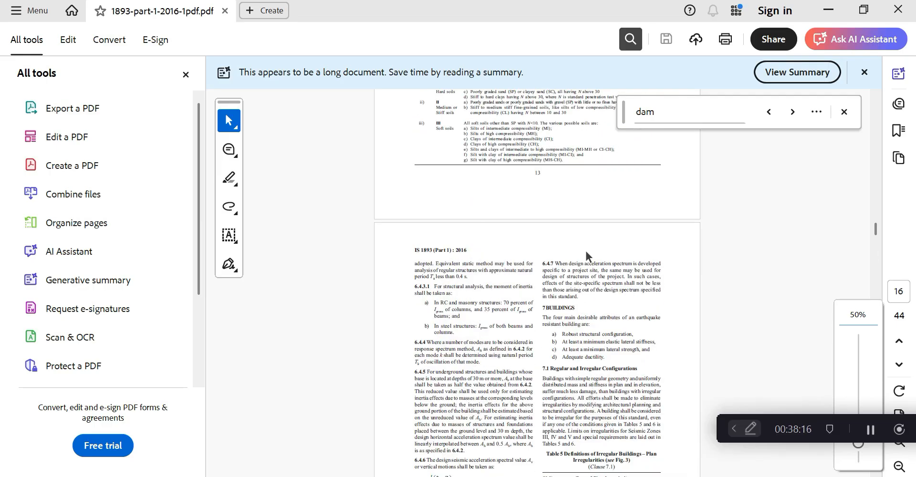
scroll(586, 253, down, 5)
ctrl+scroll(584, 269, up, 2)
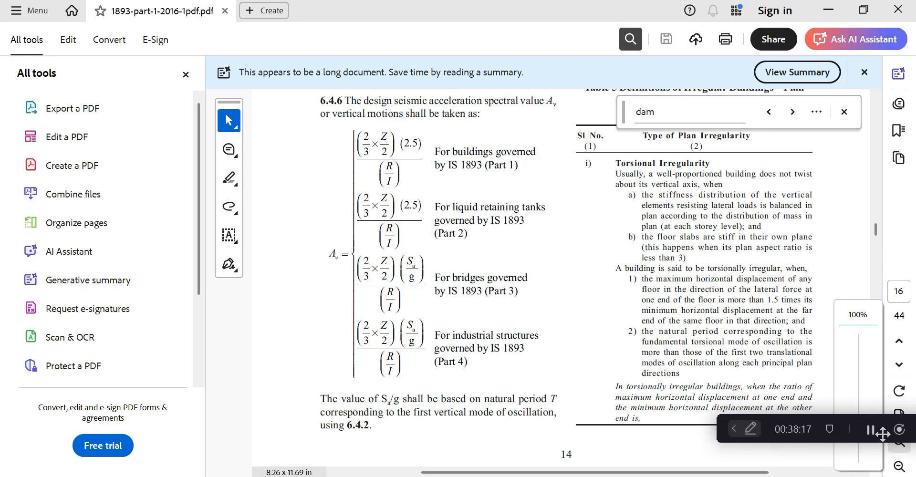
Compare Table 10 with Excel Sheet1, then bring the STAAD editor forward
key(alt+Tab)
scroll(528, 349, down, 3)
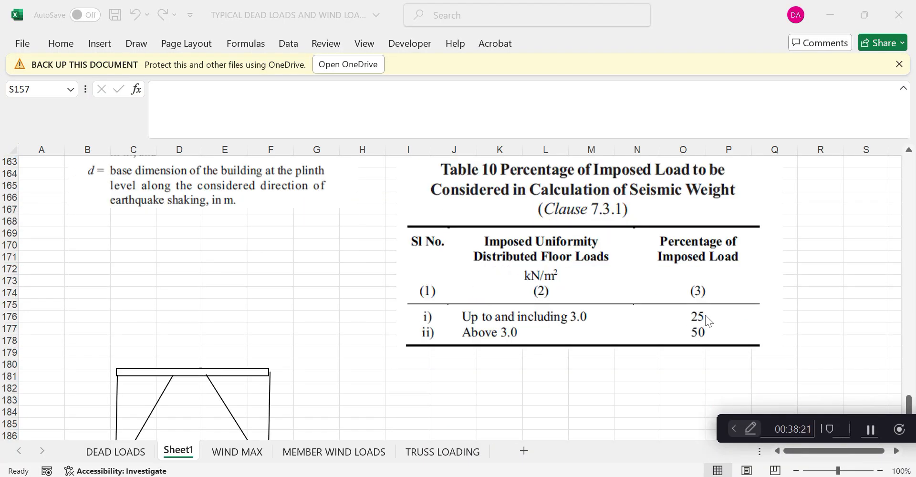
click(830, 15)
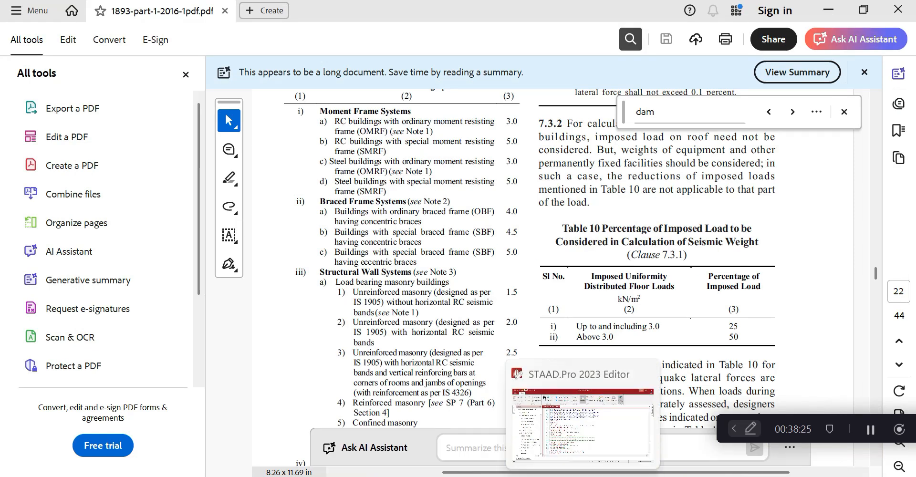
click(582, 476)
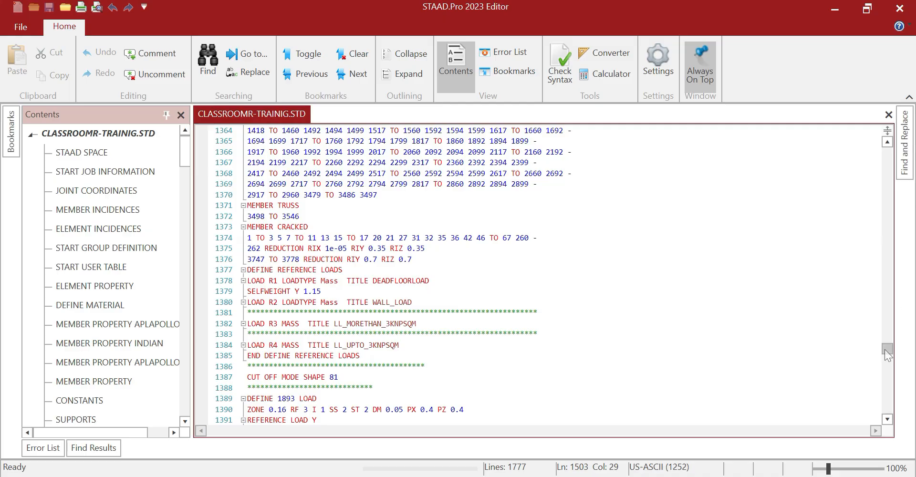
Review LOAD 11 DEAD LOAD floor and member load lines 1497–1503, then minimize the editor
drag(884, 349, 888, 370)
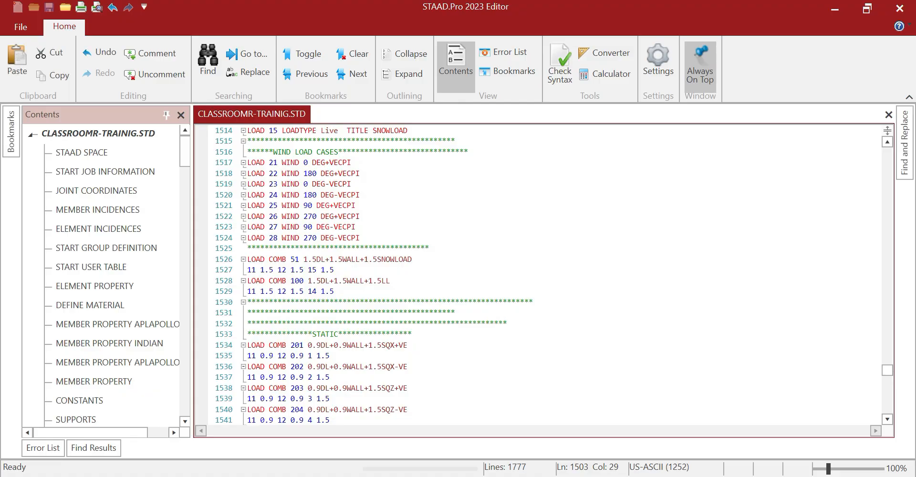
scroll(544, 276, up, 10)
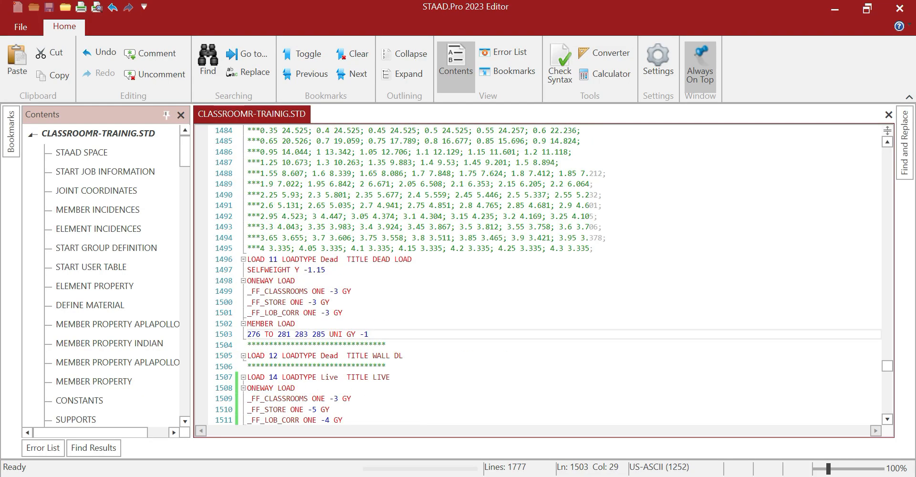
drag(250, 270, 370, 334)
click(330, 302)
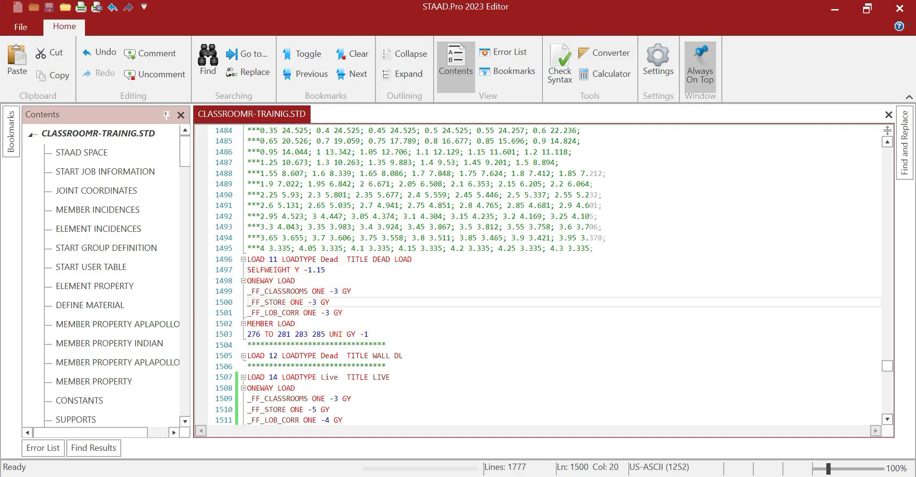
drag(247, 270, 369, 335)
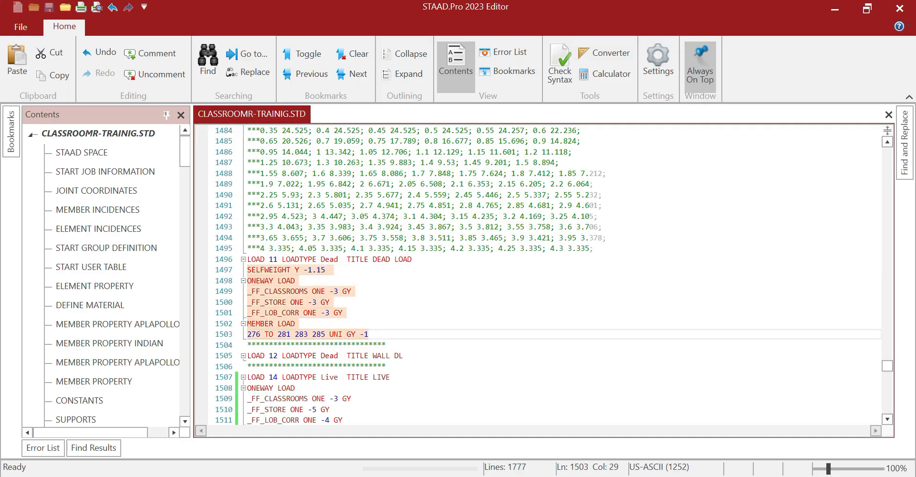
click(405, 305)
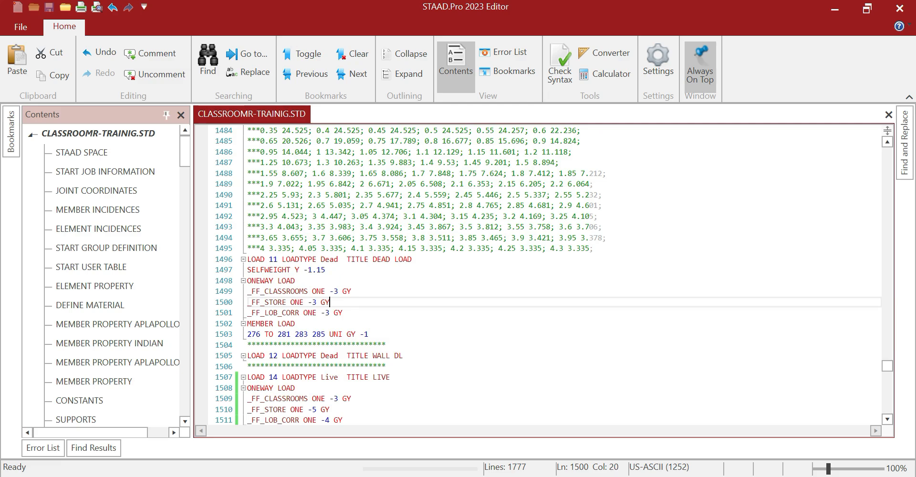
click(840, 9)
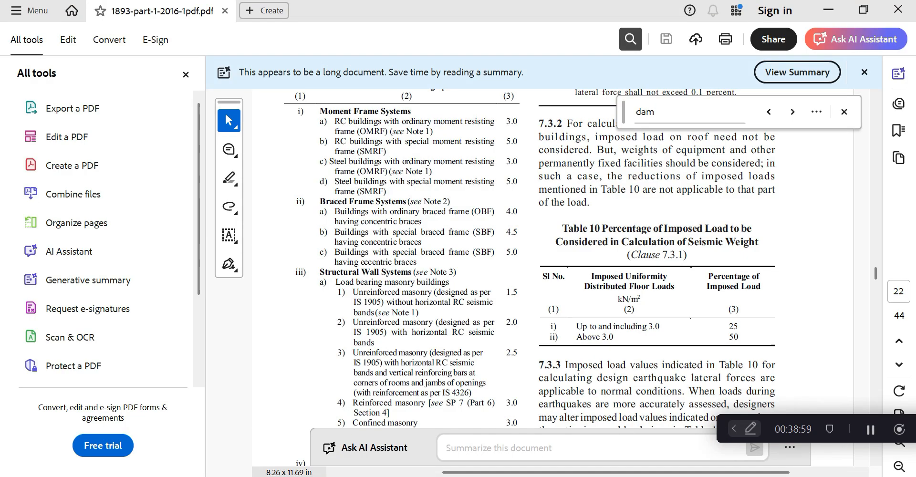
Open IS-875-part-3-2015 from D:\CODES and return to the WIND MAX sheet
click(875, 428)
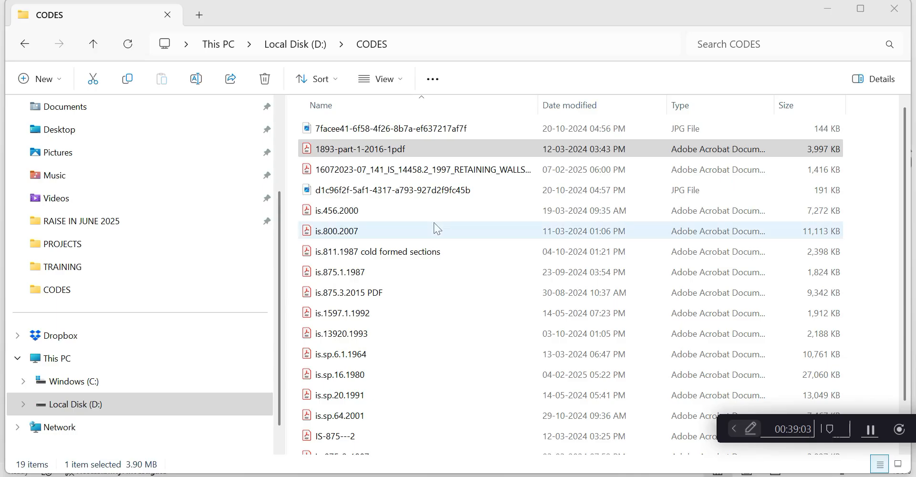
scroll(430, 241, down, 2)
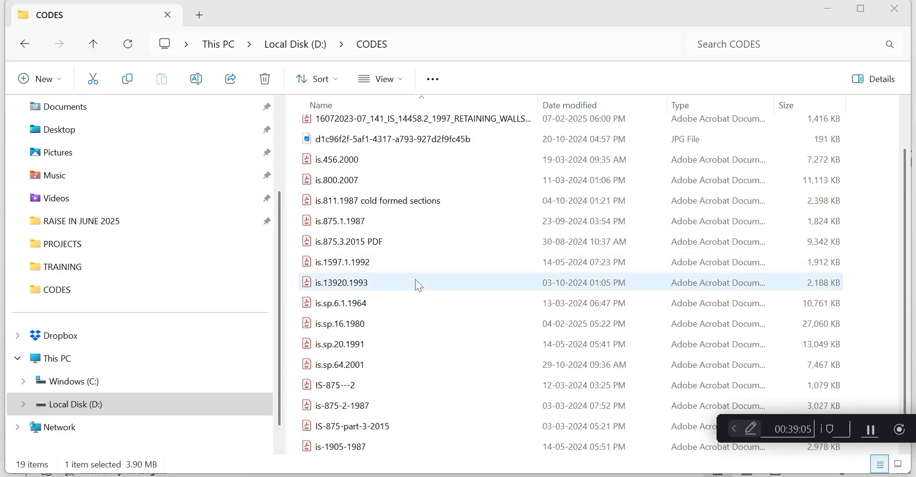
double_click(353, 426)
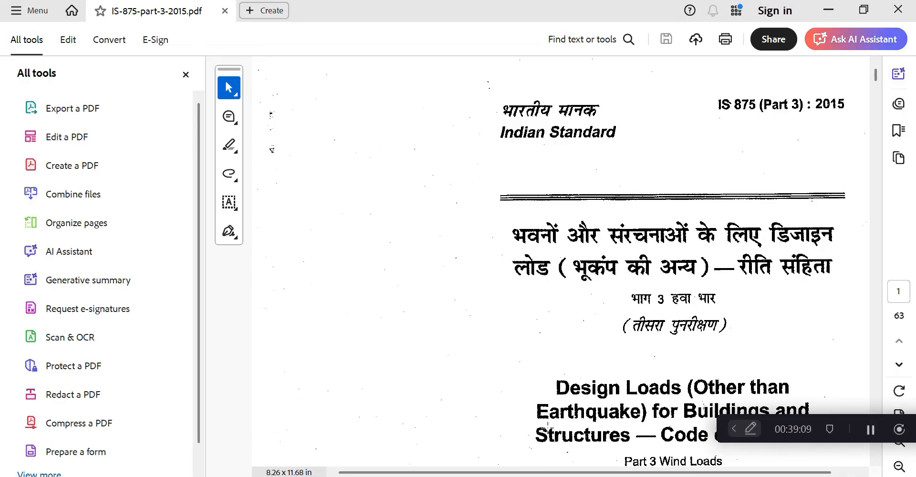
key(alt+Tab)
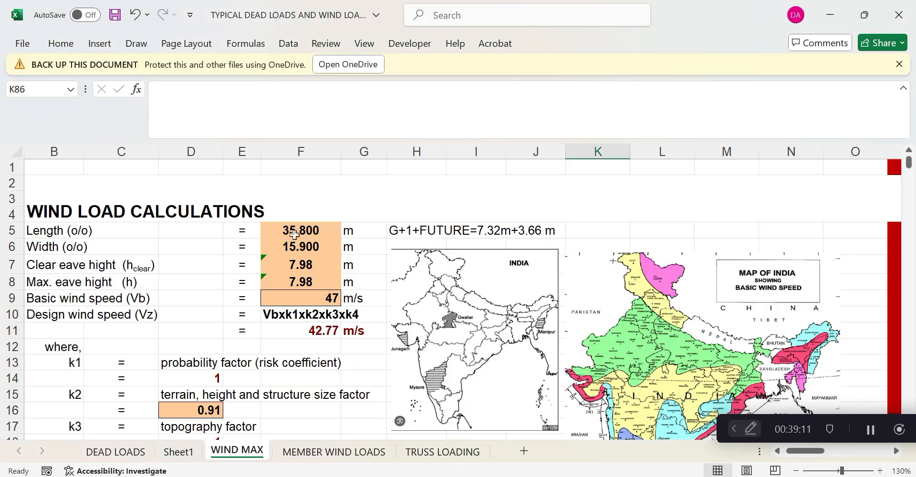
Check length F5, width F6, and the eave height formulas in F7 and F8
click(300, 232)
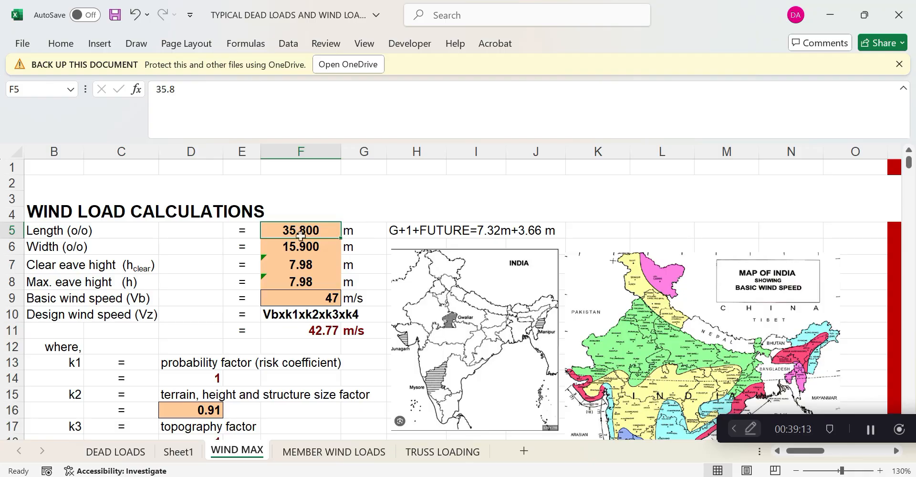
click(303, 245)
click(303, 263)
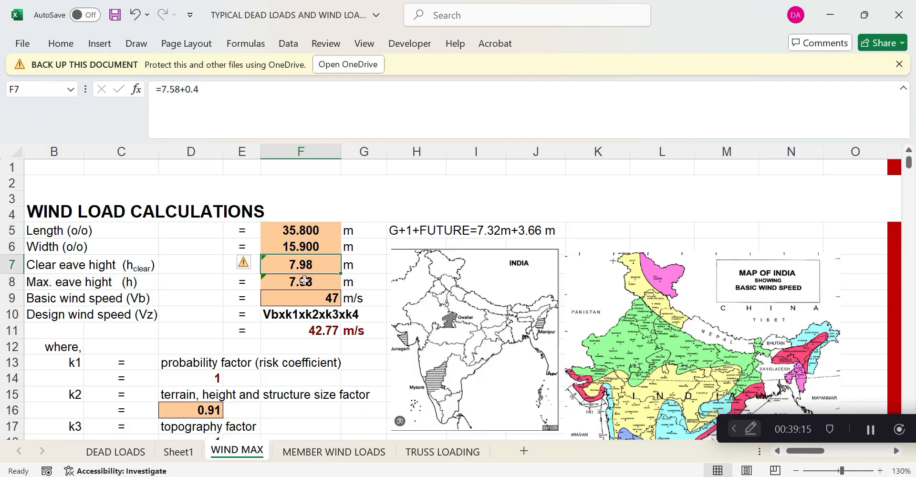
click(305, 280)
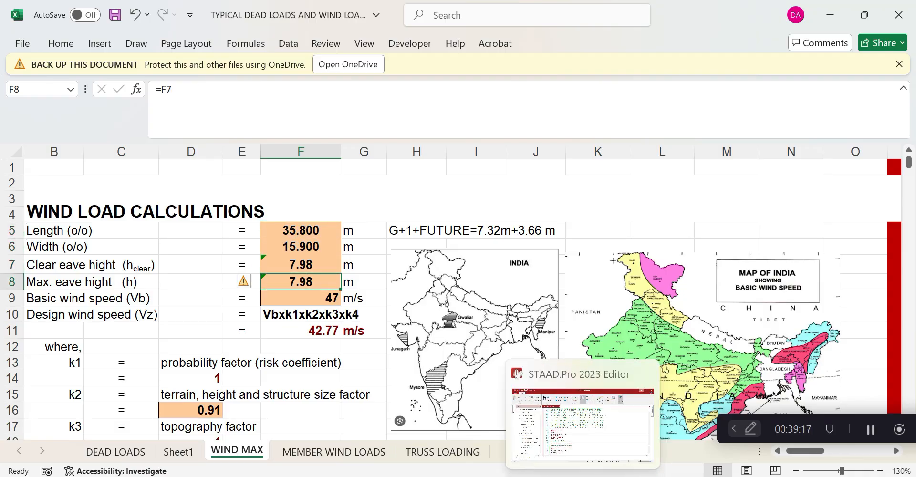
Close the STAAD editor and the IS 875 PDF, leaving the STAAD.Pro model in front
mouse_move(614, 476)
click(613, 420)
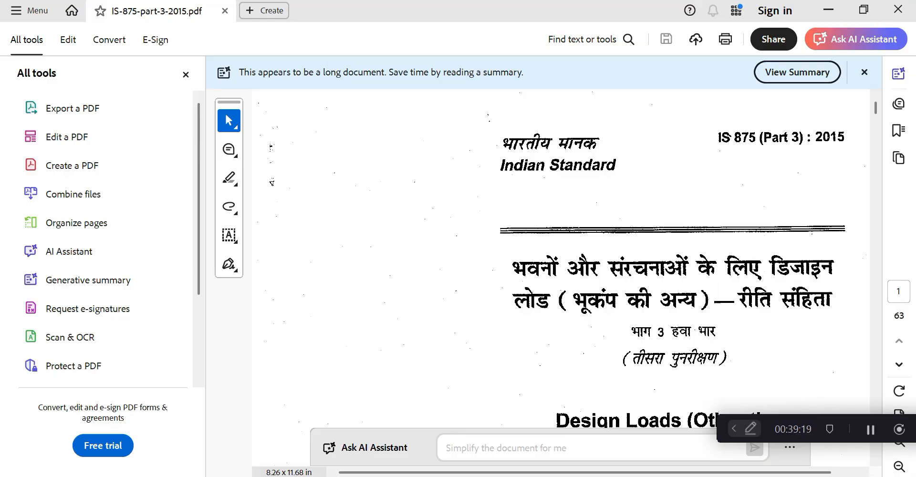
key(alt+Tab)
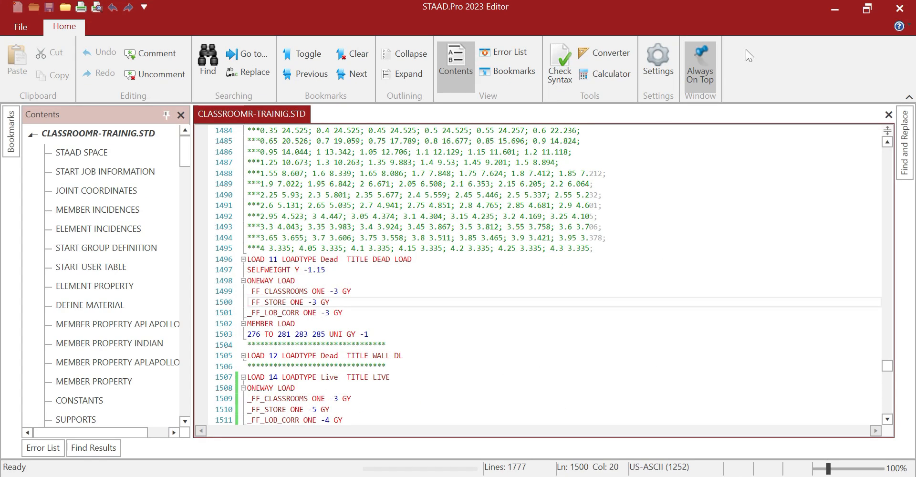
click(835, 11)
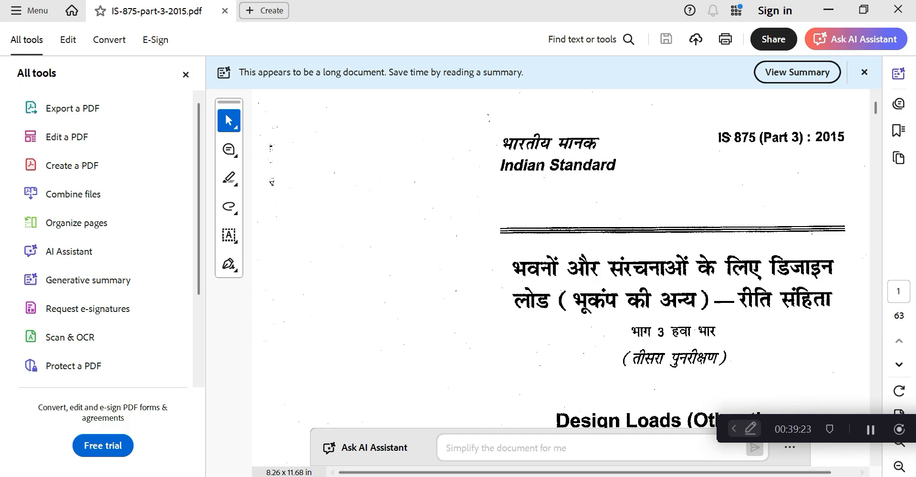
key(alt+Tab)
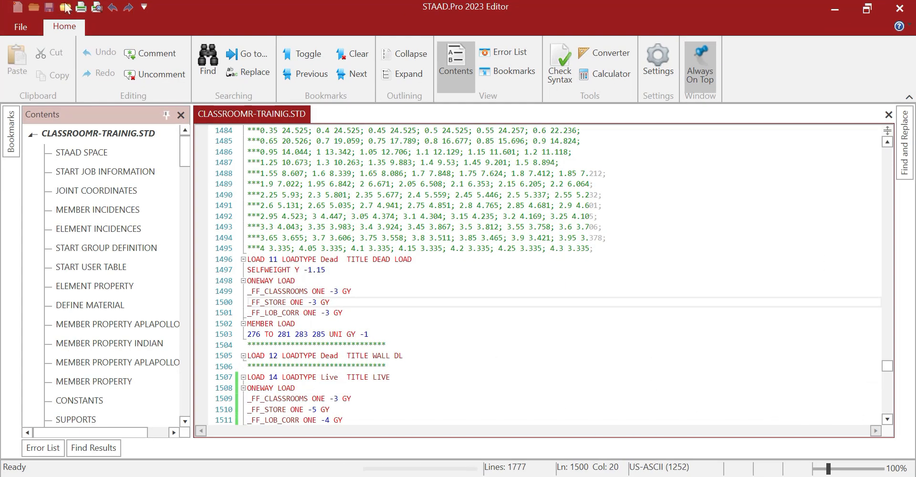
click(899, 8)
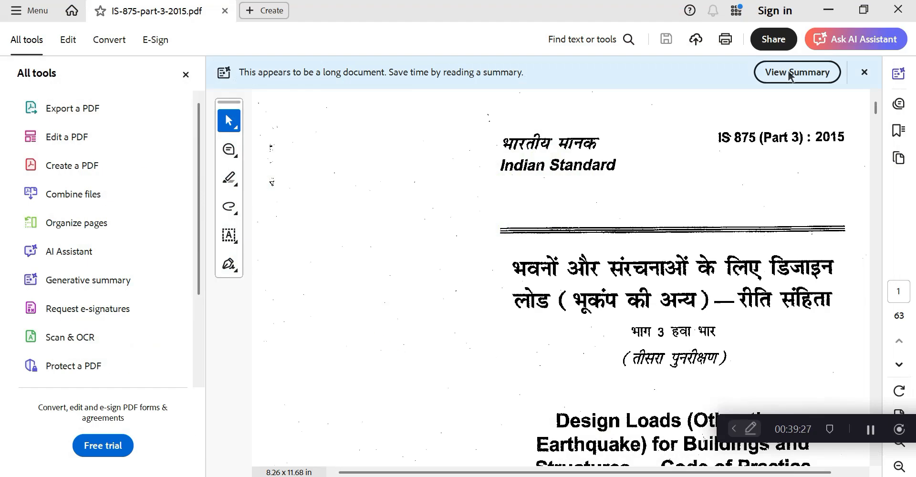
mouse_move(613, 475)
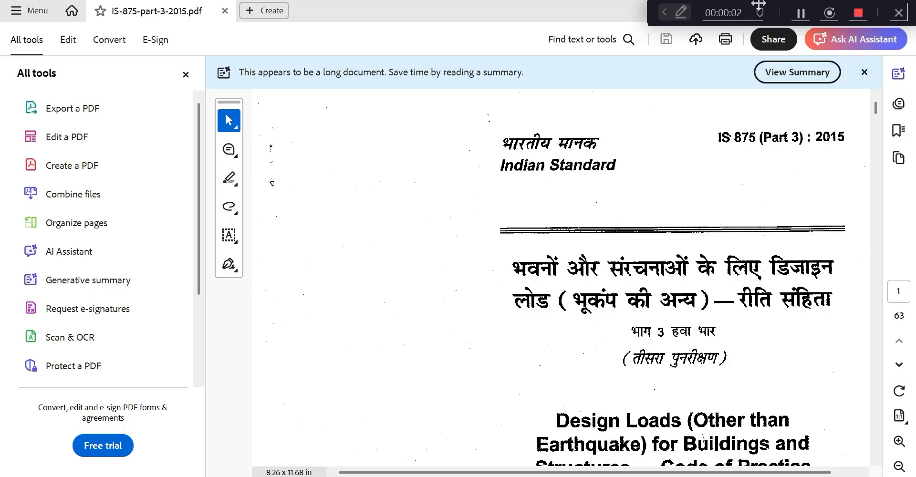
drag(758, 3, 817, 475)
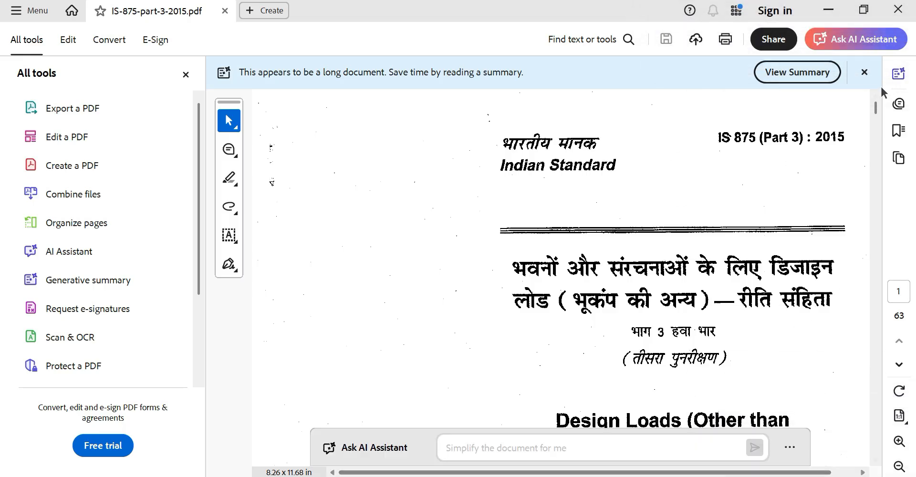
click(900, 11)
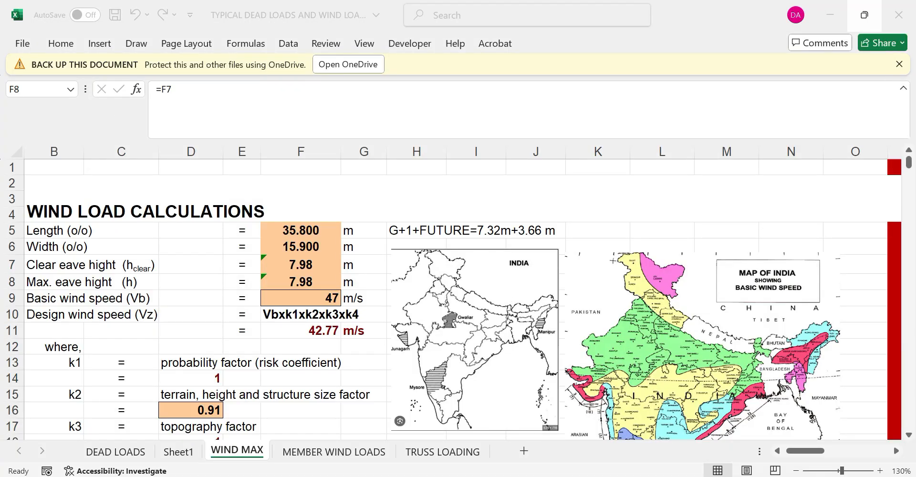
click(456, 476)
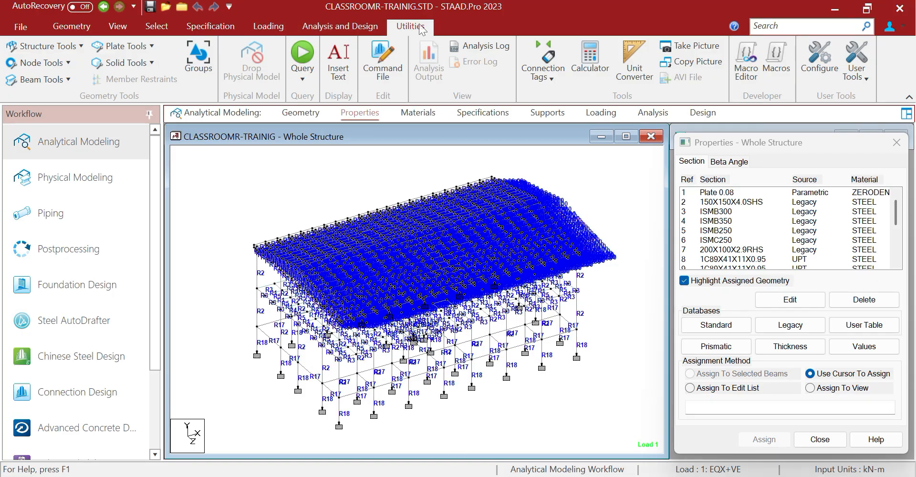
Measure column heights node to node, getting 8.009 m and 2.550 m
click(41, 62)
click(64, 139)
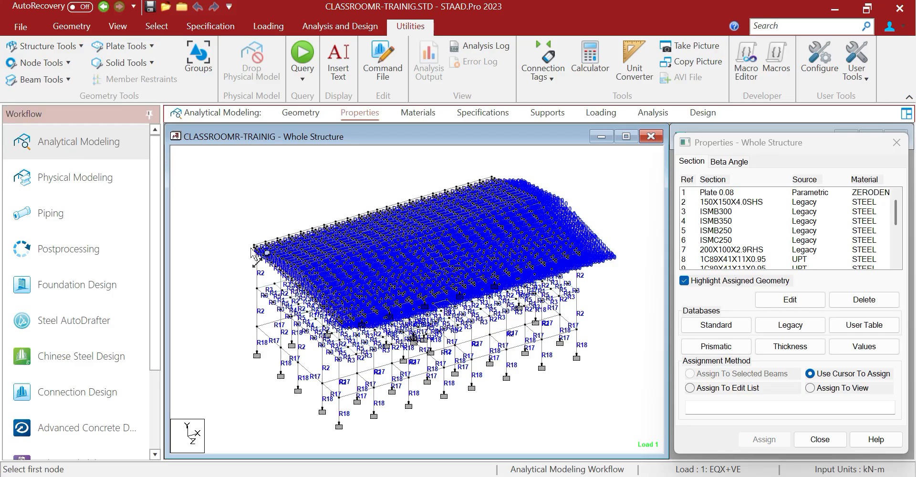
click(257, 252)
click(257, 326)
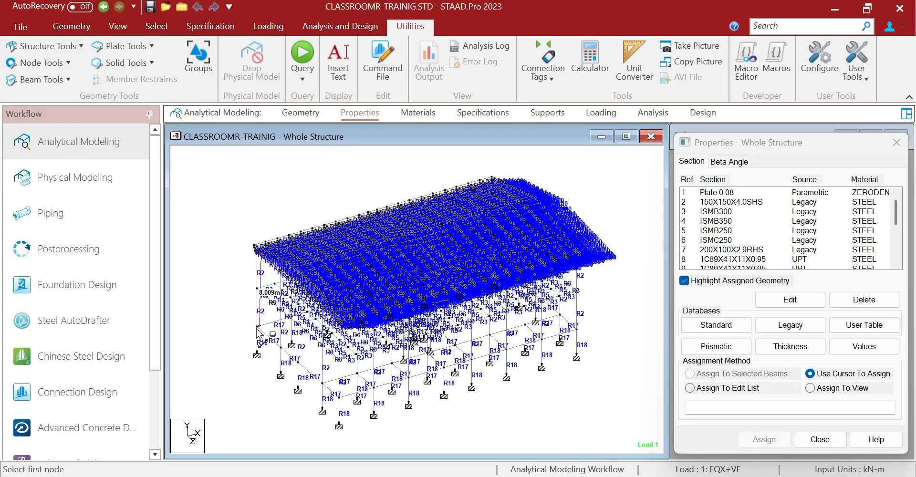
click(324, 403)
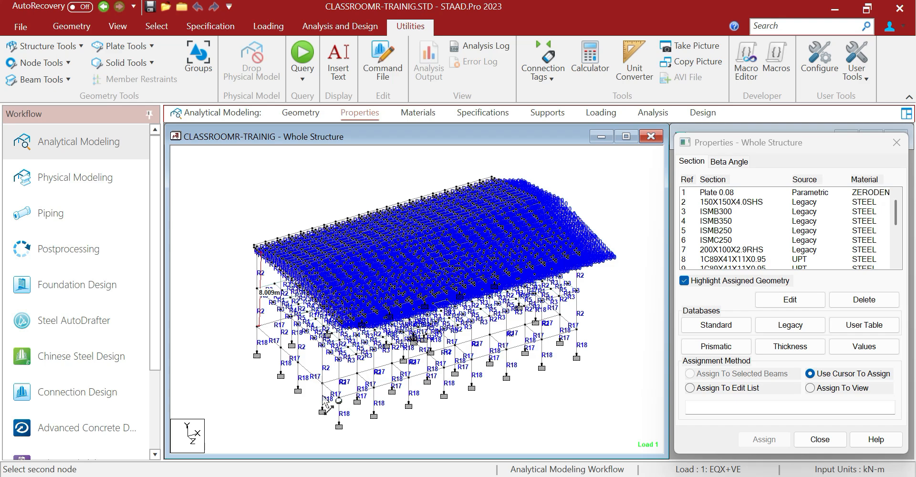
click(323, 409)
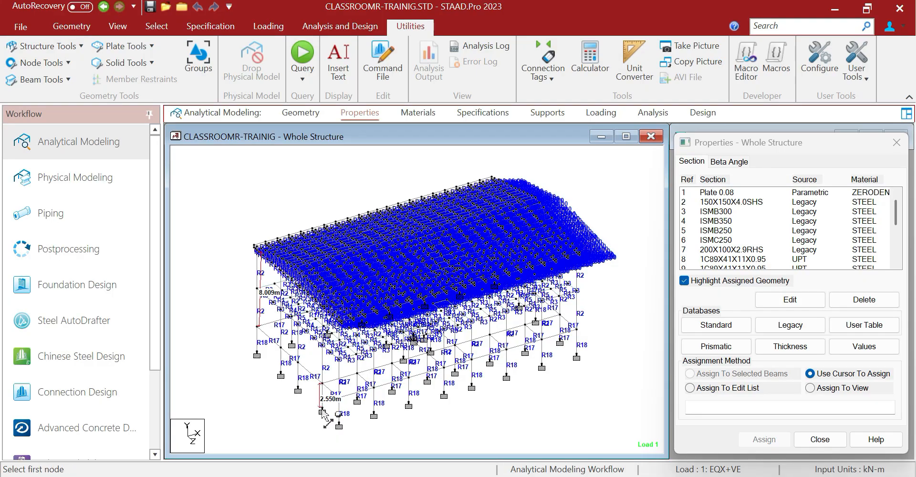
scroll(322, 411, up, 1)
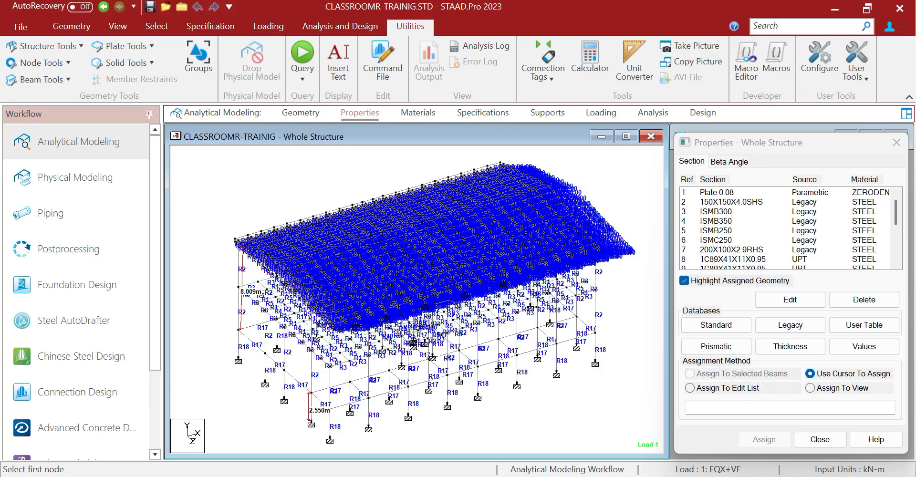
click(500, 476)
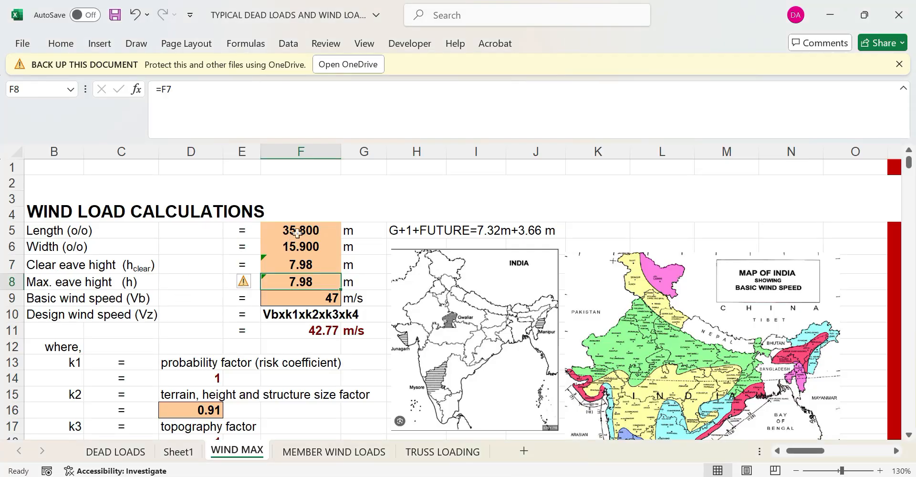
Change the clear eave height in F7 to =8+0.55, giving 8.55 m
click(298, 264)
text(=)
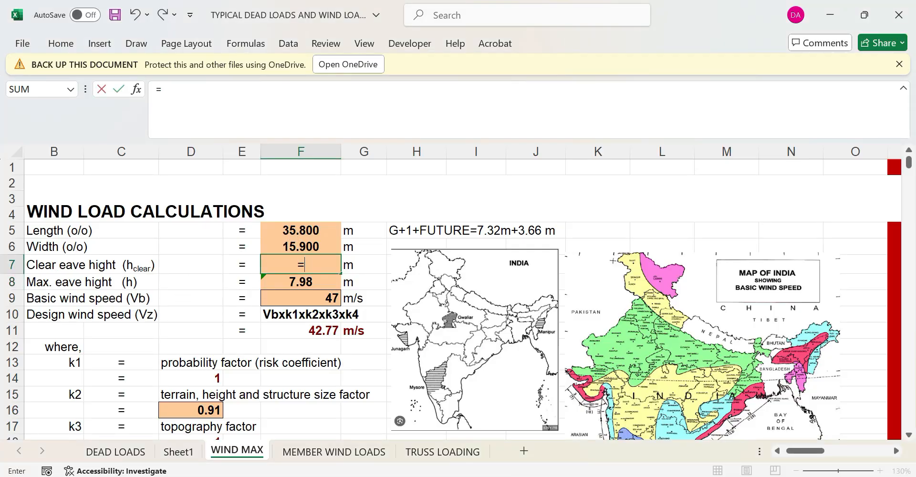
text(8+0.55)
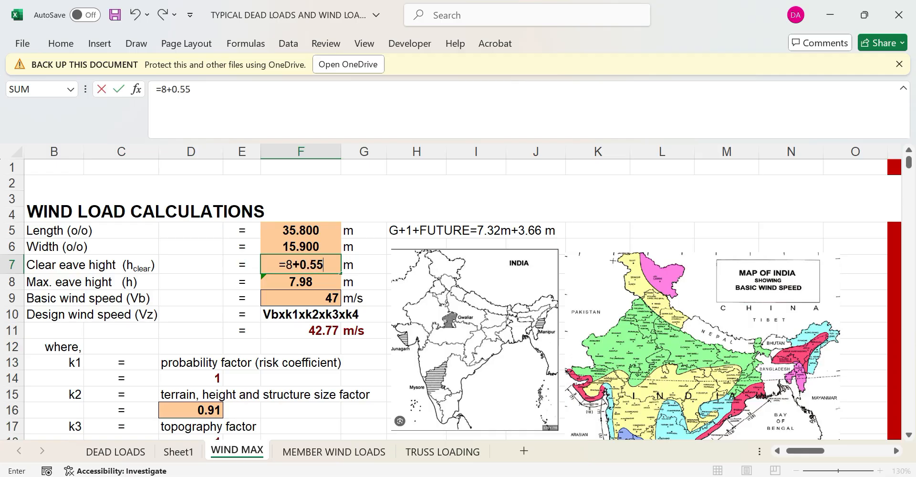
click(307, 329)
click(309, 285)
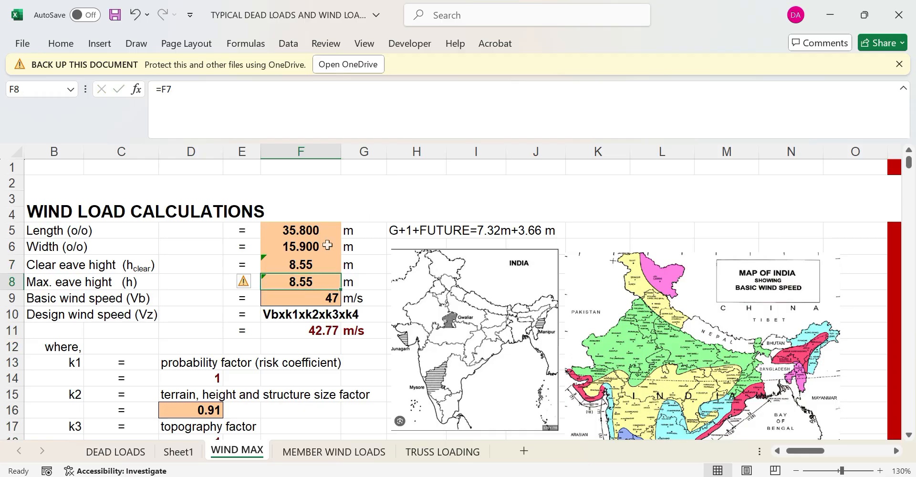
click(310, 234)
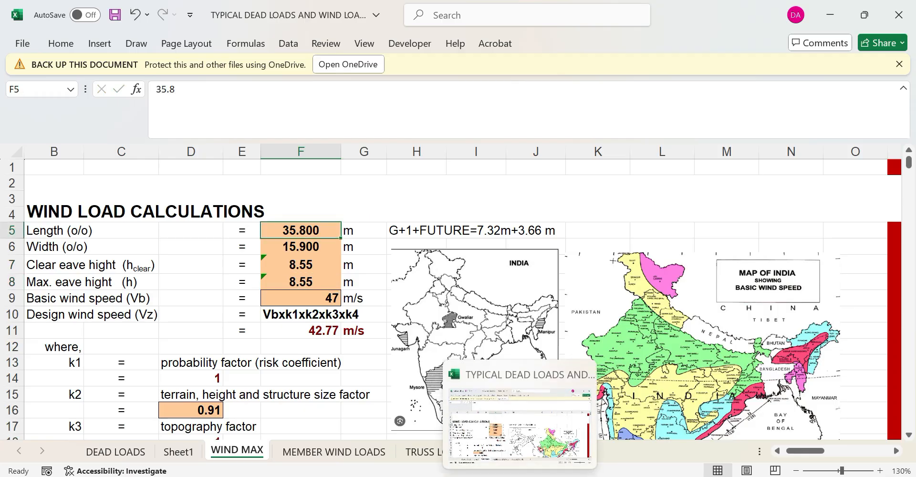
Measure the building length and the 14.825 m width between STAAD model nodes
click(520, 475)
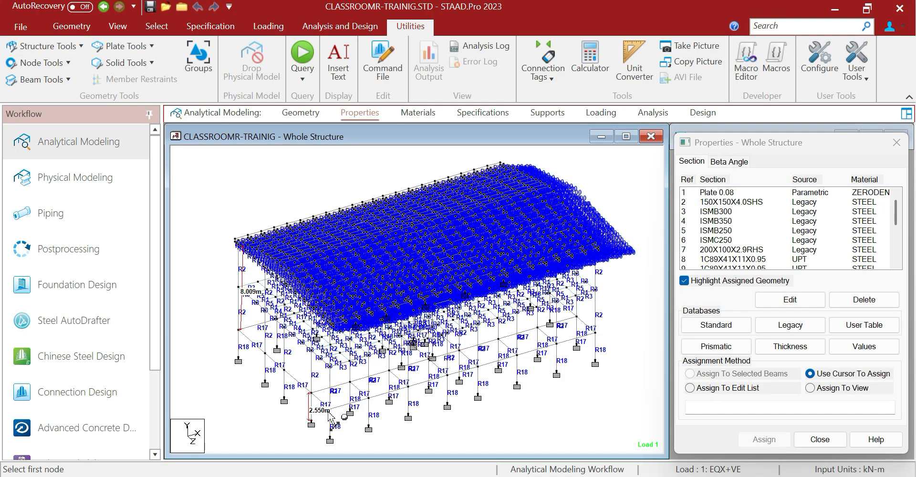
click(329, 409)
click(595, 335)
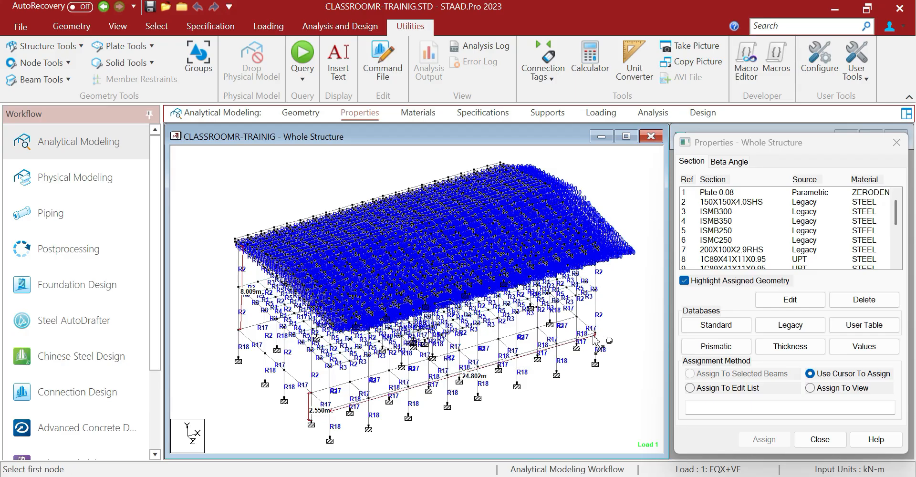
click(330, 409)
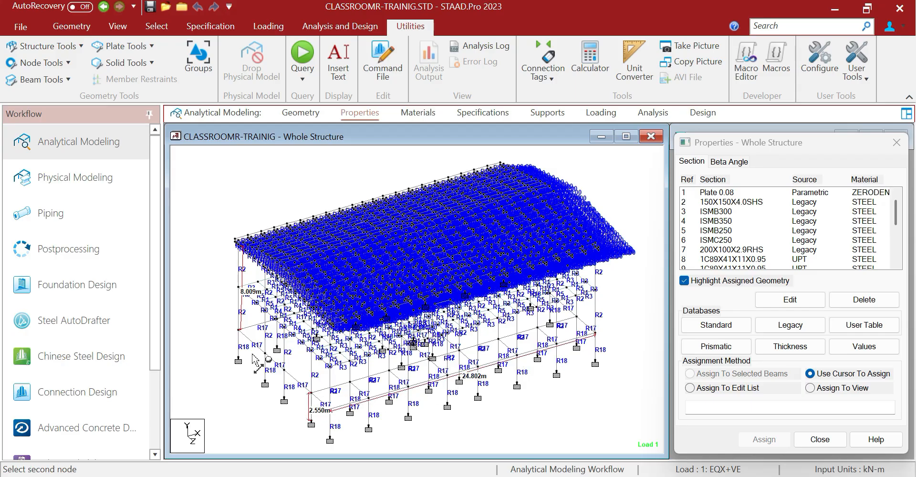
click(238, 329)
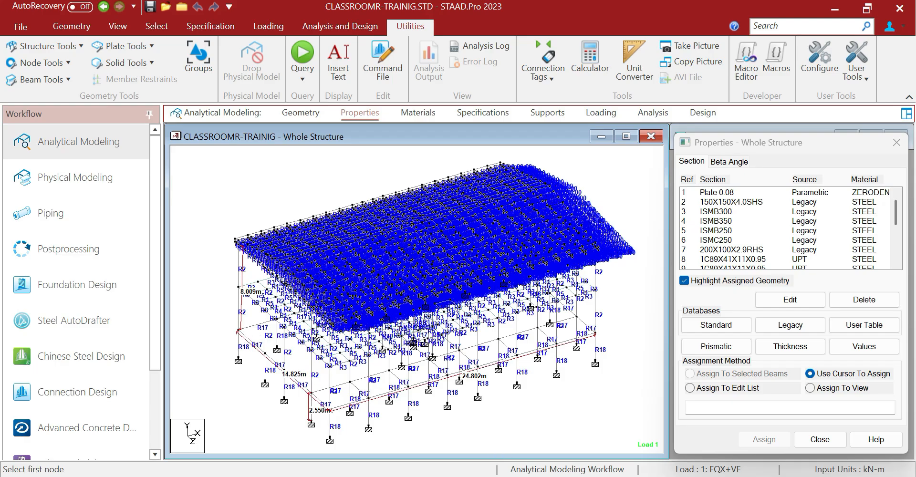
click(516, 475)
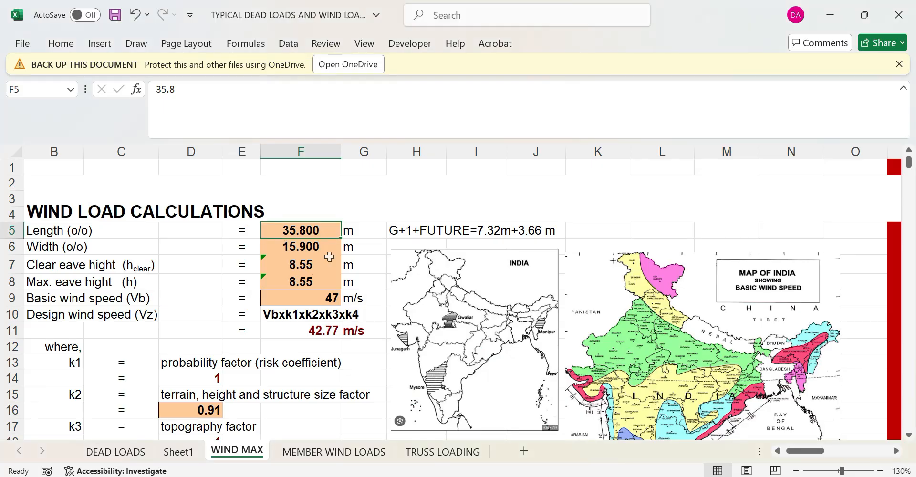
Enter length 24.8 in F5 and width 14.82 in F6, then check basic wind speed F9
text(24.8)
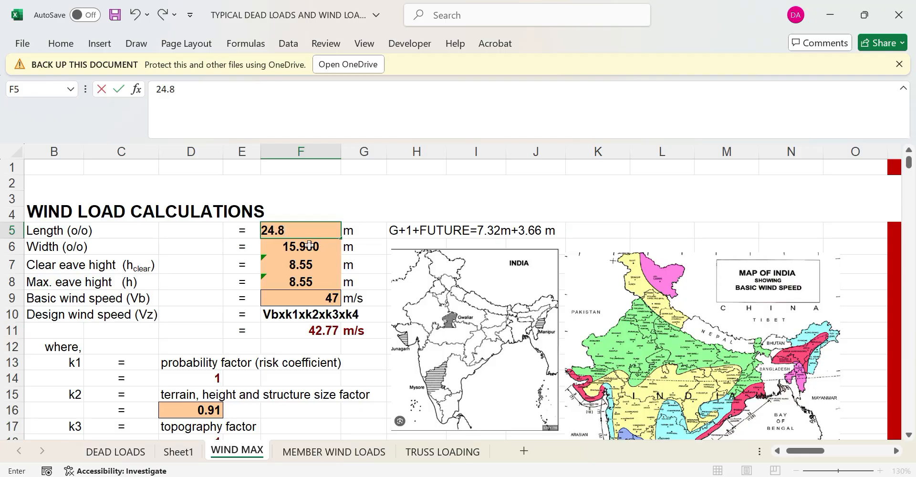
key(Return)
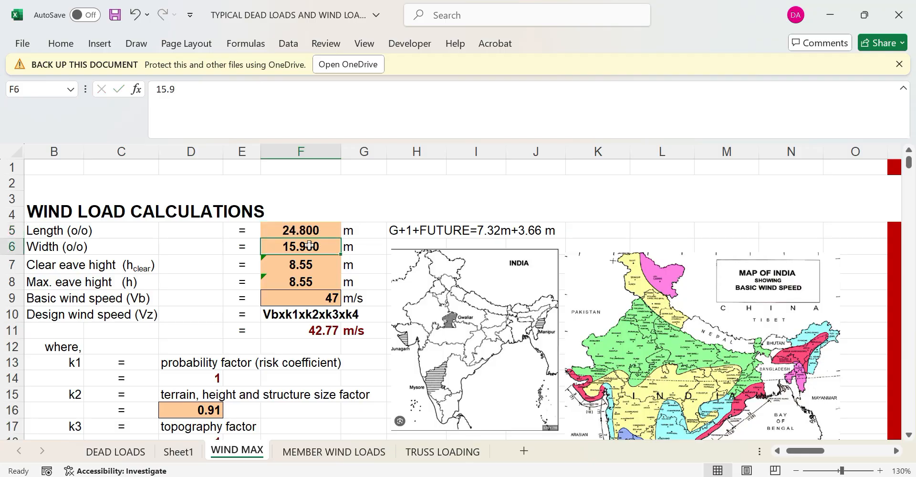
text(14.8)
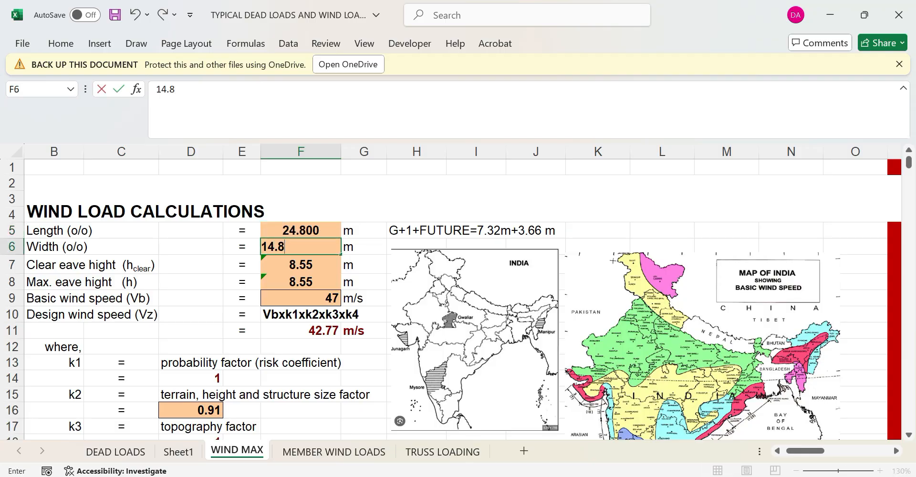
text(2)
click(363, 300)
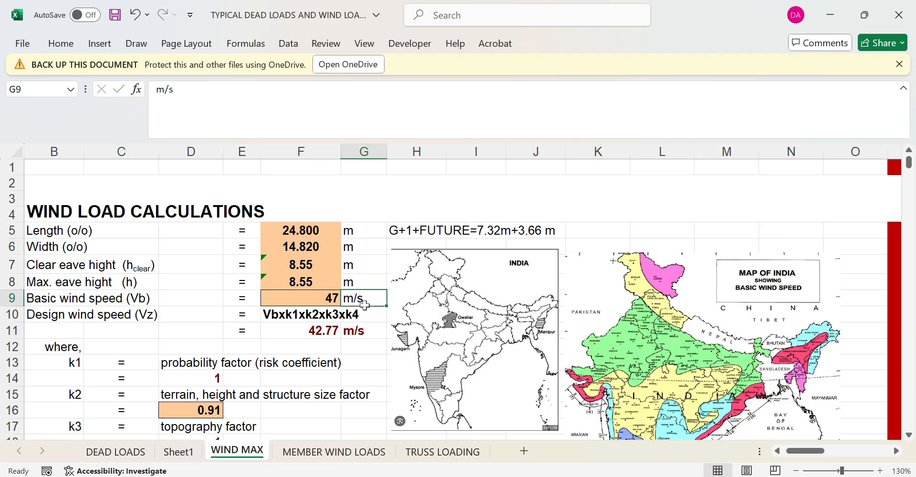
scroll(364, 305, down, 1)
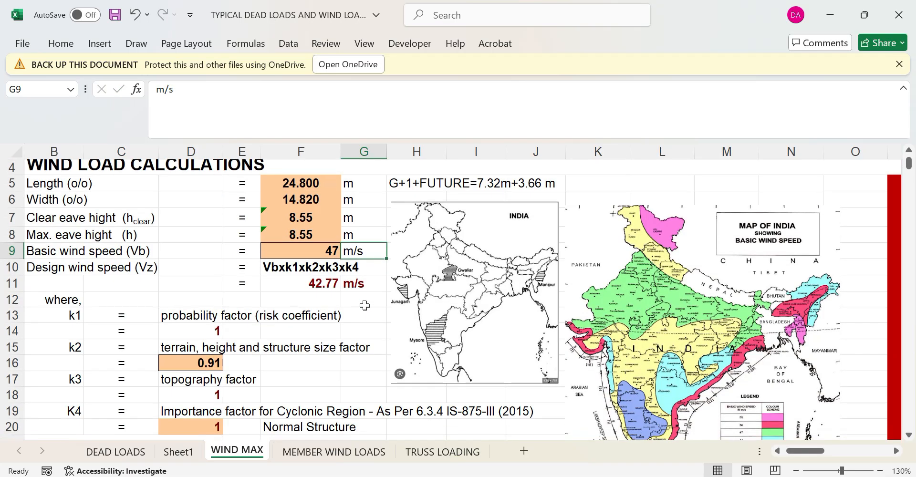
click(315, 255)
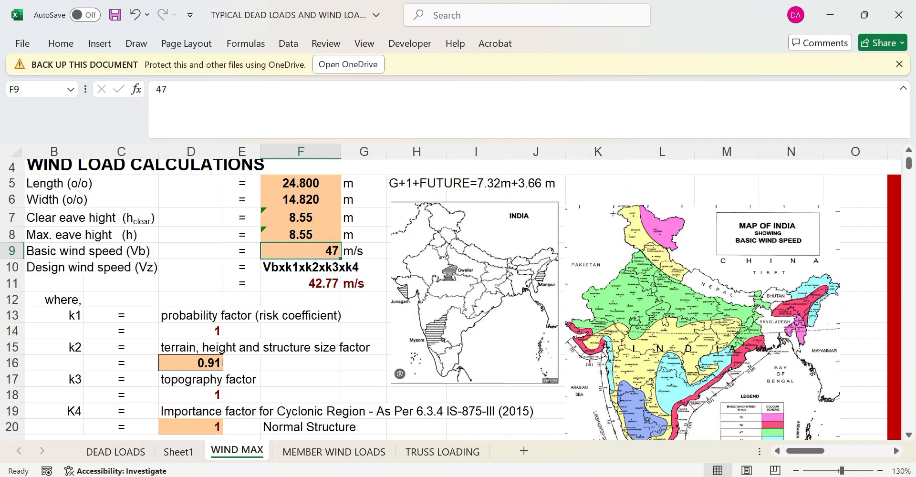
click(394, 476)
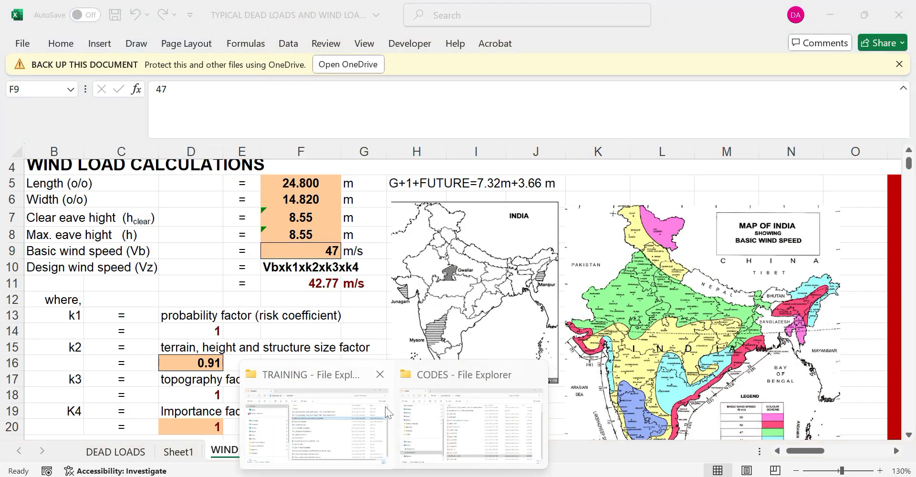
click(424, 413)
Open IS-875-part-3-2015 and scroll to the page 8 basic wind speed map
double_click(358, 424)
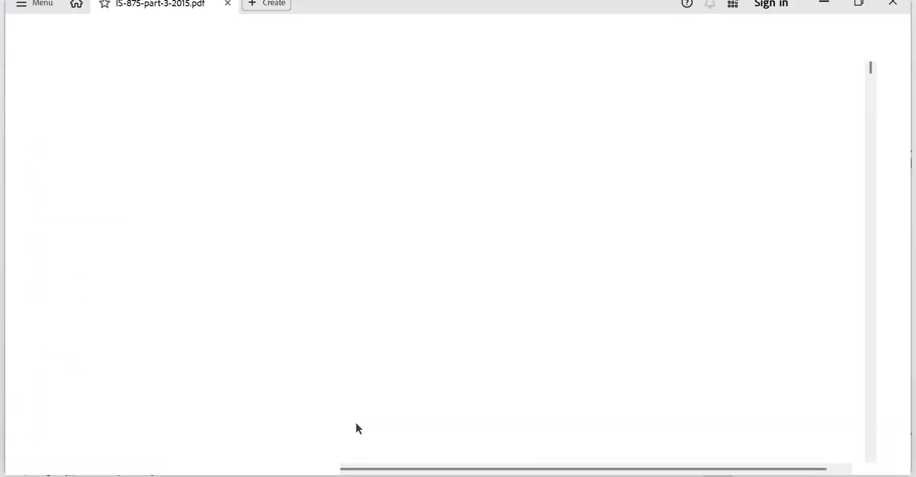
scroll(505, 303, down, 5)
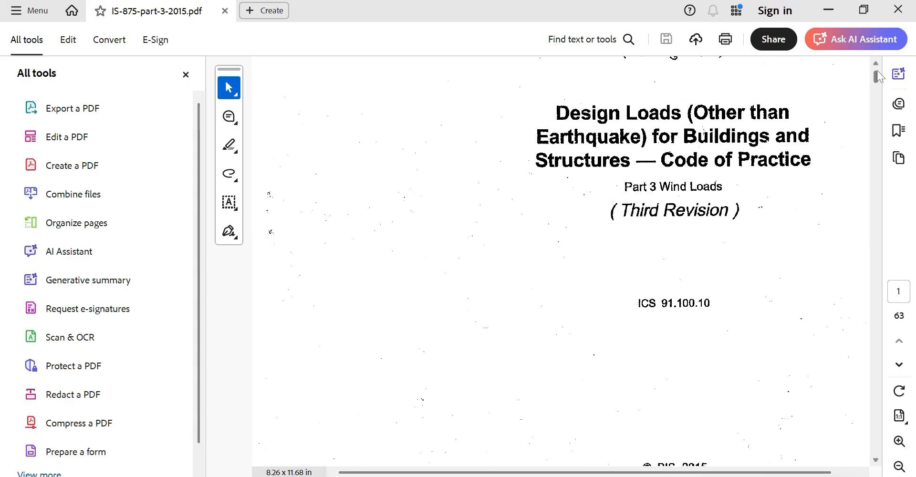
drag(877, 72, 865, 117)
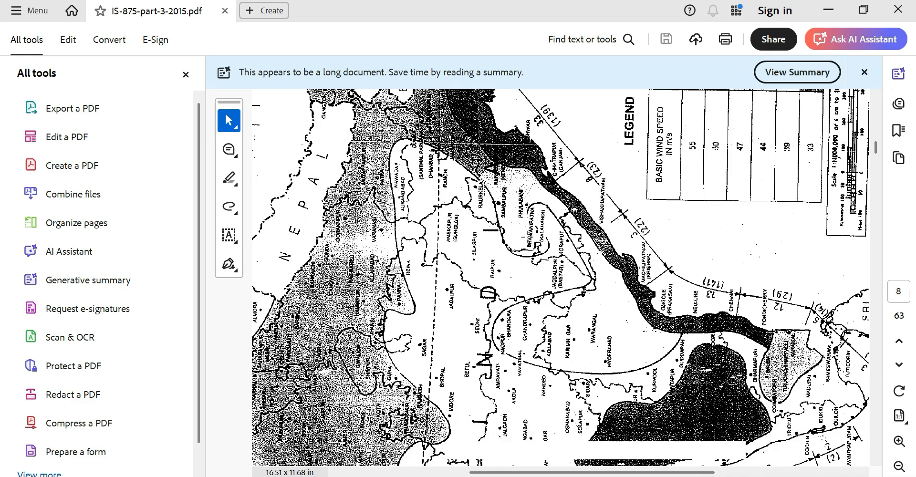
ctrl+scroll(496, 237, down, 3)
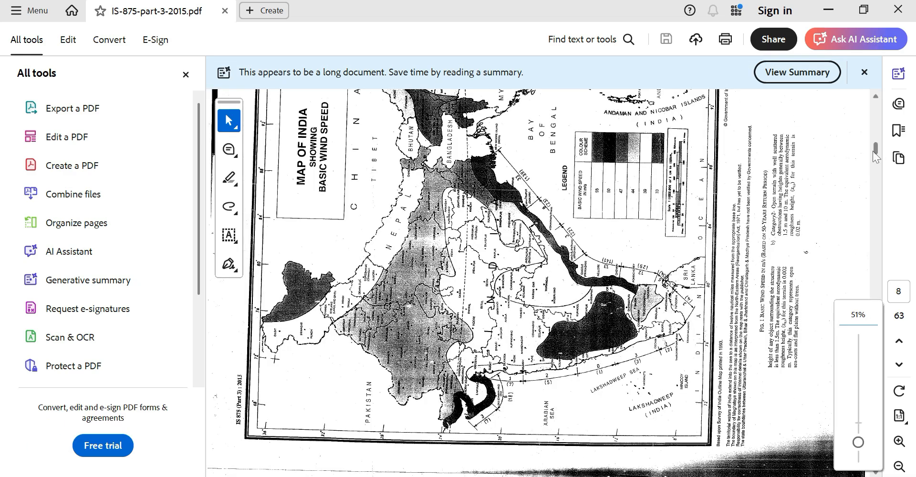
scroll(844, 132, down, 5)
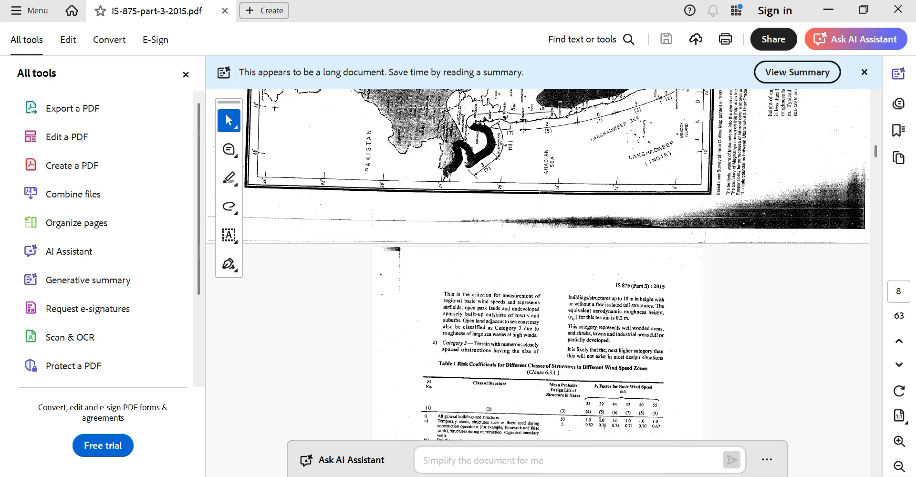
mouse_move(552, 476)
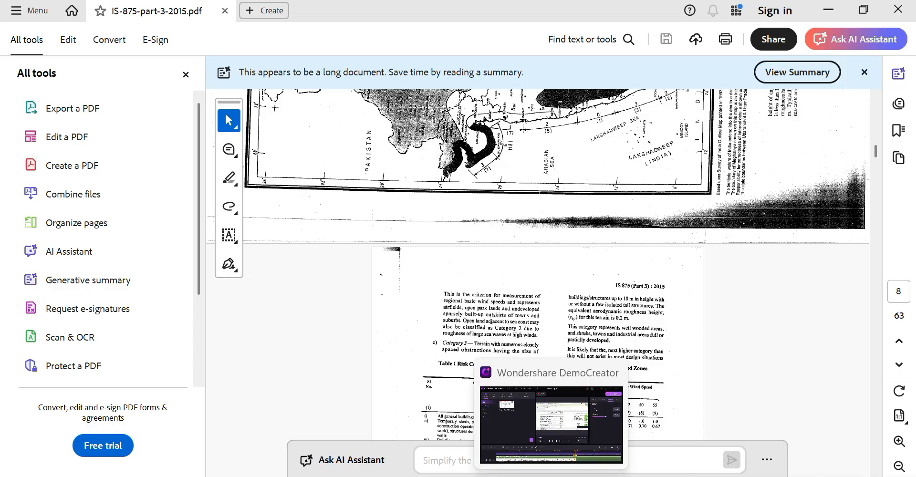
mouse_move(614, 476)
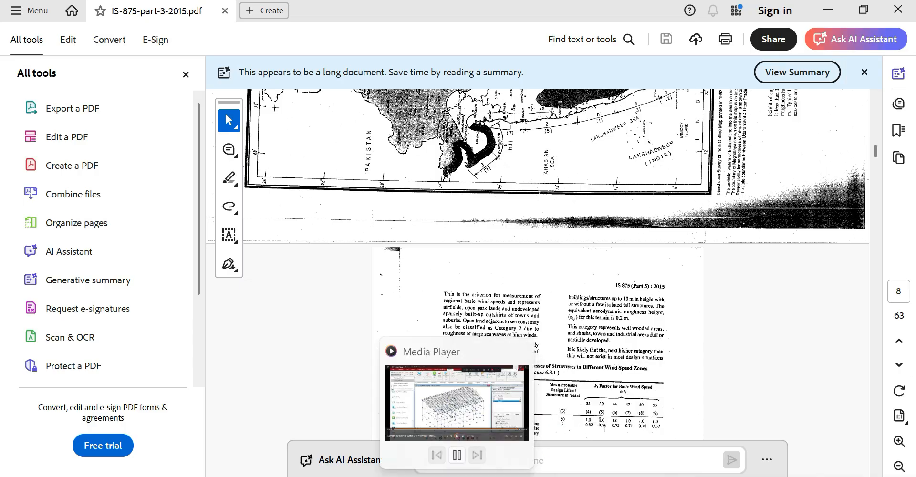
click(456, 476)
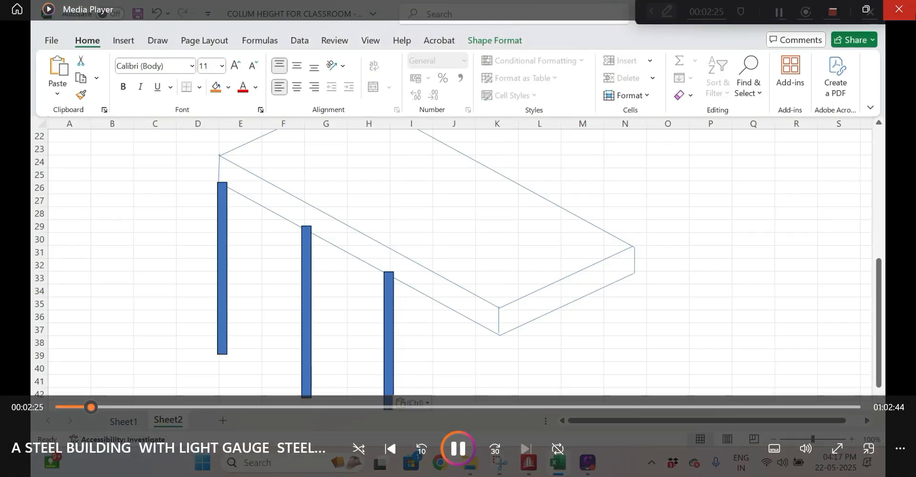
click(898, 9)
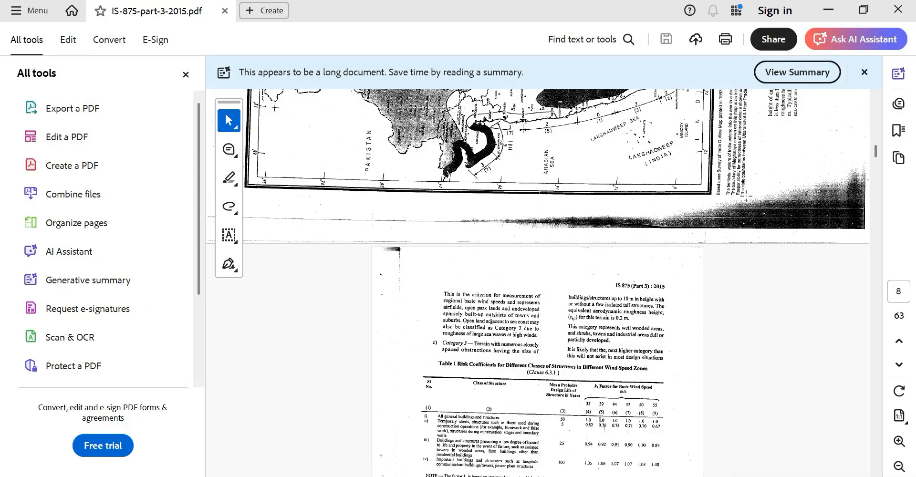
Scroll to the Annex city wind speed table, then minimize Acrobat
scroll(471, 291, up, 2)
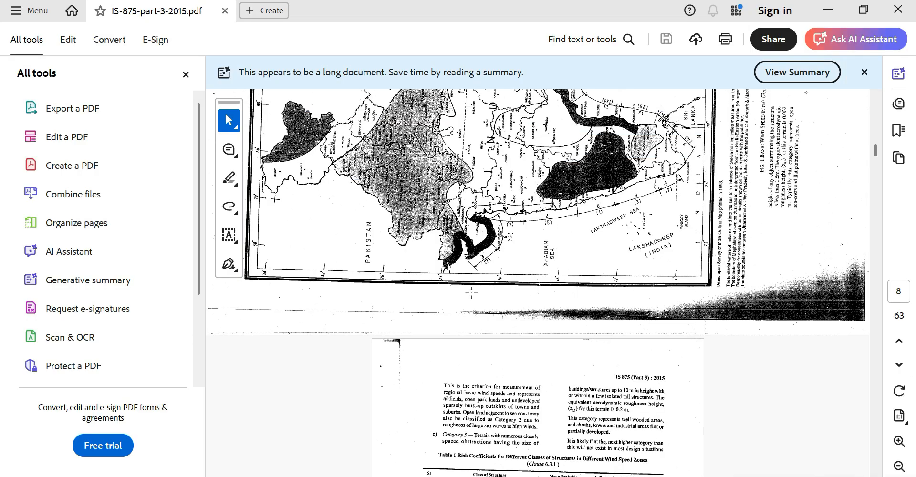
scroll(471, 293, up, 2)
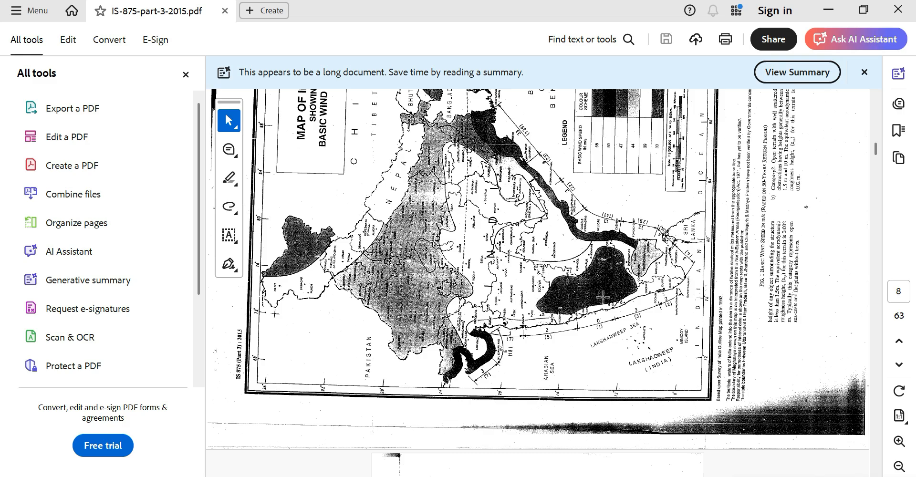
scroll(603, 297, down, 1)
drag(877, 153, 850, 411)
scroll(478, 322, down, 2)
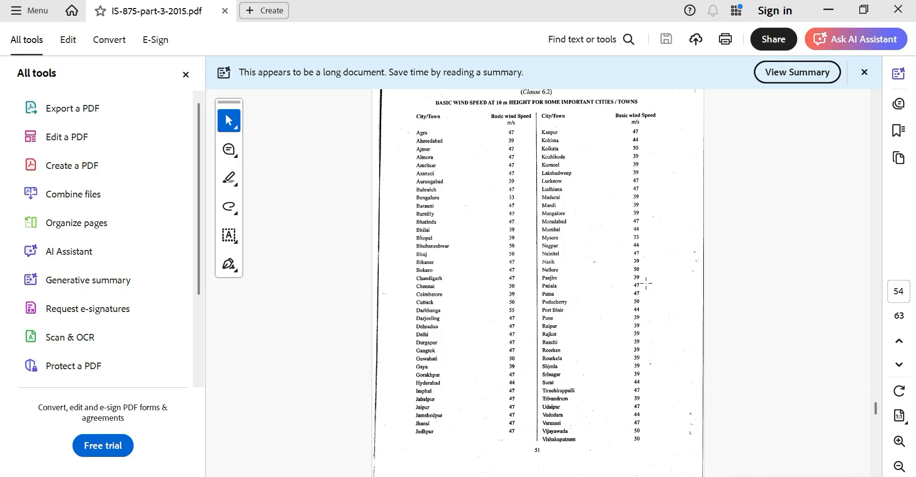
click(828, 10)
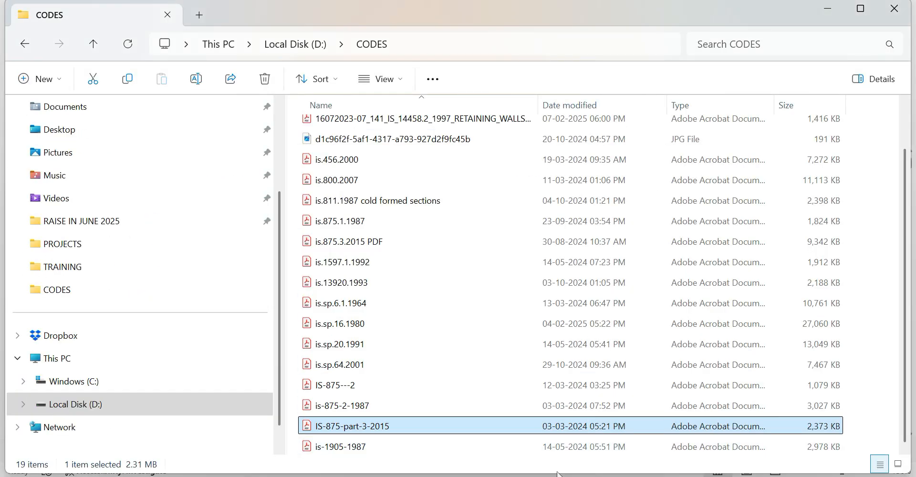
Change the WIND MAX basic wind speed from 47 to 39 m/s, giving a 35.49 m/s design speed
click(420, 475)
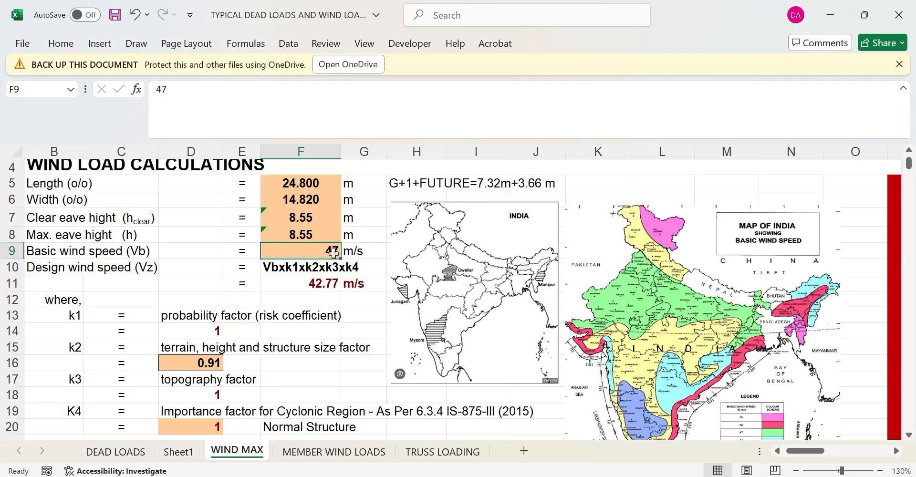
text(39)
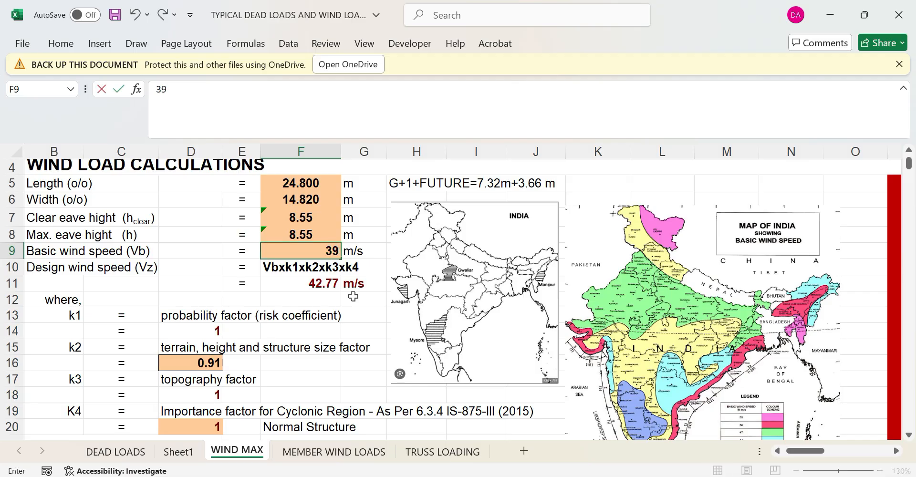
click(366, 319)
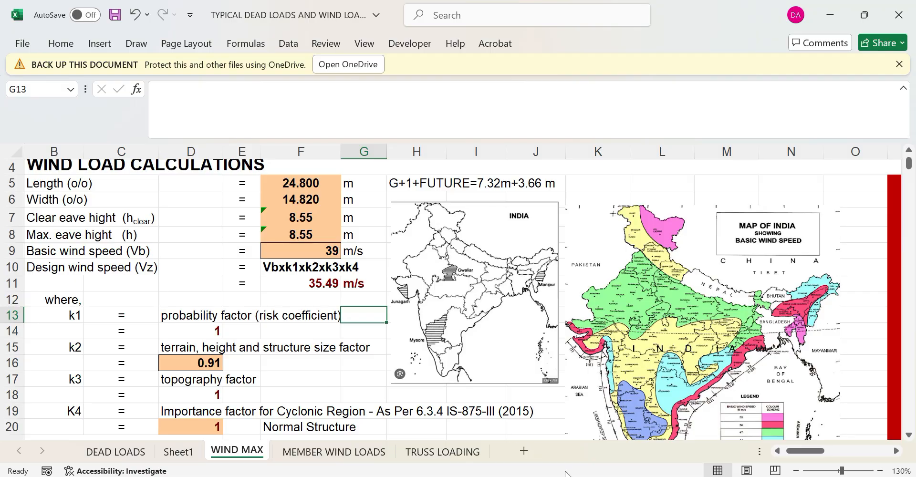
click(420, 476)
Bring IS 875 page 9 into view to read the Table 1 risk coefficients (k1)
scroll(821, 338, up, 3)
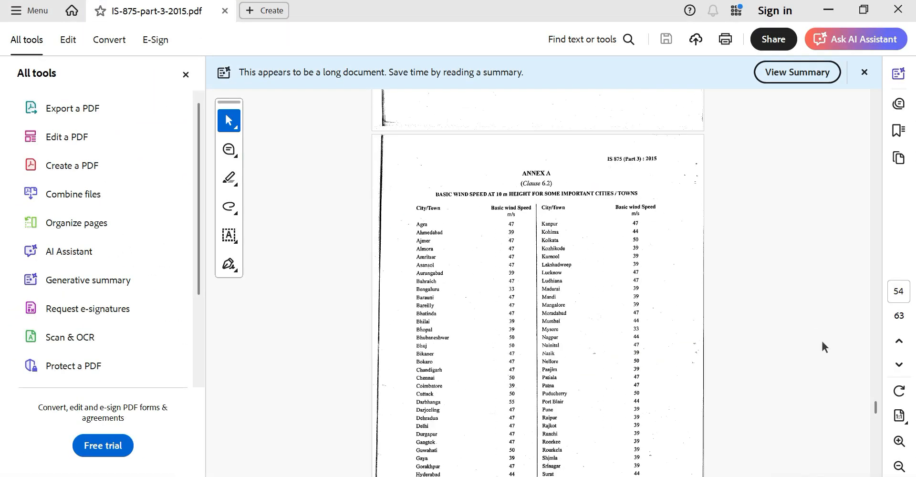
drag(876, 414, 873, 159)
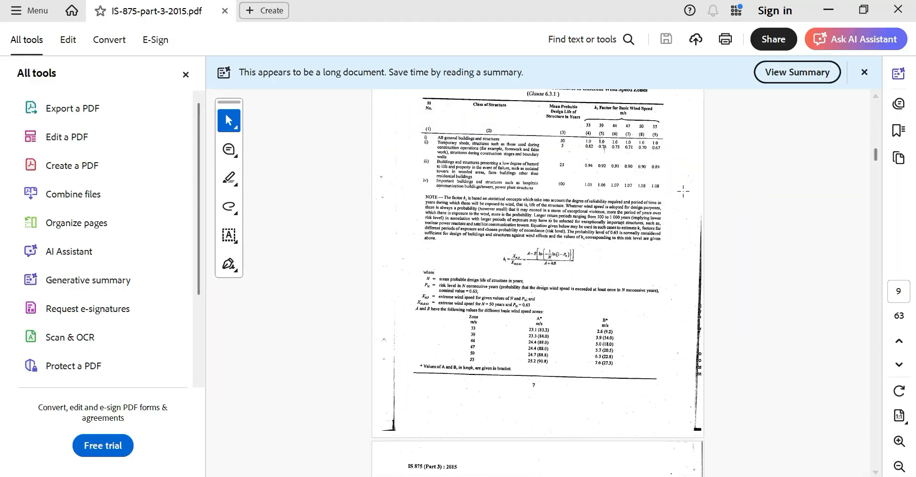
scroll(683, 190, up, 1)
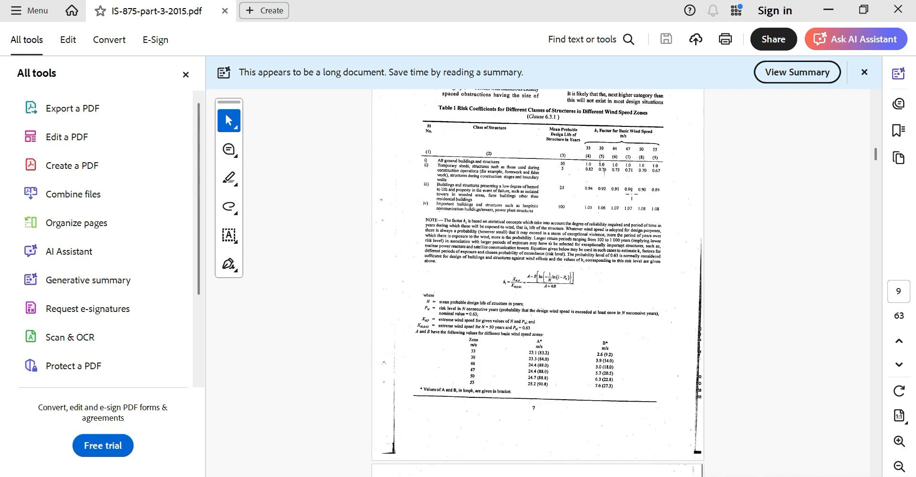
ctrl+scroll(618, 166, up, 1)
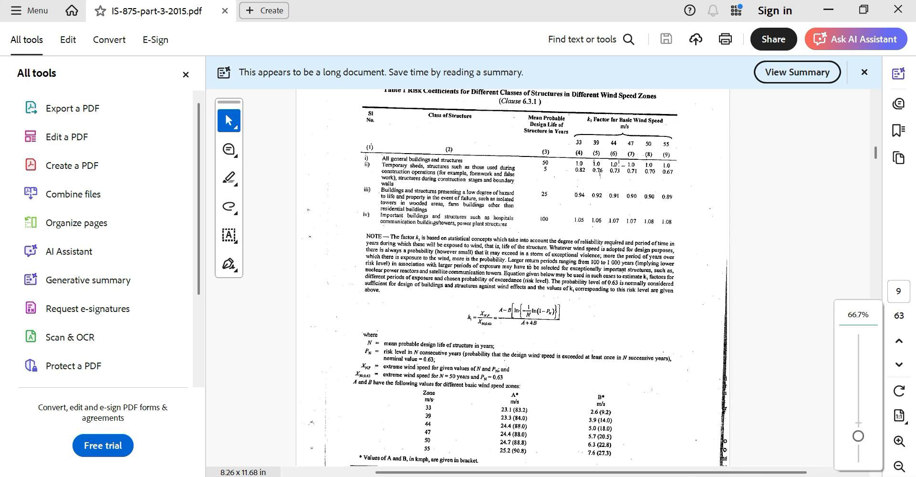
scroll(619, 166, up, 3)
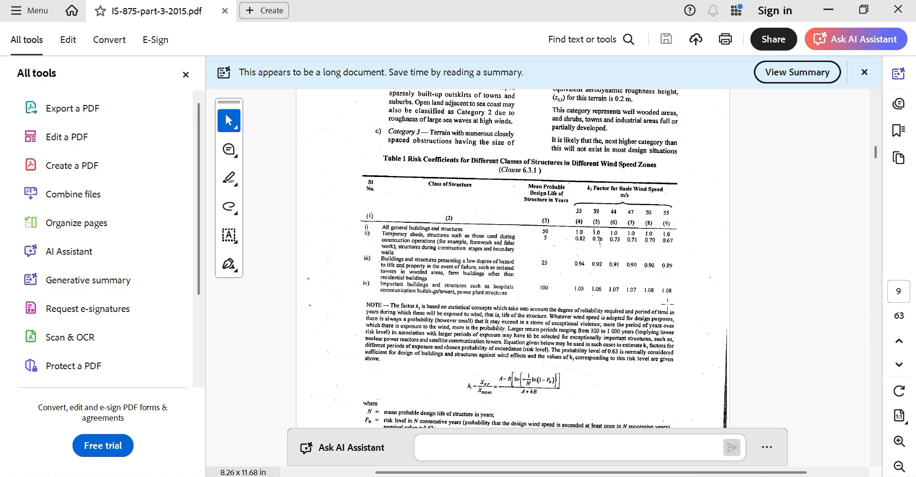
Cross-check the workbook, then read the Table 2 terrain-height multipliers (k2) on page 10
key(alt+Tab)
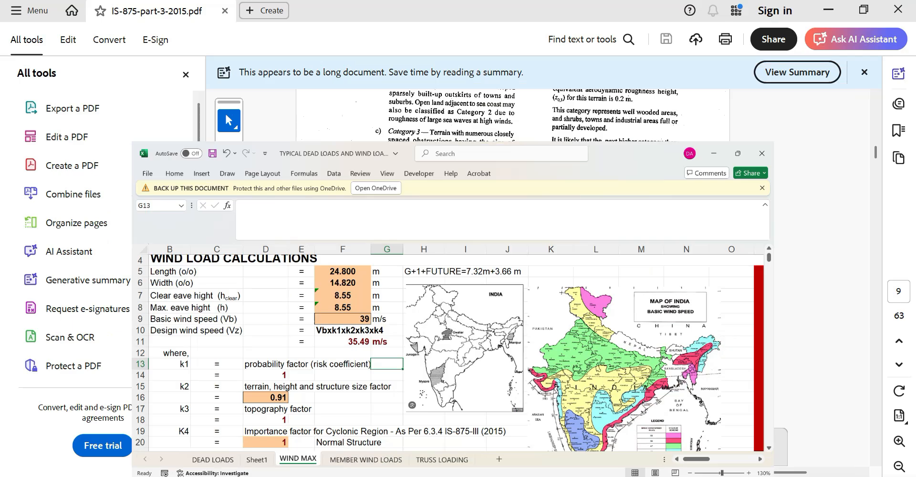
key(alt+Tab)
scroll(602, 289, down, 15)
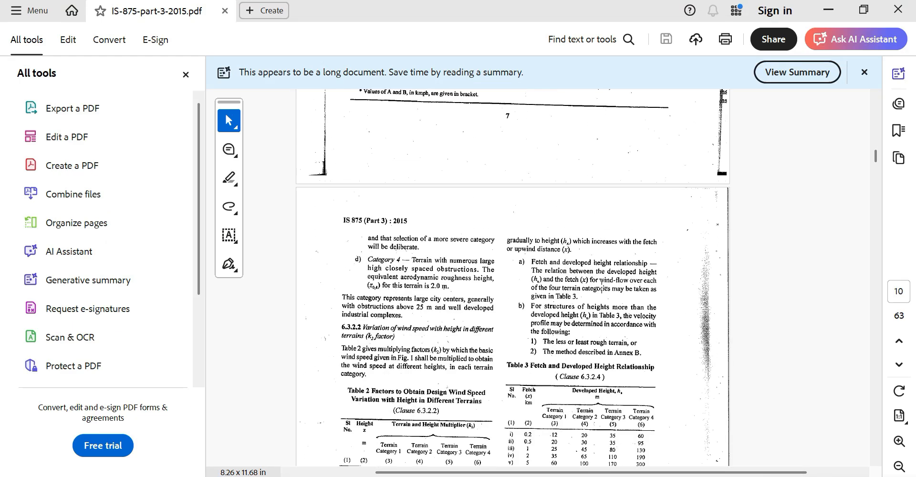
scroll(602, 288, down, 5)
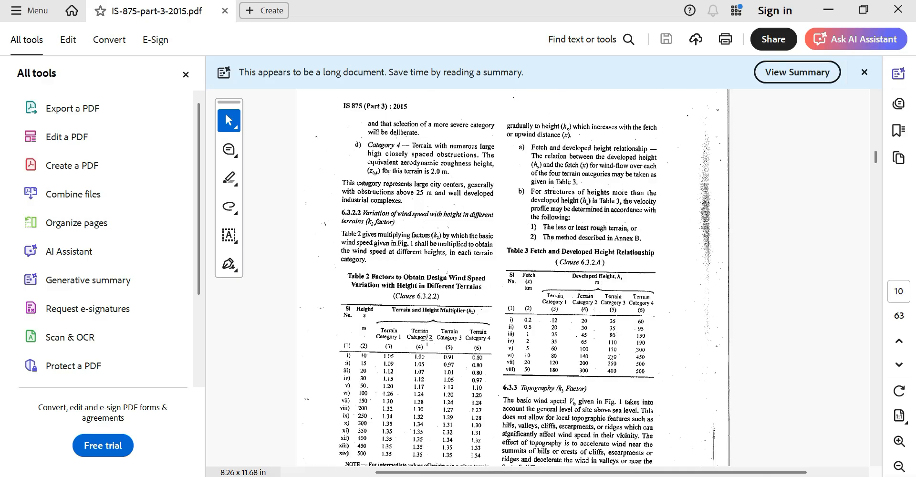
scroll(489, 338, down, 1)
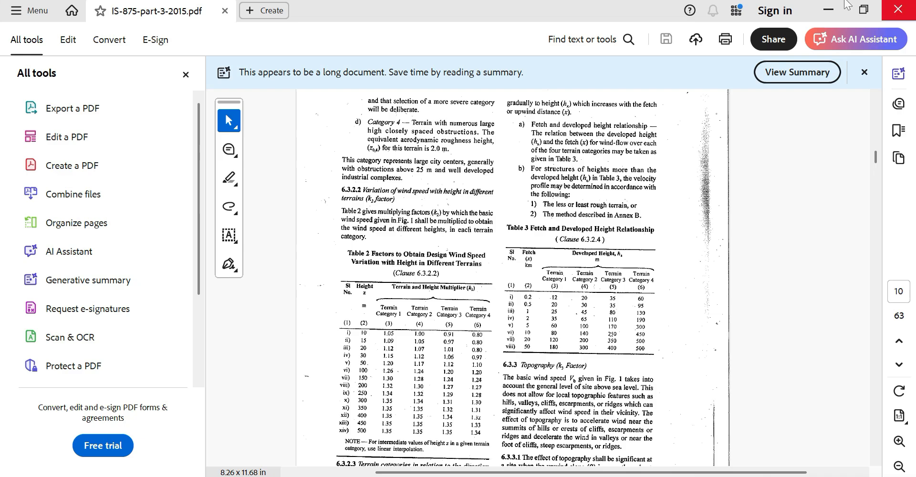
Minimize Acrobat and the file folder to bring back the WIND MAX sheet with k2 0.91
click(823, 13)
click(827, 9)
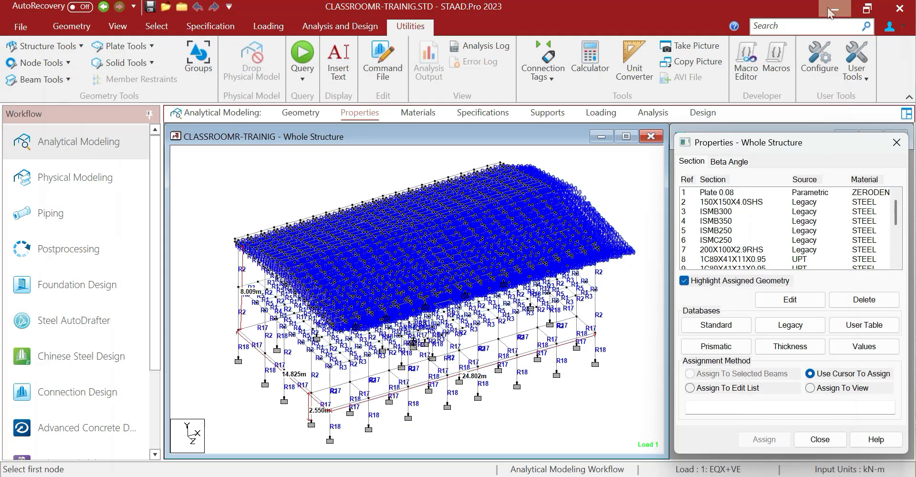
click(548, 476)
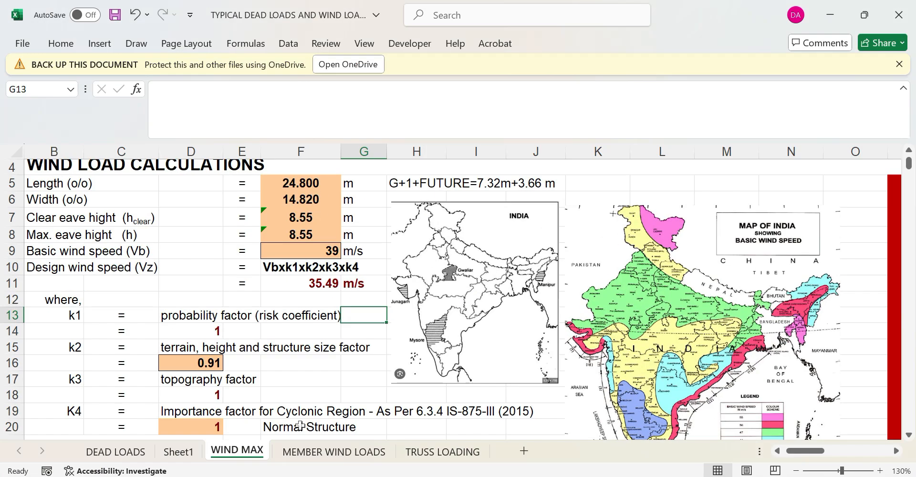
click(193, 382)
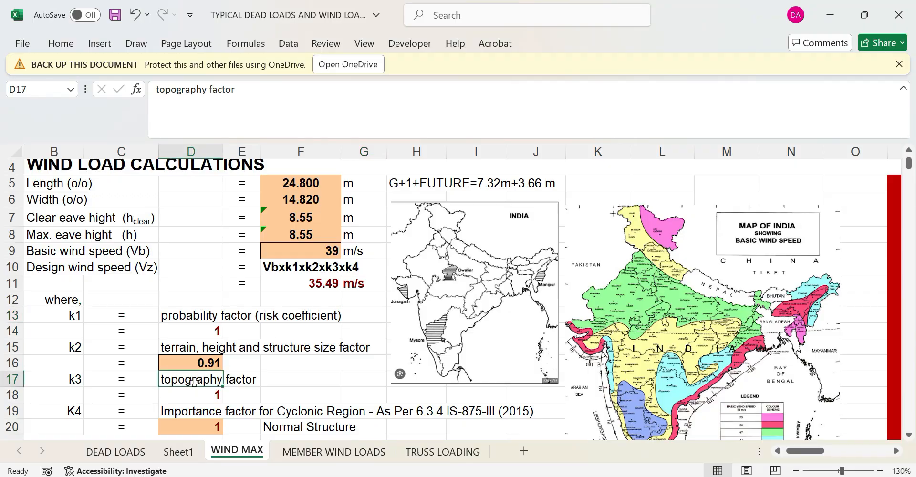
click(477, 476)
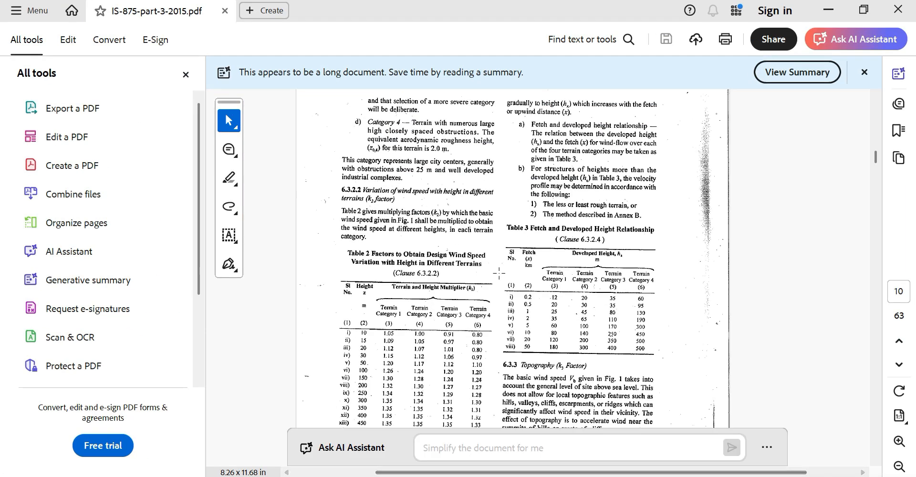
scroll(500, 272, down, 3)
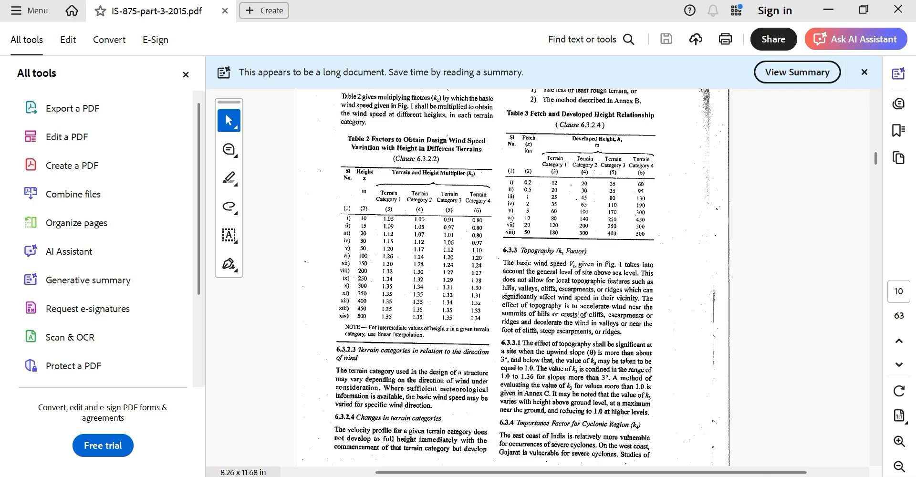
click(829, 10)
click(333, 379)
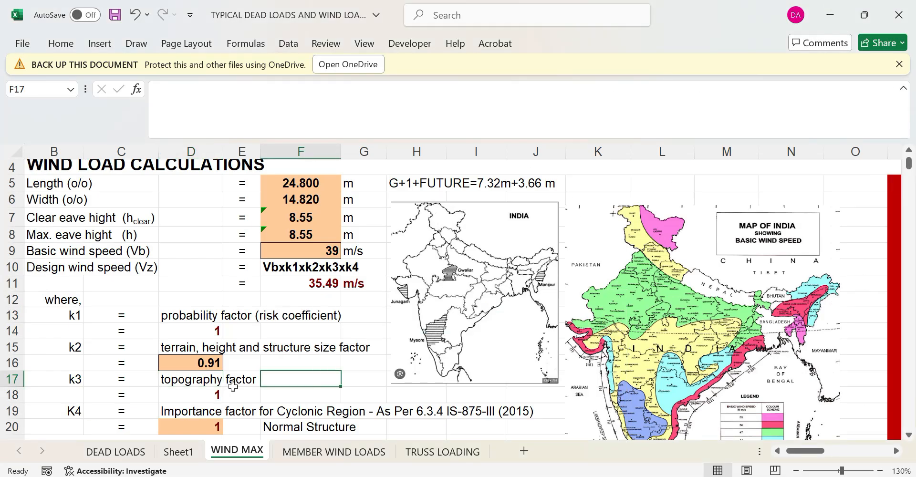
scroll(233, 385, down, 1)
click(198, 362)
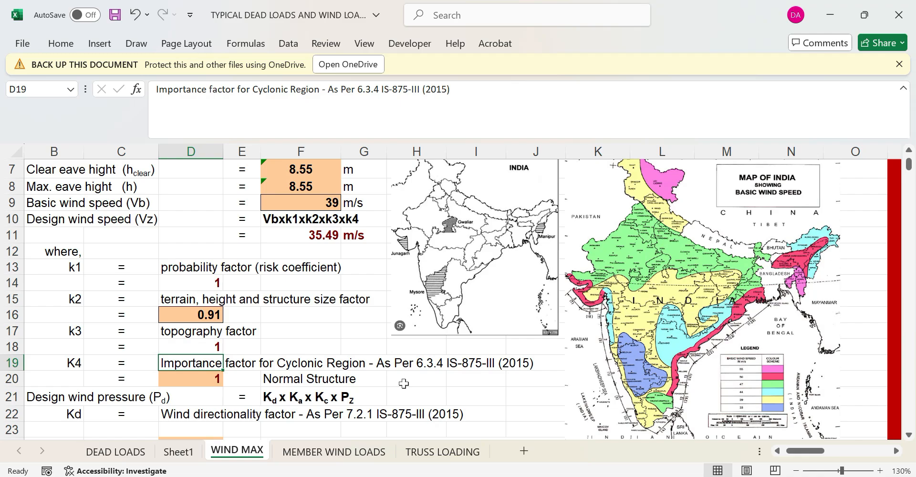
Read clause 6.3.4's cyclonic k4 importance factors (1.30, 1.15, 1.00) on page 11, then return to Excel
key(alt+Tab)
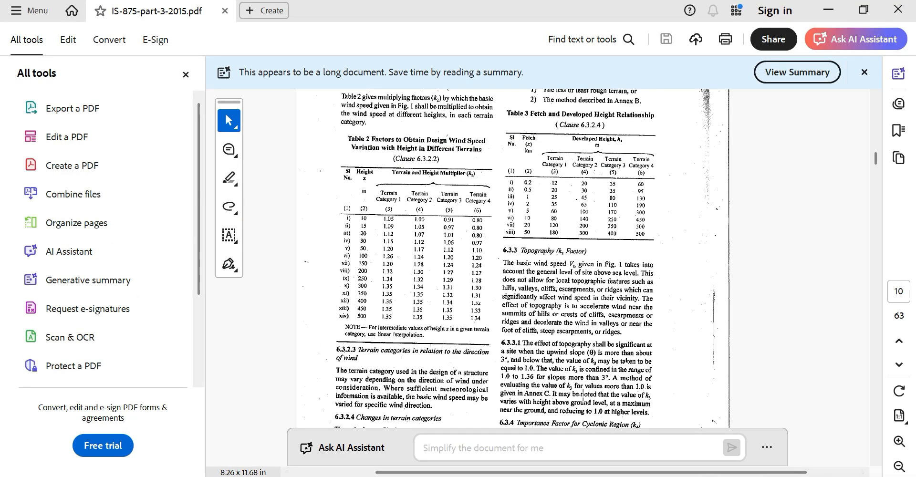
scroll(582, 395, down, 5)
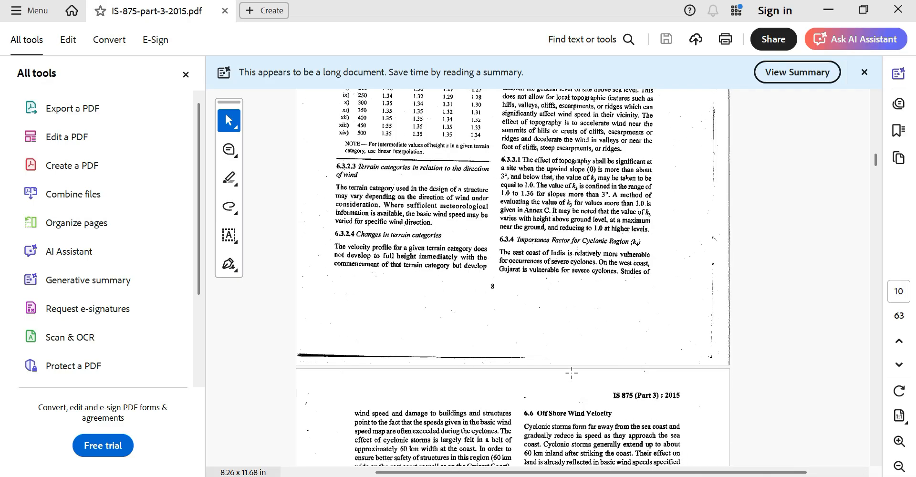
scroll(610, 261, down, 3)
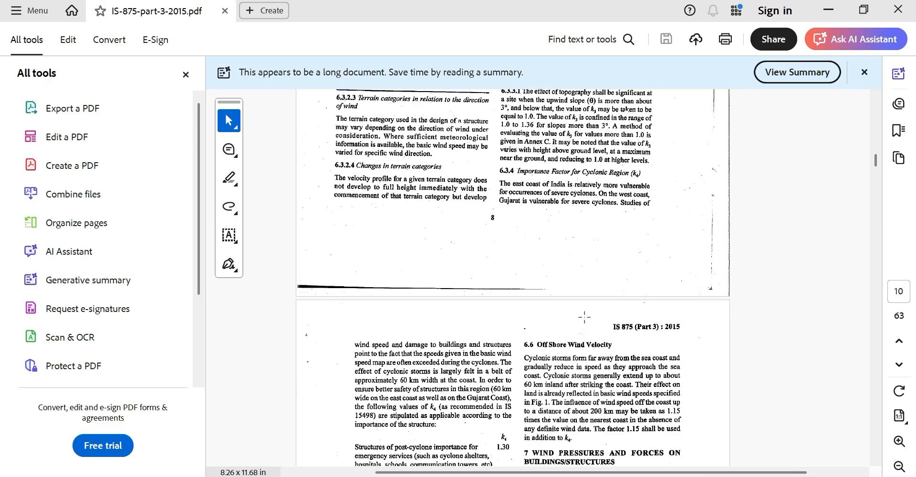
scroll(584, 315, down, 1)
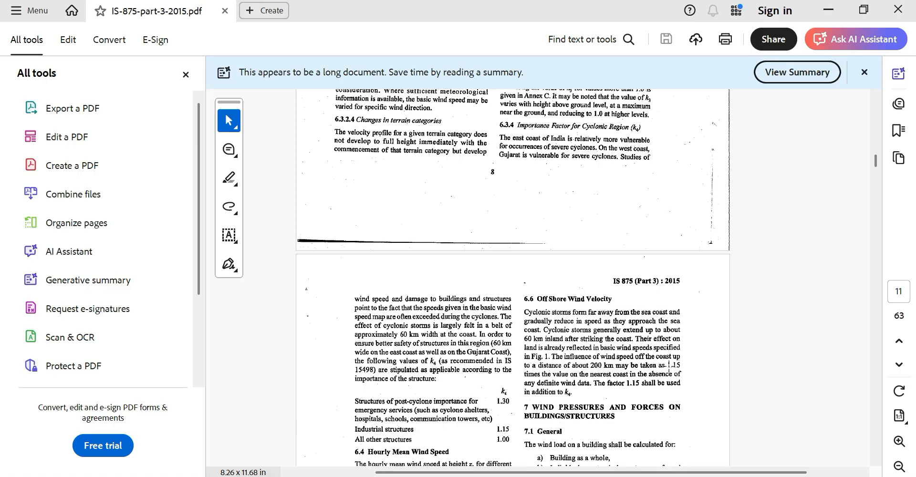
scroll(419, 389, down, 2)
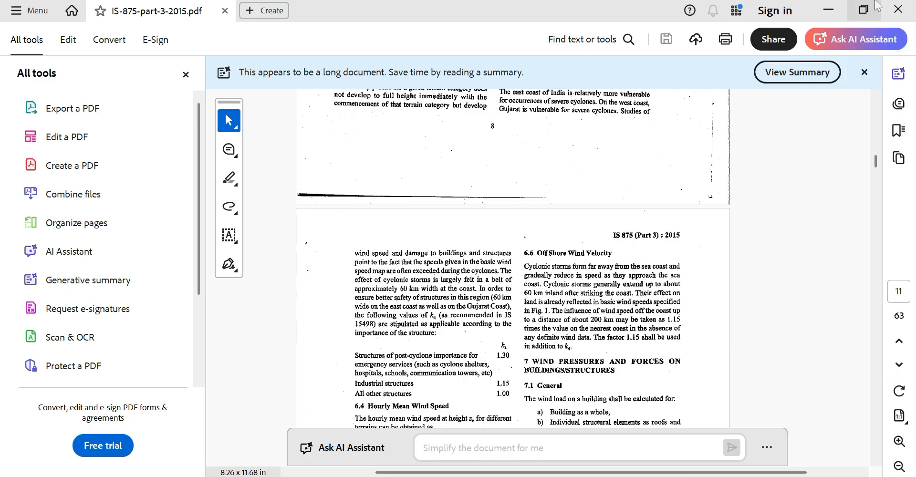
click(825, 10)
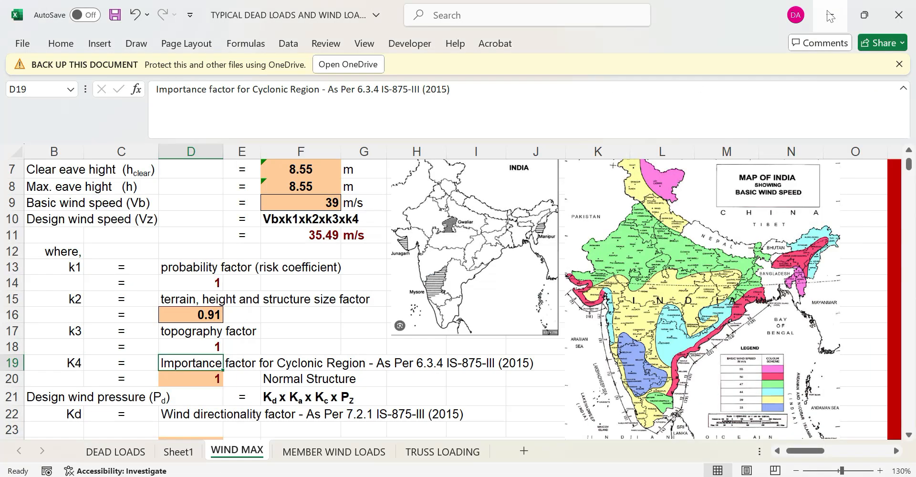
Check the WIND MAX K4 value of 1, then the Kd, Ka and Kc rows
click(481, 378)
scroll(293, 376, down, 1)
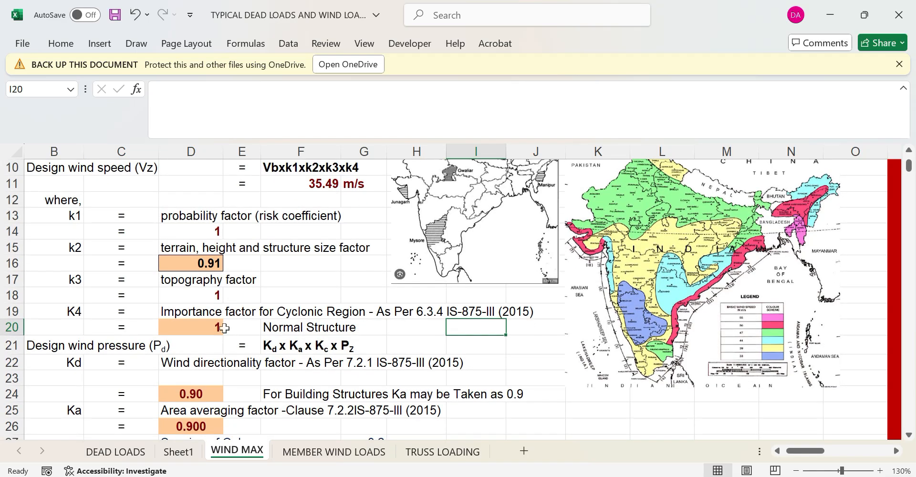
click(219, 327)
scroll(222, 337, down, 2)
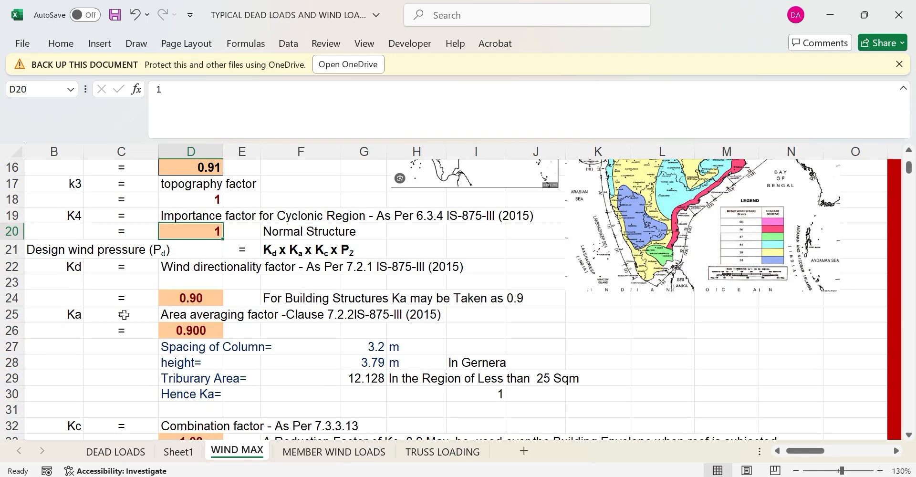
click(70, 266)
click(61, 315)
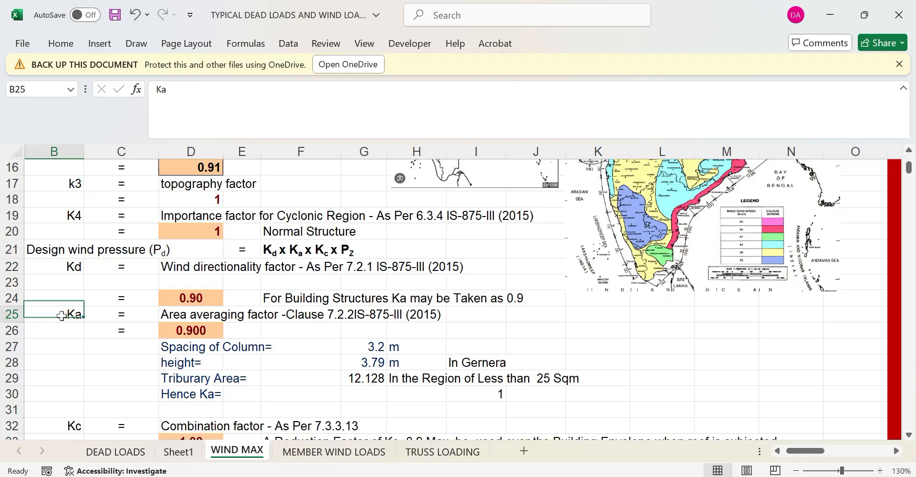
click(70, 421)
Read clause 7.2.2 Table 4 area averaging factors: 1.0, 0.9 and 0.8 by tributary area
key(alt+Tab)
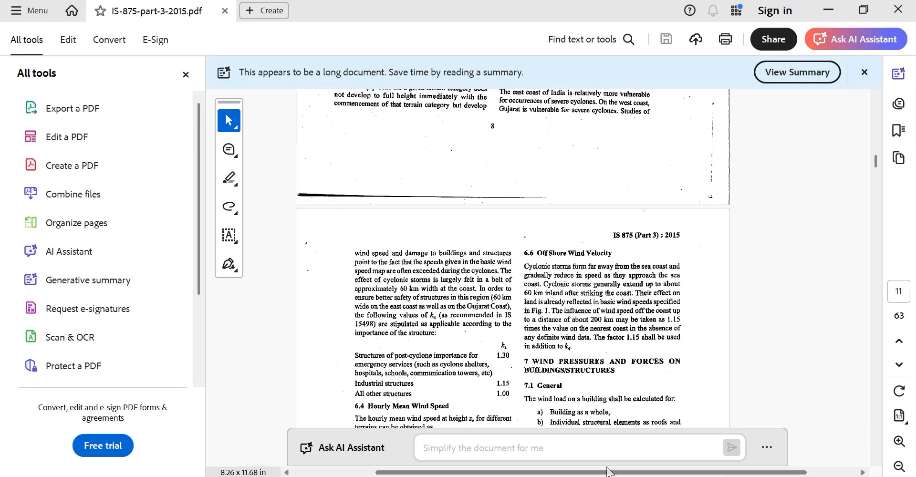
scroll(580, 372, down, 9)
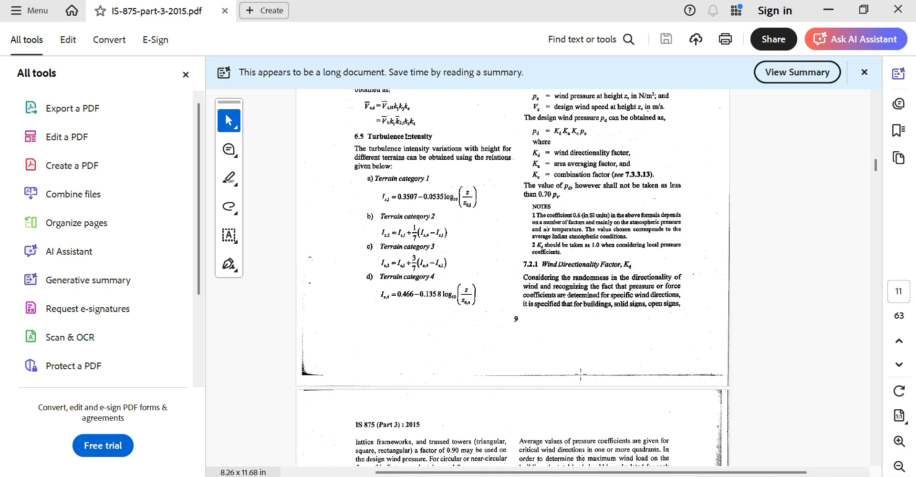
scroll(579, 372, down, 3)
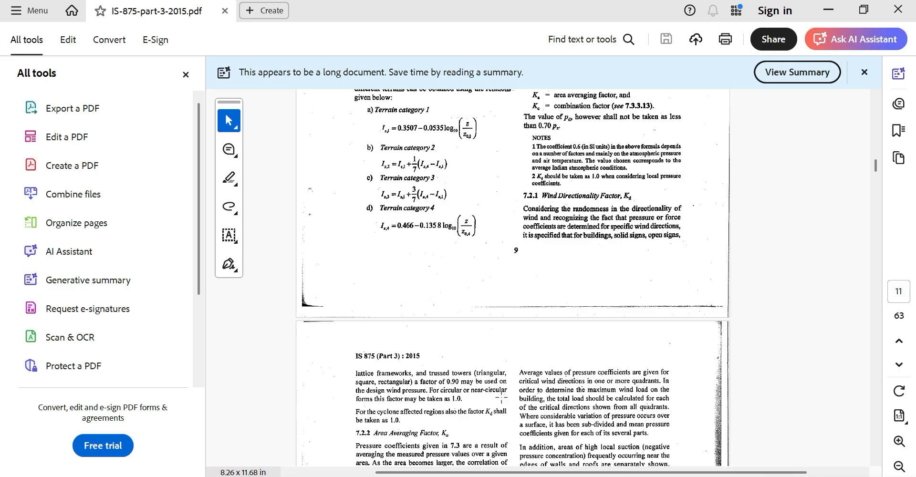
scroll(501, 397, down, 3)
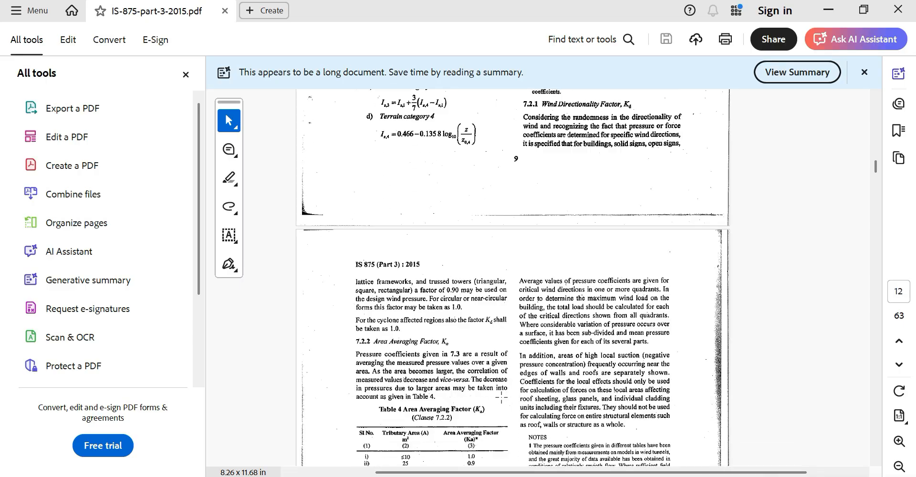
scroll(501, 397, down, 1)
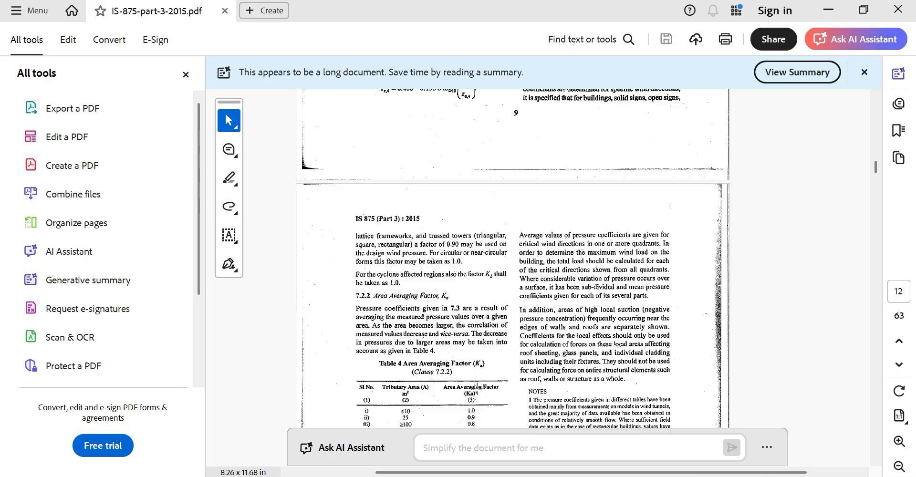
scroll(474, 375, down, 1)
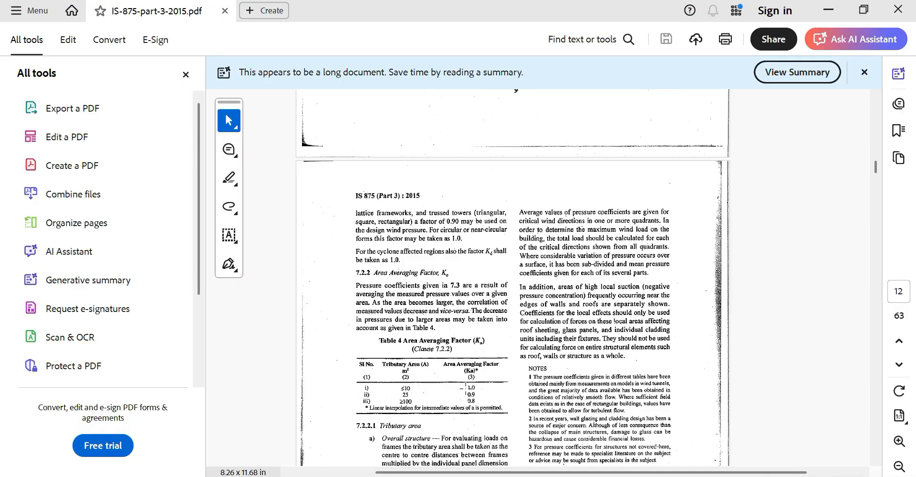
Check Kc in cell D33 and Ka 0.900 in D26, then bring up the CLASSROOMR-TRAINIG model
key(alt+Tab)
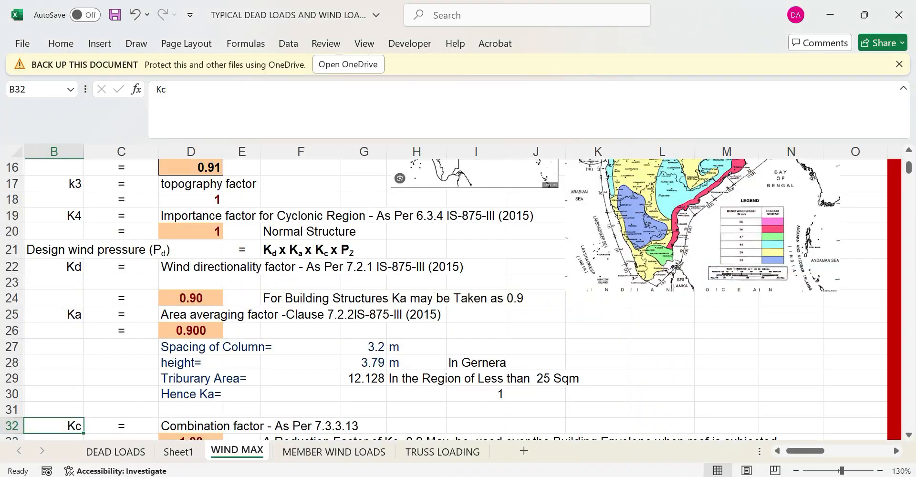
scroll(243, 353, down, 1)
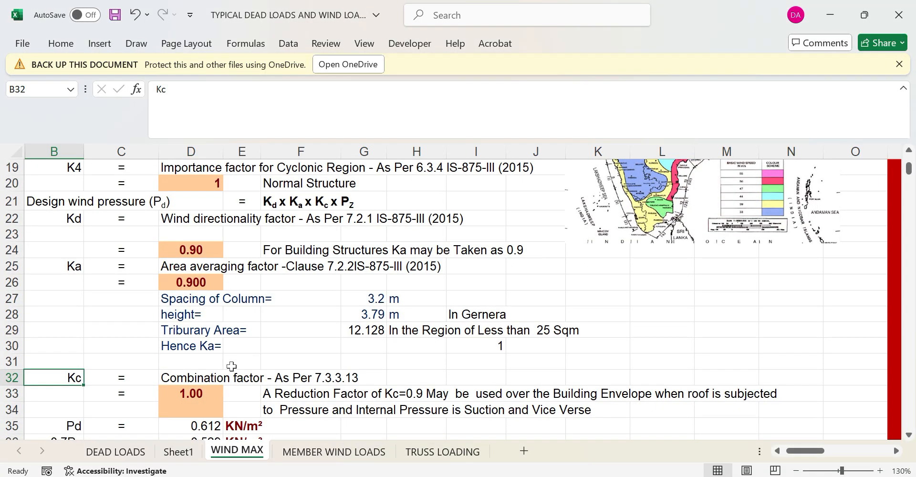
click(181, 394)
click(211, 280)
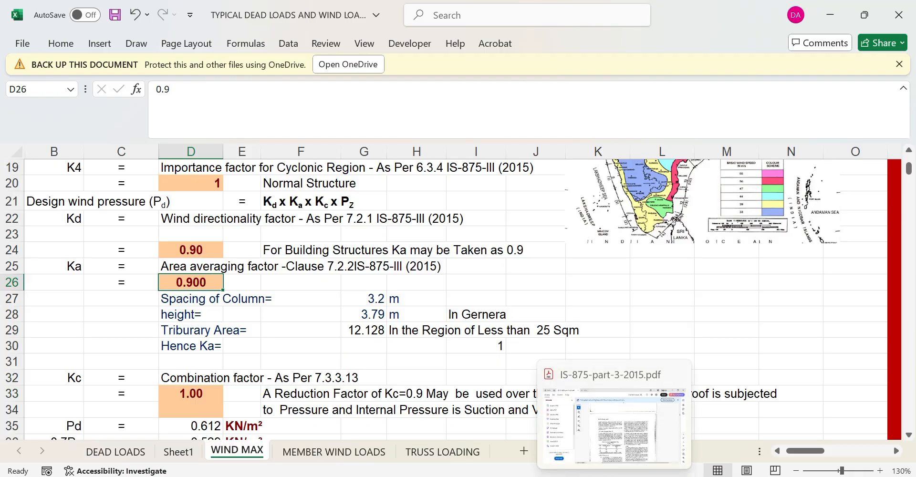
click(614, 476)
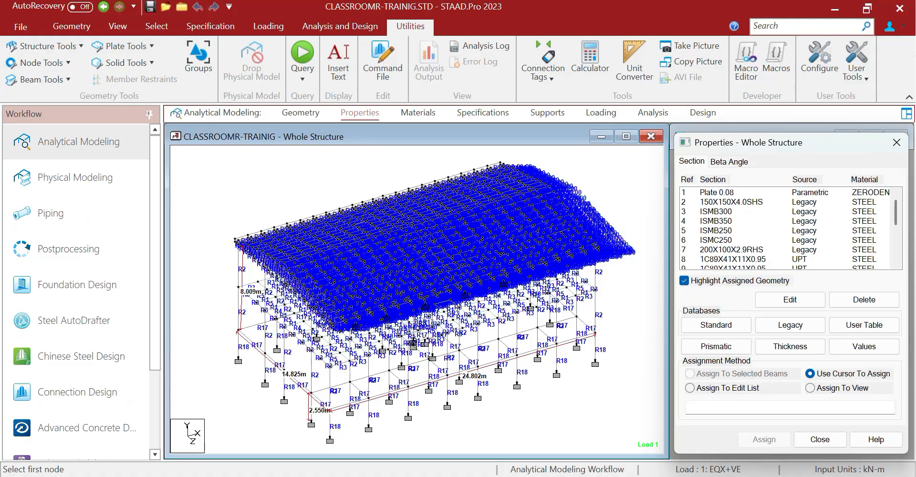
Measure node distances of 3.667 m and 6.925 m, a 4.000 m column height and a 4.350 m beam
scroll(372, 403, up, 1)
click(366, 406)
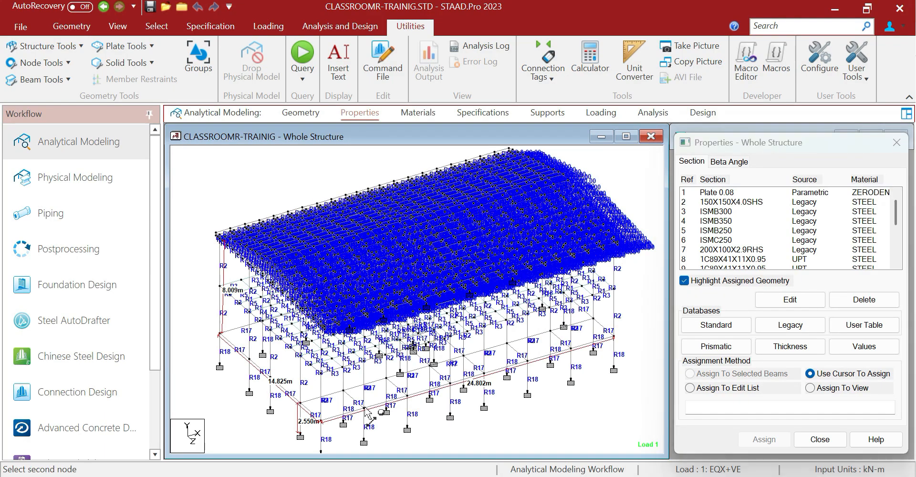
click(407, 396)
click(407, 397)
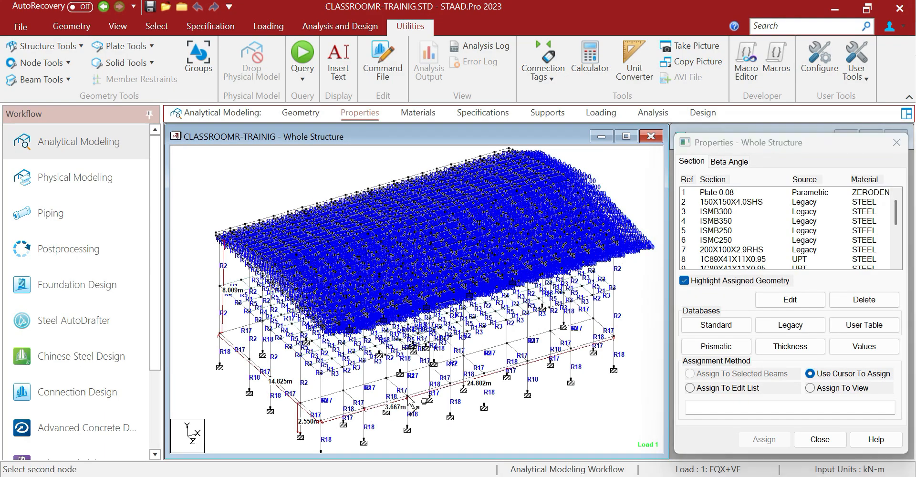
click(412, 348)
scroll(306, 402, up, 1)
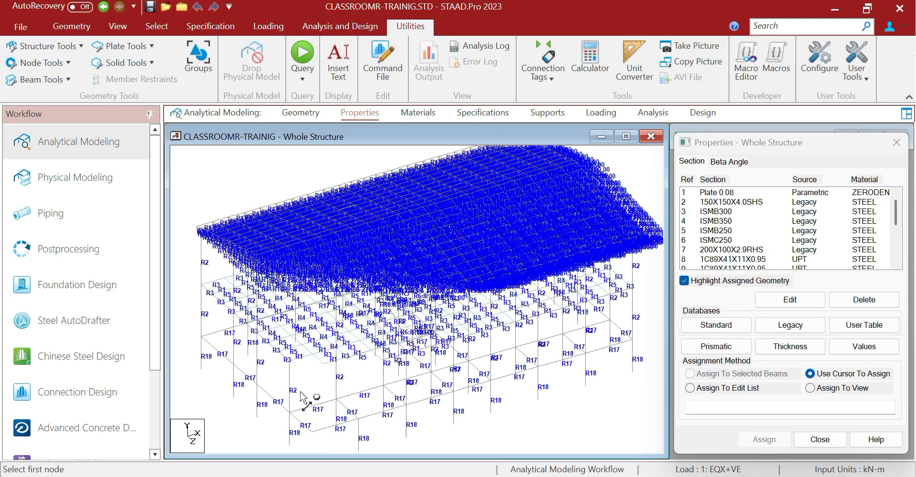
click(231, 312)
click(233, 365)
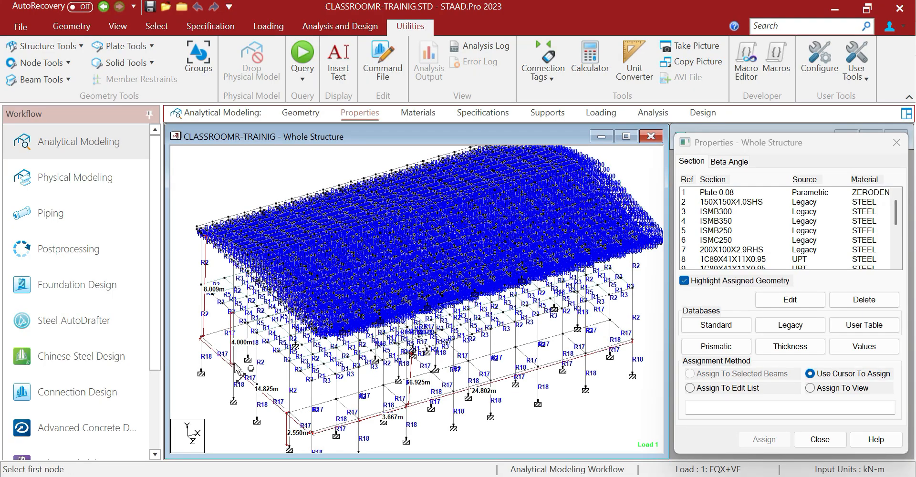
click(234, 366)
click(201, 337)
Compare the WIND MAX 12.128 tributary area and Ka 0.900 with the IS 875 Table 4 factors
key(alt+Tab)
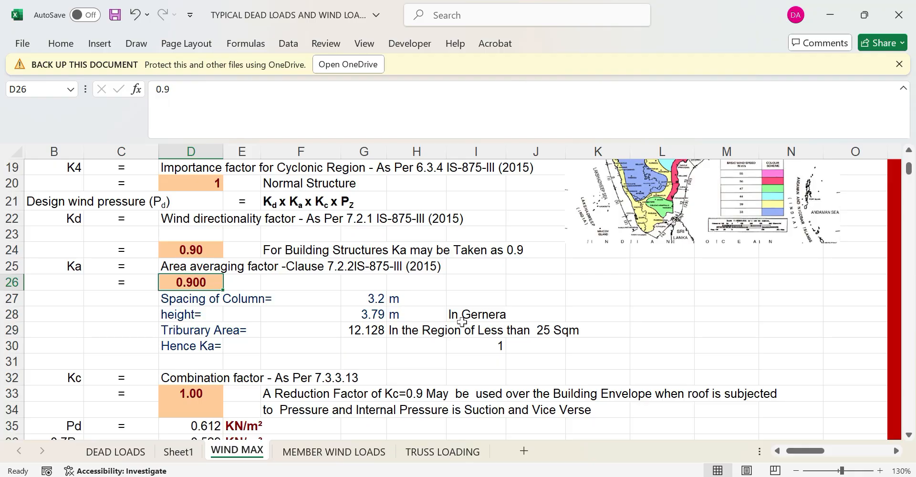
key(alt+Tab)
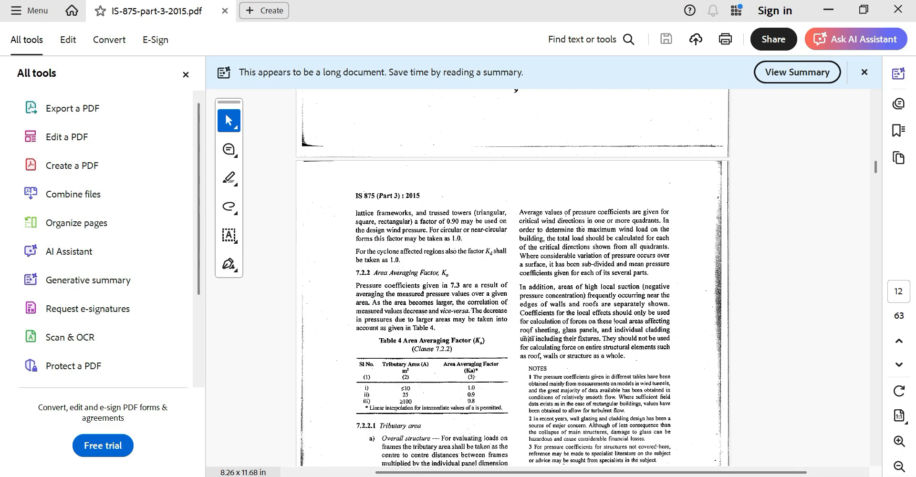
click(828, 10)
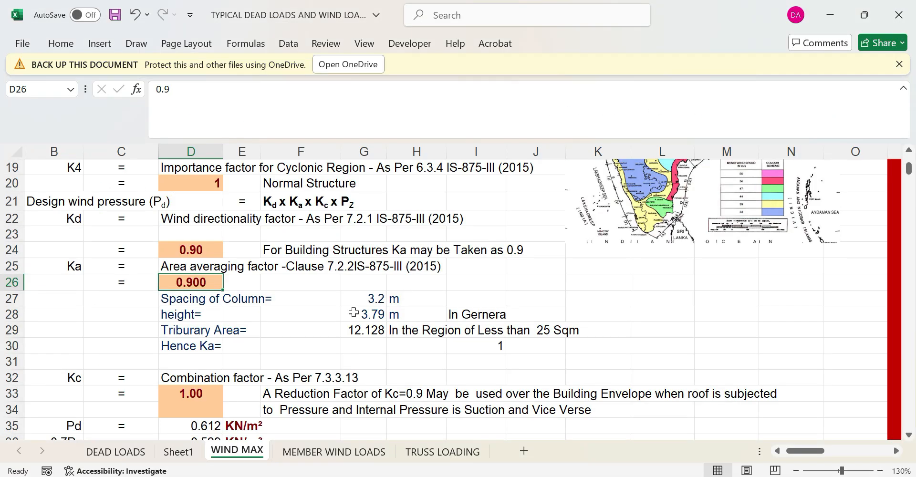
scroll(337, 335, down, 1)
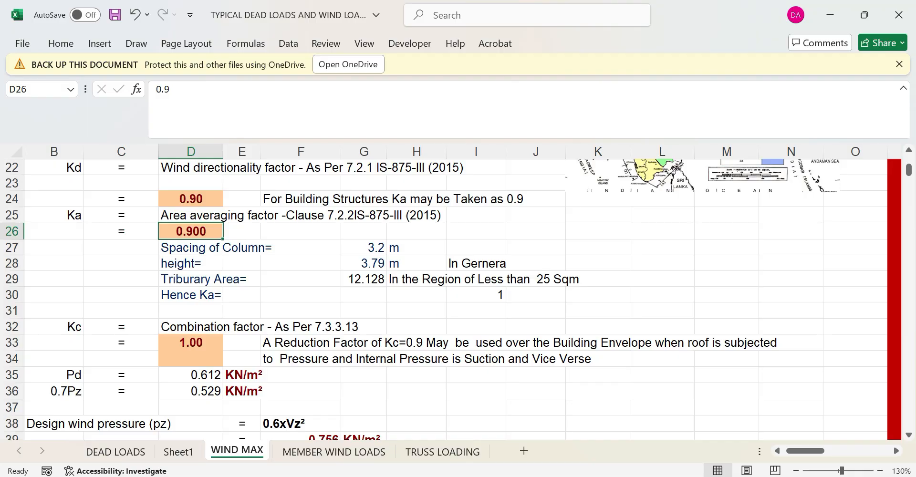
click(610, 458)
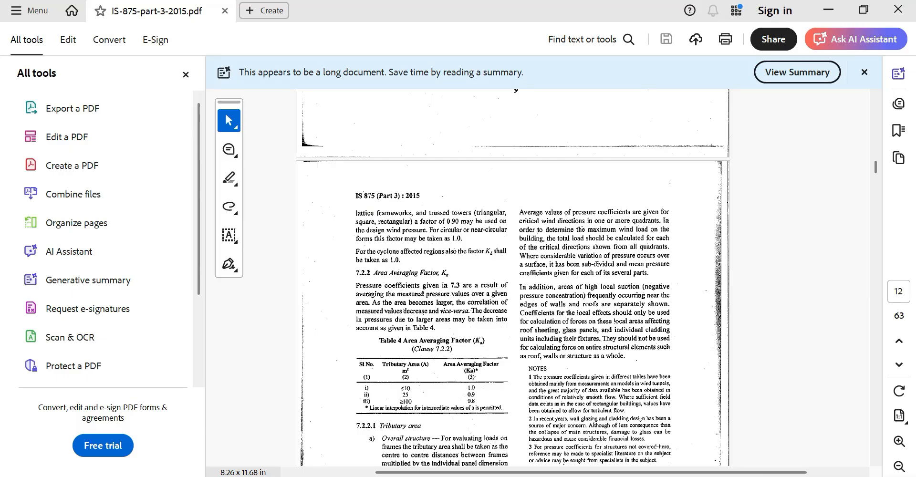
Scroll through IS 875 pages 10–19 and settle on page 17's Table 7 monoslope roof Cpe values
scroll(598, 368, down, 5)
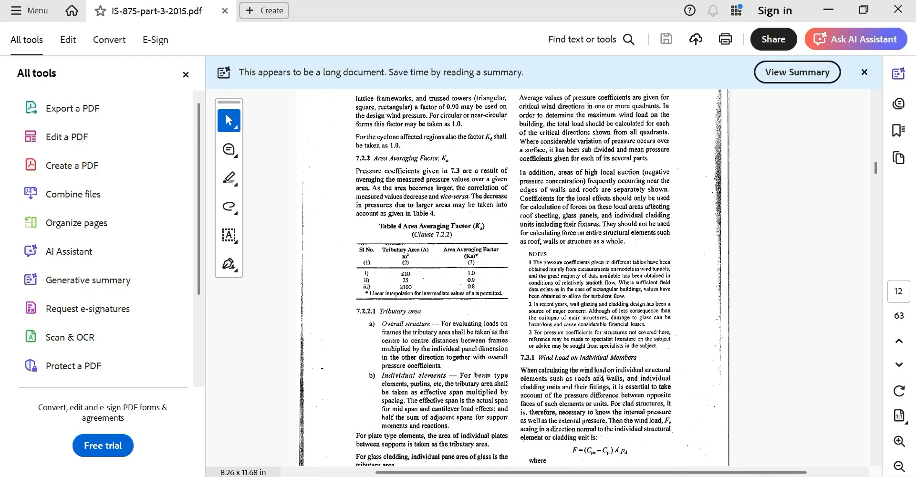
scroll(605, 374, up, 1)
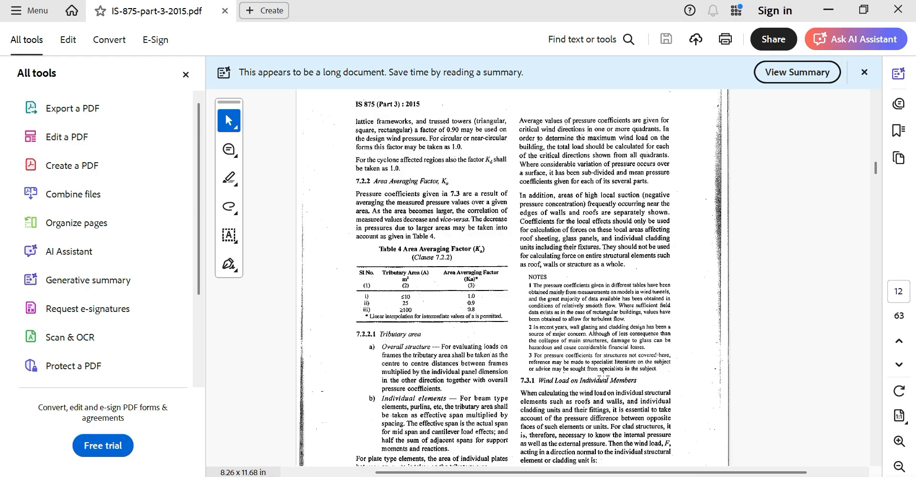
ctrl+scroll(606, 375, up, 2)
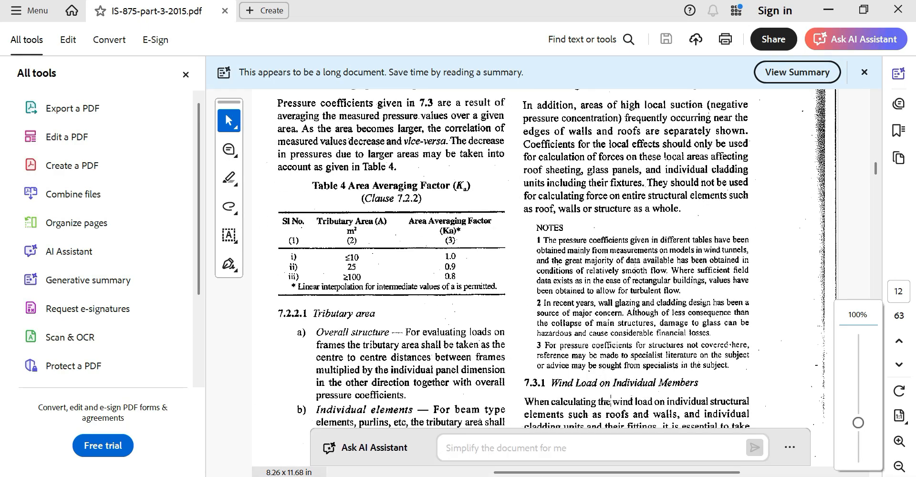
scroll(640, 370, up, 5)
scroll(640, 371, down, 4)
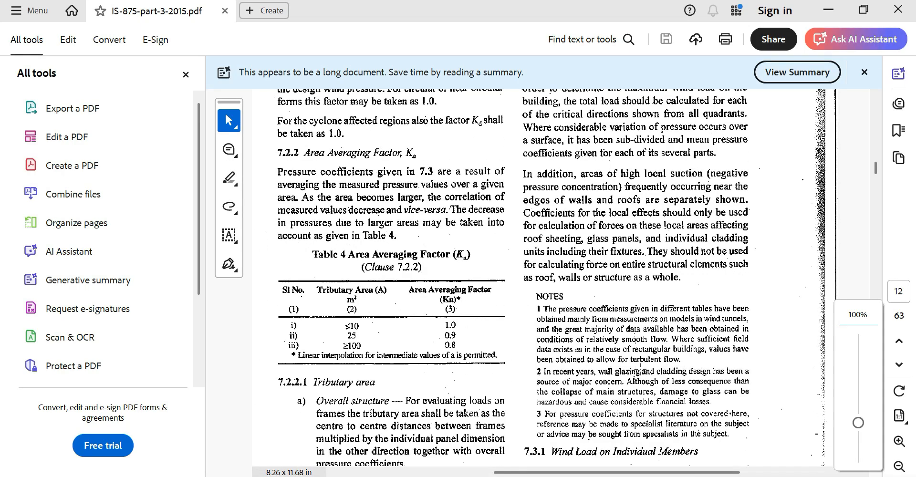
scroll(640, 370, down, 17)
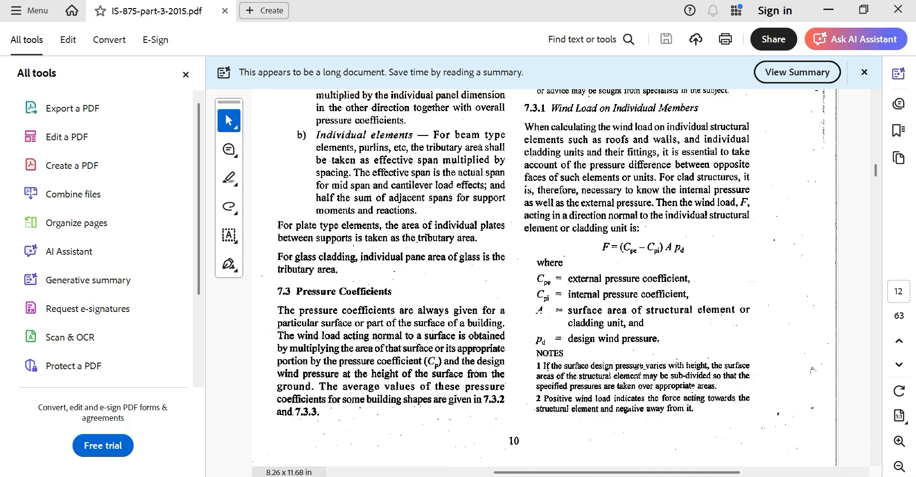
scroll(640, 370, down, 12)
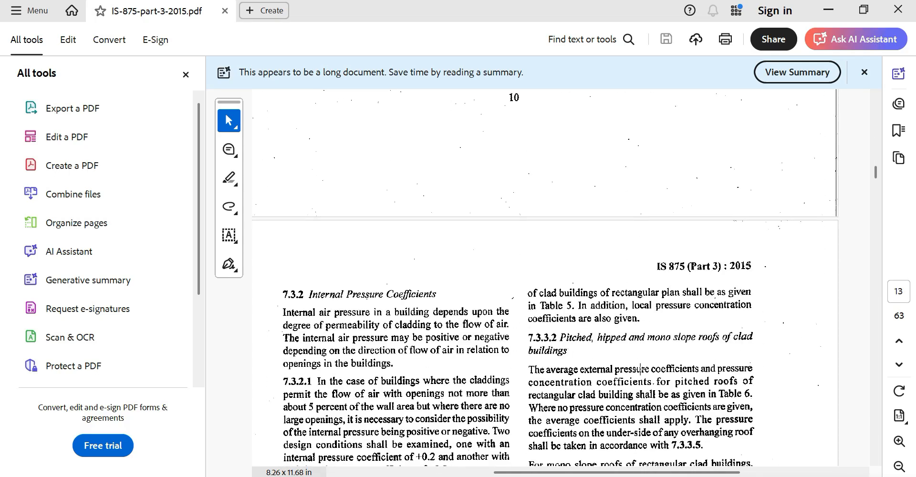
scroll(640, 369, down, 20)
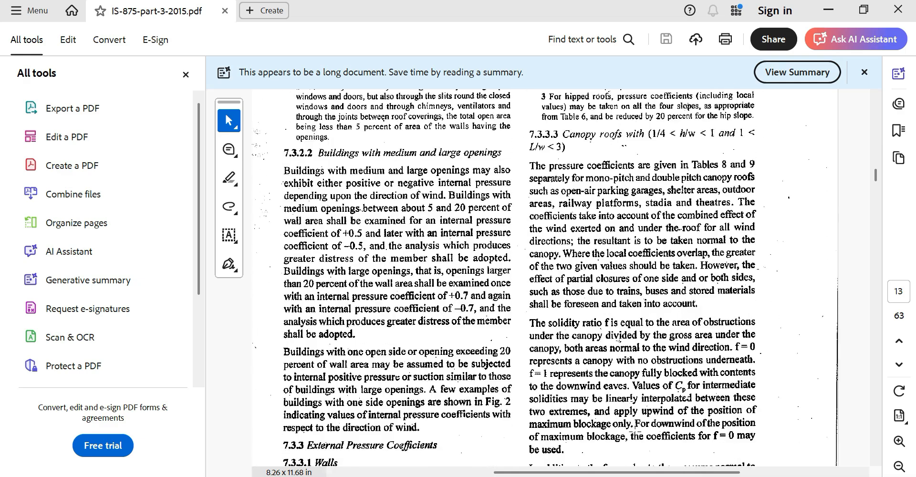
scroll(635, 433, down, 20)
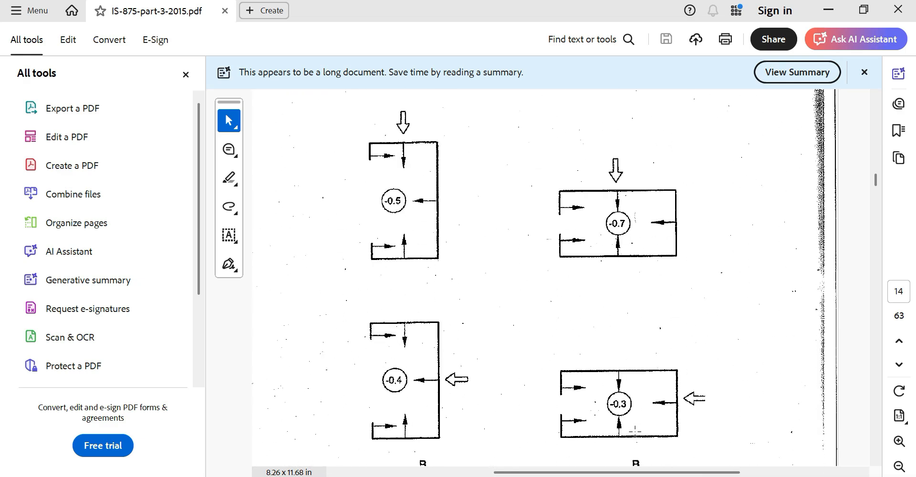
scroll(634, 431, down, 20)
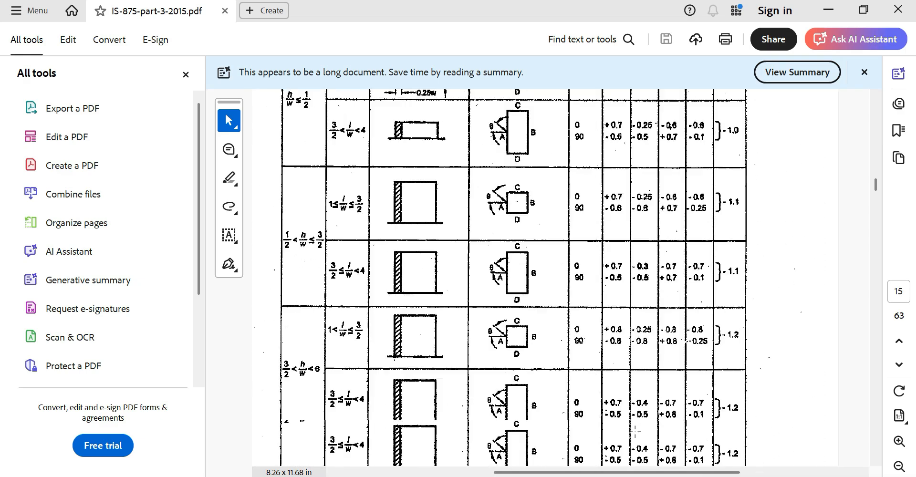
scroll(634, 432, down, 20)
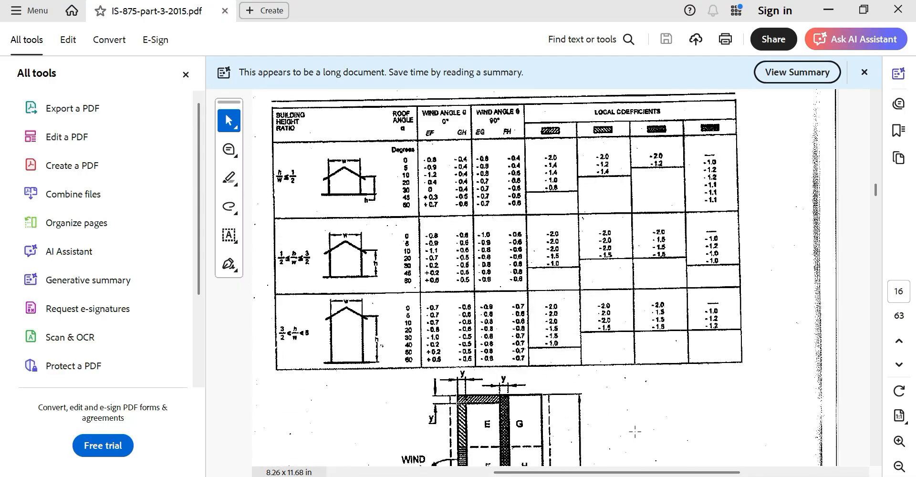
scroll(635, 431, down, 4)
drag(872, 191, 872, 207)
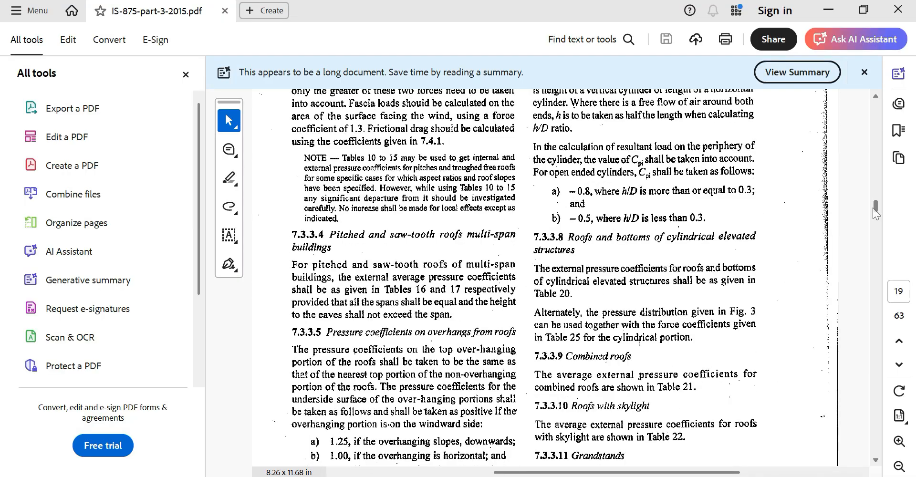
scroll(638, 299, up, 2)
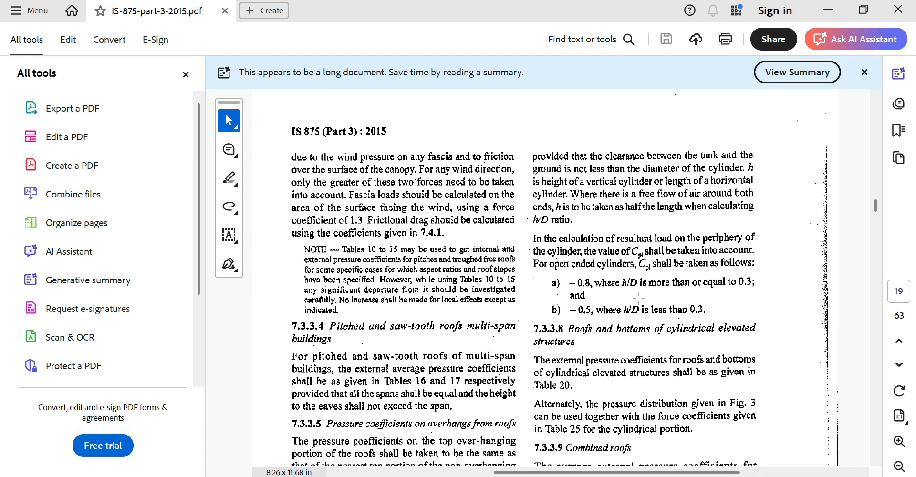
scroll(639, 299, up, 2)
scroll(638, 299, up, 4)
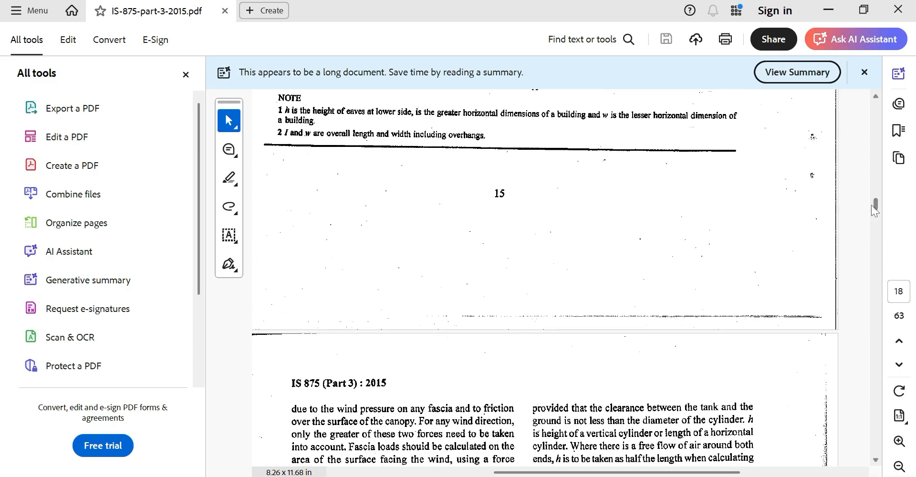
drag(874, 205, 875, 194)
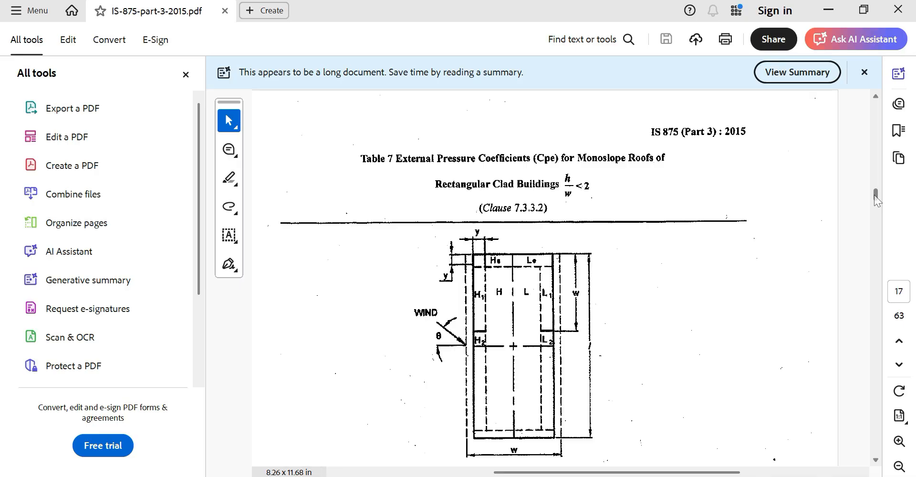
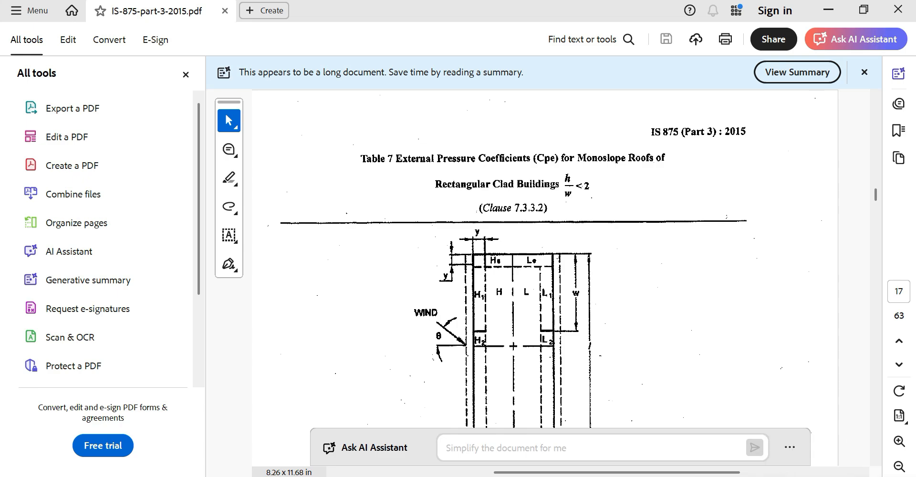
Switch from the IS 875 PDF back to the Excel WIND MAX sheet
key(alt+Tab)
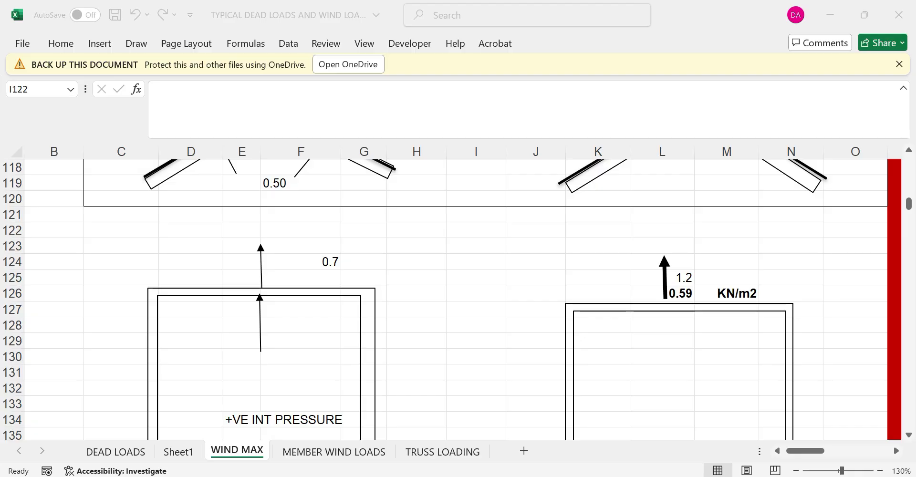
scroll(837, 395, down, 1)
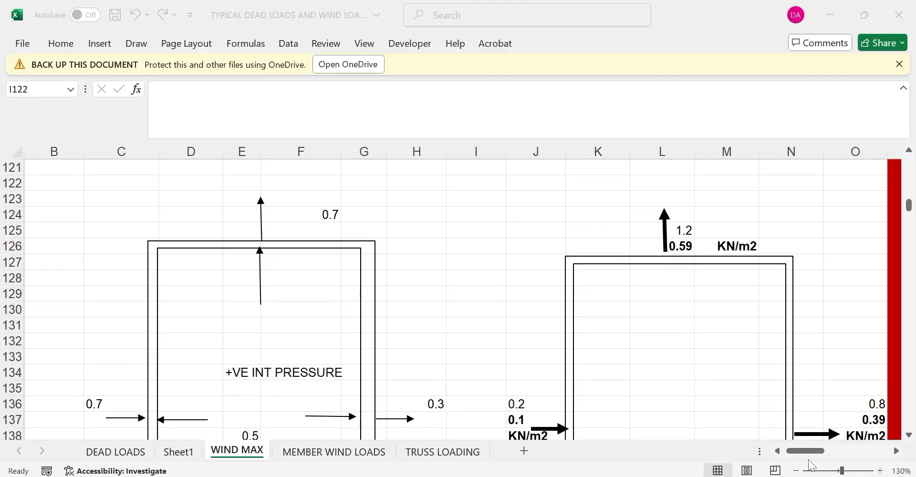
drag(805, 453, 787, 452)
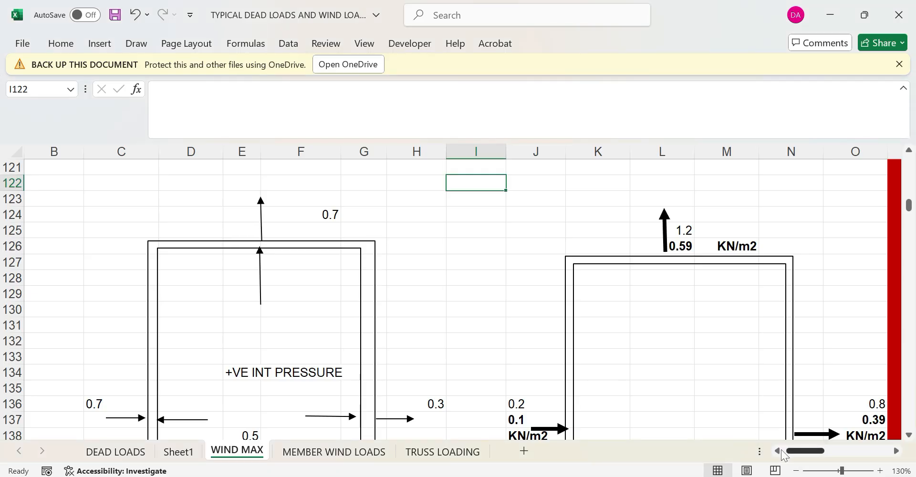
scroll(392, 299, up, 10)
scroll(392, 299, up, 12)
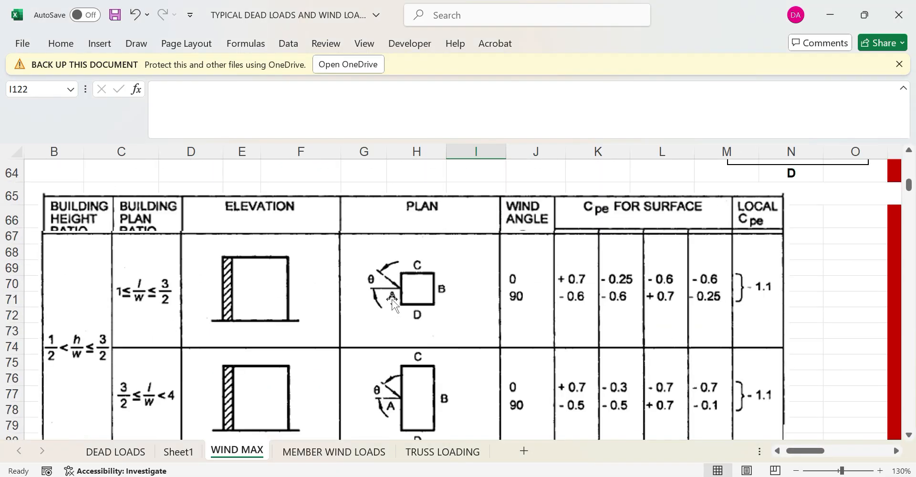
scroll(391, 299, down, 1)
scroll(392, 299, down, 7)
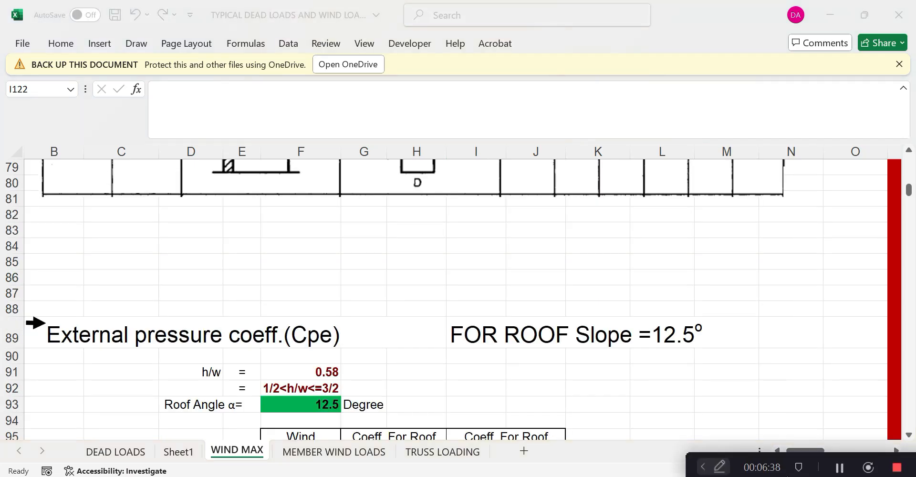
drag(822, 453, 91, 3)
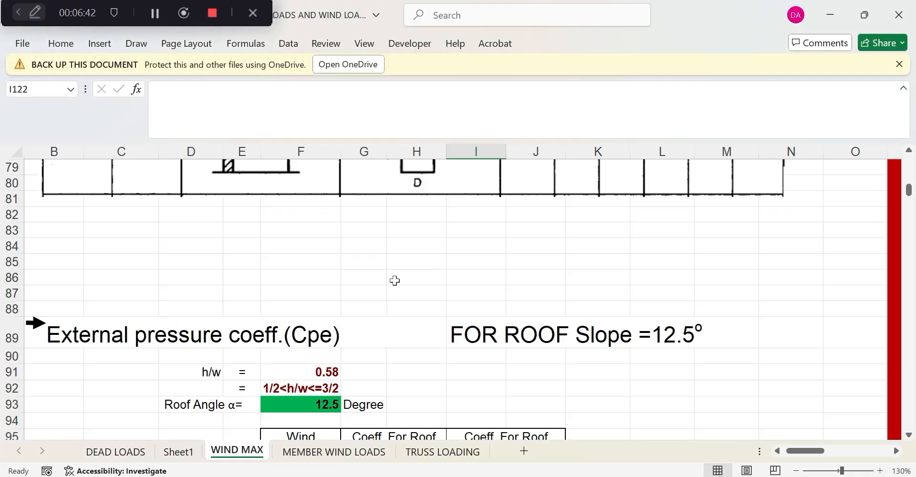
scroll(394, 281, down, 6)
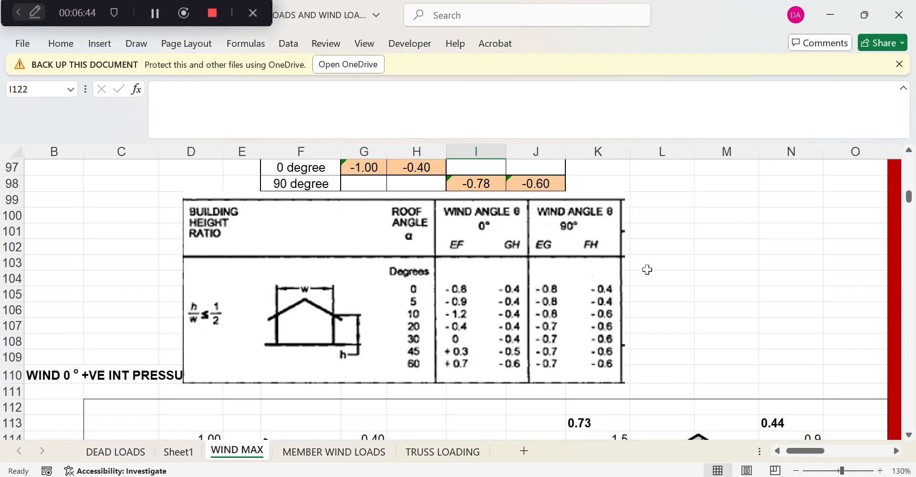
scroll(647, 270, up, 2)
Paste the copied IS 875 roof Cpe row image and move it onto the existing table
right_click(648, 239)
click(683, 155)
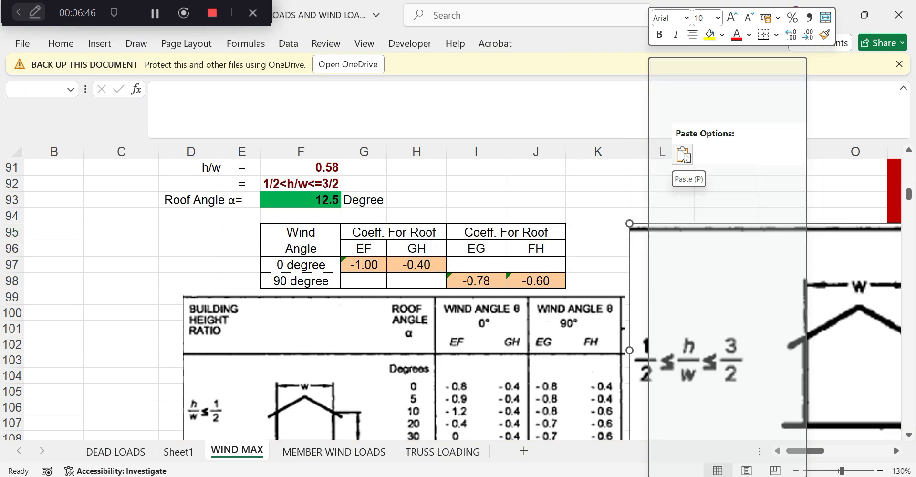
drag(700, 293, 343, 354)
scroll(424, 265, down, 2)
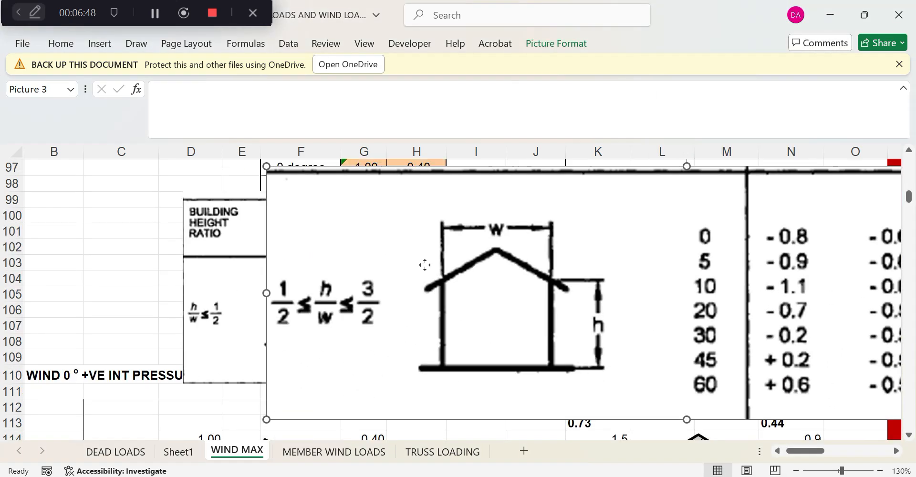
drag(425, 265, 340, 354)
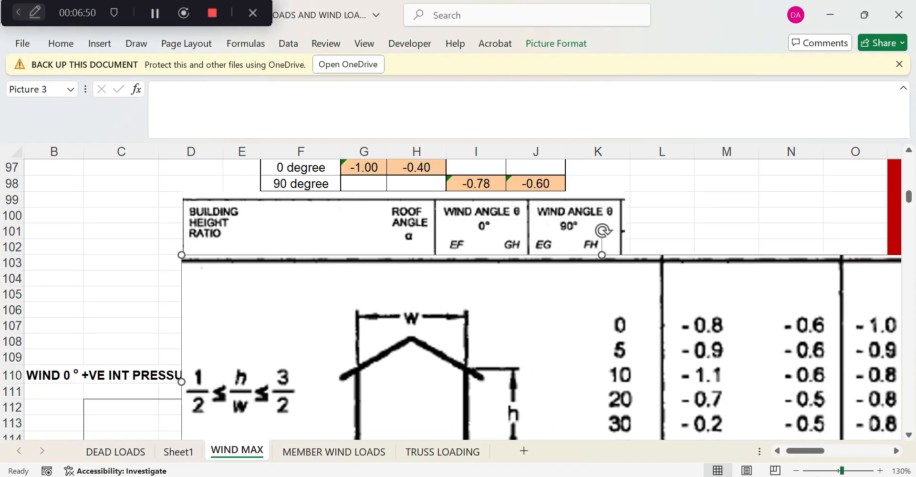
Resize the pasted image to the table's width and squash it to one row band
scroll(739, 381, right, 5)
scroll(739, 382, down, 2)
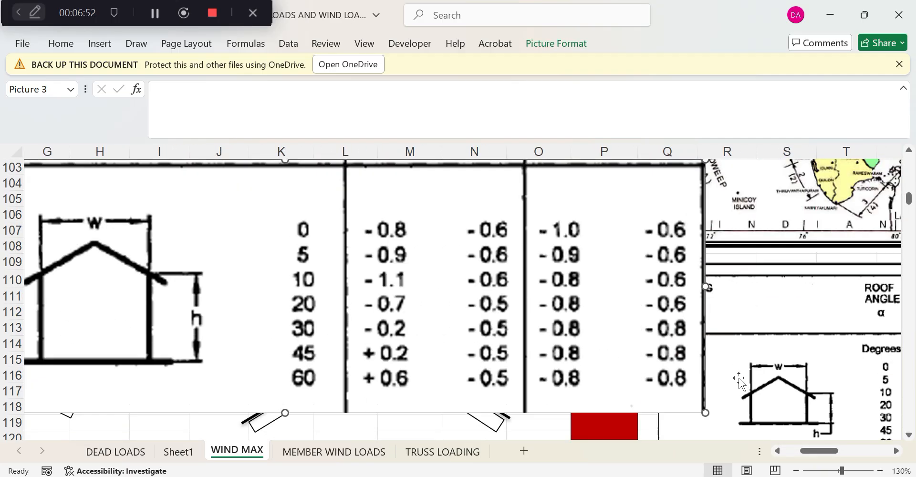
drag(706, 412, 305, 292)
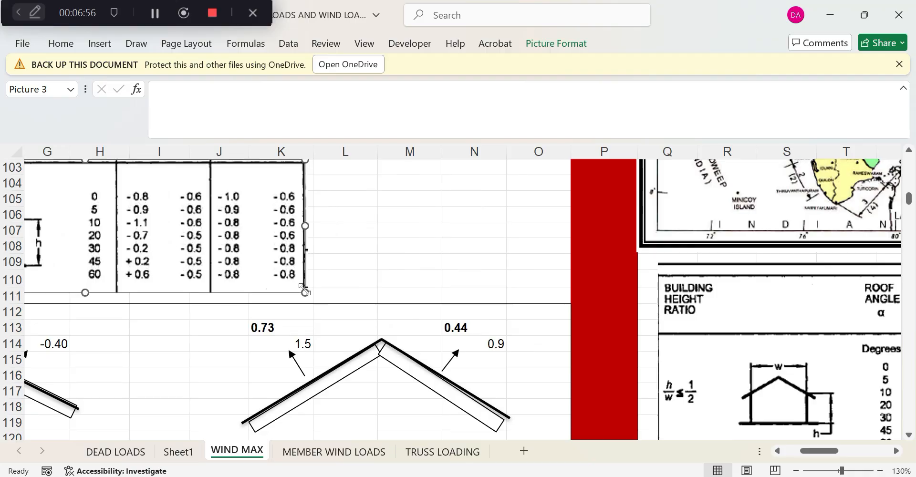
drag(834, 450, 820, 450)
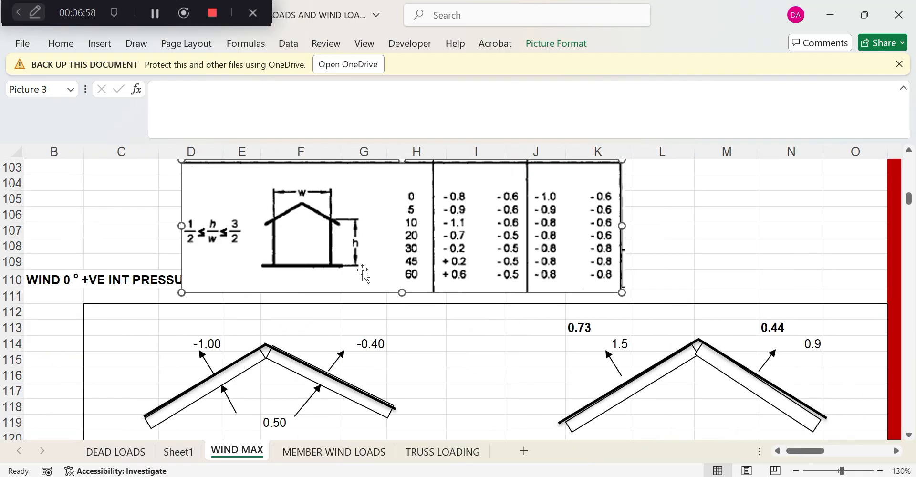
scroll(388, 320, up, 3)
scroll(398, 387, down, 2)
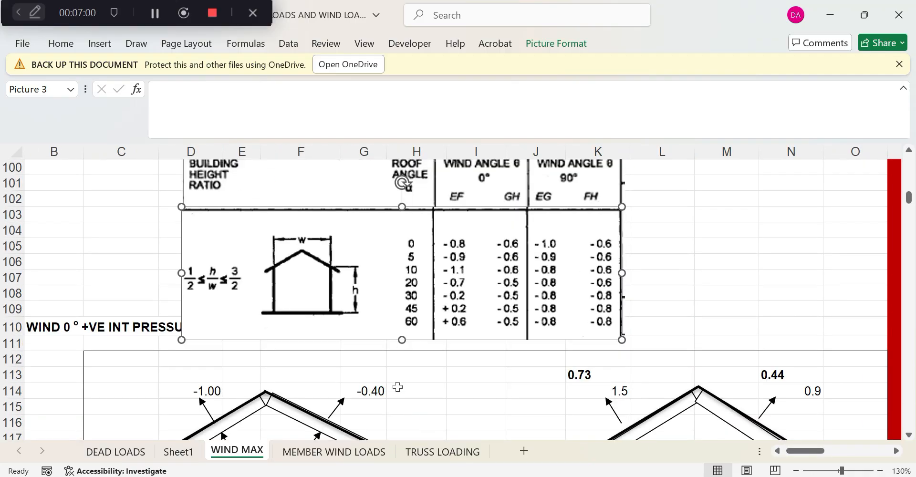
drag(399, 339, 400, 286)
drag(400, 296, 402, 303)
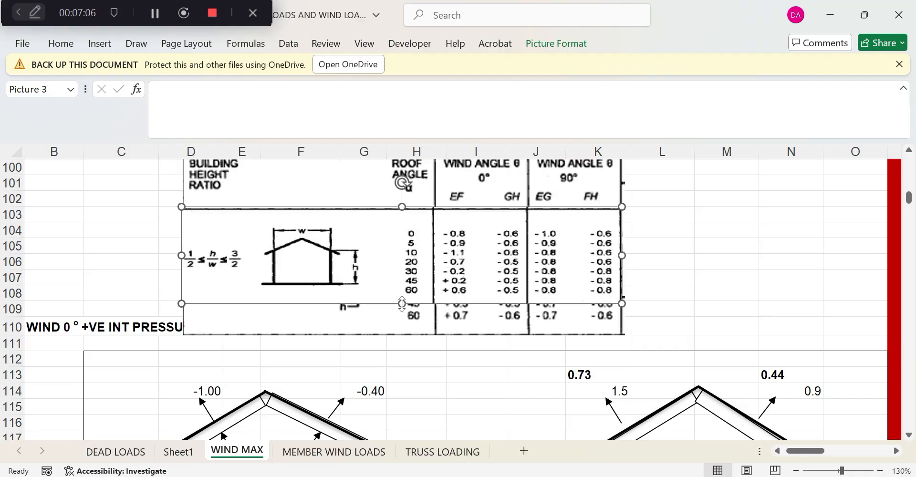
Shorten the original table image to about row 109, keeping the 0–60° rows
click(378, 333)
drag(402, 337, 401, 317)
click(405, 326)
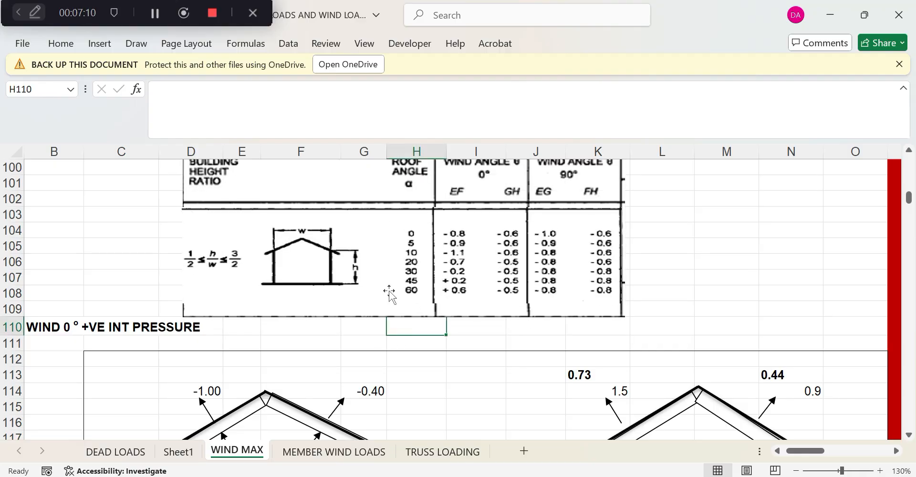
scroll(390, 292, up, 3)
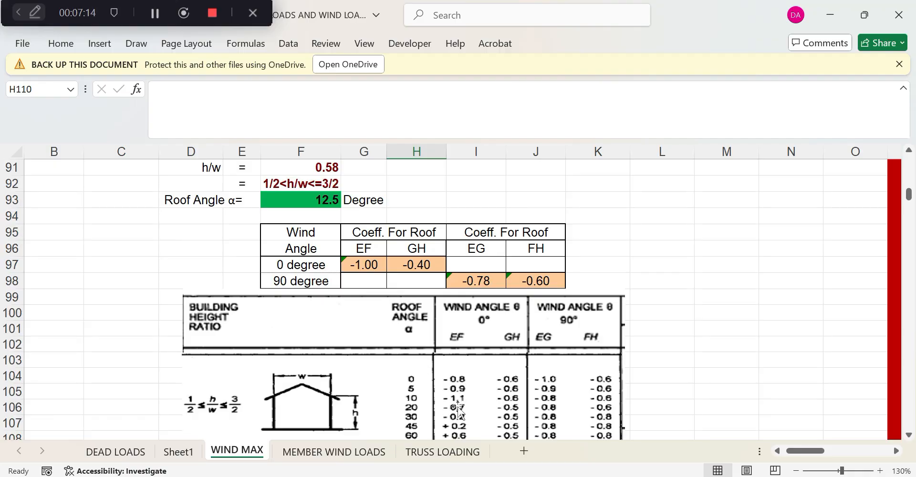
Revise the G97 0° EF coefficient formula, changing its leading -0.4 term to -0.77
click(367, 264)
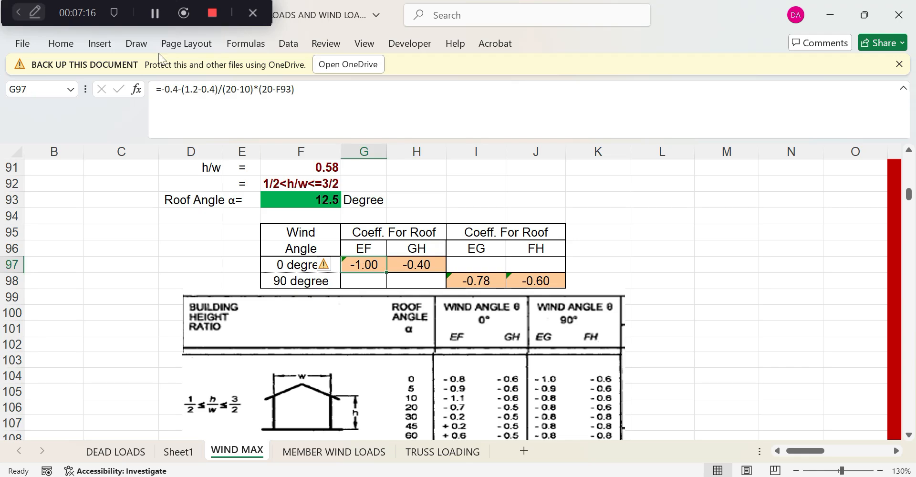
click(193, 89)
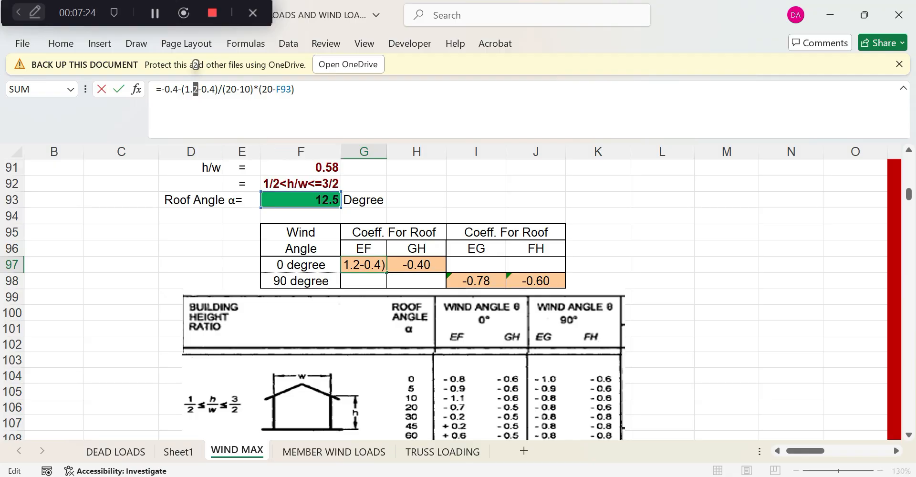
drag(173, 90, 178, 89)
text(7)
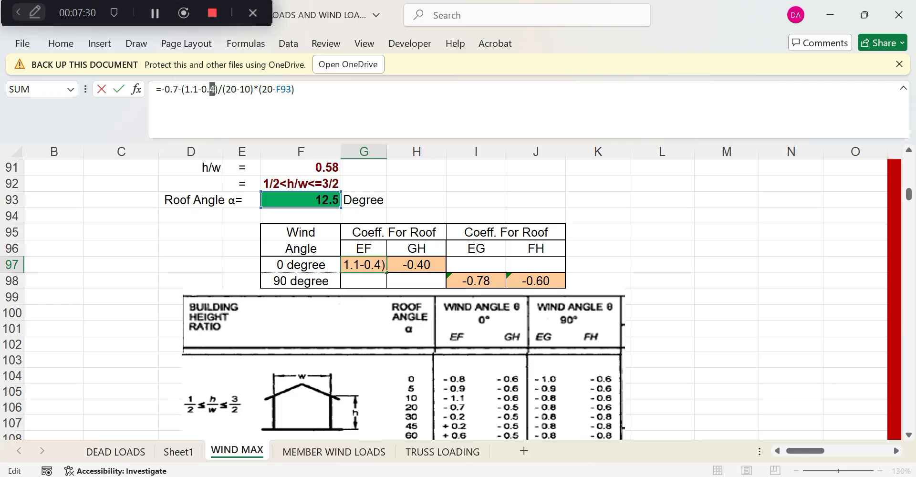
text(7)
key(Return)
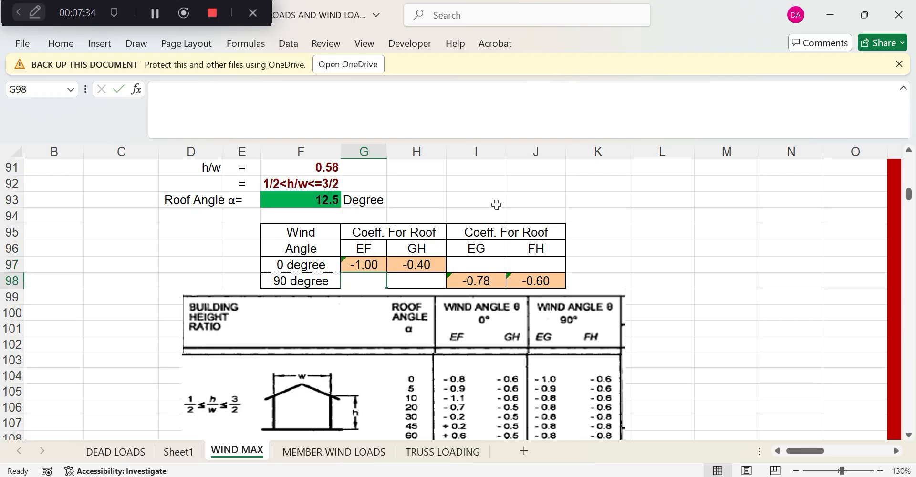
Copy the G97 formula into H97 for the 0° GH coefficient
click(415, 265)
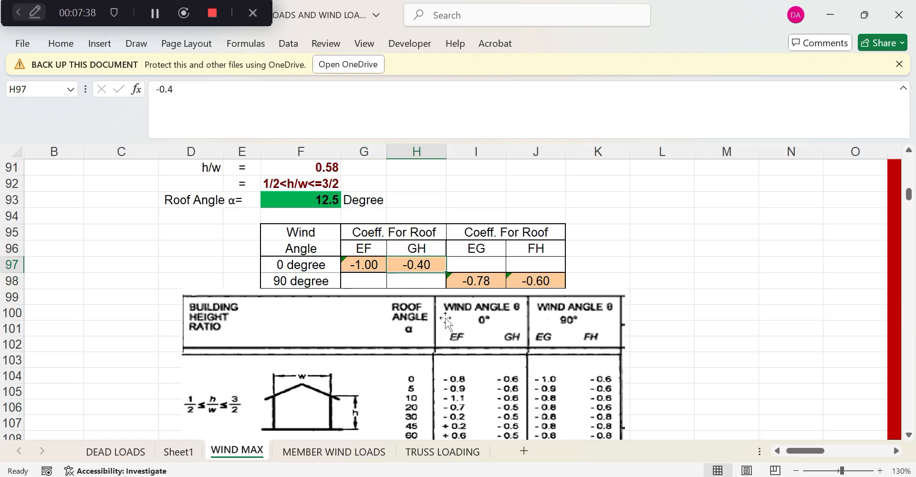
click(353, 265)
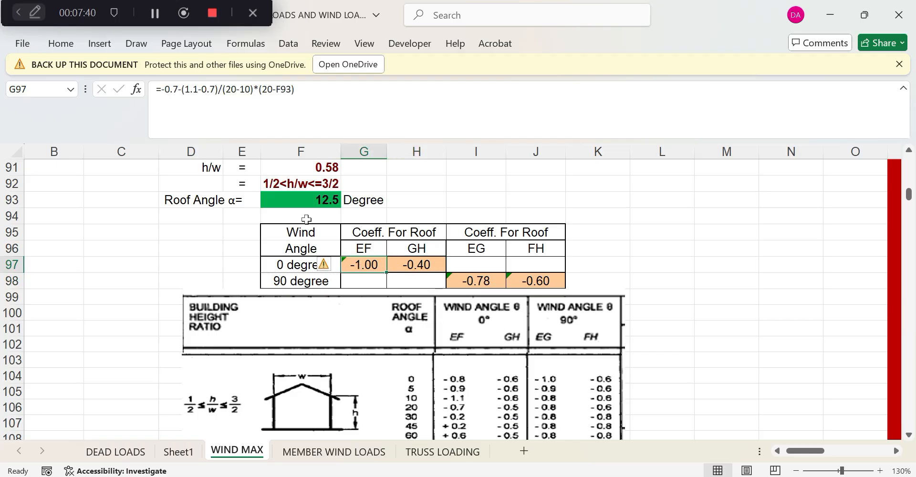
drag(157, 89, 294, 89)
key(ctrl+c)
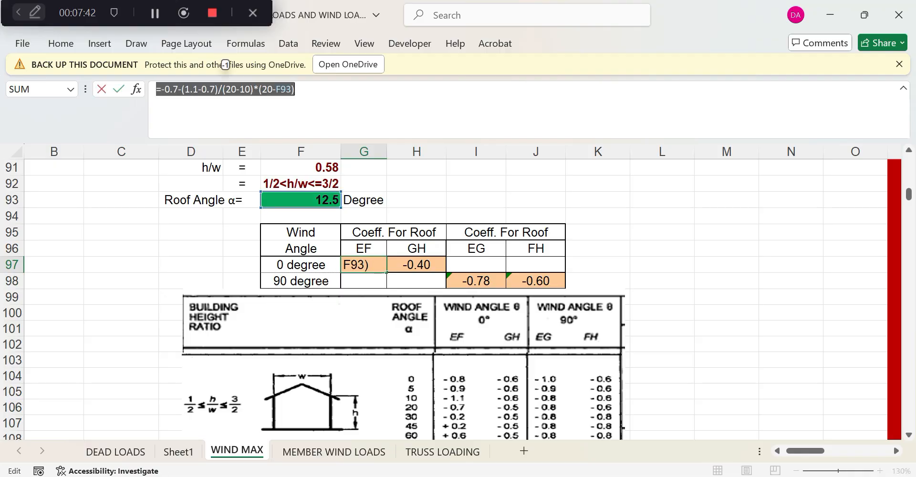
key(Return)
click(420, 262)
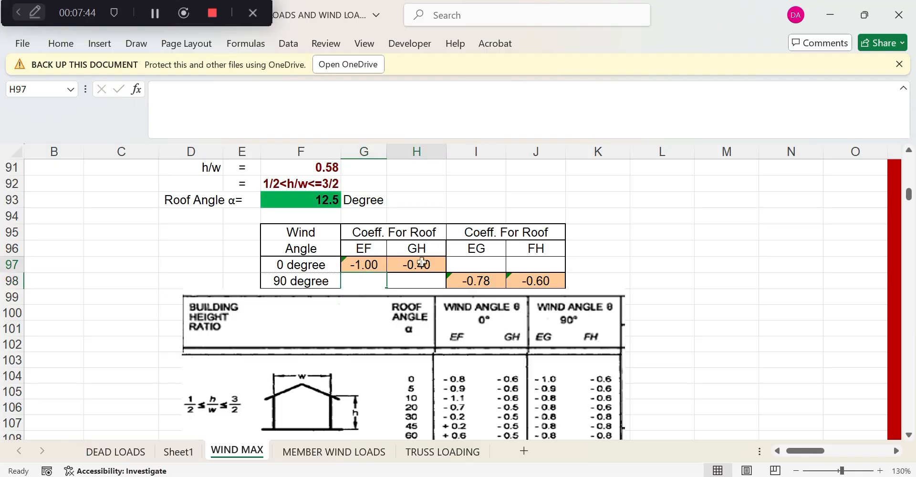
text(=)
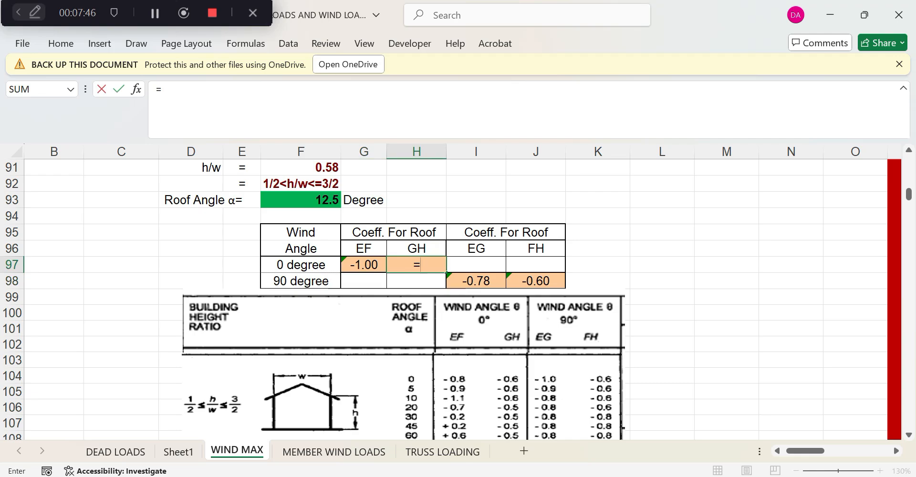
key(ctrl+v)
key(Return)
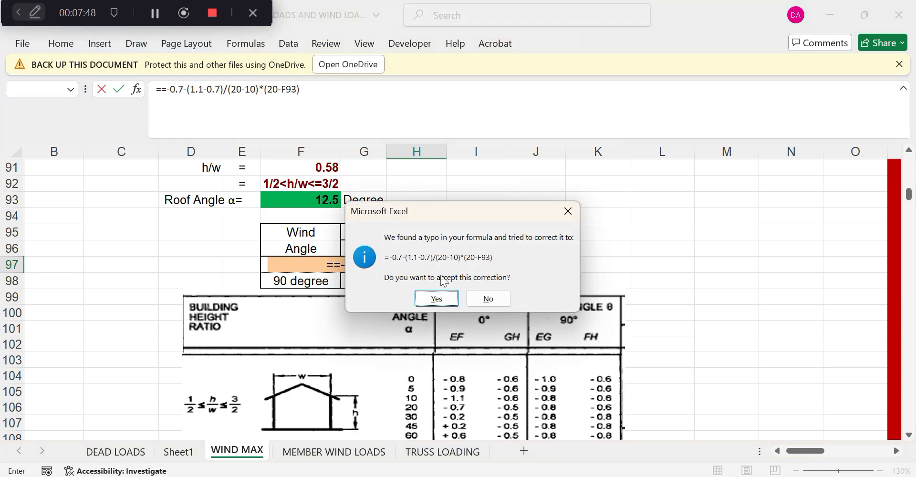
key(Return)
Adjust the H97 formula values (7 to 5, 1.1 to 0.6-0.5) giving -0.58
click(431, 270)
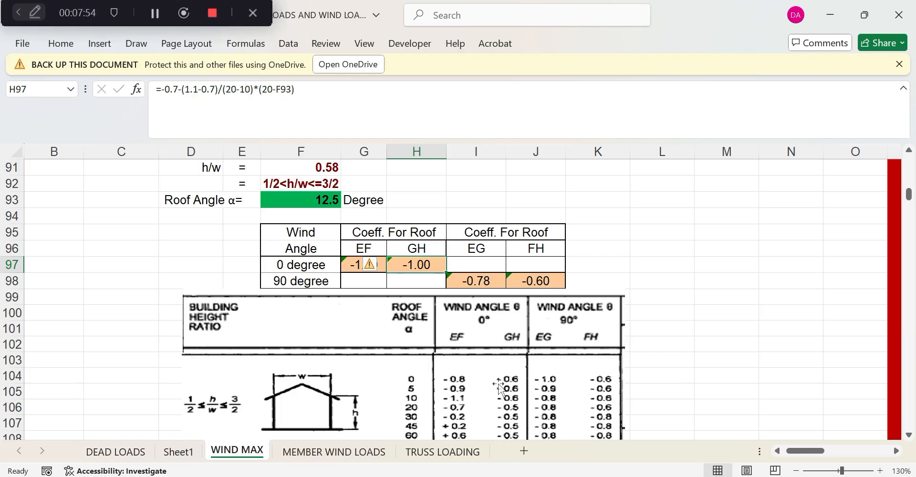
drag(178, 89, 173, 89)
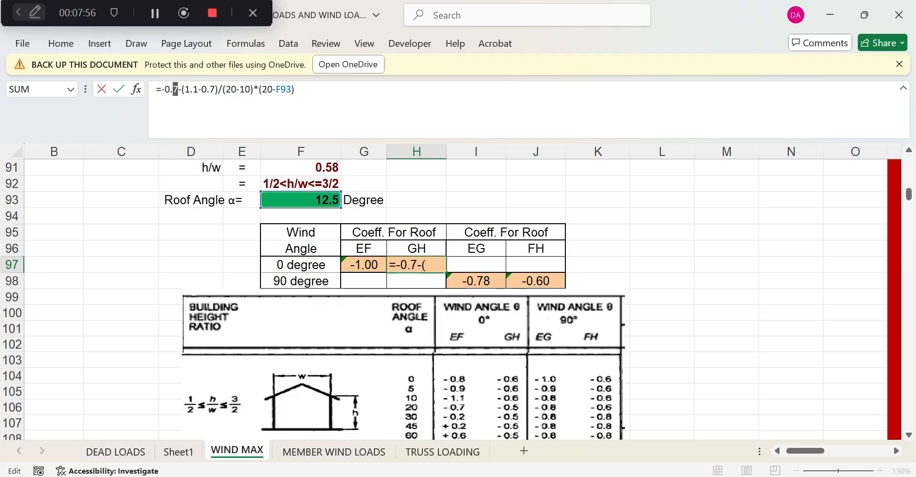
text(5)
click(193, 90)
key(shift+Left)
key(shift+Left)
text(0.6-0.)
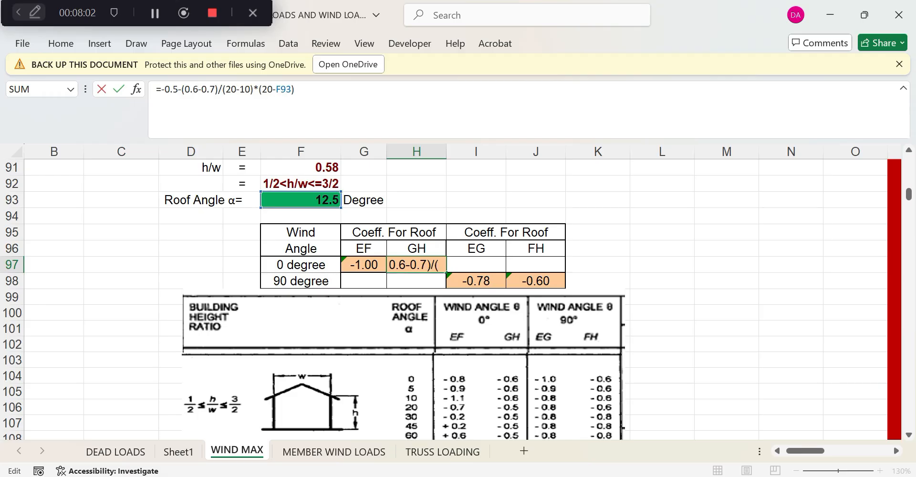
text(5)
key(End)
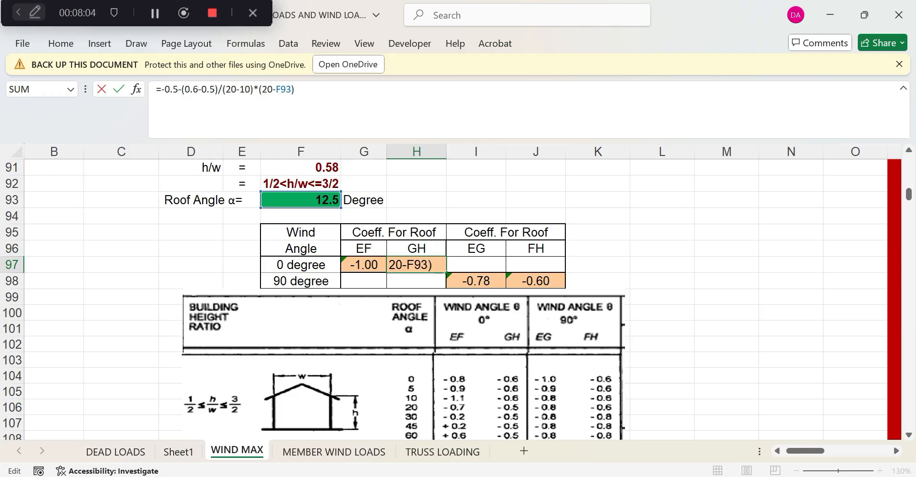
key(Return)
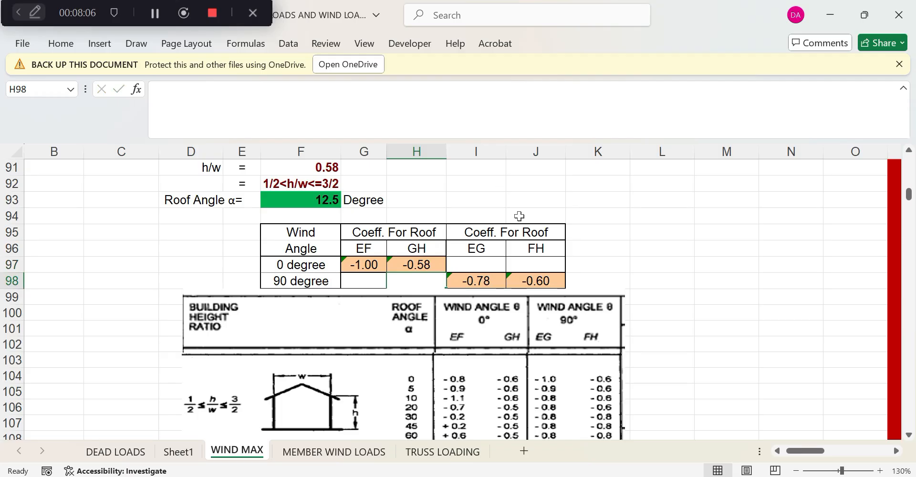
Overwrite the 90° EG coefficient in I98 with -0.60
scroll(519, 215, down, 1)
scroll(519, 215, down, 3)
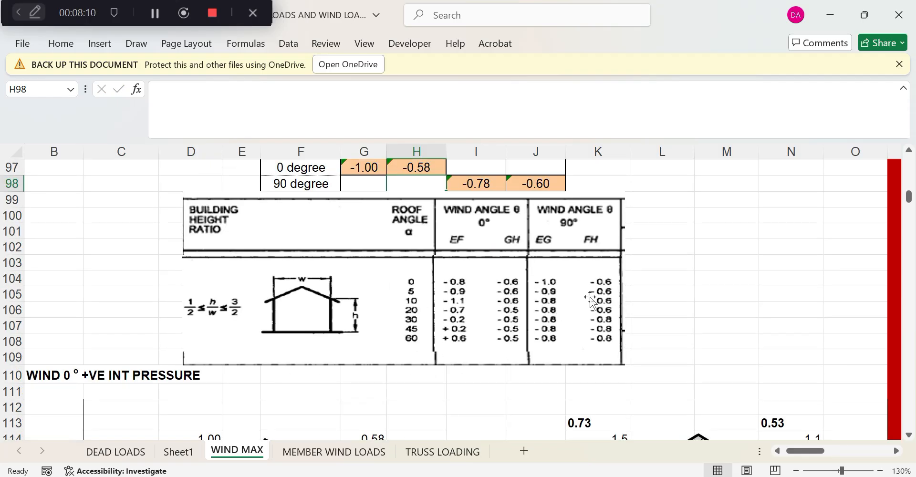
scroll(588, 298, up, 3)
click(490, 342)
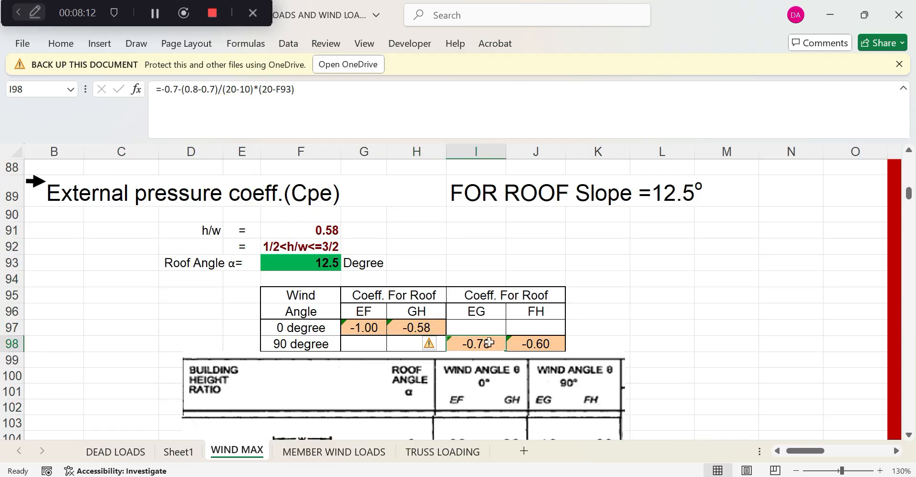
text(0.6)
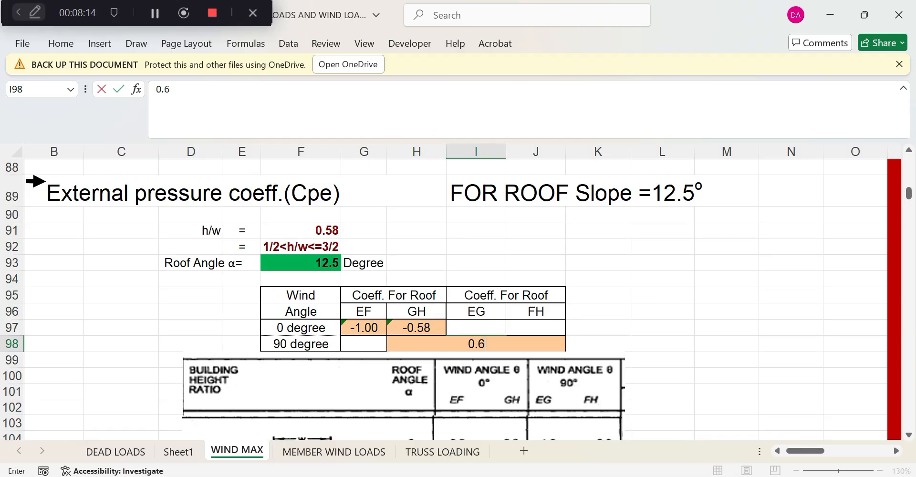
click(654, 347)
click(496, 344)
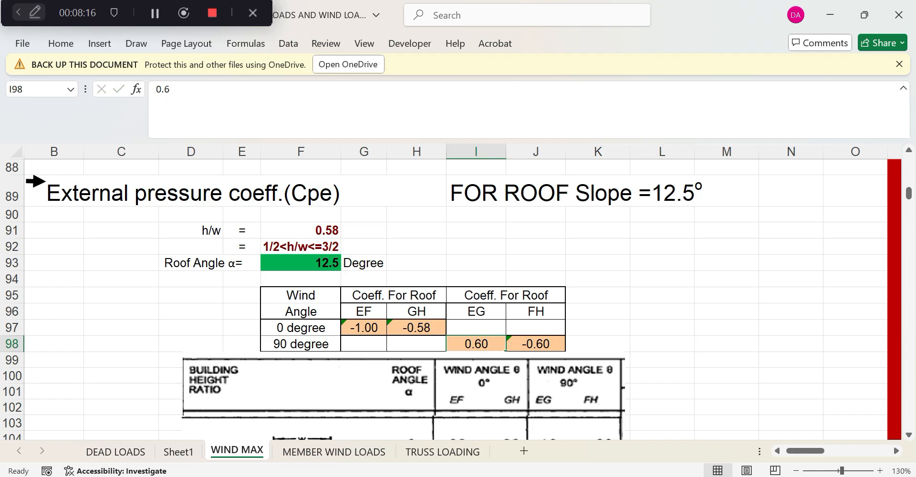
click(156, 89)
text(-)
key(Return)
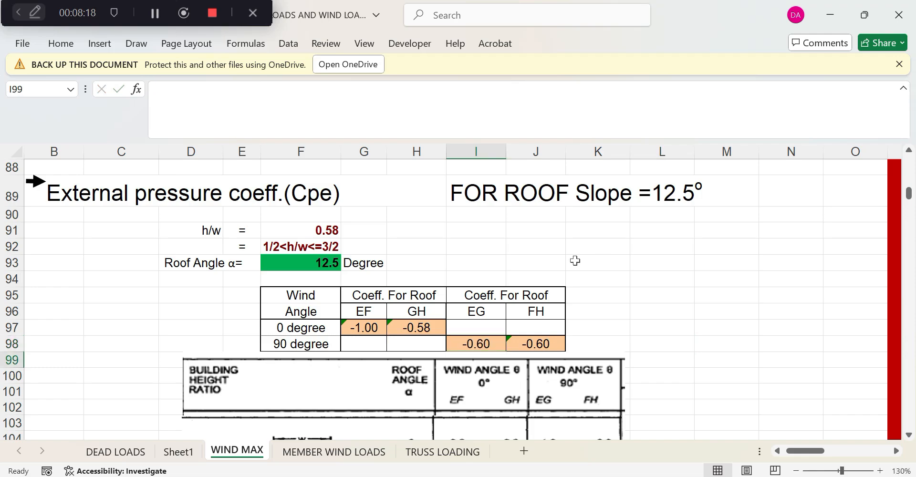
click(623, 294)
scroll(624, 295, down, 2)
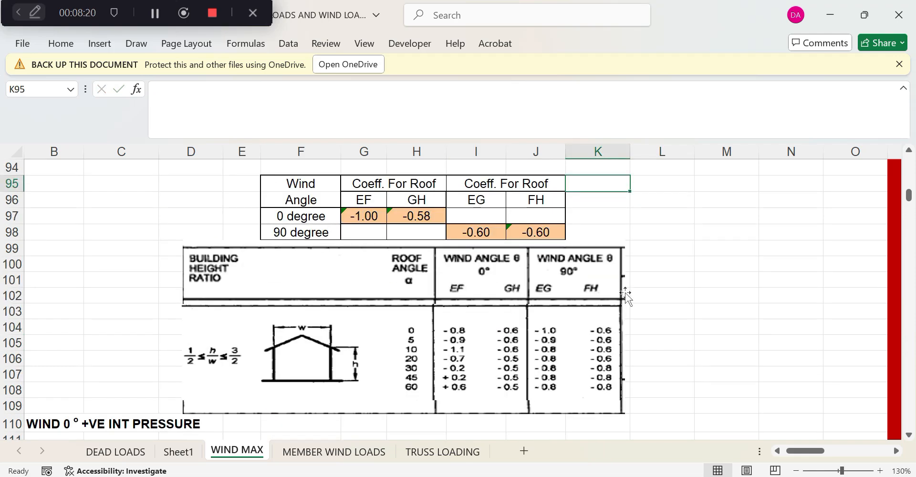
scroll(625, 294, down, 6)
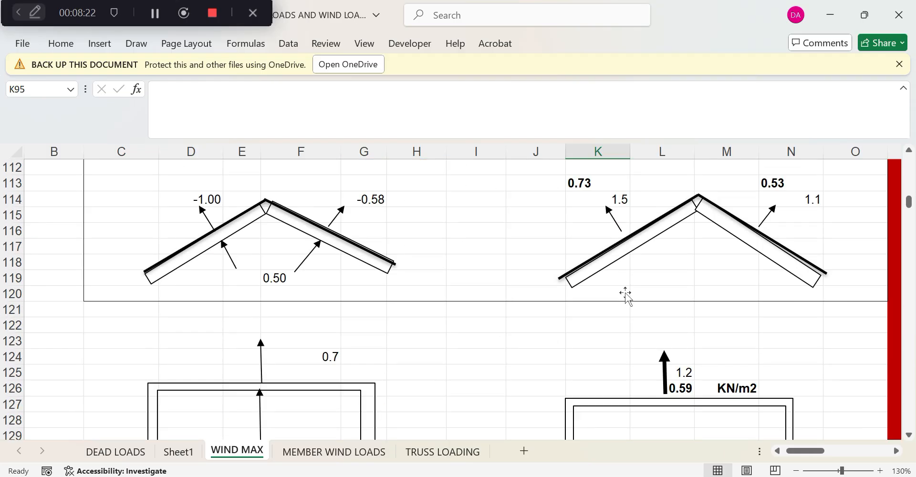
scroll(625, 295, up, 1)
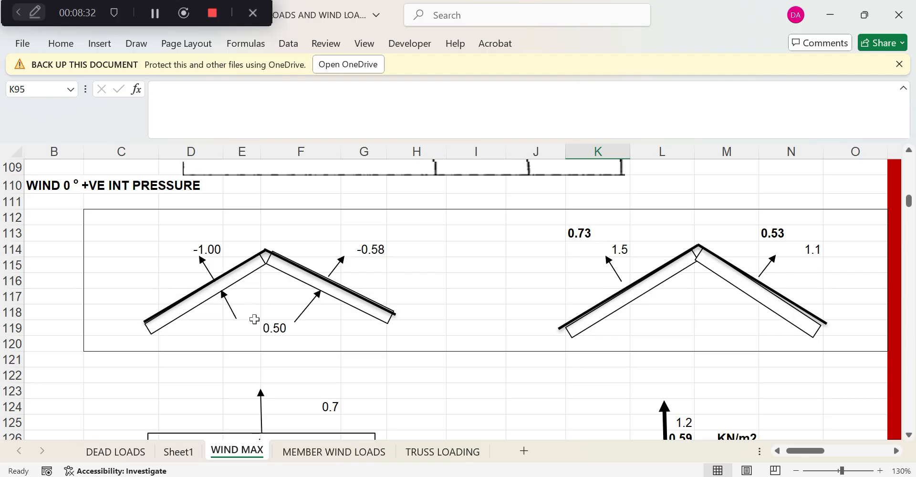
click(624, 249)
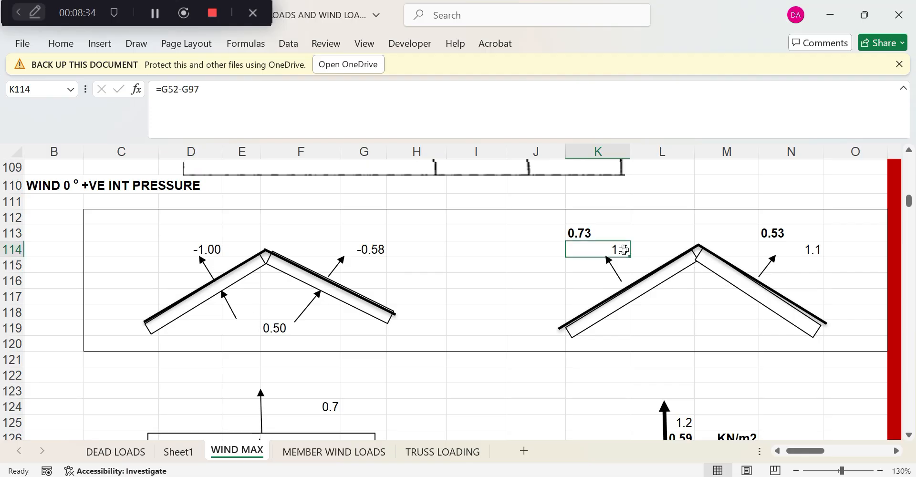
click(799, 248)
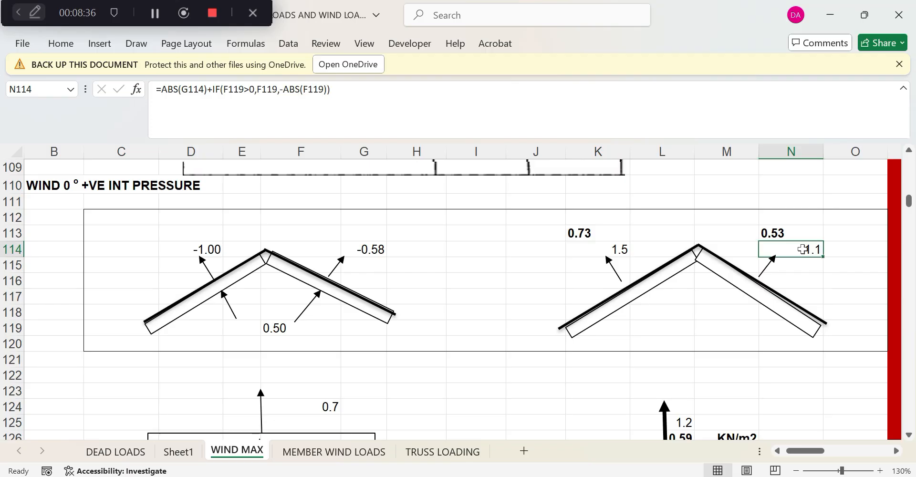
scroll(798, 263, down, 5)
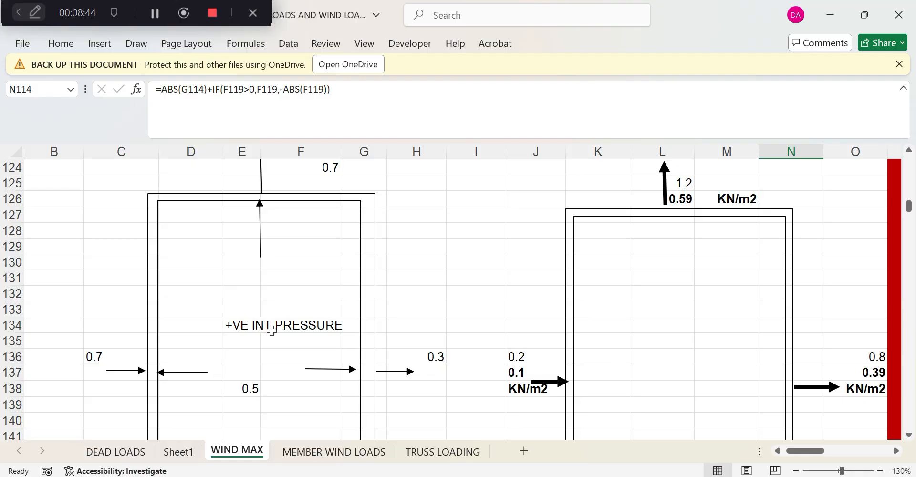
scroll(261, 396, down, 1)
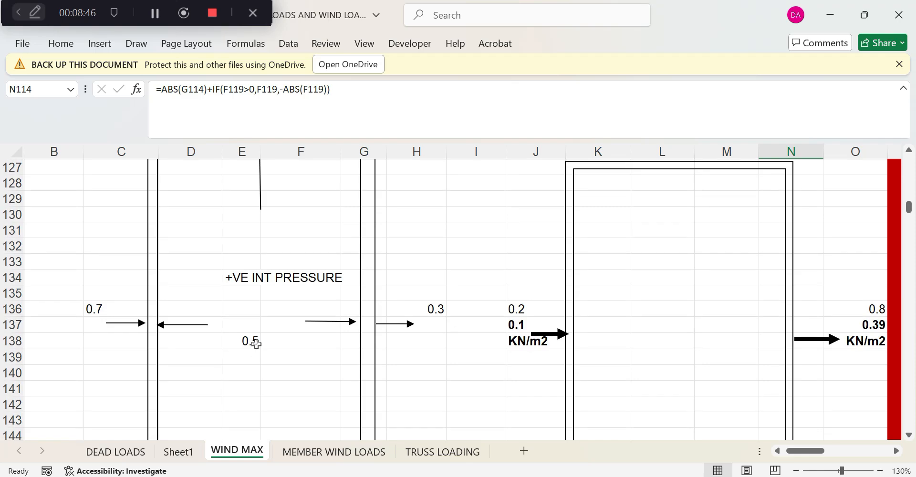
scroll(256, 343, up, 1)
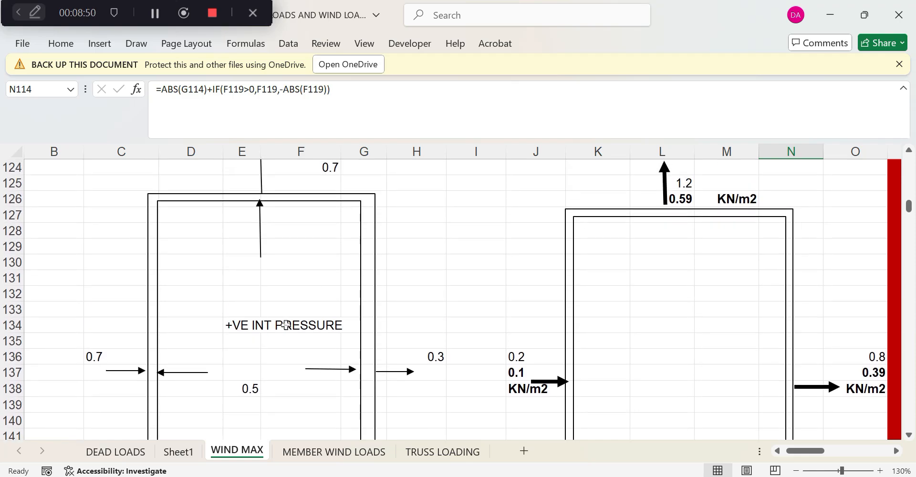
scroll(285, 324, down, 5)
scroll(286, 327, up, 1)
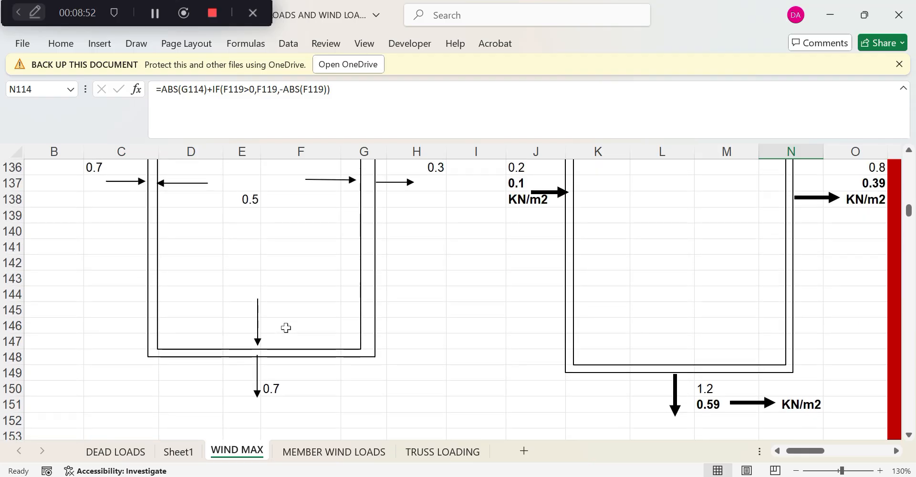
scroll(286, 329, down, 7)
scroll(286, 331, up, 2)
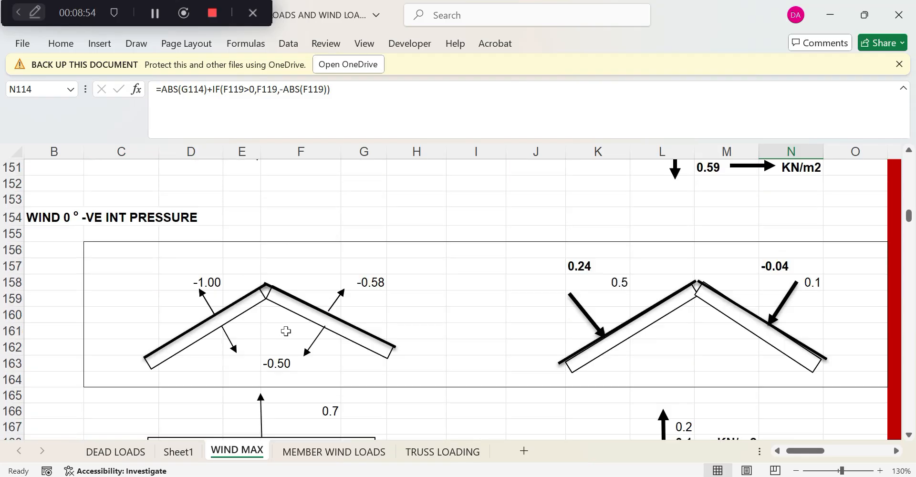
scroll(286, 331, up, 9)
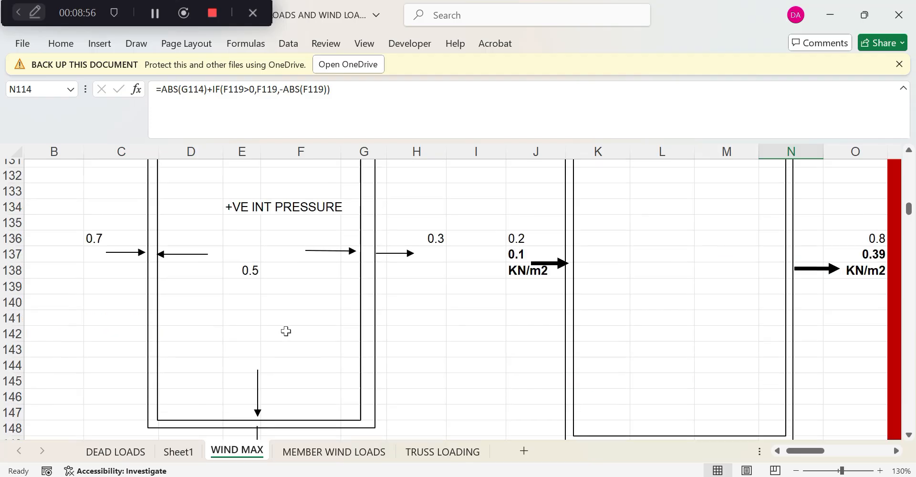
scroll(286, 331, down, 8)
scroll(286, 333, down, 5)
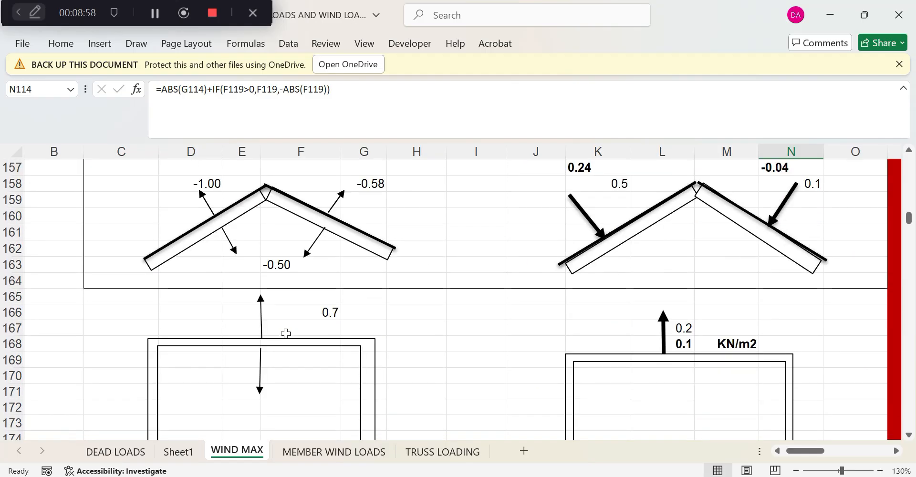
scroll(286, 337, down, 2)
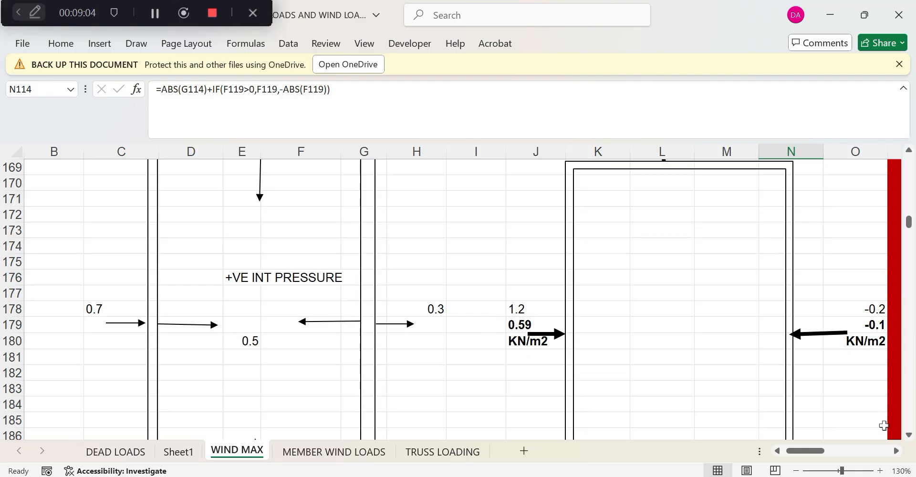
drag(809, 453, 812, 454)
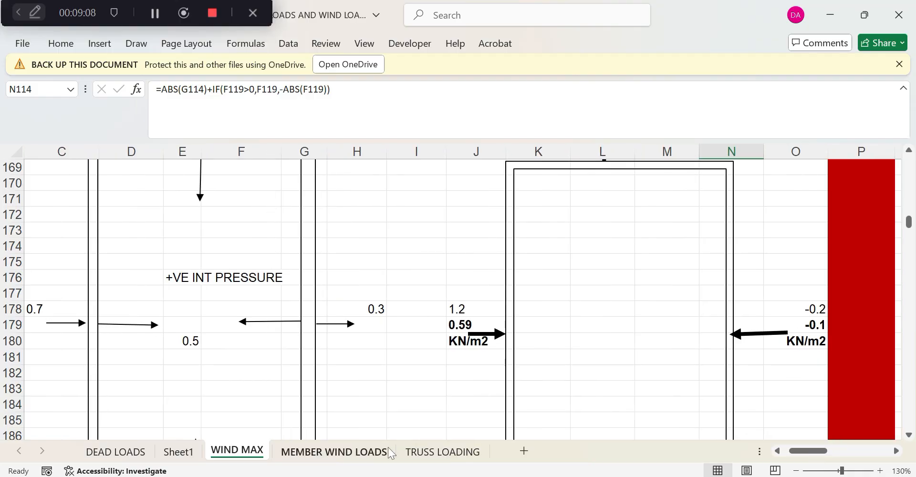
click(361, 452)
Scroll through the MEMBER WIND LOADS sheet to review the wall load tables
scroll(408, 342, down, 2)
scroll(407, 342, down, 6)
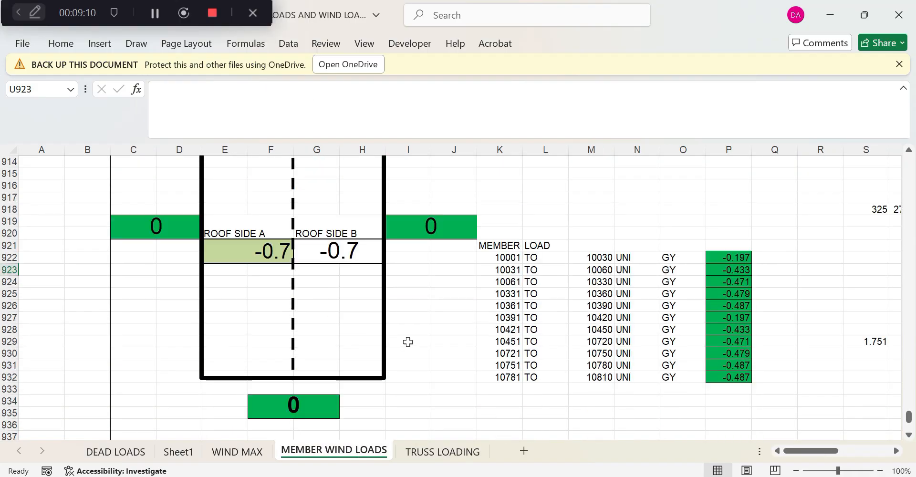
scroll(408, 343, up, 14)
scroll(408, 348, up, 20)
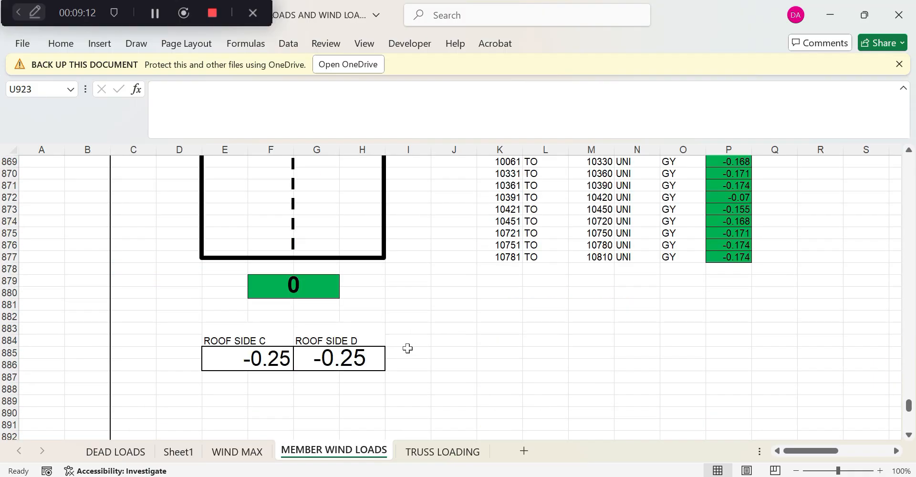
scroll(408, 348, up, 8)
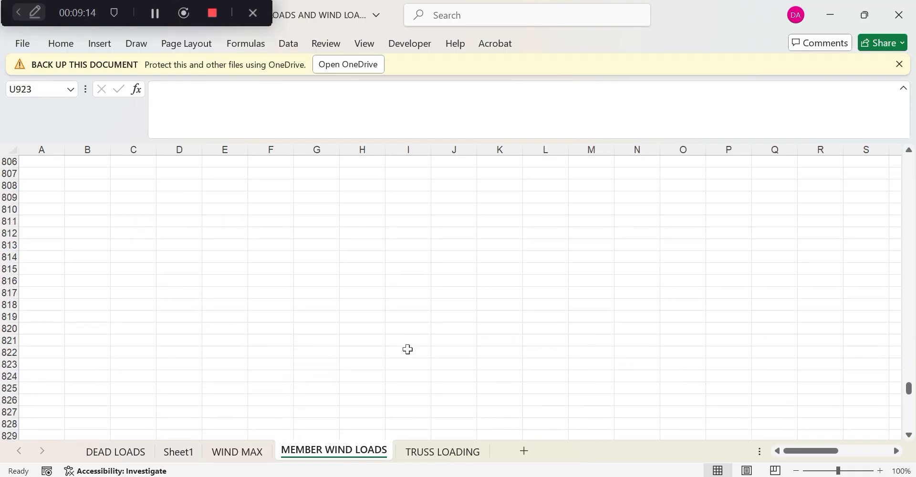
drag(810, 451, 790, 457)
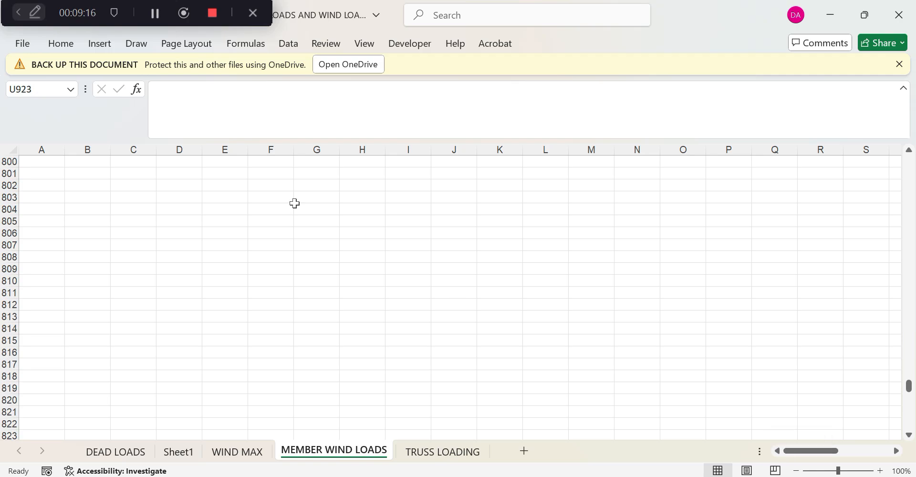
scroll(286, 263, down, 17)
scroll(288, 267, up, 20)
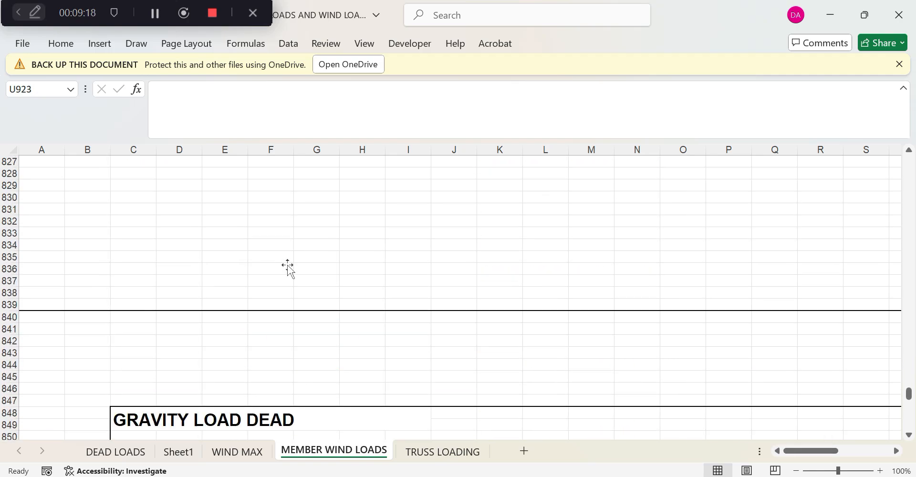
drag(908, 381, 911, 157)
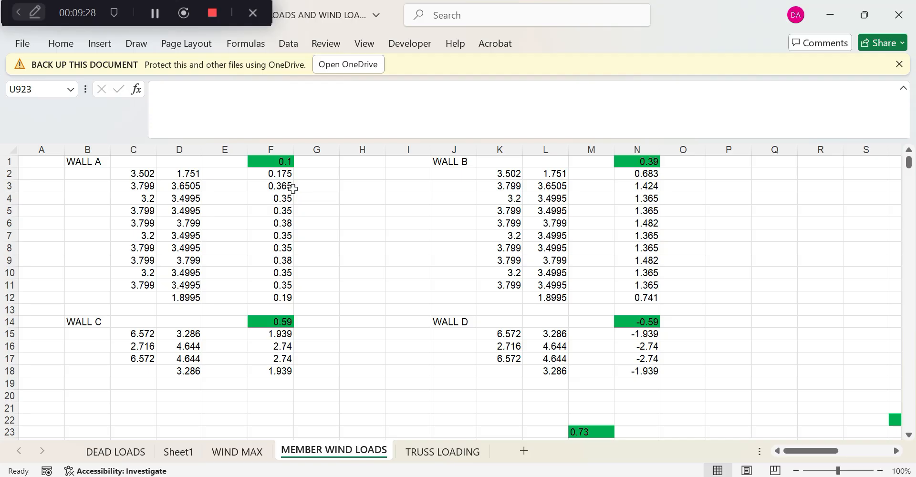
Check the WALL A heading and 3.799 length, then switch to the STAAD.Pro frame model
mouse_move(582, 476)
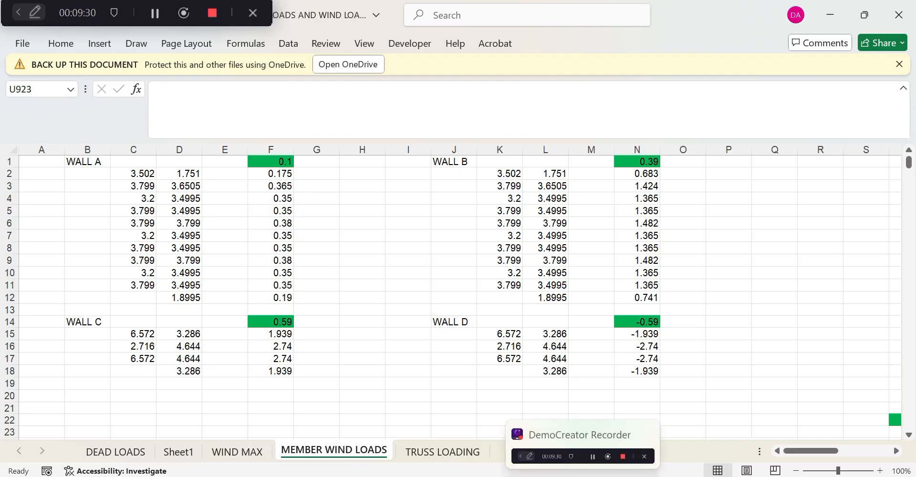
mouse_move(613, 476)
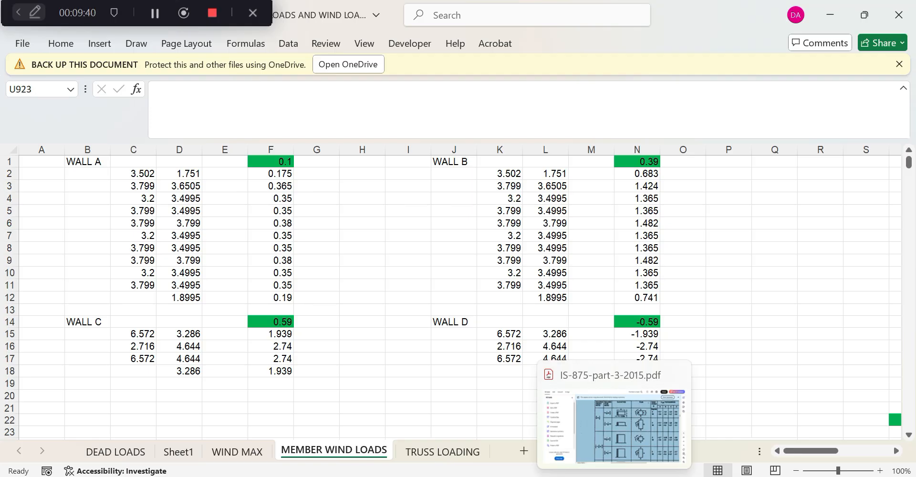
click(614, 476)
click(614, 476)
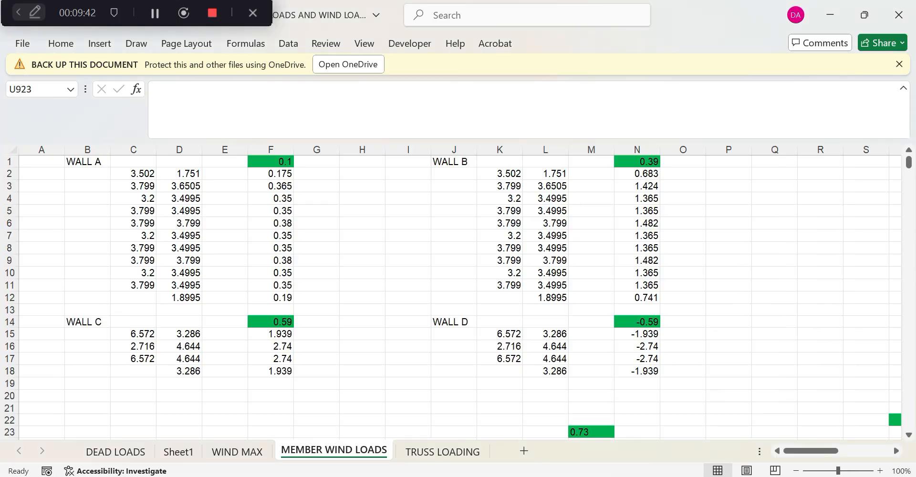
click(363, 307)
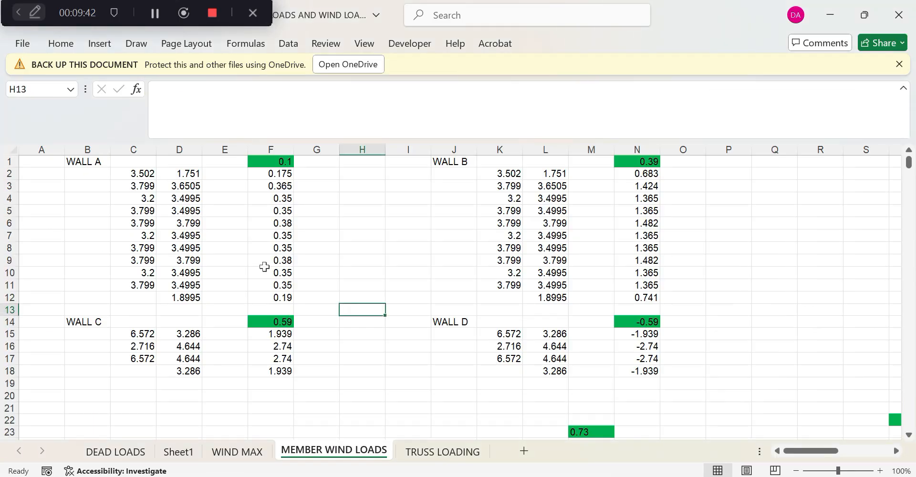
click(72, 163)
click(111, 186)
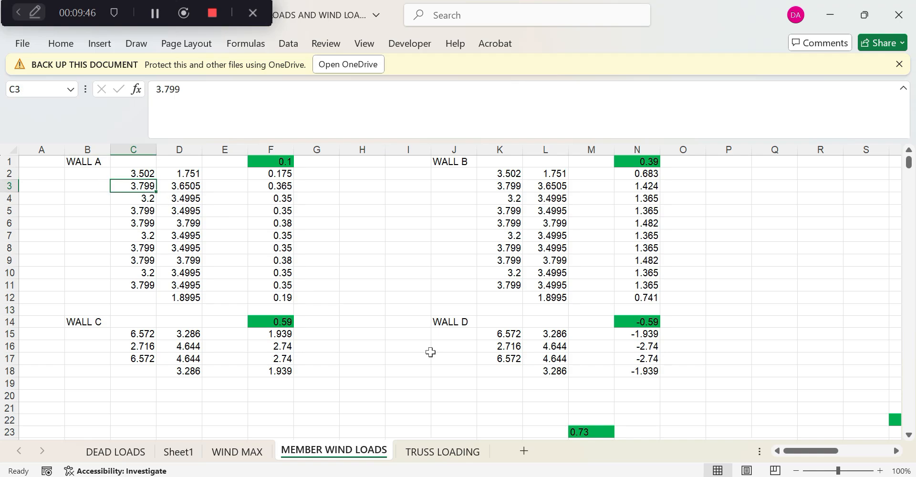
key(alt+Tab)
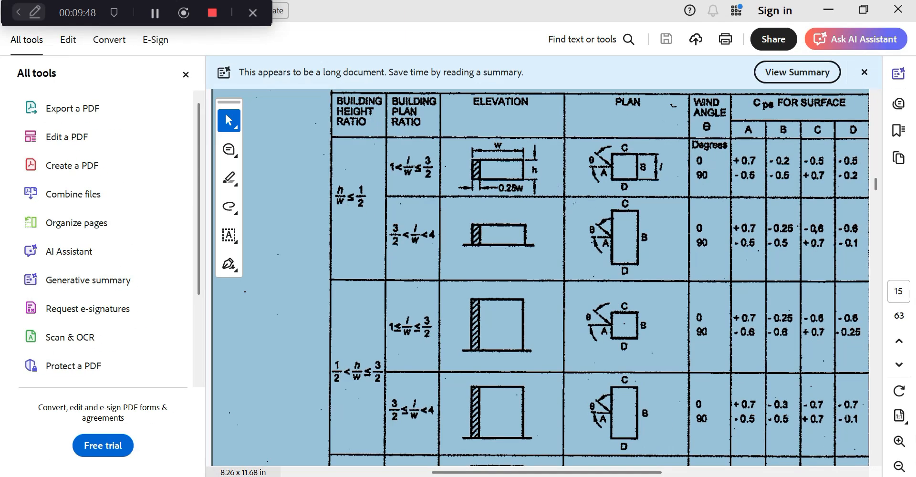
key(alt+Tab)
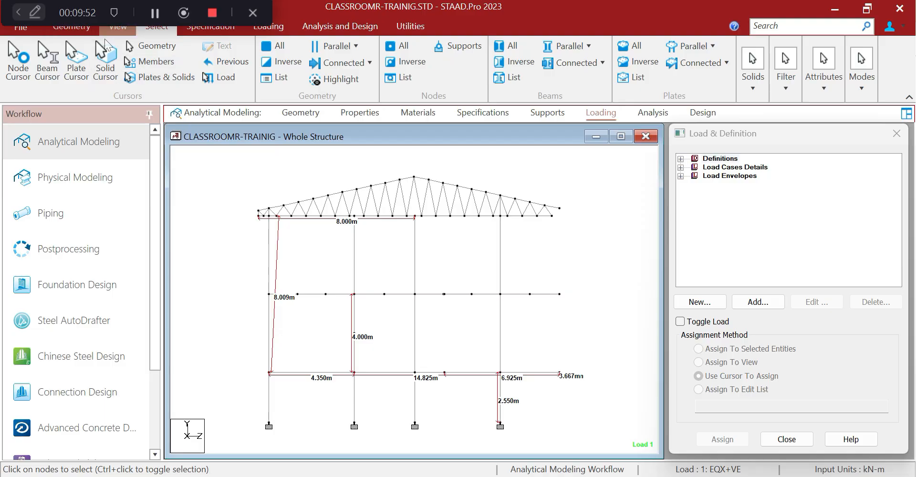
Select all 150X150X4.0SHS columns by section property in the 3D model
click(116, 26)
click(186, 67)
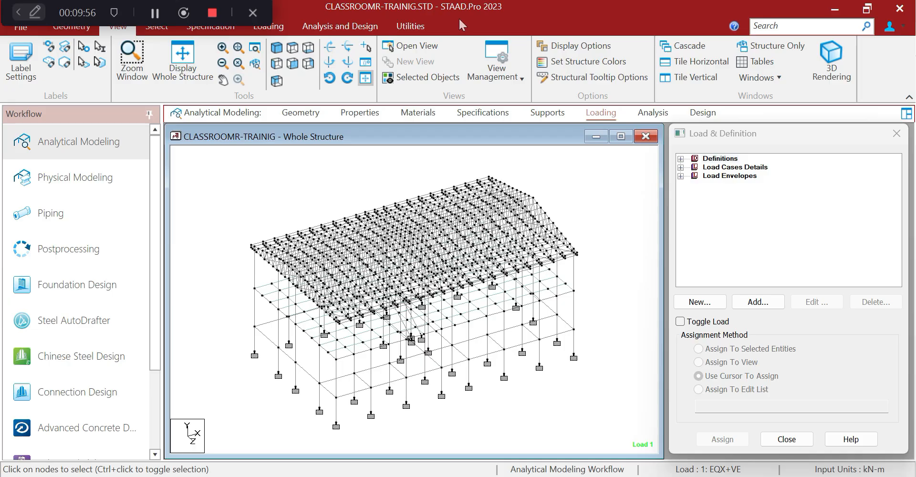
drag(157, 3, 659, 3)
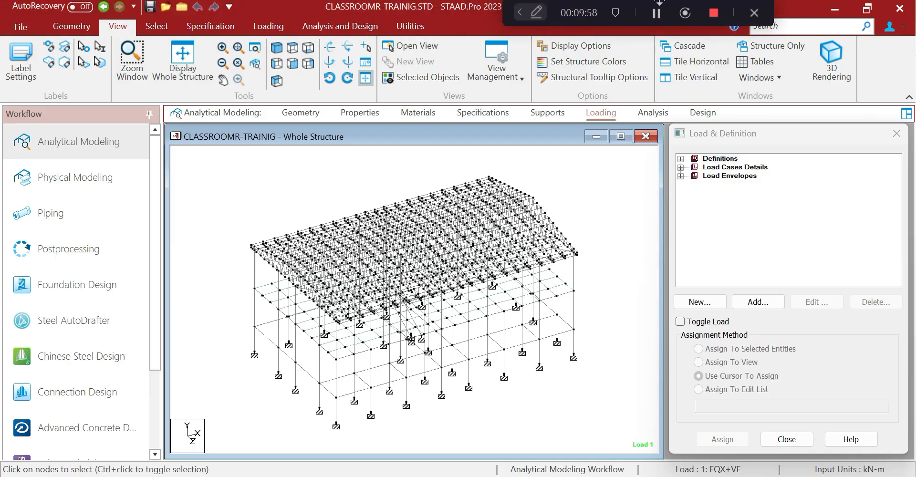
click(156, 26)
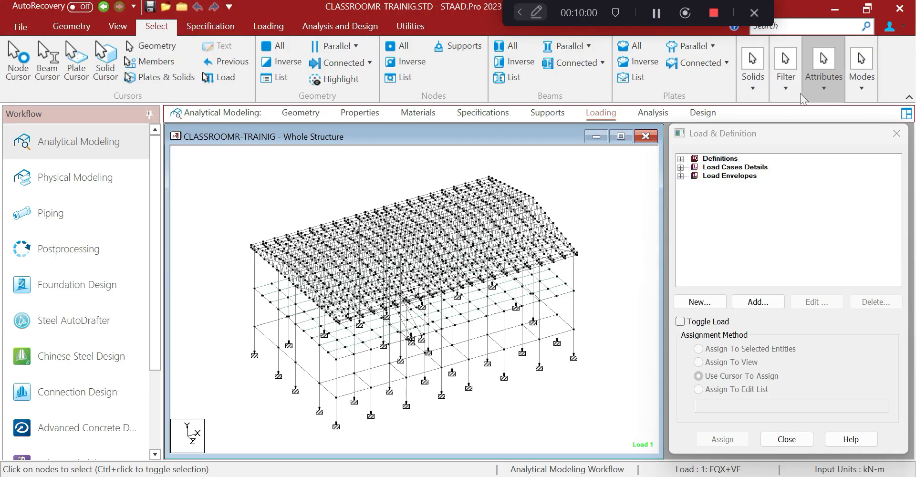
click(821, 91)
click(827, 133)
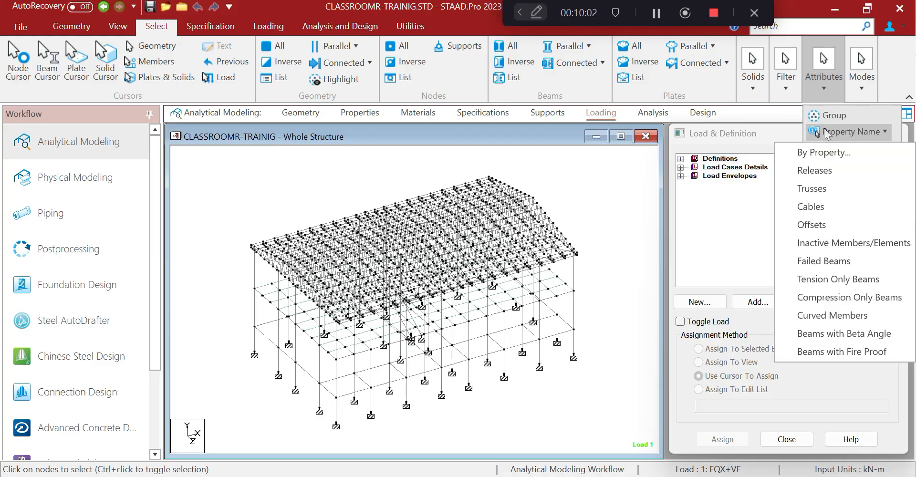
click(818, 152)
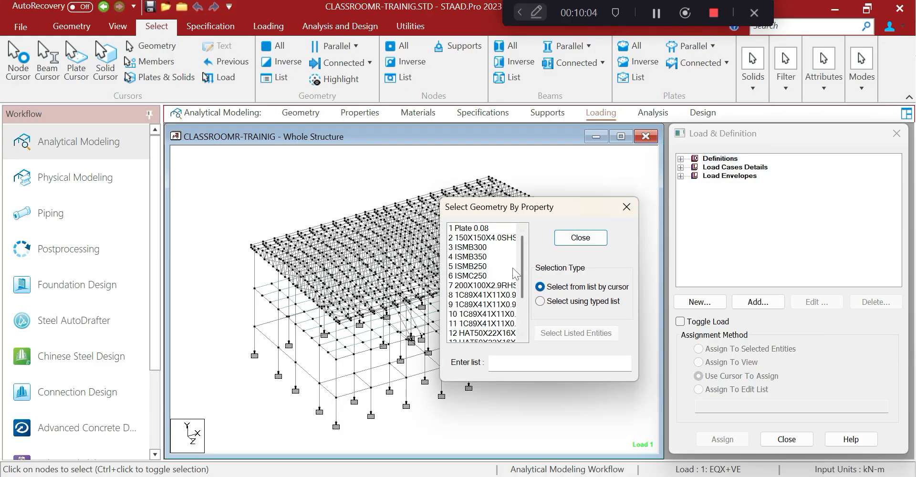
click(498, 238)
click(627, 206)
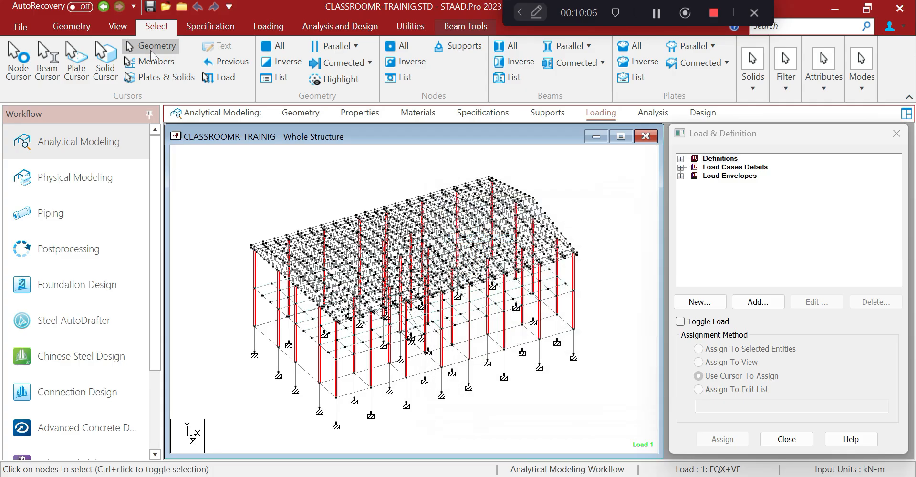
Display only the selected columns, isolate their base nodes, and view them in plan
click(123, 28)
click(406, 77)
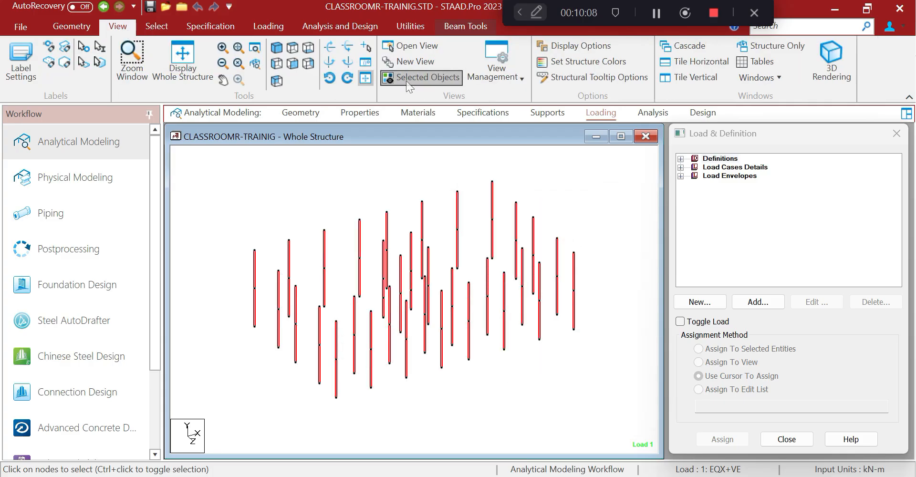
click(276, 64)
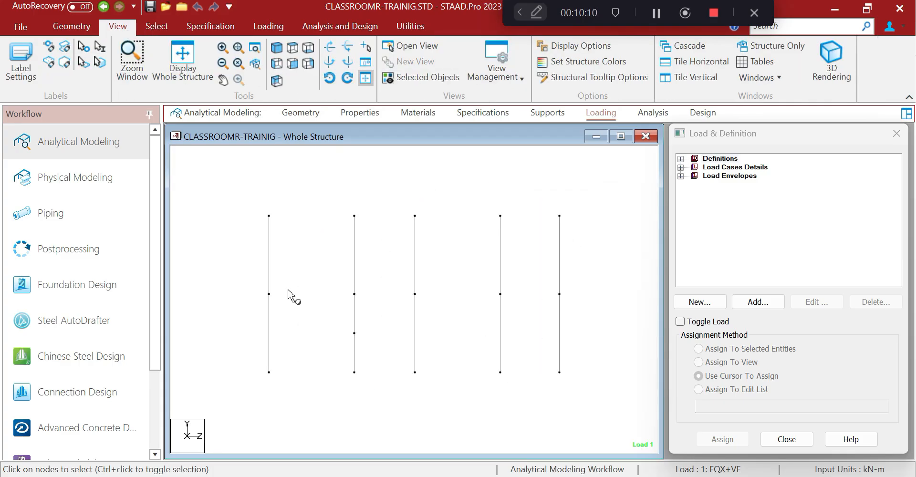
drag(246, 354, 597, 415)
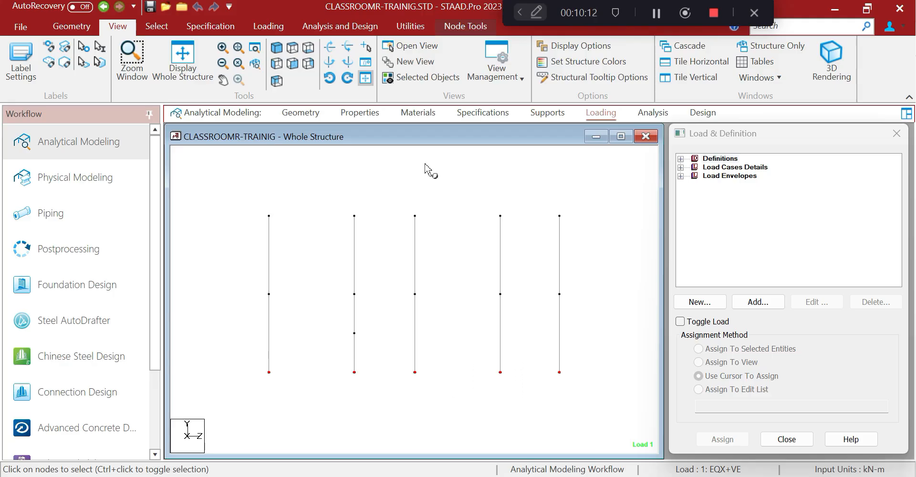
click(408, 84)
click(292, 48)
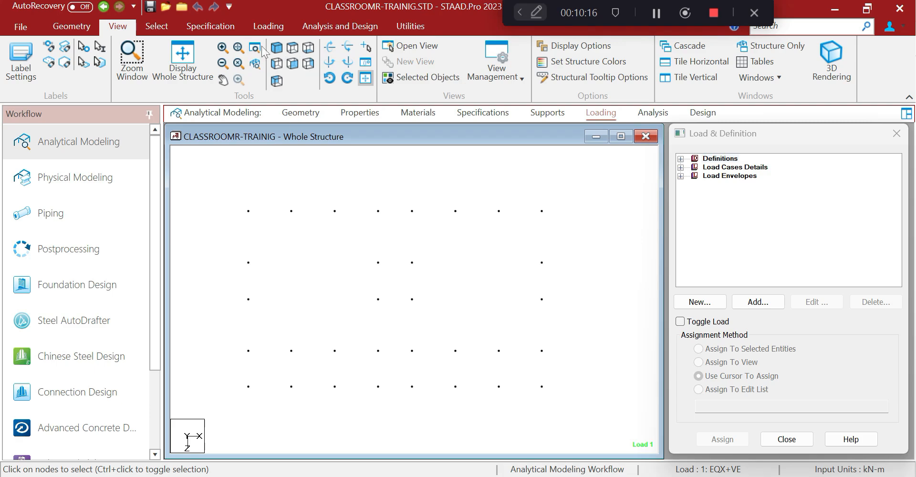
click(409, 27)
Clear the existing node distance dimensions and restart the Node to Node Distance tool
click(46, 46)
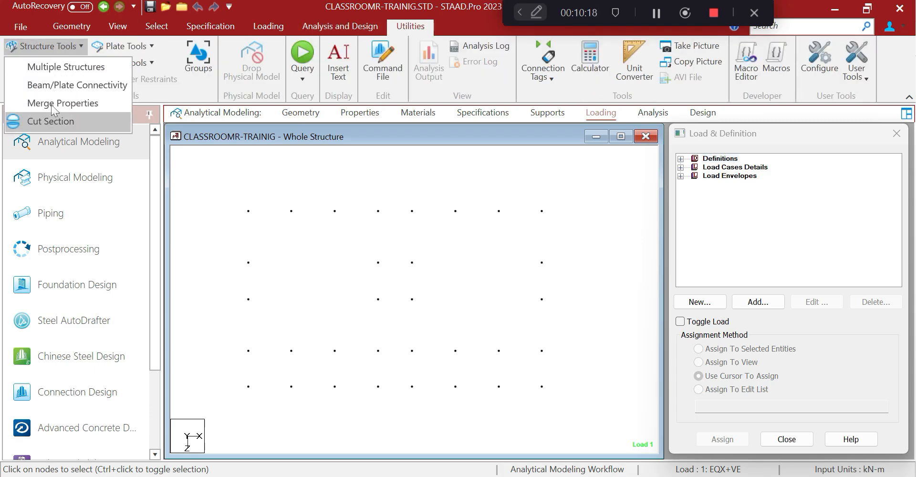
click(330, 28)
click(152, 29)
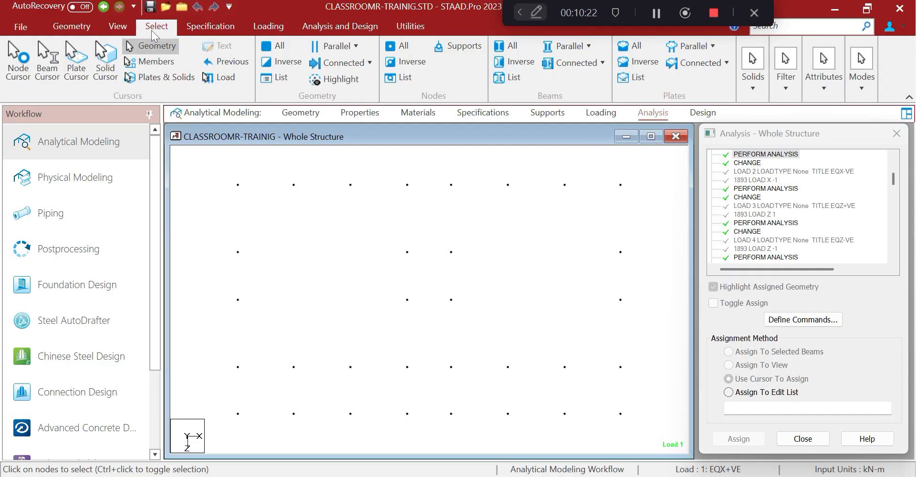
click(394, 27)
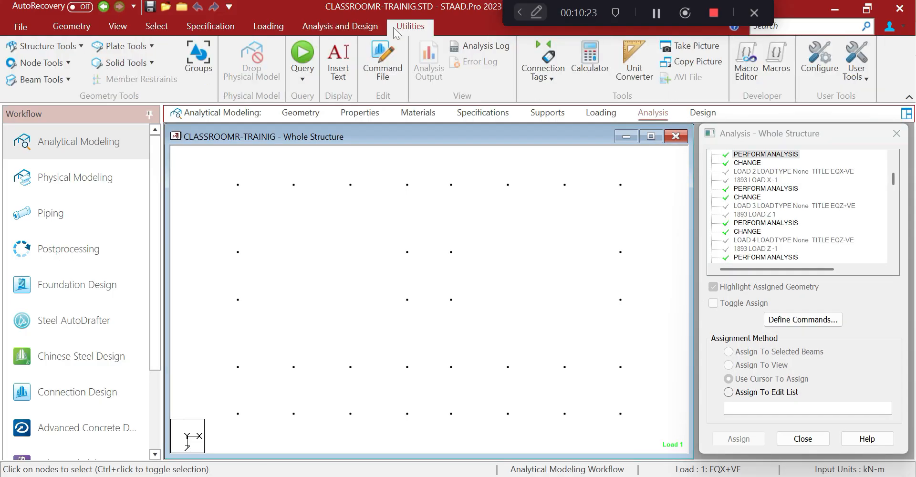
click(59, 62)
click(50, 142)
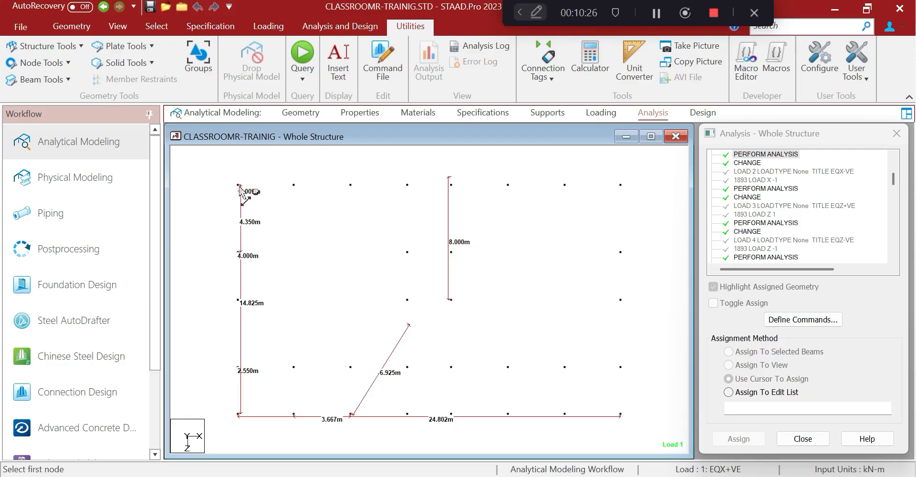
click(66, 80)
click(42, 63)
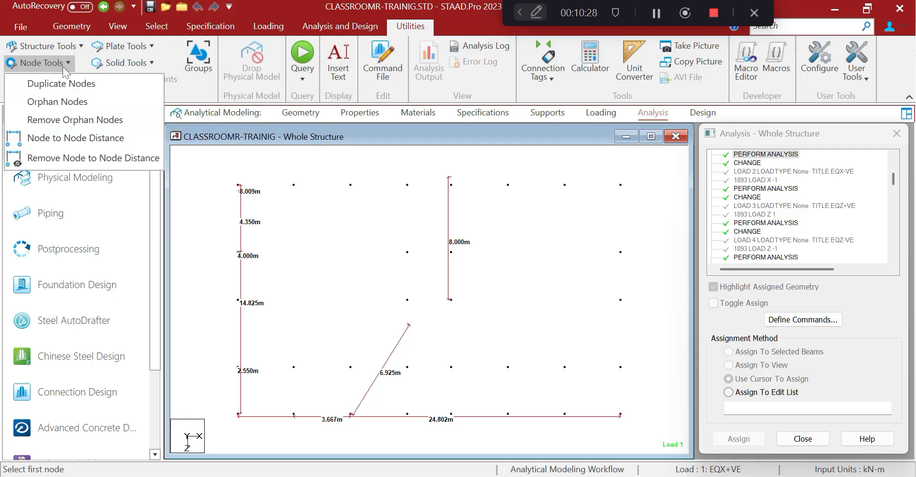
click(62, 157)
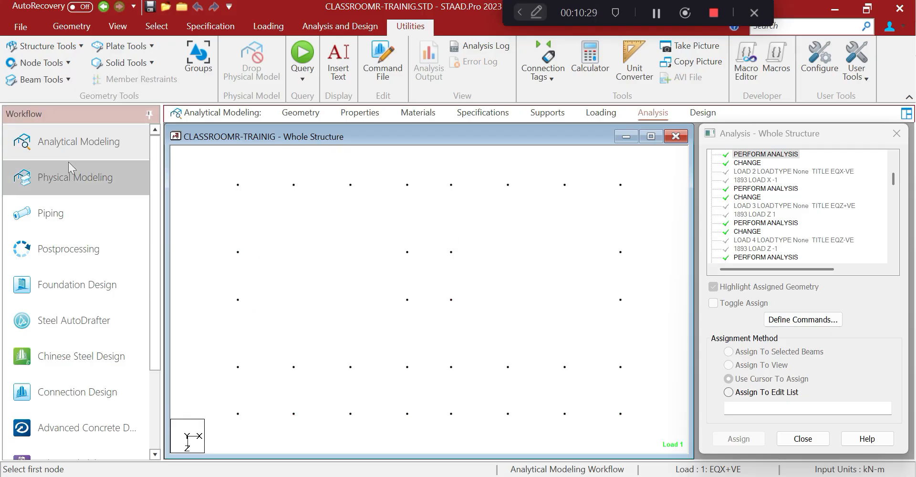
click(42, 63)
click(57, 137)
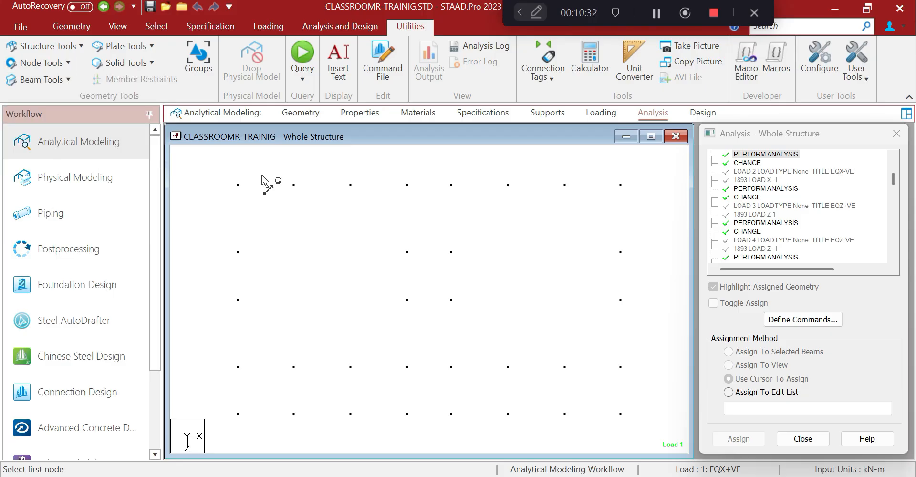
Dimension the seven top-row bays: 3.632, 3.667, 3.667, 2.870, 3.667, 3.667, 3.632 m
click(237, 185)
double_click(293, 185)
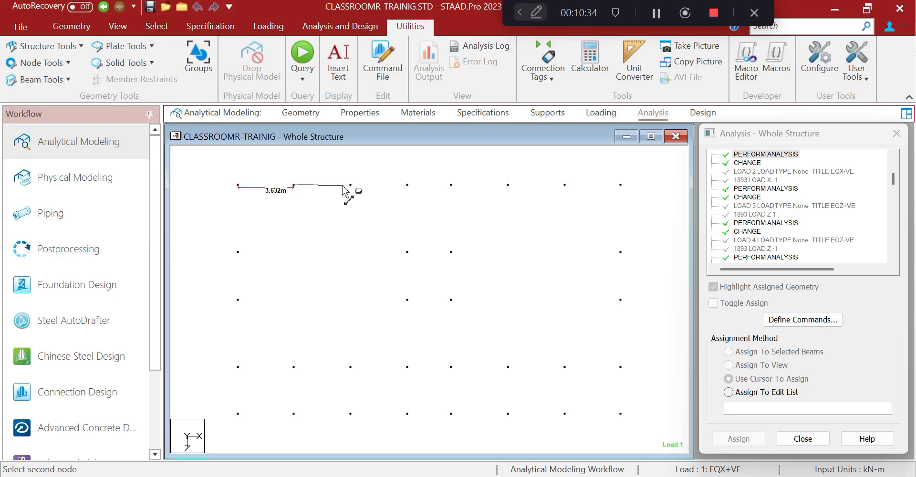
click(350, 185)
click(350, 185)
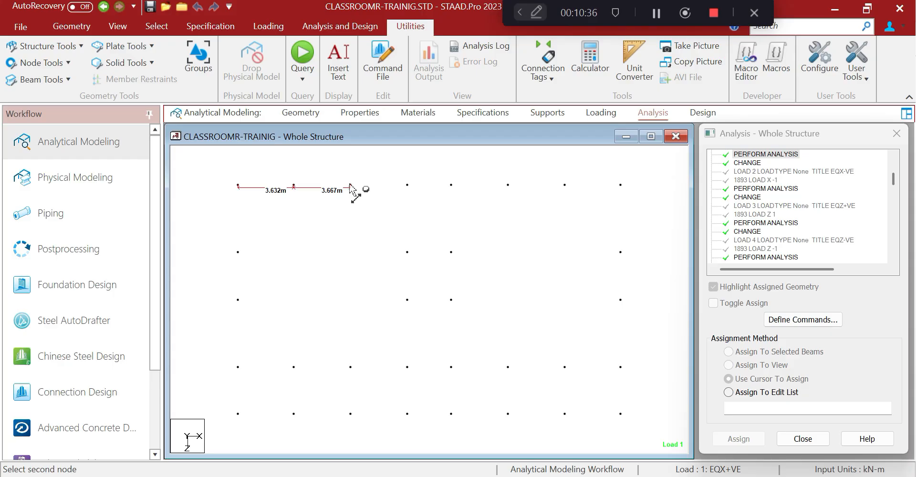
click(407, 185)
click(407, 186)
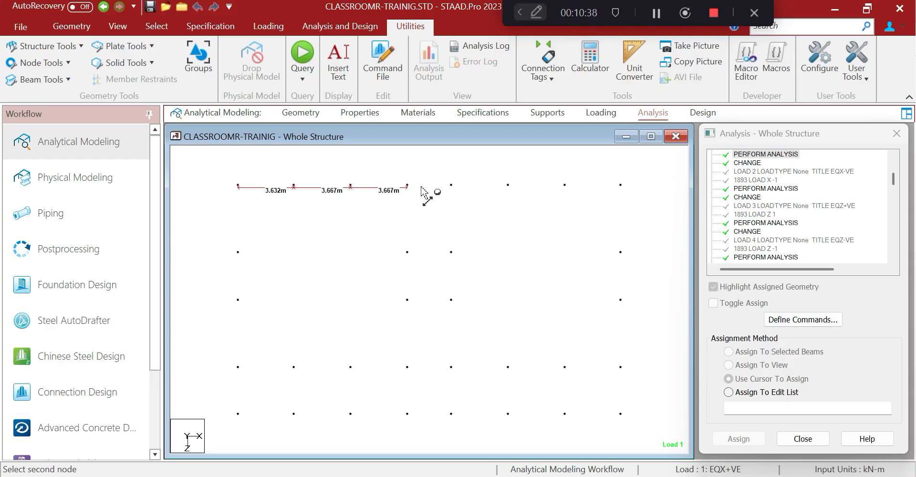
click(451, 185)
click(451, 185)
click(508, 185)
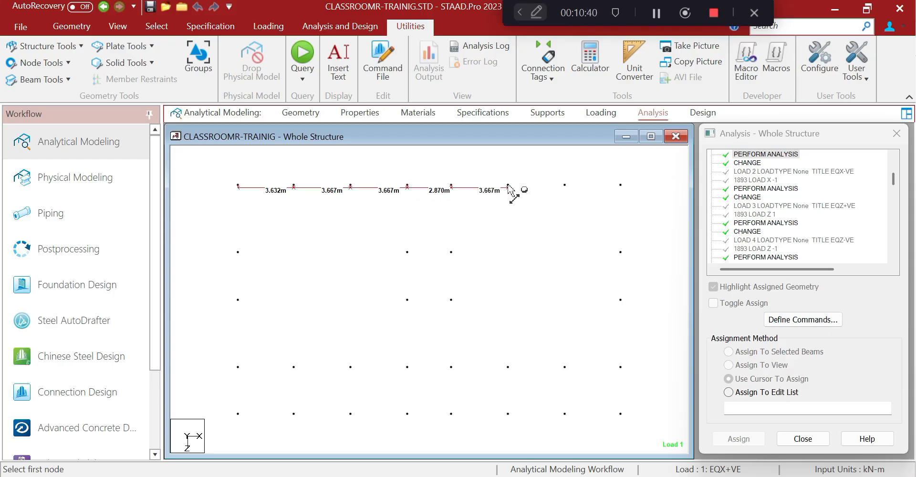
click(508, 185)
click(564, 185)
click(564, 186)
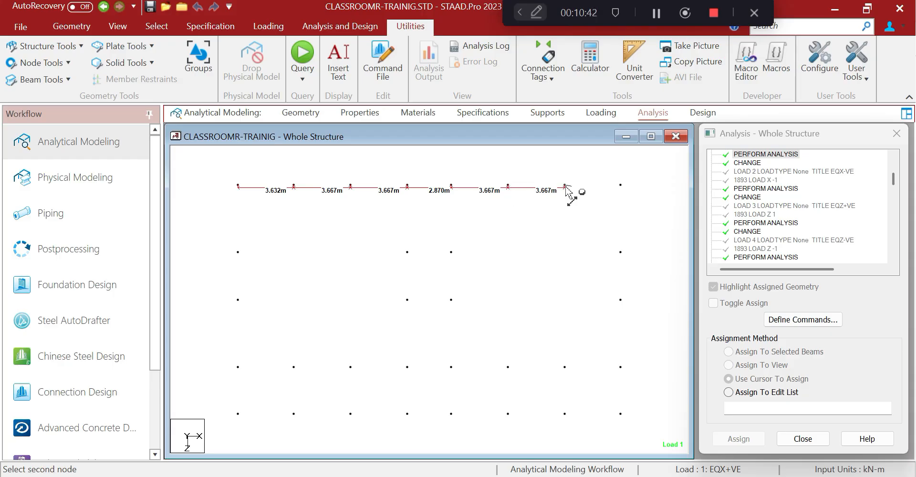
click(621, 186)
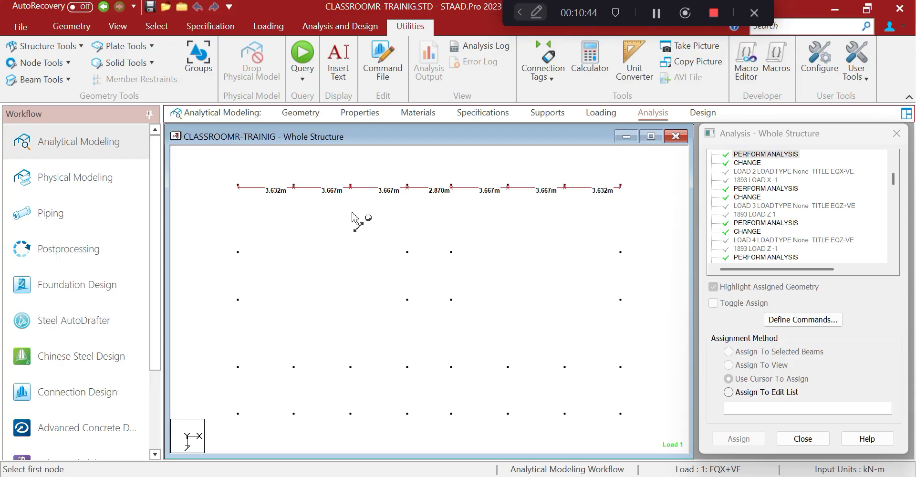
Dimension the left column line spacings: 4.350, 3.100, 4.350 and 3.025 m
click(238, 186)
click(237, 251)
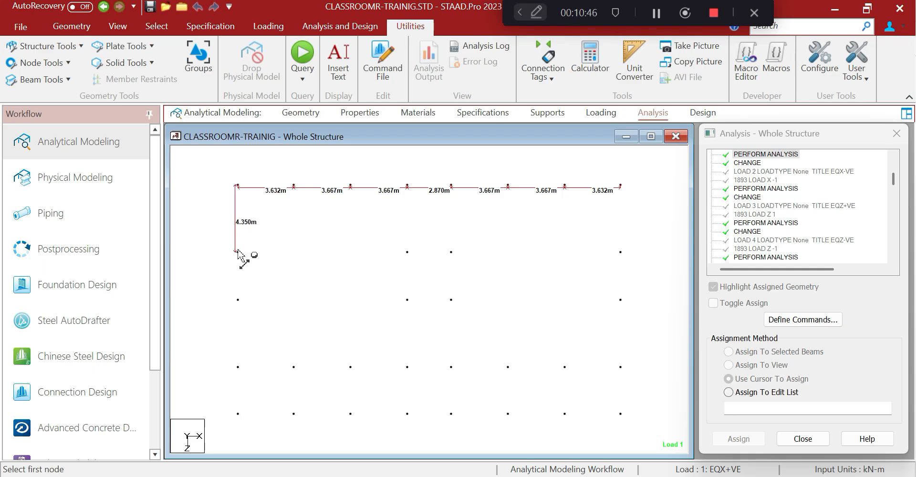
click(238, 251)
click(237, 300)
click(238, 299)
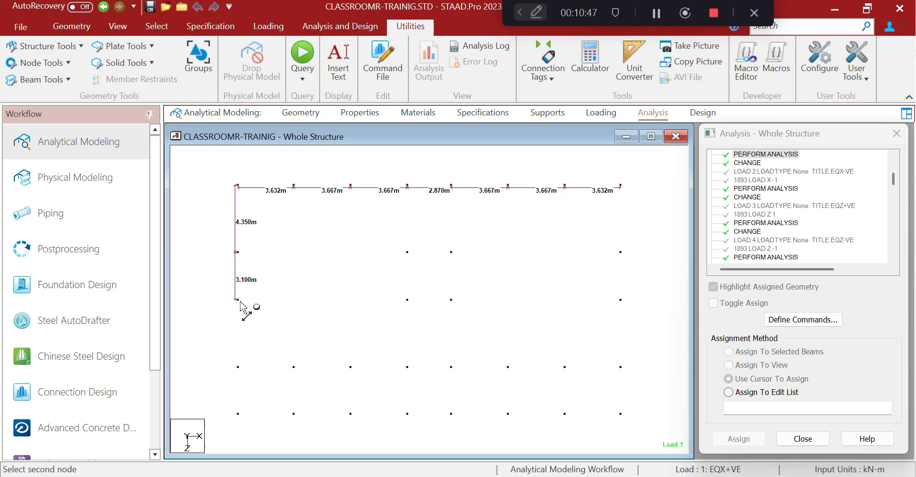
click(237, 367)
click(238, 367)
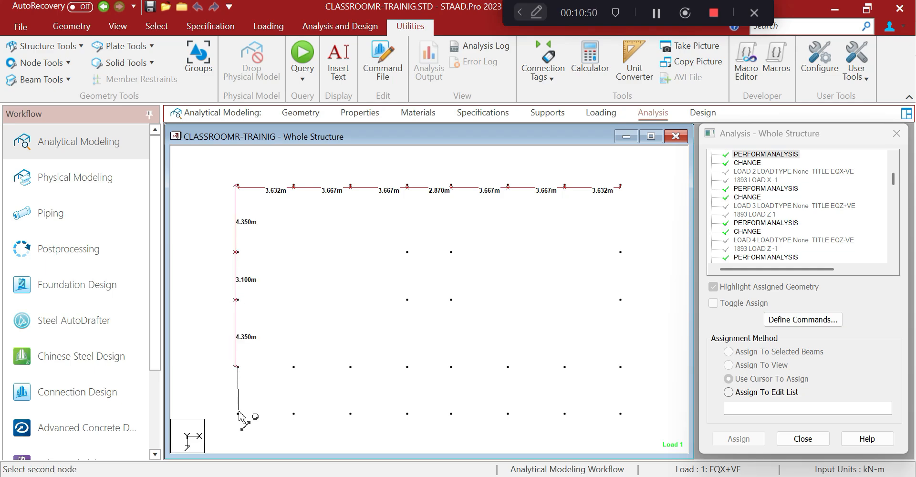
click(238, 414)
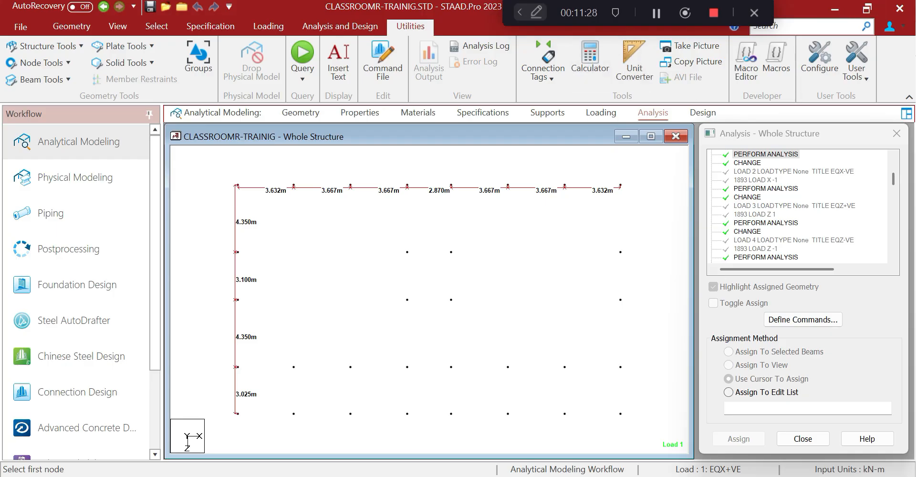
Clear the old WALL A lengths in column C; a first 4.35 entry is abandoned
key(alt+Tab)
click(215, 224)
drag(145, 174, 154, 285)
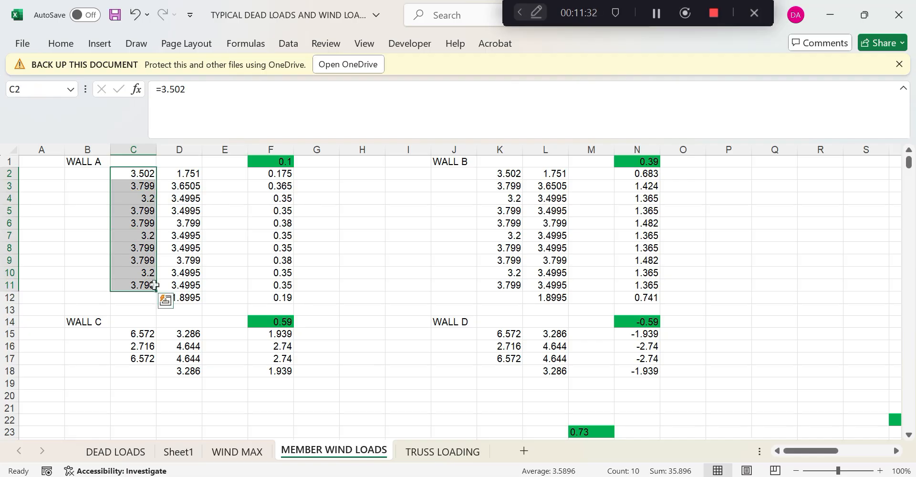
key(Delete)
click(145, 173)
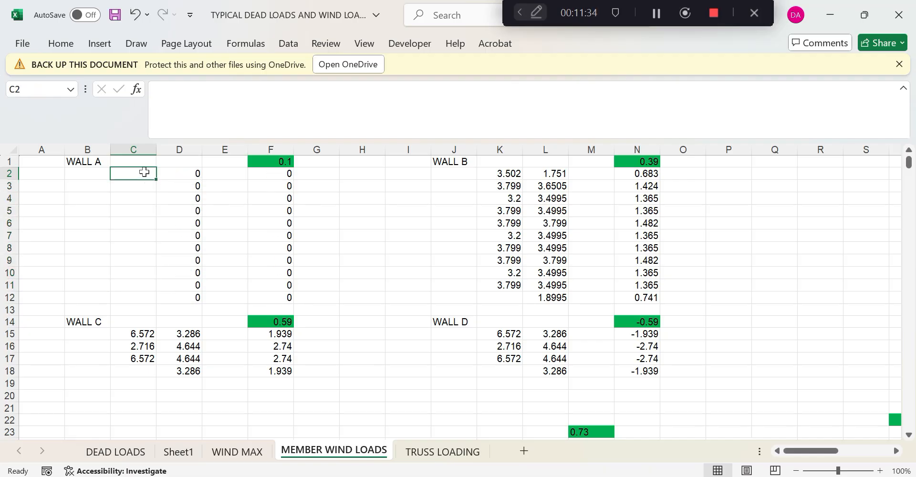
text(4)
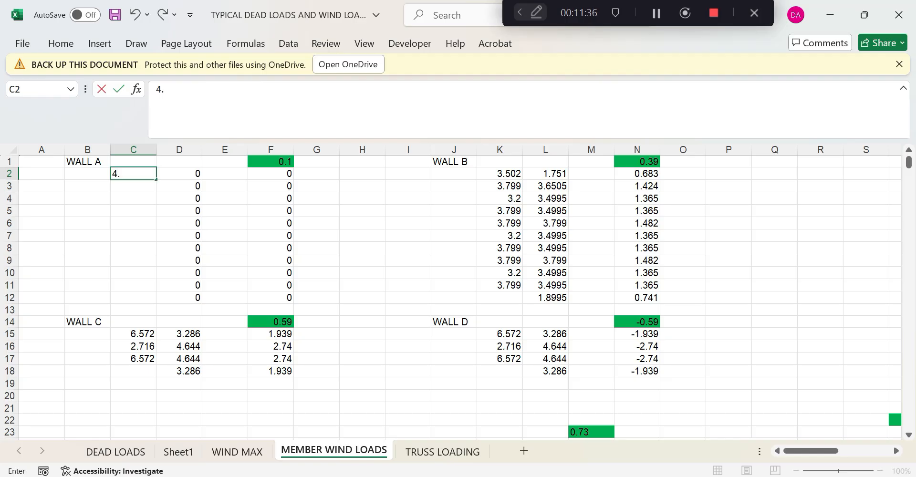
text(.35)
click(143, 183)
text(3.)
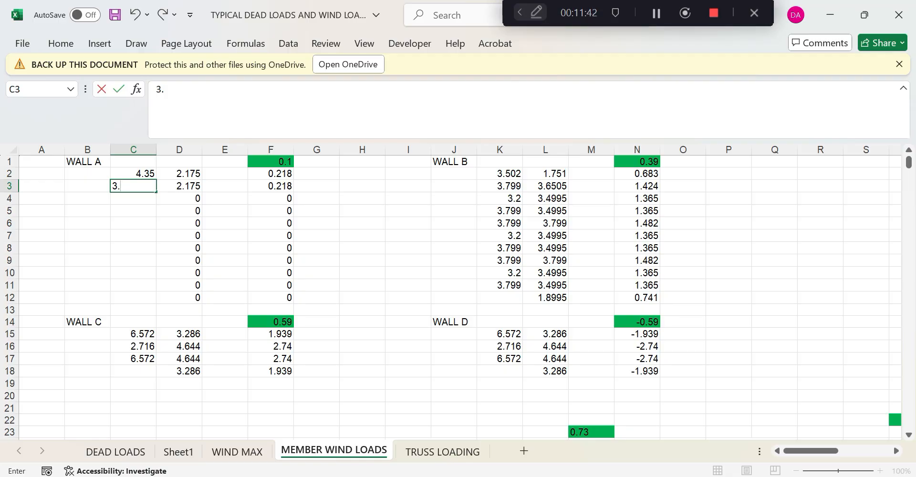
key(Escape)
Enter WALL A lengths 3.632, 3.667, 3.667 and 2.87 in C2:C5
click(150, 176)
text(3.)
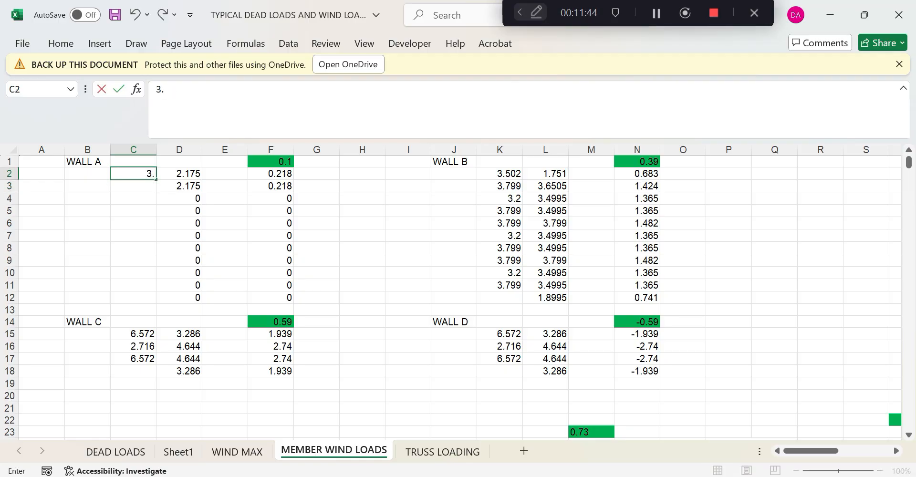
text(632)
click(146, 187)
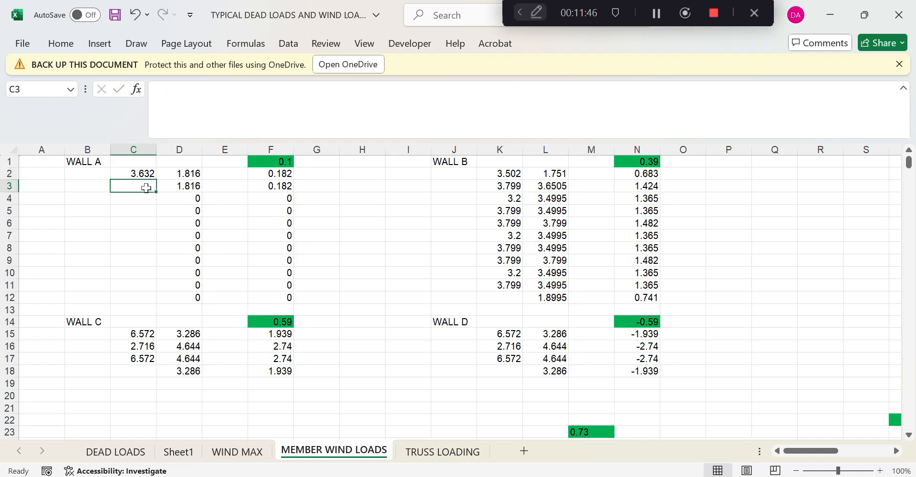
text(3.667)
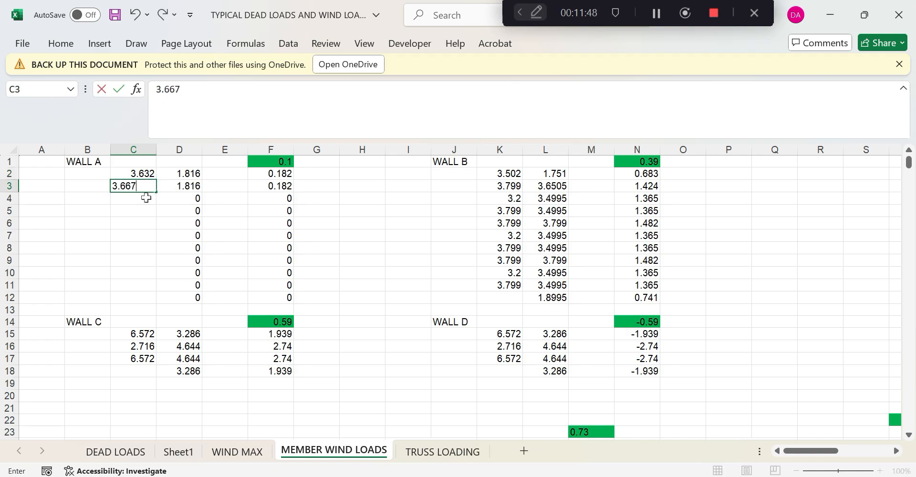
click(147, 203)
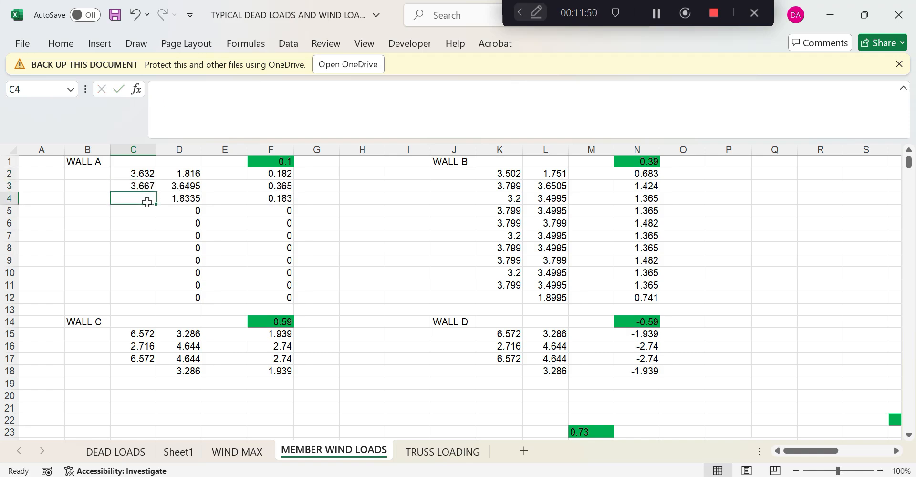
text(3.)
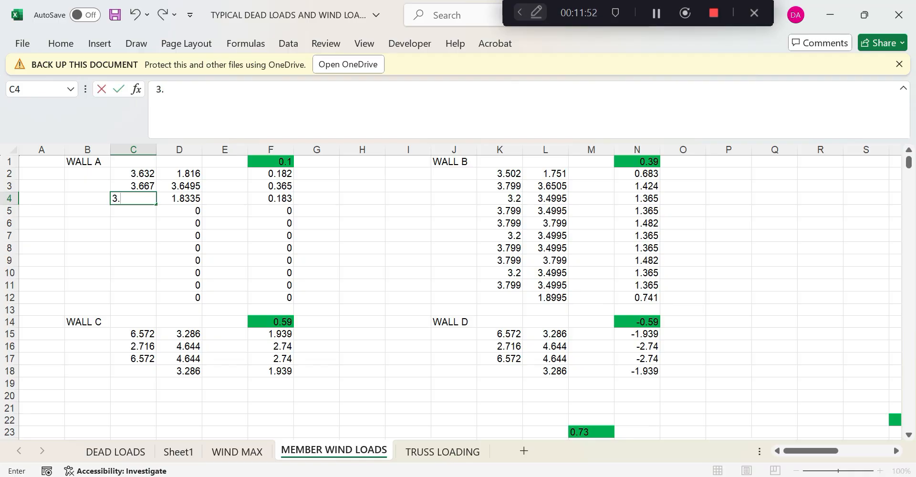
text(667)
click(146, 213)
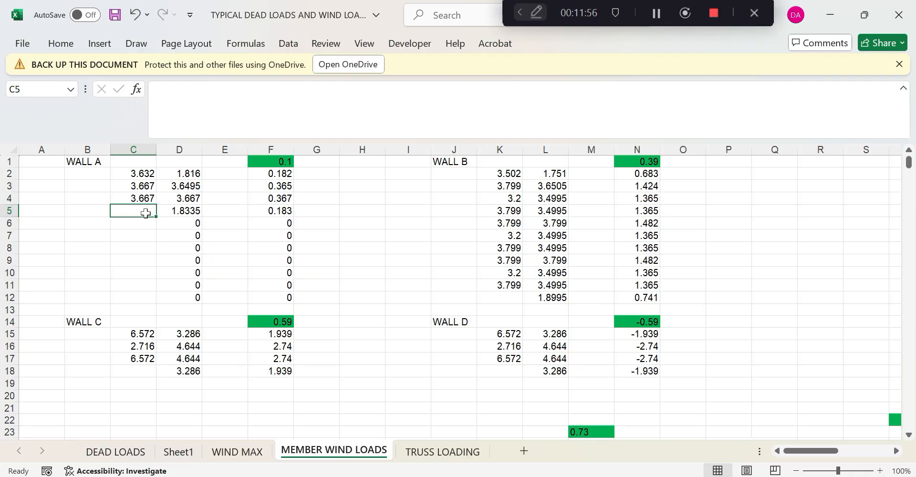
text(2.878)
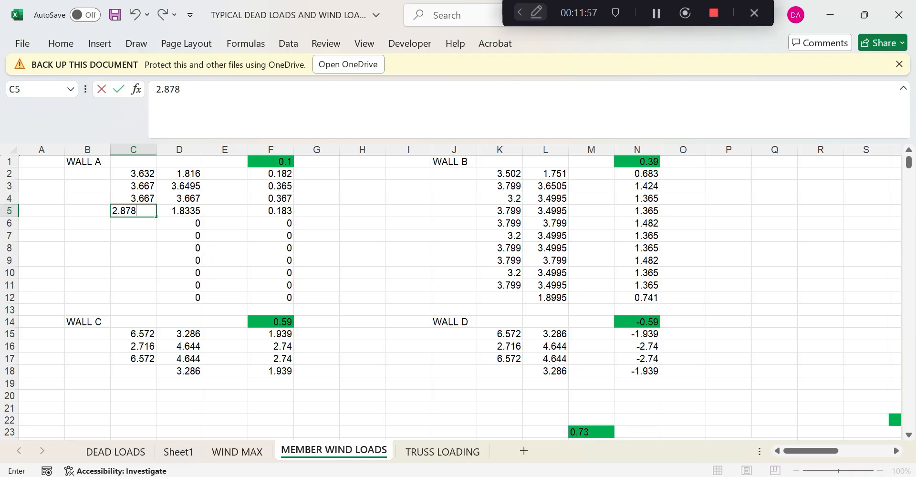
key(BackSpace)
click(142, 224)
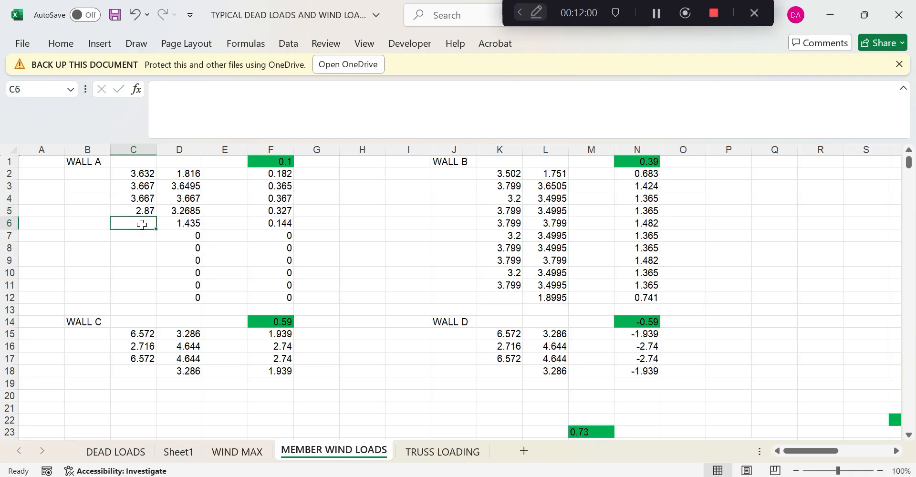
Enter the remaining WALL A lengths 3.667, 3.667 and 3.632 in C6:C8
text(3)
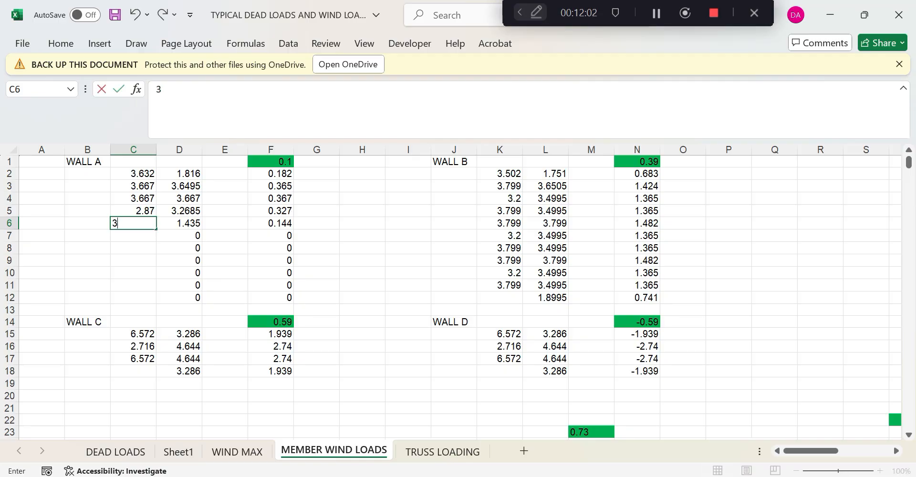
text(,667)
click(144, 237)
text(3.)
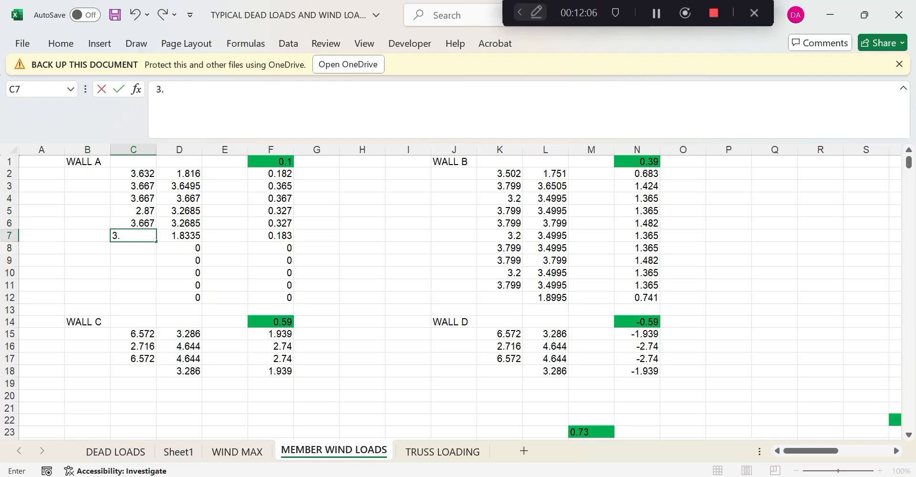
text(667)
click(144, 248)
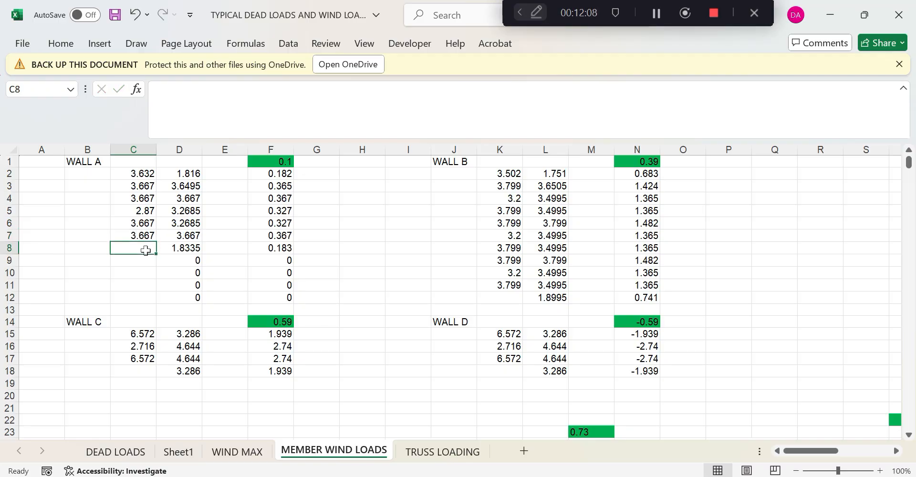
text(2)
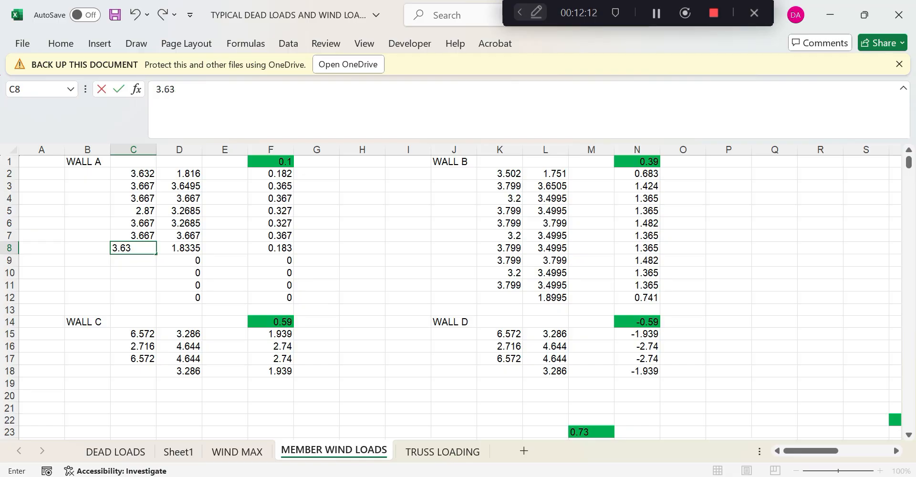
click(141, 273)
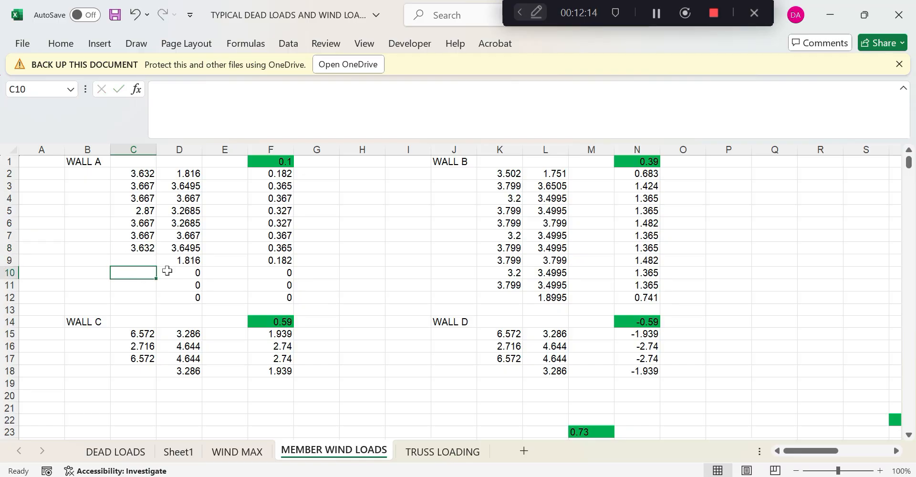
Clear the leftover zero rows in D10:F12
drag(188, 272, 290, 294)
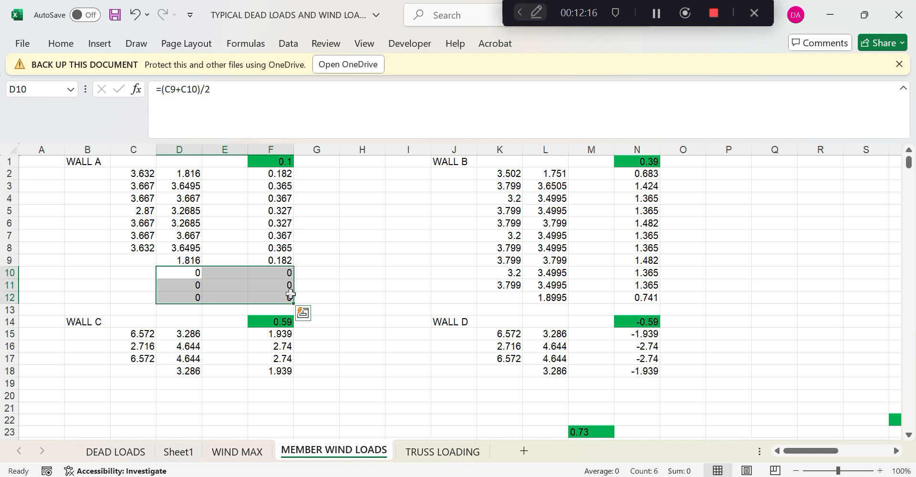
key(Delete)
click(353, 308)
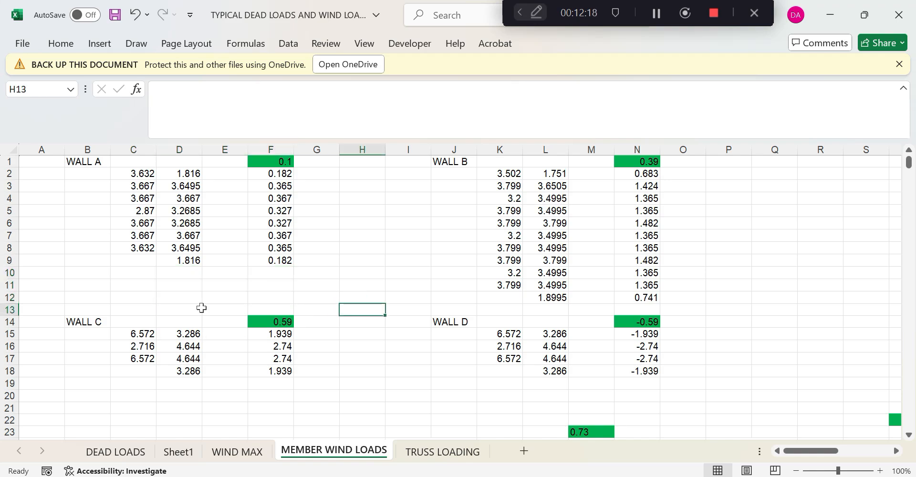
Copy the WALL A values C2:C8 into WALL B starting at K2
drag(143, 175, 143, 249)
right_click(138, 212)
click(174, 107)
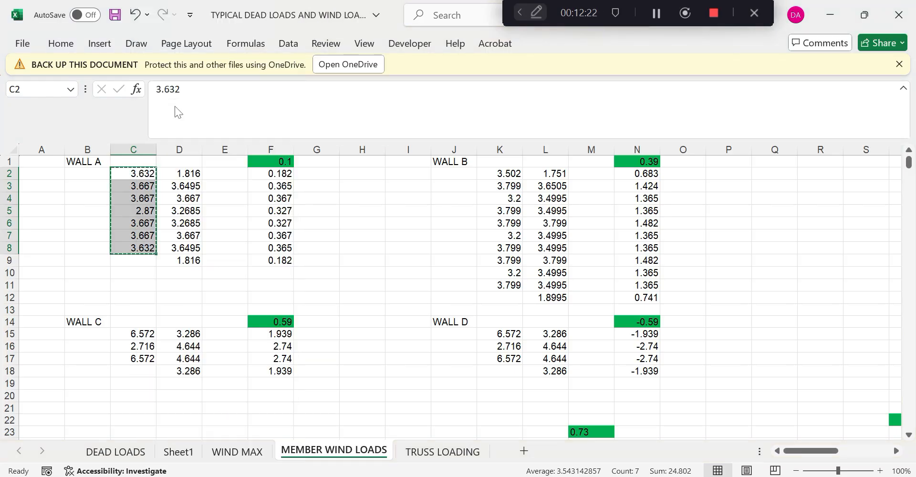
click(503, 179)
right_click(506, 179)
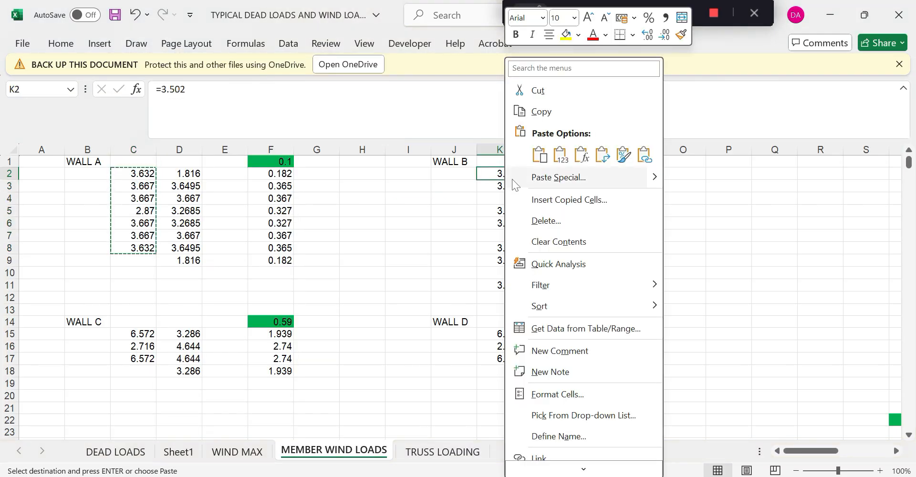
click(534, 155)
click(684, 257)
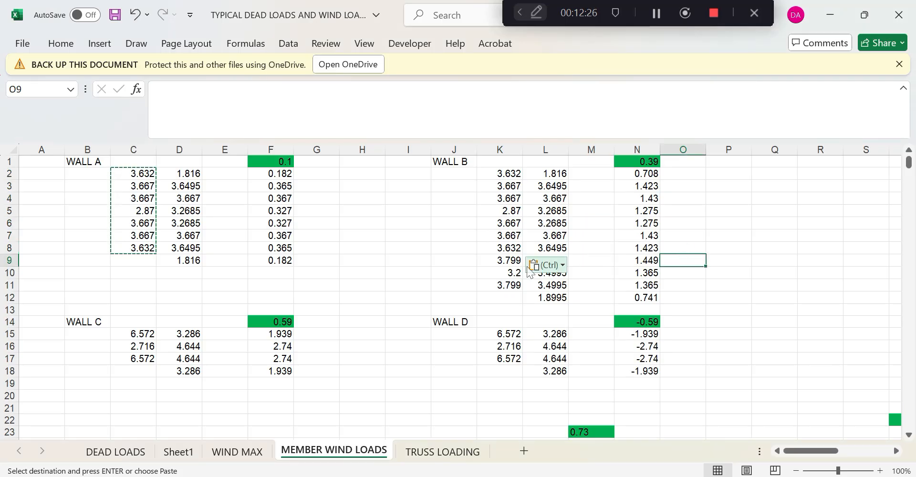
Clear WALL B's old values in K9:K11 and the leftover entries in rows 10 to 12
click(514, 258)
drag(513, 258, 565, 298)
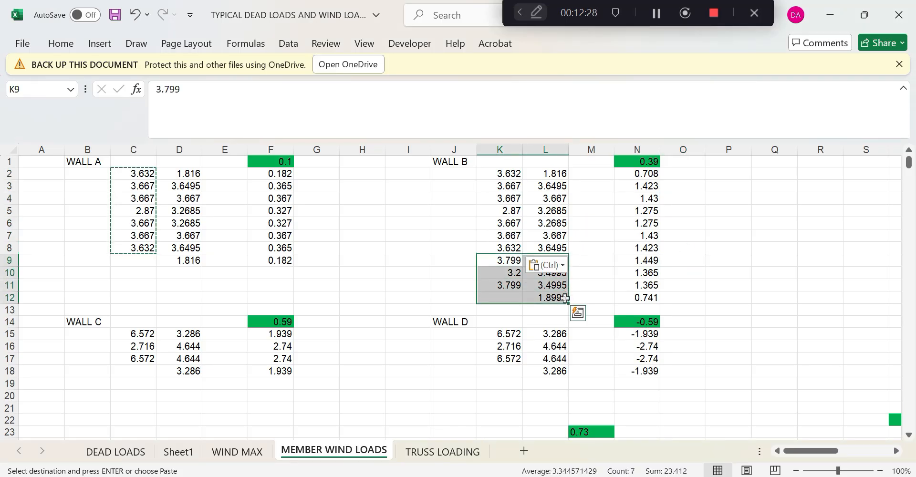
click(578, 284)
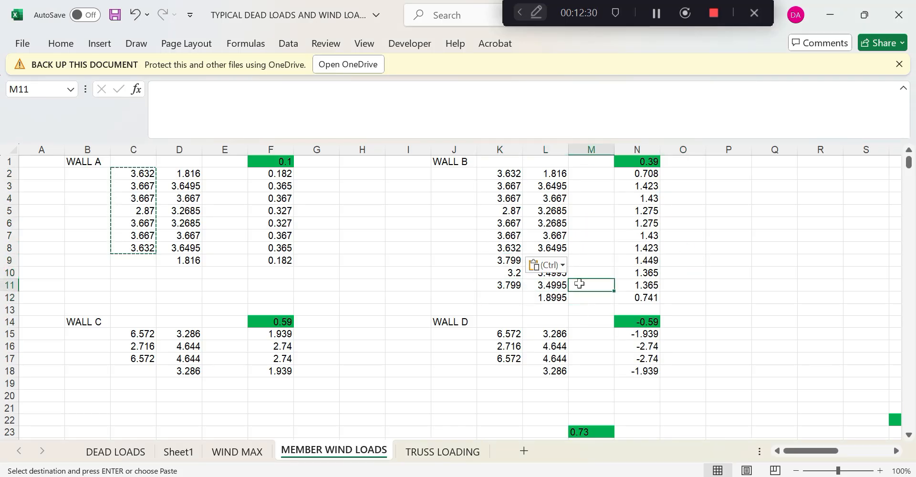
key(Escape)
click(497, 263)
key(Delete)
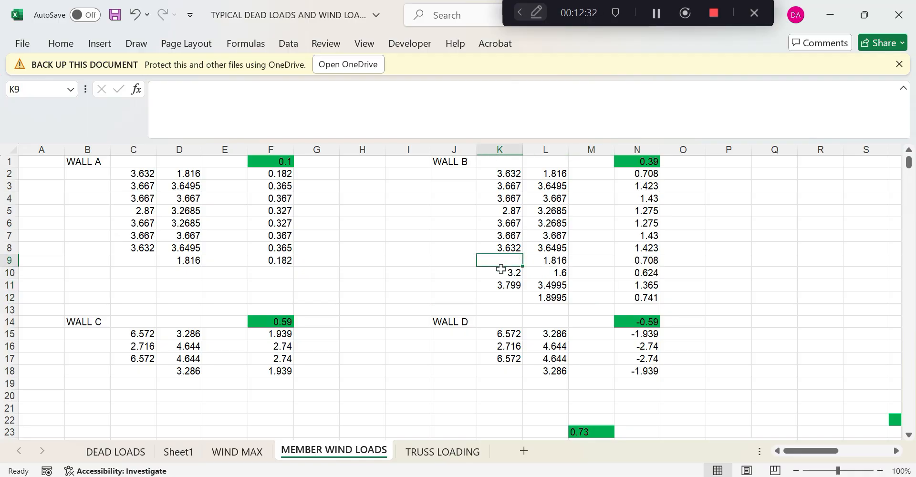
click(502, 273)
key(Delete)
click(503, 285)
key(Delete)
drag(545, 272, 663, 297)
key(Delete)
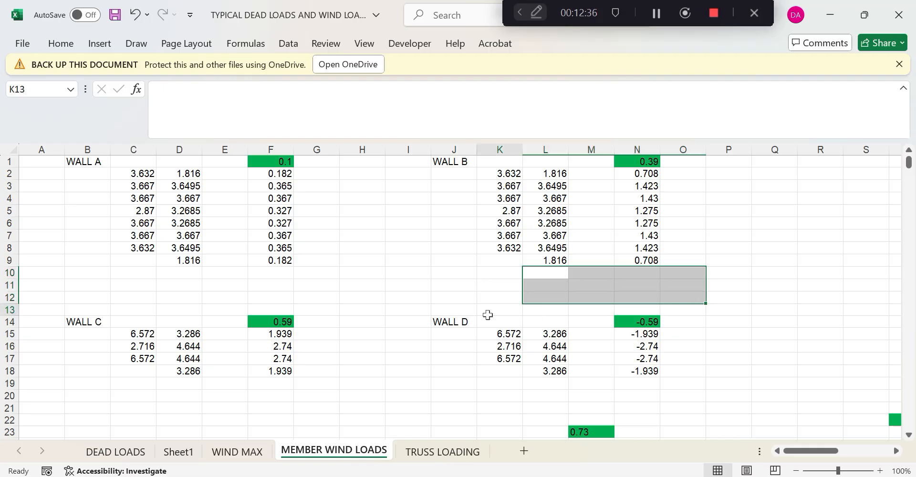
click(487, 313)
Enter WALL C lengths 4.35, 3.1, 4.35, 3.025 in C15:C18 and extend its formulas to row 19
click(143, 335)
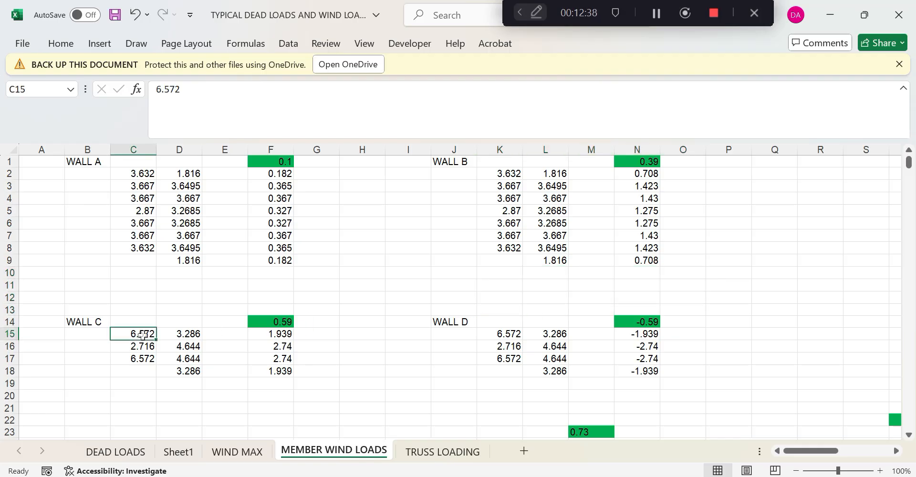
text(4)
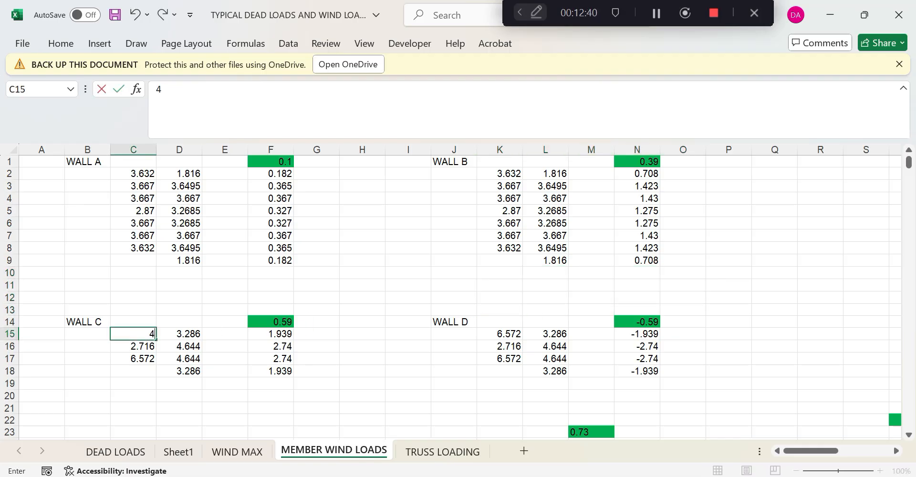
text(.35)
click(147, 349)
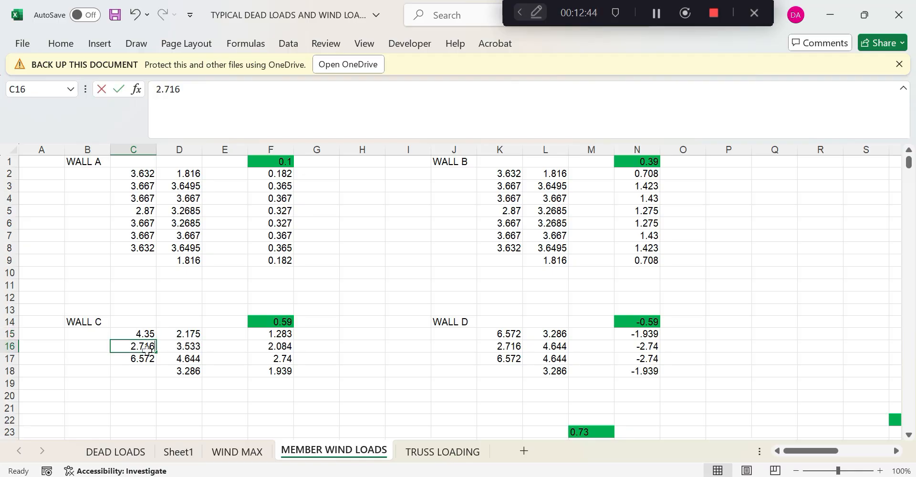
text(3.10)
click(148, 359)
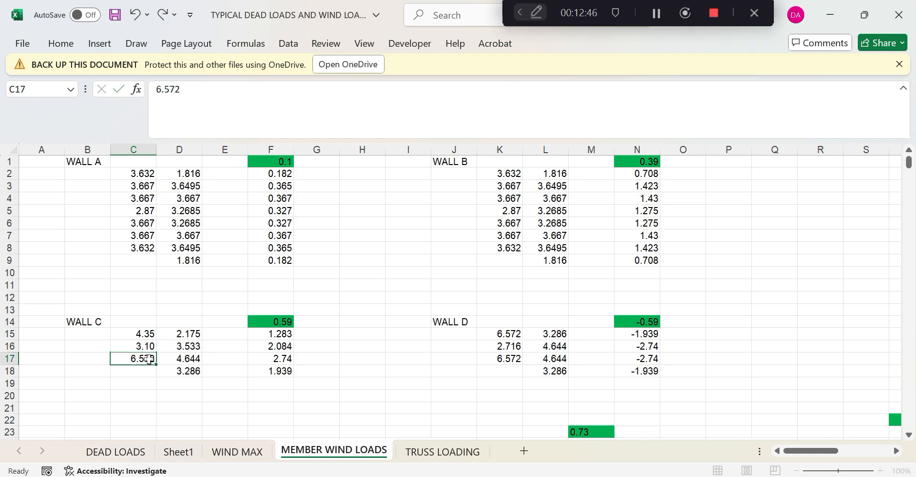
text(4)
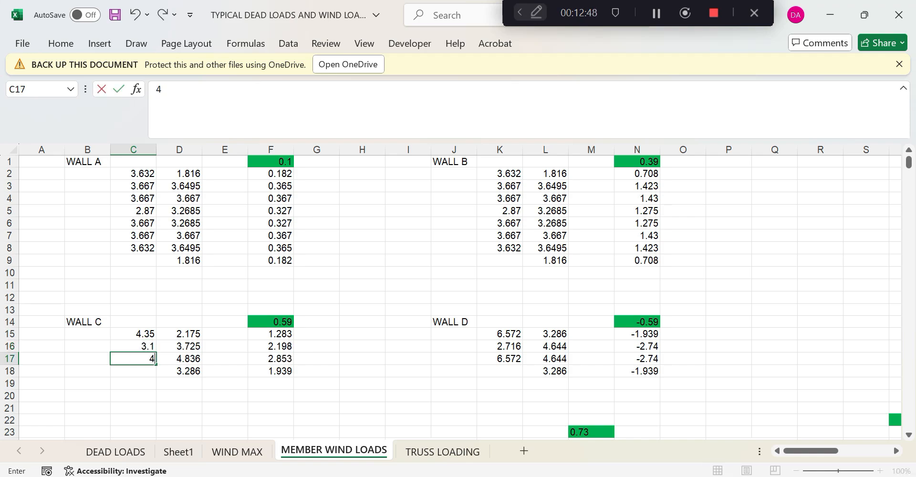
text(.35)
click(149, 371)
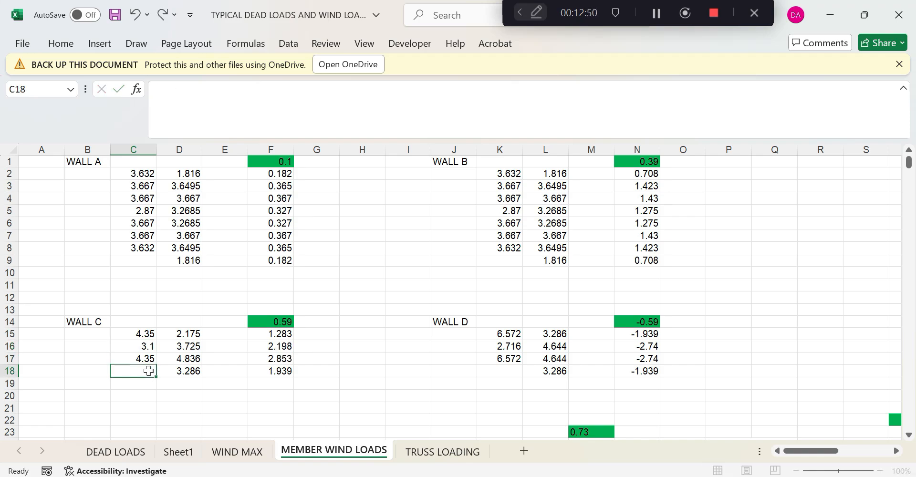
text(3.025)
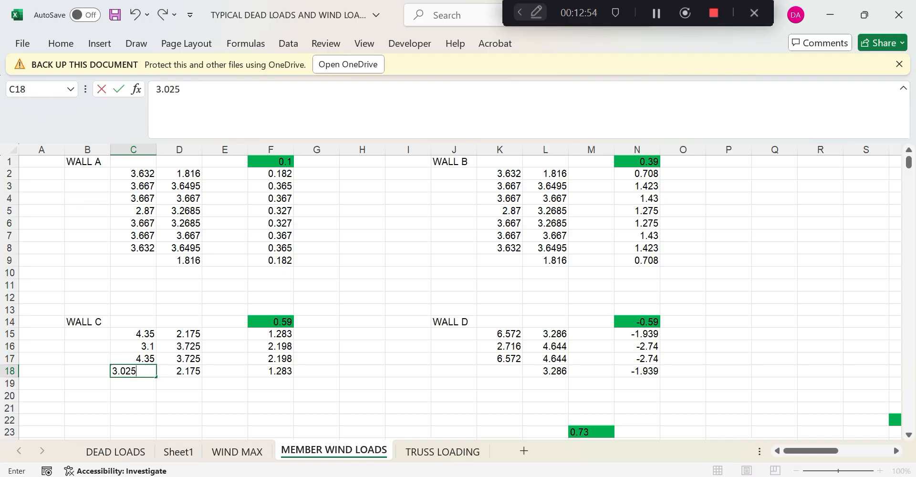
key(Return)
click(193, 397)
drag(188, 370, 301, 398)
click(329, 395)
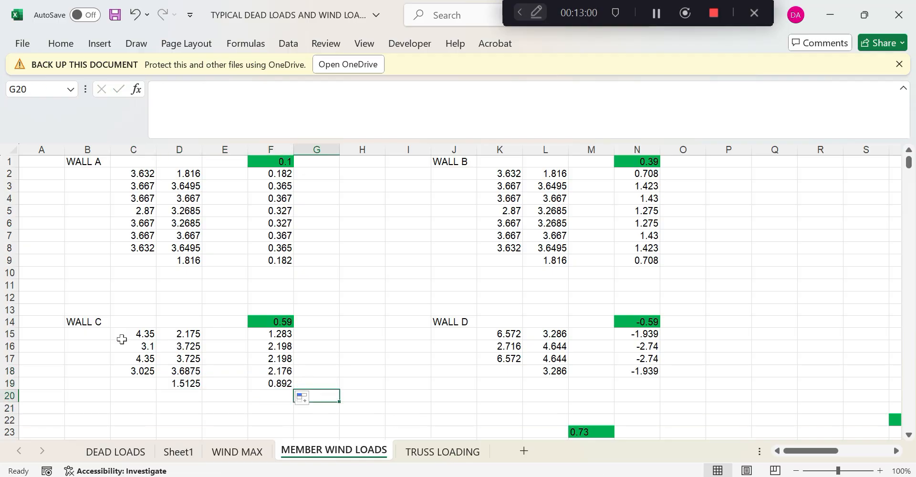
Copy the WALL C lengths into WALL D at K15 and select its row-18 formulas L18:N18
drag(139, 335, 145, 371)
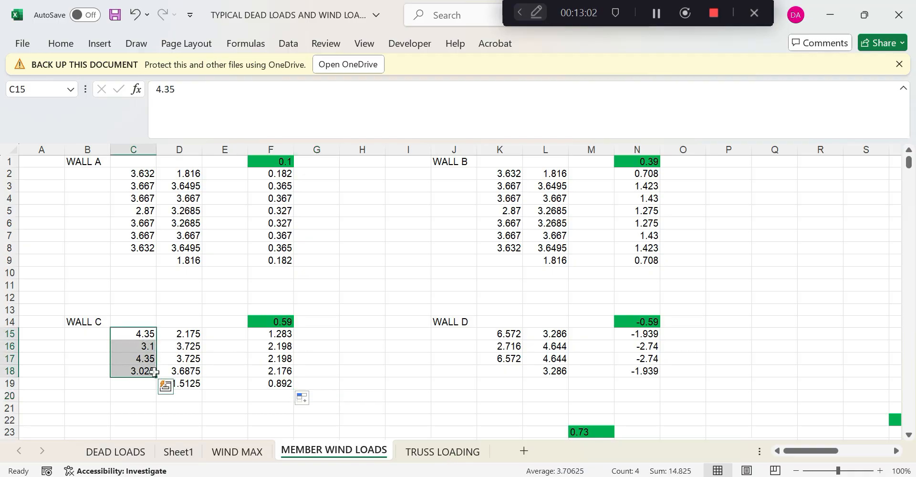
key(ctrl+c)
click(502, 334)
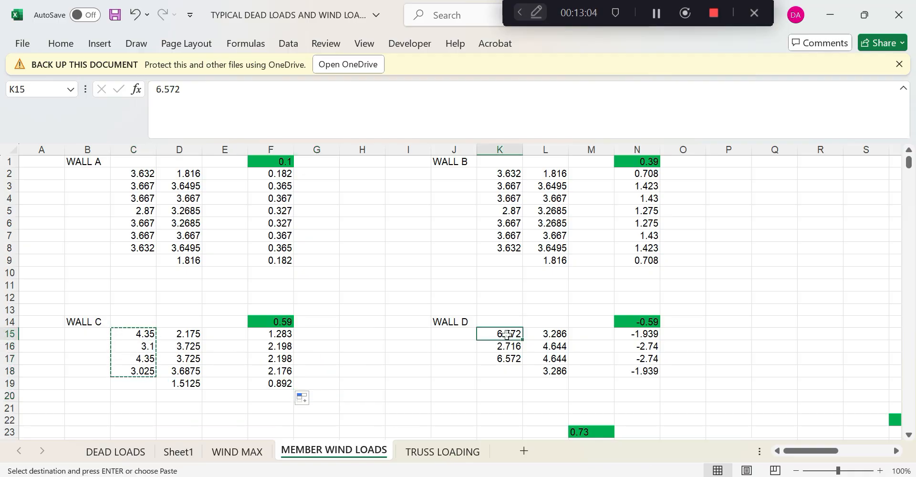
key(ctrl+v)
drag(553, 371, 661, 391)
click(710, 362)
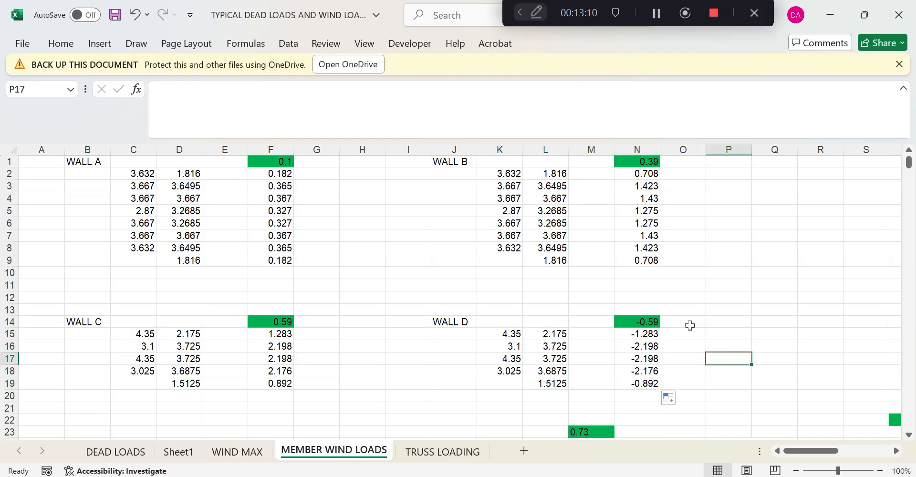
scroll(383, 238, down, 1)
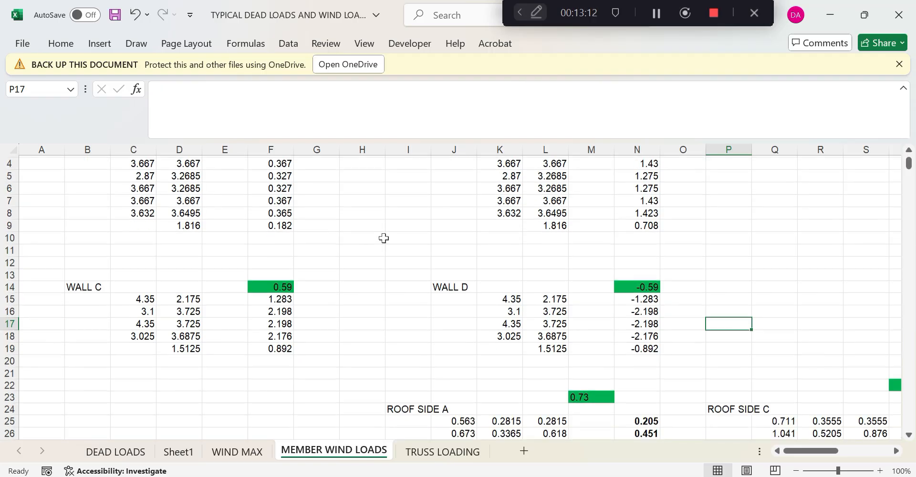
scroll(383, 237, down, 4)
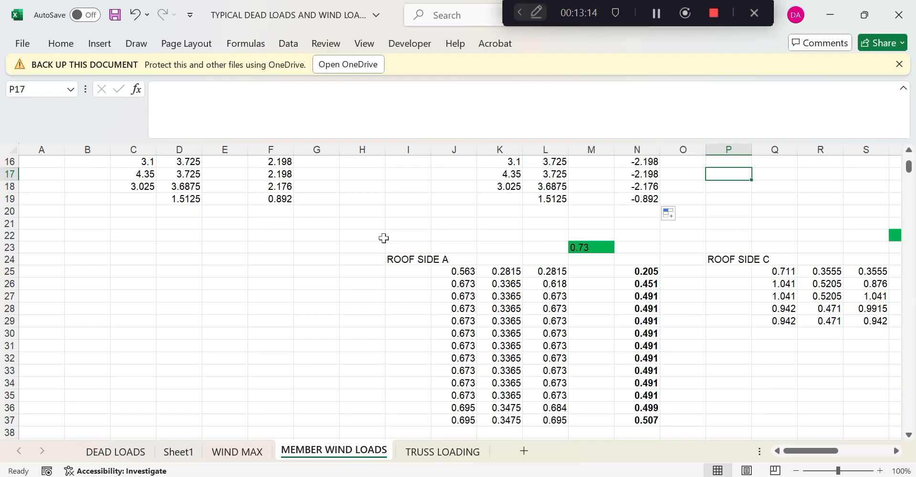
scroll(457, 268, down, 4)
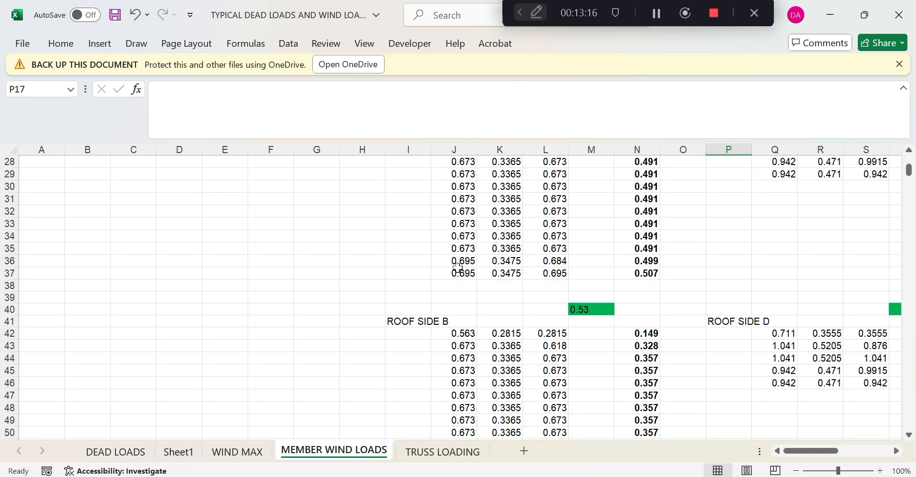
scroll(457, 268, up, 2)
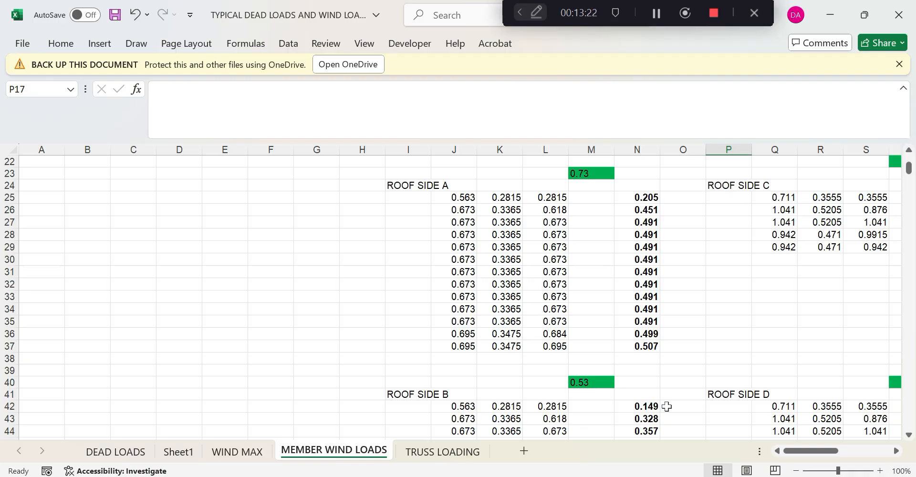
Bring STAAD.Pro forward and display the whole structure in 3D
click(450, 475)
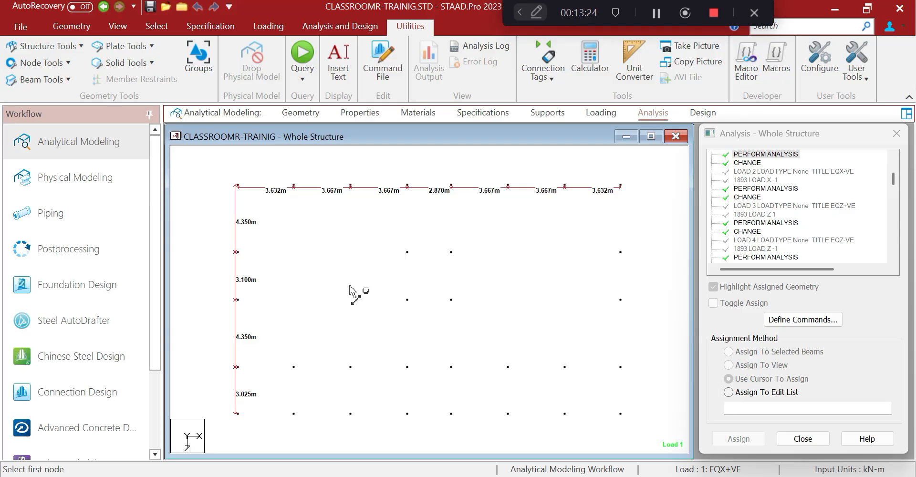
click(157, 27)
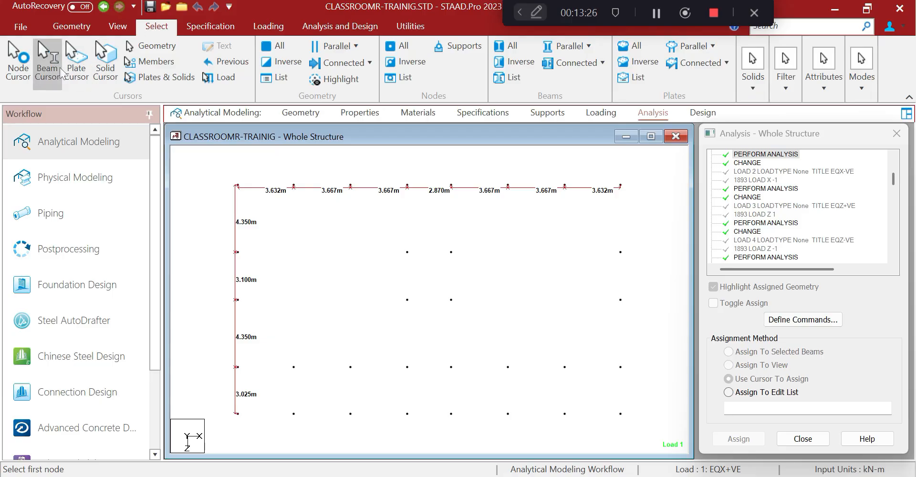
click(118, 27)
click(182, 61)
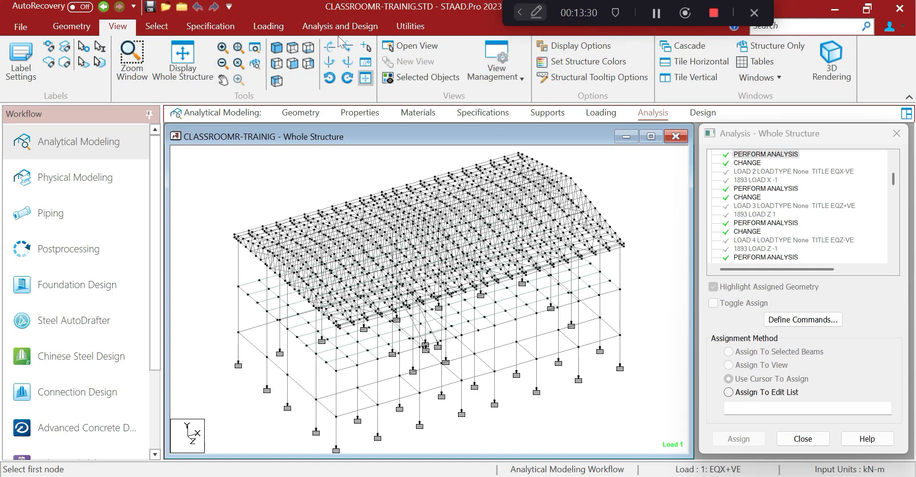
Select the roof beams with section properties 12, 13 and 14 by property
click(165, 27)
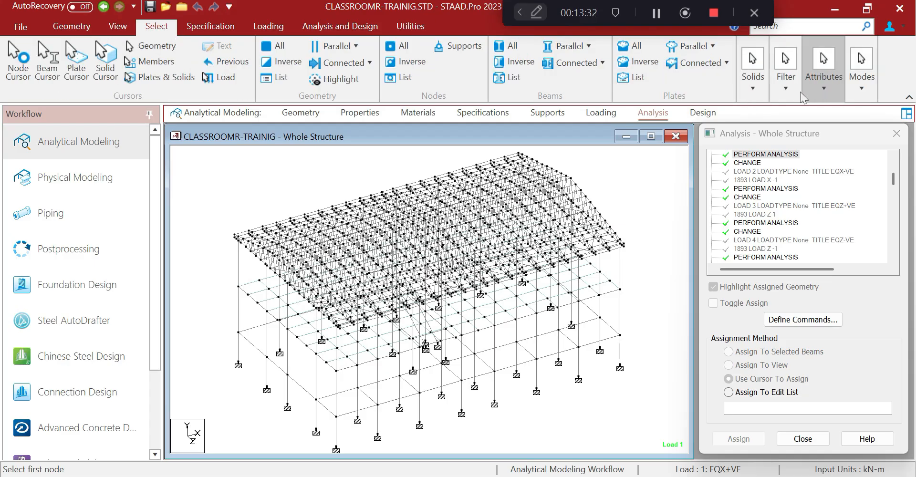
click(823, 90)
click(832, 133)
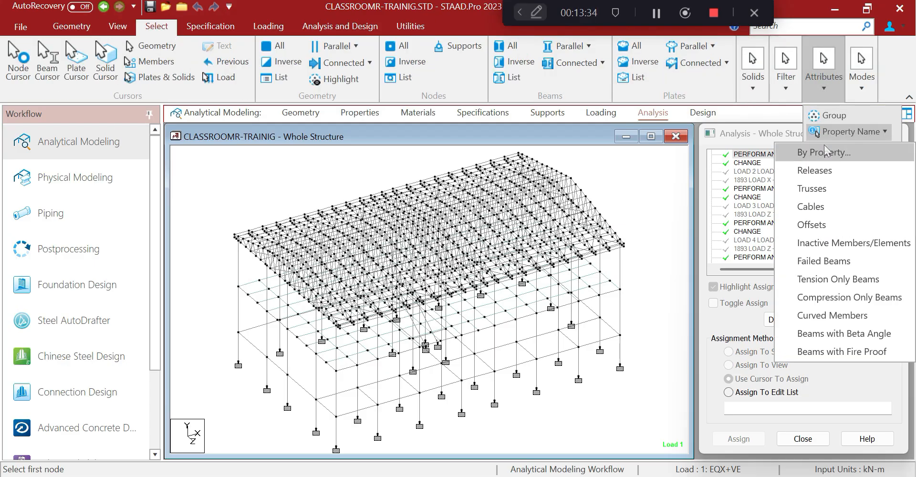
click(827, 153)
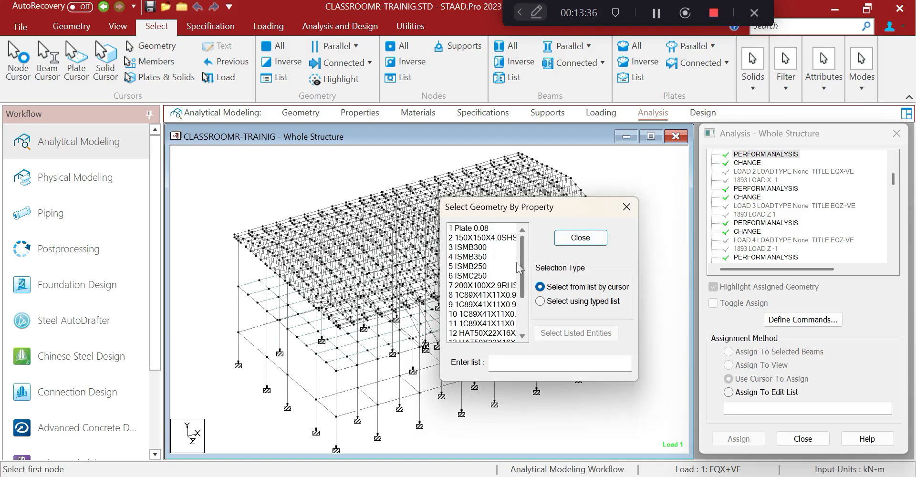
drag(523, 263, 524, 309)
click(496, 276)
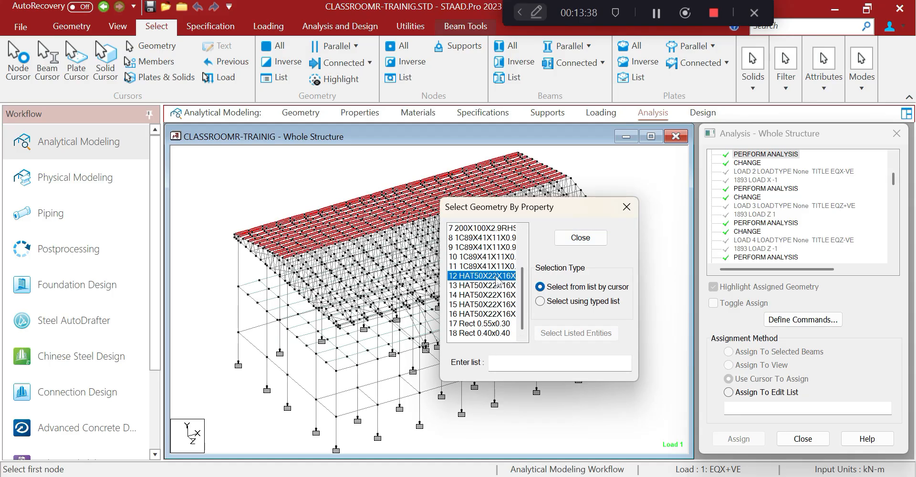
click(493, 286)
click(494, 294)
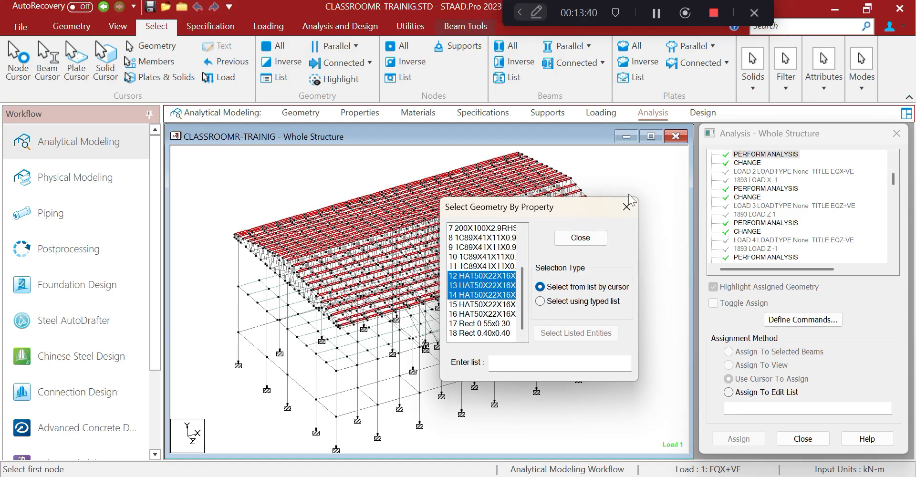
click(626, 207)
Show only the selected roof beams and measure node distances of 7.404 m and 8.838 m
click(118, 27)
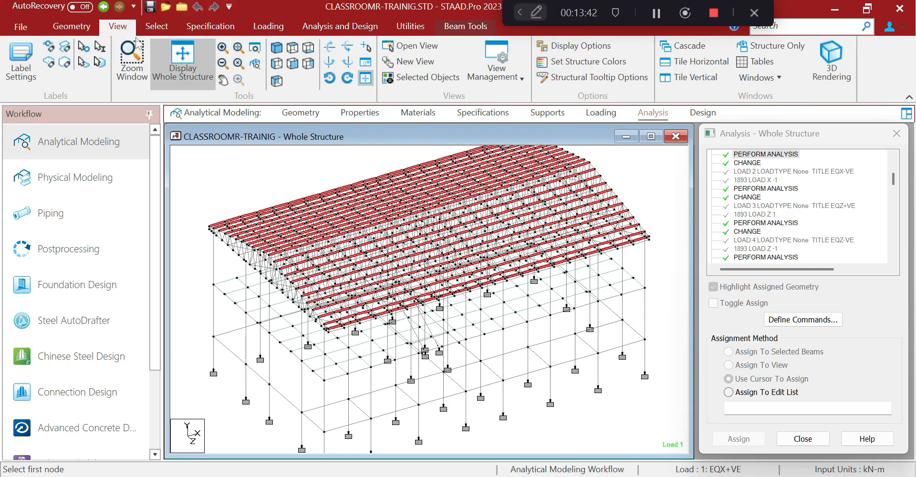
click(436, 77)
shift+middle_drag(296, 180, 276, 314)
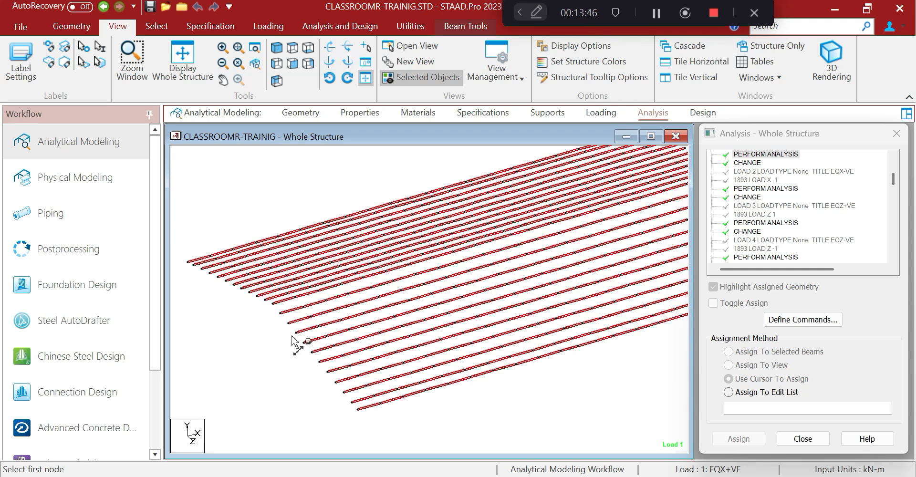
click(357, 408)
click(280, 314)
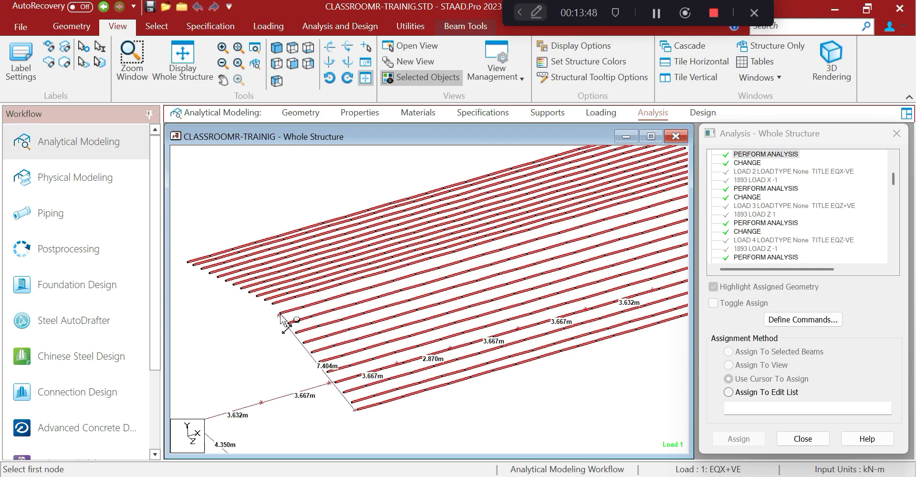
click(280, 315)
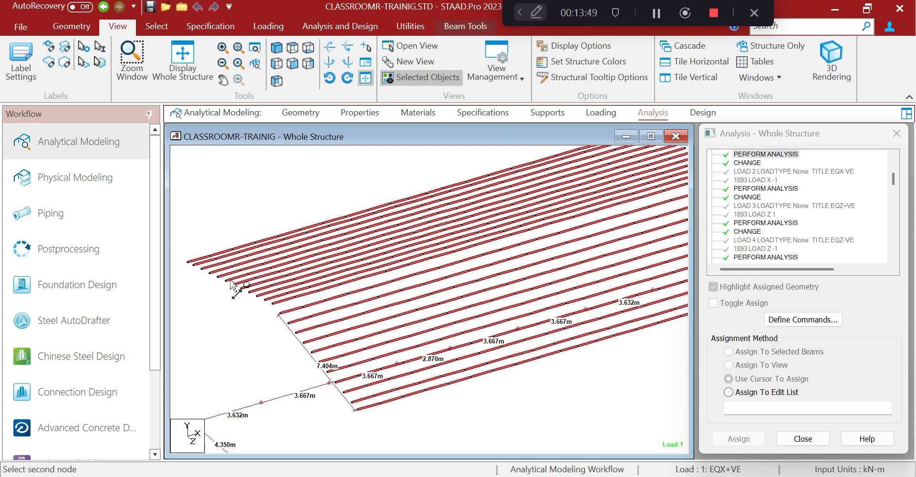
click(188, 260)
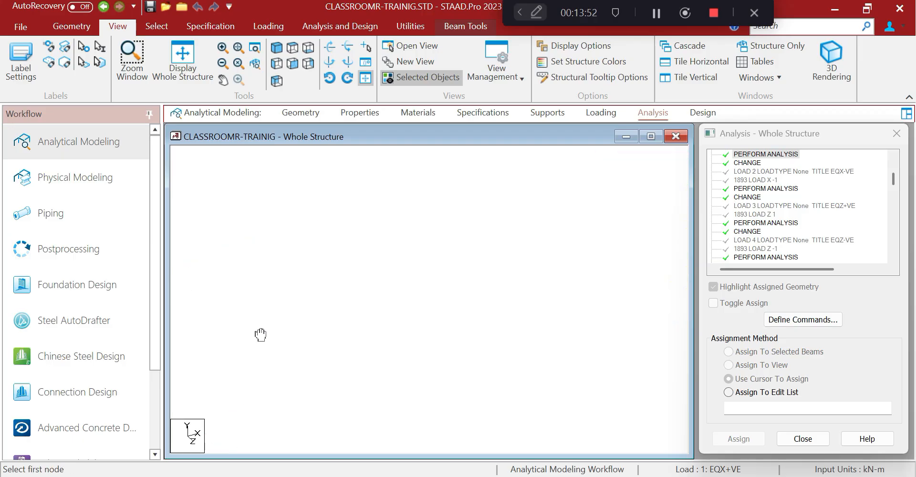
Clear all node-to-node distance labels using Node Tools
scroll(310, 300, down, 1)
scroll(335, 319, up, 1)
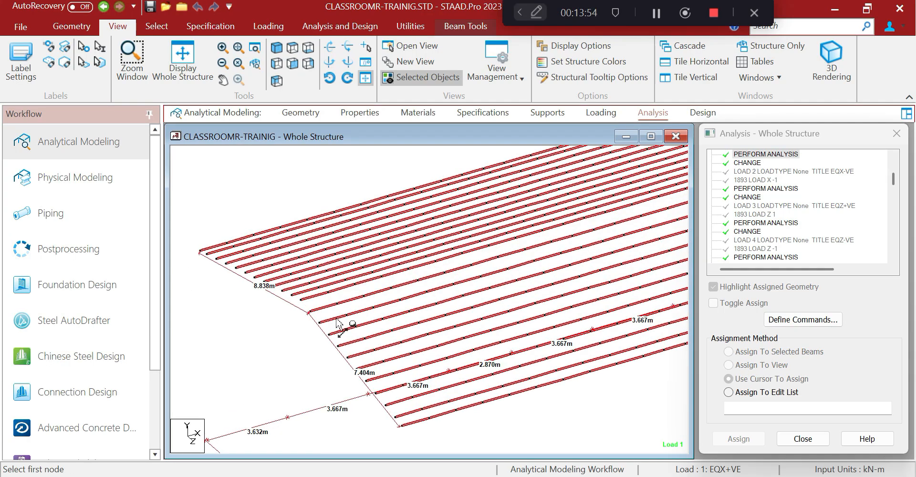
click(410, 27)
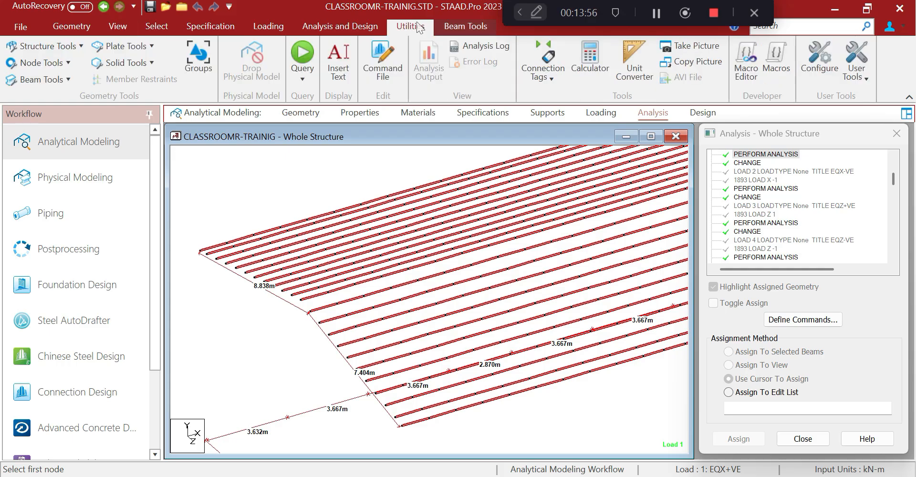
click(52, 65)
click(52, 159)
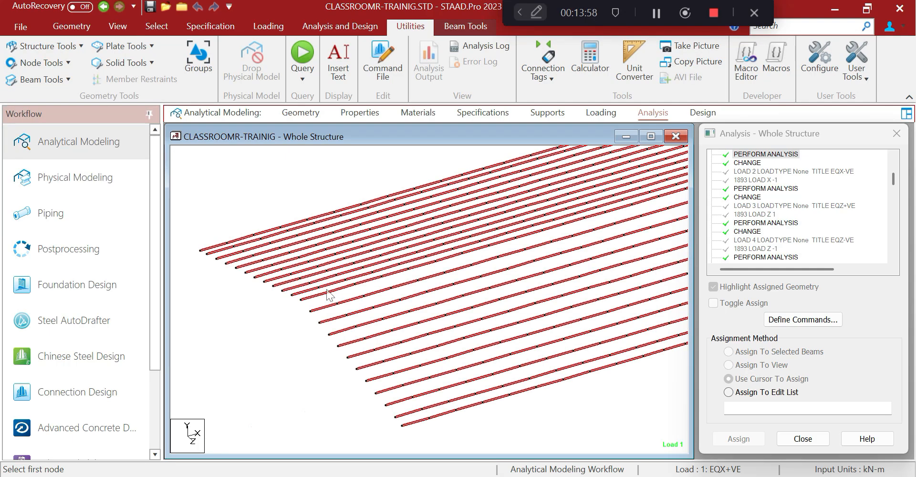
click(52, 62)
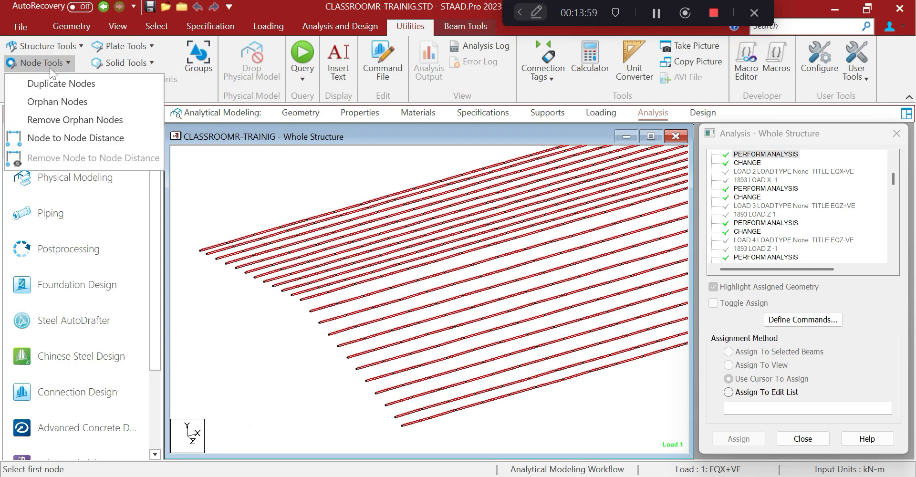
Measure both 8.153 m rafter lengths with the node-to-node distance tool
click(53, 142)
click(300, 301)
click(199, 251)
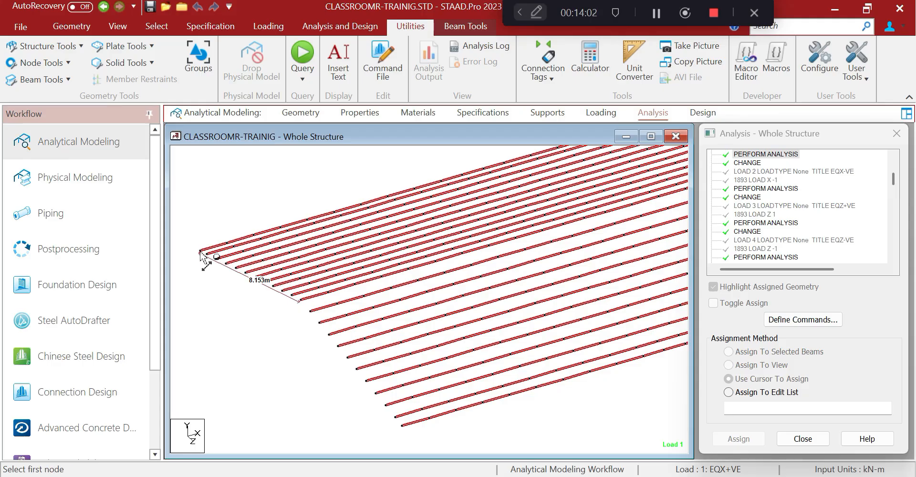
click(298, 301)
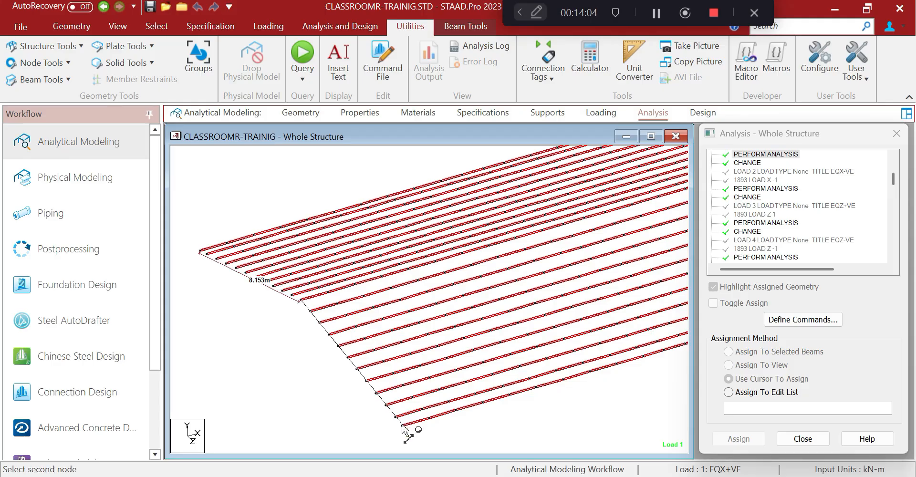
click(401, 425)
Dimension the upper roof beam spacings: 0.563 m, then four 0.774 m gaps and three 0.749 m gaps
scroll(378, 287, up, 3)
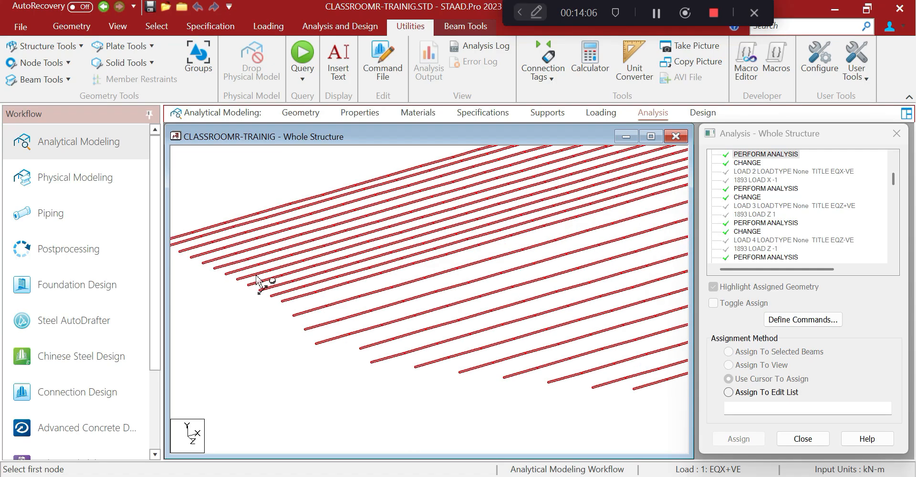
click(193, 232)
click(199, 235)
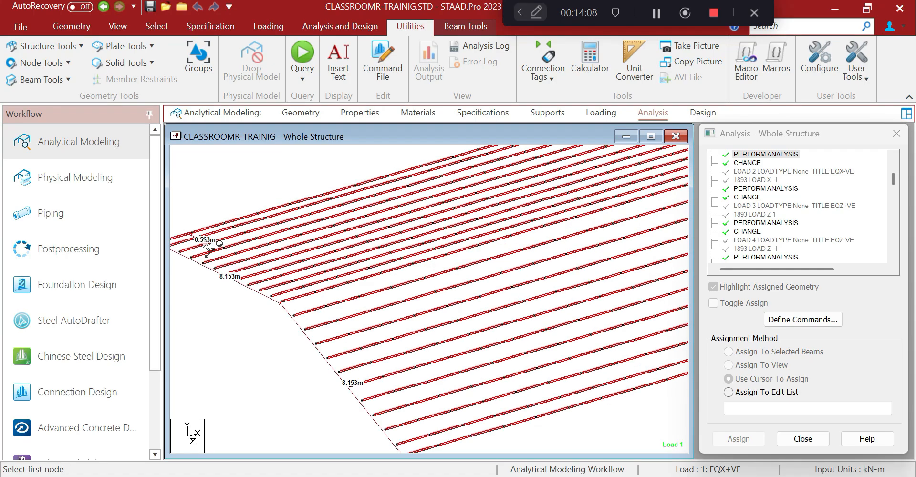
click(201, 238)
click(213, 245)
click(217, 247)
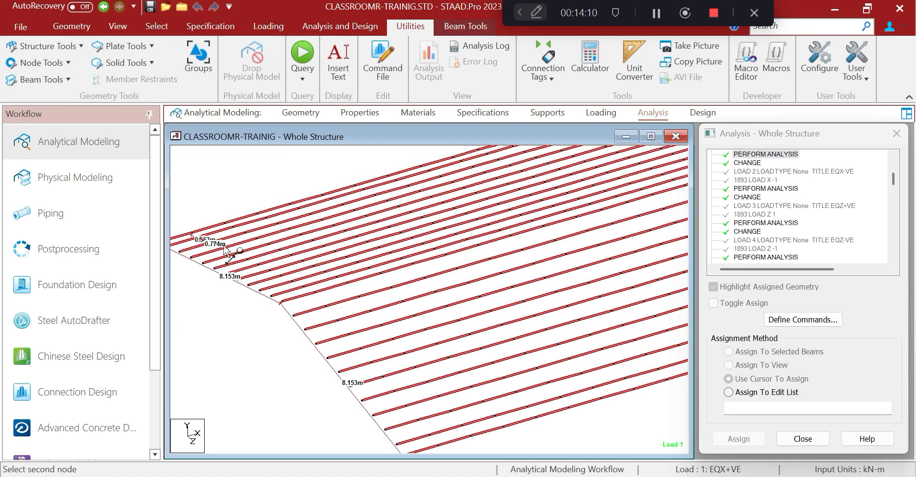
click(225, 250)
click(231, 253)
click(237, 256)
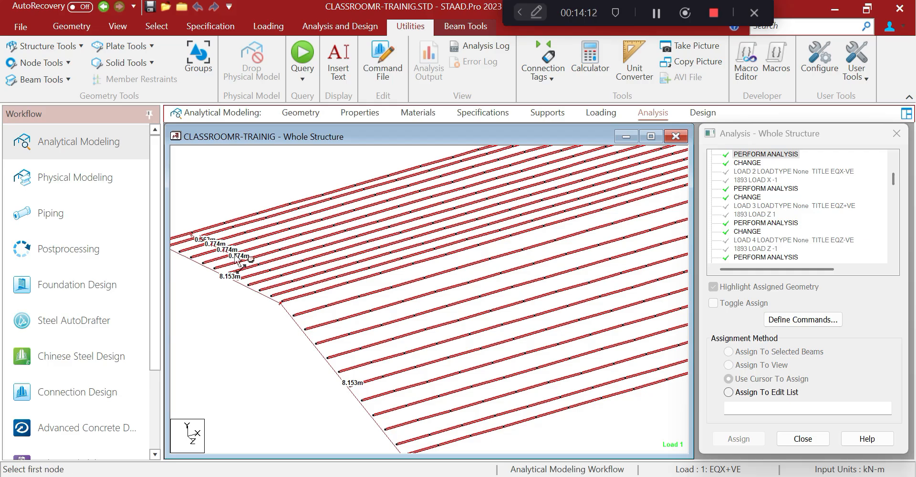
click(241, 258)
click(244, 260)
click(249, 263)
click(256, 267)
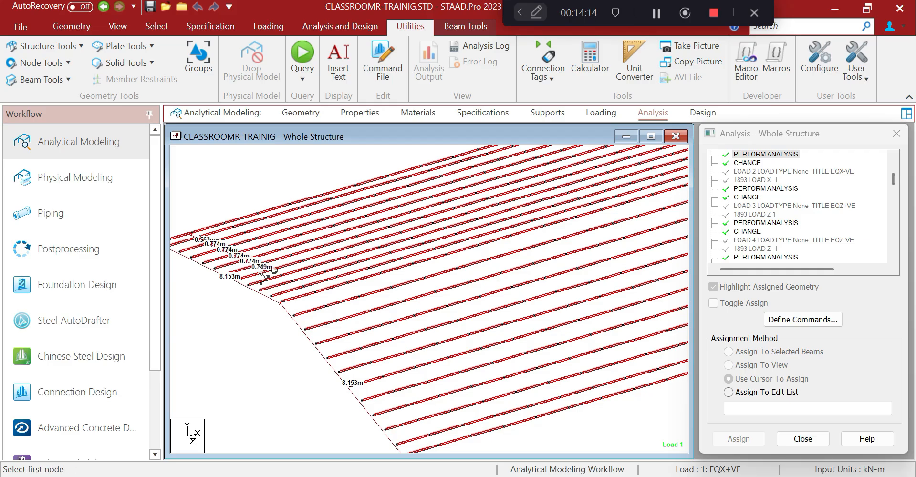
click(261, 269)
click(270, 275)
click(270, 273)
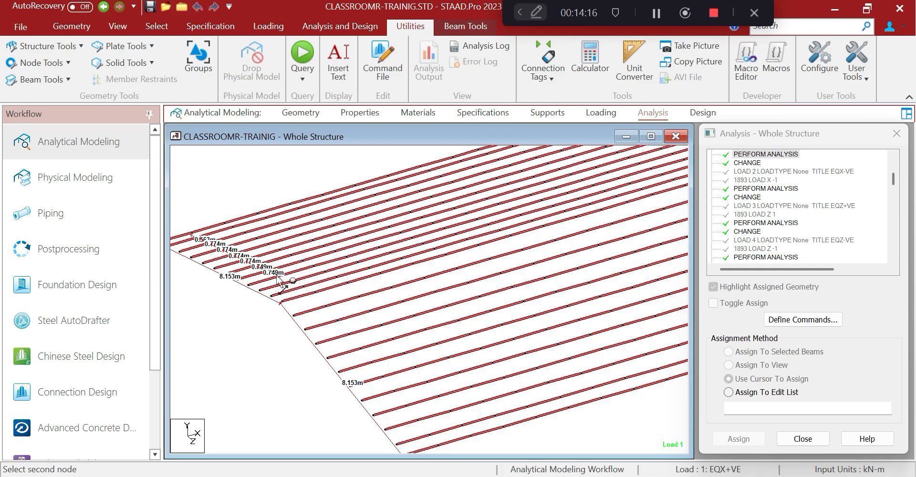
click(280, 277)
Add the remaining 0.749 m beam spacings further down the slope
scroll(313, 282, up, 1)
scroll(313, 284, up, 2)
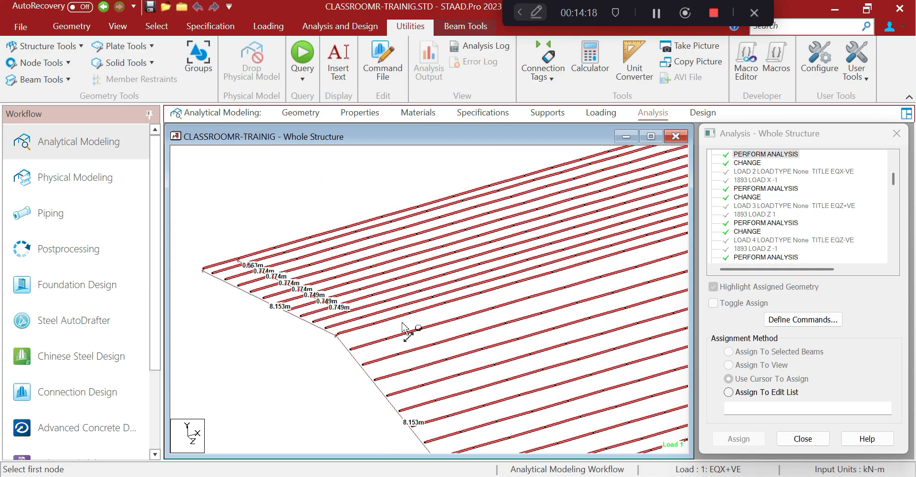
click(278, 288)
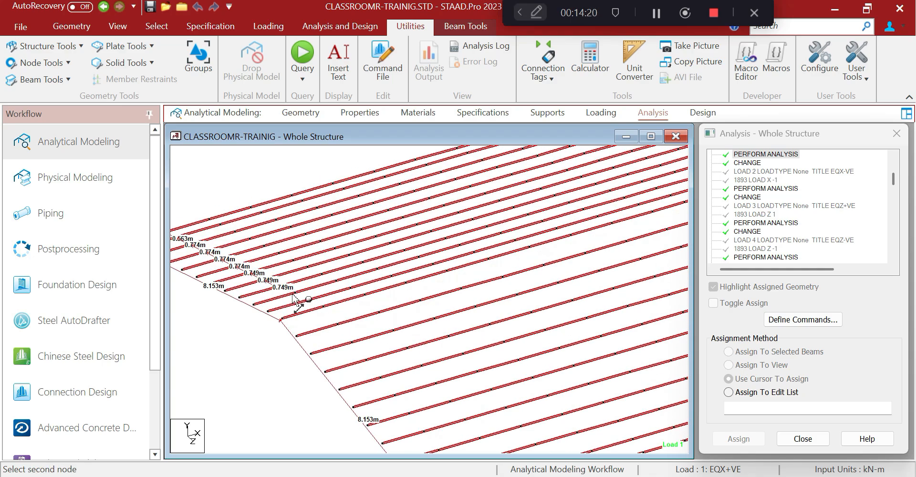
click(292, 294)
click(293, 295)
click(307, 302)
click(309, 301)
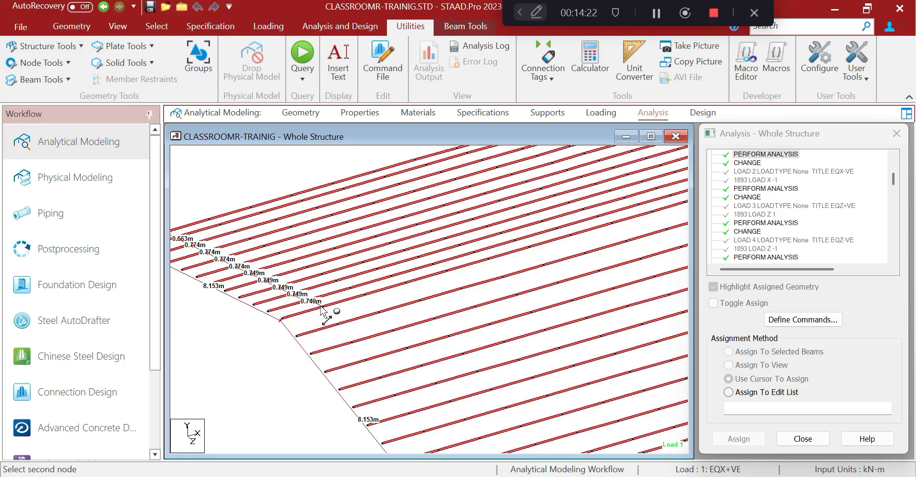
click(321, 308)
At the lower beam ends, dimension the 0.563 m end gap, four 0.774 m gaps and one 0.749 m gap
middle_drag(423, 353, 395, 237)
click(435, 373)
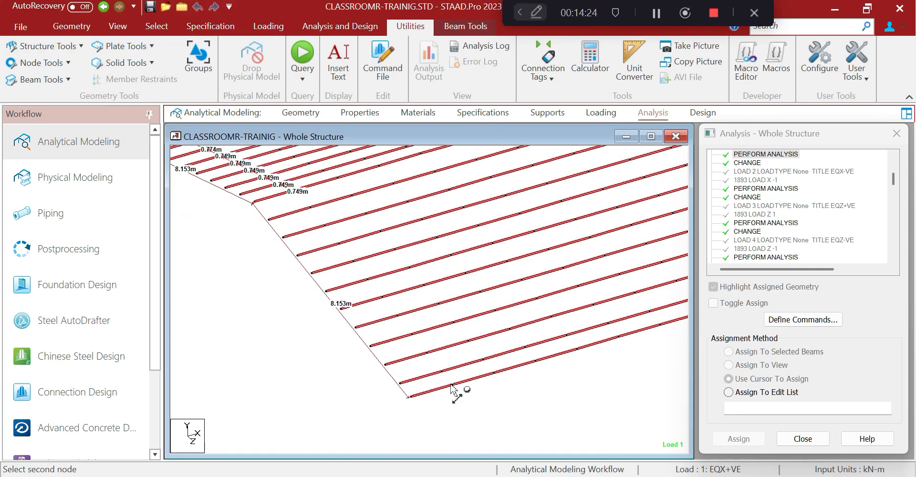
click(440, 384)
click(437, 363)
click(424, 355)
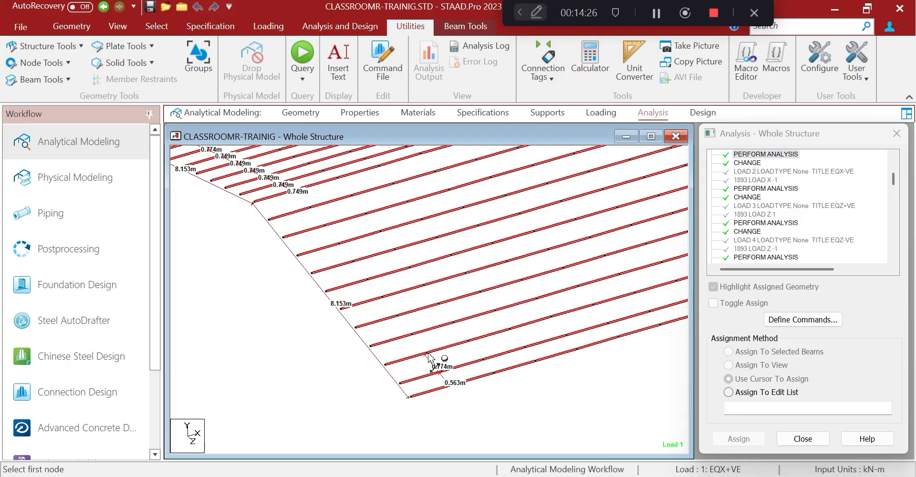
click(426, 355)
click(413, 334)
click(410, 334)
click(397, 316)
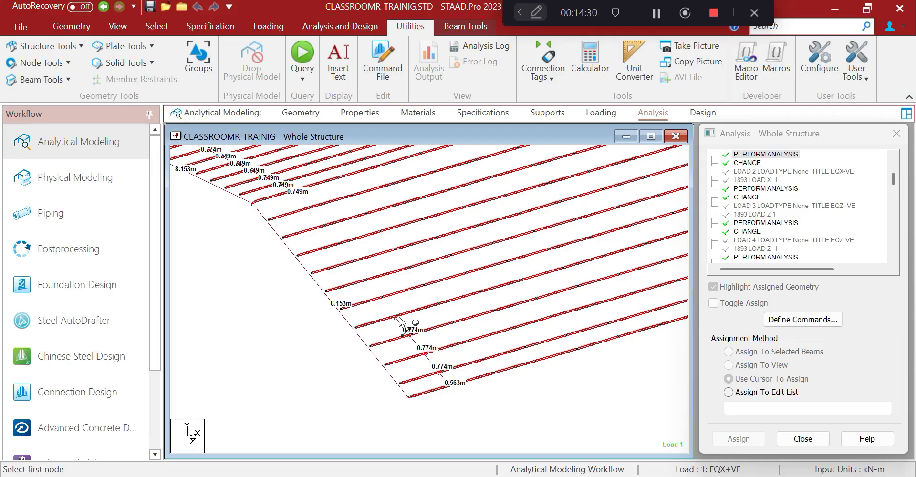
click(396, 316)
click(383, 299)
click(382, 297)
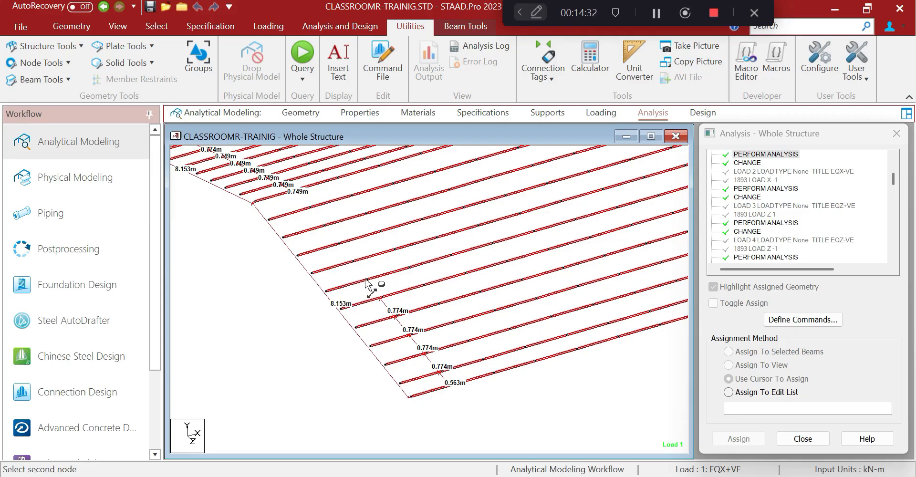
click(367, 281)
Dimension the remaining 0.749 m gaps up to the top beam, then pan the view across the roof beams
middle_drag(408, 311, 407, 351)
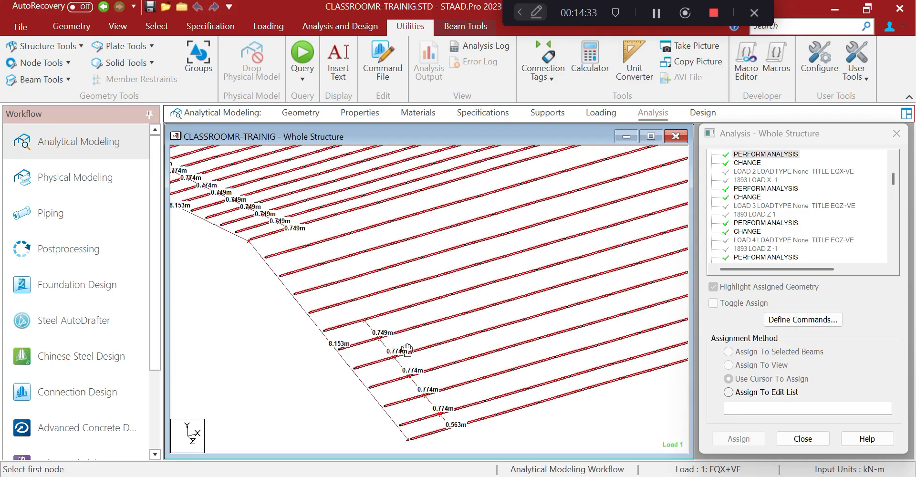
click(366, 320)
click(354, 303)
click(353, 303)
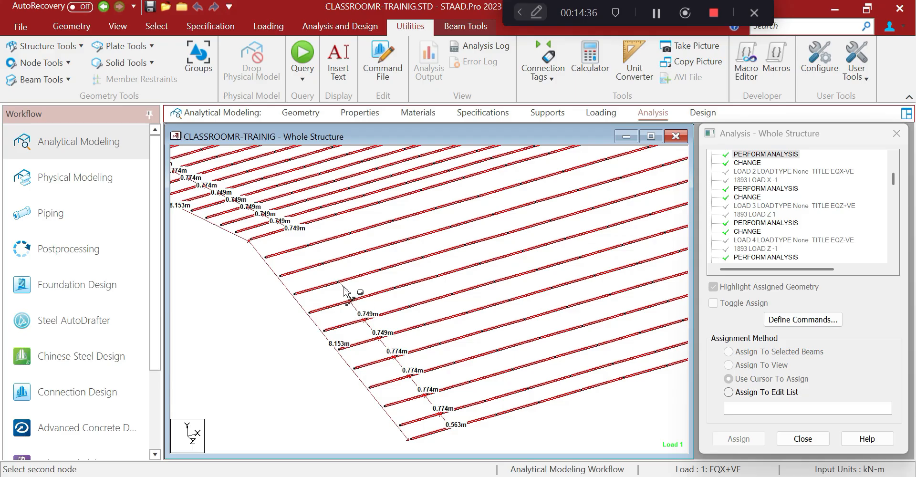
click(338, 284)
click(338, 284)
click(324, 266)
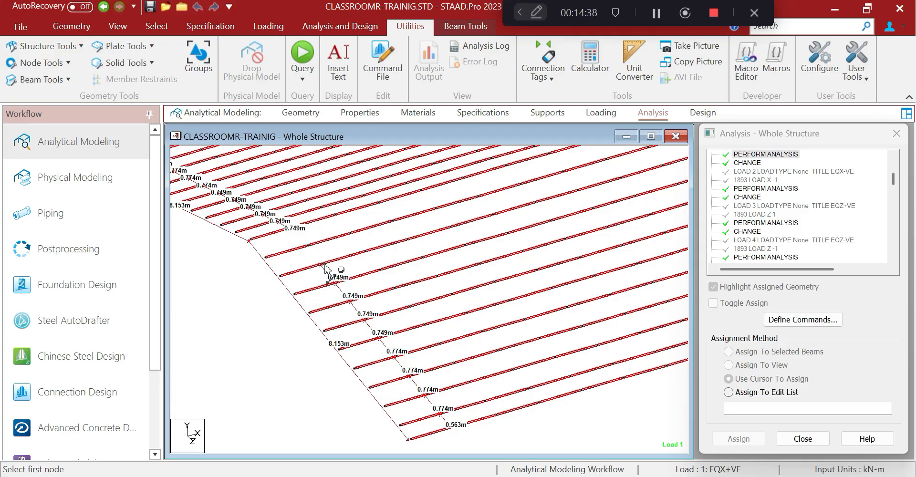
click(308, 245)
click(324, 266)
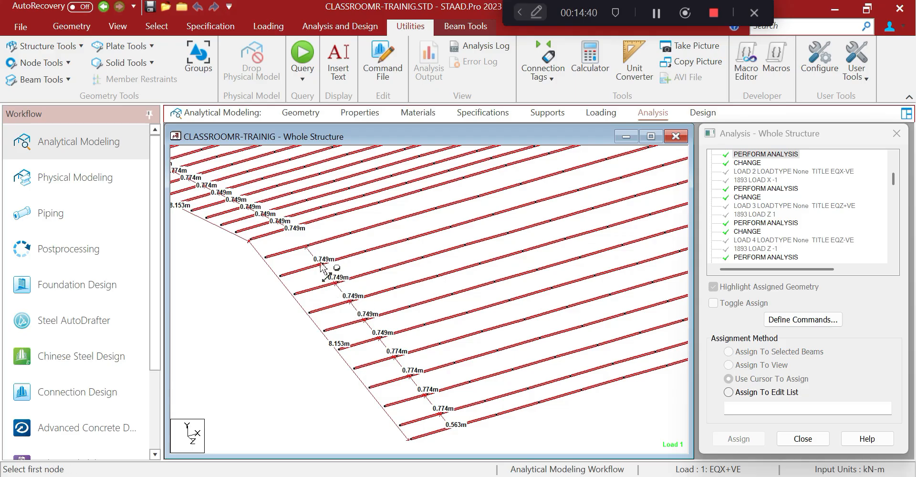
click(308, 245)
click(293, 228)
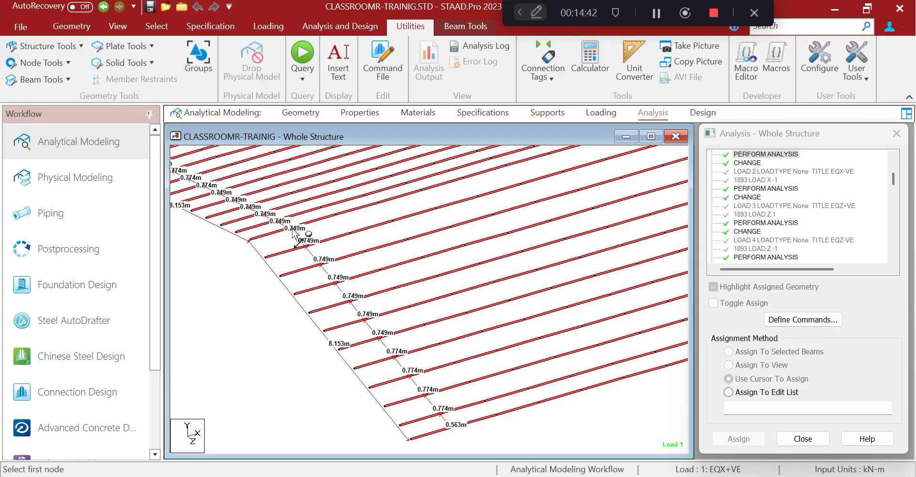
middle_drag(355, 306, 360, 308)
middle_drag(404, 287, 317, 288)
middle_drag(438, 234, 457, 294)
scroll(364, 276, down, 2)
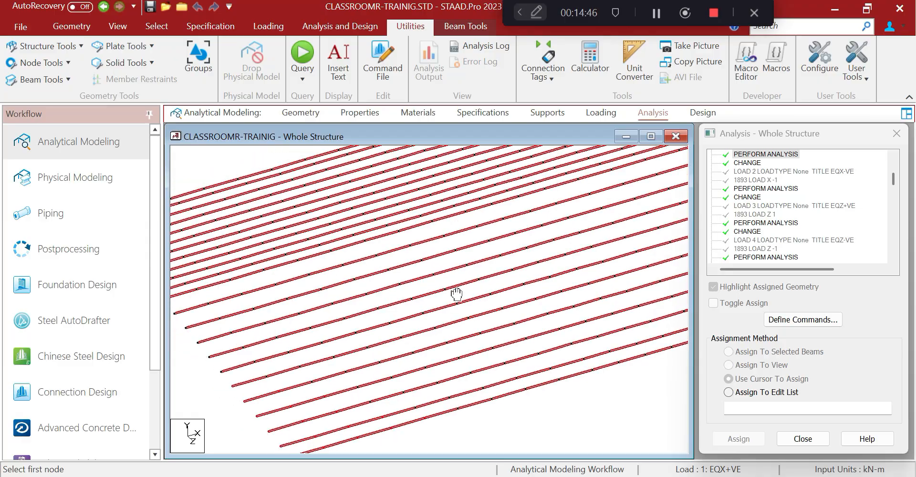
drag(456, 295, 417, 274)
scroll(413, 270, down, 2)
key(alt+Tab)
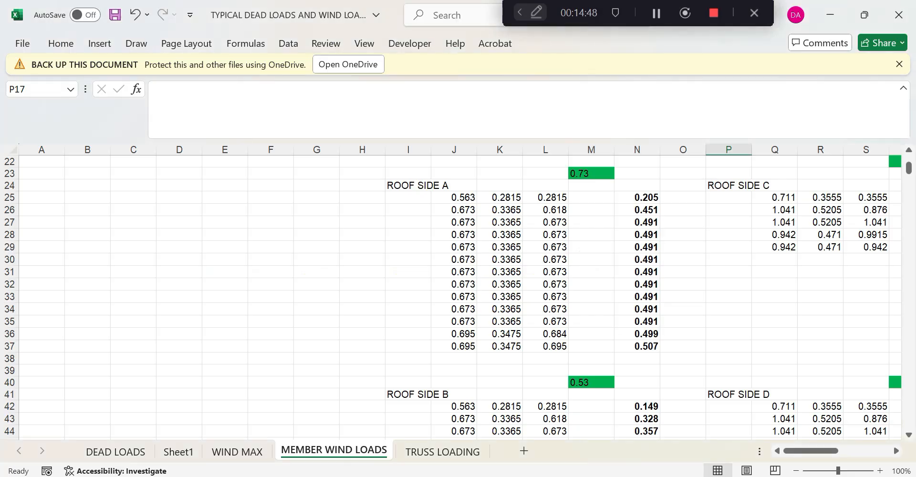
key(alt+Tab)
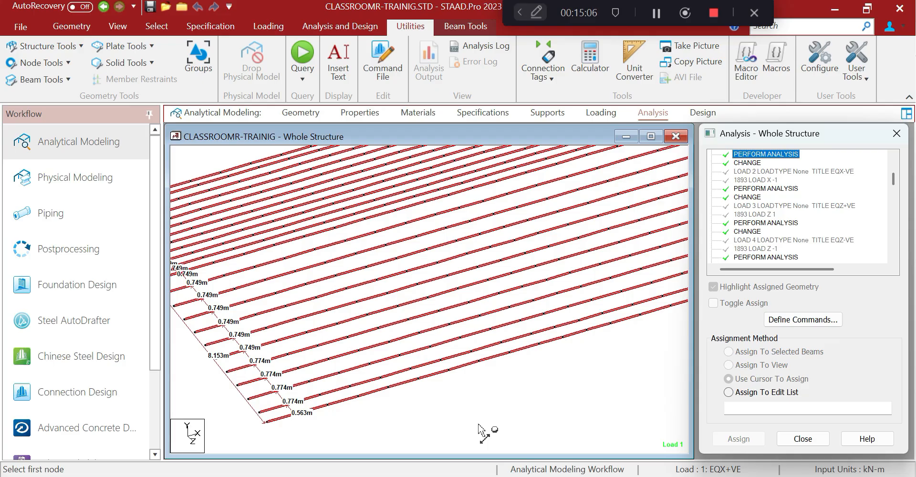
click(579, 476)
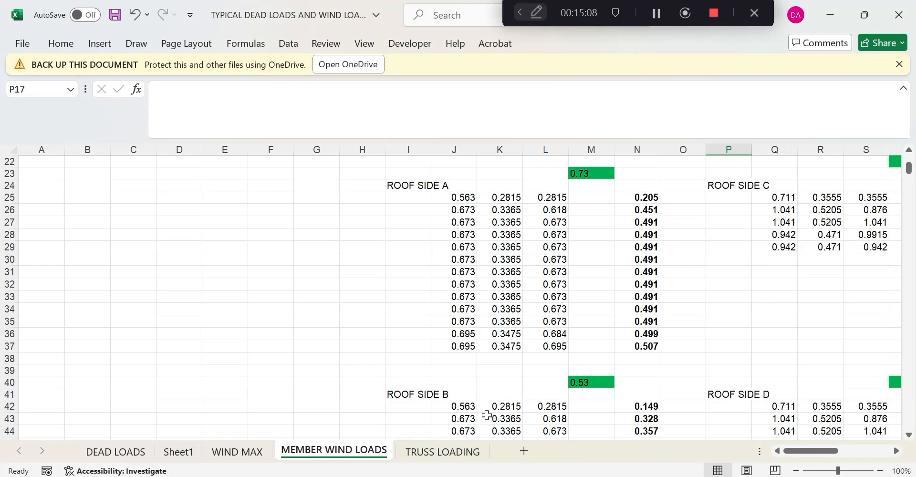
click(463, 200)
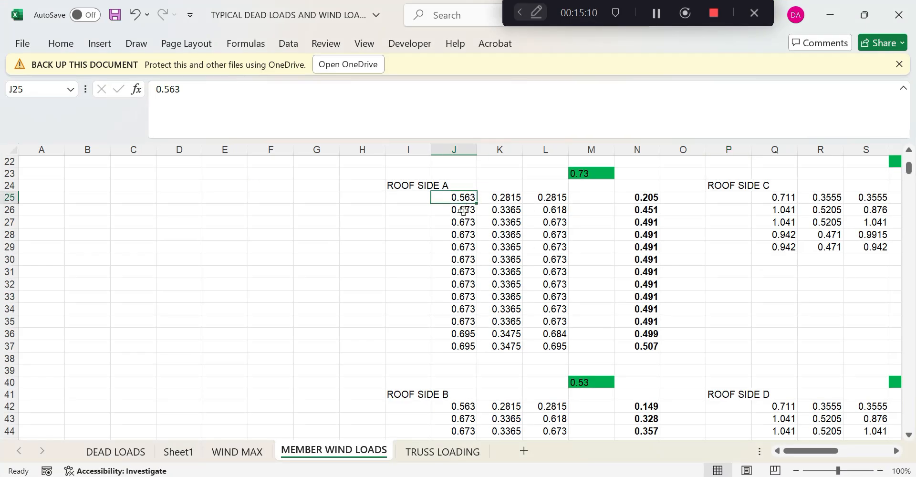
Enter 0.774 in J26 and fill it down through J29
click(463, 211)
text(0.)
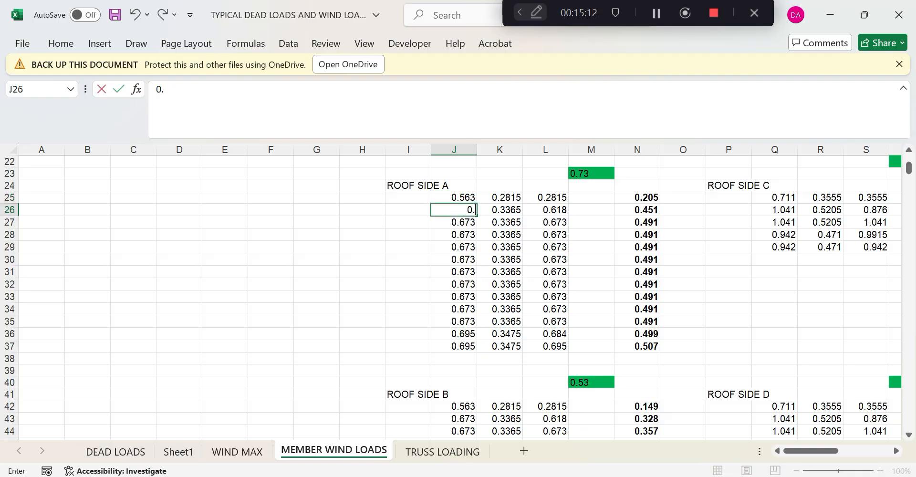
text(774)
click(464, 246)
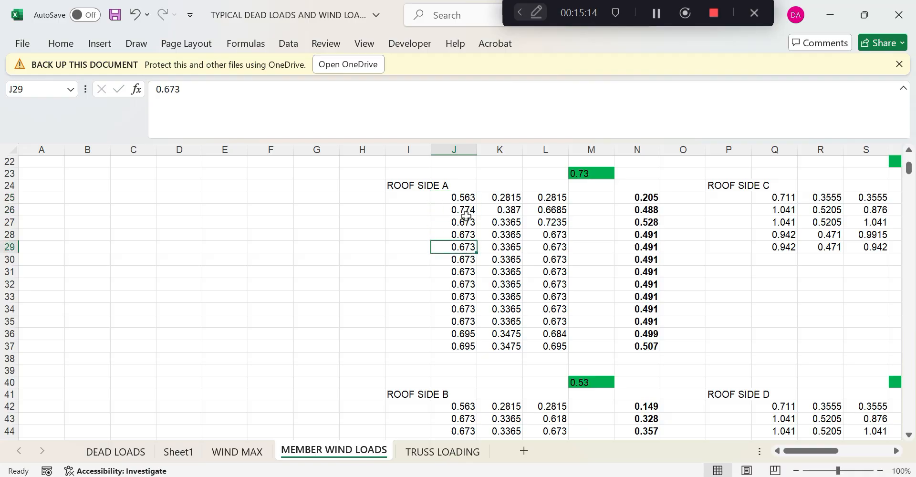
click(466, 212)
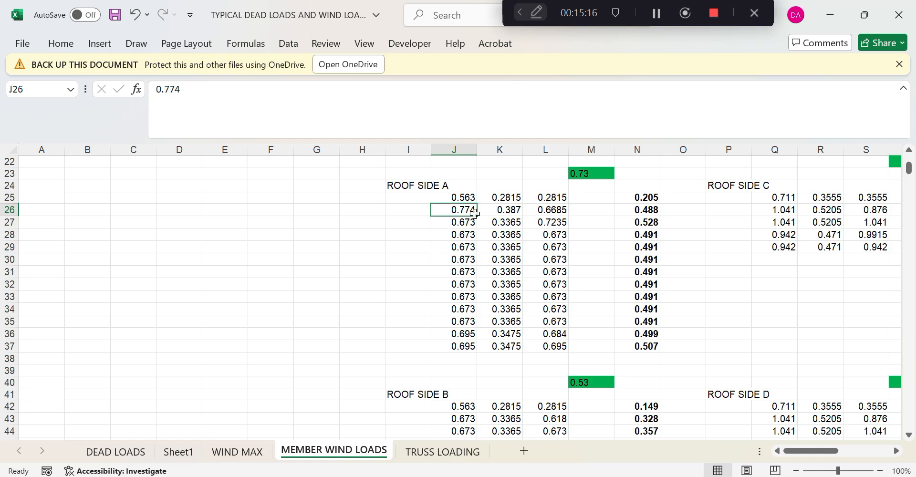
drag(479, 216, 477, 251)
Enter 0.749 in J30, fill it to J34, and clear the unused spacings in J35:J37
click(469, 258)
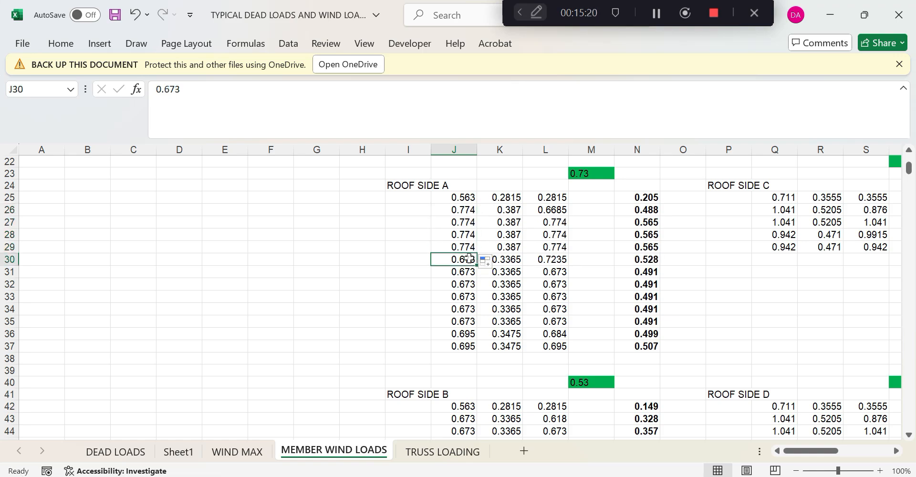
text(0.74)
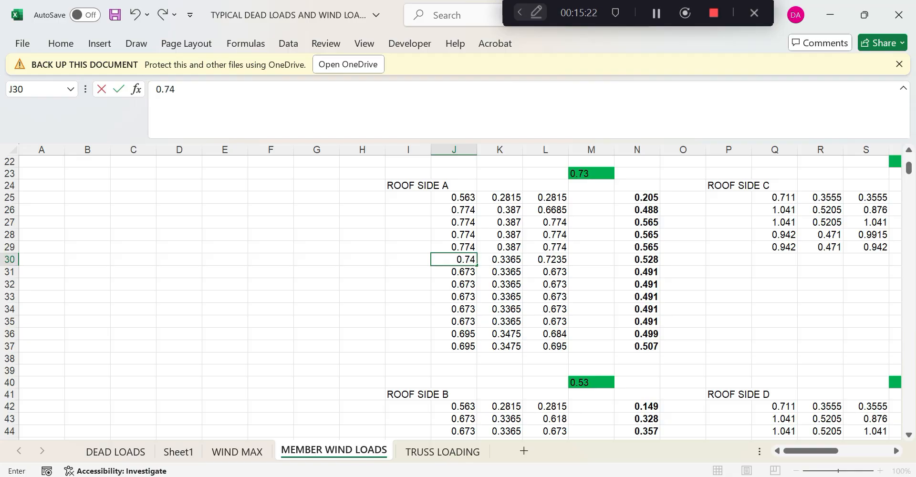
text(9)
key(Return)
click(474, 263)
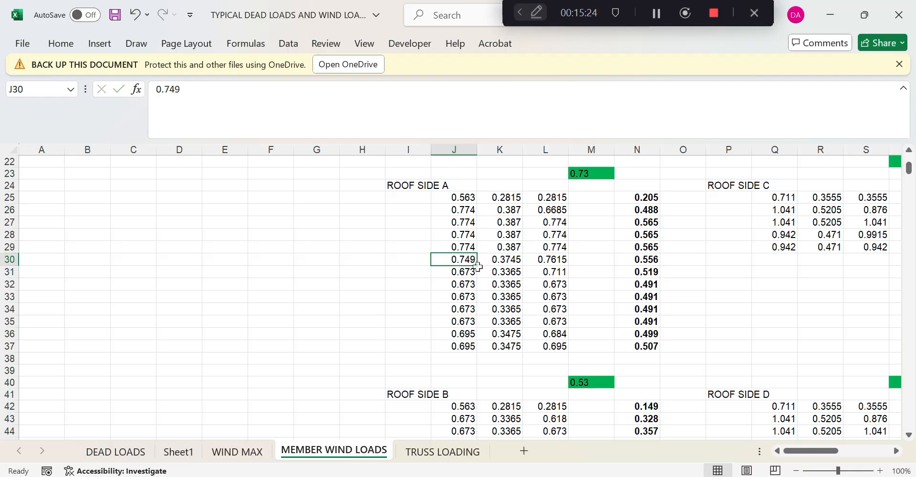
drag(477, 266, 465, 347)
key(Delete)
click(546, 358)
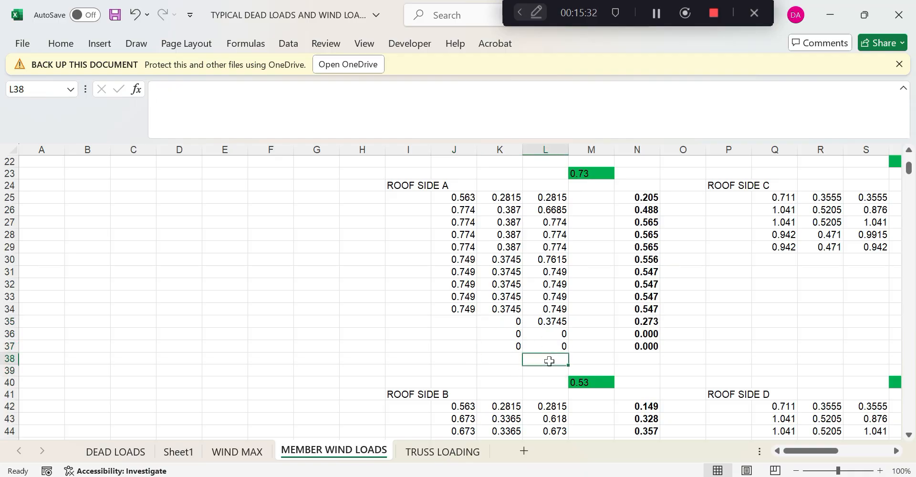
drag(515, 321, 645, 345)
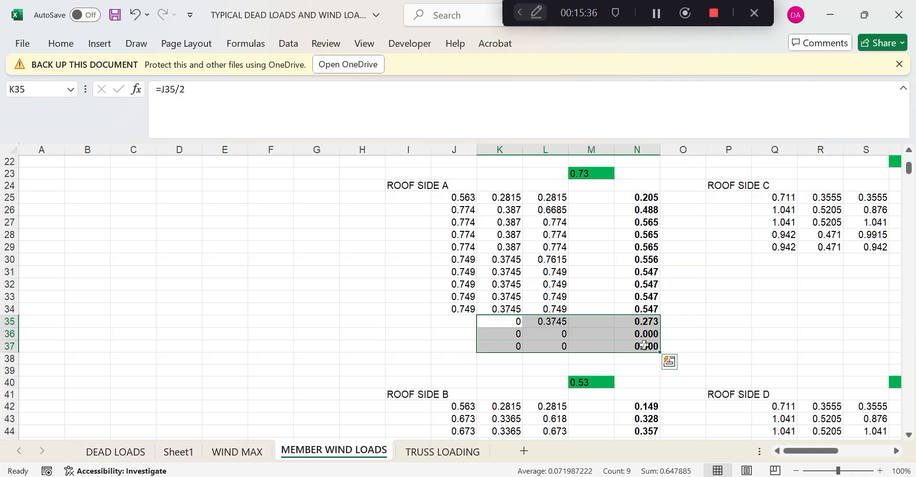
Delete the leftover ROOF SIDE A formulas in K35:N37
key(Delete)
scroll(646, 343, down, 2)
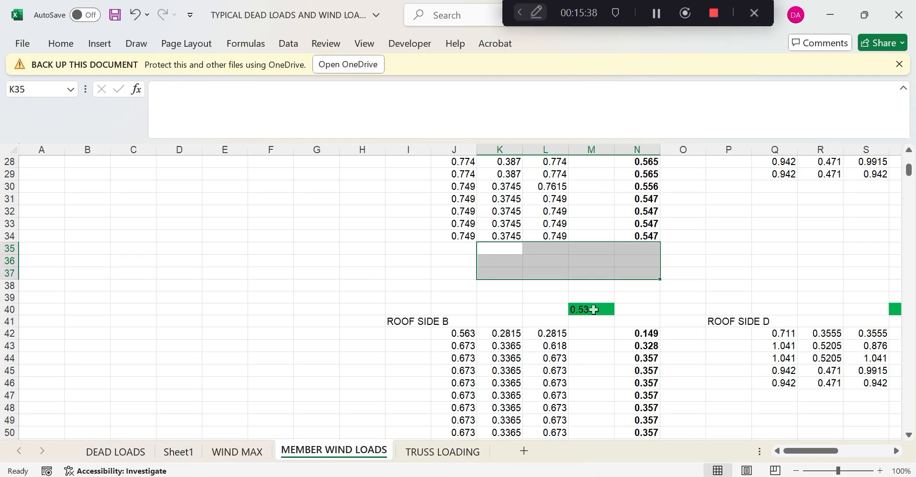
scroll(572, 296, up, 3)
Copy the side A spacings J25:J34 into ROOF SIDE B starting at J42
drag(470, 235, 469, 340)
key(ctrl+c)
scroll(469, 341, down, 4)
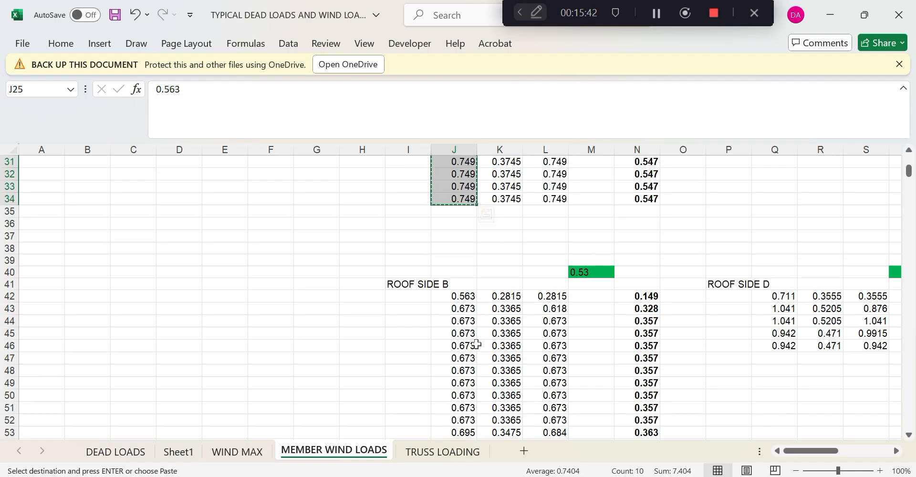
click(469, 296)
key(ctrl+v)
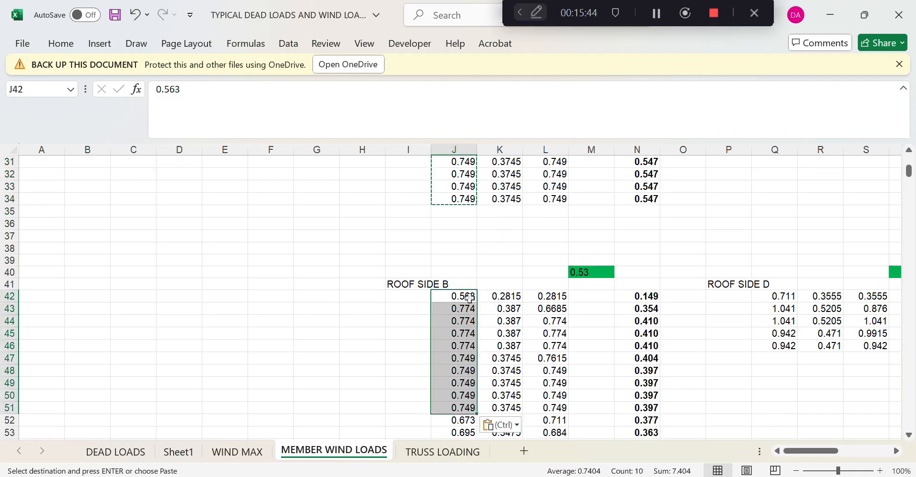
scroll(496, 317, down, 4)
Clear ROOF SIDE B's leftover rows J52:N54
drag(459, 275, 636, 294)
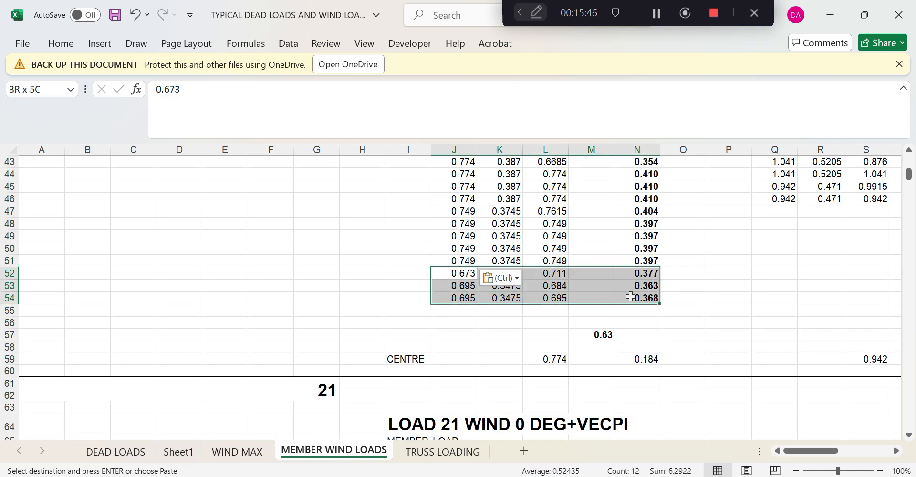
key(Delete)
click(710, 337)
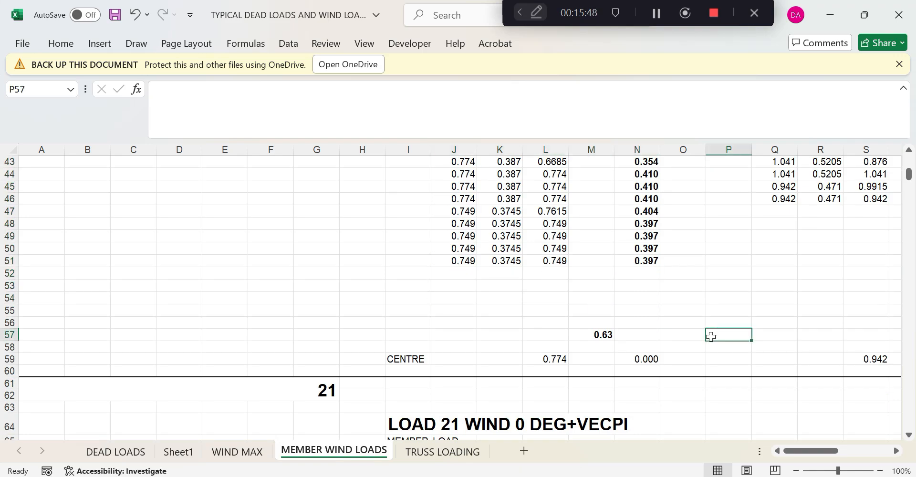
scroll(710, 337, up, 2)
scroll(711, 338, down, 2)
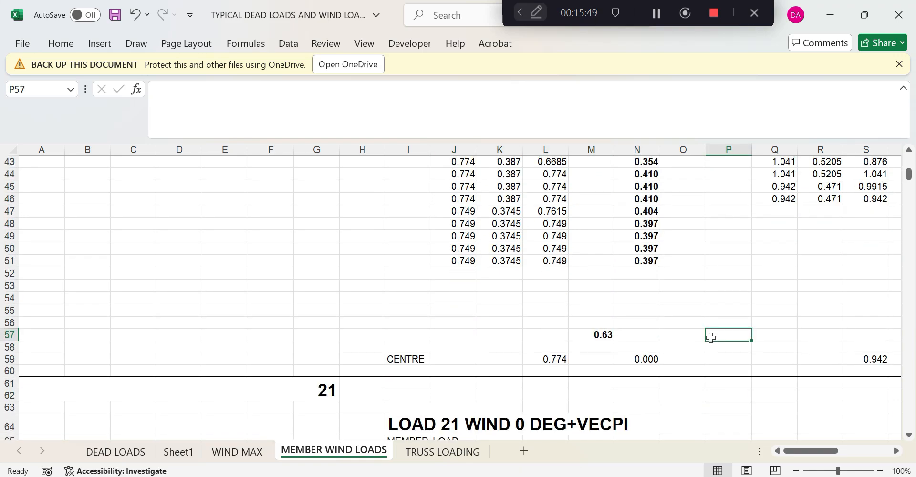
click(639, 359)
Make N59 average the side A total N34 and side B total N51, giving 0.472
text(=()
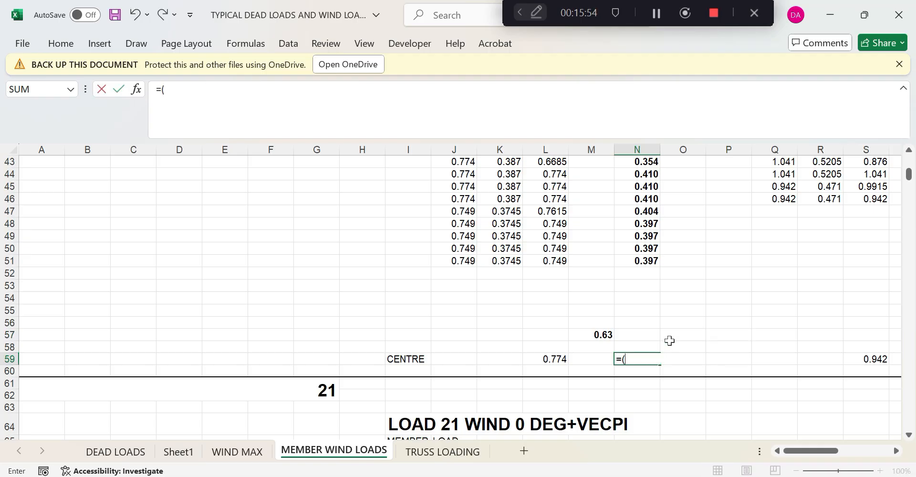
scroll(669, 340, up, 6)
click(656, 274)
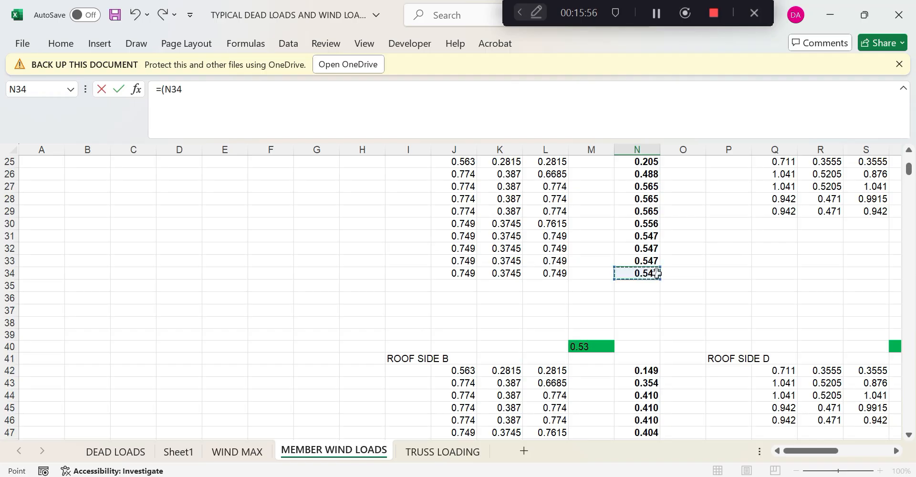
text(+)
scroll(656, 273, down, 5)
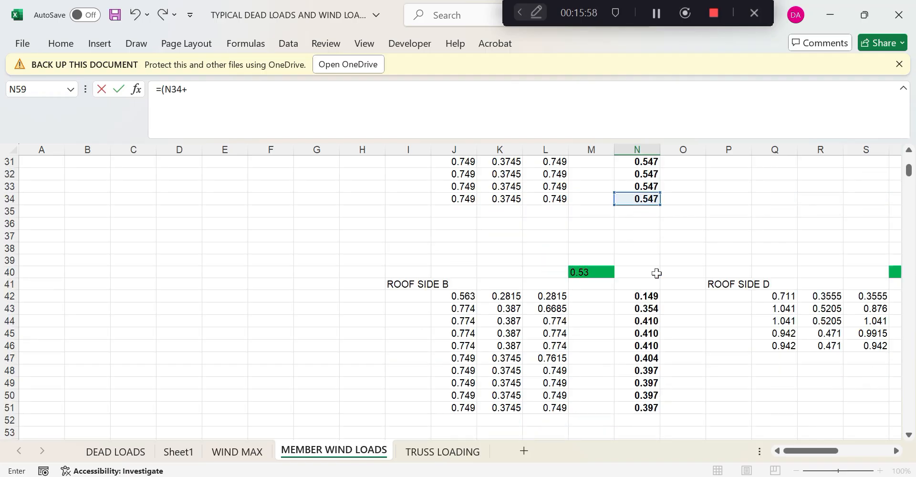
click(648, 296)
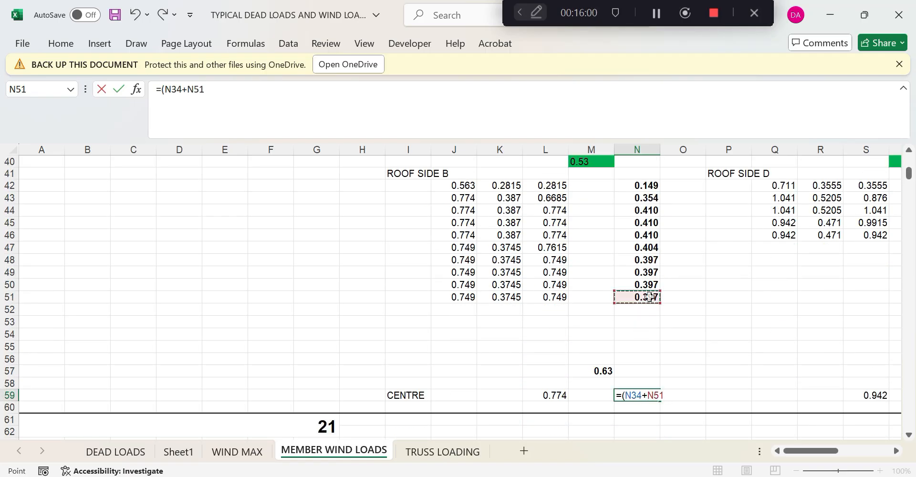
text()/2)
key(Return)
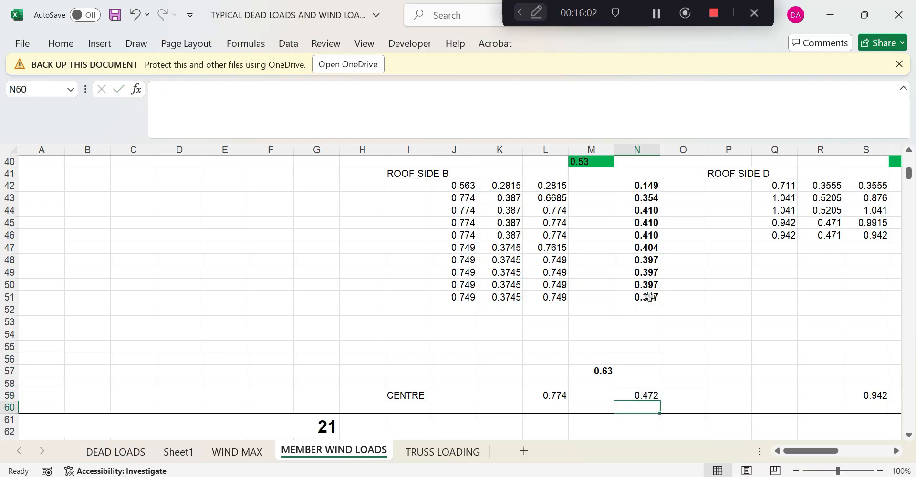
Scroll back to the top of the sheet and select G2 beside the WALL A loads
click(697, 361)
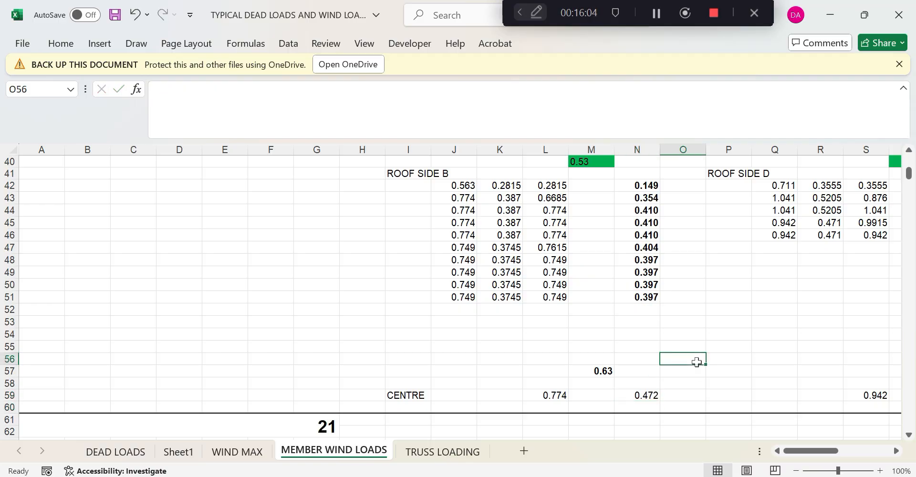
scroll(696, 362, down, 4)
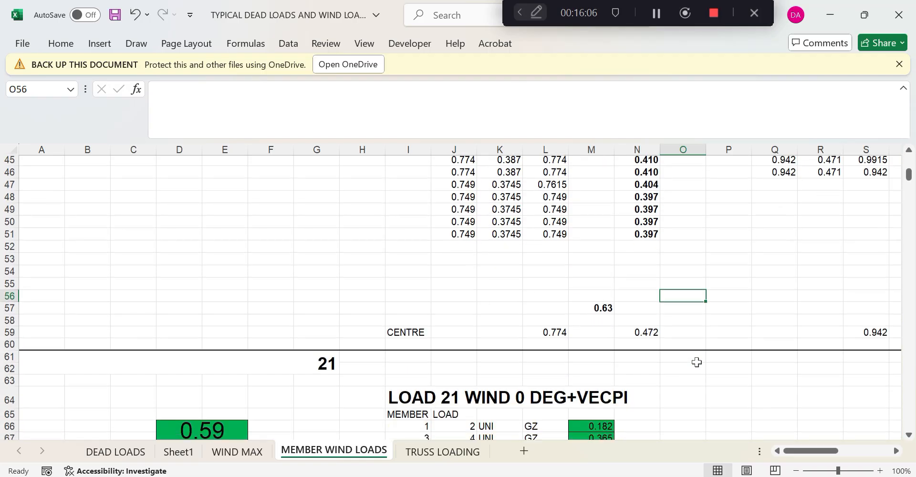
scroll(636, 341, up, 3)
scroll(636, 341, up, 14)
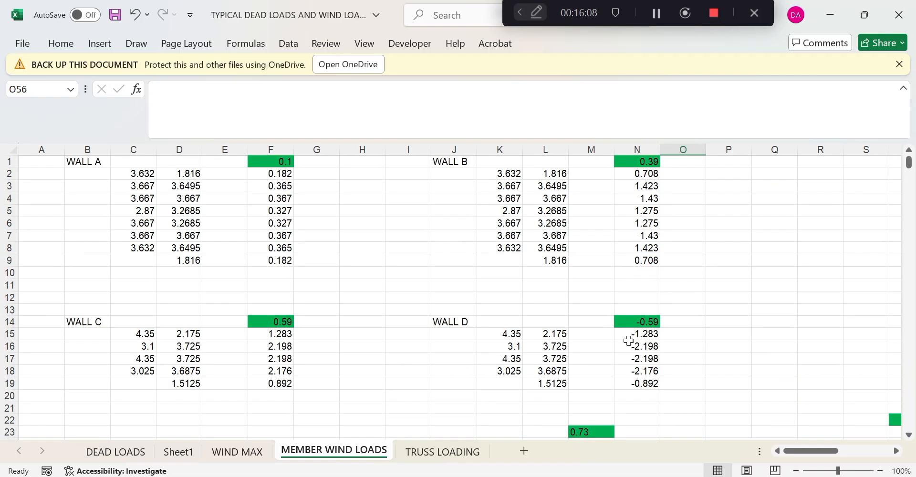
click(306, 174)
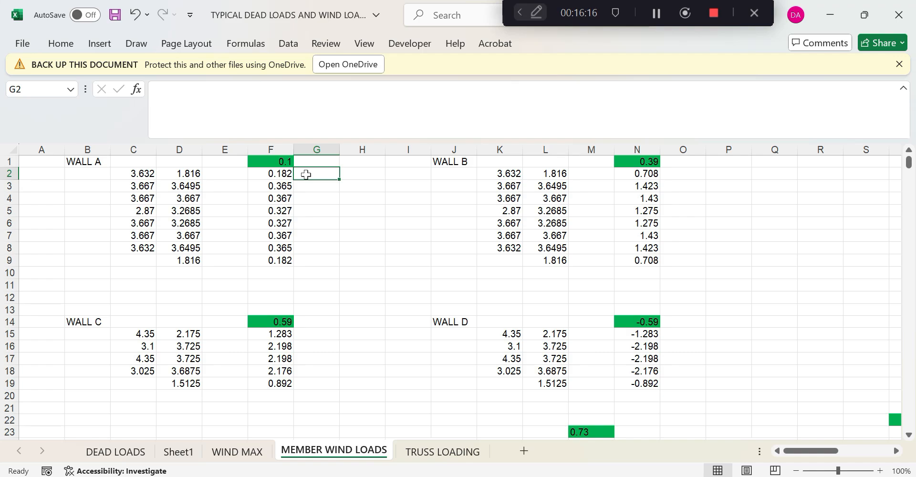
In STAAD.Pro, display the whole structure, measure the 3.632 m base bay, then return to Excel
key(alt+Tab)
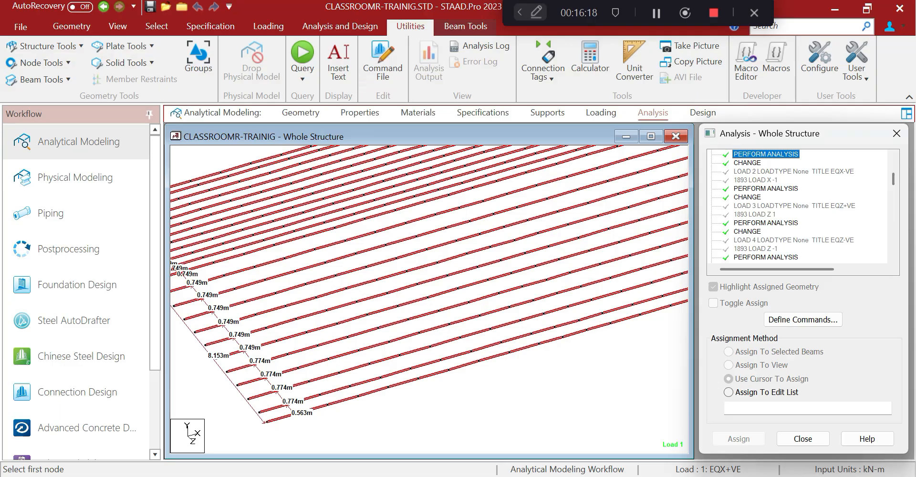
click(117, 26)
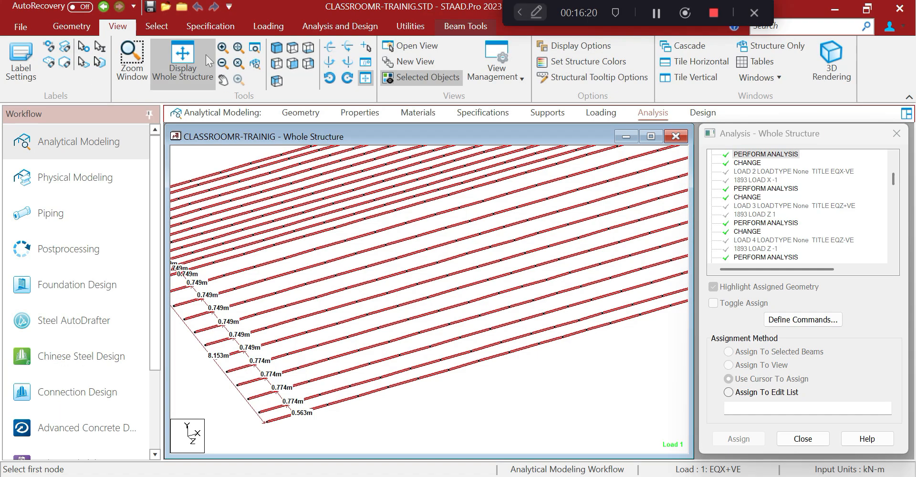
click(182, 60)
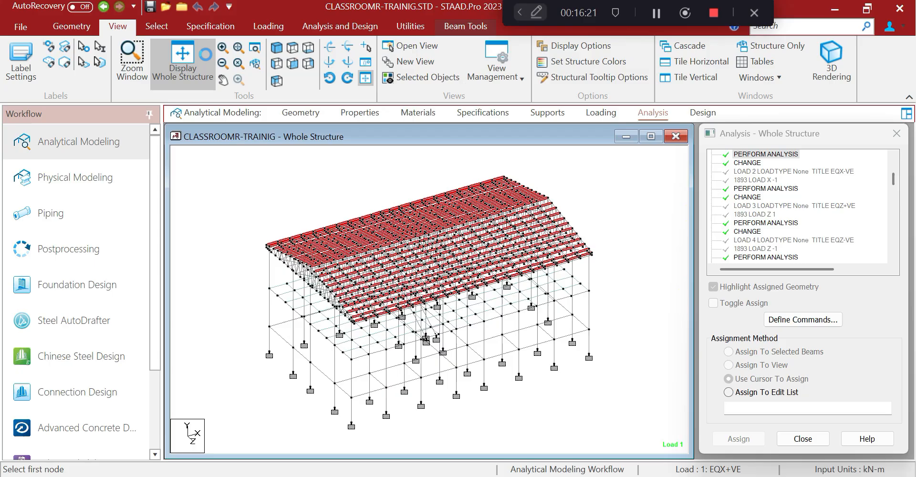
click(352, 398)
click(386, 387)
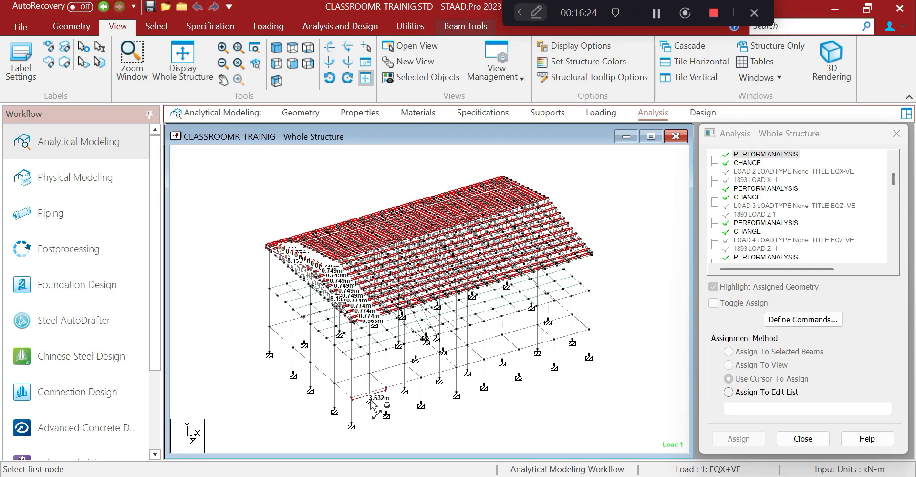
scroll(359, 407, up, 1)
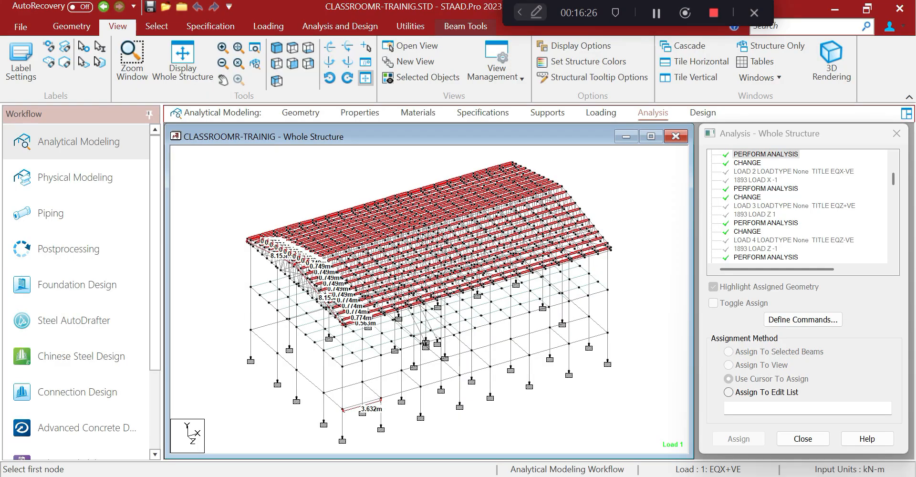
key(alt+Tab)
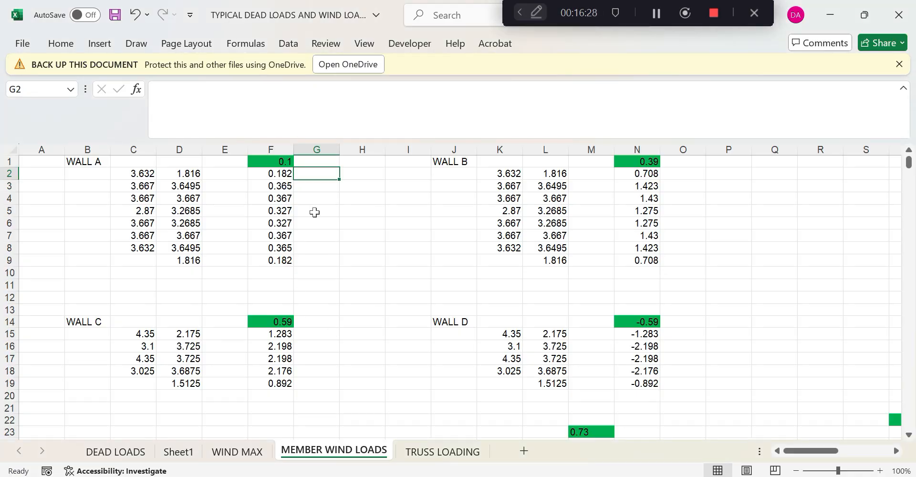
Scroll down to the LOAD 21 WIND 0 DEG+VECPI table at row 64, then return to STAAD.Pro
scroll(197, 354, down, 14)
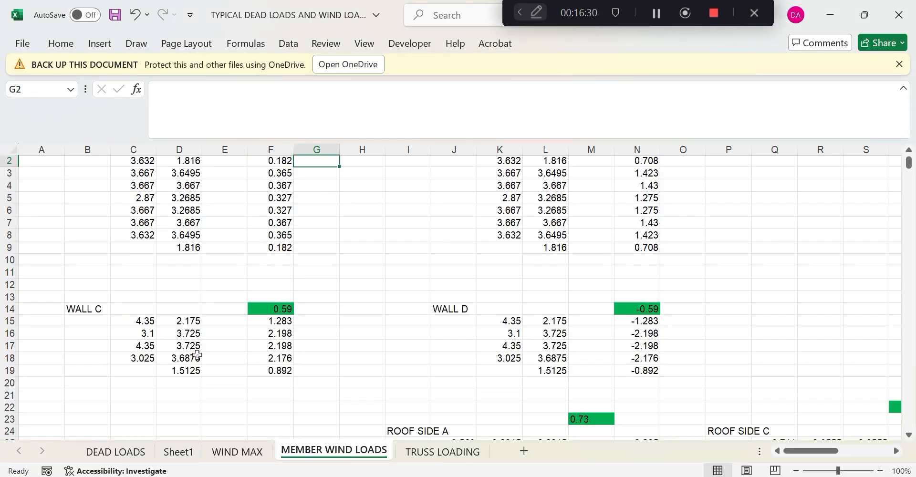
scroll(197, 355, down, 7)
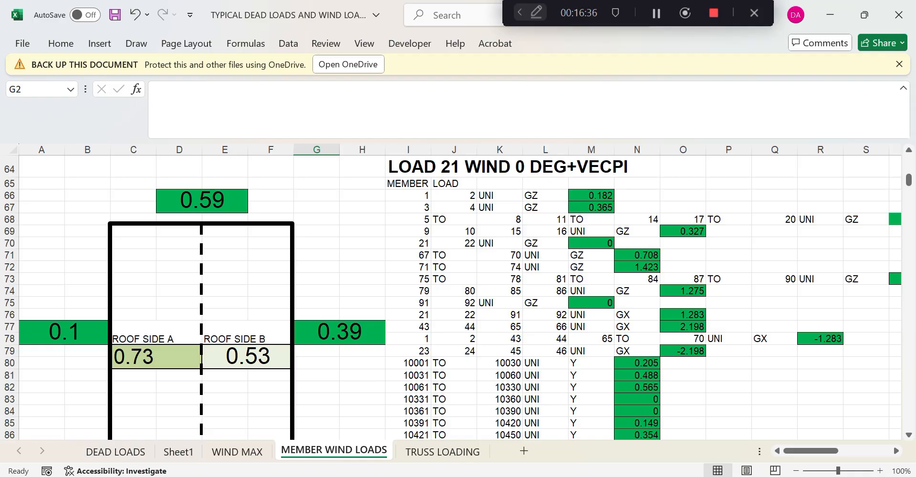
key(alt+Tab)
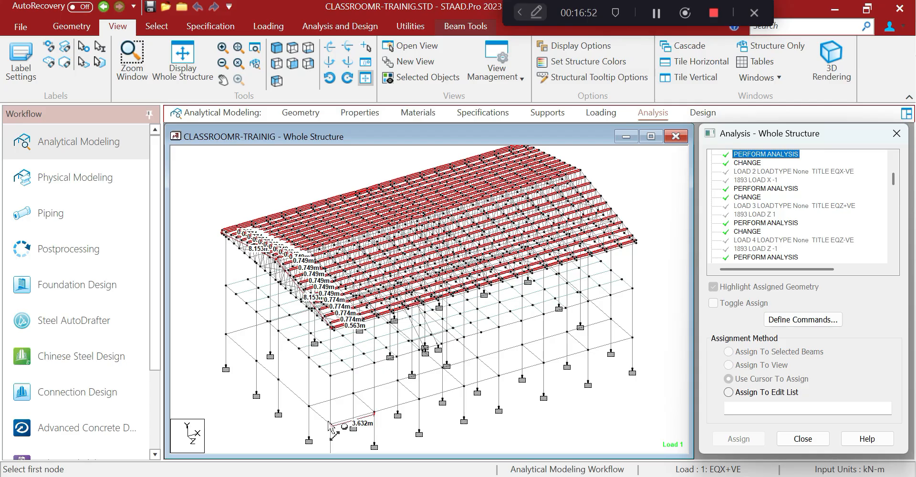
Measure the adjacent 3.667 m base bay, then bring Excel back and scroll to the top
click(374, 413)
click(420, 400)
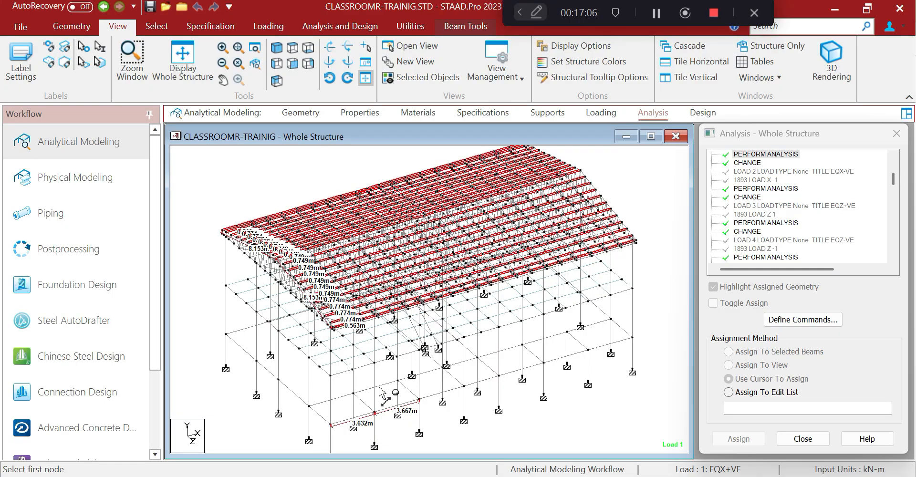
click(468, 476)
scroll(368, 282, up, 20)
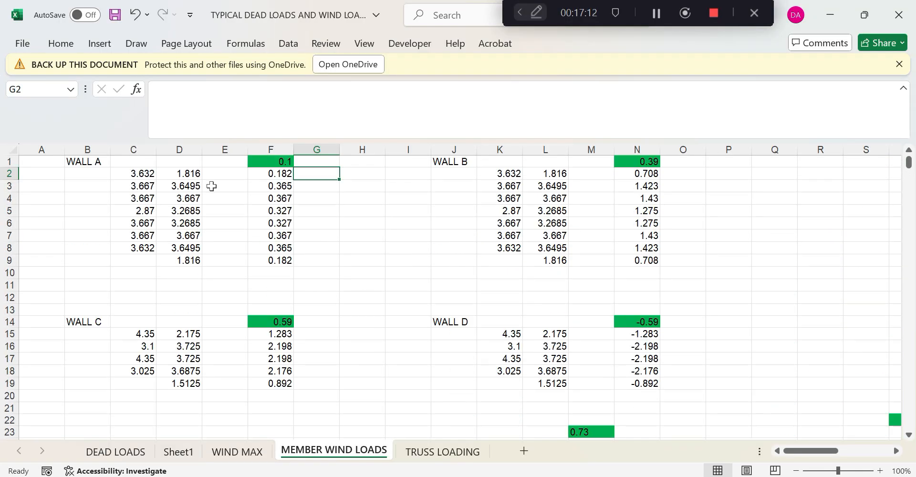
click(196, 175)
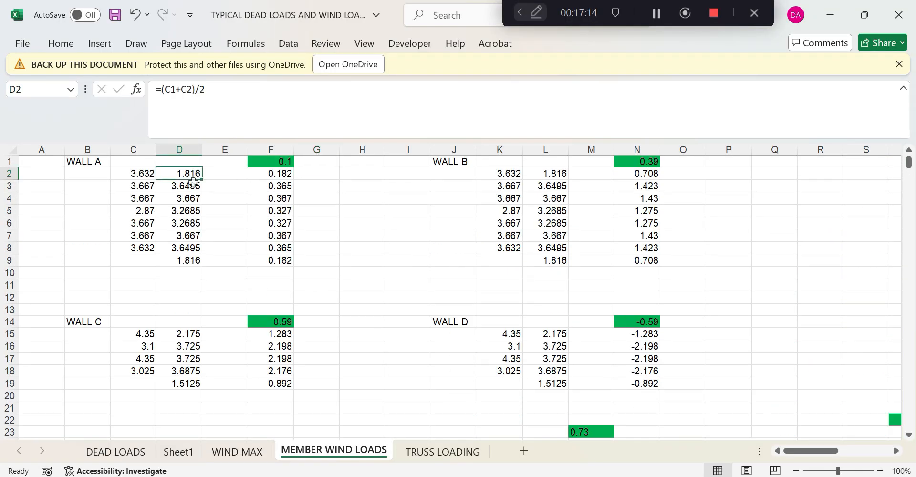
double_click(193, 175)
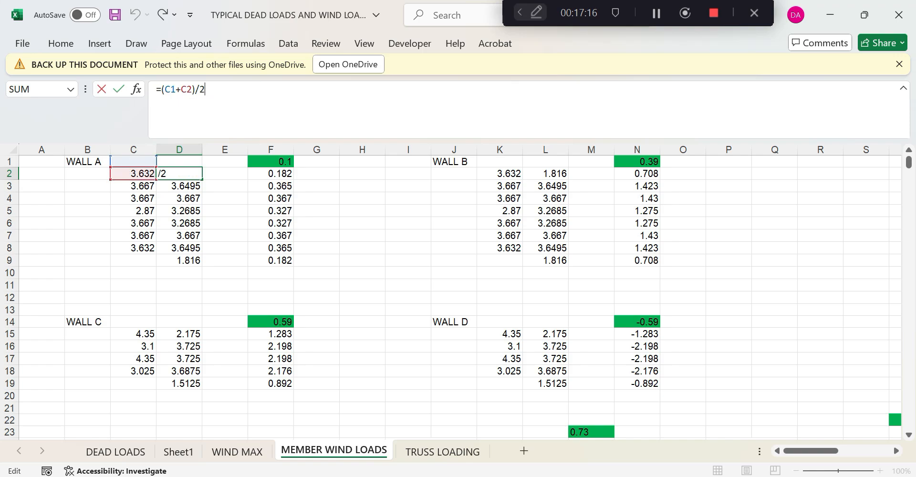
key(Return)
key(F2)
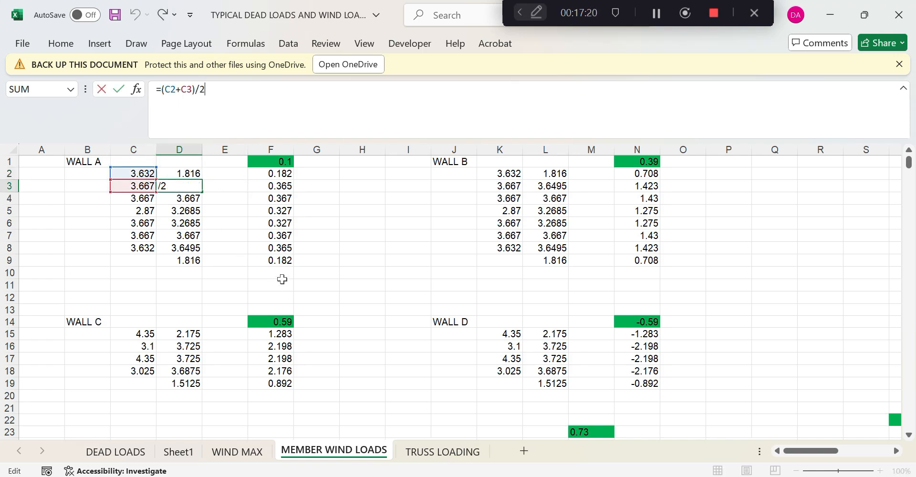
click(263, 262)
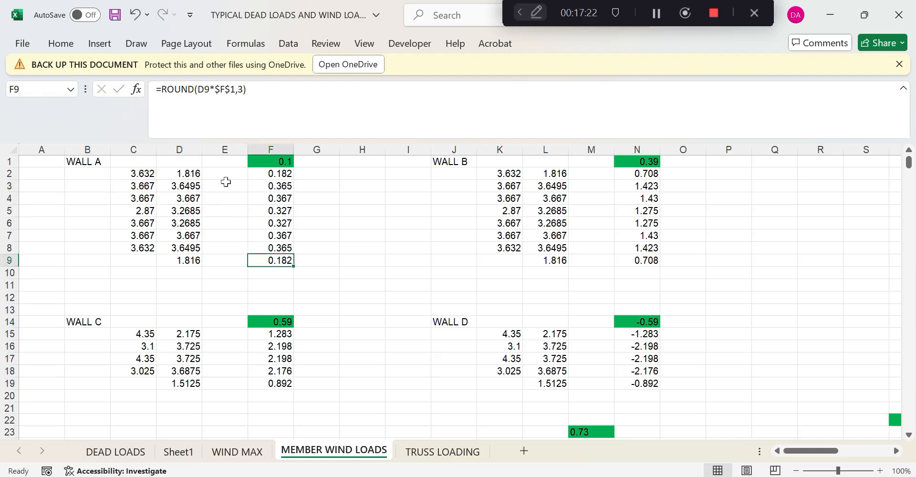
click(285, 163)
click(283, 174)
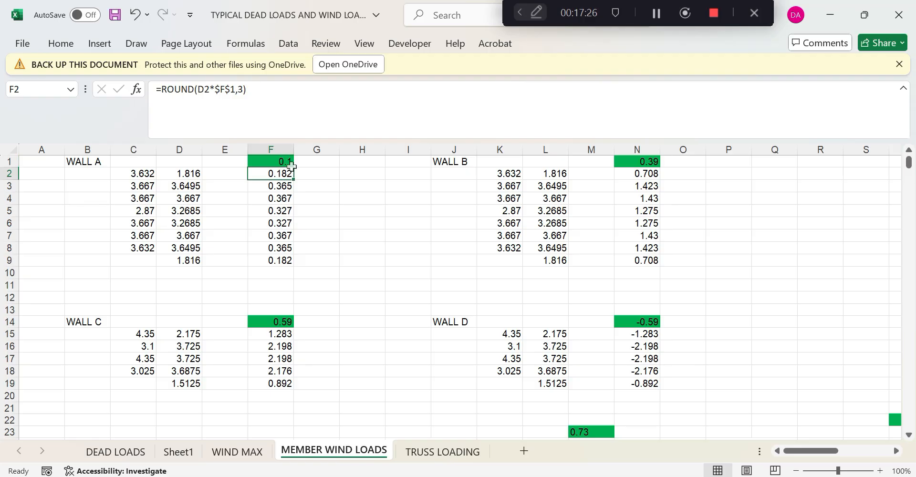
click(324, 190)
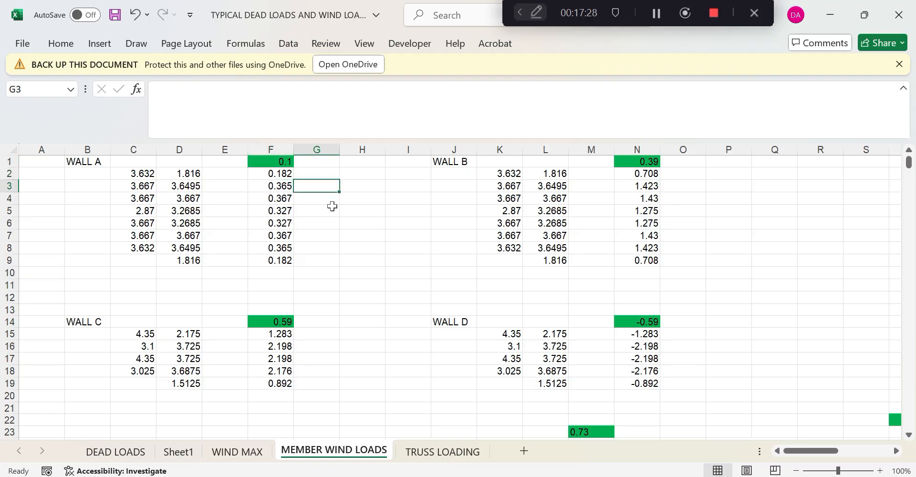
scroll(332, 206, down, 2)
scroll(332, 206, up, 2)
In STAAD.Pro, box-select the perimeter column nodes: top and bottom rows plus left and right lines
key(alt+Tab)
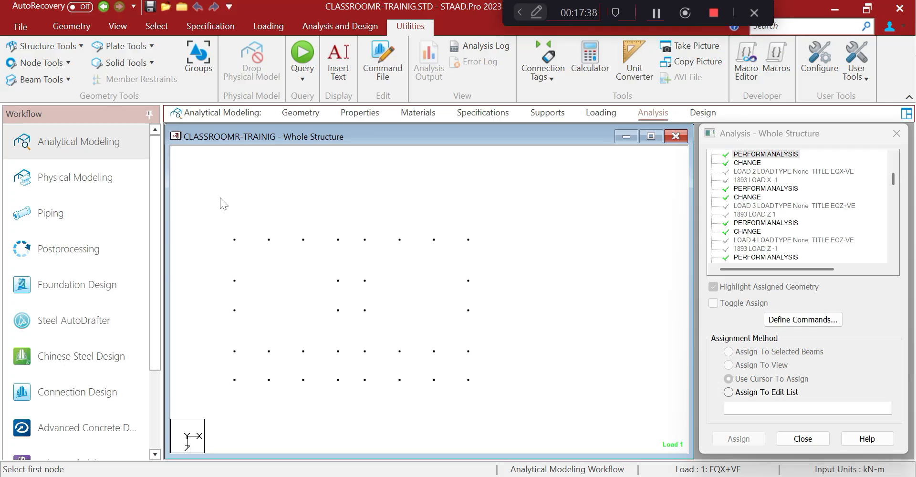
drag(182, 204, 497, 262)
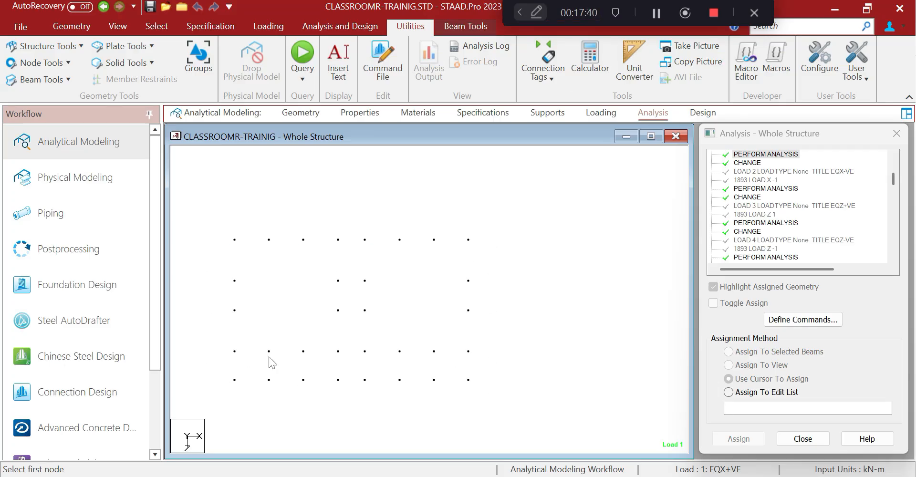
drag(217, 368, 495, 419)
drag(464, 223, 501, 436)
drag(210, 225, 265, 370)
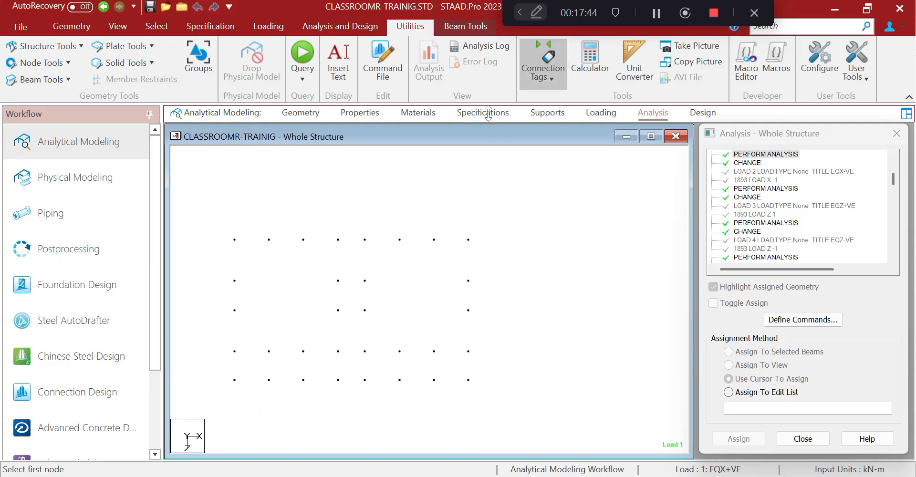
Show only the selected columns in their own view, then return to plan view
click(117, 26)
click(276, 47)
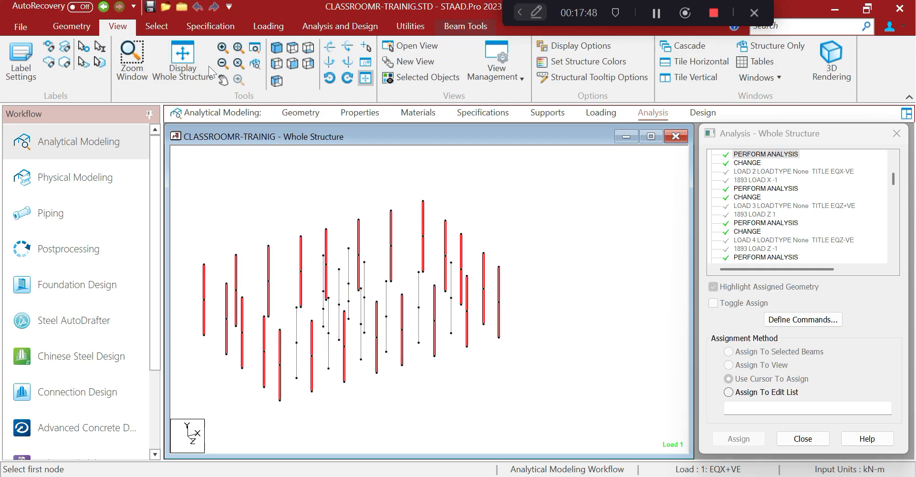
click(427, 78)
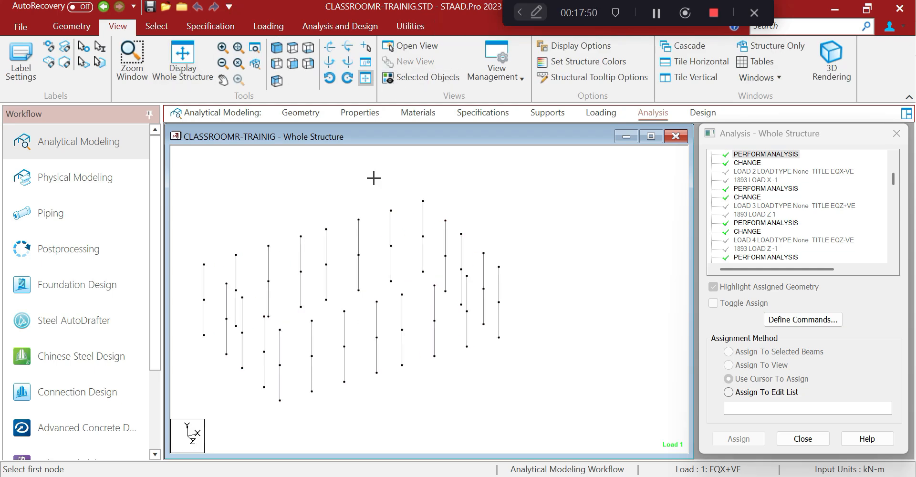
click(293, 48)
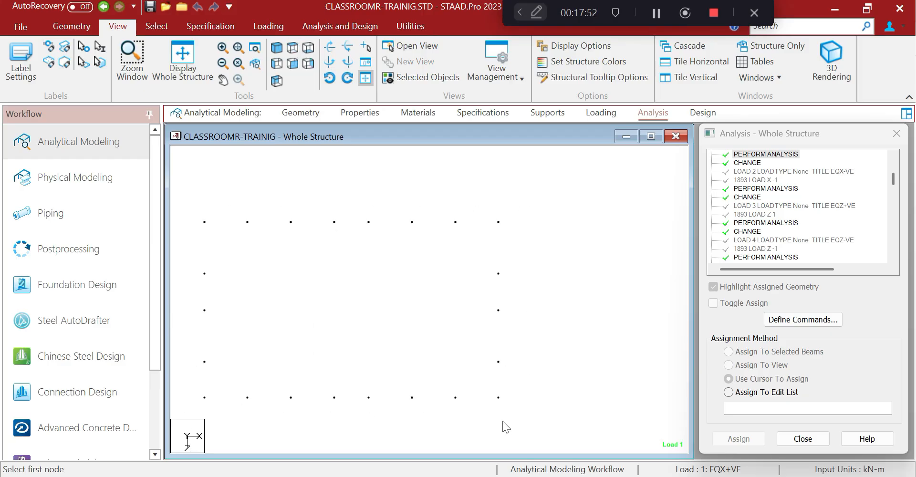
Check the Excel workbook, then open STAAD.Pro's Loading workflow
click(488, 476)
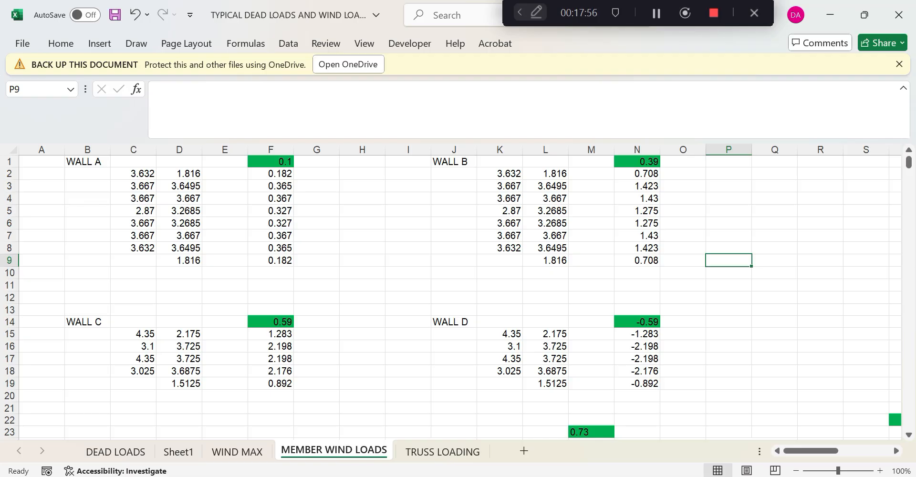
click(830, 14)
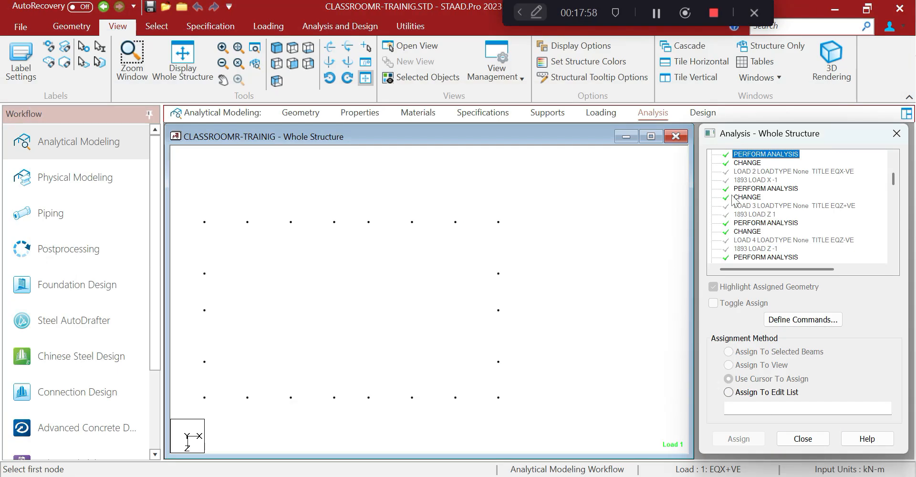
scroll(754, 224, down, 5)
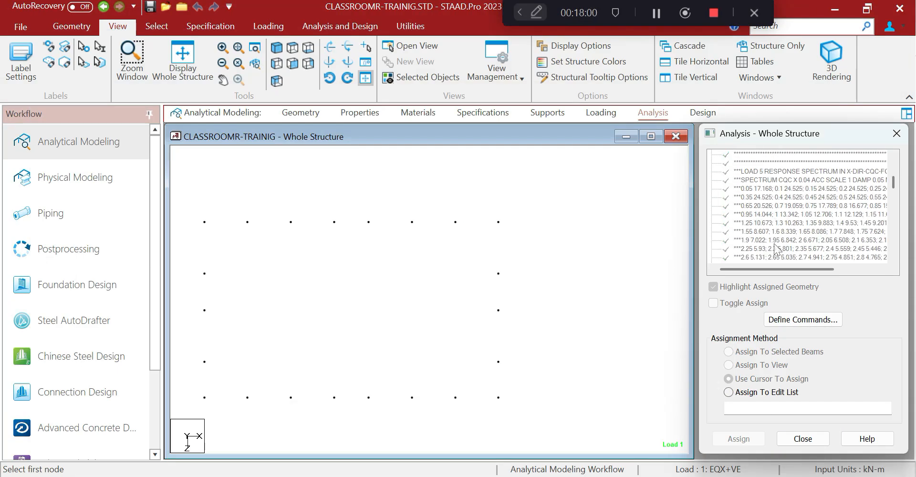
scroll(775, 248, up, 2)
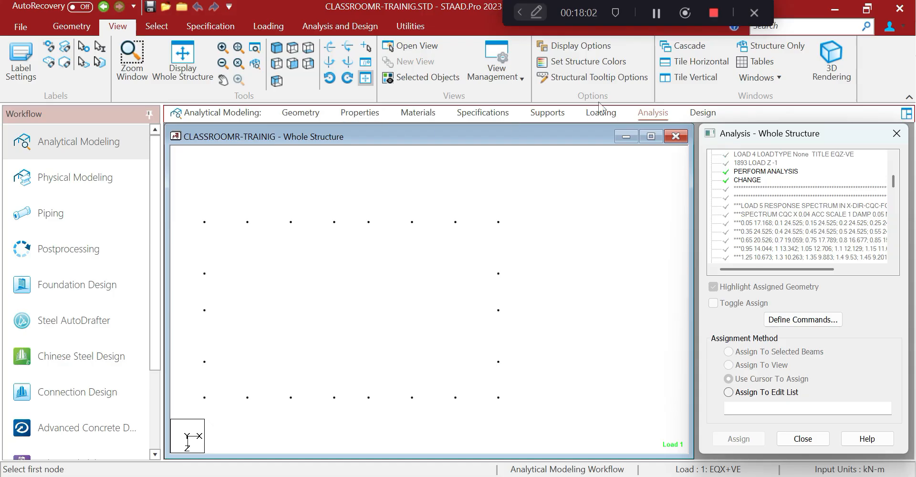
click(595, 113)
Add a 0.182 kN/m uniform GY member load to load case 21 WIND 0 DEG+VECPI
click(680, 167)
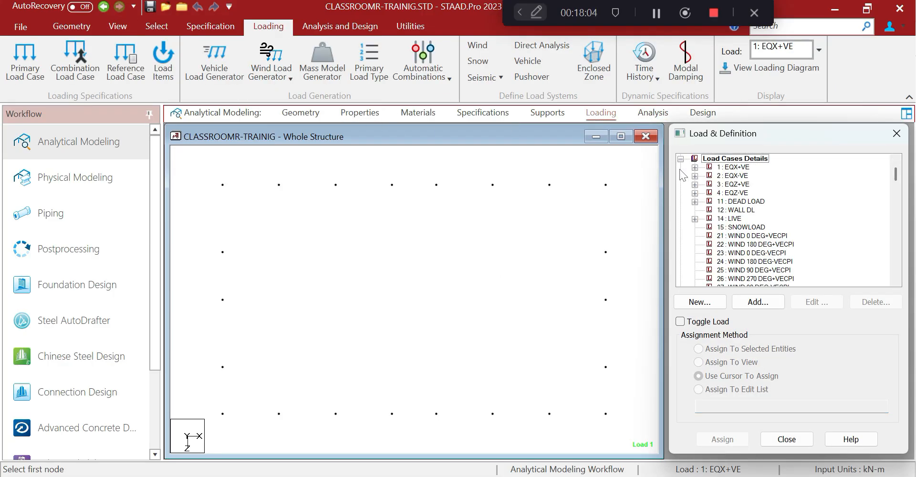
click(717, 235)
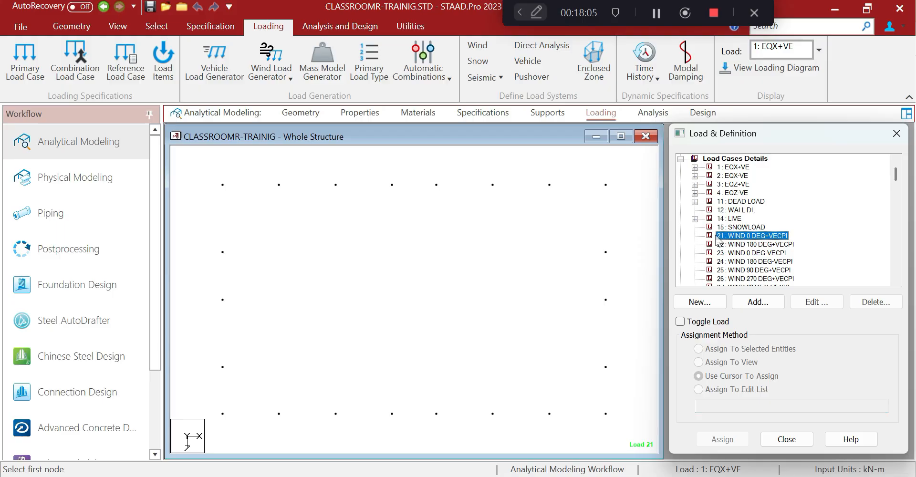
click(747, 303)
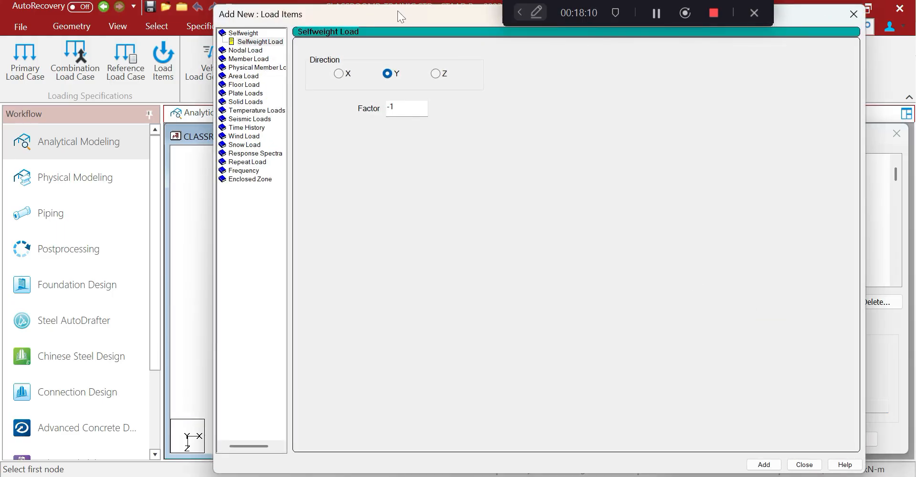
drag(376, 17, 548, 97)
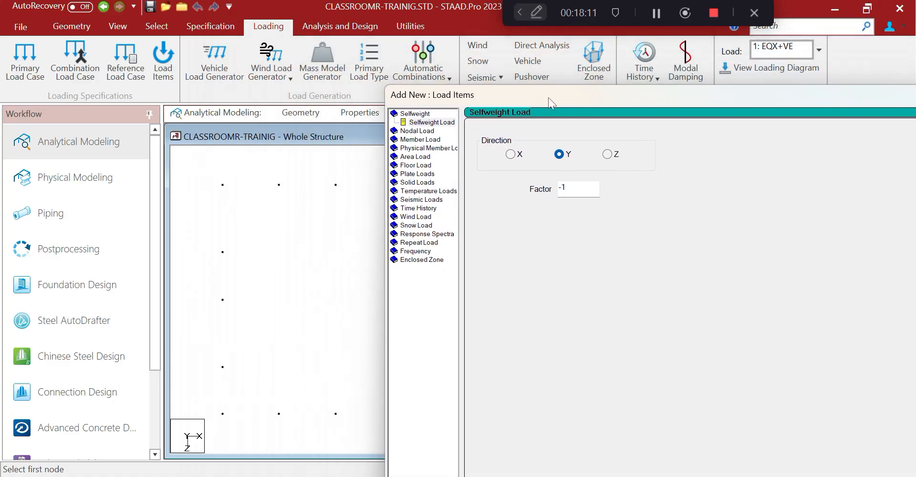
click(429, 139)
drag(680, 99, 129, 50)
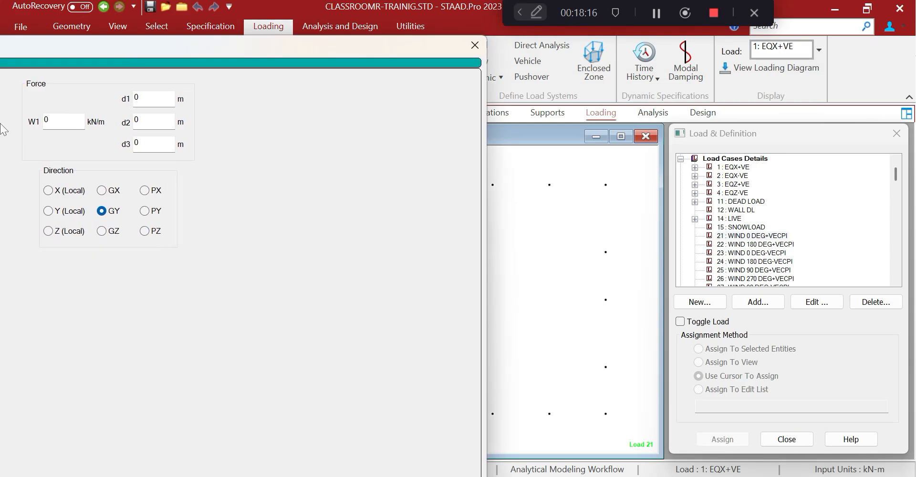
drag(334, 51, 192, 292)
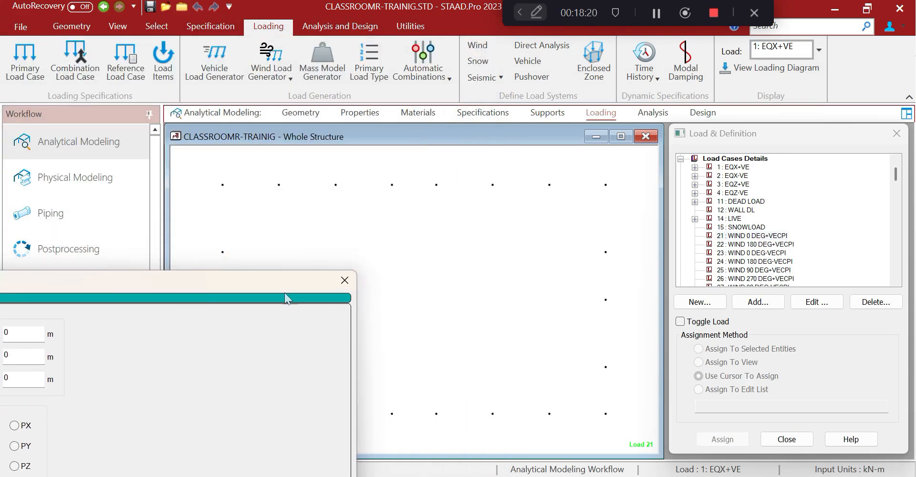
drag(299, 276, 371, 116)
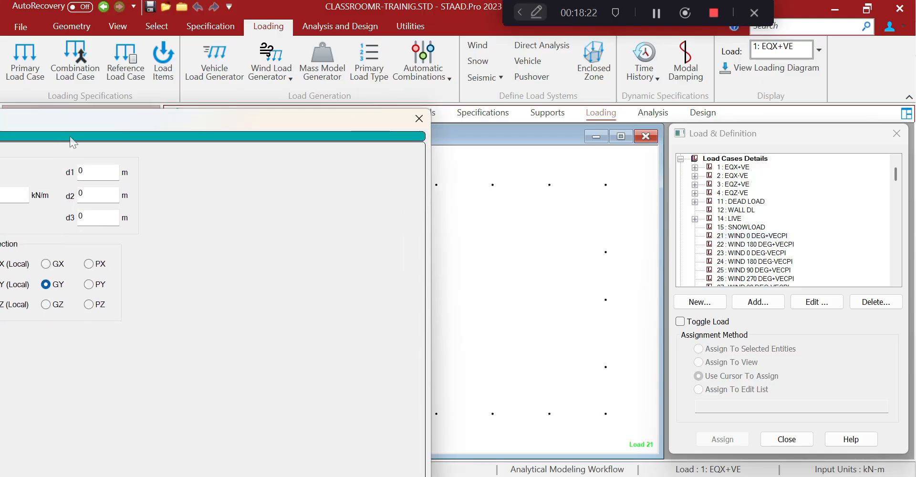
drag(46, 130, 159, 111)
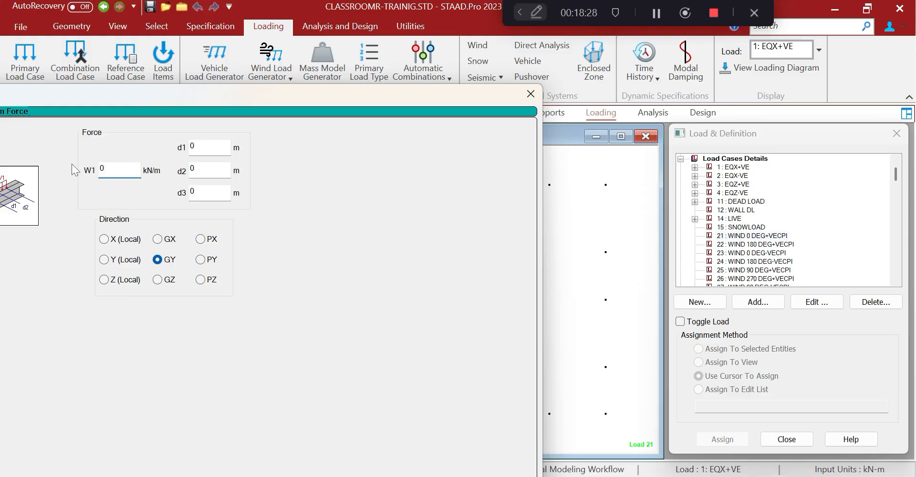
text(.182)
drag(346, 94, 331, 14)
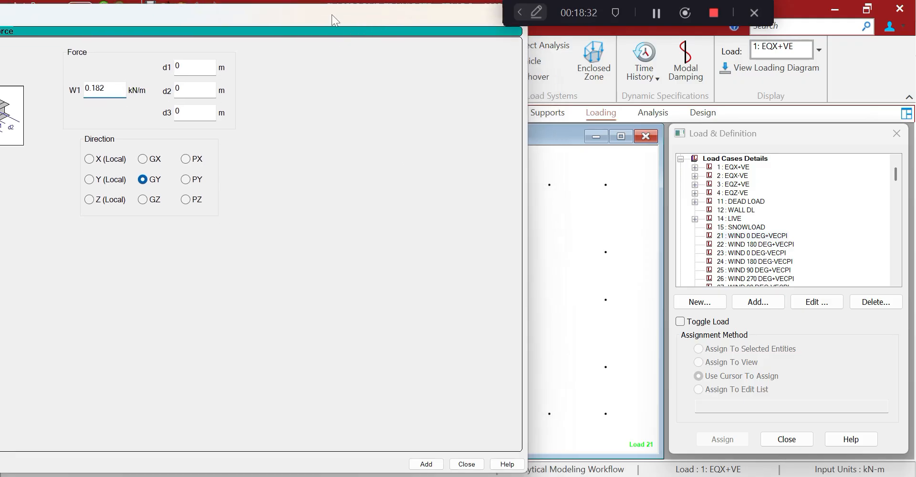
click(426, 464)
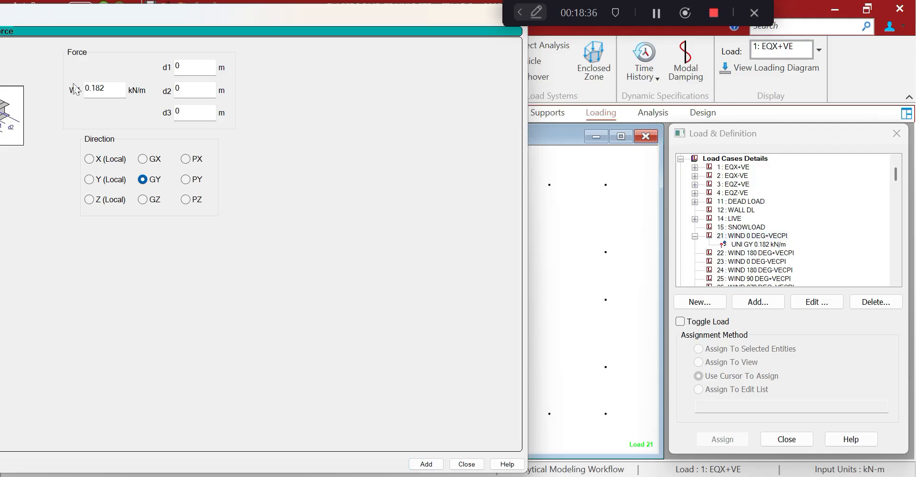
Add uniform GY loads of 0.365, 0.367, 0.327, 0.327, 0.367 and 0.365 kN/m, then enter 0.182
drag(93, 87, 104, 87)
text(367)
key(Return)
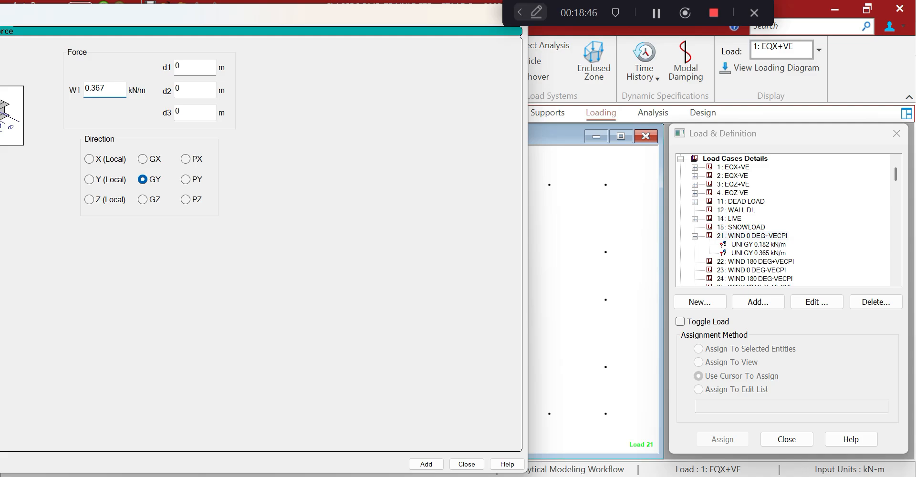
key(Return)
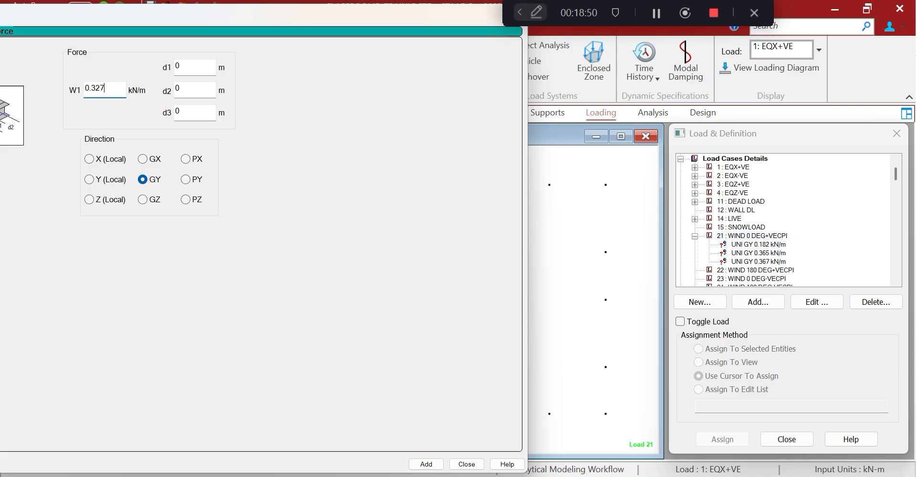
key(Return)
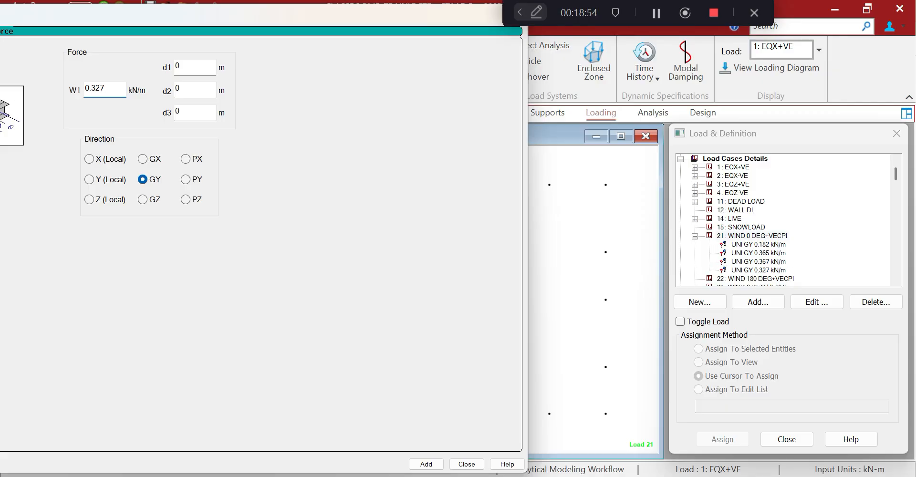
key(Return)
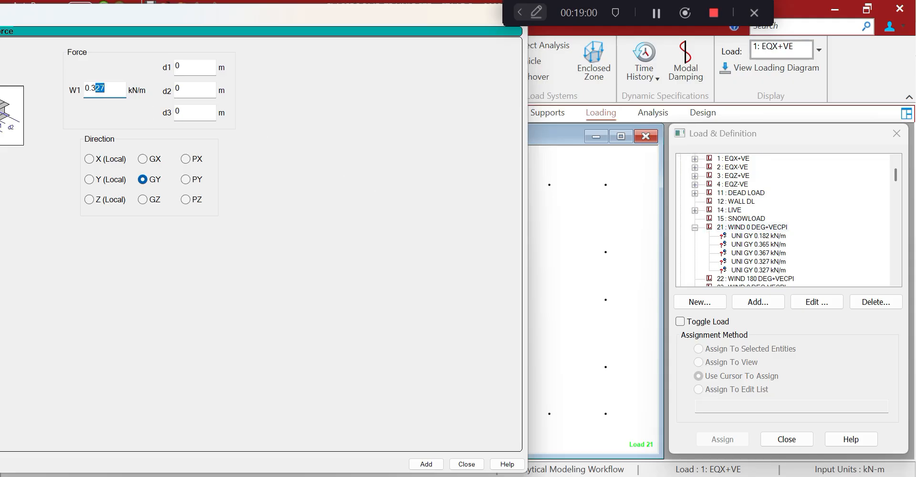
key(Return)
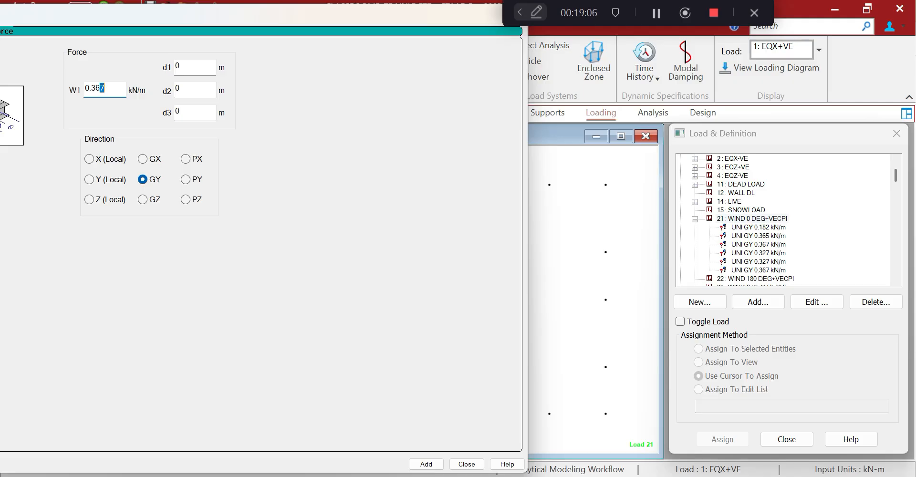
key(Return)
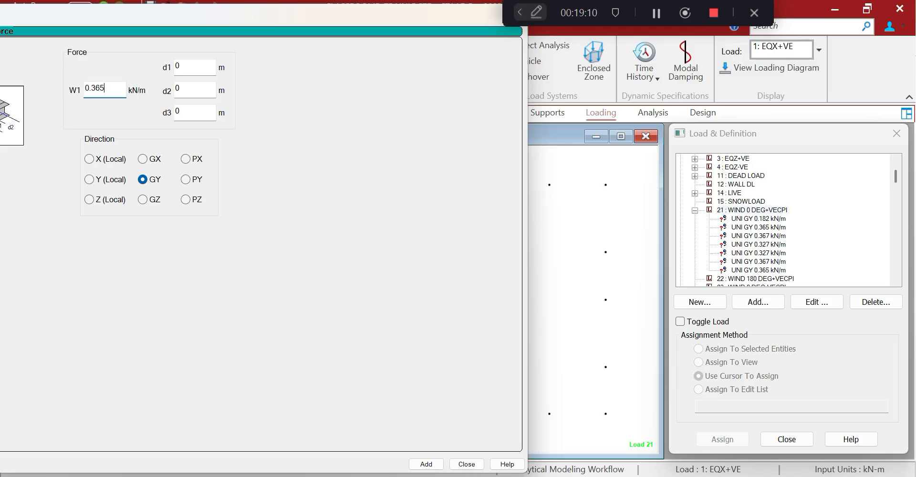
text(182)
Add the final 0.182 kN/m load and assign it to the top-left roof beams
click(426, 464)
click(459, 465)
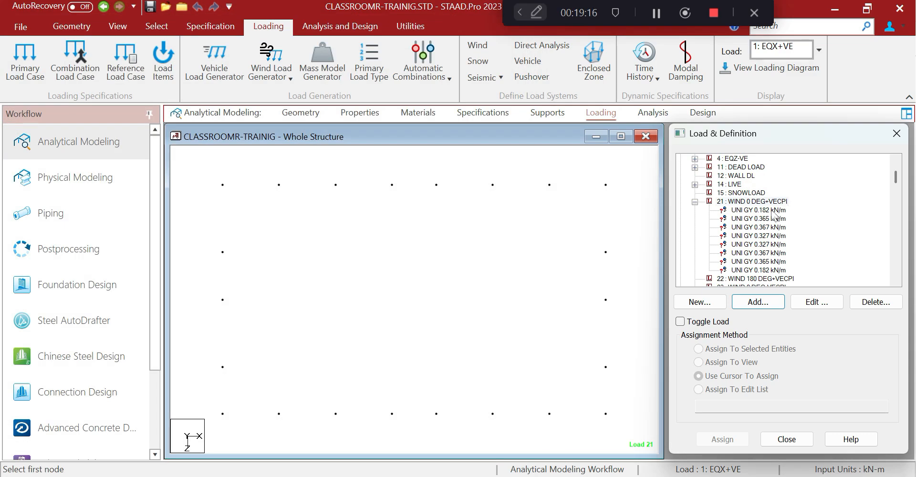
drag(228, 199, 270, 262)
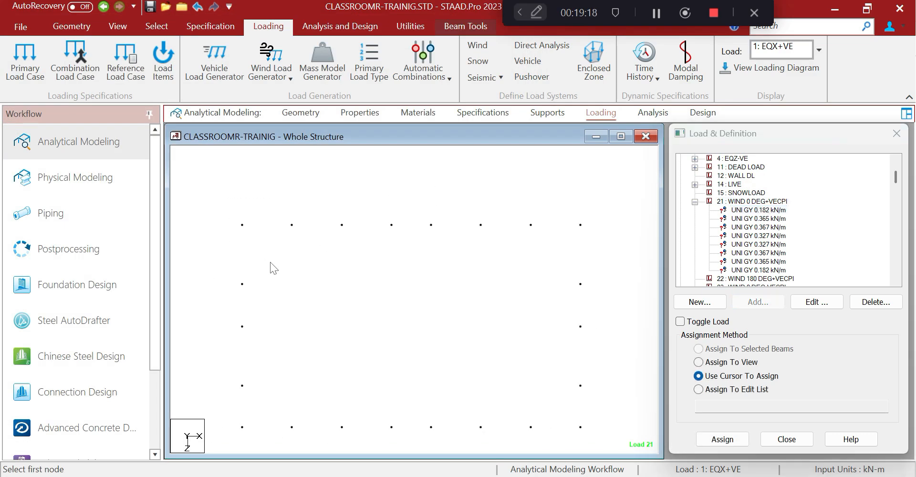
click(698, 350)
click(721, 439)
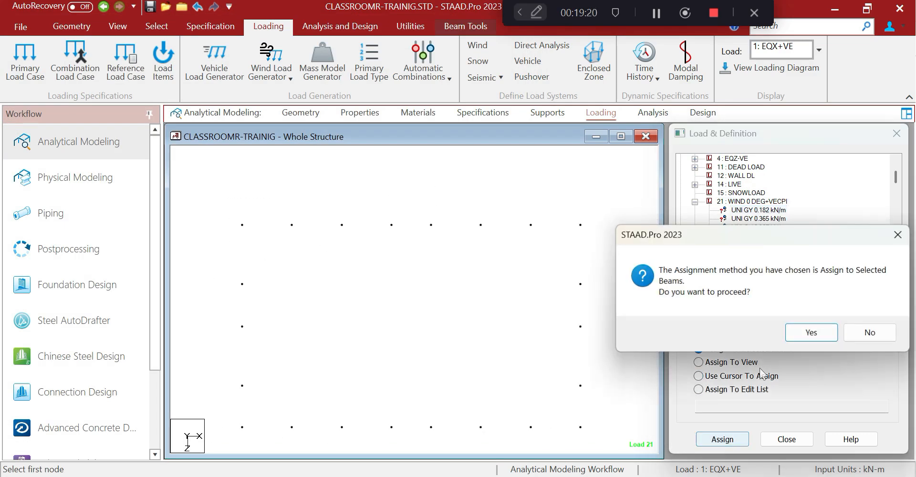
click(810, 333)
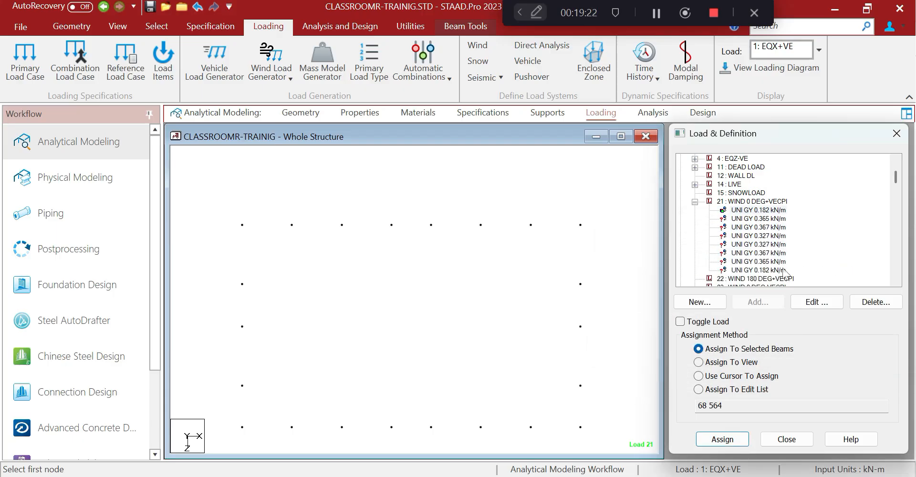
Assign the 0.365 kN/m load to the same selected roof beams
click(759, 218)
click(698, 349)
click(722, 439)
click(795, 335)
Assign the 0.367 kN/m load to the next top roof beam
drag(335, 202, 368, 269)
click(706, 350)
click(705, 350)
click(722, 438)
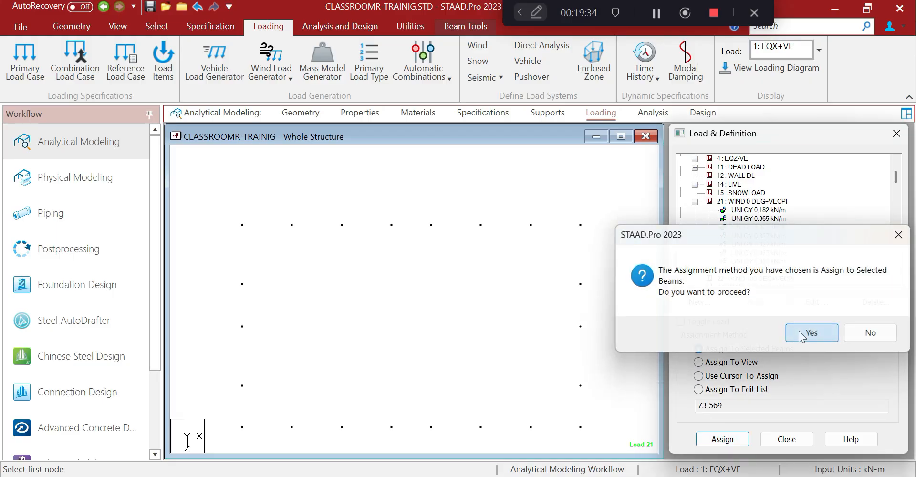
click(806, 334)
click(754, 210)
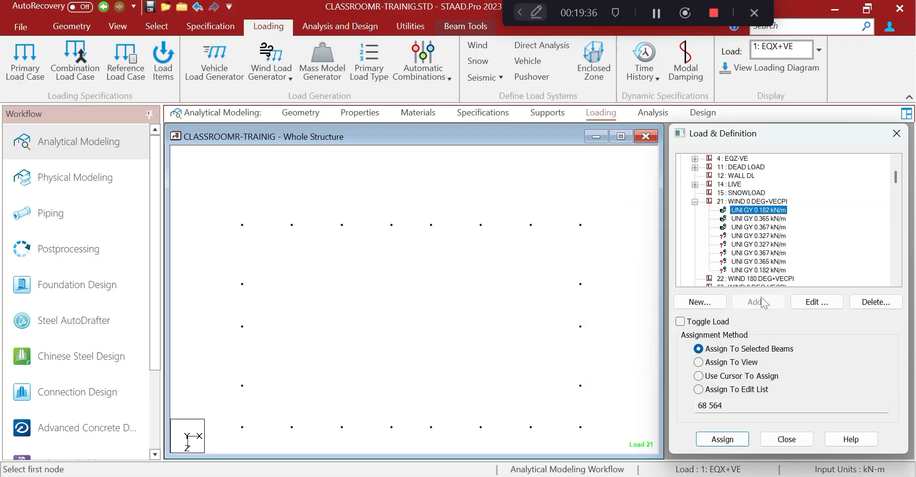
click(811, 301)
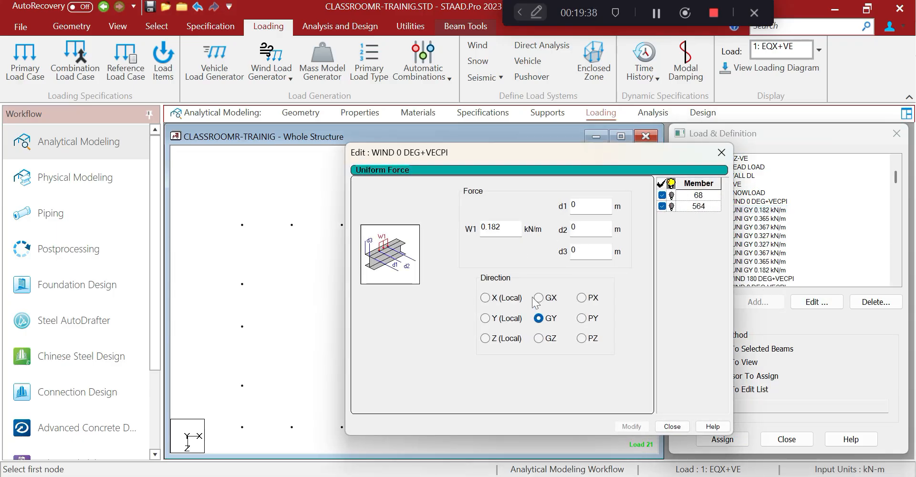
Change the 0.182, 0.365 and 0.367 kN/m loads of case 21 from GY to GZ
click(538, 339)
click(631, 426)
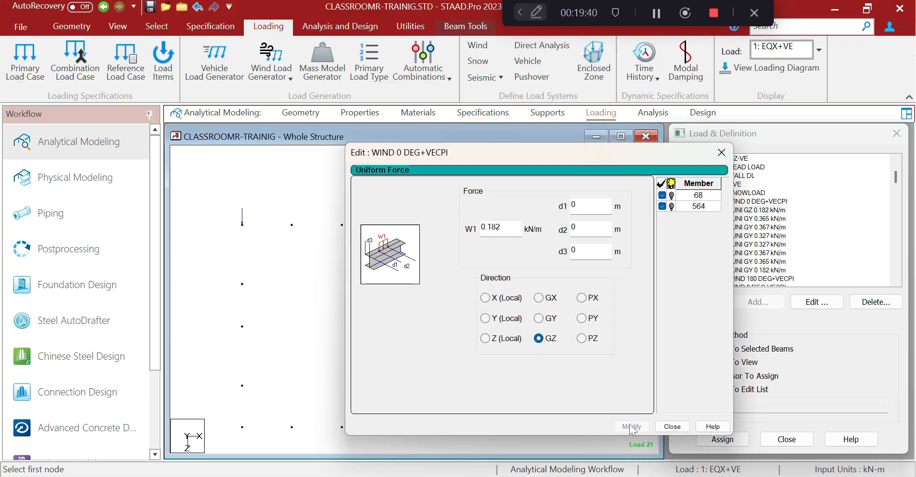
click(751, 219)
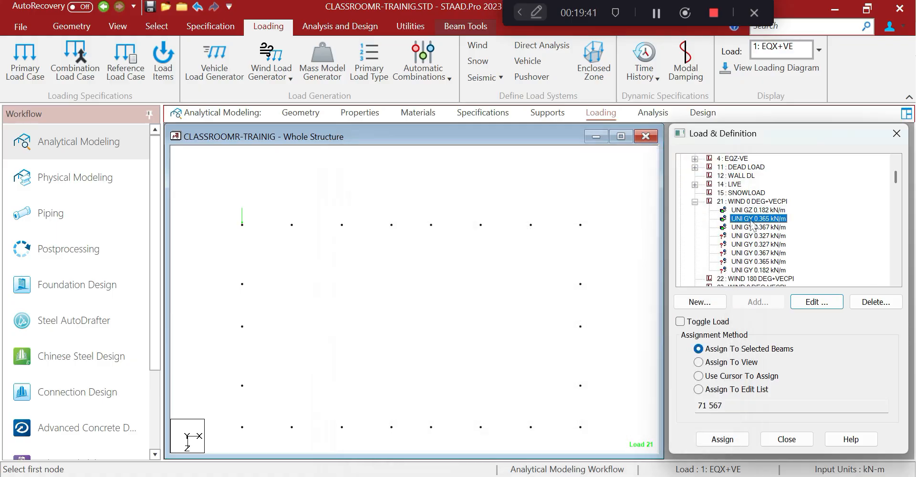
click(816, 303)
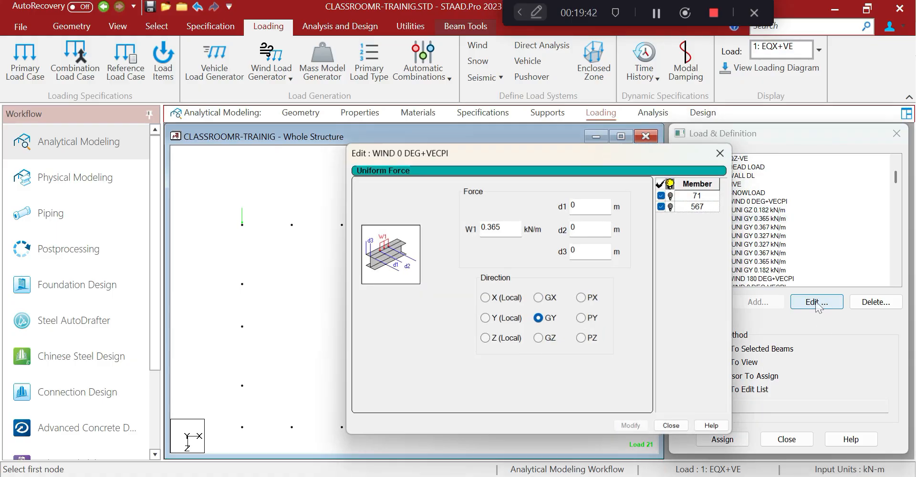
click(538, 338)
click(631, 426)
click(672, 426)
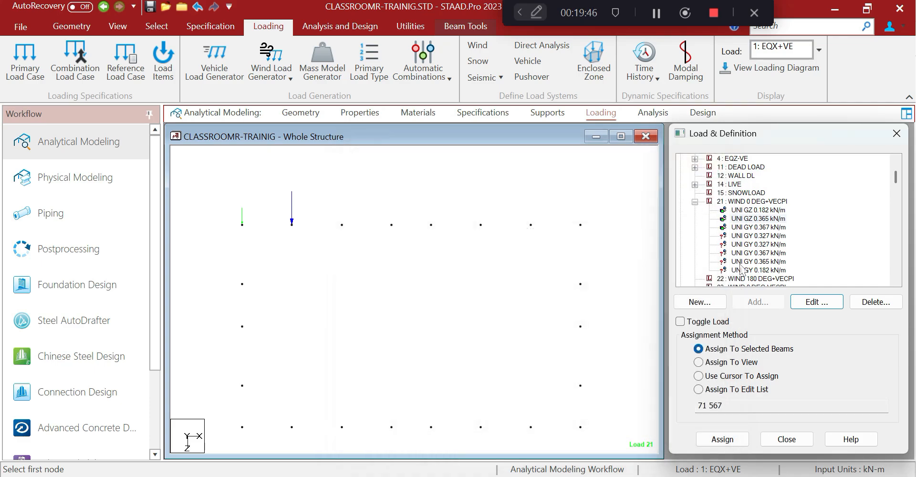
click(755, 228)
click(817, 301)
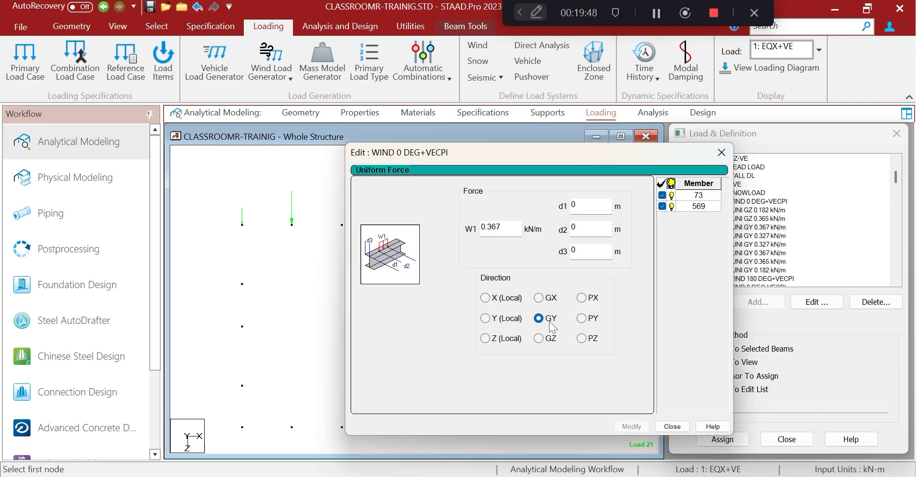
click(538, 338)
click(619, 426)
click(672, 426)
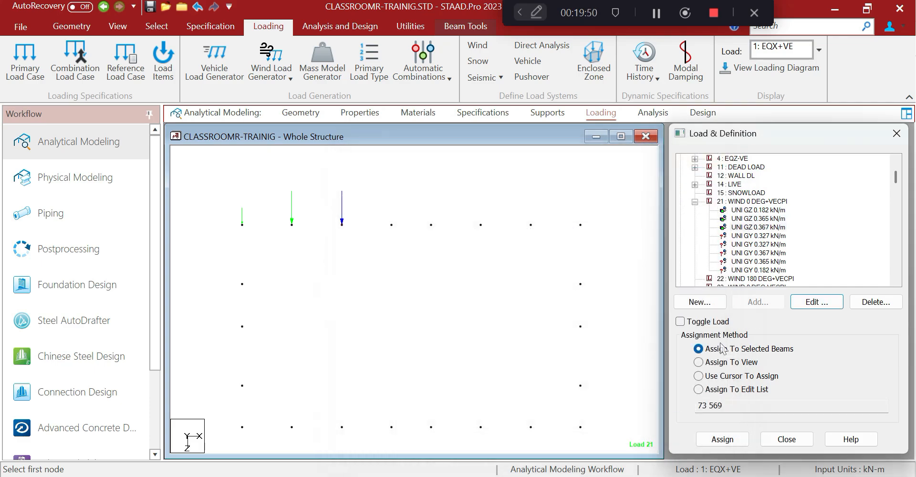
Change the 0.327, second 0.367 and second 0.365 kN/m loads to the GZ direction
click(756, 244)
click(811, 301)
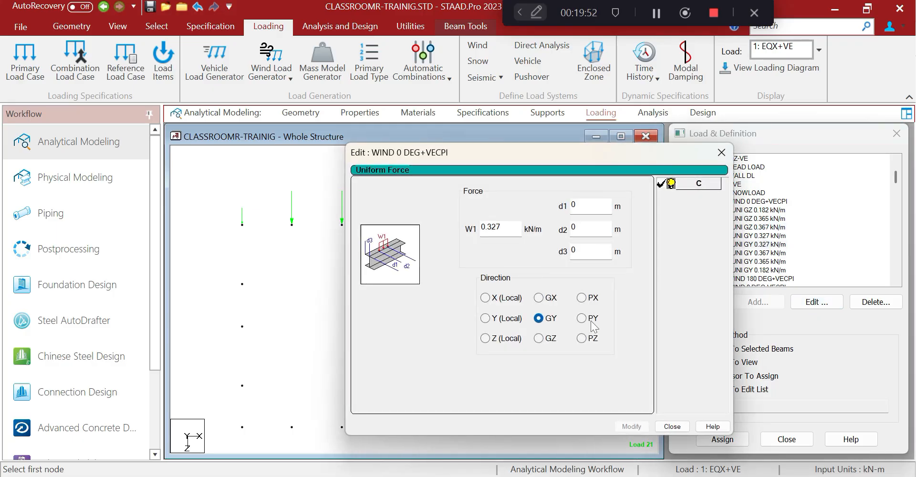
click(538, 338)
click(630, 426)
click(672, 426)
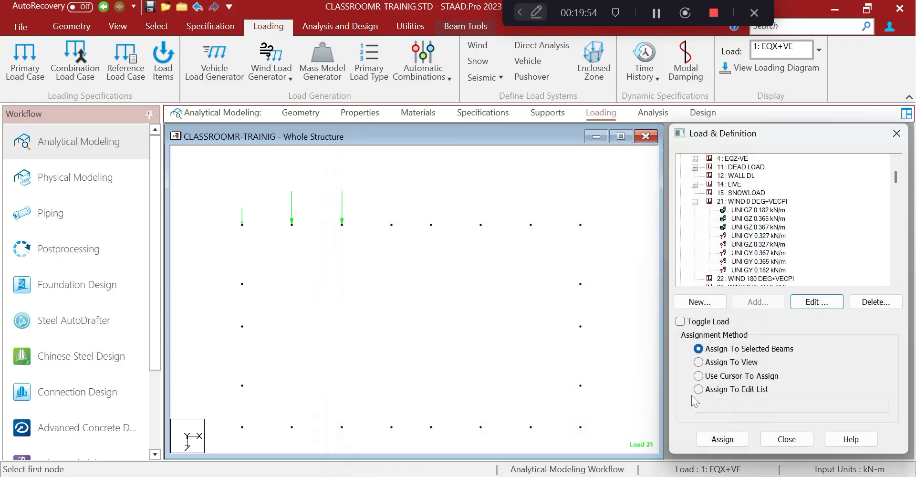
click(766, 254)
click(815, 301)
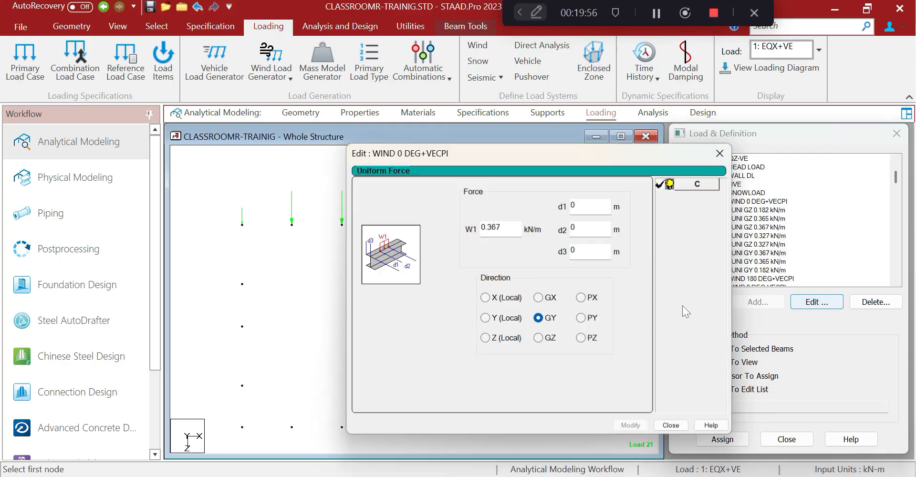
click(538, 338)
click(631, 426)
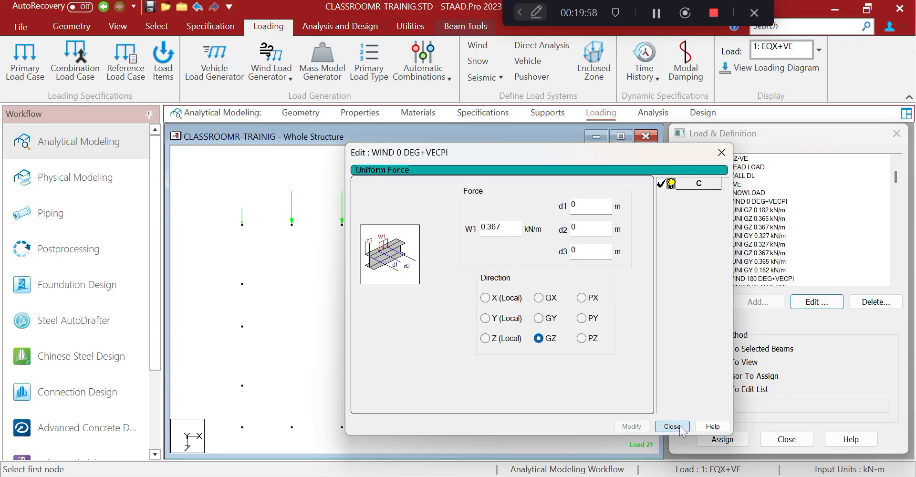
click(672, 426)
click(756, 261)
click(806, 301)
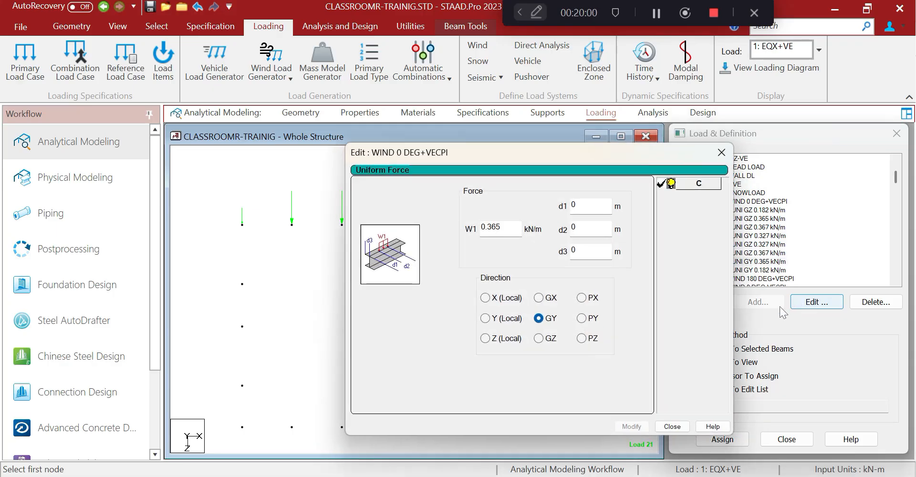
click(538, 338)
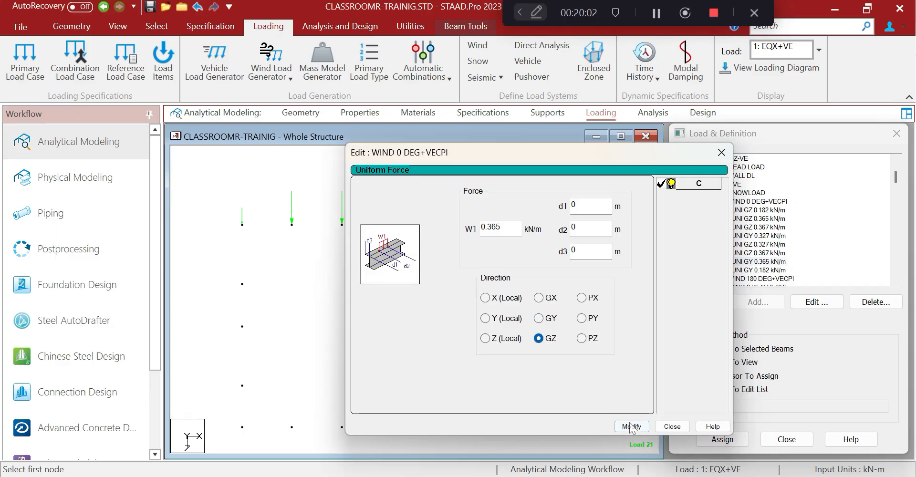
click(631, 426)
click(671, 426)
Change the remaining 0.182 and 0.327 kN/m loads to the GZ direction
click(754, 270)
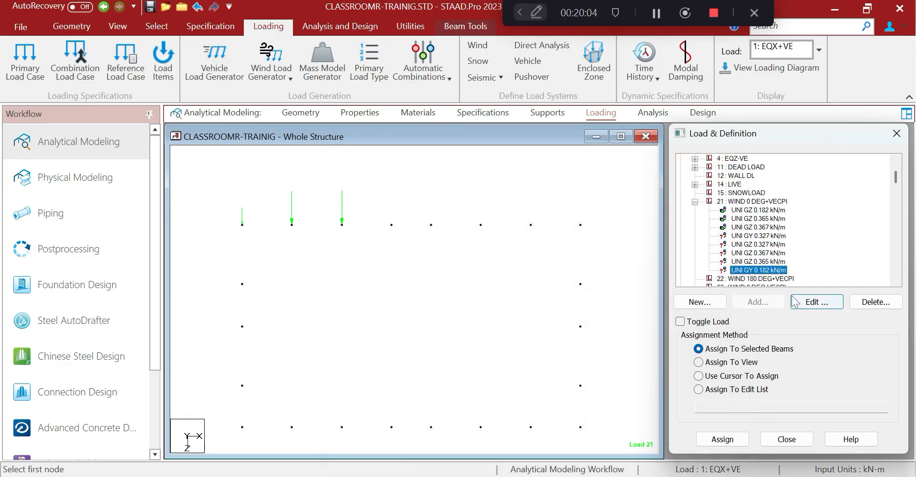
click(815, 301)
click(537, 338)
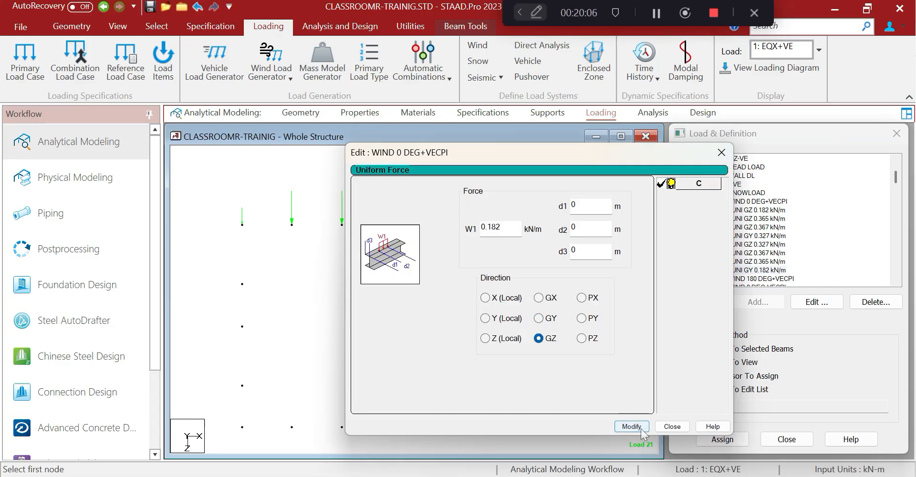
click(630, 425)
click(671, 426)
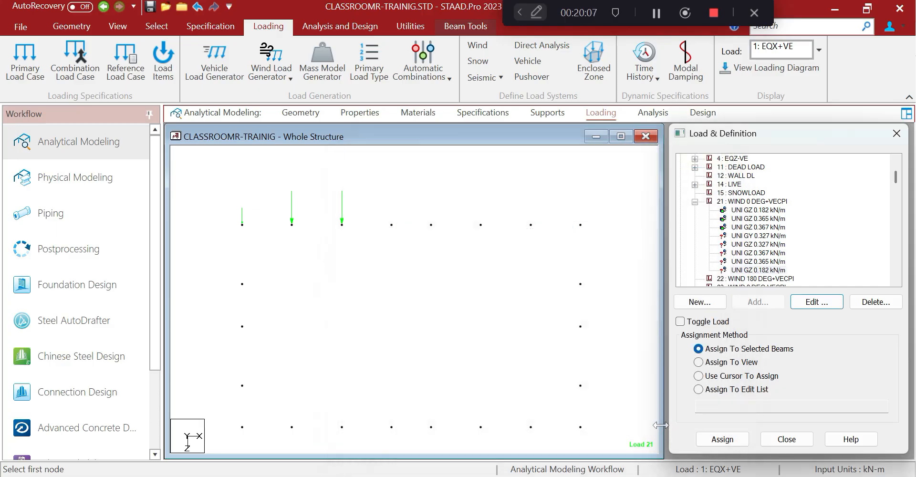
click(751, 236)
click(806, 305)
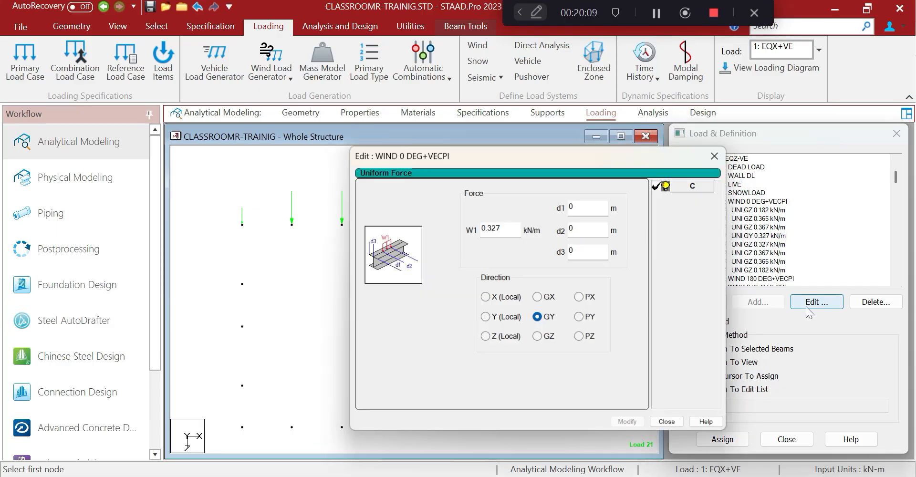
click(538, 338)
click(628, 424)
click(672, 426)
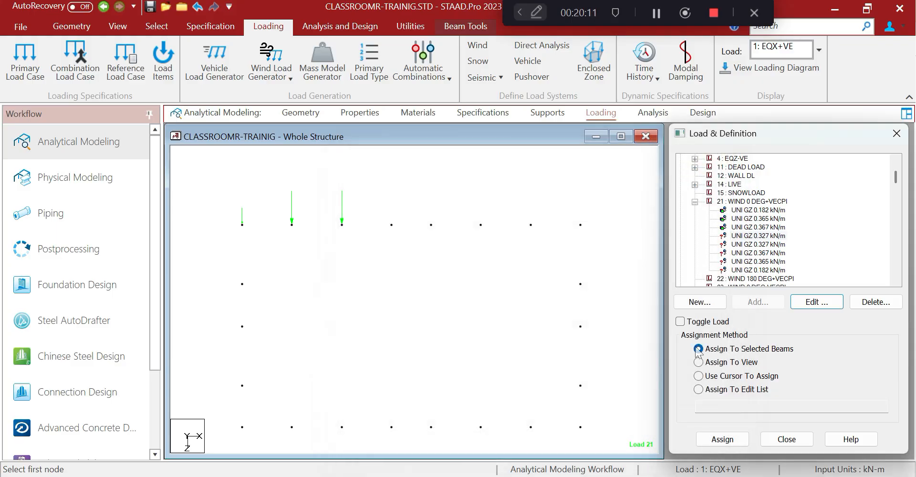
click(749, 236)
drag(379, 208, 416, 271)
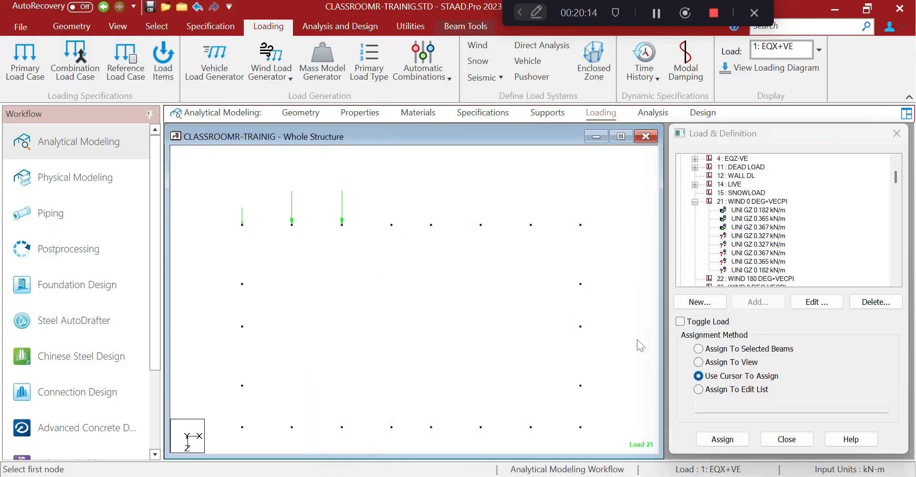
Assign the first 0.327 kN/m GZ load to the fourth roof beam
click(698, 348)
click(722, 439)
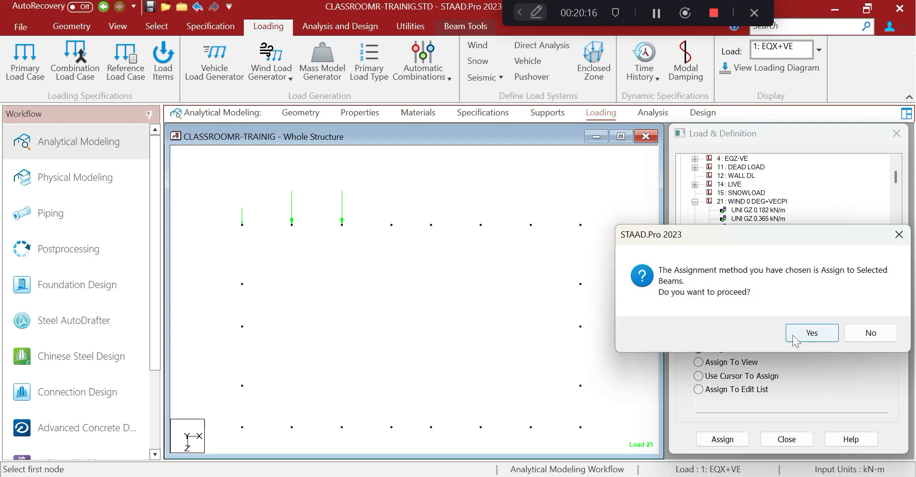
click(795, 333)
click(481, 271)
Assign the second 0.327 kN/m GZ load to the fifth roof beam
drag(423, 209, 443, 253)
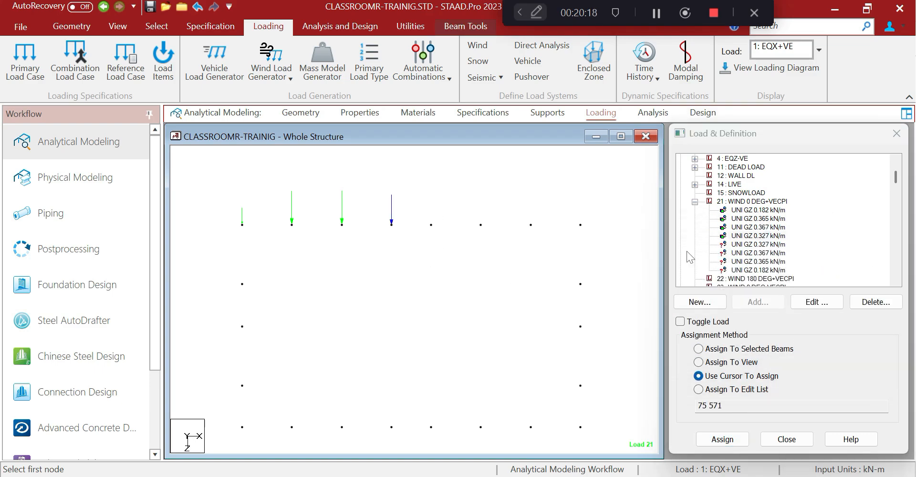
click(745, 245)
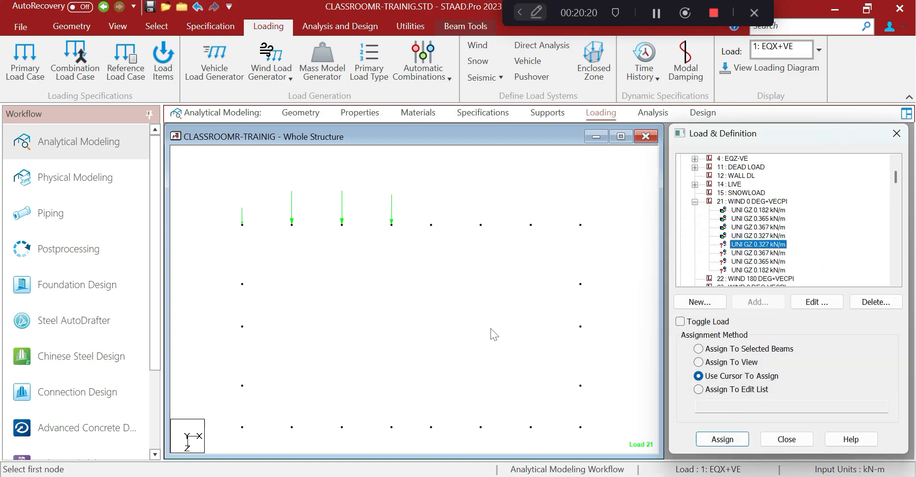
middle_drag(519, 310, 488, 311)
drag(390, 210, 429, 287)
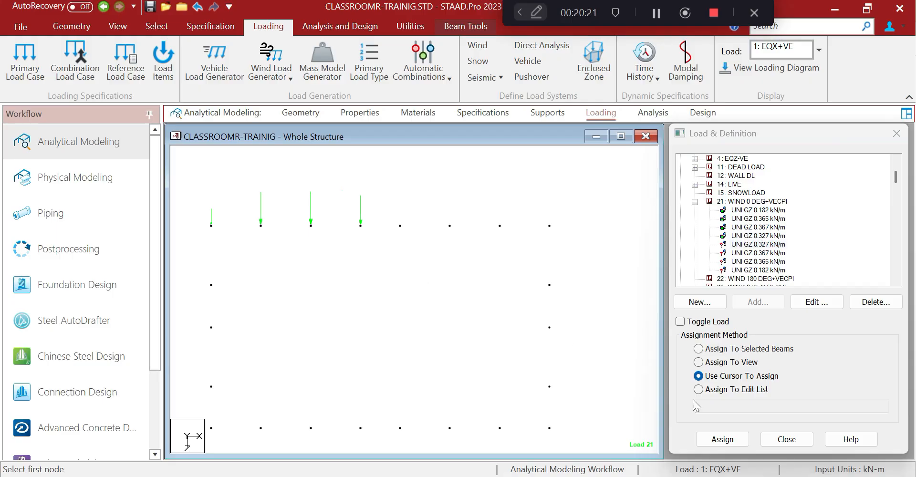
click(714, 441)
click(698, 349)
click(717, 442)
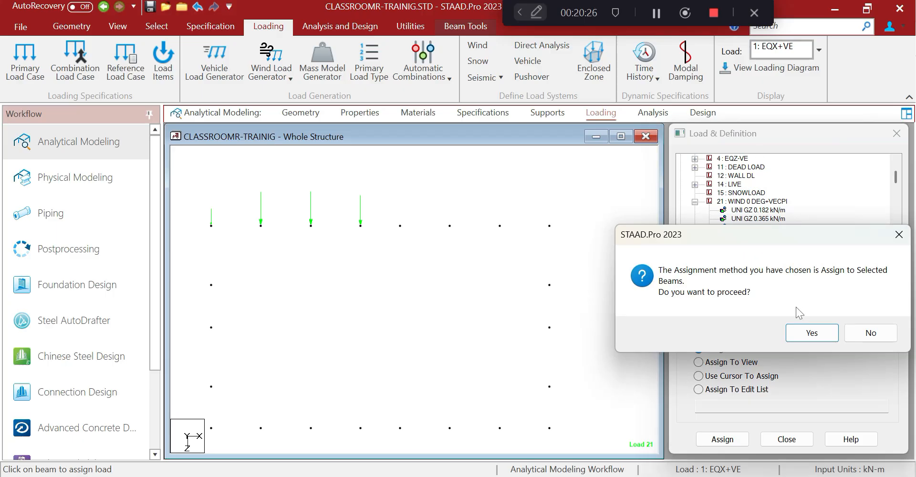
click(811, 332)
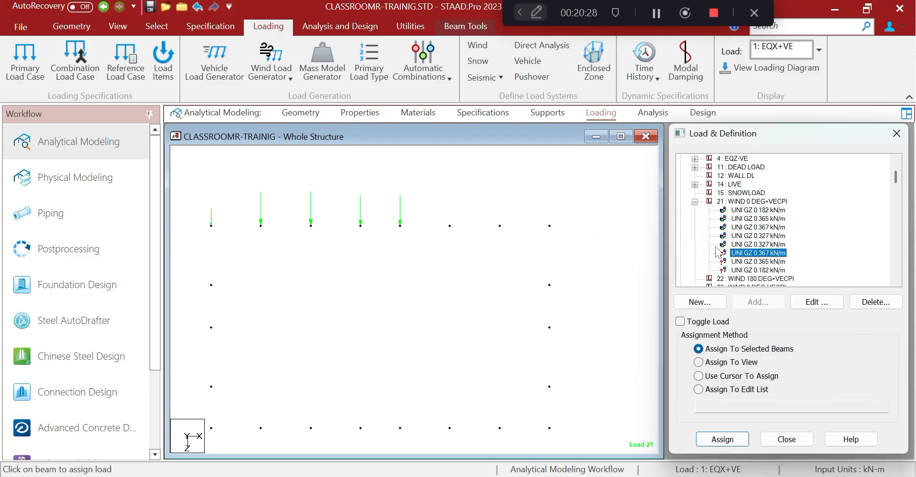
Assign the 0.367 kN/m GZ load to the sixth roof beam, members 79 and 575
drag(422, 199, 468, 262)
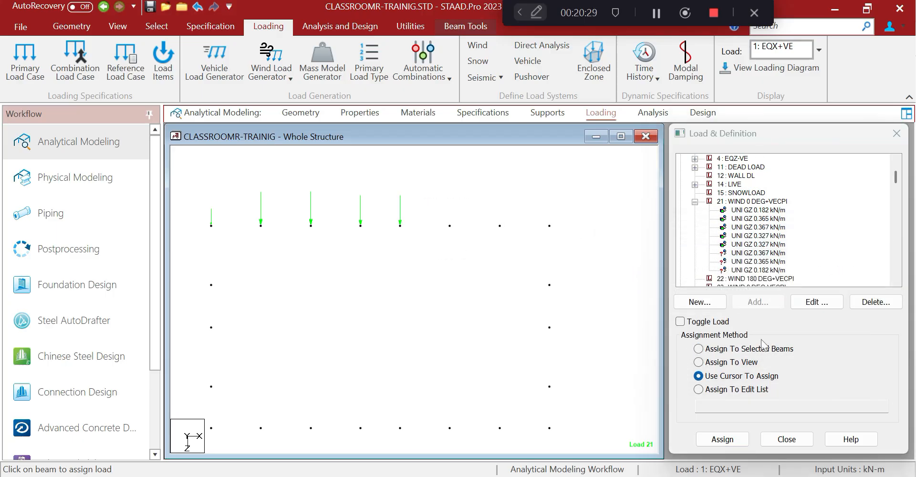
click(700, 346)
click(722, 439)
click(798, 334)
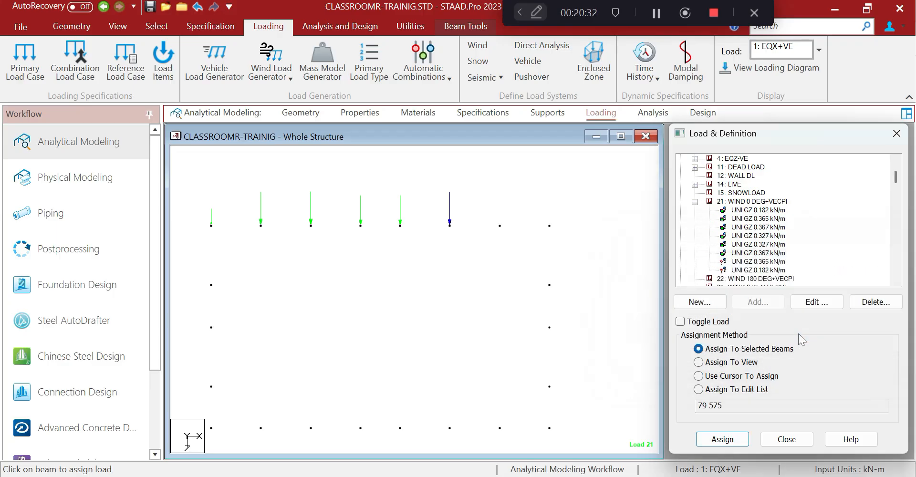
right_click(494, 193)
Turn on Load Values labels in the model view
click(518, 294)
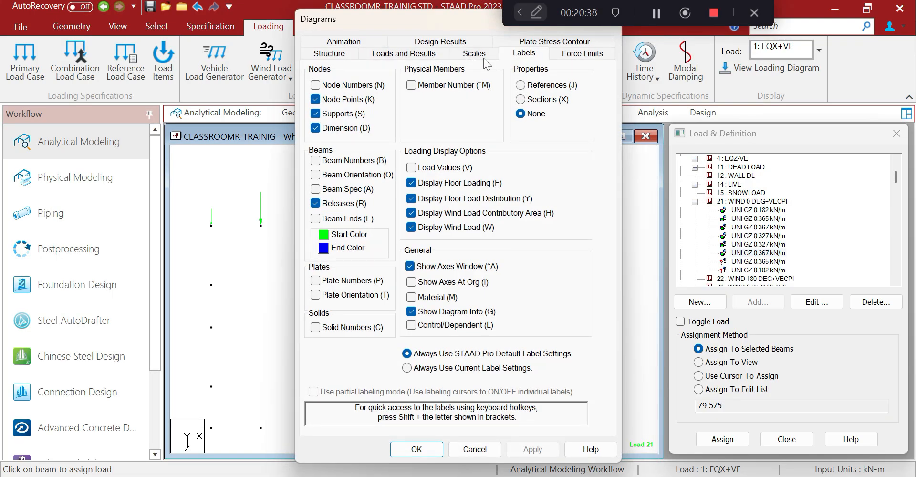
click(411, 168)
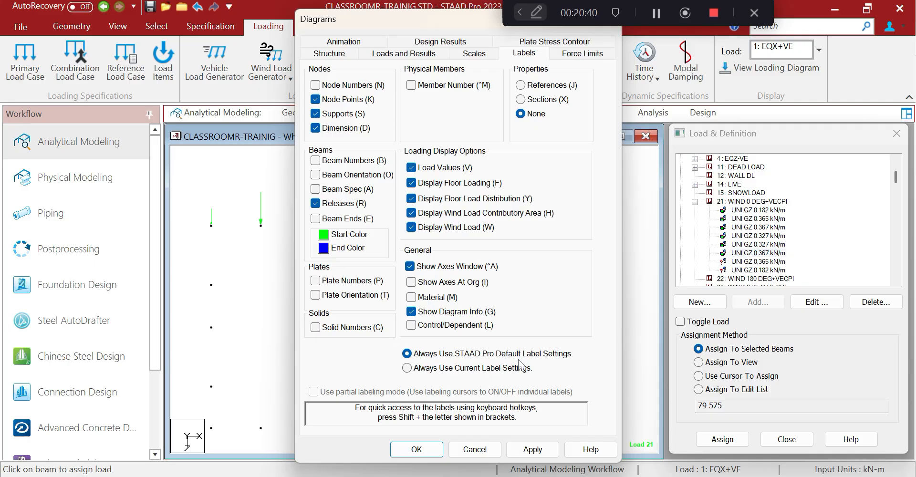
click(416, 449)
Assign the 0.365 and 0.182 kN/m GZ loads to the last roof beams
drag(471, 210, 533, 288)
click(762, 262)
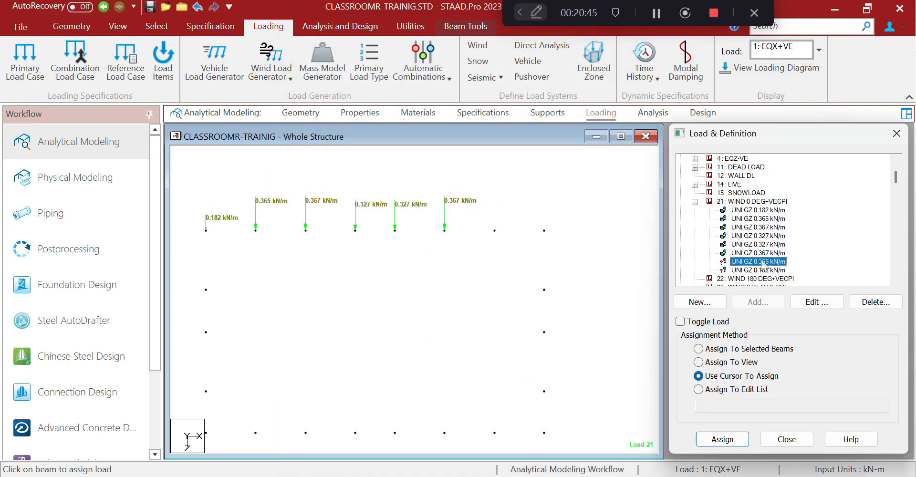
click(698, 349)
click(724, 439)
click(804, 327)
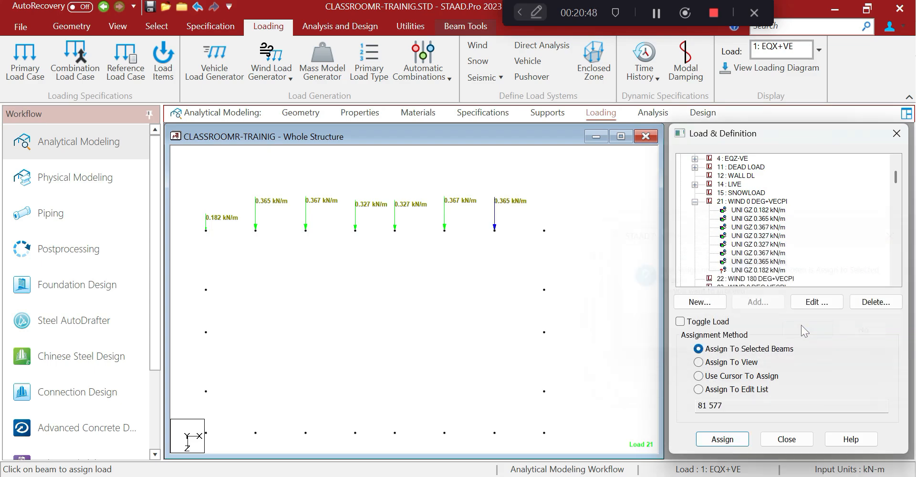
click(759, 270)
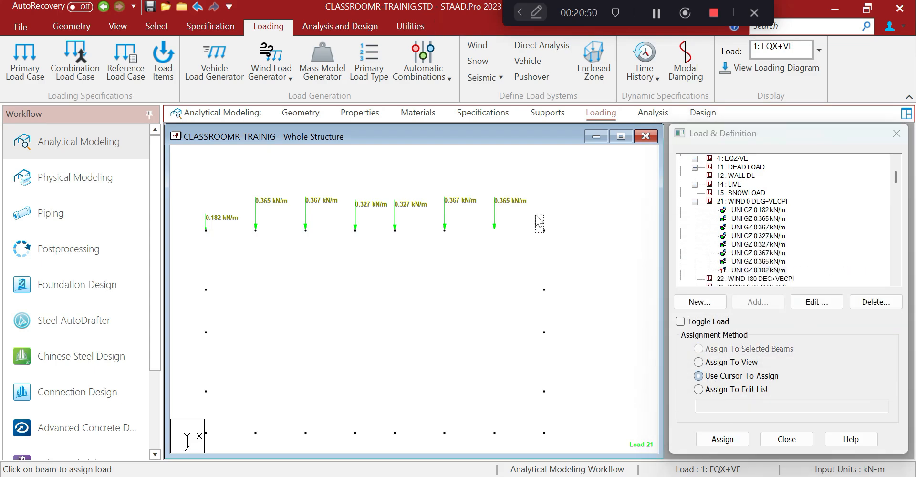
click(698, 348)
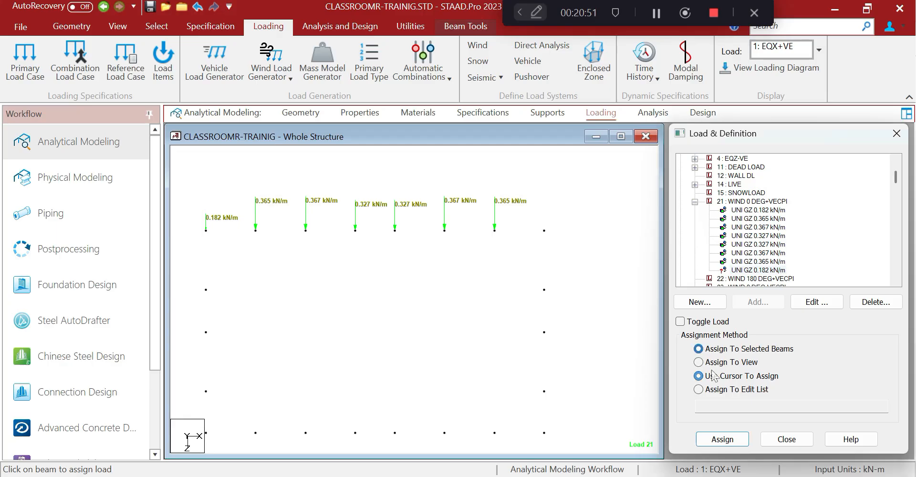
click(722, 439)
click(801, 333)
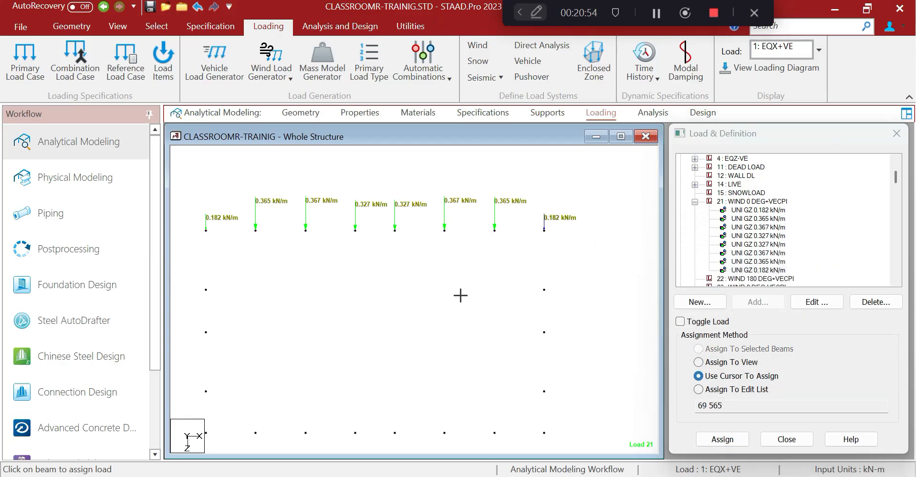
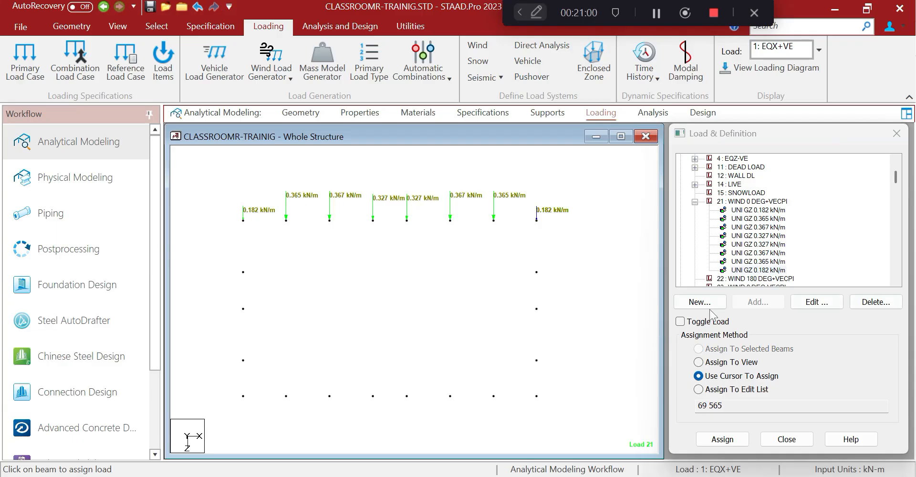
Prepare a 0.39 kN/m uniform GZ member force for load 21 WIND 0 DEG+VECPI, then bring up the Excel workbook
click(751, 201)
click(758, 302)
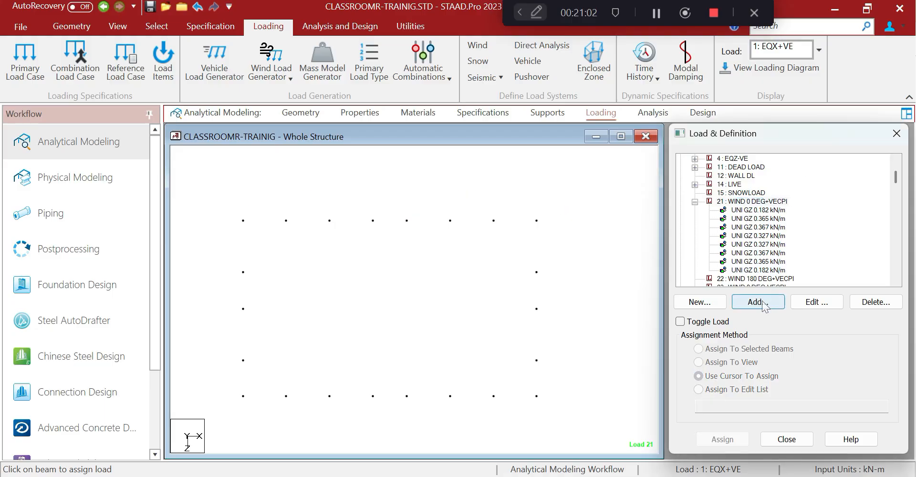
click(248, 58)
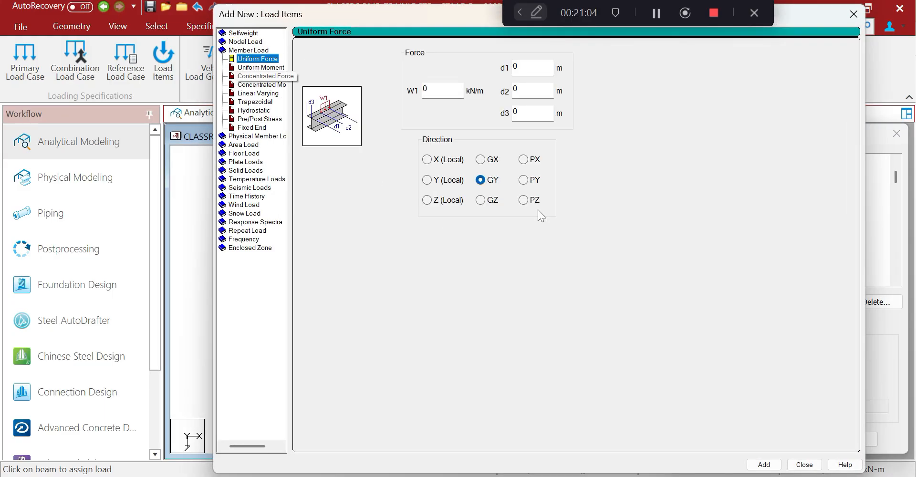
click(480, 200)
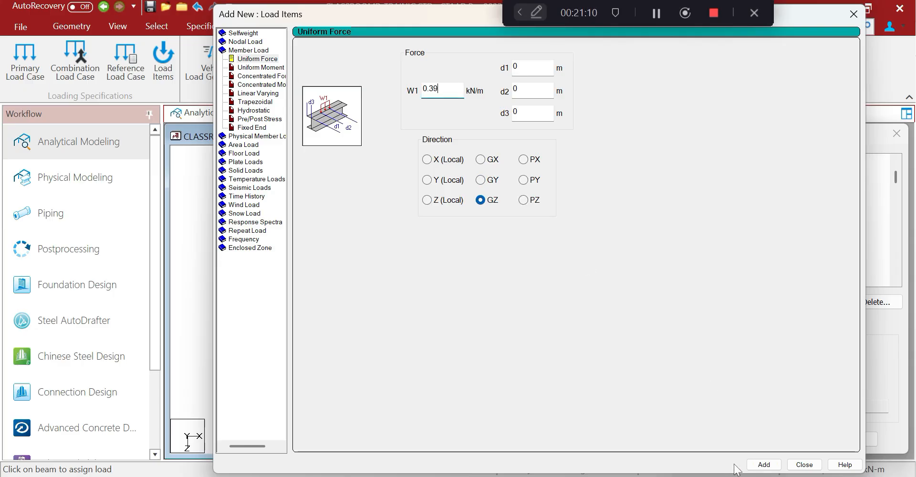
click(520, 476)
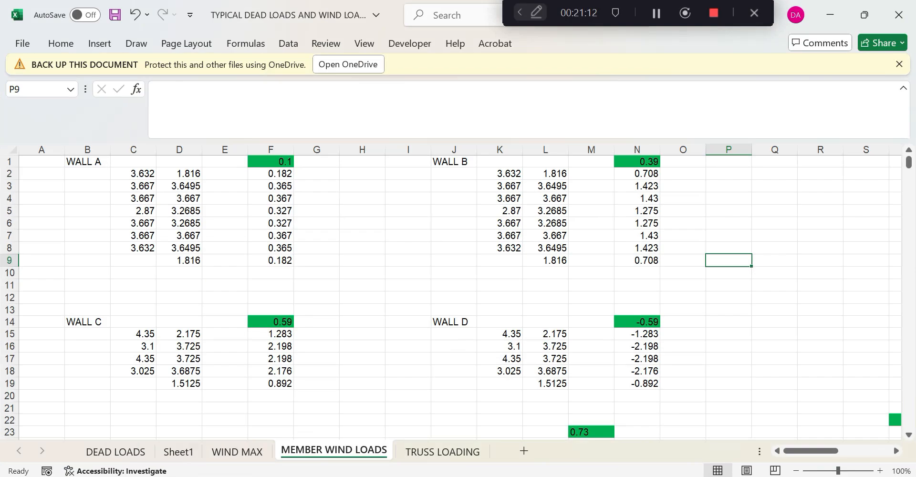
Scroll through the MEMBER WIND LOADS table to review the Wall A–D member loads
scroll(359, 322, down, 20)
scroll(358, 324, down, 4)
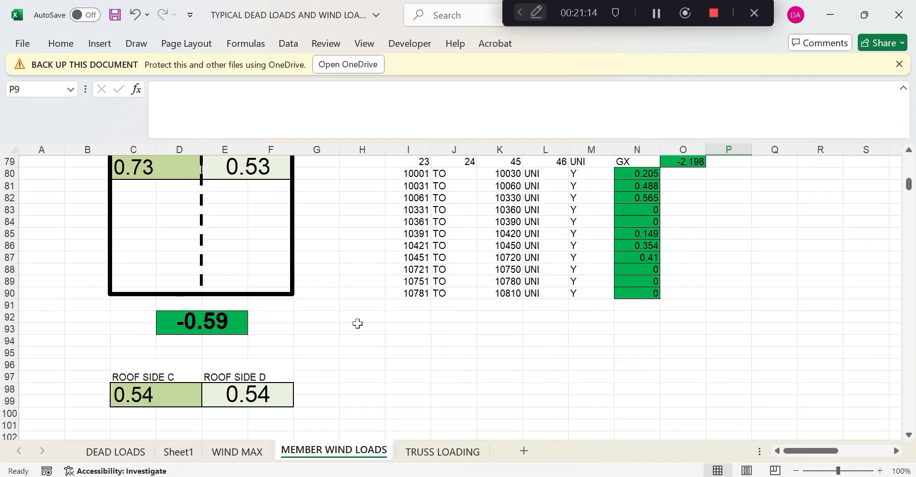
scroll(357, 324, up, 4)
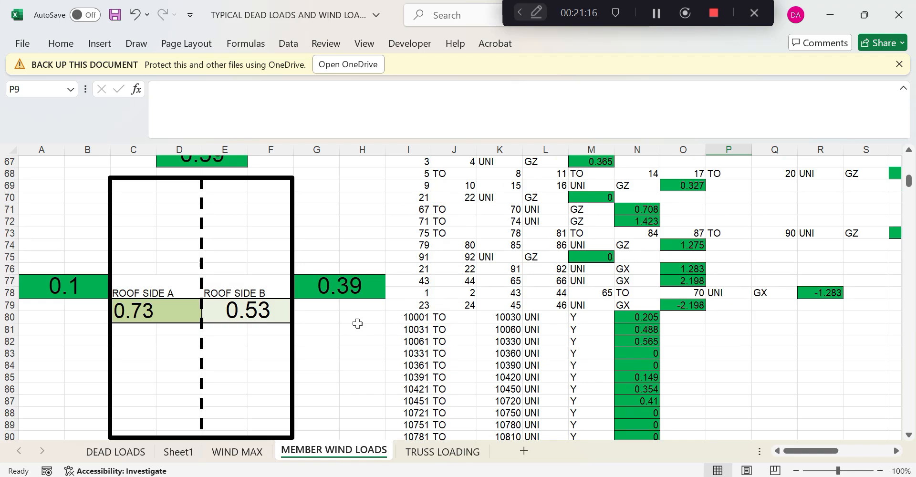
scroll(357, 323, up, 4)
scroll(357, 323, down, 7)
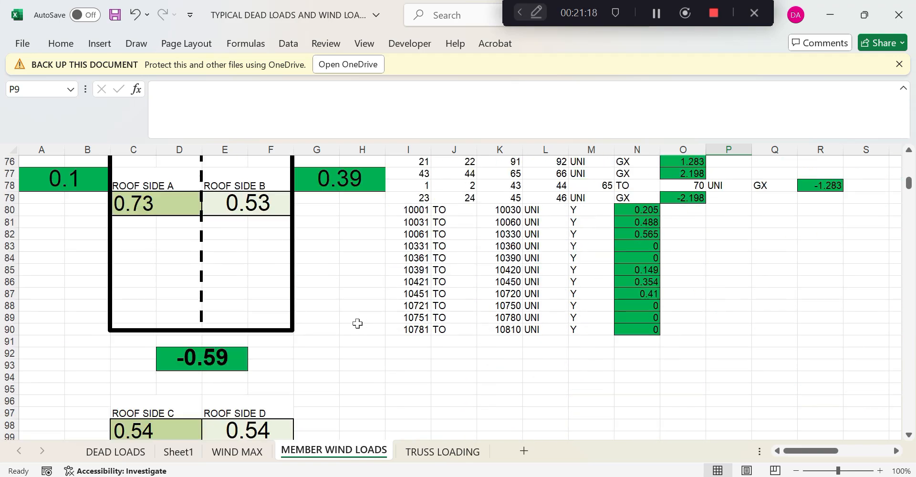
scroll(357, 323, up, 2)
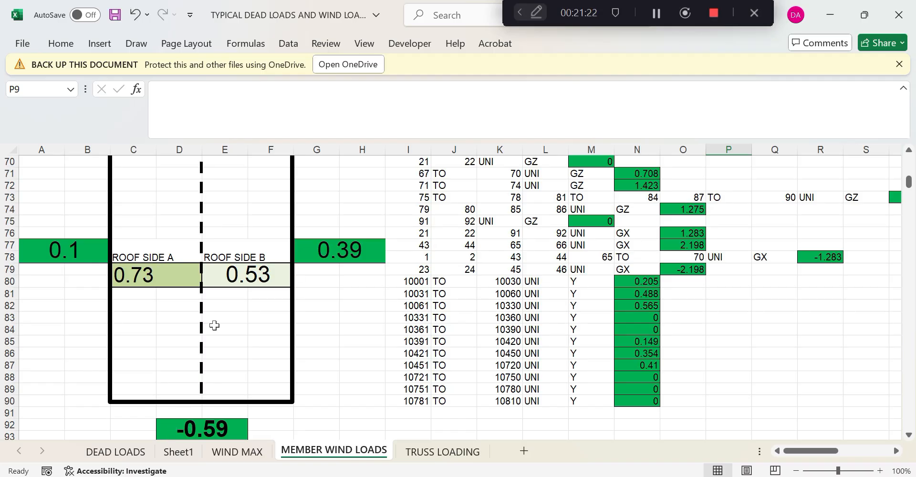
scroll(214, 320, up, 6)
scroll(210, 334, down, 4)
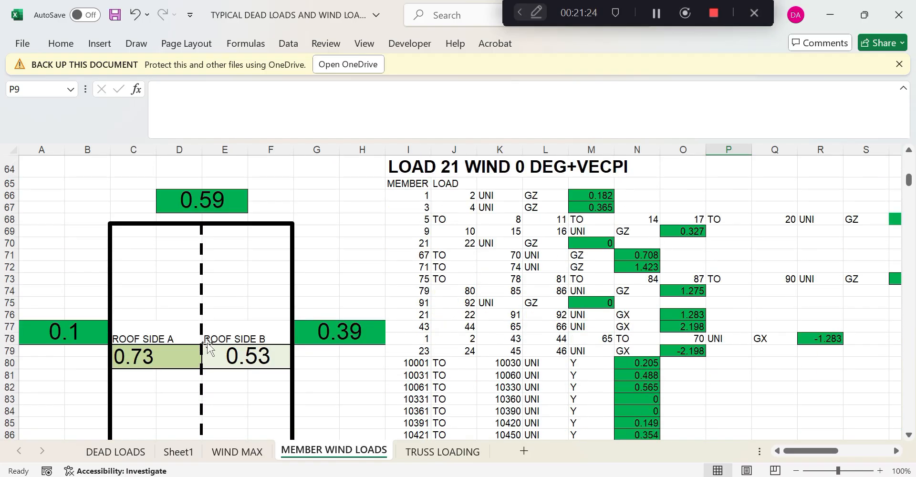
scroll(207, 346, down, 3)
Open the WIND MAX sheet and find the wall pressure diagrams showing 0.1 and 0.39 kN/m2
click(236, 451)
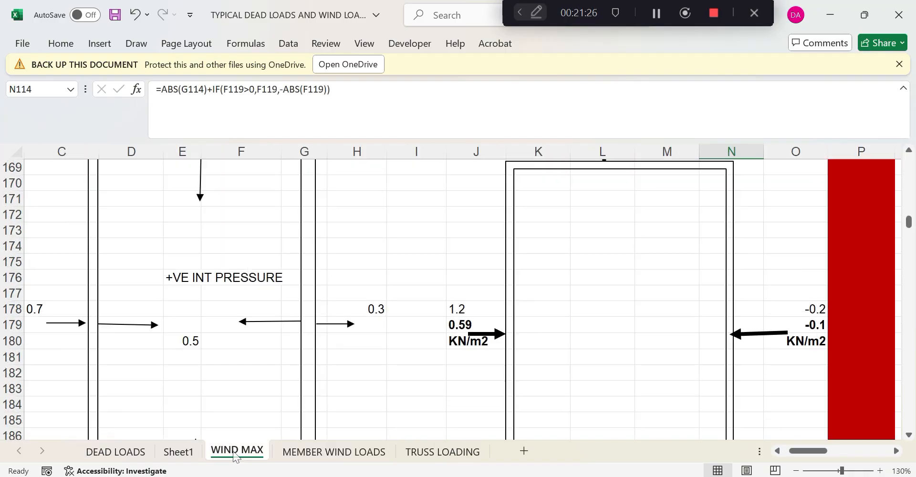
scroll(399, 319, up, 4)
scroll(398, 319, down, 4)
scroll(689, 330, up, 15)
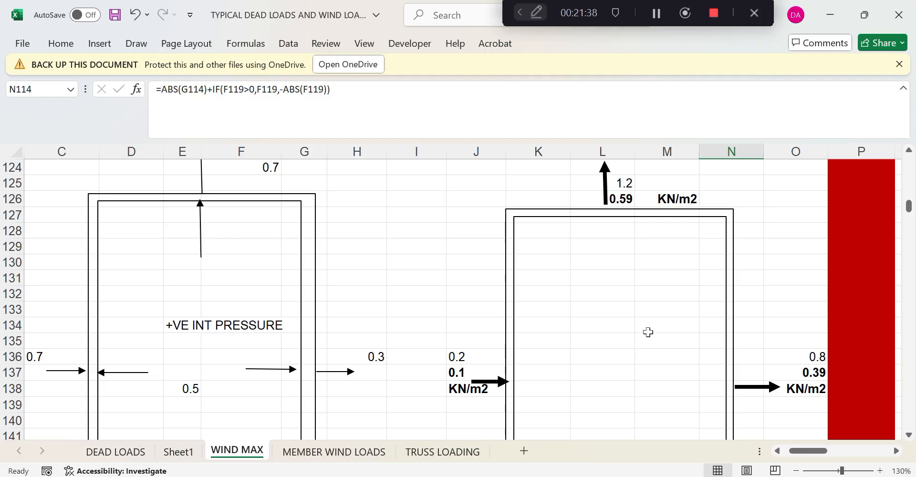
scroll(646, 332, down, 5)
scroll(645, 352, up, 4)
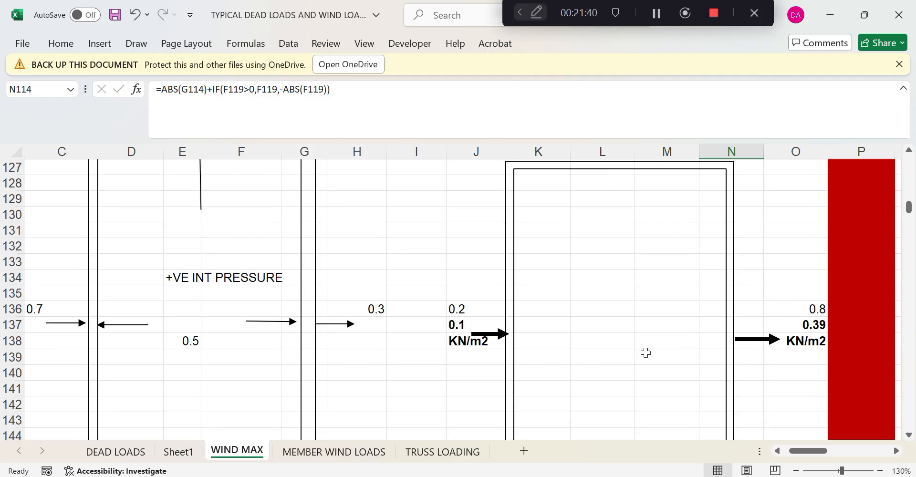
scroll(645, 352, down, 3)
scroll(645, 352, up, 2)
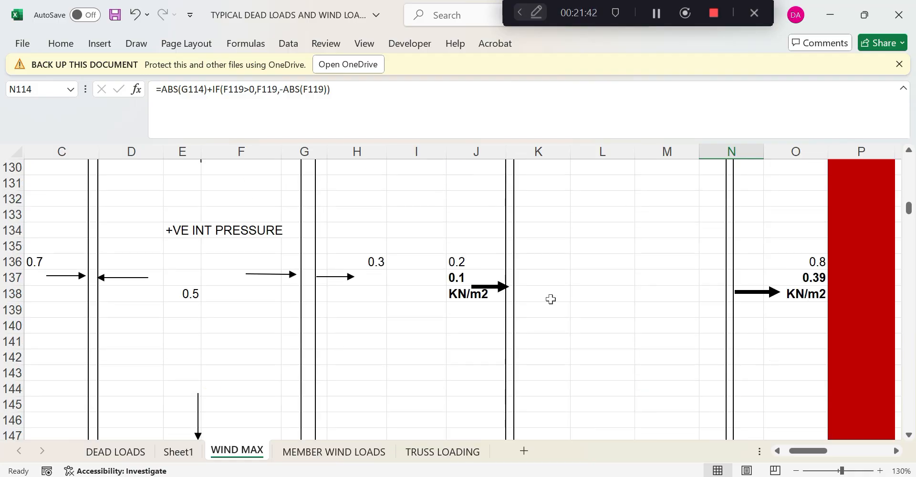
scroll(549, 299, down, 1)
Draw a right-pointing block arrow near row 143 of WIND MAX and label it Z
click(136, 43)
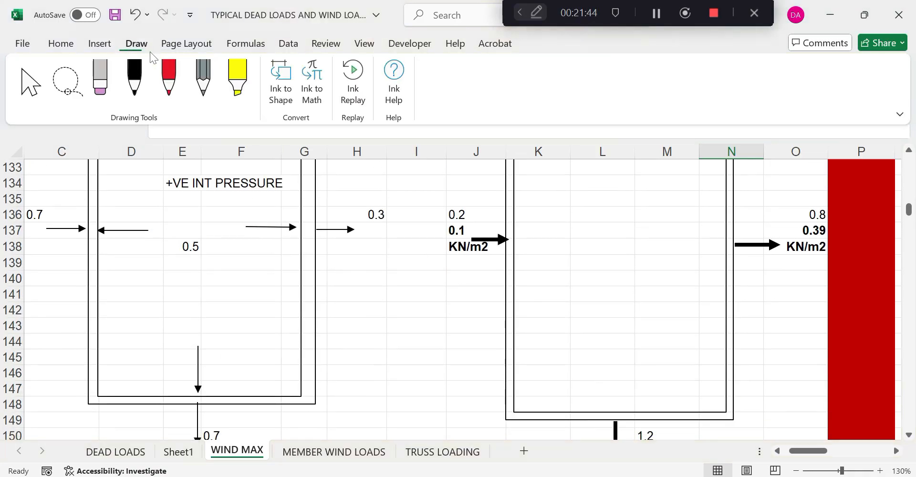
click(99, 43)
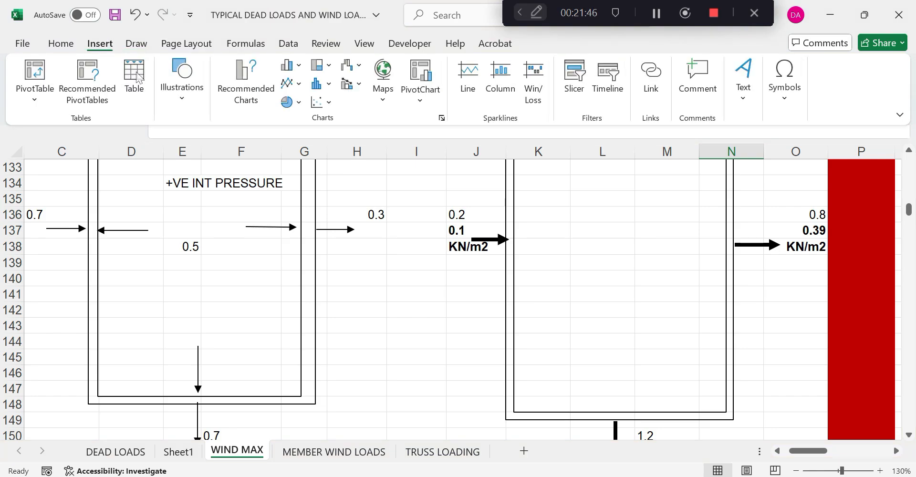
click(177, 103)
click(205, 143)
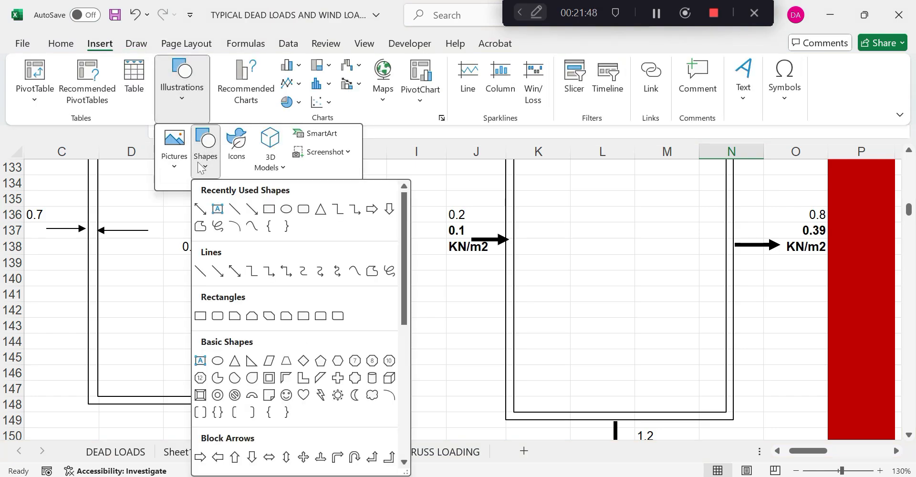
click(240, 457)
drag(482, 341, 496, 411)
drag(489, 315, 441, 324)
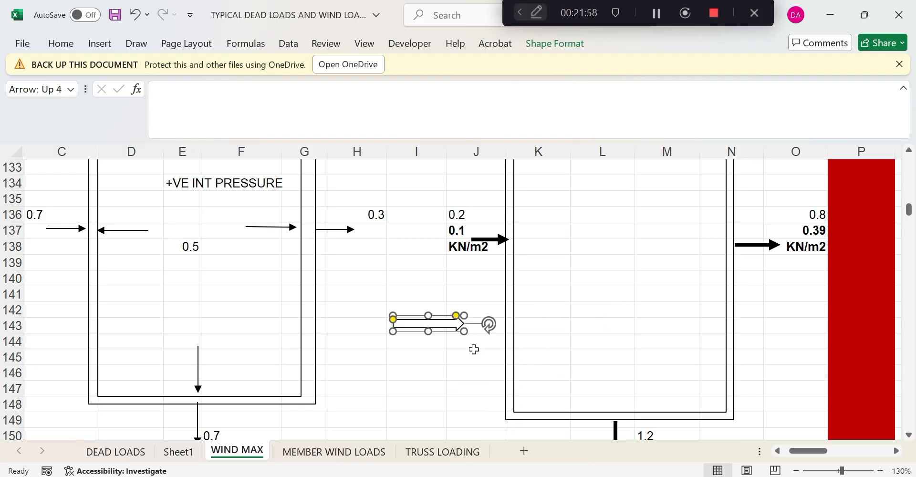
click(472, 343)
text(Z)
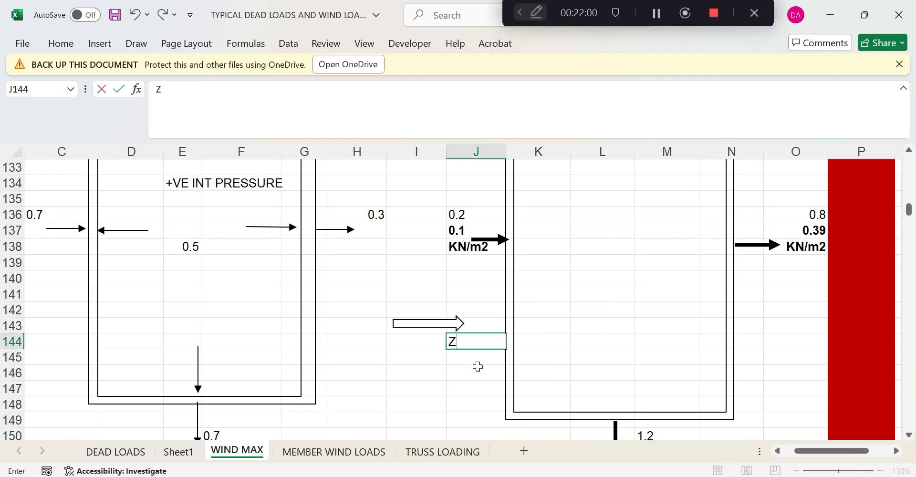
click(476, 372)
Copy the Z arrow, paste it near I137 and rotate the copy to point up
click(436, 324)
right_click(436, 324)
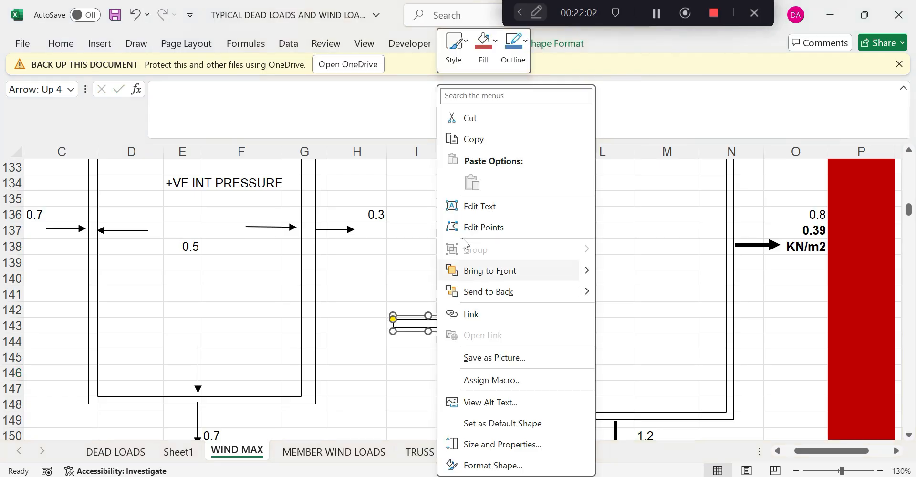
click(457, 137)
right_click(410, 230)
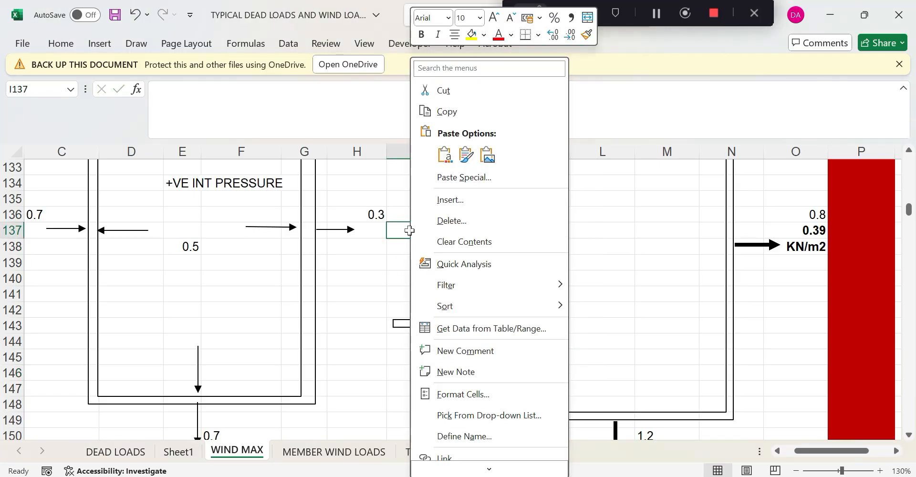
click(444, 154)
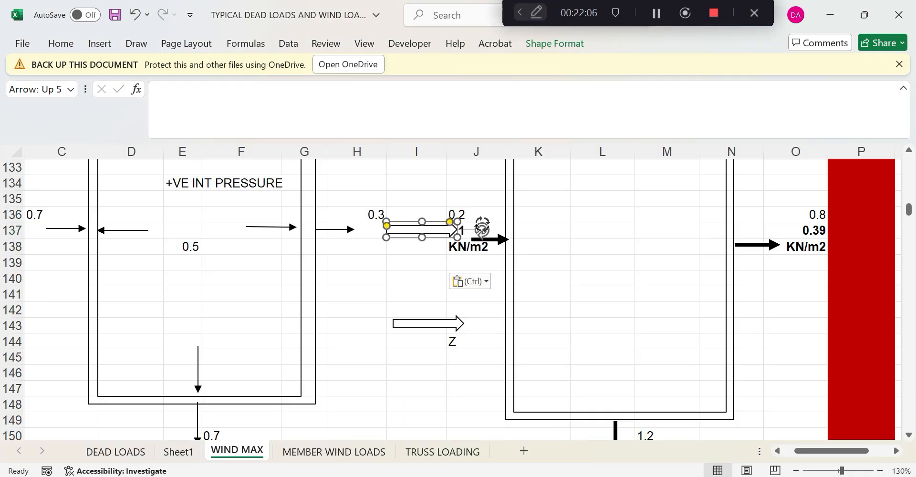
drag(481, 230, 396, 292)
drag(402, 230, 400, 226)
Label the upward arrow X and join the two arrows into an axis sketch
click(420, 258)
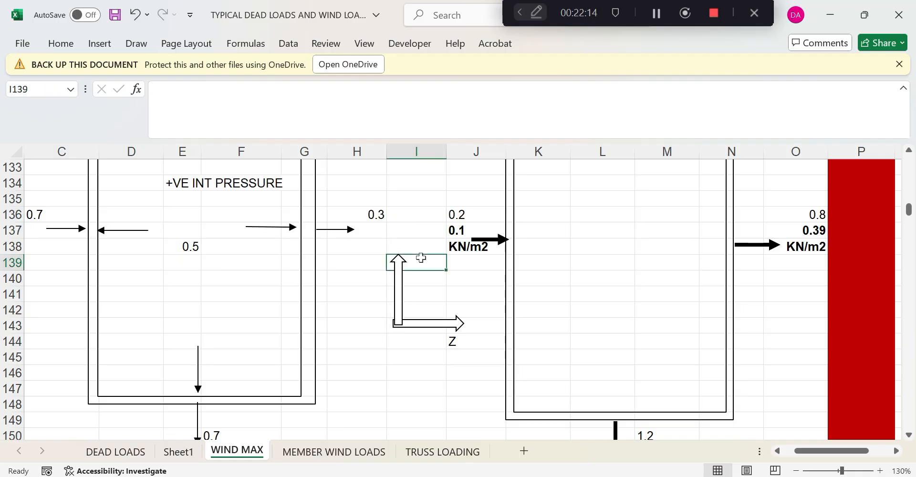
text(X)
click(426, 353)
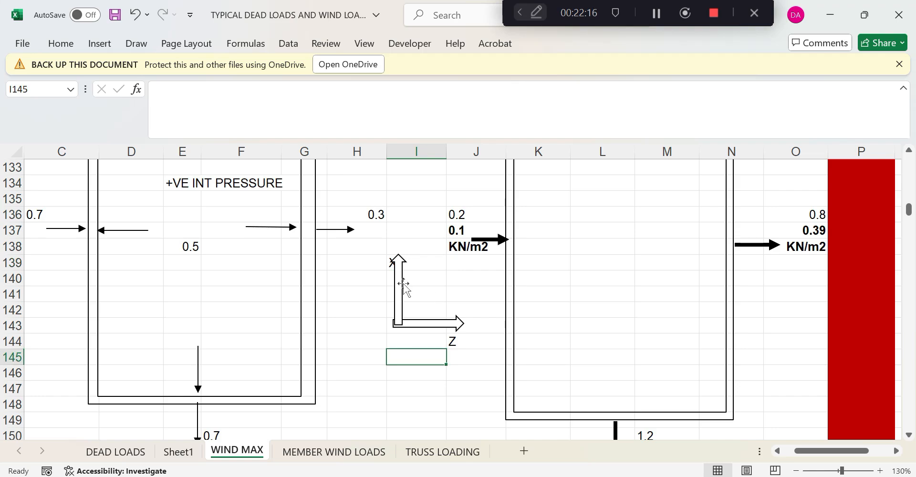
drag(403, 286, 386, 290)
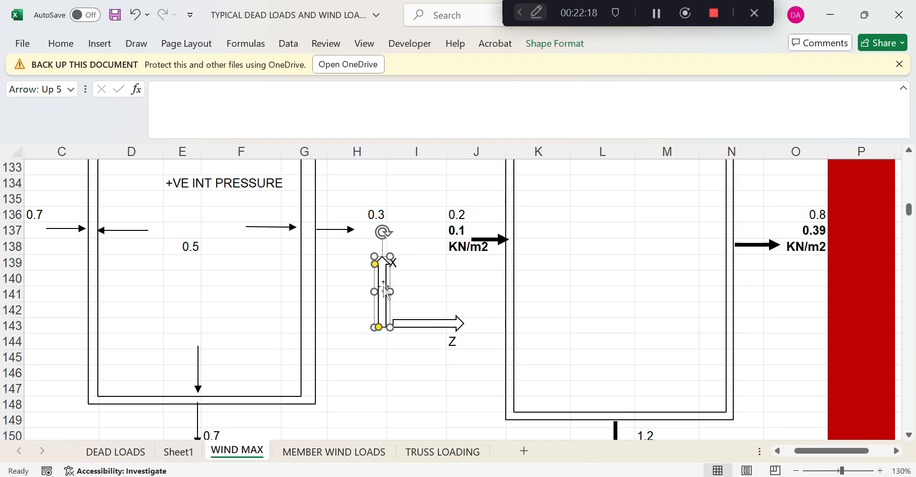
drag(407, 326, 401, 326)
click(360, 402)
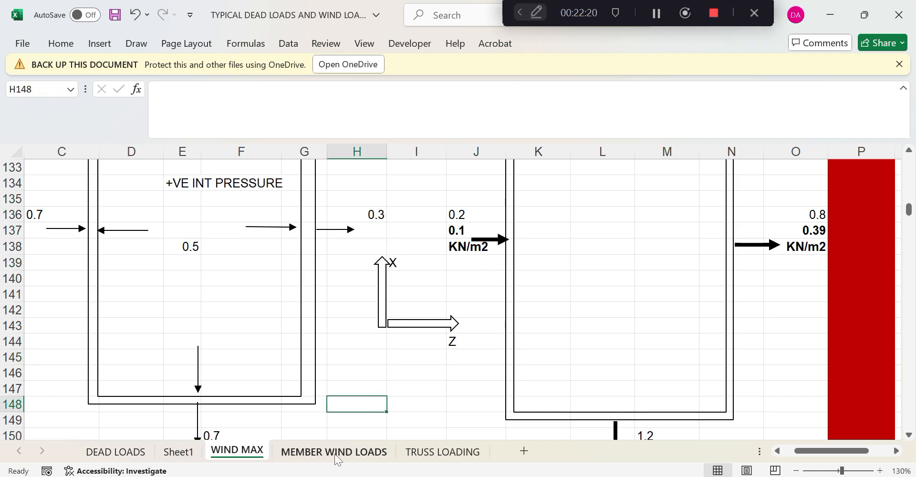
Check the last member range from 10781 on MEMBER WIND LOADS, then return to STAAD.Pro
click(334, 451)
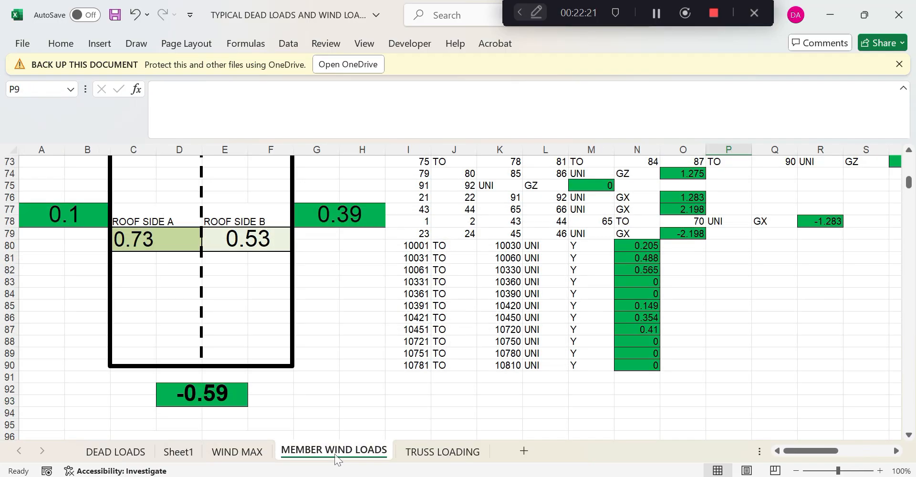
click(420, 365)
scroll(403, 285, up, 4)
scroll(403, 285, down, 3)
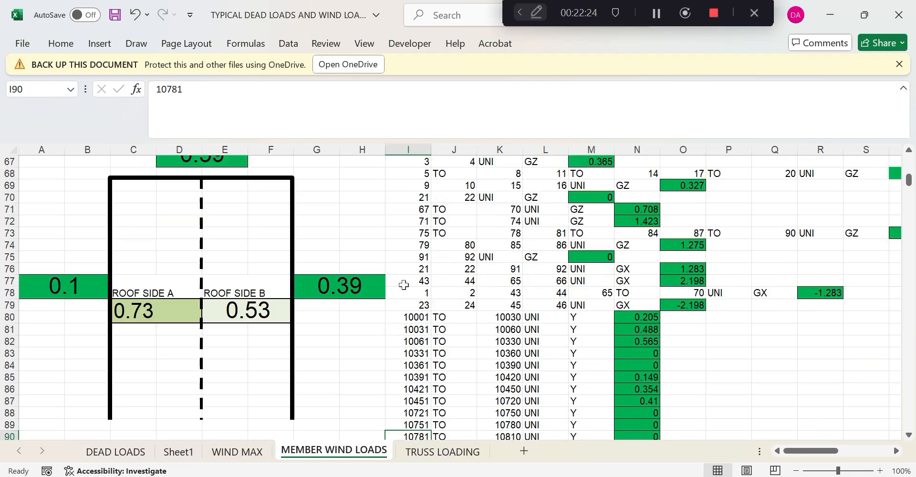
mouse_move(614, 476)
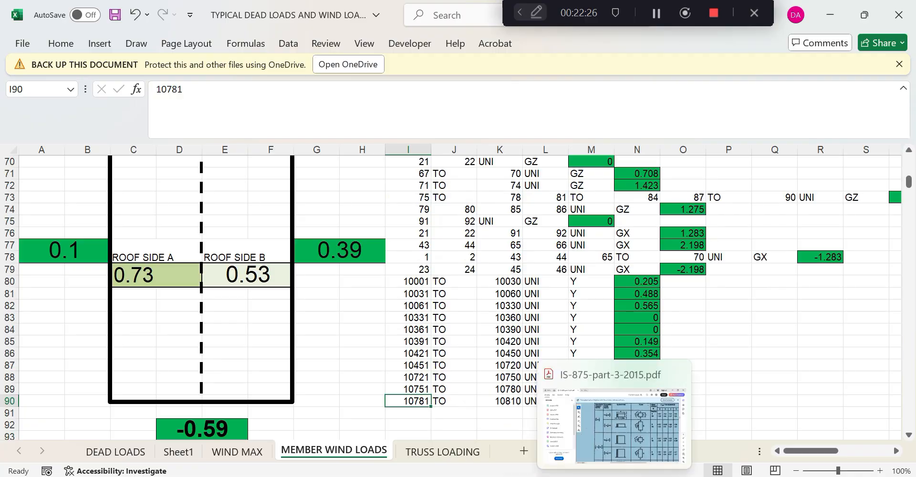
click(453, 476)
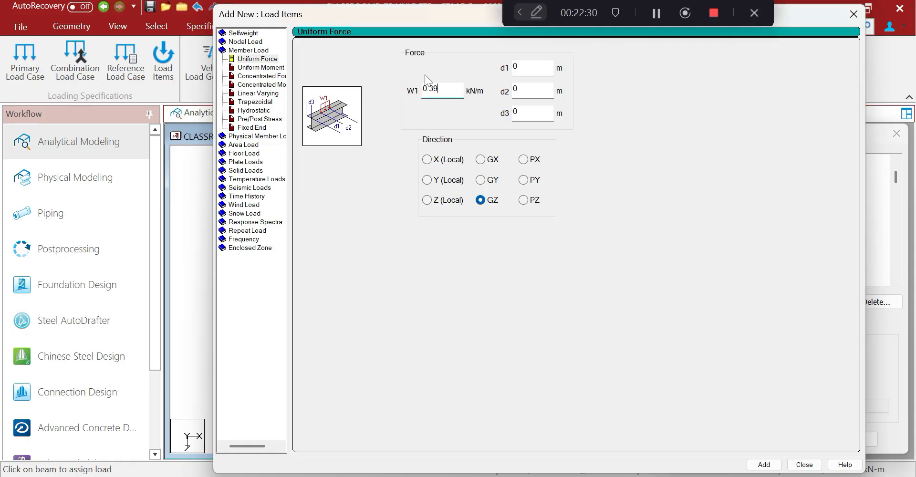
Add uniform GZ load items of 0.39, 1.708, 1.423 and 1.43 kN/m to load 21
drag(473, 13, 253, 20)
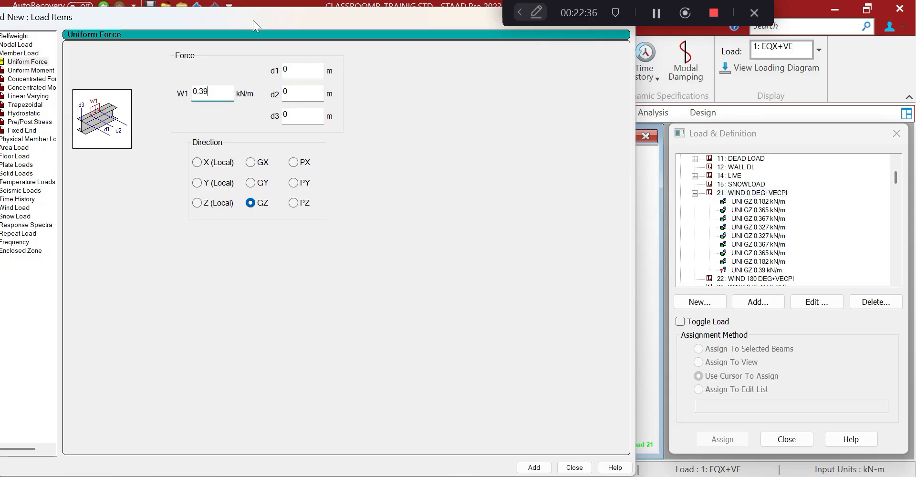
key(Return)
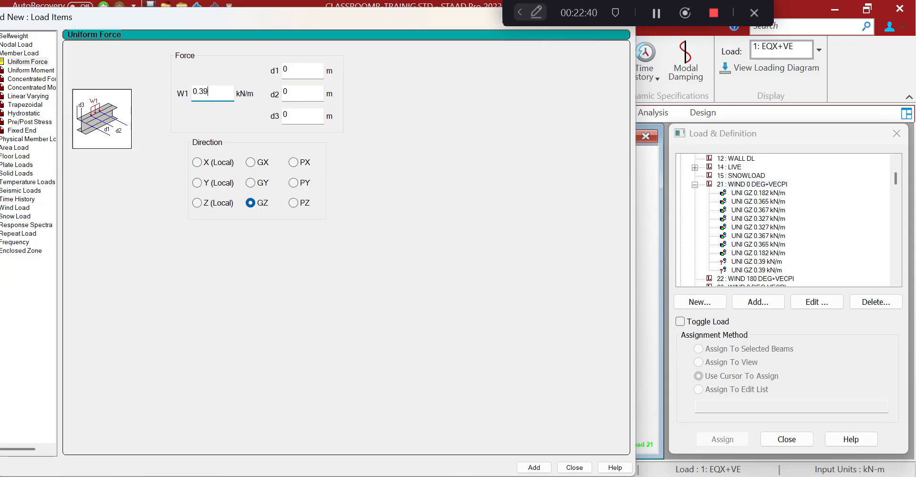
key(ctrl+a)
text(1)
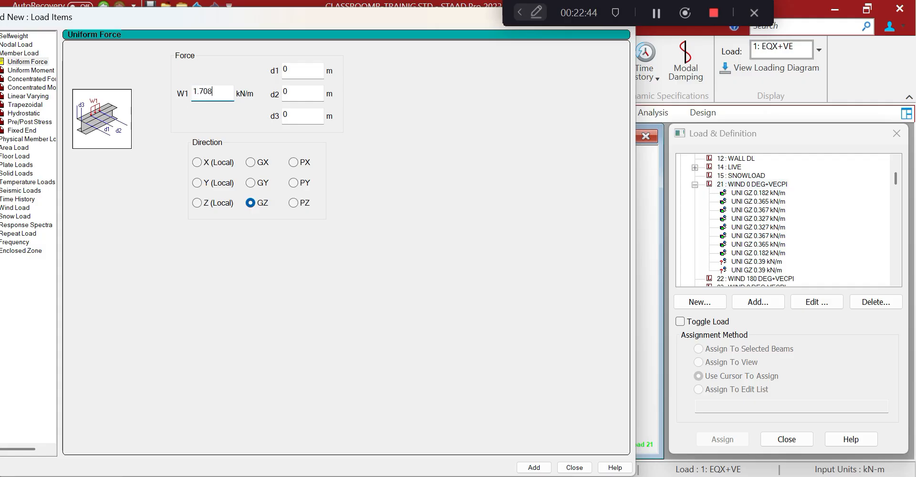
key(Return)
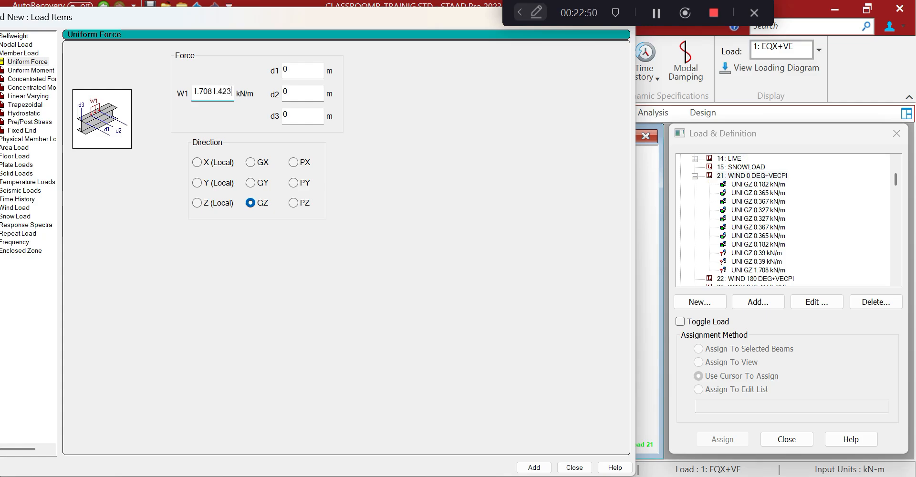
key(ctrl+a)
text(1)
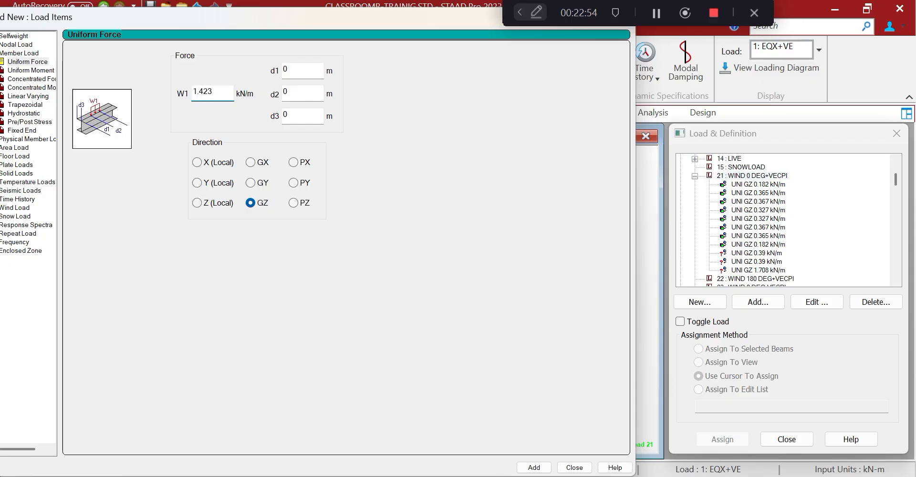
key(Return)
key(ctrl+a)
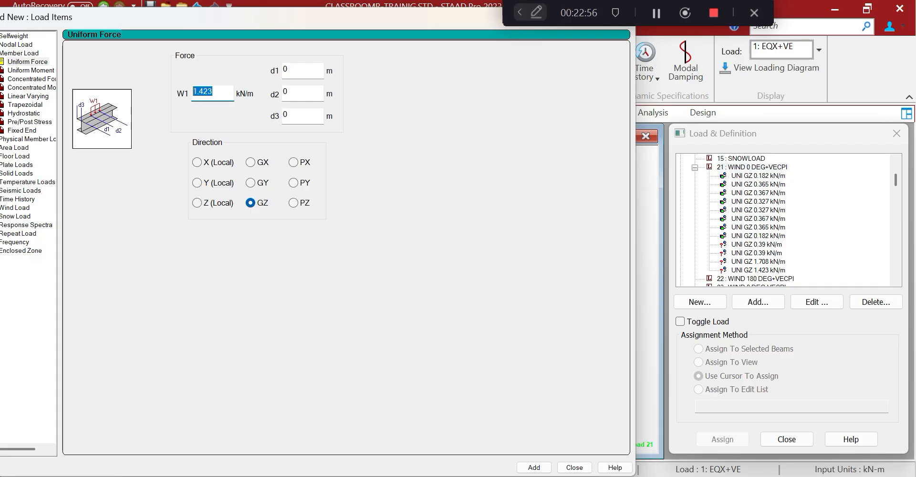
text(1)
key(Return)
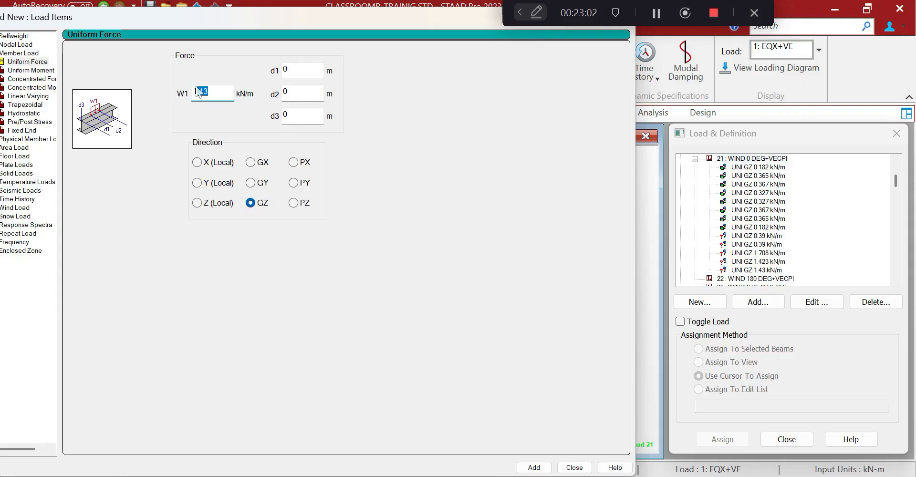
Add further uniform GZ items of 1.275, 1.43, 1.423 and 0.708 kN/m to load 21
text(1.275)
key(Return)
key(Return)
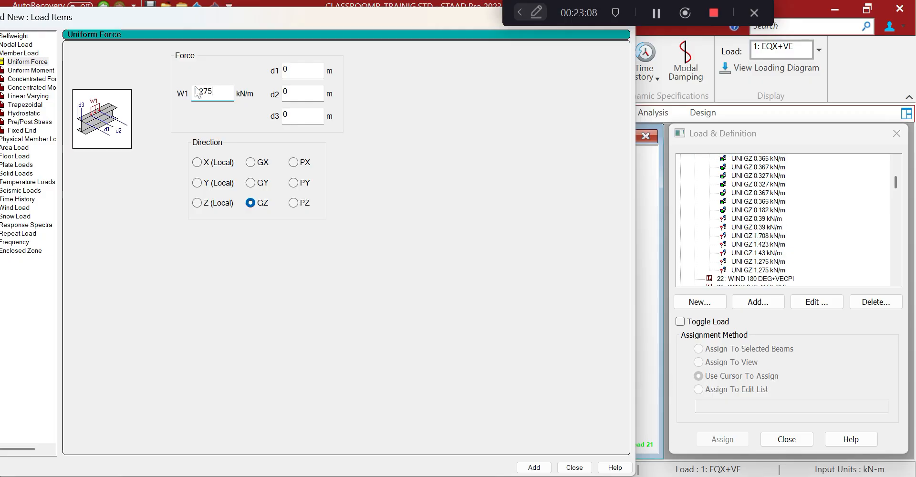
key(shift+Home)
text(1.)
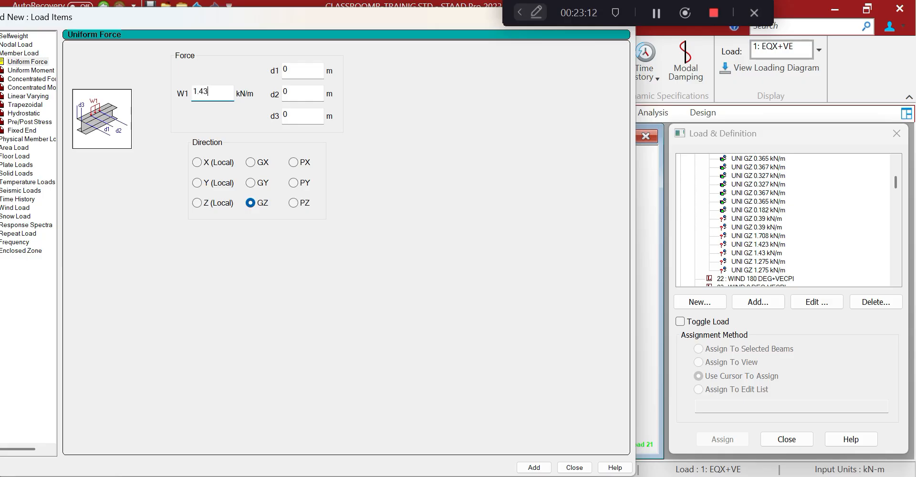
key(Return)
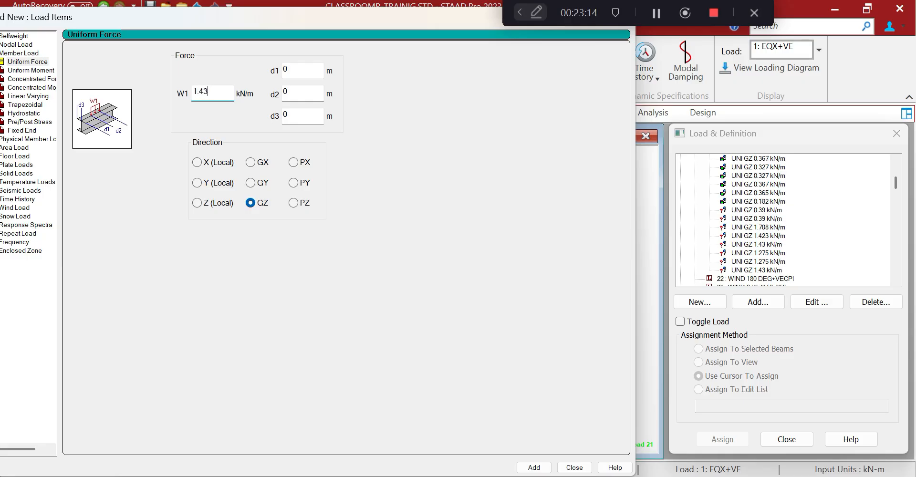
key(shift+Home)
text(1)
key(Return)
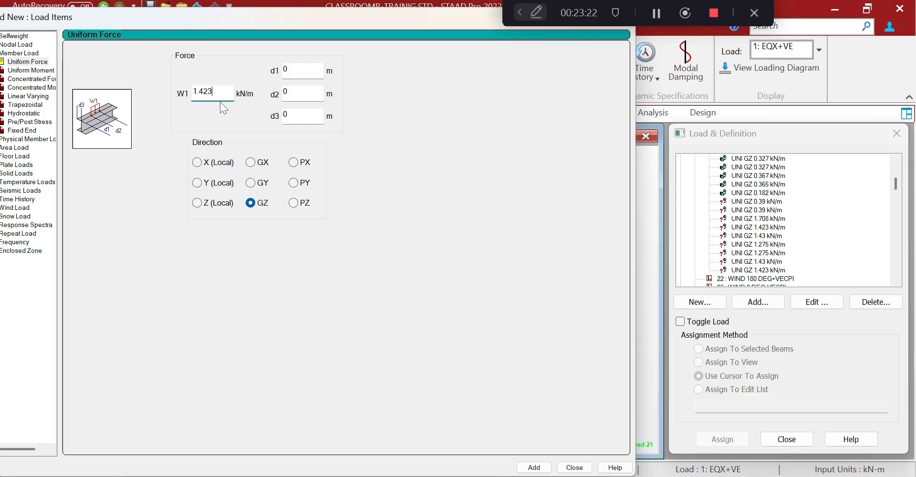
key(ctrl+a)
text(0.)
text(6)
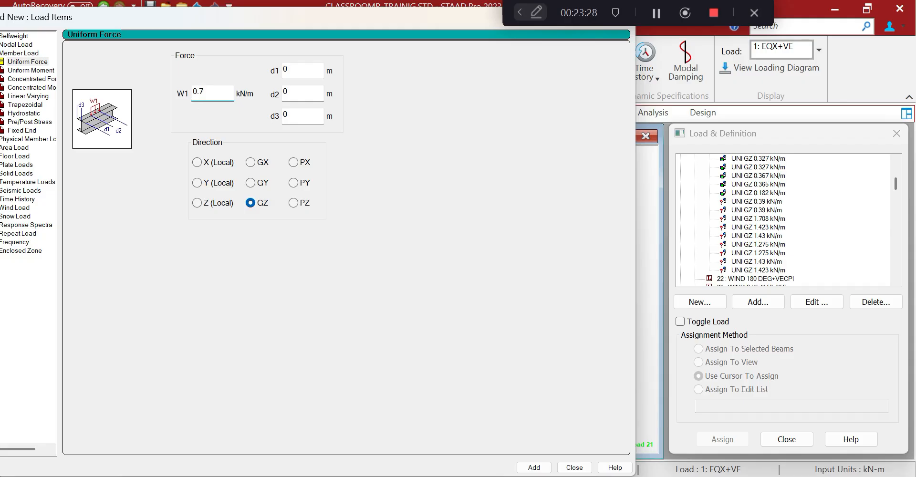
text(08)
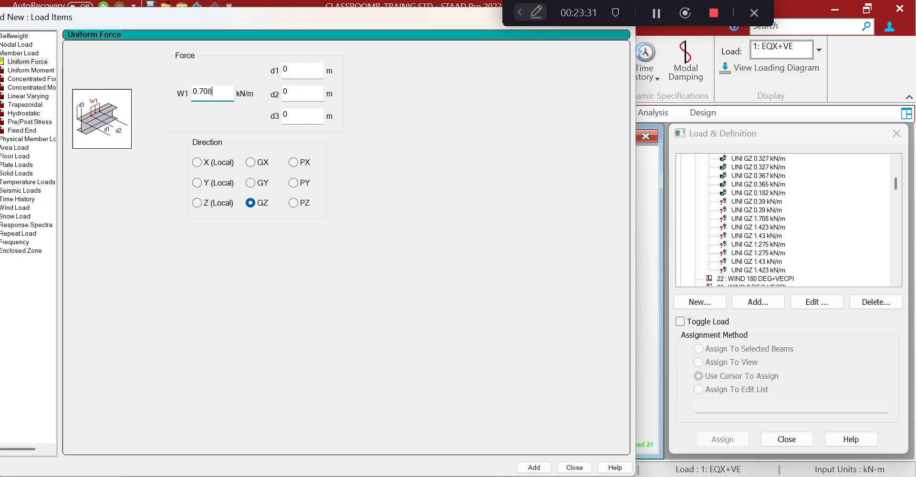
click(534, 467)
click(574, 467)
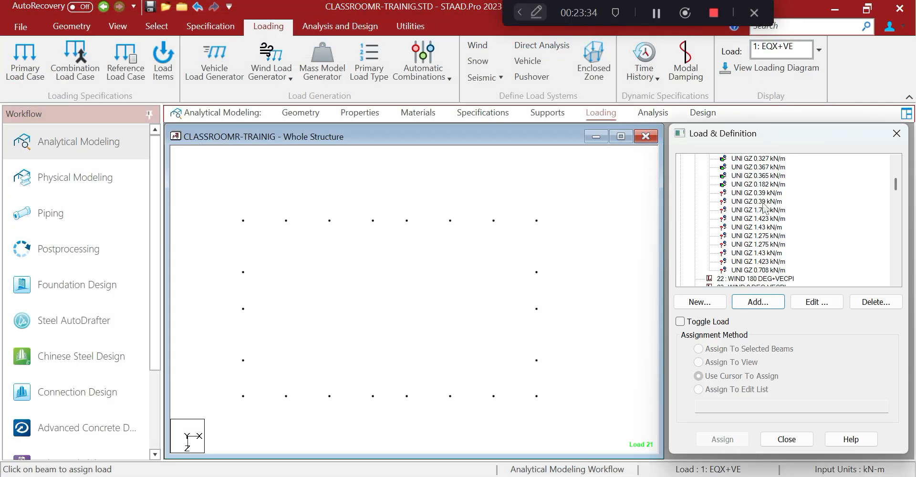
Delete the duplicate 0.39 kN/m item and assign 0.39 kN/m to the bottom-left column
click(761, 200)
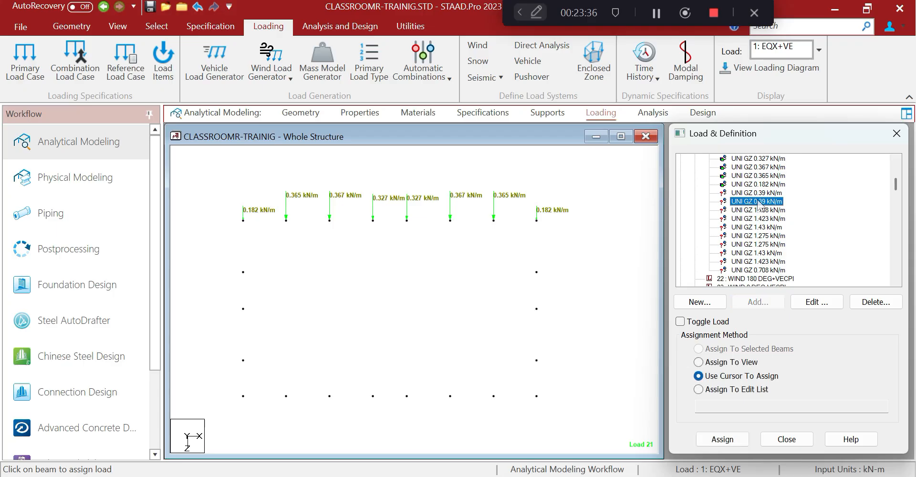
click(858, 300)
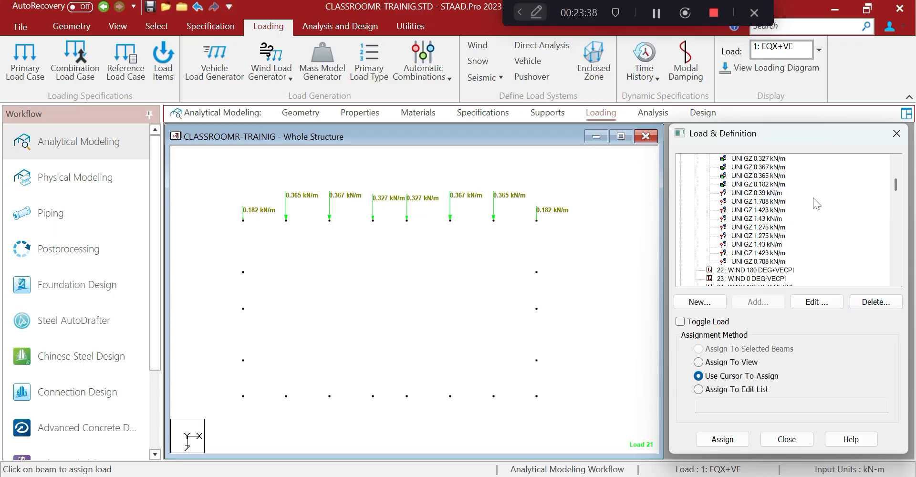
drag(232, 389, 276, 439)
click(698, 349)
click(722, 439)
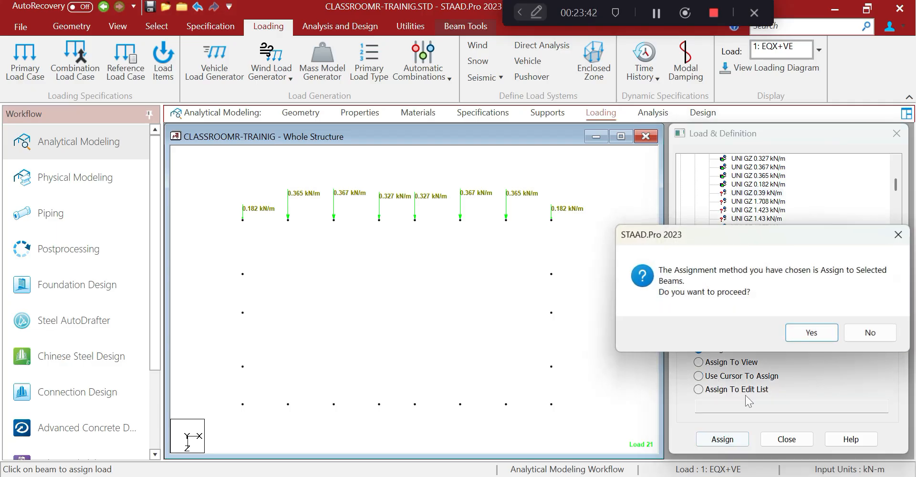
click(792, 333)
Assign 1.708 kN/m to the second column and 1.423 kN/m to the third column
click(762, 200)
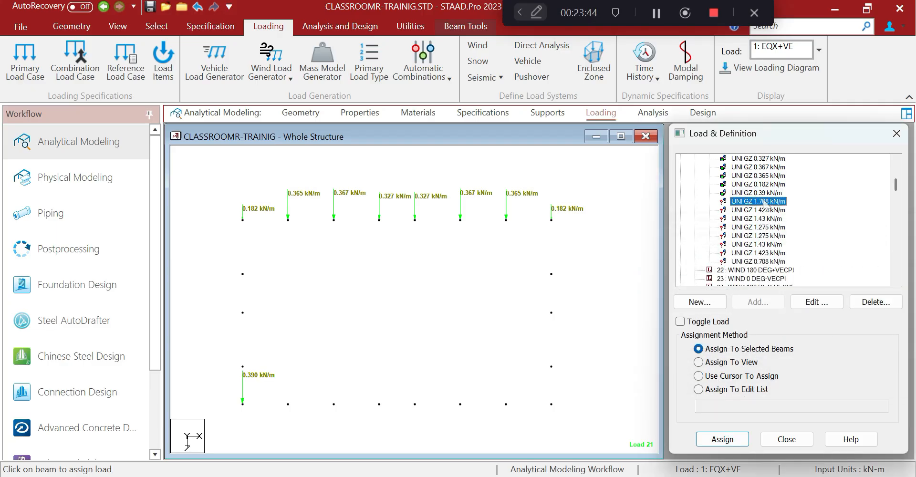
drag(309, 421, 309, 421)
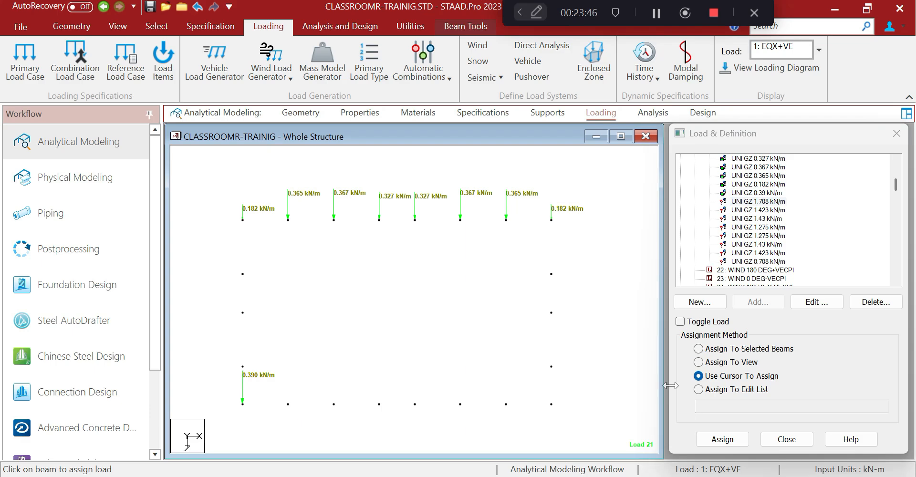
click(698, 349)
click(722, 439)
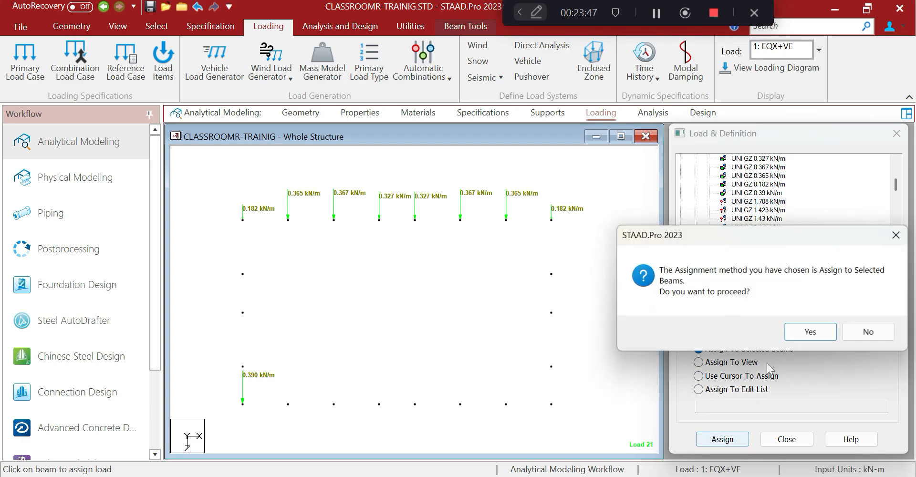
click(808, 331)
click(754, 212)
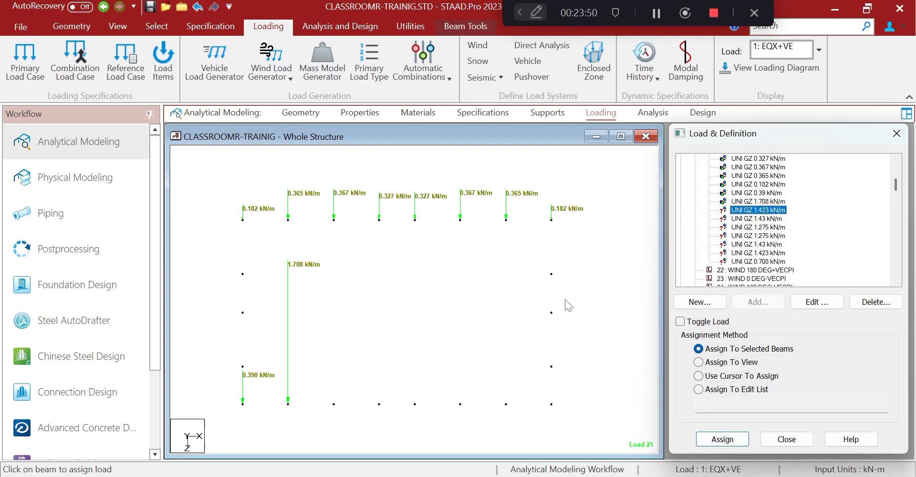
click(566, 285)
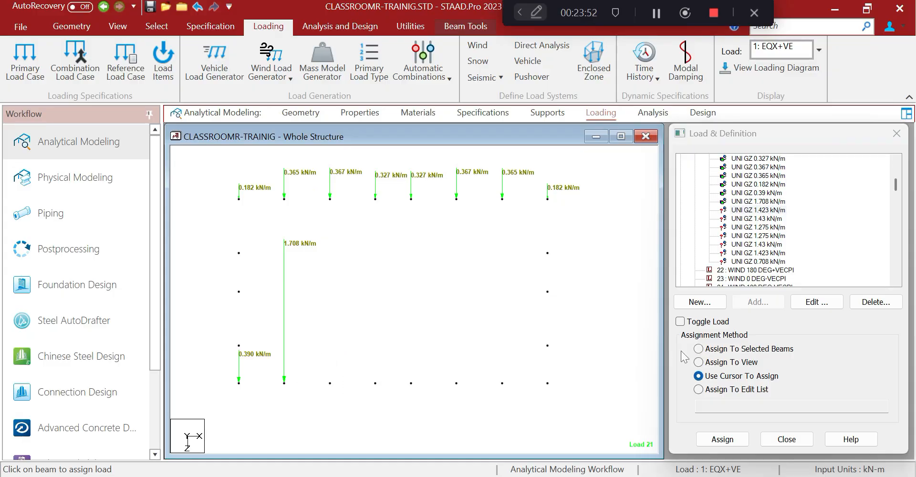
click(709, 349)
click(741, 443)
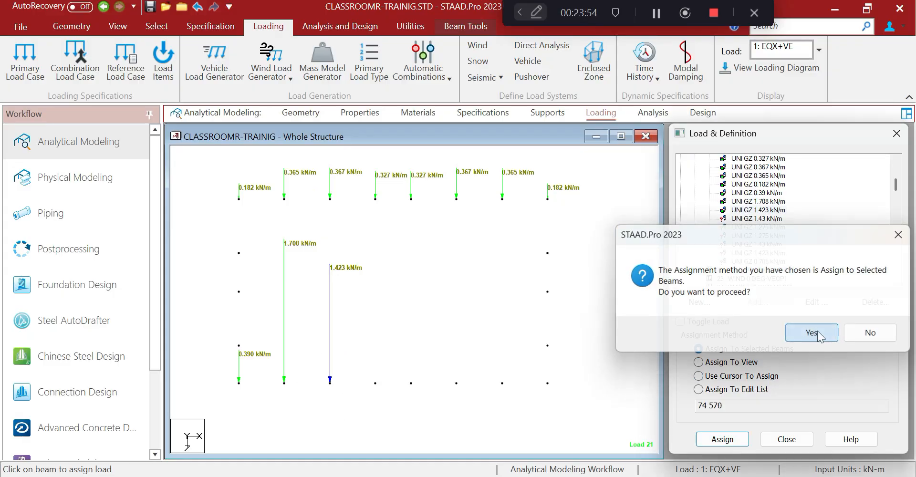
click(817, 330)
Assign 1.43 kN/m to the fourth column and select the fifth column for 1.275 kN/m
click(729, 220)
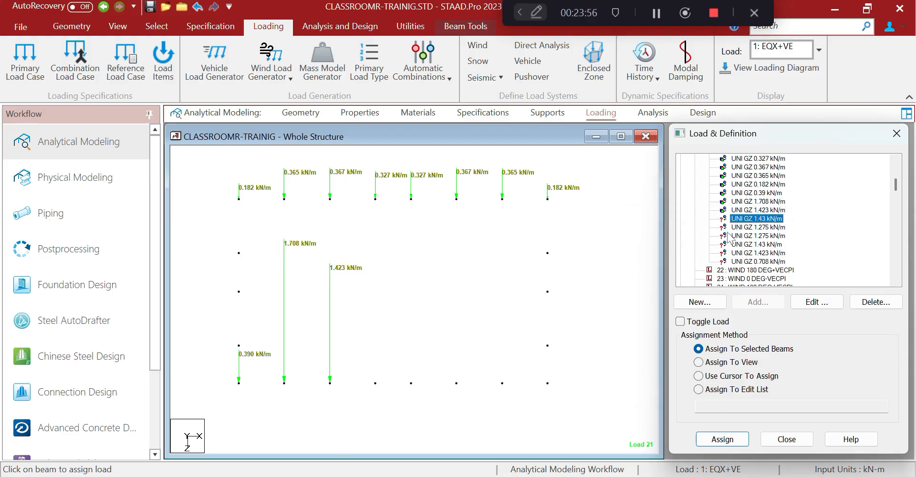
drag(369, 349, 388, 410)
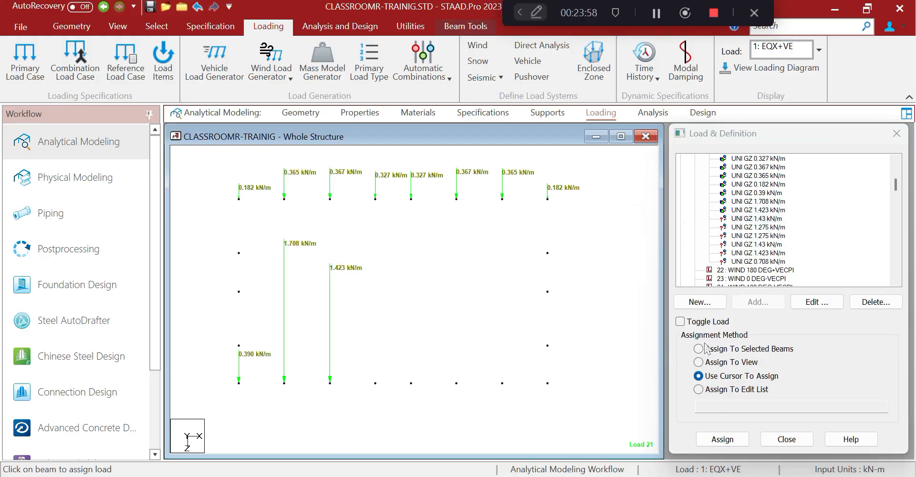
click(706, 349)
click(722, 438)
click(814, 330)
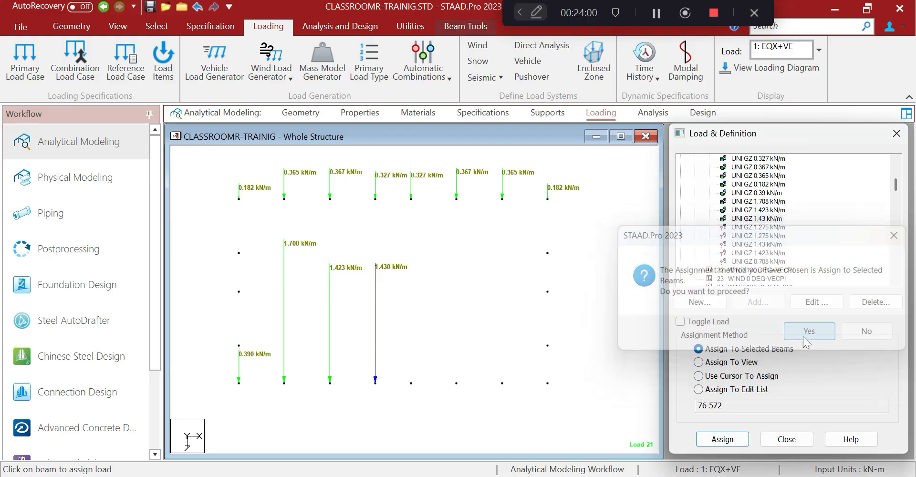
click(774, 228)
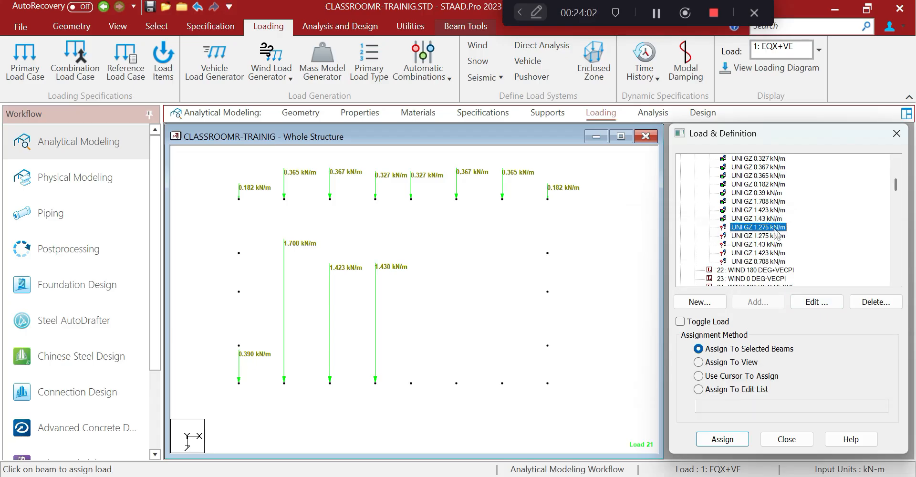
drag(404, 359, 442, 423)
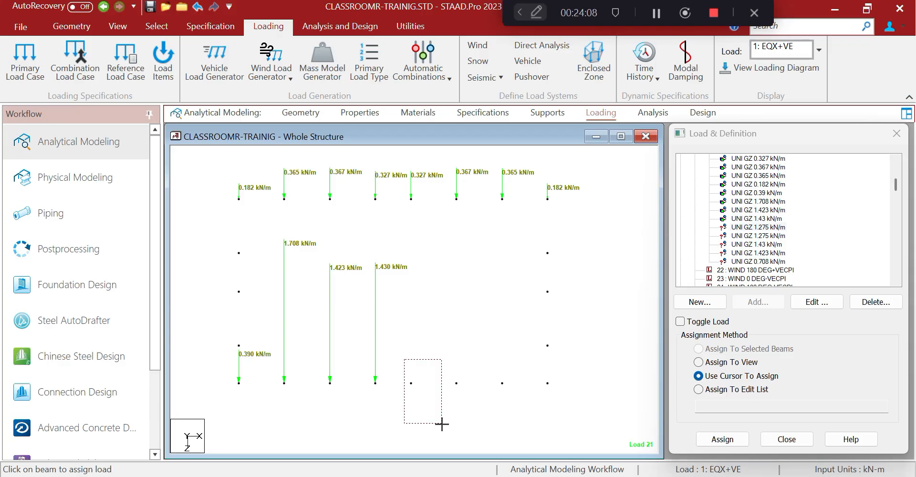
drag(442, 423, 441, 423)
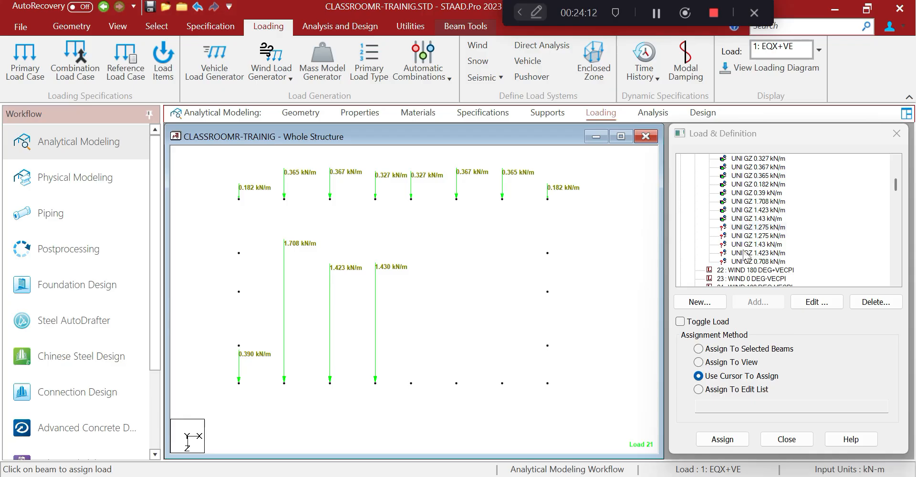
click(750, 228)
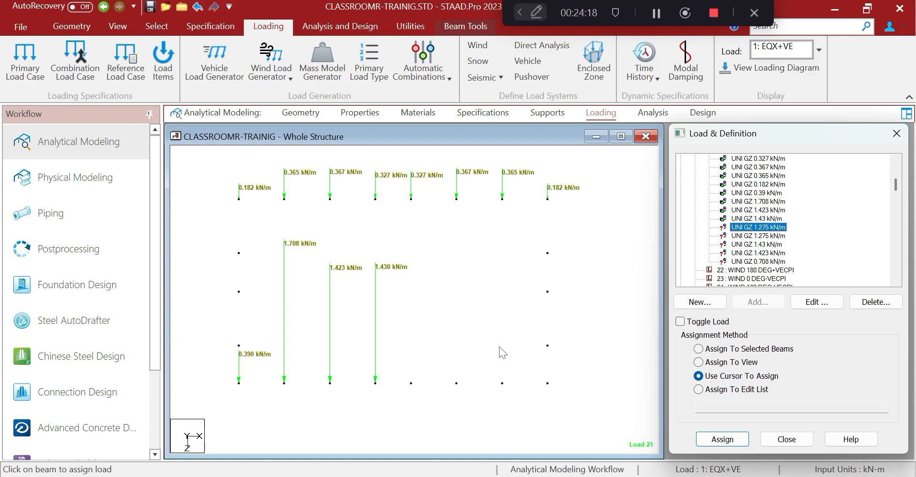
middle_drag(493, 342, 478, 348)
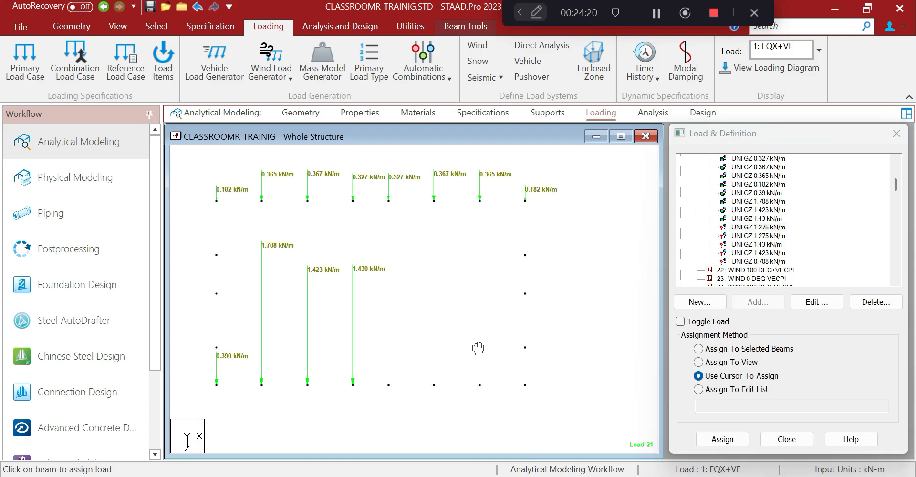
Check which columns carry the 0.39 and 1.423 kN/m UNI GZ items, then clear the highlight
click(777, 228)
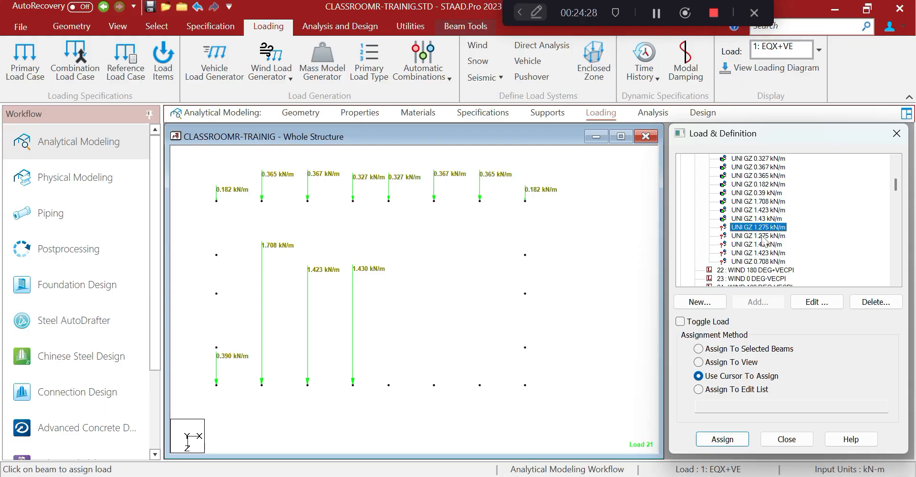
click(773, 194)
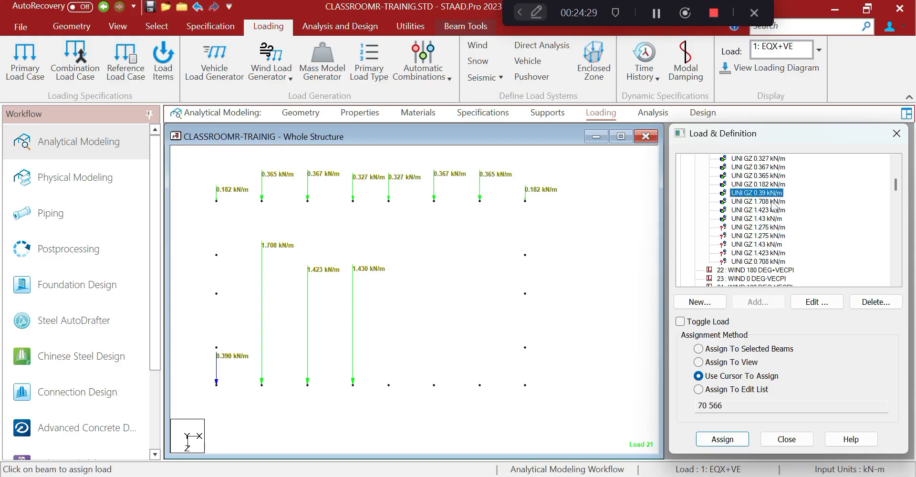
click(773, 210)
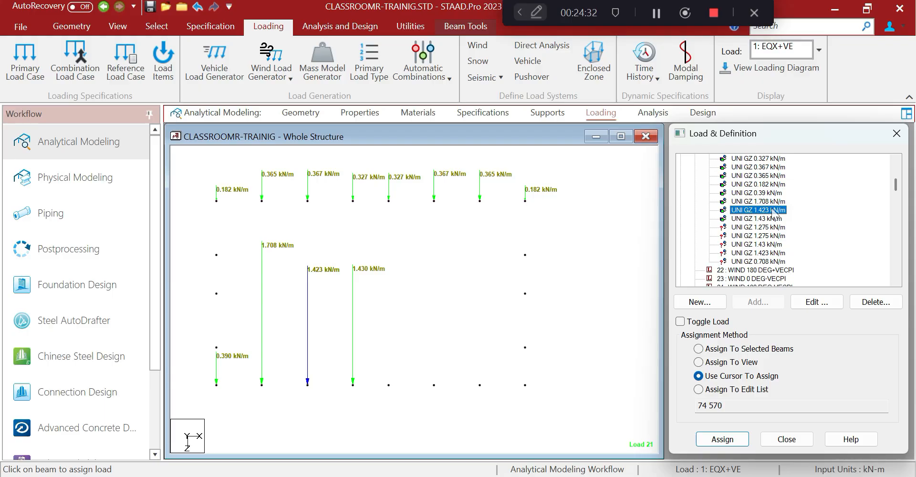
click(773, 193)
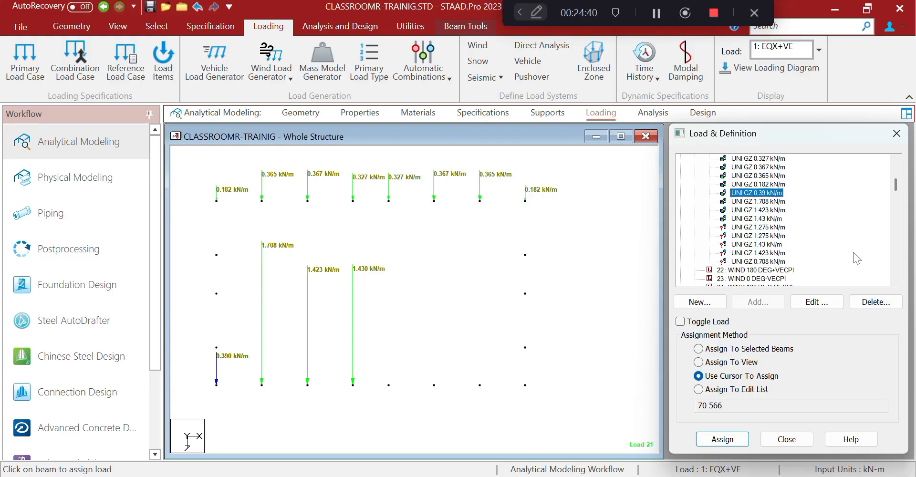
click(590, 304)
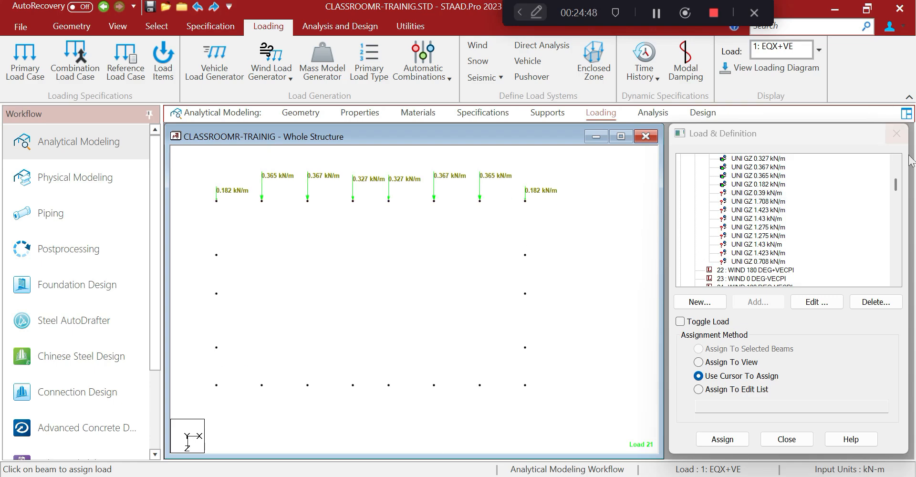
Delete the UNI GZ 0.39 kN/m load from load 21
click(785, 192)
click(875, 301)
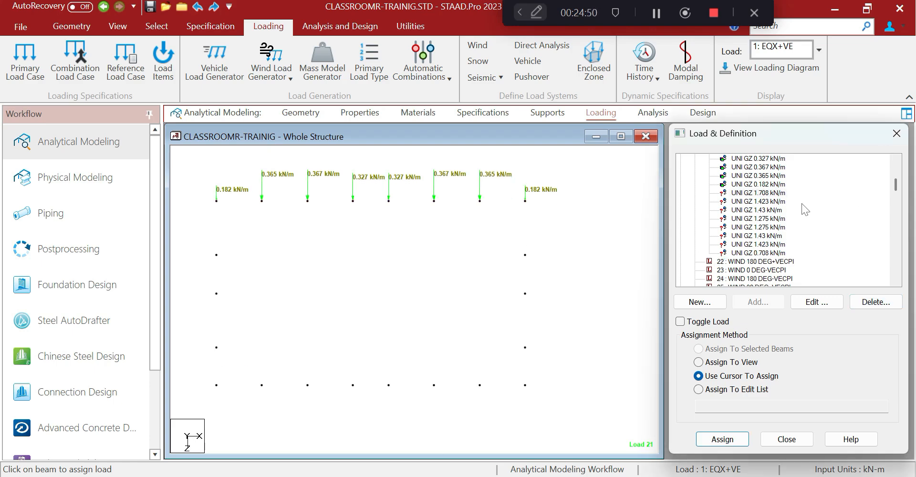
click(784, 194)
Assign GZ loads of 1.708, 1.423 and 1.430 kN/m to the first three bottom columns
drag(209, 367, 249, 421)
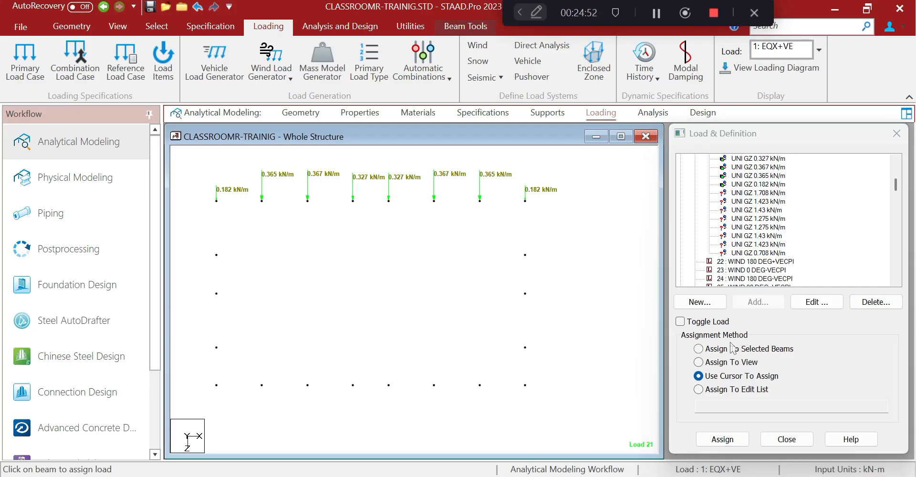
click(699, 350)
click(721, 437)
click(803, 334)
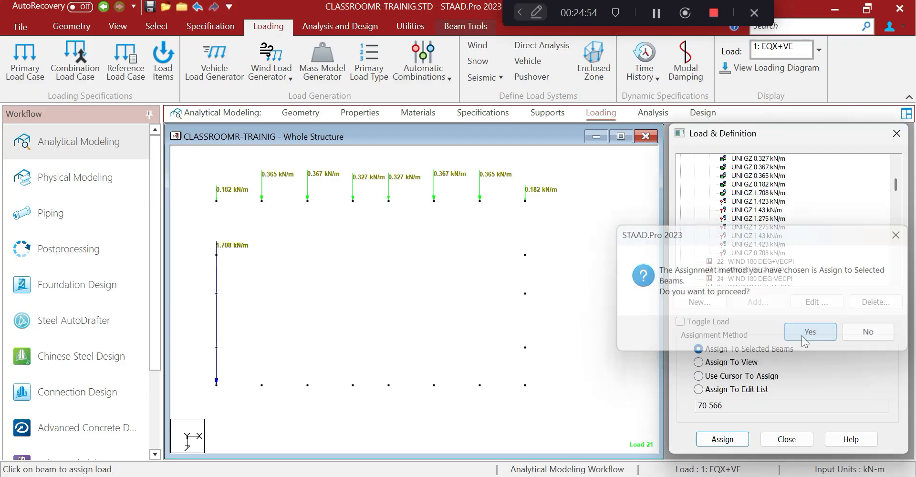
click(765, 202)
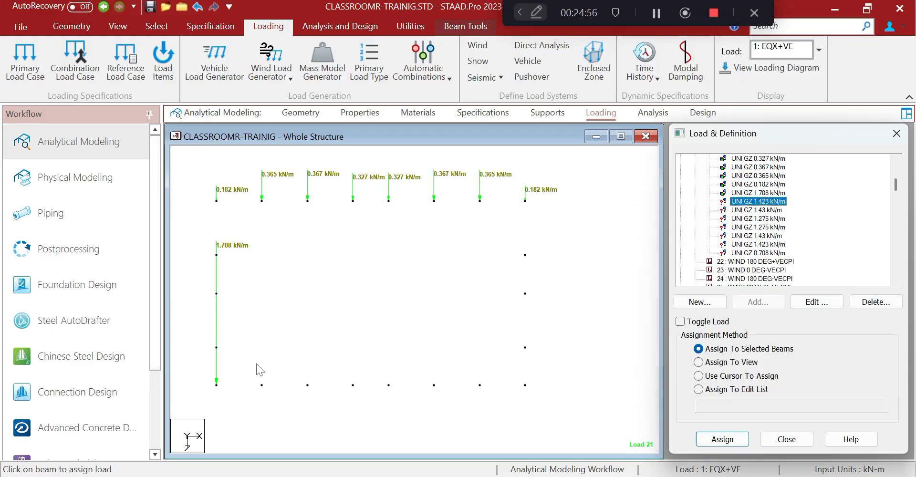
drag(249, 363, 296, 422)
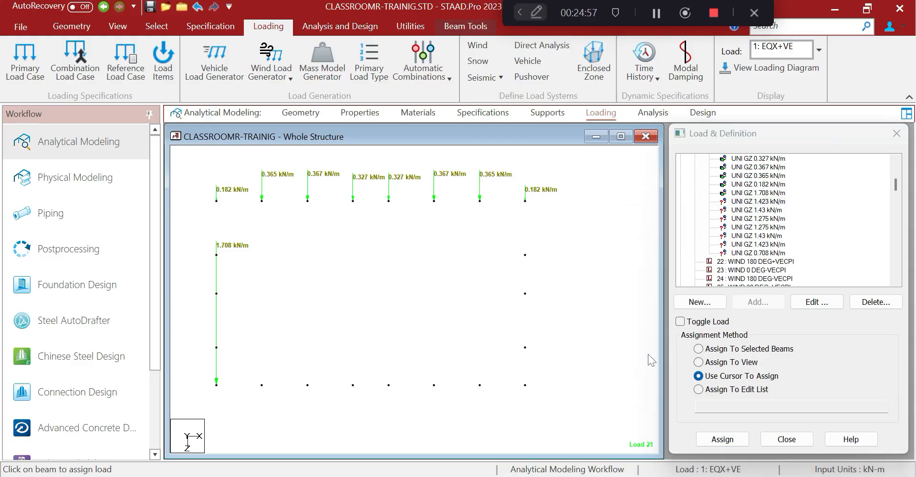
click(697, 349)
click(722, 438)
click(797, 330)
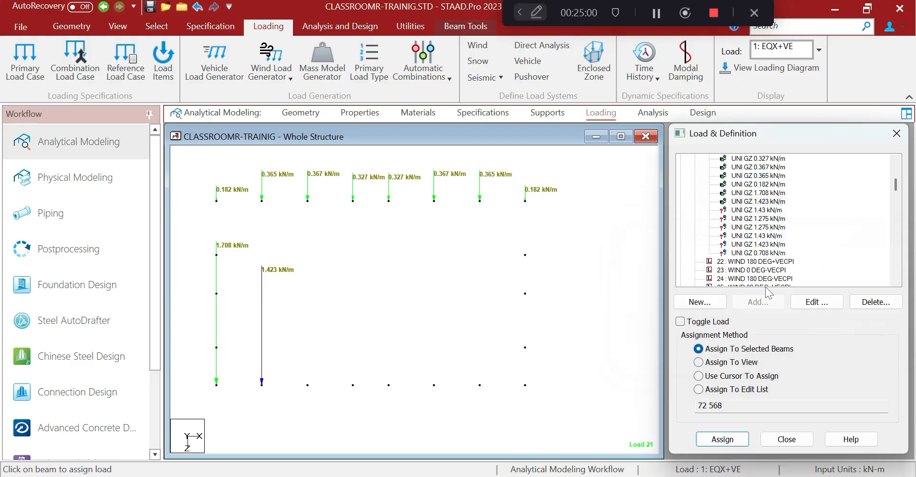
click(746, 211)
drag(298, 360, 332, 422)
click(698, 349)
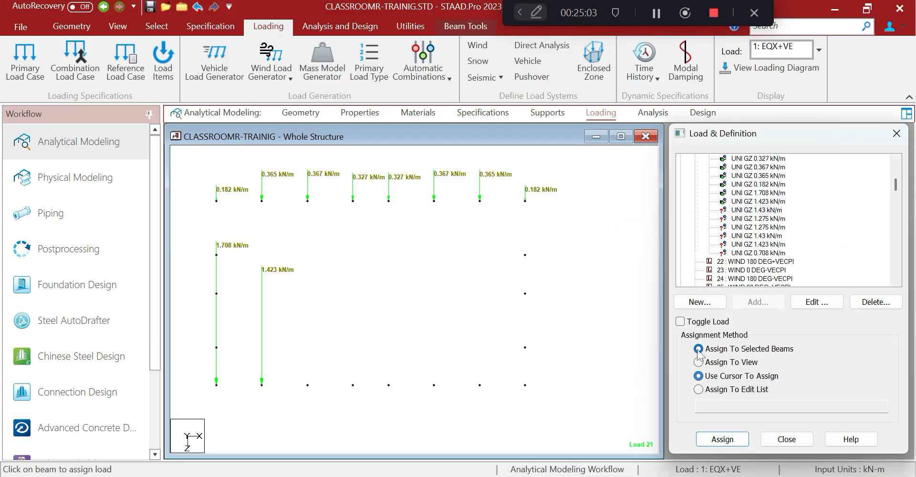
click(732, 443)
click(815, 333)
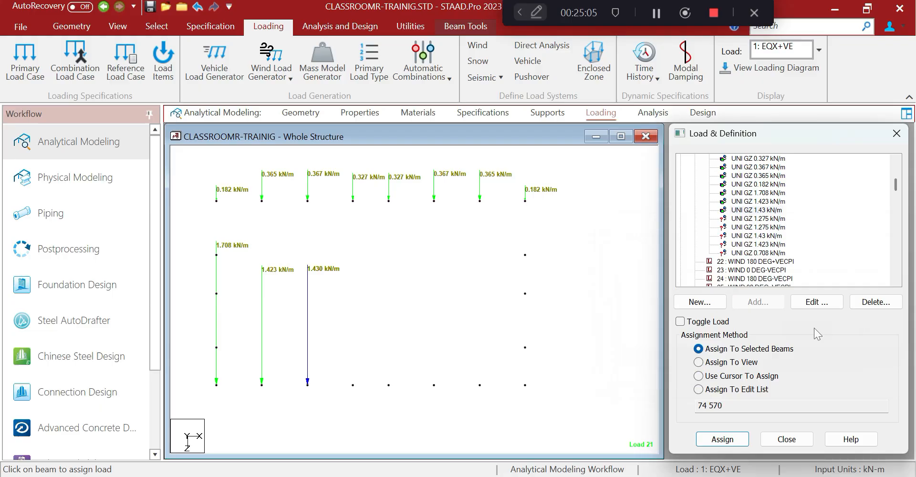
Assign the two 1.275 kN/m GZ loads to the fourth and fifth columns
click(763, 220)
drag(349, 361, 380, 416)
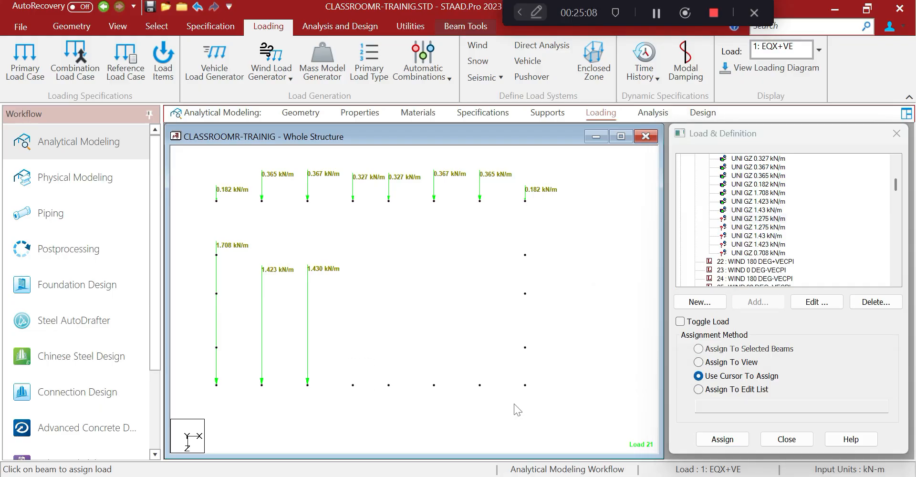
click(699, 350)
click(722, 439)
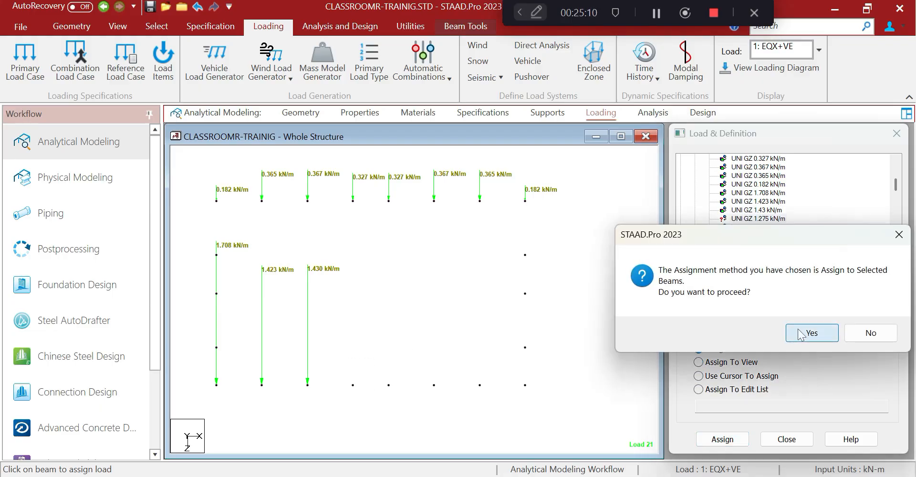
click(823, 332)
click(759, 228)
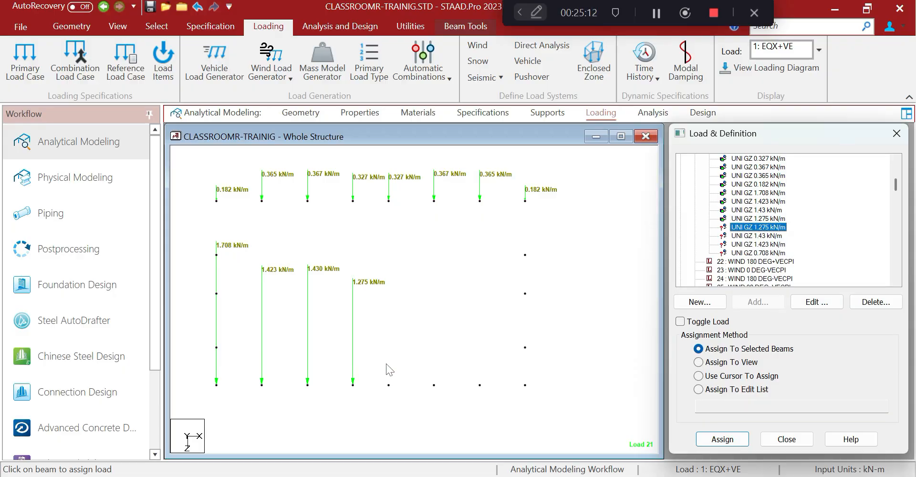
drag(386, 365, 407, 419)
click(698, 348)
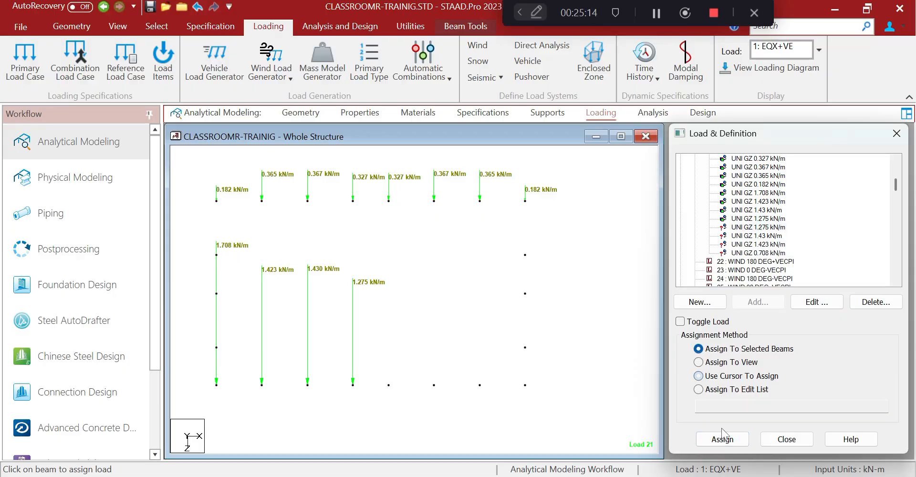
click(722, 438)
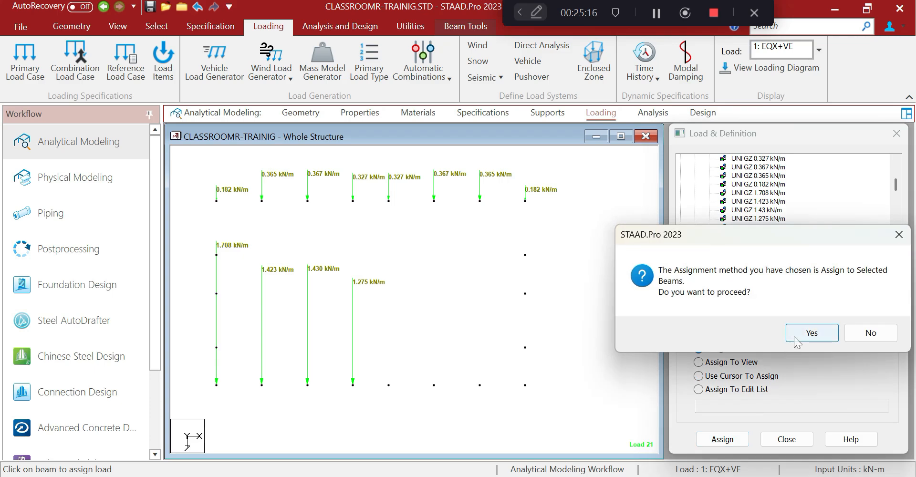
click(794, 334)
Assign the 1.430 kN/m GZ load to the sixth bottom column
click(768, 237)
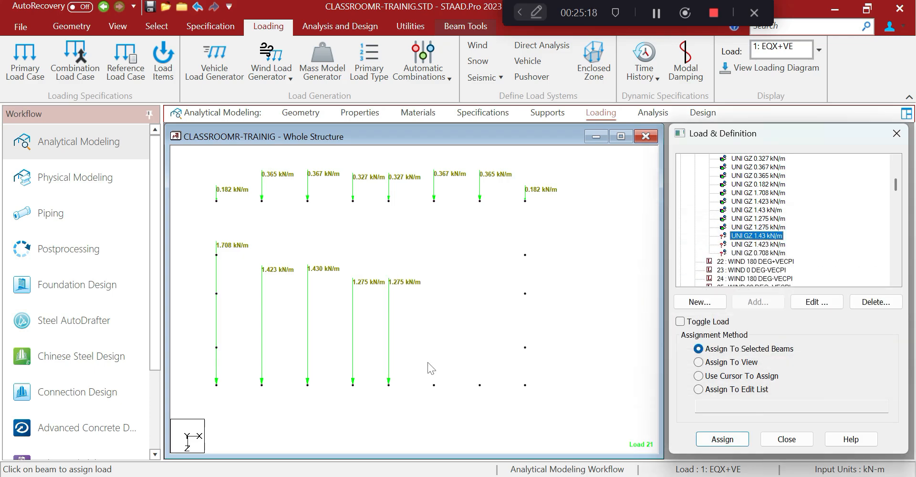
drag(427, 362, 461, 424)
click(698, 376)
click(722, 438)
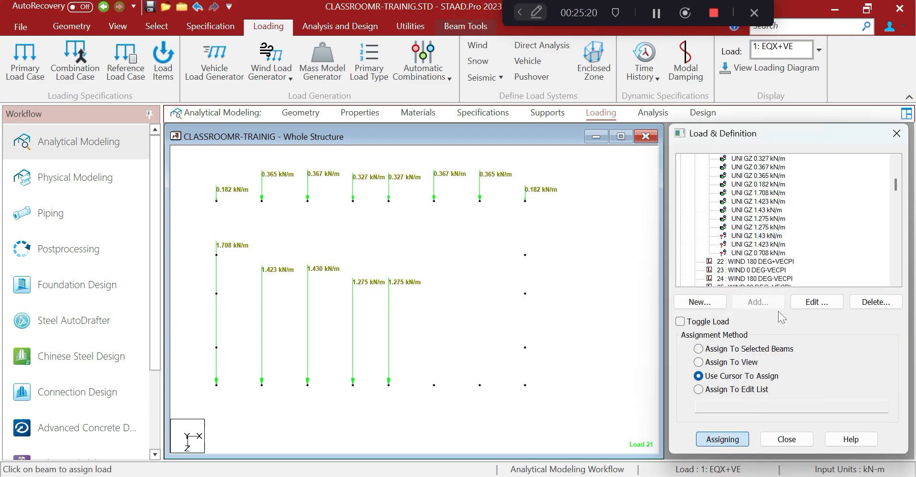
click(763, 236)
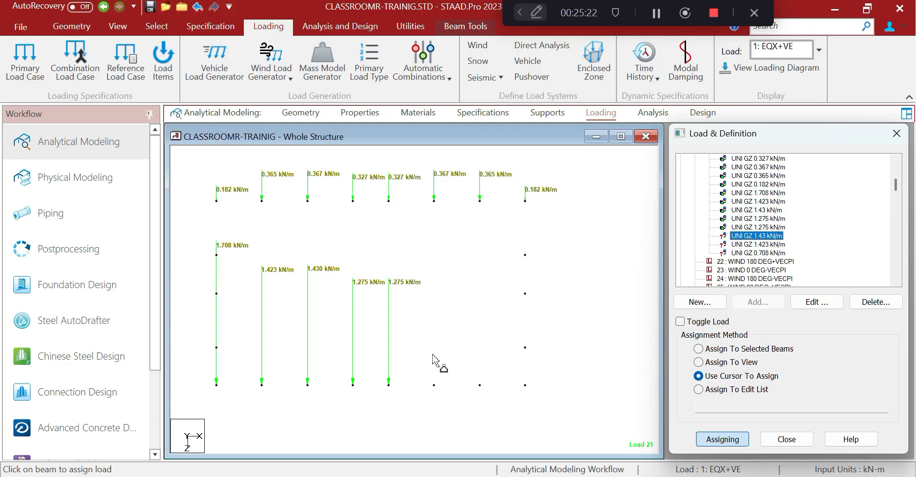
click(447, 397)
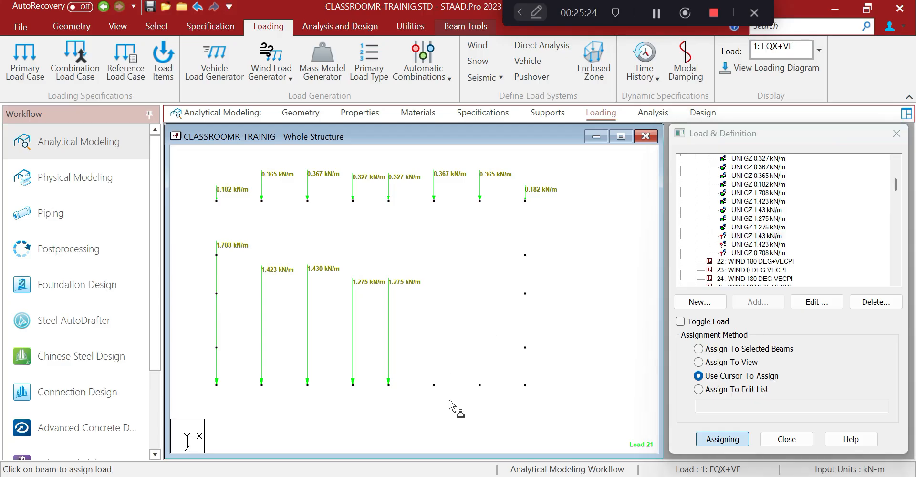
key(Escape)
click(699, 349)
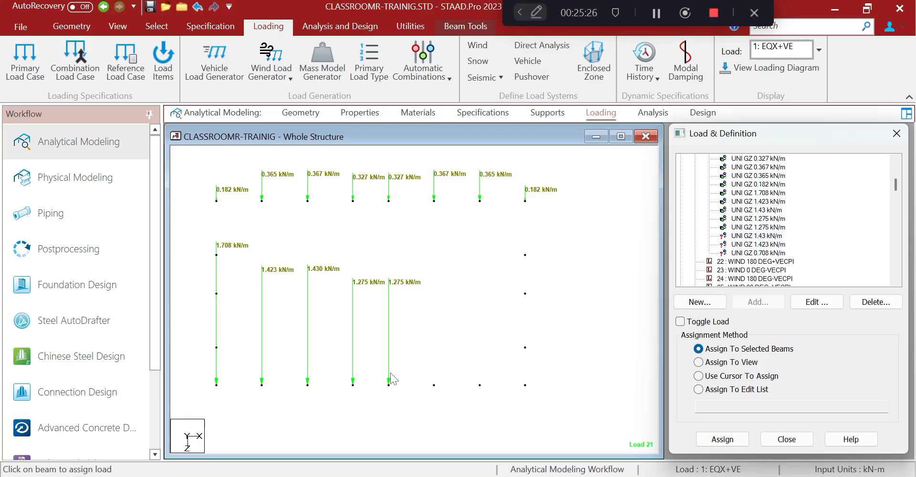
drag(427, 367, 453, 408)
click(709, 442)
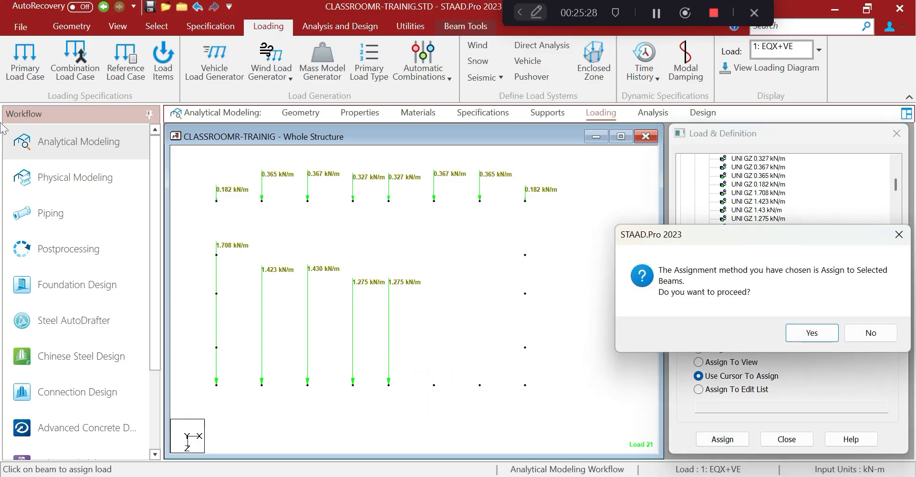
click(861, 332)
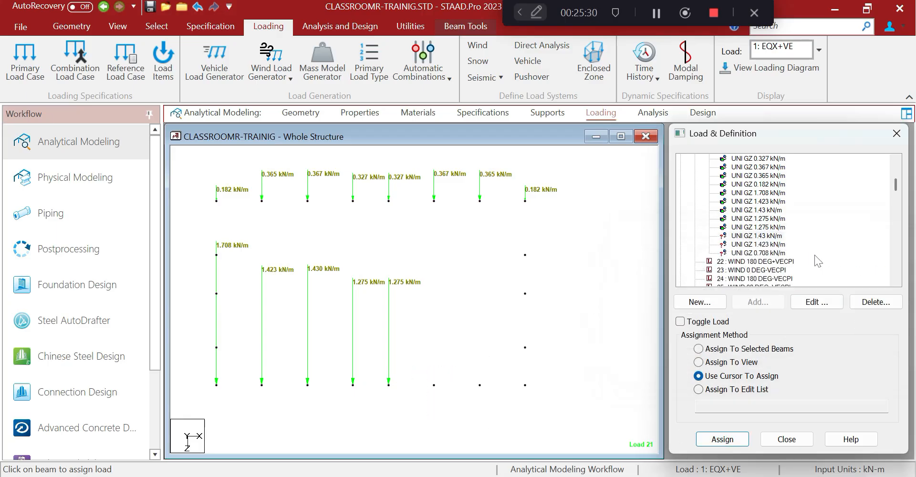
drag(422, 366, 455, 413)
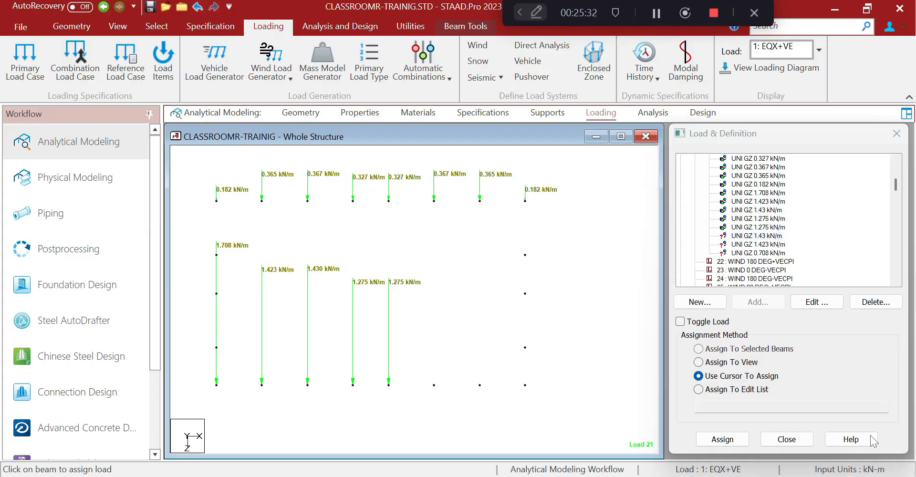
click(698, 348)
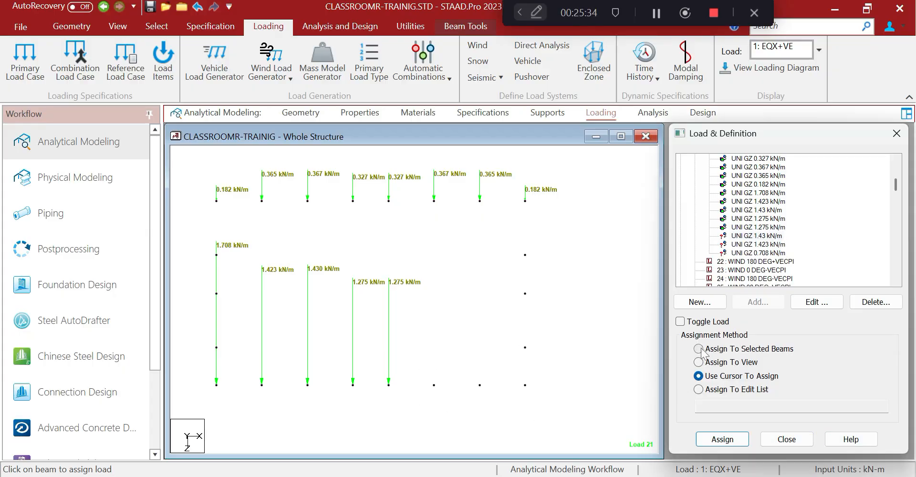
click(723, 439)
click(805, 334)
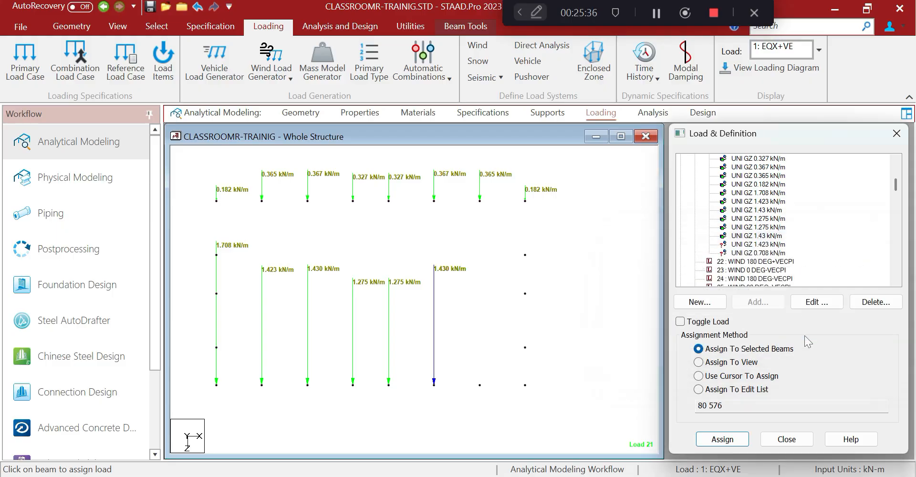
Assign the 1.423 kN/m GZ load to the seventh bottom column
click(770, 245)
drag(474, 364, 500, 414)
click(698, 349)
click(722, 439)
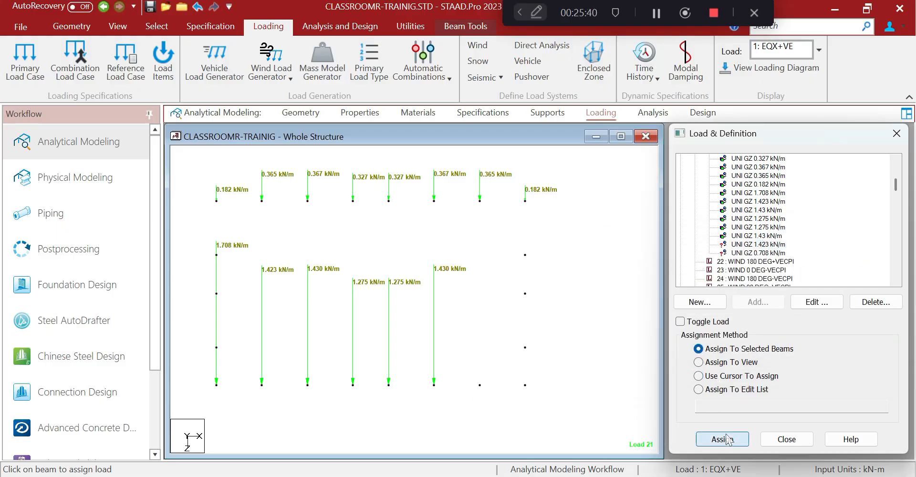
click(812, 333)
Assign the 0.708 kN/m GZ load to the rightmost column members
drag(521, 368, 557, 430)
click(741, 253)
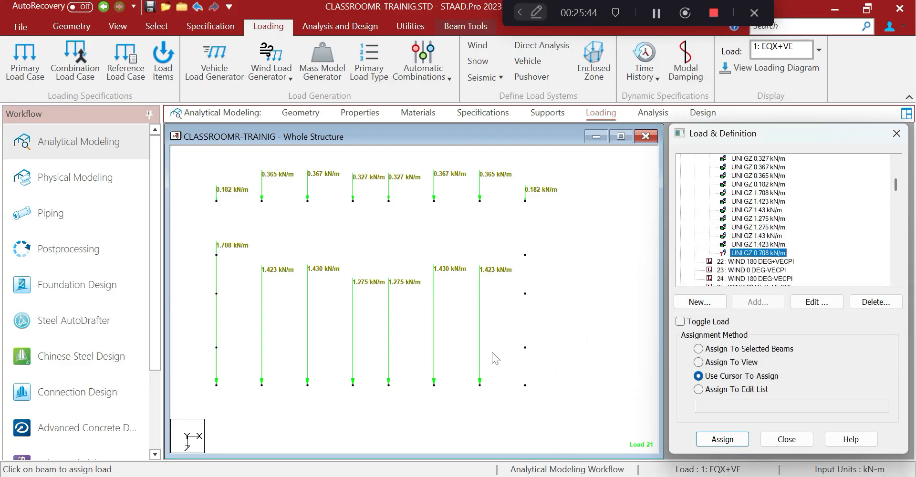
drag(505, 361, 556, 428)
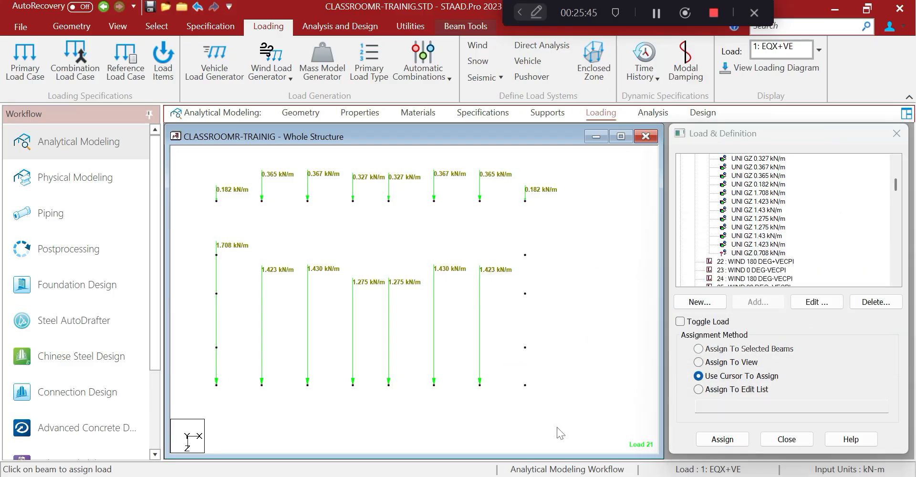
click(755, 254)
click(698, 349)
click(722, 439)
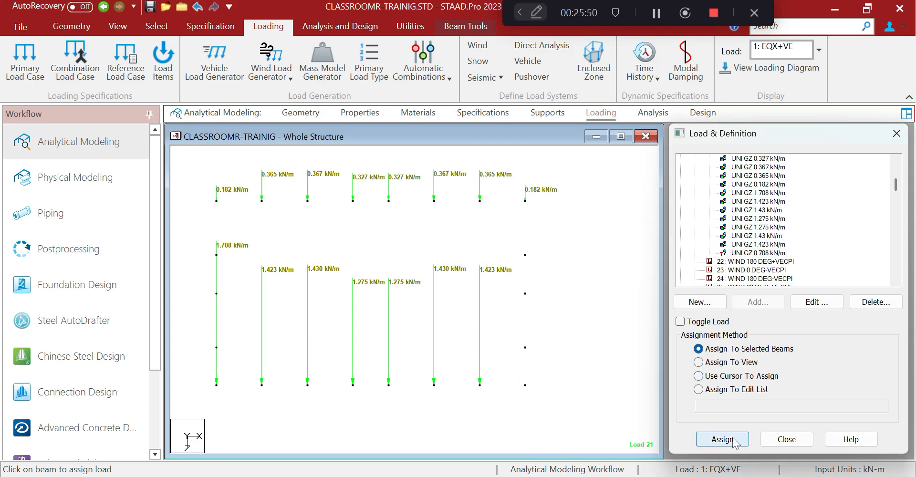
click(812, 333)
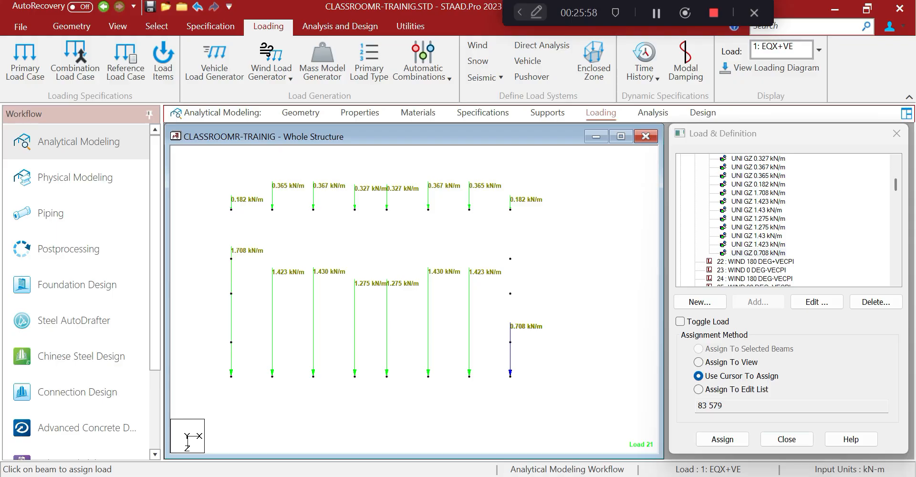
Check the values in the Excel wind load workbook, then return to STAAD.Pro
key(alt+Tab)
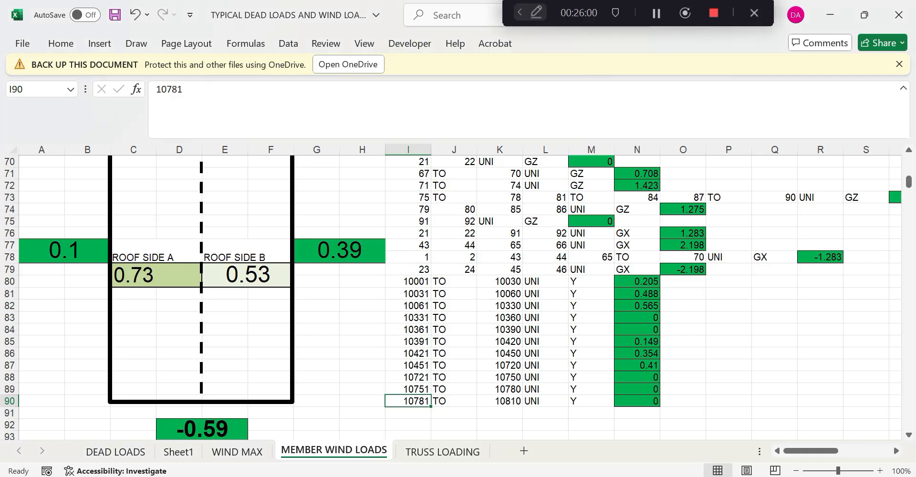
scroll(334, 310, up, 20)
scroll(329, 299, up, 1)
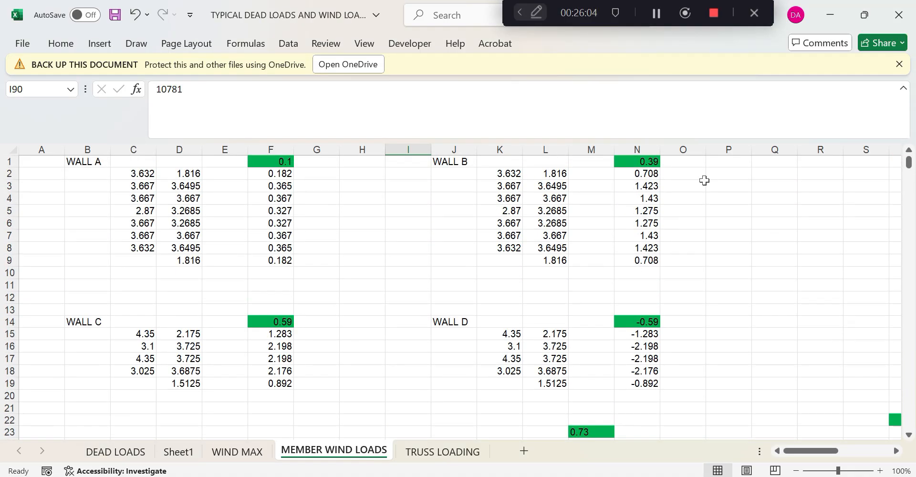
key(alt+Tab)
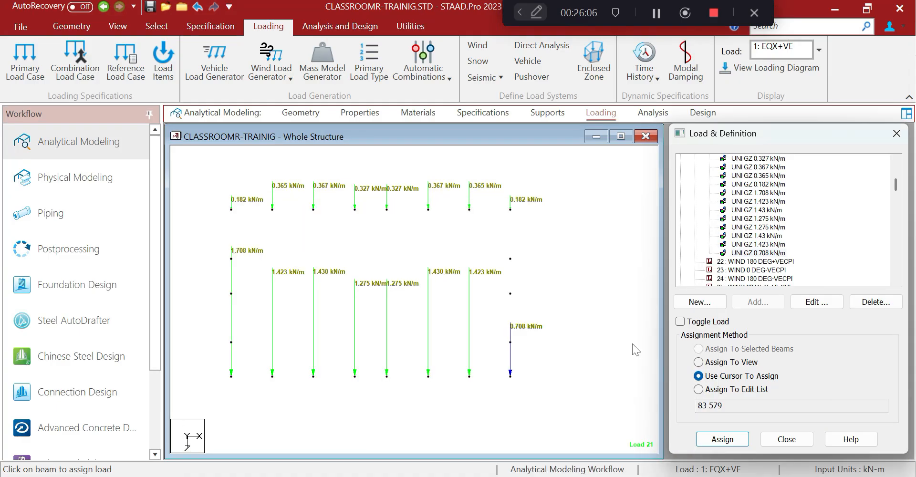
Edit the UNI GZ 1.708 kN/m load so its W1 force becomes 0.708 kN/m
click(777, 193)
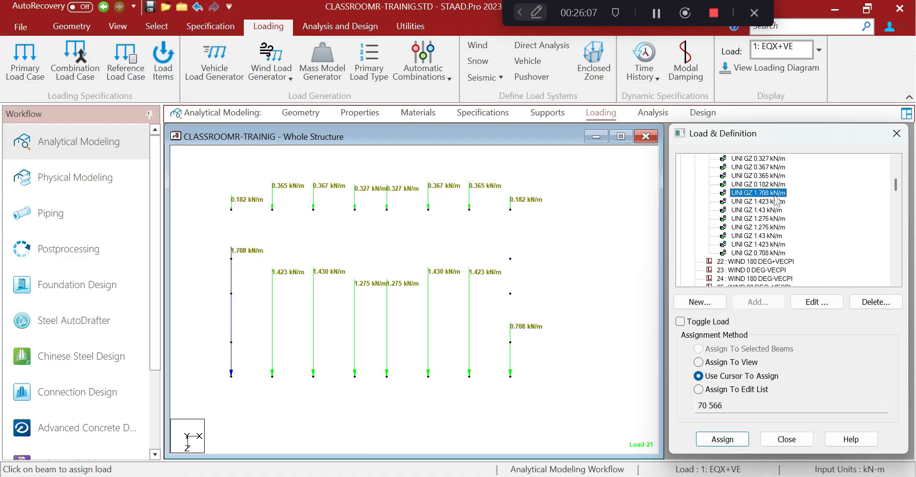
click(817, 301)
double_click(484, 228)
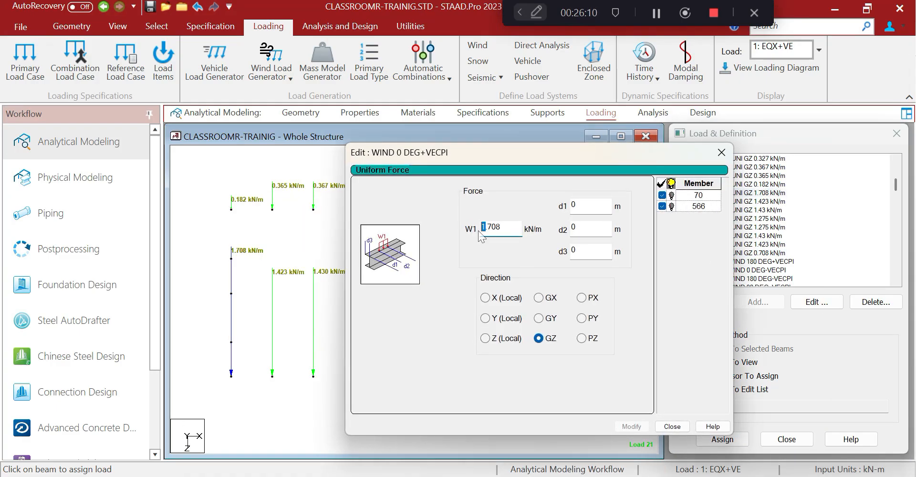
text(0)
click(631, 426)
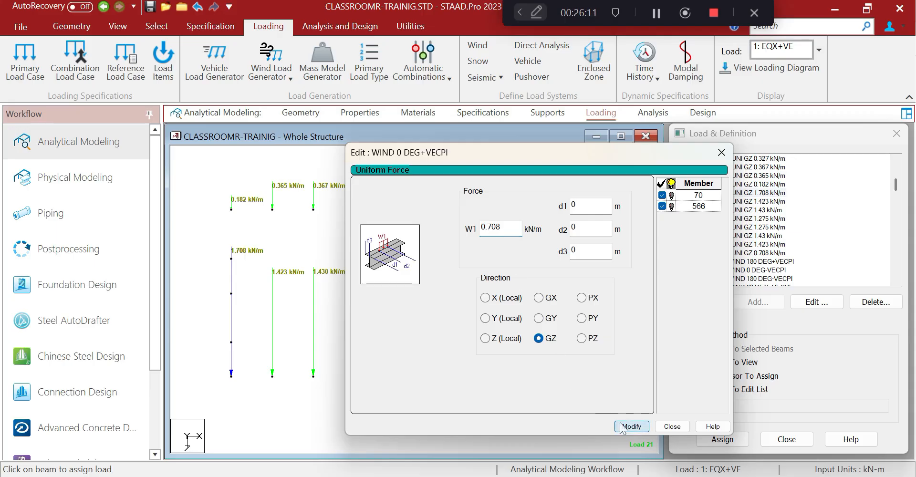
click(672, 426)
Reselect load case 21 WIND 0 DEG+VECPI in the load list
middle_drag(543, 334, 586, 323)
scroll(585, 324, up, 1)
scroll(531, 317, down, 1)
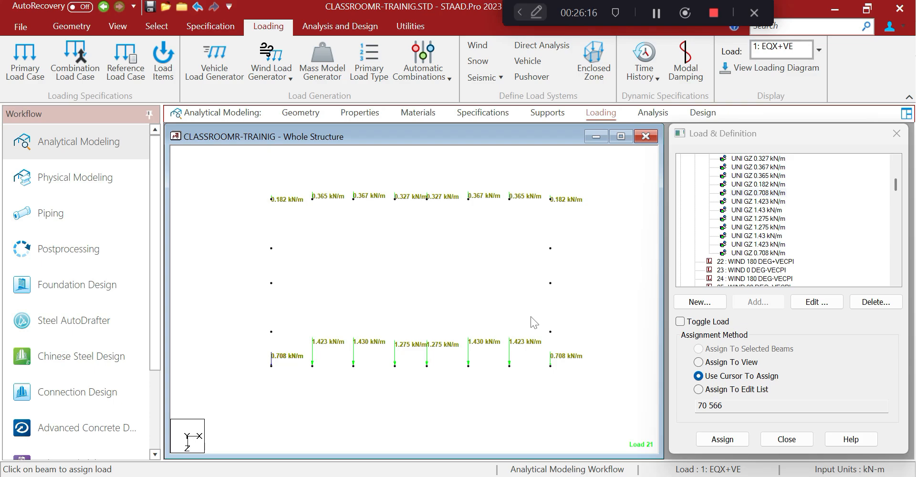
middle_drag(442, 265, 394, 265)
scroll(394, 265, up, 1)
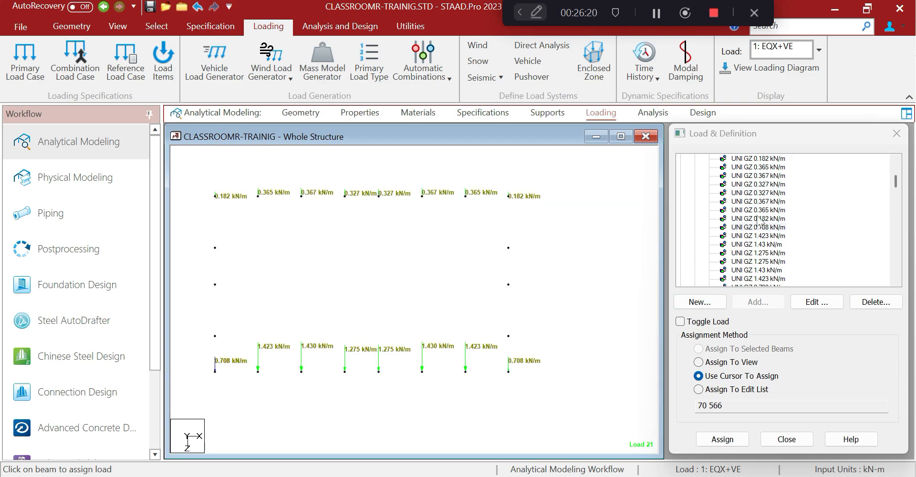
scroll(759, 219, up, 3)
click(754, 201)
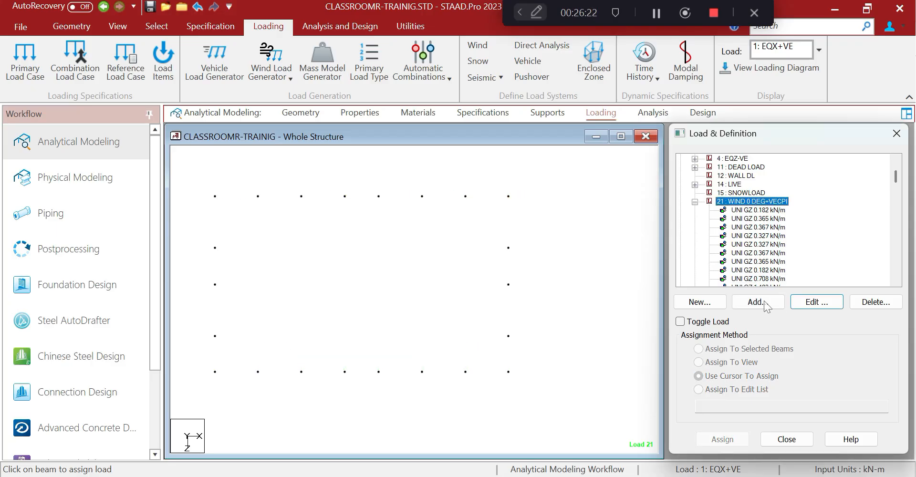
Add uniform GX member loads of 1.283, 2.198 and 2.198 kN/m to load 21
click(755, 306)
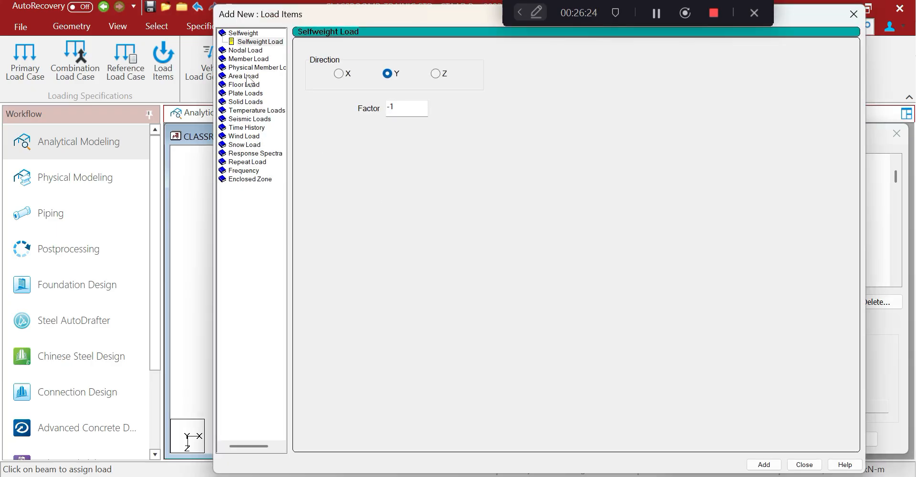
click(248, 61)
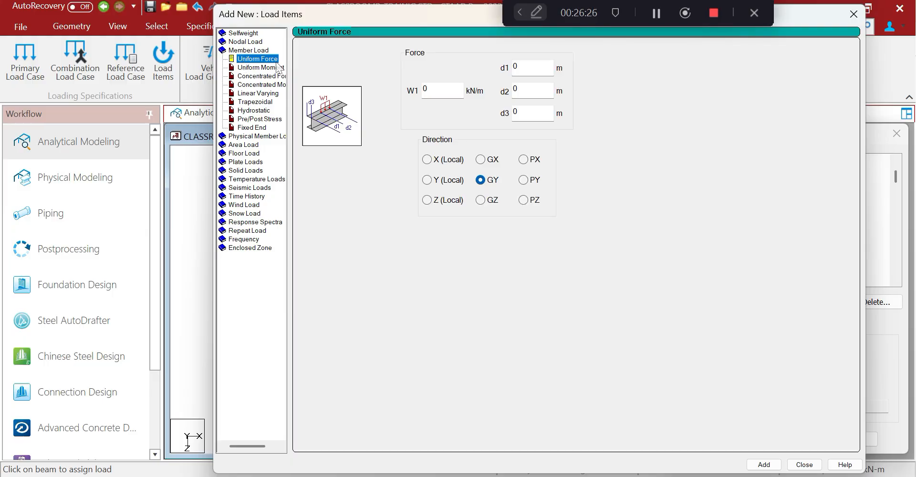
click(479, 159)
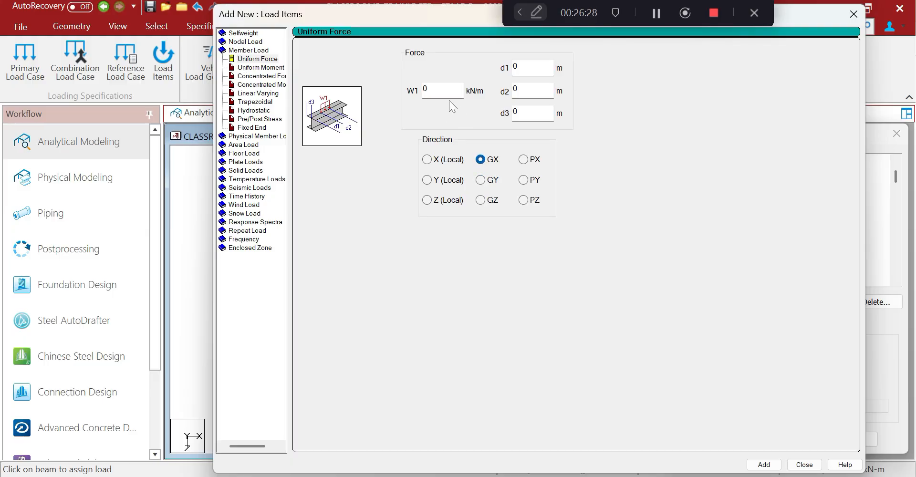
click(441, 92)
text(1.283)
drag(447, 14, 225, 18)
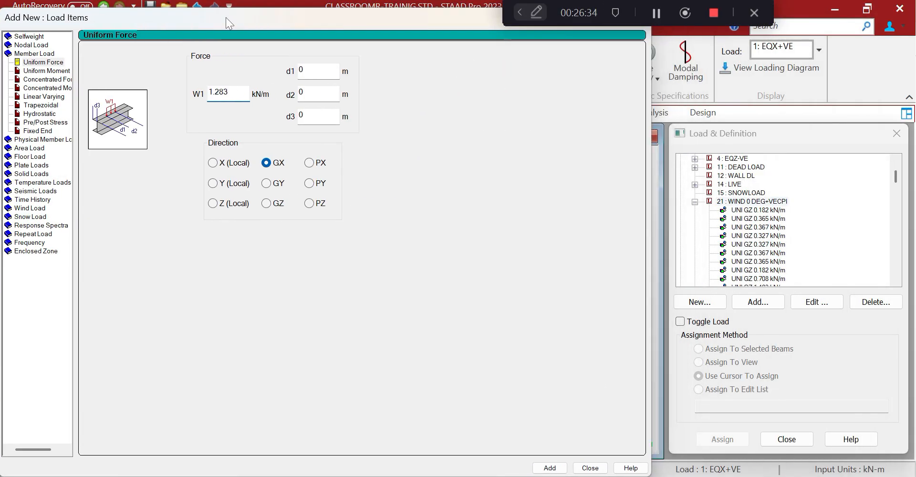
key(Return)
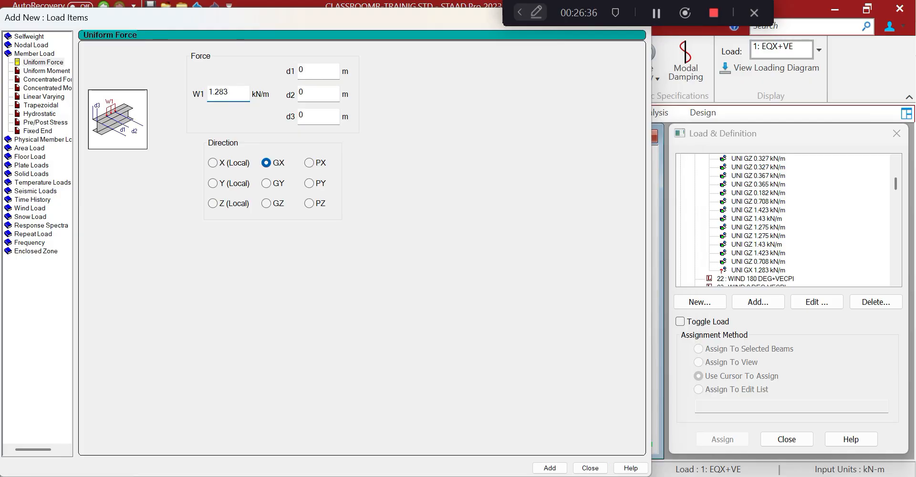
text(2.198)
key(Return)
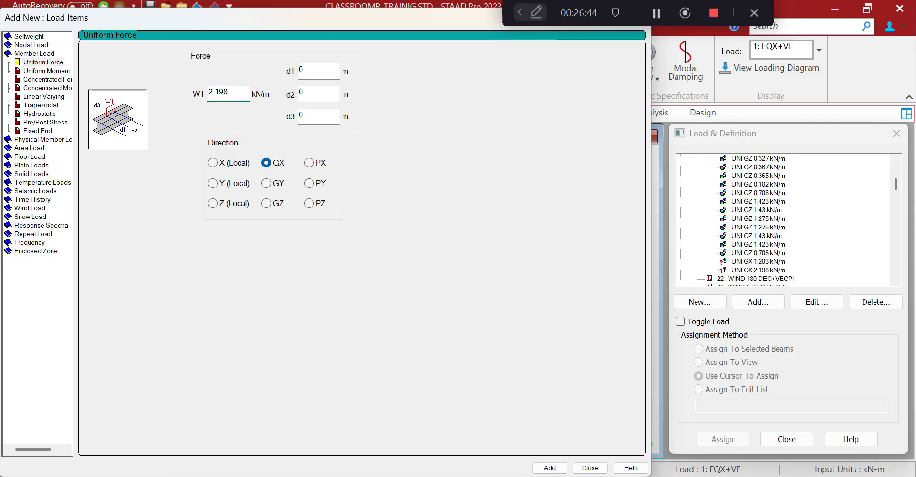
key(Return)
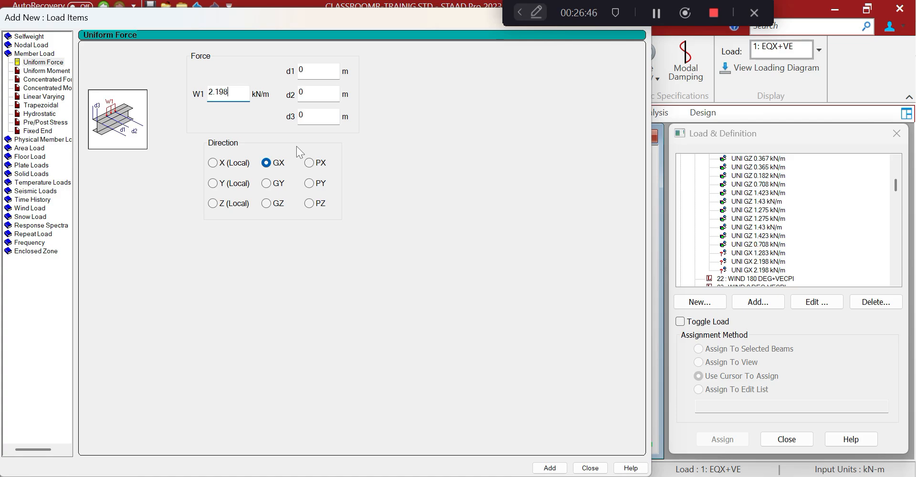
Add uniform GX loads of 2.176, 0.892 and -1.283 kN/m
drag(230, 93, 199, 90)
text(2.176)
key(Return)
drag(229, 92, 197, 95)
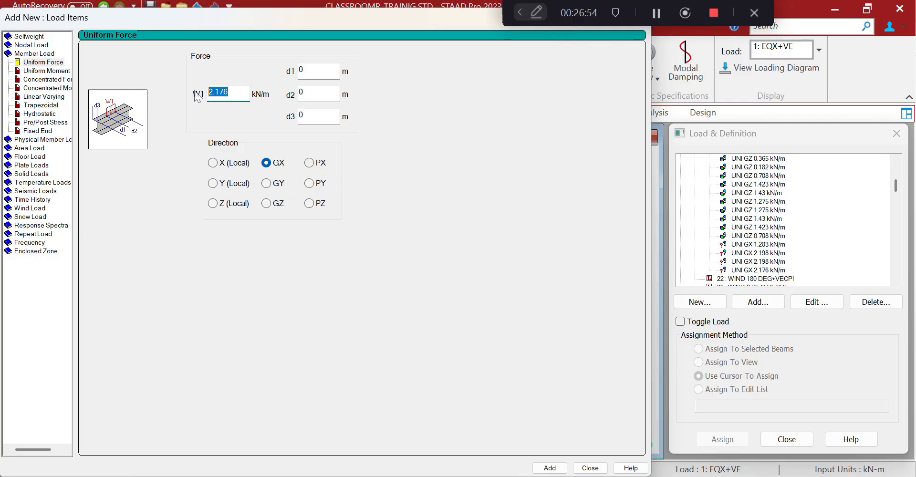
text(0.892)
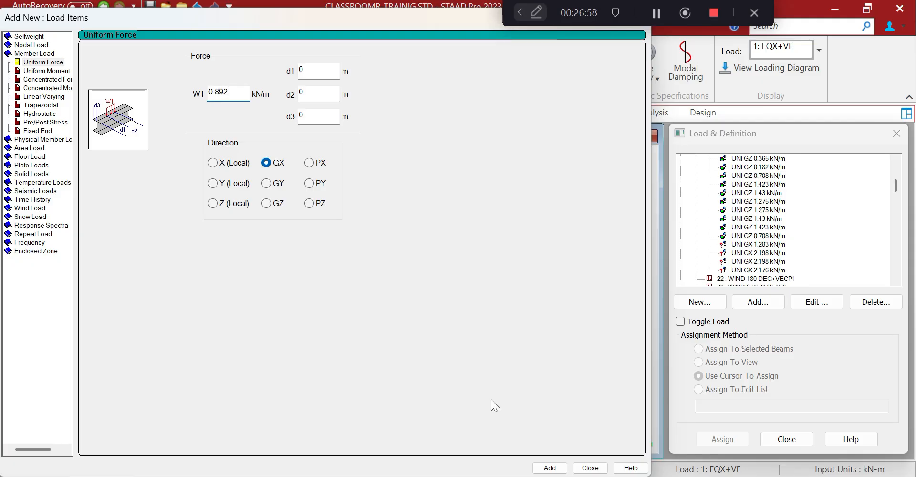
click(549, 468)
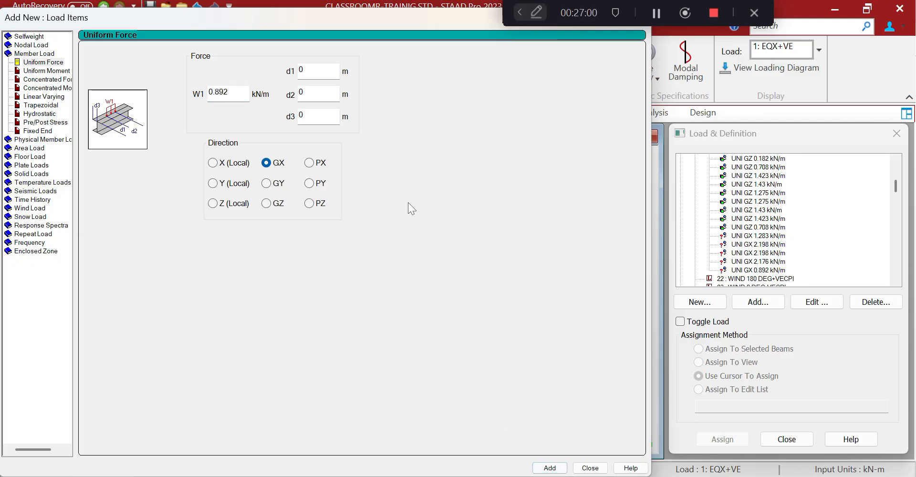
drag(229, 93, 203, 94)
text(-1.283)
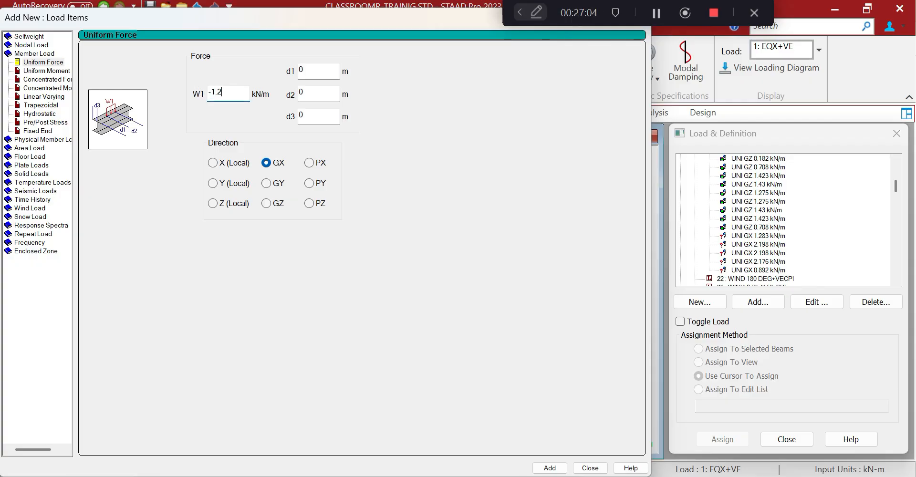
click(549, 467)
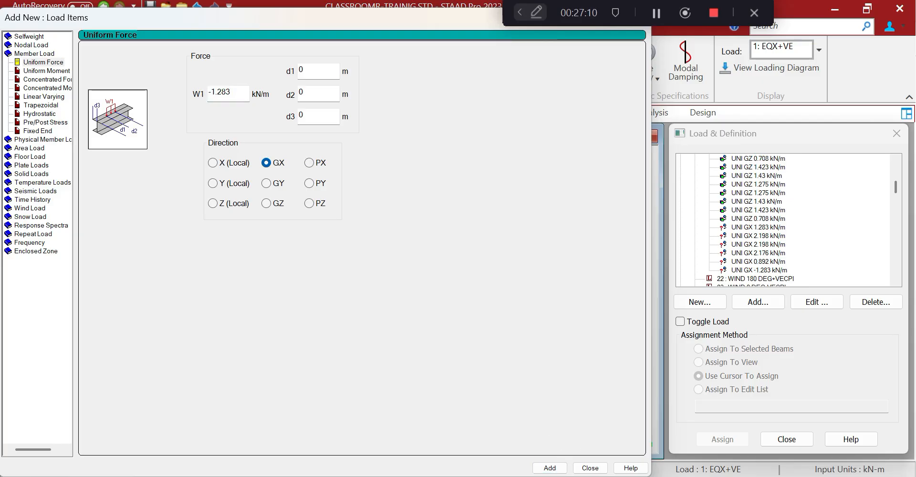
Add GX loads of -2.198 (twice), -2.176 and -0.892 kN/m, then close the window
click(210, 92)
drag(210, 92, 230, 92)
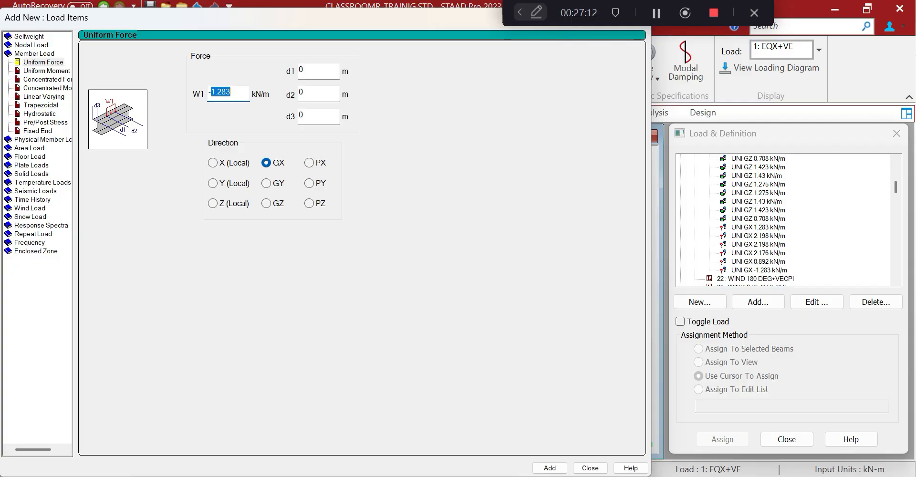
text(2.19)
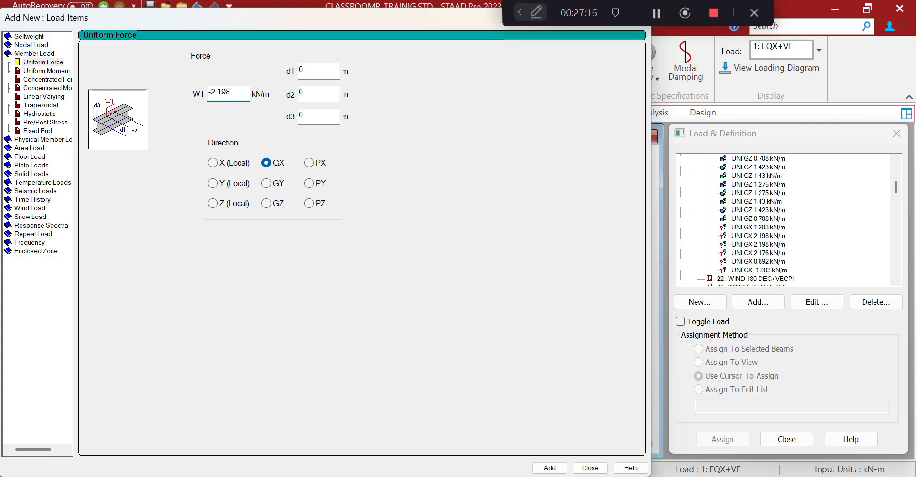
key(Return)
key(Return)
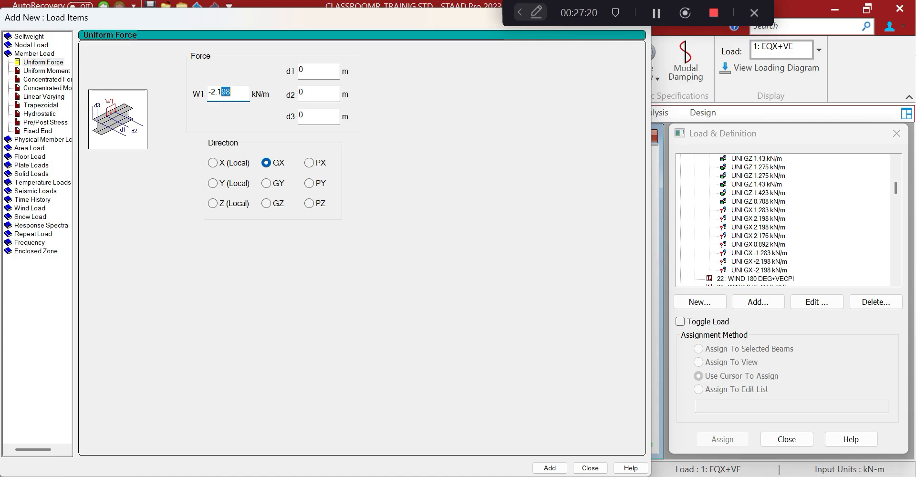
text(76)
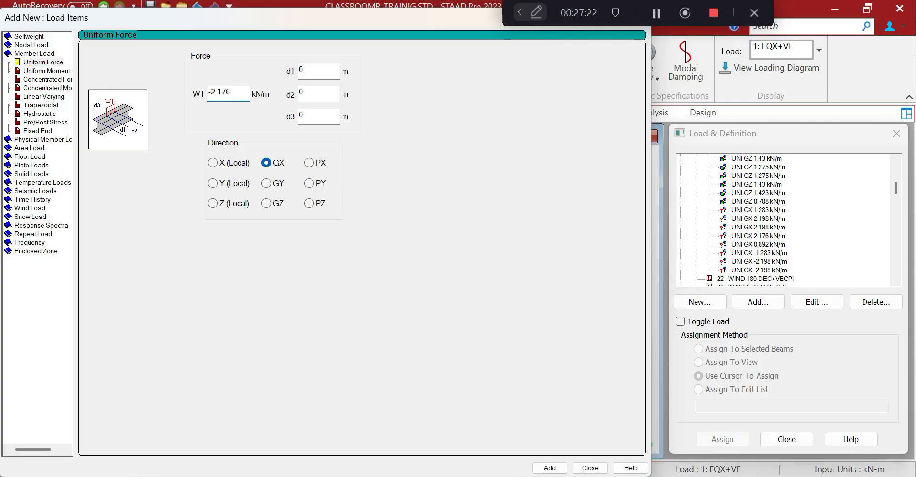
key(Return)
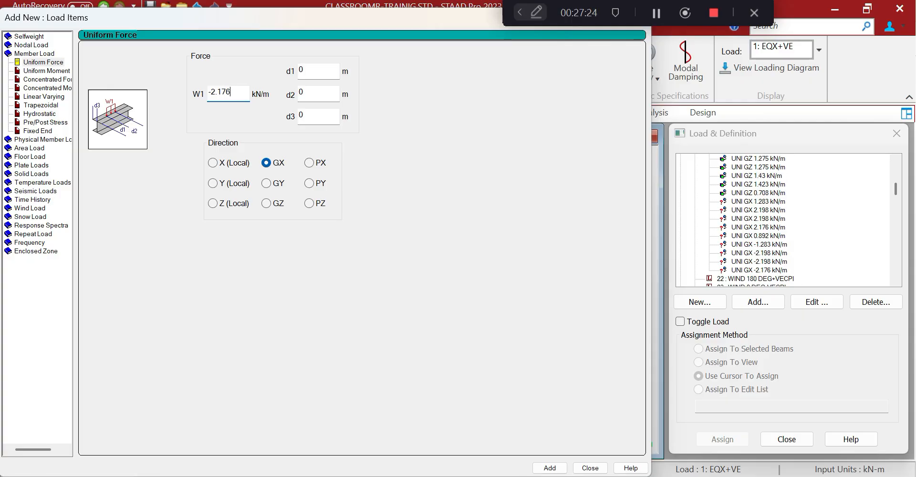
double_click(211, 91)
text(0.)
right_click(231, 97)
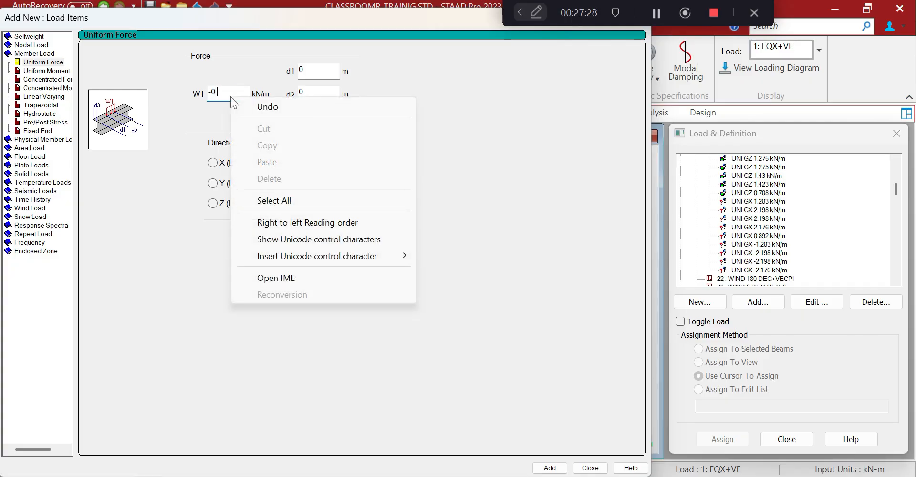
key(Escape)
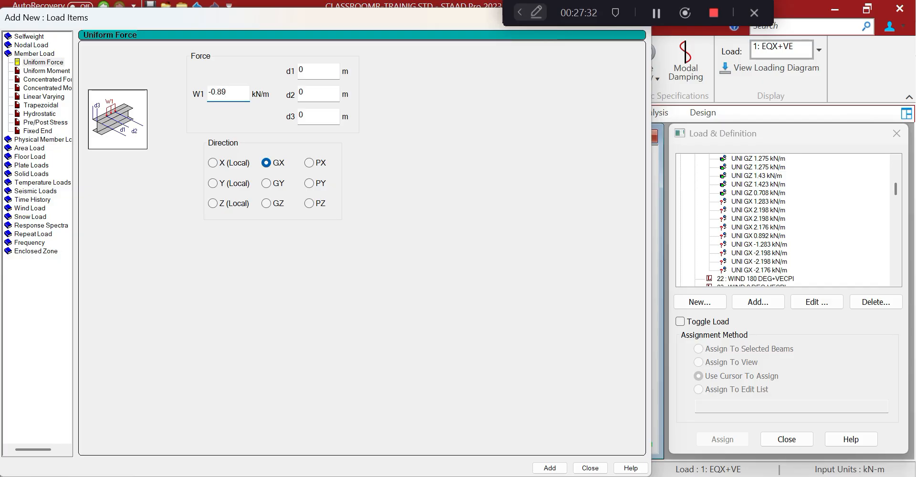
click(555, 468)
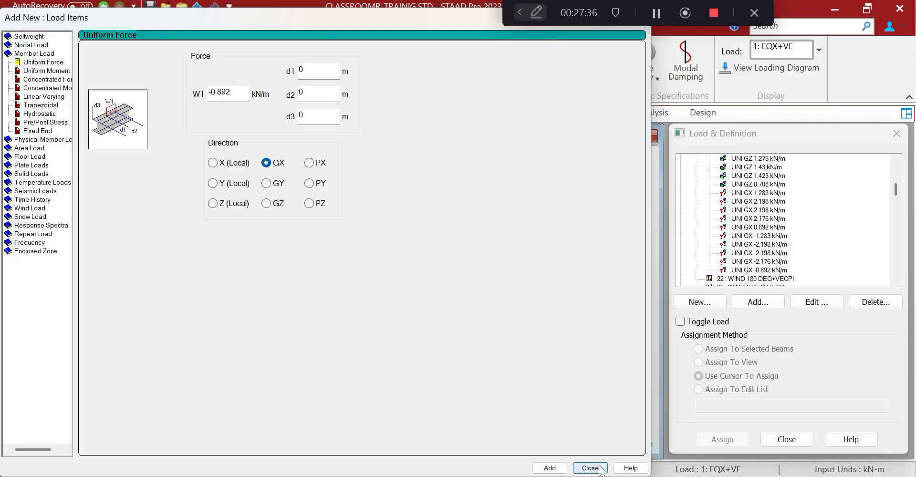
click(591, 468)
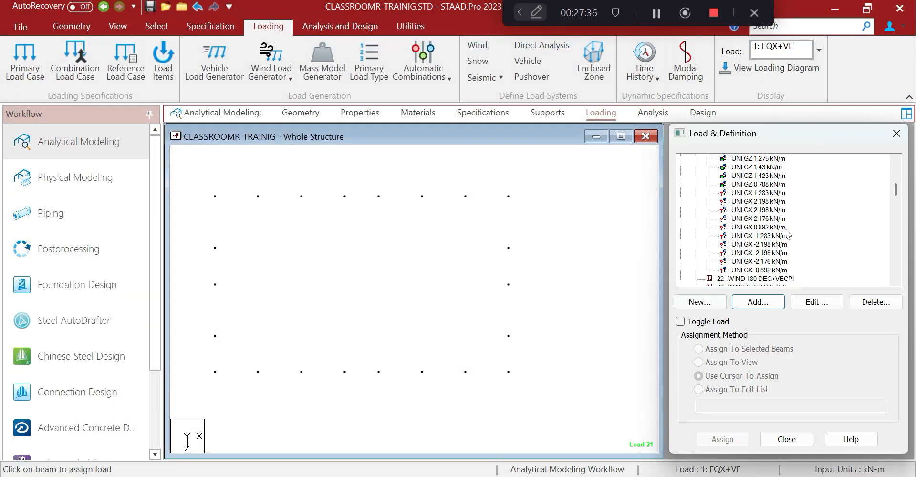
Assign the 1.283 and 2.198 kN/m GX loads to the top two right-hand column members
click(762, 192)
drag(497, 182, 527, 219)
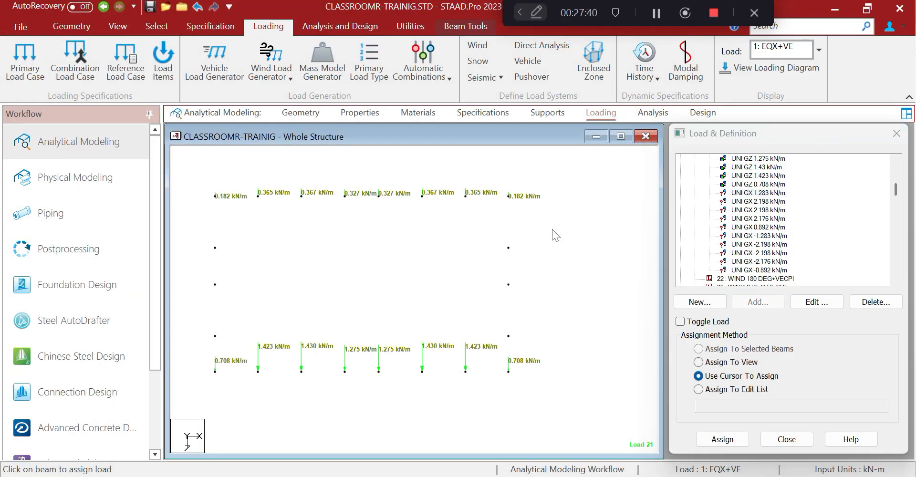
click(699, 351)
click(699, 349)
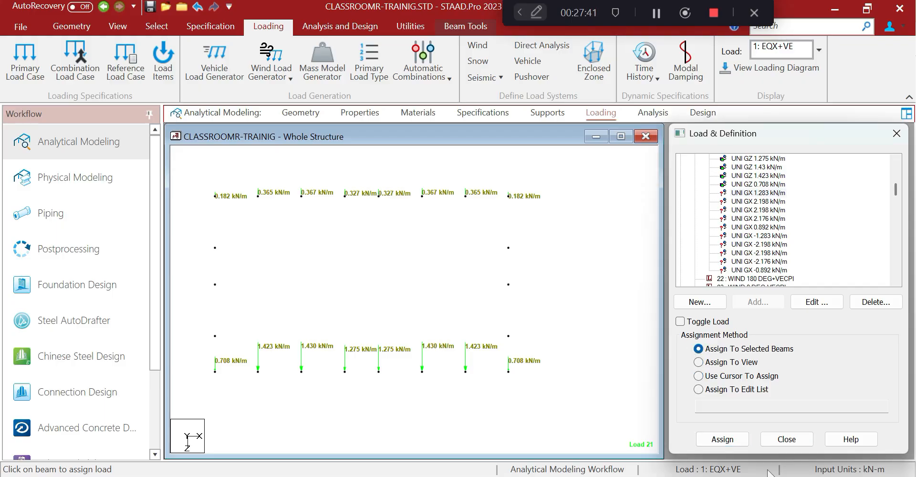
click(734, 442)
click(808, 333)
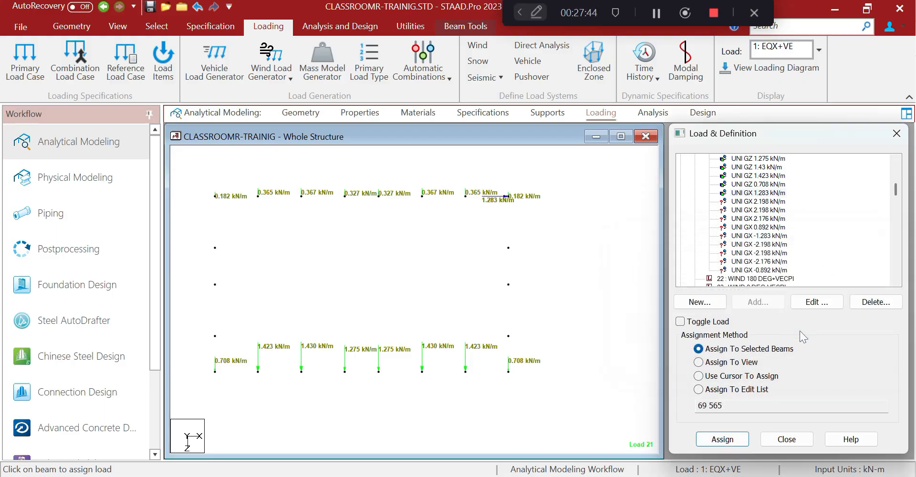
click(763, 202)
click(489, 223)
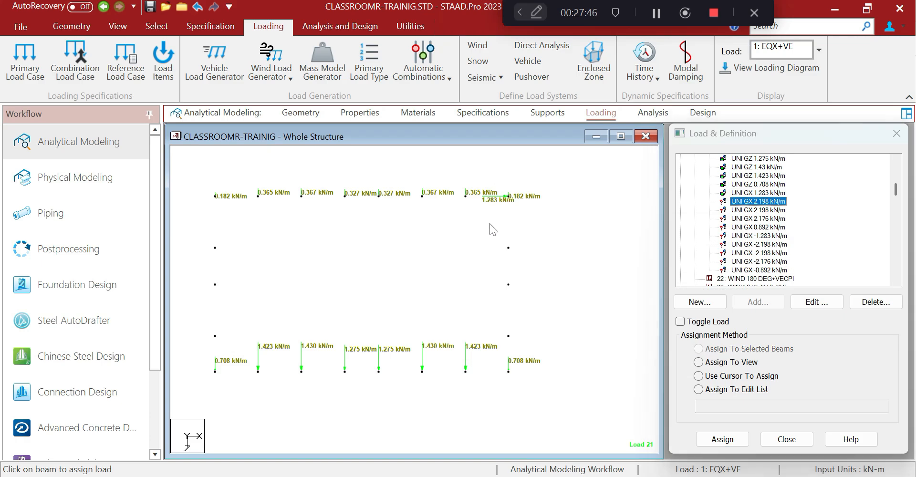
click(699, 348)
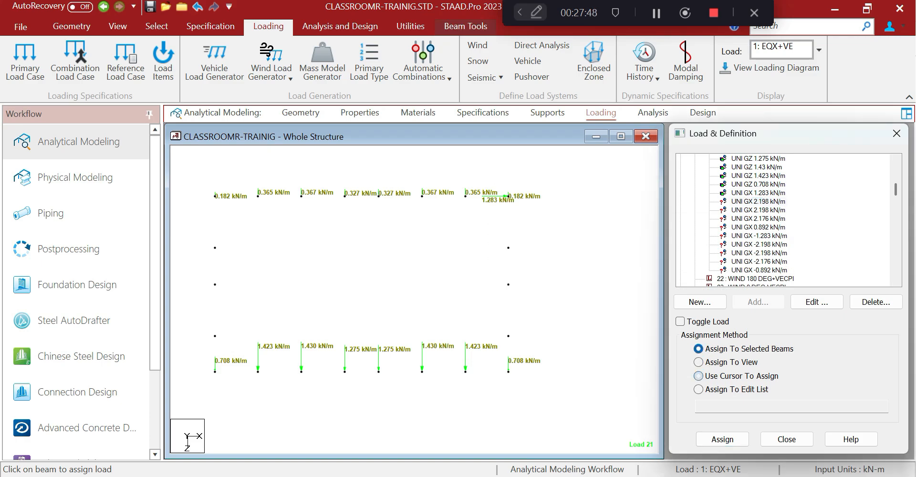
click(735, 444)
click(805, 334)
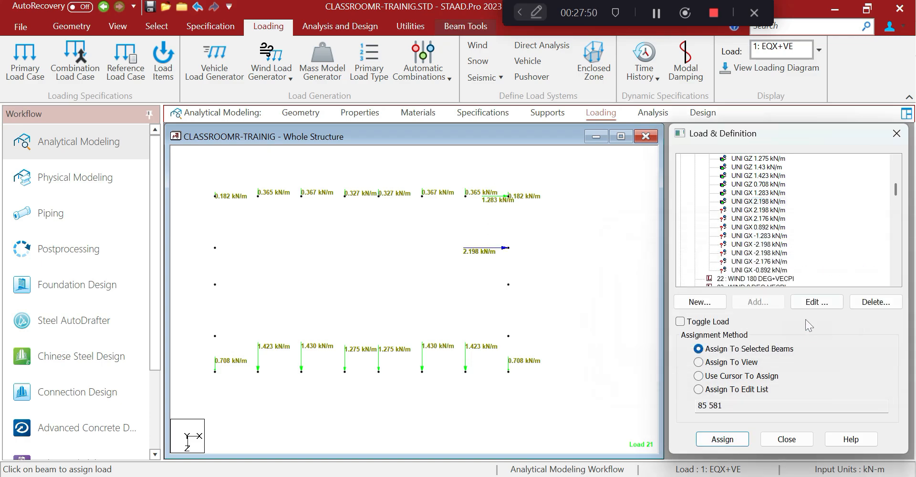
Assign the second 2.198, the 2.176 and the 0.892 kN/m GX loads to the lower right members
click(762, 218)
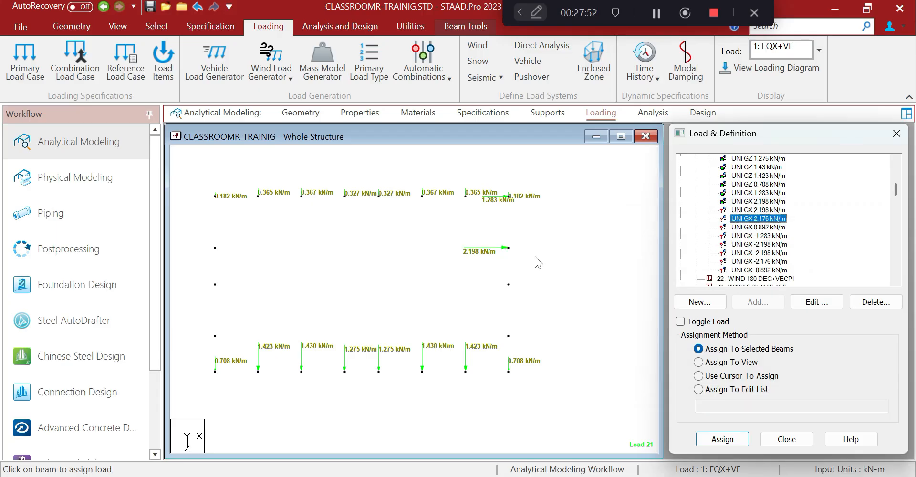
click(476, 262)
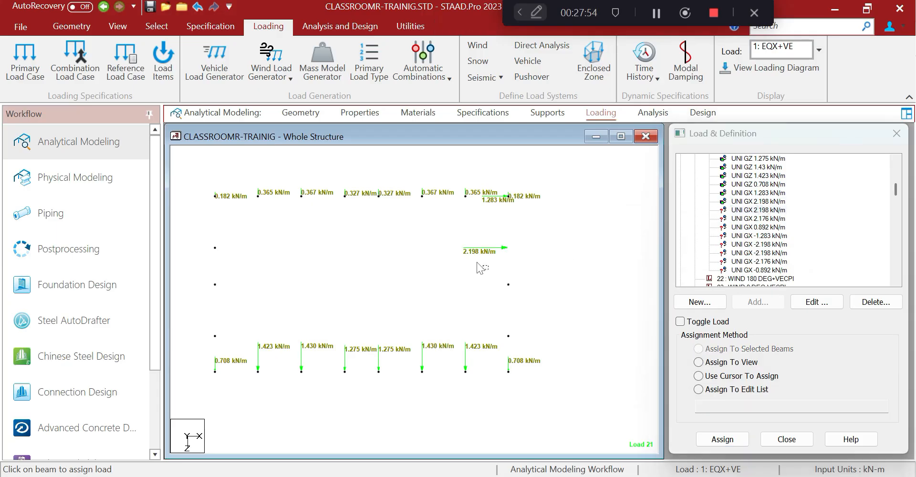
click(699, 348)
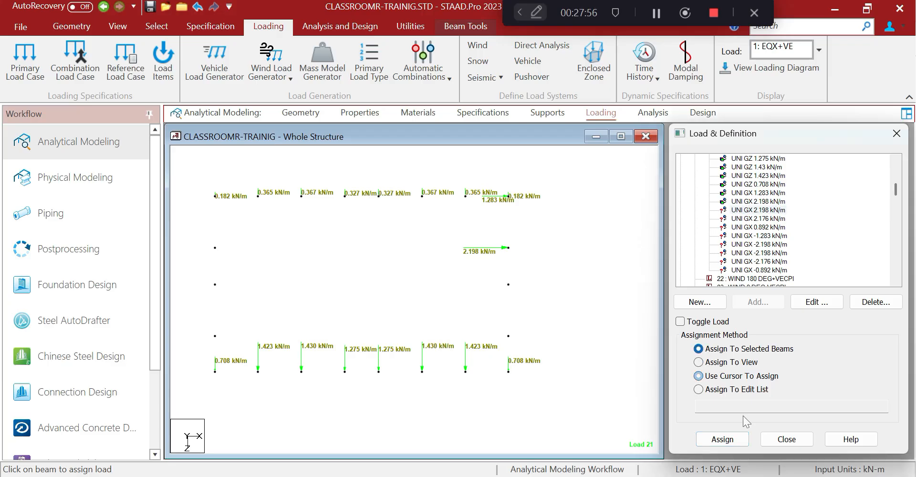
click(722, 439)
click(813, 330)
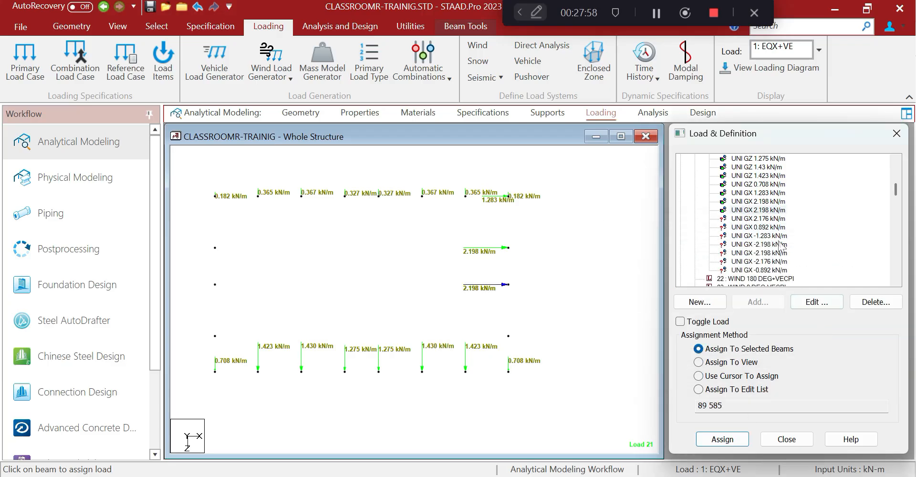
click(506, 317)
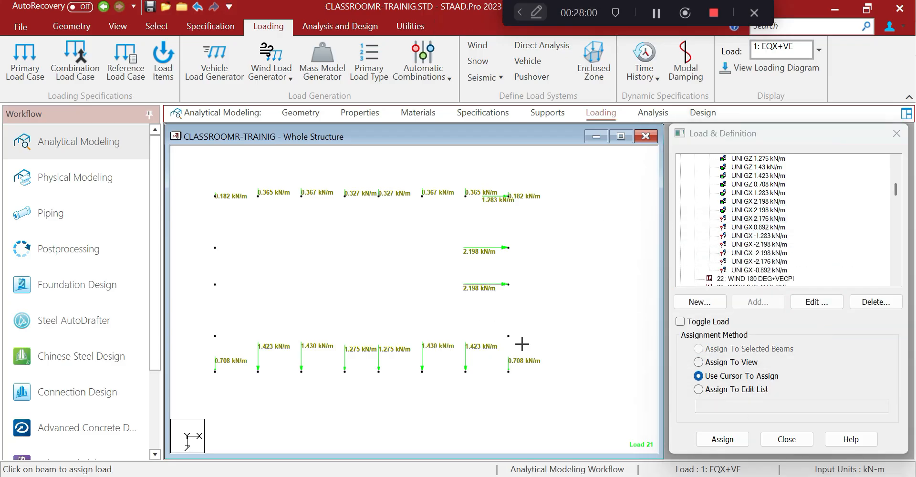
click(700, 348)
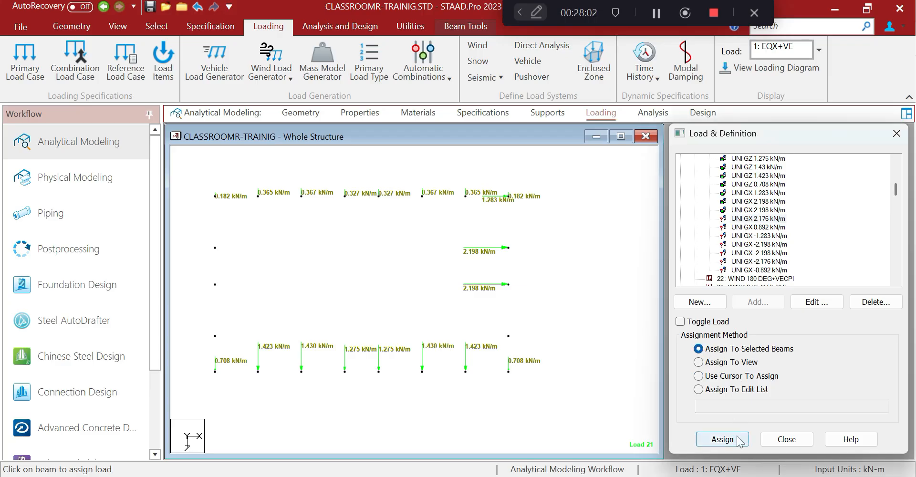
click(716, 439)
click(799, 331)
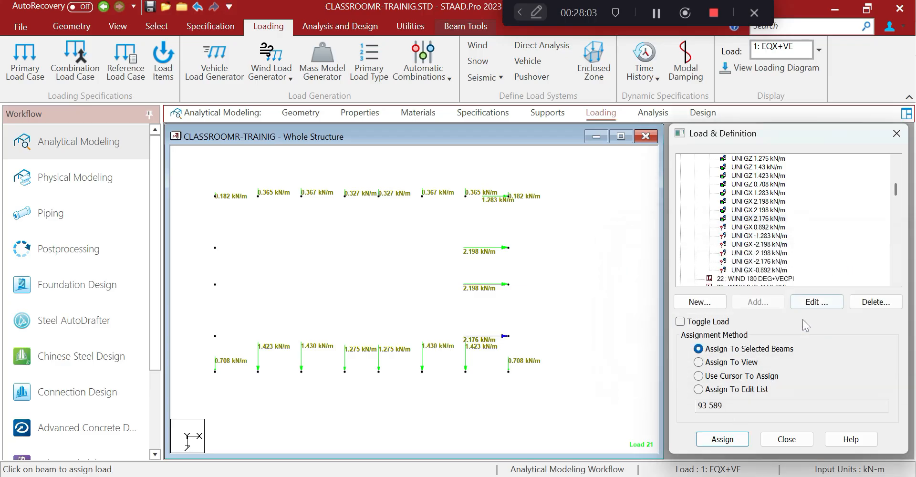
click(759, 228)
click(492, 367)
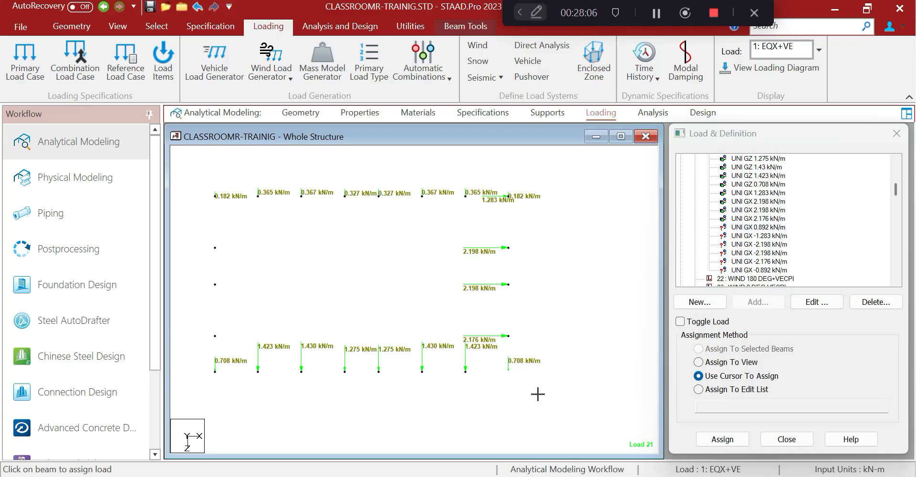
click(698, 349)
click(722, 438)
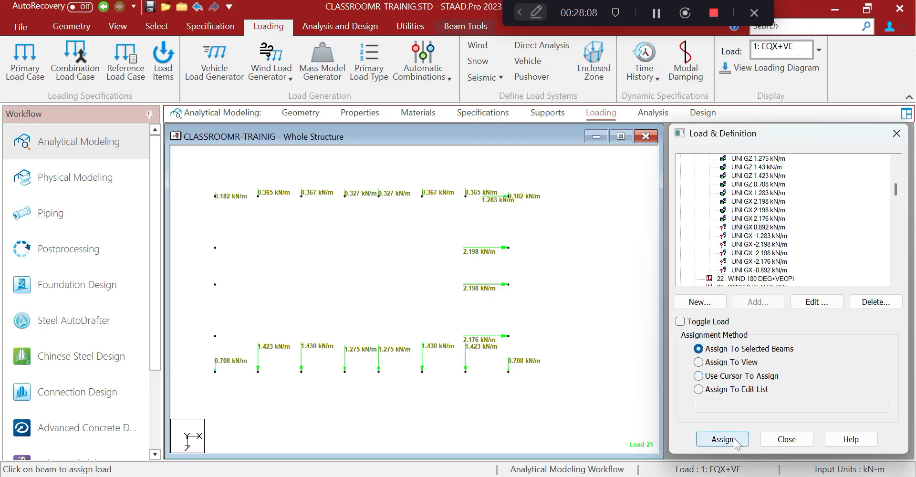
click(800, 334)
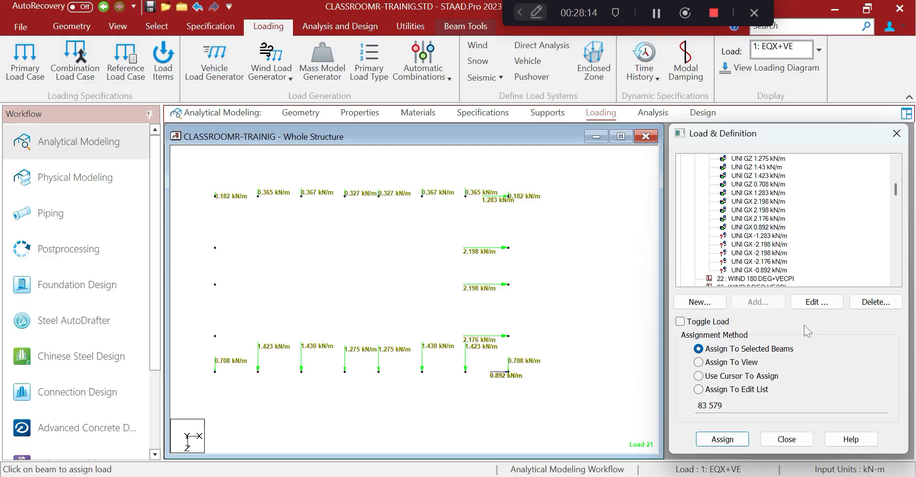
Select the -1.283 kN/m GX load item for assignment
click(781, 236)
middle_drag(473, 325, 484, 324)
scroll(442, 330, down, 1)
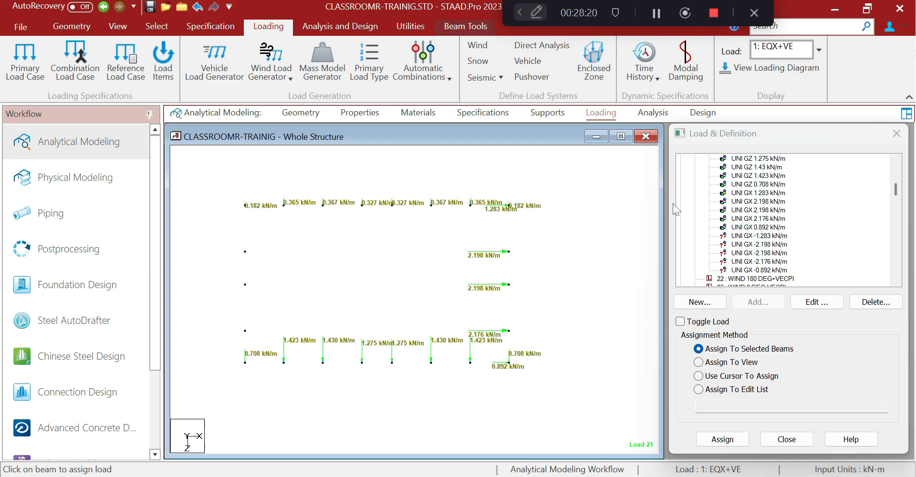
click(740, 235)
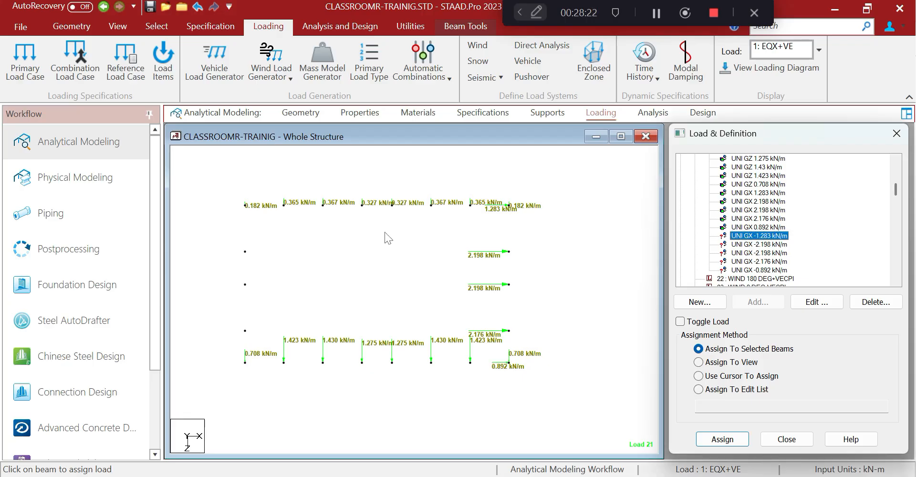
Assign the -1.283 kN/m GX load to the top two left-hand column members
drag(219, 194, 258, 220)
click(699, 347)
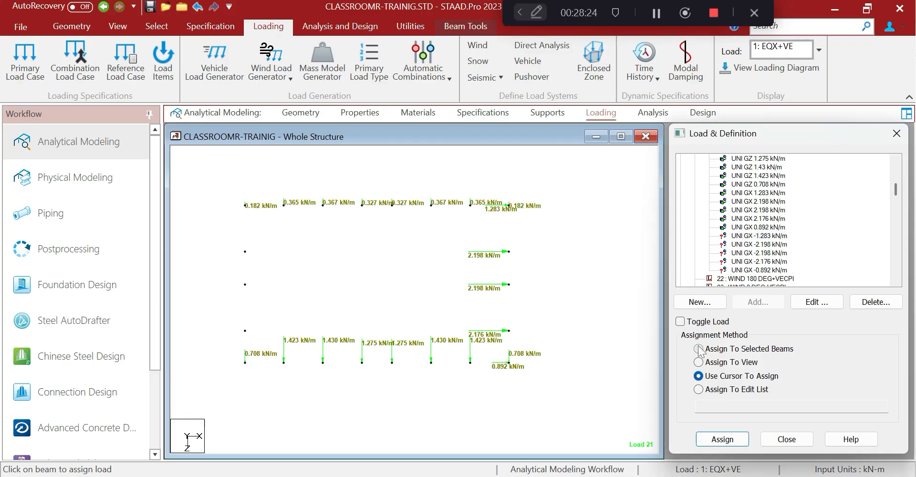
click(722, 439)
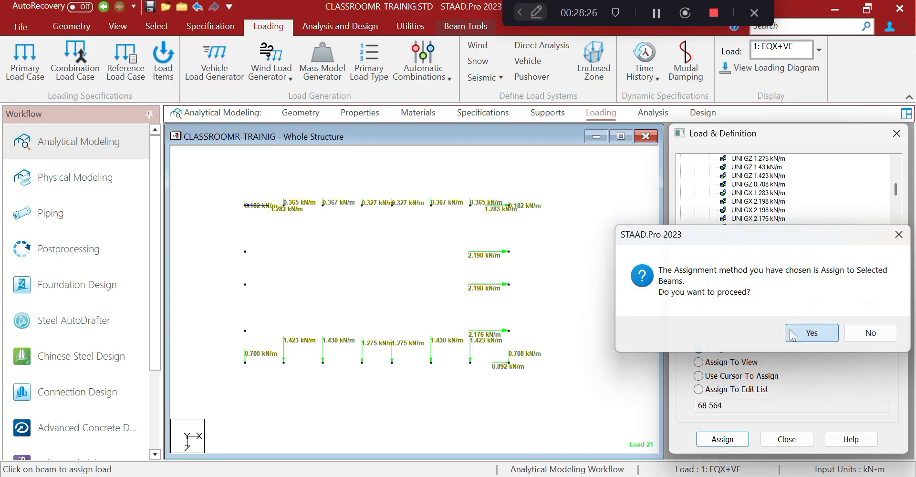
click(790, 333)
click(773, 237)
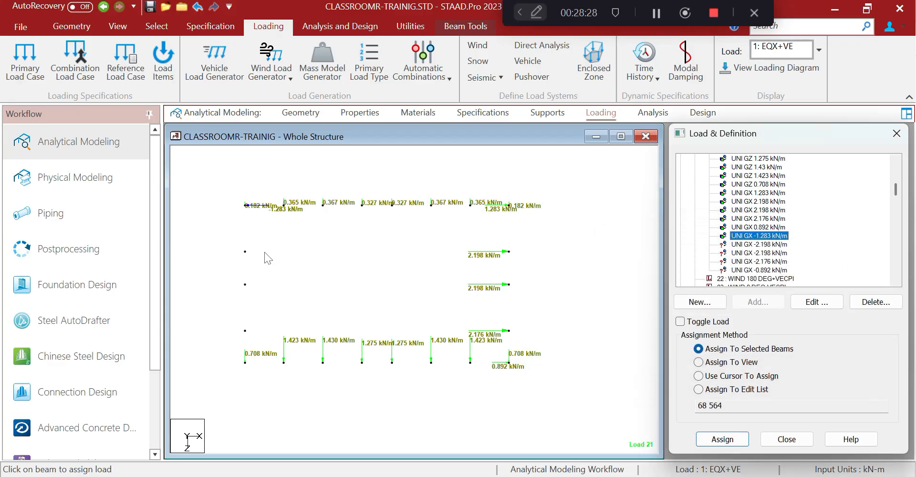
drag(236, 244, 264, 263)
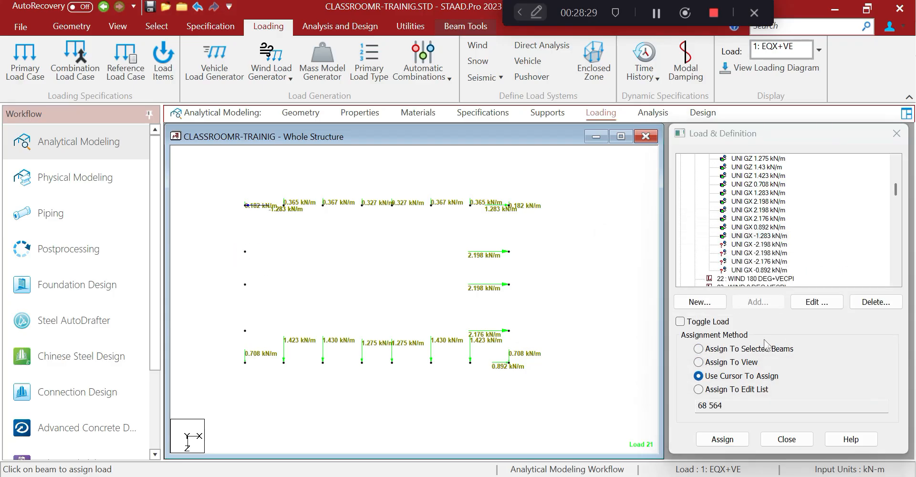
click(698, 349)
click(722, 439)
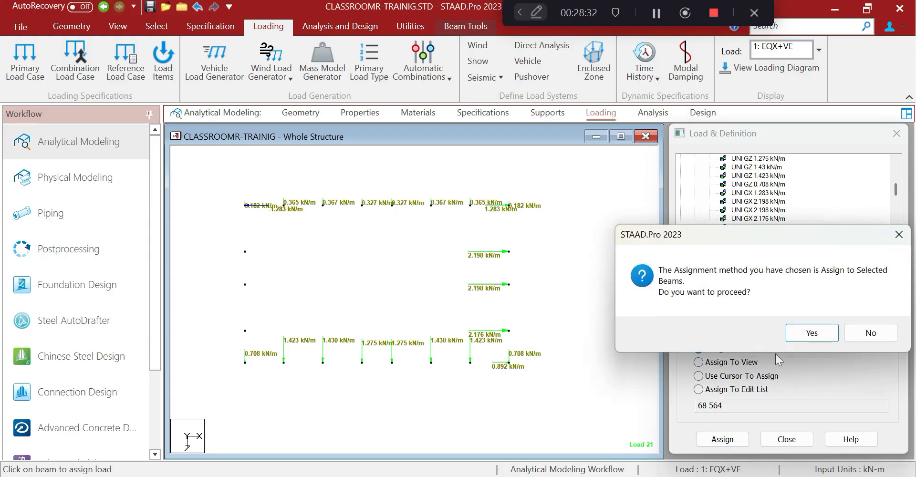
click(794, 334)
Assign the -2.198 kN/m GX load to the next left column member and the lower-left beam
click(758, 244)
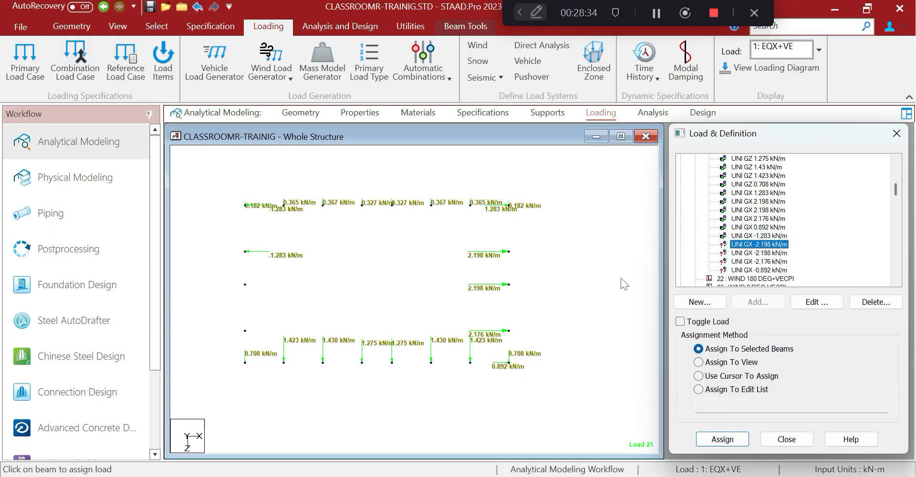
click(225, 283)
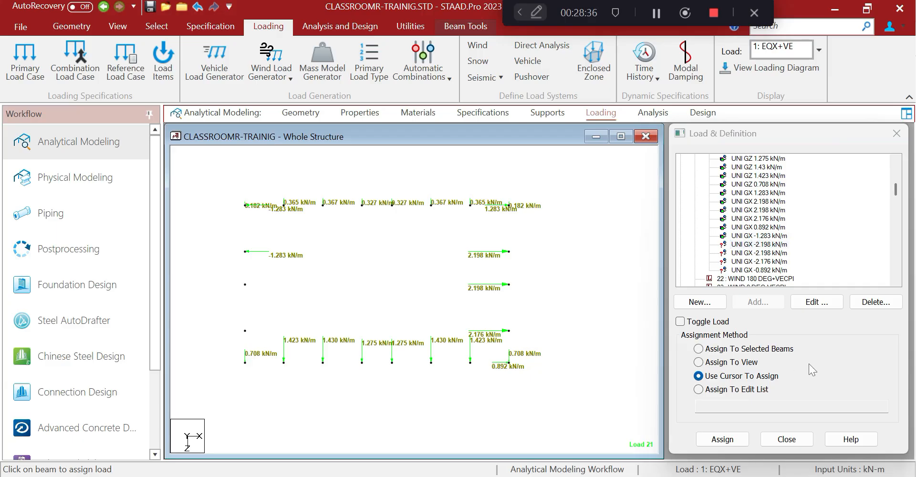
click(698, 349)
click(719, 441)
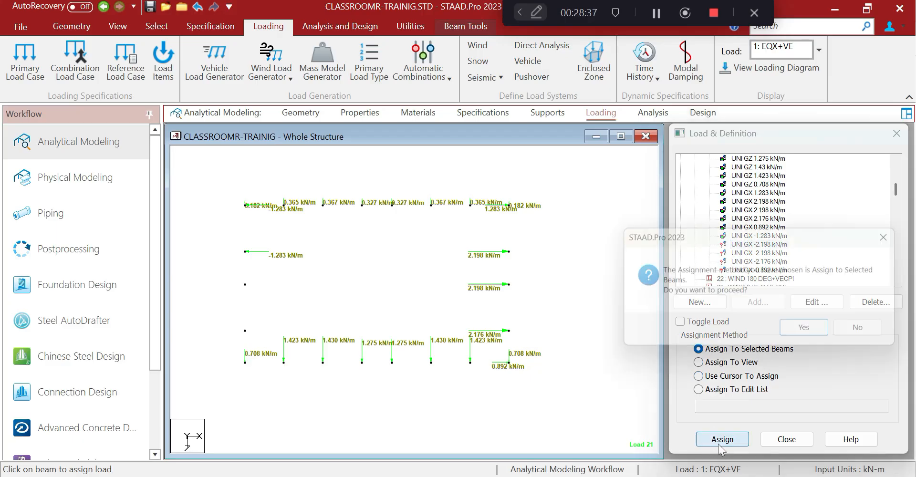
click(794, 334)
click(759, 252)
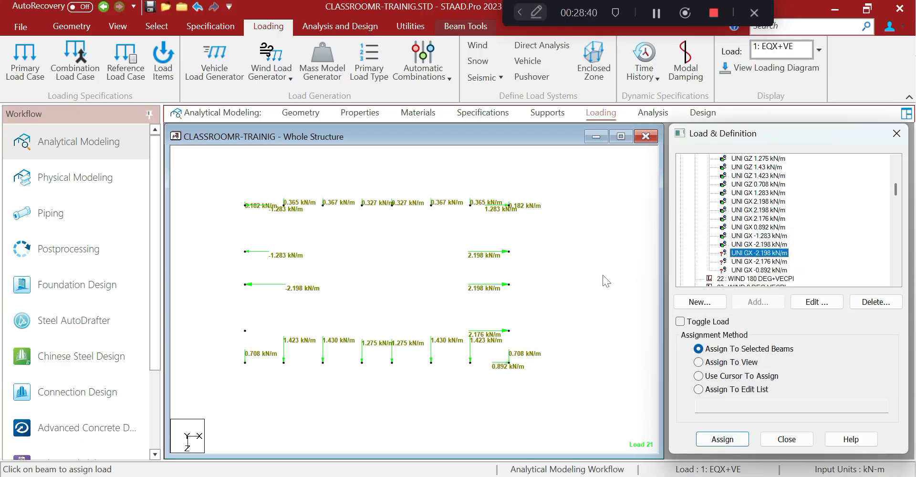
drag(232, 314, 263, 336)
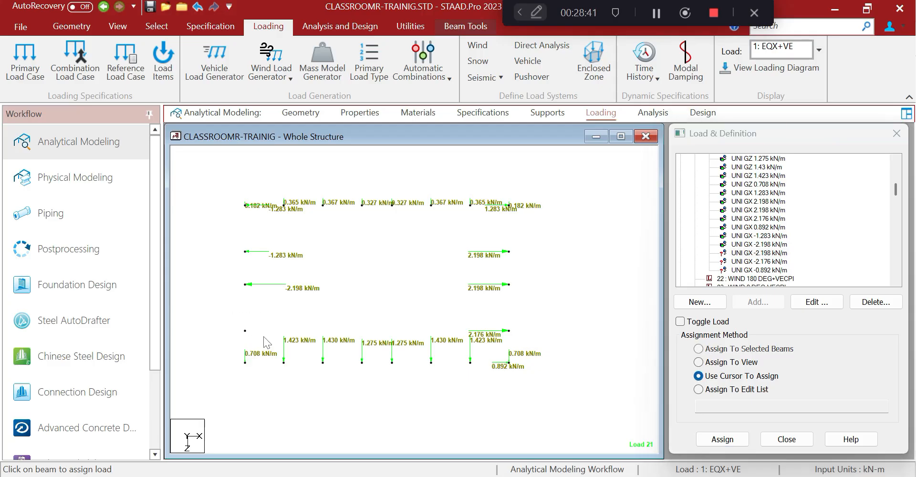
click(699, 351)
click(698, 349)
click(721, 439)
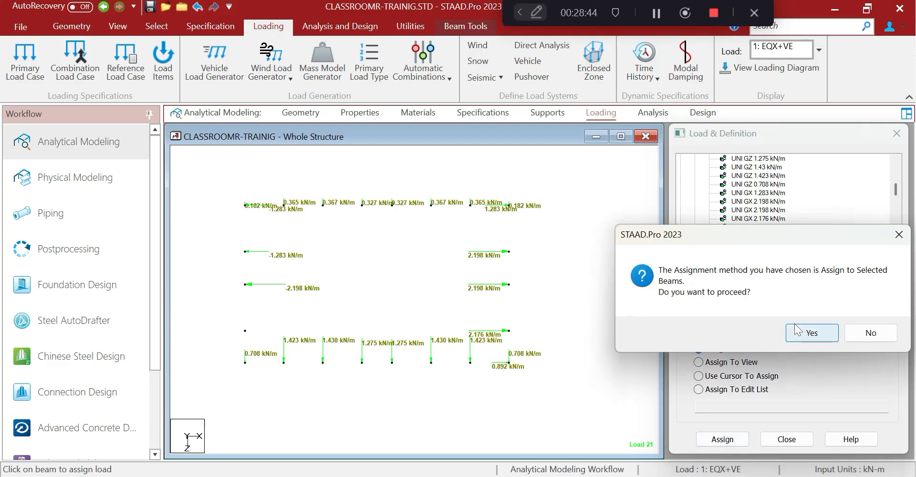
click(797, 333)
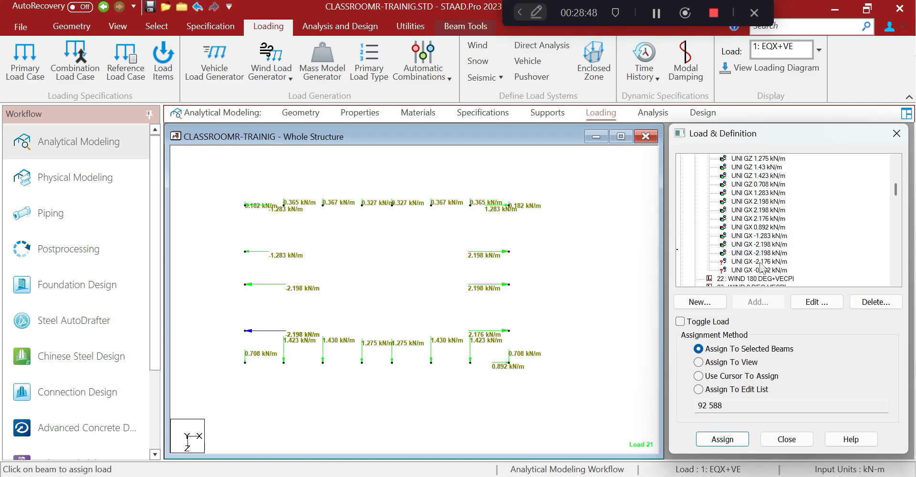
Check which beams carry the 0.892, -1.283 and -2.198 kN/m loads, then select the left -2.198 beam
click(763, 228)
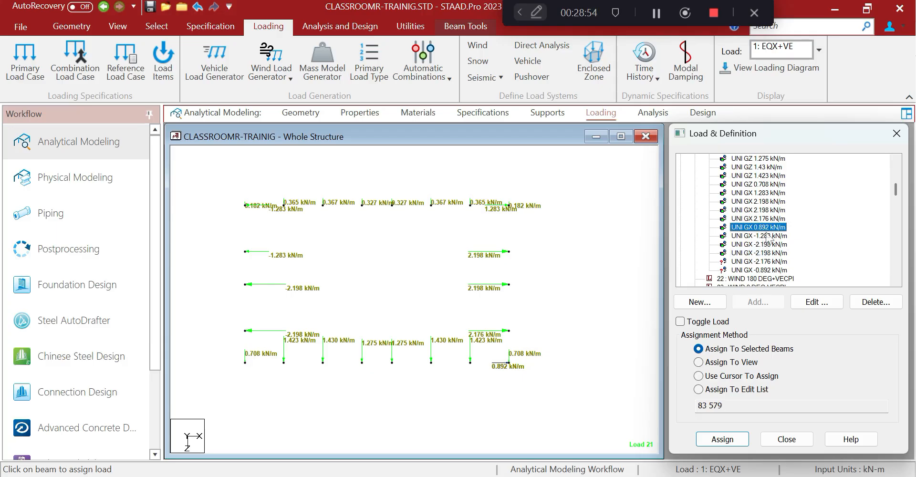
click(767, 236)
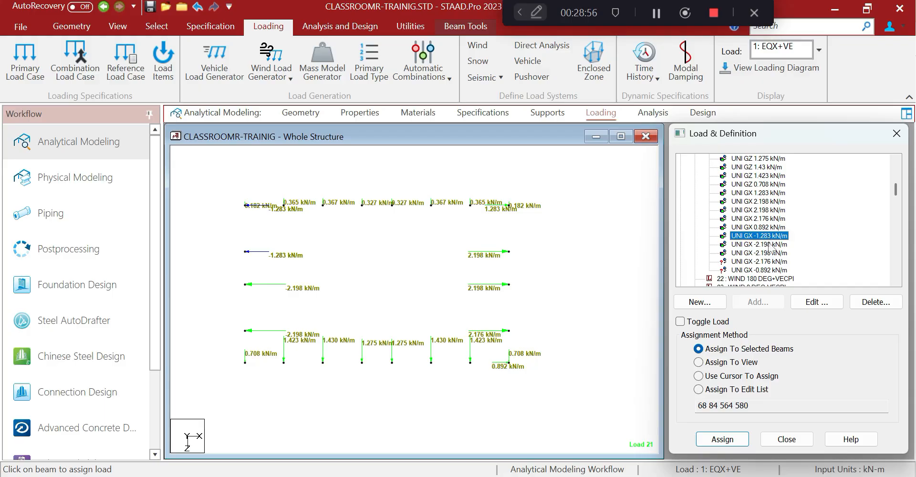
click(767, 244)
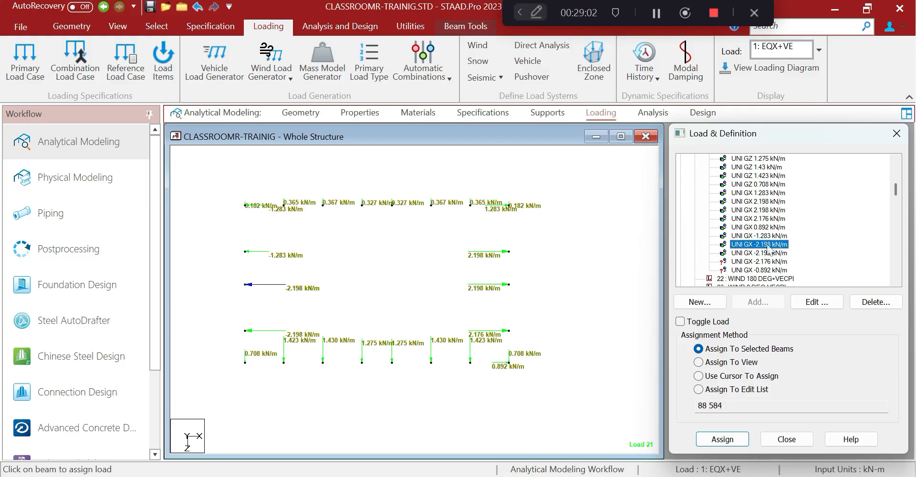
drag(216, 269, 302, 307)
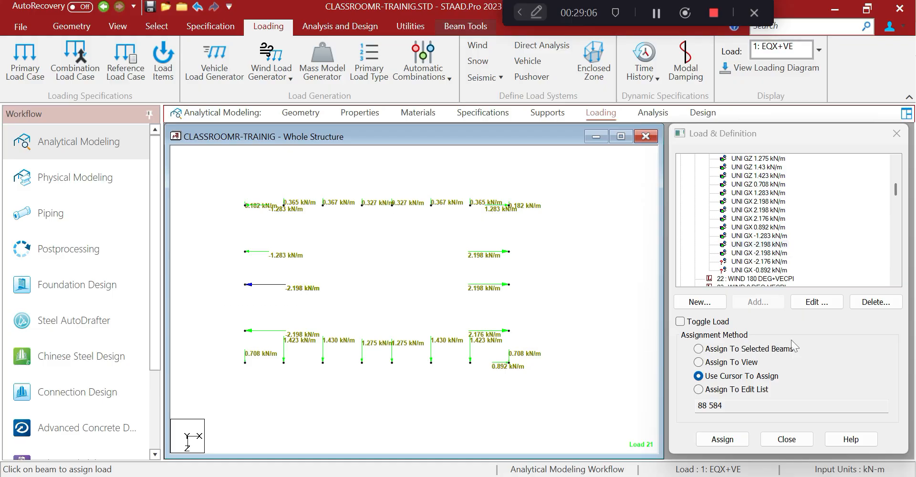
With Toggle Load on, remove the wrong -2.198 and -1.283 kN/m loads from the upper-left beams
click(679, 321)
click(698, 349)
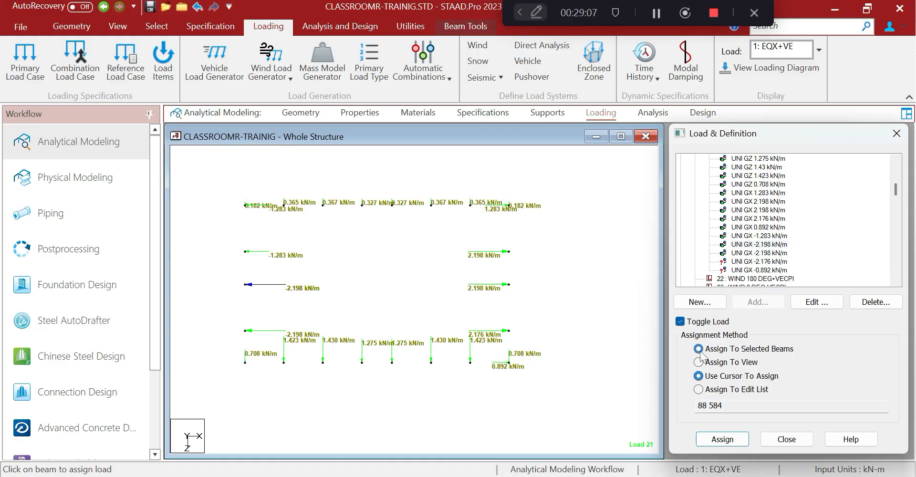
click(721, 437)
click(808, 334)
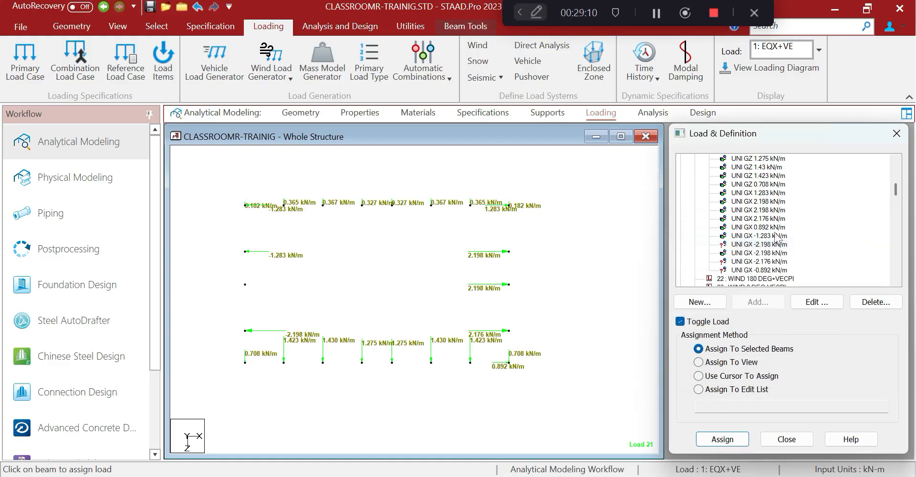
click(758, 236)
drag(228, 237, 271, 267)
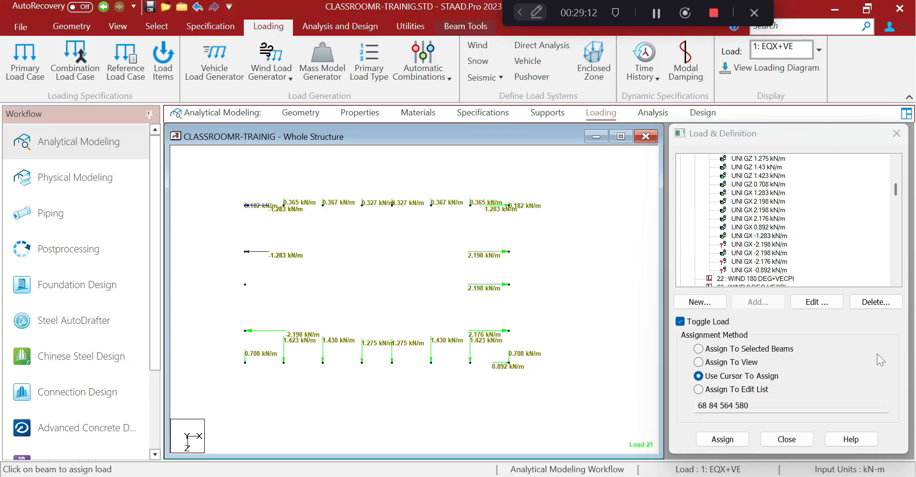
click(708, 349)
click(722, 439)
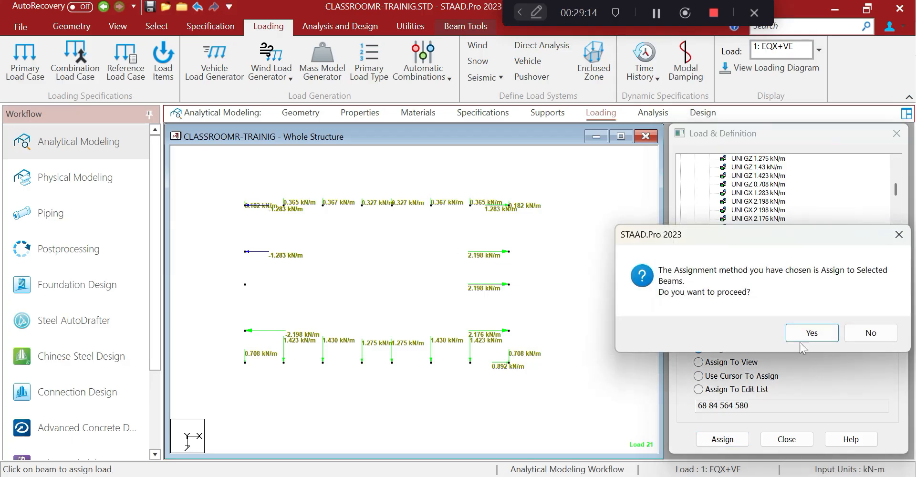
click(806, 330)
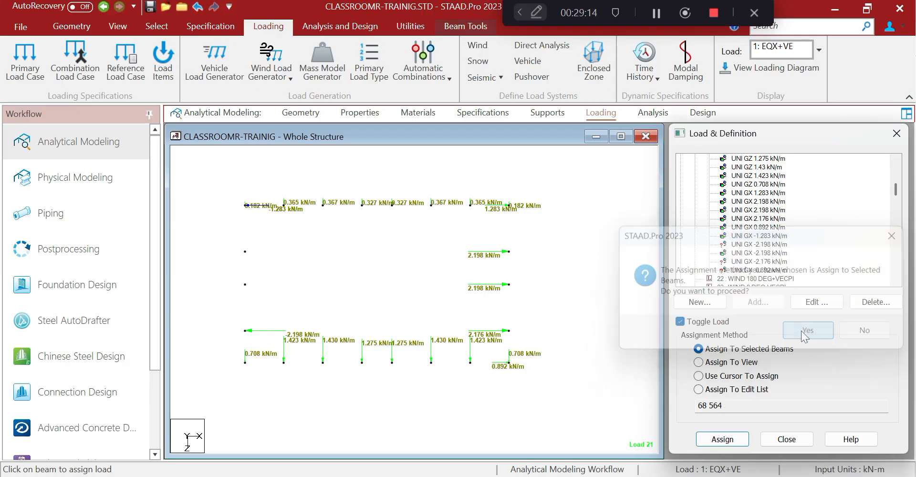
Remove the wrong -2.198 kN/m load from the lower-left beam
click(763, 244)
click(737, 253)
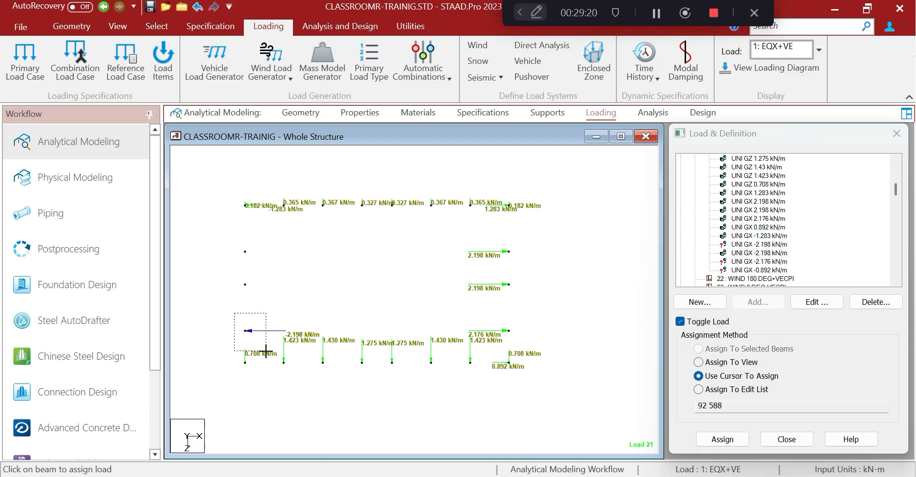
click(724, 379)
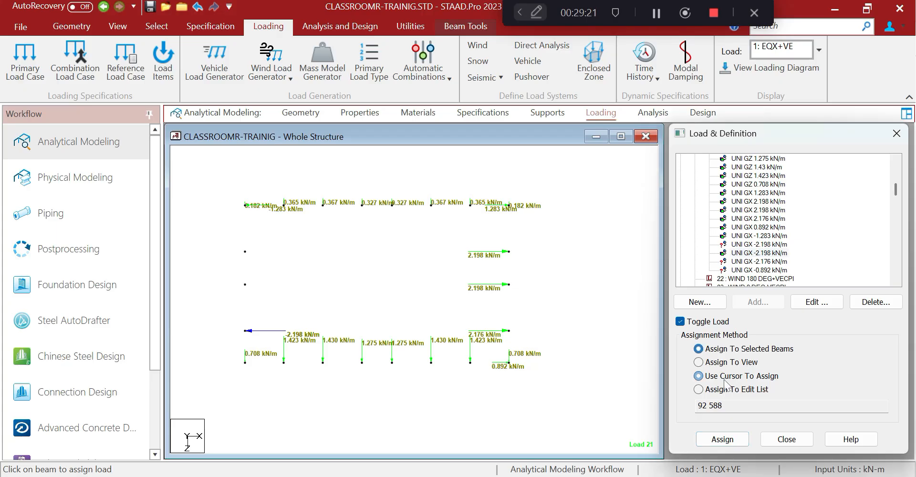
click(721, 438)
click(810, 333)
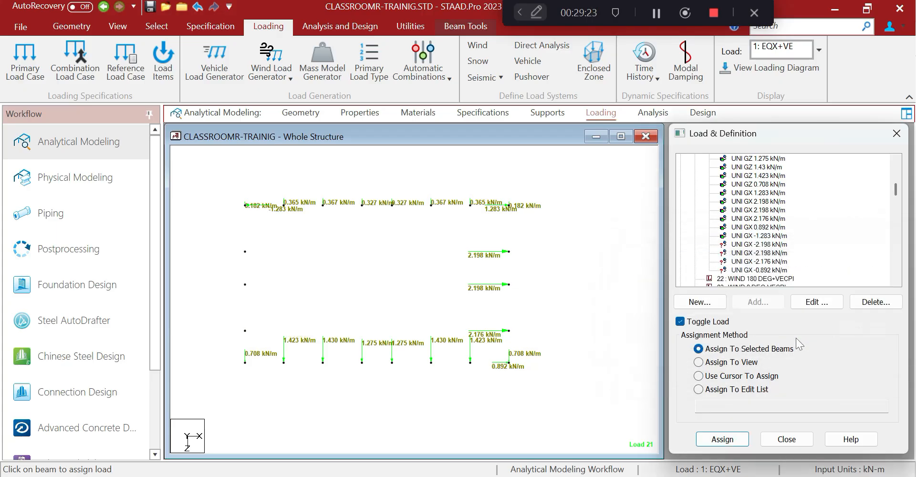
Assign -2.198 kN/m GX loads to the upper-left beam and the second left beam
click(763, 243)
drag(221, 239, 272, 267)
click(706, 354)
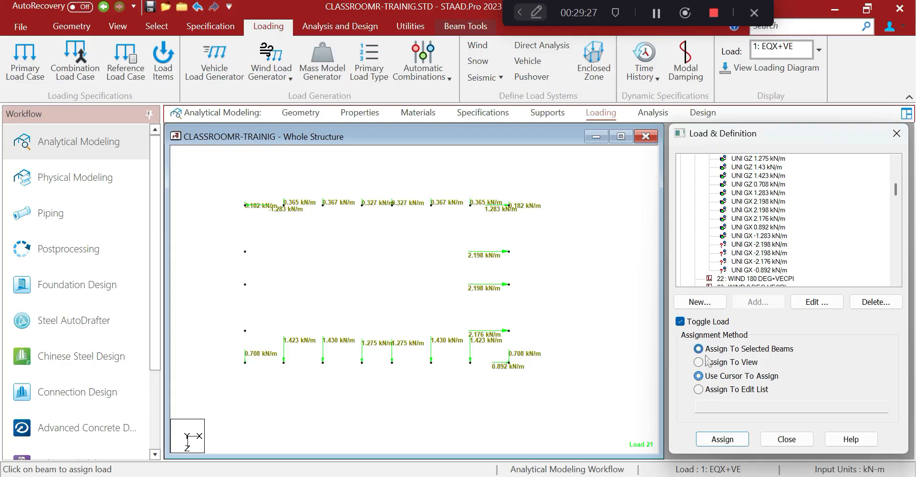
click(721, 438)
click(811, 333)
click(758, 253)
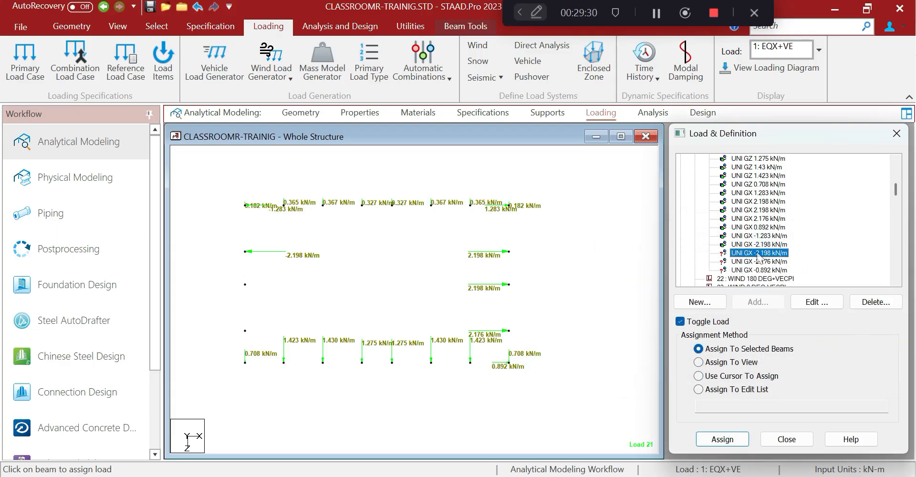
click(759, 245)
click(759, 253)
drag(227, 276, 282, 309)
click(698, 348)
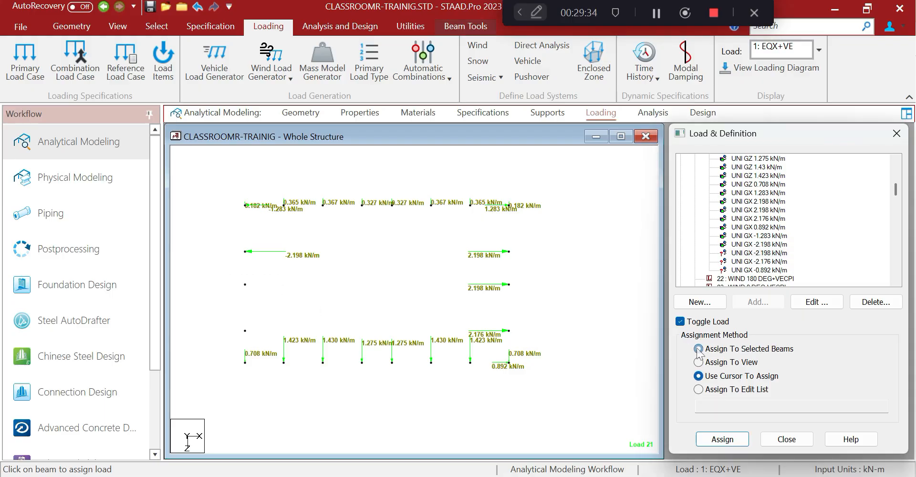
click(742, 443)
click(812, 331)
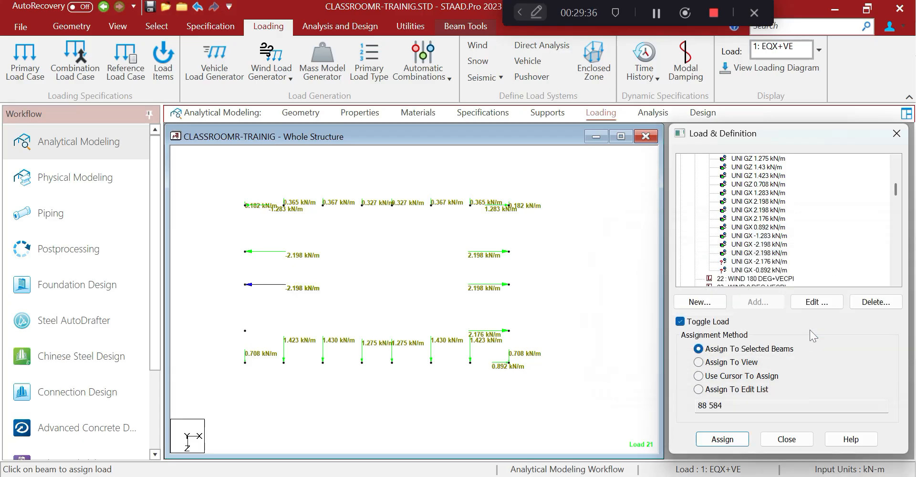
Assign -2.176 kN/m to the third left beam and -0.892 kN/m to the bottom-left beam
click(769, 262)
drag(238, 313, 262, 336)
click(698, 349)
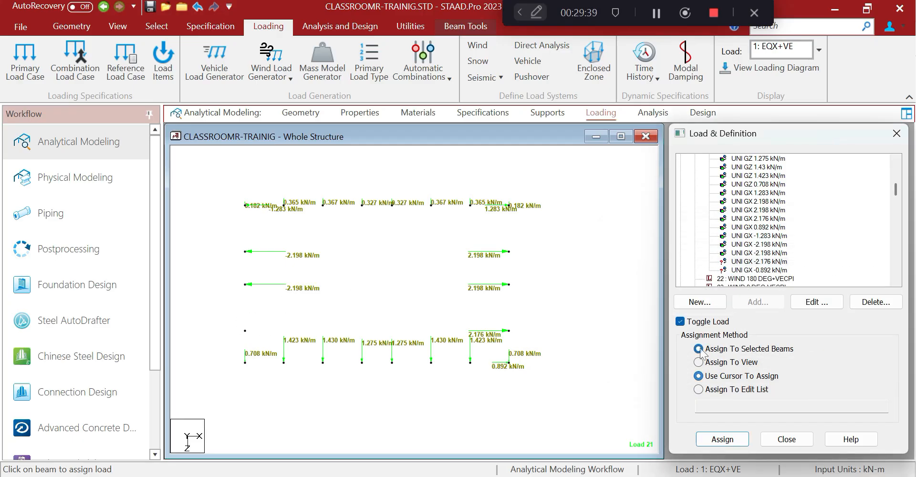
click(734, 441)
click(811, 333)
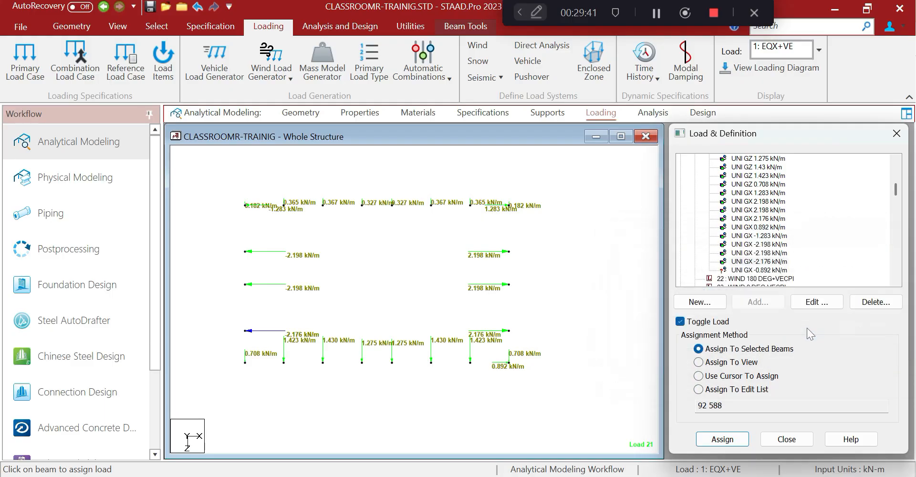
click(767, 270)
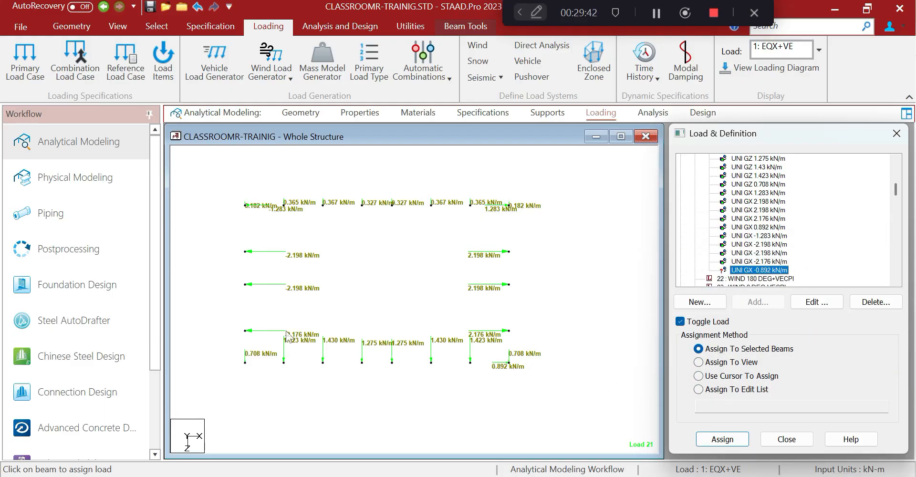
click(712, 439)
click(703, 349)
click(722, 439)
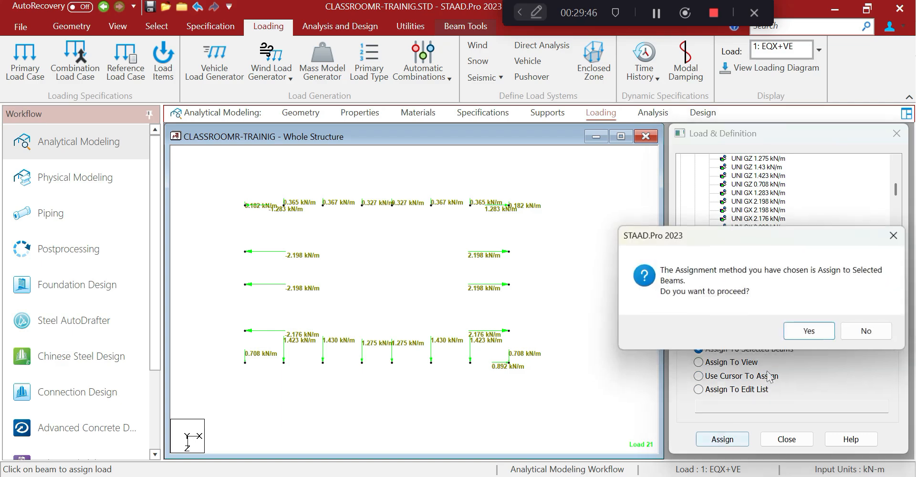
click(805, 333)
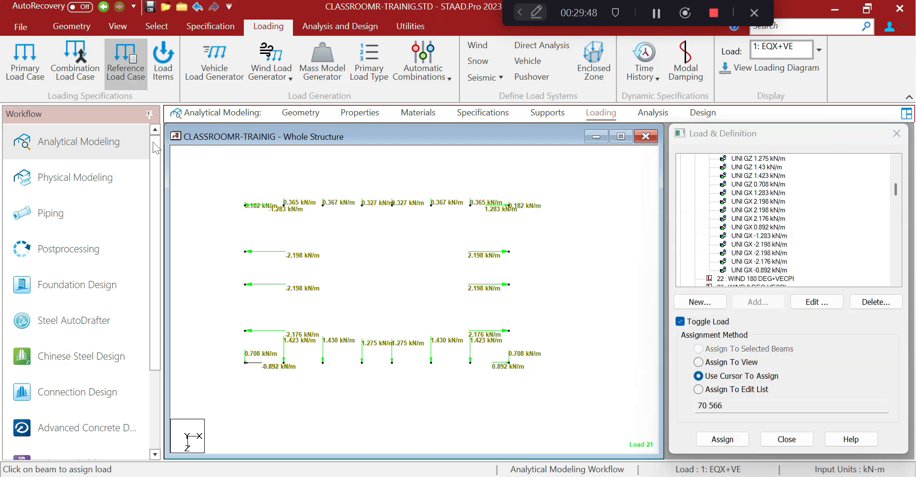
click(118, 26)
Display the whole structure and inspect it in side, top and isometric views
click(178, 58)
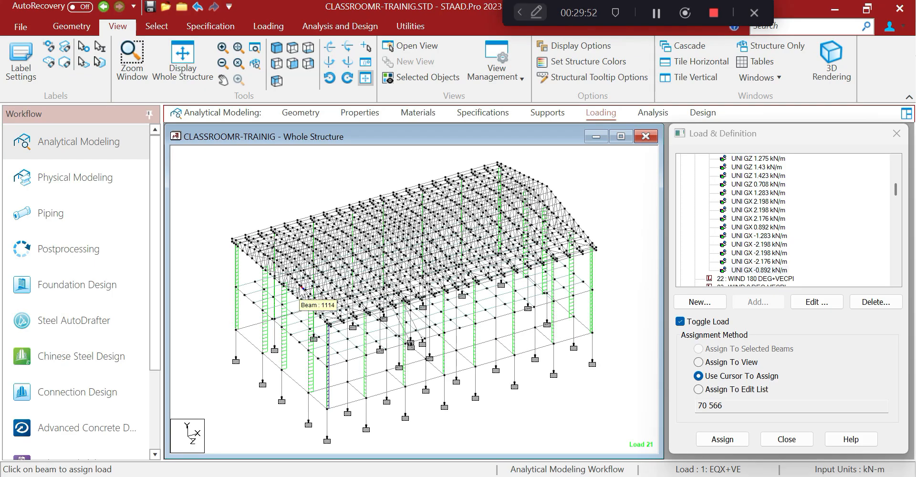
scroll(317, 330, up, 2)
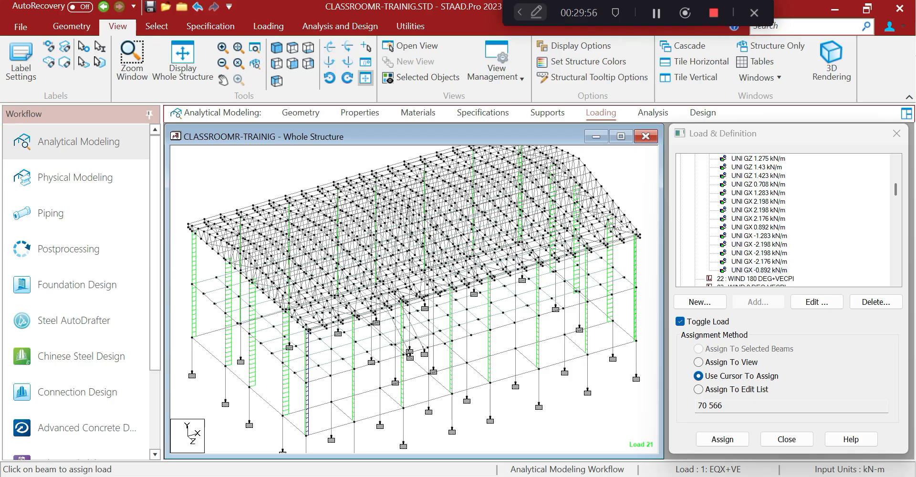
click(277, 63)
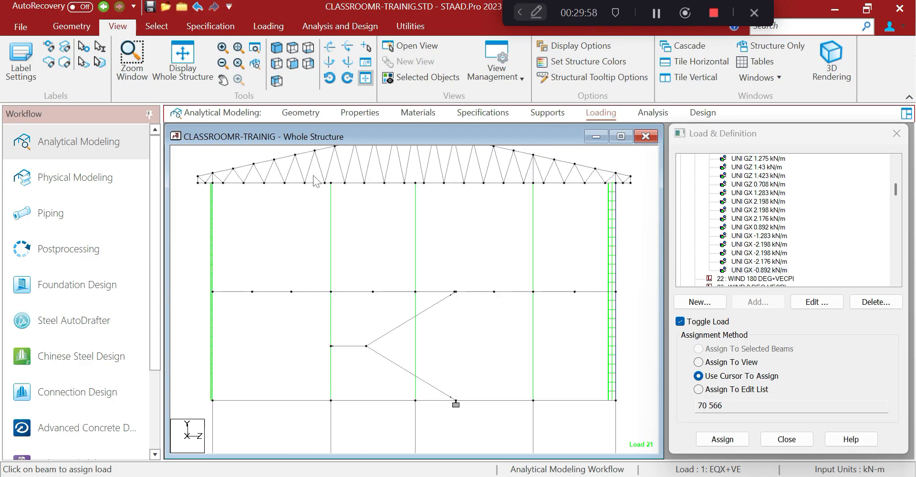
click(292, 48)
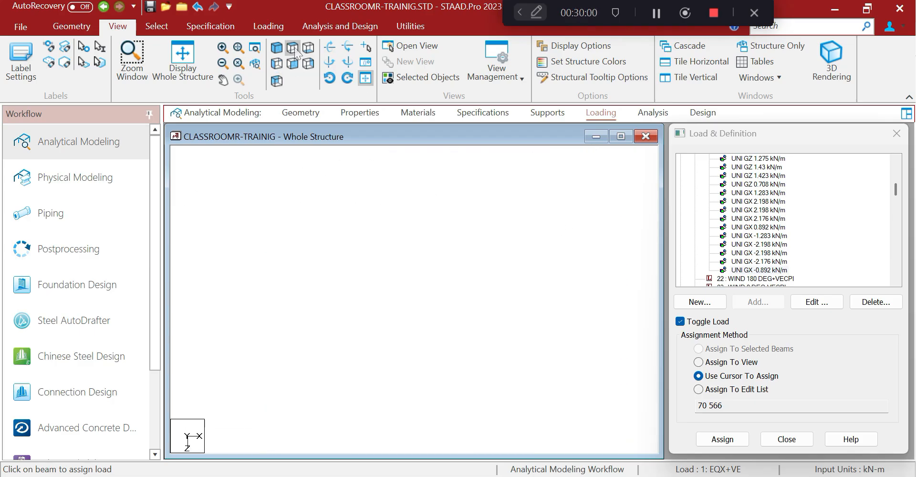
click(276, 48)
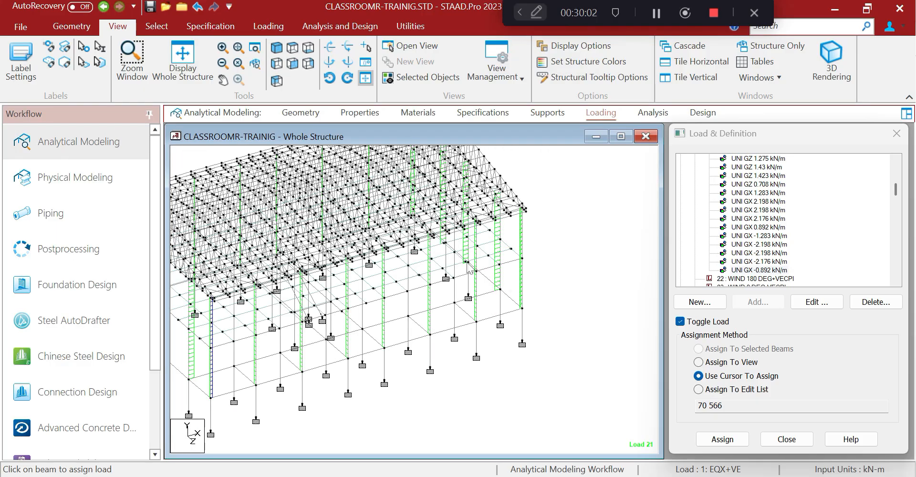
click(156, 26)
Check node 16's coordinates and cut a Y-Z plane section through node 16
click(18, 59)
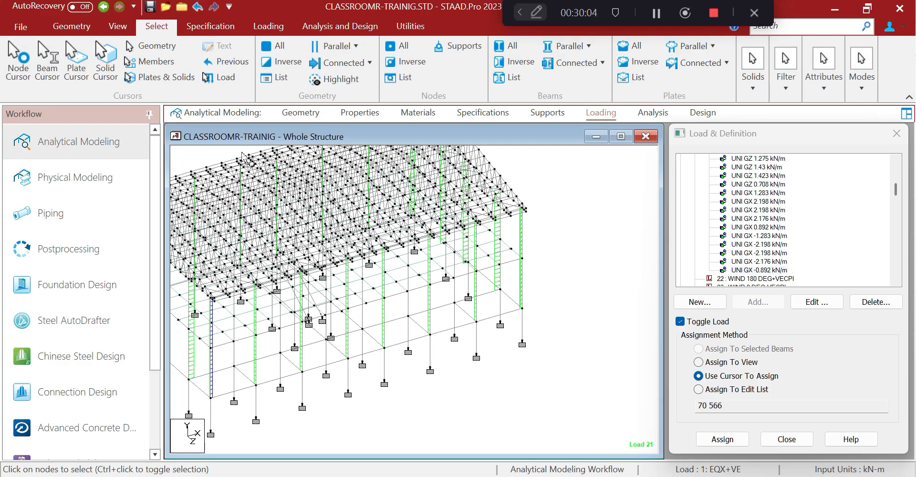
double_click(520, 318)
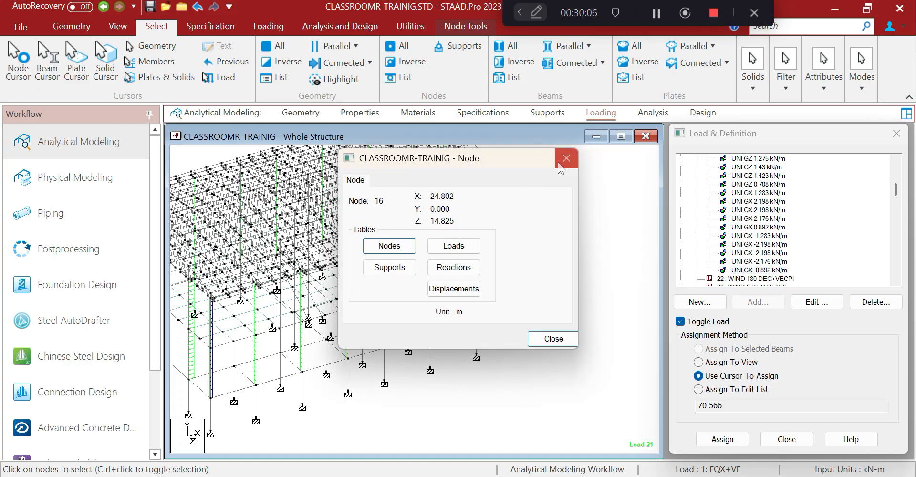
click(565, 159)
click(409, 28)
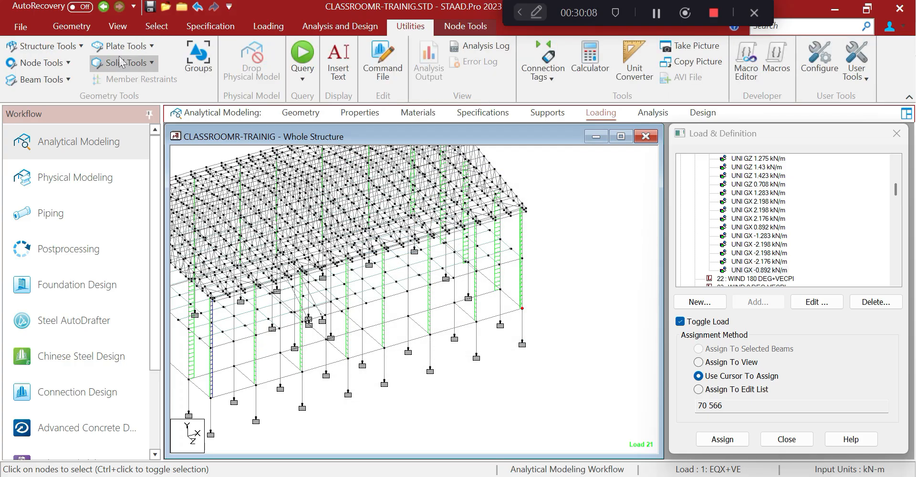
click(75, 47)
click(55, 121)
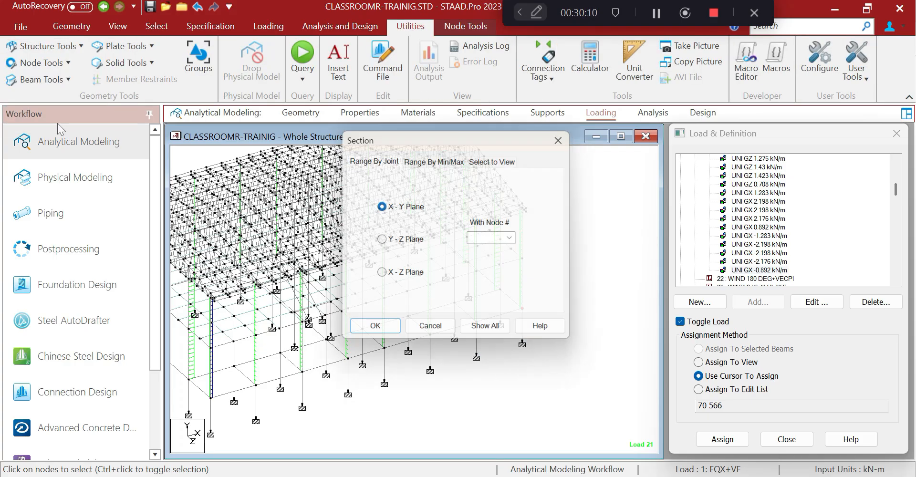
click(383, 241)
click(491, 239)
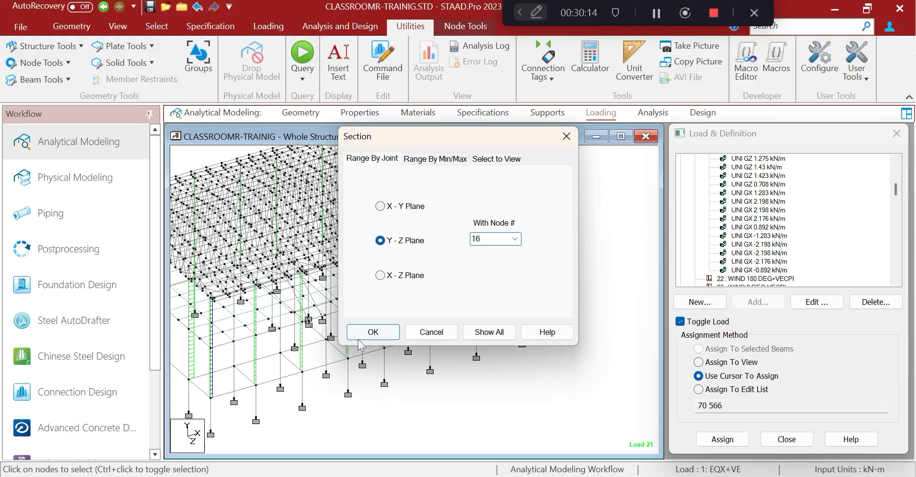
click(373, 332)
View the end frame in front elevation and window-select its roof truss members
click(112, 30)
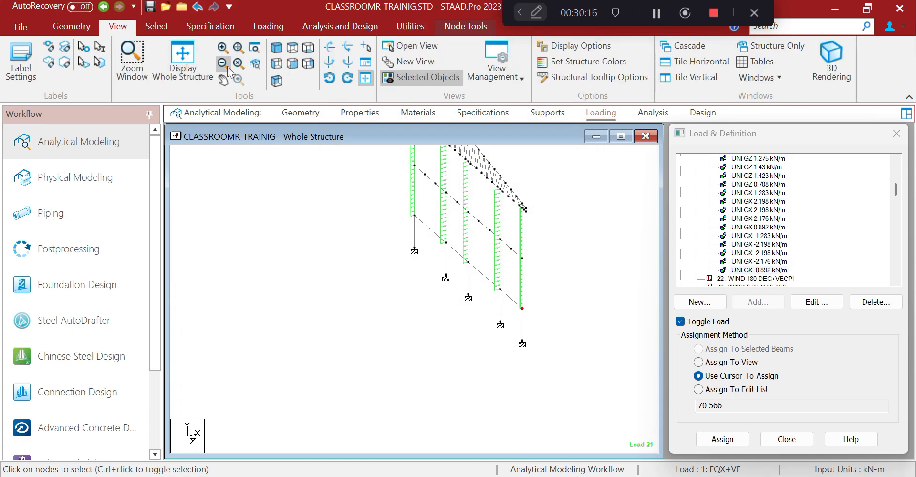
click(276, 65)
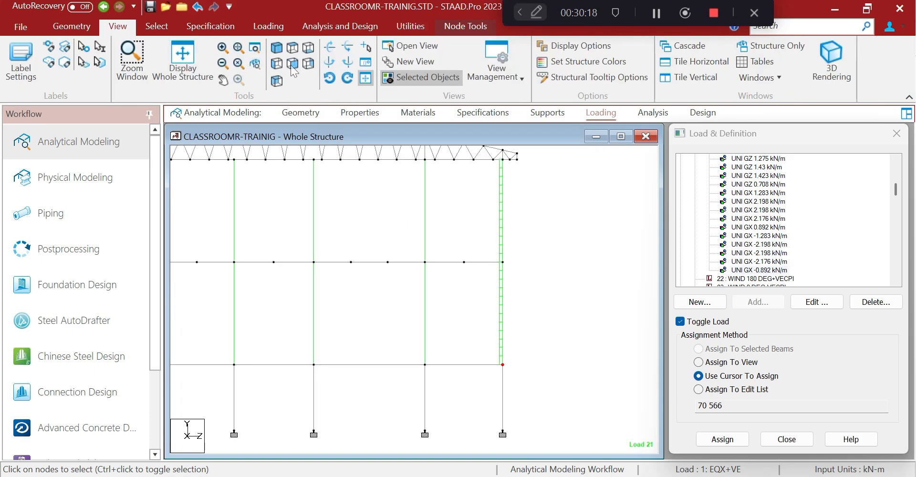
scroll(365, 294, down, 4)
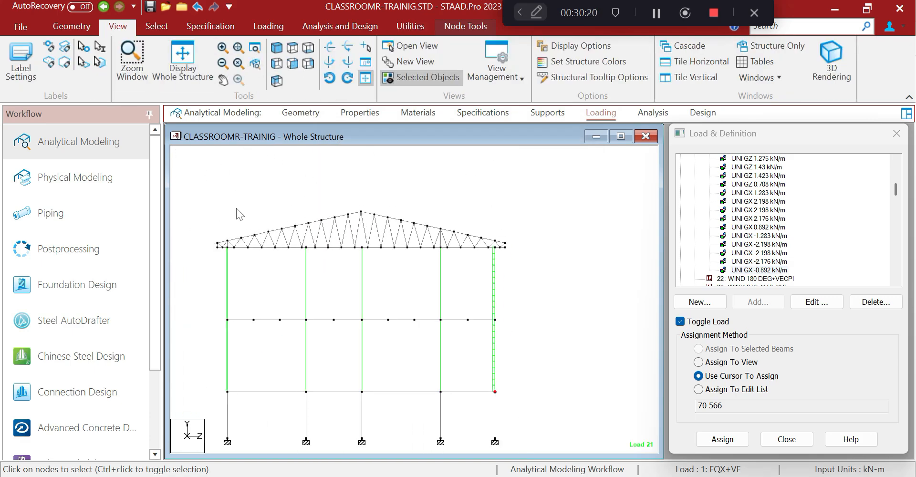
drag(210, 191, 511, 252)
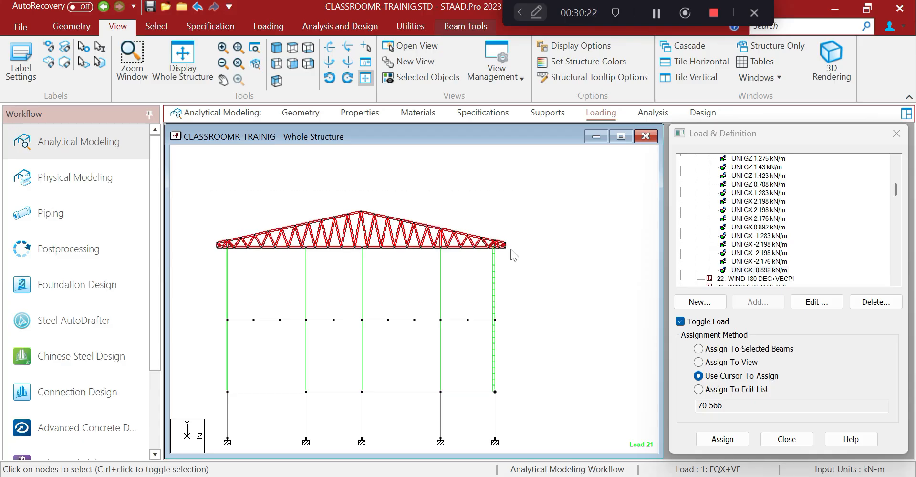
Attempt a new geometry group WALL_D, abandoning it after the duplicate-name warning
click(410, 27)
click(198, 55)
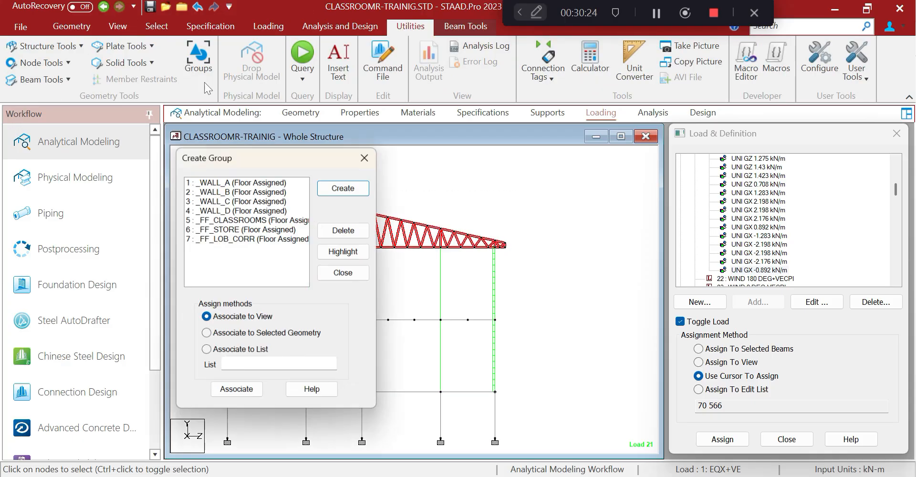
click(333, 189)
click(308, 286)
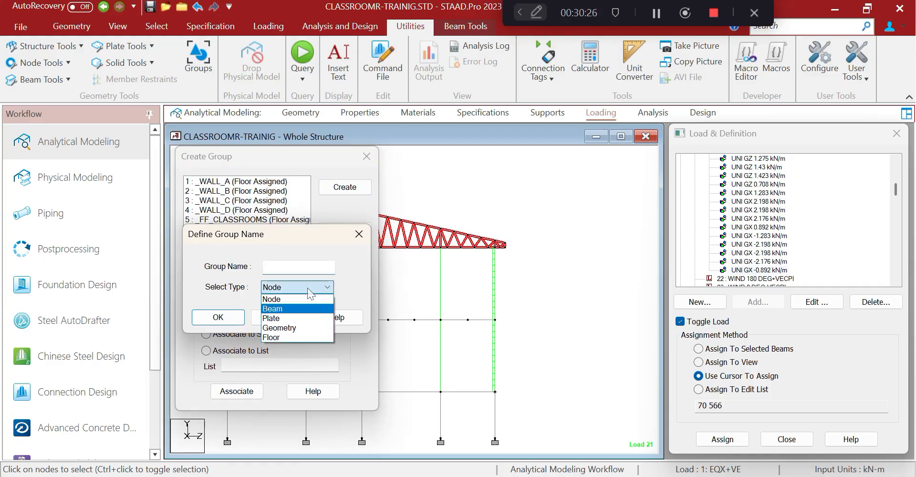
click(279, 327)
click(298, 267)
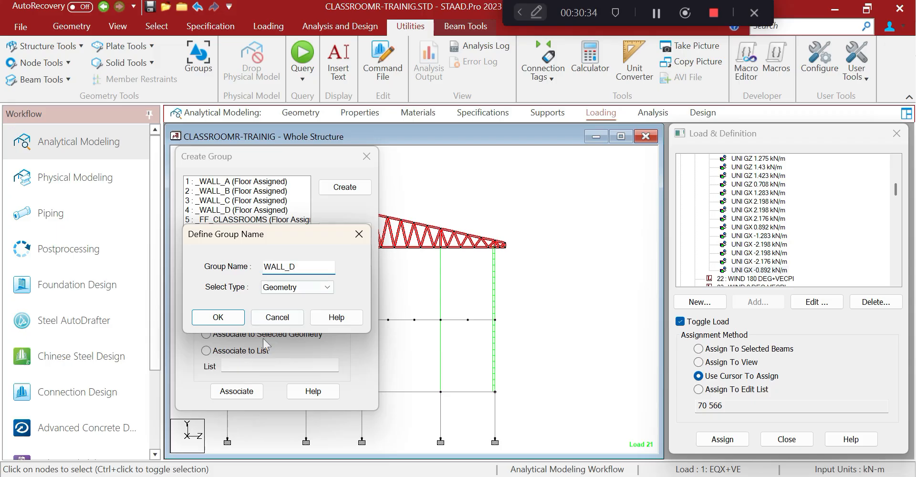
click(219, 317)
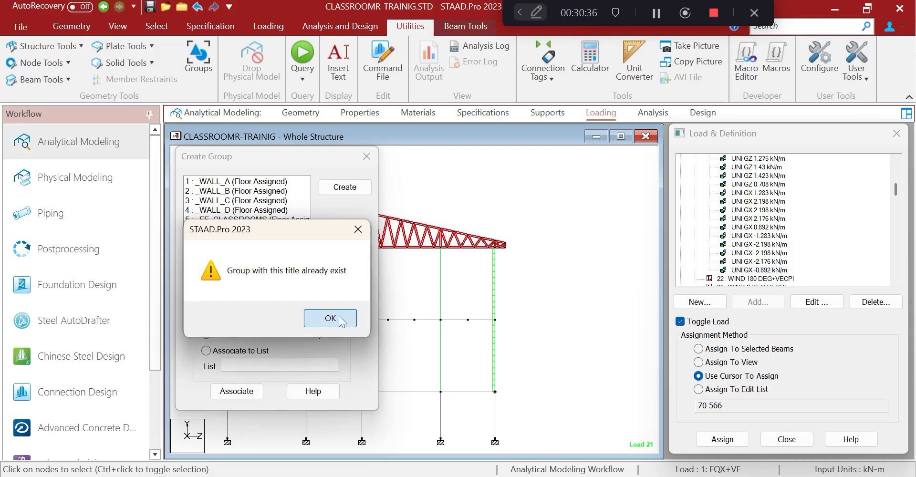
click(358, 230)
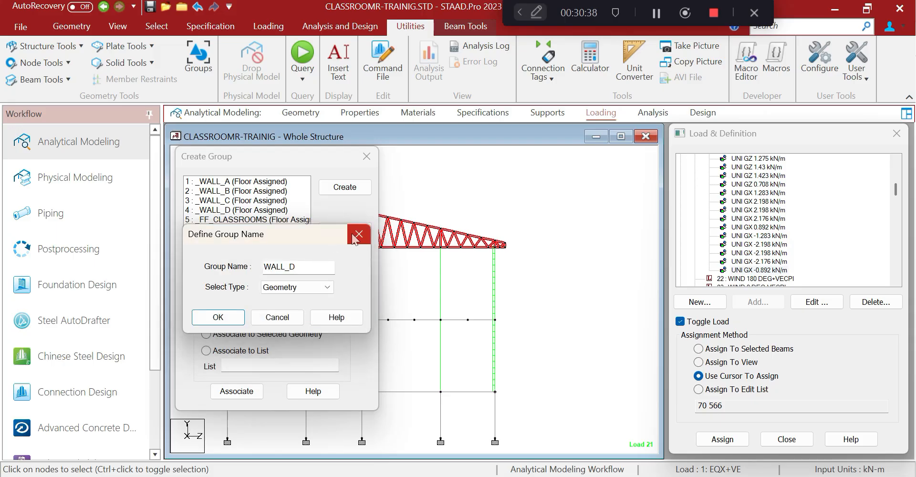
click(356, 236)
click(244, 211)
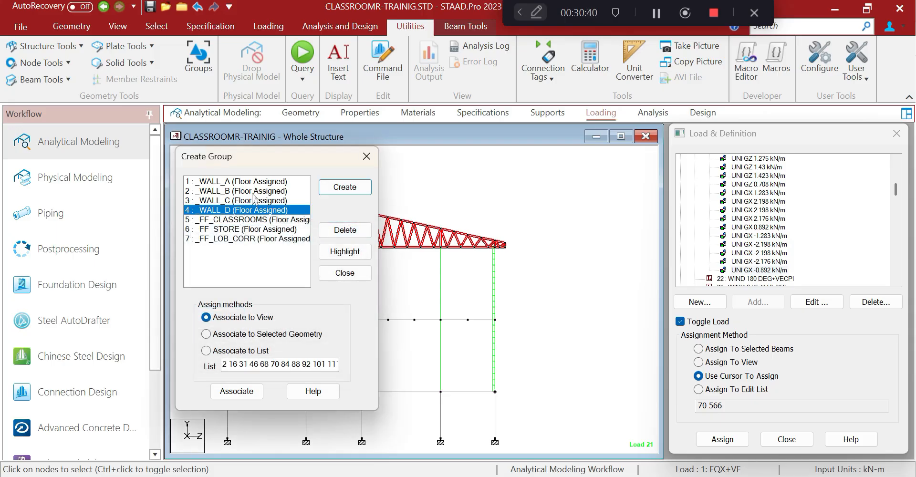
Delete the groups _WALL_A, _WALL_B, _WALL_C and _WALL_D
click(260, 182)
click(345, 187)
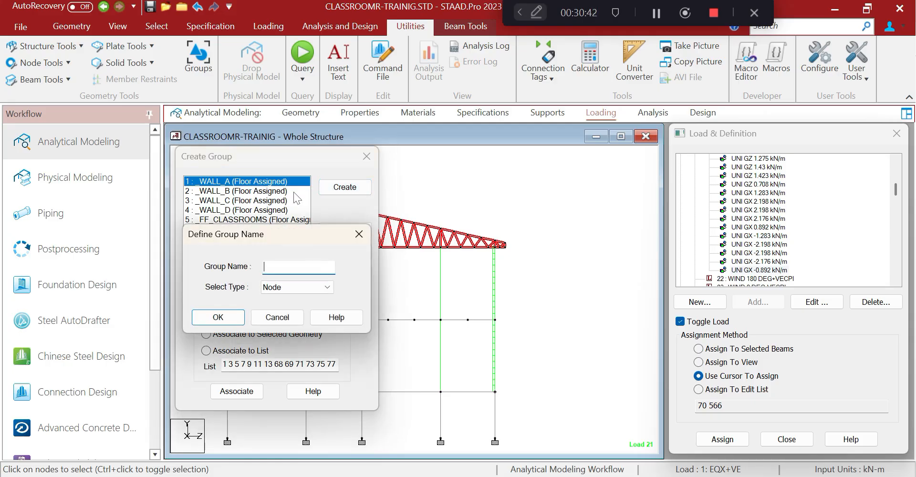
click(358, 234)
click(345, 230)
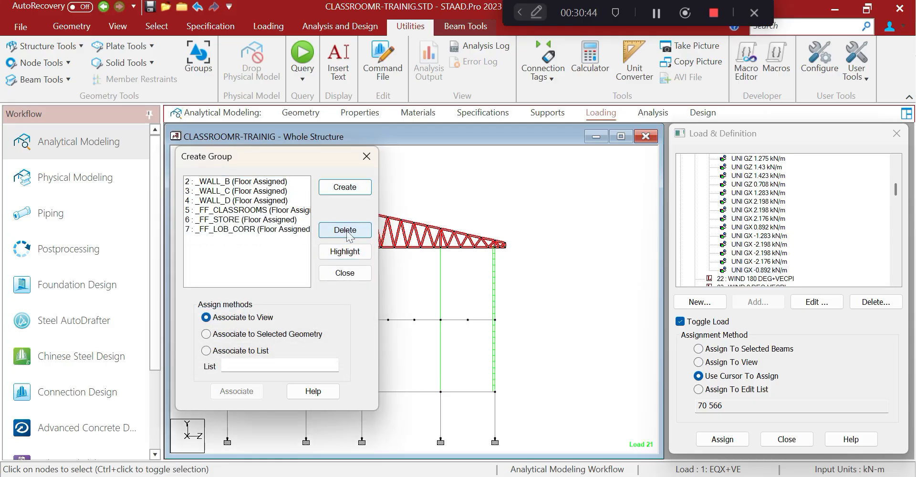
click(275, 181)
click(345, 230)
click(276, 182)
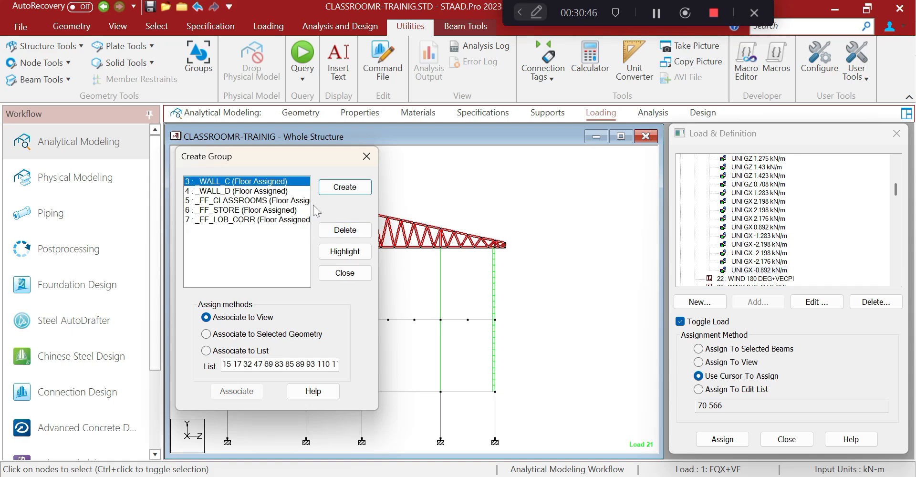
click(345, 230)
click(279, 182)
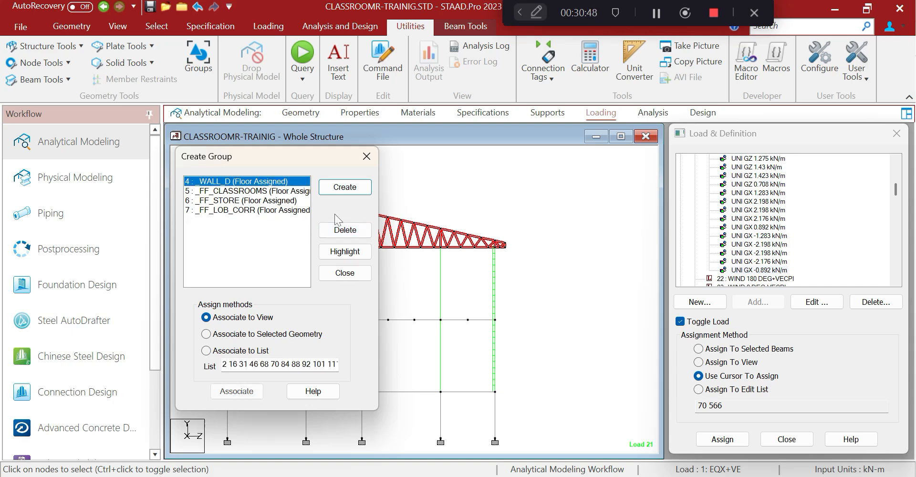
click(345, 230)
Create node group _WALL_C associated to the visible frame's nodes and close Groups
click(344, 187)
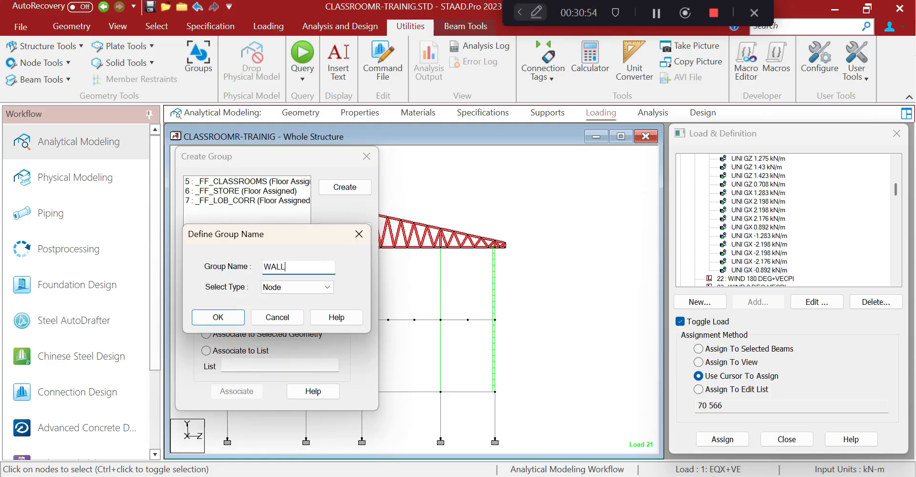
click(218, 317)
click(238, 391)
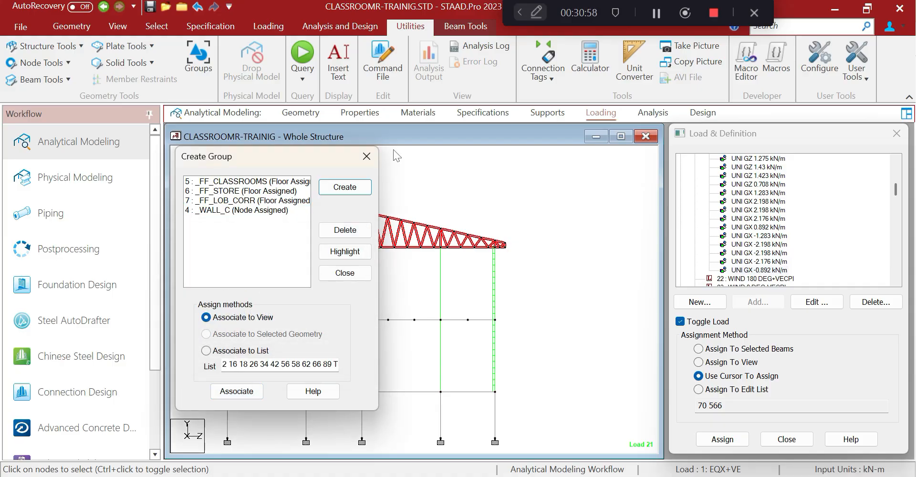
click(366, 156)
Show the whole structure again and check node 1418's coordinates
click(119, 30)
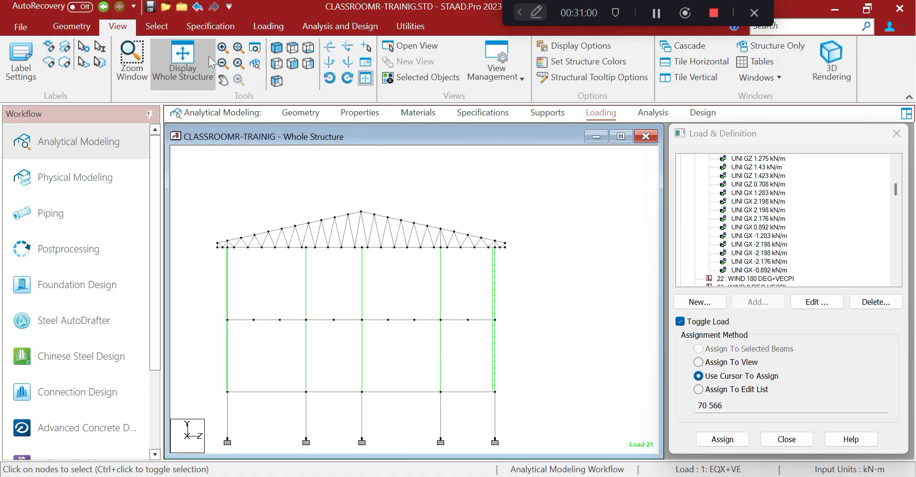
click(188, 56)
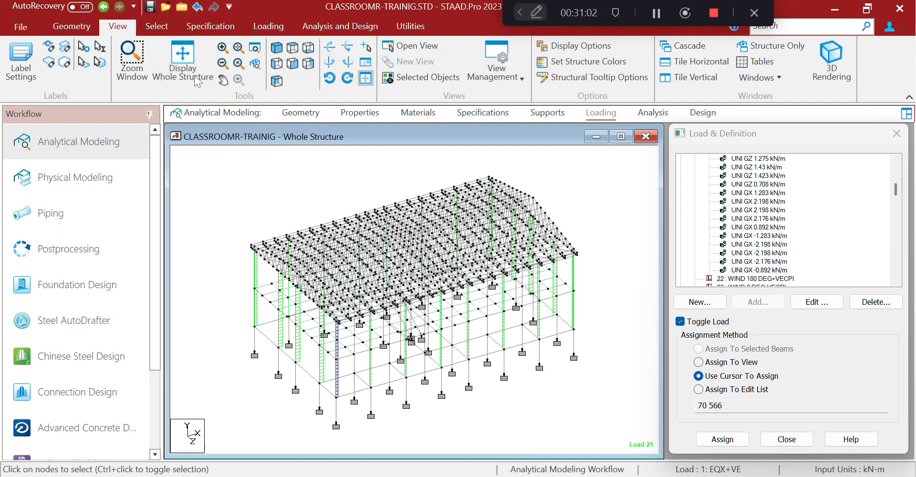
click(158, 30)
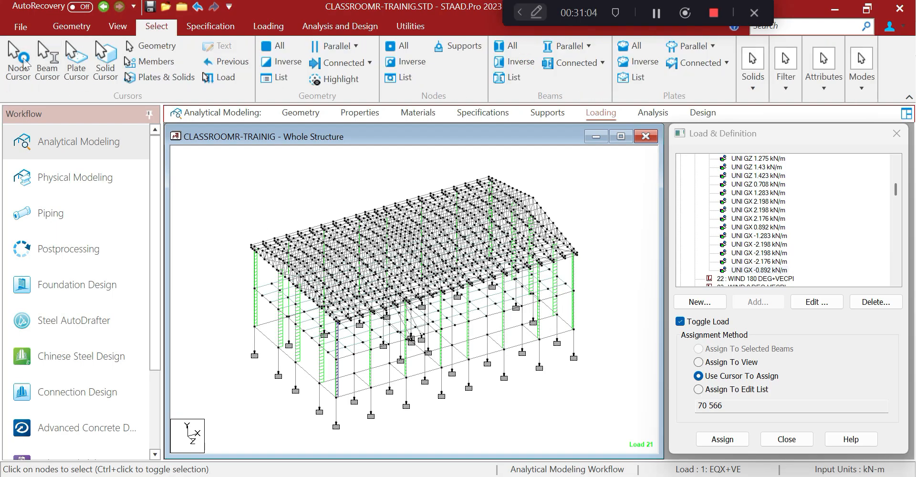
double_click(336, 426)
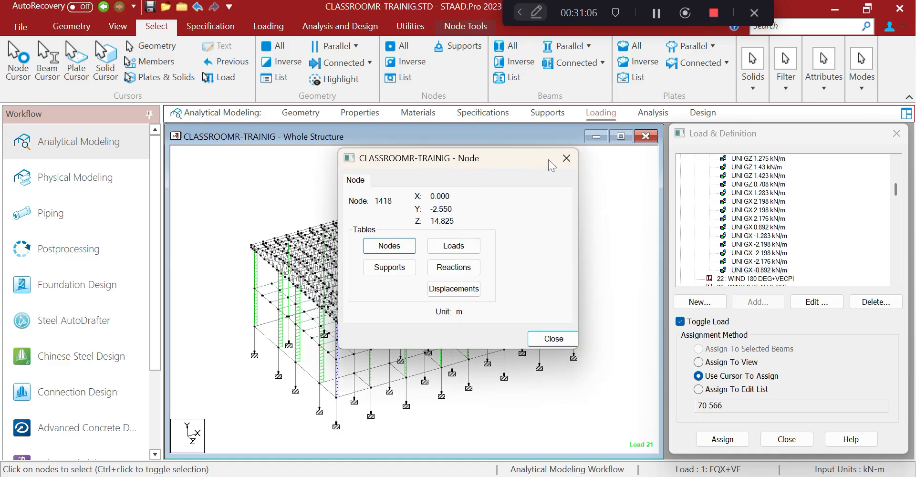
click(566, 158)
Cut a Y-Z plane section through node 1, view it in elevation, and select the roof truss
click(414, 26)
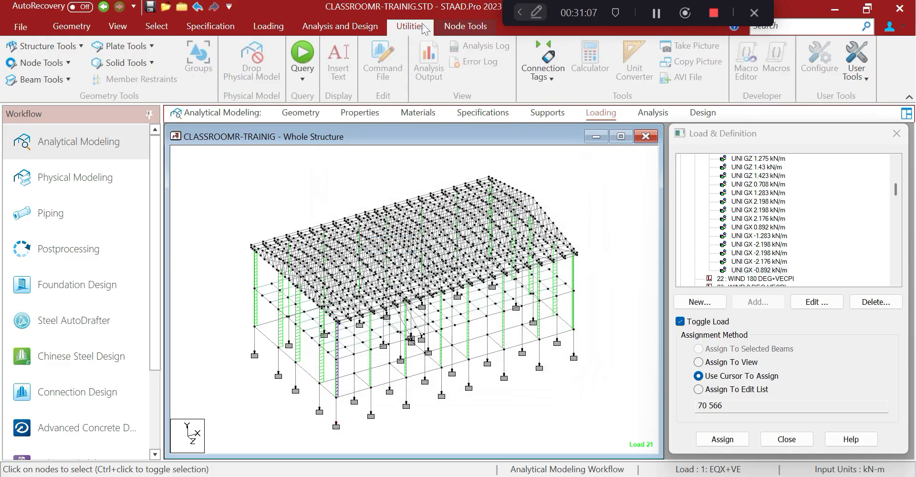
click(68, 48)
click(62, 115)
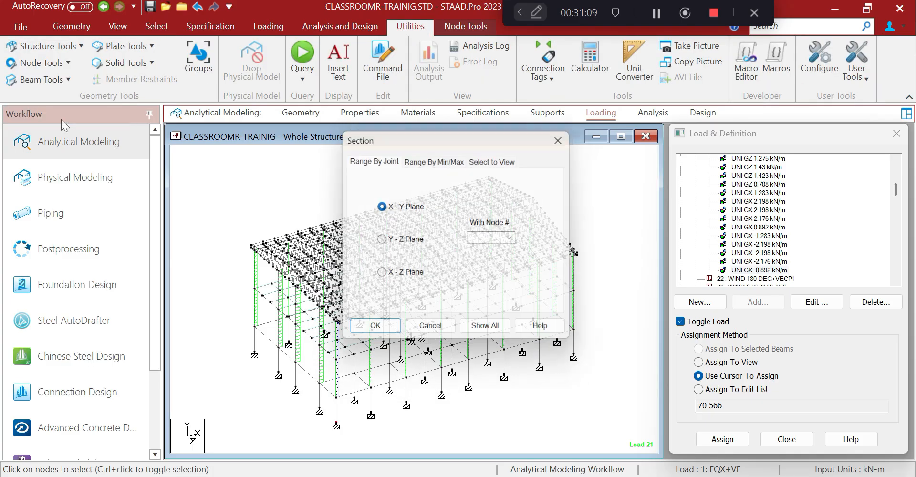
click(380, 241)
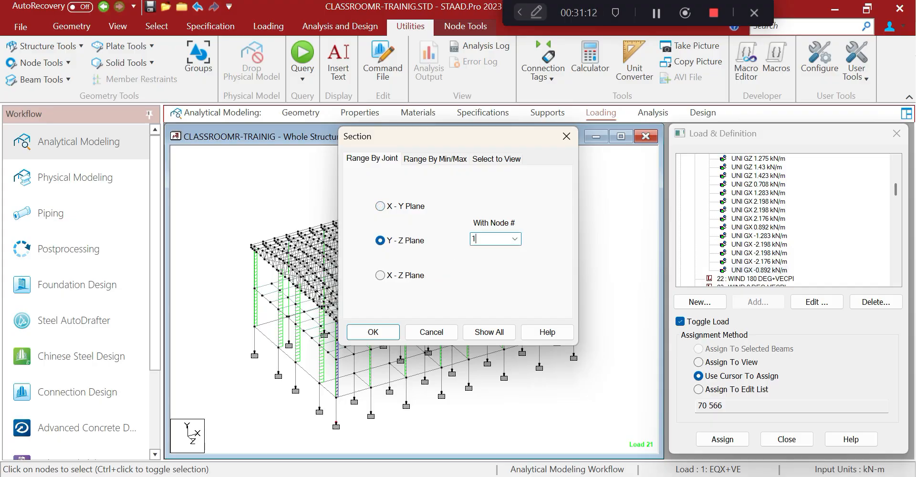
click(349, 329)
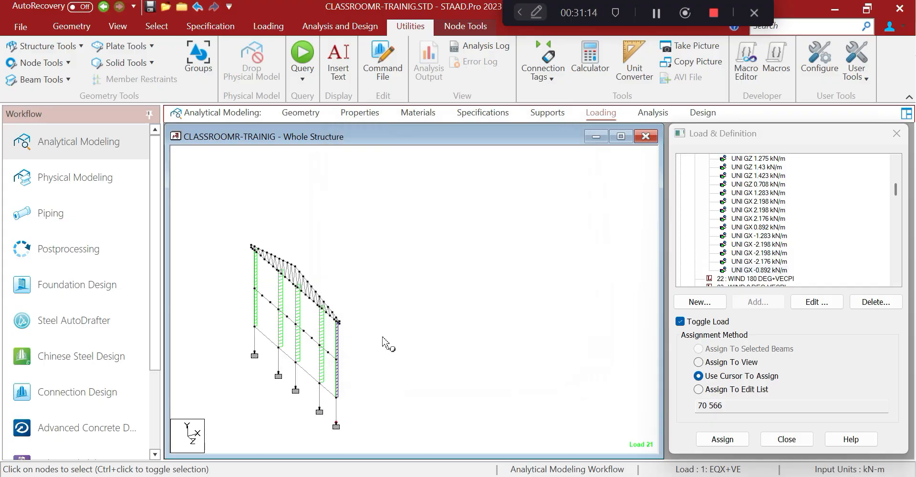
click(118, 25)
click(276, 80)
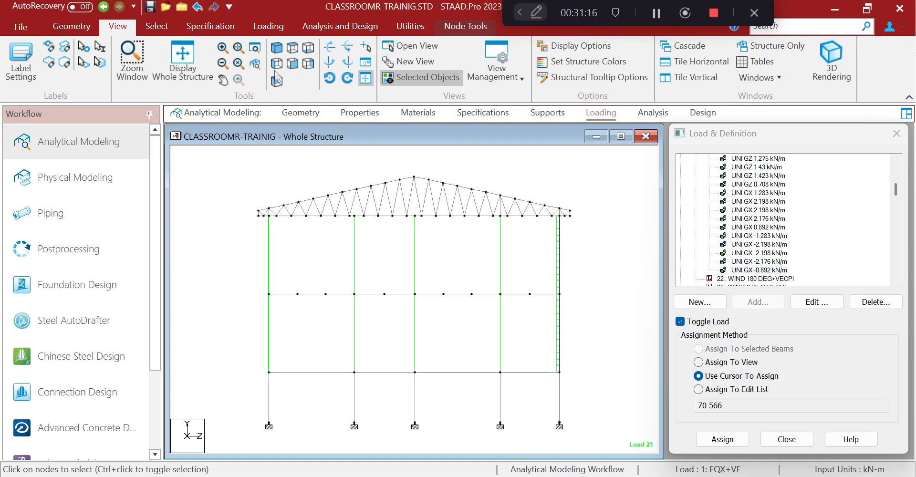
drag(202, 186, 207, 188)
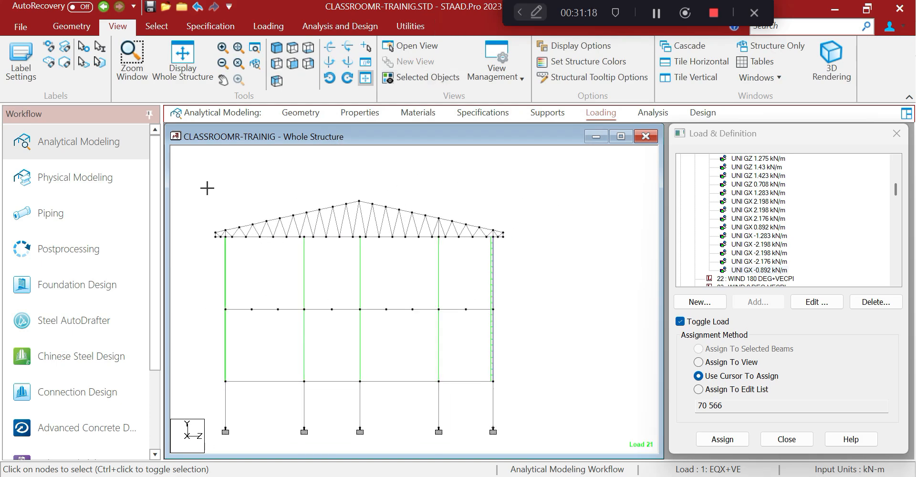
drag(533, 257, 535, 254)
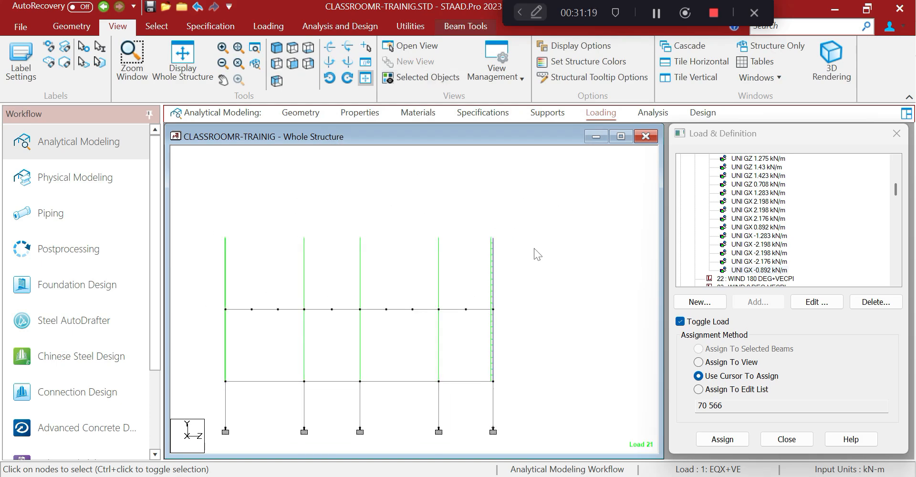
click(410, 27)
Create Floor group _WALL_D and associate it with the selected truss members
click(198, 56)
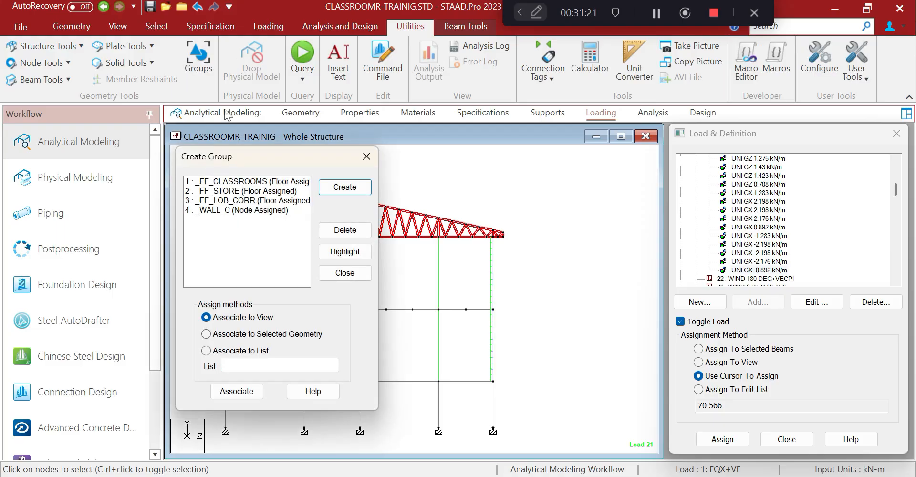
click(340, 190)
click(300, 286)
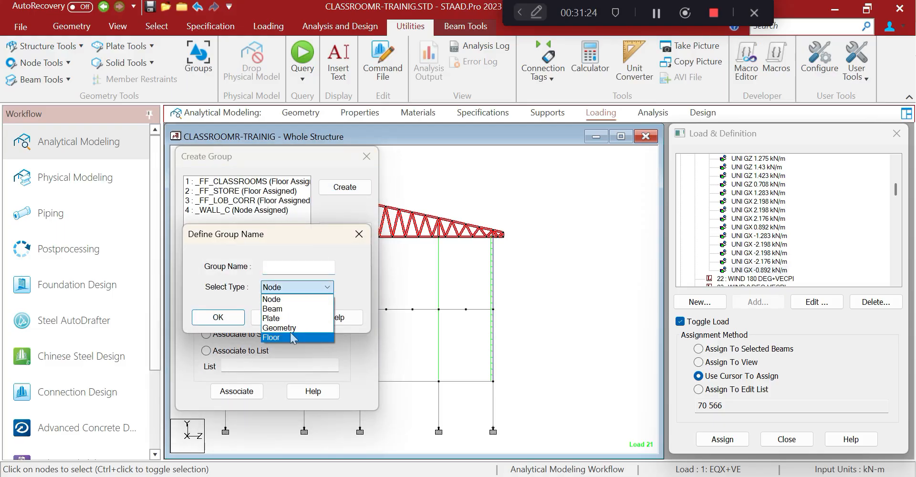
click(291, 336)
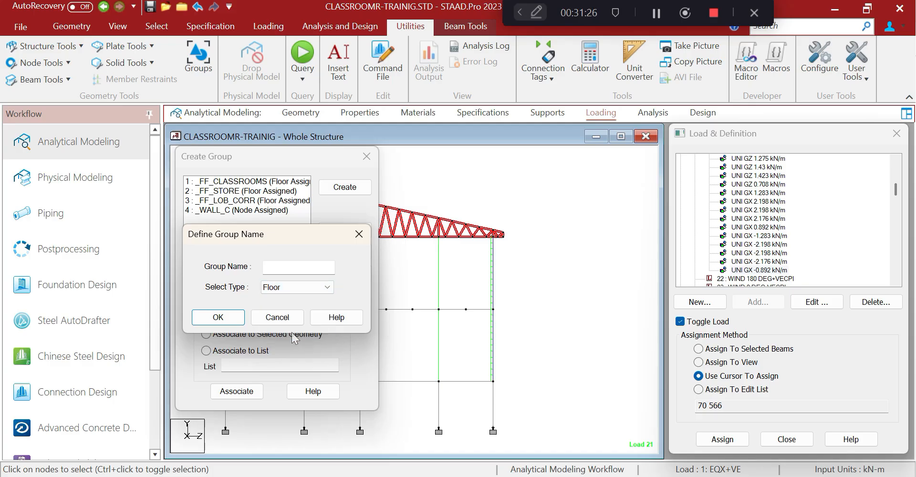
click(286, 267)
click(218, 317)
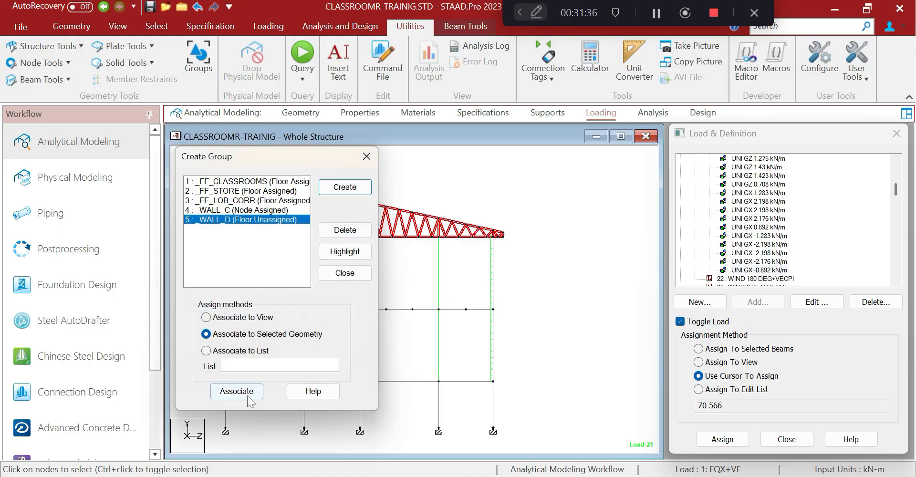
click(247, 398)
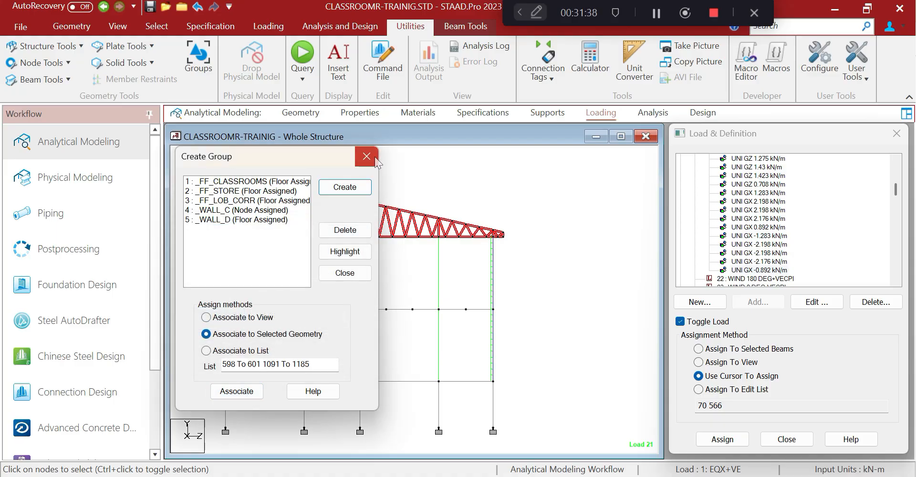
Delete the old node-based _WALL_C group and close the Groups dialog
click(260, 210)
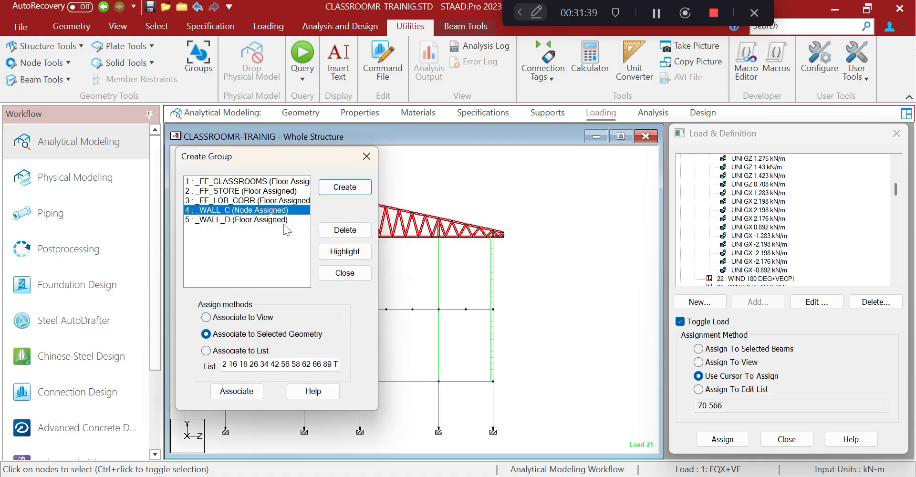
click(345, 230)
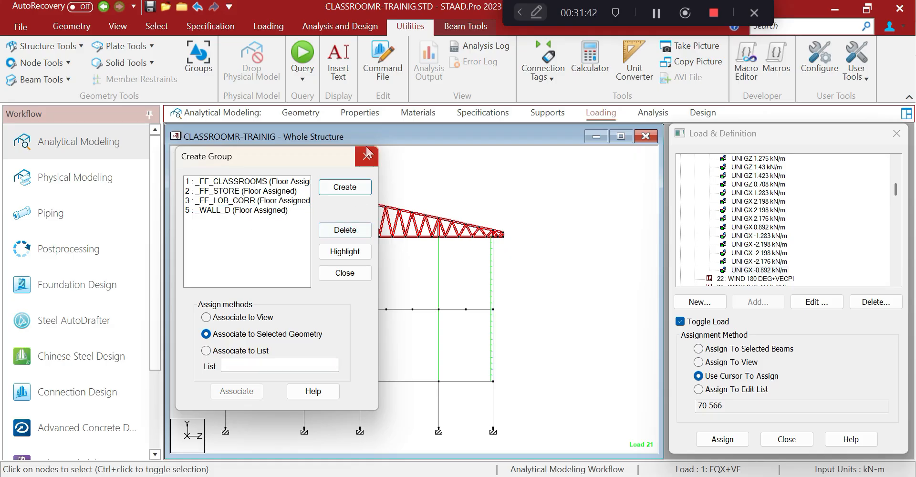
click(366, 156)
Switch to the isometric view and confirm the corner node's number (node 16)
click(117, 27)
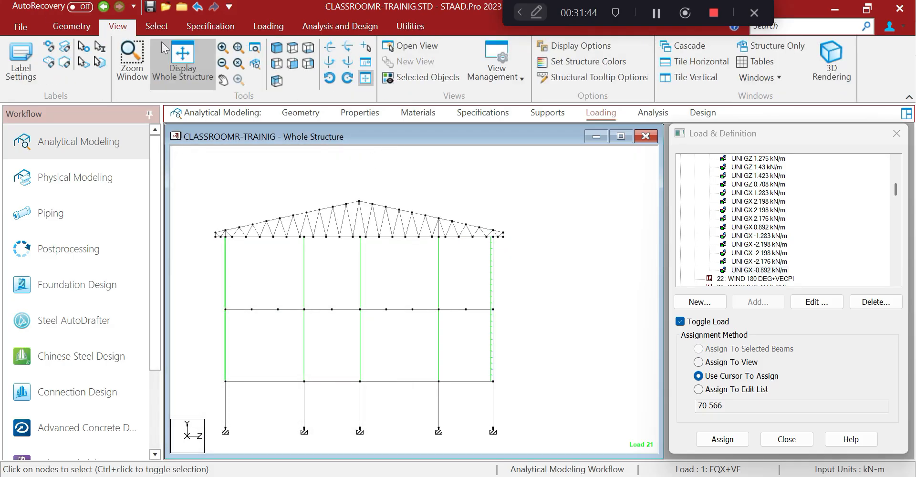
click(183, 61)
click(158, 25)
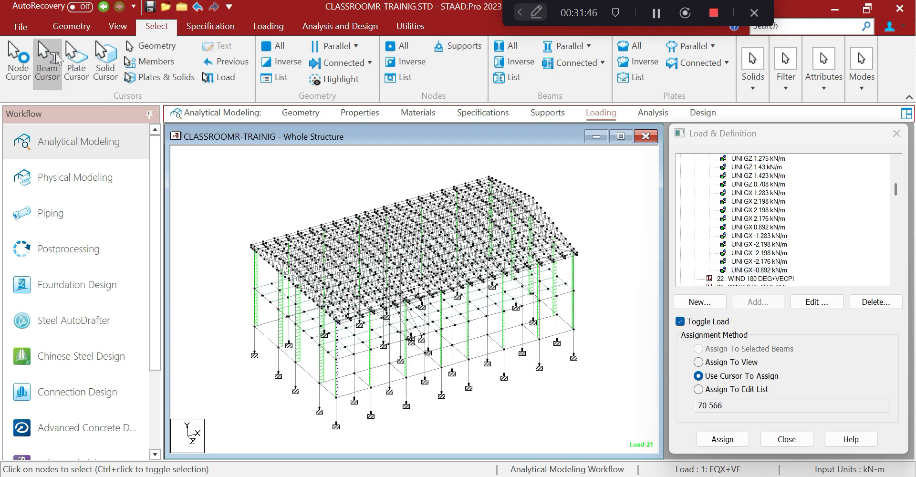
double_click(573, 329)
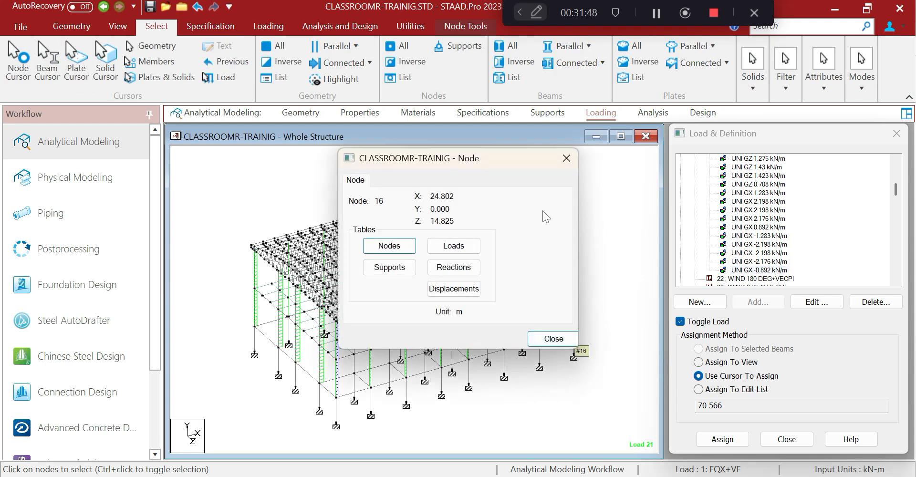
click(565, 156)
Cut the structure with a Y-Z plane section through node 16
click(410, 27)
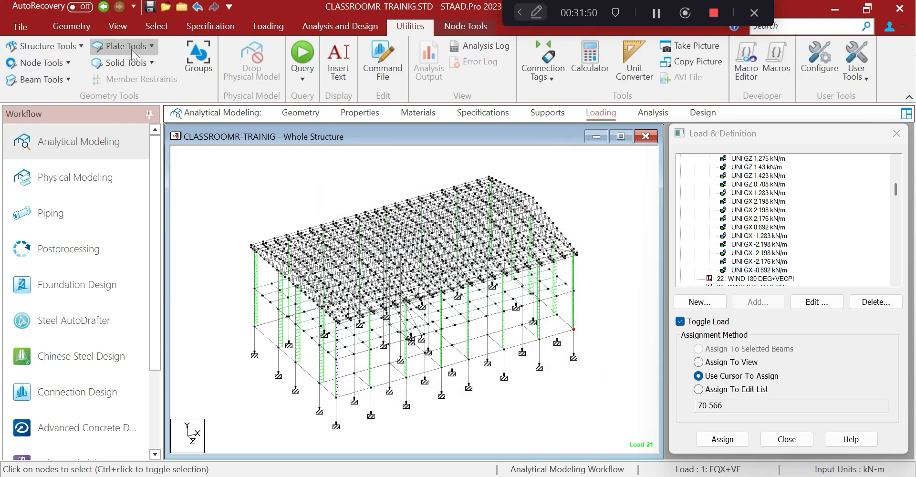
click(66, 46)
click(64, 122)
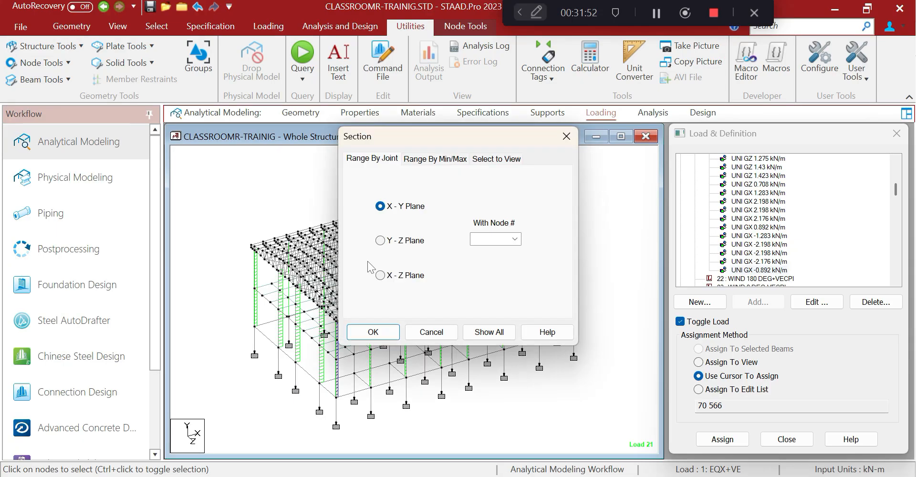
click(380, 240)
click(491, 239)
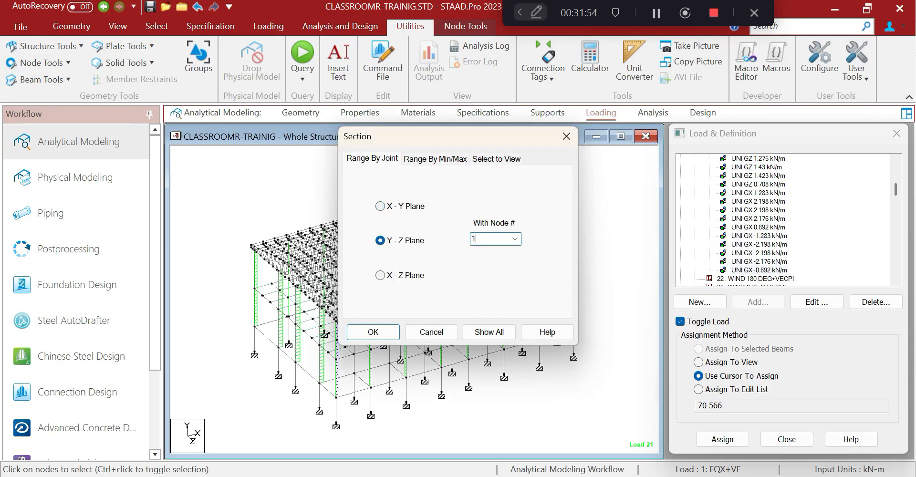
click(372, 331)
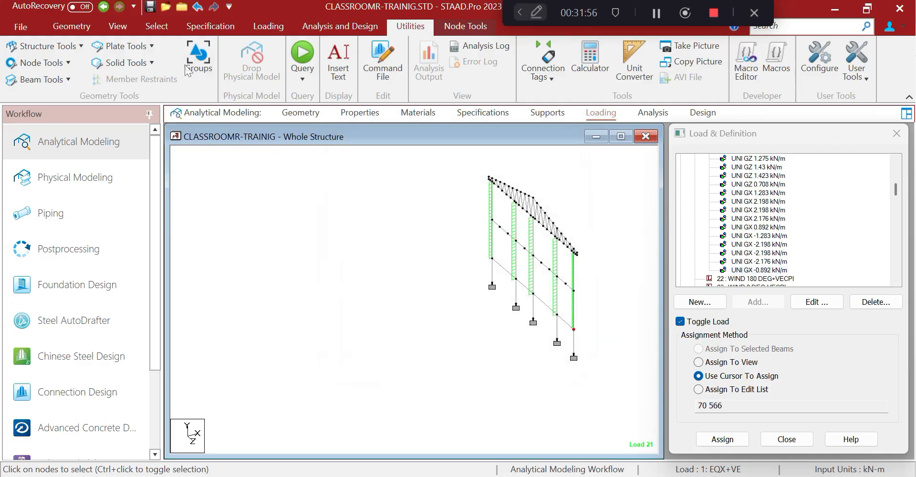
click(117, 26)
View the end frame face-on in Y-Z and window-select its roof truss
click(293, 64)
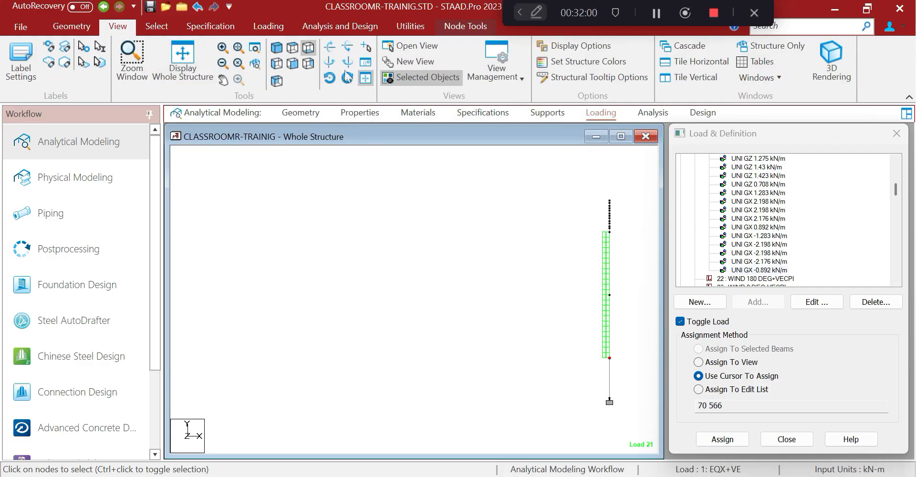
click(293, 48)
click(277, 63)
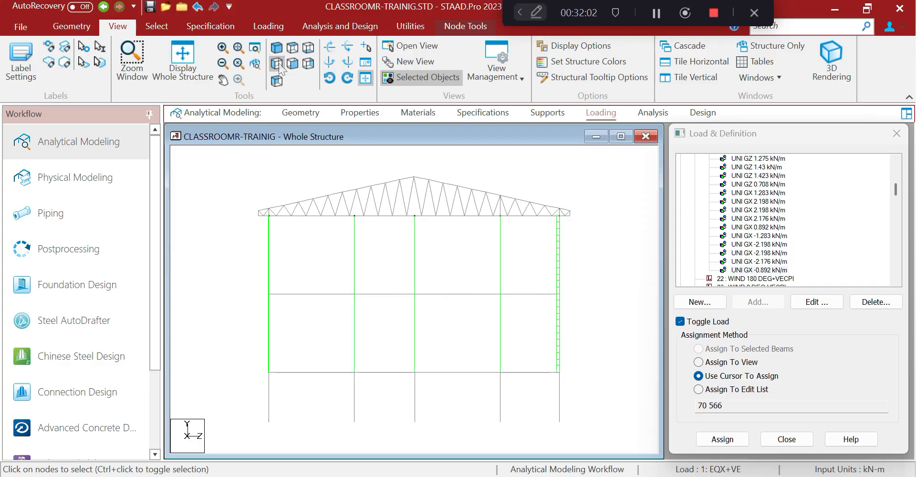
click(223, 160)
drag(223, 160, 579, 229)
Create Floor-type group _WALL_C and associate the selected truss members with it
click(397, 29)
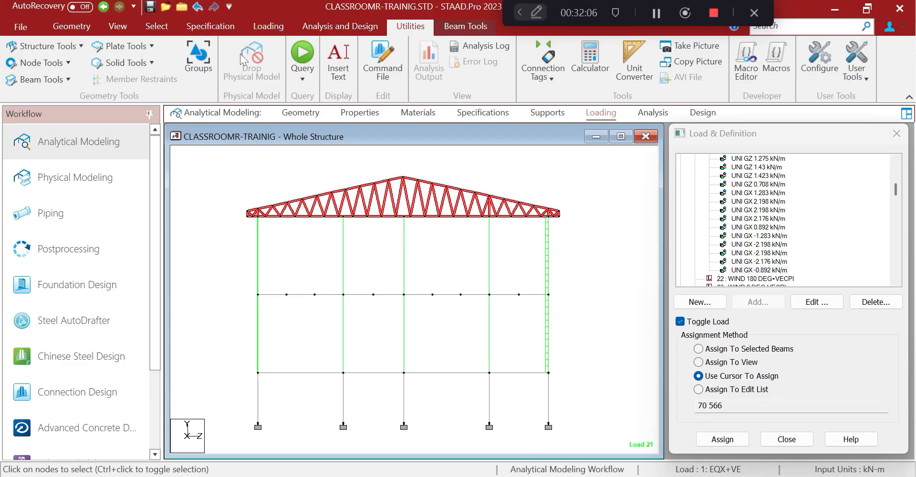
click(198, 54)
click(342, 188)
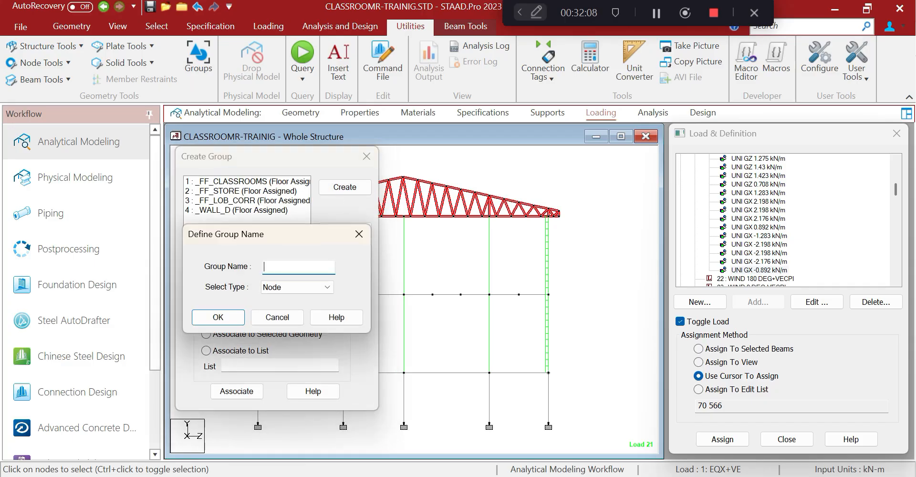
click(296, 287)
click(285, 338)
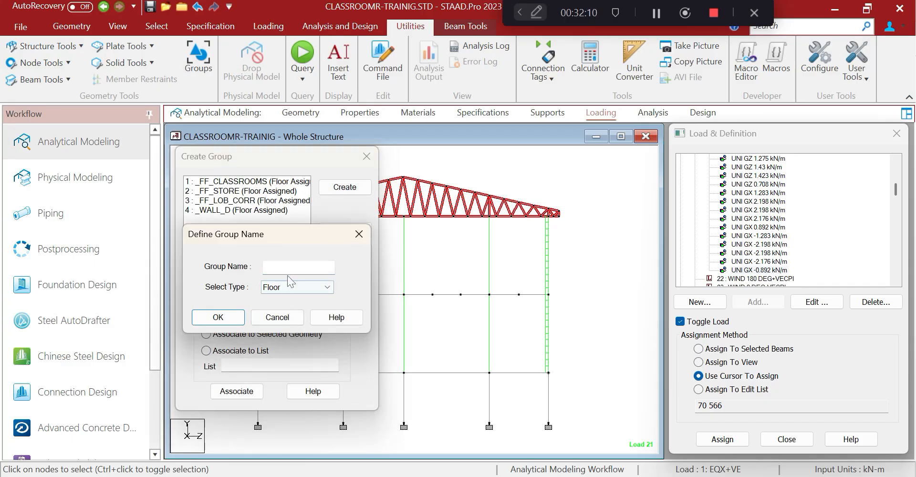
click(295, 267)
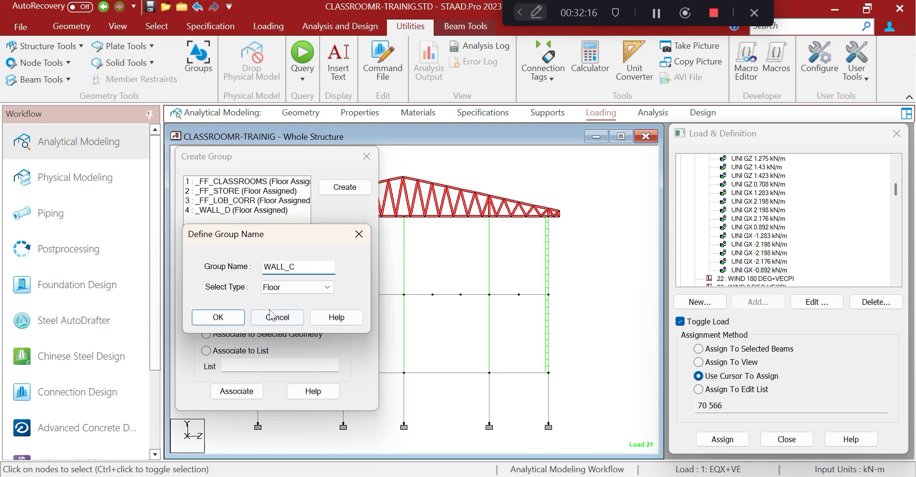
click(217, 317)
click(236, 391)
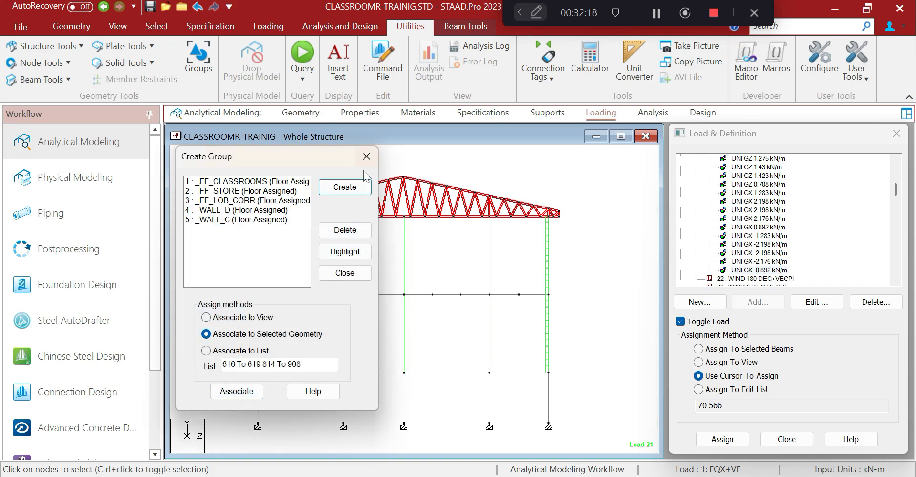
click(366, 156)
Save the modified structure, open the command file and search 'gr' to reach the group definitions
click(401, 51)
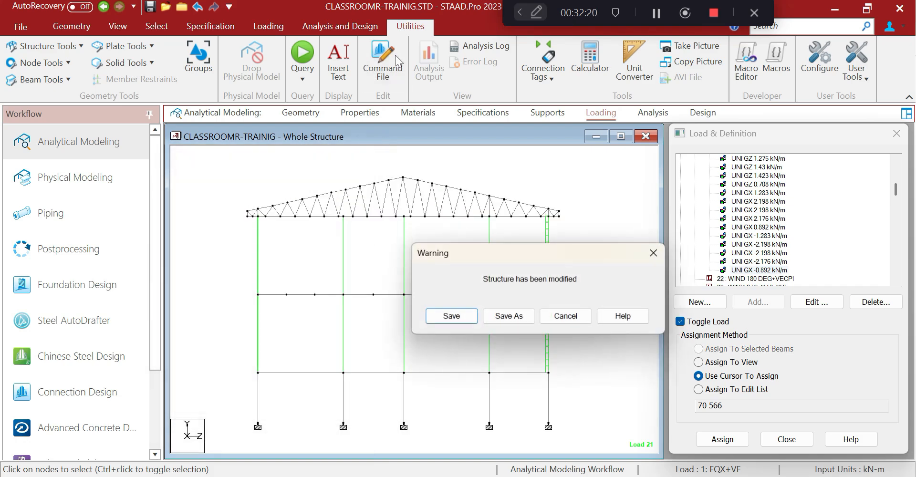
click(451, 315)
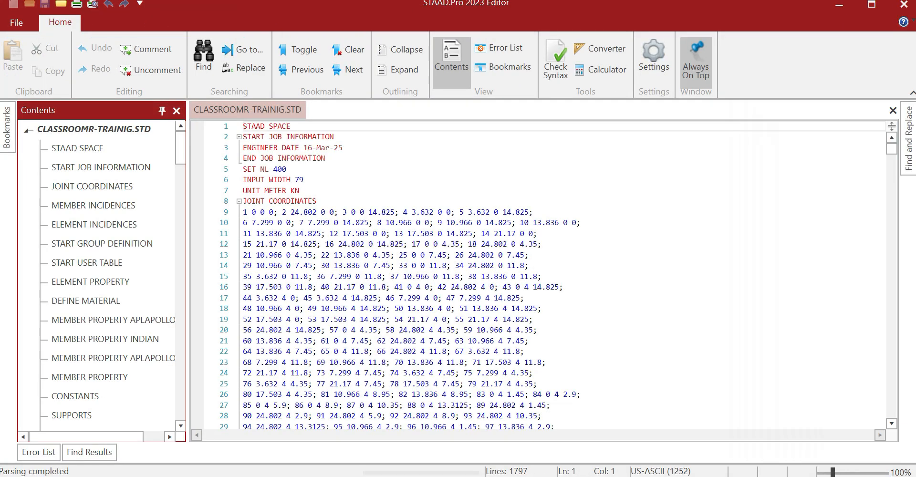
drag(887, 158, 871, 331)
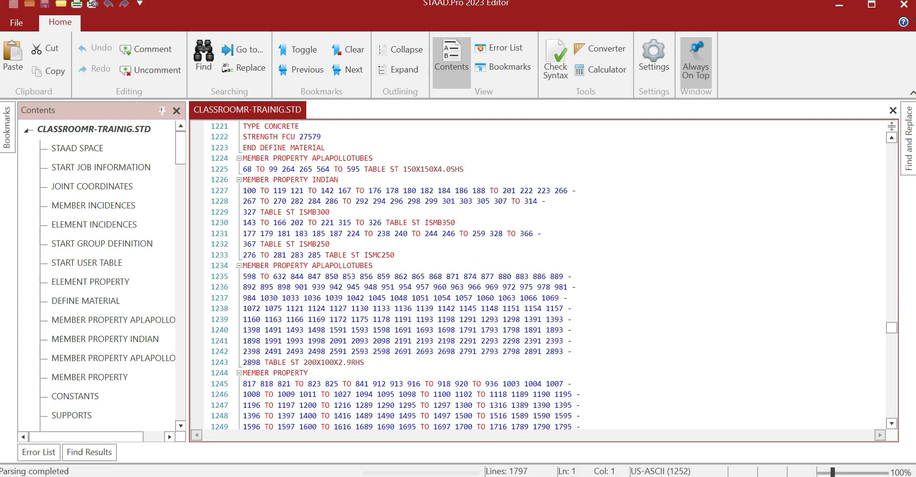
key(ctrl+f)
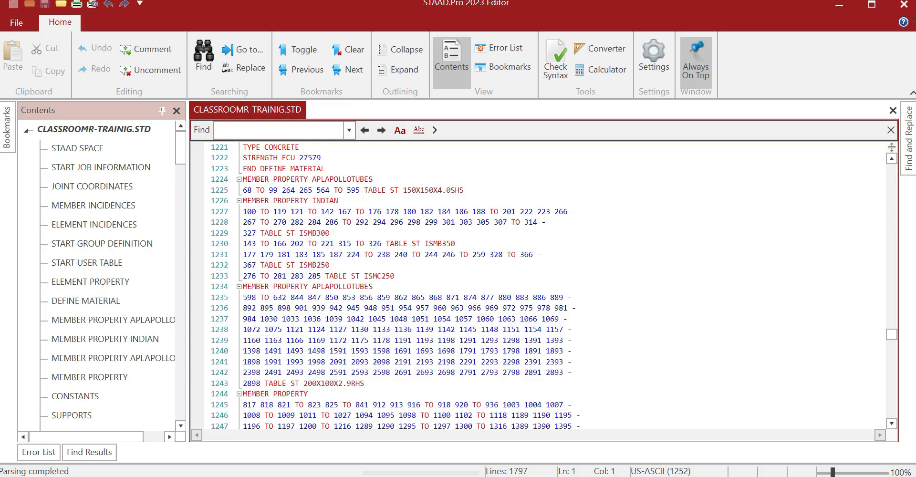
text(gr)
key(Return)
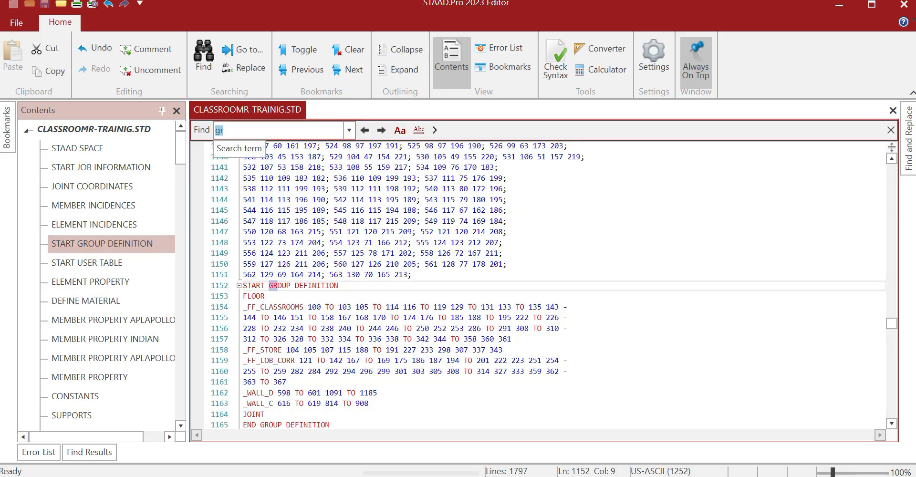
scroll(538, 285, down, 1)
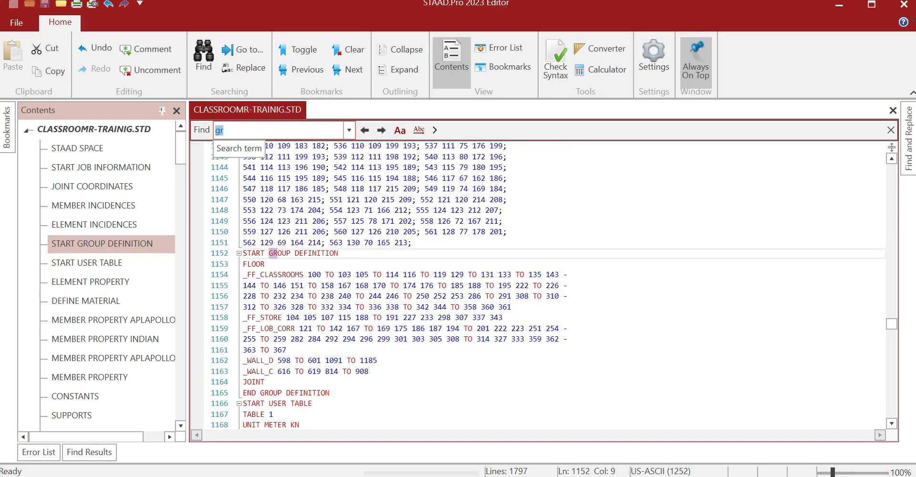
Move the _WALL_C group line above _WALL_D, then save and close the editor
drag(243, 371, 368, 371)
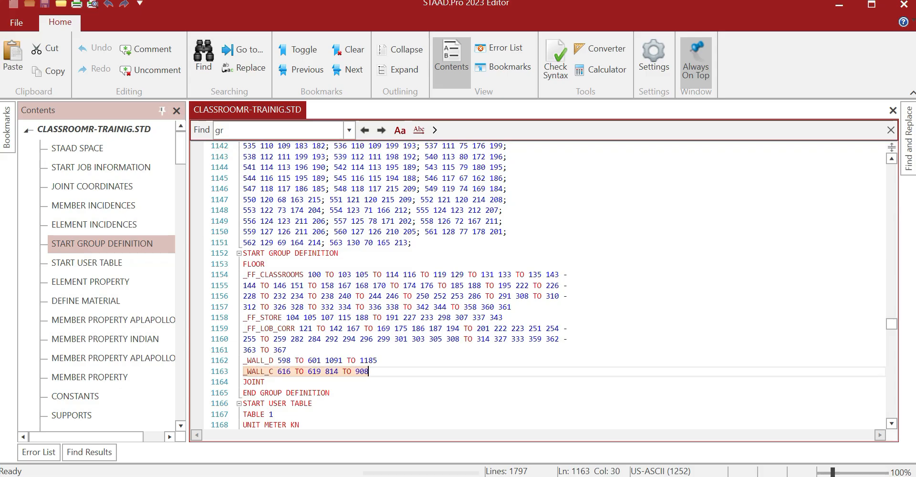
key(ctrl+x)
click(287, 350)
key(Return)
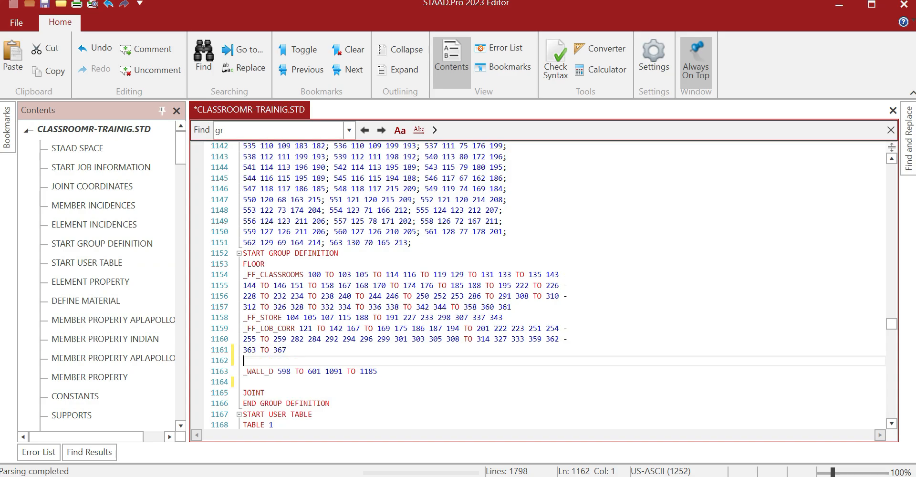
key(ctrl+v)
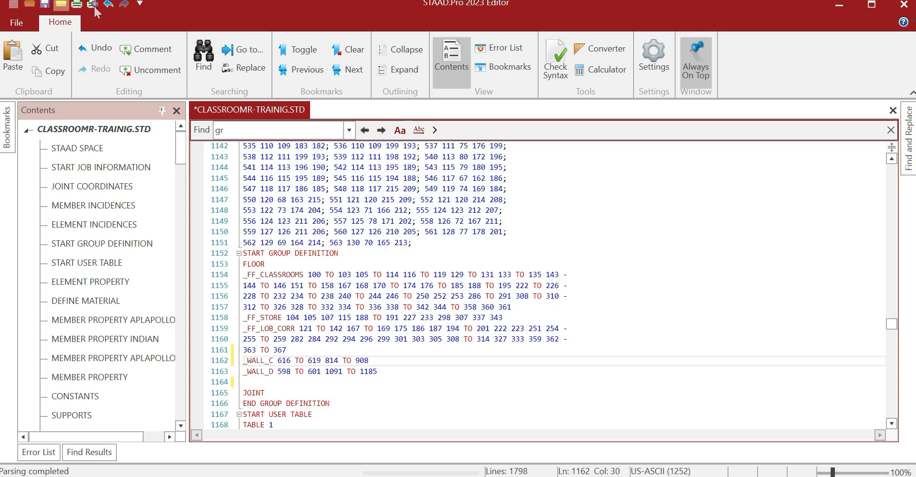
click(45, 5)
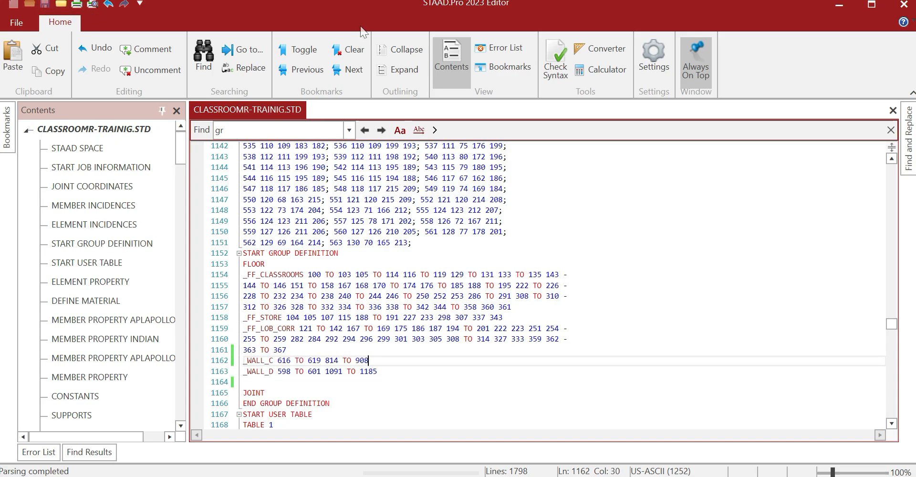
click(903, 5)
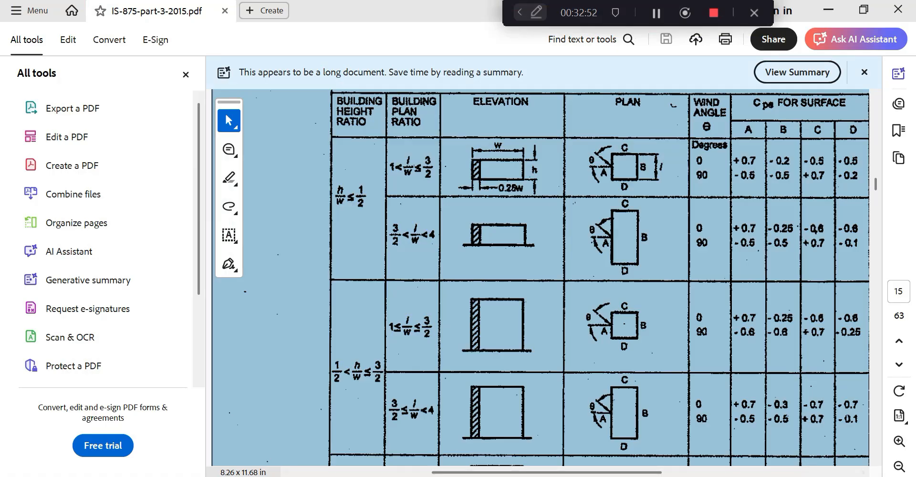
Select members by group attribute to check the _WALL_C (G4) and _WALL_D (G5) groups
mouse_move(456, 476)
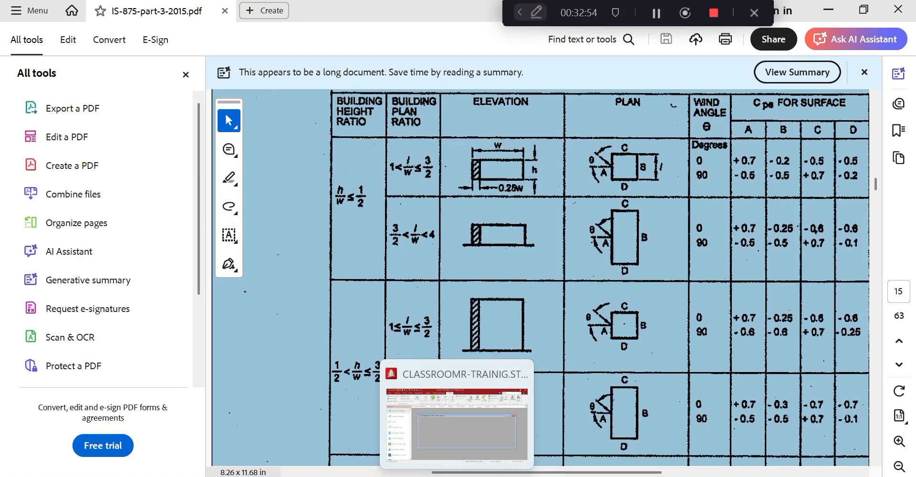
click(454, 431)
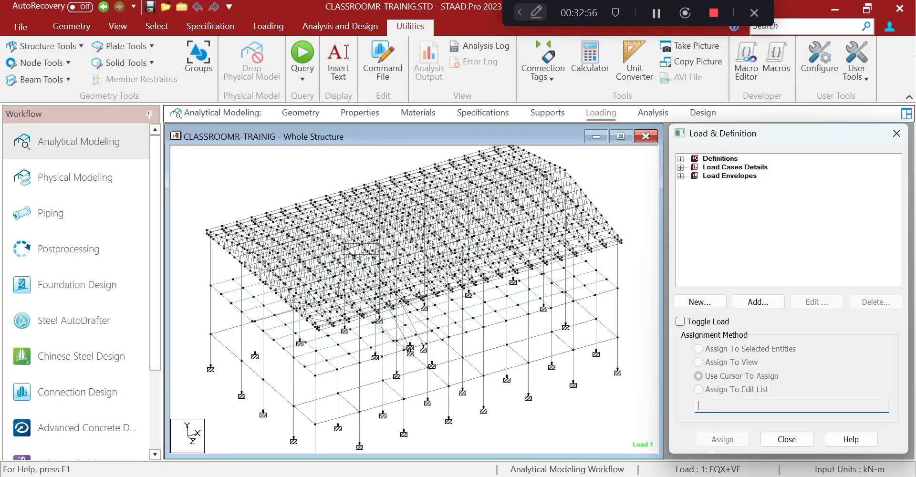
click(167, 30)
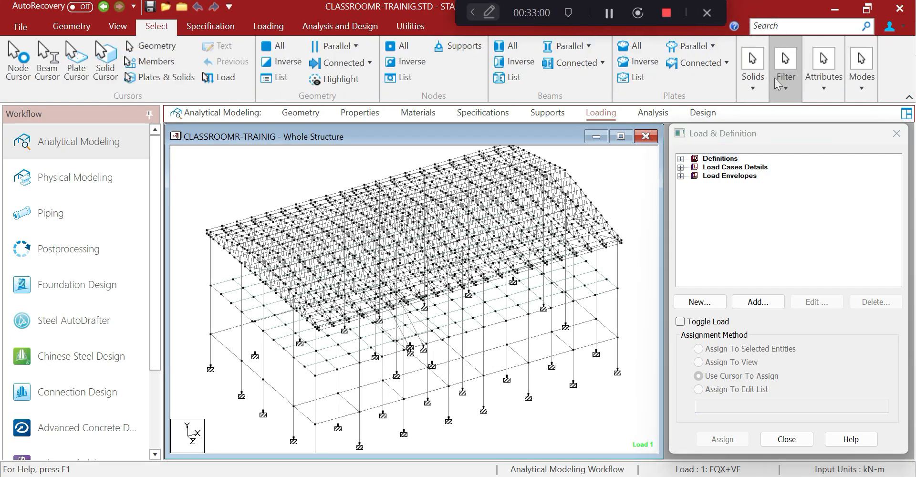
click(824, 93)
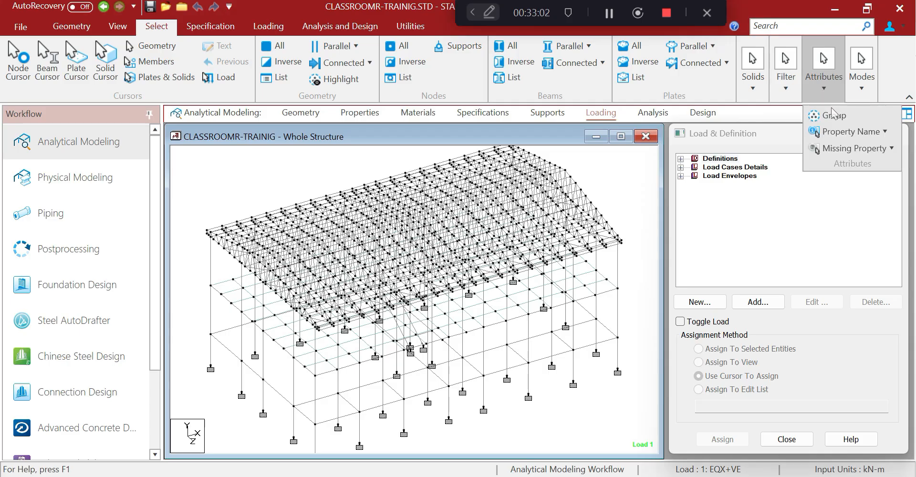
click(831, 112)
click(823, 82)
click(826, 114)
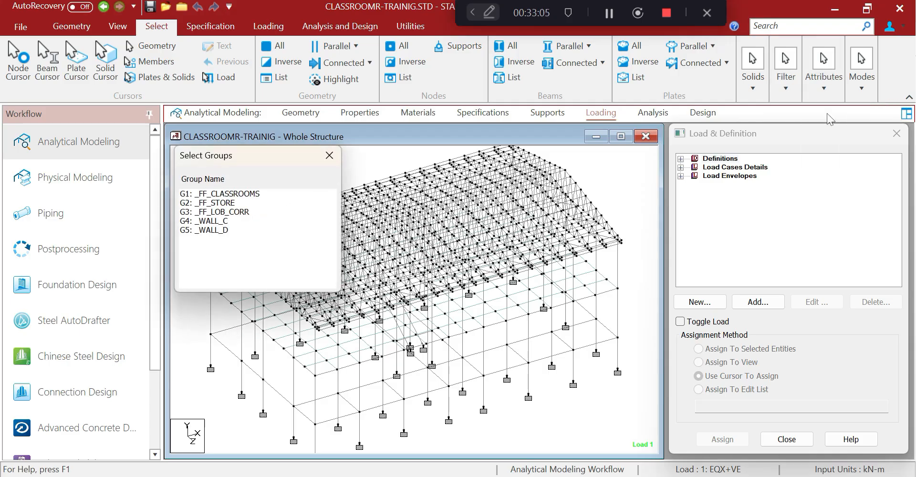
click(215, 222)
click(215, 222)
click(218, 232)
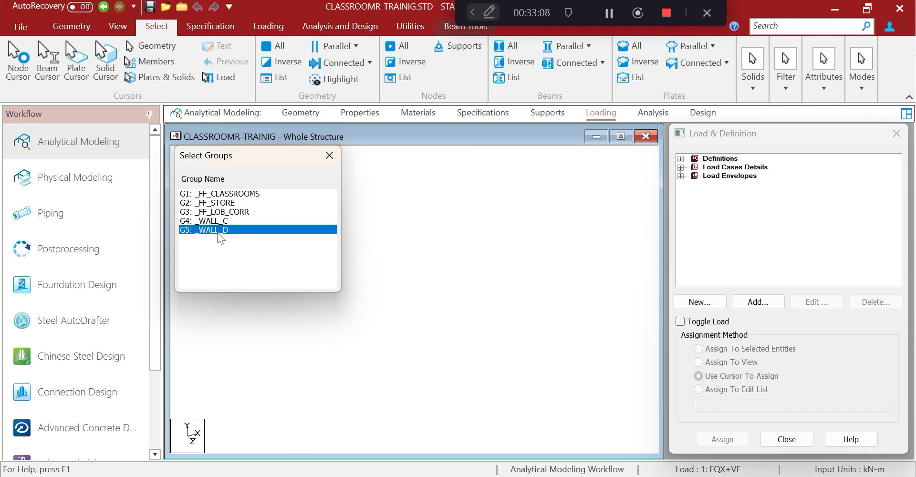
click(329, 155)
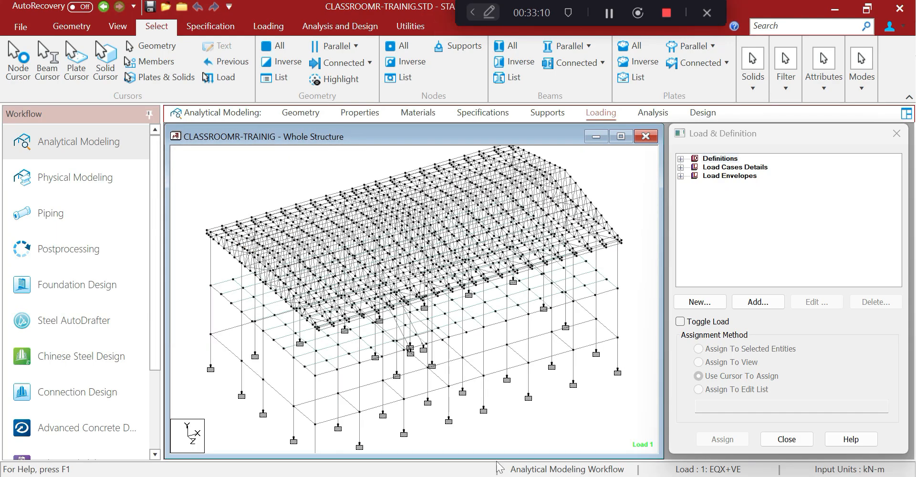
Make load case 21 WIND 0 DEG+VECPI current under Load Cases Details
click(456, 476)
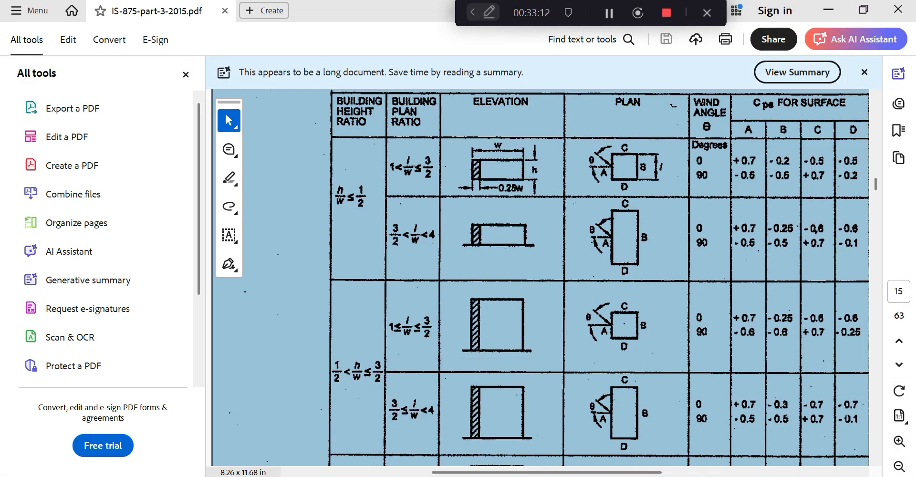
click(456, 476)
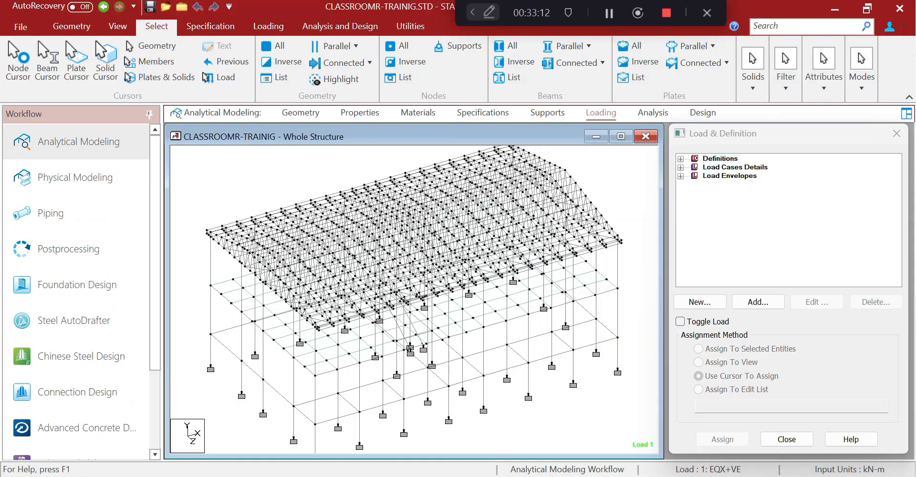
click(681, 167)
click(695, 236)
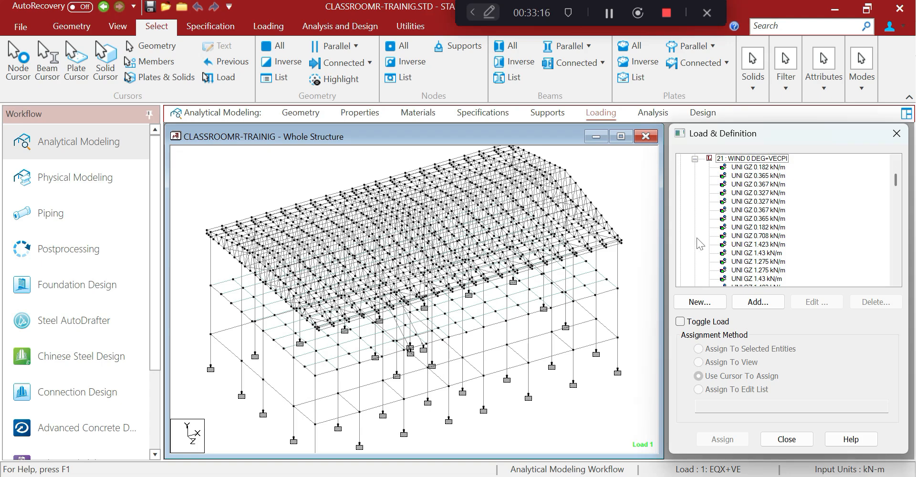
scroll(697, 238, up, 1)
click(740, 186)
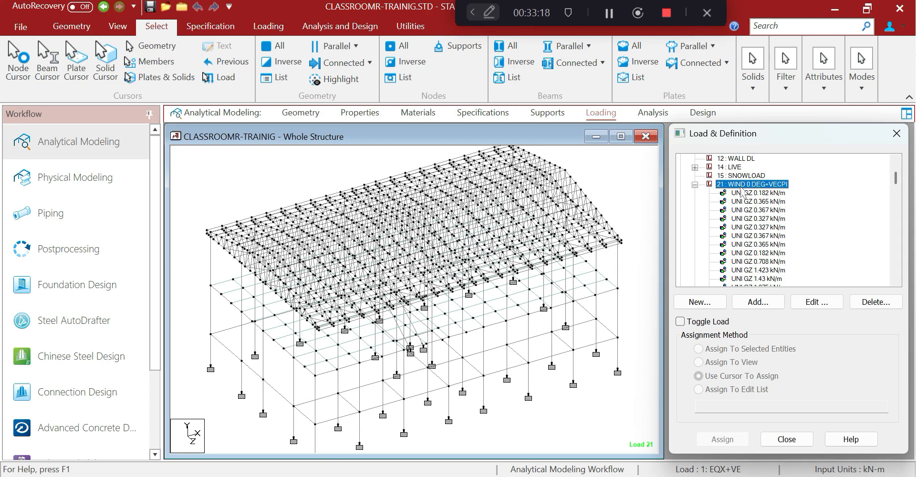
Add a Floor load item to load 21: pressure 0.39 in global X on group _WALL_C
click(757, 301)
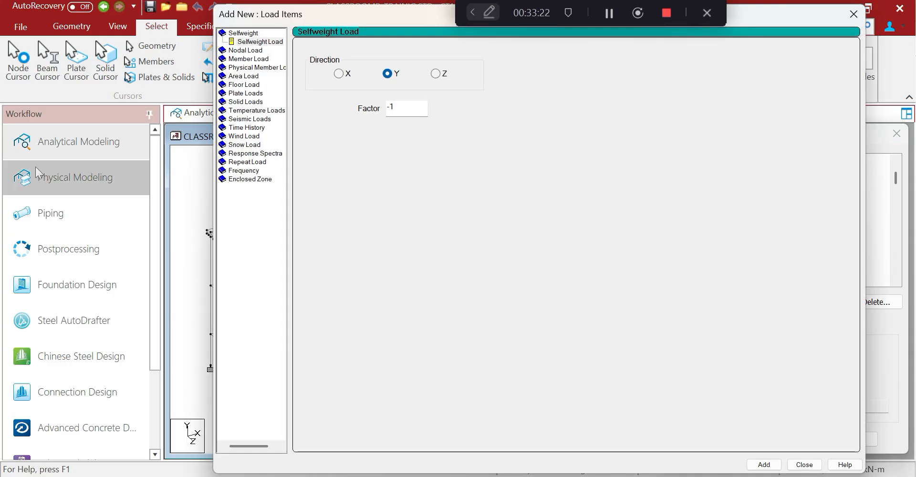
click(236, 86)
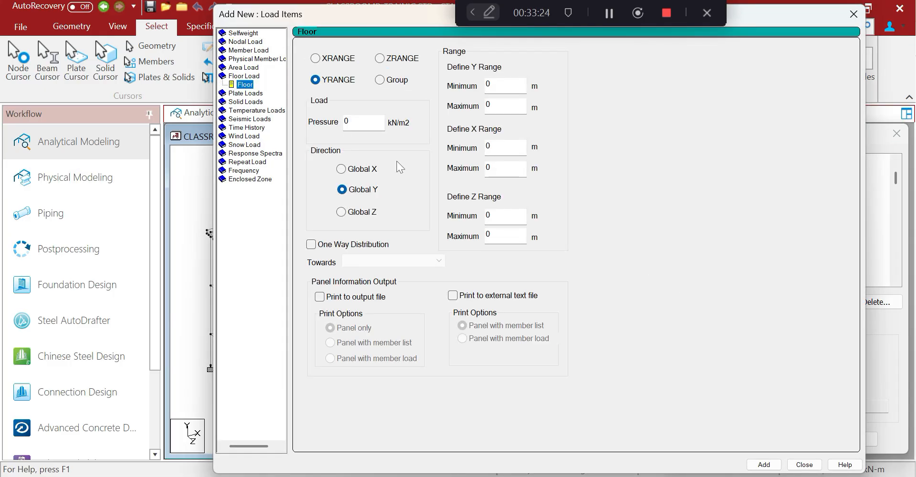
click(342, 169)
click(363, 122)
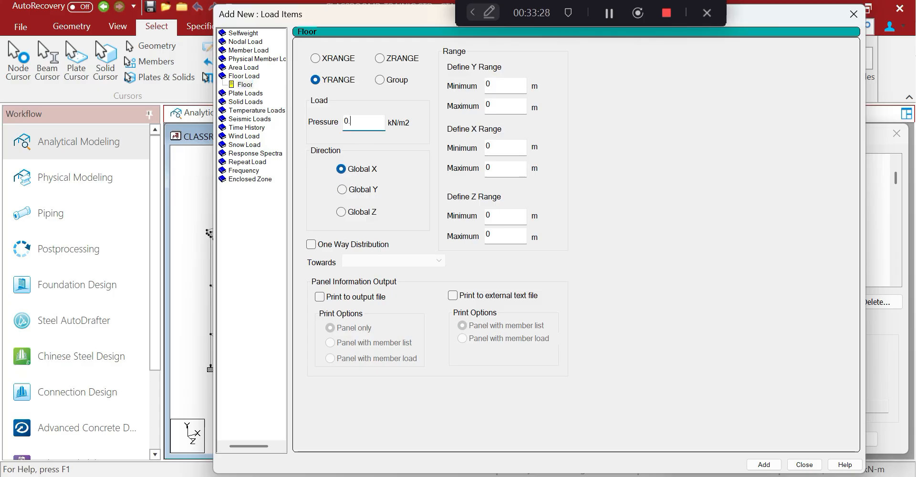
click(379, 80)
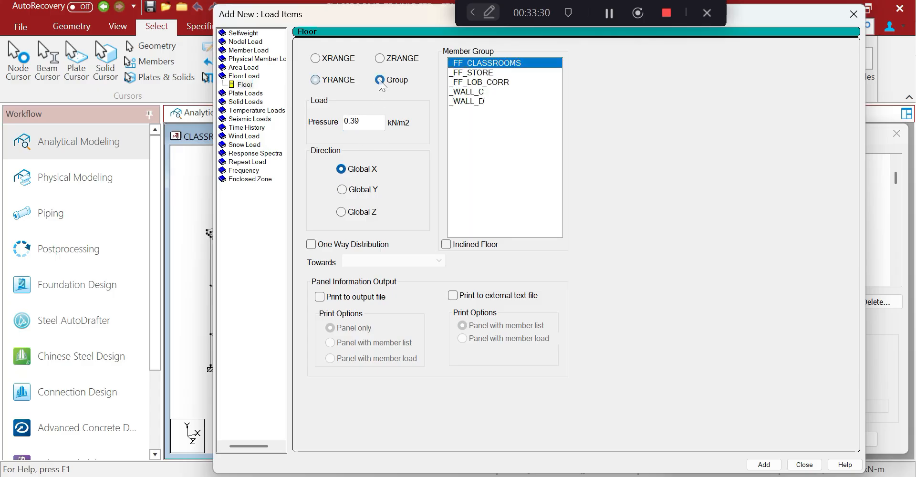
click(479, 93)
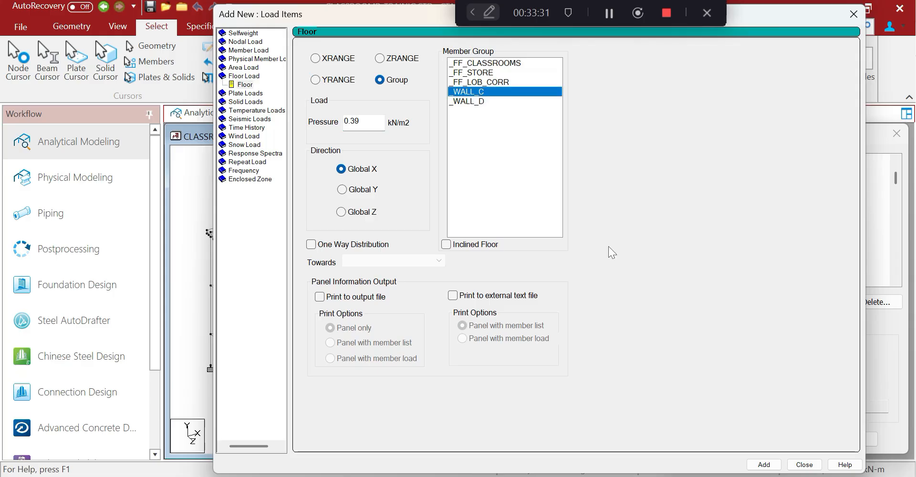
click(763, 464)
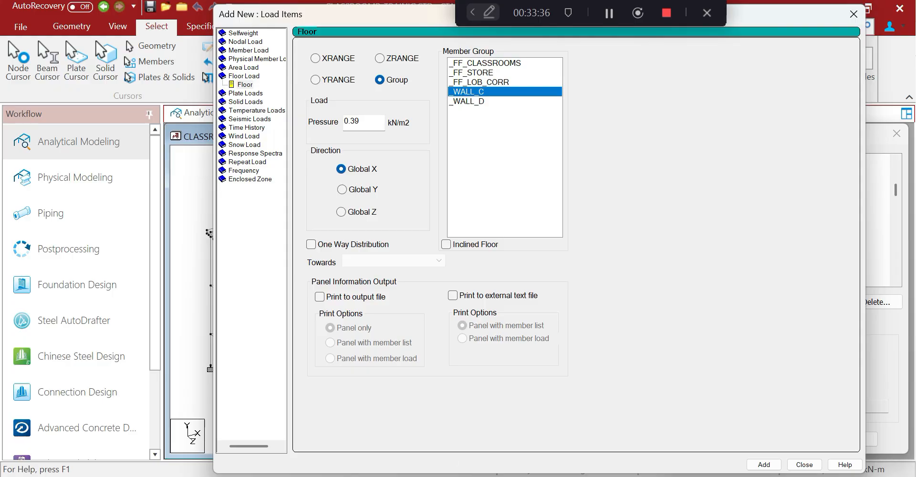
key(alt+Tab)
scroll(354, 388, down, 18)
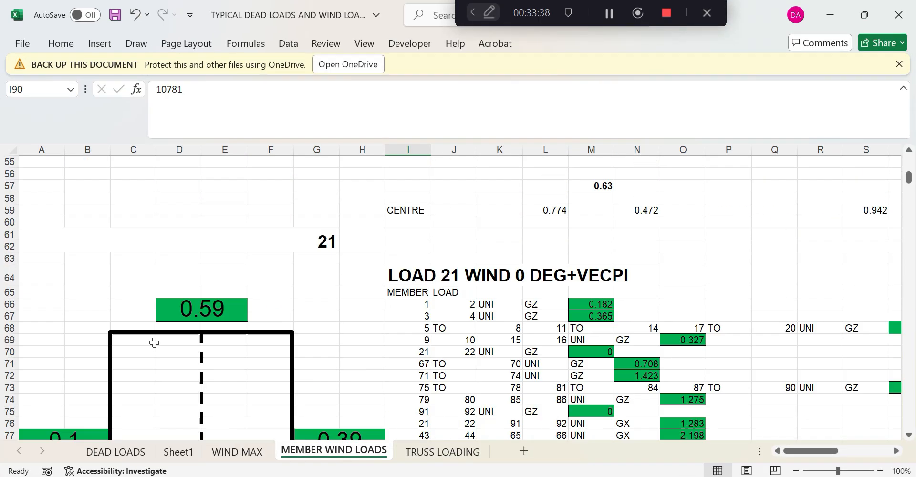
scroll(154, 342, down, 6)
scroll(172, 358, up, 3)
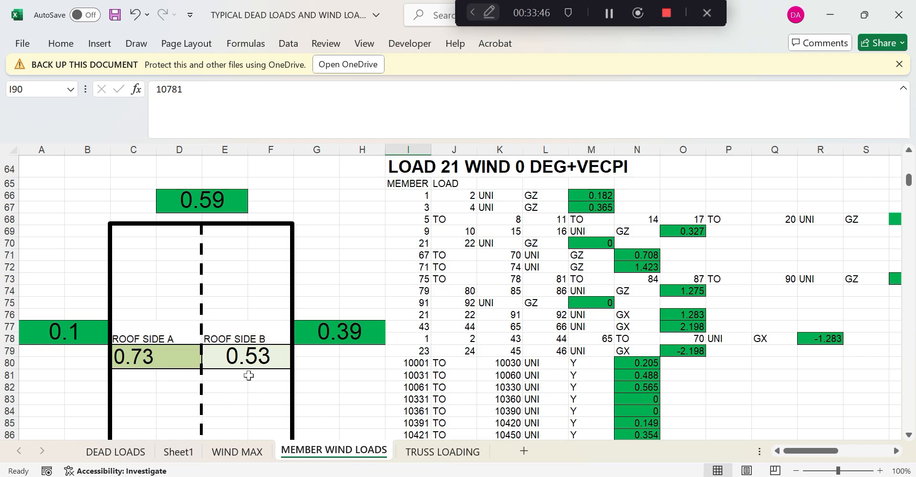
click(832, 14)
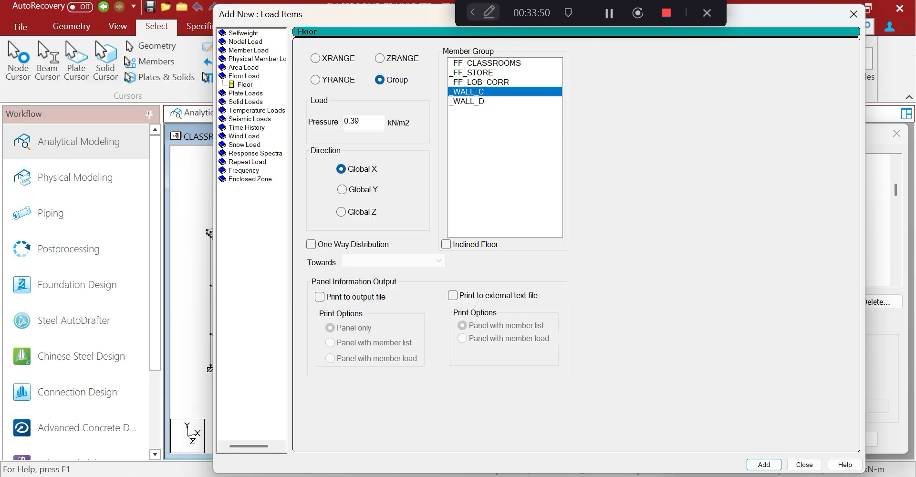
click(515, 476)
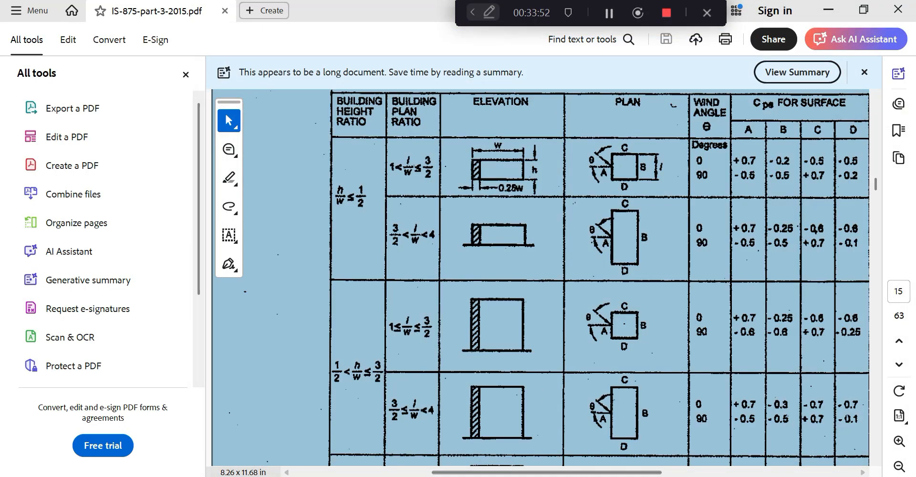
click(562, 476)
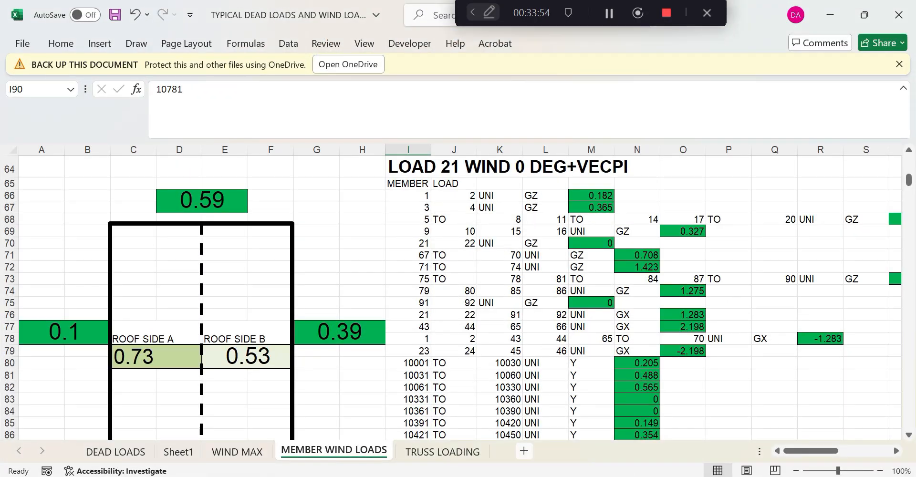
click(534, 476)
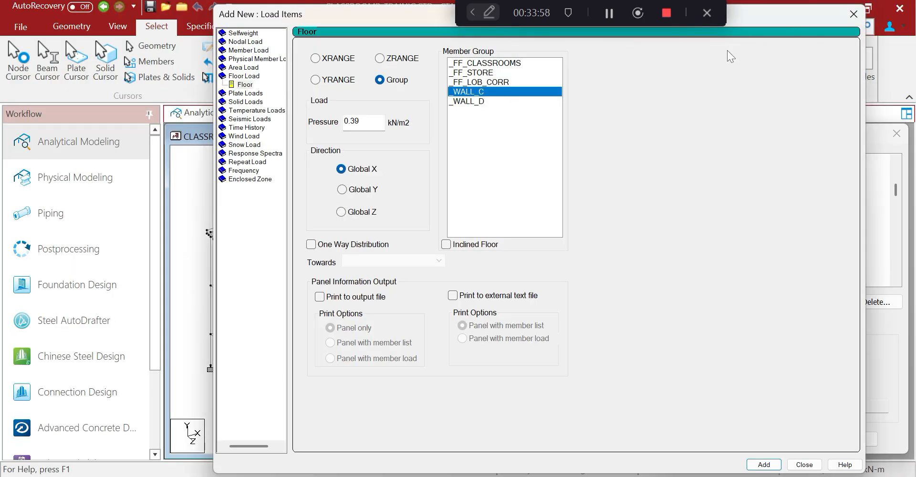
Change the floor load to group _WALL_D with pressure -0.59 in global X
drag(324, 18, 164, 118)
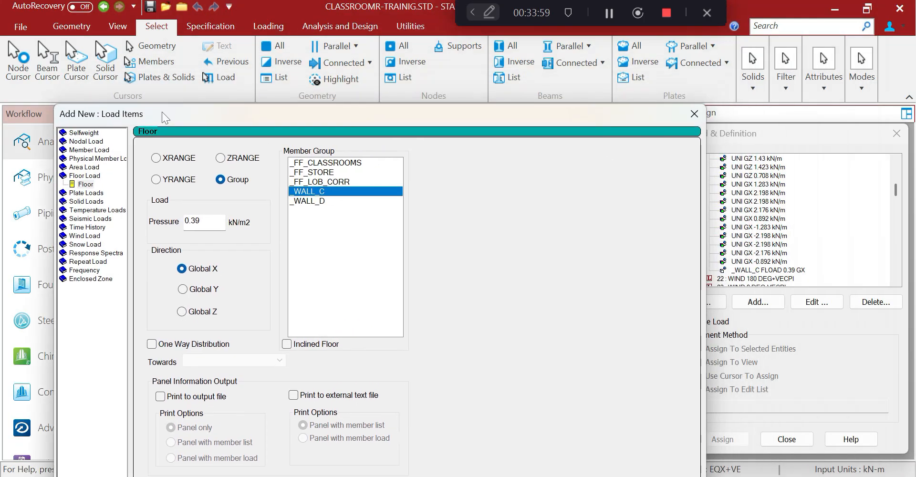
click(310, 200)
double_click(193, 220)
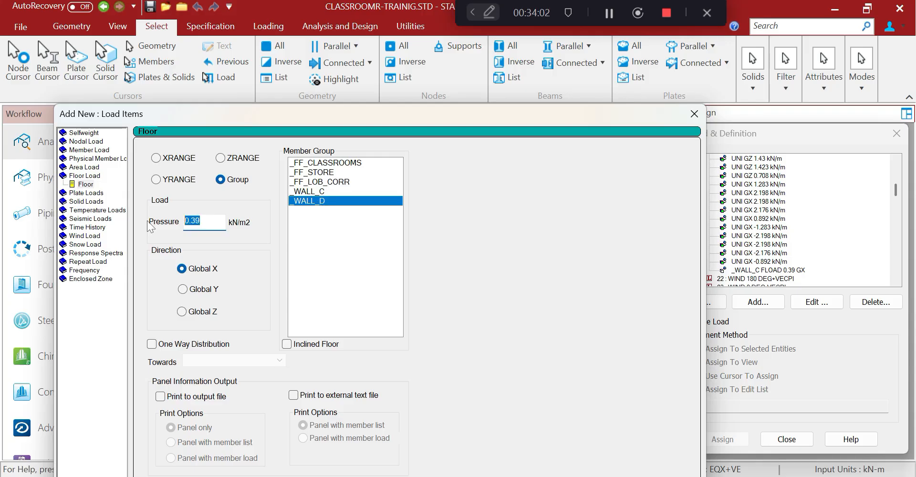
text(-0.59)
drag(411, 109, 431, 56)
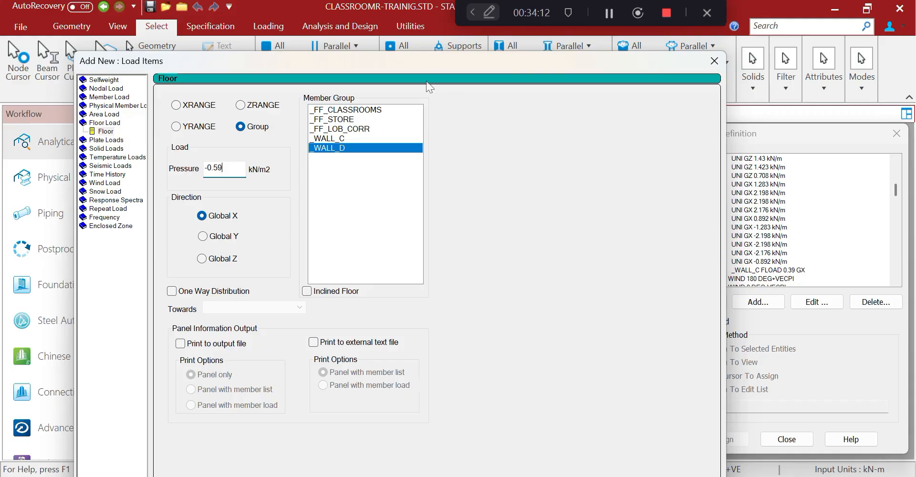
drag(422, 62, 442, 21)
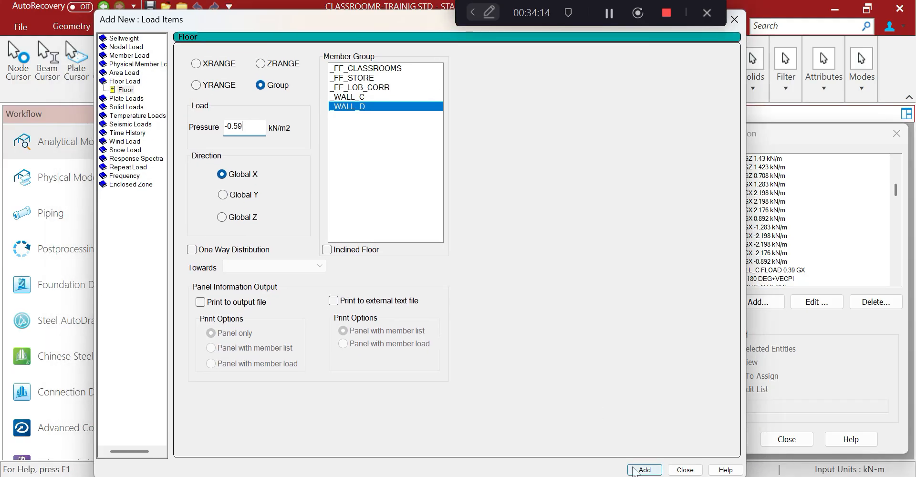
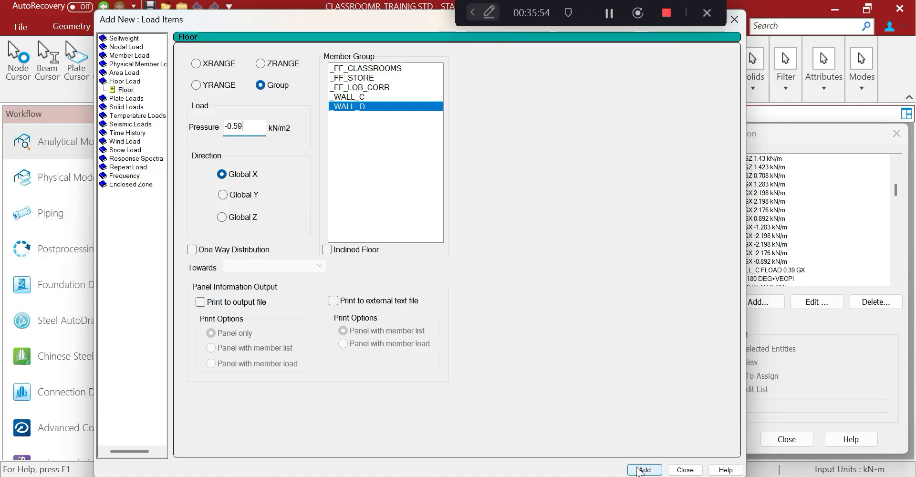
Close the new load dialog without adding _WALL_D and select the _WALL_C 0.39 GX floor load
click(735, 19)
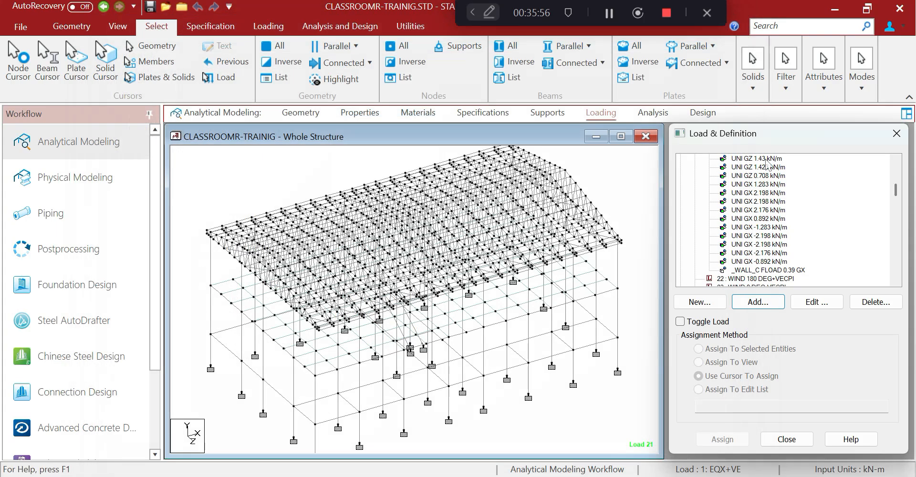
click(777, 270)
Change the _WALL_C floor load pressure from 0.39 to 0.59 kN/m2
click(809, 304)
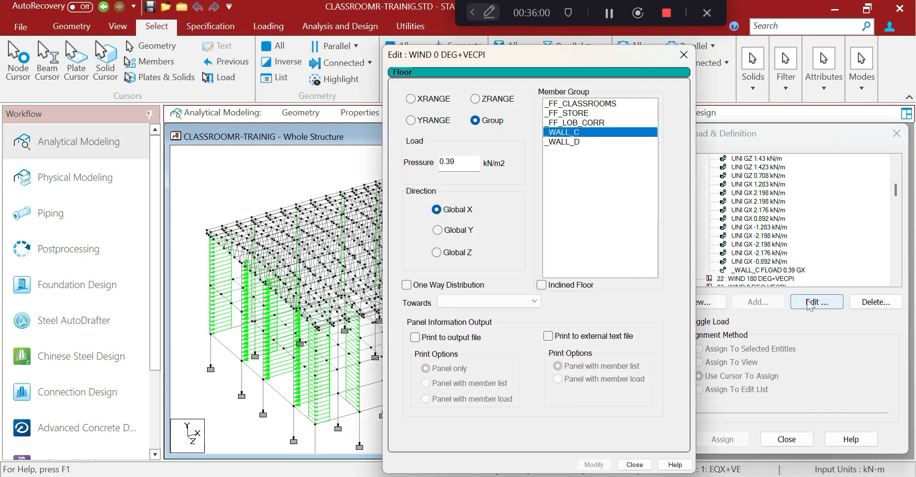
drag(455, 162, 445, 161)
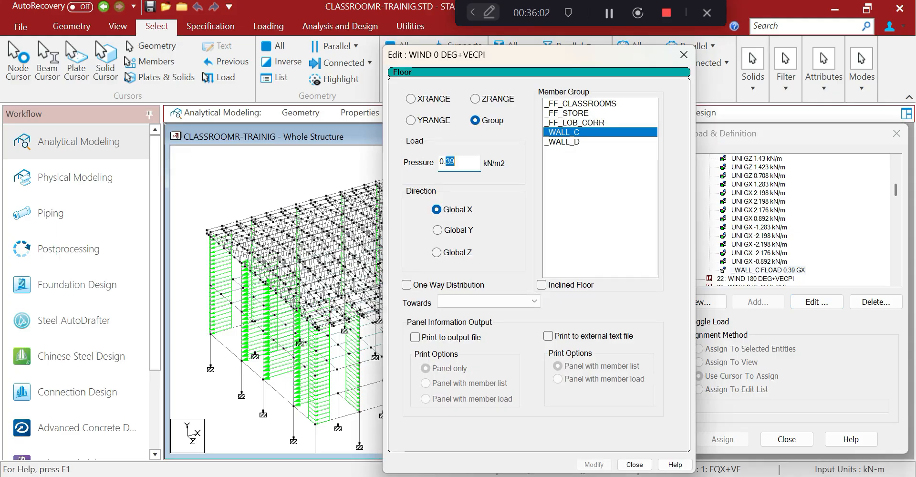
text(59)
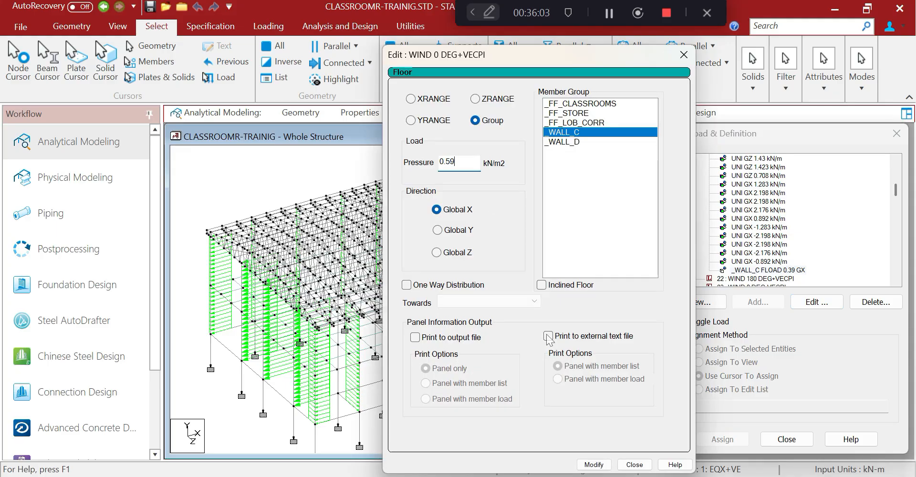
click(593, 464)
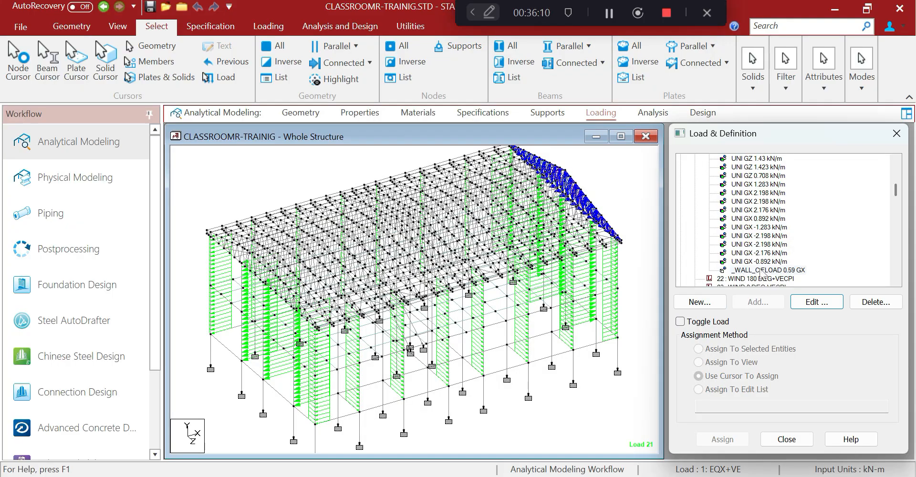
click(760, 271)
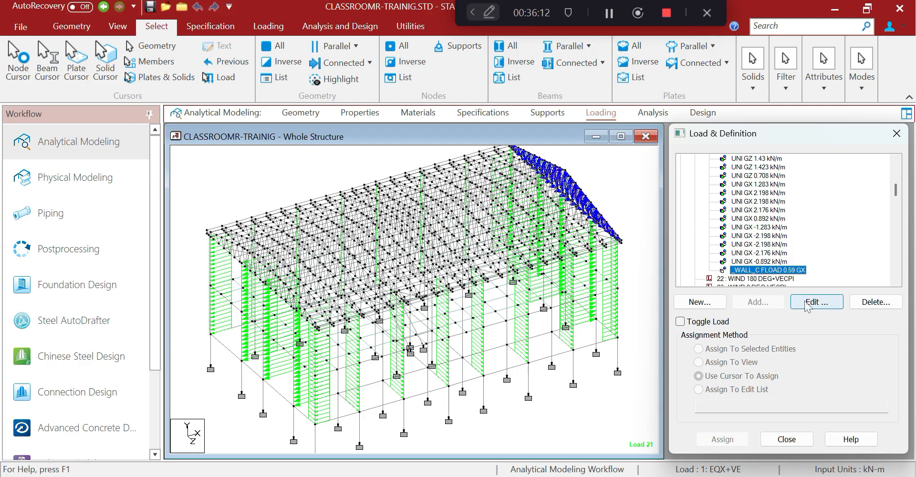
Add a floor load of -0.59 in global X on group _WALL_D to load case 21
scroll(786, 244, up, 5)
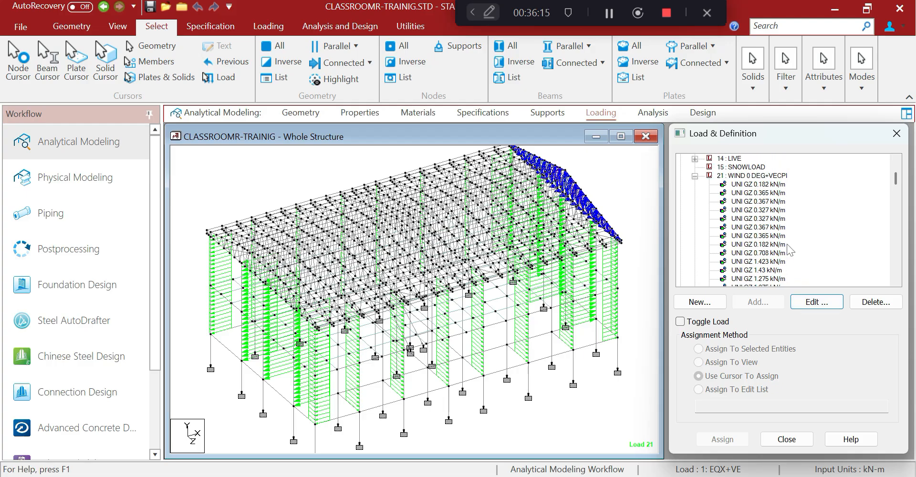
click(752, 175)
click(765, 301)
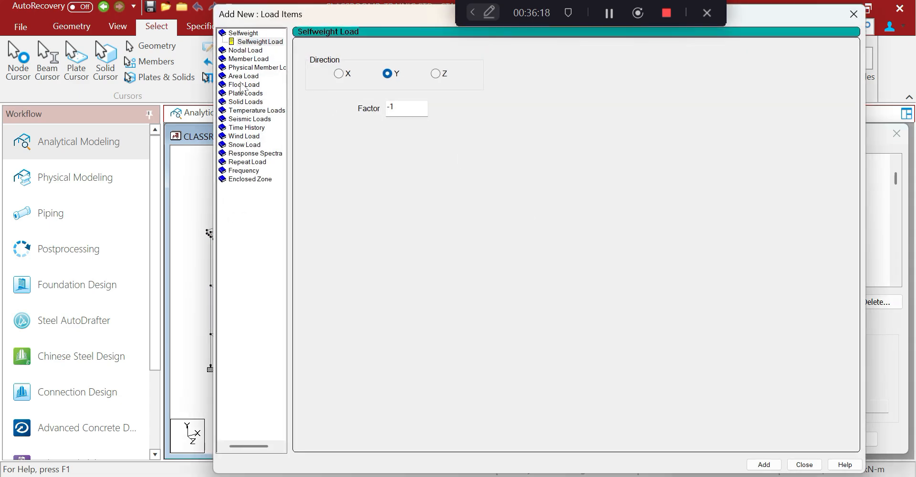
click(244, 84)
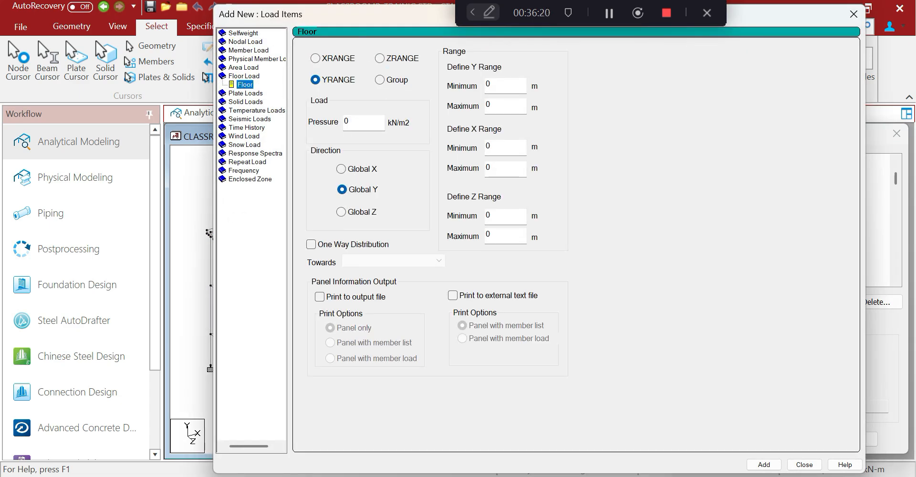
click(341, 169)
double_click(346, 123)
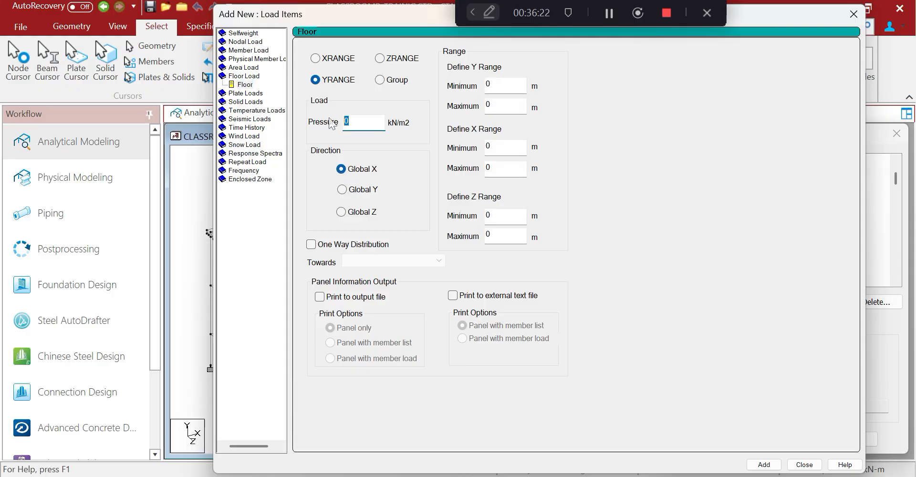
text(-0.59)
click(382, 81)
click(470, 101)
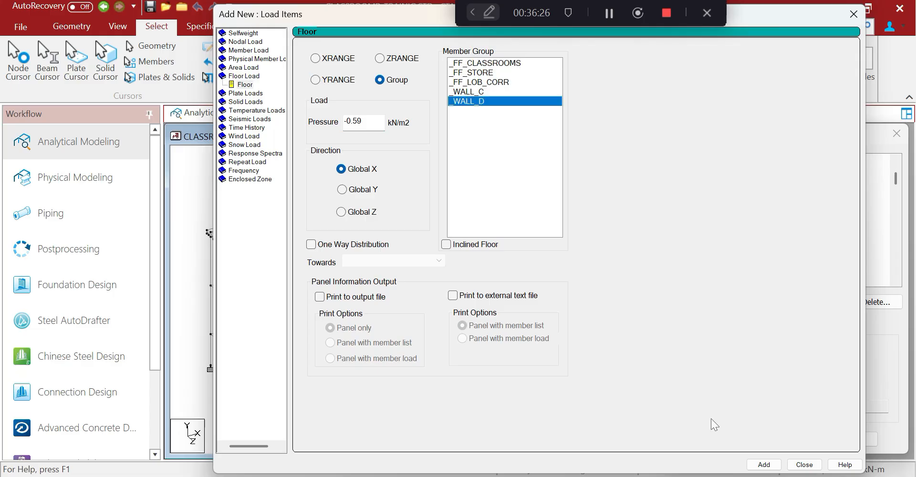
click(804, 464)
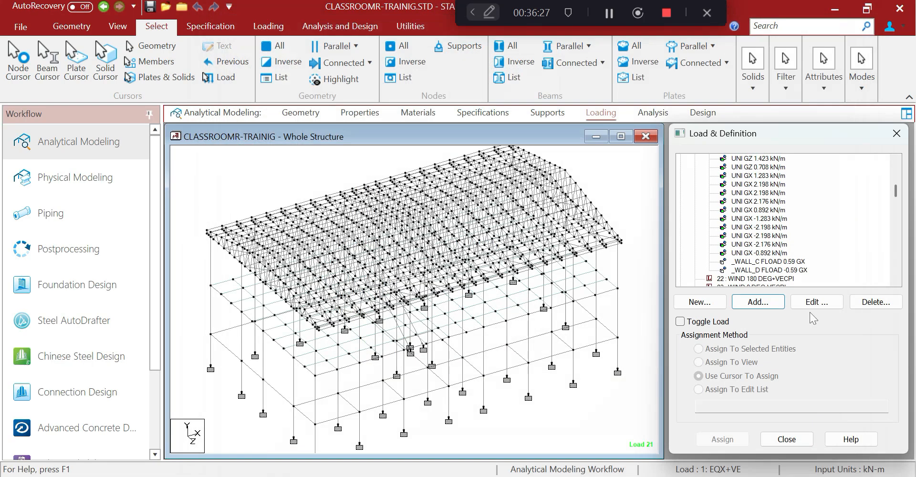
click(779, 269)
Display the _WALL_C floor loads on the model
click(777, 263)
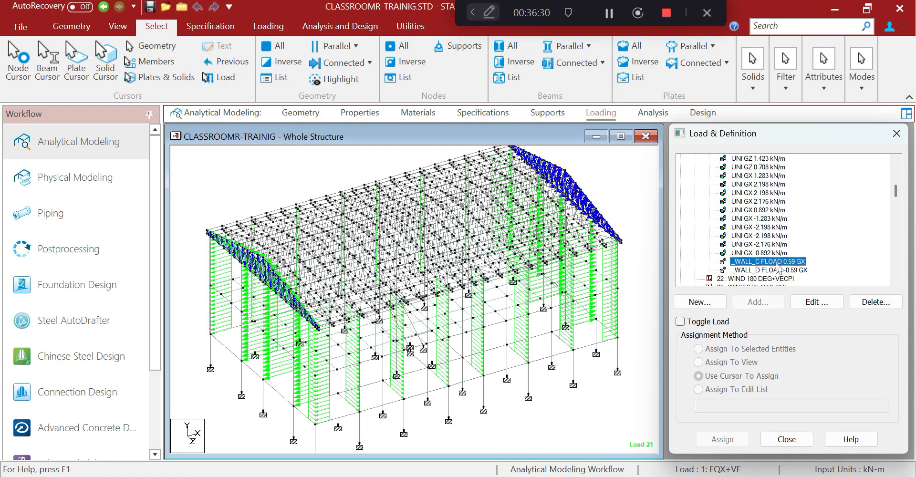
click(592, 400)
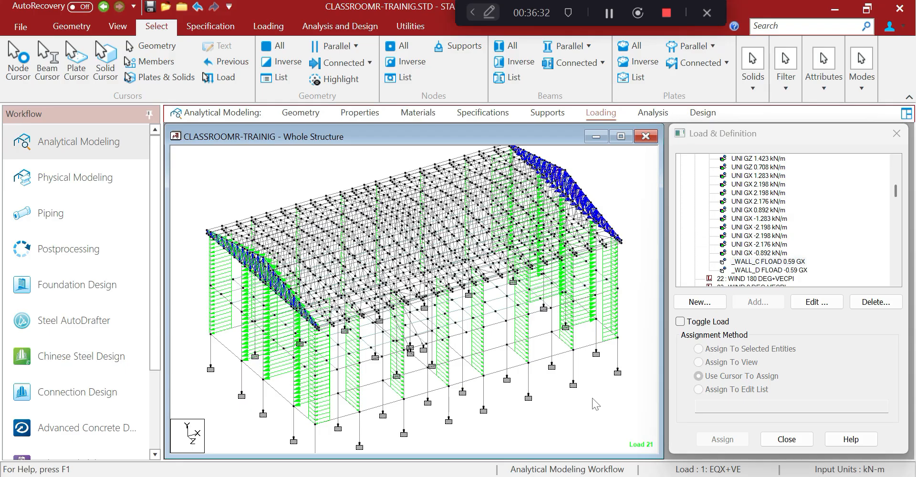
scroll(591, 398, down, 2)
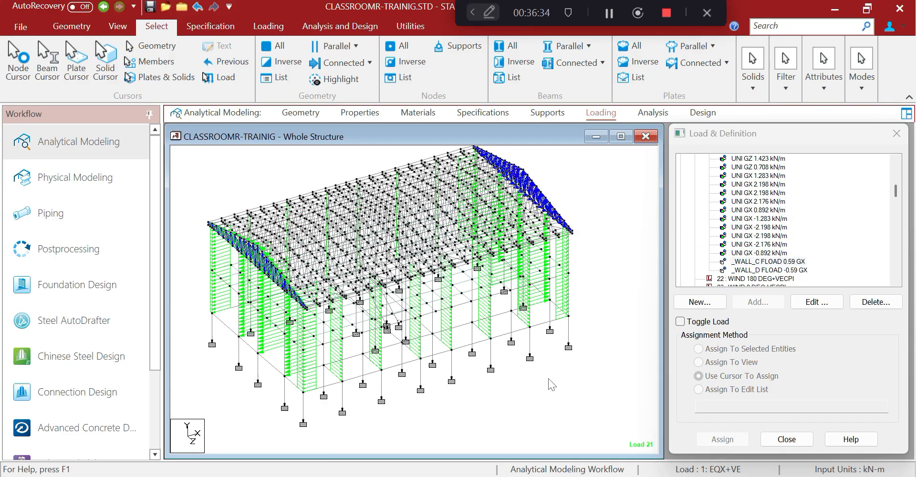
scroll(552, 380, up, 1)
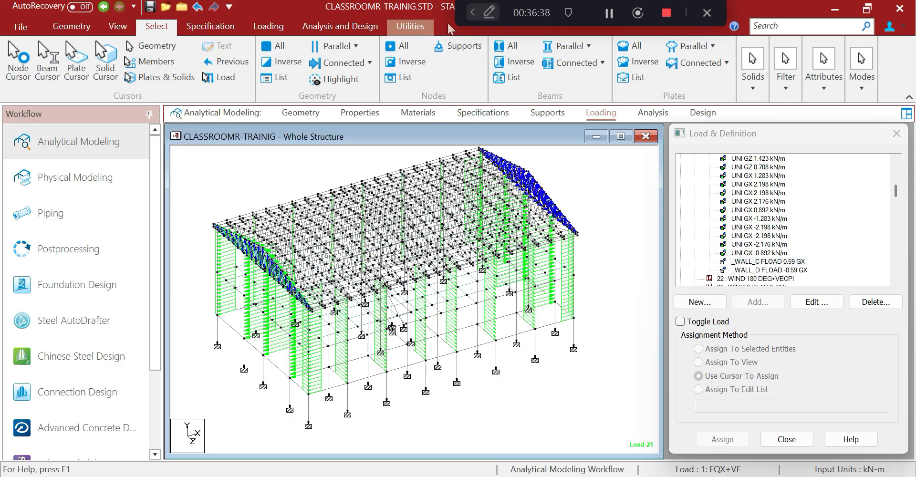
Select all HAT50X22X16 hat-section purlins by property name
click(419, 28)
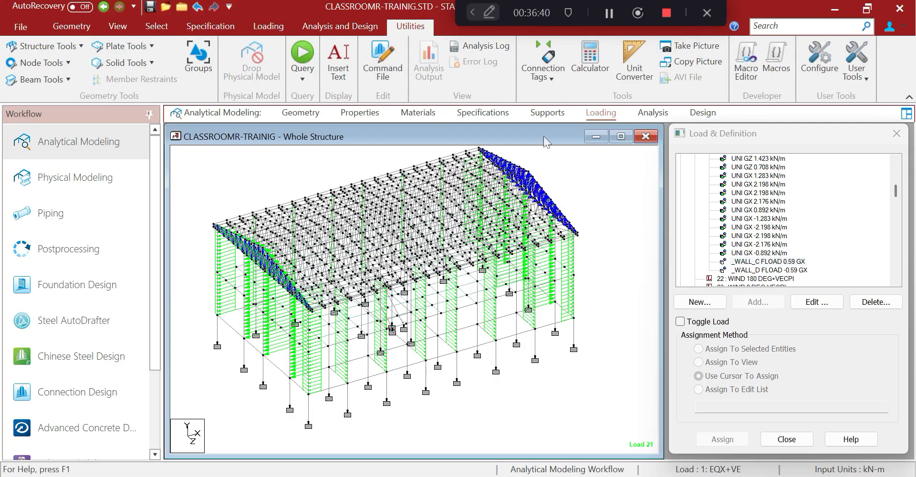
click(157, 26)
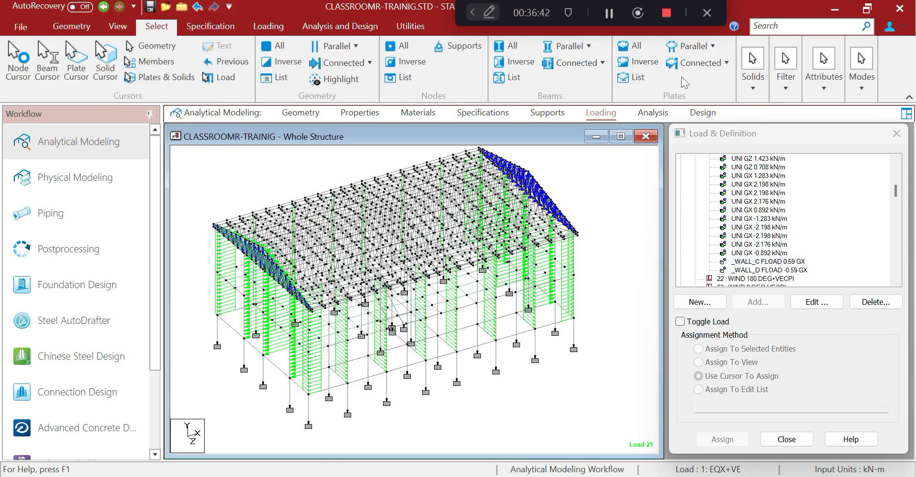
click(820, 93)
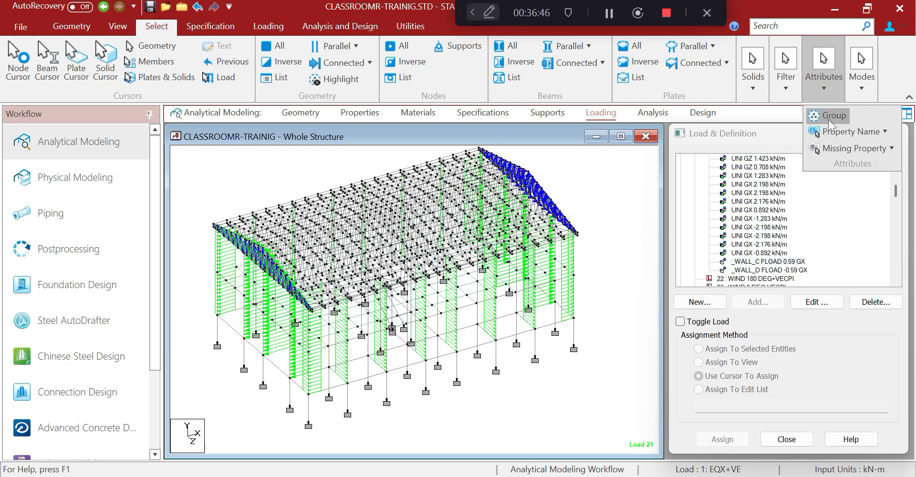
click(834, 132)
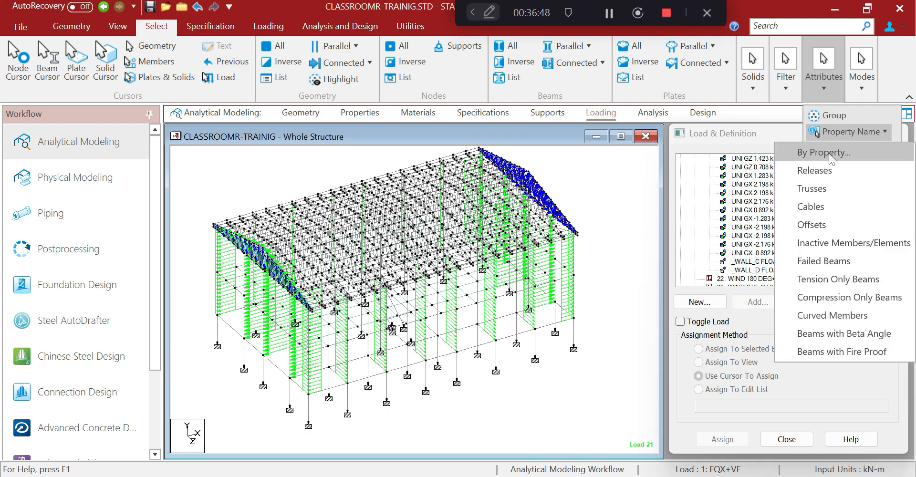
click(828, 153)
scroll(505, 267, down, 1)
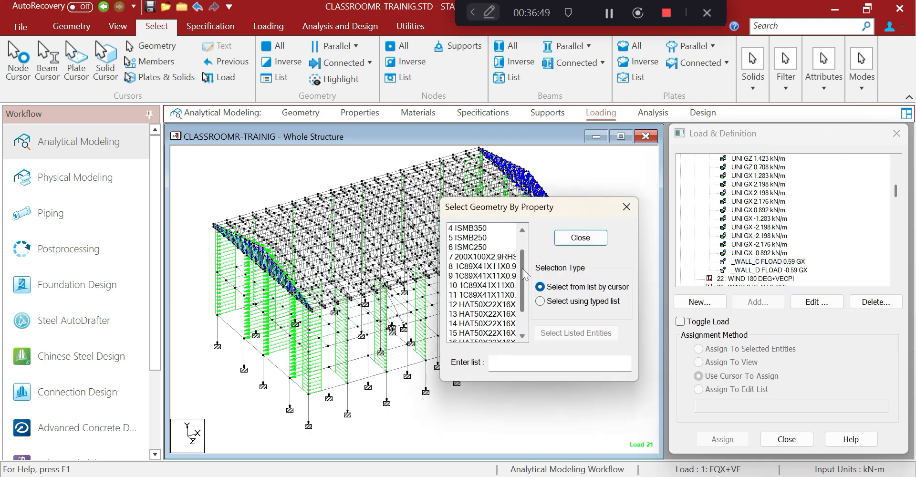
click(486, 267)
ctrl+click(486, 276)
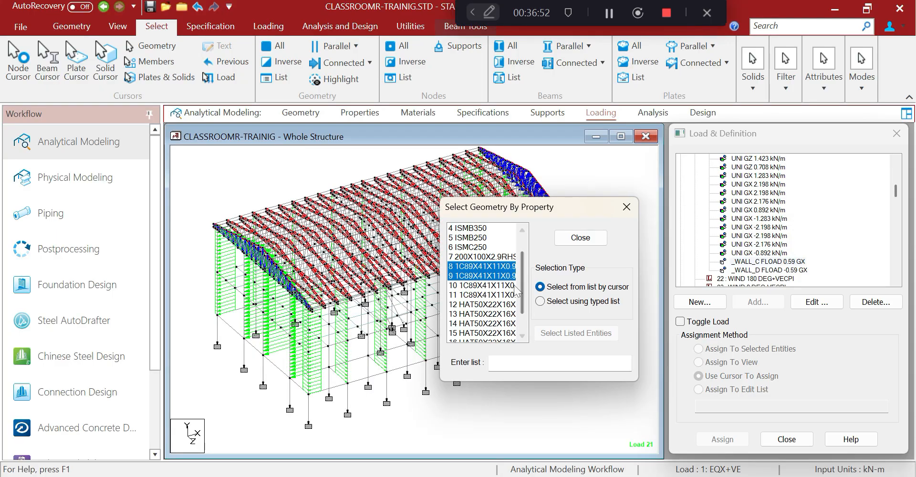
scroll(520, 290, down, 1)
click(486, 294)
ctrl+click(491, 306)
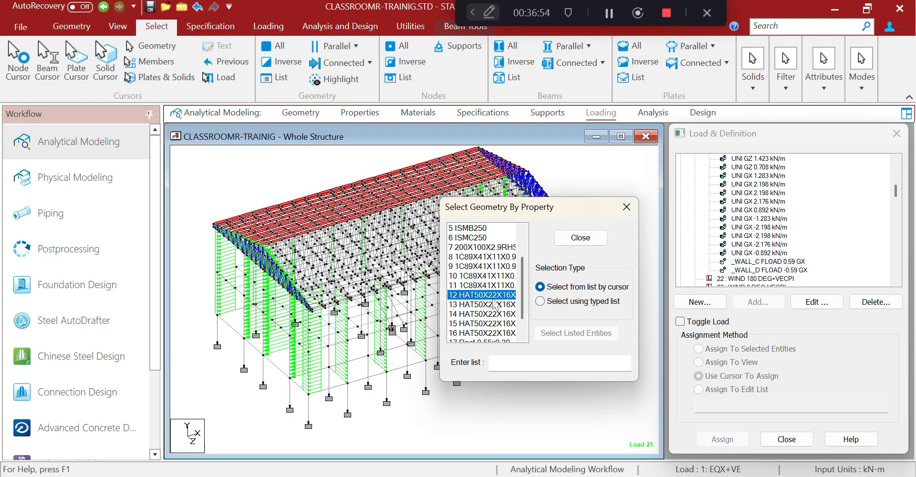
click(627, 206)
click(118, 26)
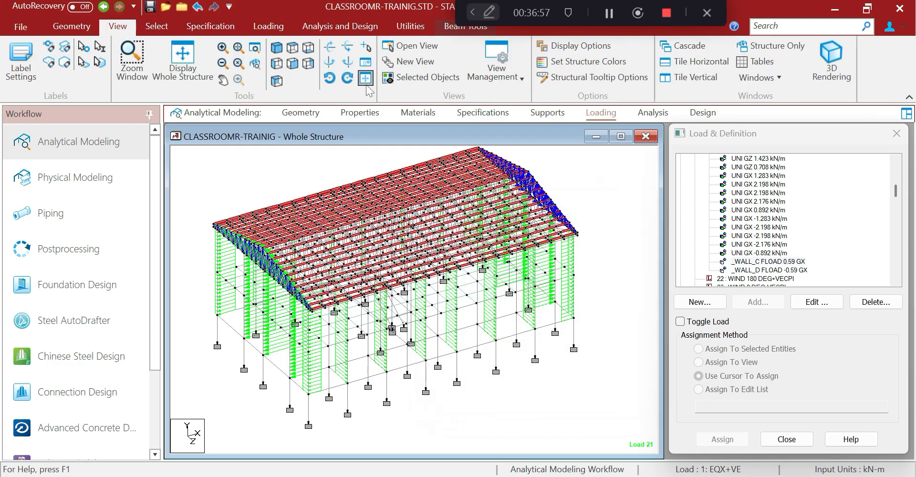
Show only the selected roof purlins and clear the selection
click(419, 76)
click(270, 163)
scroll(270, 163, up, 2)
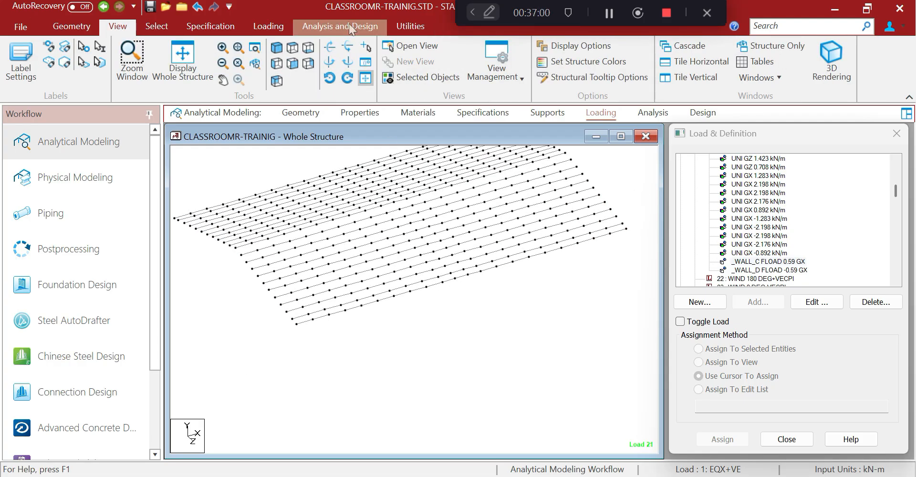
Measure both roof slope lengths between nodes, each 8.153 m
click(395, 25)
click(42, 63)
click(78, 155)
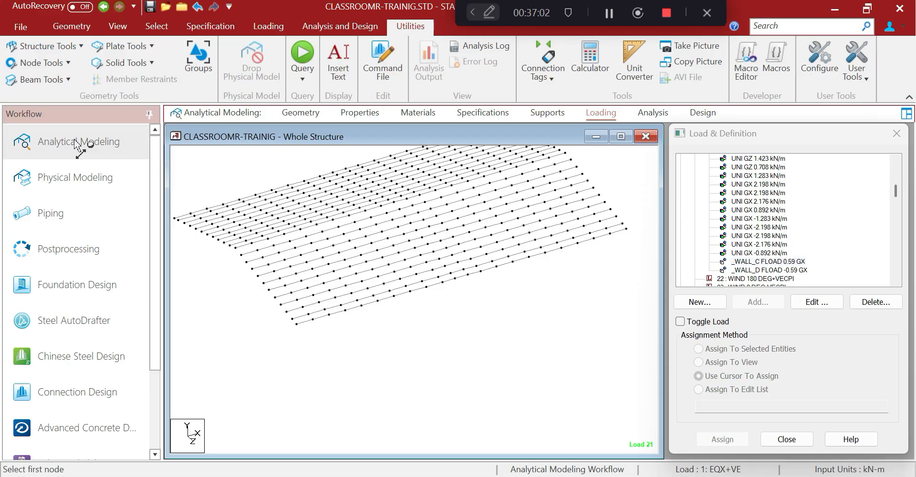
click(234, 248)
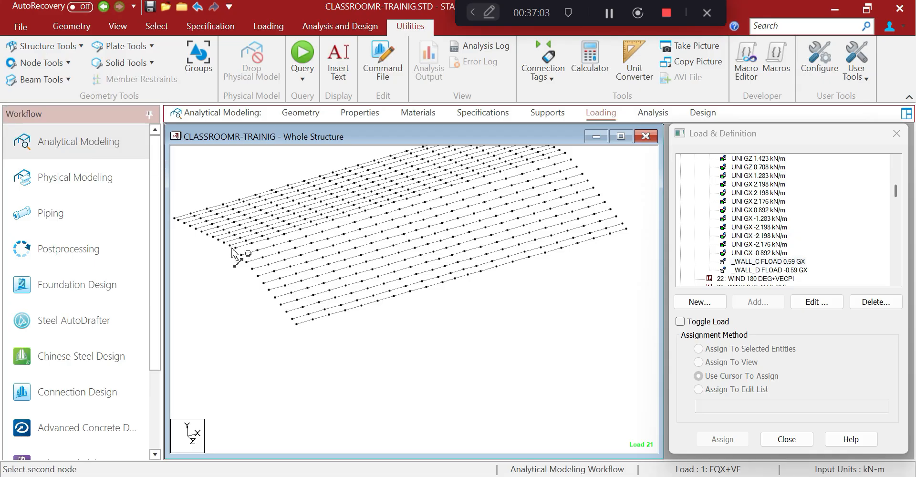
click(175, 220)
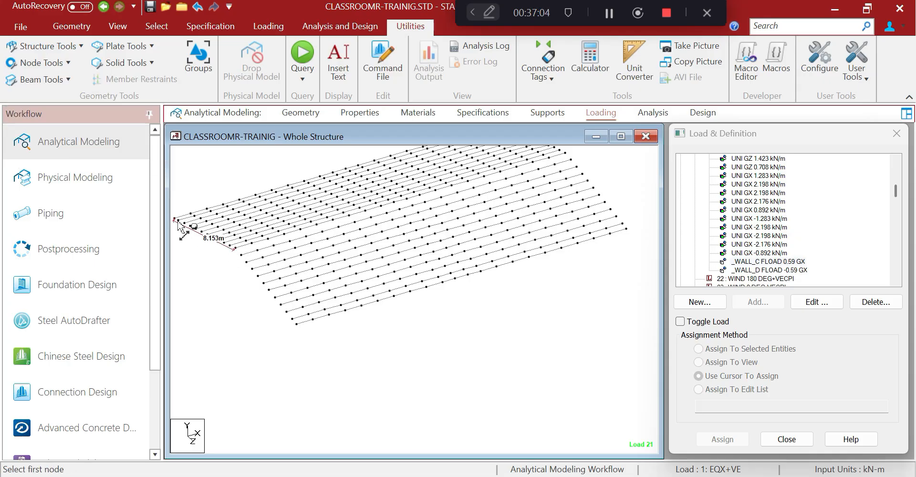
click(293, 324)
Review the beta angle assignments, highlighting beams at 12.5 and 348.5
click(382, 114)
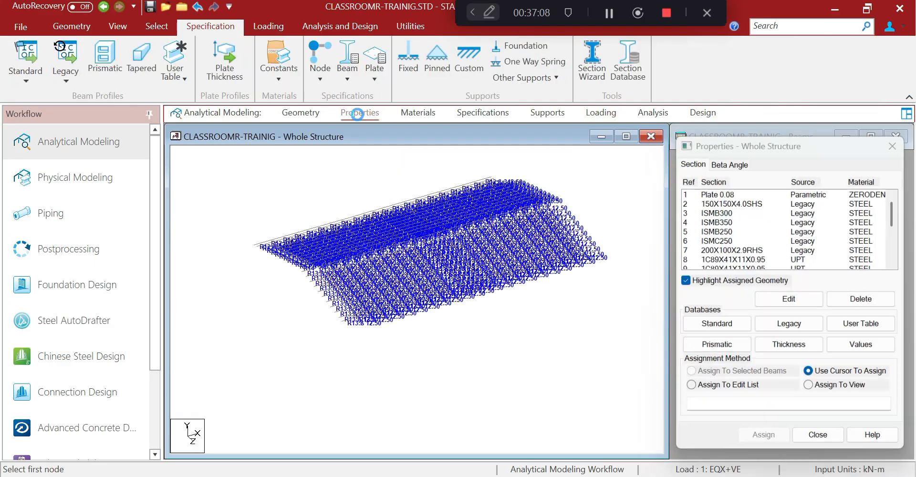
click(719, 162)
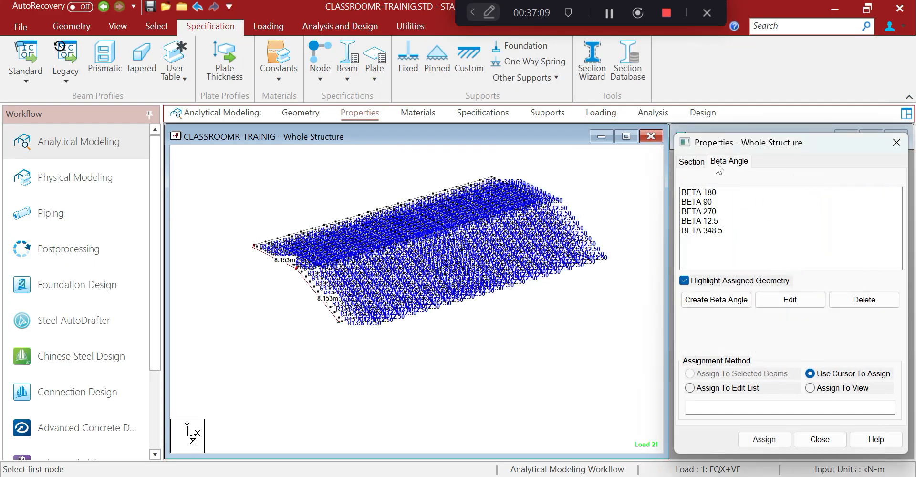
click(714, 222)
click(709, 233)
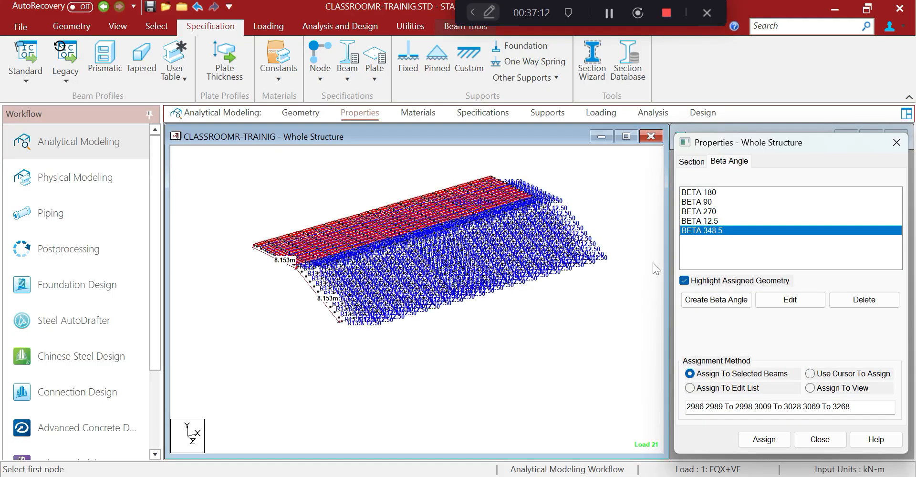
View the roof framing from the top and close the beta angle panel
scroll(566, 333, up, 4)
middle_drag(556, 325, 451, 333)
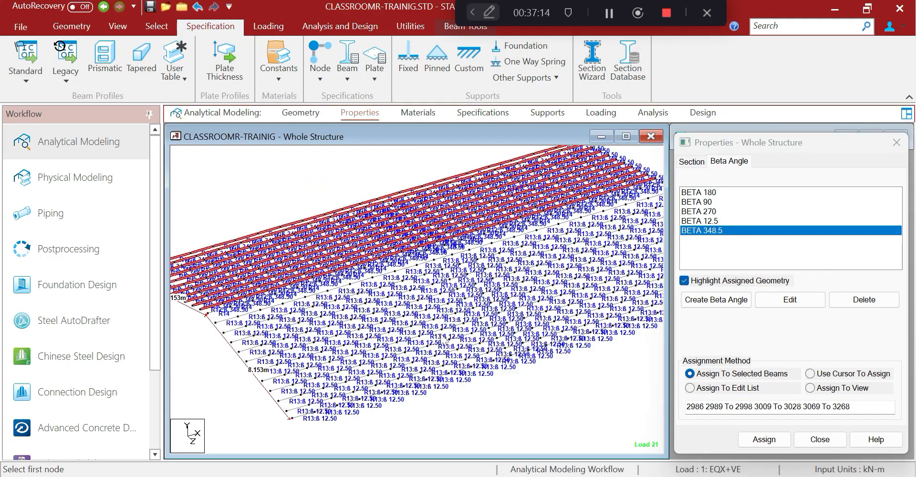
scroll(450, 315, up, 3)
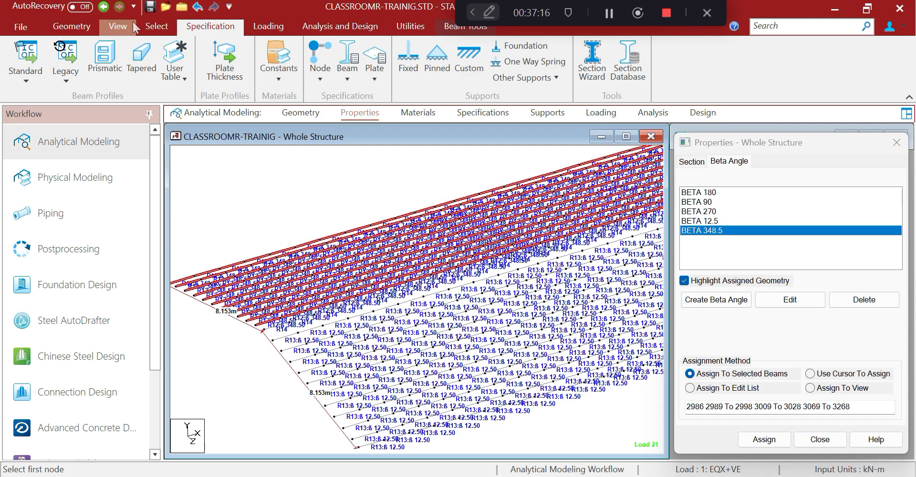
click(118, 27)
click(293, 48)
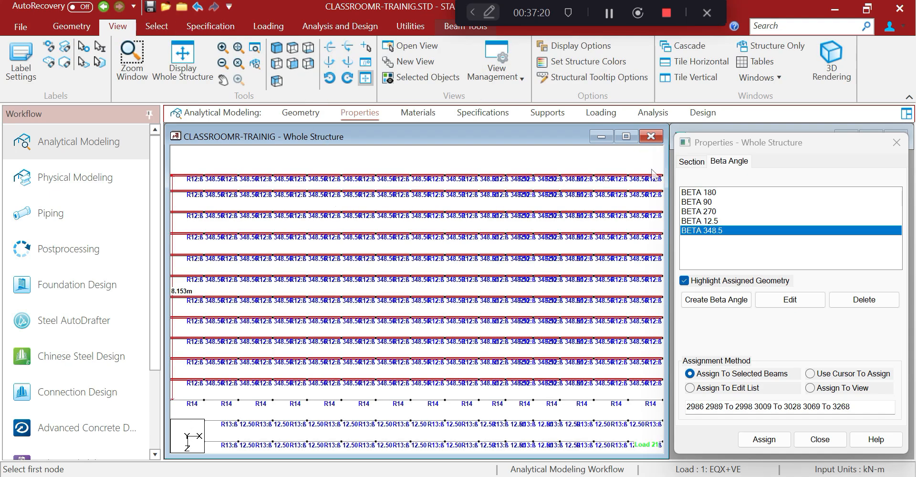
click(896, 142)
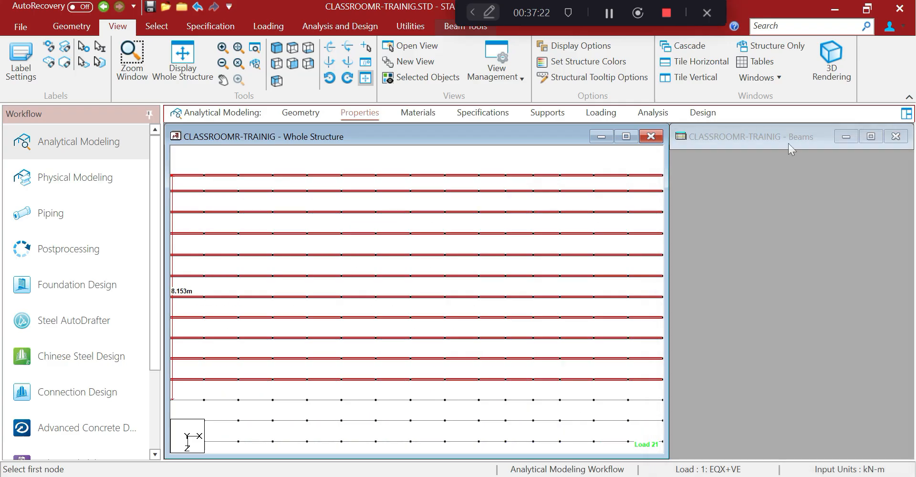
Show beam numbers, window-select the upper beam rows, and request the command file
key(shift+b)
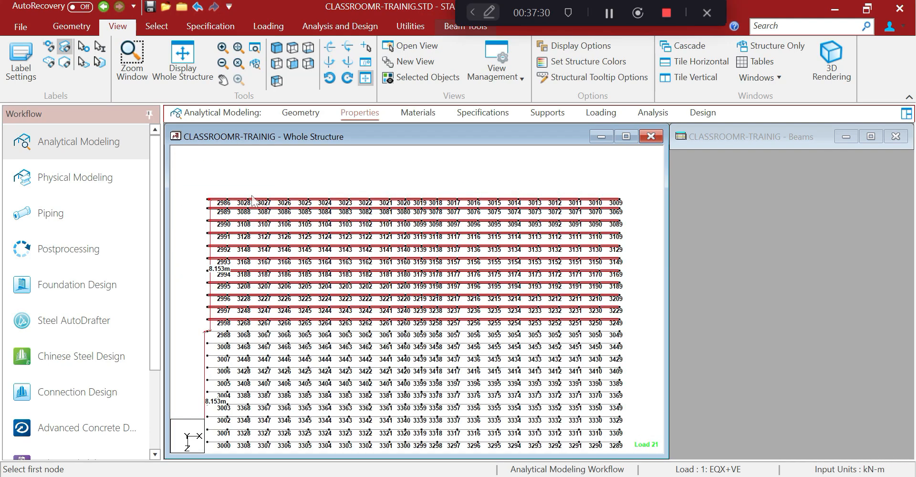
drag(183, 175, 638, 325)
click(411, 26)
click(380, 61)
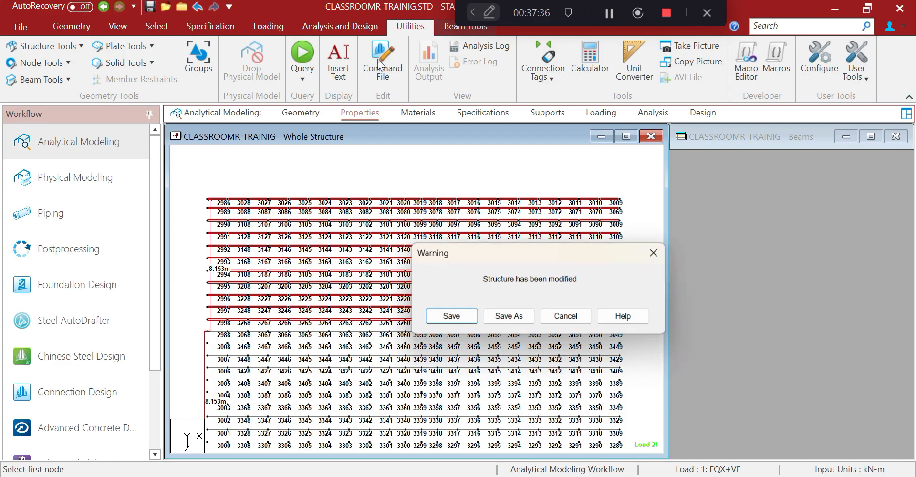
Save the model, scroll through the .STD command file, then reselect the upper beam rows
click(465, 319)
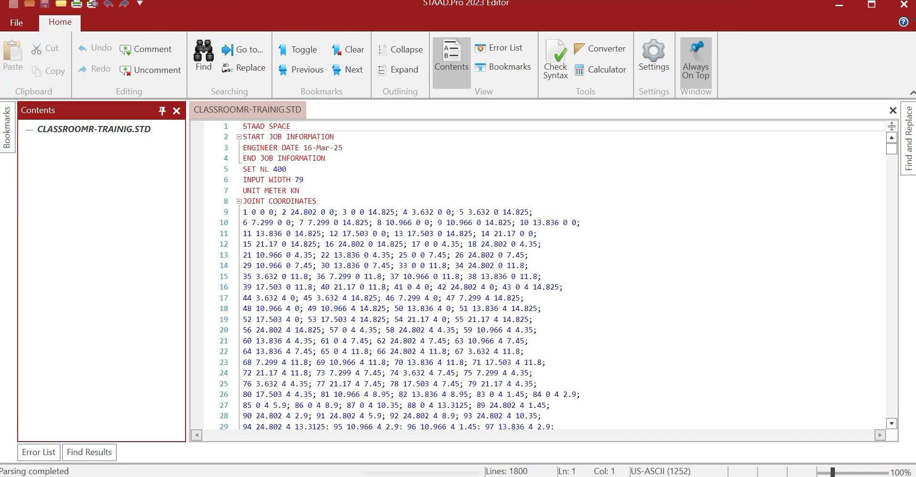
drag(892, 149, 875, 310)
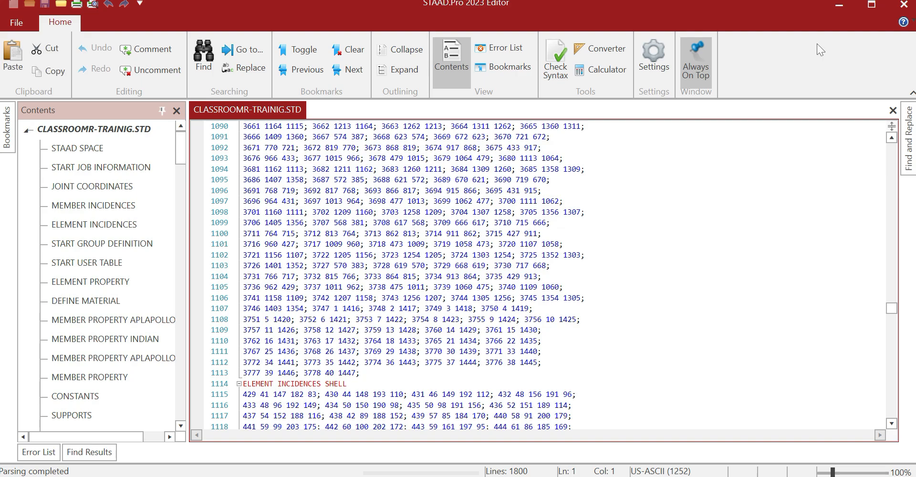
click(835, 9)
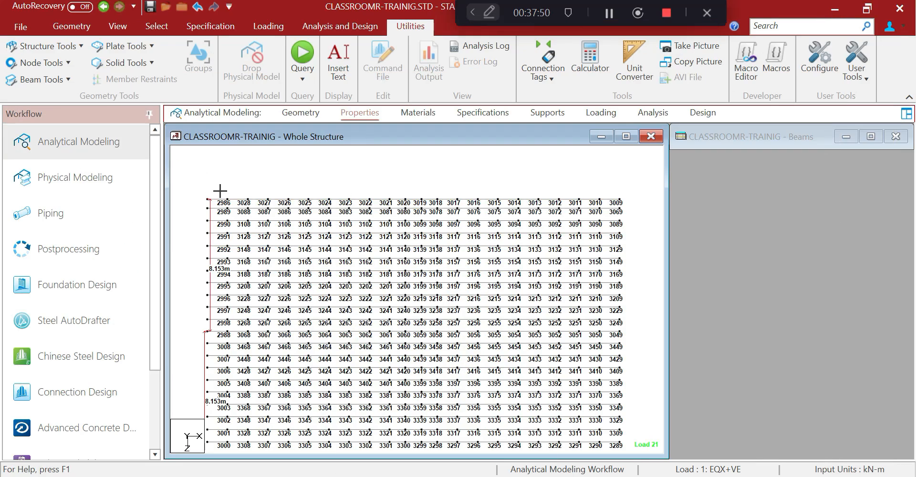
drag(204, 180, 638, 323)
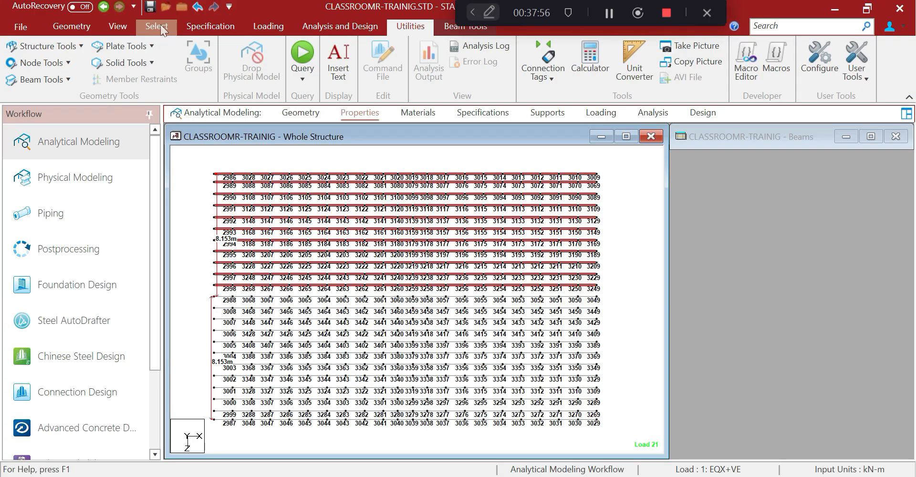
Bring the STAAD.Pro command file editor forward and close it
click(81, 25)
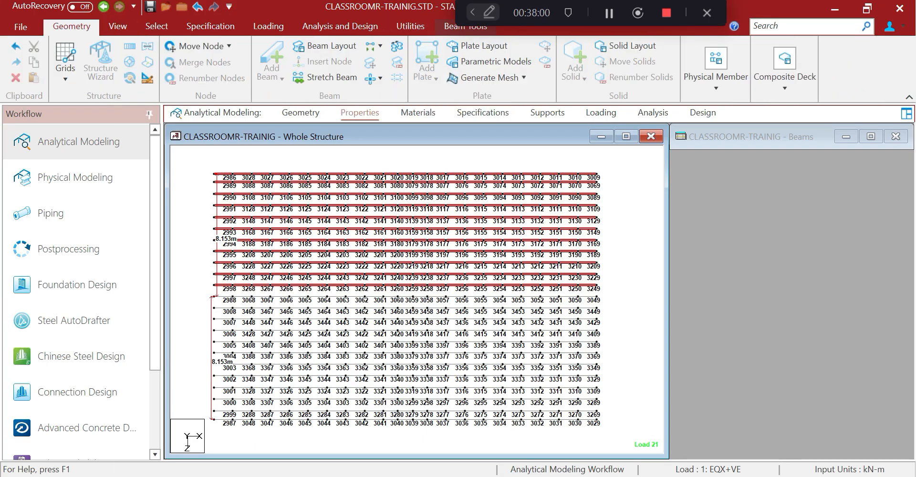
click(629, 475)
click(899, 12)
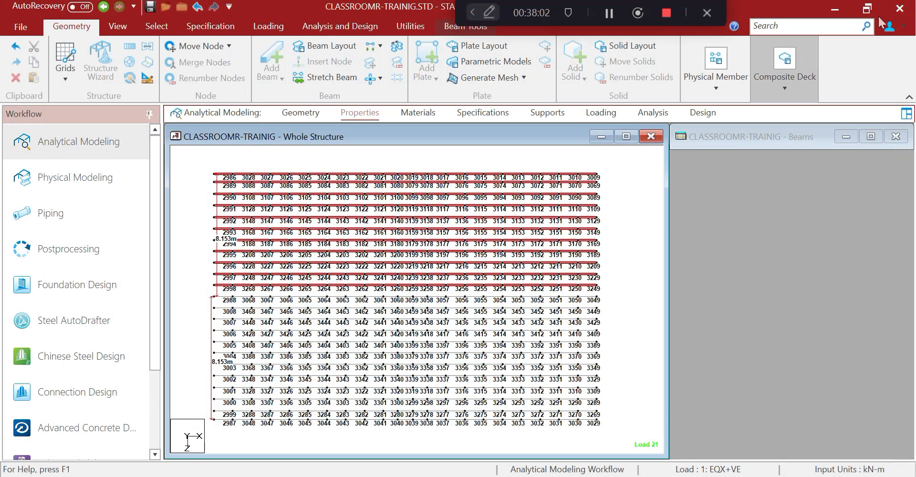
Launch beam renumbering on the selection and accept the irreversibility warning
click(397, 46)
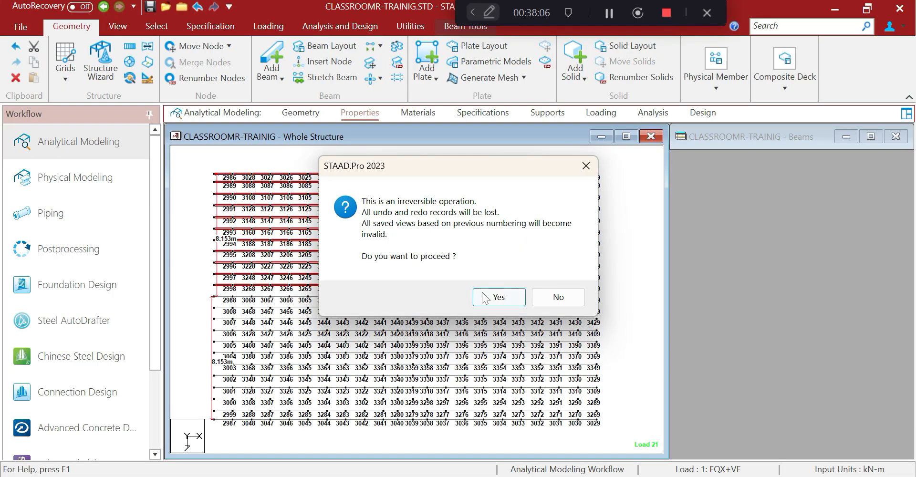
click(500, 299)
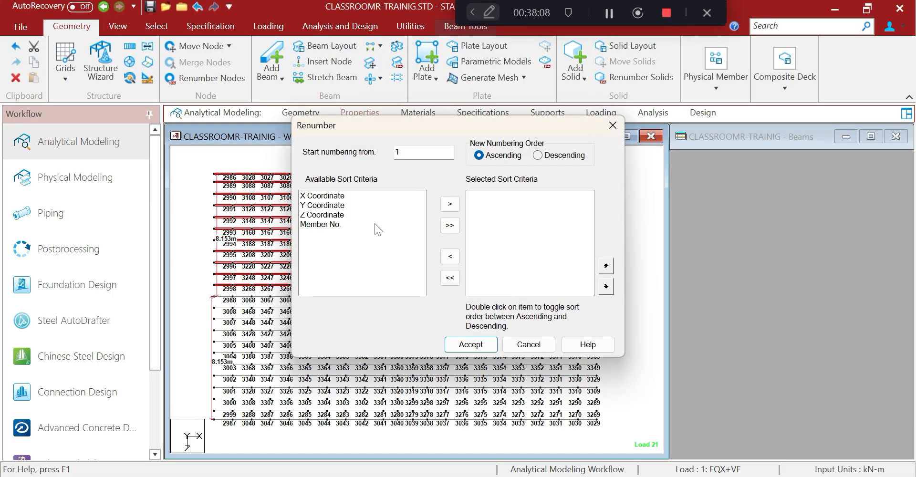
drag(383, 126, 273, 135)
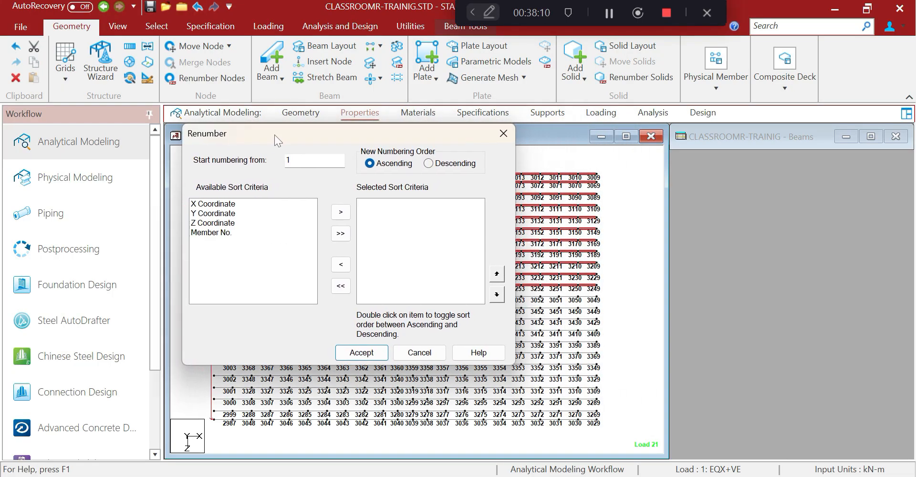
Add Y, Z and X coordinates as ascending sort criteria
click(215, 217)
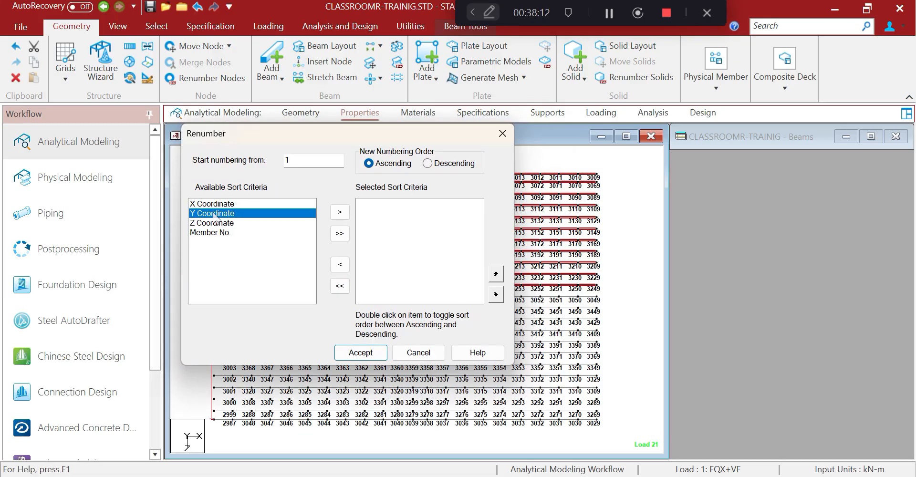
click(218, 219)
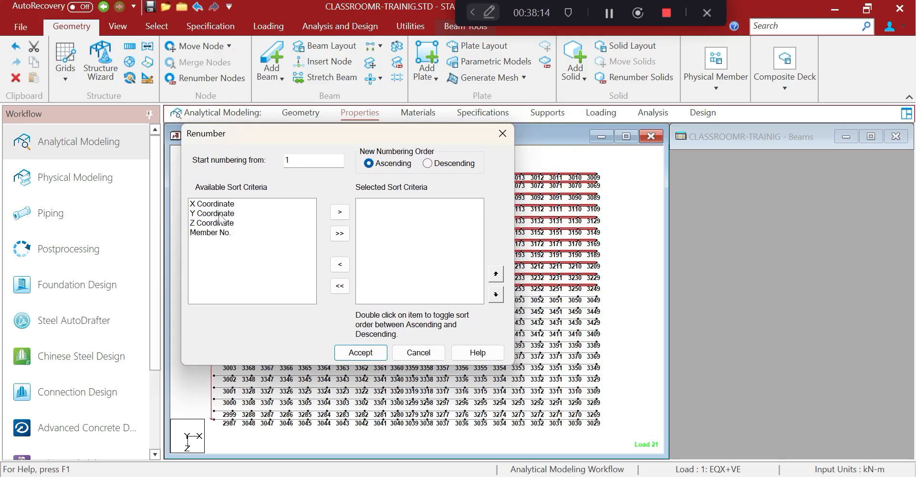
click(223, 217)
click(225, 217)
click(230, 225)
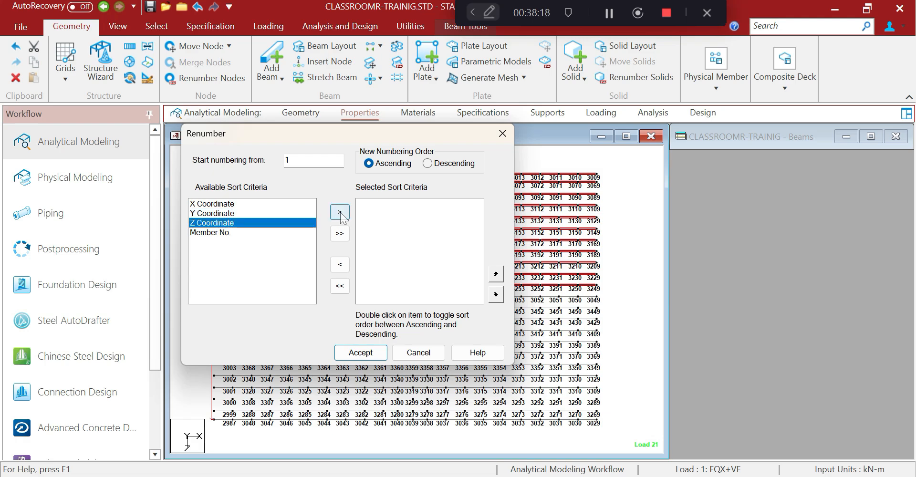
click(231, 215)
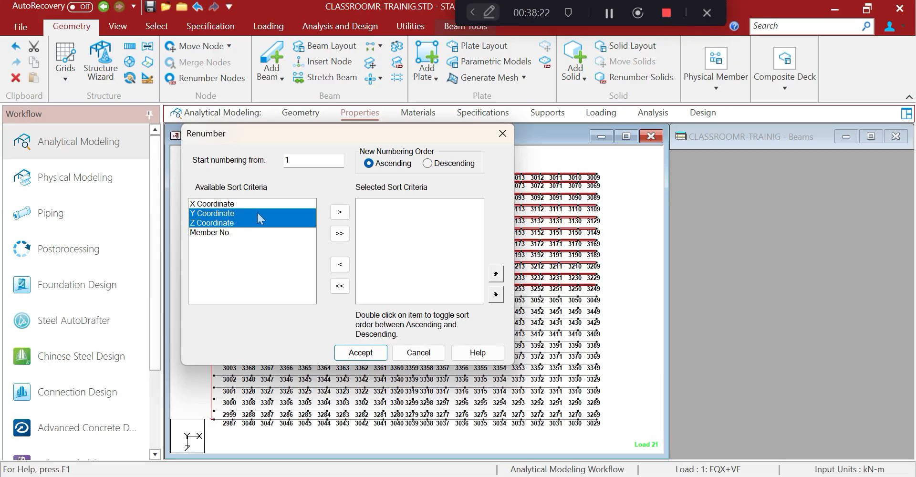
click(256, 213)
click(340, 211)
click(221, 217)
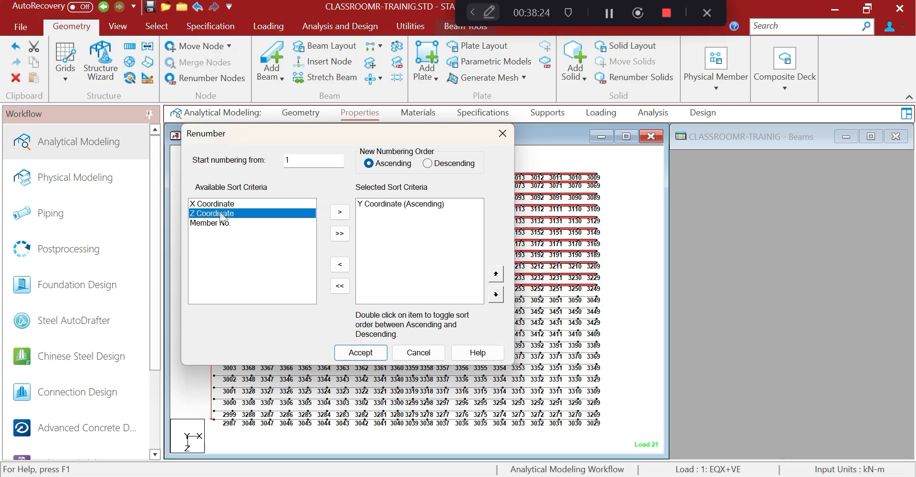
click(339, 211)
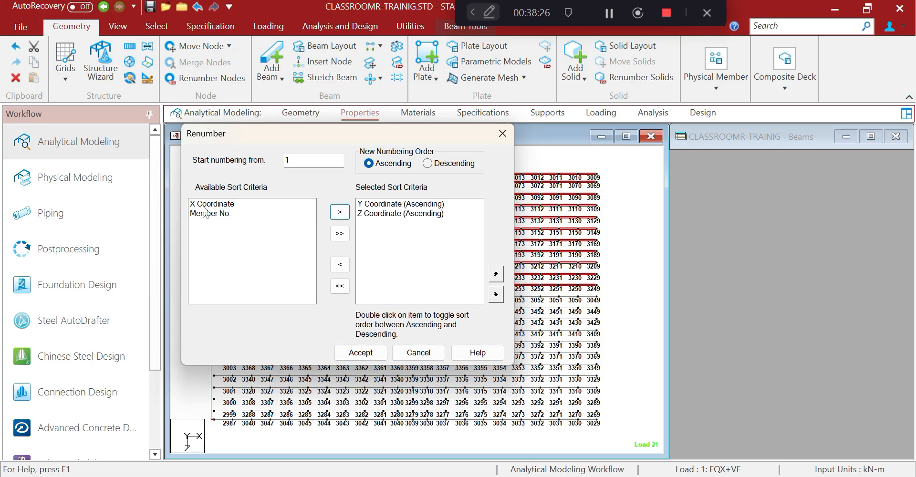
click(209, 205)
click(338, 212)
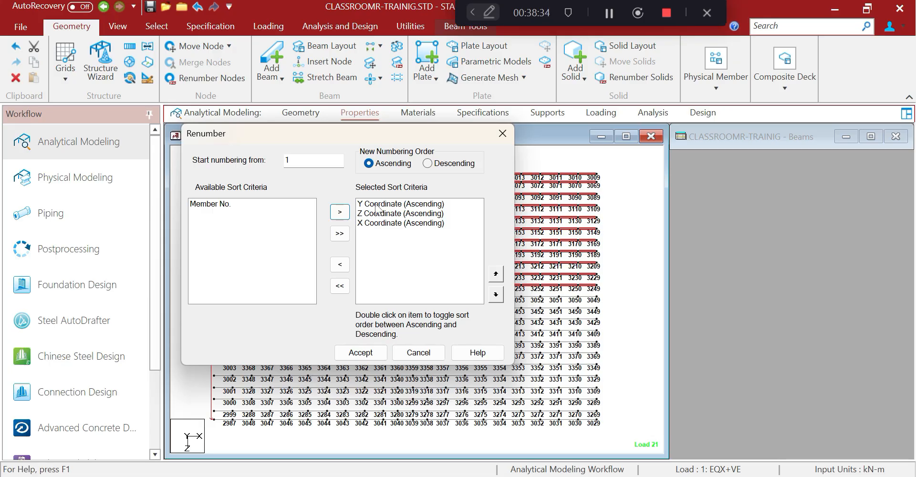
Reposition the dialog and rebuild the sort rules in order Y, Z, X
drag(385, 136, 388, 134)
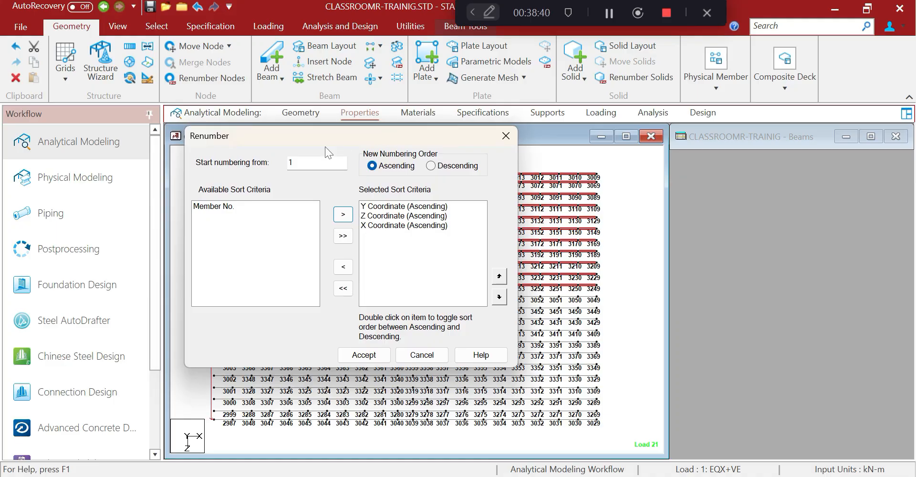
drag(325, 147, 273, 150)
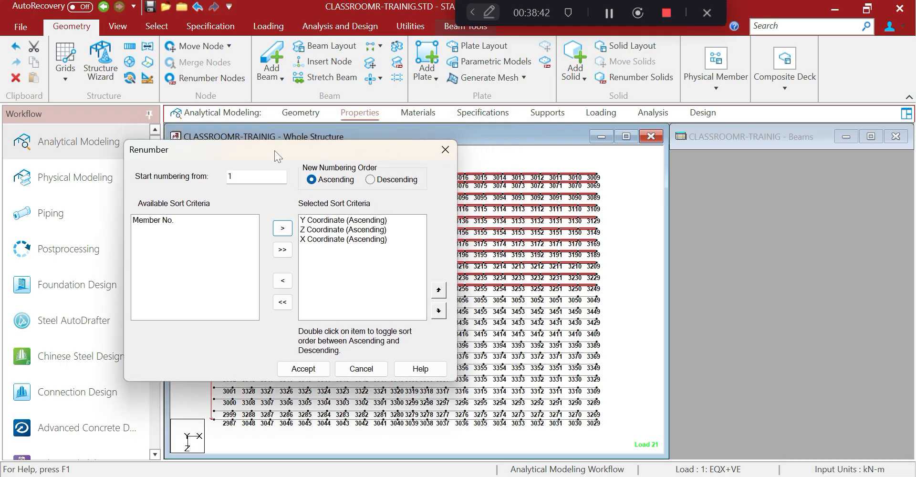
drag(351, 147, 261, 146)
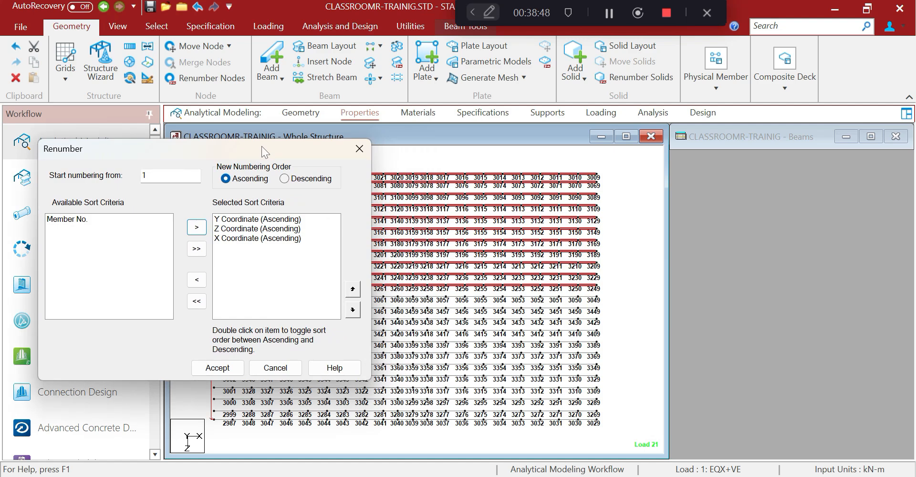
click(233, 229)
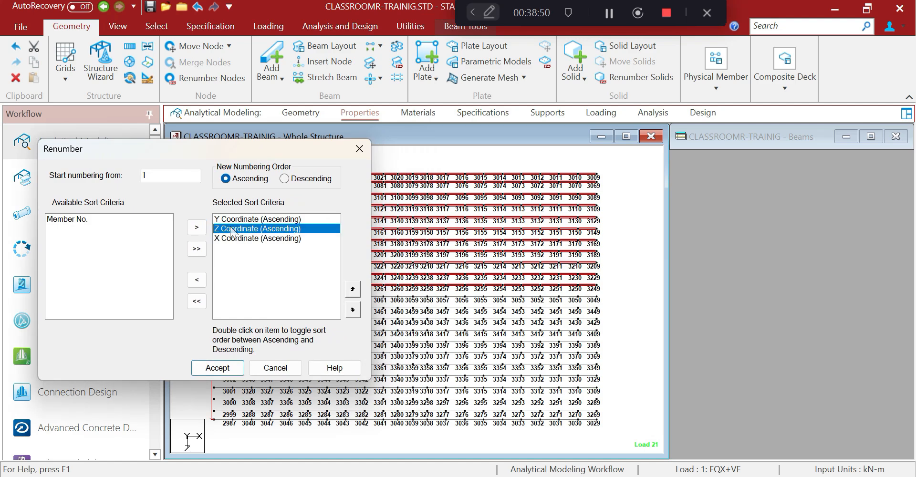
click(197, 279)
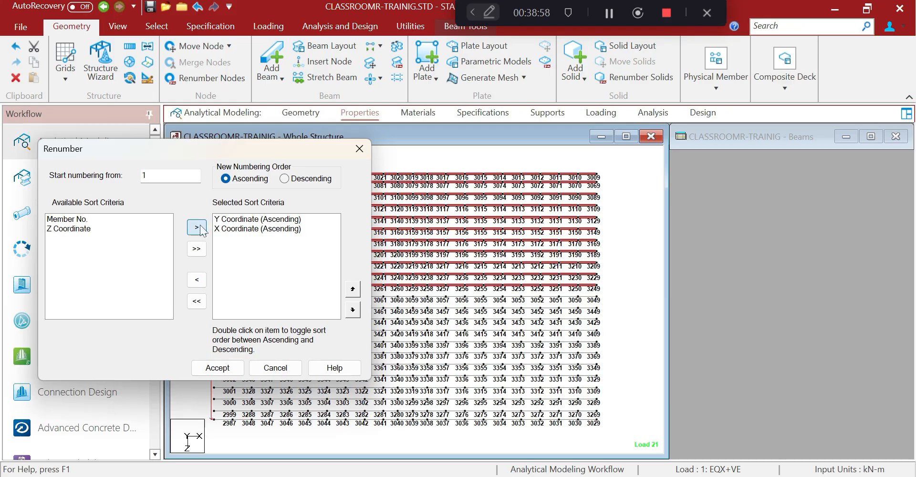
click(106, 229)
click(197, 227)
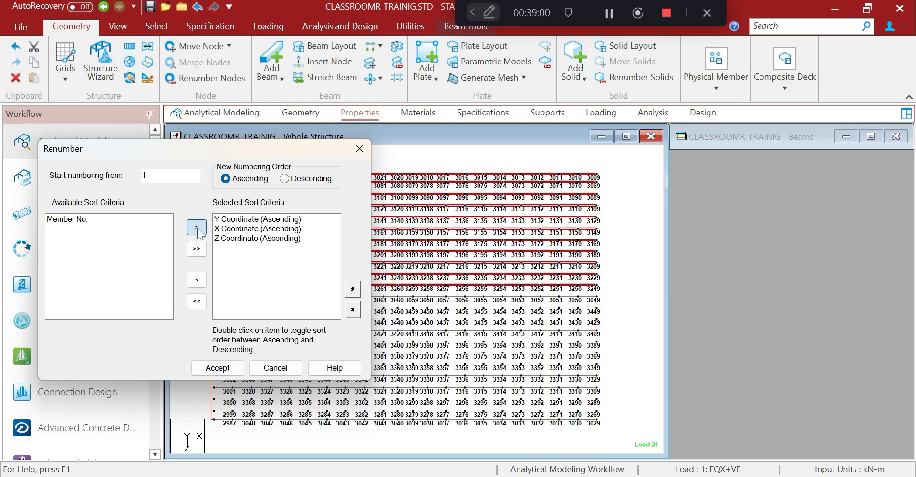
click(246, 239)
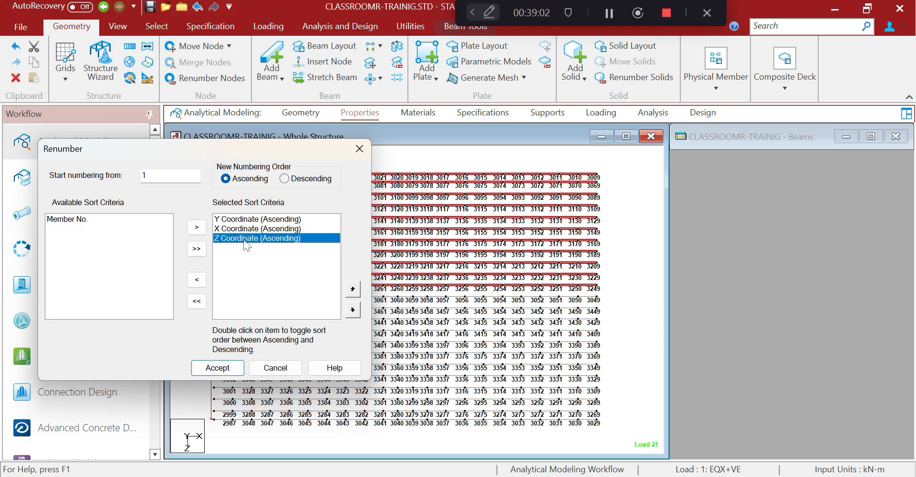
click(196, 300)
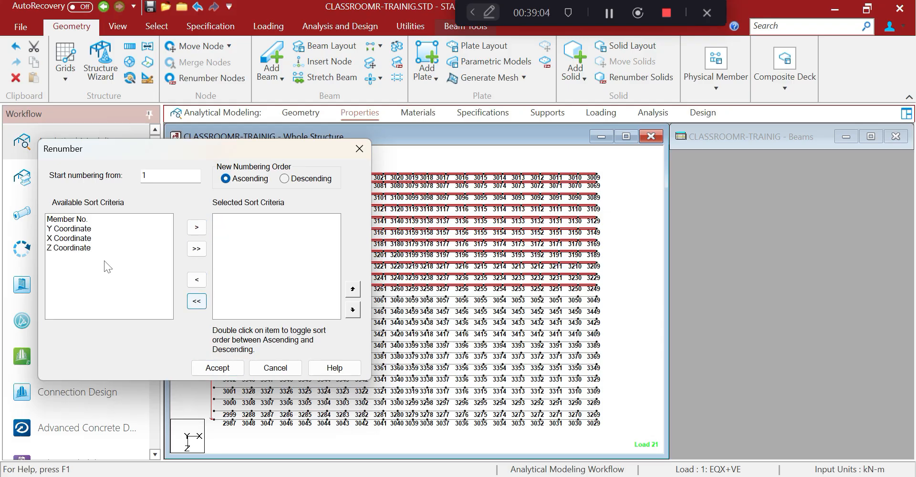
click(72, 228)
click(196, 227)
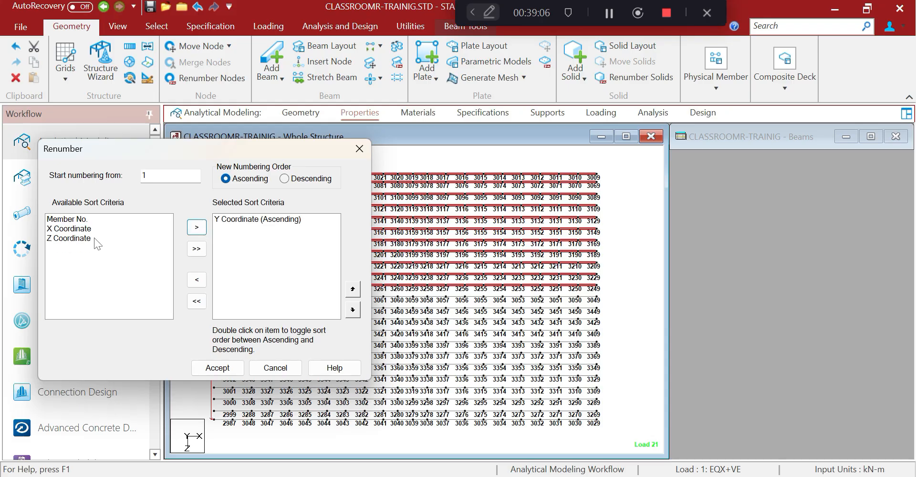
click(93, 237)
click(197, 227)
click(72, 228)
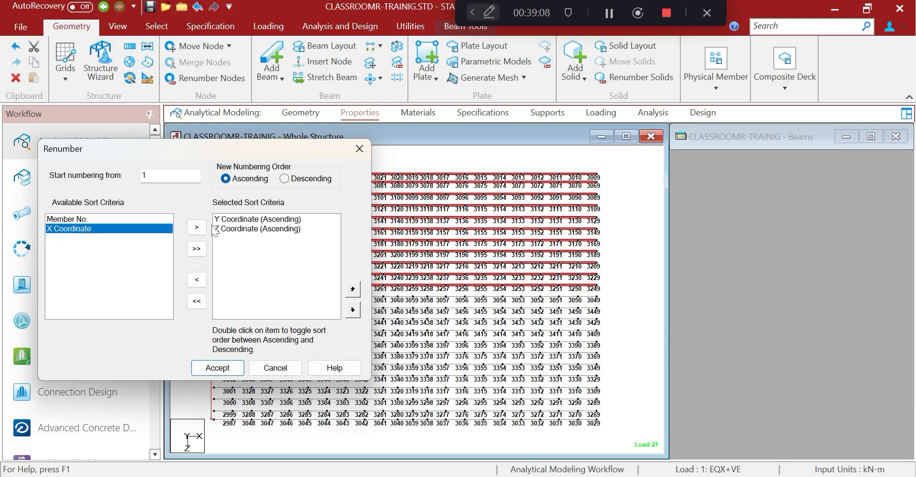
click(197, 227)
Set numbering to start at 5001 and apply the renumbering
double_click(144, 176)
text(500)
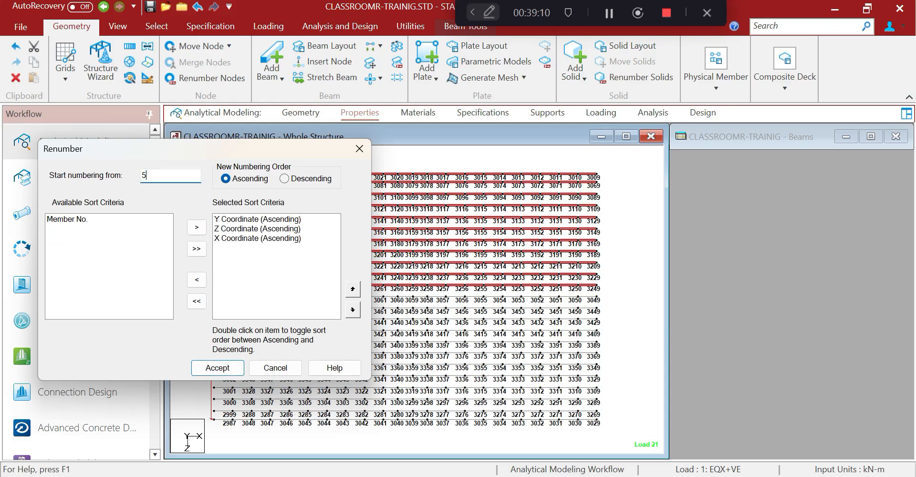
click(223, 371)
click(217, 367)
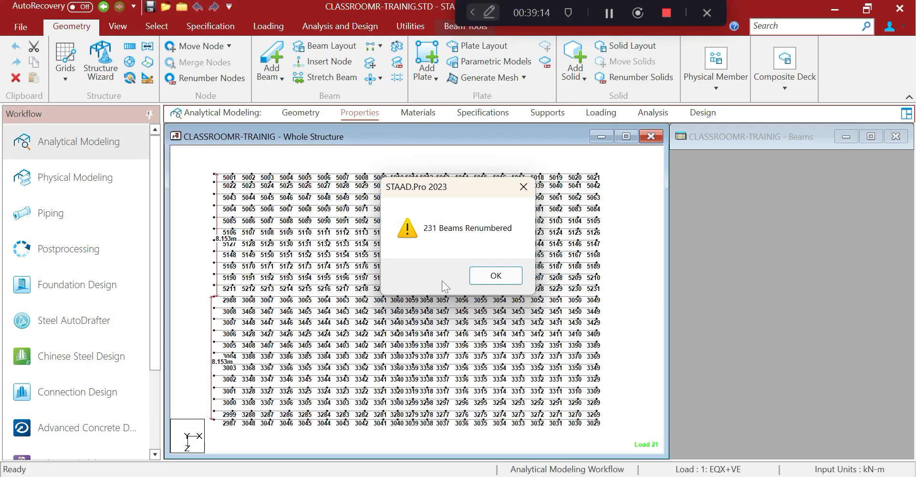
click(494, 276)
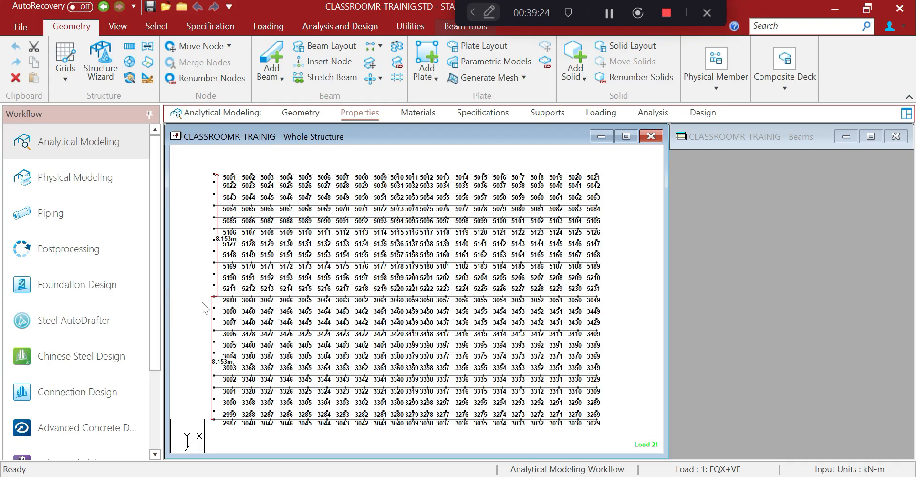
Select the lower roof slope beams and launch Renumber Beams, accepting the warning
drag(202, 302, 635, 455)
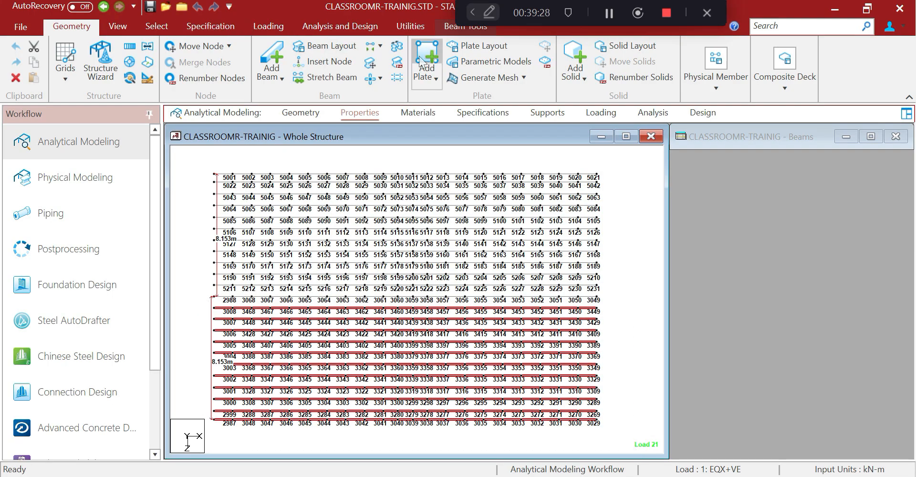
click(396, 47)
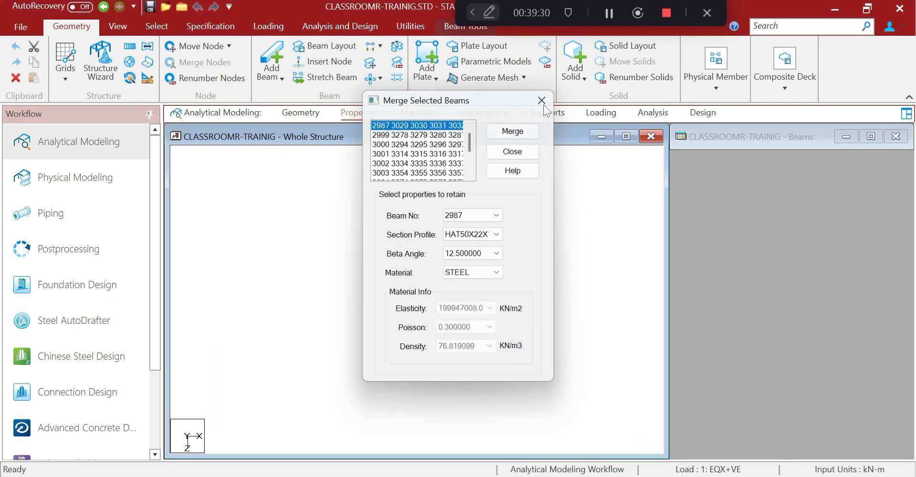
click(543, 102)
click(397, 61)
click(498, 296)
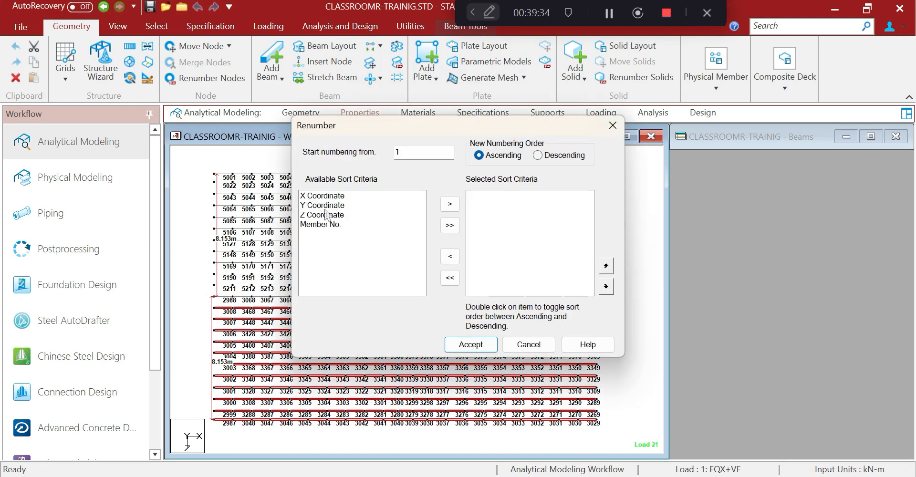
Renumber the lower slope beams 5232–5462 sorted by Y, Z, X, then select the row starting at 2988
click(327, 205)
click(450, 204)
click(327, 206)
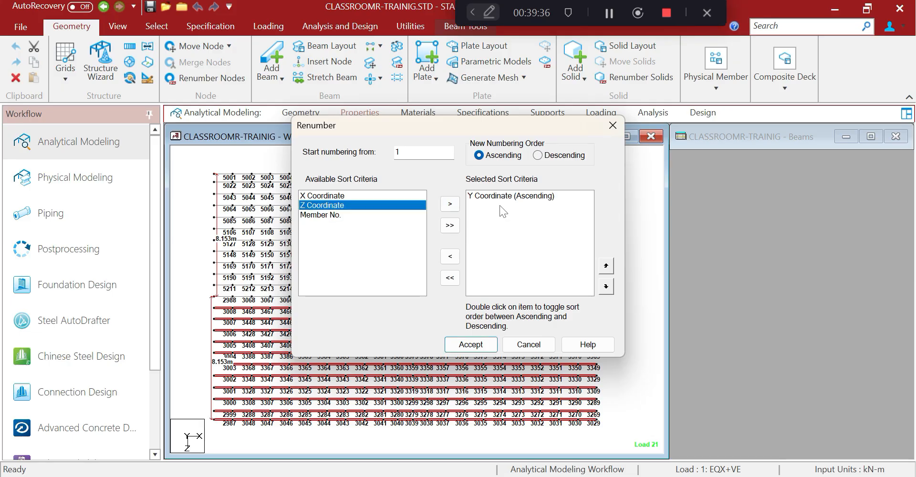
click(449, 204)
click(333, 196)
click(450, 205)
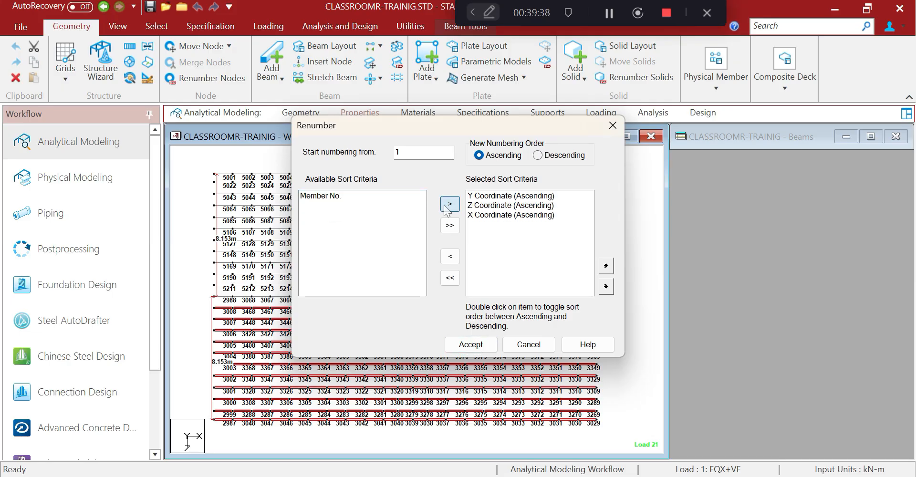
drag(408, 153, 367, 154)
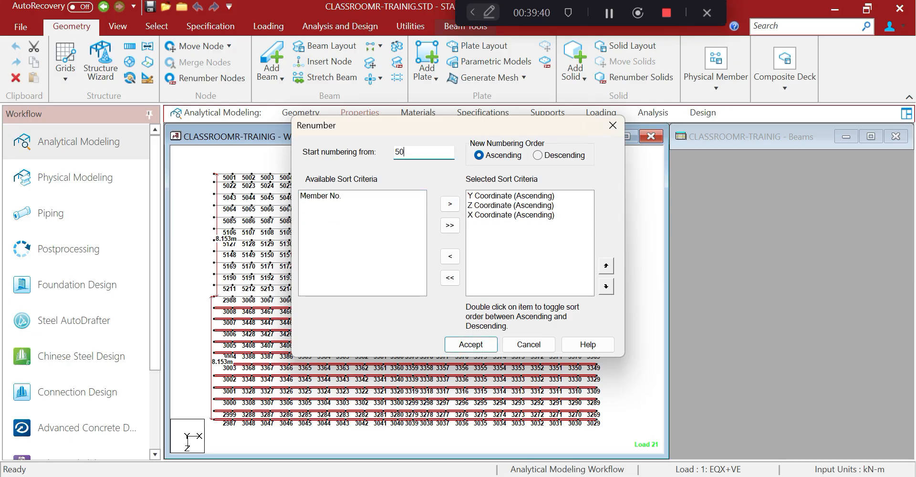
click(471, 344)
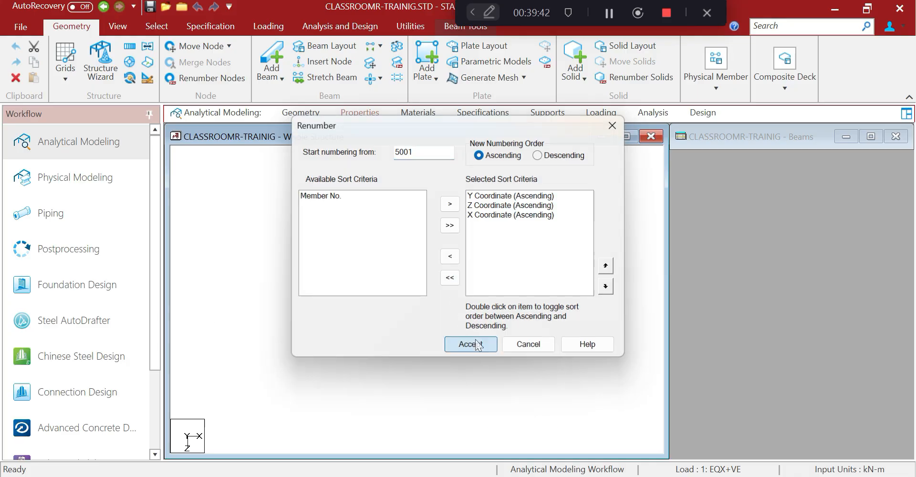
key(Return)
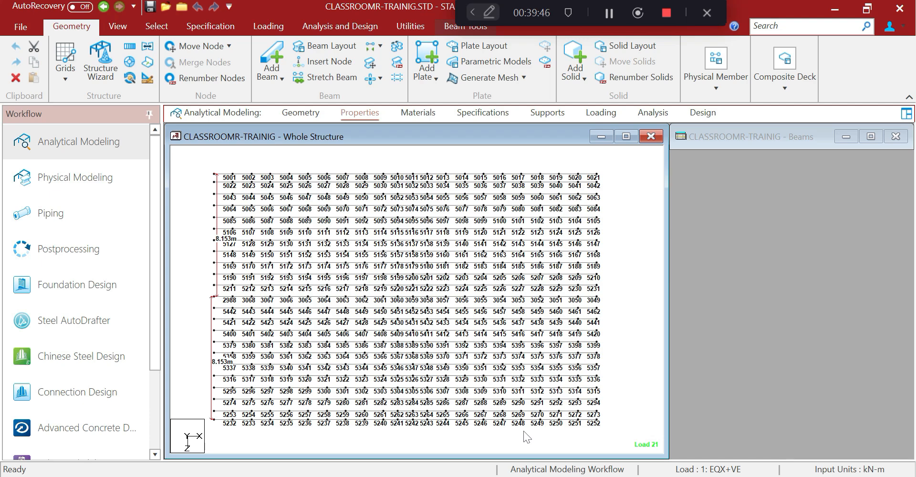
drag(195, 293, 613, 302)
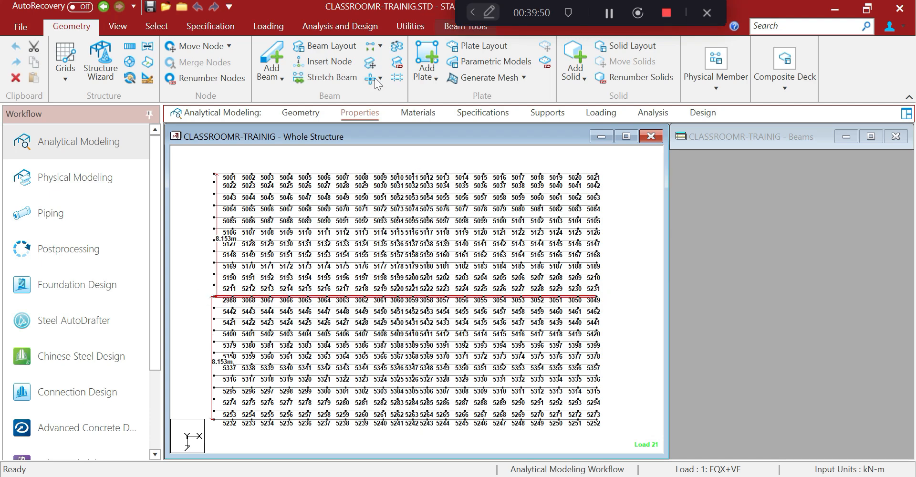
Renumber the selected row sorted by X coordinate, giving beams 5463–5483
click(397, 62)
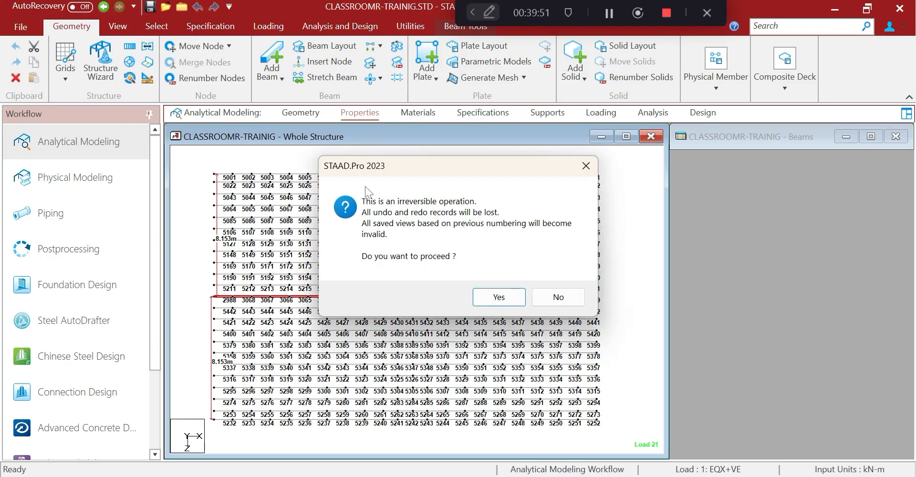
click(485, 297)
click(333, 196)
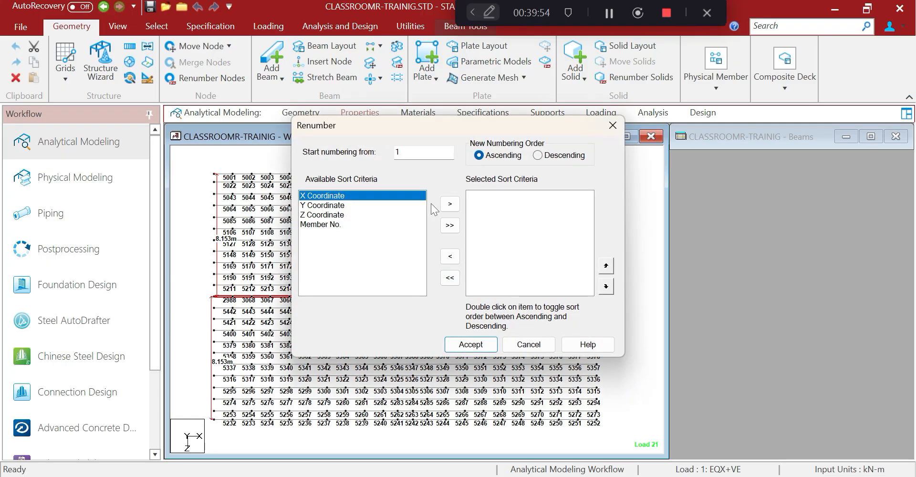
click(449, 204)
double_click(398, 152)
text(5)
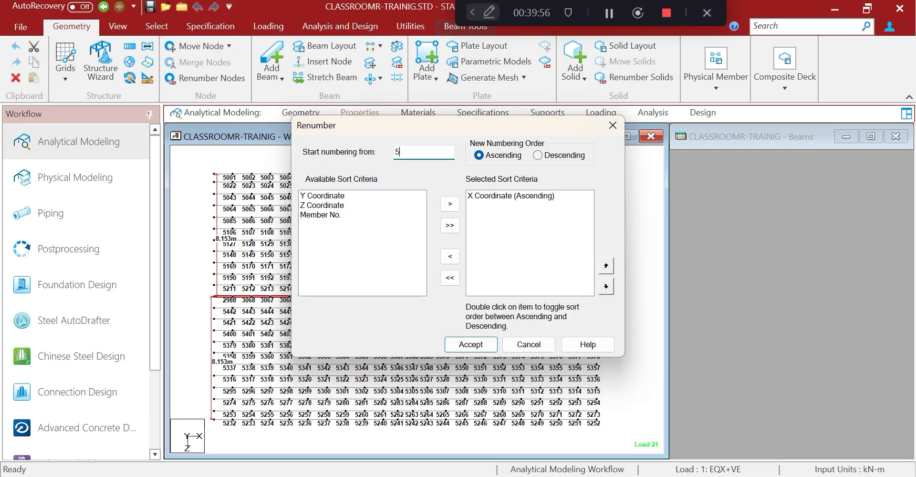
text(001)
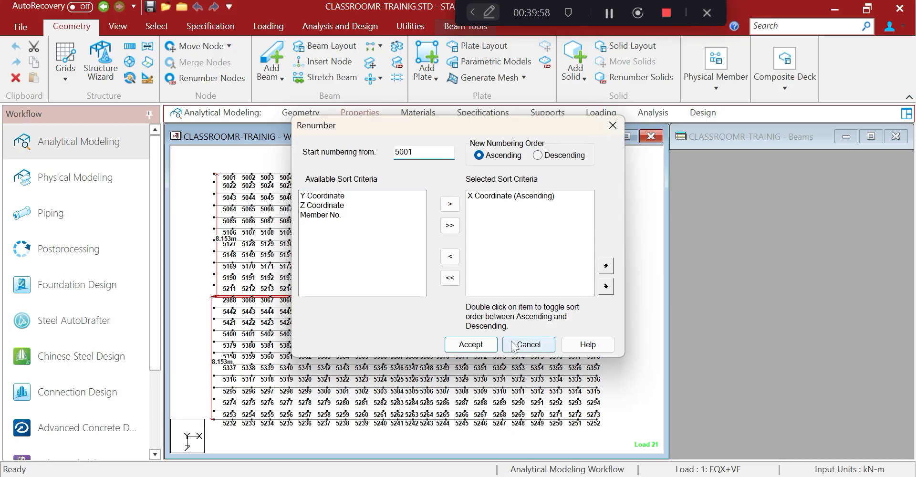
click(471, 345)
click(513, 190)
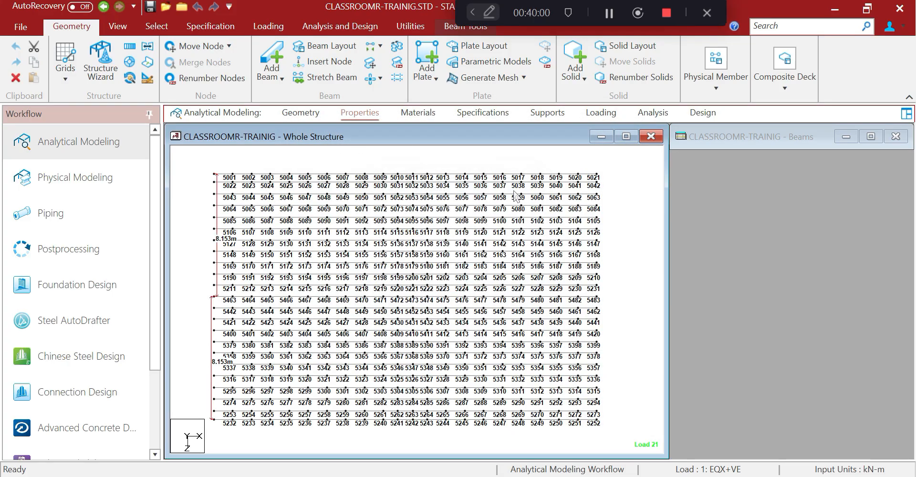
Switch the structure to isometric view and back to plan view
scroll(287, 151, up, 1)
click(117, 28)
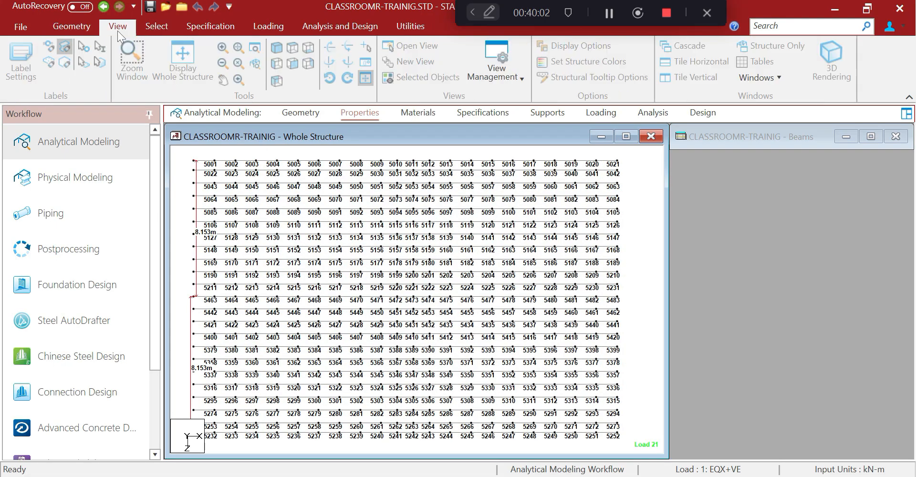
click(278, 49)
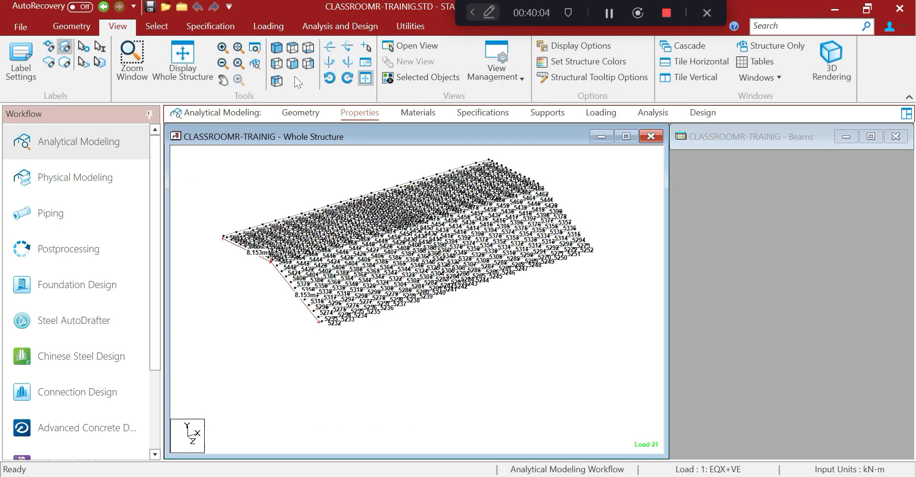
click(292, 47)
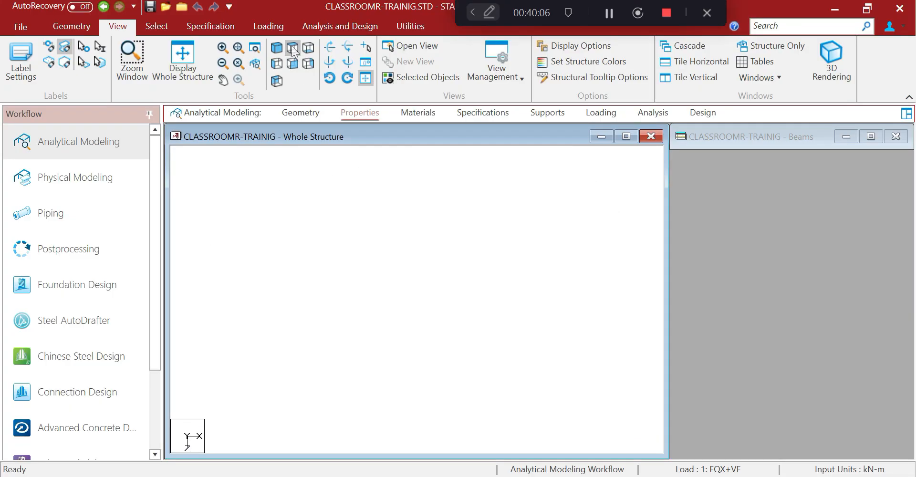
Expand load case 21 to review its uniform member loads, then switch to the Excel workbook
scroll(328, 236, down, 3)
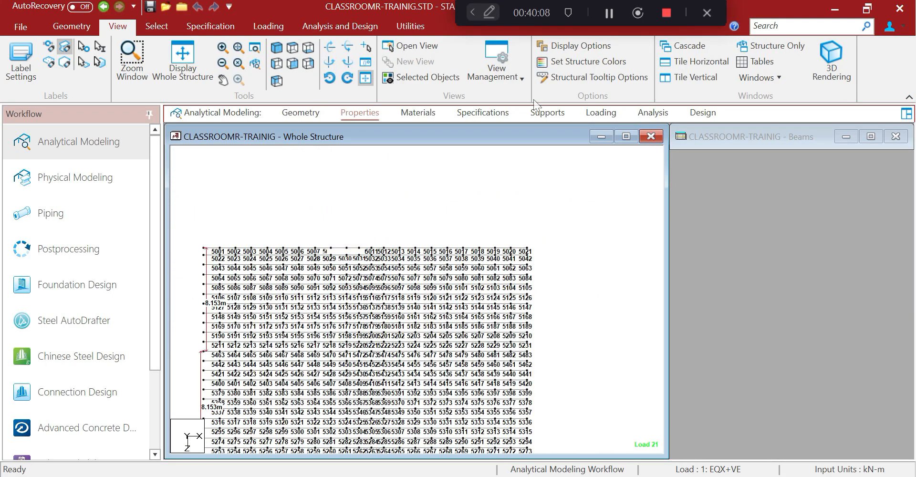
click(600, 113)
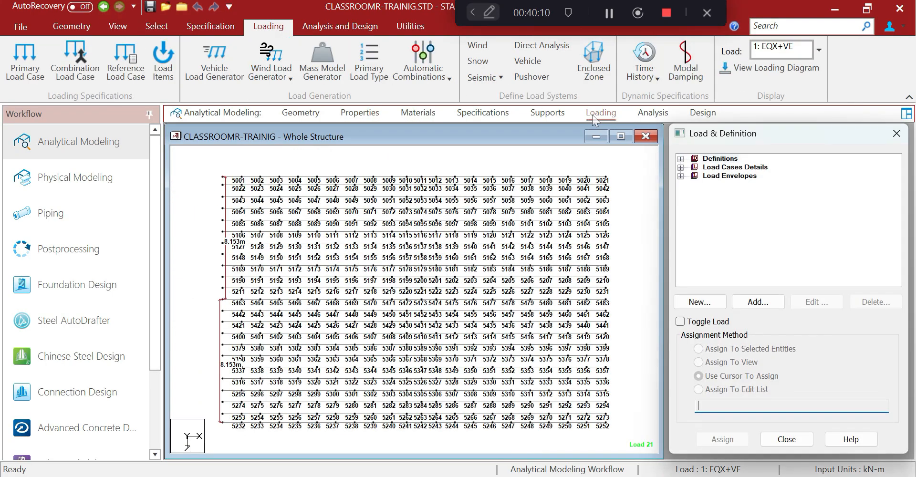
click(680, 167)
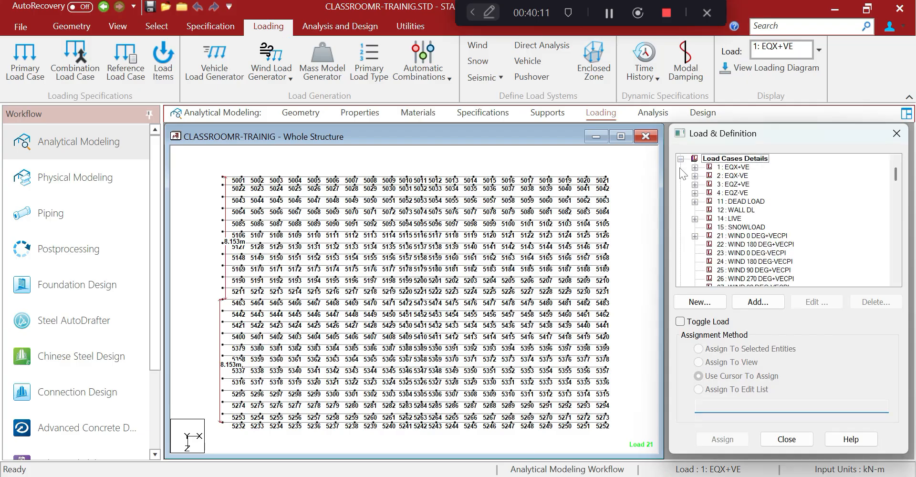
click(695, 236)
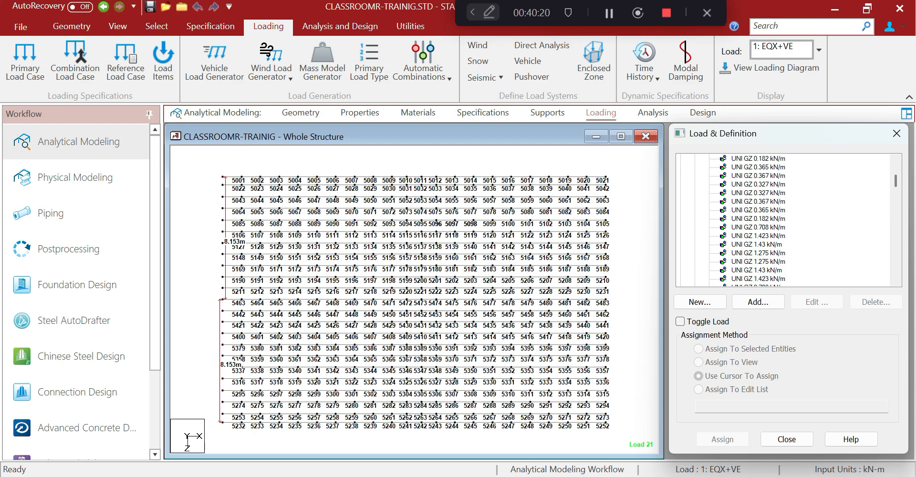
key(alt+Tab)
scroll(395, 354, up, 12)
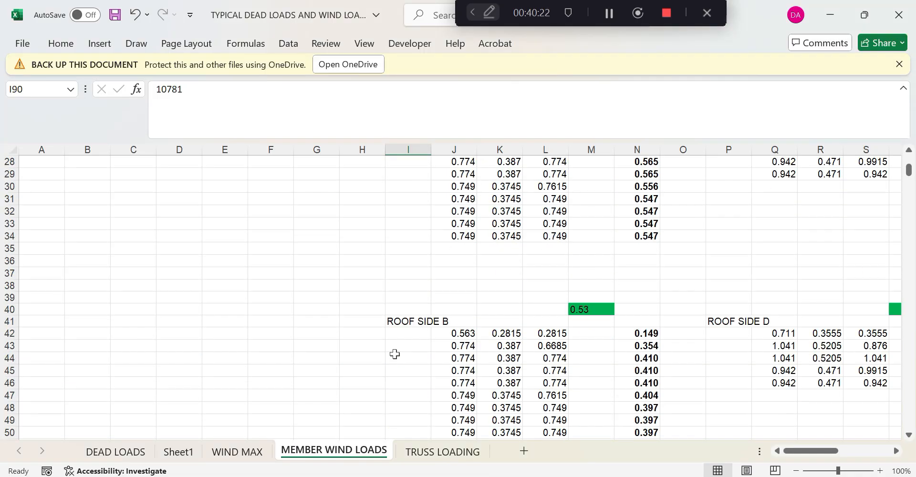
Scroll through the MEMBER WIND LOADS roof side tables in Excel, then minimize the workbook
scroll(696, 338, up, 4)
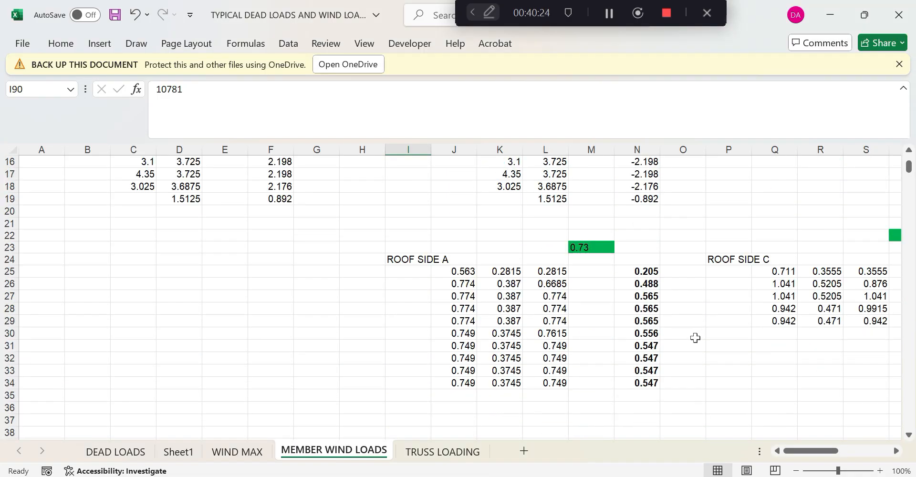
scroll(694, 338, down, 13)
scroll(349, 315, up, 13)
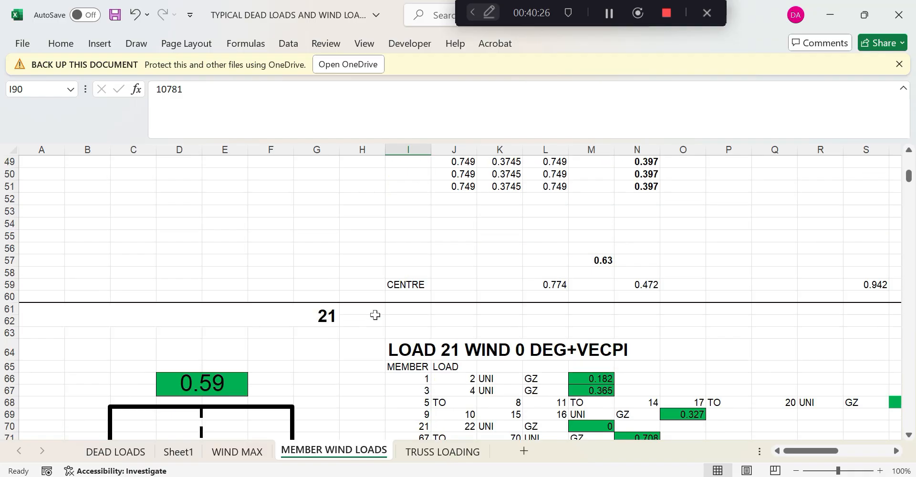
scroll(578, 259, down, 2)
scroll(578, 259, up, 5)
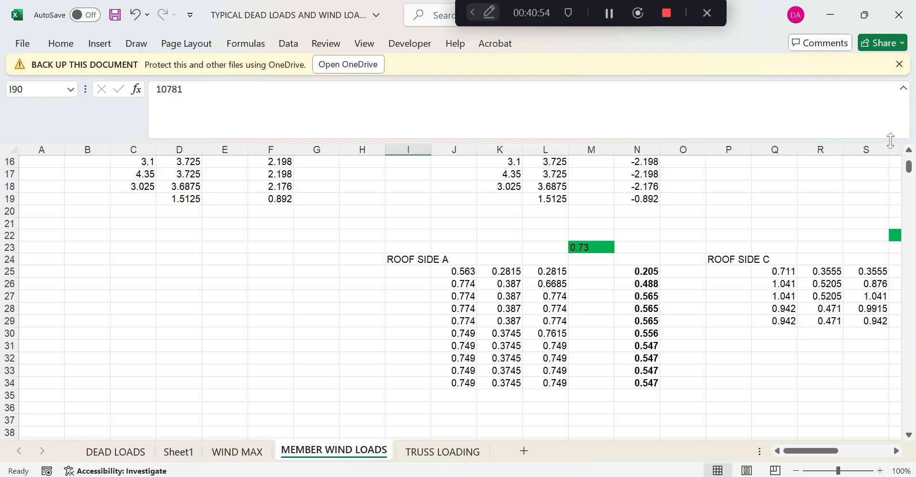
scroll(785, 370, down, 6)
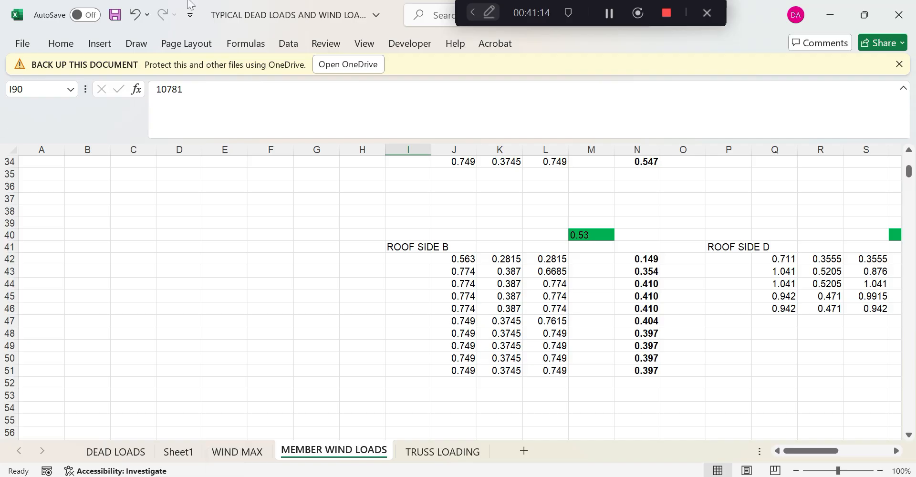
click(830, 16)
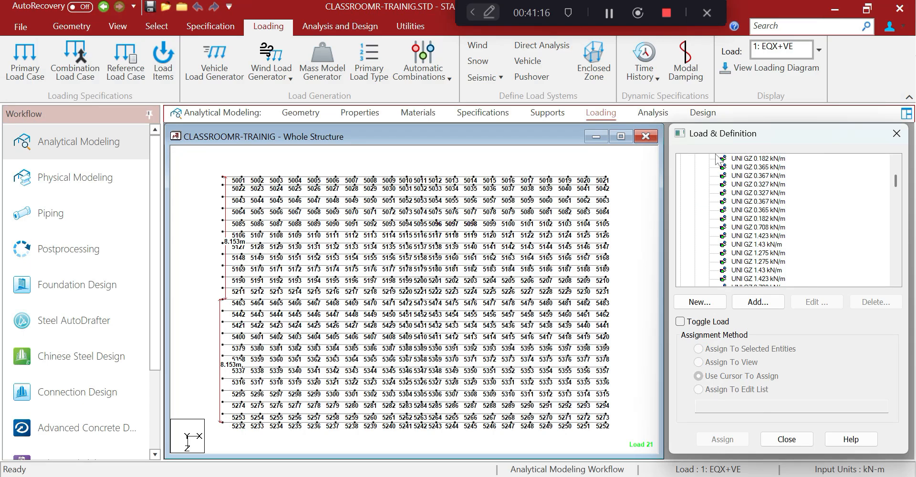
Add a local-Y uniform member load of 0.208 kN/m to load case 21
scroll(710, 204, up, 1)
click(730, 185)
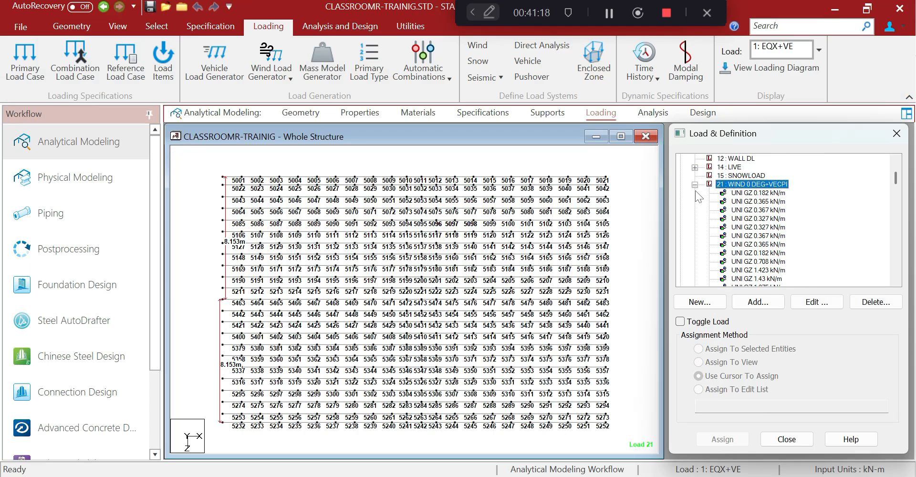
click(758, 302)
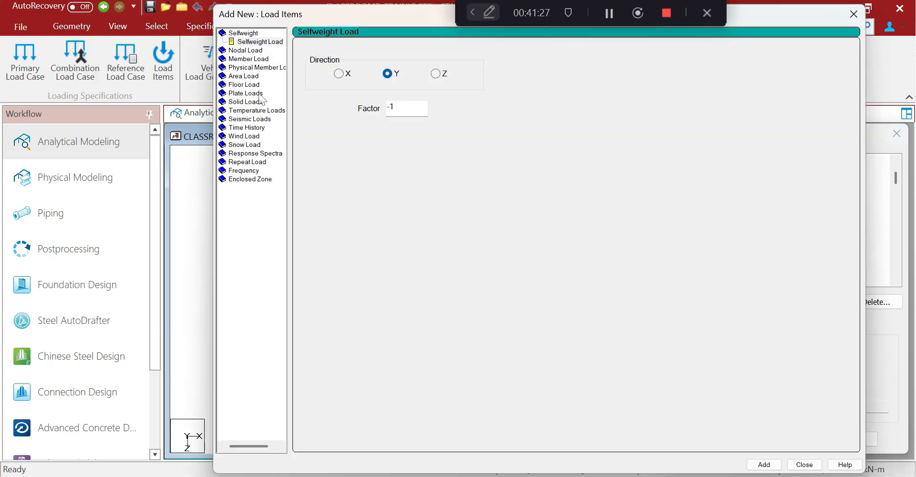
click(248, 60)
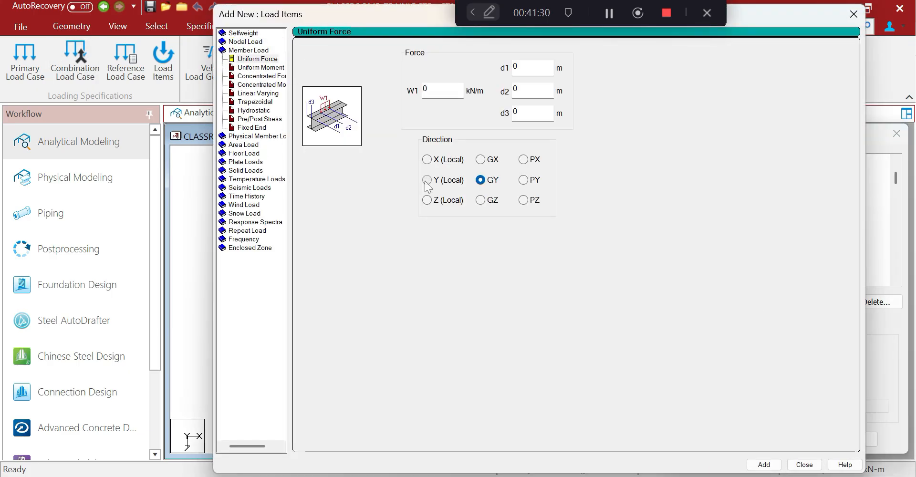
click(426, 179)
click(435, 91)
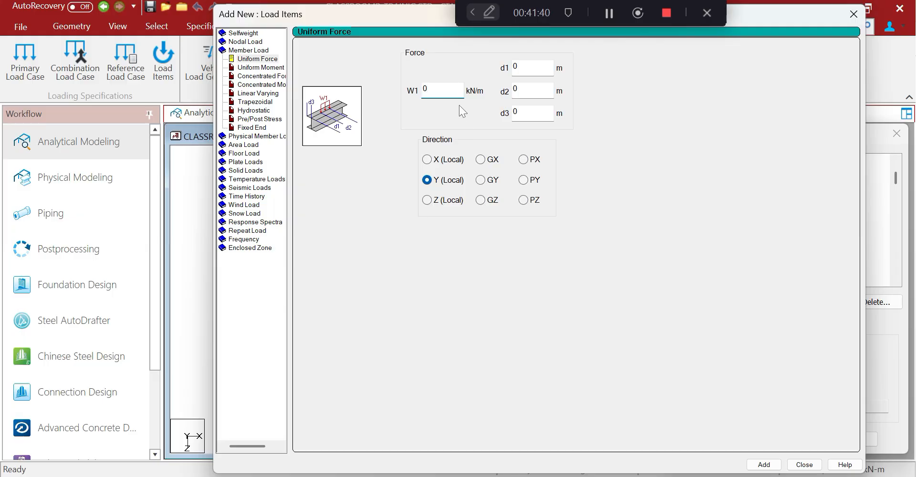
text(.20)
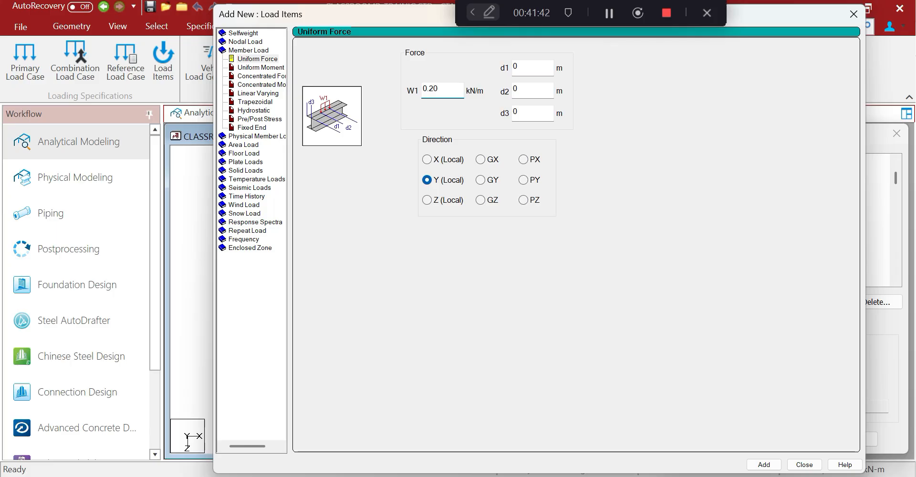
text(8)
click(764, 464)
Add local-Y uniform loads of 0.488 and 0.565 kN/m
drag(443, 90, 428, 89)
text(488)
click(761, 465)
drag(444, 89, 428, 89)
text(565)
drag(407, 19, 199, 26)
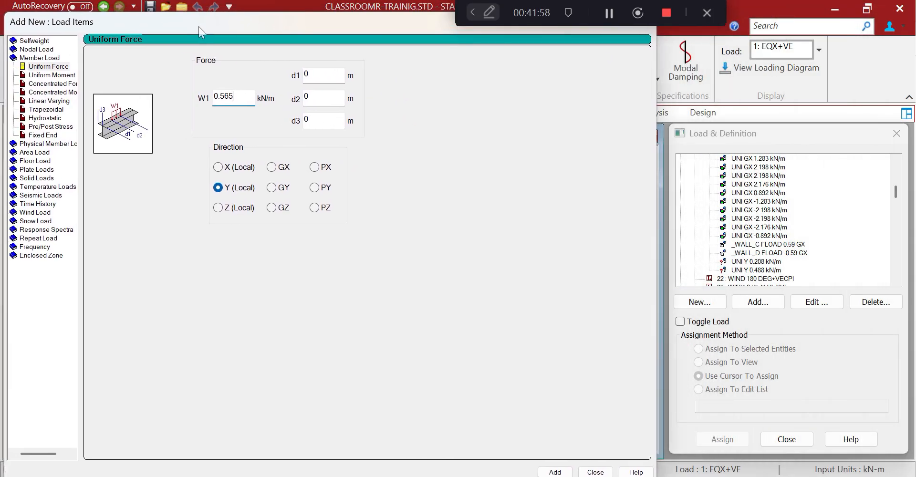
key(Return)
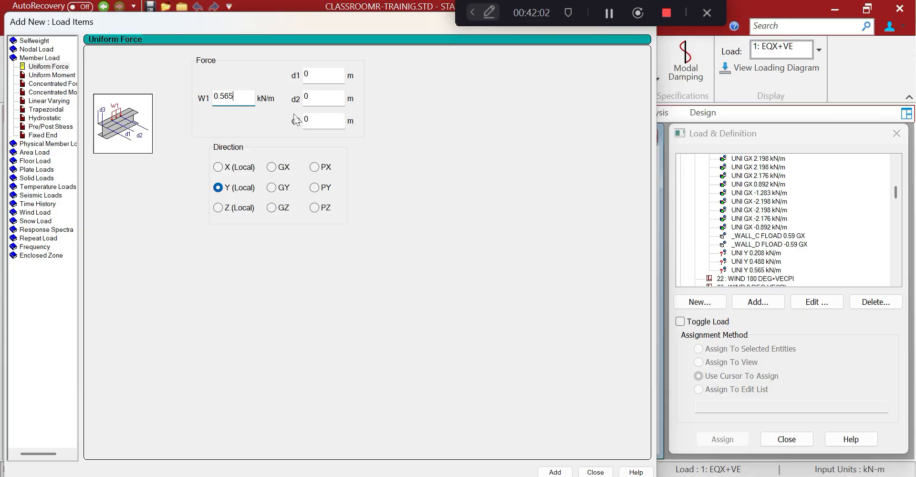
Add local-Y uniform loads of 0.556 and 0.547 kN/m, then close the load dialog
drag(233, 96, 224, 96)
text(56)
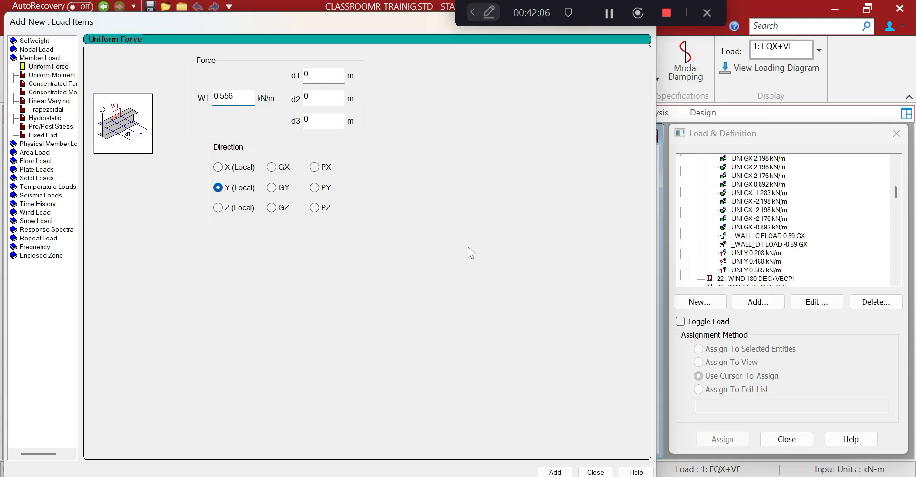
key(Return)
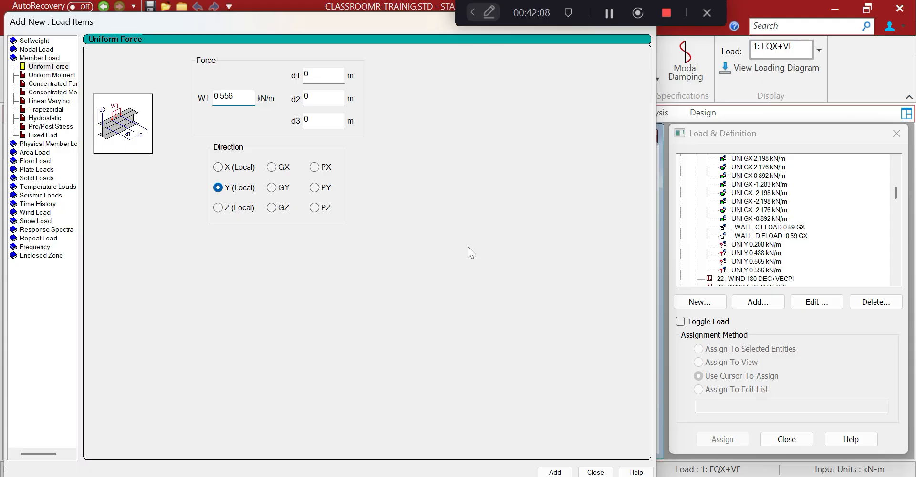
key(shift+Left)
key(shift+Left)
text(47)
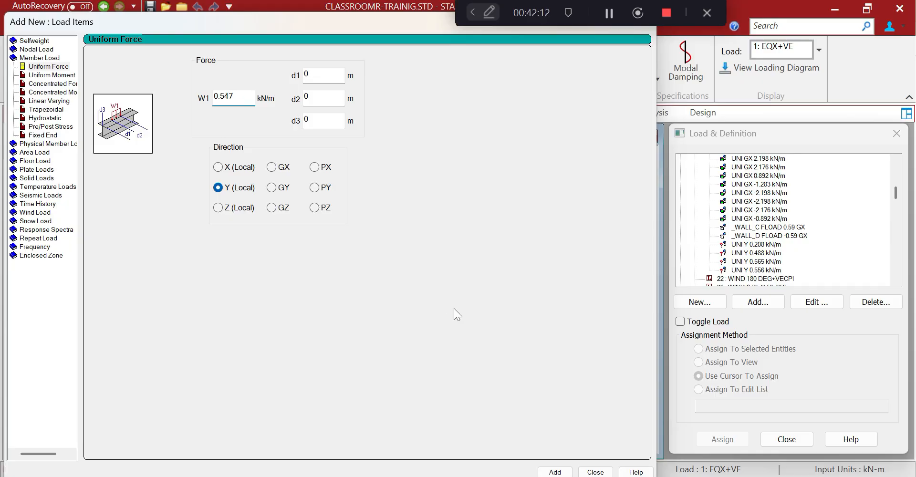
key(Return)
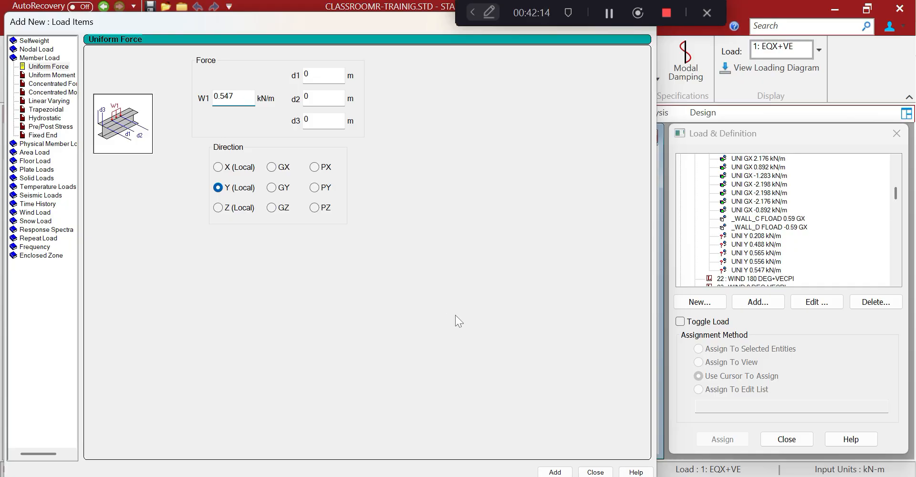
drag(373, 16, 247, 117)
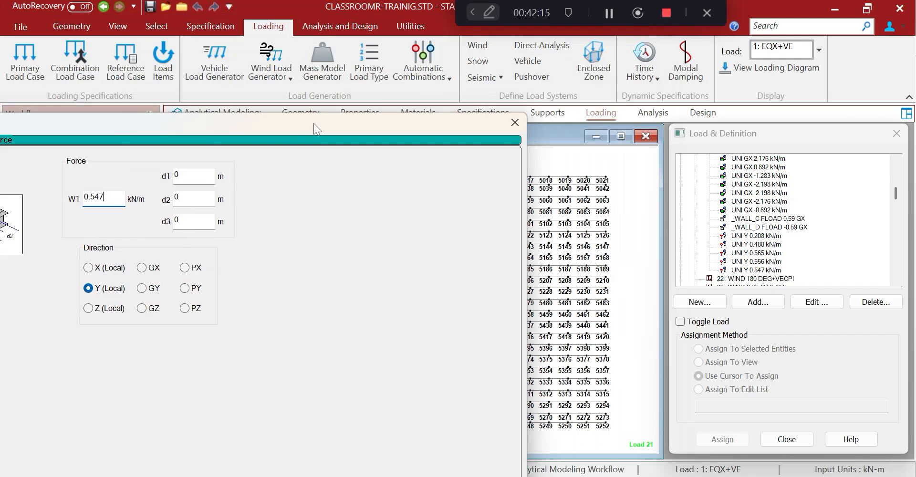
click(512, 125)
Assign 0.208 kN/m to beams 5001–5021 and 0.488 kN/m to beams 5022–5042
click(754, 236)
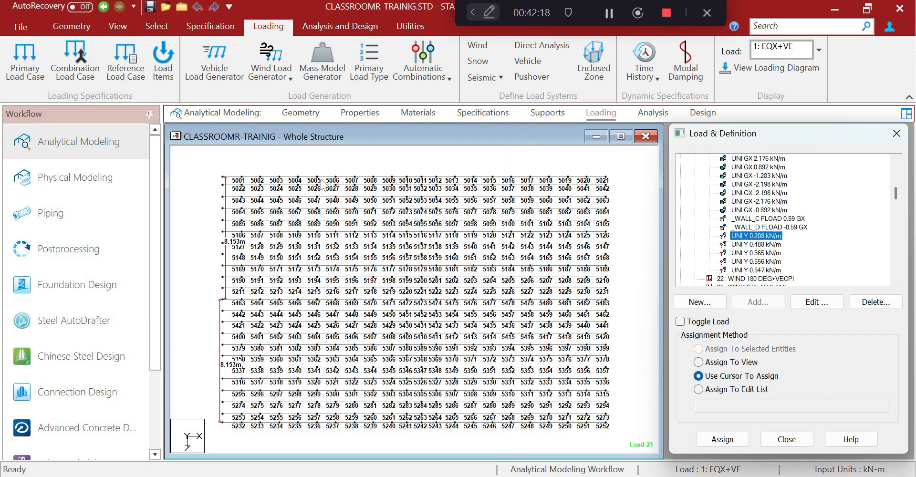
drag(219, 166, 621, 180)
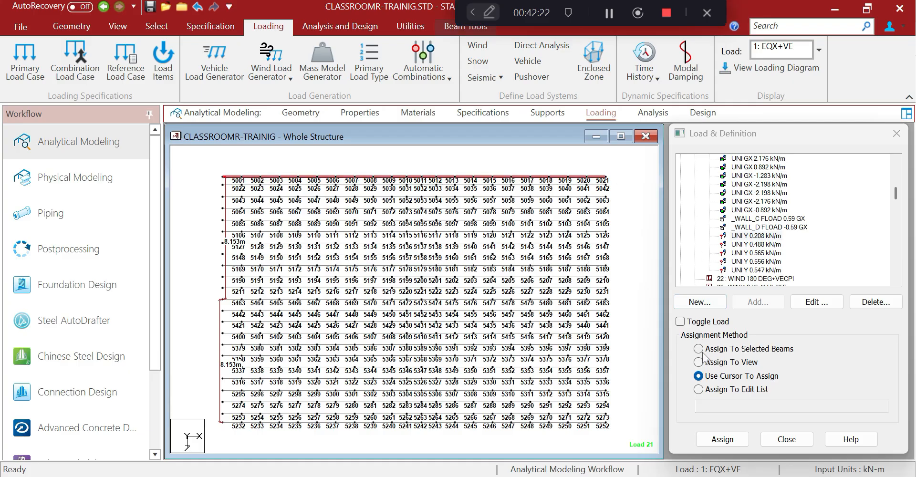
click(699, 350)
click(722, 438)
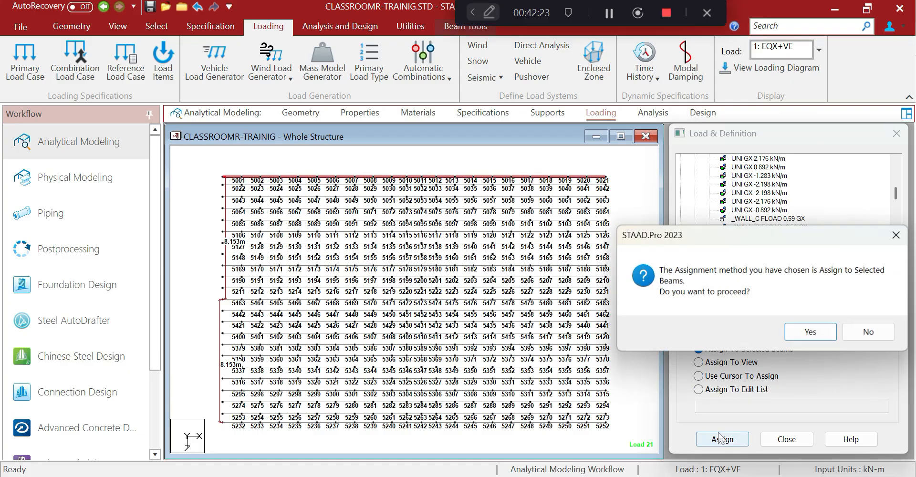
click(794, 334)
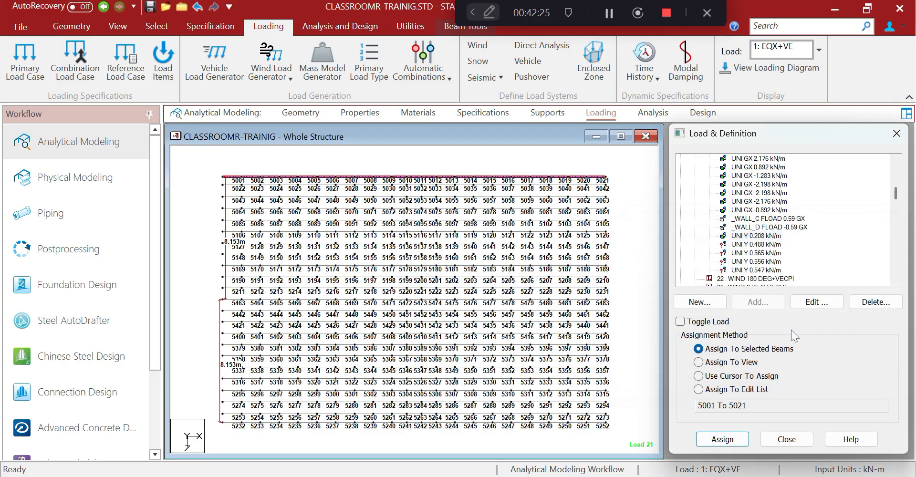
click(737, 244)
drag(213, 181, 611, 191)
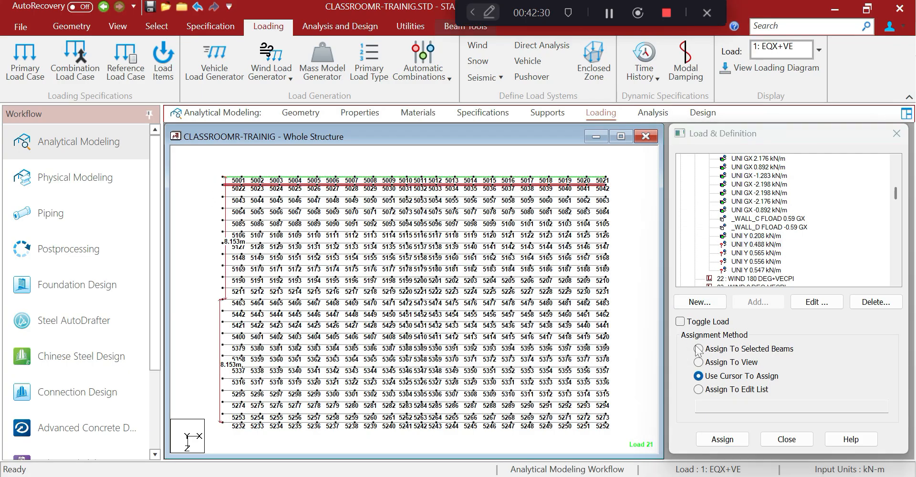
click(732, 438)
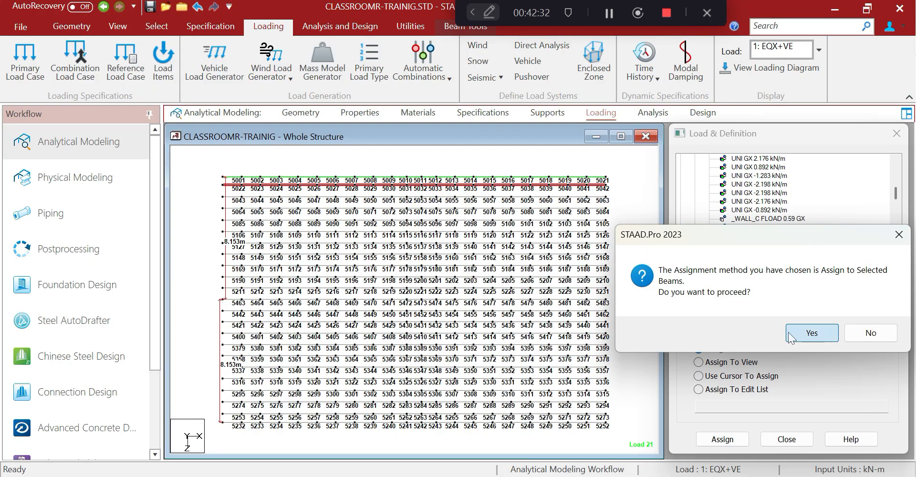
click(788, 333)
Assign the 0.565 kN/m load to beam rows 5043–5105
click(763, 253)
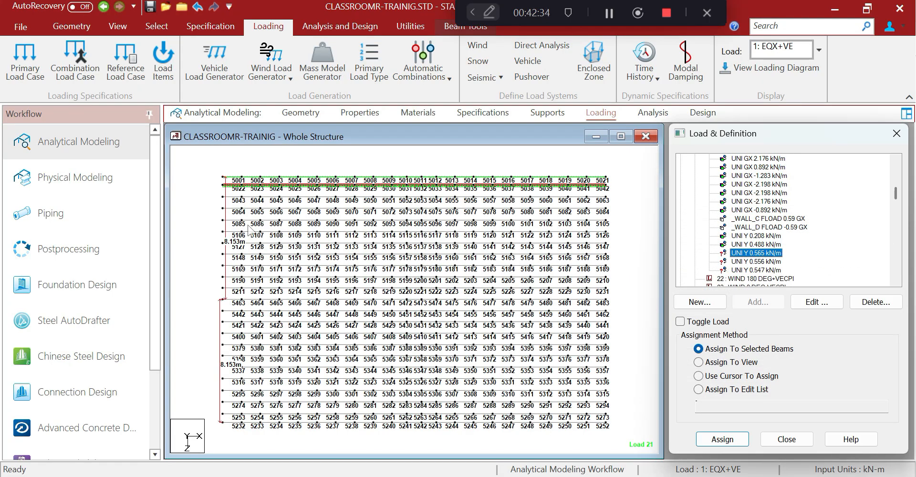
drag(218, 194, 613, 223)
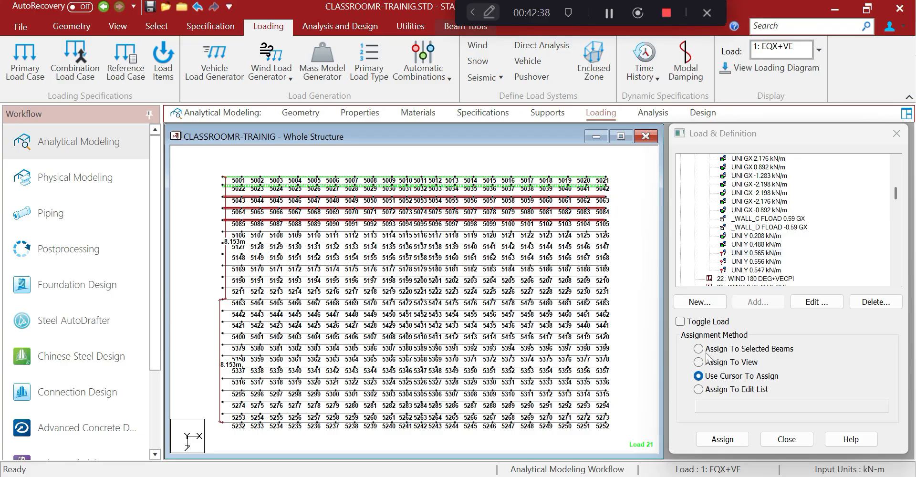
click(699, 348)
click(729, 441)
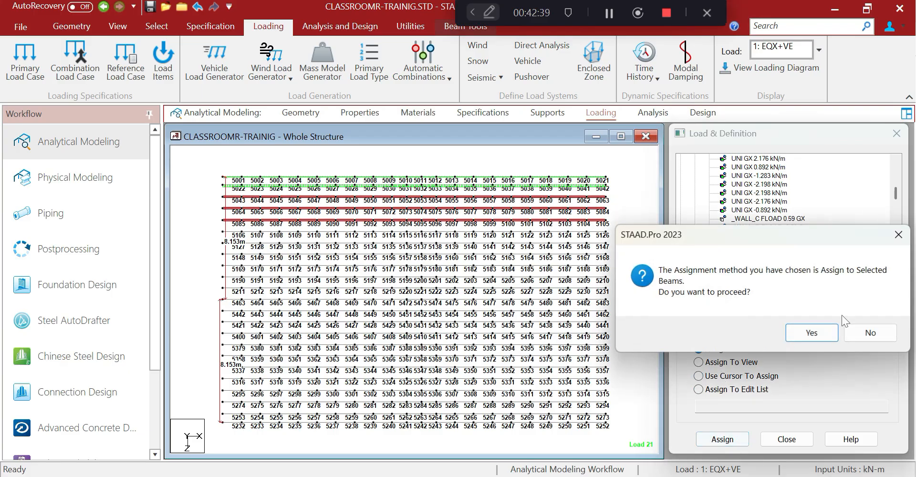
click(801, 331)
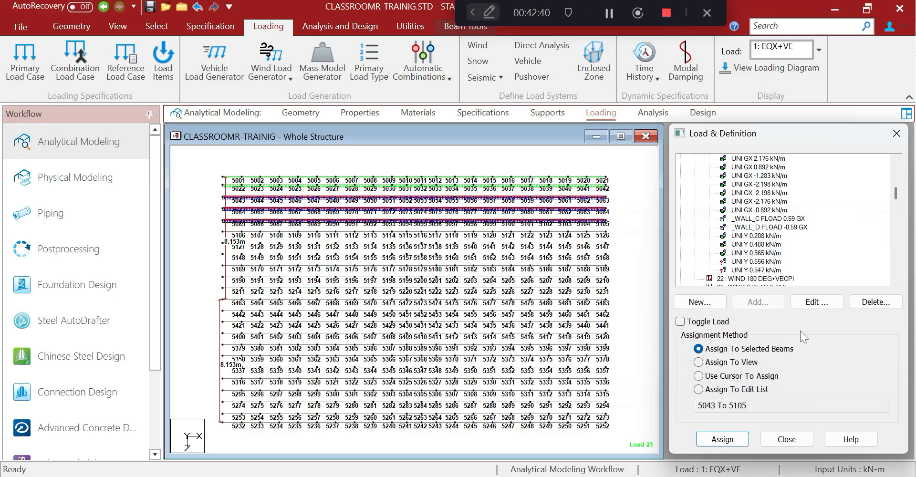
Assign 0.556 kN/m to beams 5106–5126 and 0.547 kN/m to rows from 5127 downward
click(763, 261)
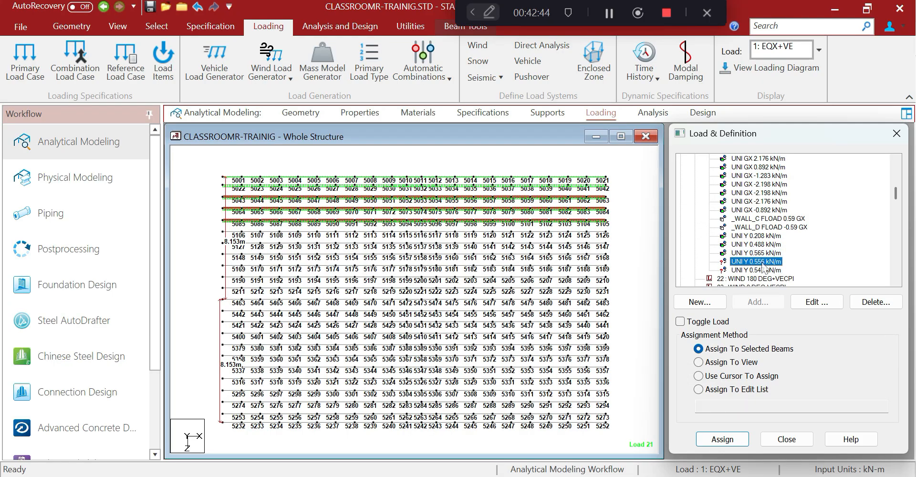
click(218, 242)
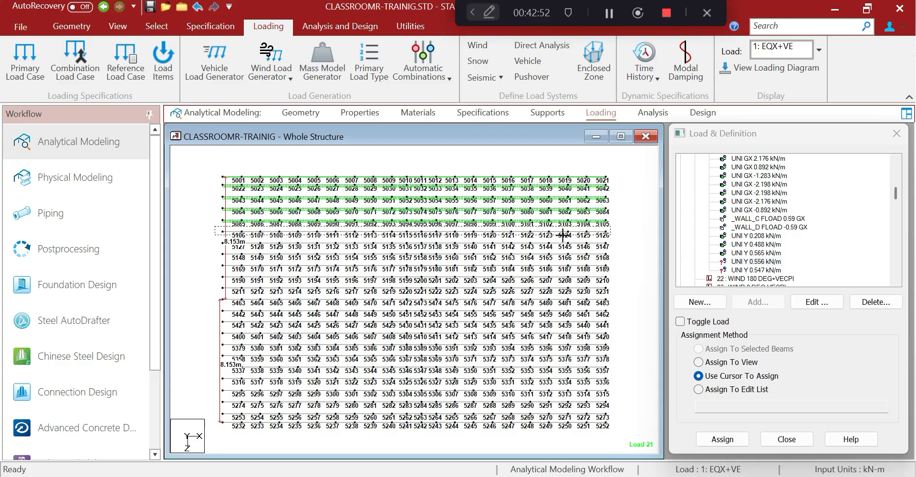
drag(644, 236, 645, 235)
click(694, 350)
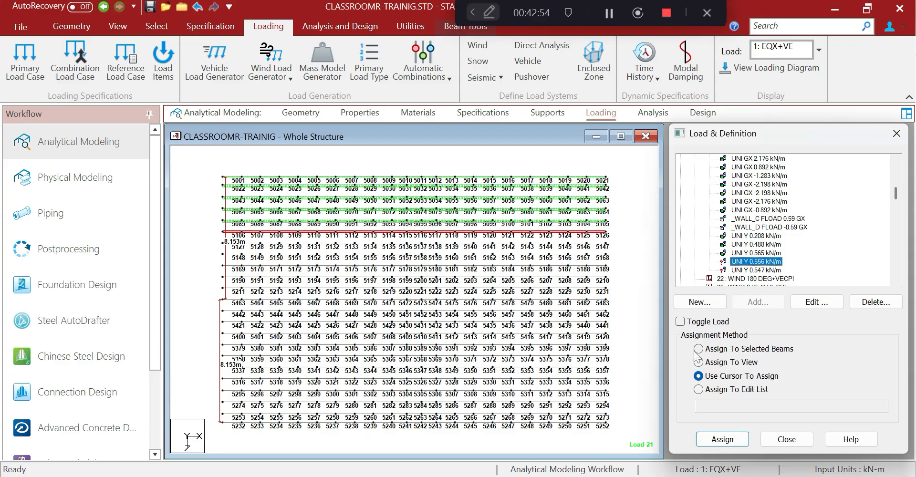
click(698, 348)
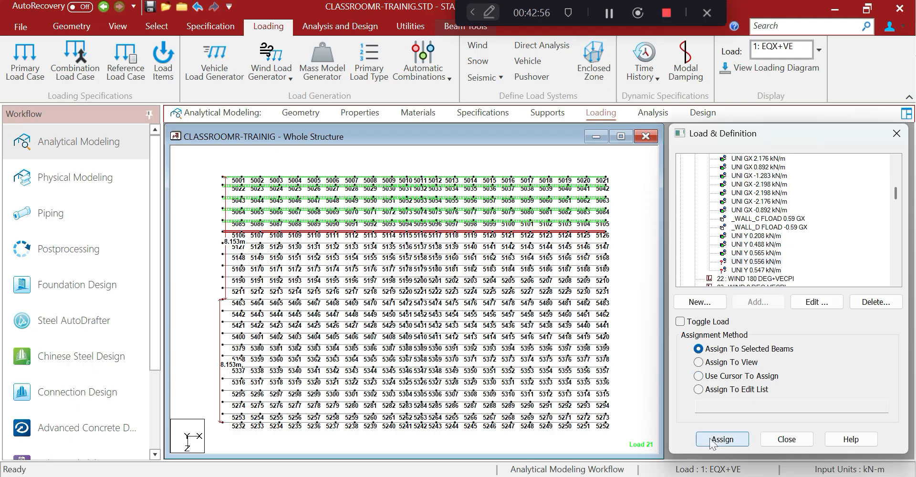
click(722, 438)
click(833, 335)
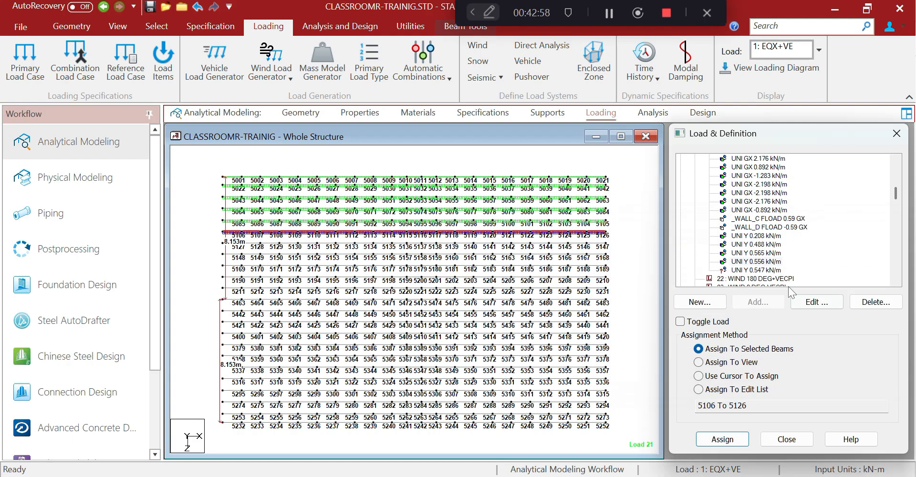
click(697, 376)
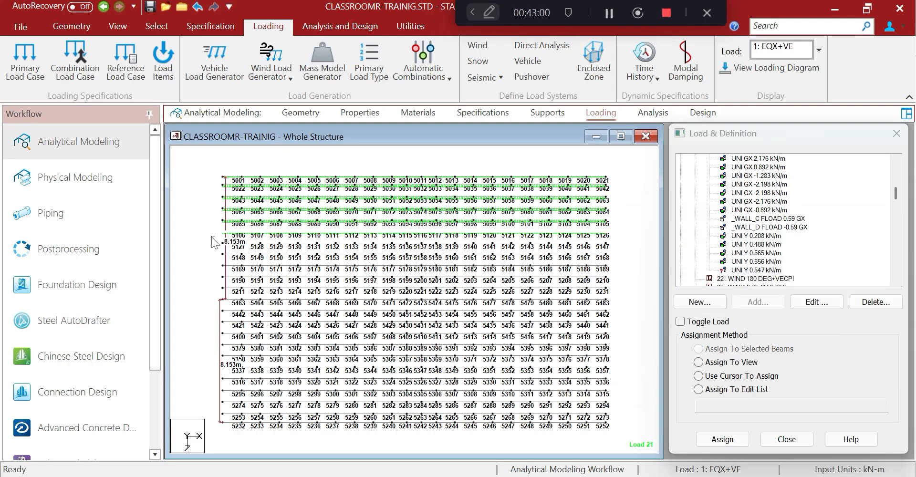
drag(211, 236, 617, 284)
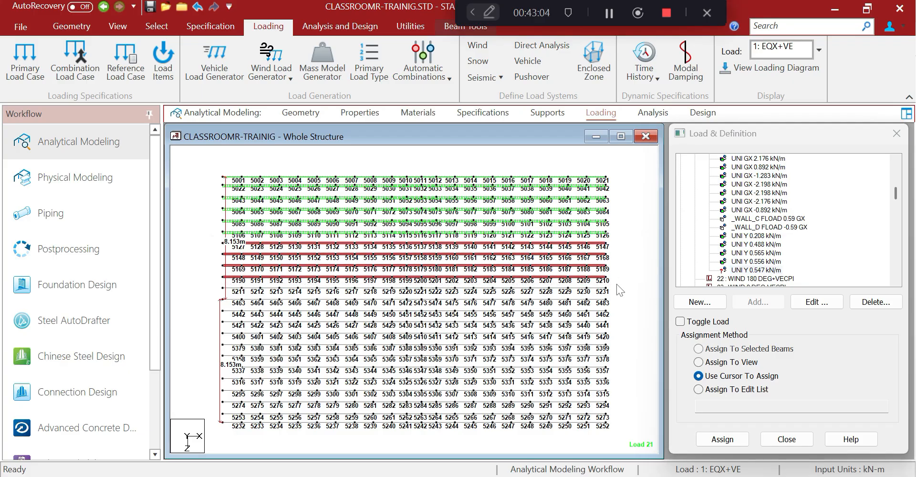
click(698, 349)
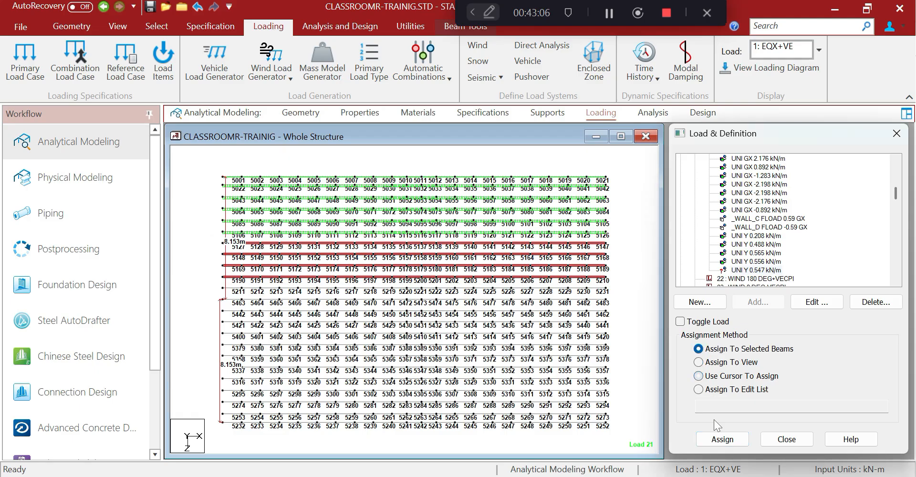
click(721, 439)
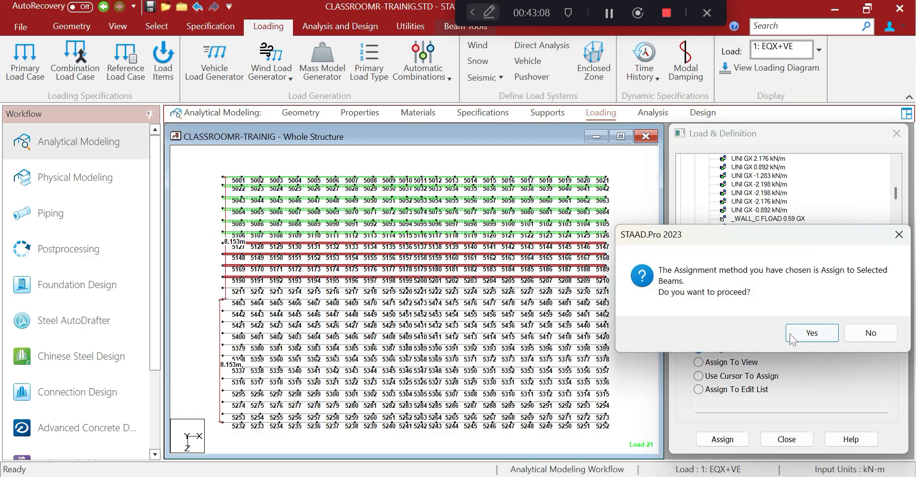
click(790, 334)
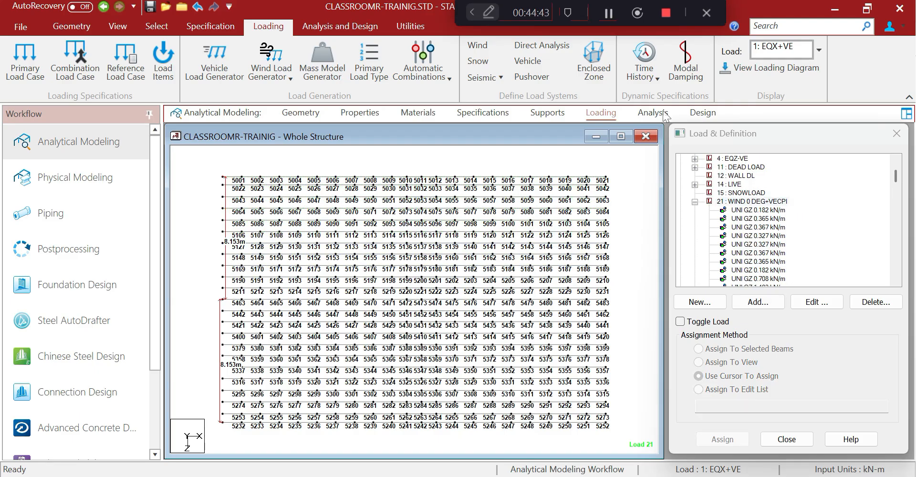
Start a local-Y uniform member load with W1 0.149, then add 0.354 kN/m
click(757, 302)
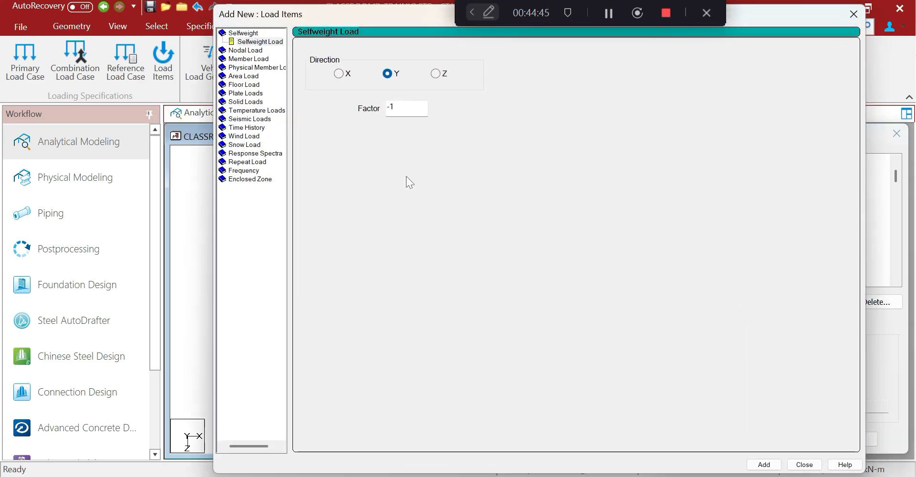
click(243, 58)
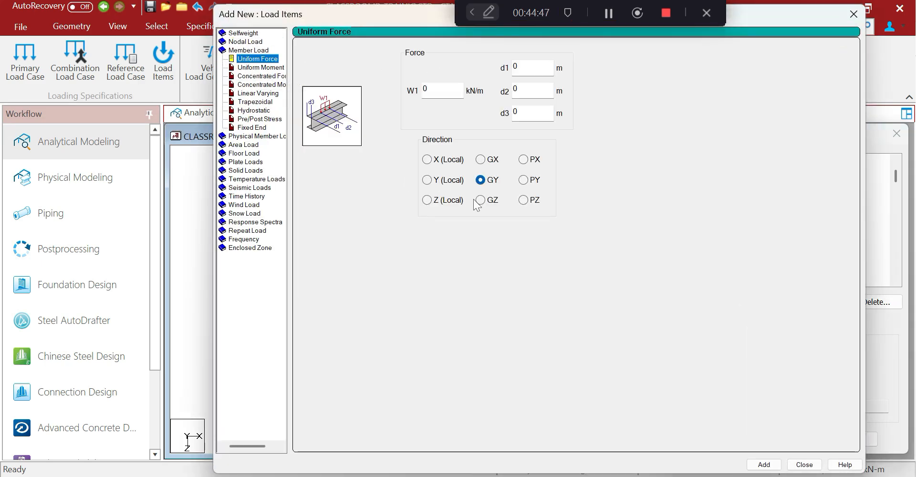
click(427, 180)
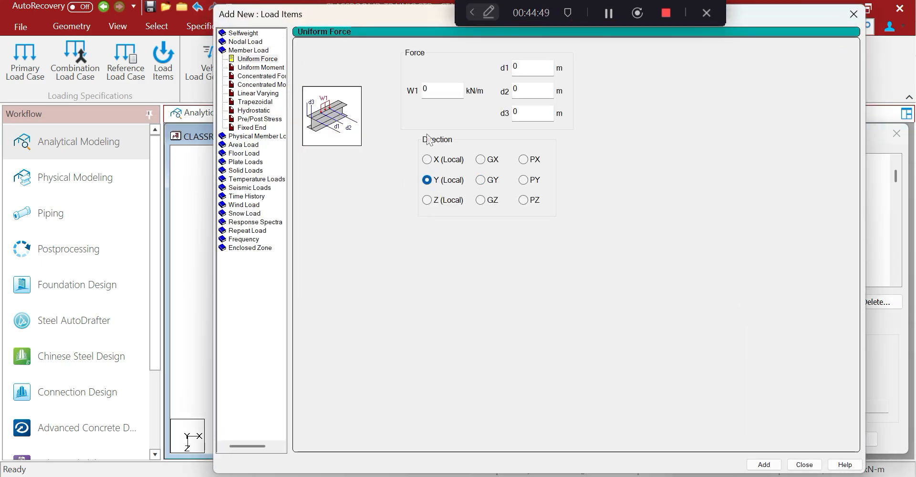
click(426, 90)
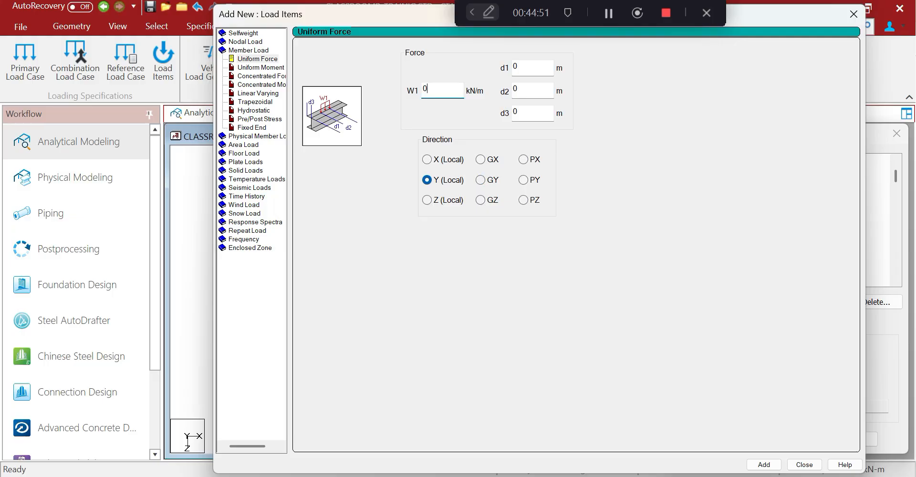
text(.149)
drag(432, 13, 210, 27)
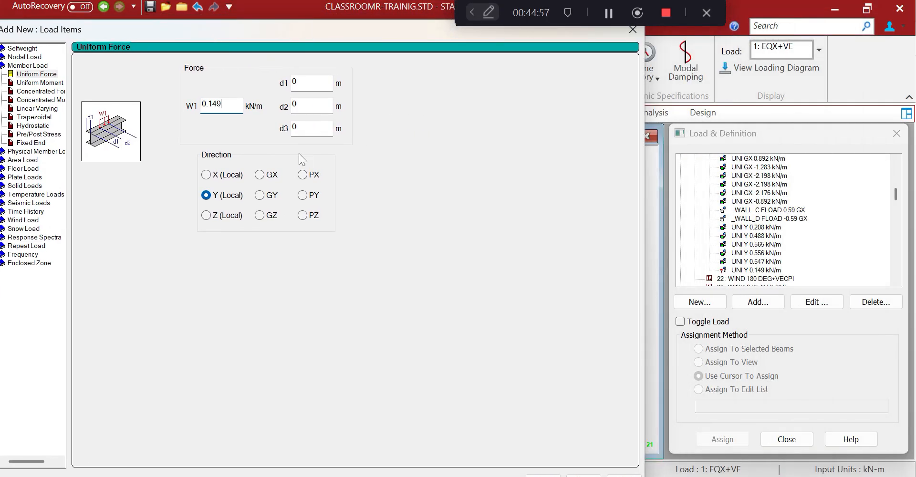
key(BackSpace)
key(BackSpace)
key(BackSpace)
text(354)
drag(371, 28, 368, 6)
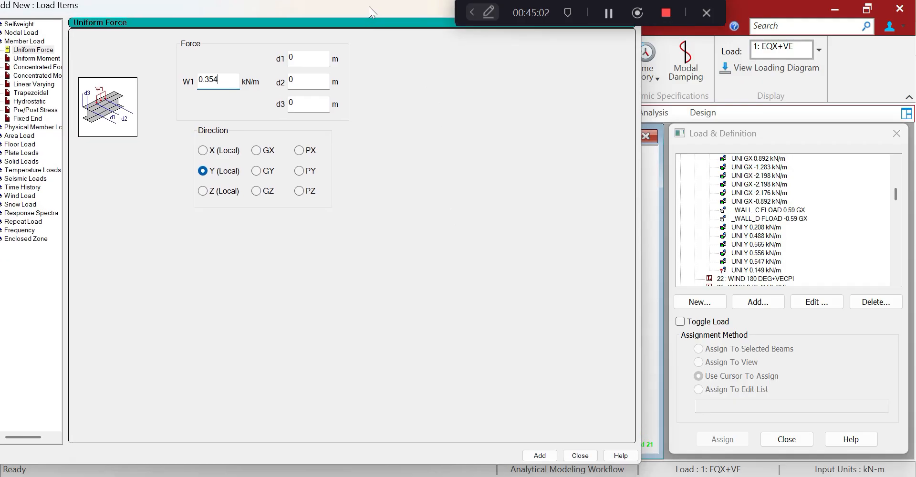
click(539, 459)
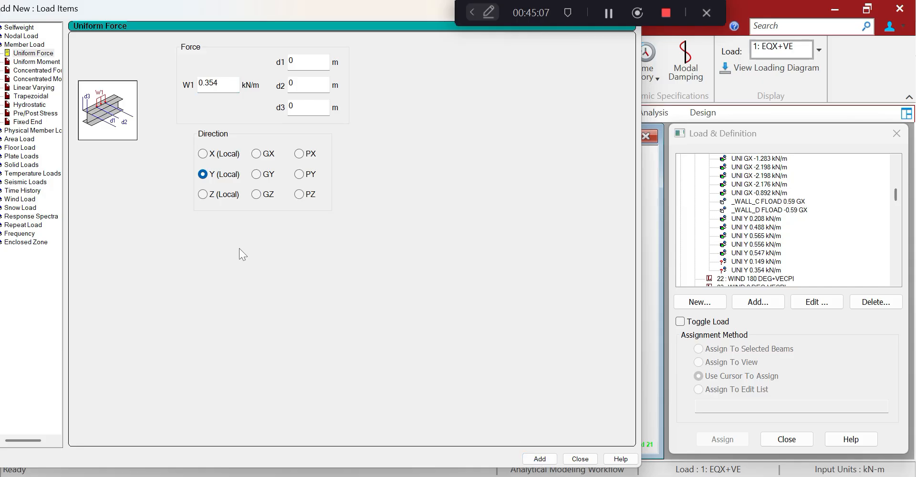
Add local-Y uniform loads of 0.41, 0.404 and 0.397 kN/m
drag(205, 83, 219, 84)
text(410)
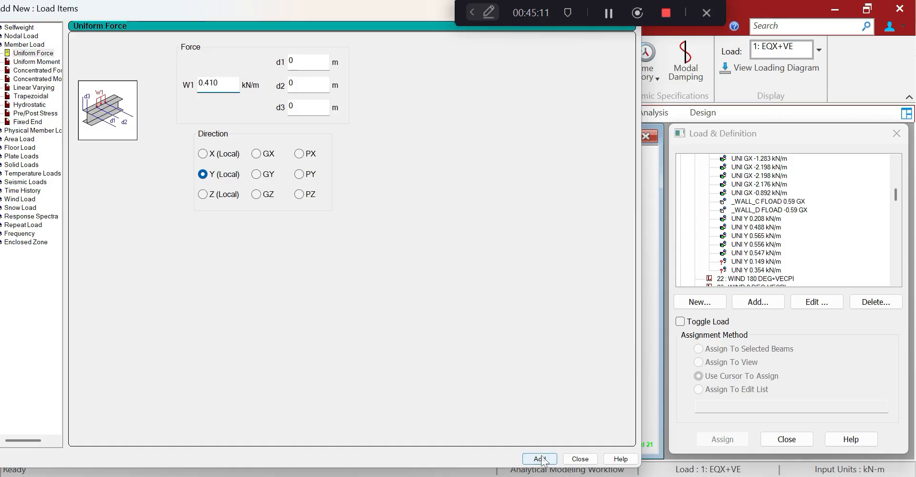
click(540, 459)
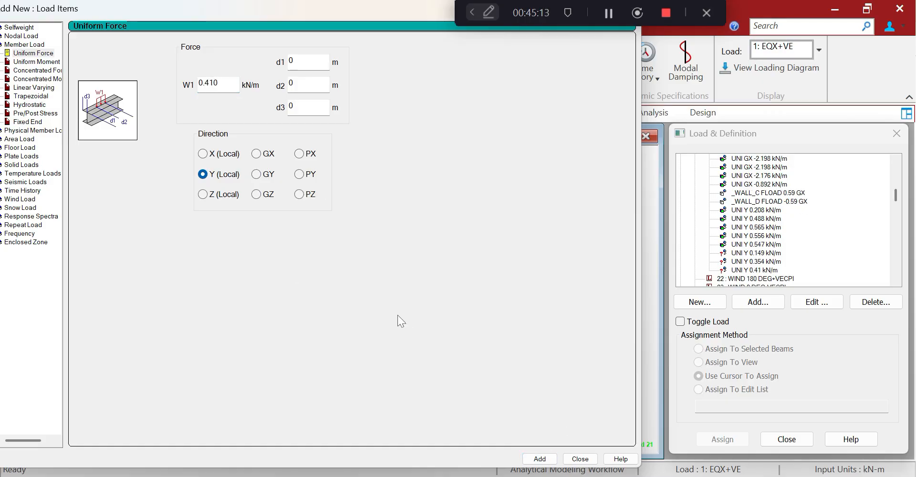
drag(221, 84, 208, 84)
text(04)
click(538, 459)
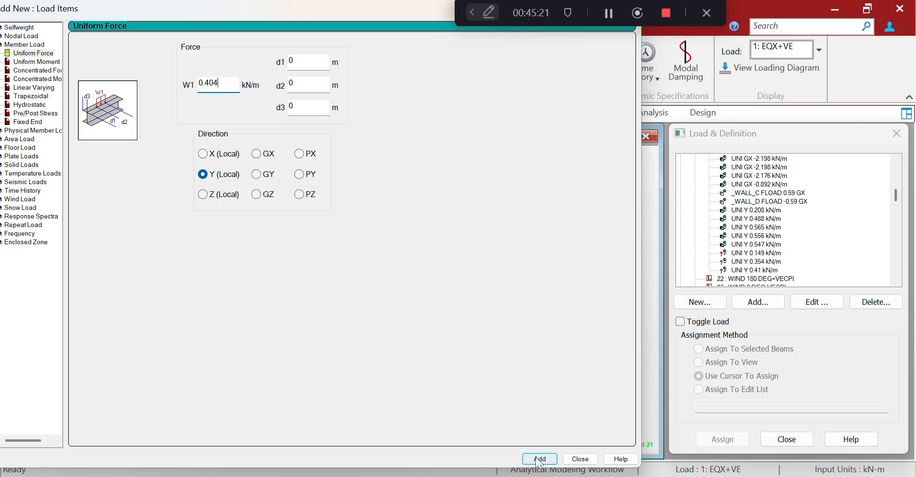
click(538, 458)
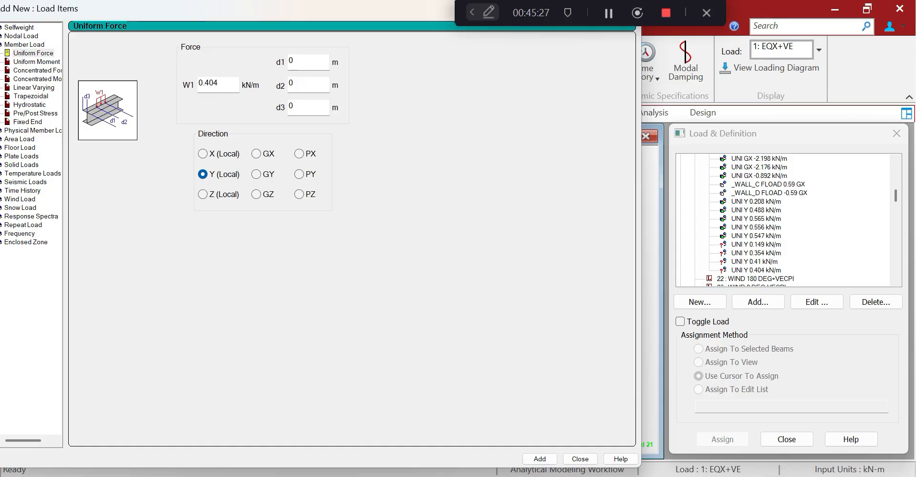
drag(219, 83, 205, 83)
text(397)
click(539, 458)
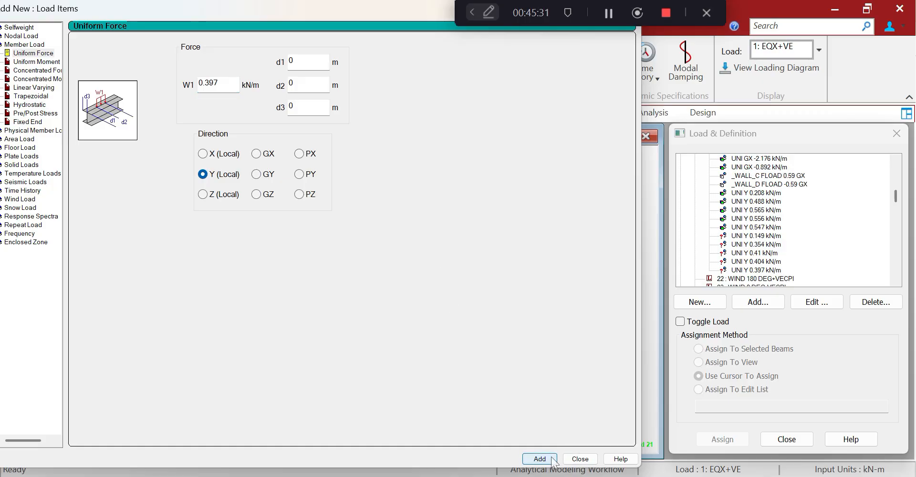
Check the spreadsheet, add a 0.472 kN/m local-Y uniform load, and close the dialog
key(alt+Tab)
scroll(598, 404, down, 5)
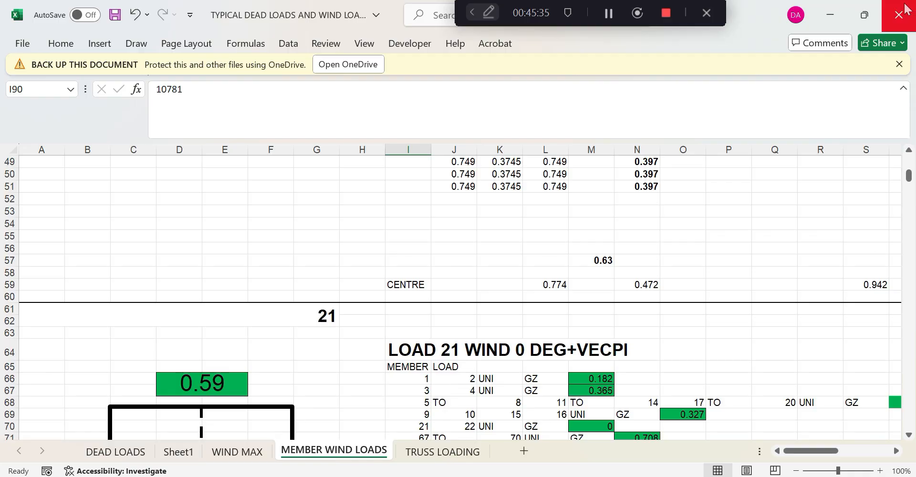
click(829, 16)
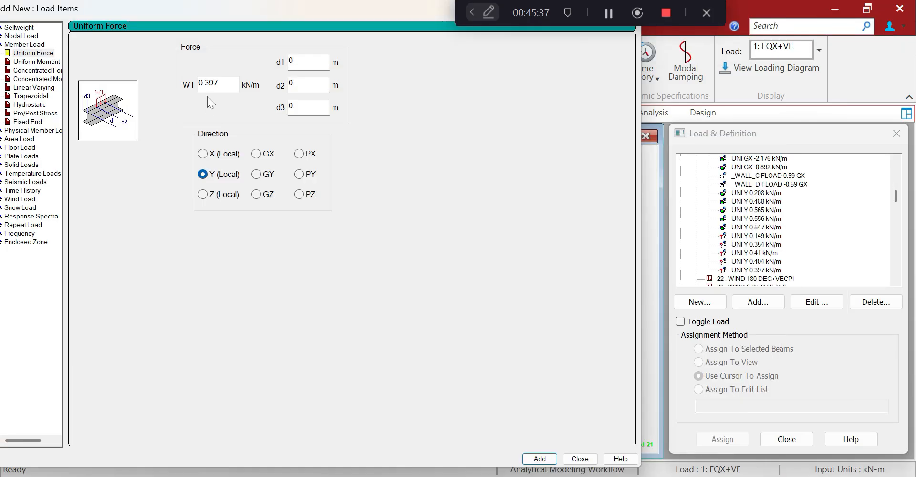
double_click(210, 84)
text(472)
click(540, 458)
click(579, 458)
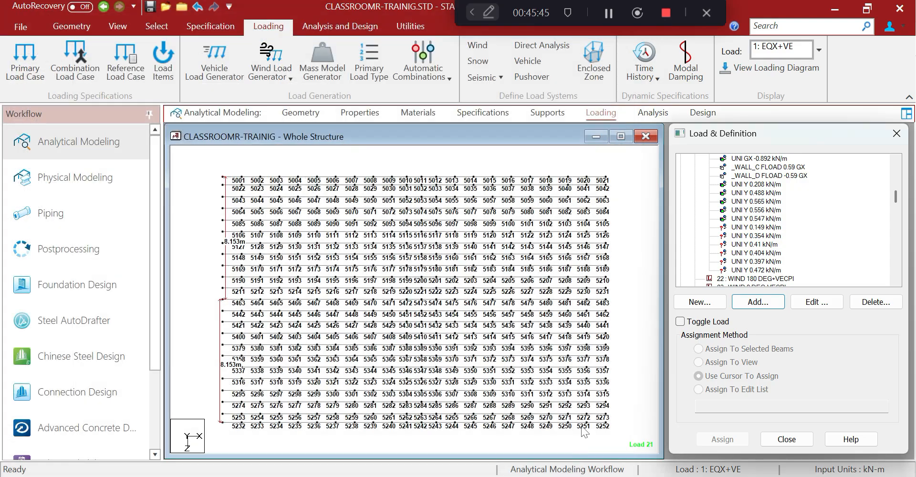
Assign the 0.547 kN/m load to bottom-row beams 5232–5252
click(738, 237)
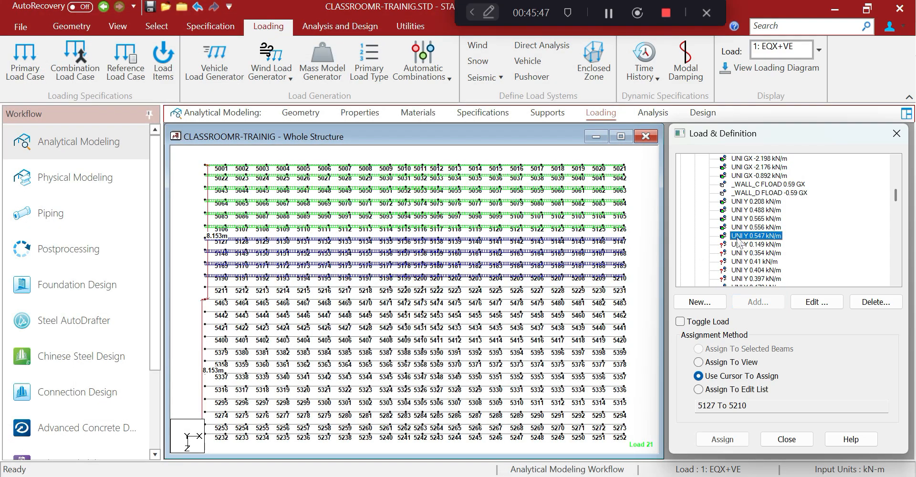
drag(182, 357, 688, 417)
click(701, 350)
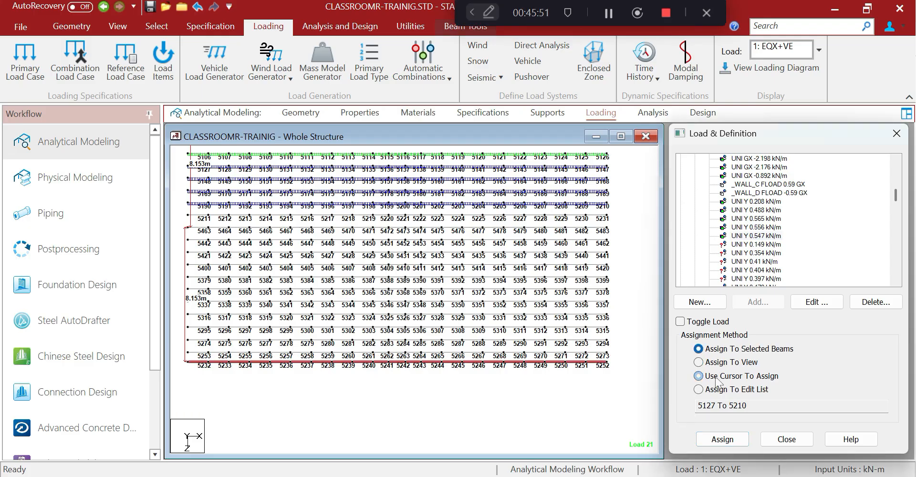
click(722, 438)
click(810, 333)
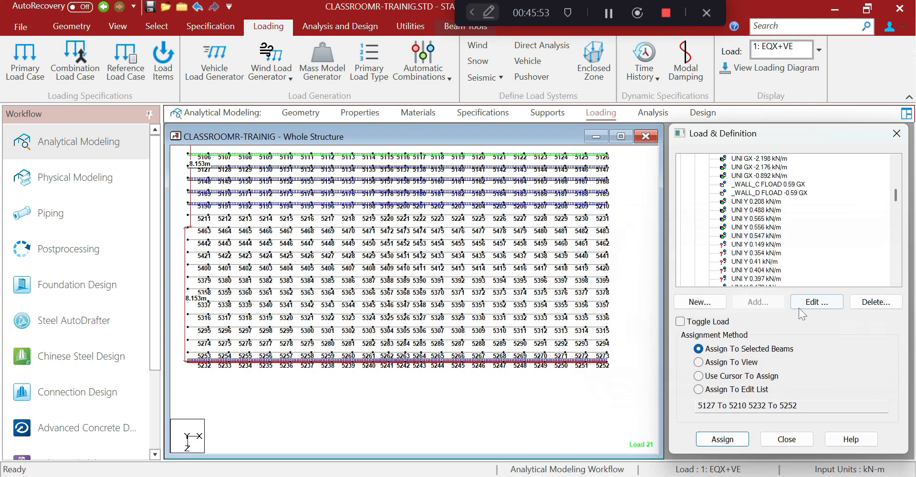
Assign the 0.149 kN/m load to bottom-row beams 5232–5252
click(761, 245)
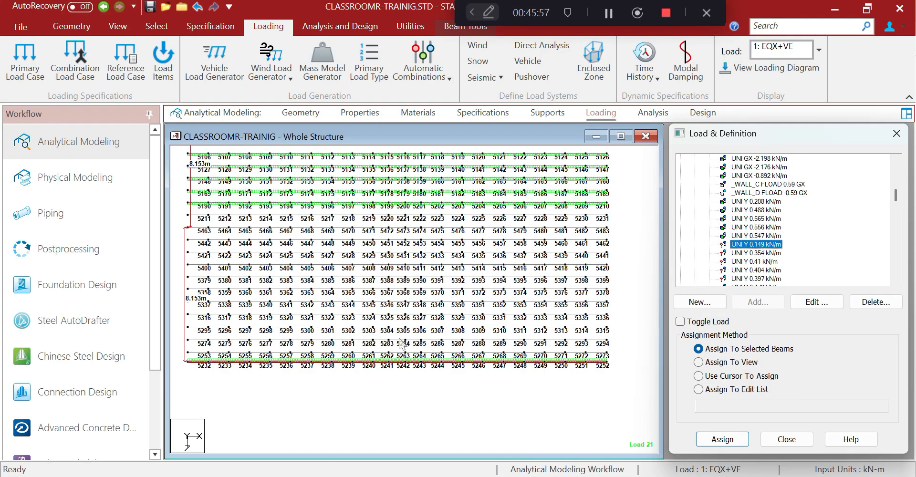
click(598, 405)
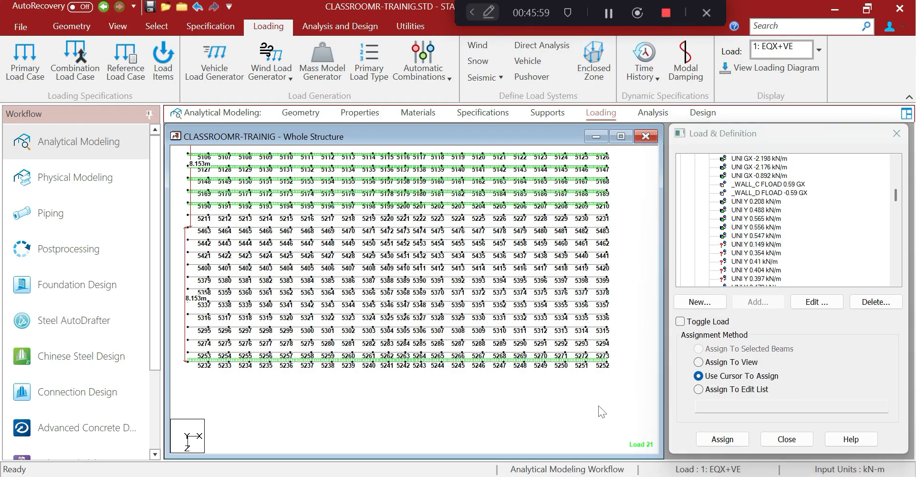
click(757, 235)
click(760, 245)
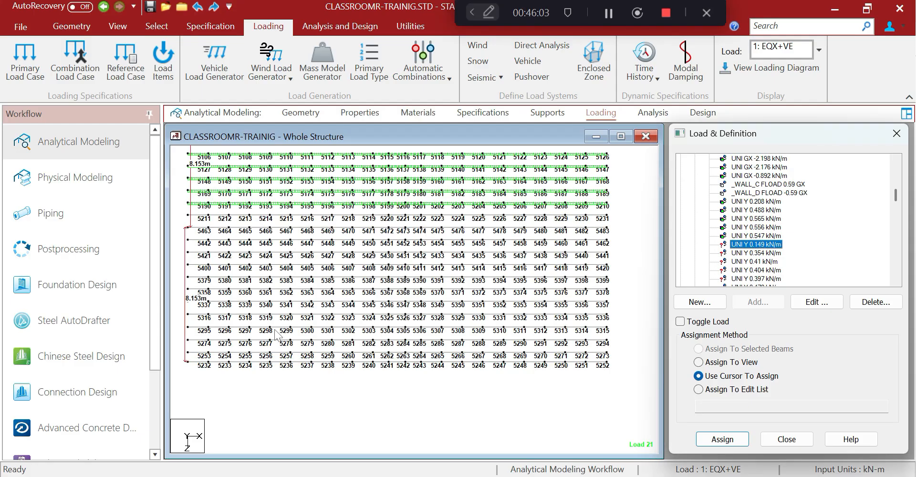
drag(179, 362, 620, 391)
click(699, 348)
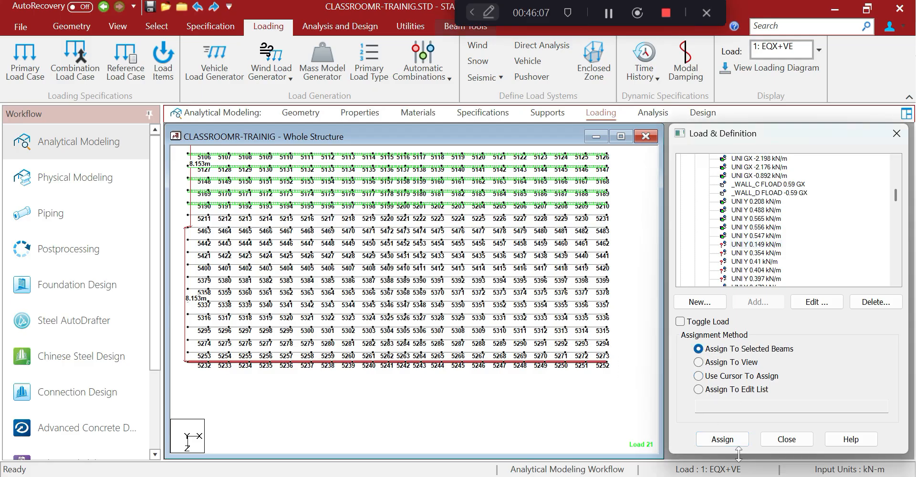
click(728, 443)
click(794, 337)
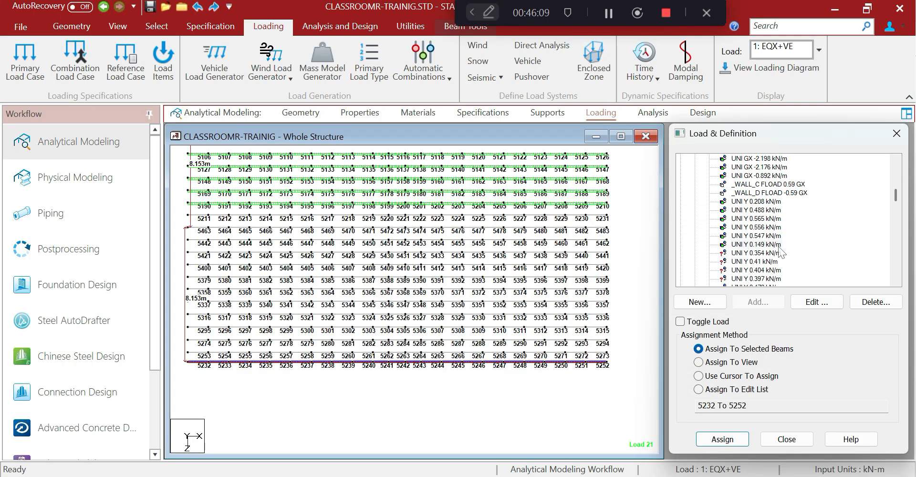
Assign 0.354 kN/m to beams 5253–5273 and 0.41 kN/m to the next roof row
click(771, 252)
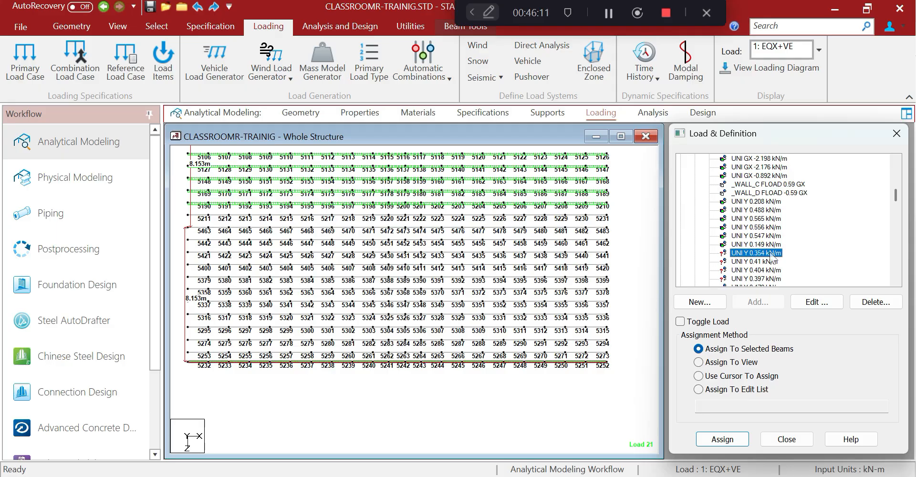
drag(183, 343, 618, 355)
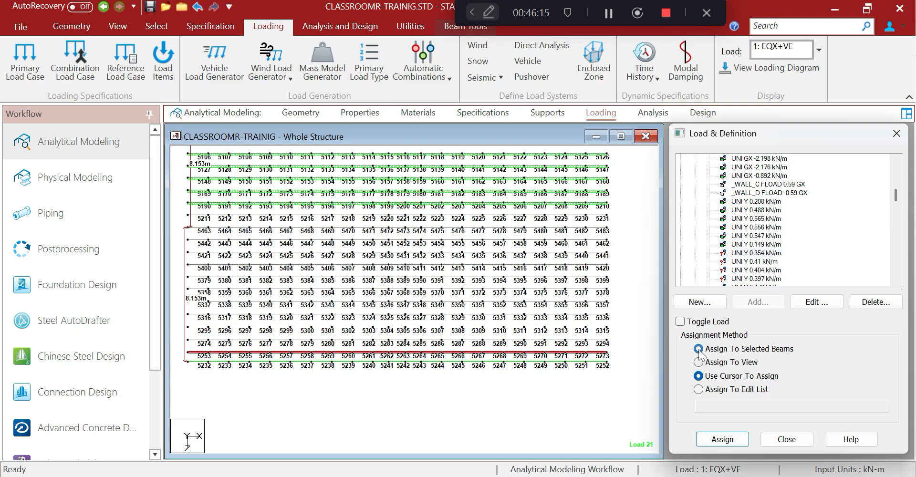
click(698, 349)
click(723, 439)
click(794, 330)
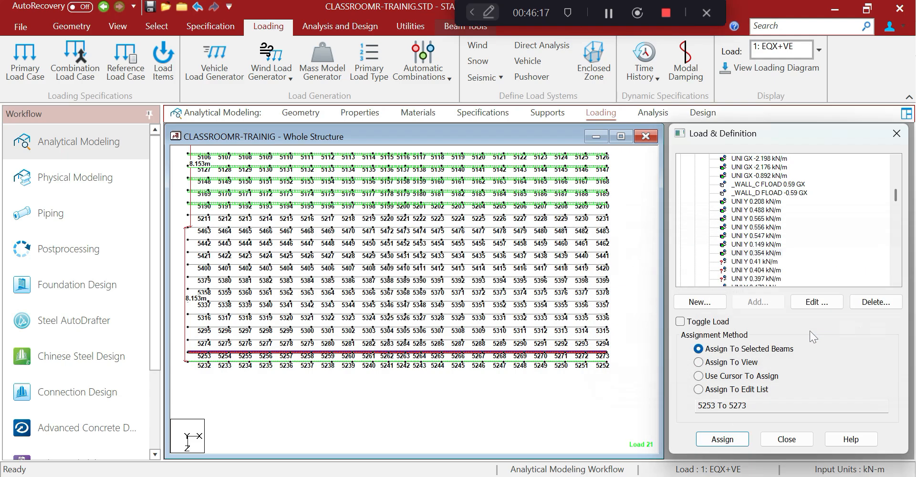
click(771, 262)
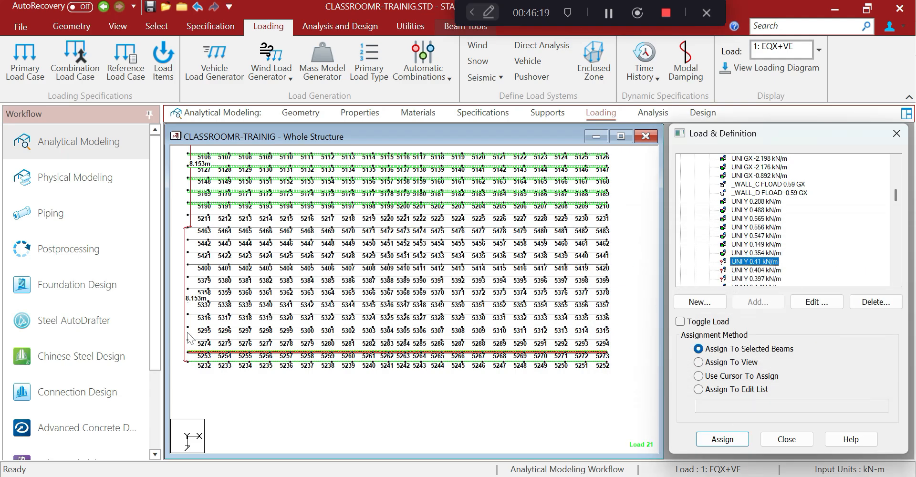
drag(186, 336, 617, 345)
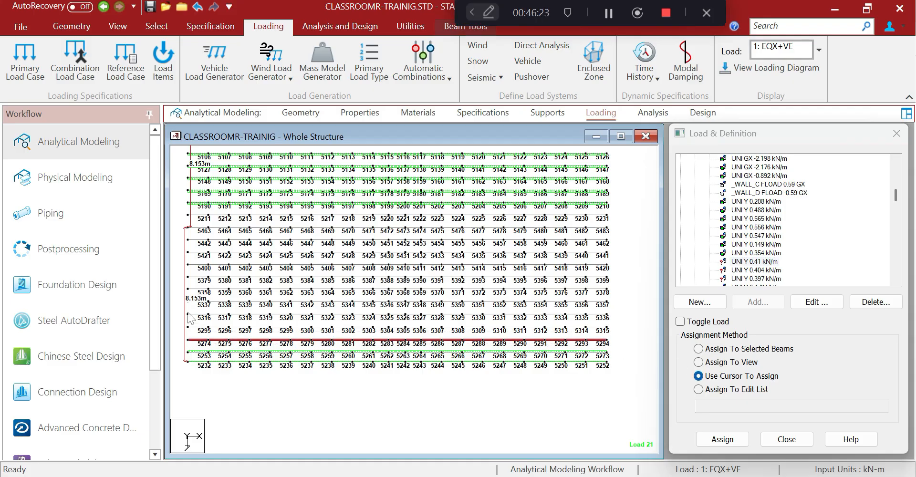
drag(179, 307, 636, 341)
click(698, 349)
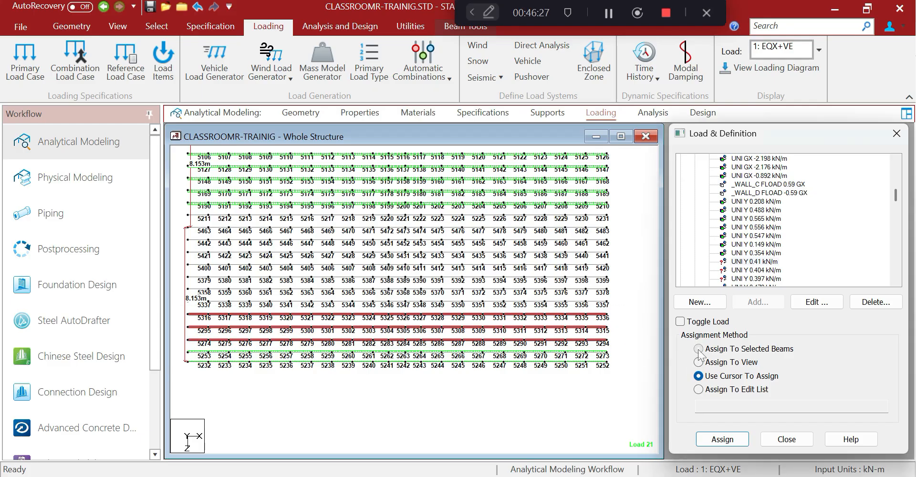
click(723, 439)
click(822, 333)
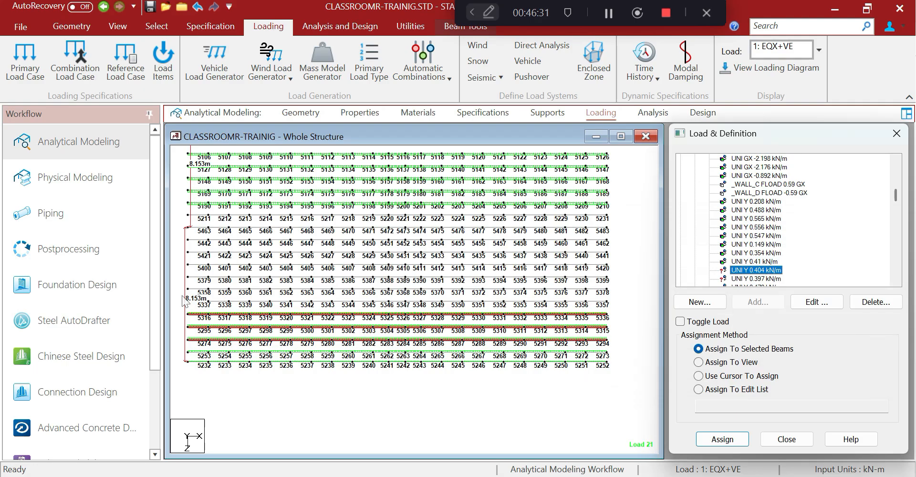
Assign the 0.404 kN/m load to beams 5337–5357, then pick the 0.397 kN/m item
drag(182, 295, 613, 308)
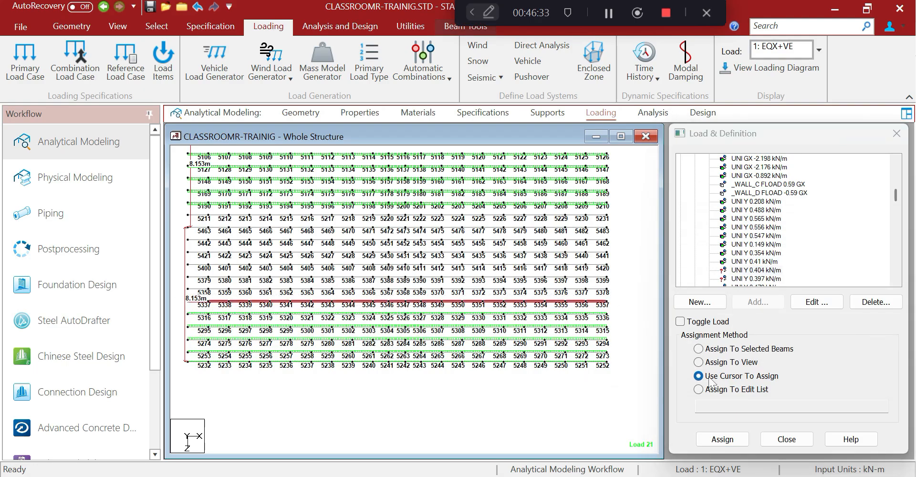
click(698, 349)
click(741, 435)
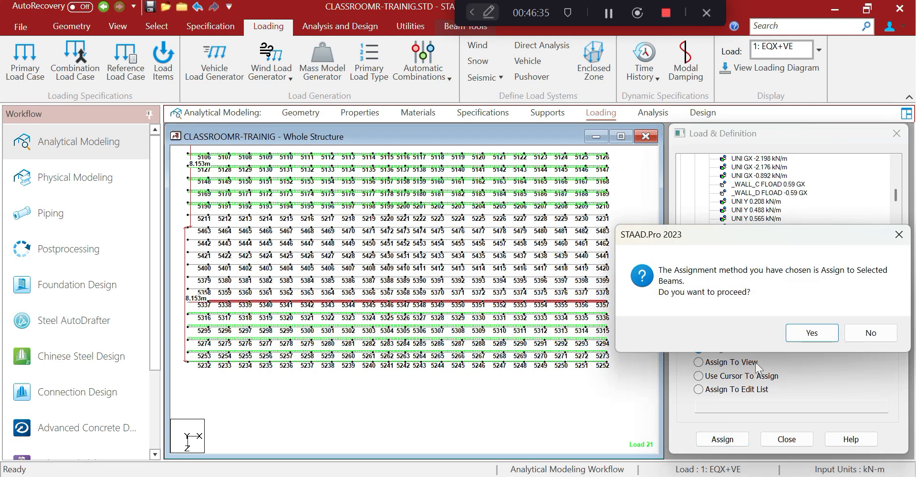
click(793, 338)
scroll(797, 283, down, 1)
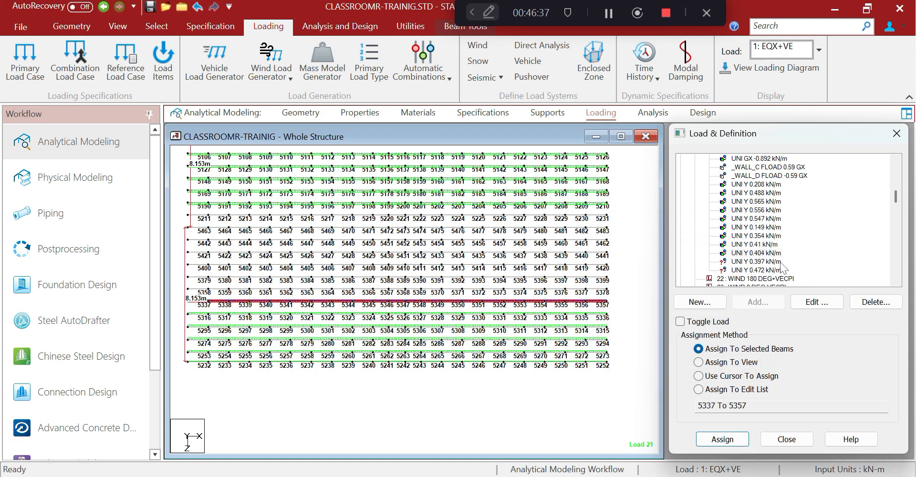
click(774, 262)
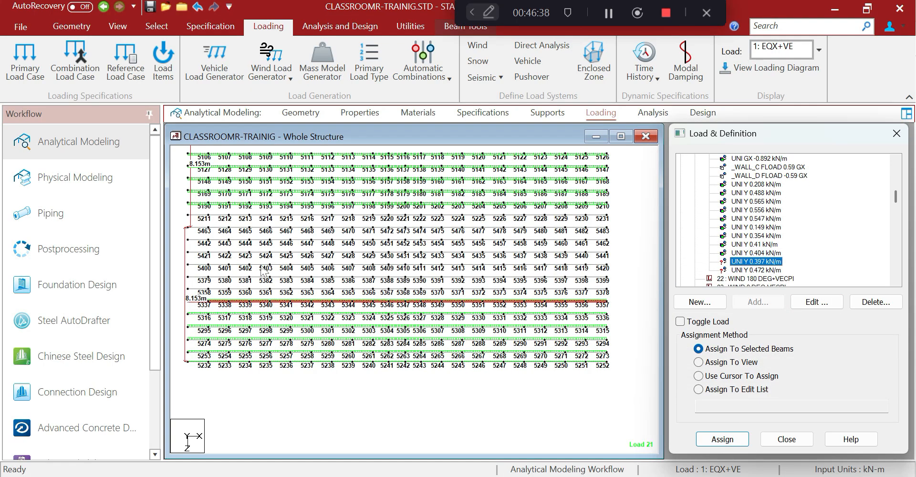
click(179, 242)
Check which purlin beams carry the 0.41, 0.404 and 0.397 kN/m loads
drag(182, 232, 286, 288)
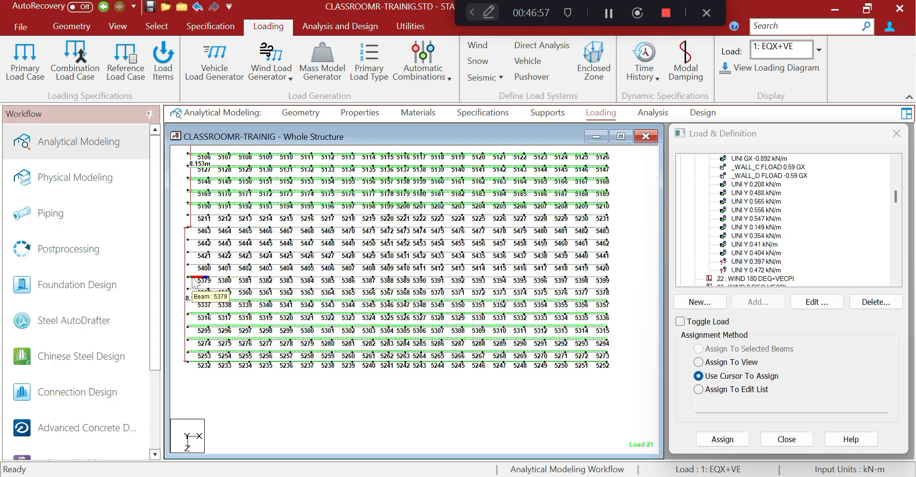
click(740, 246)
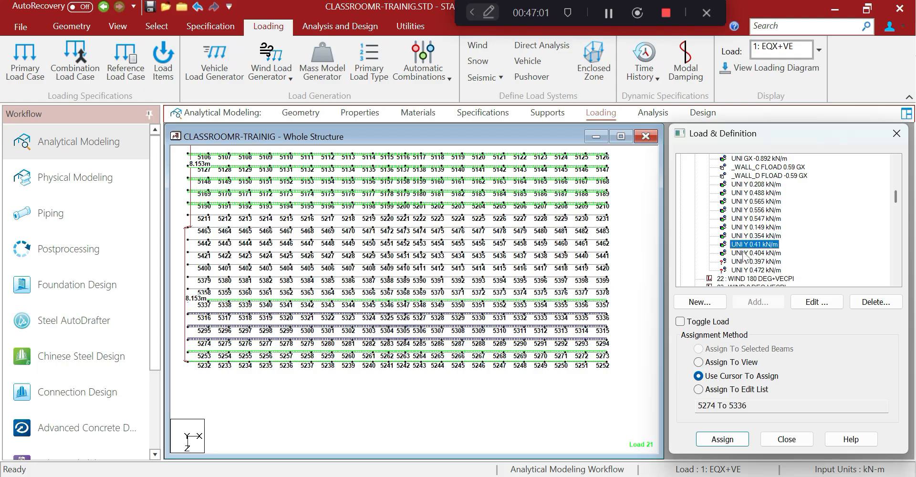
click(744, 254)
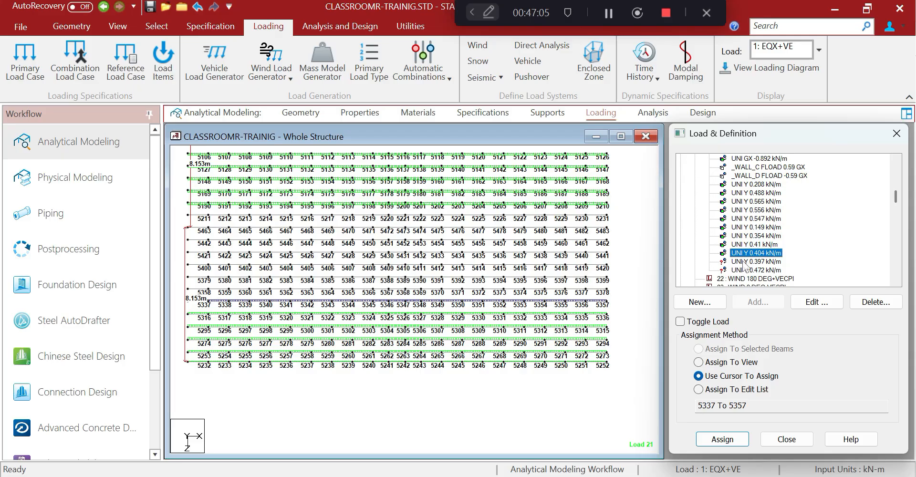
click(744, 262)
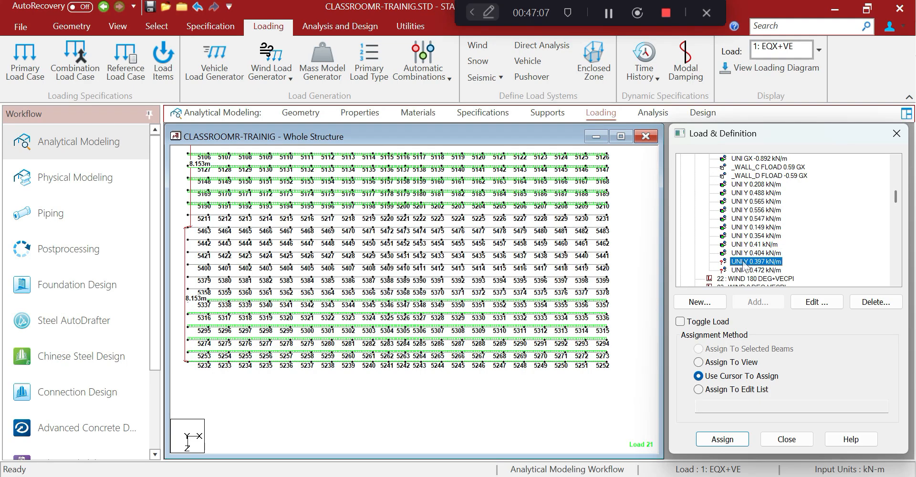
scroll(410, 289, down, 1)
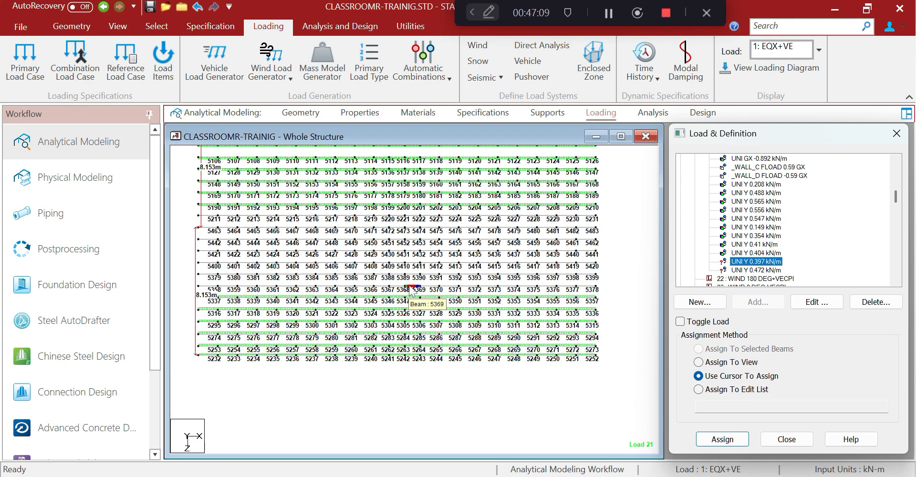
Pan to rows 5001–5105, select a purlin in the 5190 row, and switch to Excel
click(193, 249)
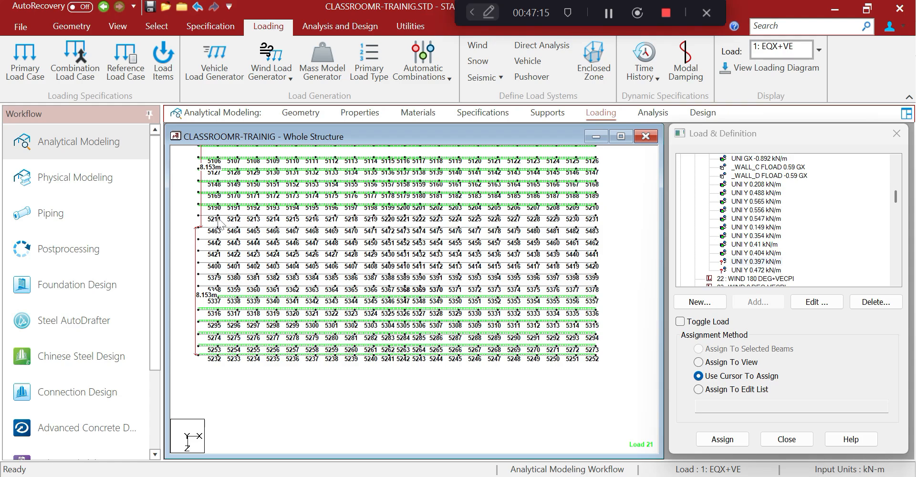
middle_drag(217, 225, 221, 285)
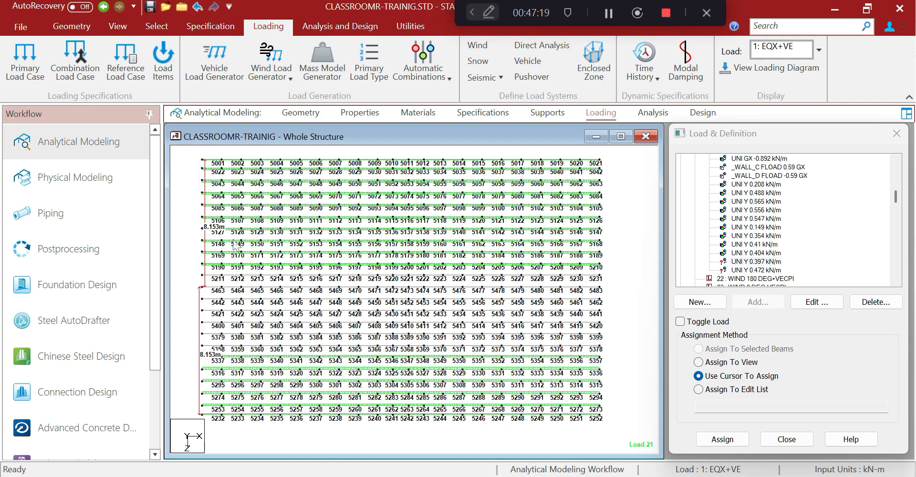
click(232, 264)
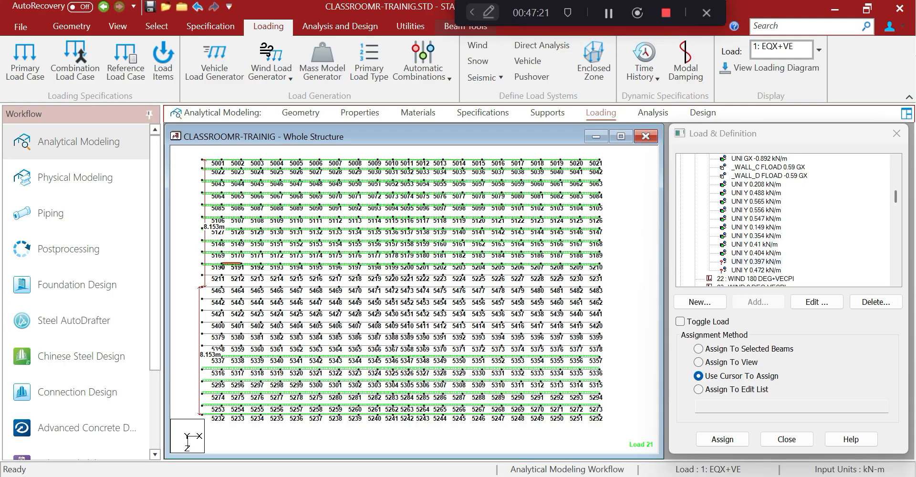
key(alt+Tab)
scroll(613, 188, up, 4)
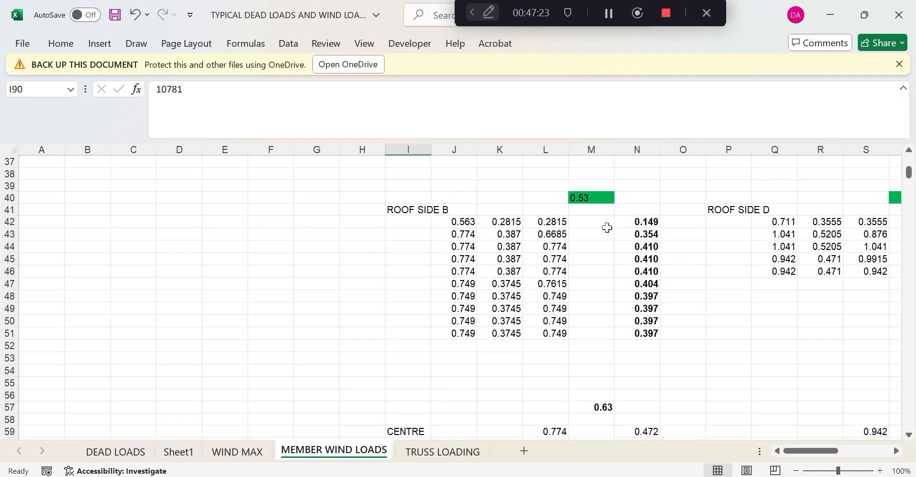
Review the ROOF SIDE B load formulas in cells N47–N51
click(654, 286)
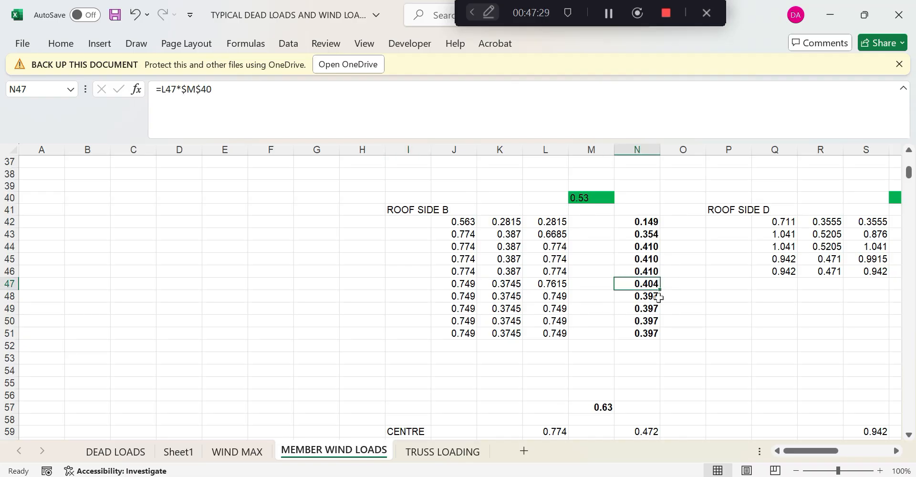
click(659, 298)
click(654, 308)
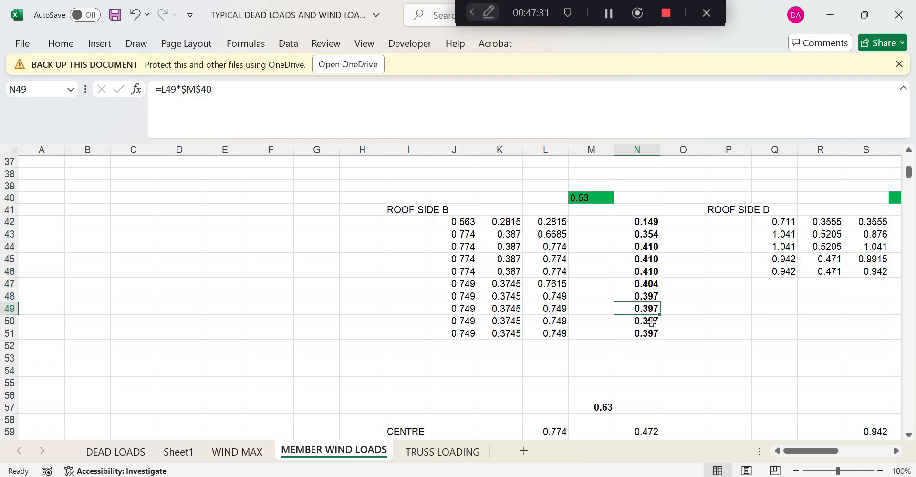
click(651, 323)
click(648, 332)
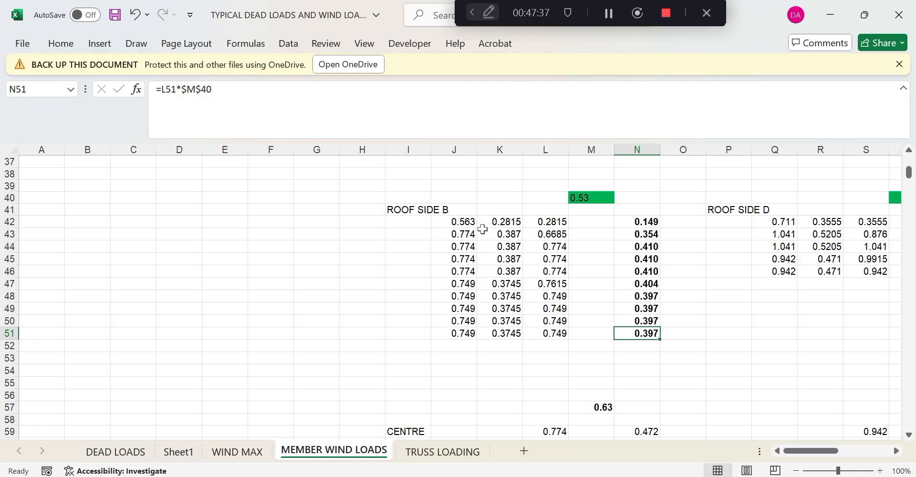
Review the values in cells J42–J51, then return to STAAD.Pro
click(468, 220)
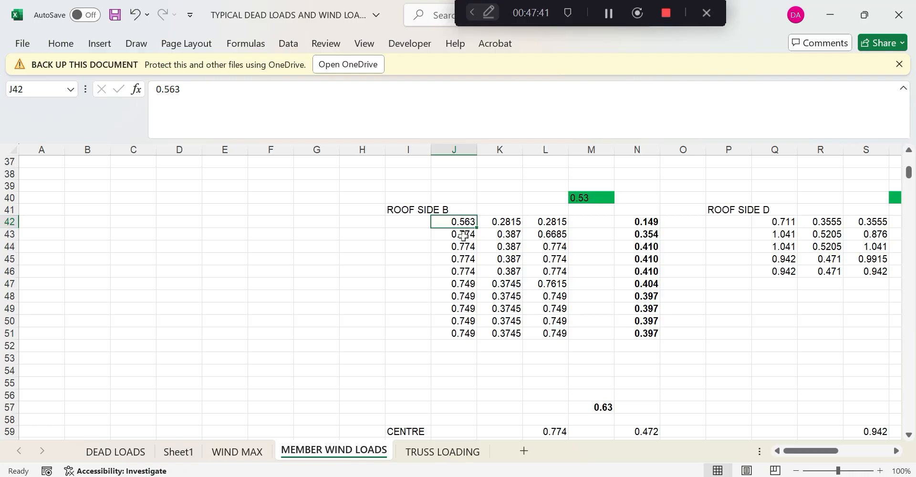
click(463, 236)
click(464, 249)
click(465, 260)
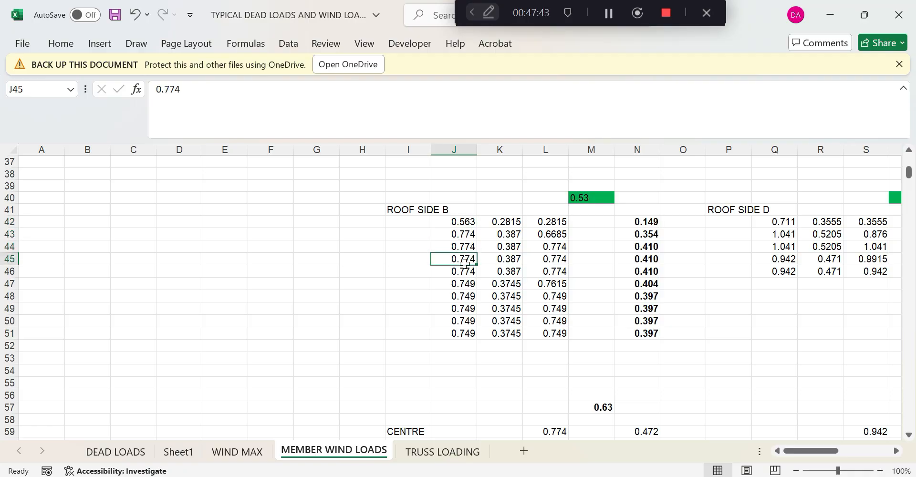
click(464, 272)
click(465, 285)
click(465, 296)
click(466, 309)
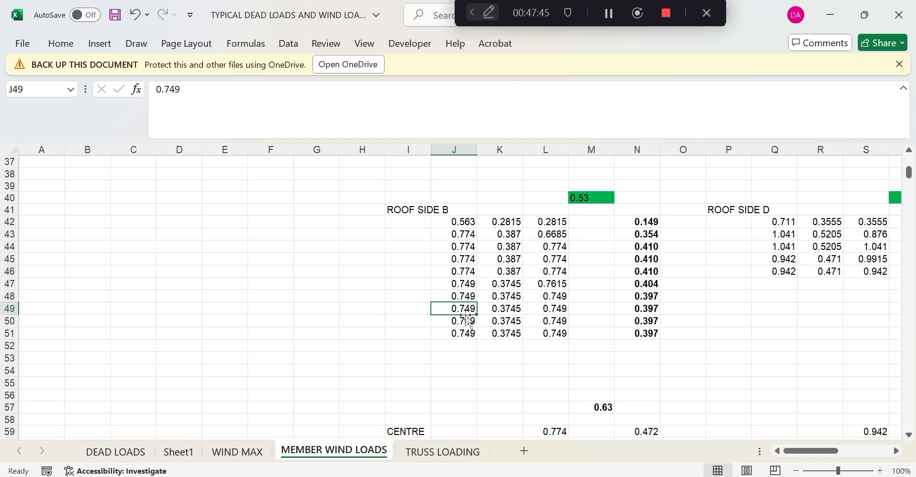
click(467, 321)
click(468, 334)
key(alt+Tab)
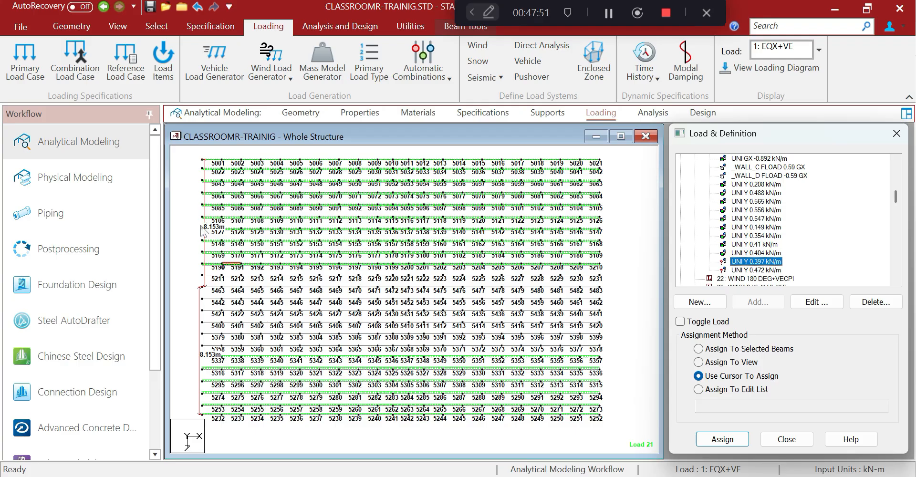
Assign the 0.547 kN/m uniform Y load to selected purlin row 5211–5231
click(201, 271)
click(605, 275)
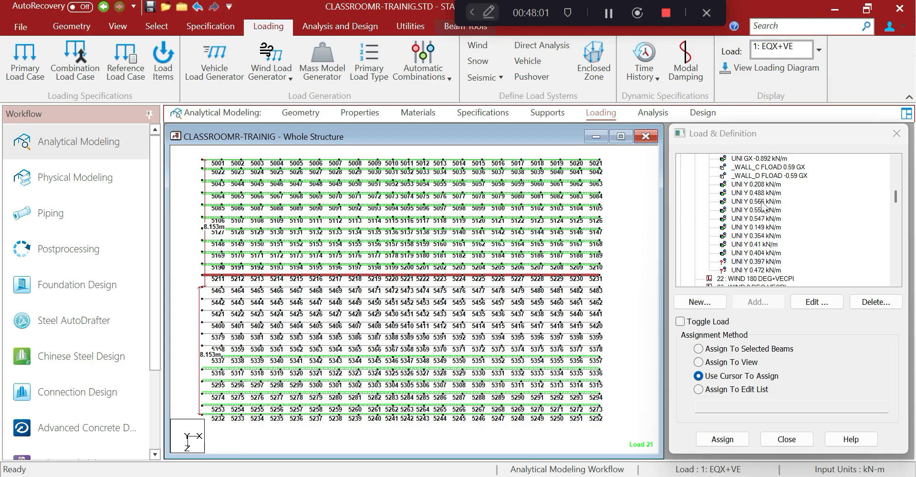
click(757, 221)
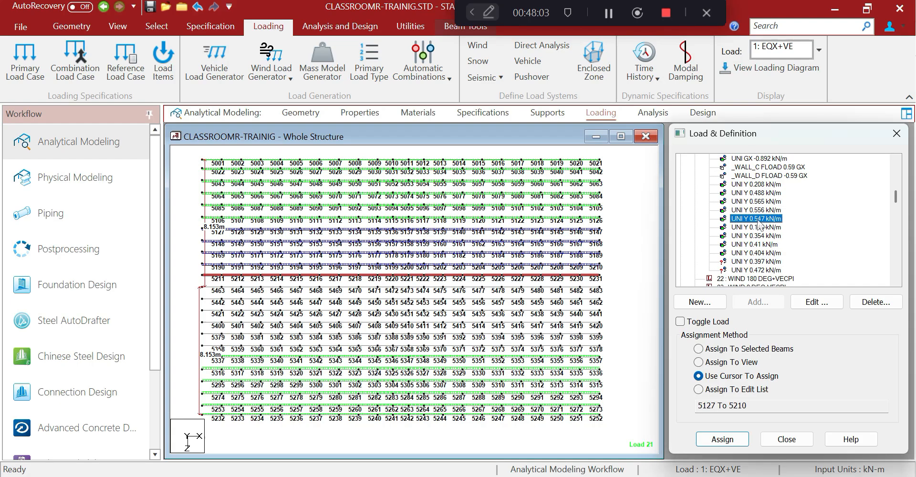
click(698, 348)
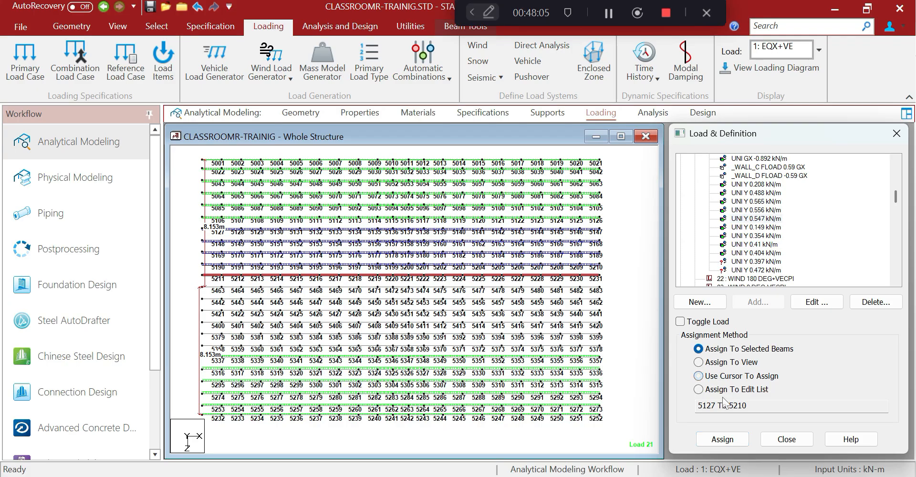
click(722, 438)
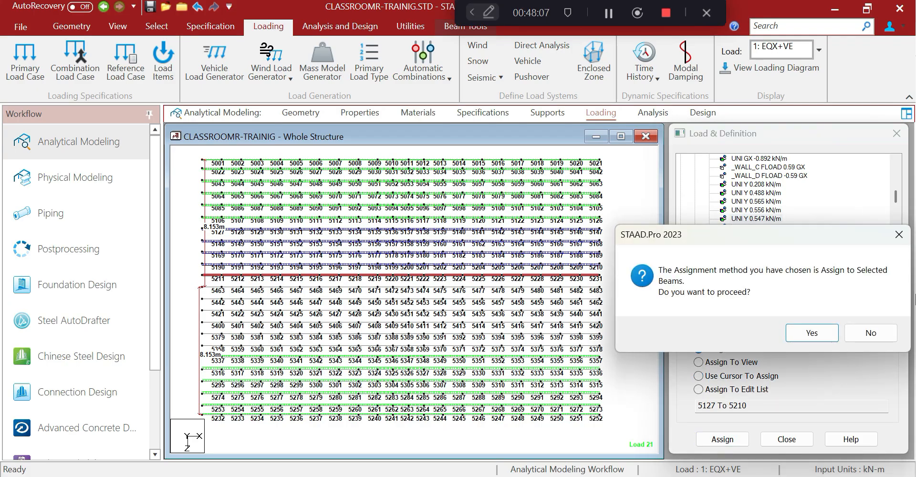
click(797, 333)
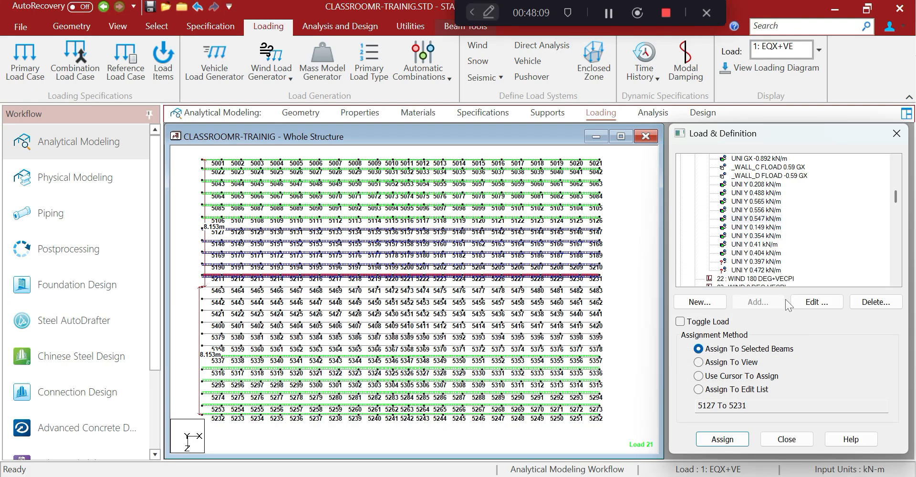
Assign the 0.397 kN/m uniform Y load to purlin rows 5379–5462 and 5358–5378
click(762, 262)
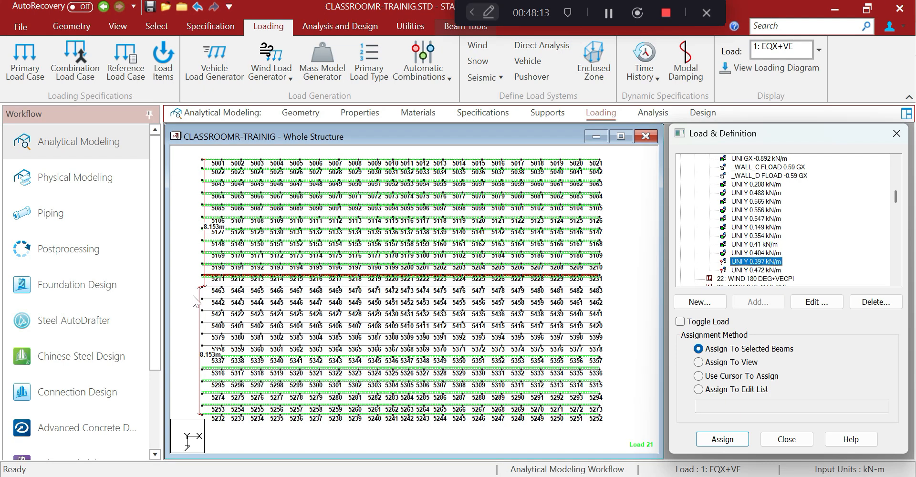
drag(195, 288, 629, 339)
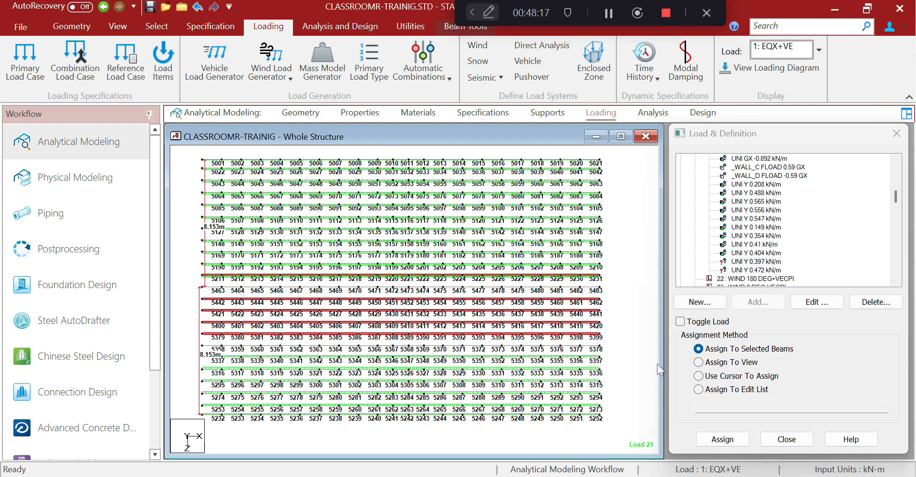
click(716, 441)
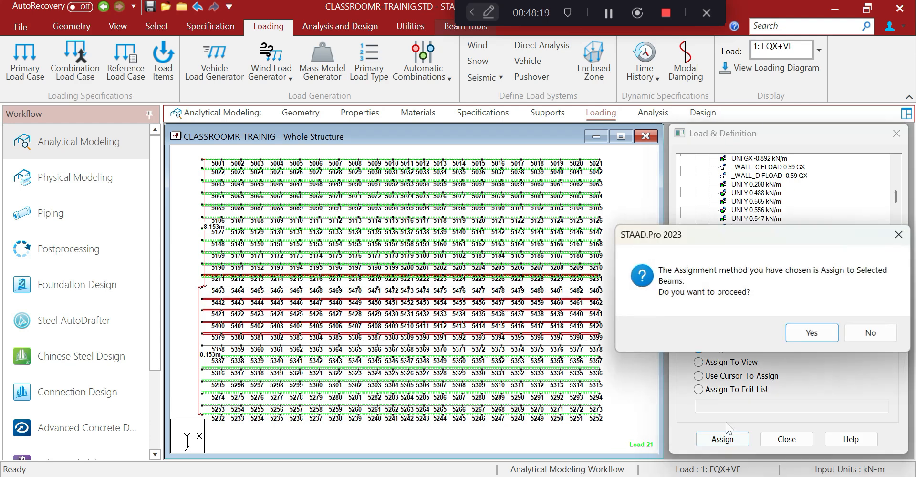
click(797, 336)
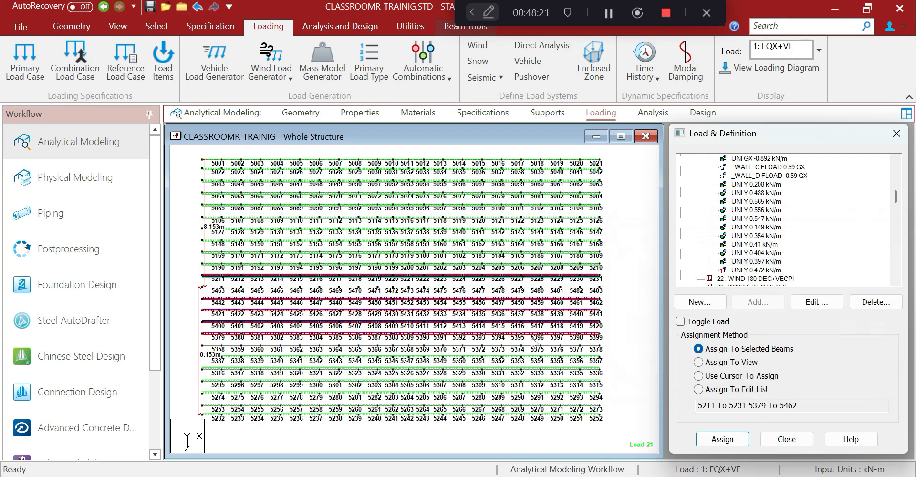
drag(201, 347, 632, 359)
click(728, 444)
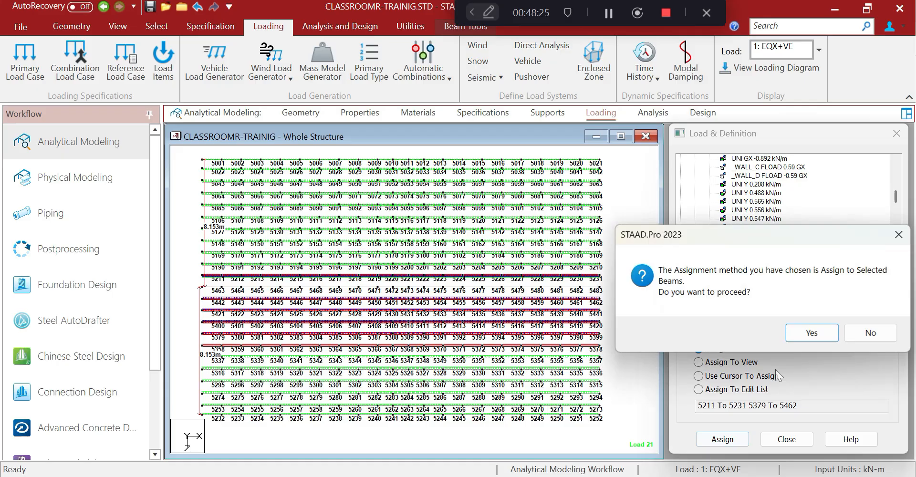
click(793, 336)
Assign the 0.472 kN/m uniform Y load to purlin row 5463–5483, then clear the selection
click(761, 270)
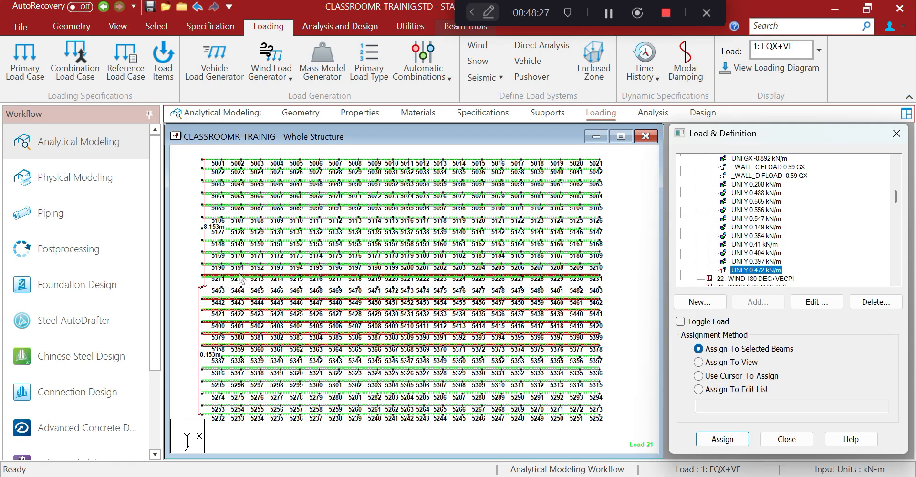
drag(193, 279, 619, 293)
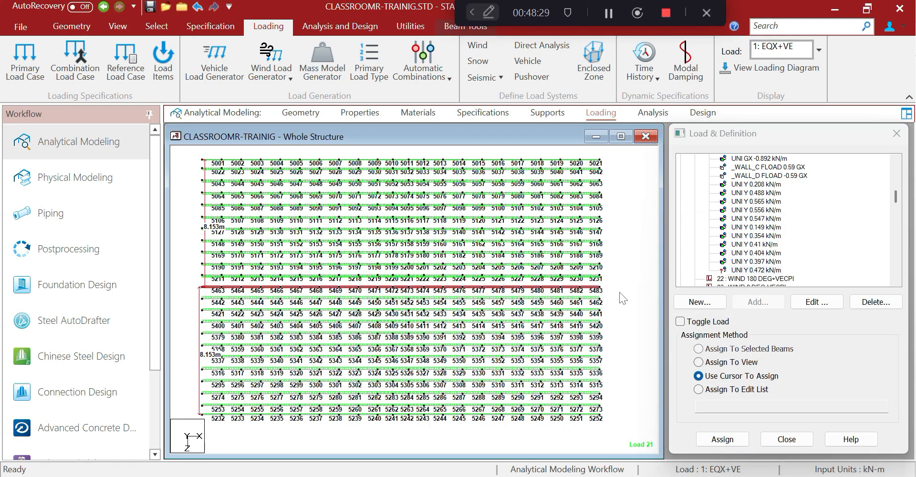
click(698, 348)
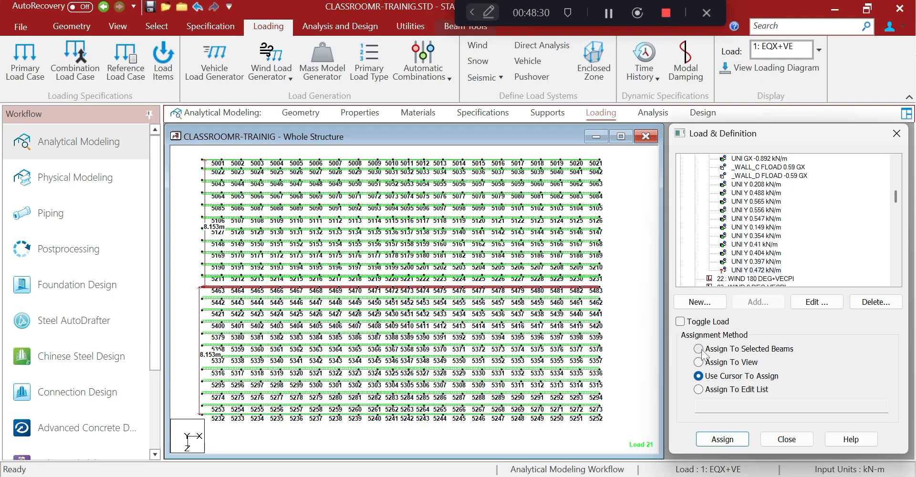
click(720, 440)
click(802, 332)
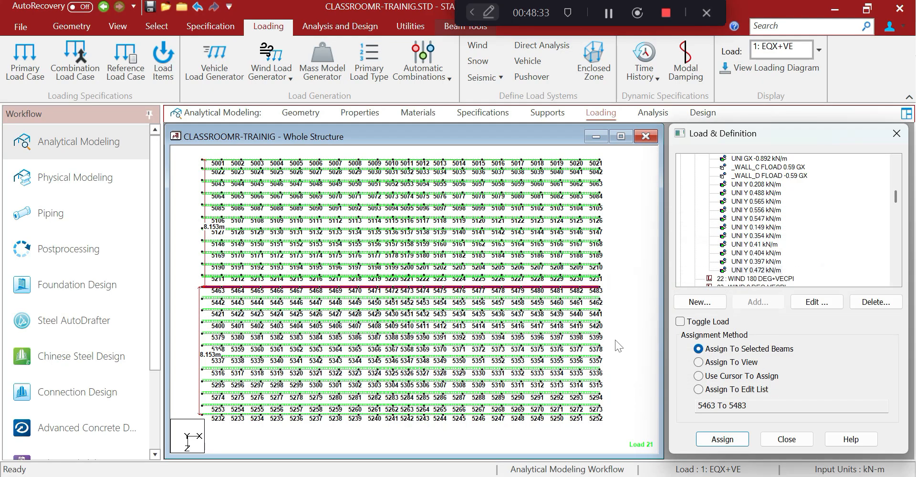
click(614, 340)
Display the whole structure in 3D to review Load 21's roof loads, then minimize STAAD.Pro
click(117, 26)
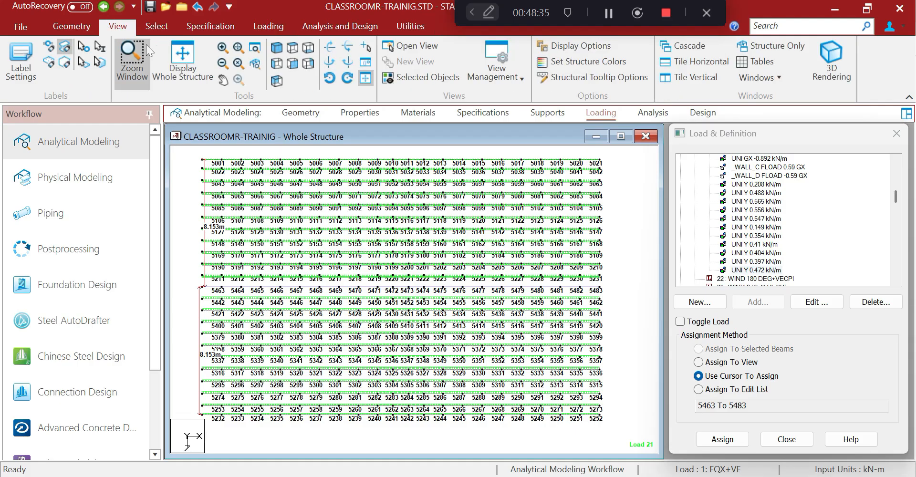
click(181, 61)
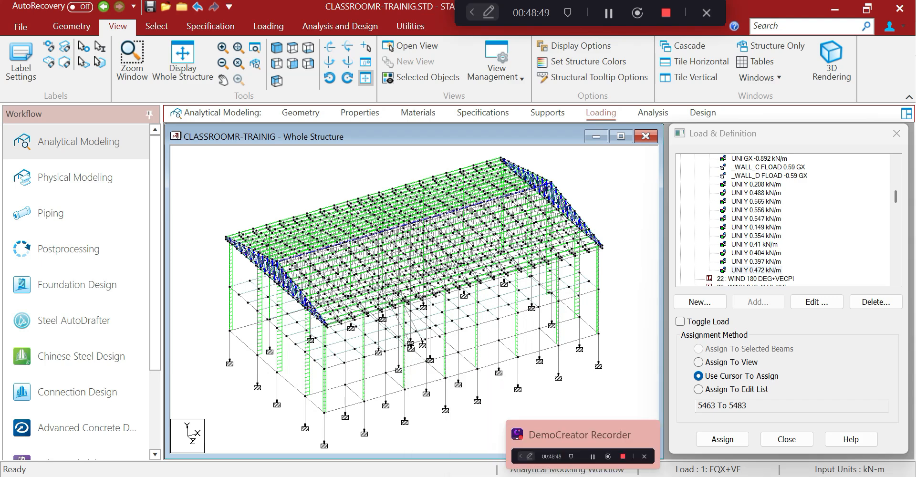
click(456, 476)
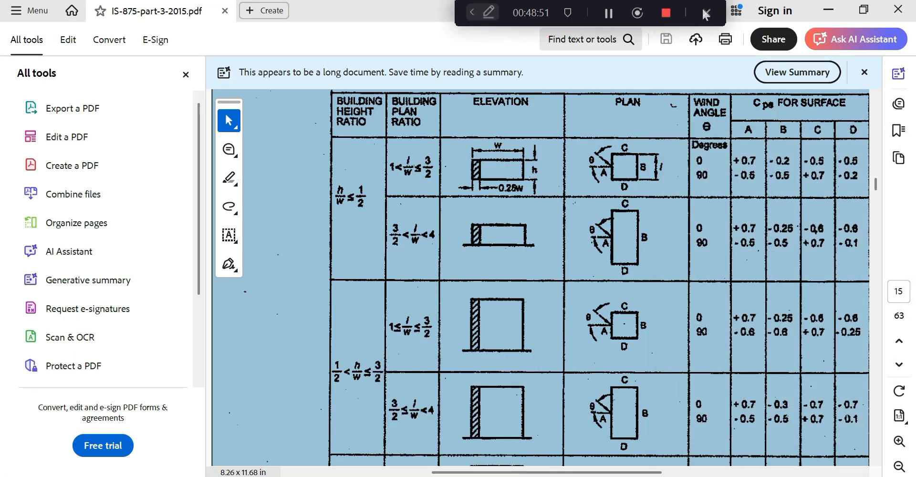
Minimize the IS-875 PDF, restore STAAD.Pro briefly, then switch to the Excel load workbook
click(828, 13)
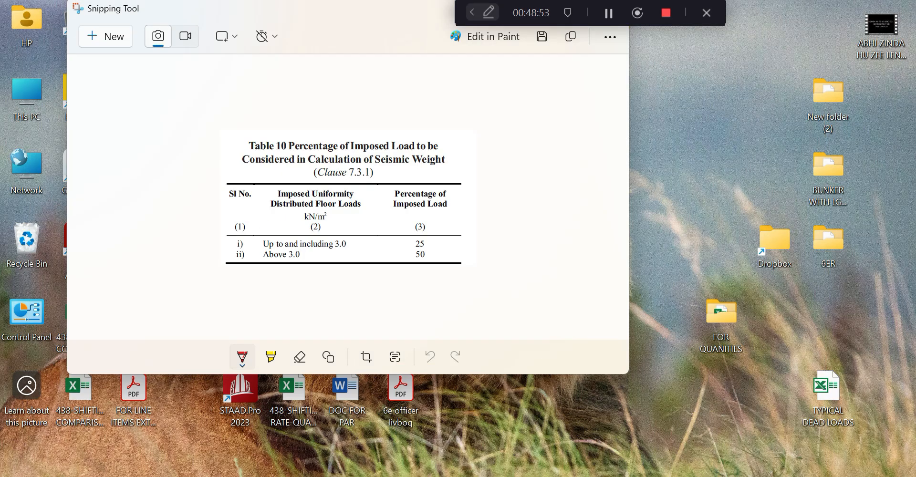
click(456, 476)
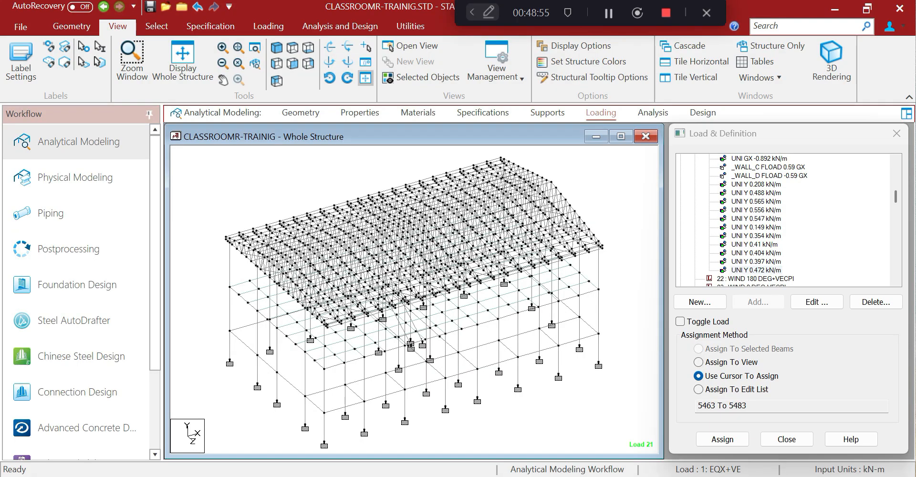
click(456, 476)
click(456, 476)
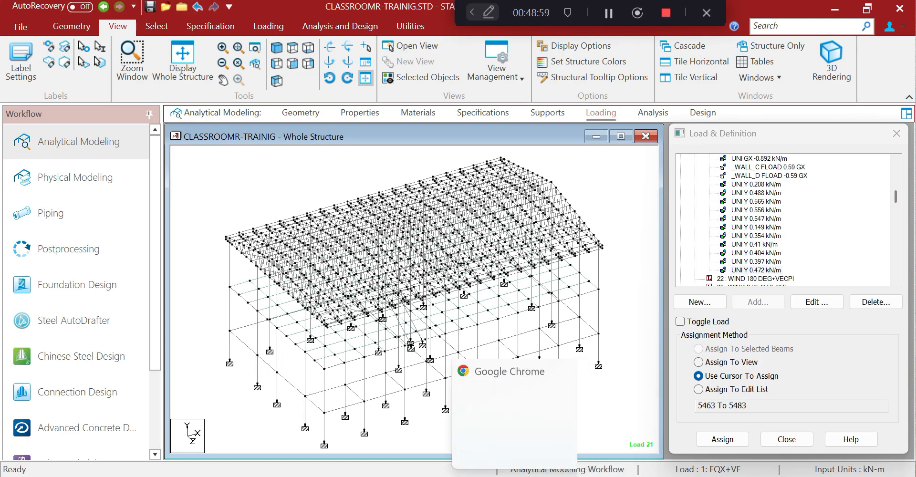
click(486, 476)
Clear the LOAD 21 table's values, then set it to No Fill and No Border
scroll(412, 357, up, 3)
scroll(413, 358, down, 10)
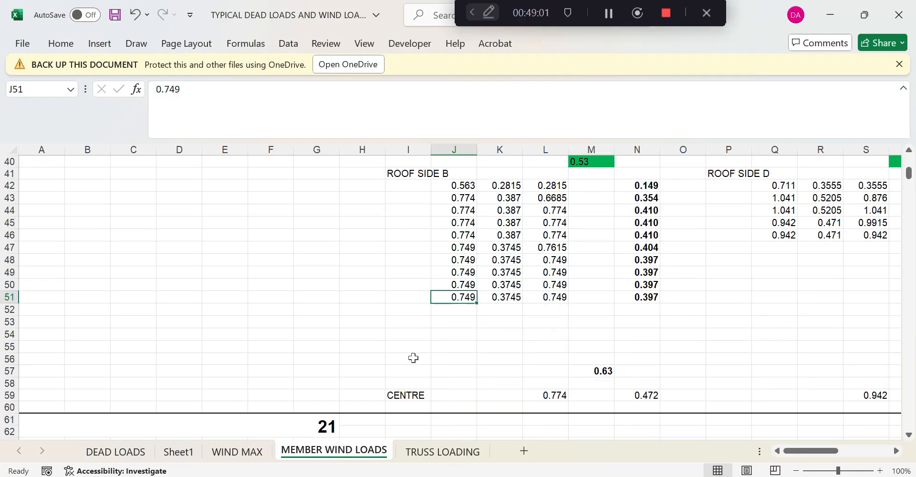
drag(408, 255, 894, 444)
key(Delete)
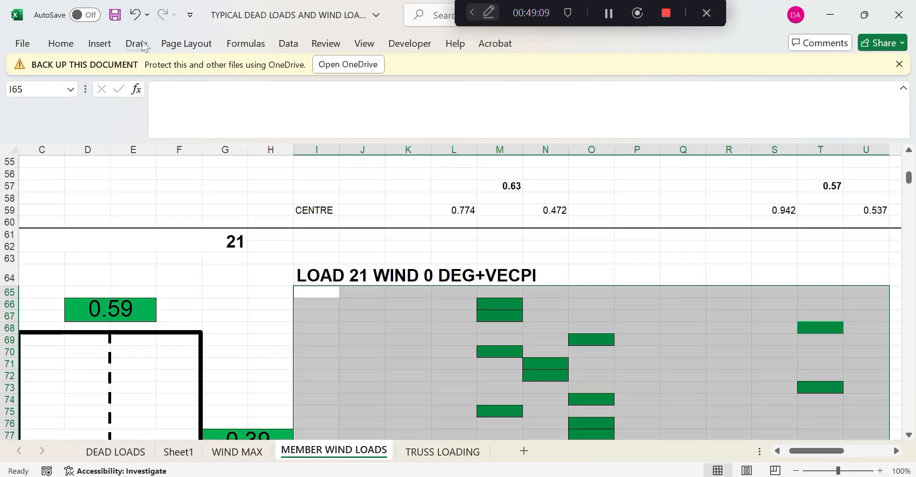
click(64, 44)
click(211, 93)
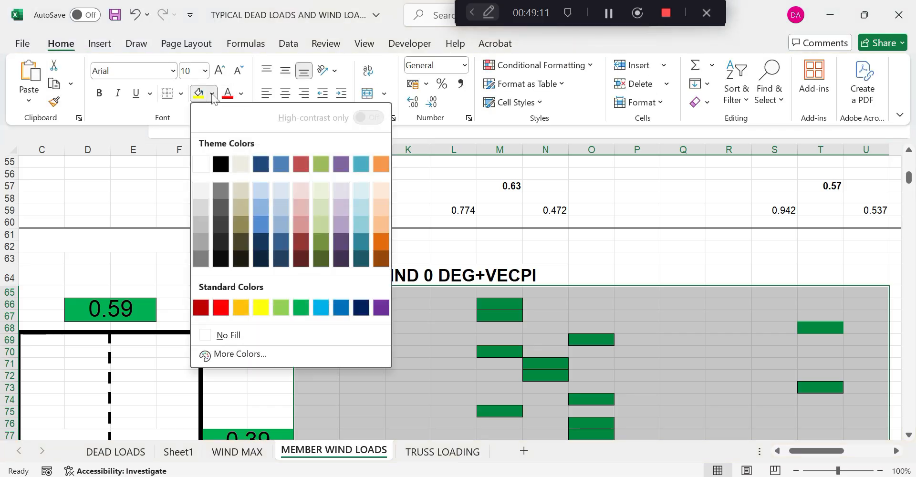
click(228, 335)
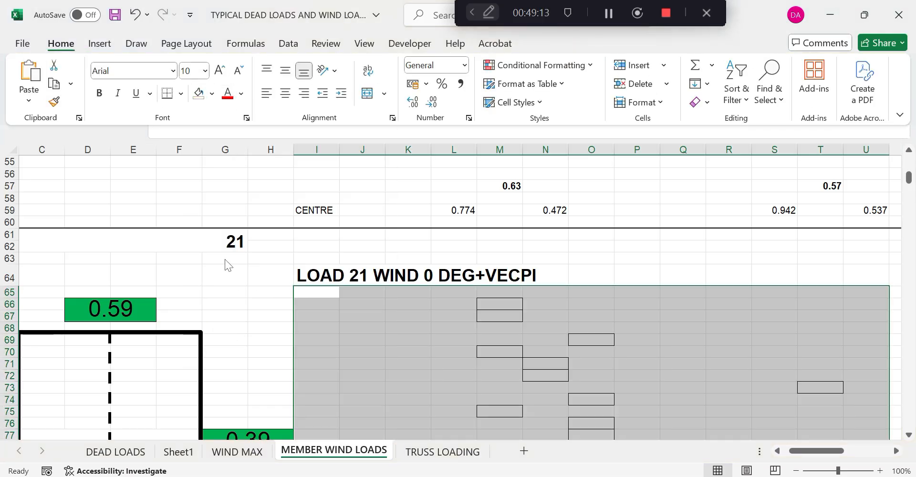
click(180, 93)
click(190, 221)
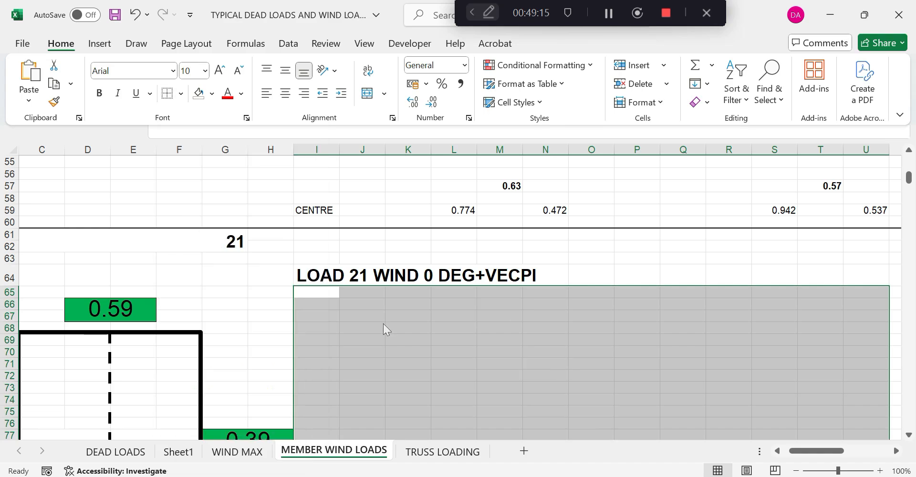
Remove the green fills from the LOAD 22 WIND 180 DEG+VECPI table
scroll(385, 329, down, 8)
scroll(385, 329, down, 20)
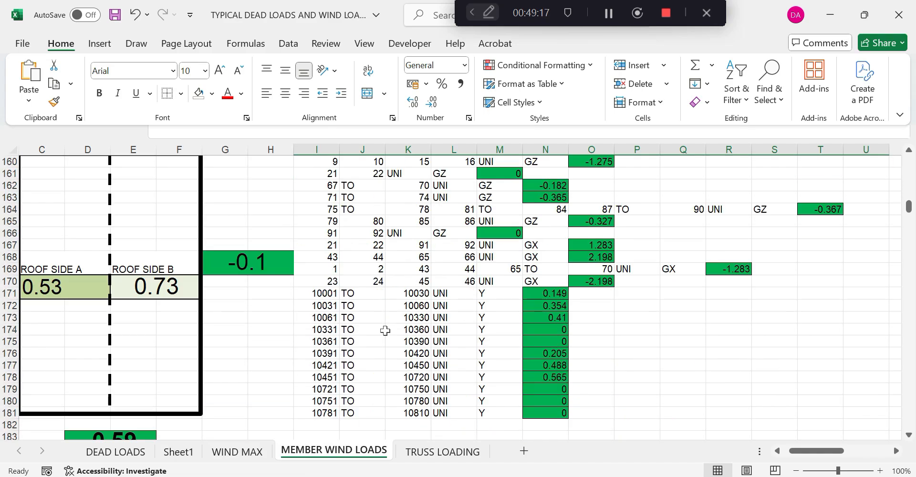
scroll(362, 232, up, 2)
drag(314, 232, 888, 427)
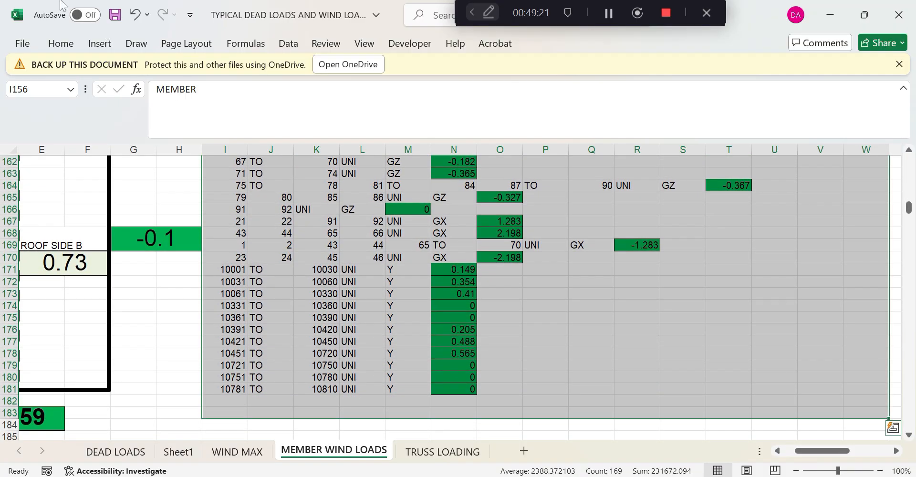
click(60, 43)
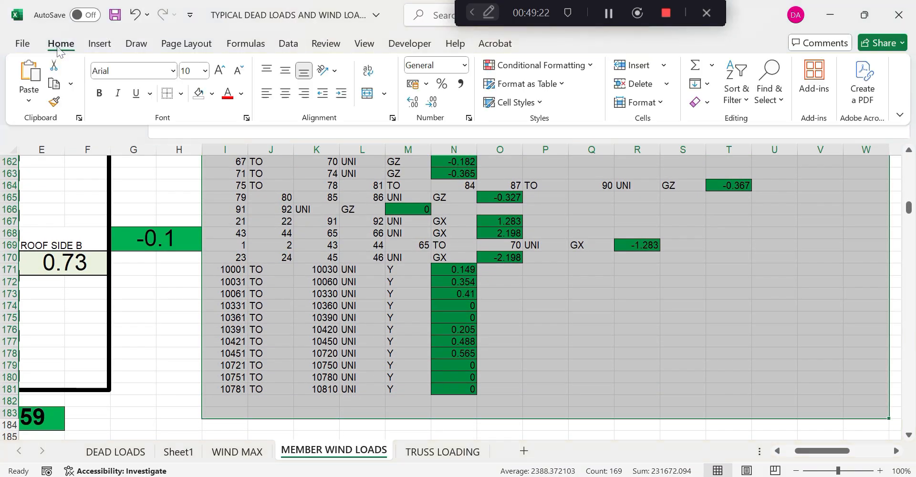
click(199, 93)
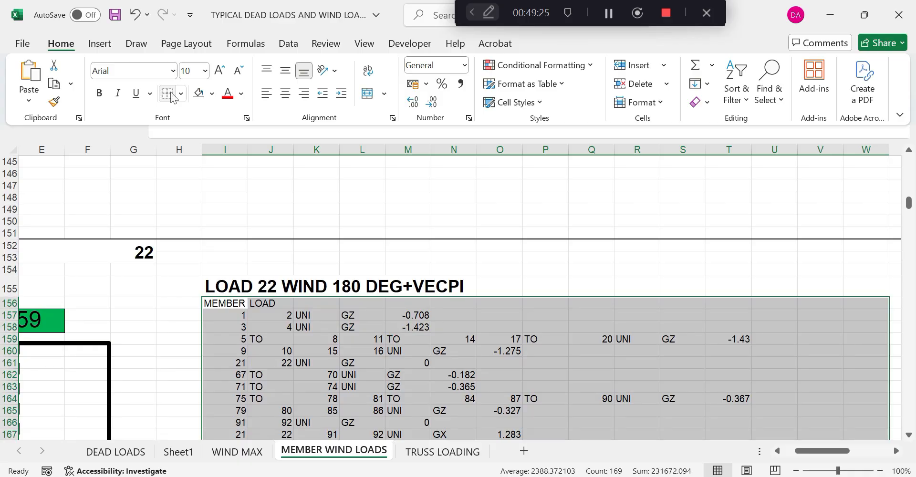
scroll(319, 247, down, 20)
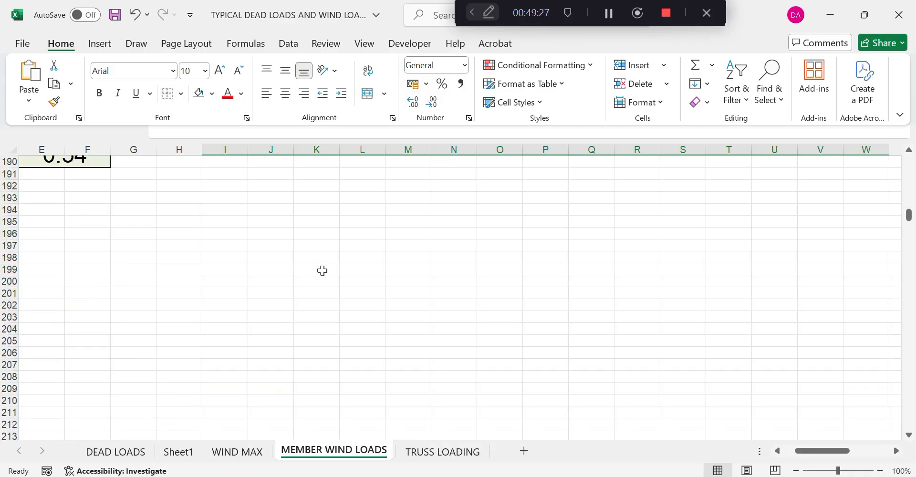
Delete the LOAD 23 table's values and set its cells to No Fill
scroll(322, 272, down, 15)
scroll(321, 270, up, 5)
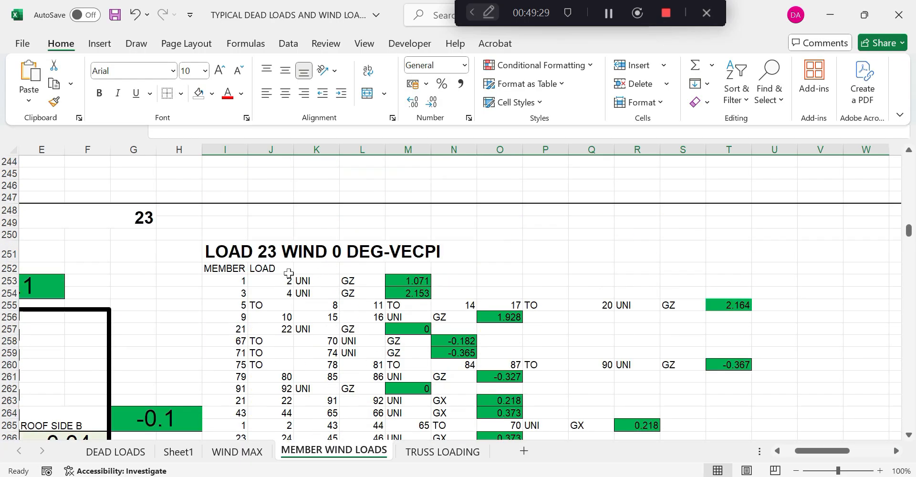
click(217, 267)
drag(218, 267, 834, 338)
key(Delete)
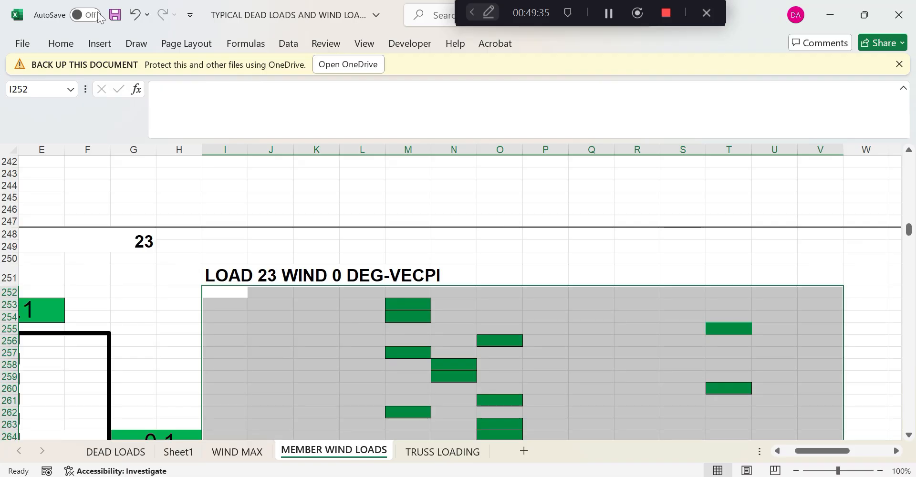
click(72, 45)
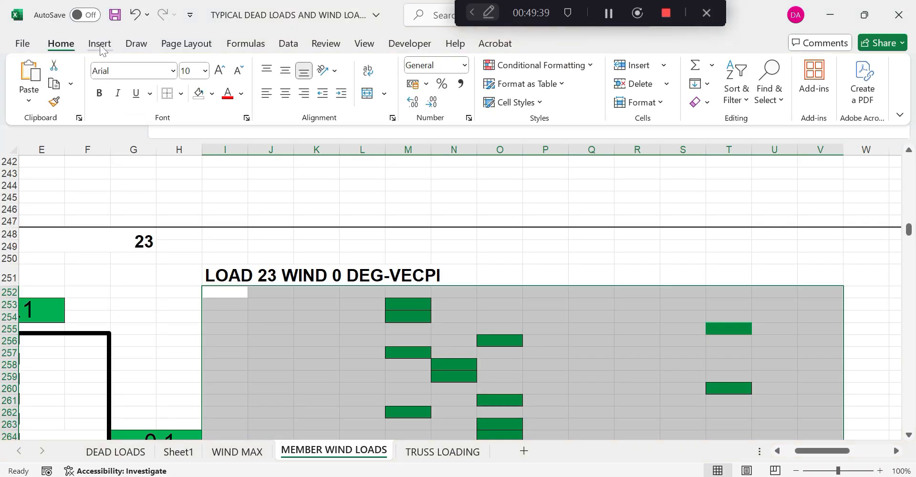
click(197, 93)
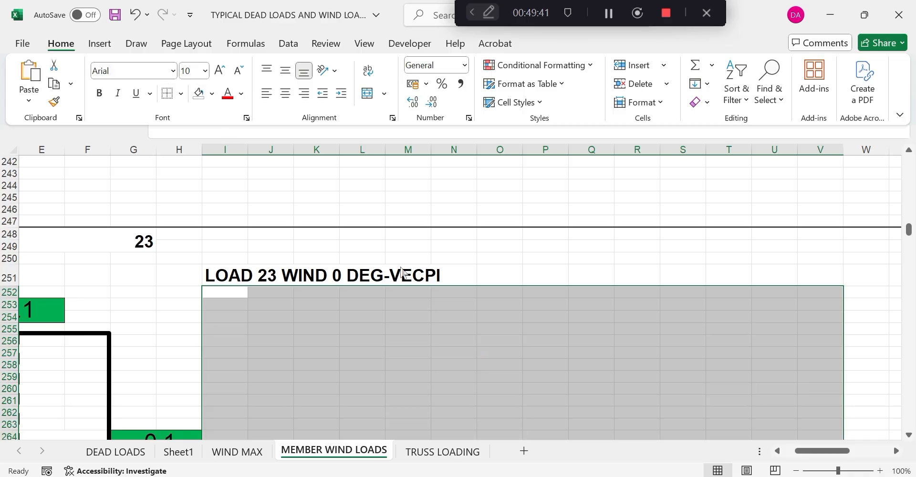
Delete the LOAD 24 table's values and remove its green fills
scroll(405, 274, down, 20)
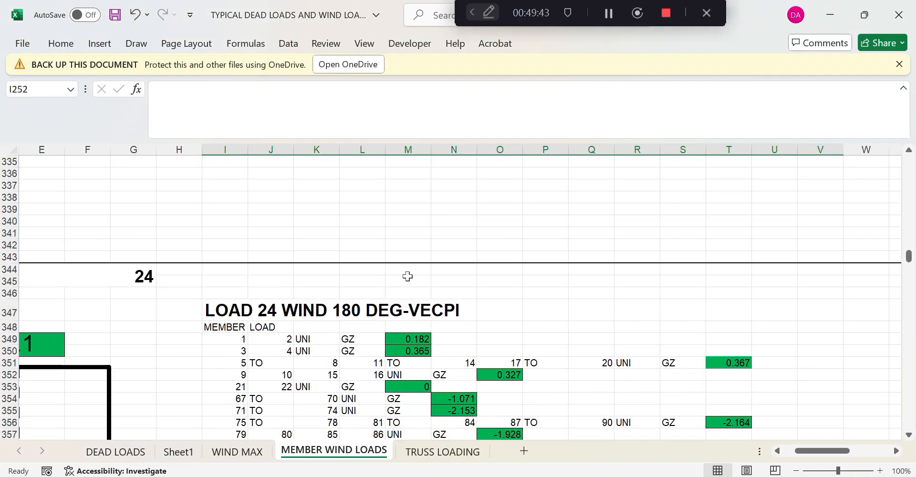
scroll(407, 276, down, 3)
drag(214, 218, 763, 417)
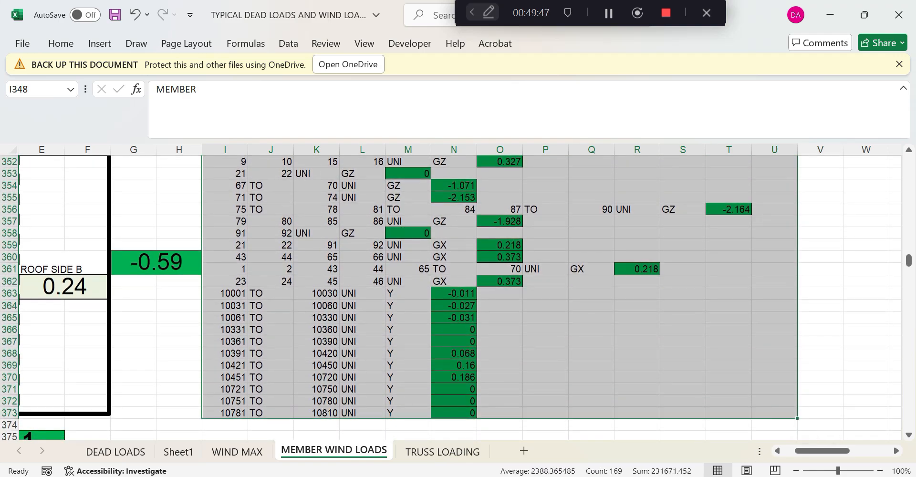
key(Delete)
scroll(458, 295, up, 5)
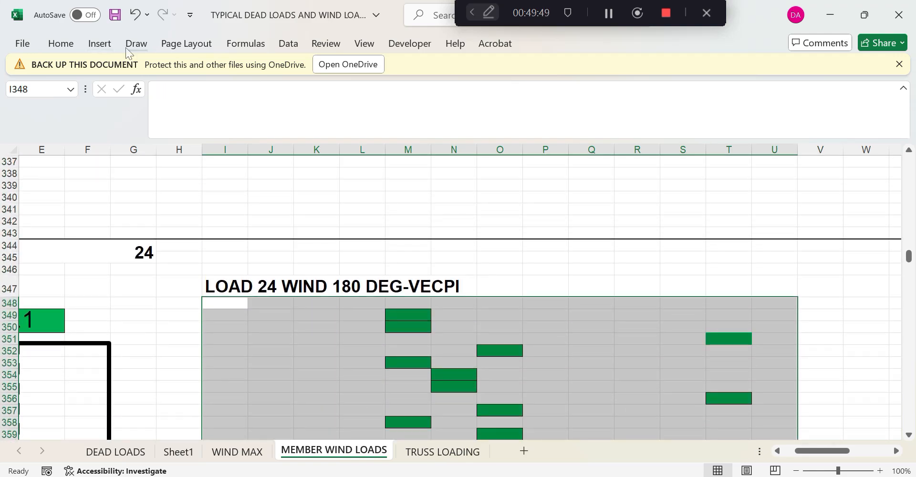
click(70, 46)
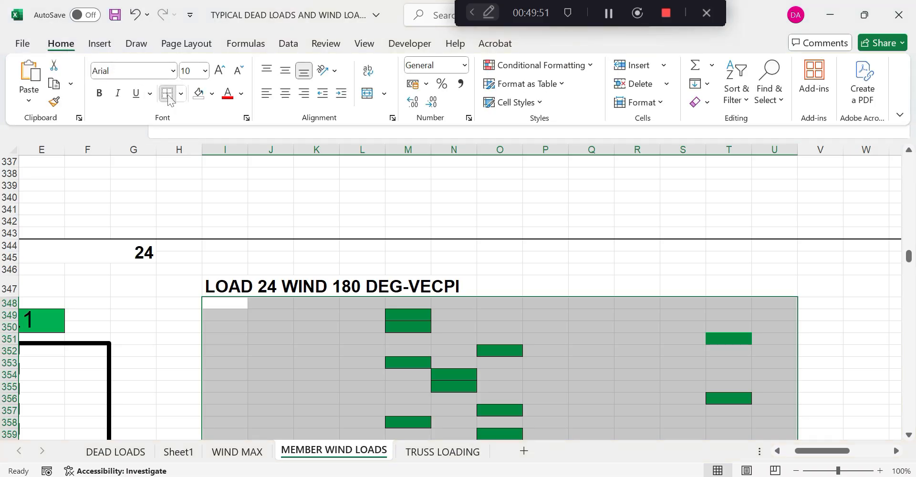
click(198, 94)
Delete the contents of the LOAD 25 wind table
scroll(298, 282, down, 20)
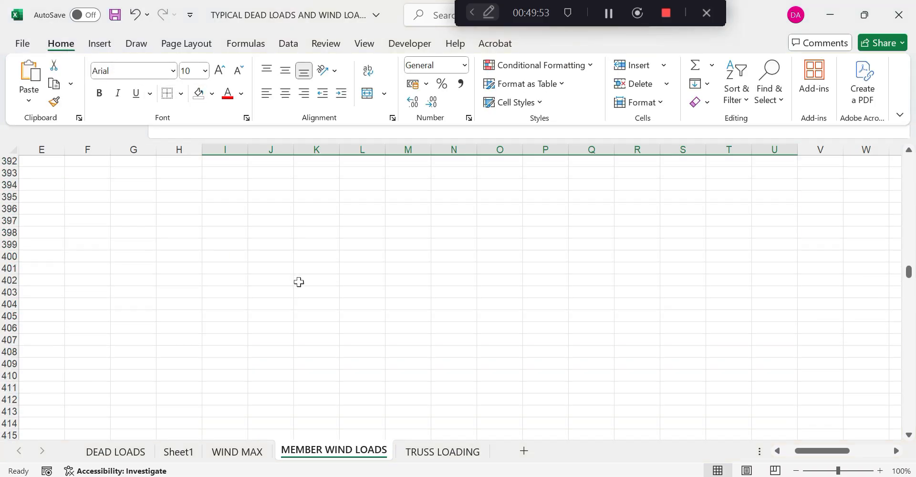
scroll(298, 285, down, 7)
drag(220, 231, 824, 337)
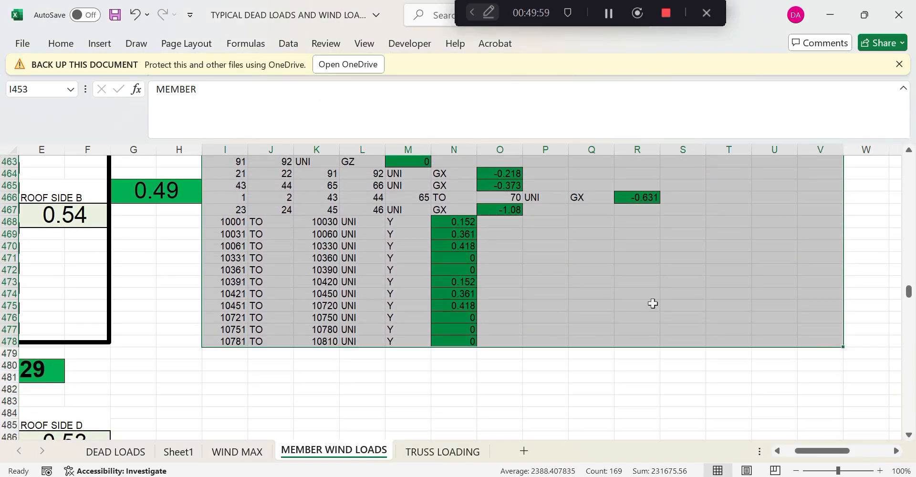
key(Delete)
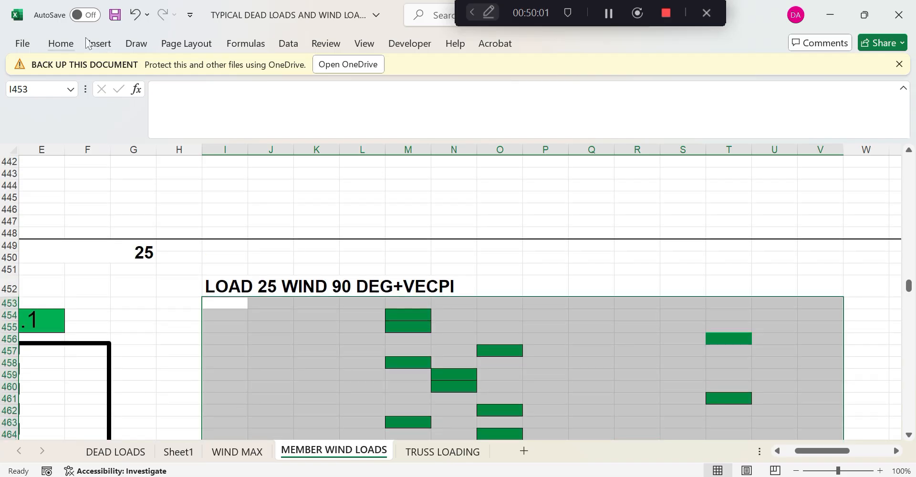
click(63, 44)
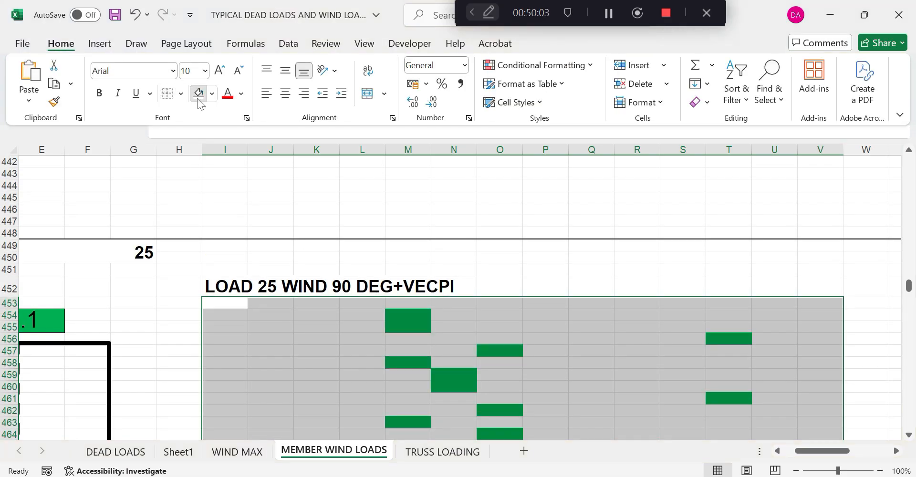
scroll(388, 343, down, 20)
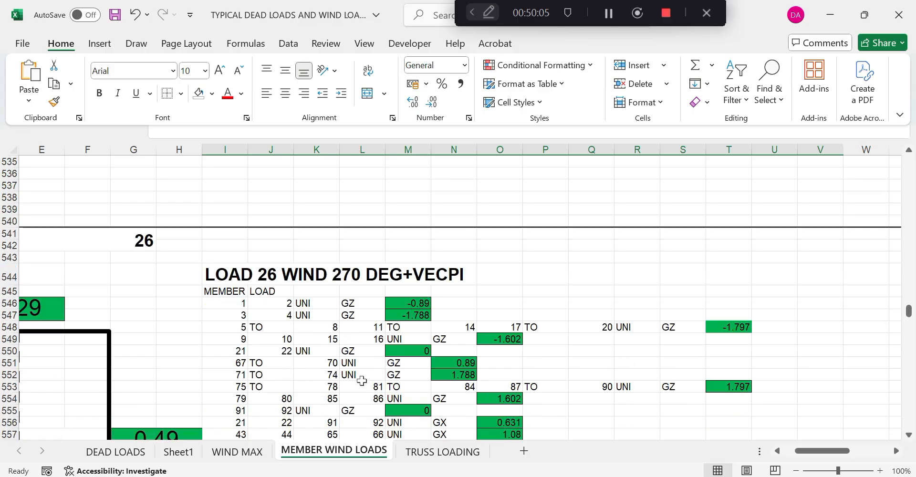
Remove the green fills from the LOAD 26 WIND 270 DEG+VECPI table and delete its values
drag(215, 293, 745, 432)
click(61, 43)
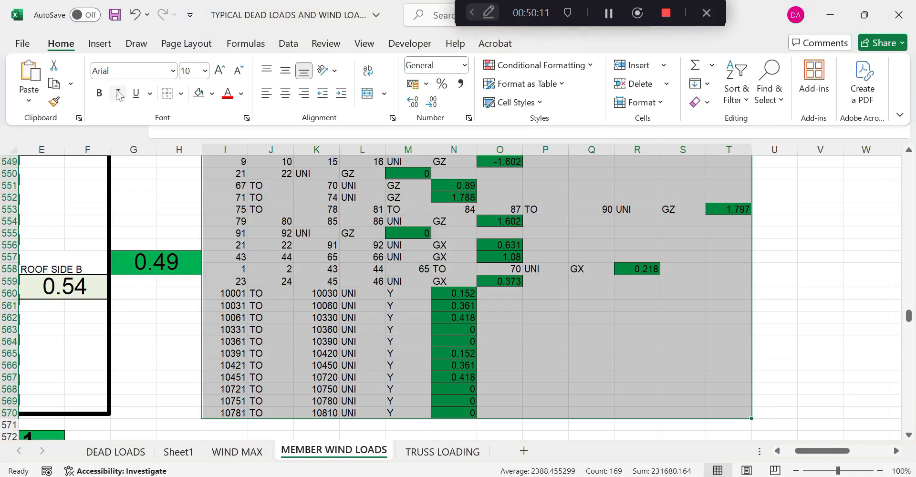
scroll(195, 102, up, 5)
click(195, 101)
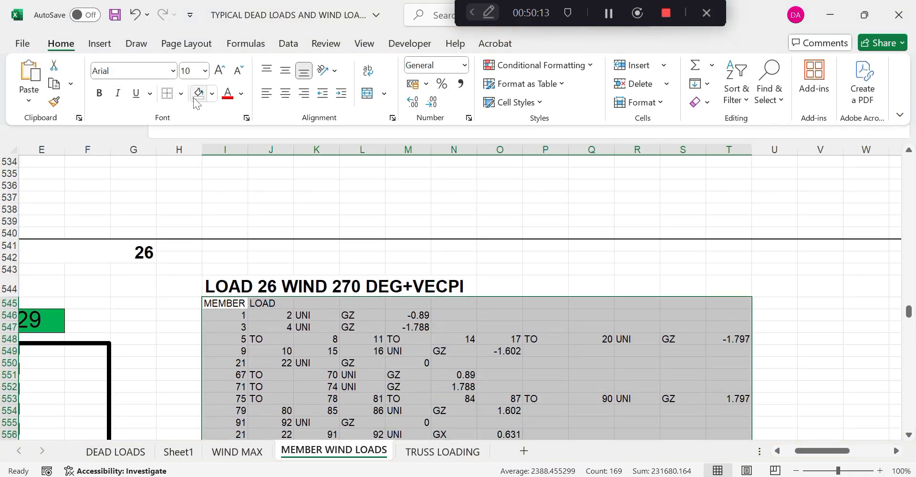
key(Delete)
scroll(329, 360, down, 20)
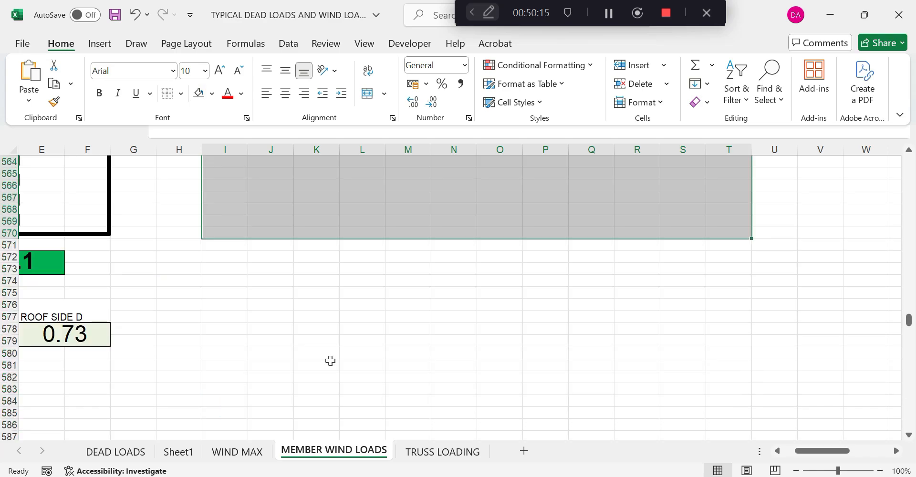
scroll(330, 361, down, 16)
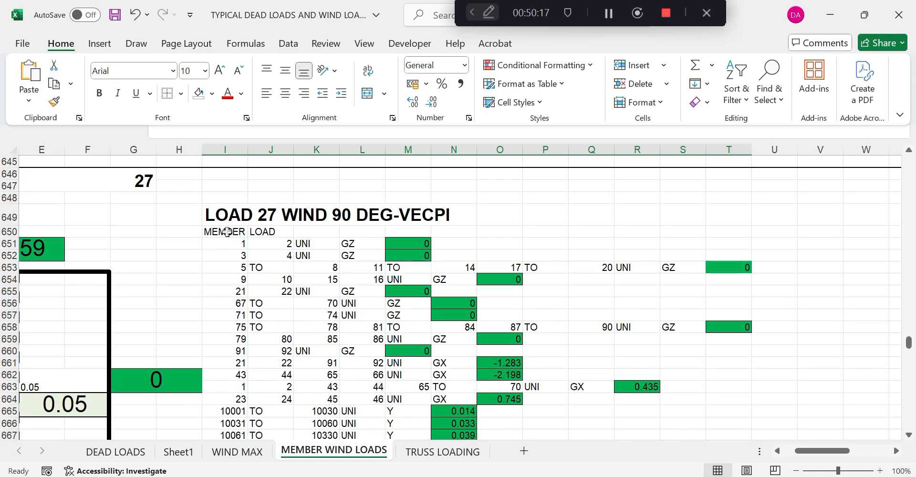
Delete the entries in the LOAD 27 wind table
drag(225, 223, 746, 361)
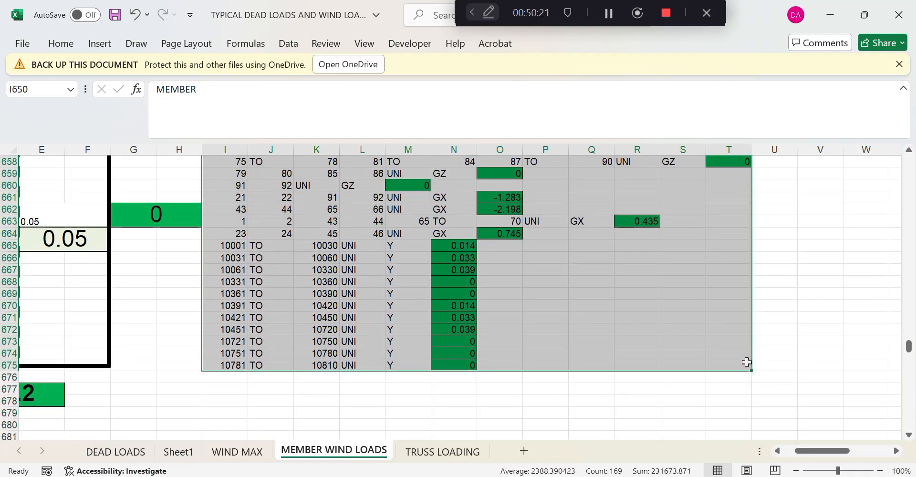
key(Delete)
scroll(747, 361, up, 6)
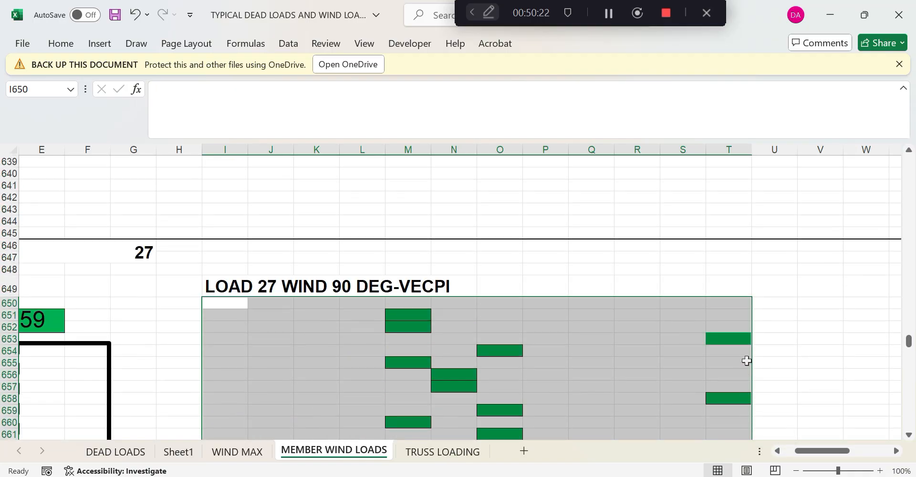
click(53, 44)
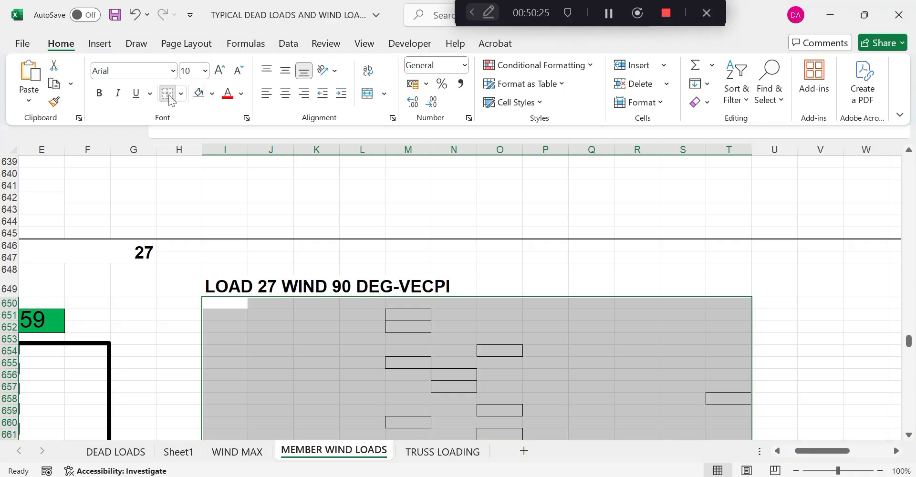
scroll(456, 334, down, 16)
scroll(456, 333, down, 19)
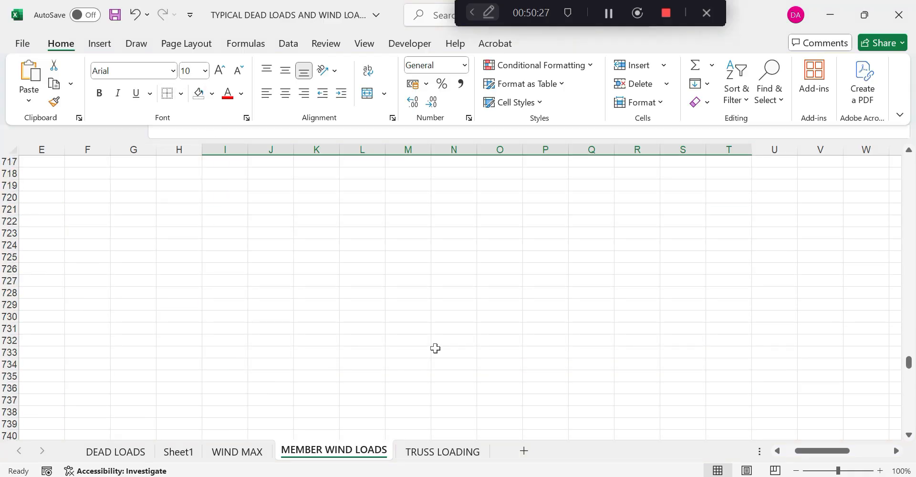
Remove the green fill and cell borders from the LOAD 28 wind table
click(219, 179)
drag(219, 179, 787, 364)
click(69, 45)
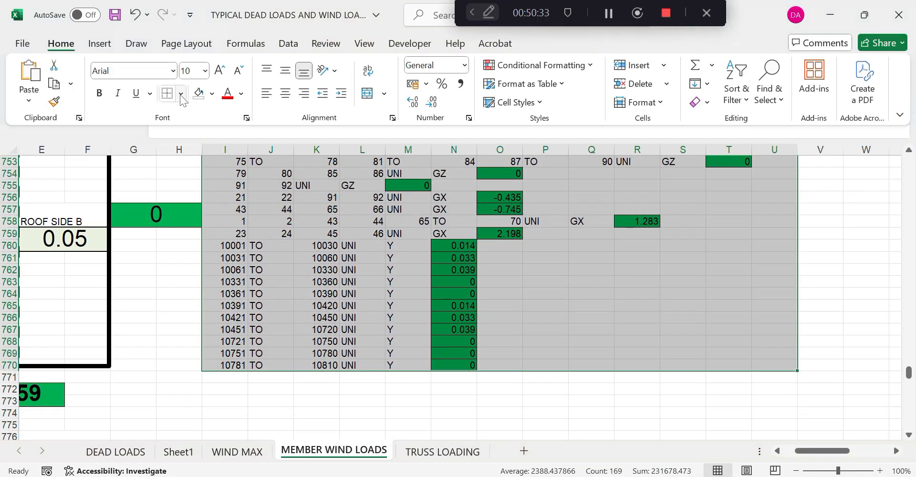
click(198, 95)
click(169, 95)
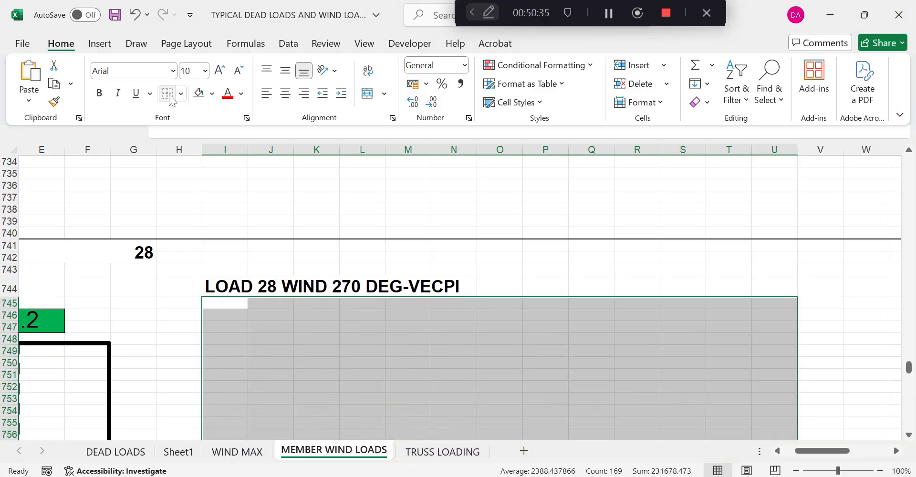
scroll(356, 315, down, 16)
scroll(363, 338, down, 20)
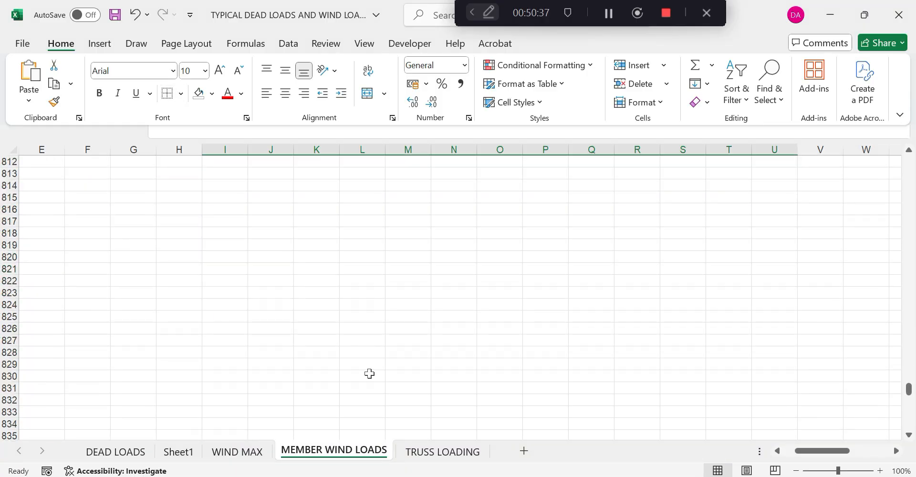
Empty the dead-load member list K866:P878 and strip fill and borders from P868:P877
drag(316, 233, 557, 372)
key(Delete)
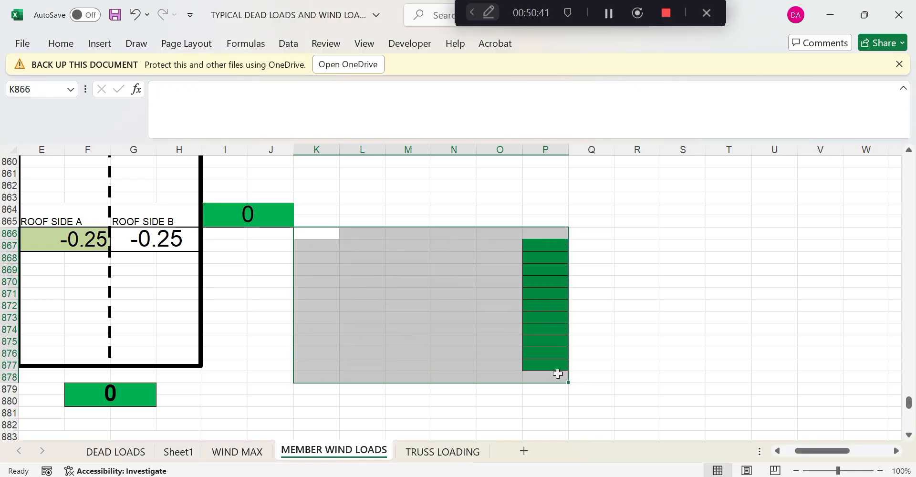
click(134, 44)
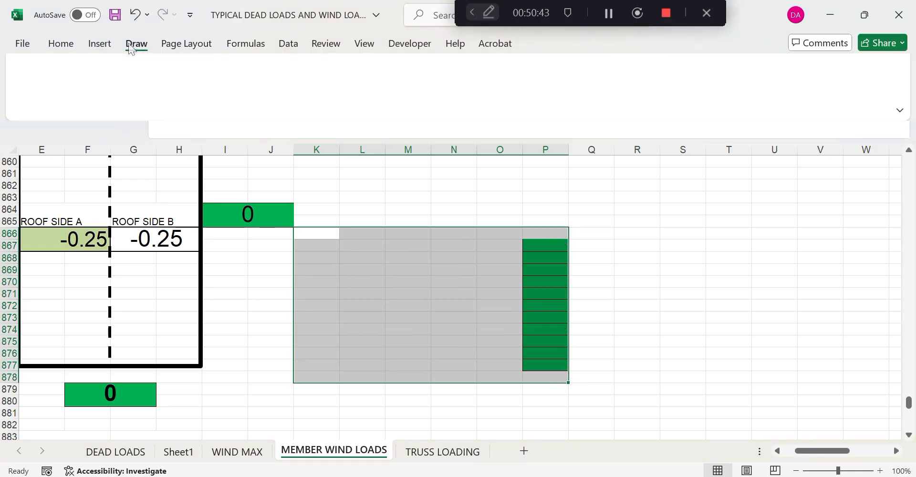
click(61, 43)
click(199, 94)
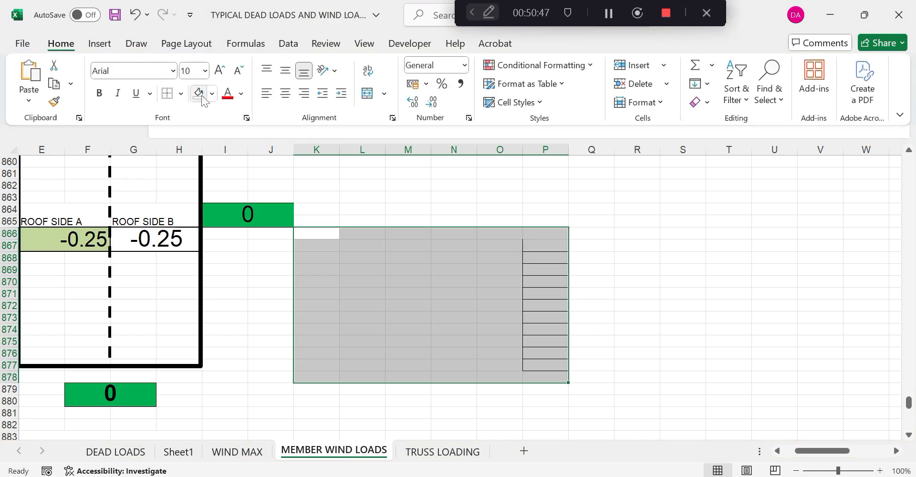
click(168, 93)
scroll(294, 234, up, 6)
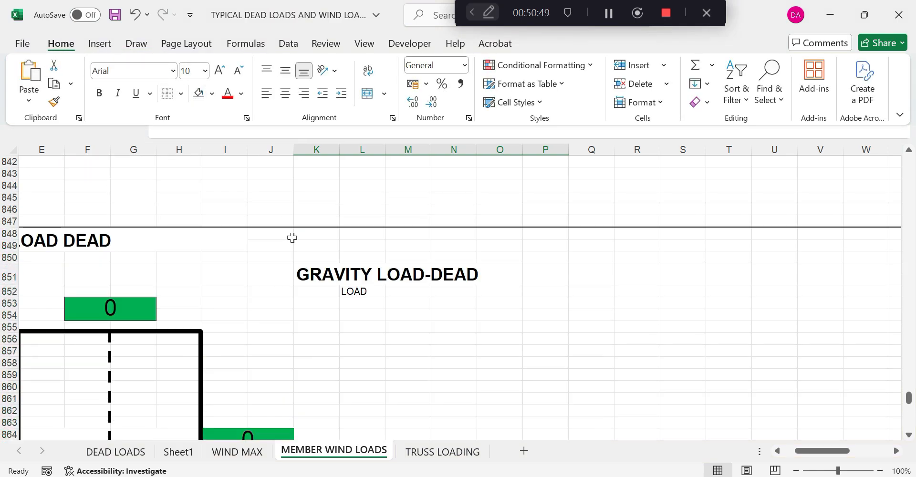
Delete the live-load member table K921:T933 and the stray values in S918:T920
scroll(292, 237, down, 20)
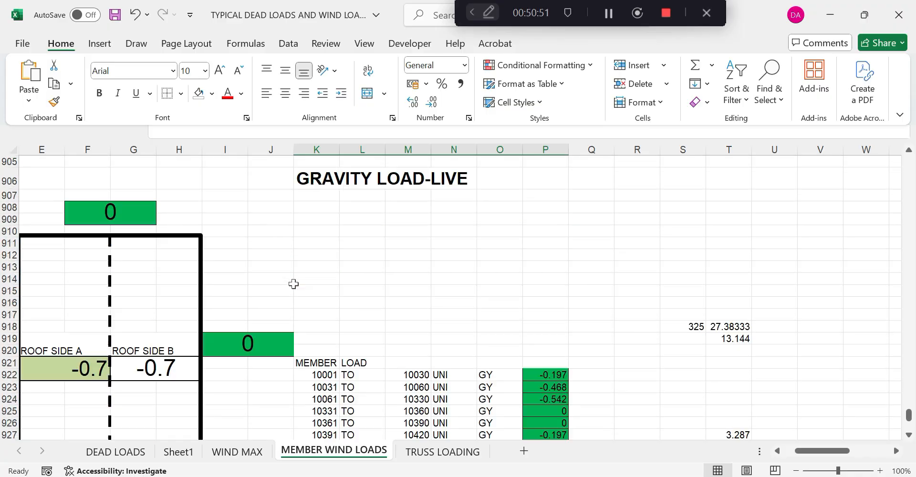
scroll(293, 284, down, 4)
drag(313, 209, 718, 348)
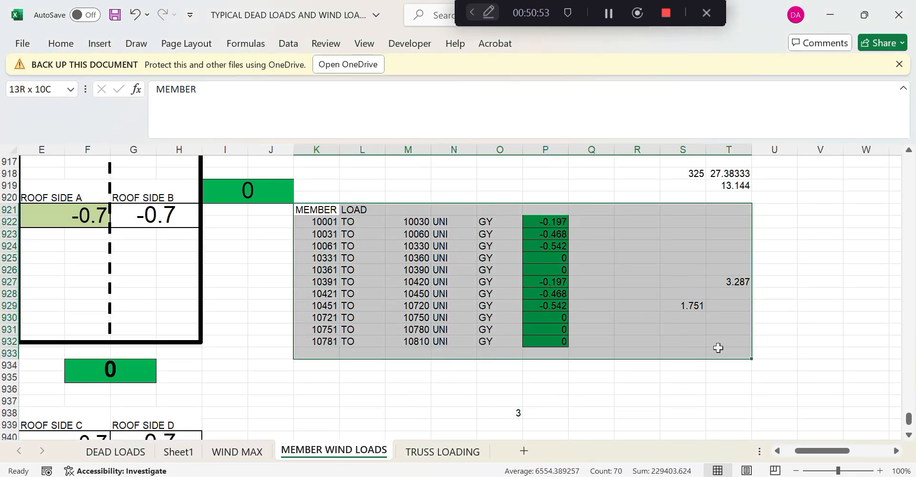
key(Delete)
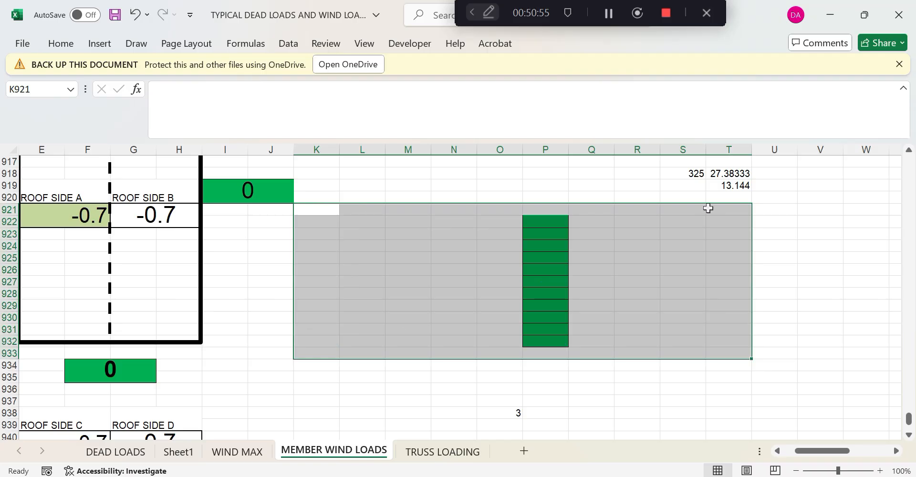
drag(700, 172, 729, 197)
key(Delete)
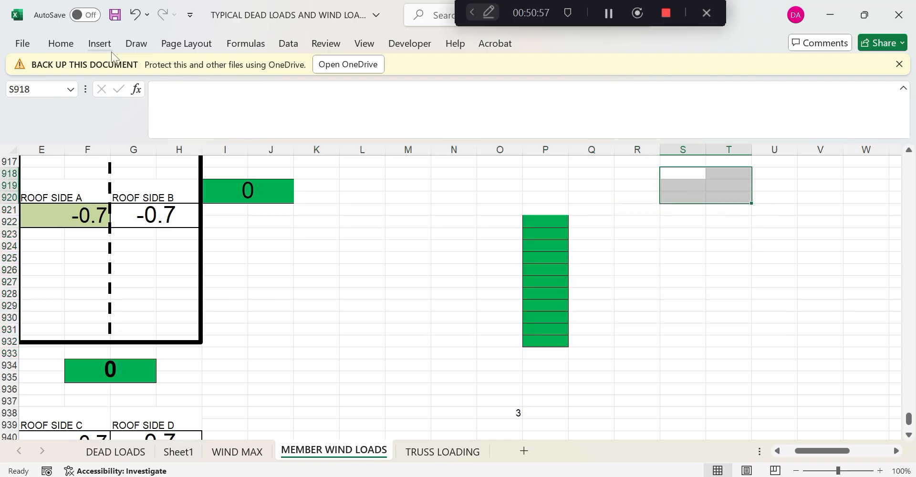
click(60, 44)
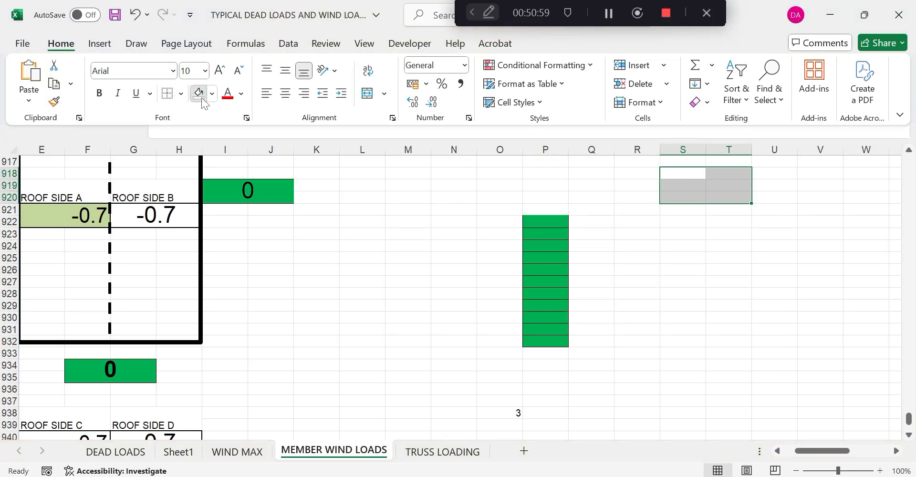
click(452, 332)
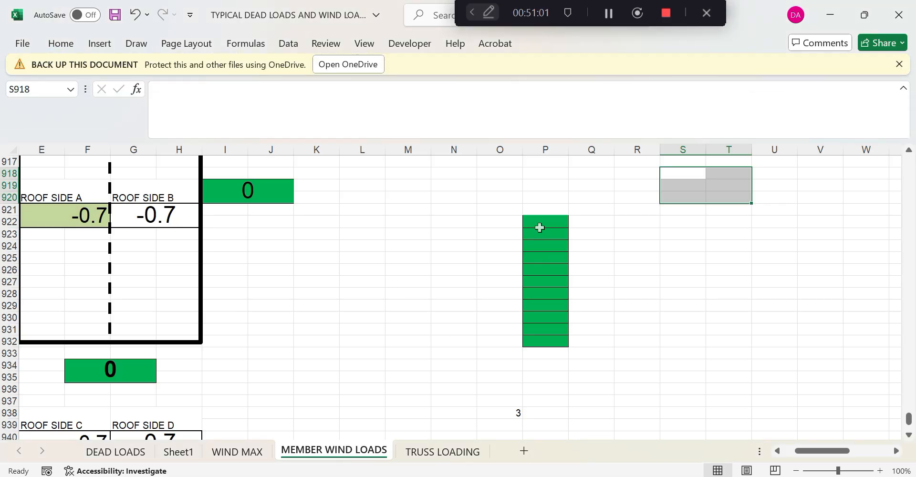
Remove the borders and green fill from load column P922:P933
drag(539, 227, 542, 353)
click(60, 43)
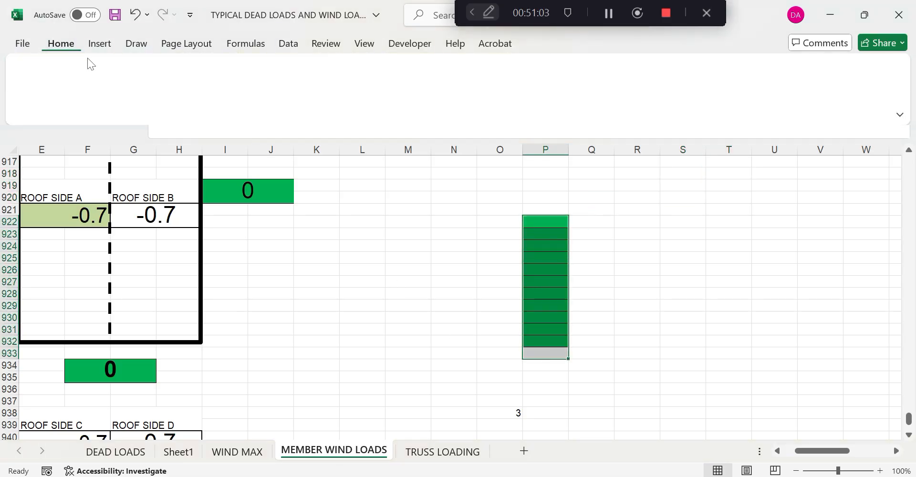
click(167, 95)
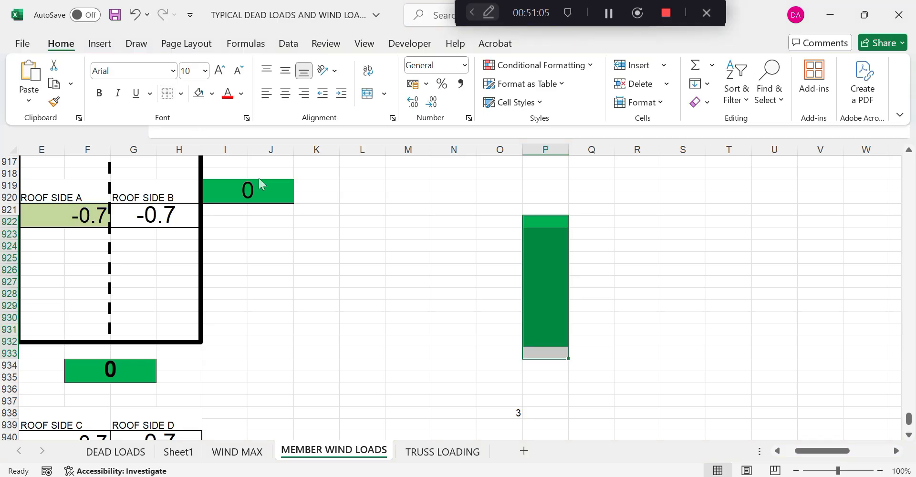
click(205, 99)
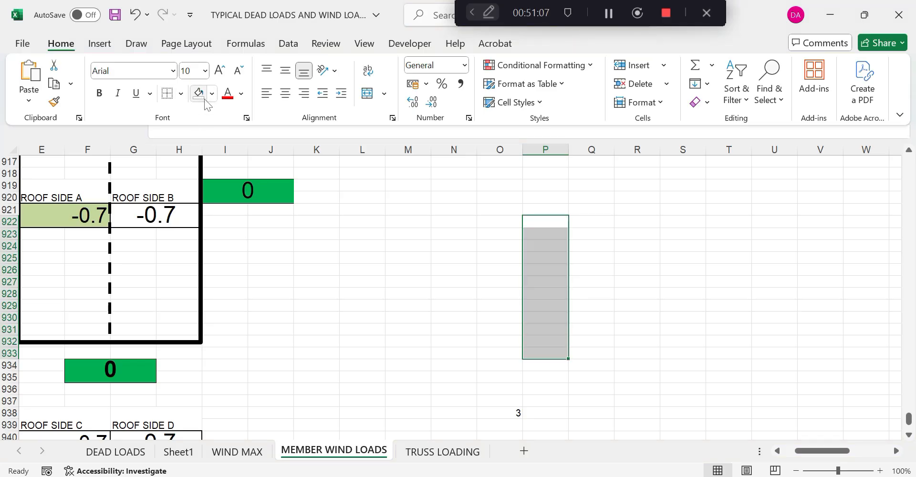
scroll(374, 273, up, 10)
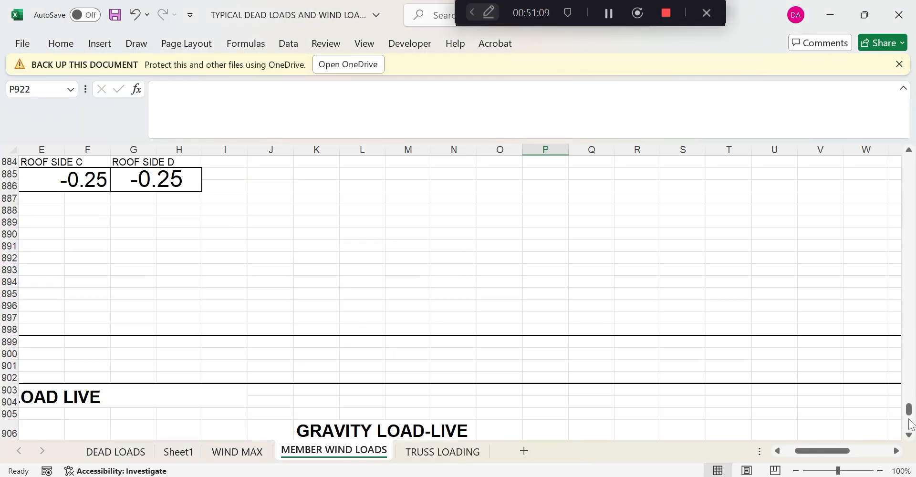
drag(908, 412, 867, 179)
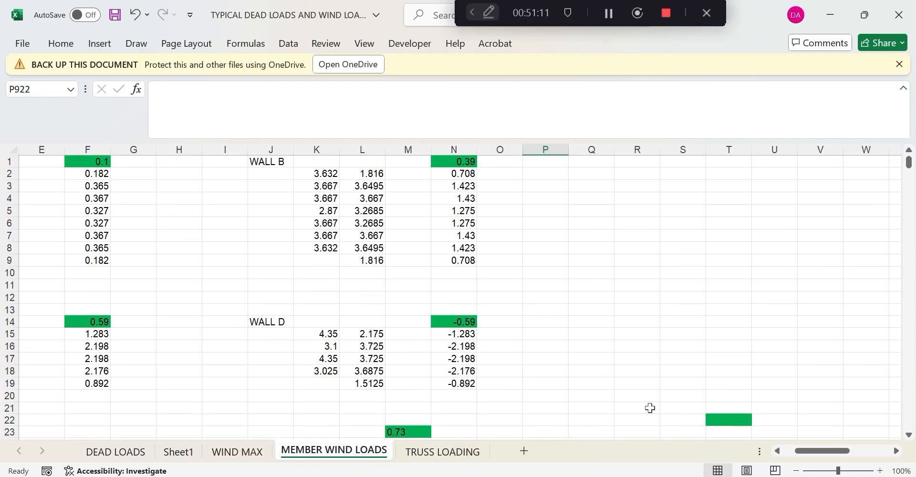
Save the modified structure and open CLASSROOMR-TRAINIG.STD in the STAAD command file editor
key(alt+Tab)
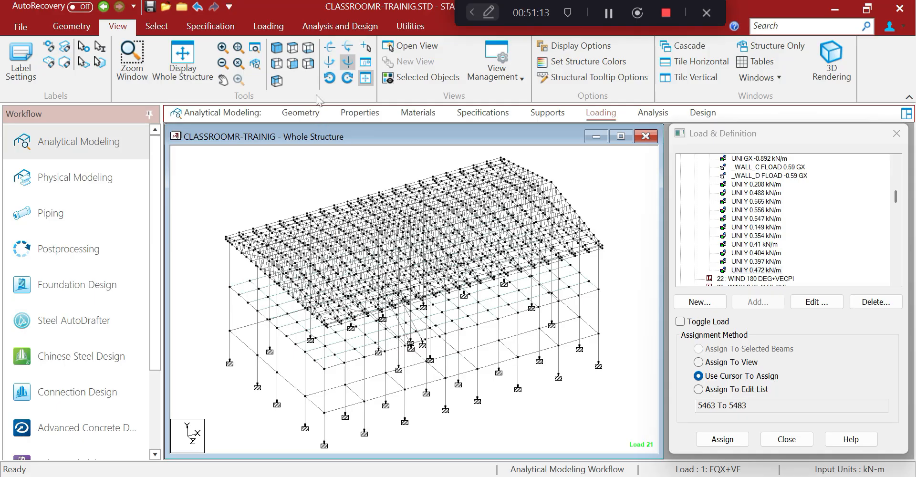
click(410, 28)
click(367, 60)
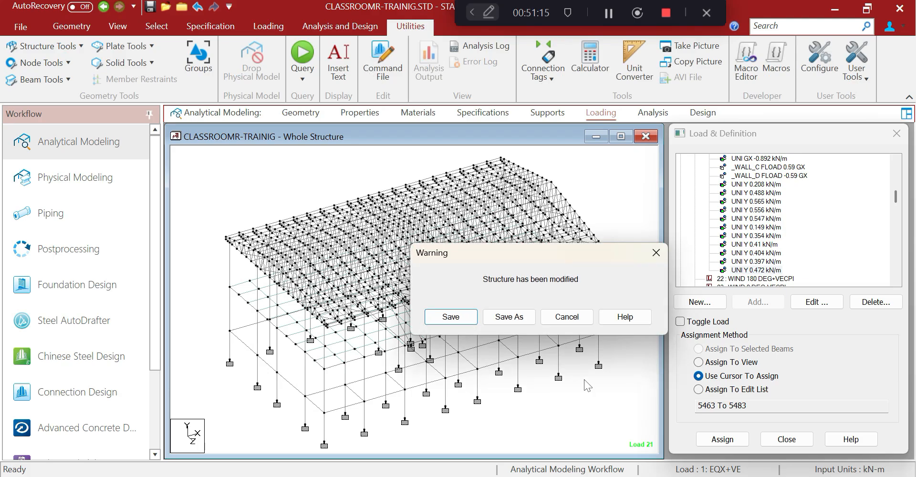
click(473, 323)
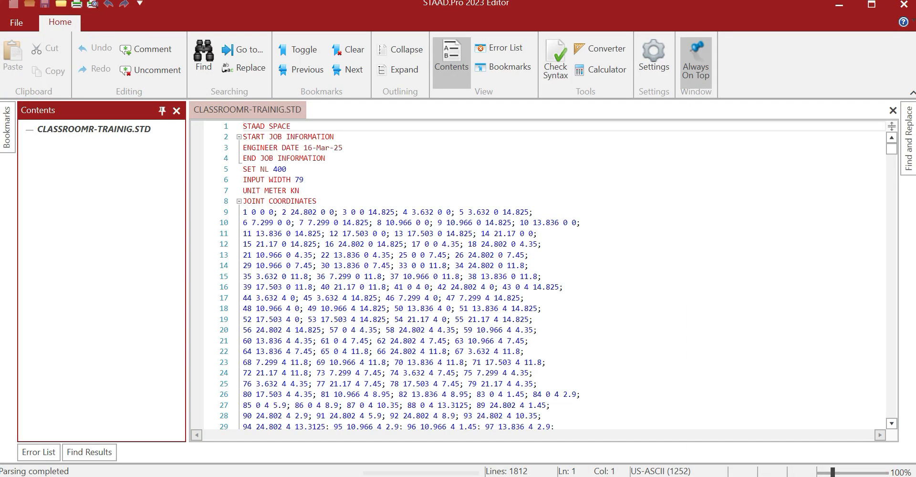
Scroll to LOAD 21's MEMBER LOAD lines listing the roof purlin UNI Y loads
drag(891, 149, 836, 365)
scroll(837, 365, down, 10)
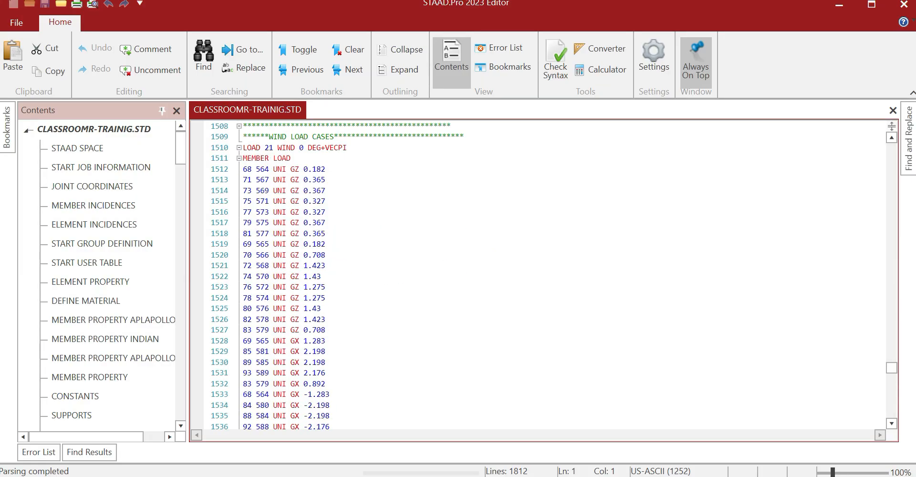
scroll(237, 207, up, 5)
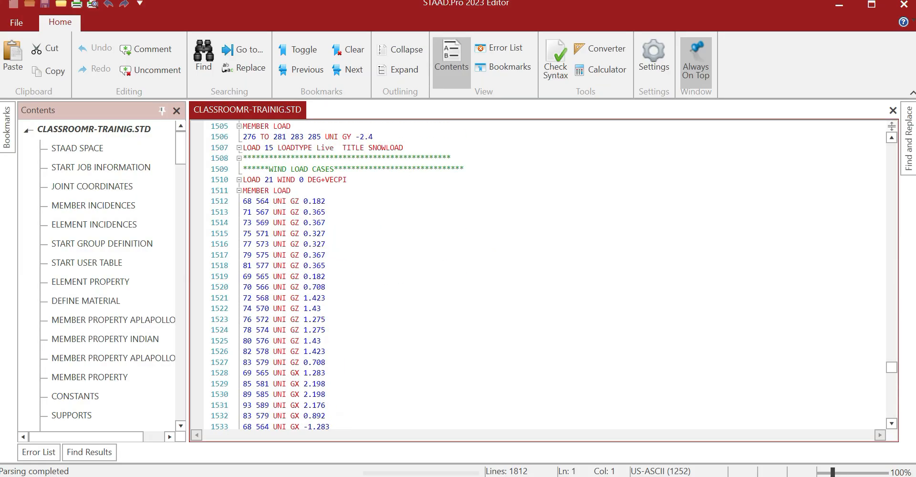
click(242, 192)
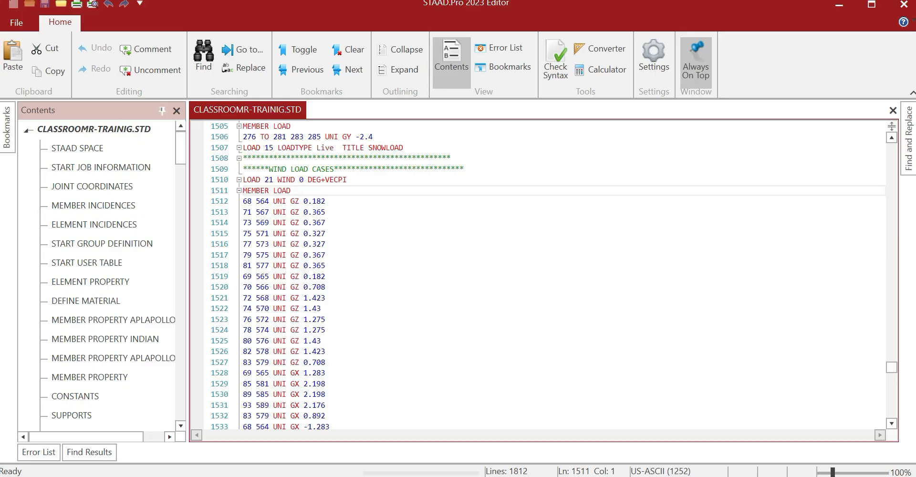
scroll(242, 192, down, 10)
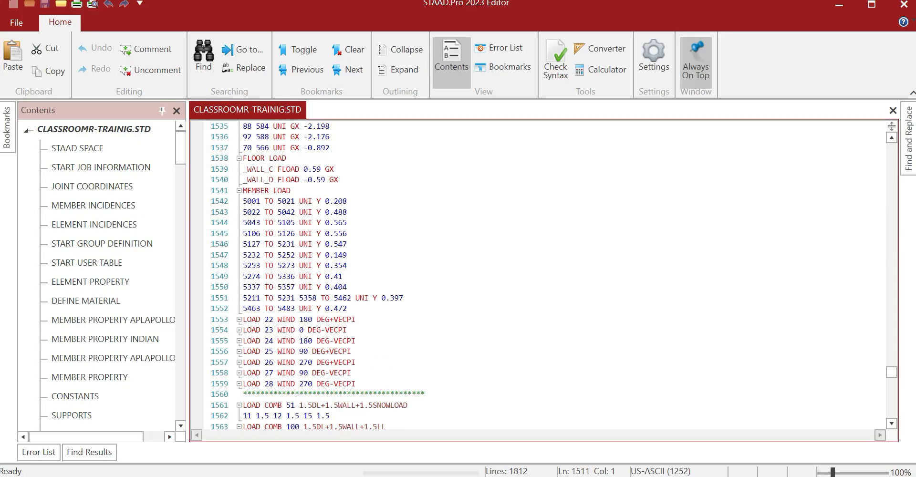
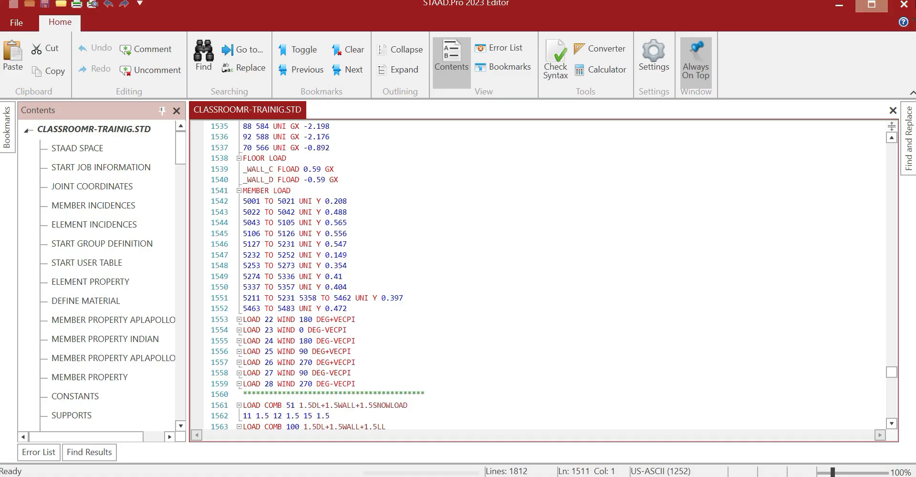
Close the STAAD.Pro Editor and return to the model window showing load 21
click(903, 4)
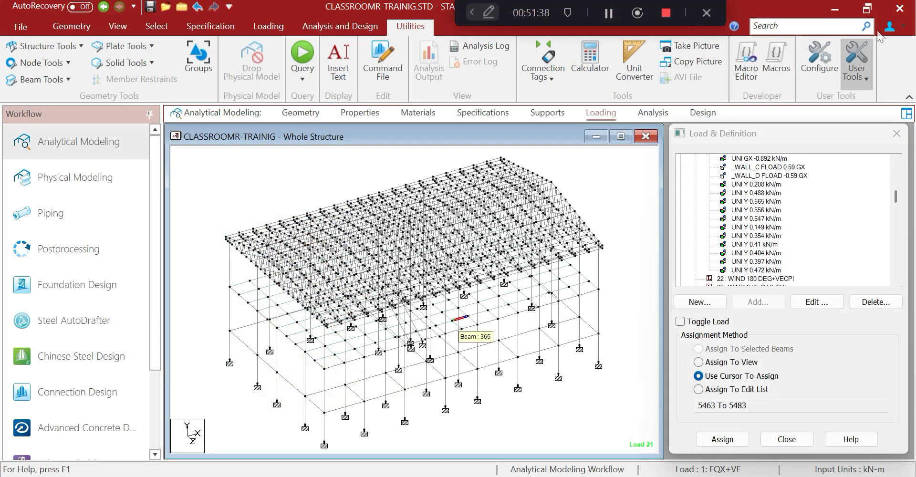
Select the roof purlins with section properties 12, 13 and 14 (HAT50X22X16) by property name
click(139, 30)
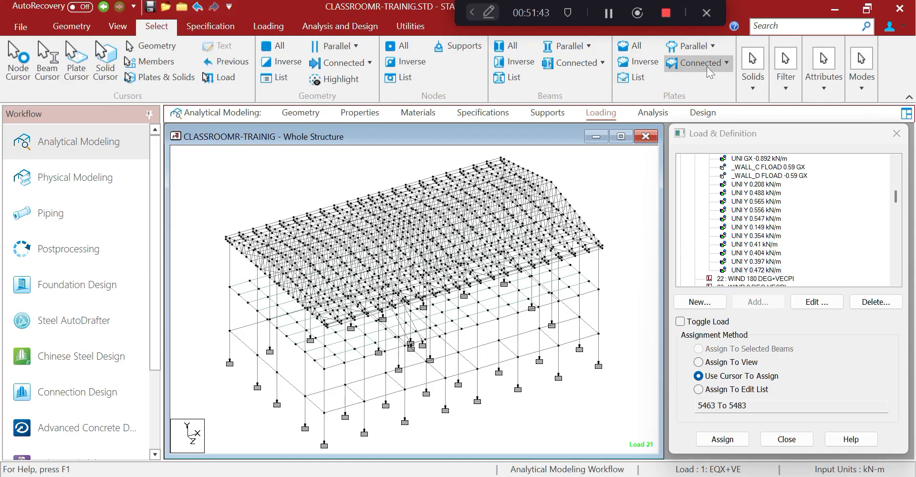
click(814, 90)
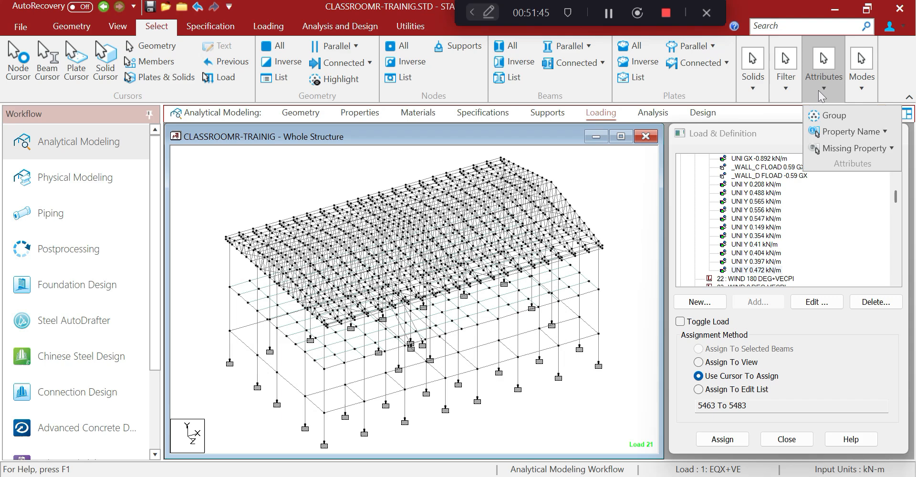
click(829, 115)
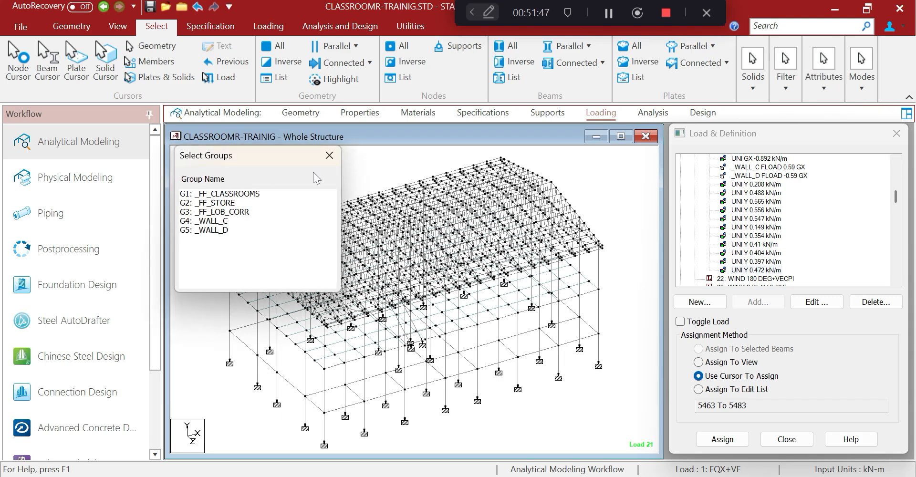
click(329, 155)
click(817, 97)
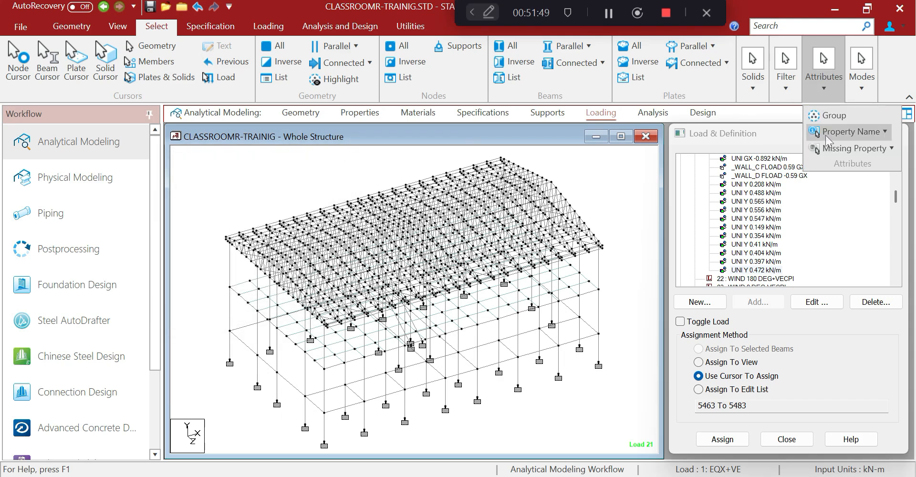
mouse_move(827, 139)
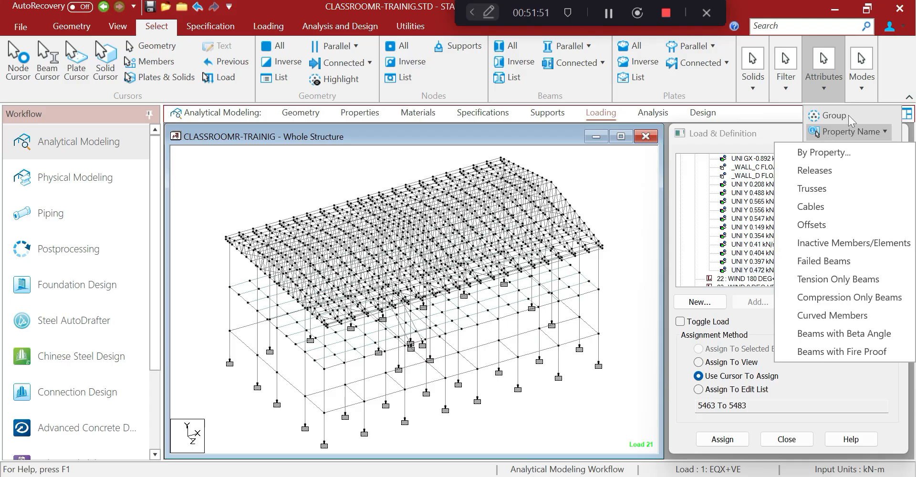
click(828, 157)
drag(521, 286, 522, 323)
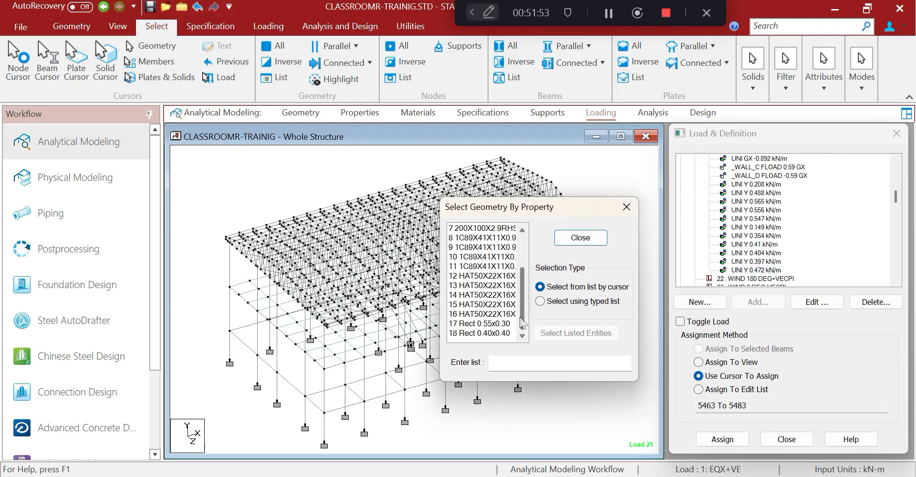
click(495, 277)
click(493, 285)
click(491, 292)
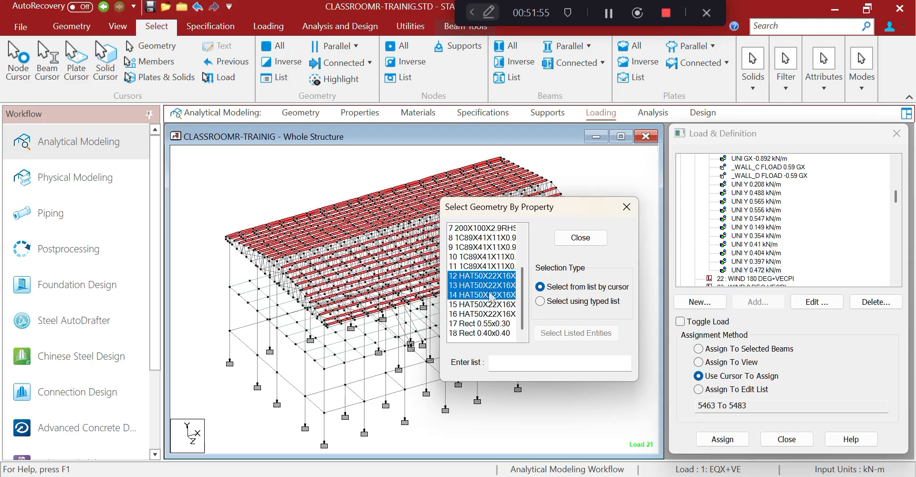
click(626, 206)
Show only the selected purlins in their own view, seen from the top
click(117, 27)
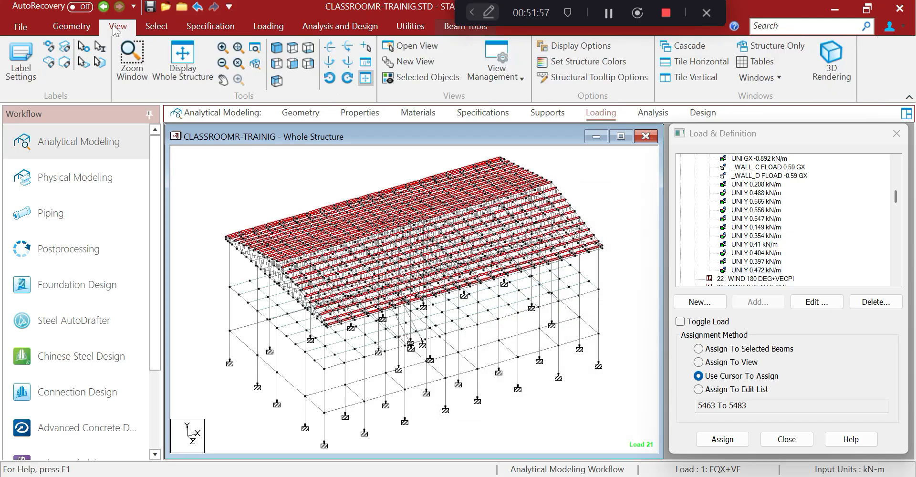
click(410, 77)
click(293, 63)
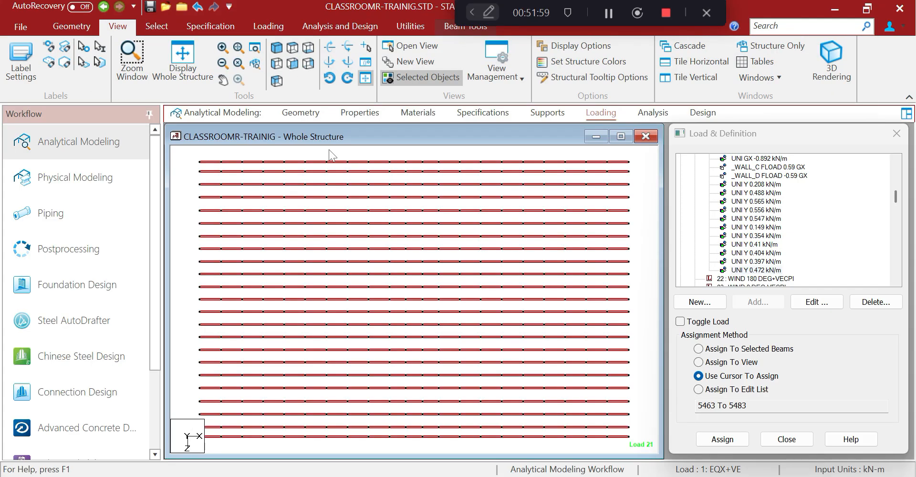
click(351, 179)
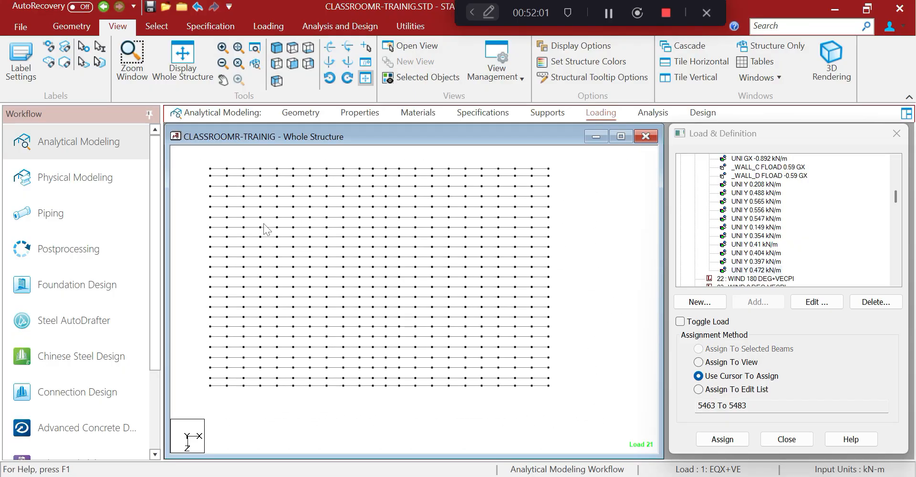
Measure the 8.153 m roof slope length with the Node to Node Distance tool
click(278, 49)
click(268, 26)
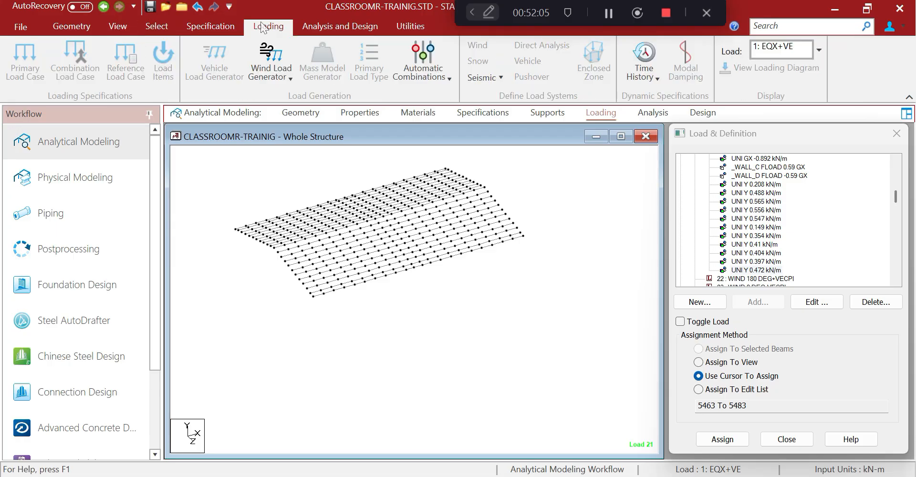
click(410, 27)
click(52, 67)
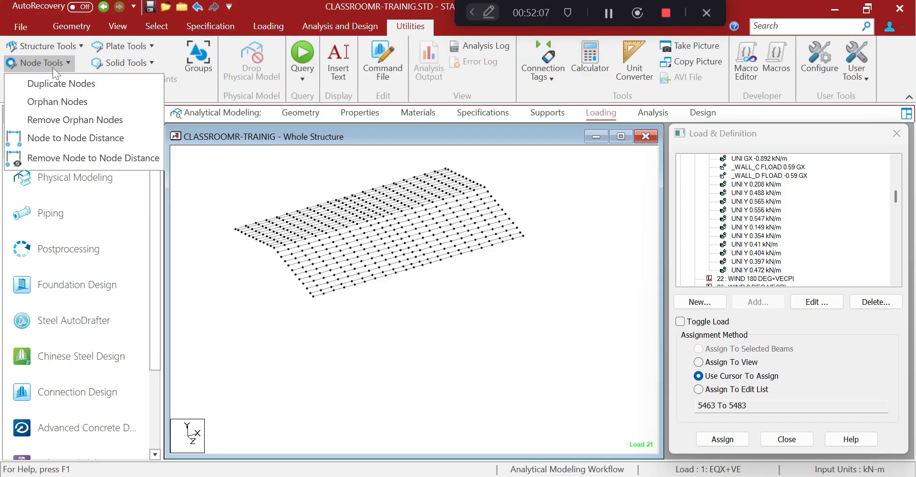
click(73, 136)
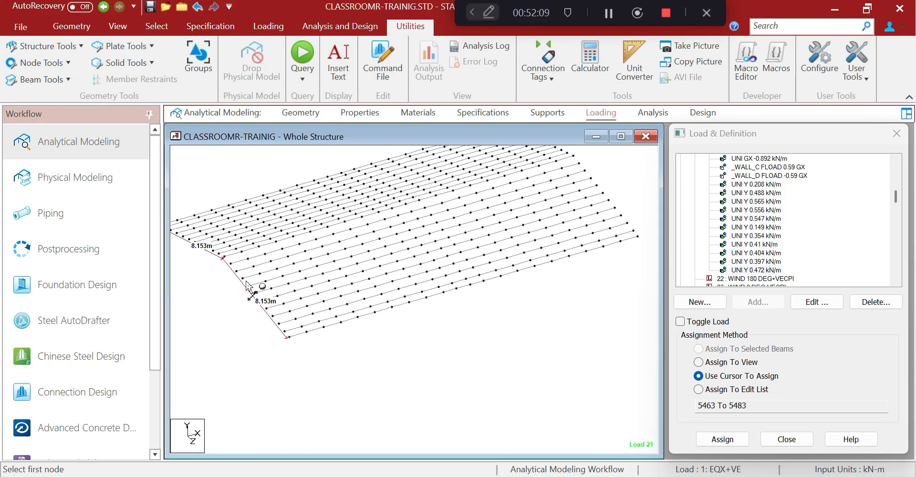
Switch to plan view and window-select the lower eleven rows of purlins
click(118, 26)
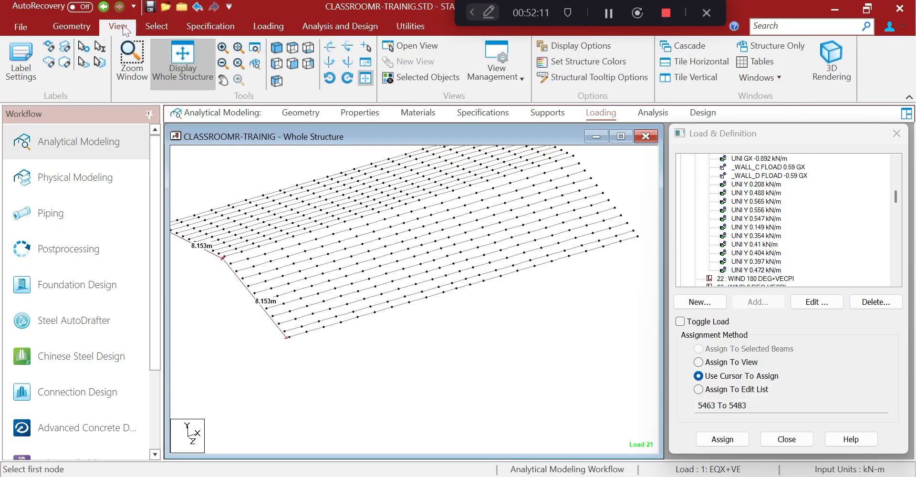
click(278, 64)
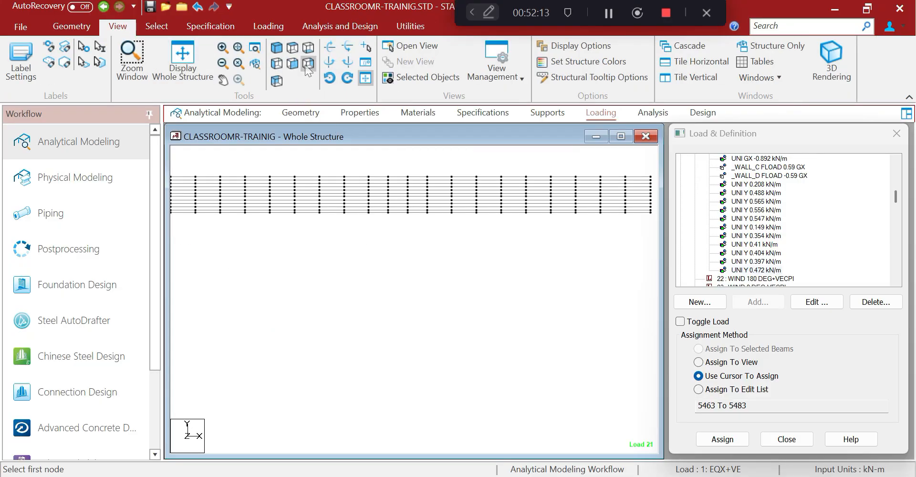
click(291, 53)
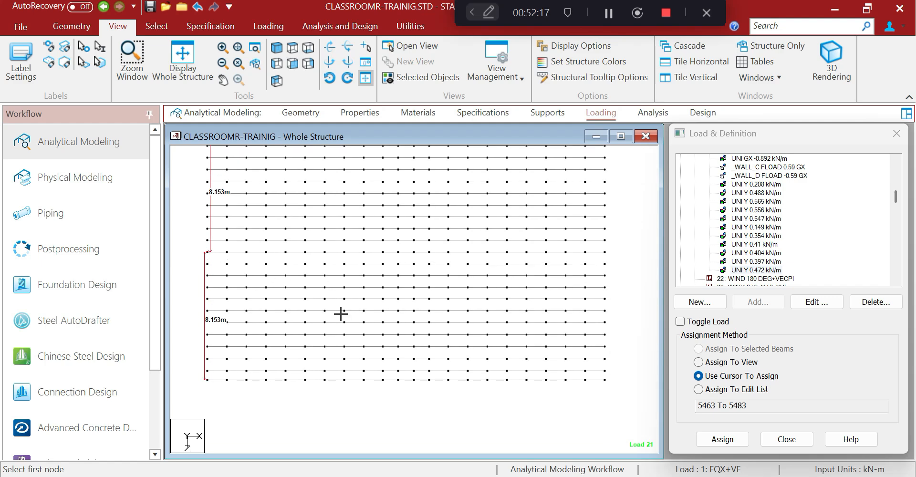
drag(193, 256, 644, 448)
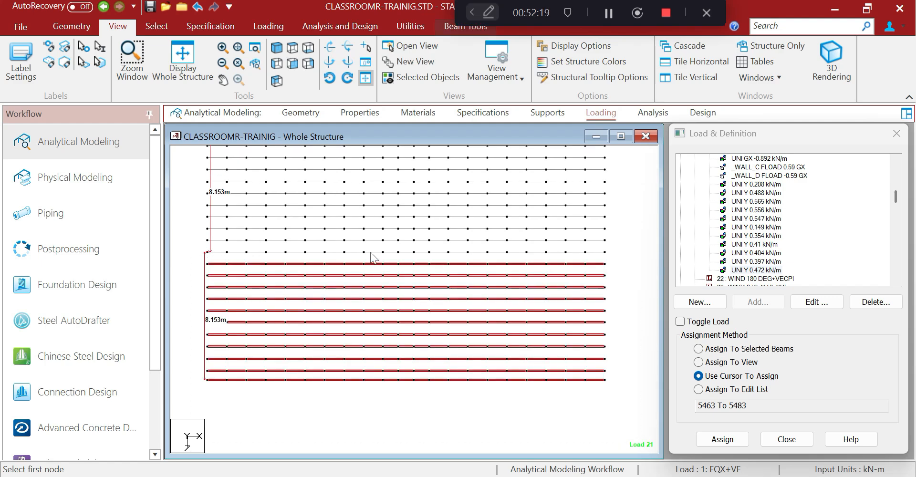
middle_drag(371, 252, 367, 282)
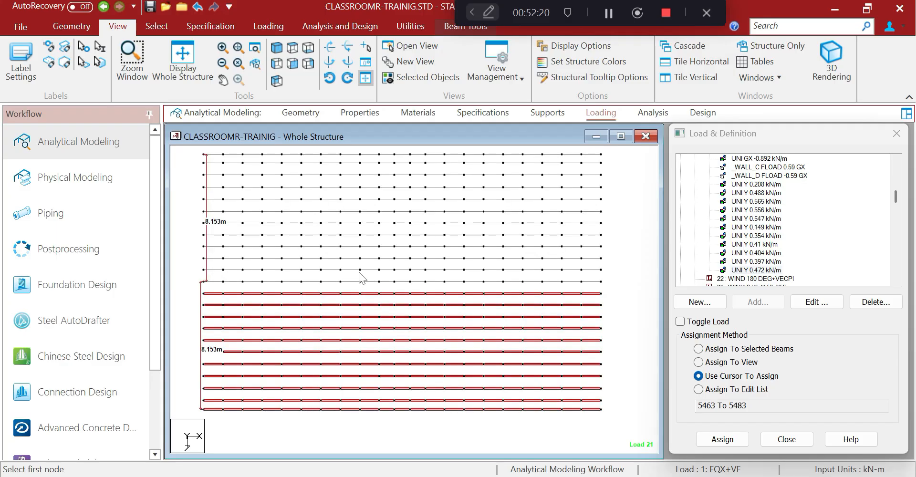
click(421, 27)
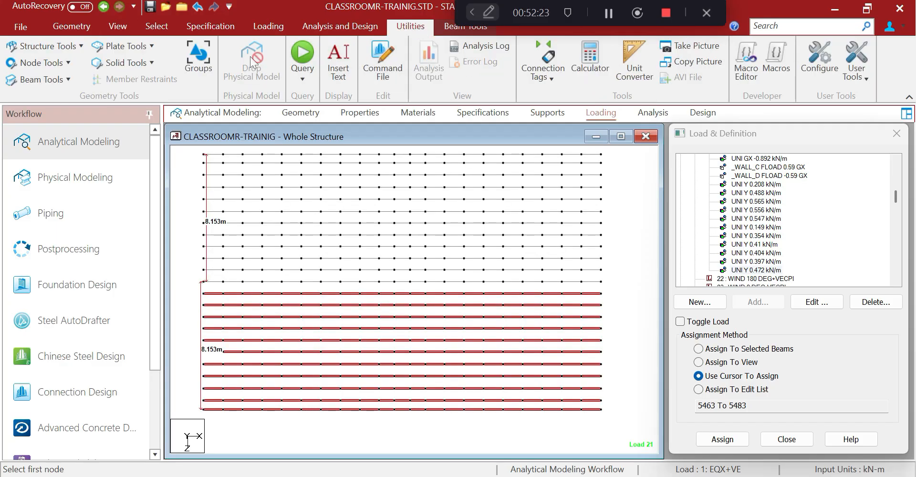
click(90, 29)
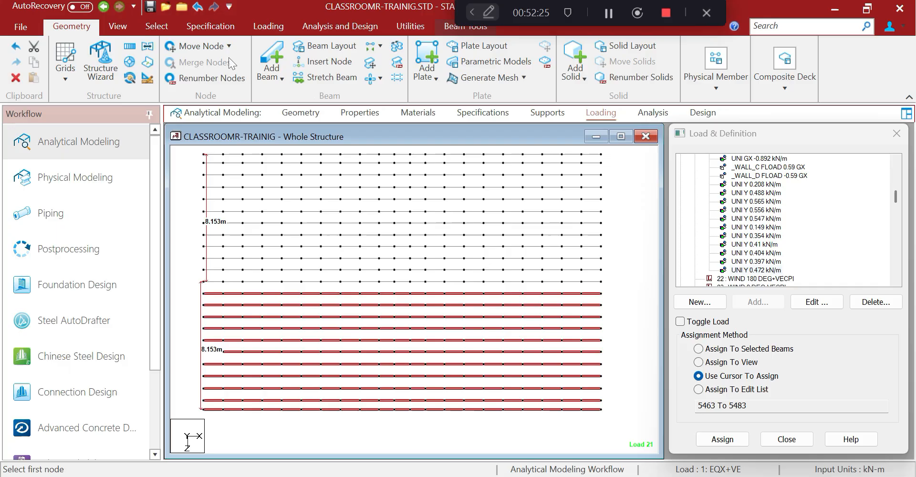
Renumber the selected purlins starting at 6001, sorted by Y, Z, then X coordinate
click(396, 64)
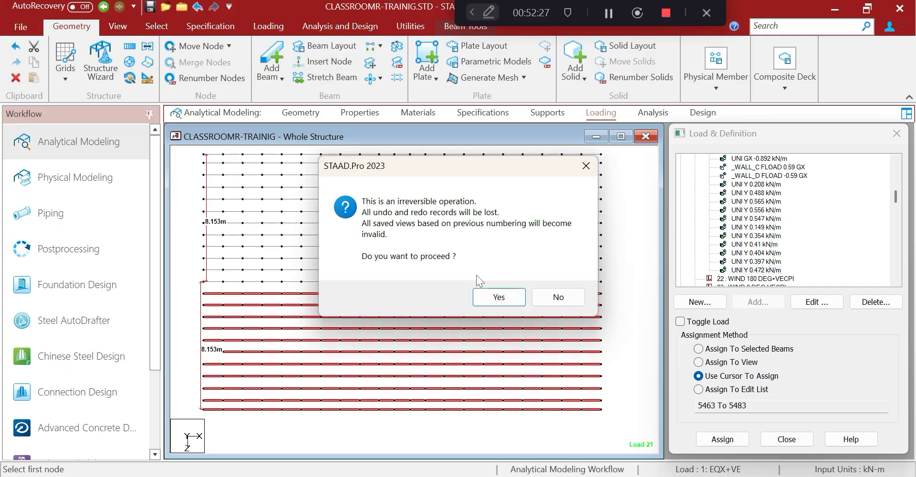
click(494, 297)
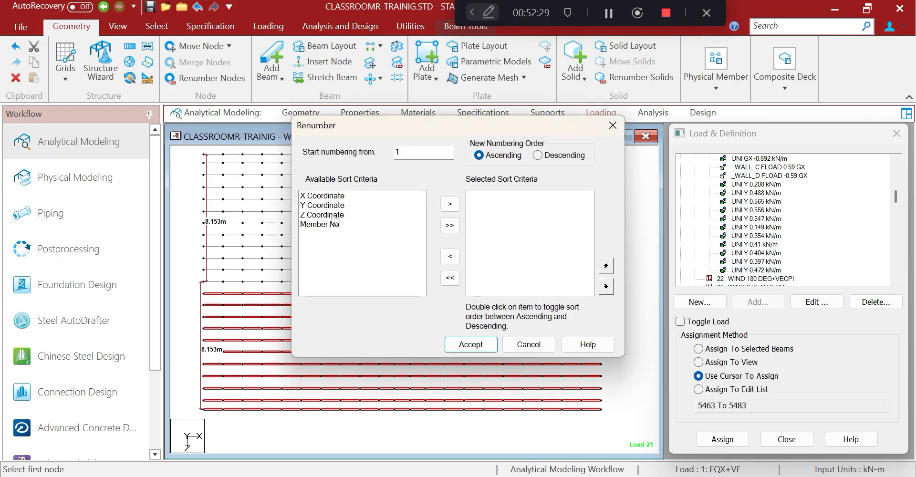
click(332, 205)
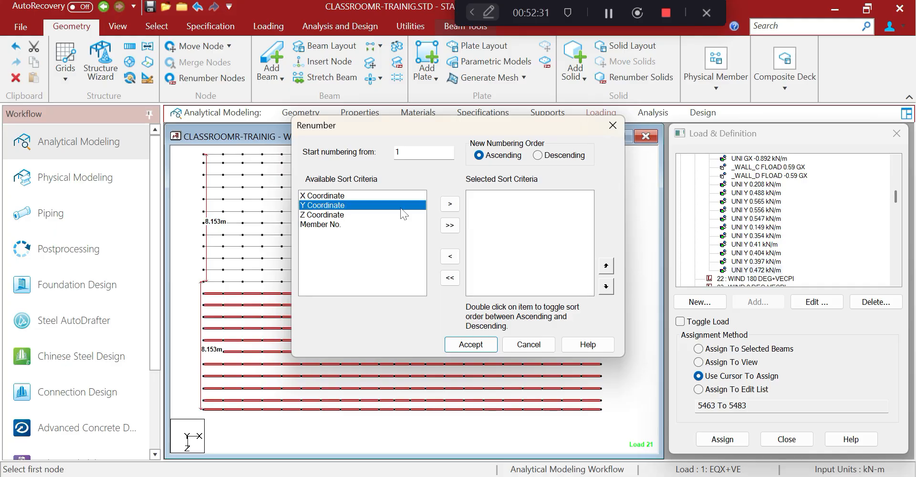
click(450, 203)
click(339, 206)
click(450, 204)
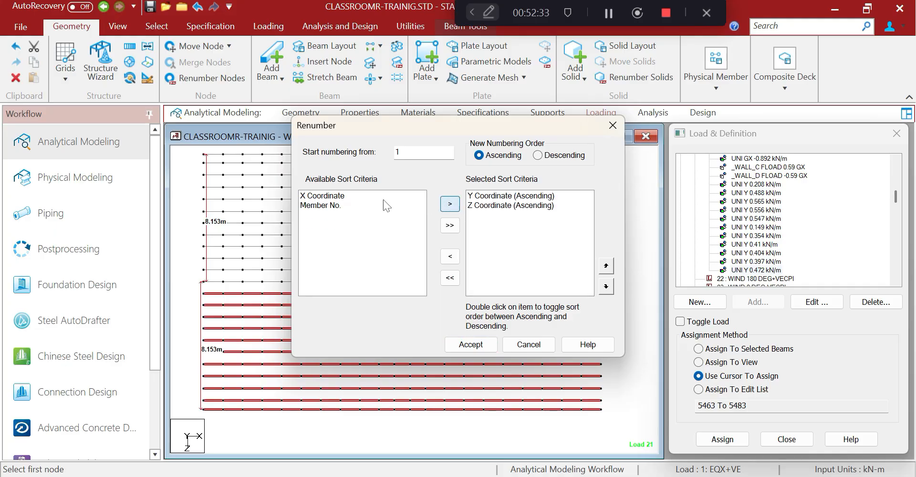
click(336, 196)
click(449, 203)
double_click(397, 152)
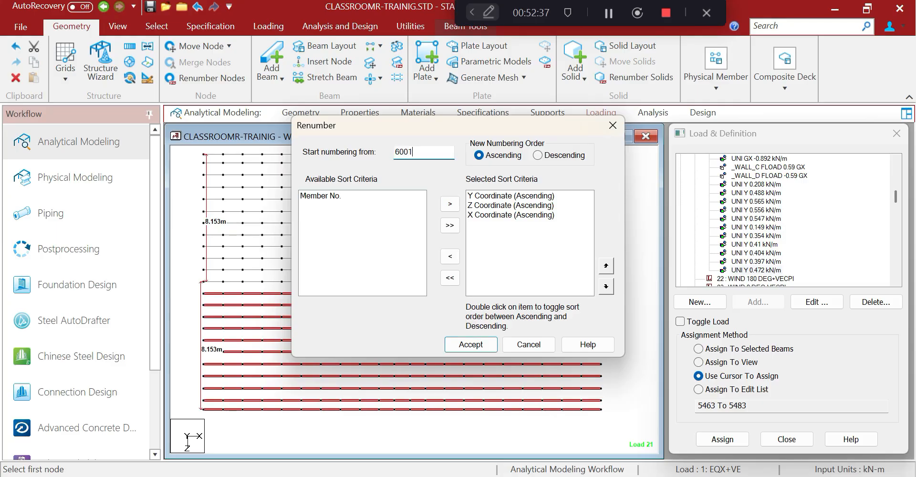
click(468, 345)
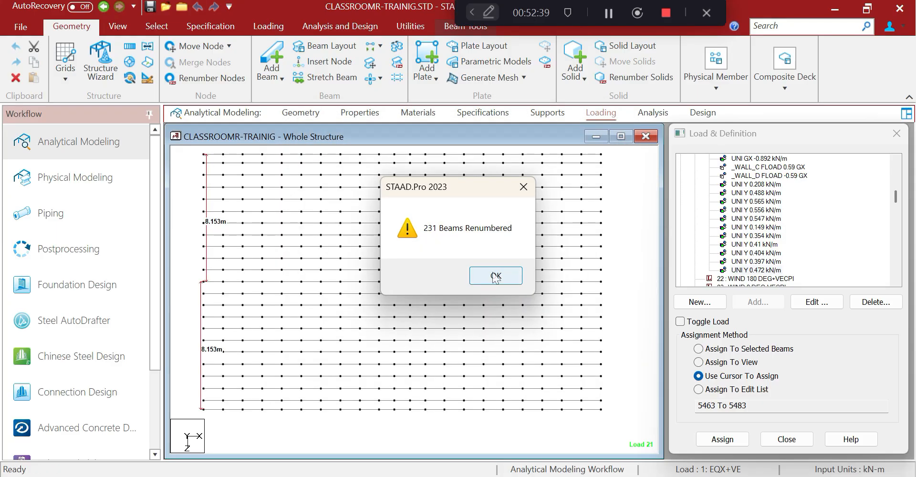
click(496, 276)
Display the new beam numbers on the roof plan and open the model's command file
click(476, 417)
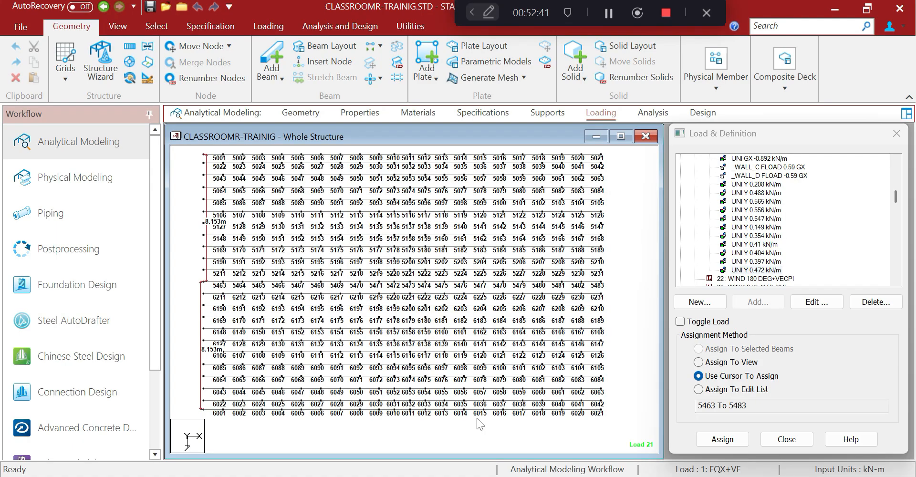
middle_drag(398, 398, 401, 387)
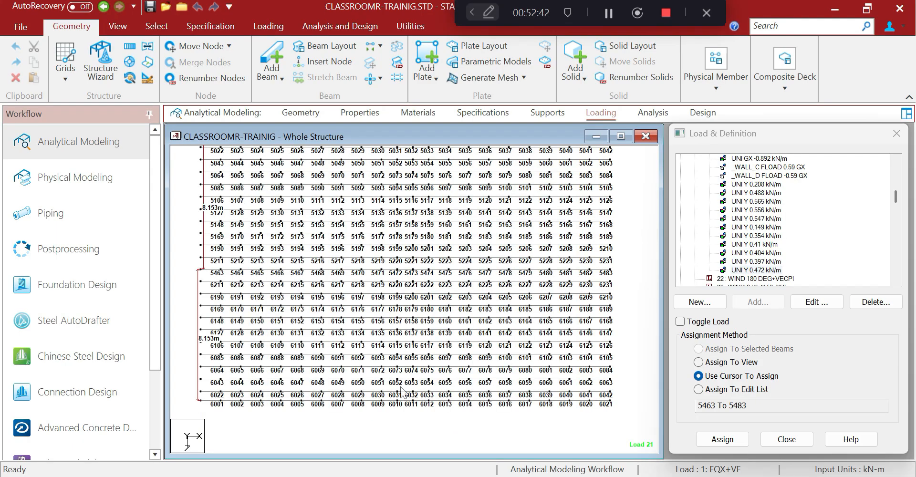
click(397, 30)
click(383, 60)
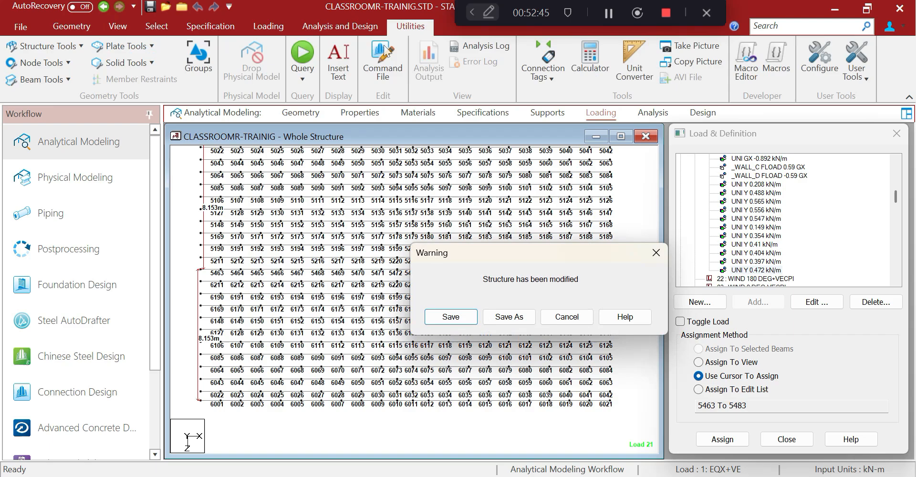
Save the model and mark the '5211 TO 5231' range in load 21's member loads on line 1551
click(472, 322)
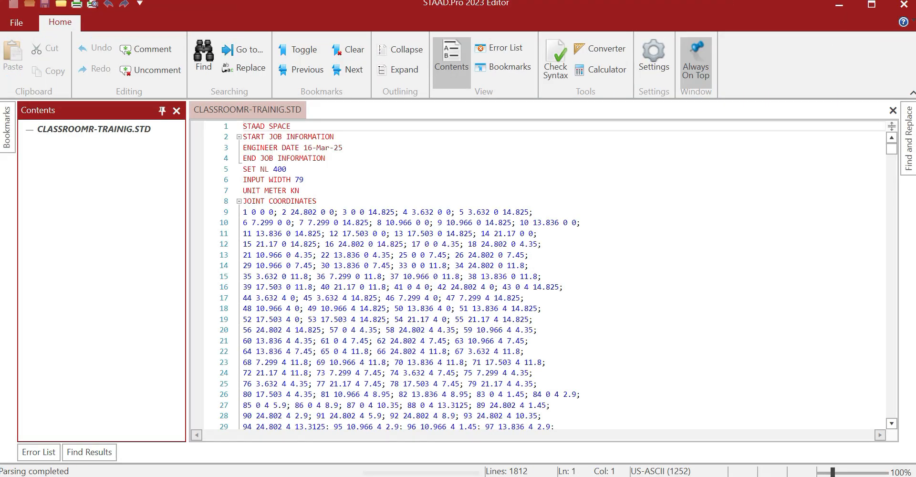
drag(895, 151, 862, 374)
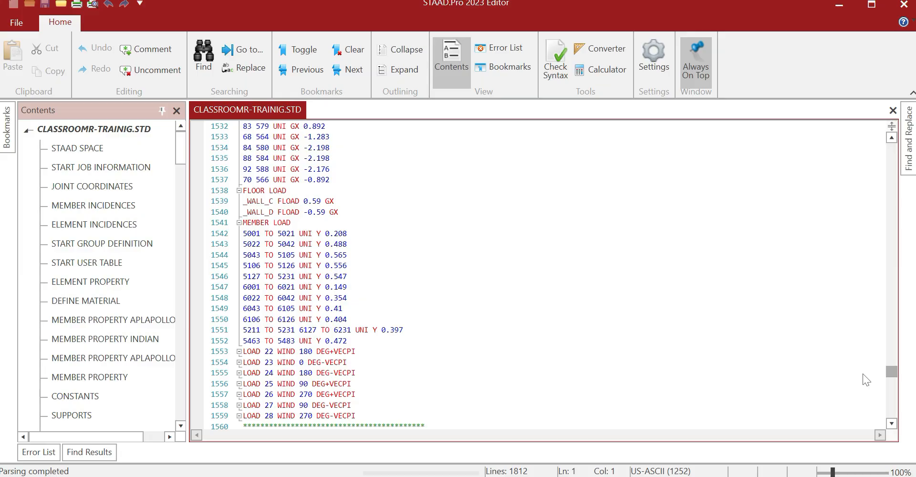
drag(862, 373, 862, 373)
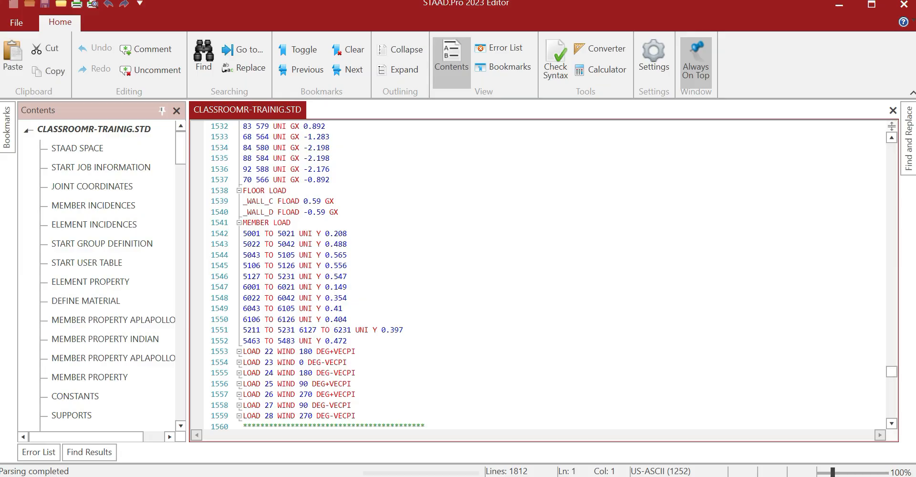
drag(295, 330, 247, 330)
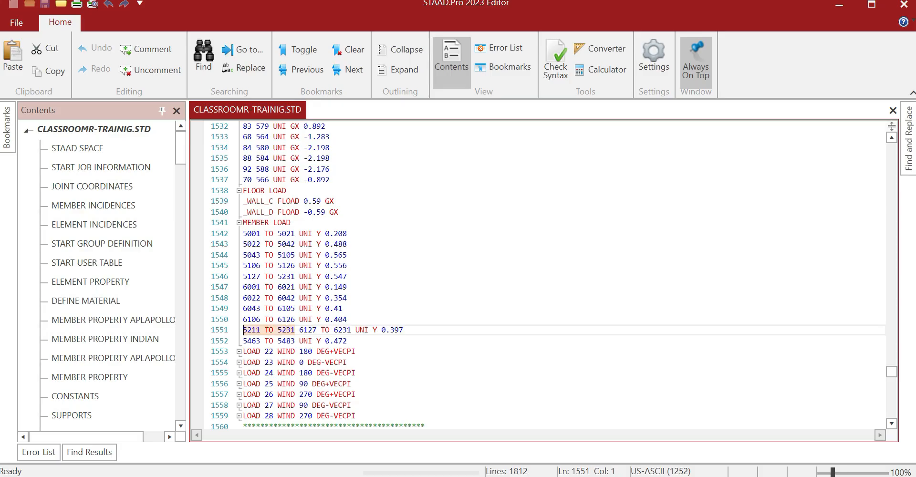
Assign load 21's UNI Y 0.397 kN/m member load only to the selected beam row
click(835, 6)
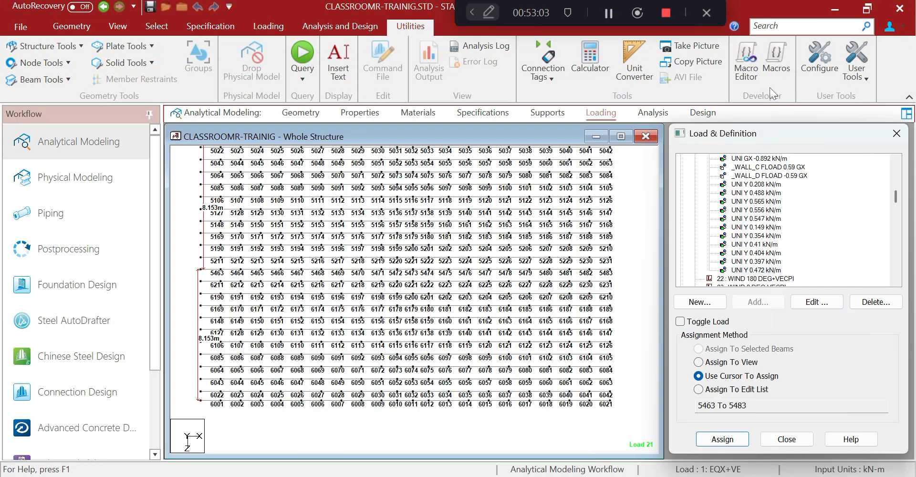
click(767, 261)
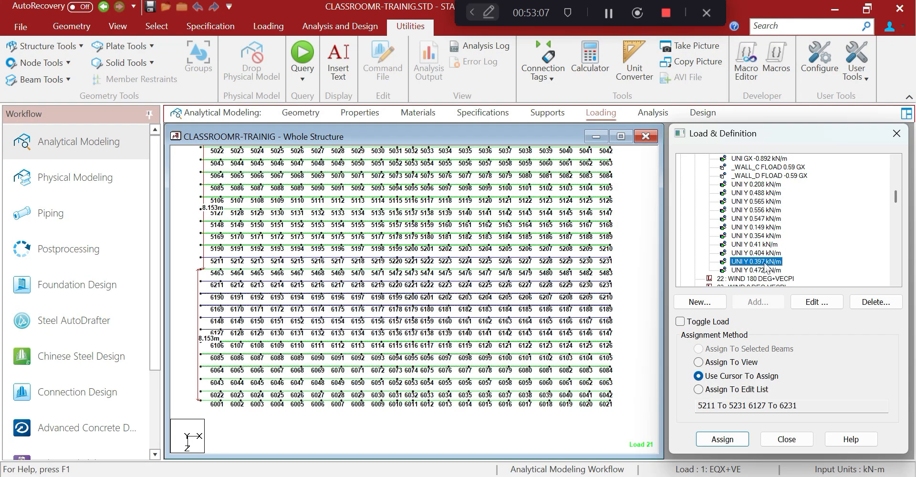
middle_drag(359, 281, 346, 281)
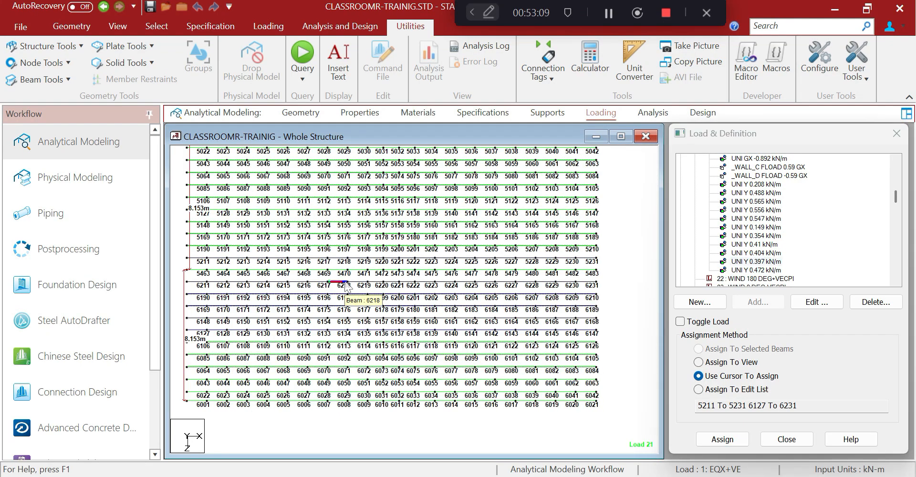
drag(185, 253, 606, 268)
click(712, 348)
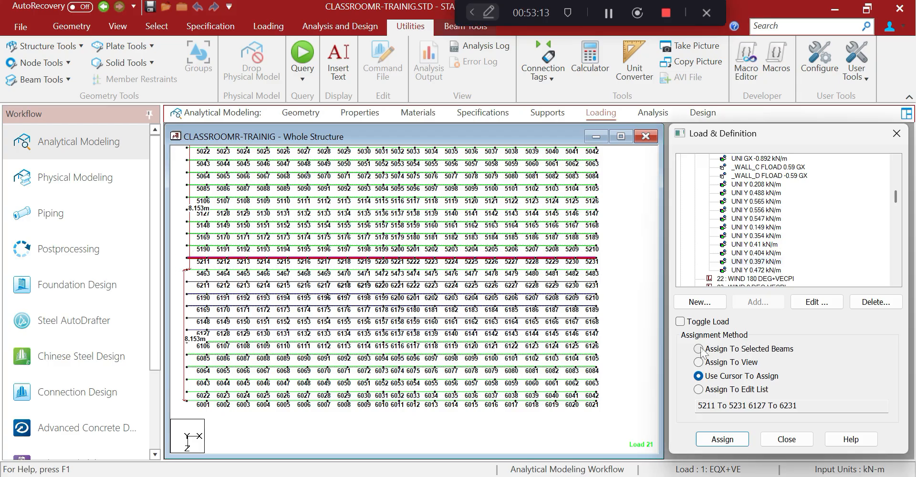
click(722, 439)
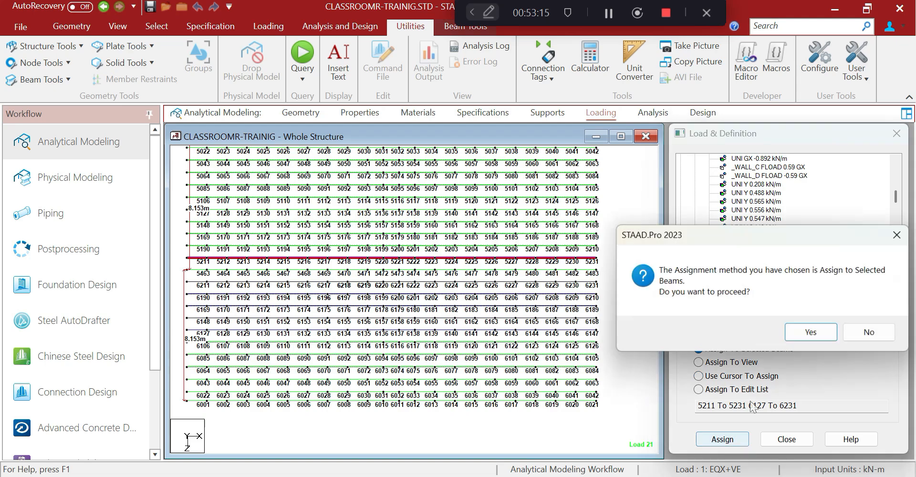
click(789, 337)
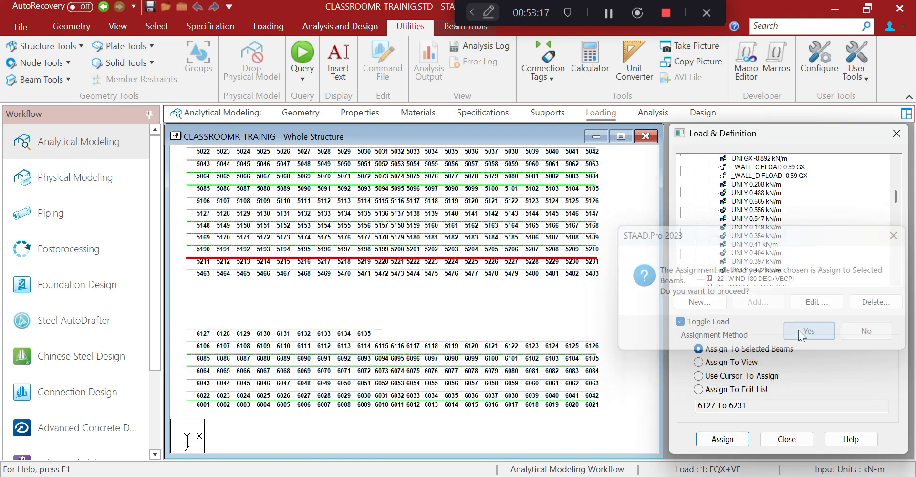
click(358, 422)
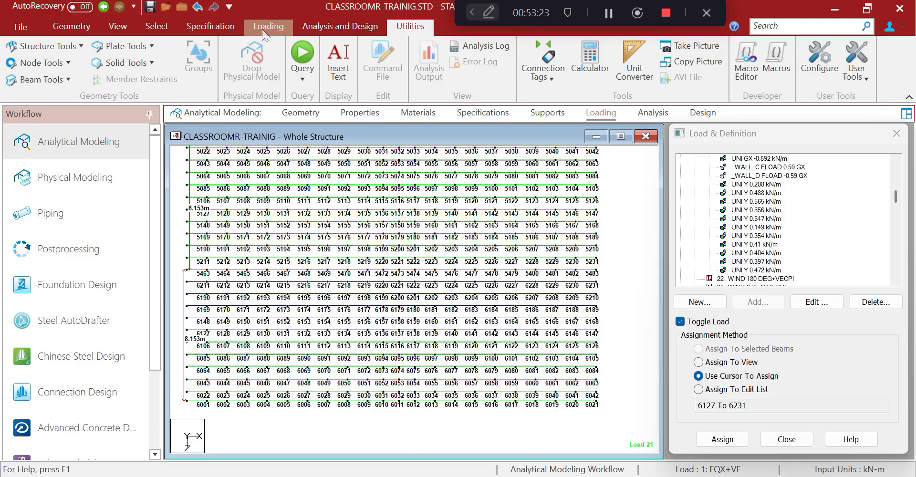
Close the command file editor and save the modified model
click(158, 27)
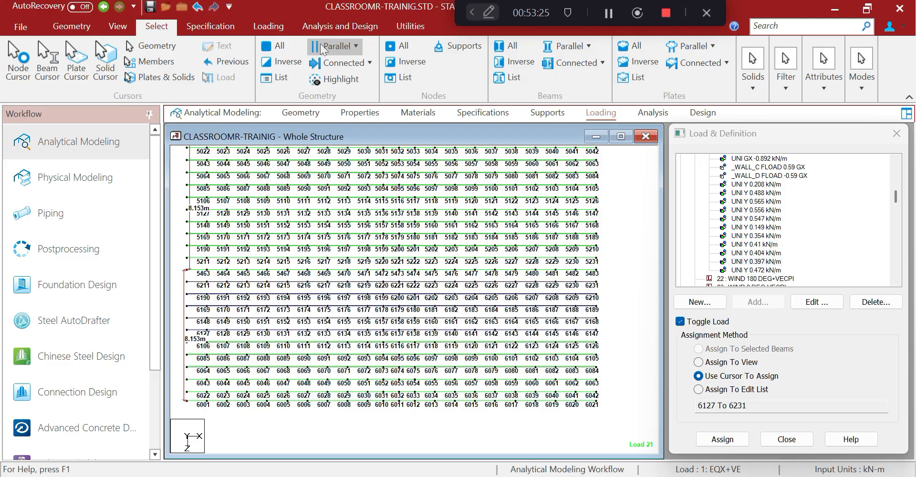
click(398, 27)
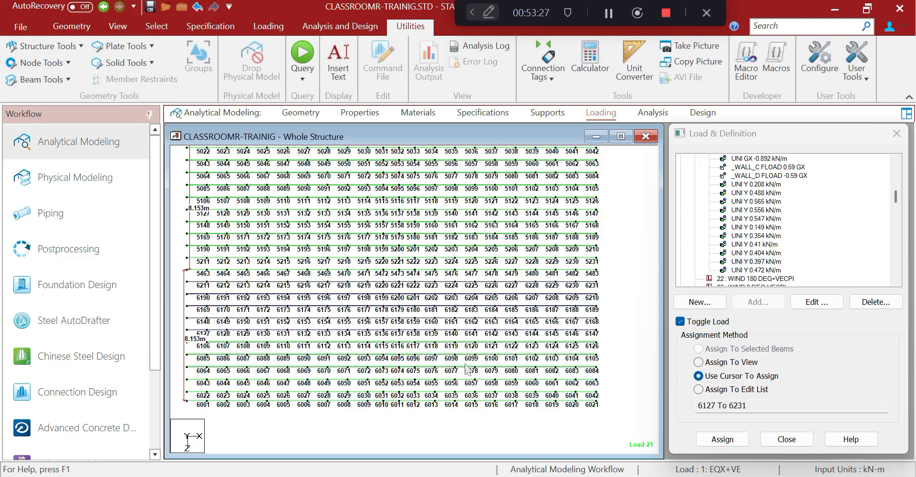
key(alt+Tab)
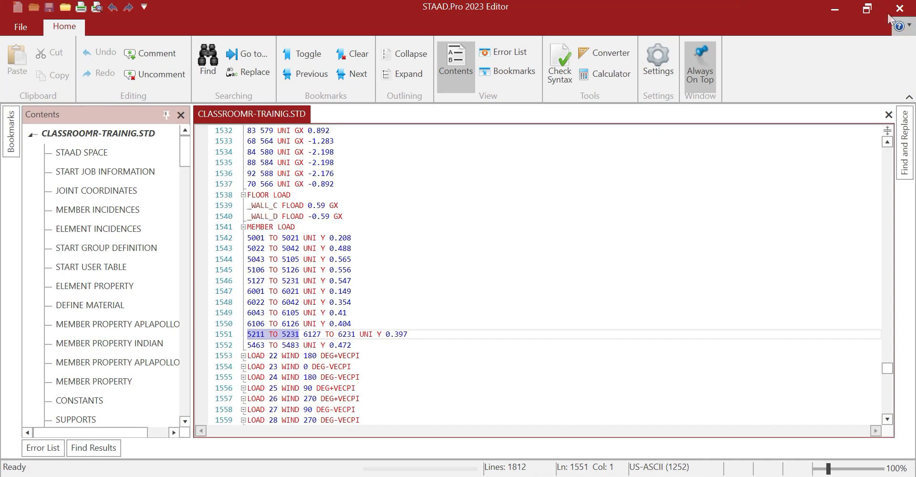
click(903, 9)
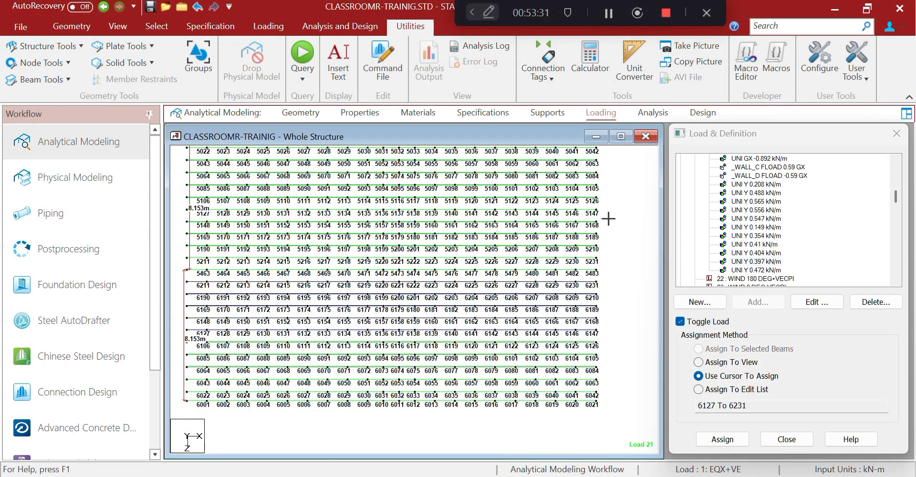
click(210, 62)
click(449, 317)
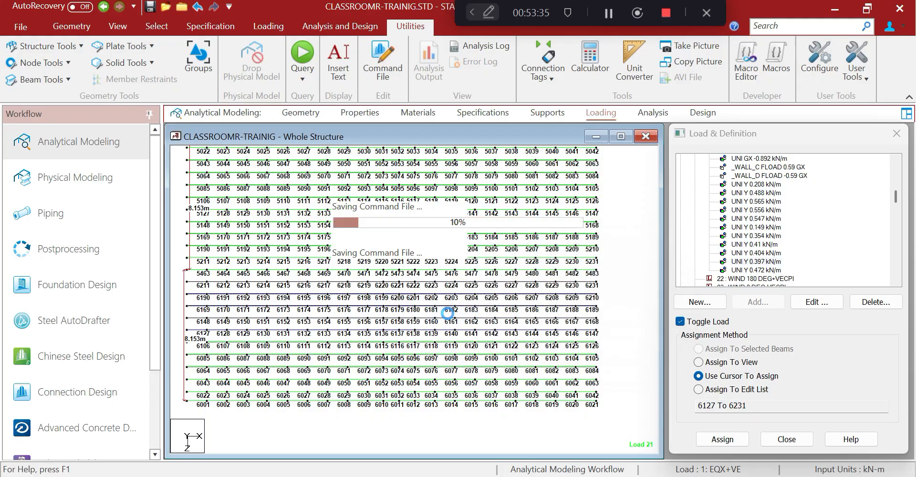
click(118, 26)
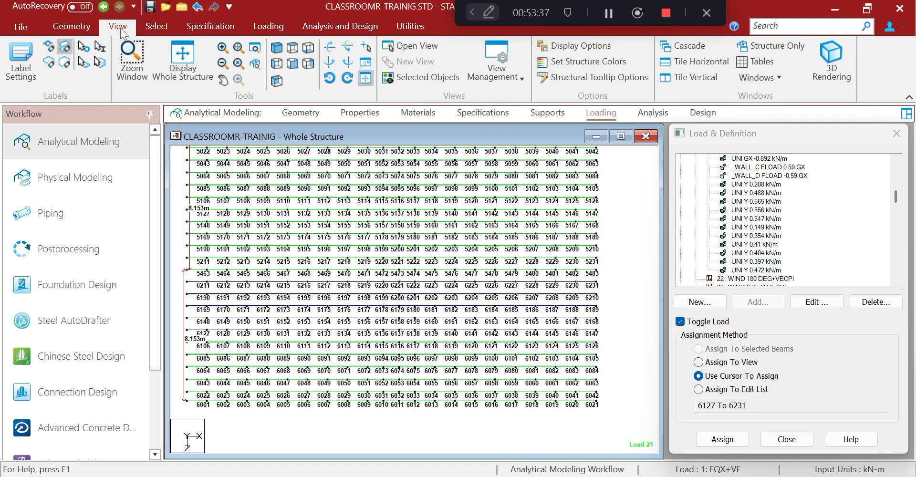
Set the Dist. Force display scale to 0.5 in a side view of the roof frame
click(278, 64)
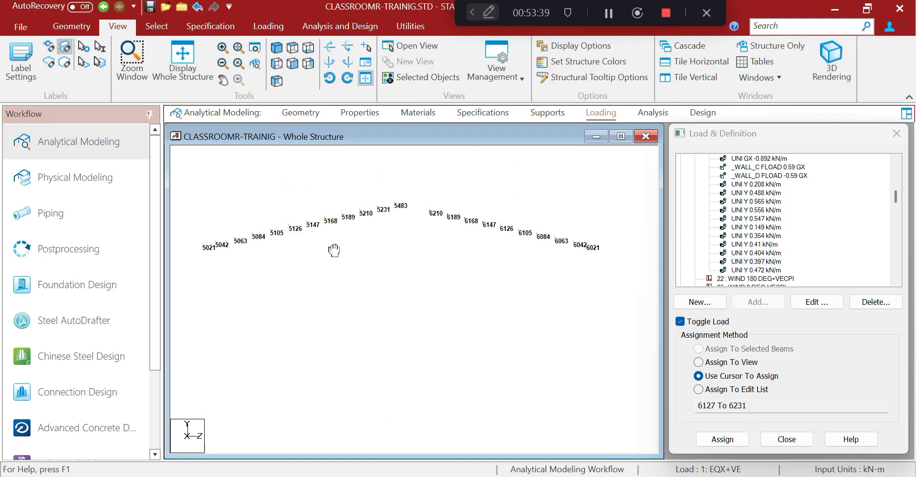
right_click(290, 188)
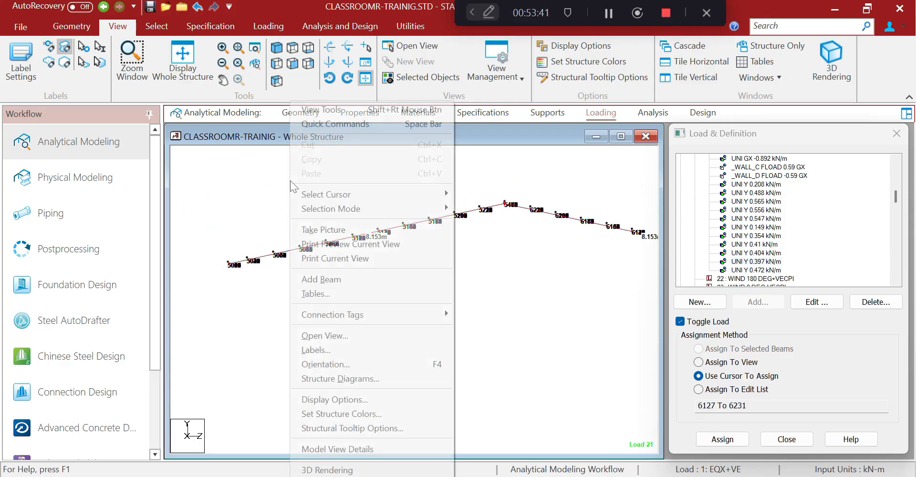
click(323, 350)
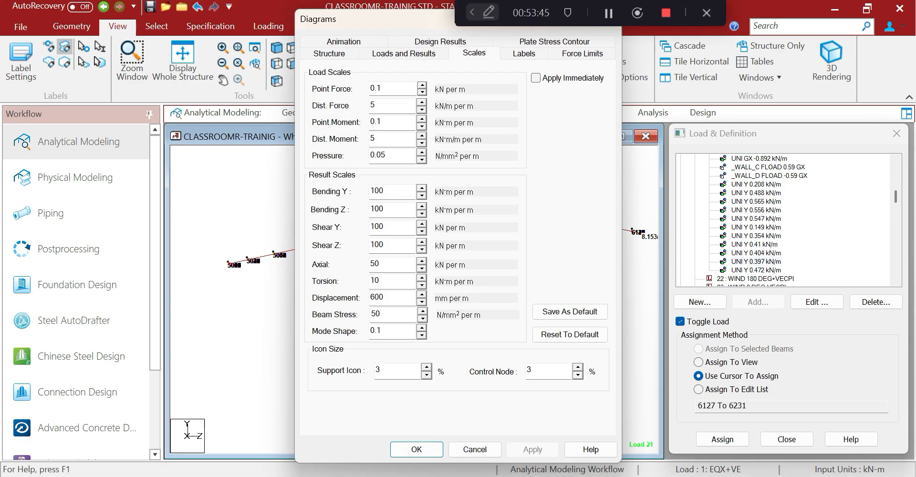
double_click(373, 105)
text(0.5)
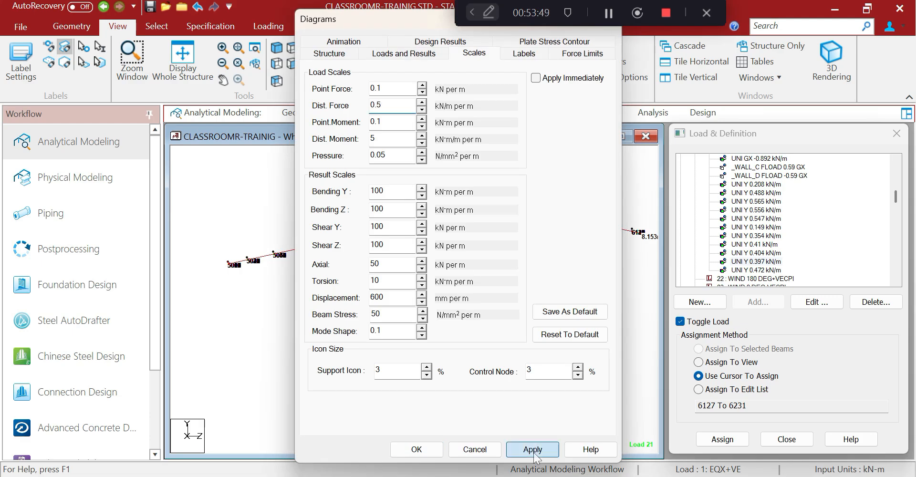
click(533, 449)
click(467, 451)
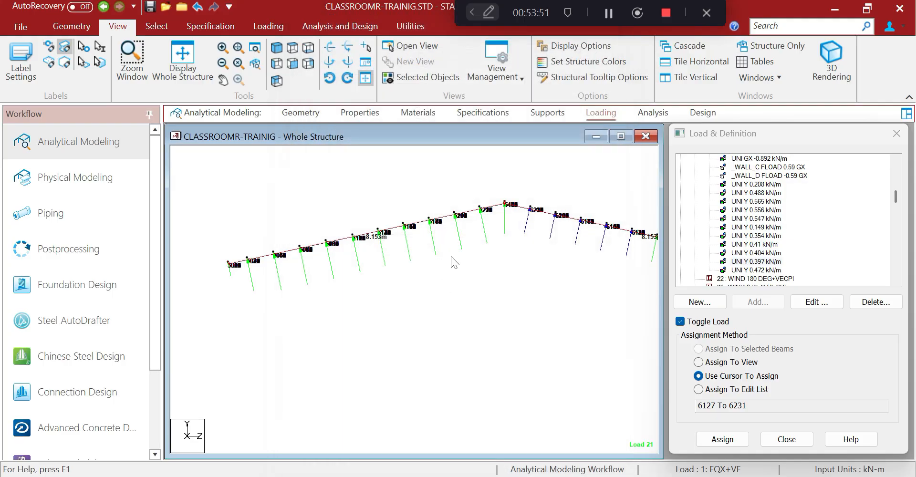
Recentre the roof frame and reopen CLASSROOMR-TRAINIG.STD in the Editor
middle_drag(499, 251, 515, 240)
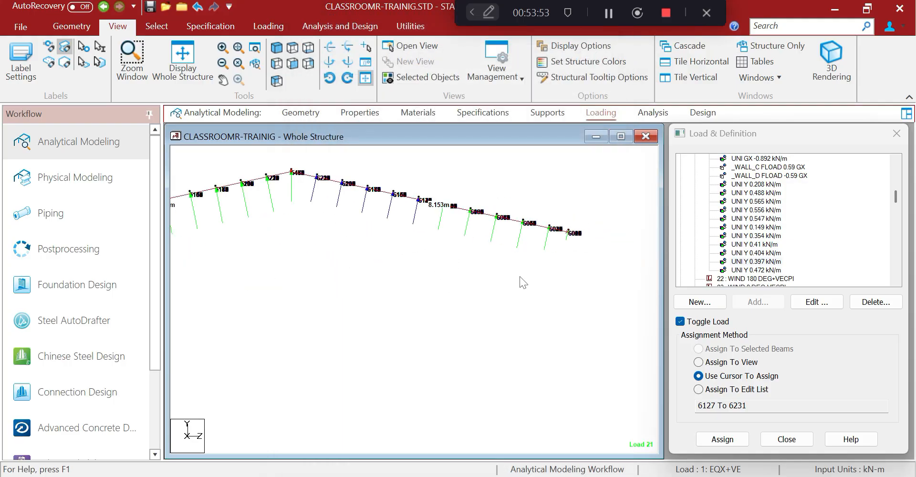
middle_drag(517, 279, 634, 302)
middle_drag(433, 361, 471, 356)
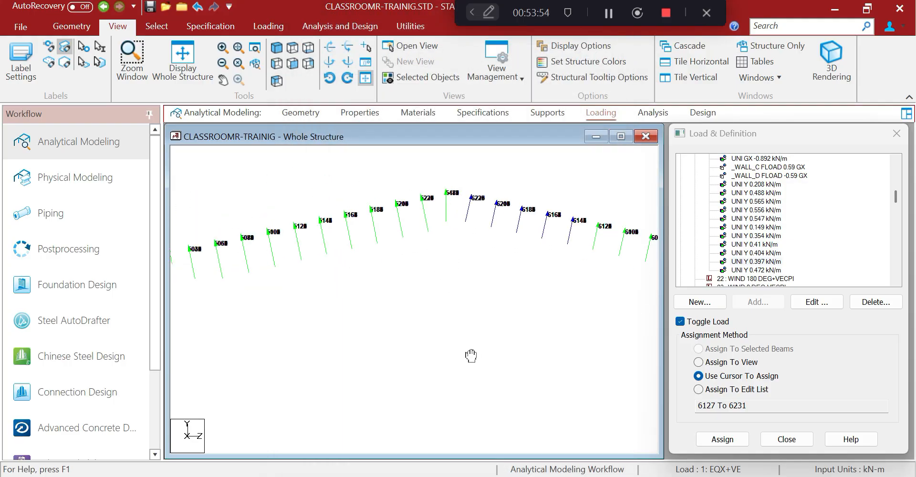
click(419, 20)
click(376, 59)
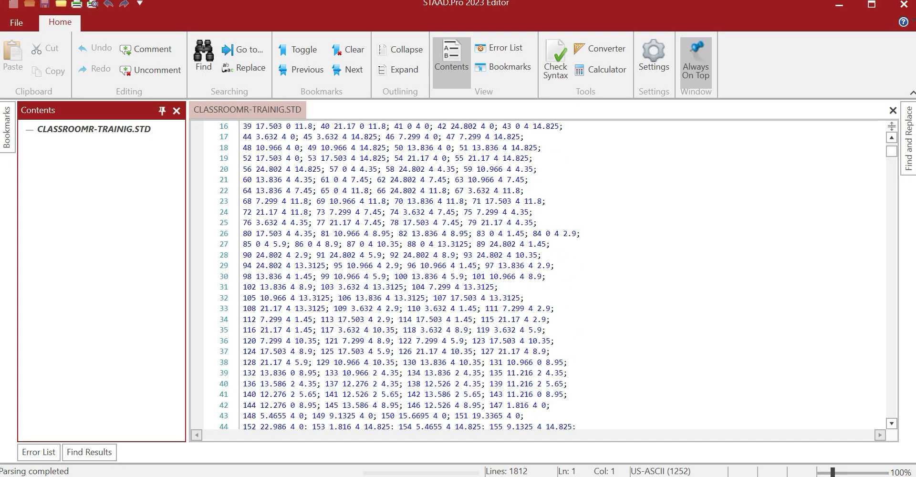
Expand load 21's MEMBER LOAD block in the input file editor
mouse_move(889, 155)
mouse_down()
mouse_move(841, 332)
mouse_move(843, 375)
mouse_up()
scroll(477, 296, up, 8)
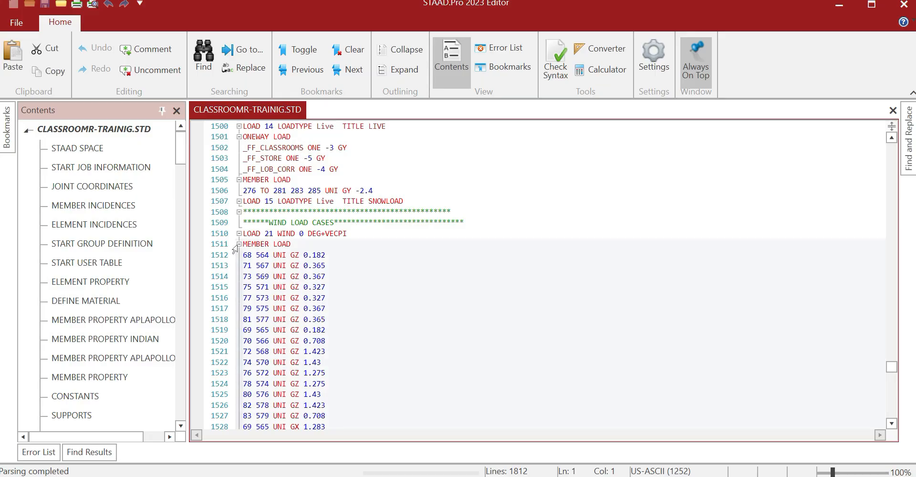
click(239, 244)
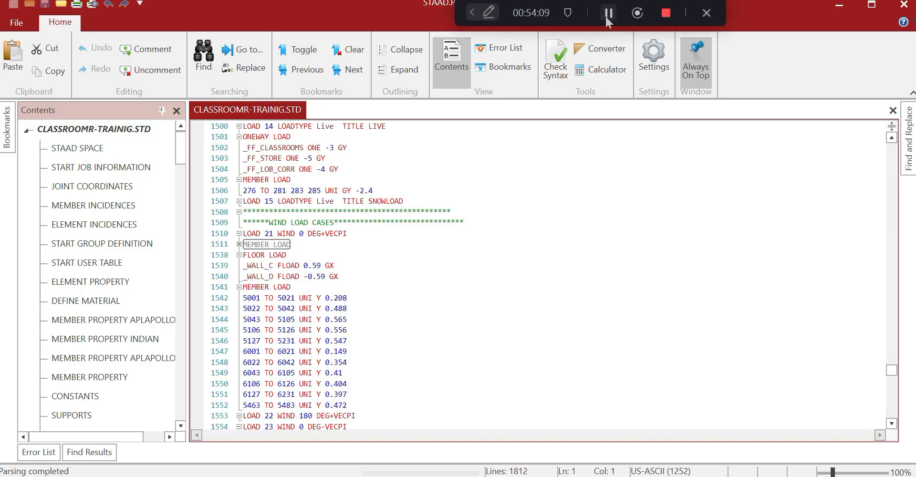
click(335, 265)
scroll(189, 213, down, 1)
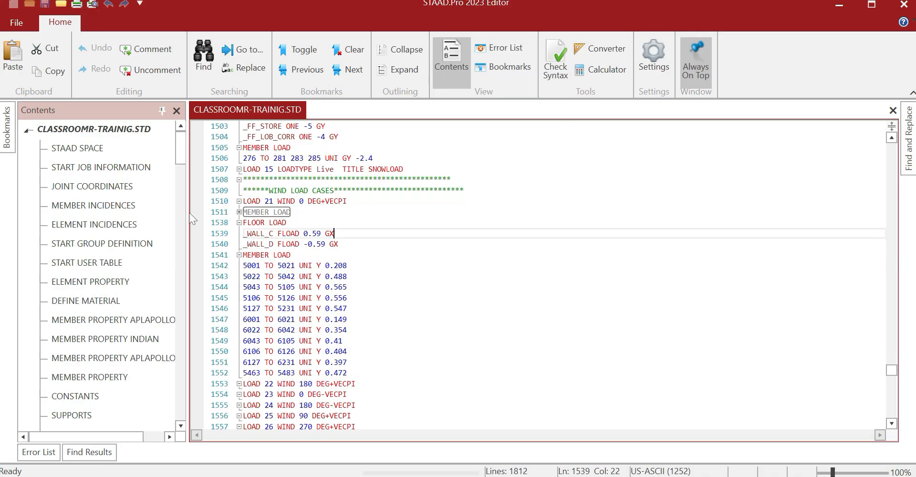
click(291, 255)
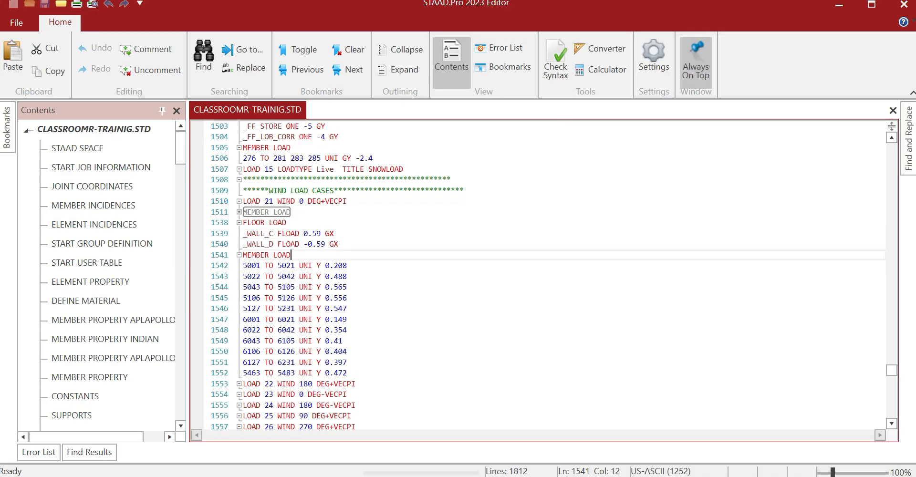
click(239, 212)
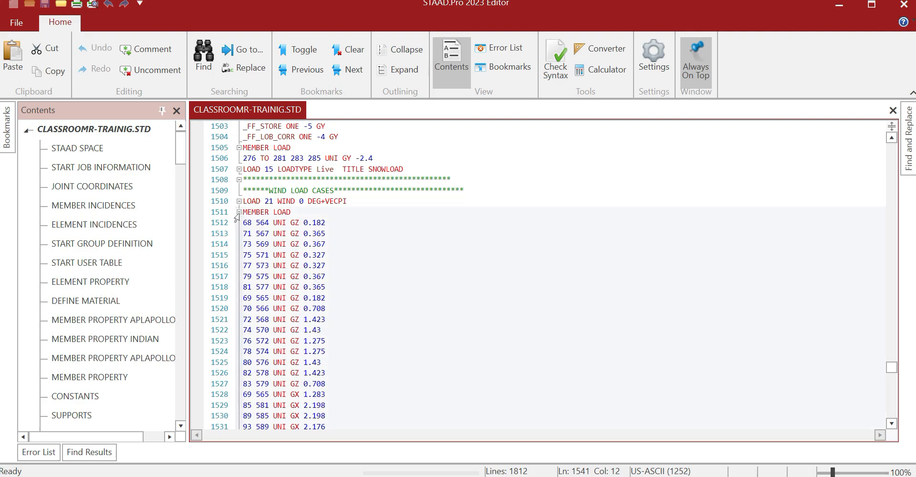
Copy load 21's load lines 1512–1552 and switch to the Excel workbook
click(240, 222)
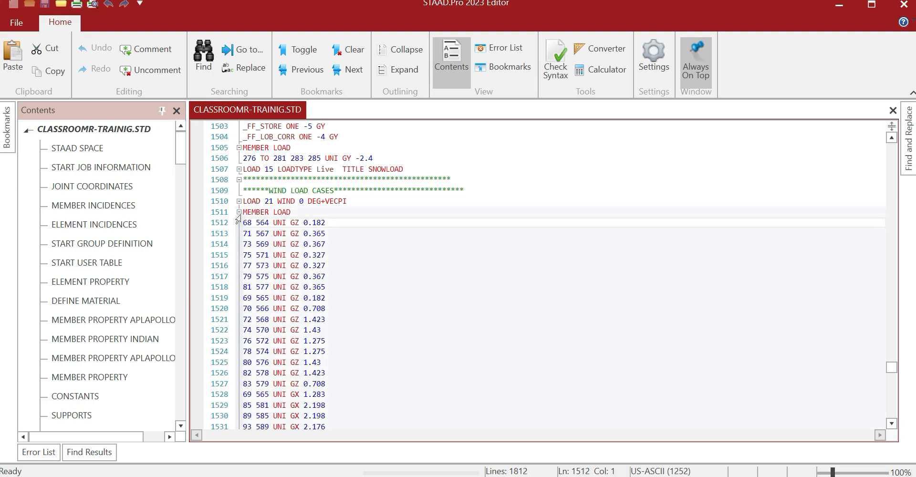
scroll(237, 219, down, 1)
drag(243, 190, 326, 351)
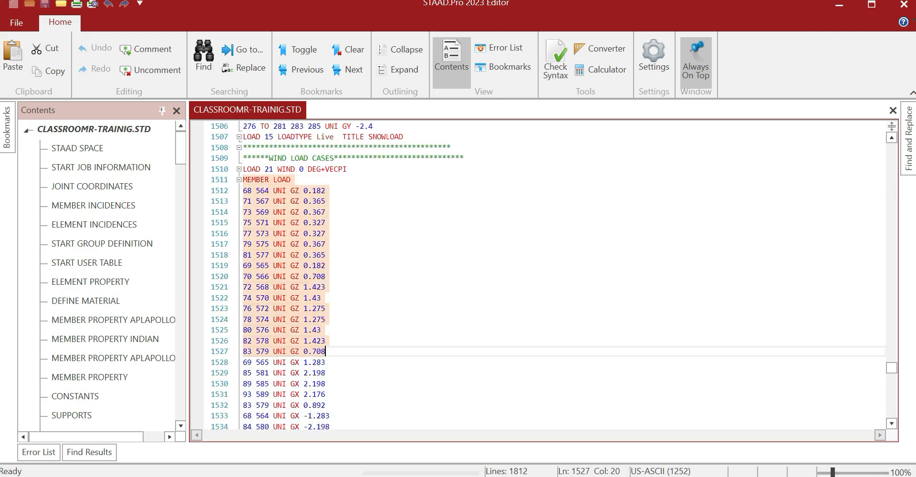
scroll(326, 352, down, 10)
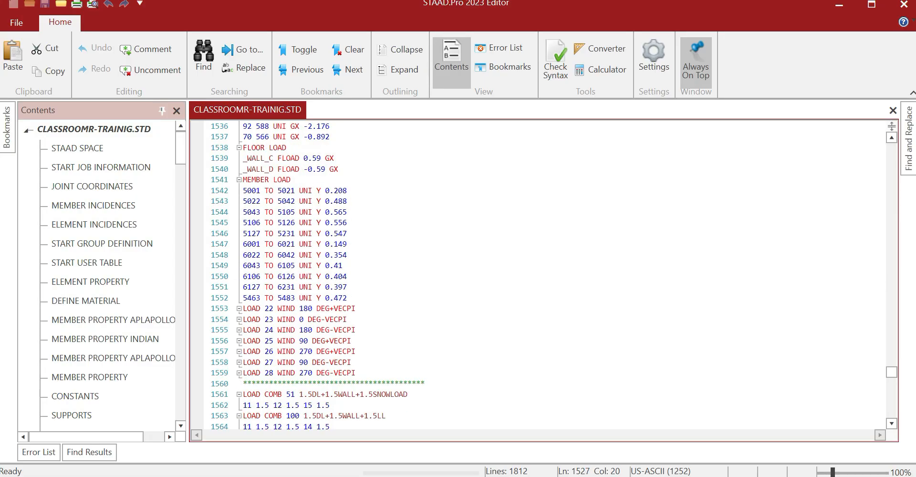
shift+click(348, 298)
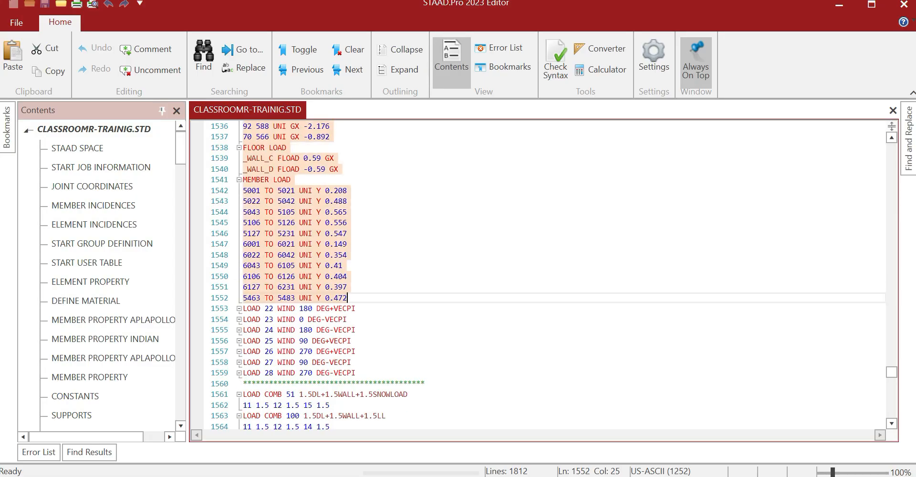
click(838, 5)
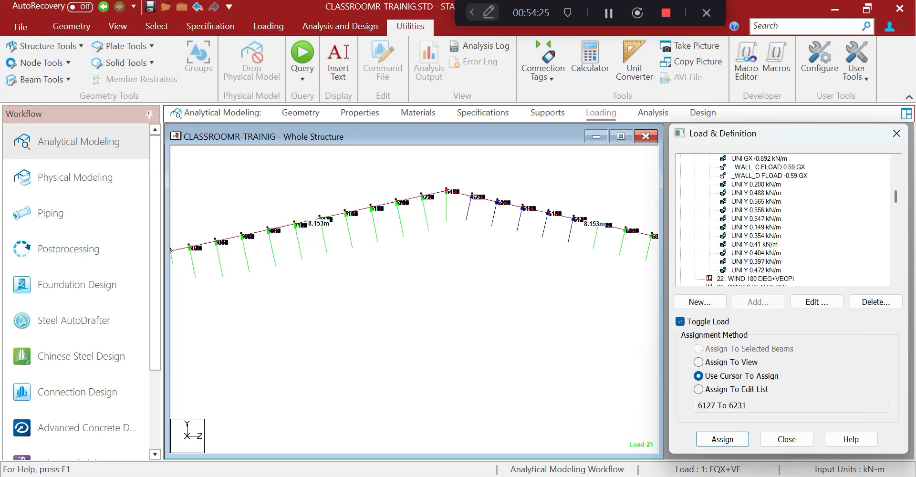
click(477, 476)
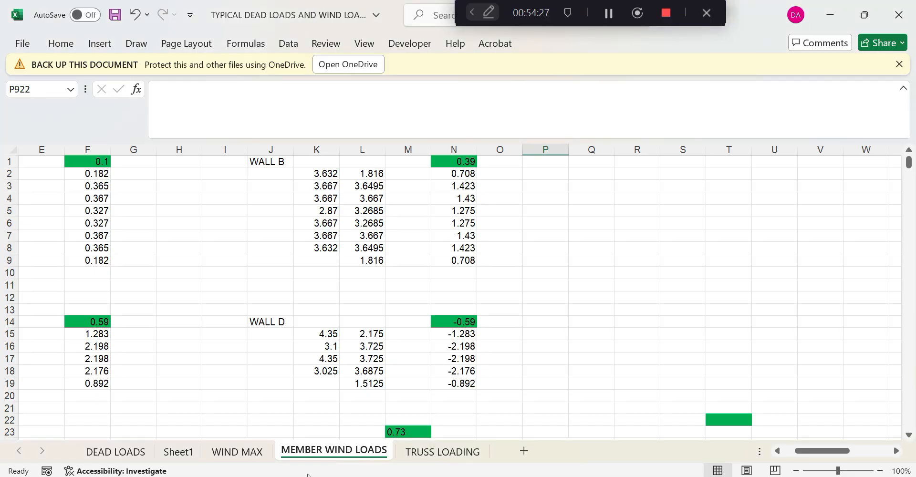
Paste the copied load 21 lines into cell I65 under the LOAD 21 WIND 0 DEG+VECPI heading
click(229, 345)
scroll(206, 348, down, 20)
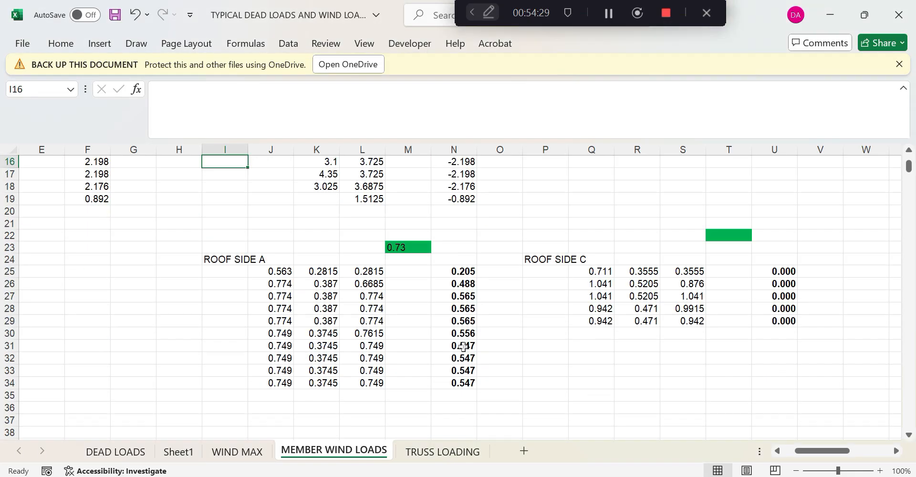
scroll(519, 325, down, 16)
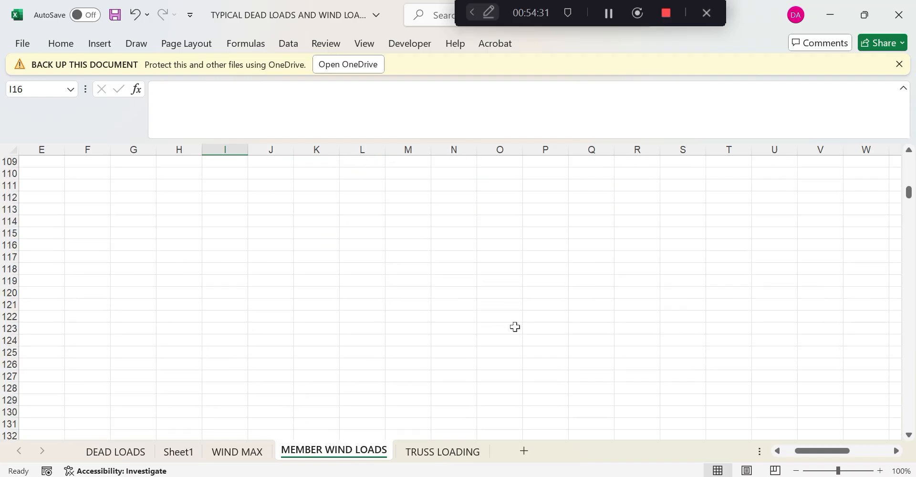
scroll(515, 324, up, 13)
scroll(492, 327, up, 4)
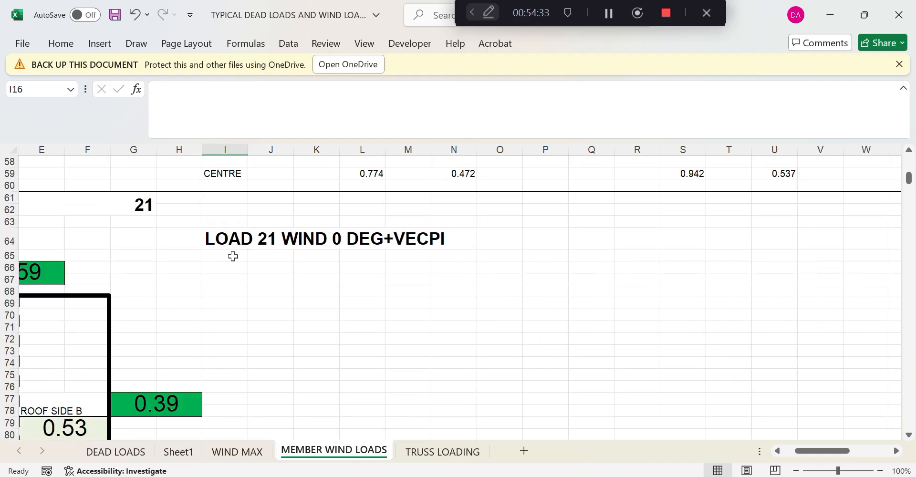
click(235, 256)
right_click(235, 256)
click(267, 95)
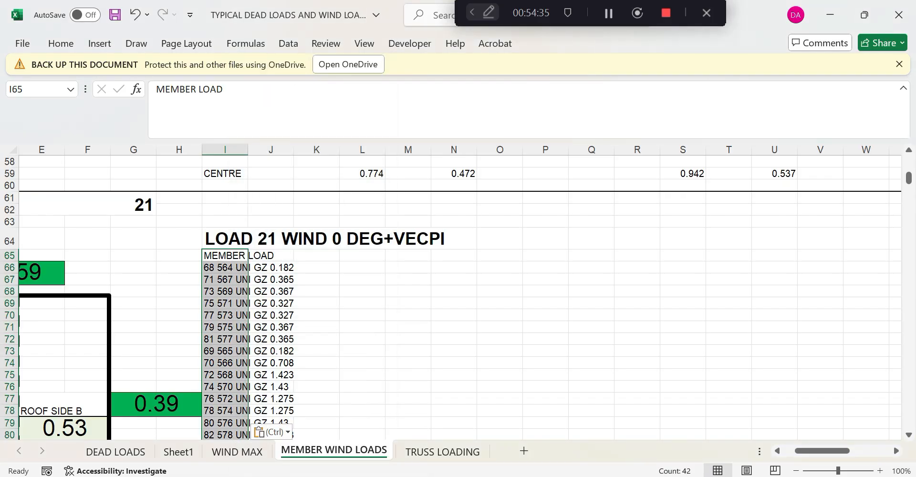
scroll(334, 330, down, 16)
scroll(334, 330, up, 9)
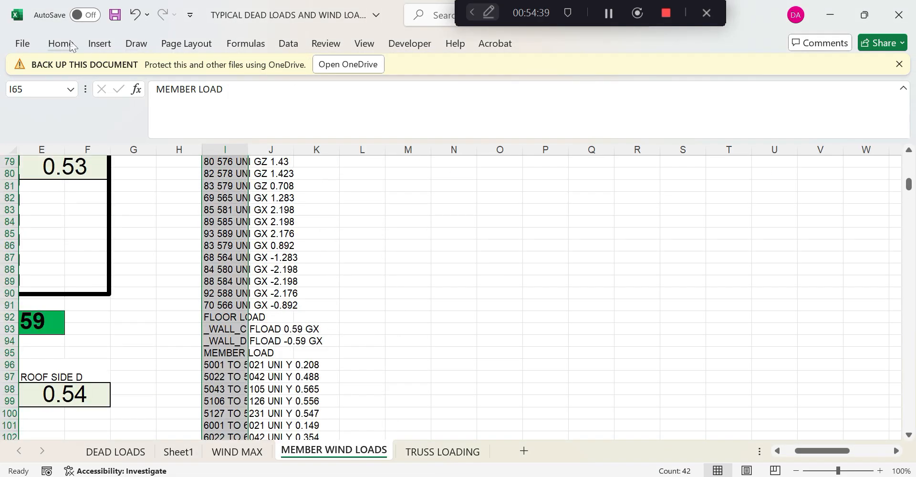
Split the pasted lines into columns with Text to Columns using a space delimiter
click(303, 48)
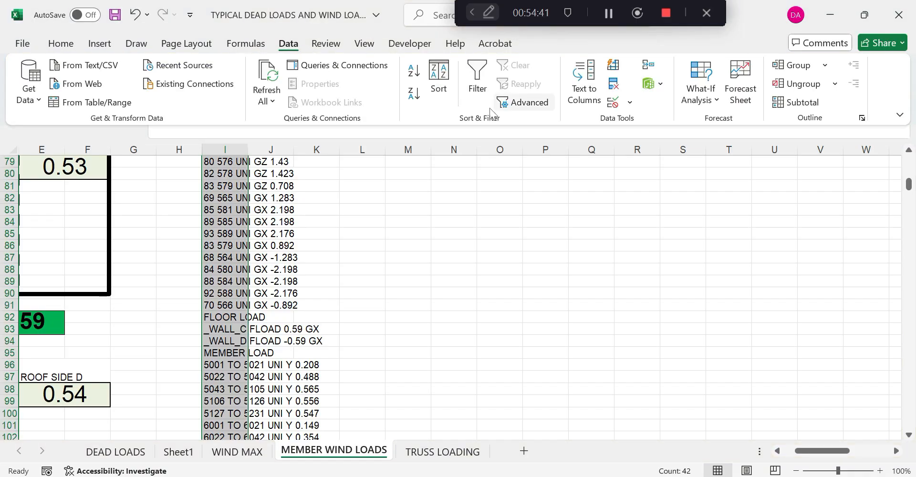
click(571, 102)
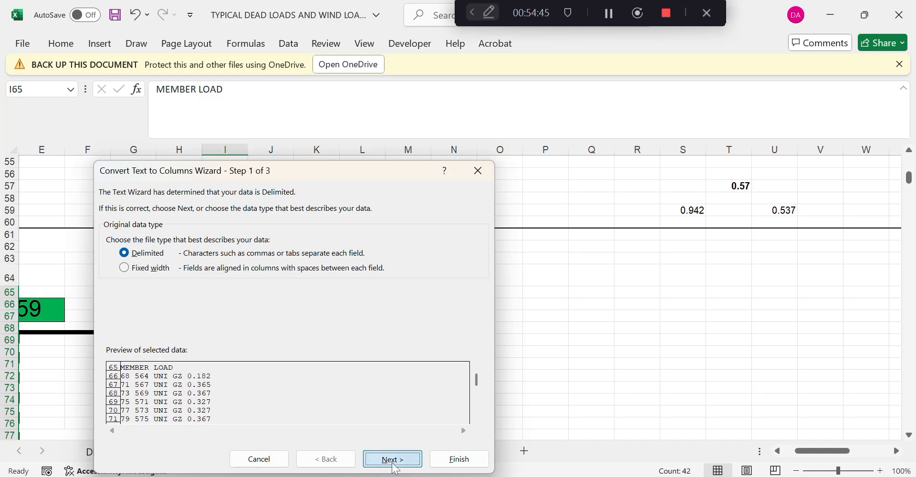
click(392, 459)
click(112, 271)
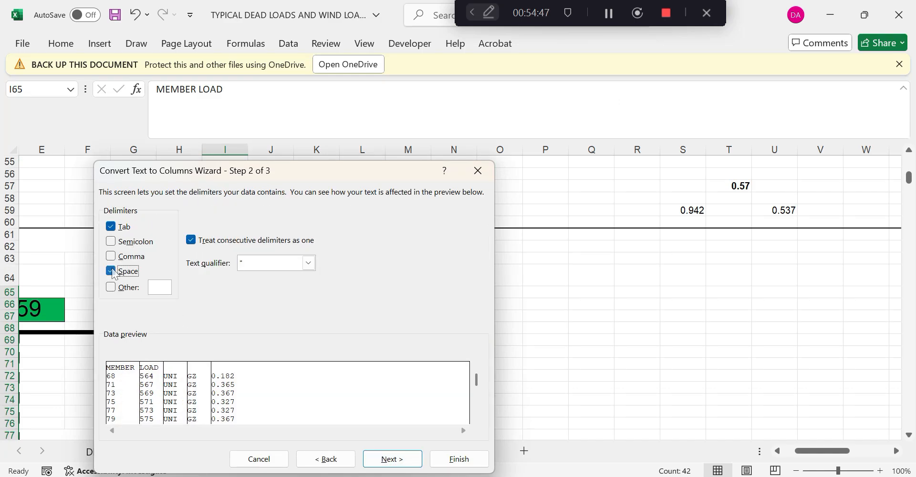
click(458, 459)
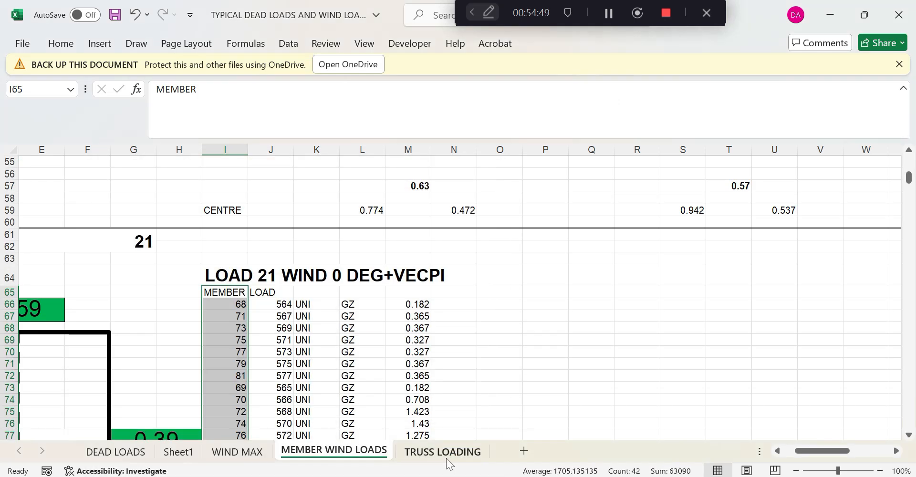
click(500, 352)
scroll(499, 335, down, 9)
scroll(499, 335, up, 6)
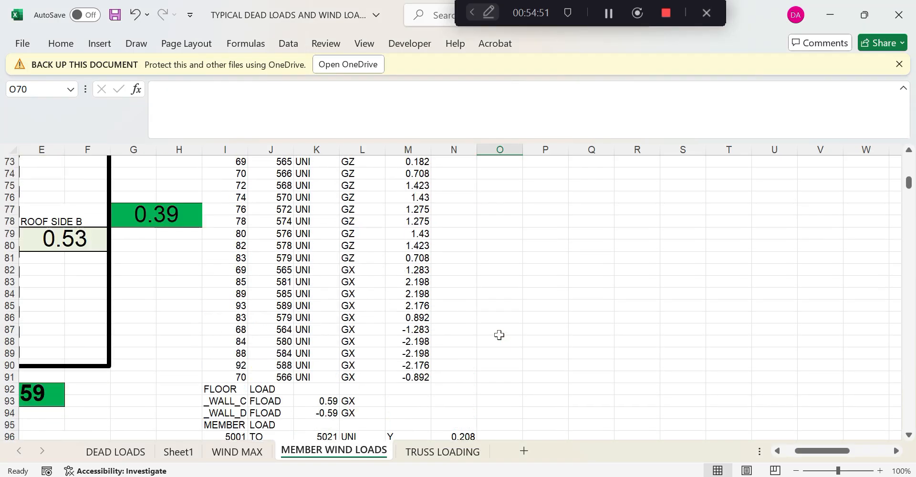
Copy the member load values M66:M91 into column Q starting at Q66
drag(427, 198, 419, 429)
scroll(416, 371, up, 3)
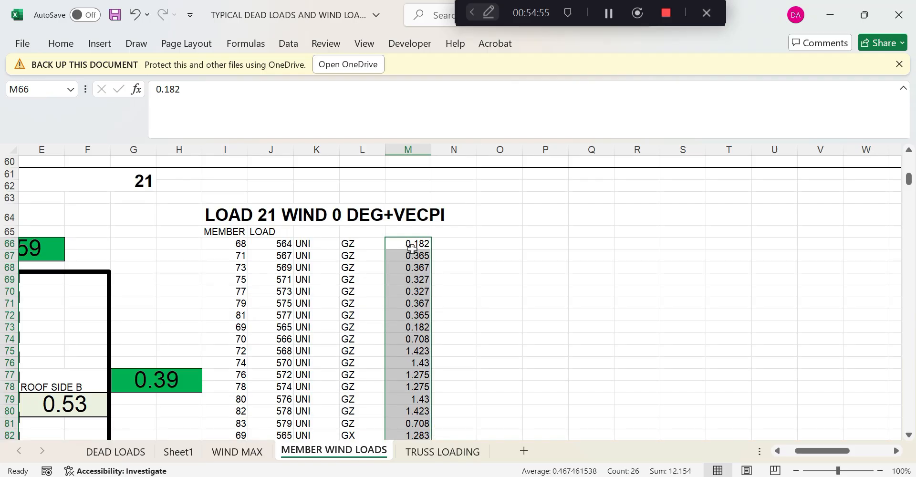
right_click(414, 262)
click(458, 51)
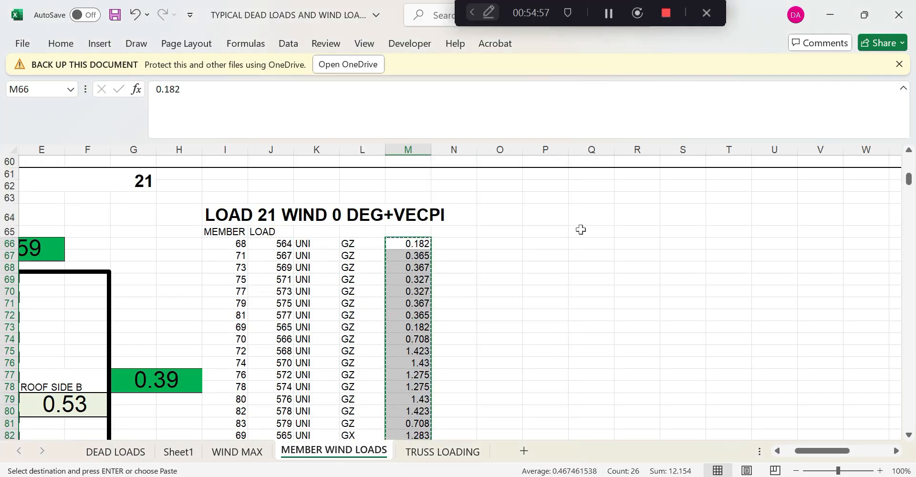
click(588, 243)
right_click(585, 243)
click(618, 95)
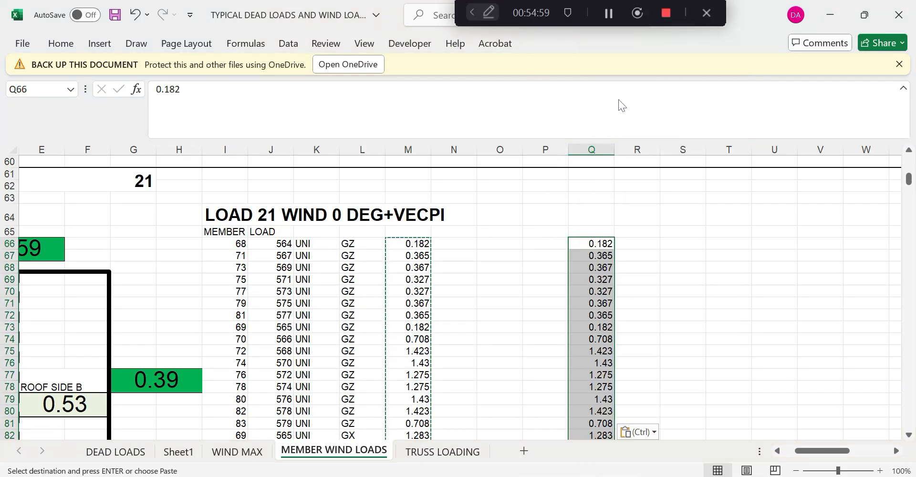
Bring the two floor load values (0.59, -0.59) from K93:K94 into Q93:Q94
scroll(610, 294, down, 9)
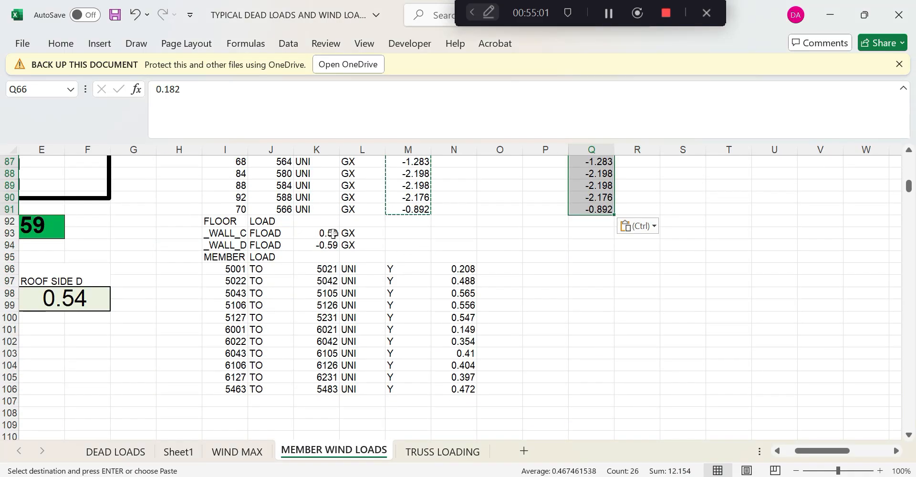
drag(329, 233, 332, 241)
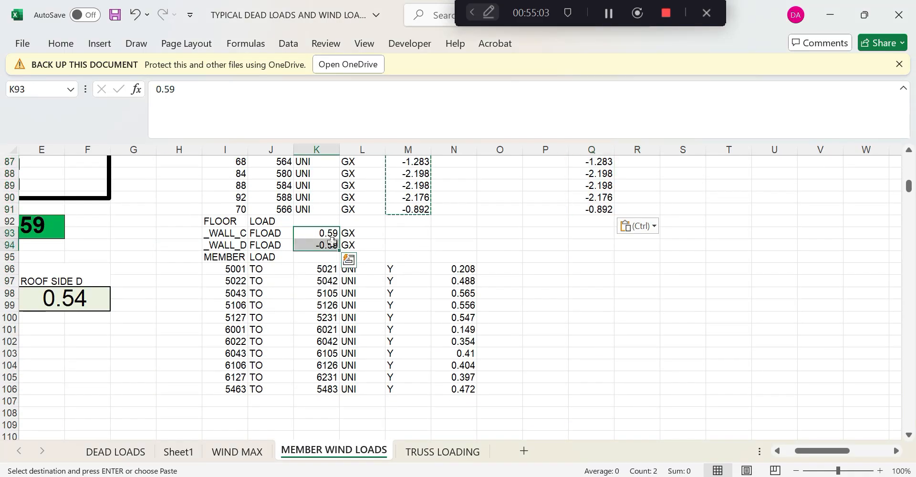
key(ctrl+c)
click(596, 235)
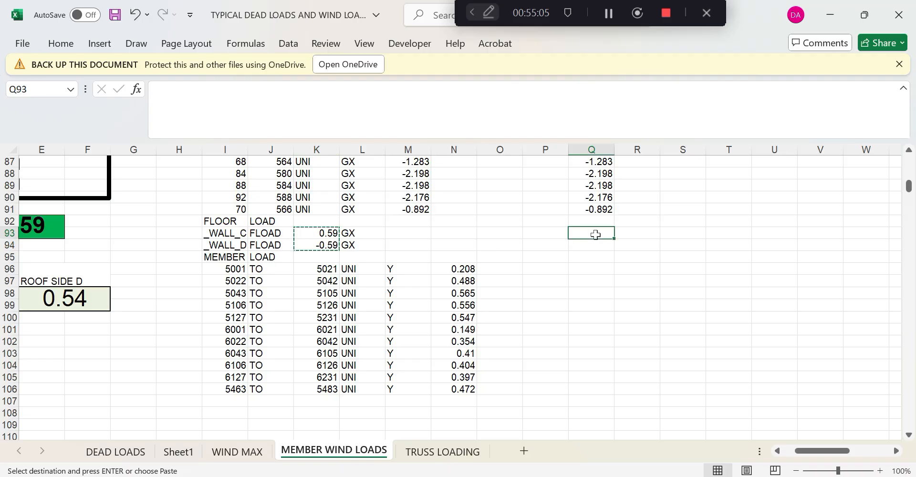
key(ctrl+v)
click(578, 292)
Copy the remaining member load values N96:N106 into Q96:Q106 and end copy mode
drag(465, 268, 460, 387)
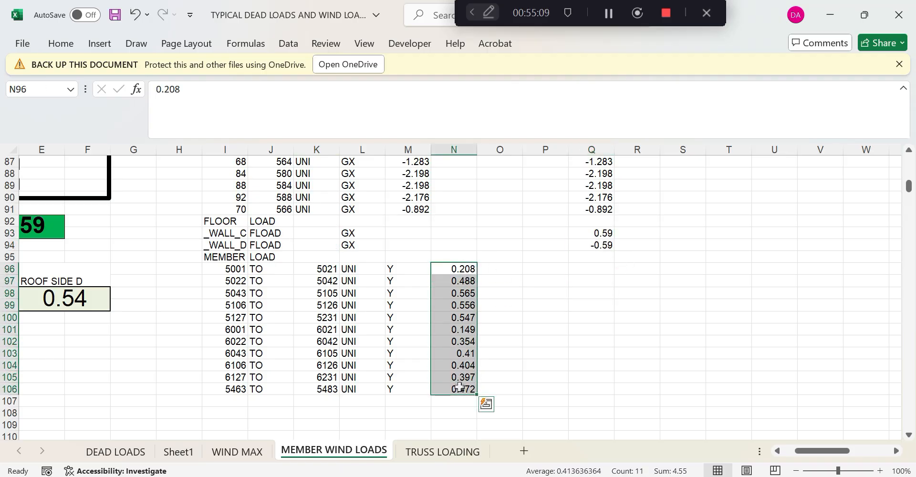
key(ctrl+c)
click(601, 270)
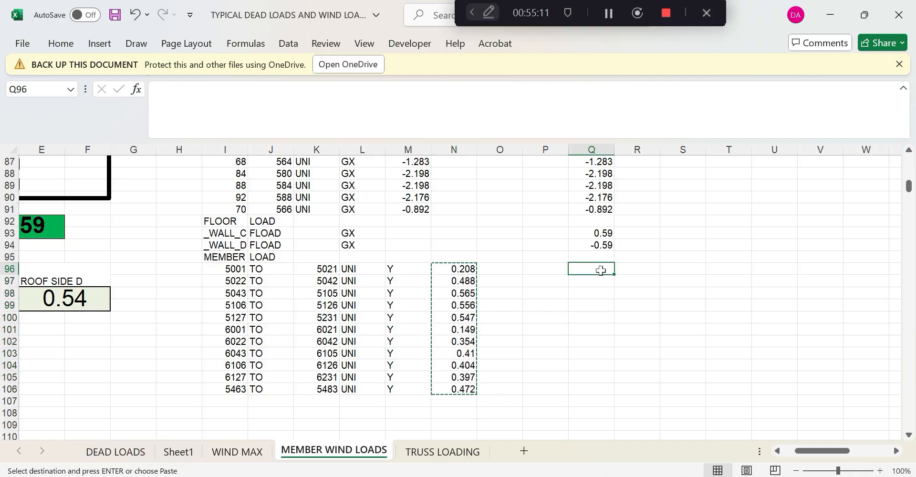
key(ctrl+v)
click(719, 249)
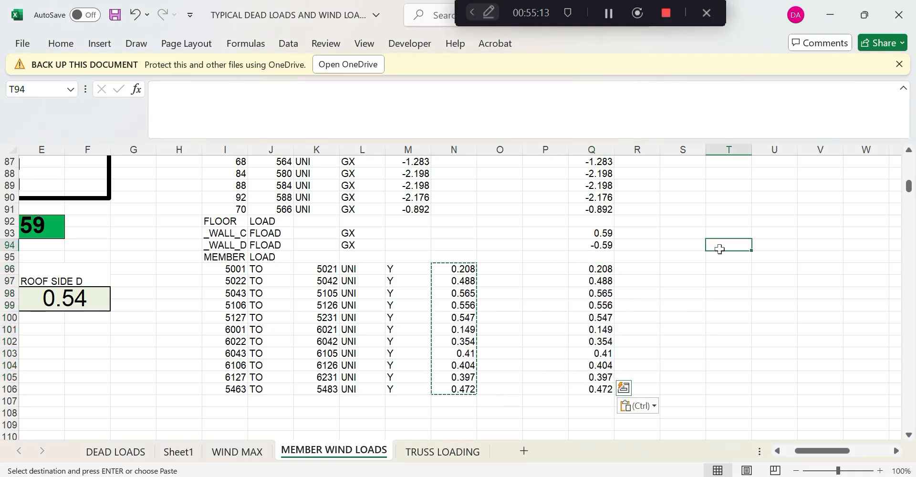
key(Escape)
scroll(609, 295, up, 9)
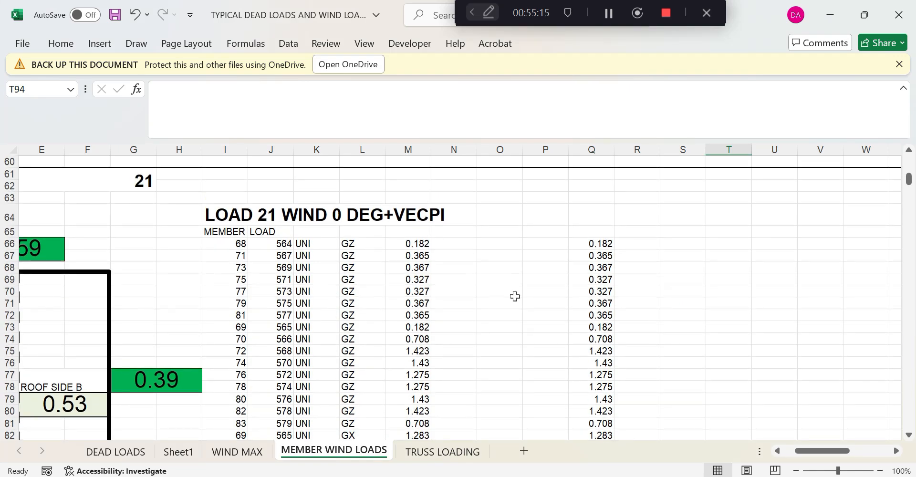
drag(821, 451, 811, 450)
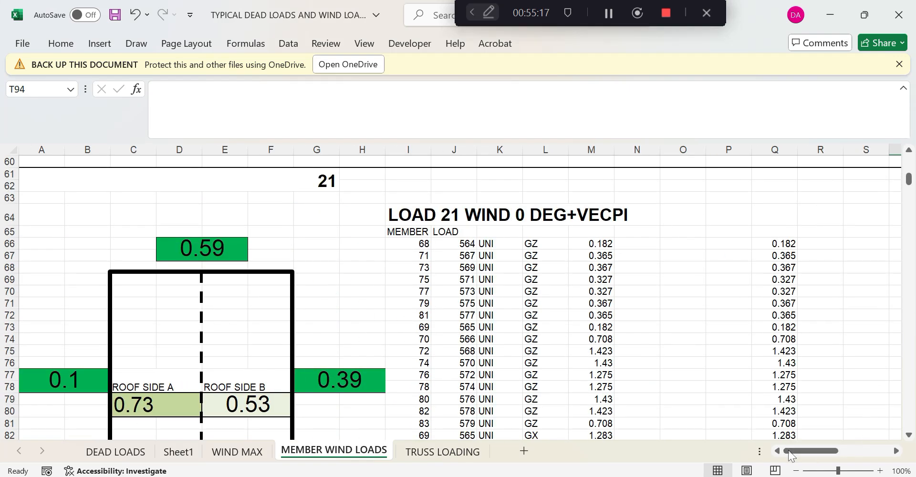
click(600, 245)
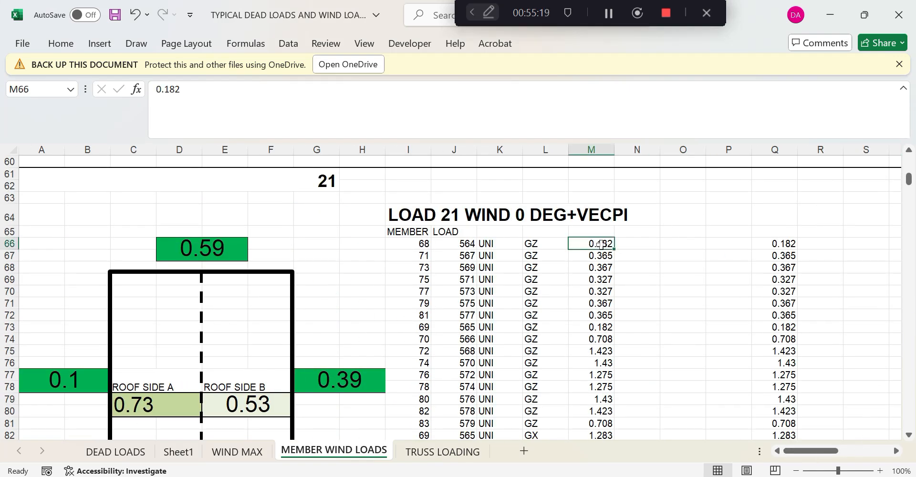
Enter =ROUND(A77*D2,3) in M66, multiplying the 0.1 coefficient by the D2 width
text(=()
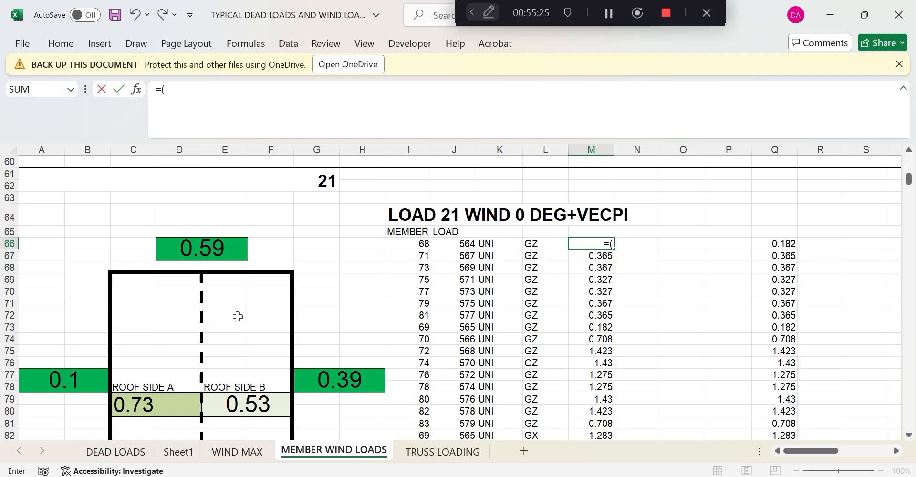
click(67, 380)
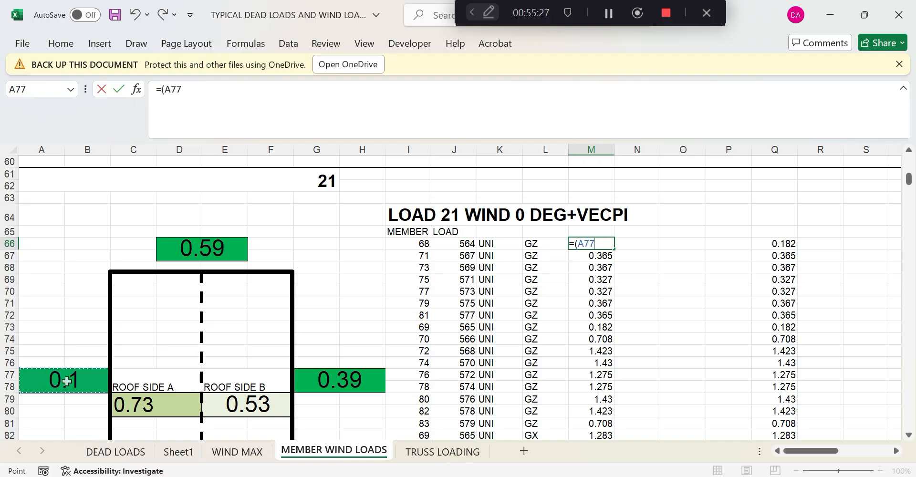
text(*)
scroll(331, 342, up, 6)
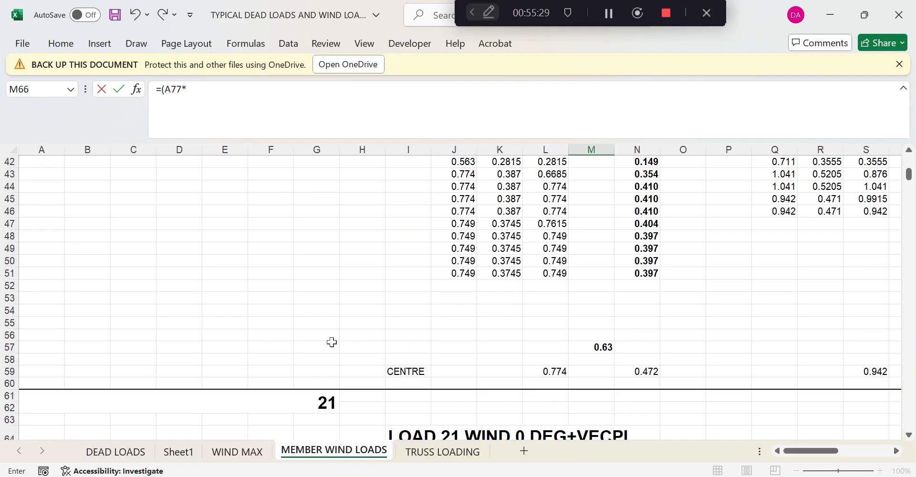
scroll(331, 342, up, 14)
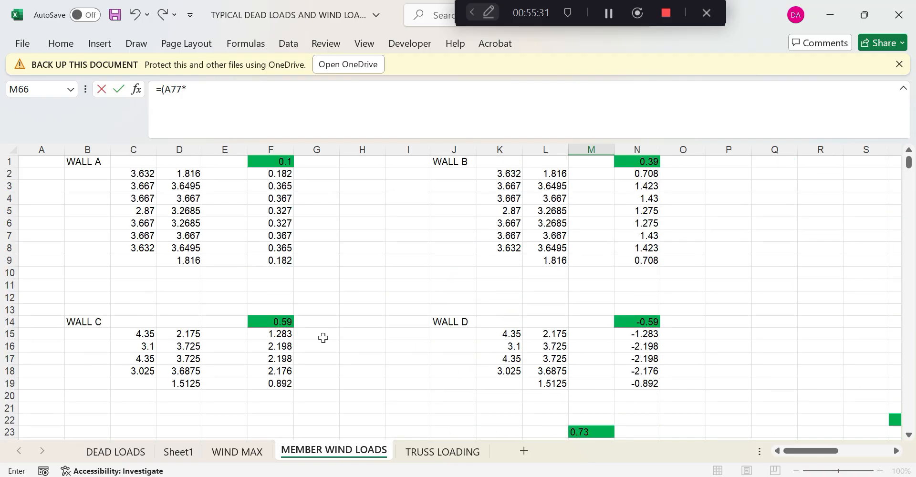
click(193, 174)
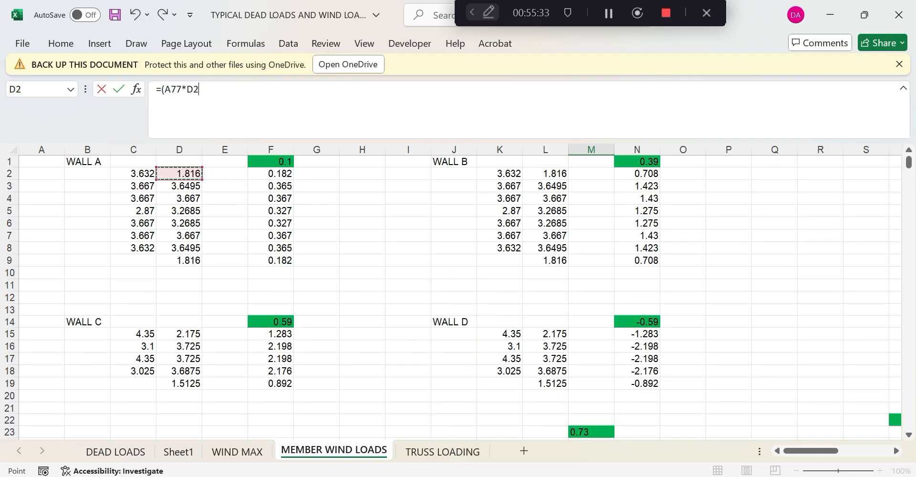
text(,3)
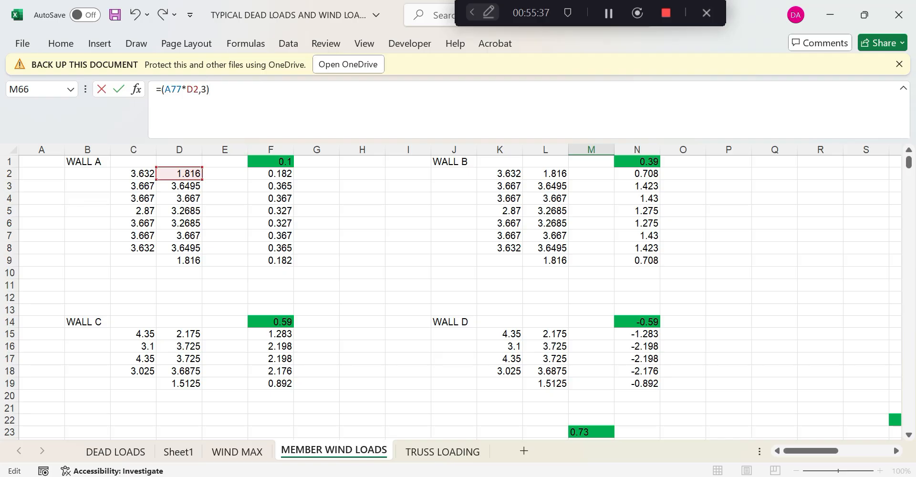
text(ROUND)
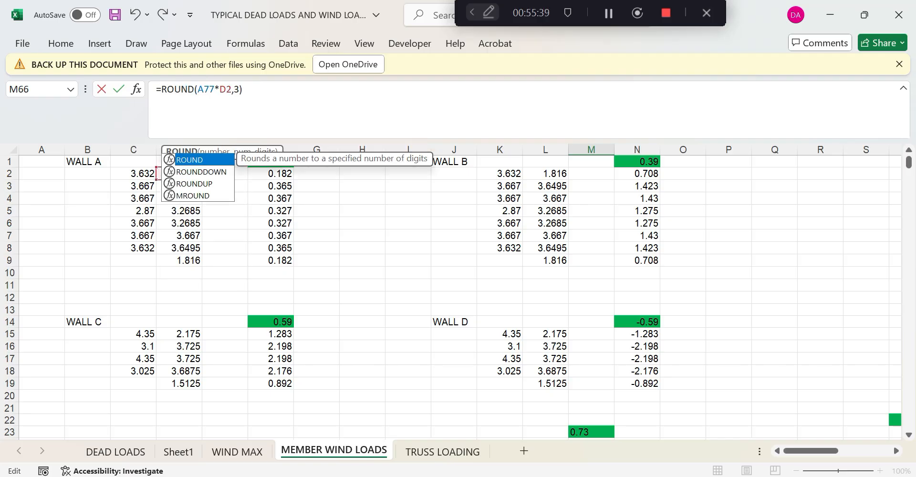
key(Return)
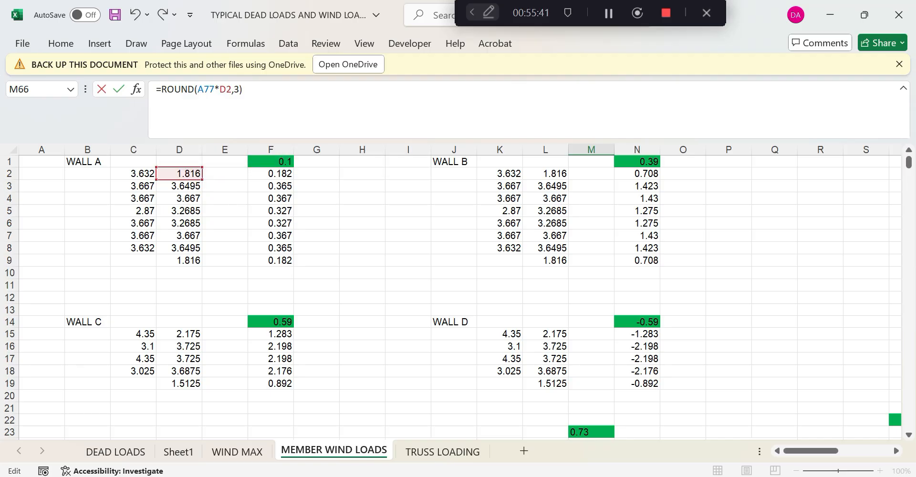
key(Return)
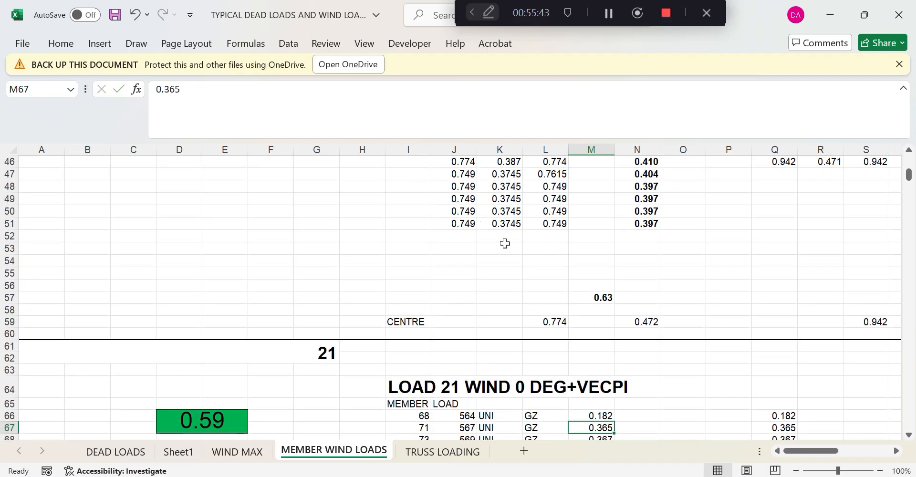
Make M66's D2 reference absolute, giving =ROUND(A77*$D$2,3) = 0.182
click(604, 345)
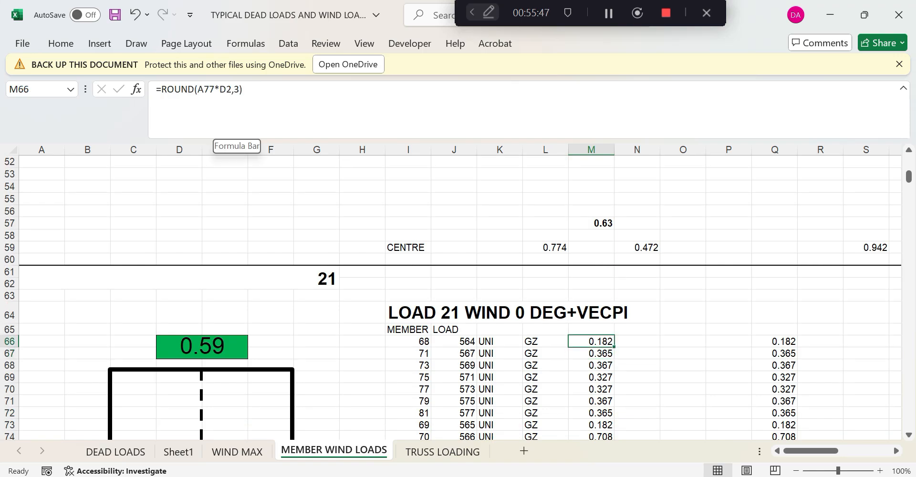
key(F2)
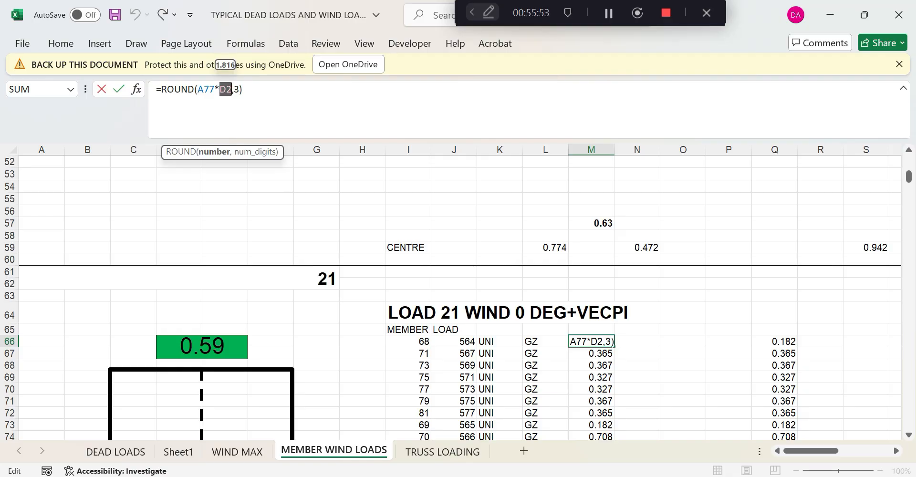
key(F4)
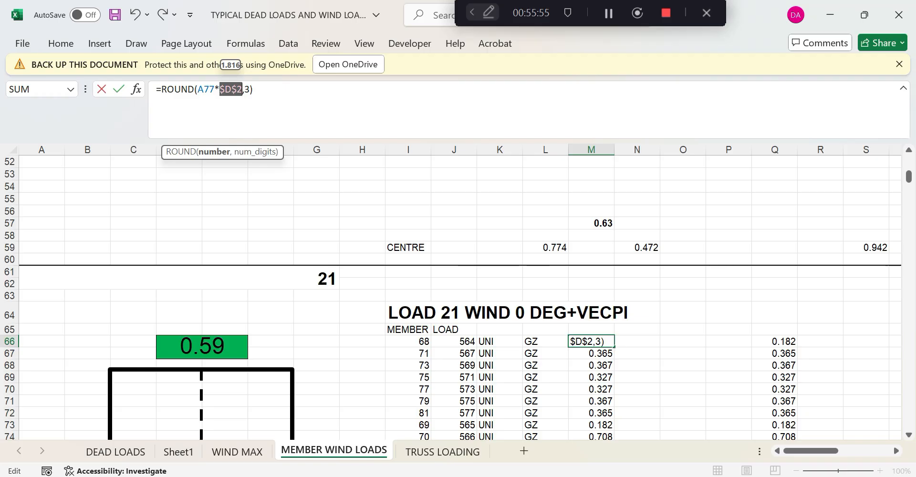
click(253, 89)
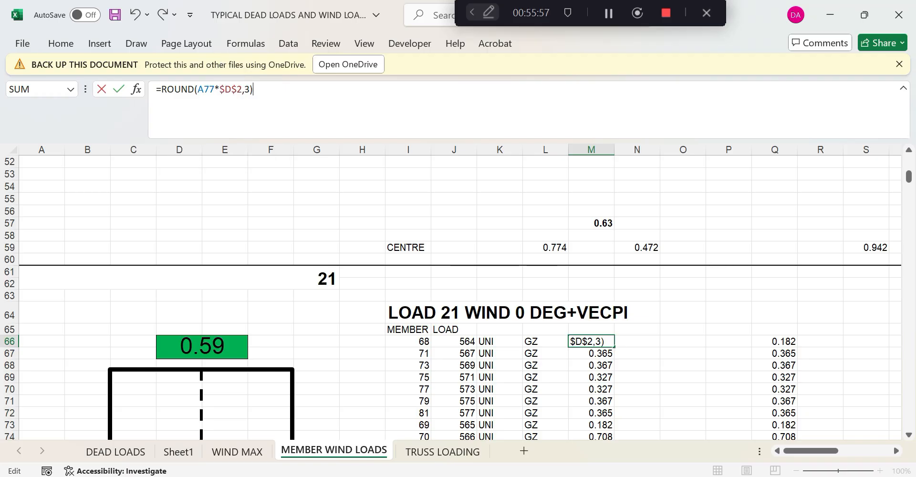
key(Return)
click(656, 329)
Copy M66's =ROUND(A77*$D$2,3) formula and paste it into M67
scroll(623, 327, down, 1)
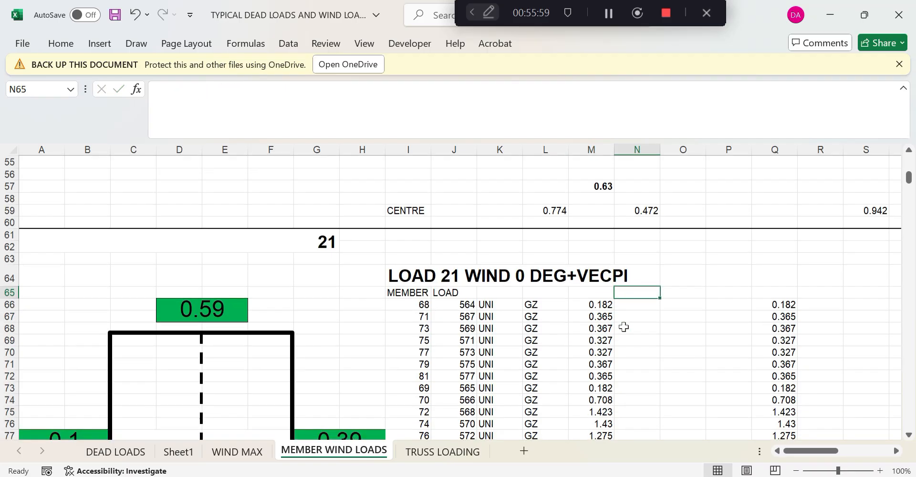
click(592, 304)
drag(157, 90, 253, 90)
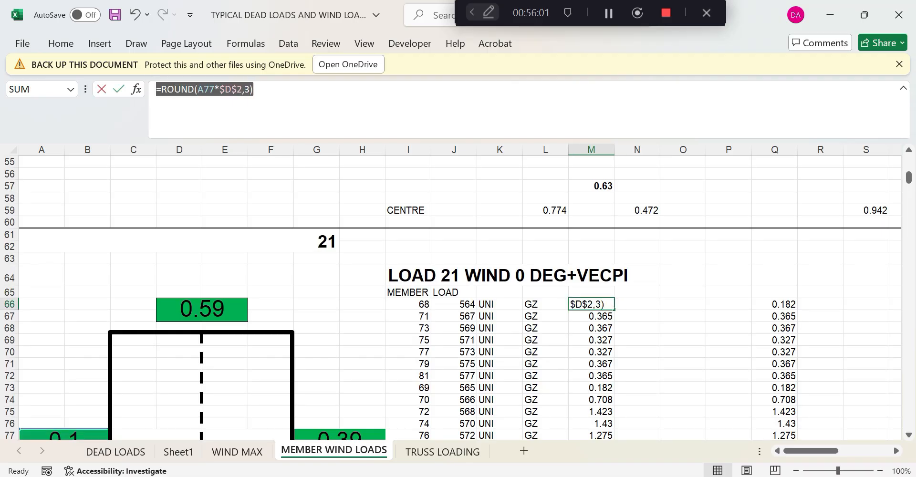
key(Return)
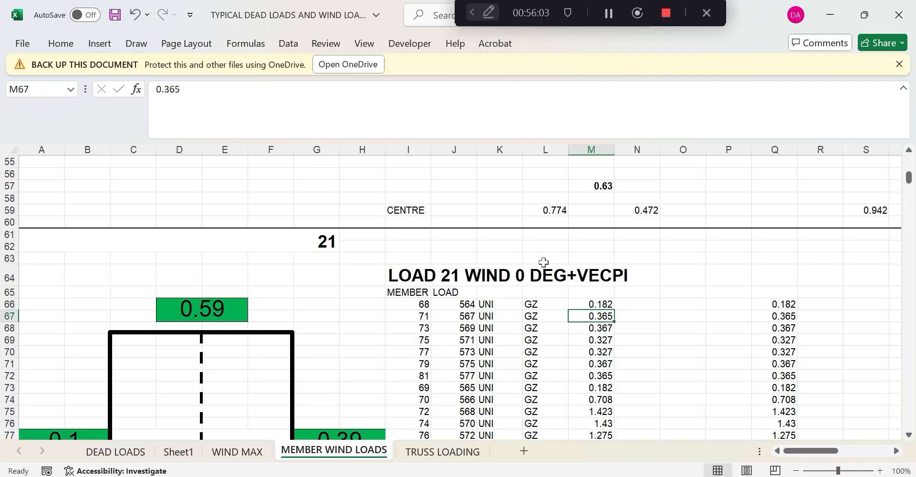
scroll(544, 262, down, 2)
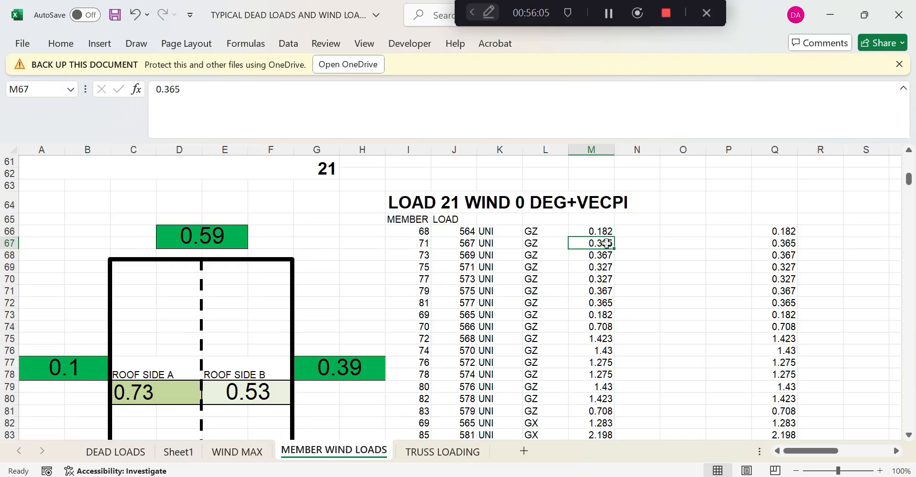
key(ctrl+v)
Paste the same rounded formula into M68 through M73, each giving 0.182
click(603, 256)
key(ctrl+v)
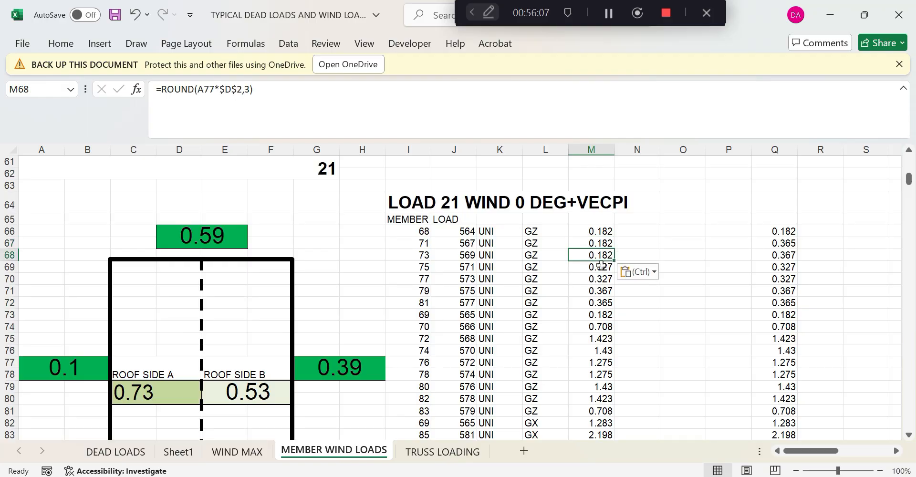
click(601, 266)
key(ctrl+v)
click(598, 278)
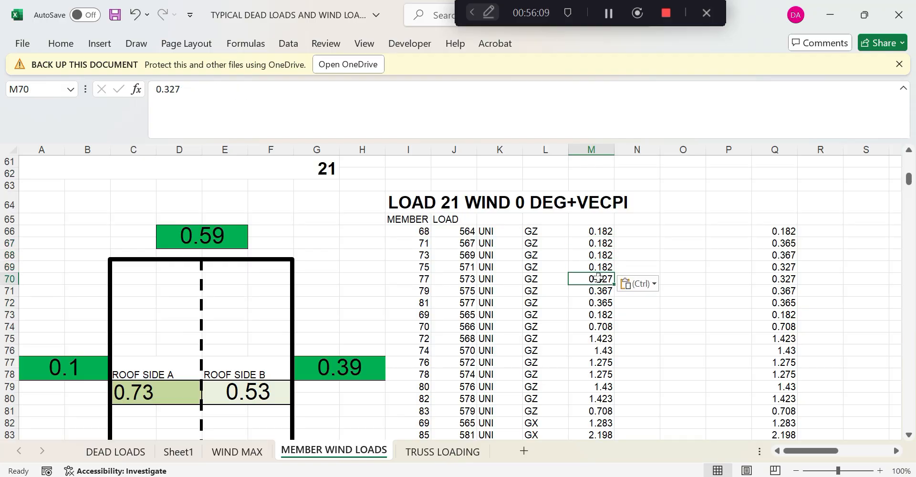
key(ctrl+v)
click(601, 291)
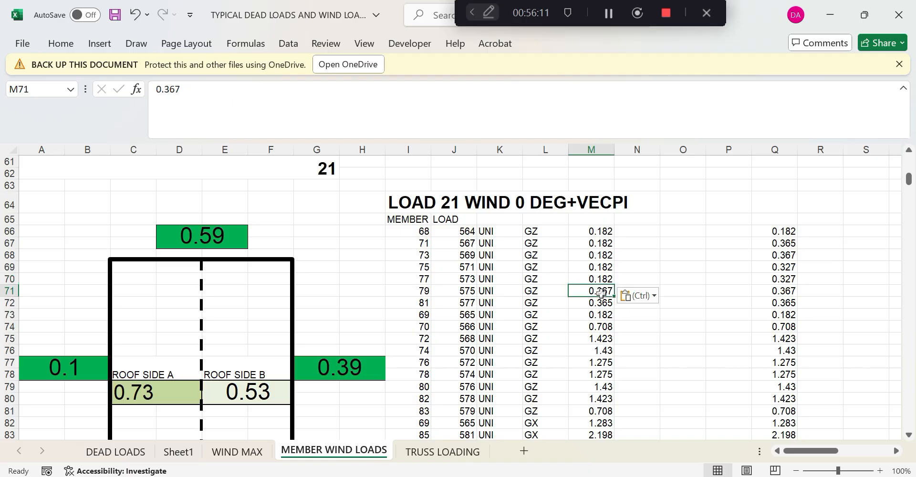
key(ctrl+v)
click(602, 303)
key(ctrl+v)
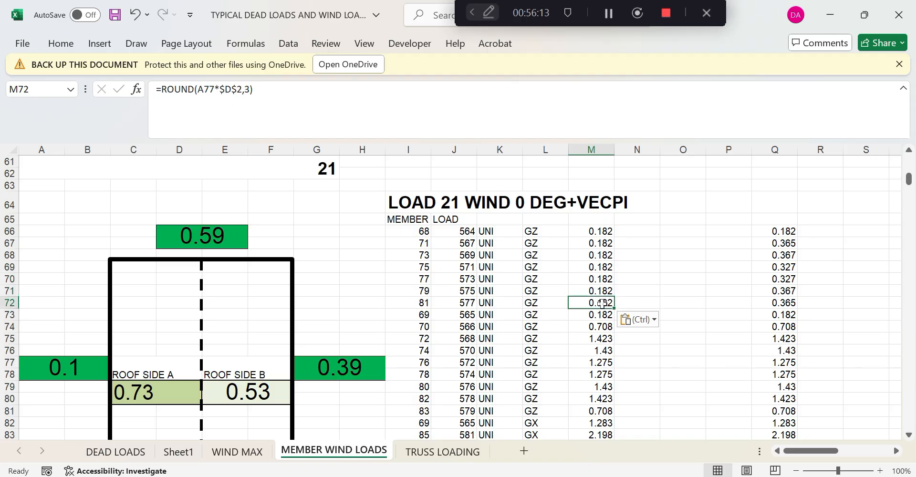
click(601, 315)
key(ctrl+v)
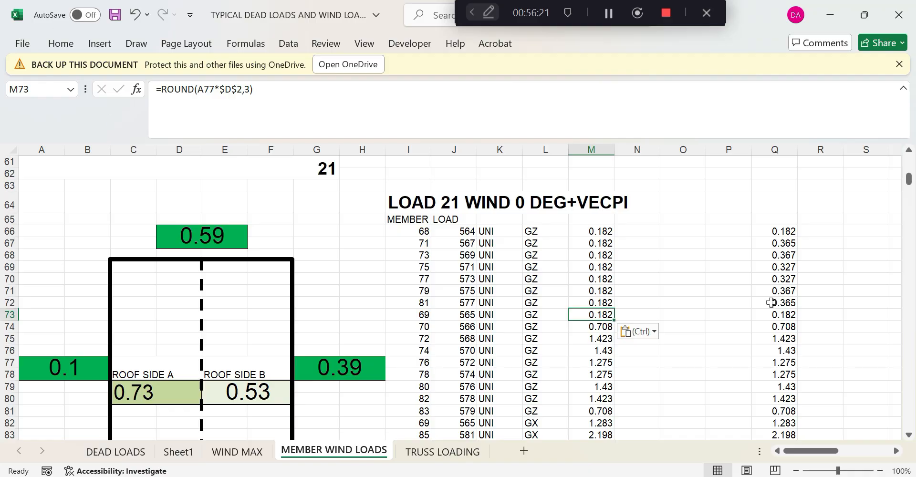
Replace M74's value with =ROUND(G77*$D$2,3), using the 0.39 coefficient in G77
click(605, 328)
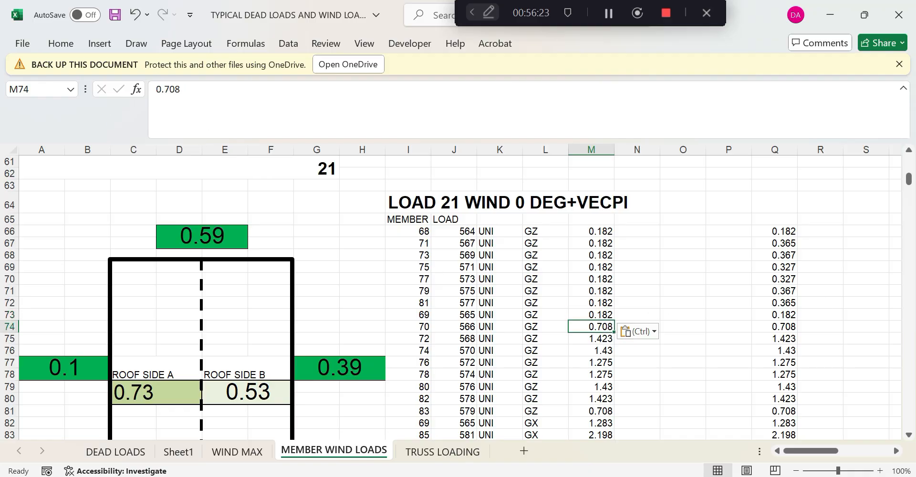
double_click(168, 89)
key(ctrl+v)
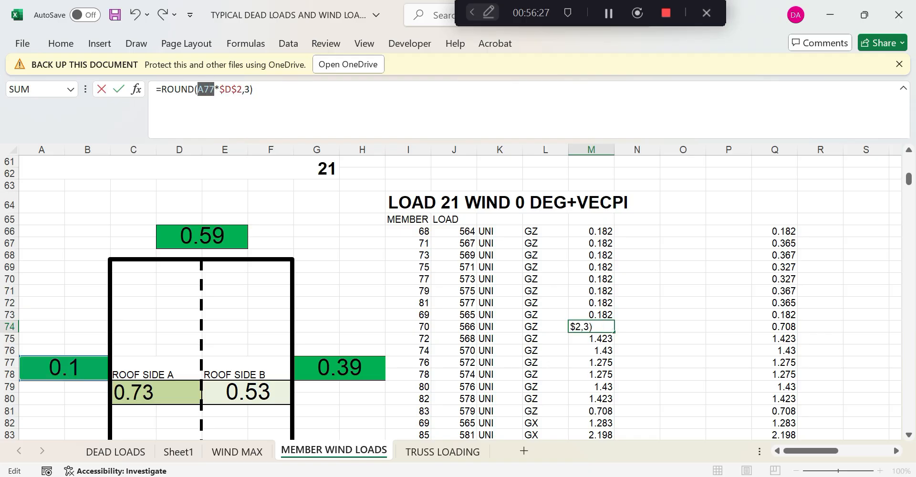
click(329, 372)
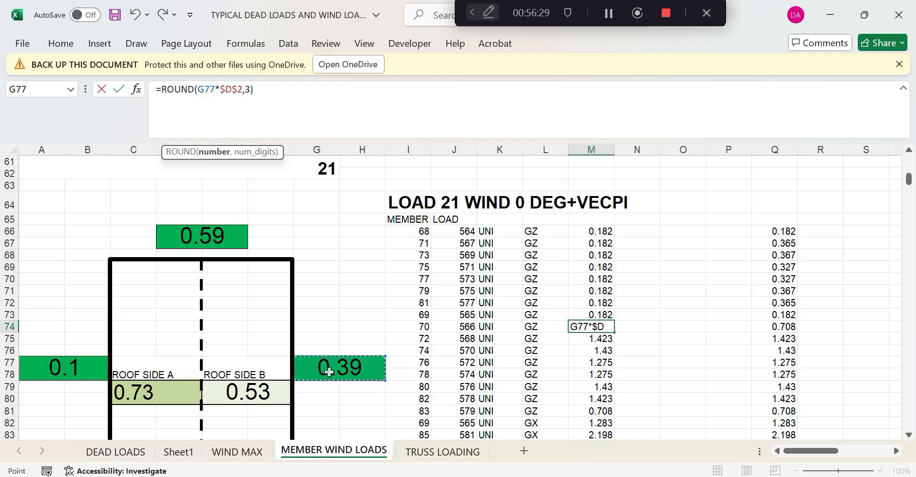
key(Return)
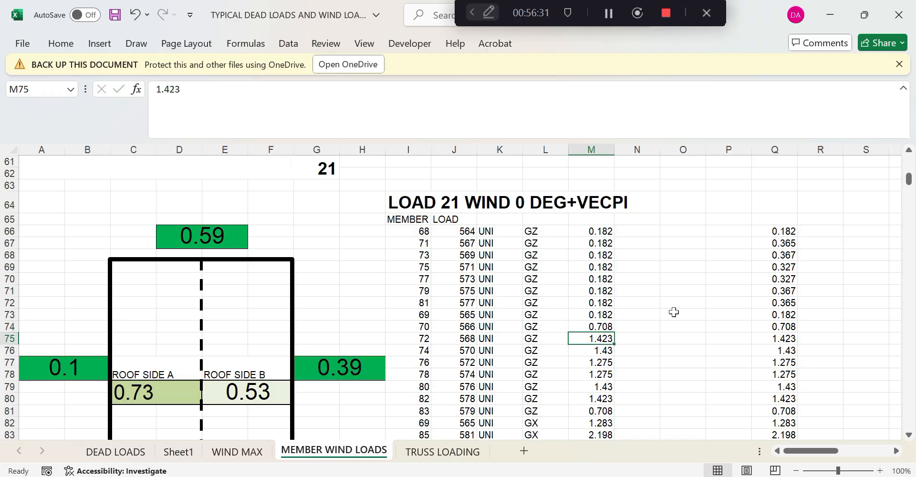
Copy M74's G77-based formula into M75 through M78
click(591, 327)
drag(156, 90, 255, 89)
key(Escape)
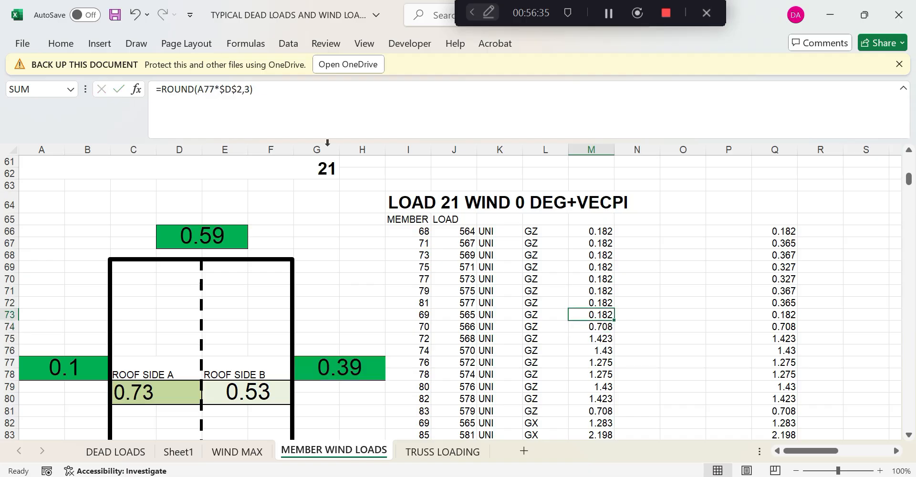
click(604, 341)
key(ctrl+v)
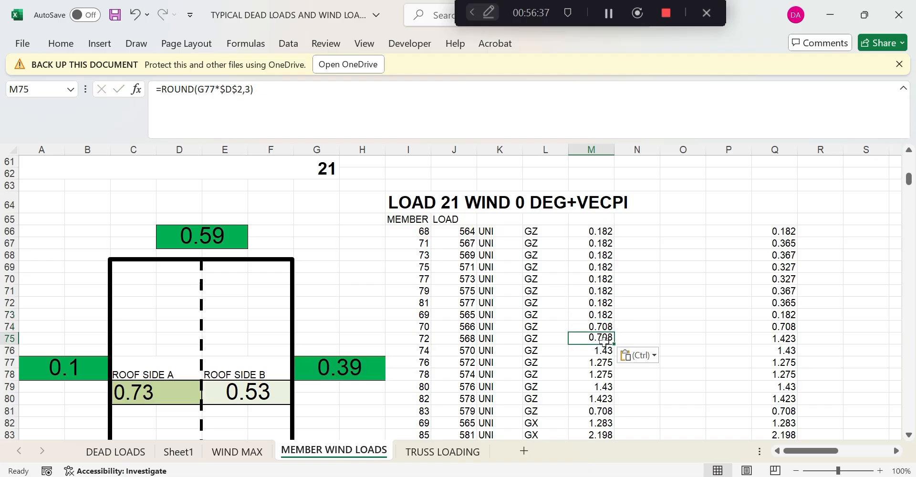
click(603, 350)
key(ctrl+v)
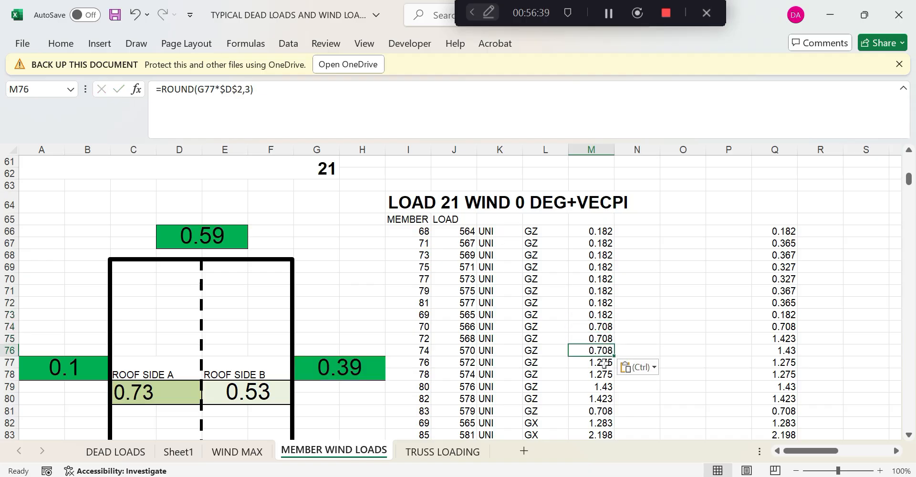
click(603, 363)
key(ctrl+v)
click(604, 374)
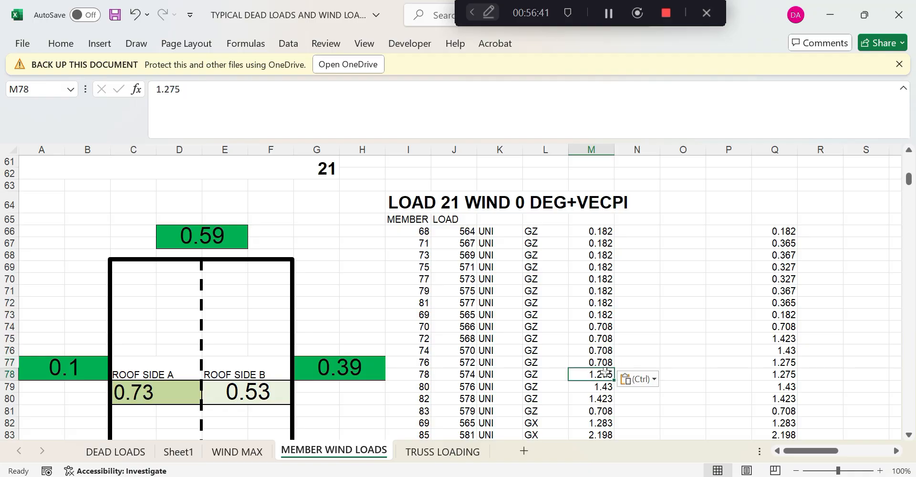
key(ctrl+v)
Paste the =ROUND(G77*$D$2,3) formula into M79, M80 and M81, each giving 0.708
scroll(608, 374, down, 2)
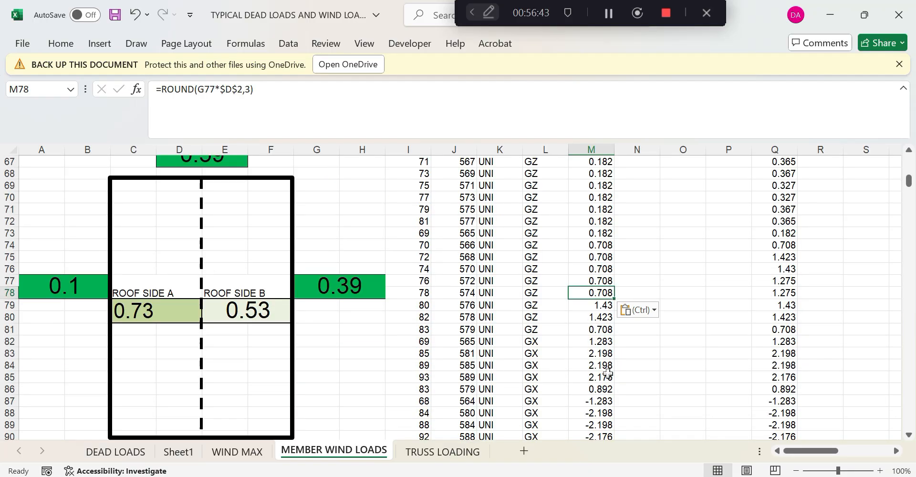
click(604, 305)
key(ctrl+v)
click(604, 317)
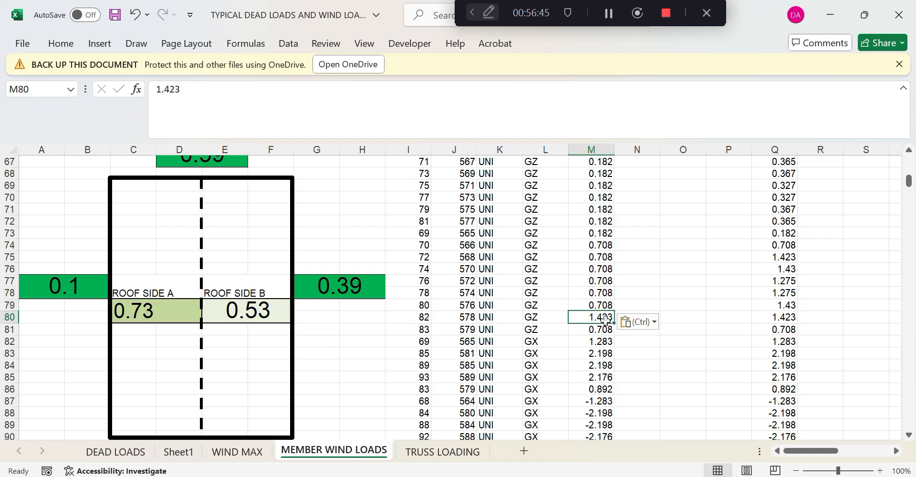
key(ctrl+v)
click(606, 328)
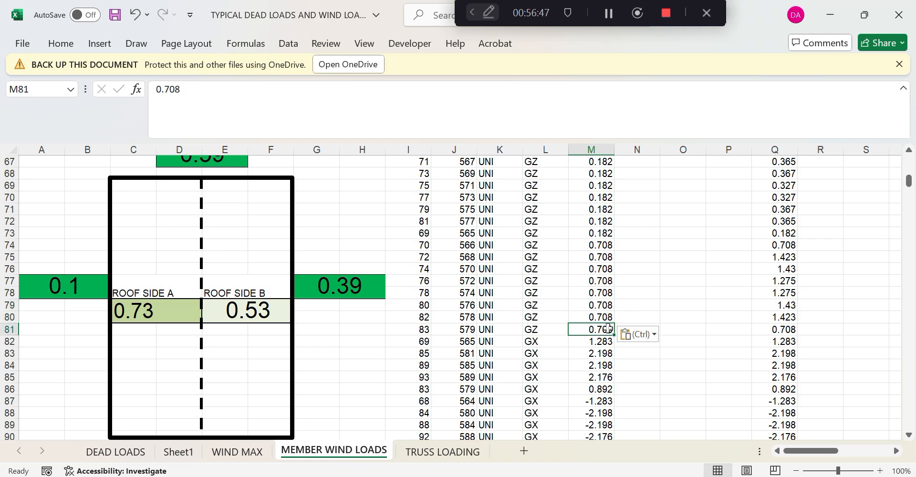
key(ctrl+v)
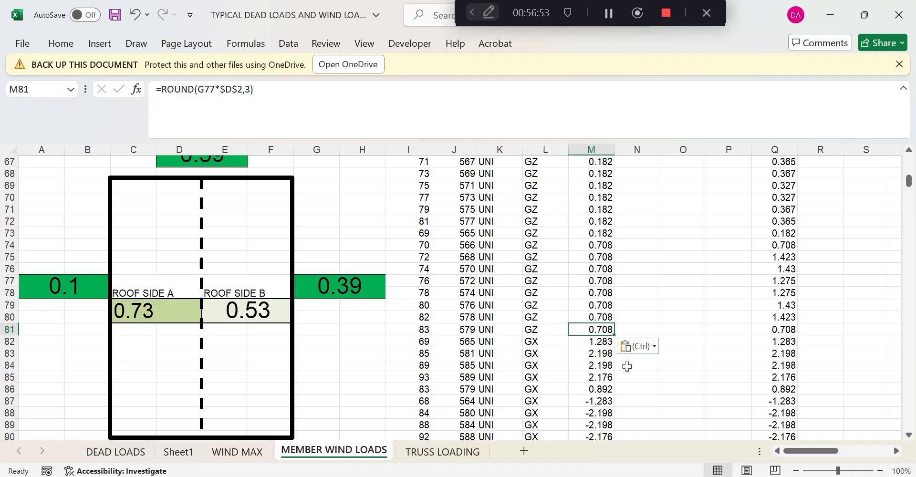
Check the M74:M81 total against the reference value in Q73
scroll(627, 366, up, 1)
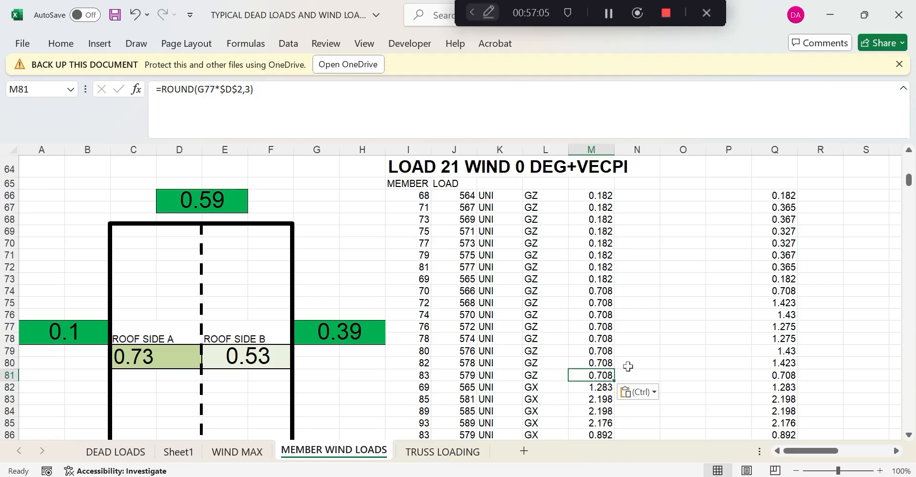
click(753, 279)
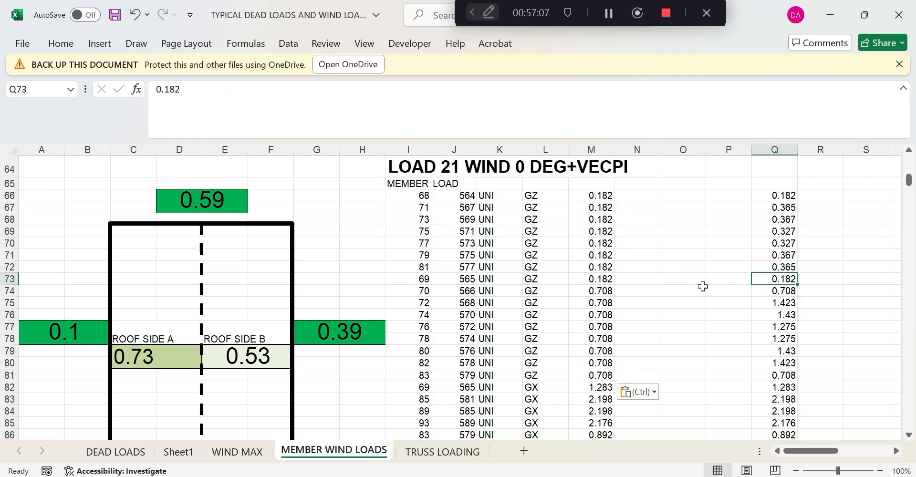
drag(602, 293, 614, 372)
Set M82 to =ROUND(D66*$D$15,3), the 0.59 coefficient times the 2.175 width
click(608, 386)
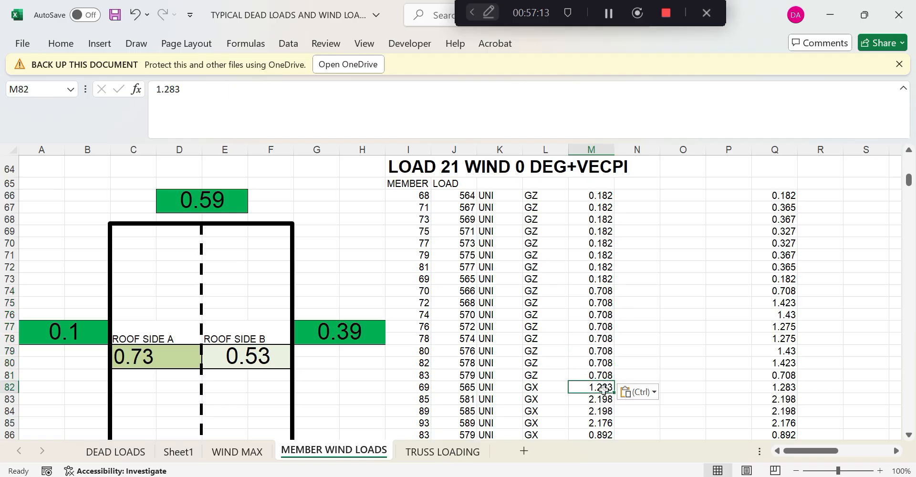
key(ctrl+v)
drag(198, 90, 210, 89)
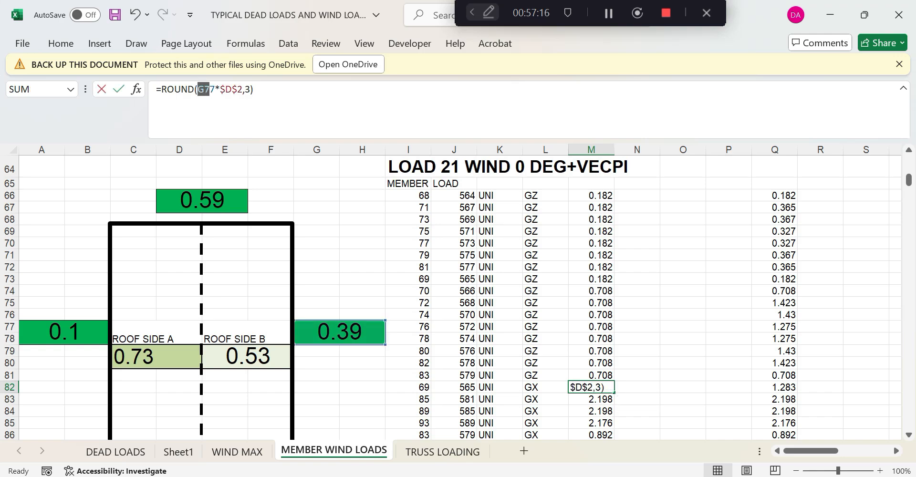
click(201, 201)
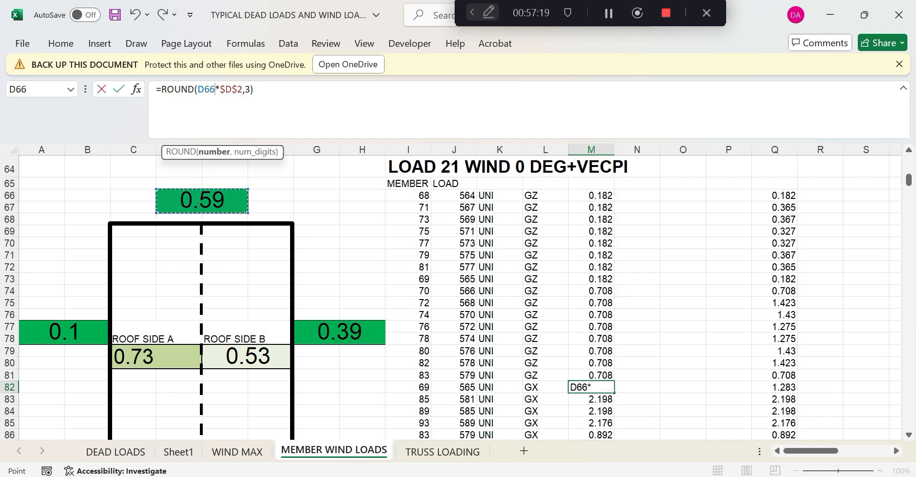
drag(220, 89, 242, 89)
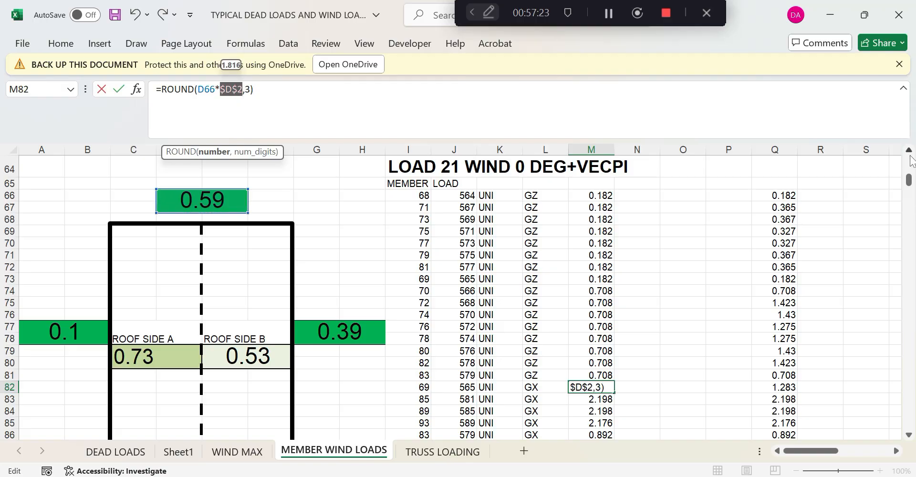
drag(908, 180, 907, 166)
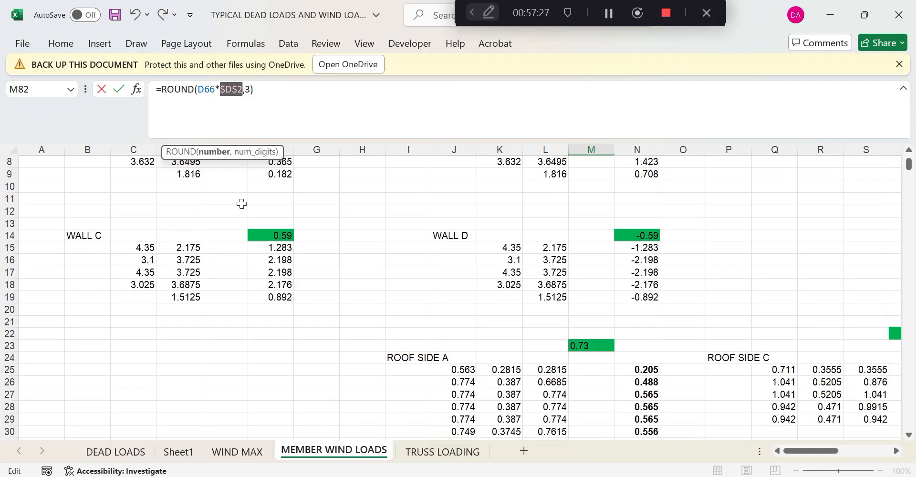
click(195, 248)
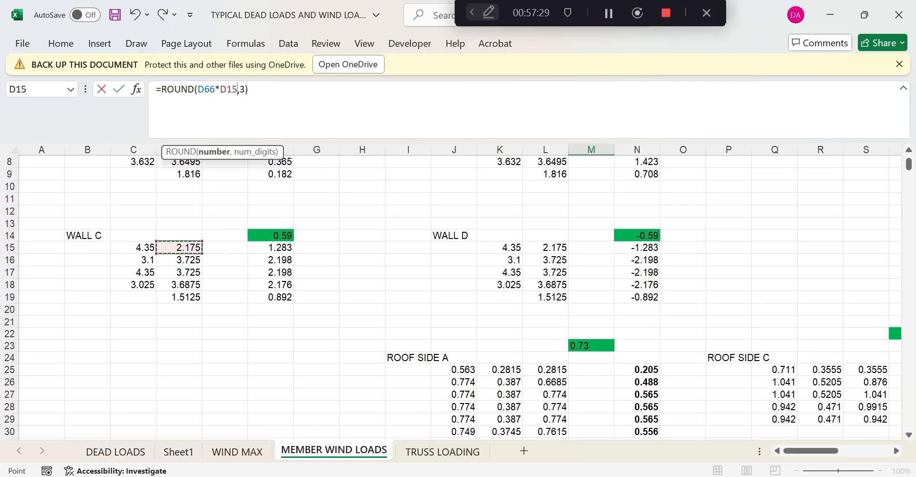
key(F4)
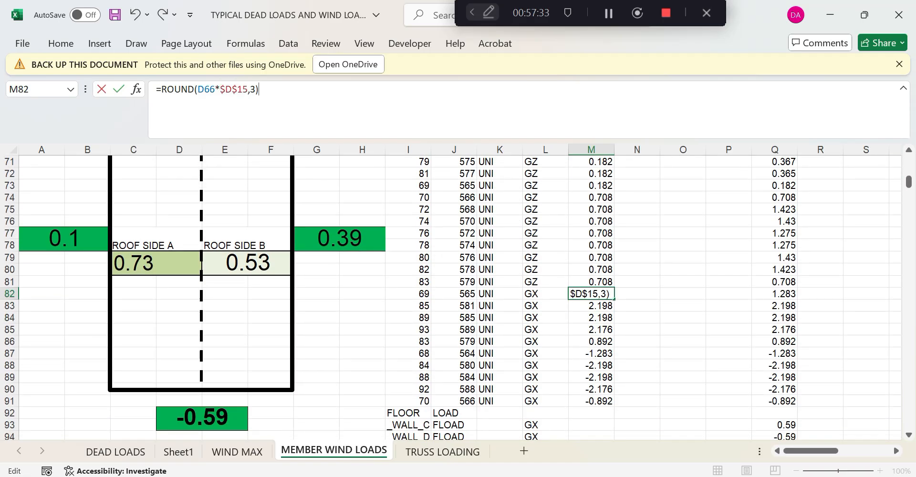
key(Return)
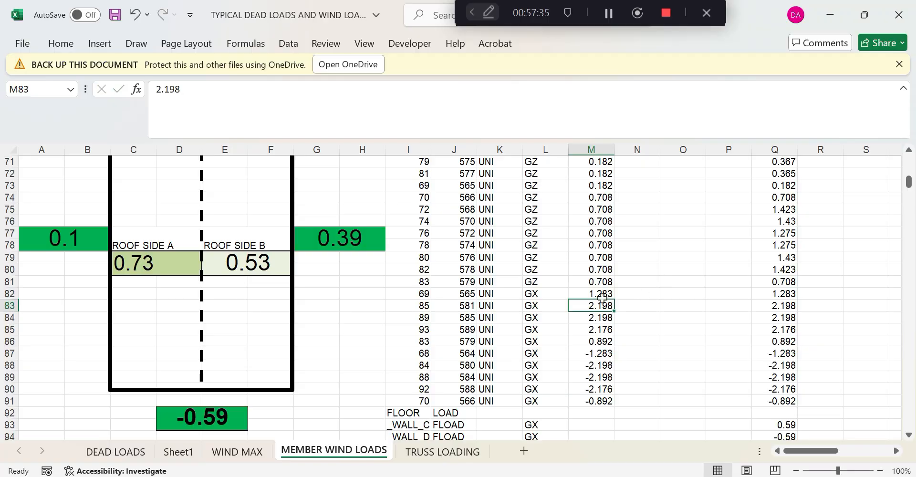
Copy M82's wall-load formula and paste it into M83
click(602, 296)
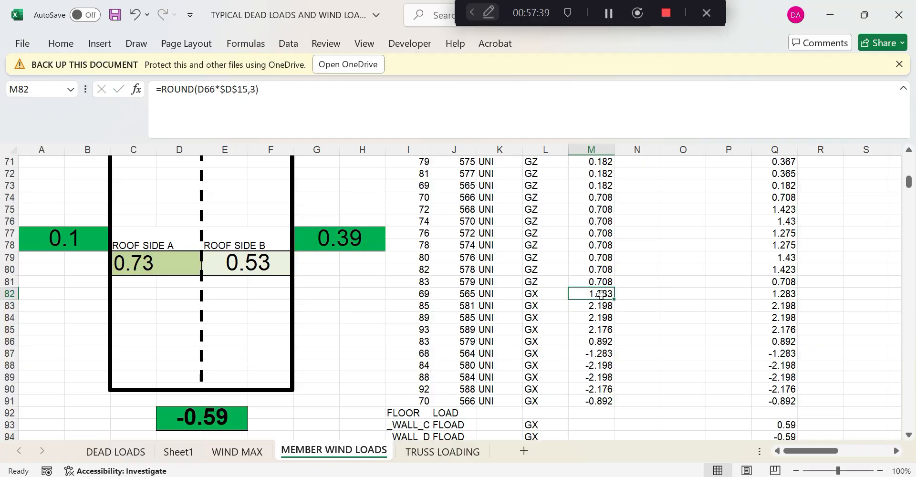
key(F2)
key(ctrl+a)
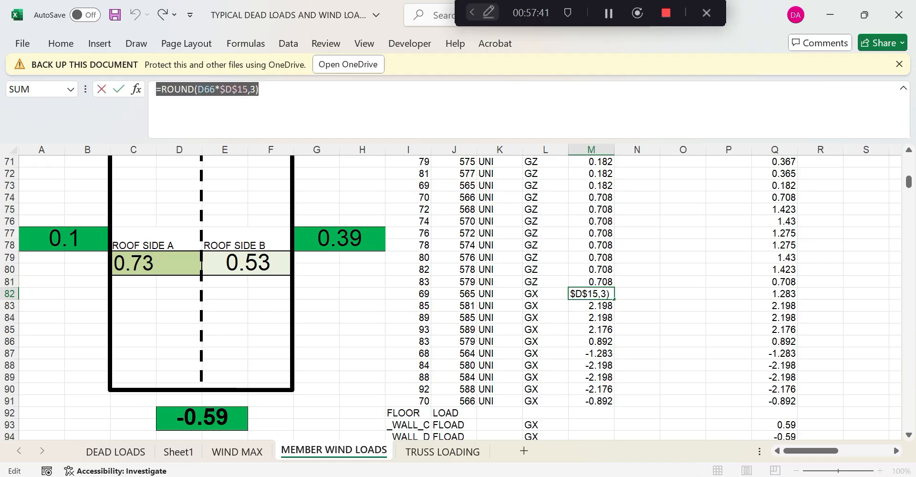
click(594, 281)
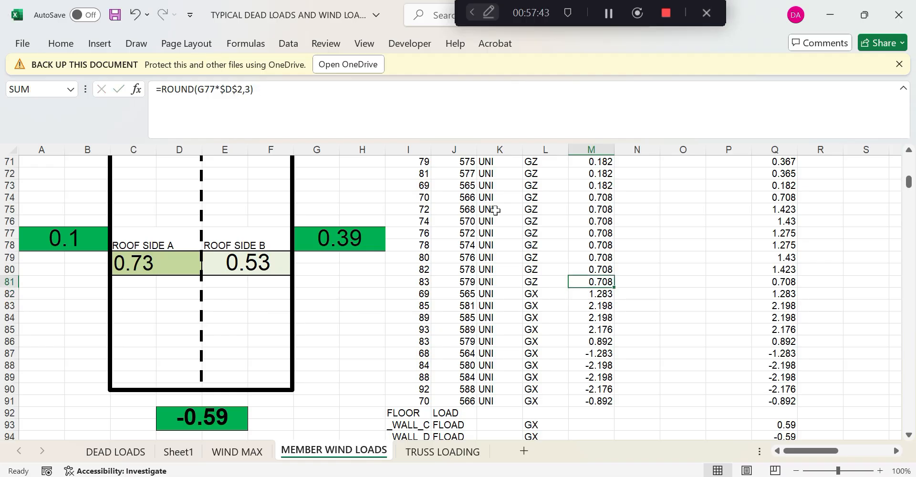
click(600, 293)
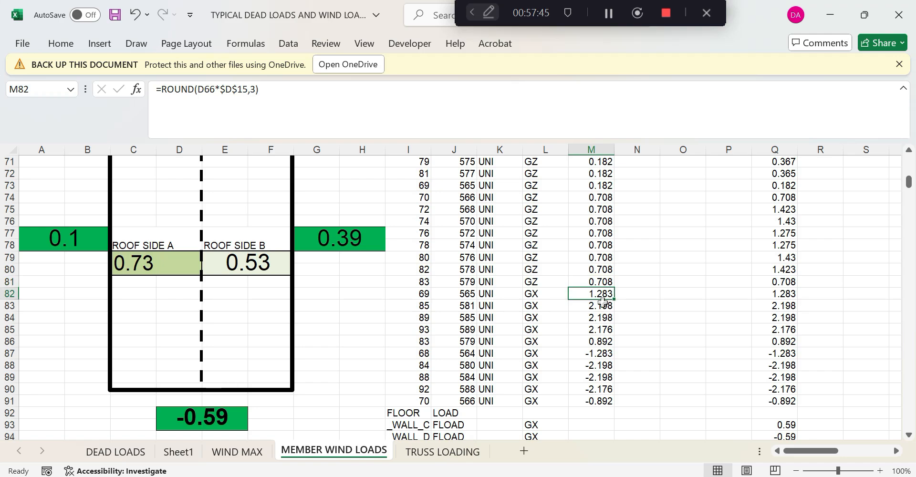
click(600, 306)
key(ctrl+v)
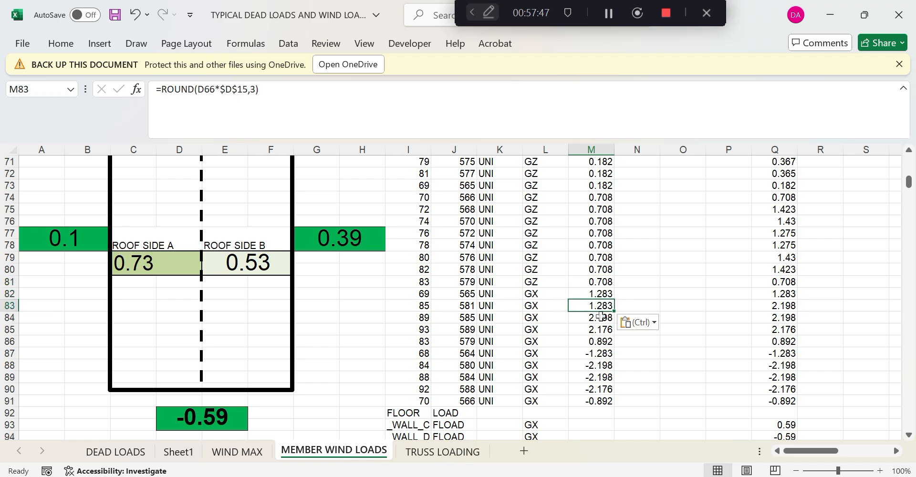
Paste the wall-load formula into M84 through M87, then start editing M87's coefficient reference
click(600, 317)
key(ctrl+v)
click(600, 329)
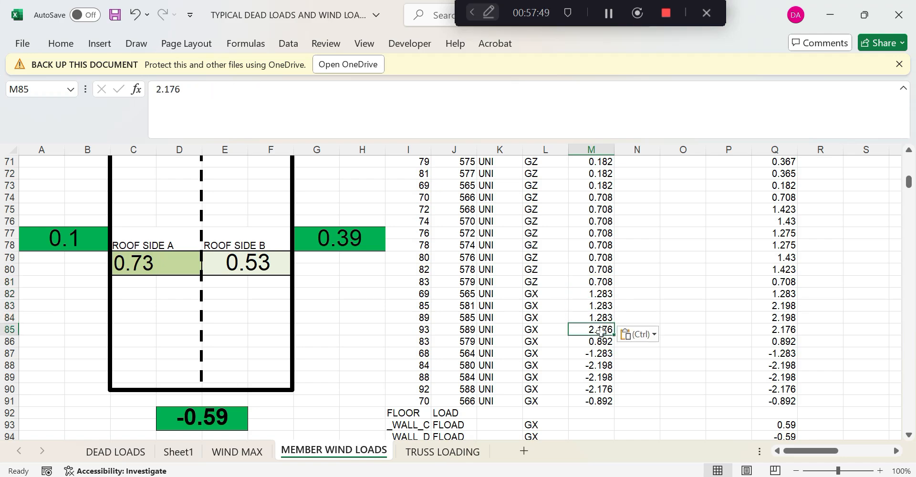
key(ctrl+v)
click(601, 341)
key(ctrl+v)
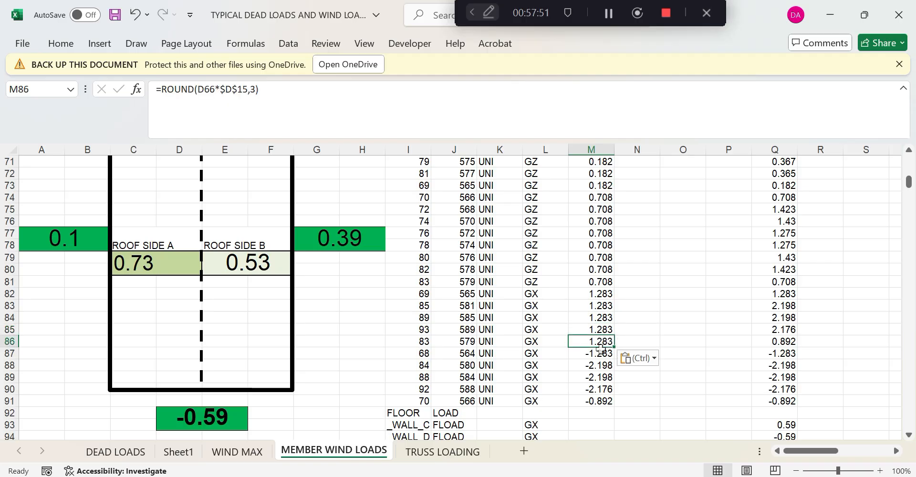
click(600, 352)
key(ctrl+v)
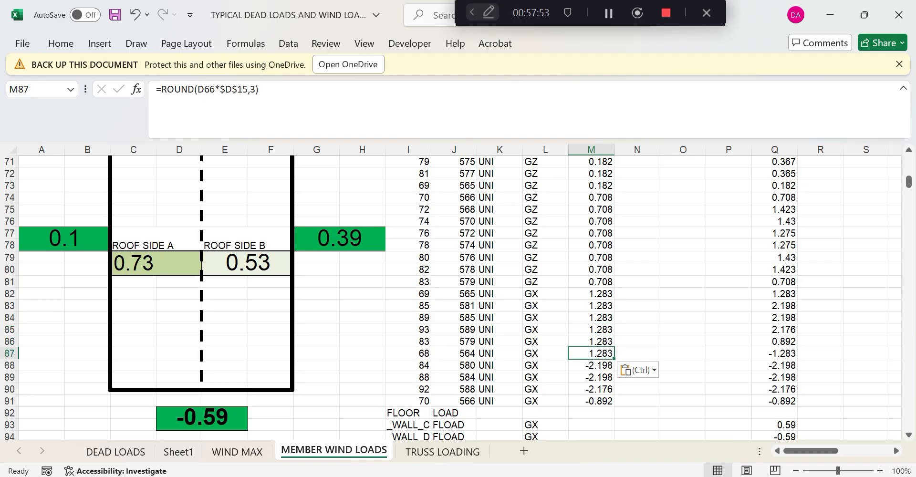
double_click(205, 89)
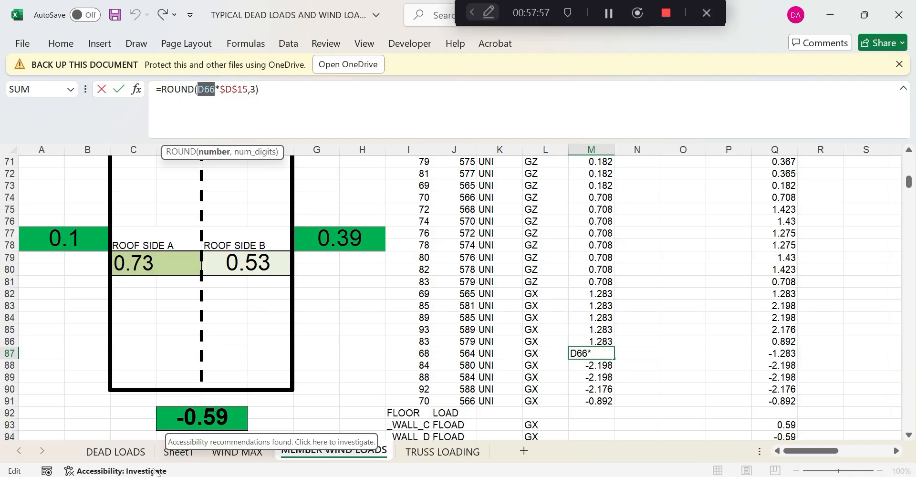
Point M87's formula at the -0.59 coefficient in D92, giving -1.283, and copy it
click(196, 416)
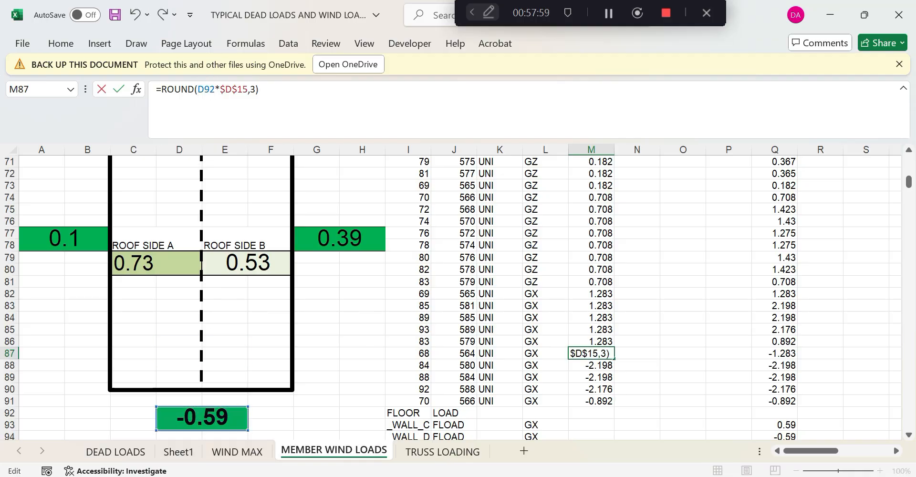
key(Return)
click(602, 355)
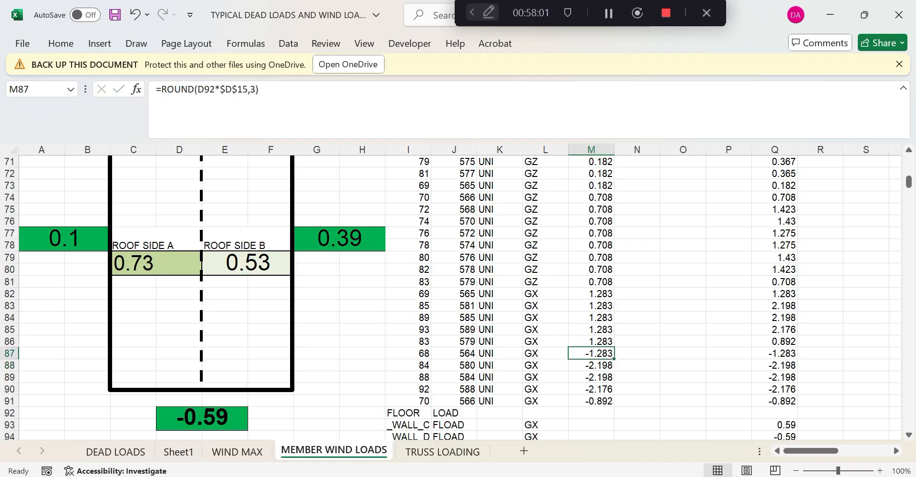
drag(156, 89, 261, 90)
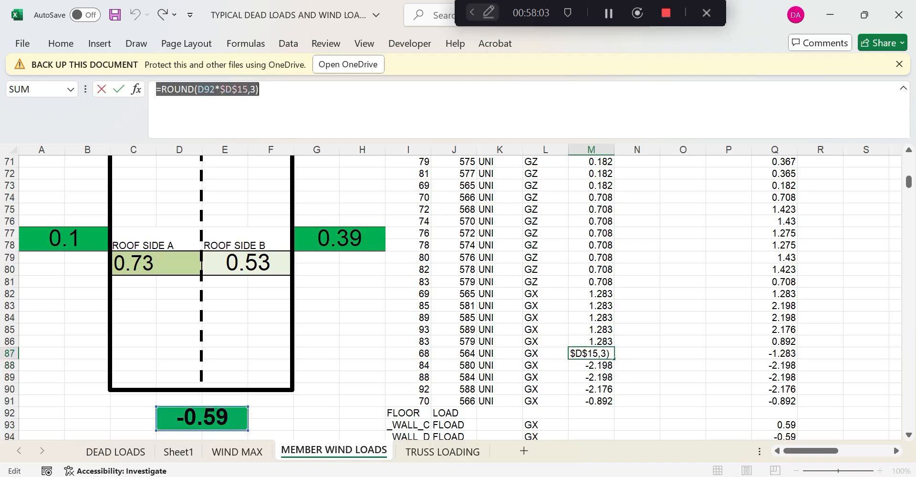
key(Return)
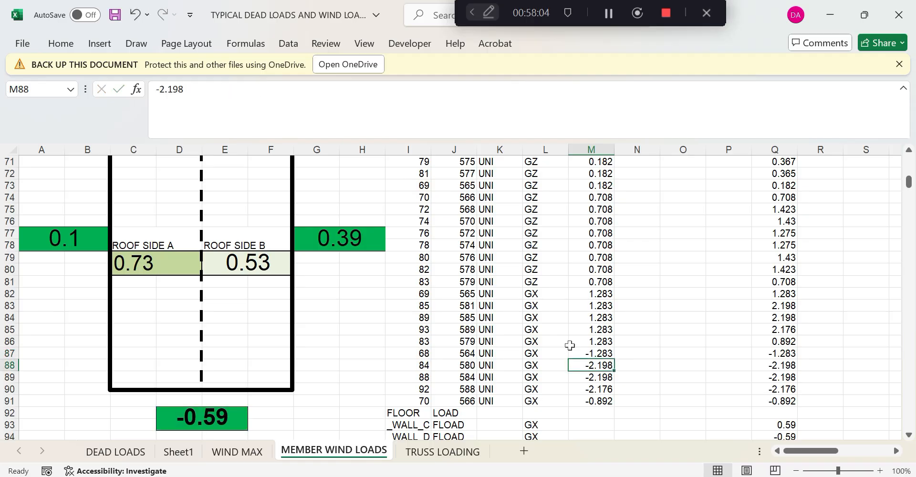
Paste the negative wall-load formula into M88, M89 and M90
key(ctrl+v)
click(595, 377)
key(ctrl+v)
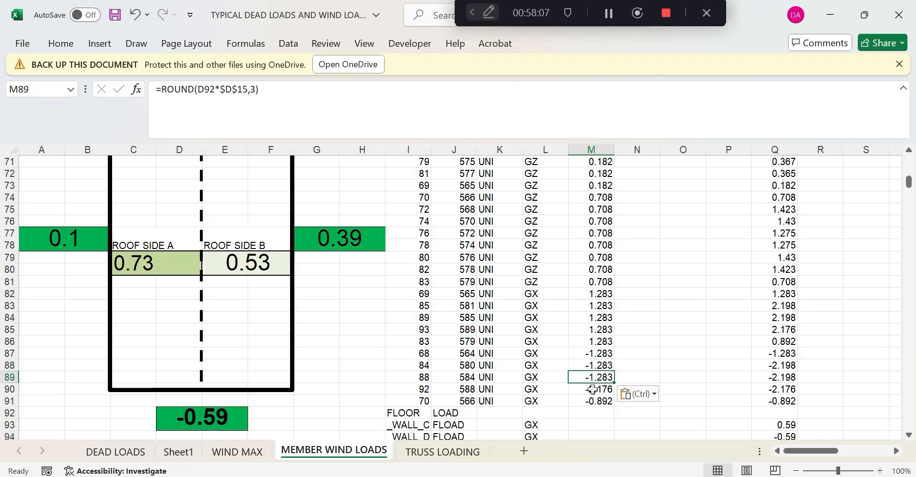
click(592, 389)
key(ctrl+v)
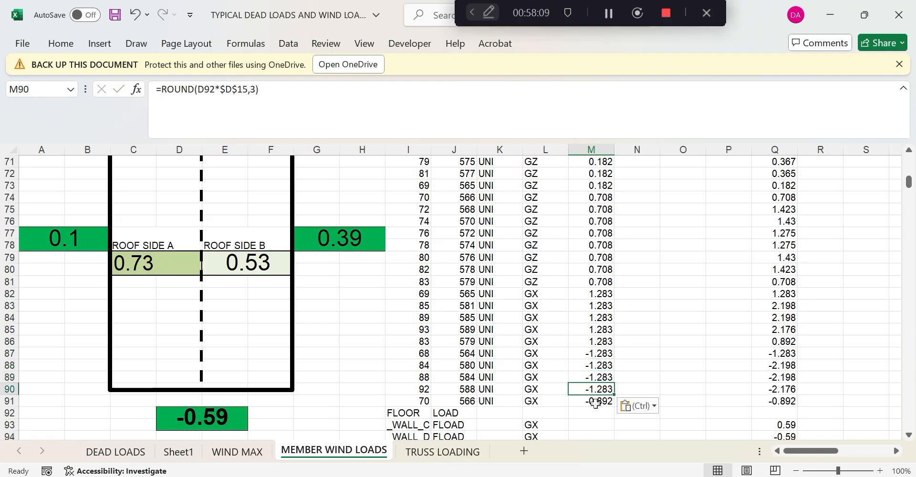
Start rewriting M91's -0.892 value as a ROUND formula, then abandon it
click(595, 402)
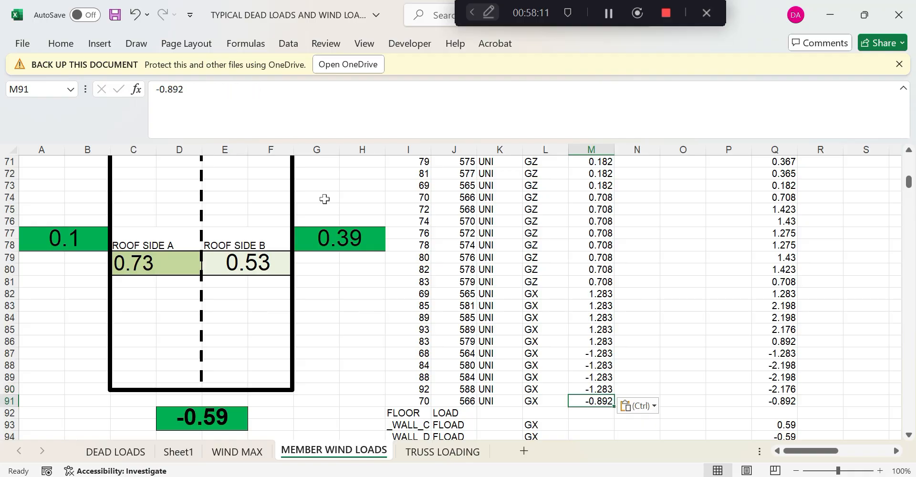
double_click(170, 89)
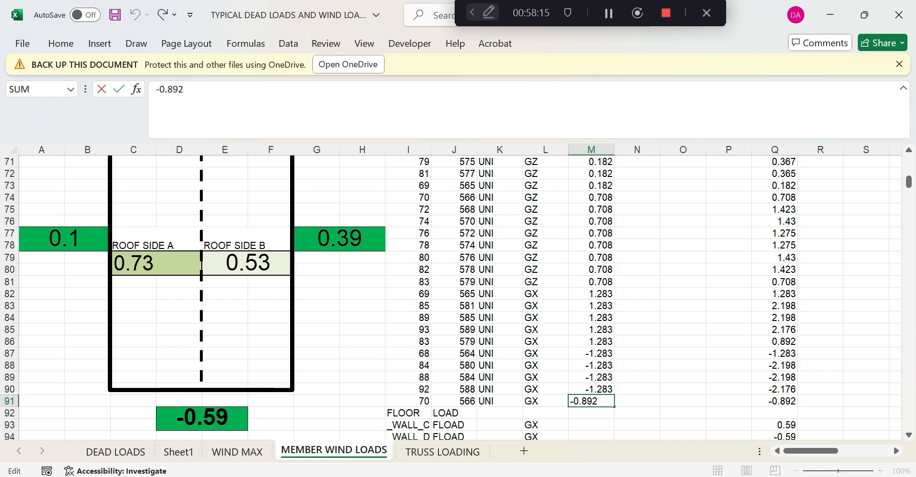
drag(185, 89, 156, 90)
text(+ROUND()
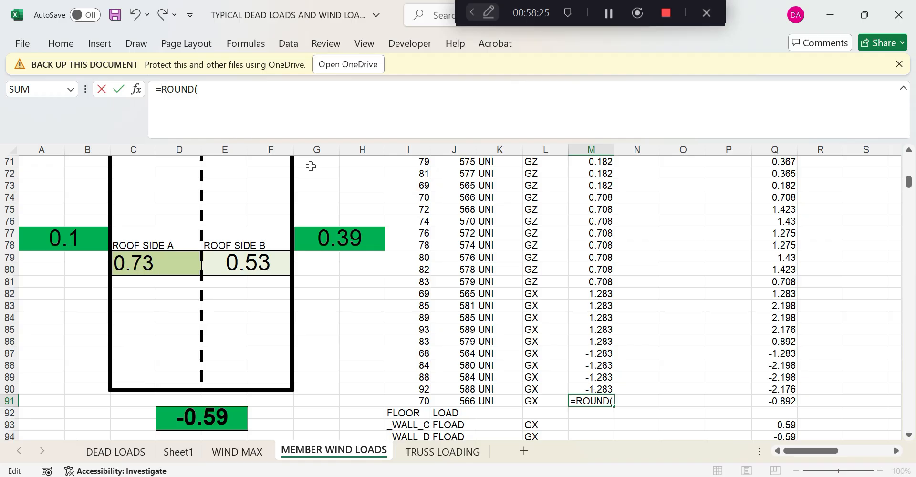
text(()
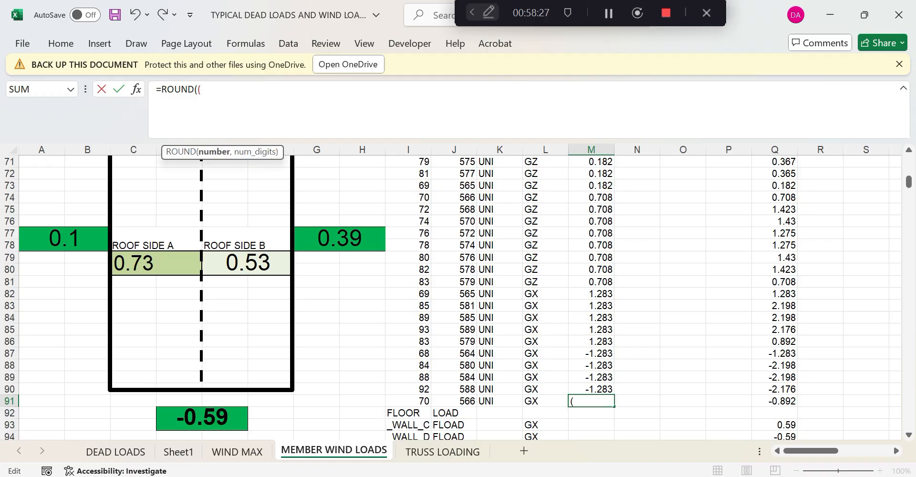
click(599, 386)
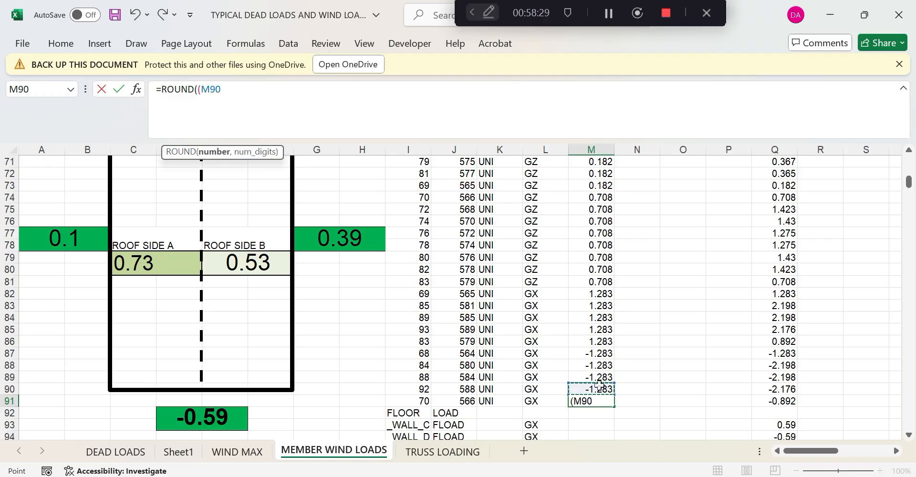
text(+)
key(Escape)
key(ctrl+v)
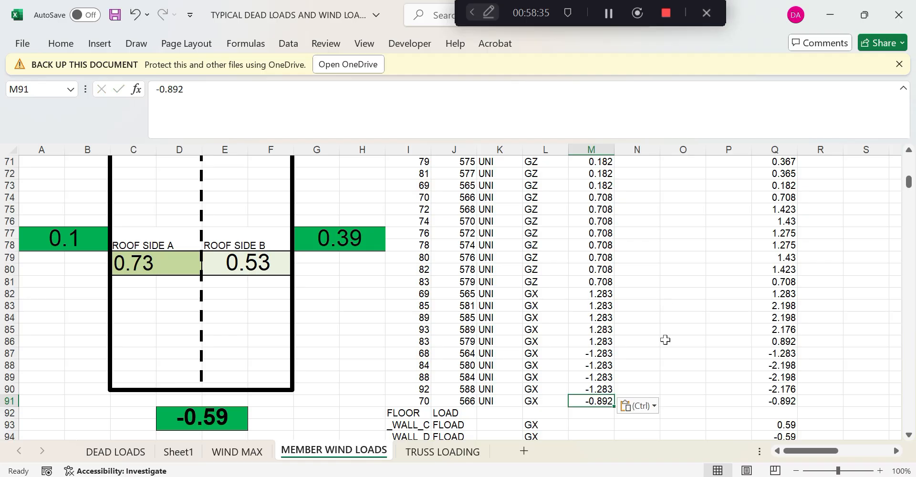
click(666, 339)
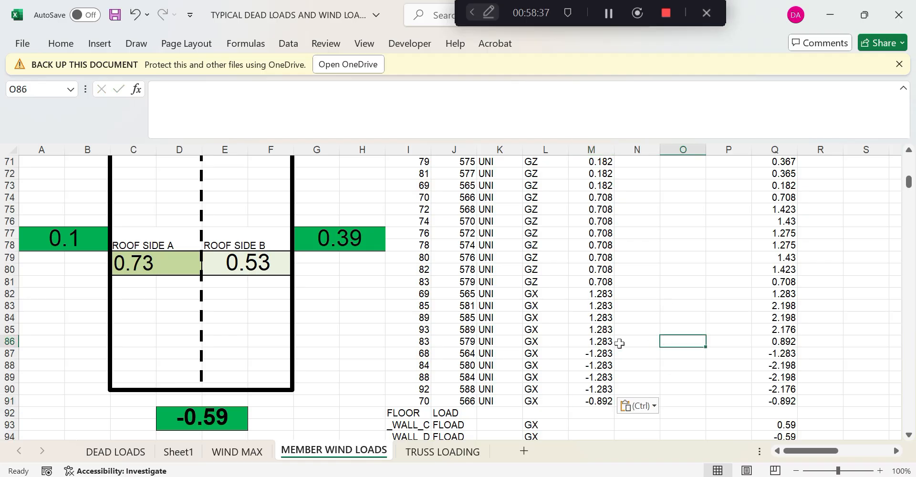
Copy M90's =ROUND(D92*$D$15,3) formula into M91, giving -1.283
scroll(618, 387, down, 1)
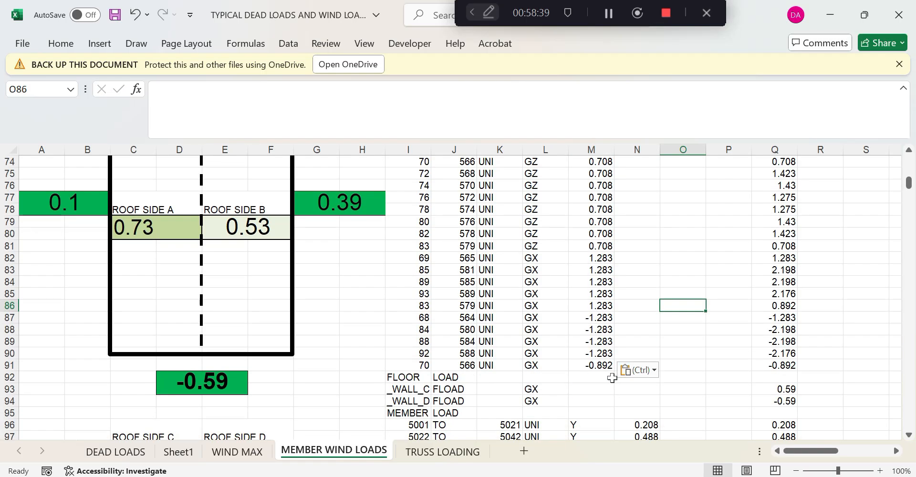
click(606, 352)
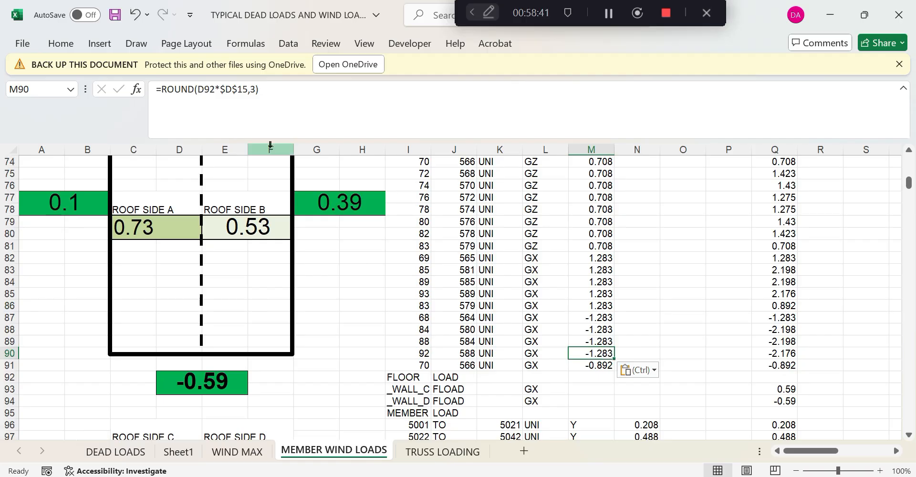
triple_click(152, 90)
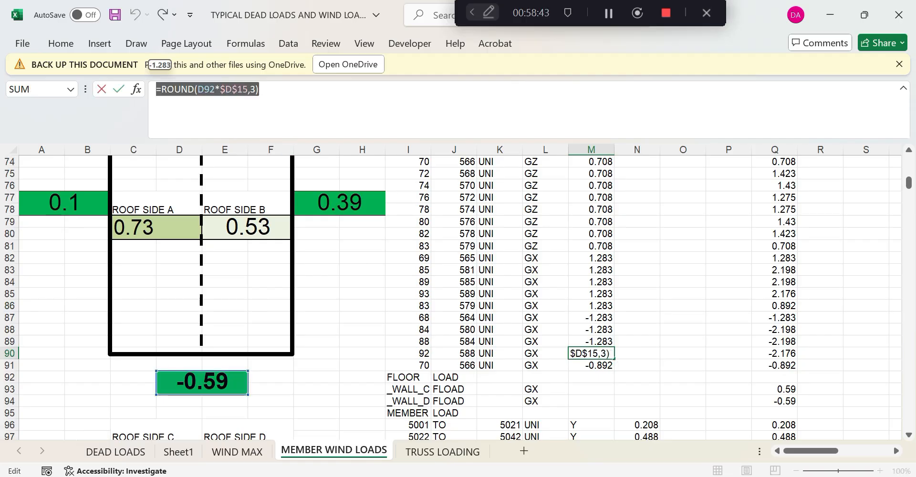
key(Return)
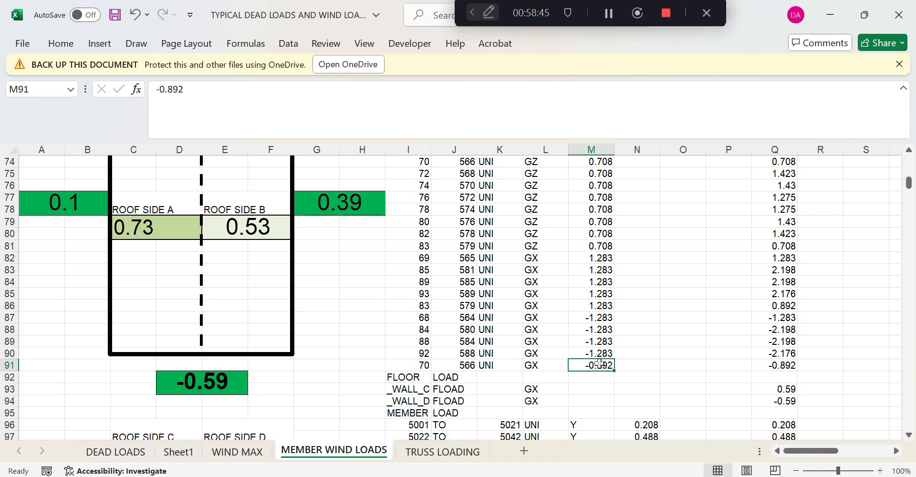
key(ctrl+v)
click(594, 379)
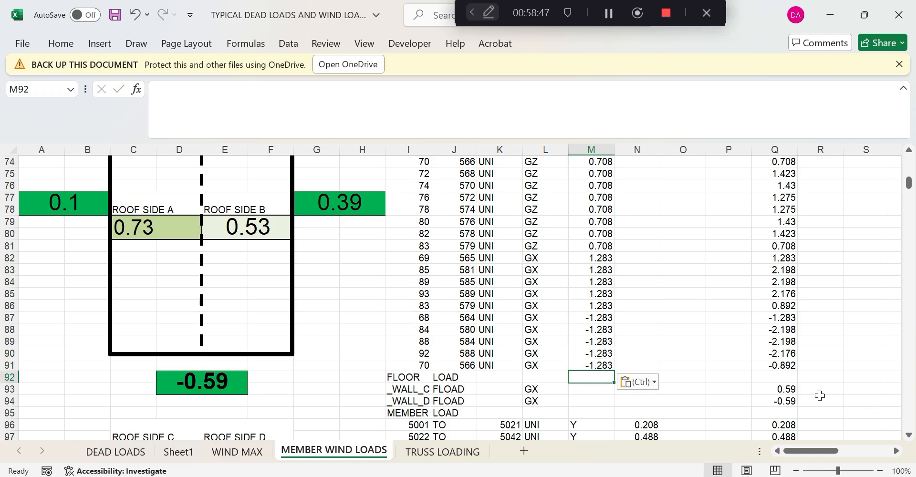
Set Q93 to =D66 (0.59) and Q94 to =D92 (-0.59)
click(791, 389)
text(=)
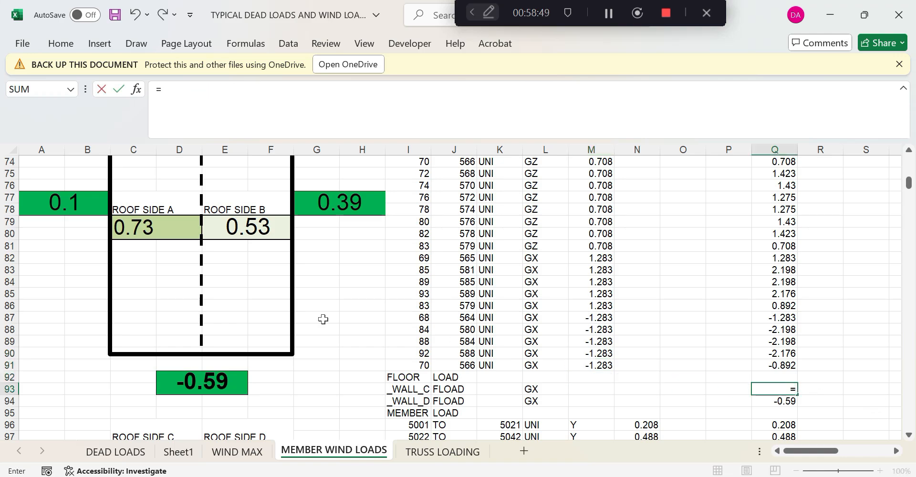
scroll(323, 319, up, 5)
click(233, 251)
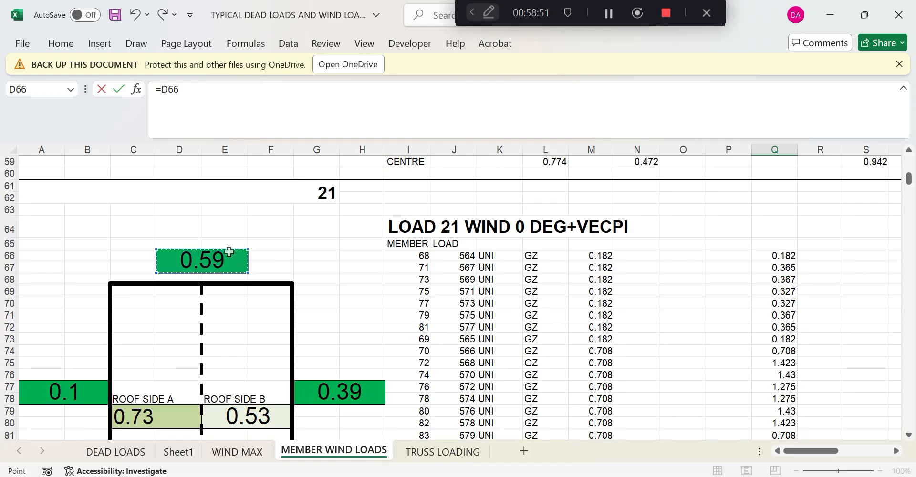
key(Return)
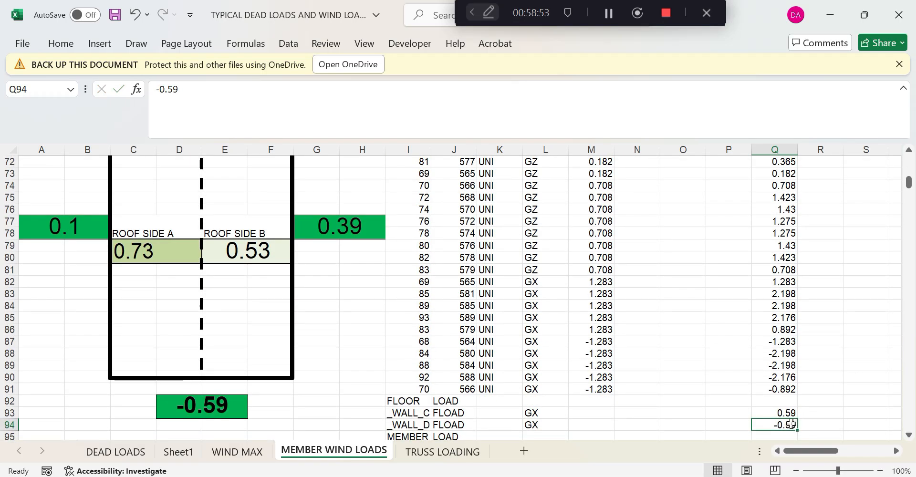
text(=)
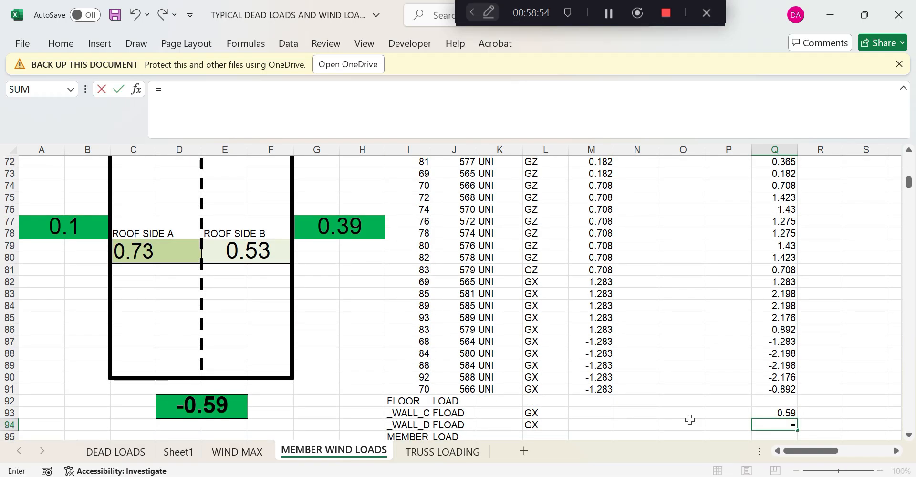
click(195, 407)
key(Return)
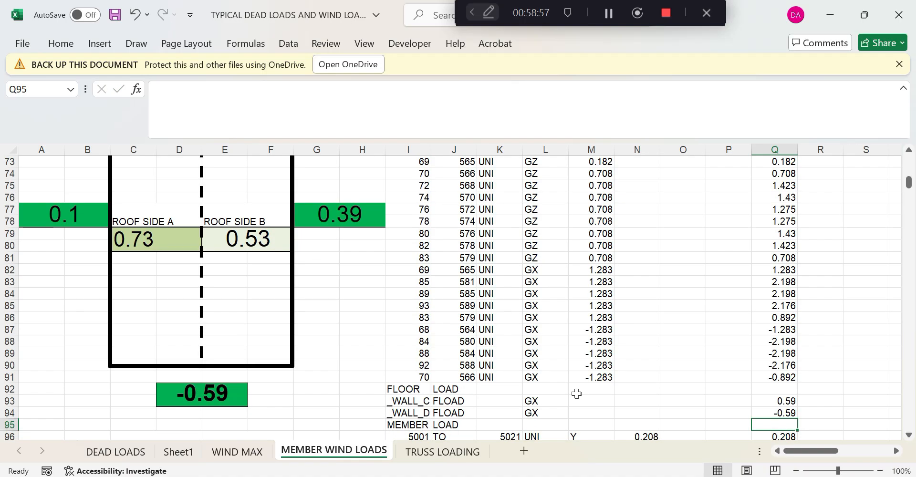
scroll(582, 377, up, 7)
click(599, 343)
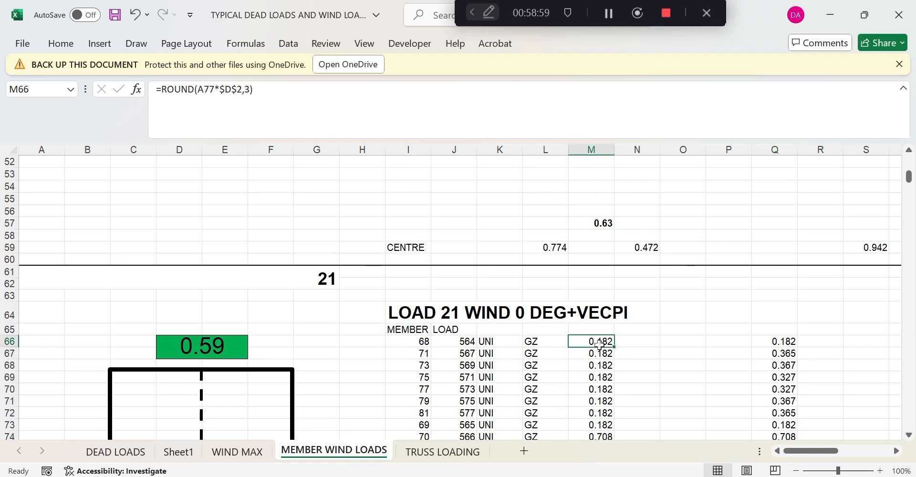
click(602, 354)
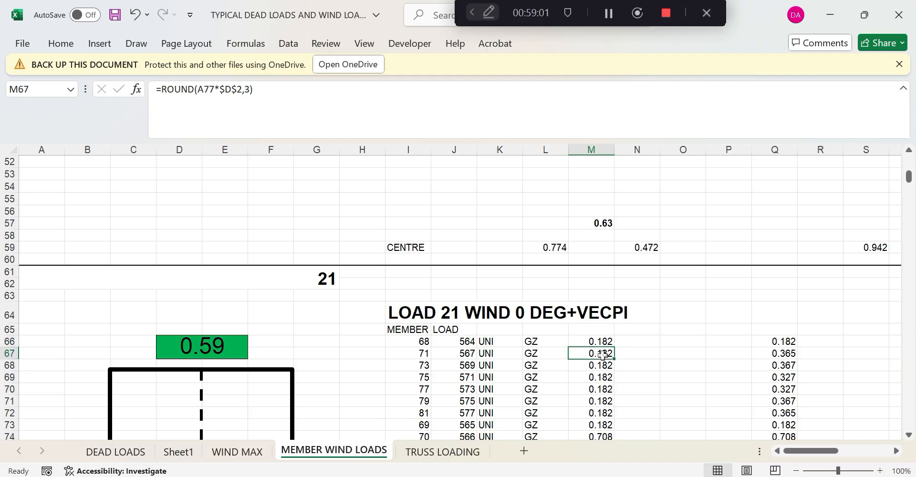
click(237, 90)
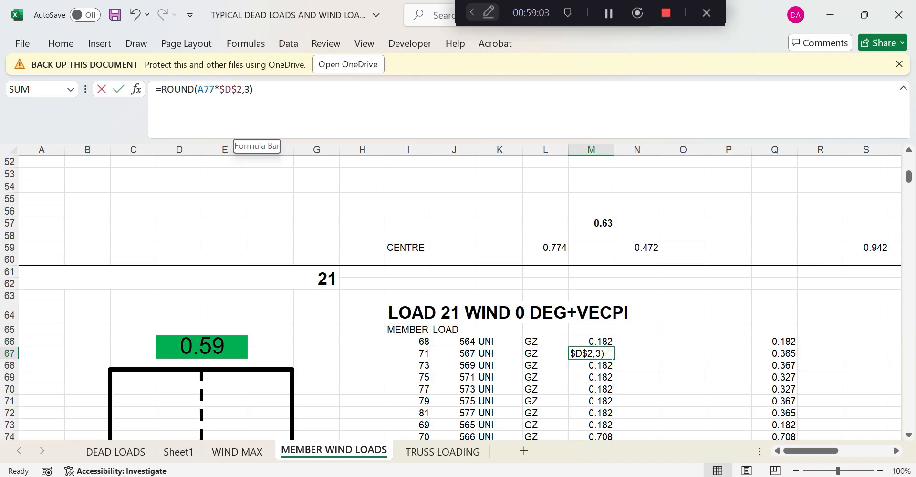
key(Return)
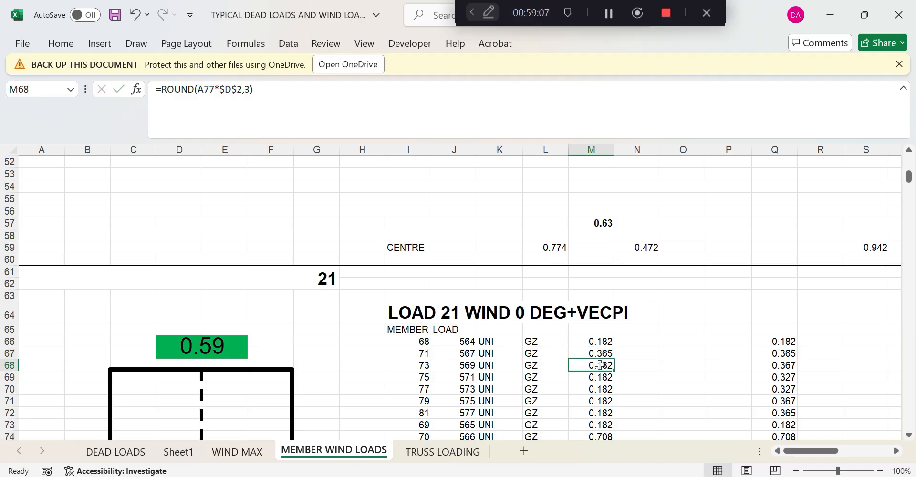
drag(237, 90, 242, 89)
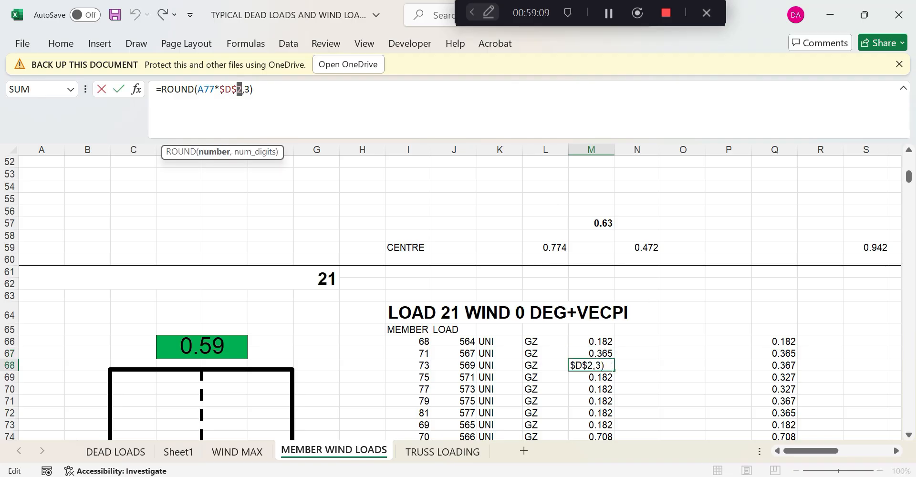
text(4)
key(Return)
scroll(334, 164, down, 1)
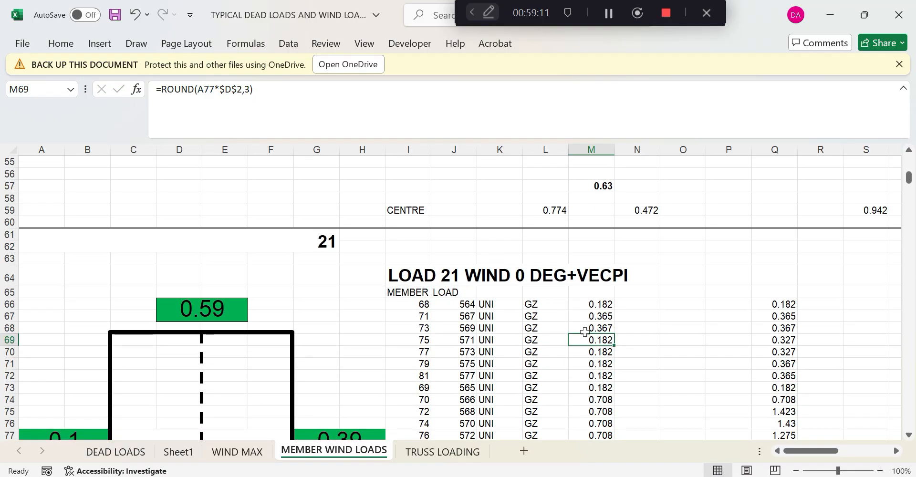
drag(237, 90, 242, 90)
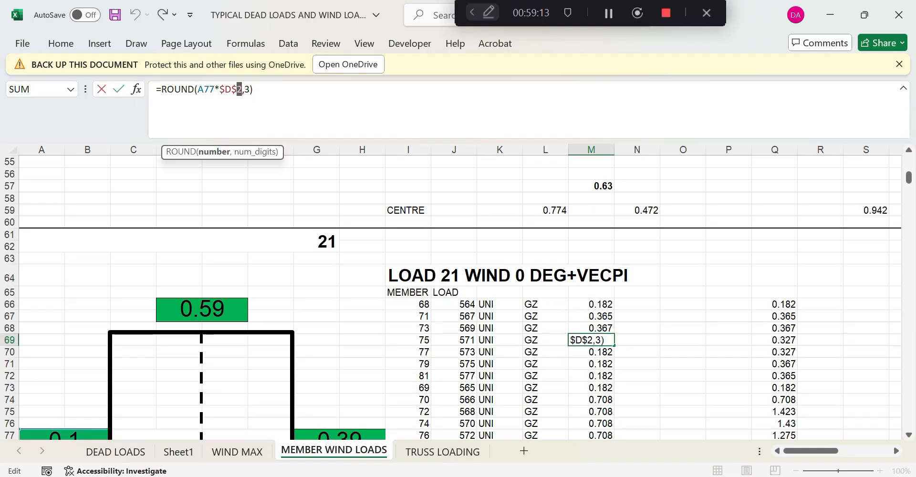
text(4)
key(Return)
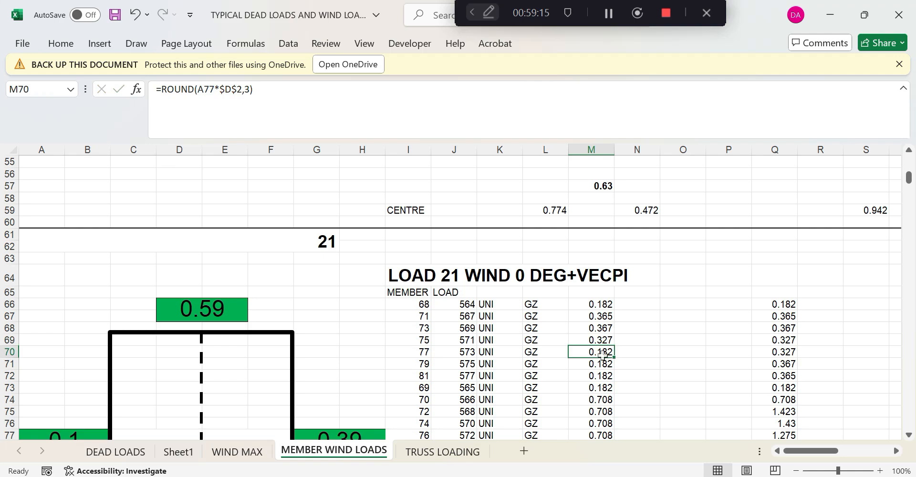
click(237, 89)
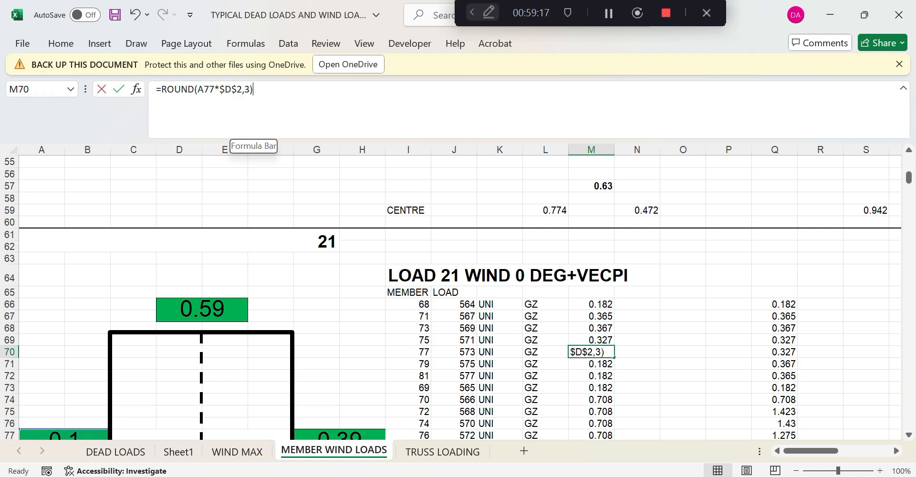
drag(237, 89, 242, 90)
text(4)
key(Return)
scroll(606, 326, down, 1)
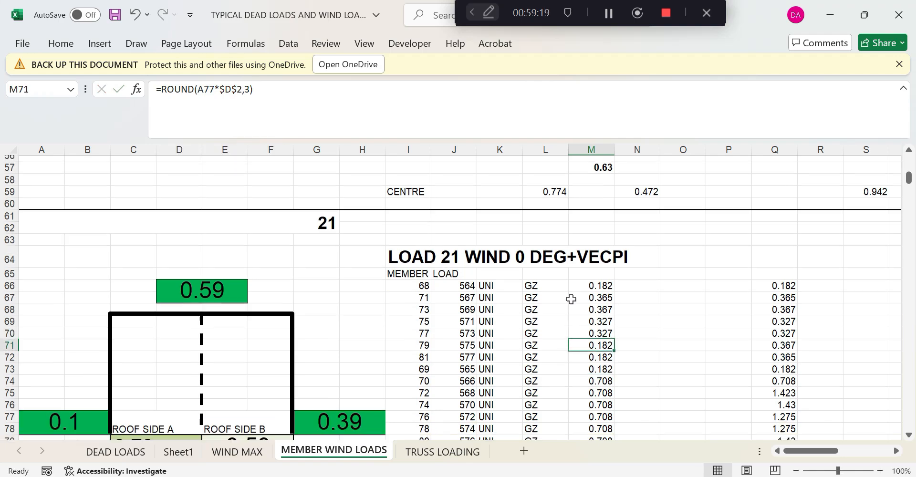
drag(237, 89, 242, 89)
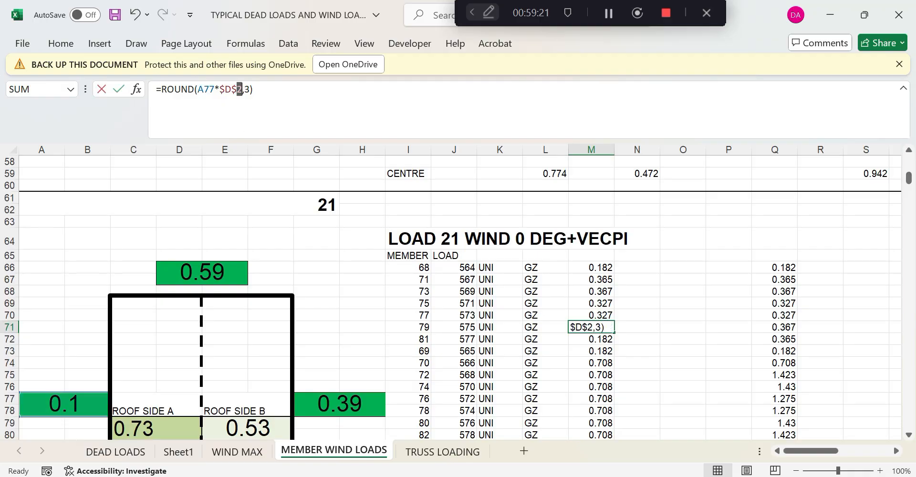
text(7)
key(Return)
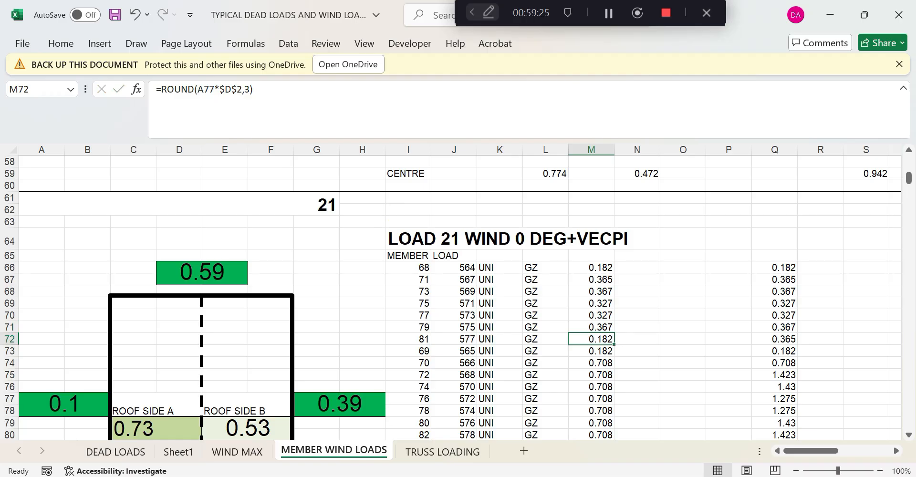
click(237, 90)
text(8)
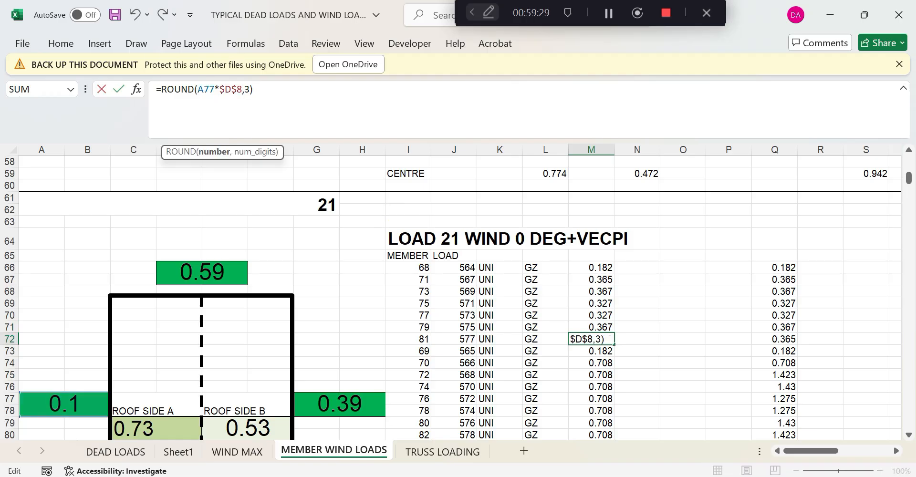
key(Return)
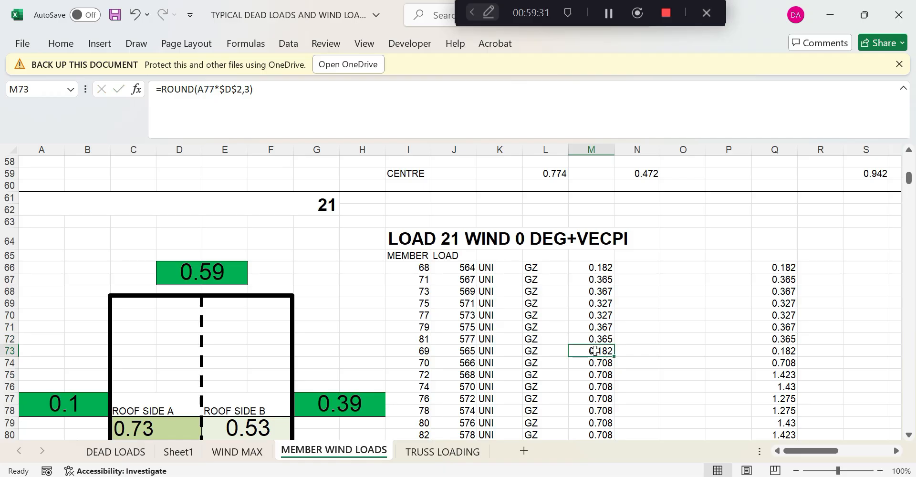
drag(220, 89, 242, 90)
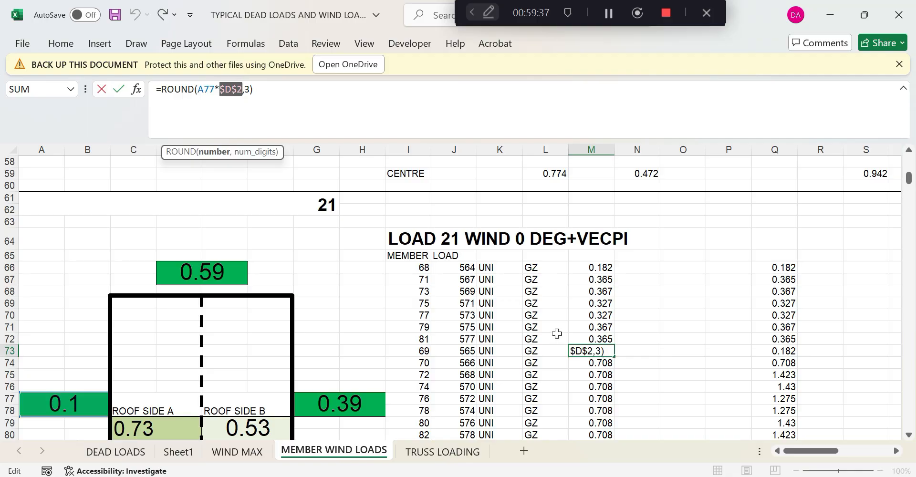
key(Escape)
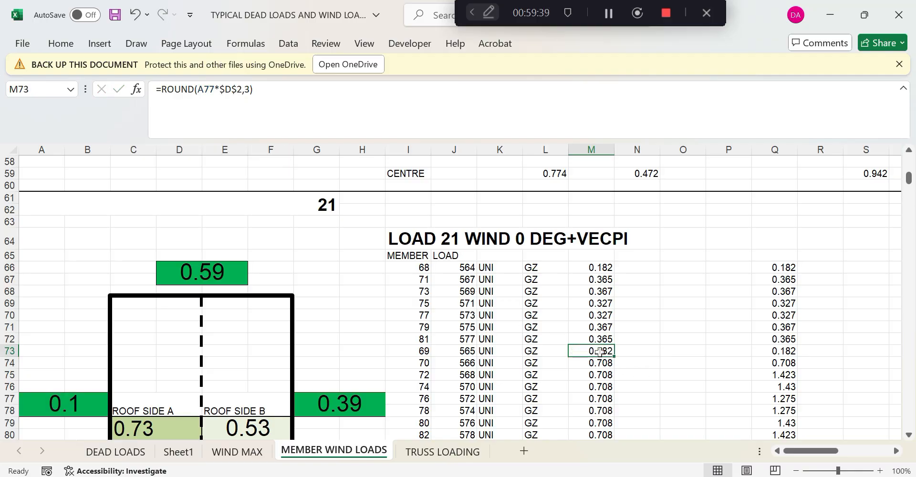
scroll(600, 351, up, 19)
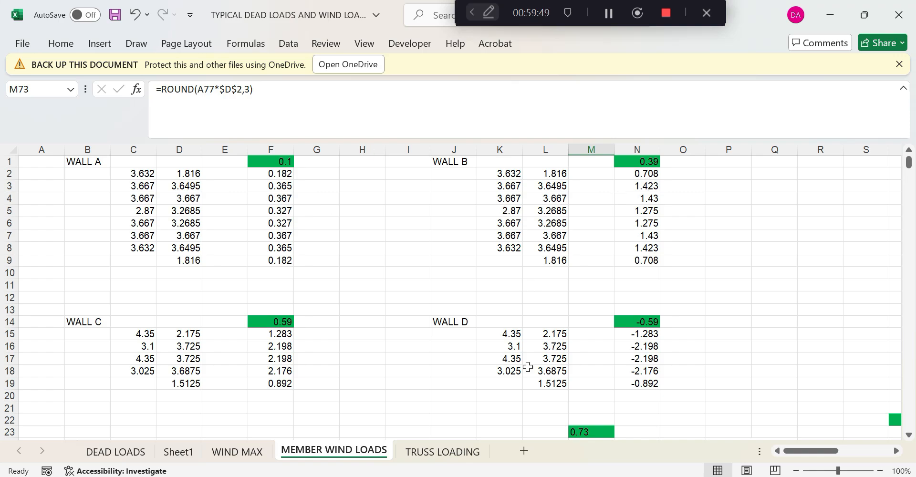
scroll(527, 367, down, 7)
scroll(674, 373, down, 15)
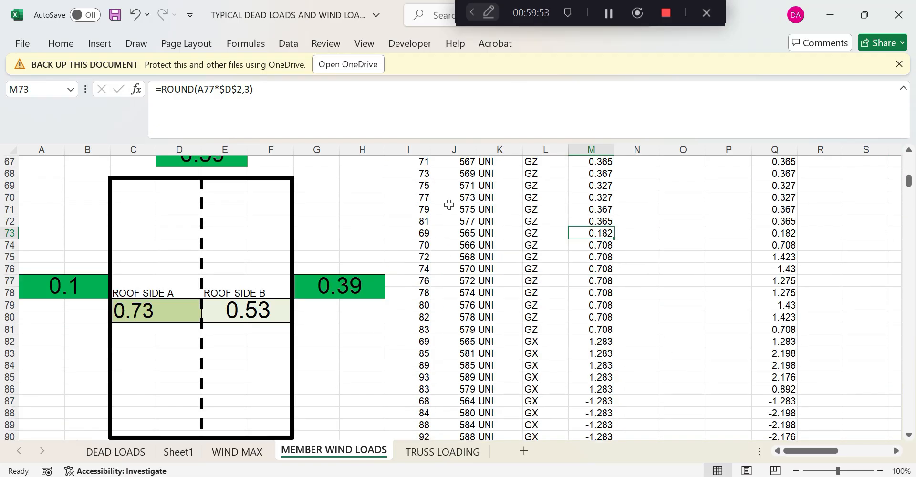
Try changing M74's width reference to row 3, then undo the change
key(Down)
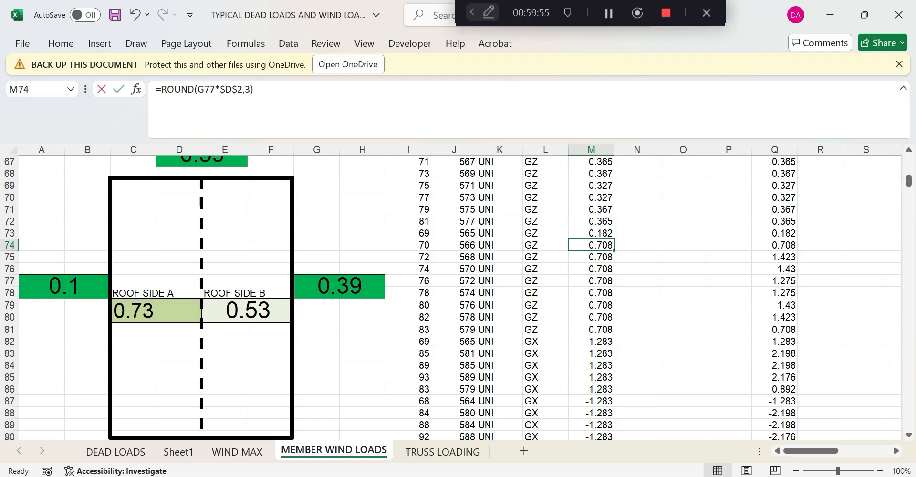
drag(243, 90, 237, 90)
text(3)
key(Return)
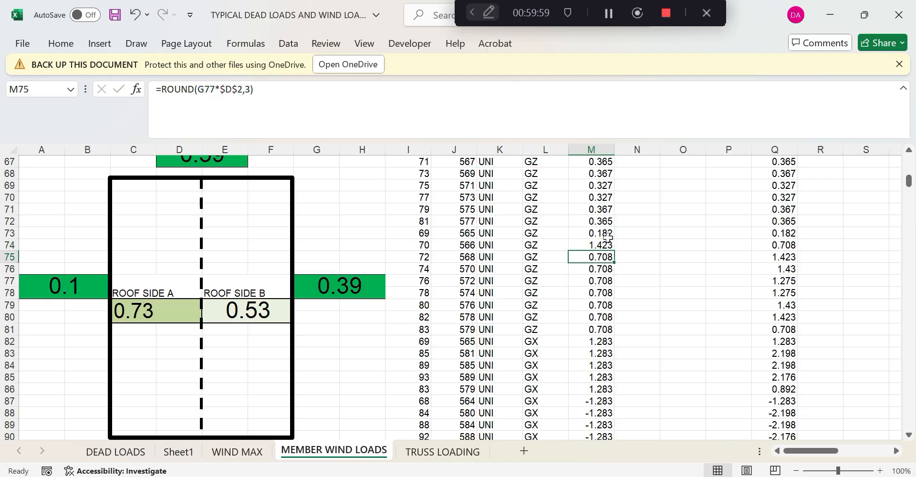
click(606, 245)
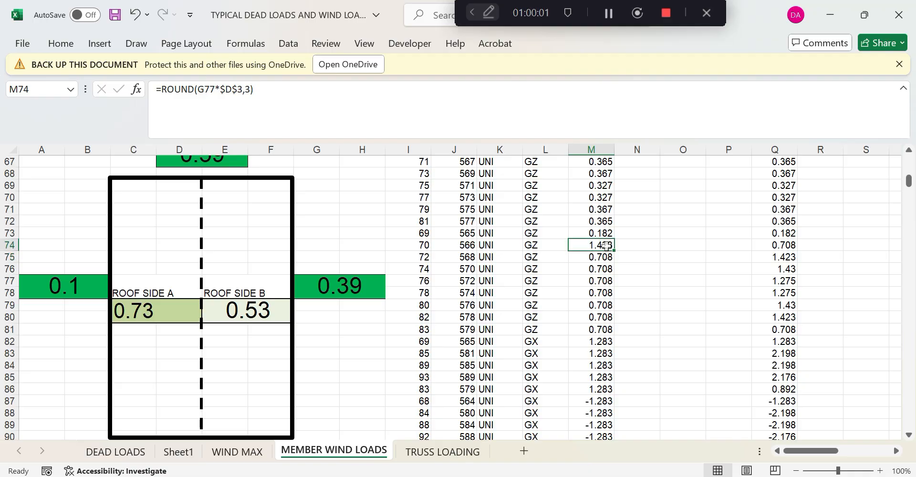
click(606, 235)
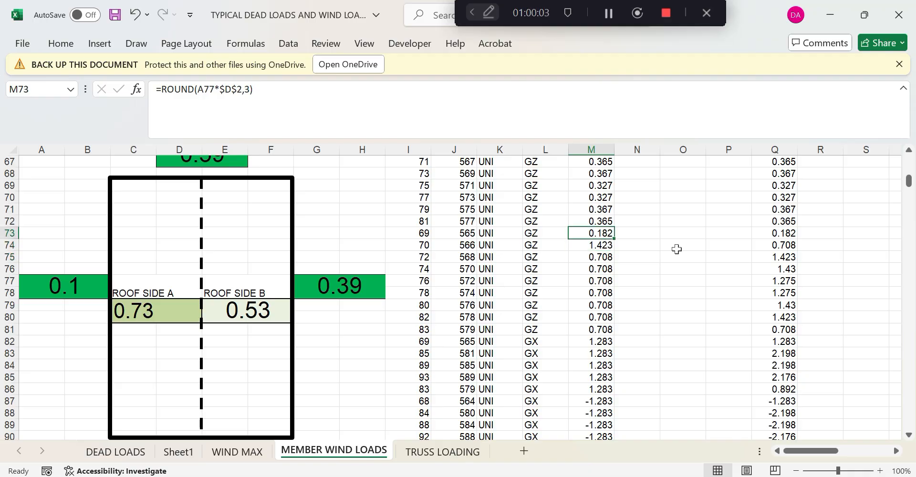
key(ctrl+z)
Update M75–M77 to read 1.423 and 1.43, and point M77 at $D$5
click(605, 256)
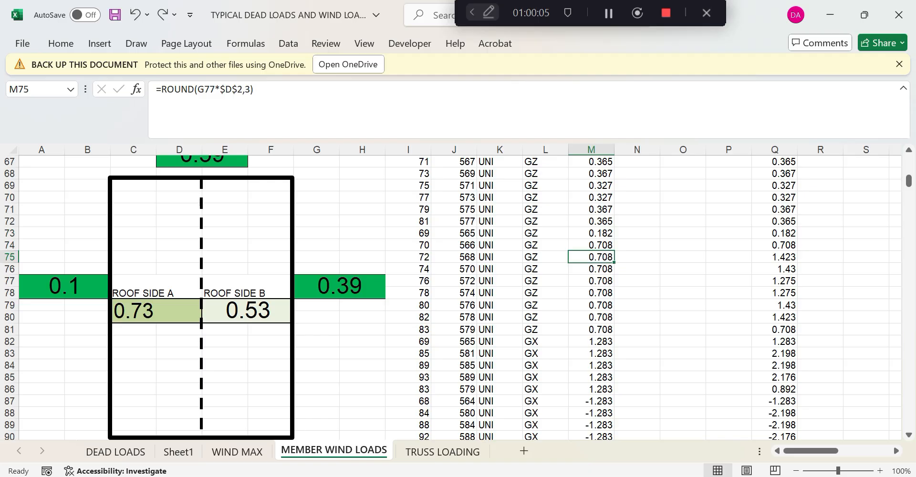
key(F2)
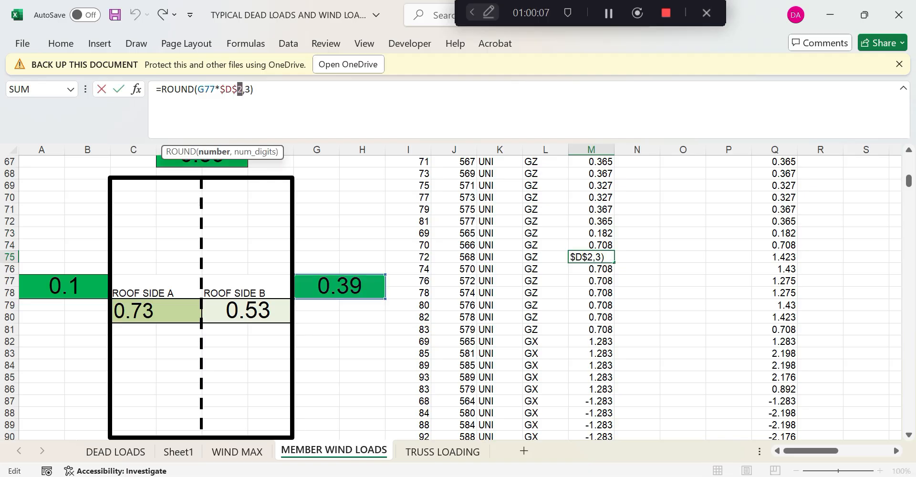
key(Return)
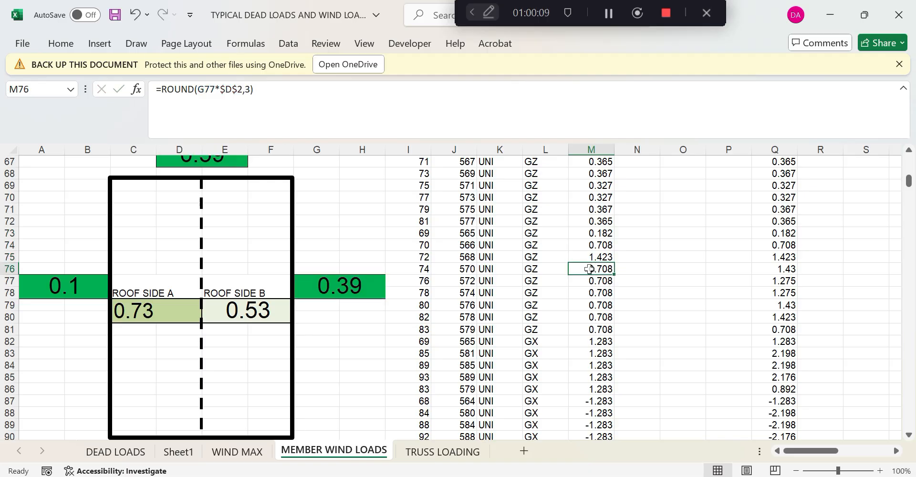
key(F2)
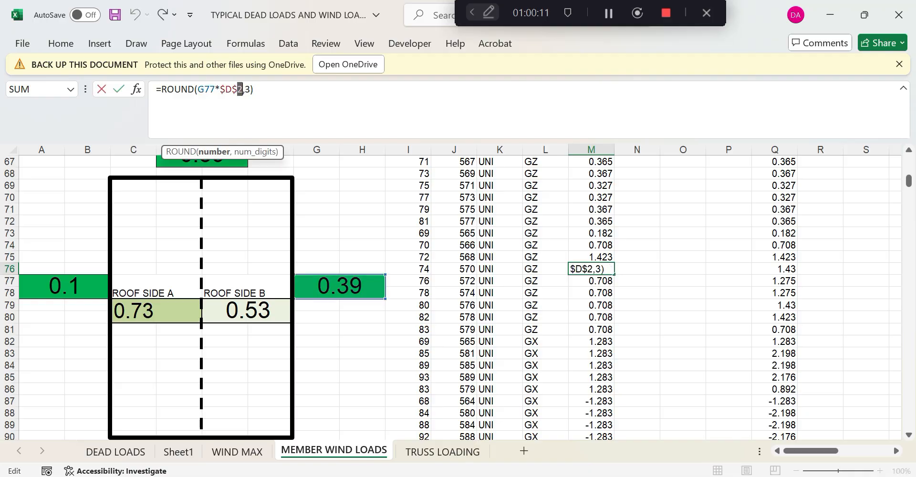
key(Return)
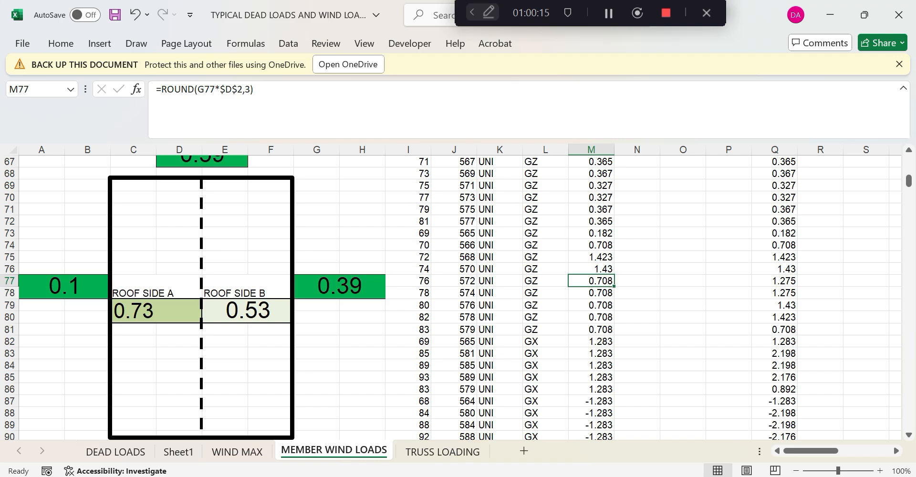
drag(243, 89, 237, 90)
text(5)
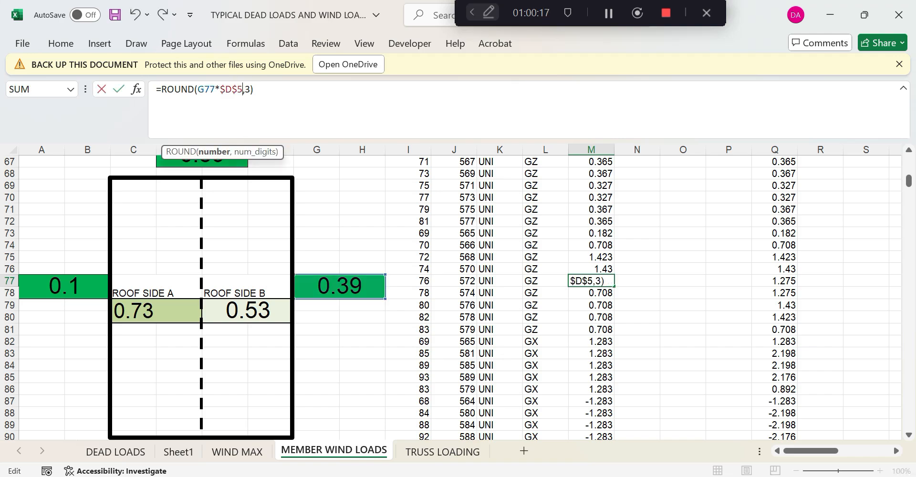
key(Return)
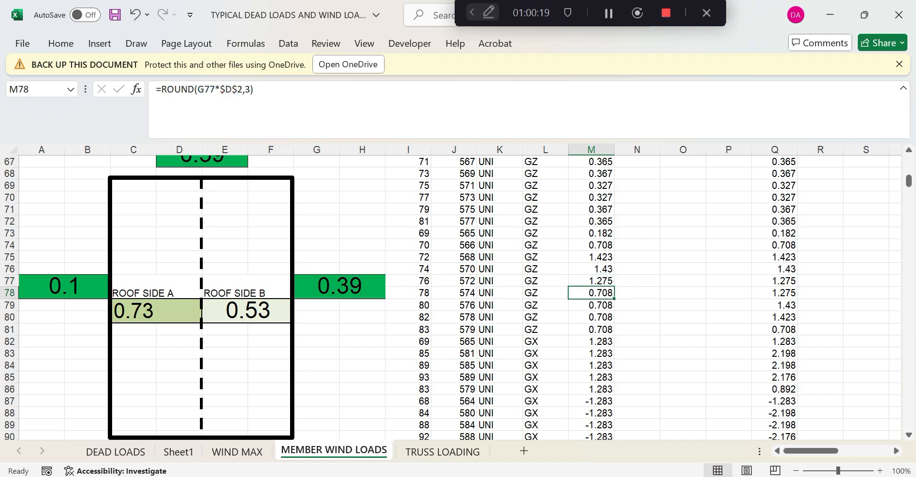
Point M78 and M79 at $D$6 and $D$7, then confirm M80 (1.423) and M81 (0.708)
drag(243, 89, 238, 89)
text(6)
key(Return)
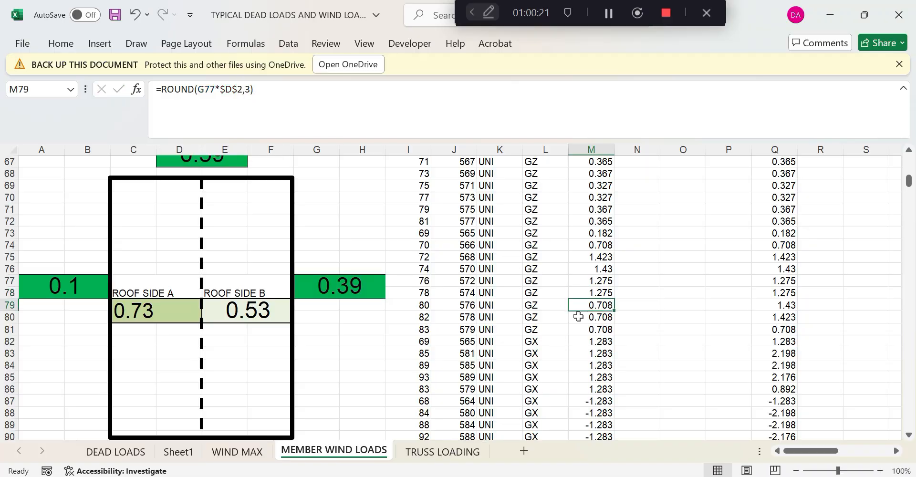
drag(243, 89, 238, 89)
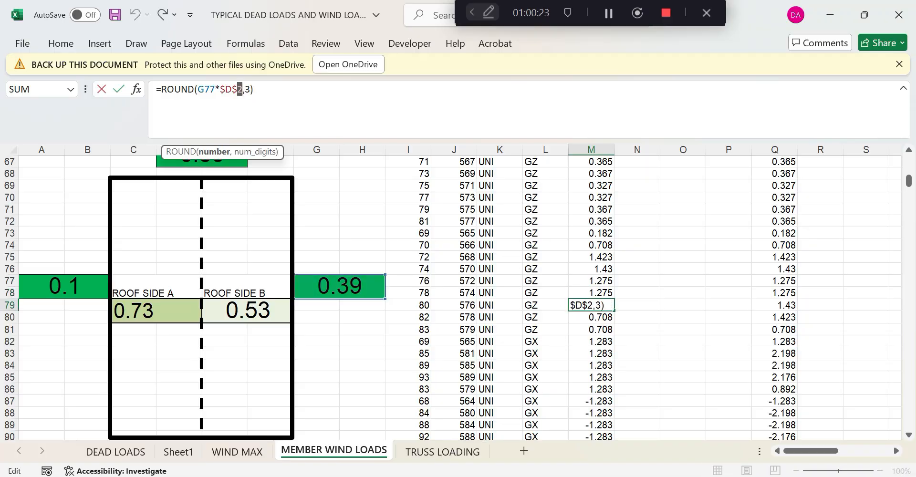
text(7)
key(Return)
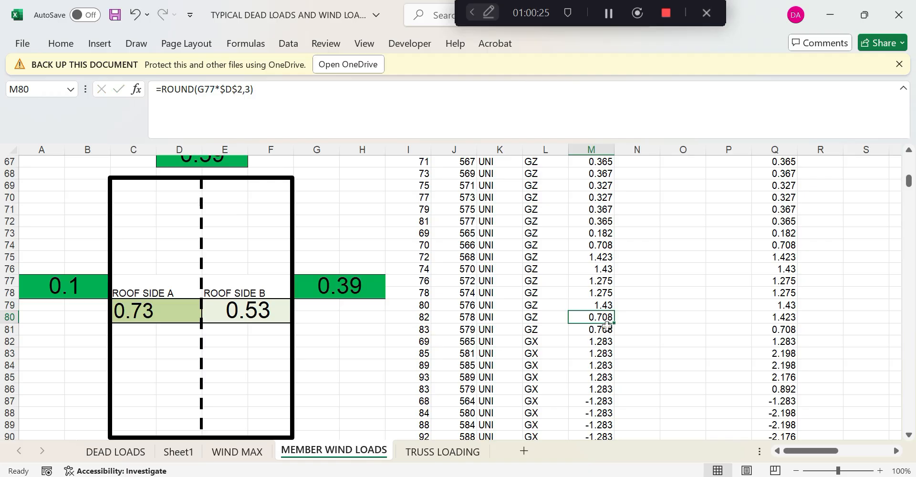
drag(237, 90, 243, 90)
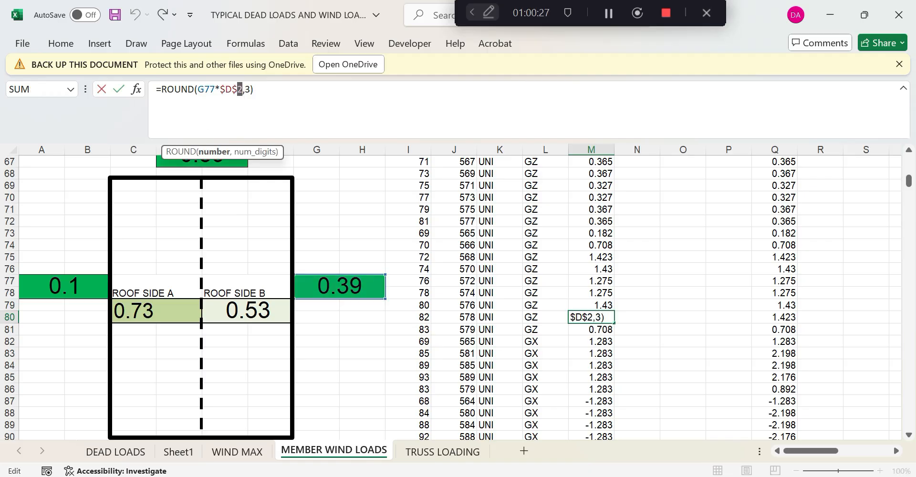
key(Return)
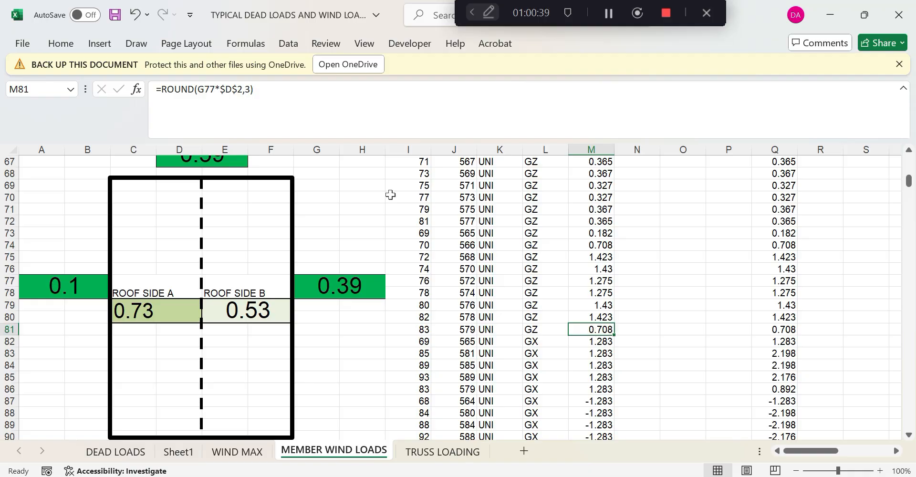
drag(243, 90, 237, 90)
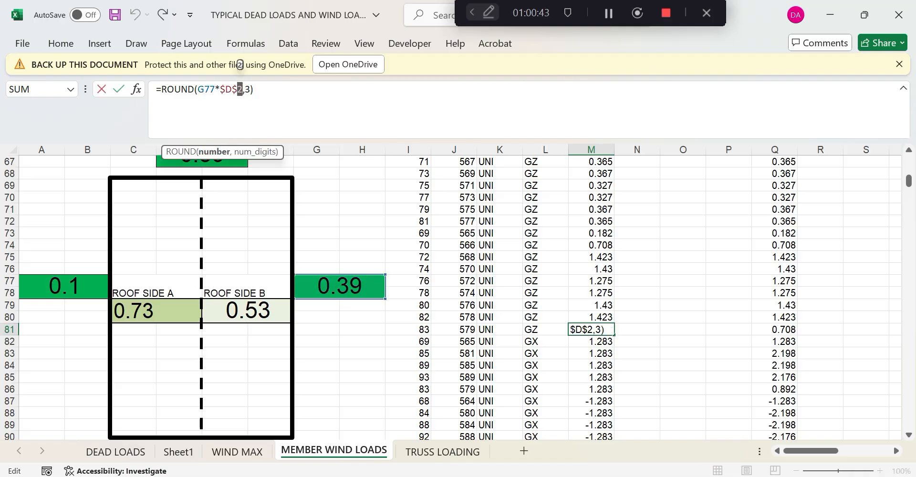
key(Return)
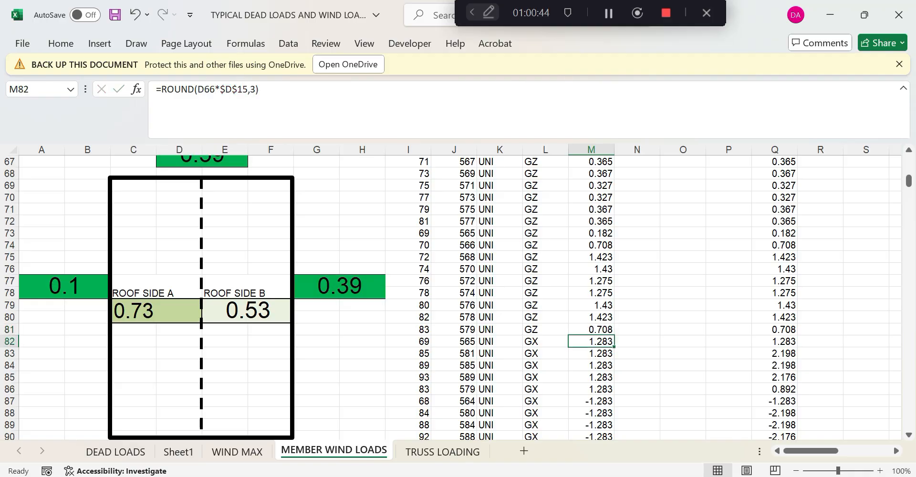
Point the M83, M84 and M85 formulas at width $D$16, so M85 gives 2.176
click(604, 352)
drag(248, 90, 243, 89)
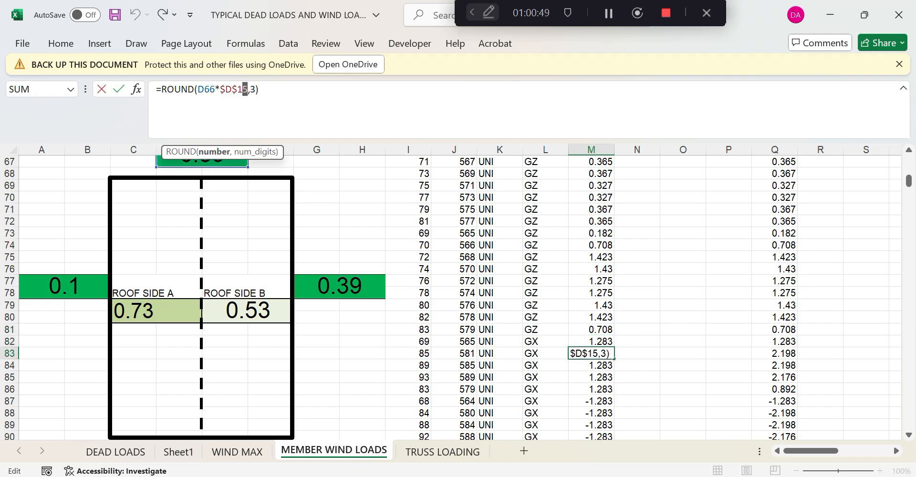
text(6)
key(Return)
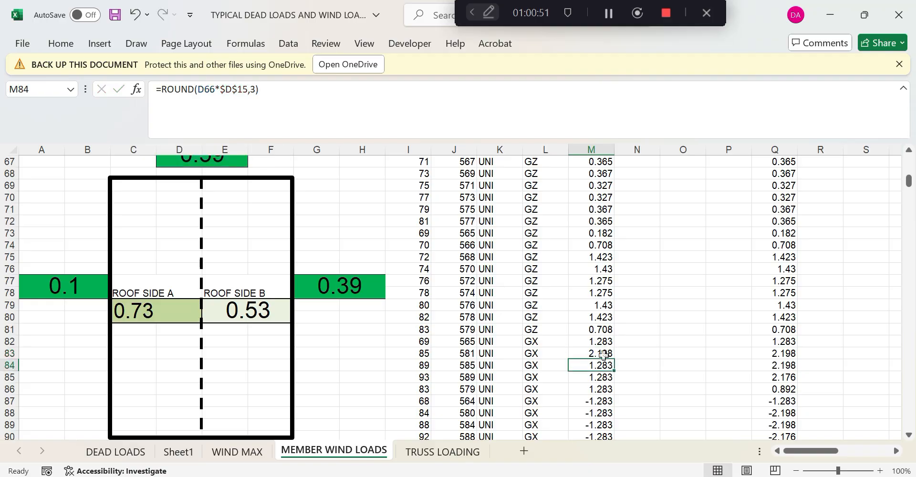
drag(248, 89, 245, 90)
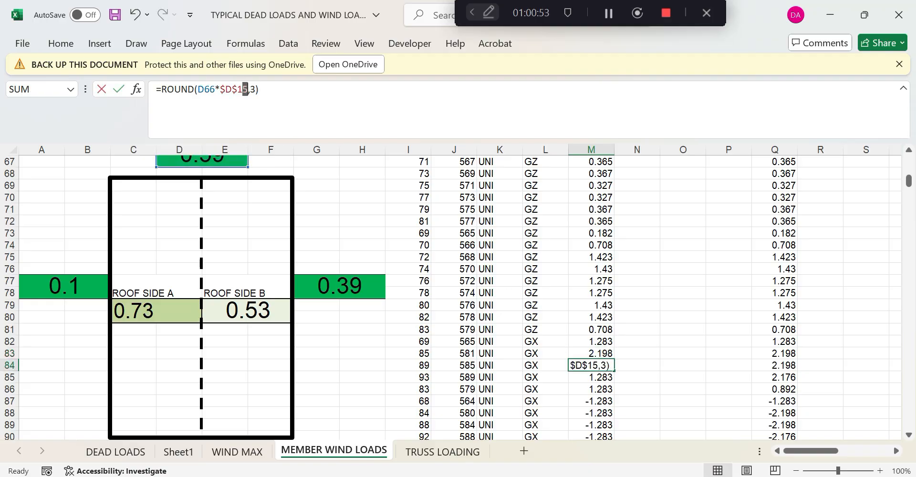
text(6)
key(Return)
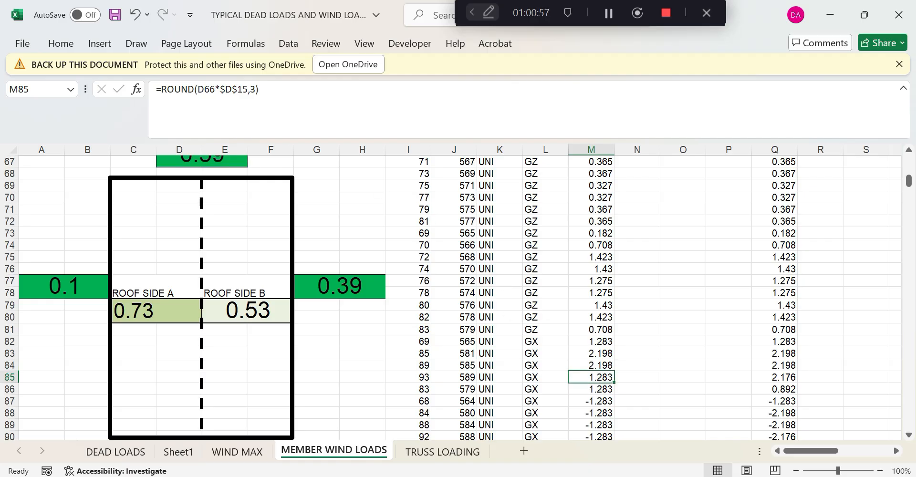
drag(249, 89, 244, 90)
text(6)
key(Return)
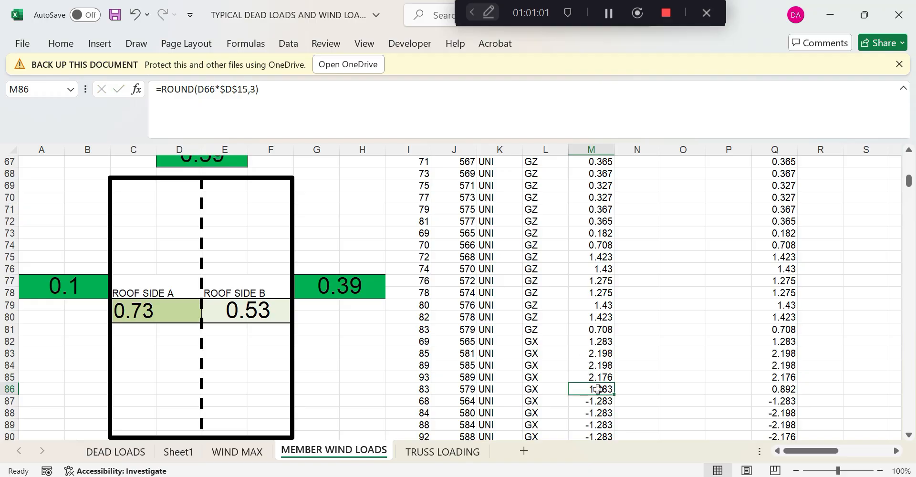
Point M86 and M88 at $D$16 as well, giving 0.892 and -2.198
drag(248, 90, 244, 90)
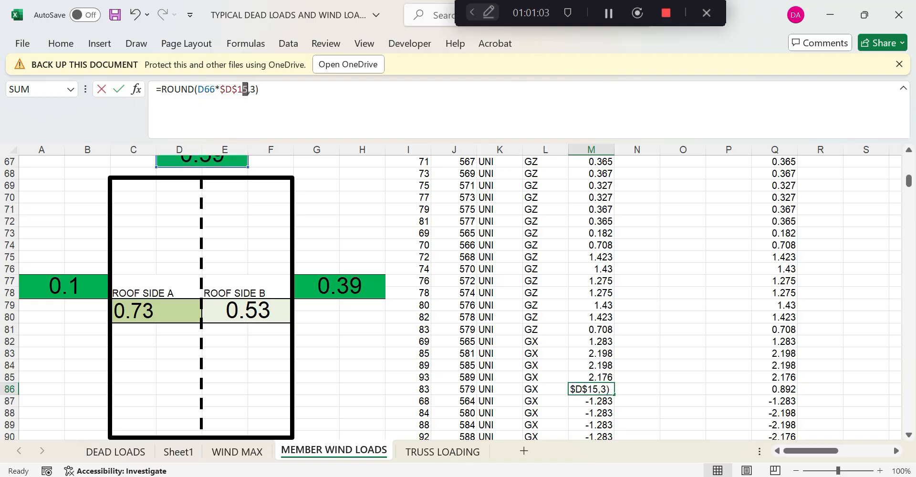
text(6)
key(Return)
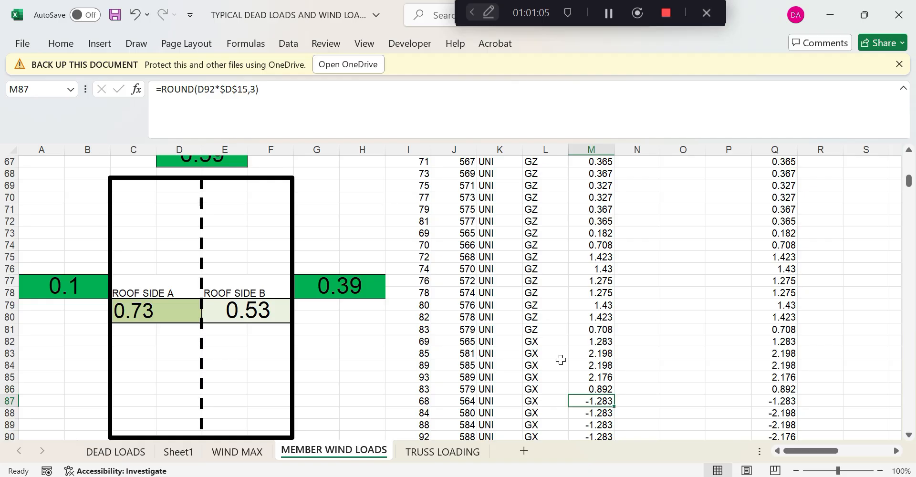
click(594, 415)
drag(249, 89, 244, 89)
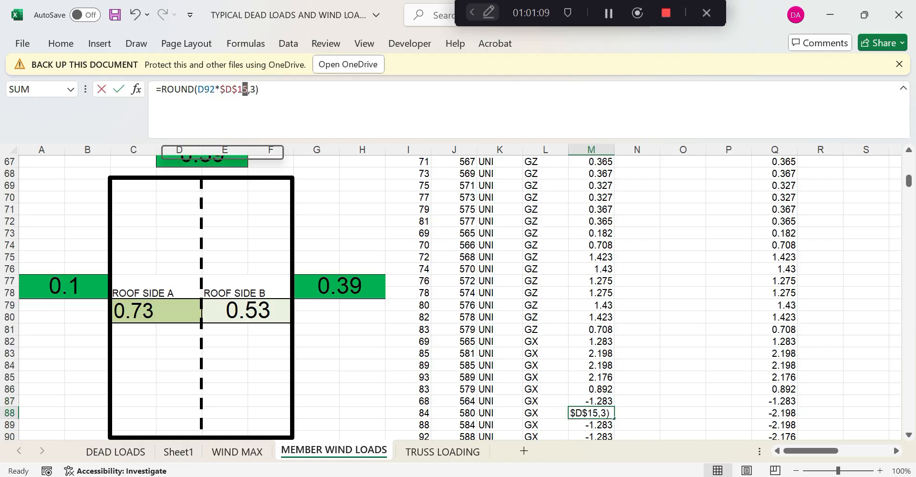
text(6)
key(Return)
scroll(625, 352, down, 2)
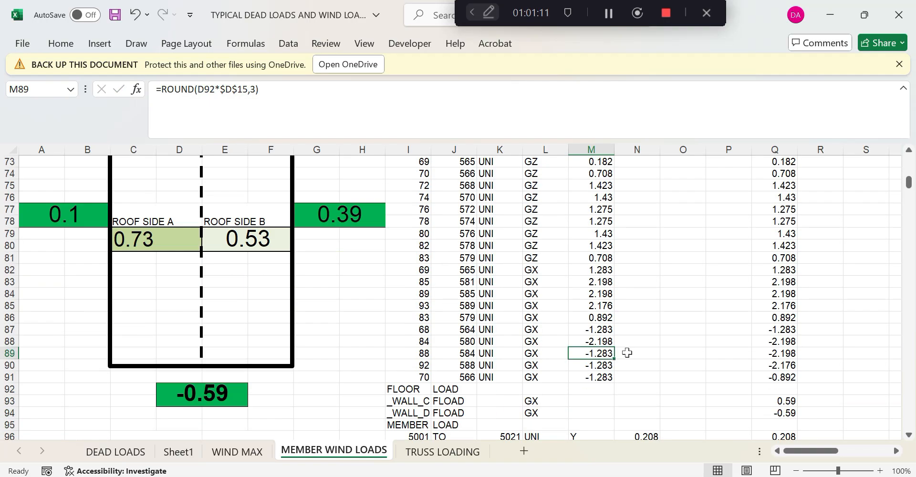
click(608, 342)
Repoint M89, M90 and M91 to widths D17, D18 and D19 (-2.198, -2.176, -0.892)
click(606, 353)
drag(250, 89, 246, 90)
text(7)
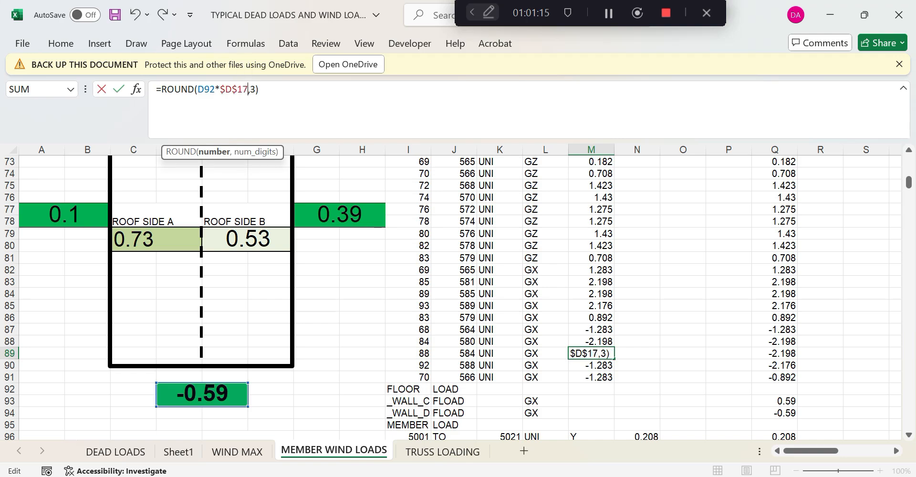
key(Return)
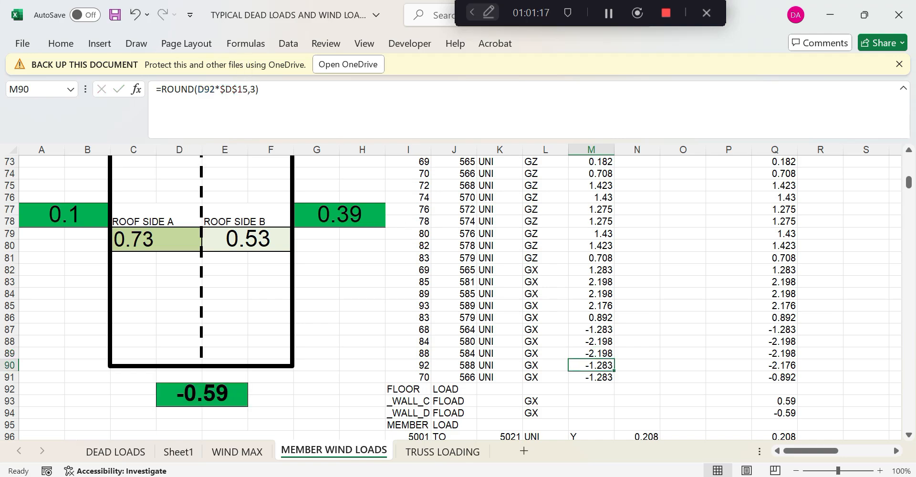
drag(250, 90, 246, 90)
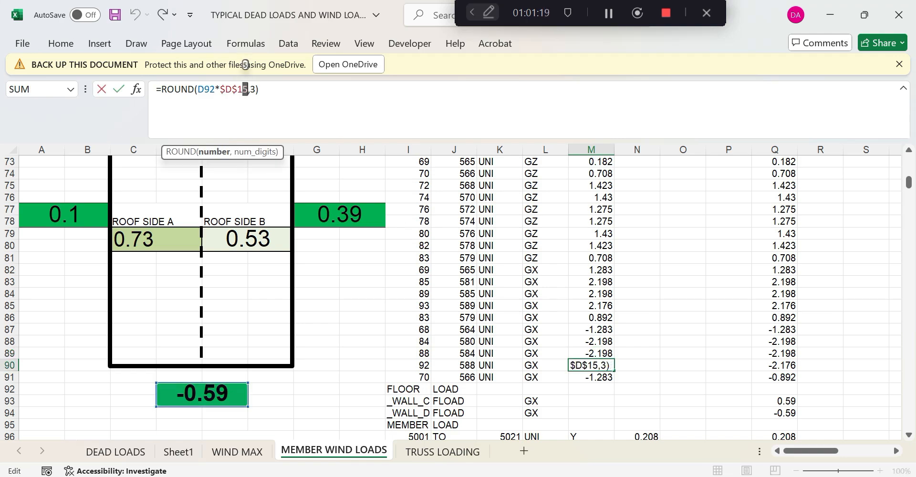
text(8)
key(Return)
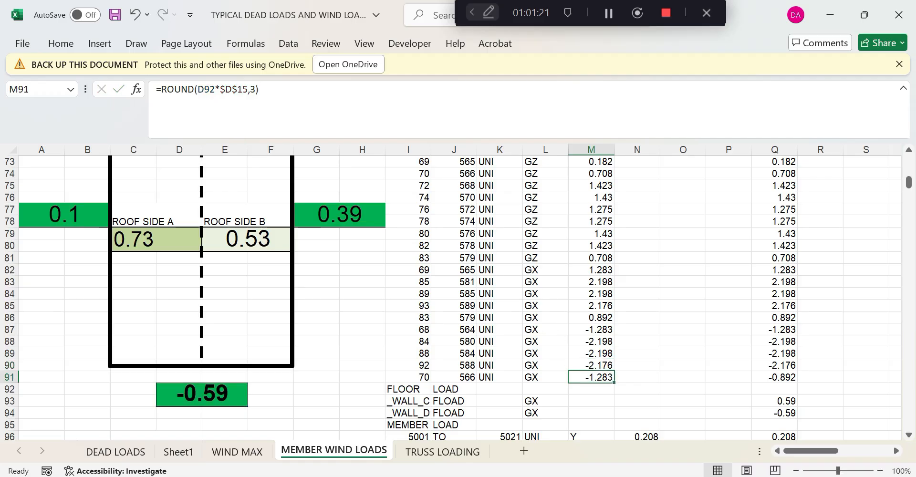
click(243, 89)
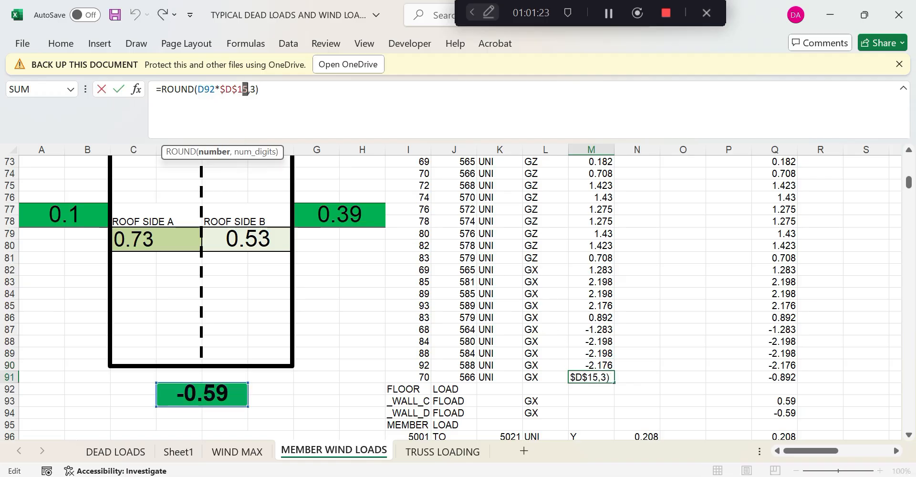
text(8)
key(Return)
Copy M91's ROUND formula into N96 and replace D92 with coefficient C79
scroll(635, 305, down, 3)
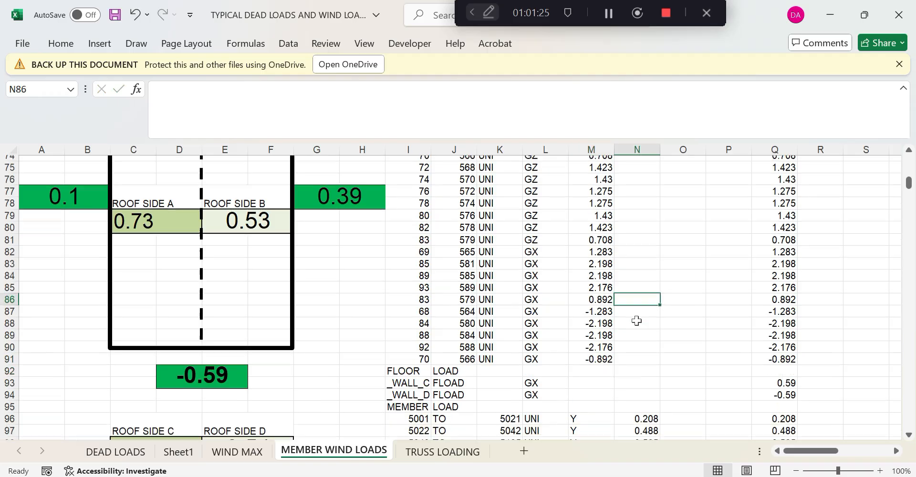
click(589, 343)
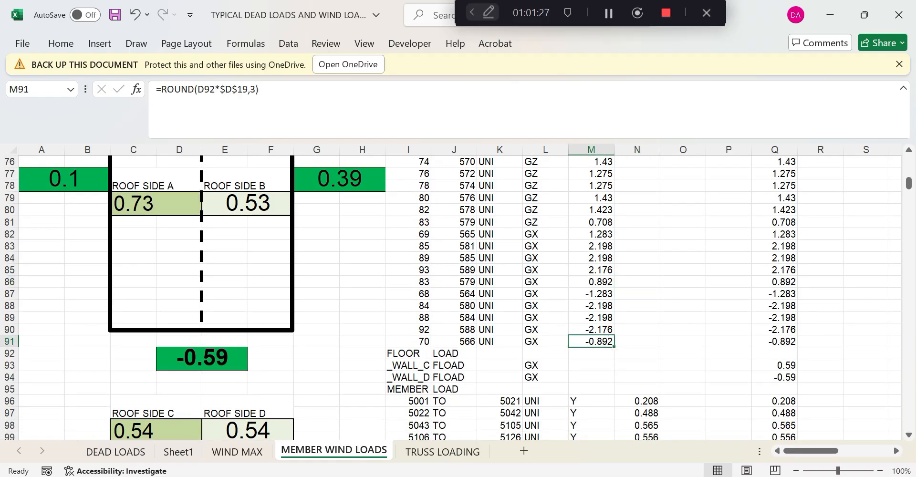
drag(156, 89, 261, 89)
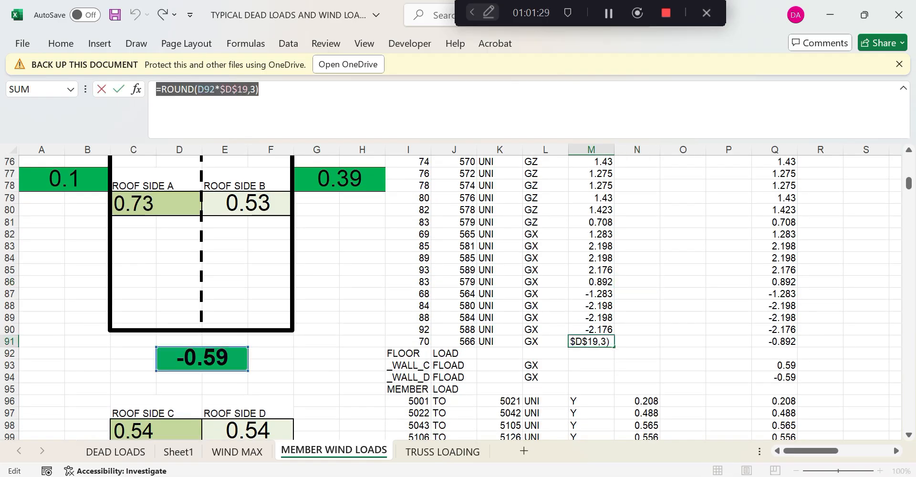
key(Return)
click(650, 405)
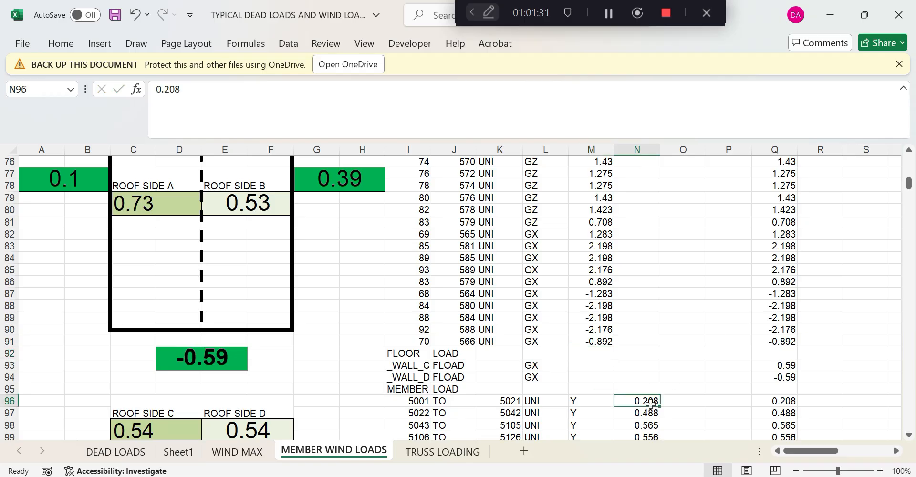
text(-0.892)
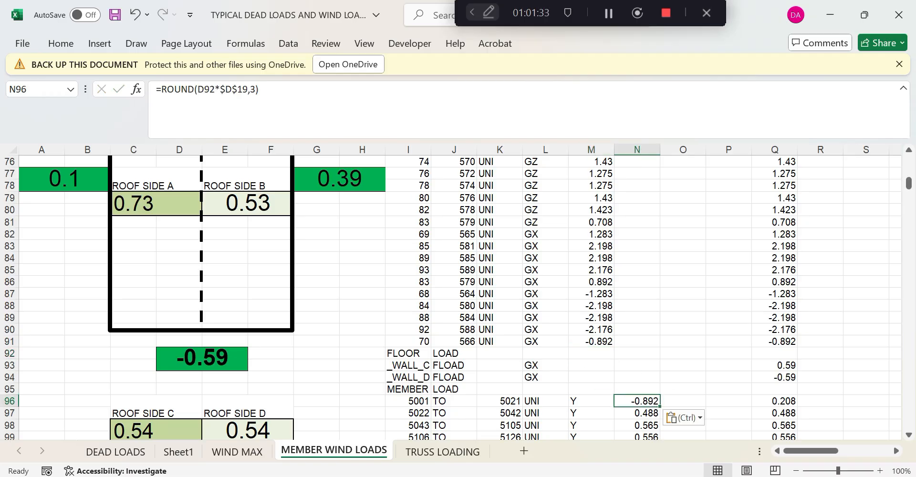
click(200, 90)
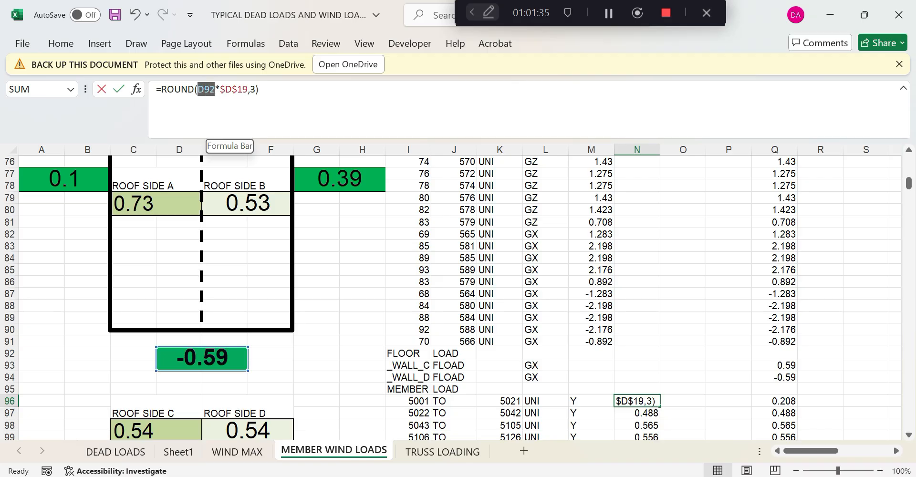
click(139, 200)
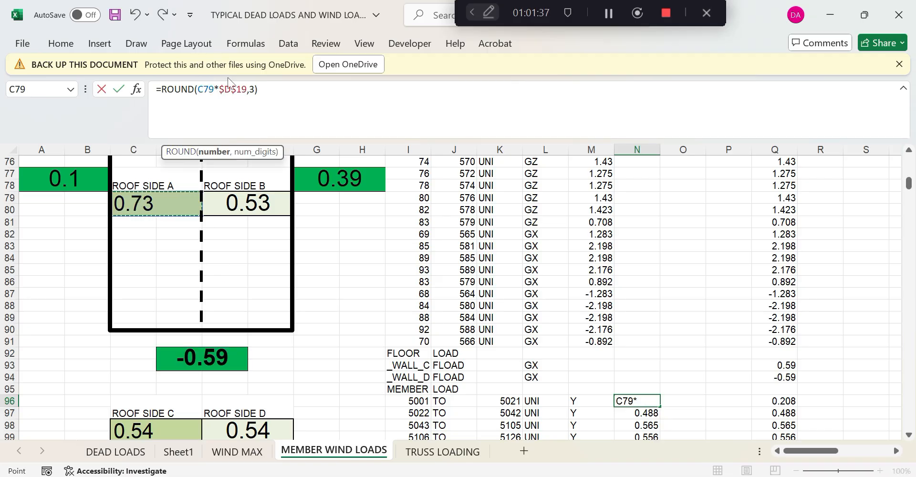
Replace $D$19 in N96 with absolute width $L$25, giving =ROUND(C79*$L$25,3) = 0.205
drag(219, 89, 241, 89)
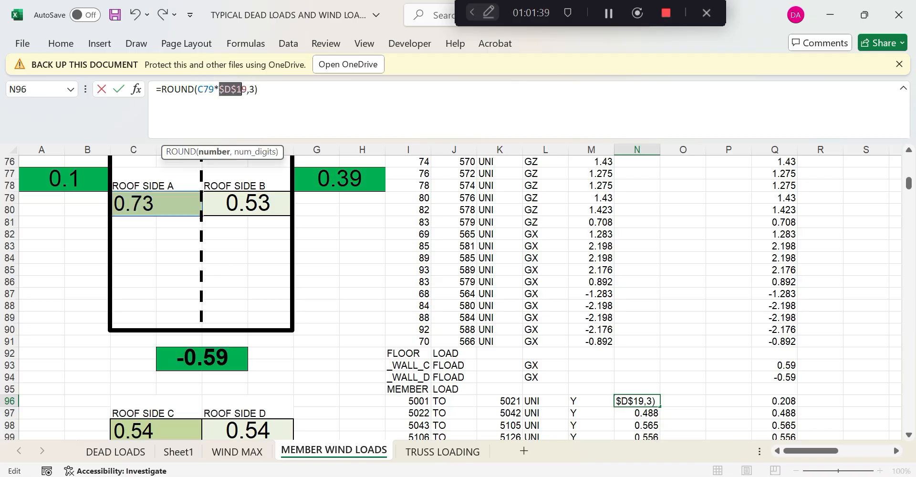
scroll(306, 148, up, 4)
scroll(306, 148, up, 13)
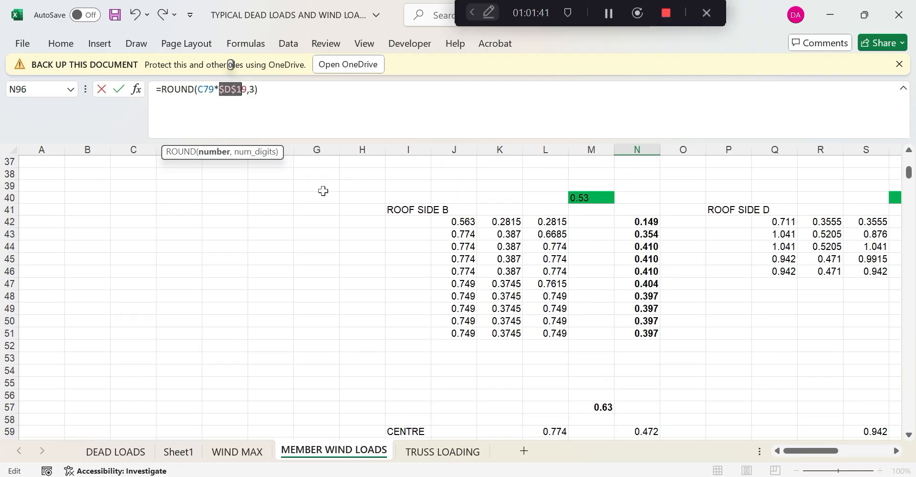
scroll(440, 255, up, 3)
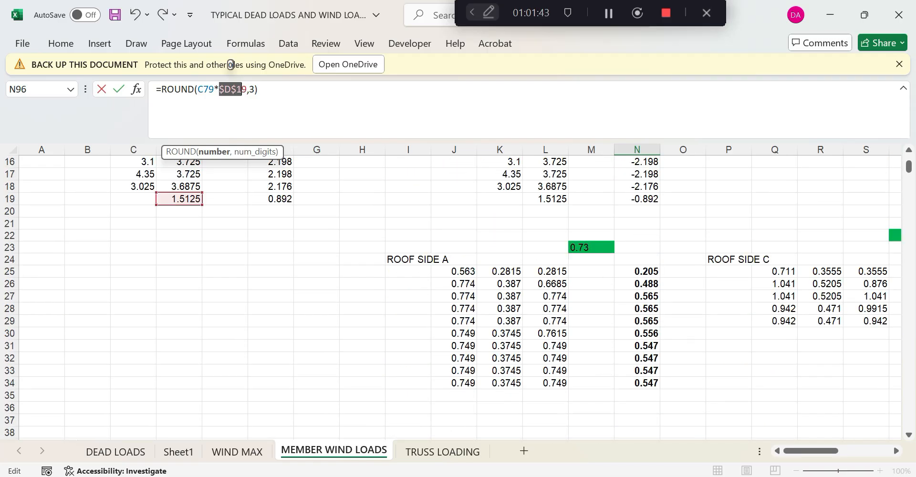
drag(220, 90, 247, 90)
click(561, 274)
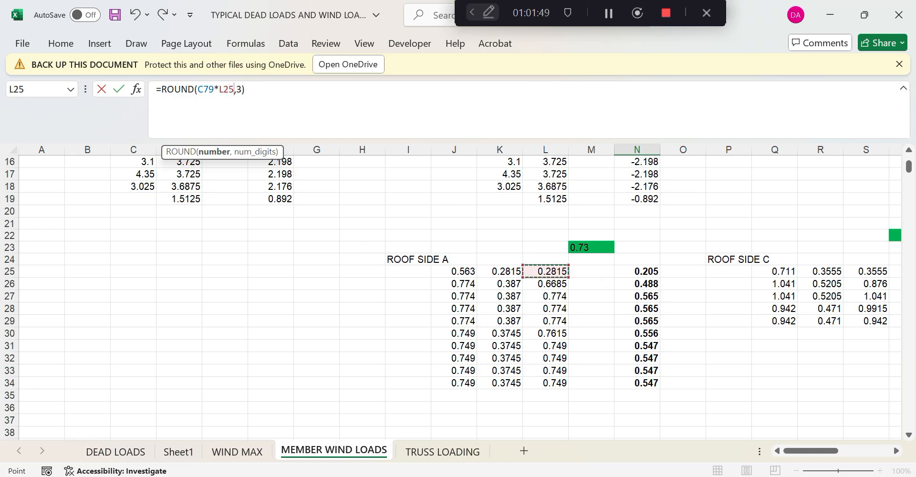
drag(219, 90, 233, 90)
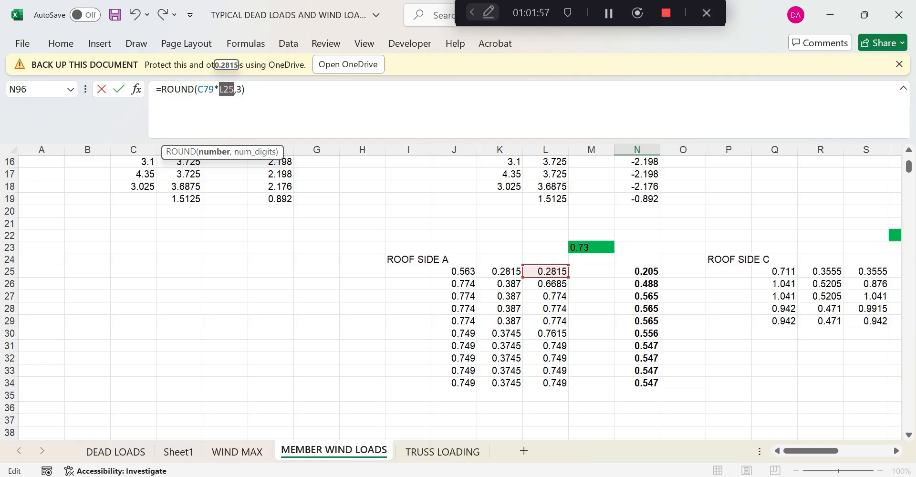
key(F4)
key(End)
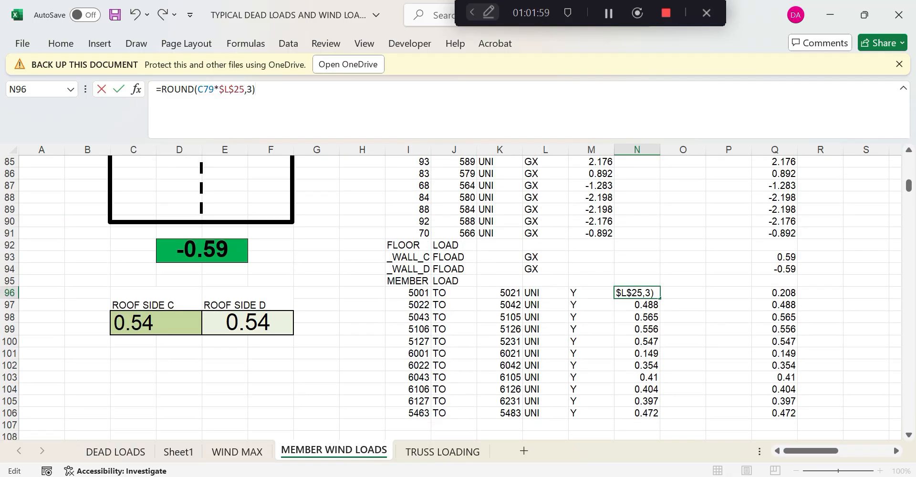
key(Return)
click(648, 292)
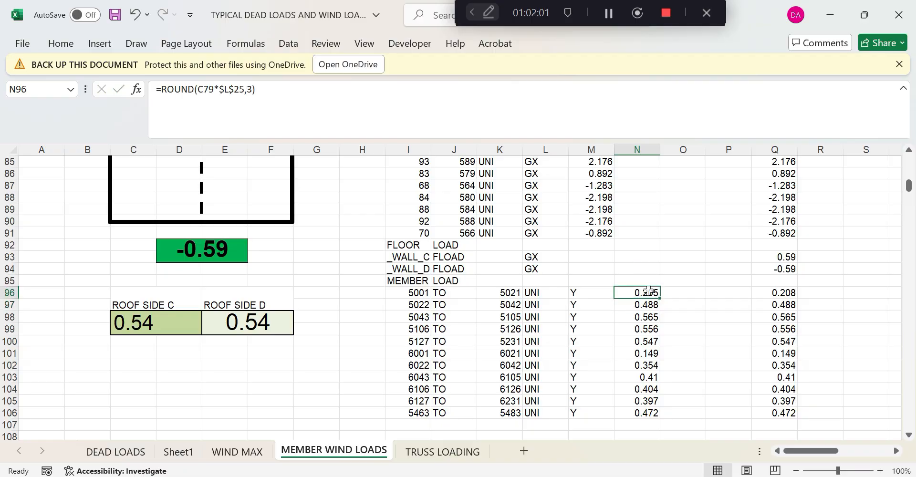
scroll(648, 290, up, 4)
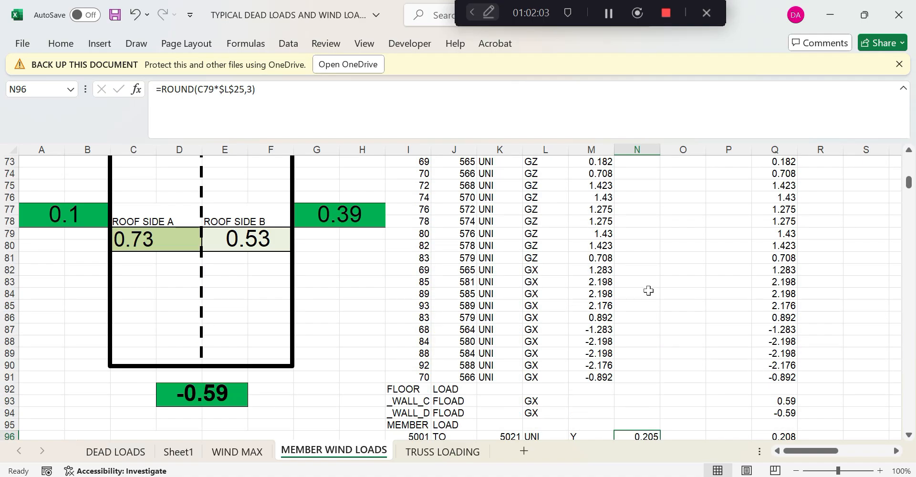
scroll(648, 290, up, 18)
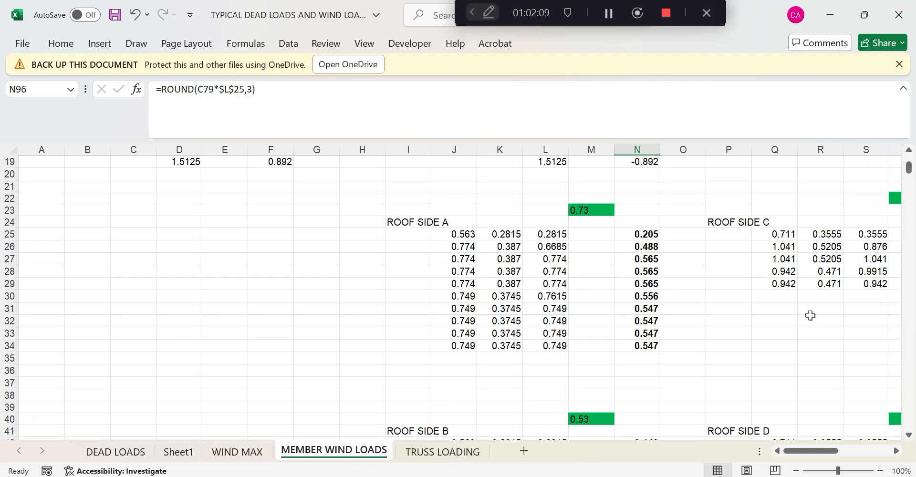
scroll(656, 291, down, 13)
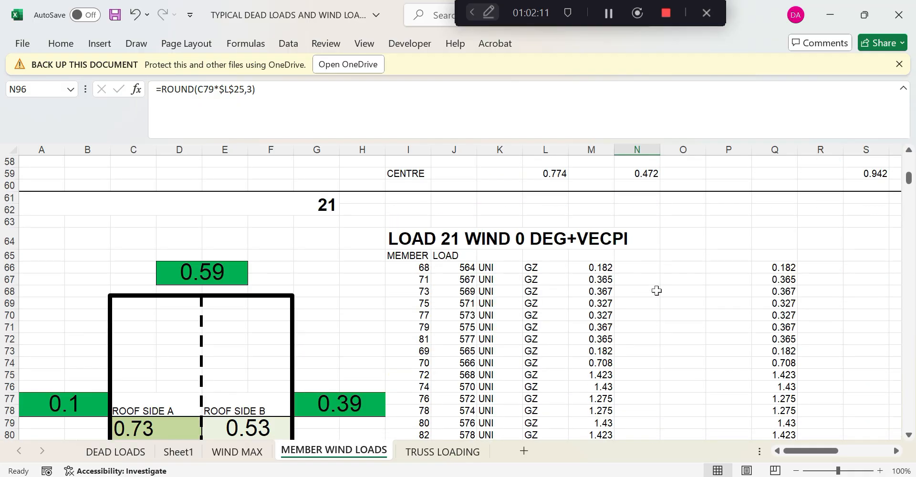
scroll(657, 291, down, 9)
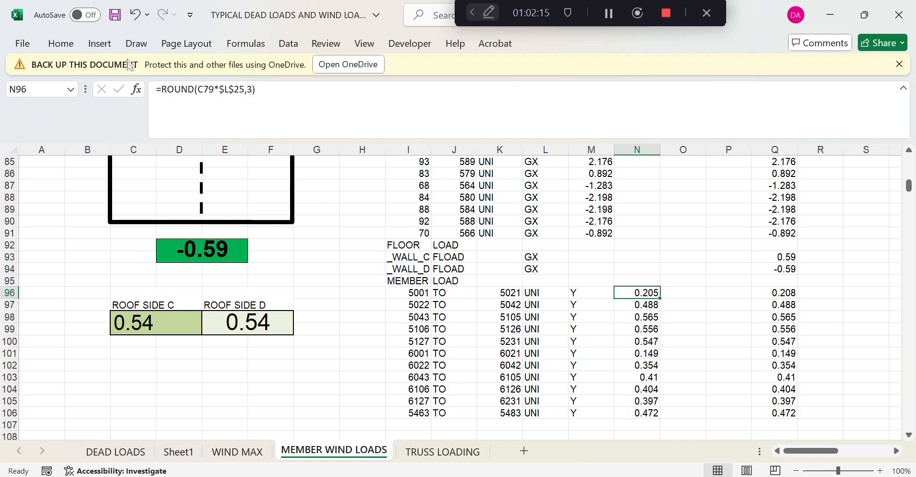
Copy N96's formula into N97 through N101 so N96–N100 read 0.205
drag(157, 90, 256, 90)
key(ctrl+c)
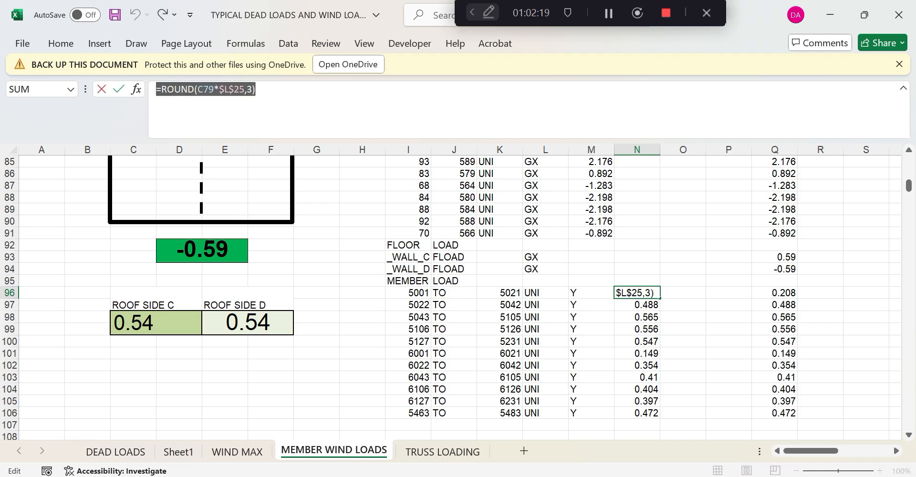
key(Return)
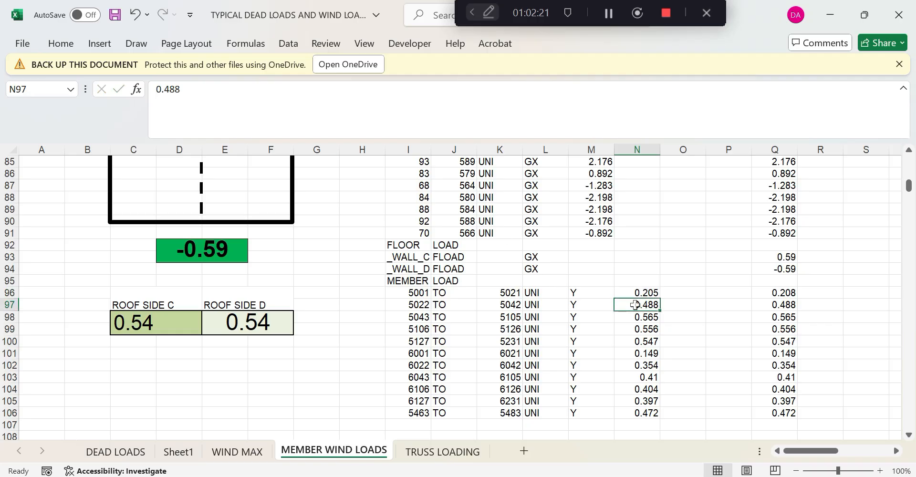
key(ctrl+v)
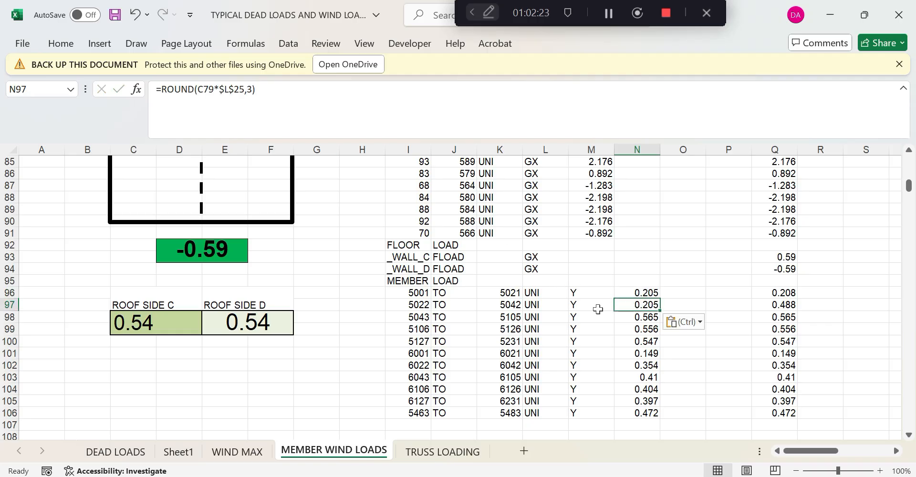
click(652, 317)
key(ctrl+v)
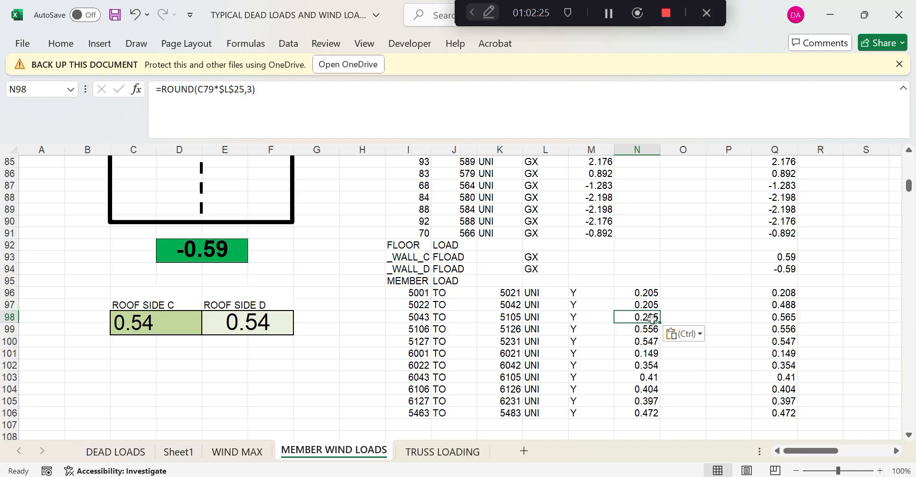
click(647, 329)
key(ctrl+v)
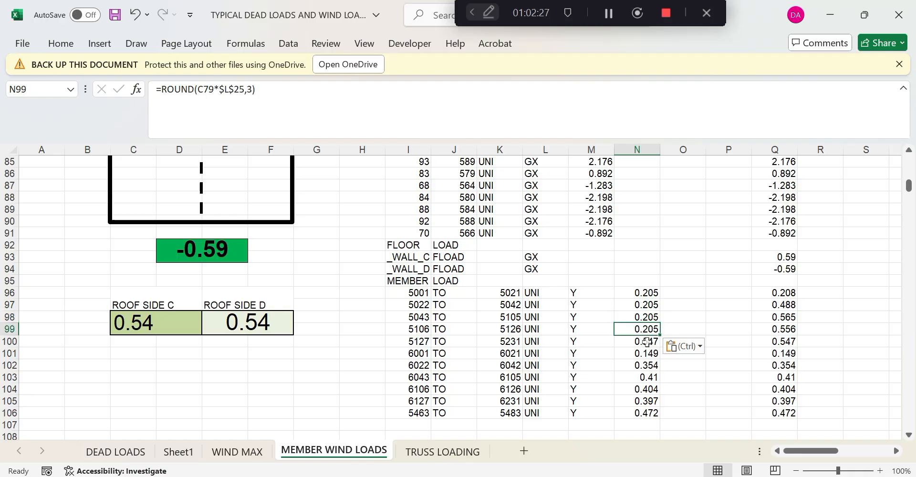
click(647, 342)
key(ctrl+v)
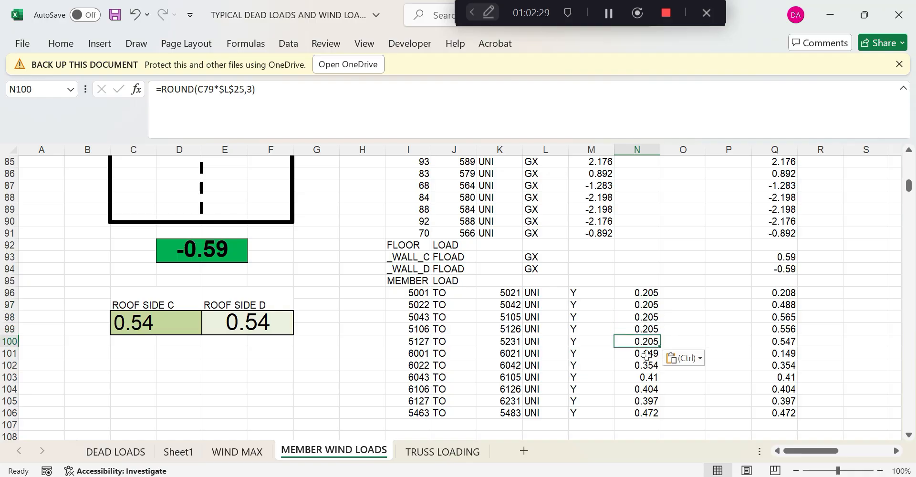
click(646, 354)
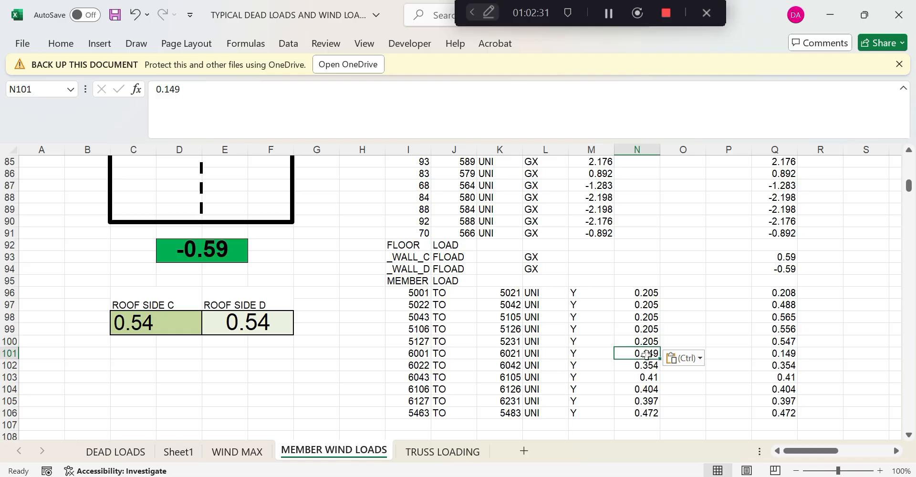
key(ctrl+v)
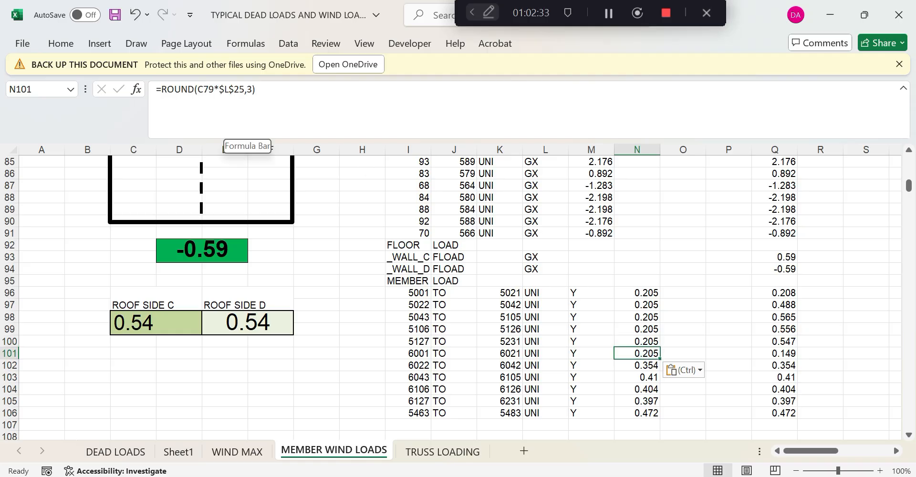
Change N101's coefficient reference from C79 to roof side B coefficient E79
scroll(354, 193, up, 3)
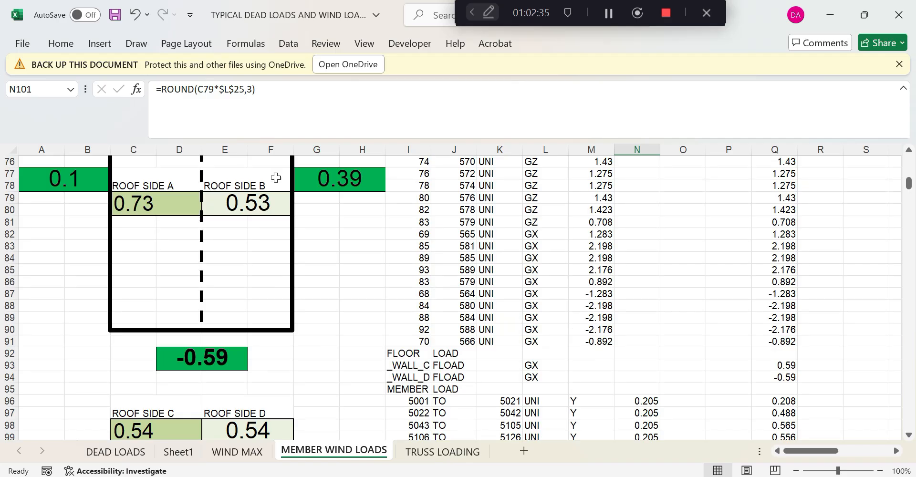
drag(197, 89, 209, 89)
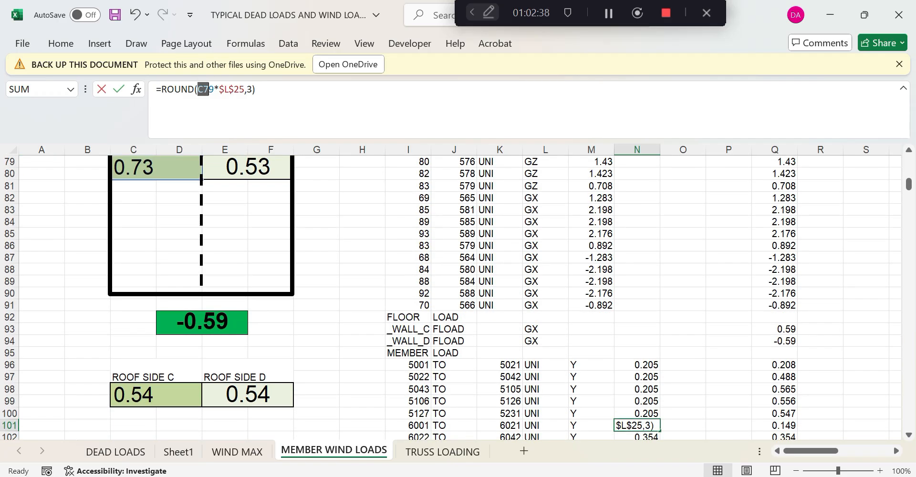
click(245, 167)
key(Return)
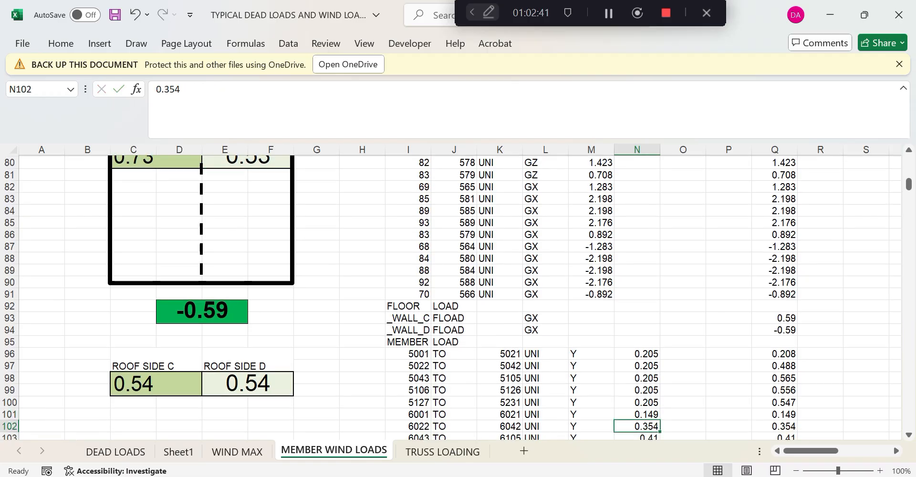
Copy N101's =ROUND(E79*$L$25,3) formula into N102 through N105, each showing 0.149
scroll(727, 379, down, 2)
click(654, 341)
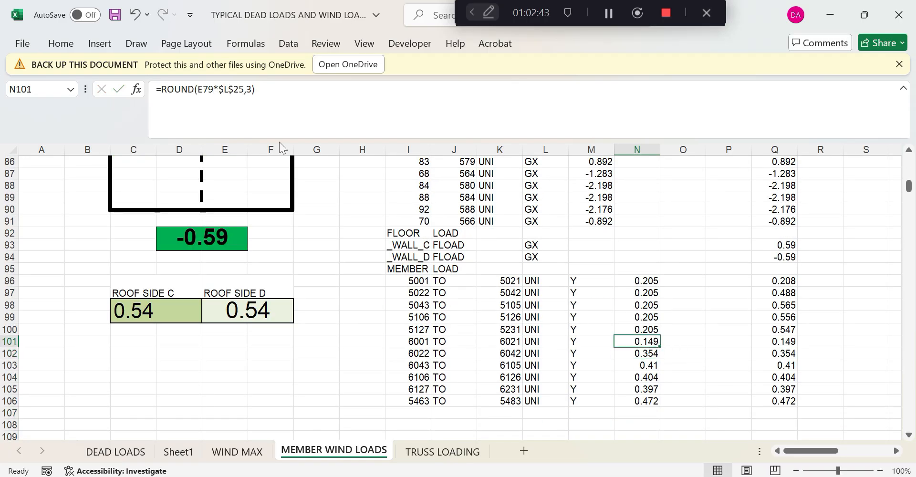
drag(258, 89, 155, 90)
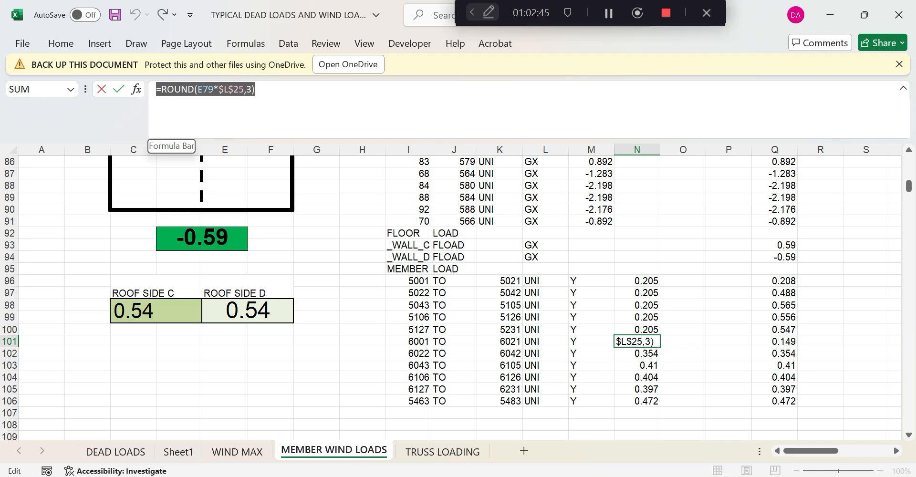
key(Return)
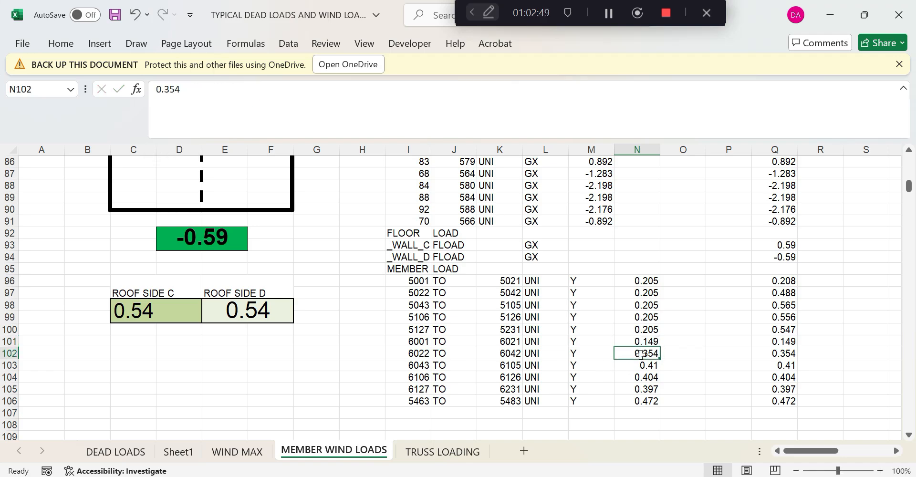
key(ctrl+v)
click(640, 366)
key(ctrl+v)
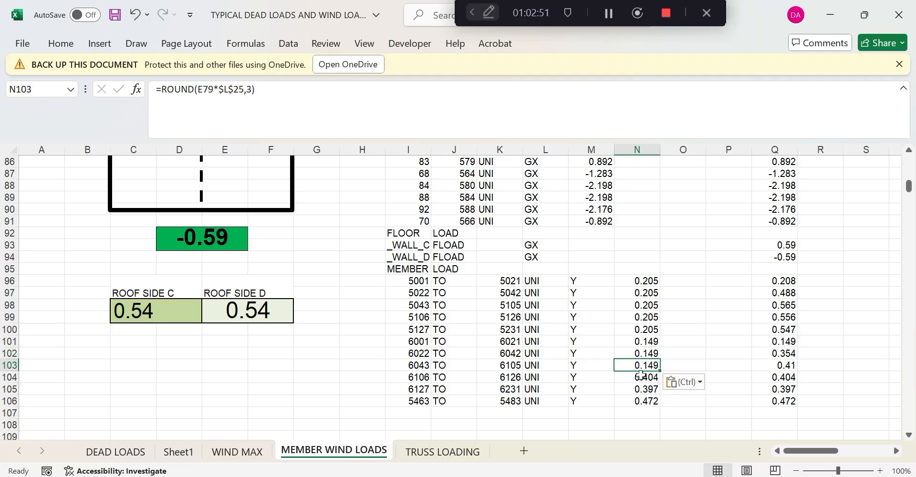
click(640, 377)
key(ctrl+v)
click(640, 389)
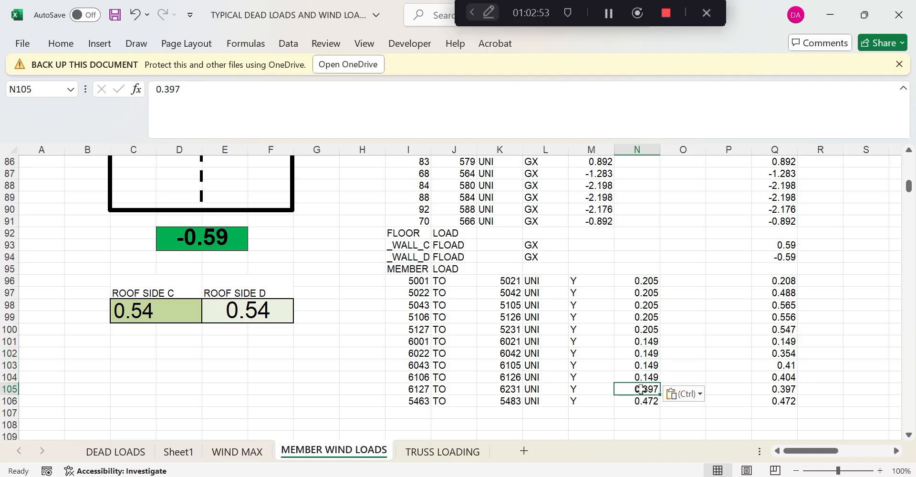
key(ctrl+v)
click(646, 402)
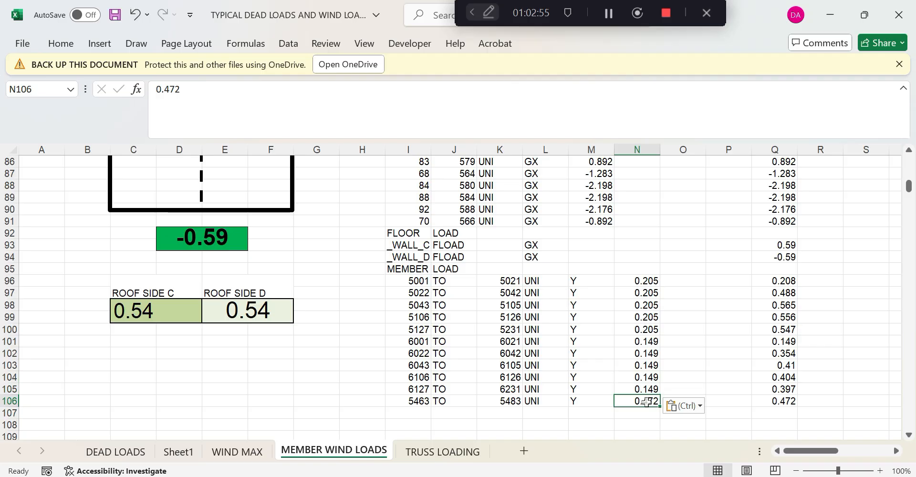
Enter =ROUND((N100+N105)/2,3) in N106, giving 0.177
text(=round)
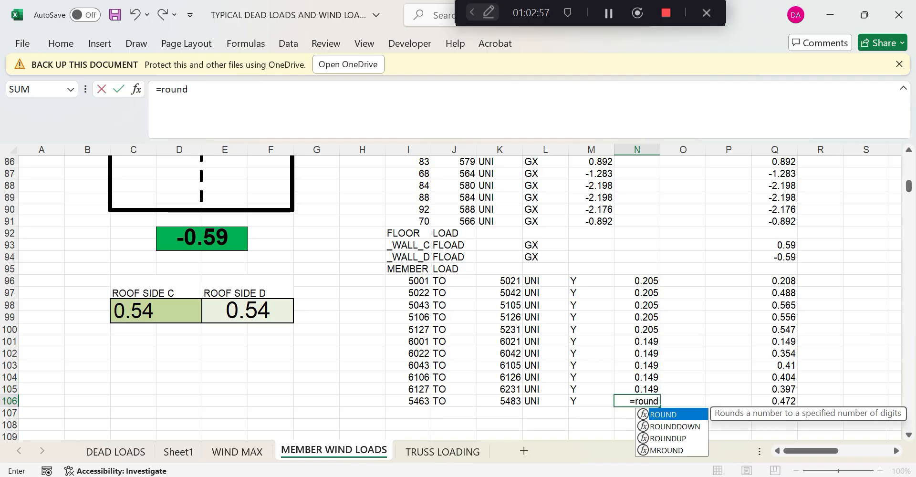
text((()
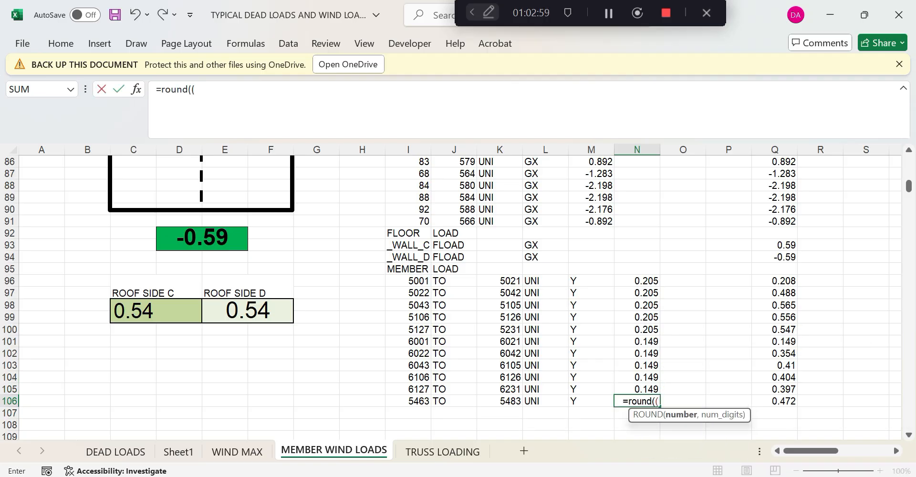
click(648, 330)
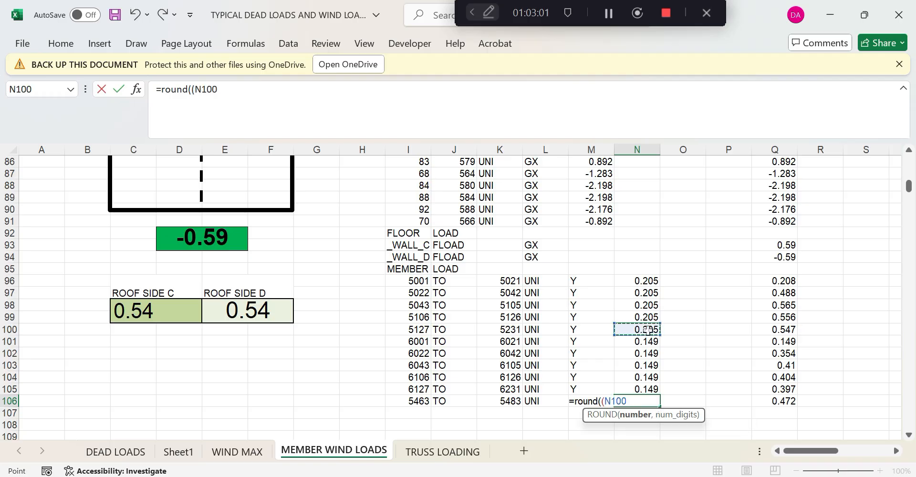
text(+)
click(651, 388)
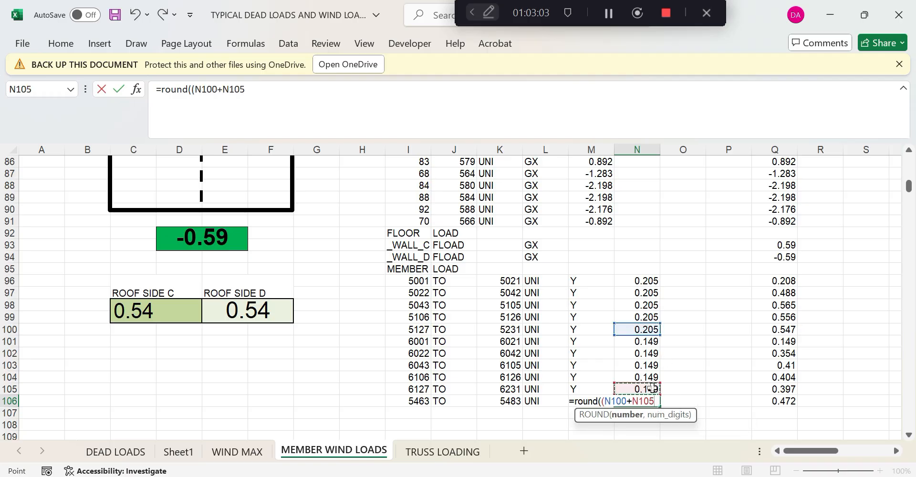
text()/2)
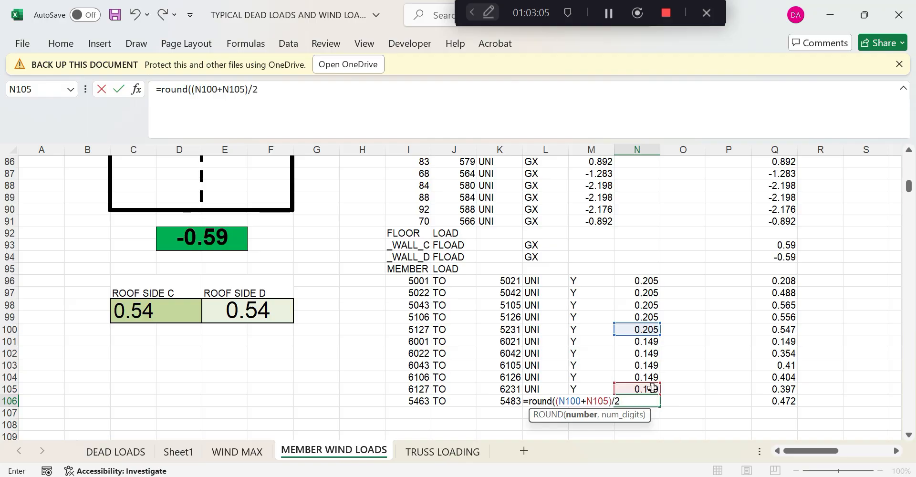
text(,3)
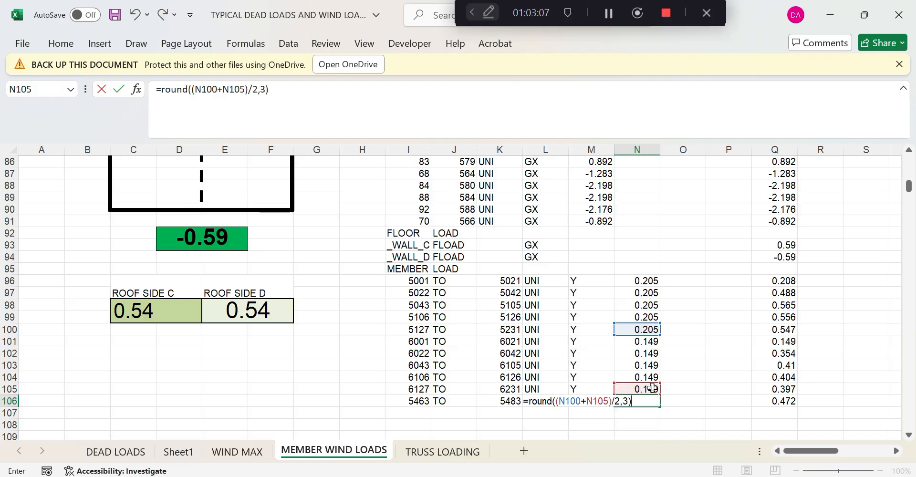
key(Return)
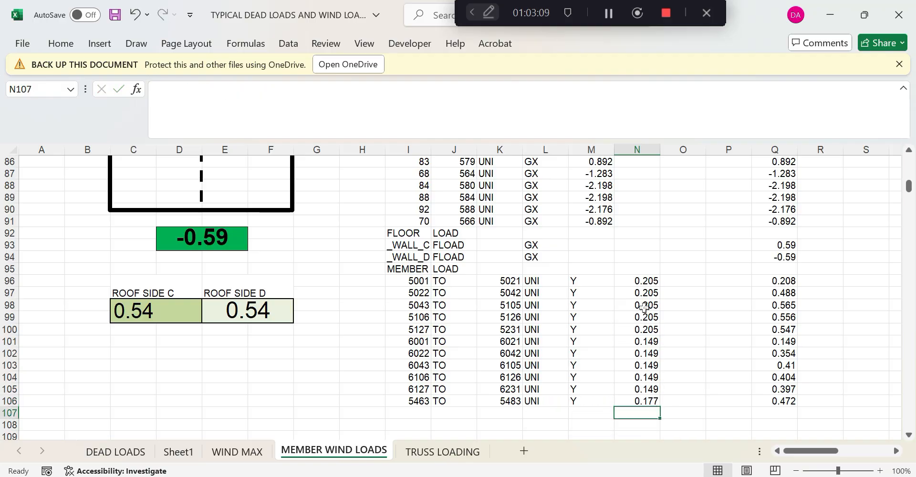
Re-edit N97 to read 0.488 and change N98's width reference from $L$25 to $L$27
click(646, 293)
double_click(645, 293)
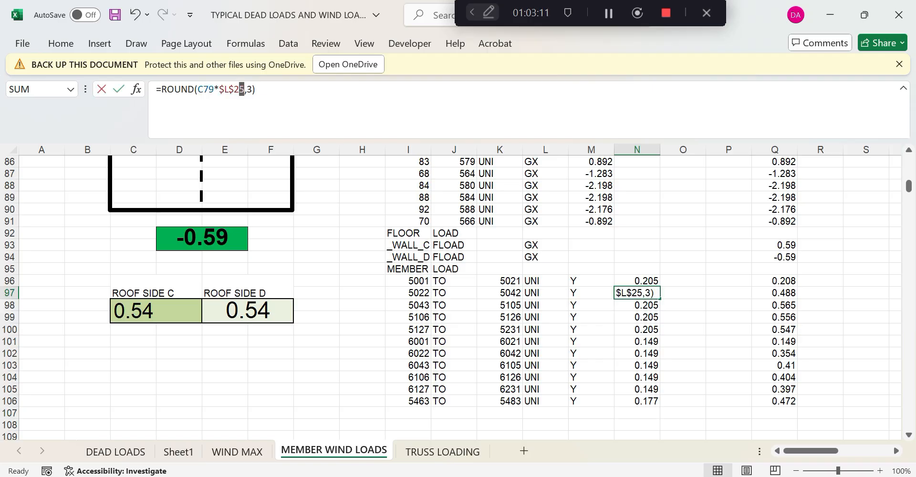
text(5)
key(Return)
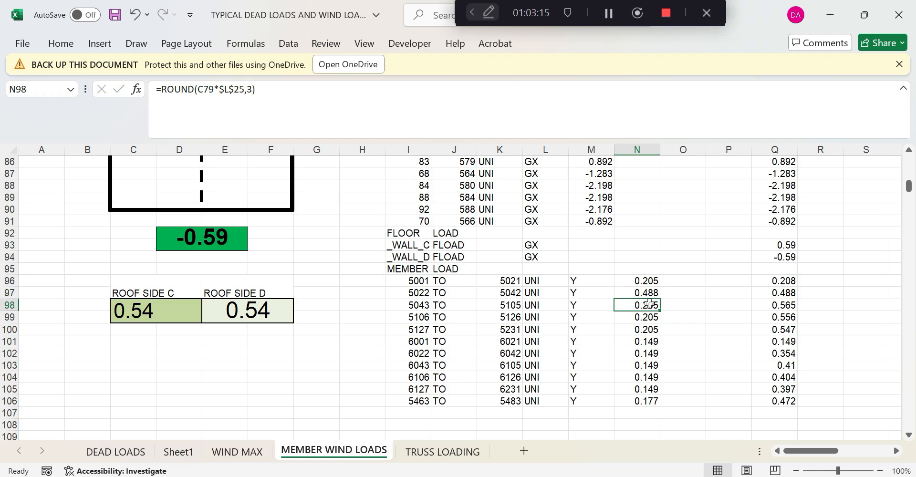
drag(245, 89, 239, 90)
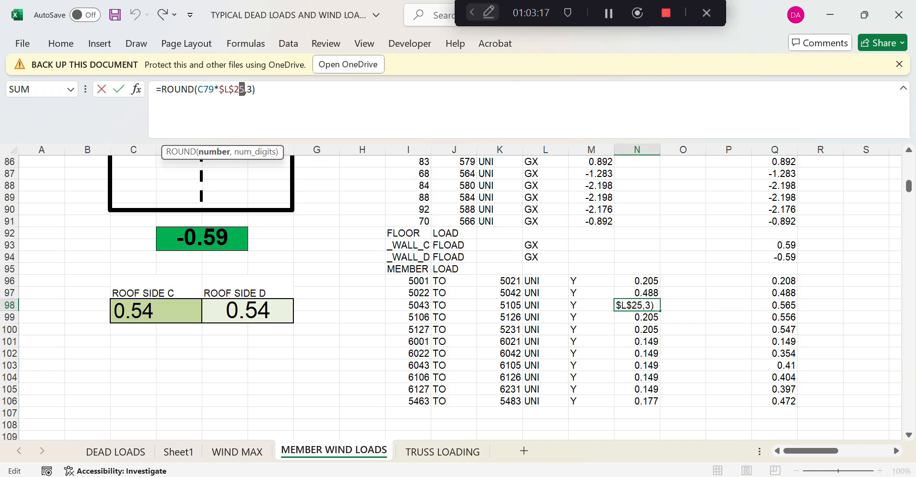
text(7)
key(Return)
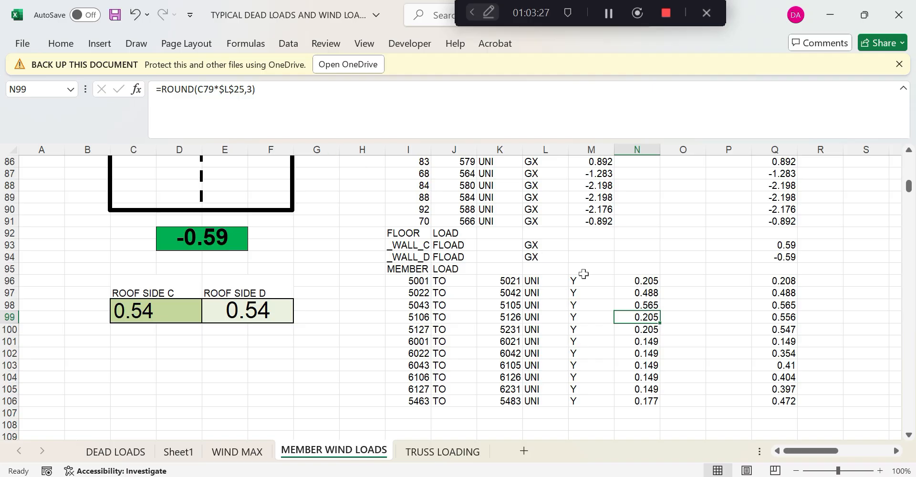
Change N99's $L$ coefficient reference to row 26 and N100's to row 31
click(646, 293)
click(647, 306)
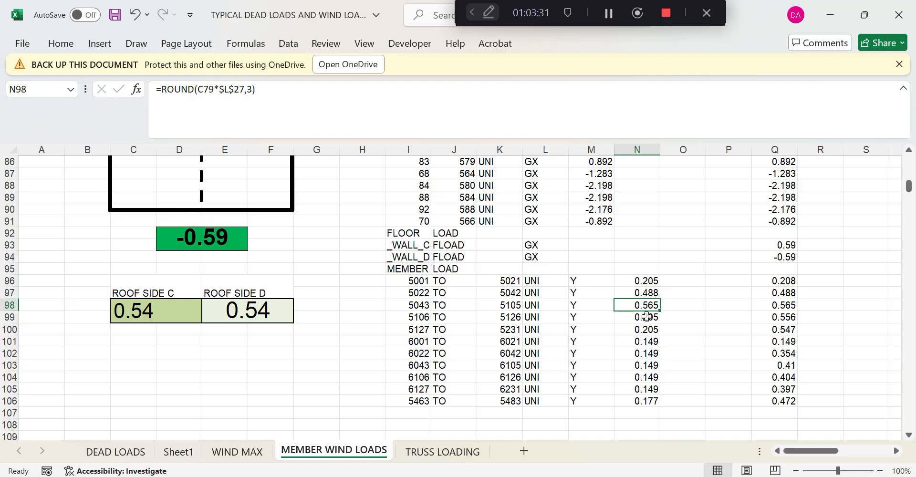
click(646, 316)
drag(233, 89, 245, 89)
text(26)
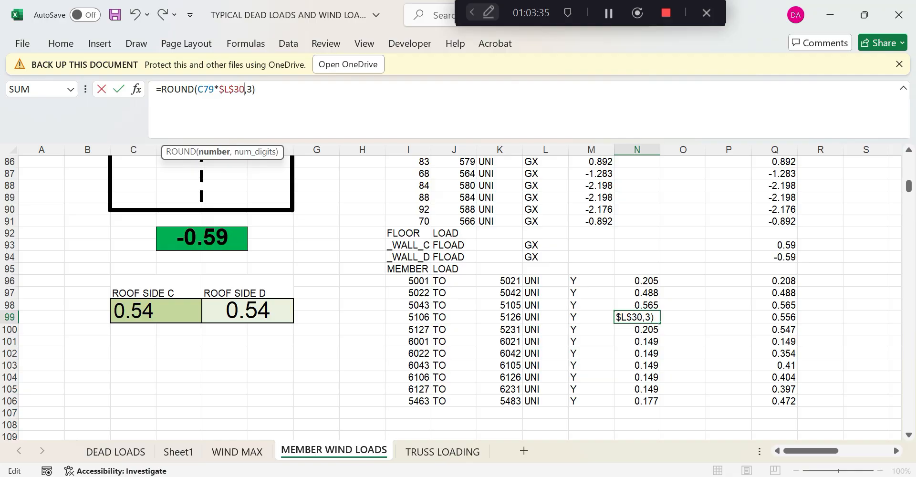
key(Return)
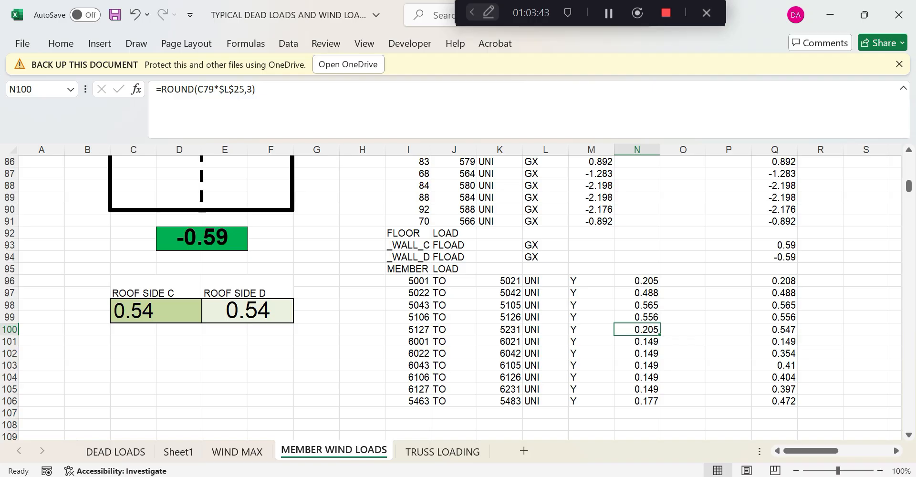
drag(234, 90, 240, 90)
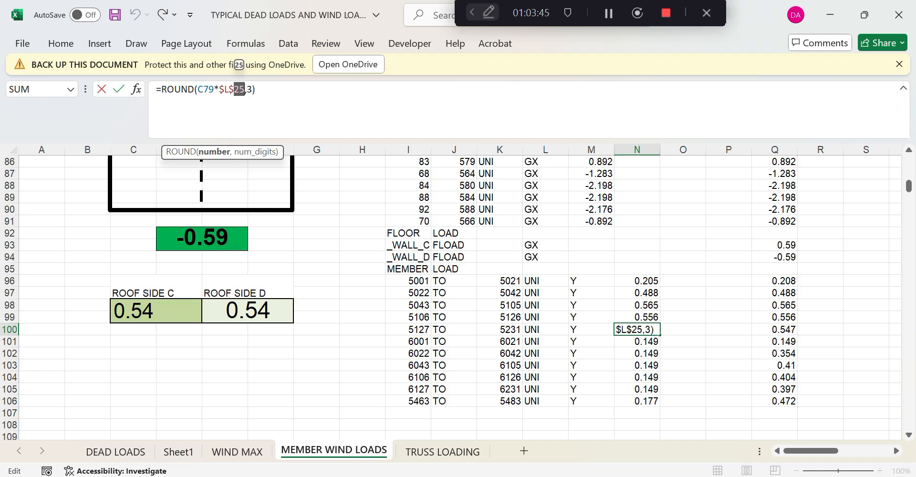
text(31)
key(Return)
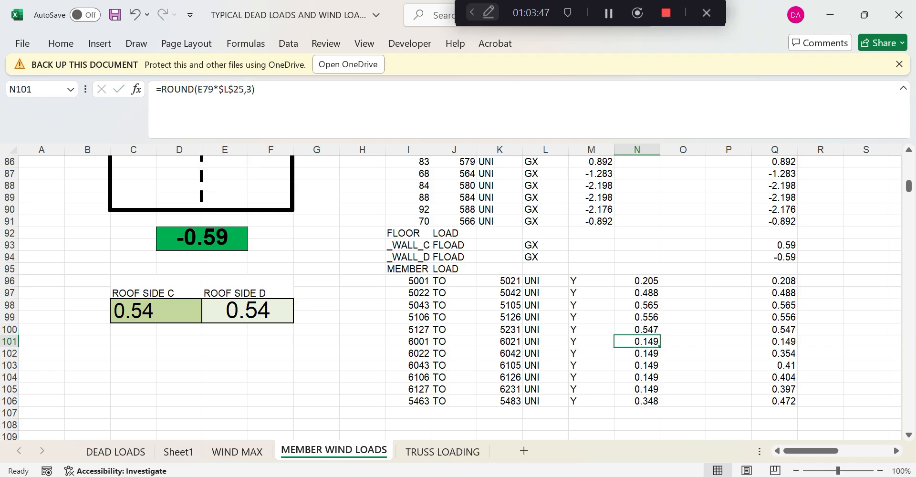
Revise N102's coefficient reference and point N103's formula to $L$25
click(649, 351)
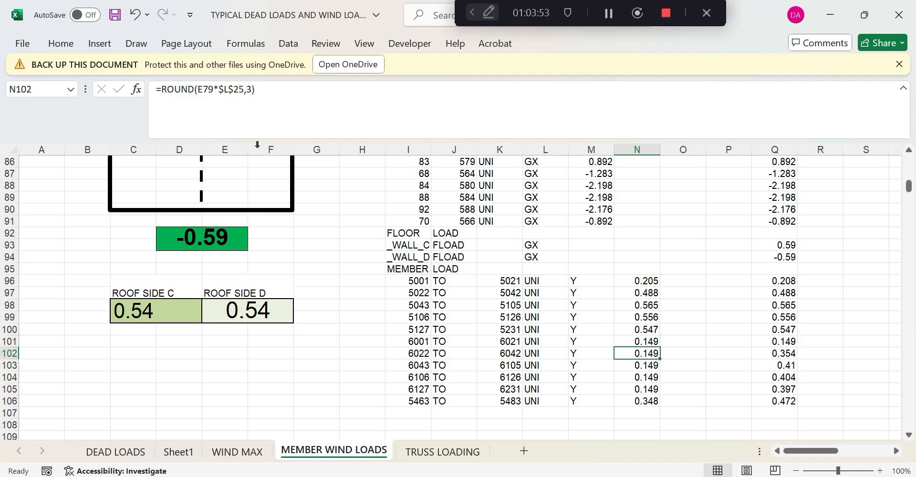
drag(245, 90, 240, 90)
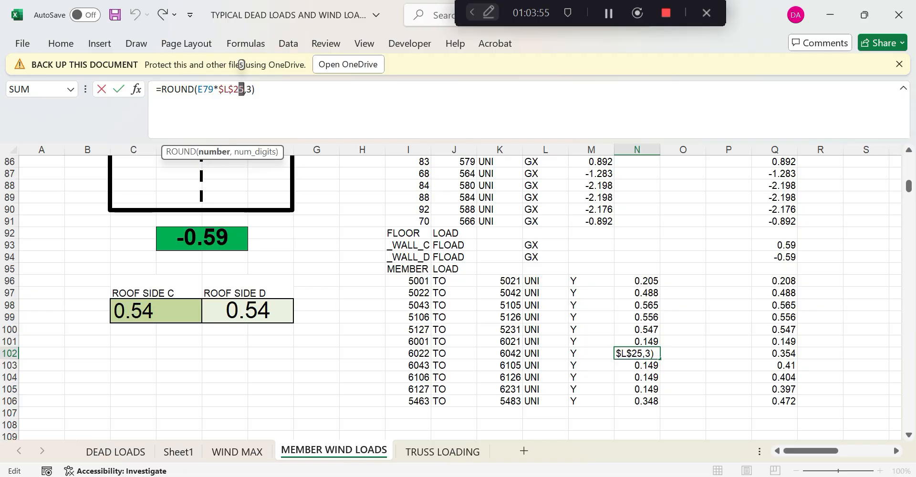
key(shift+Return)
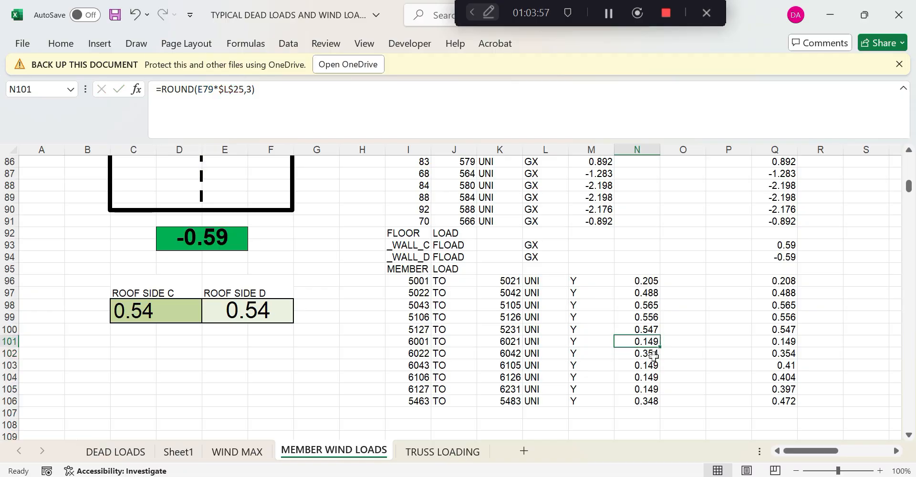
click(654, 356)
key(Down)
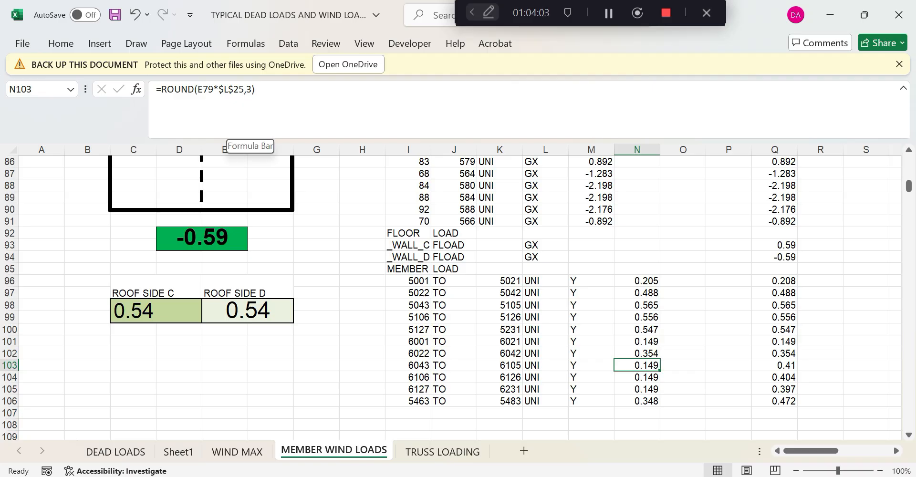
click(234, 90)
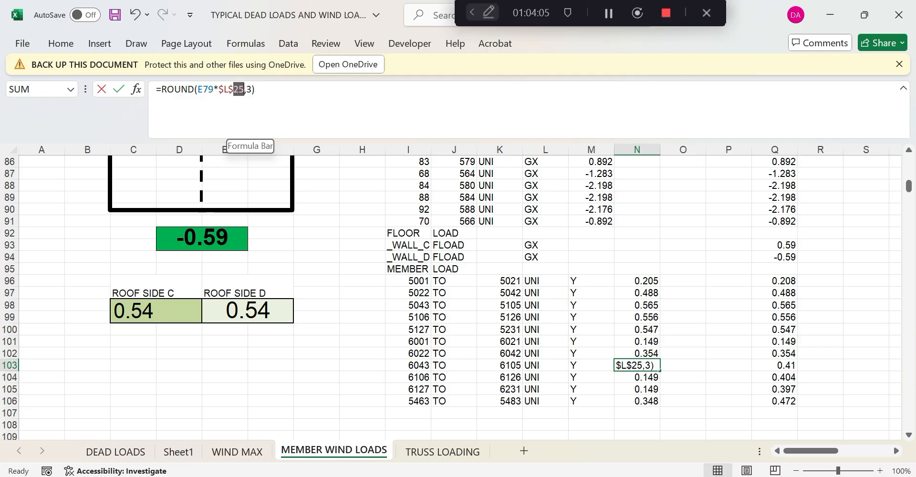
text(25)
key(Return)
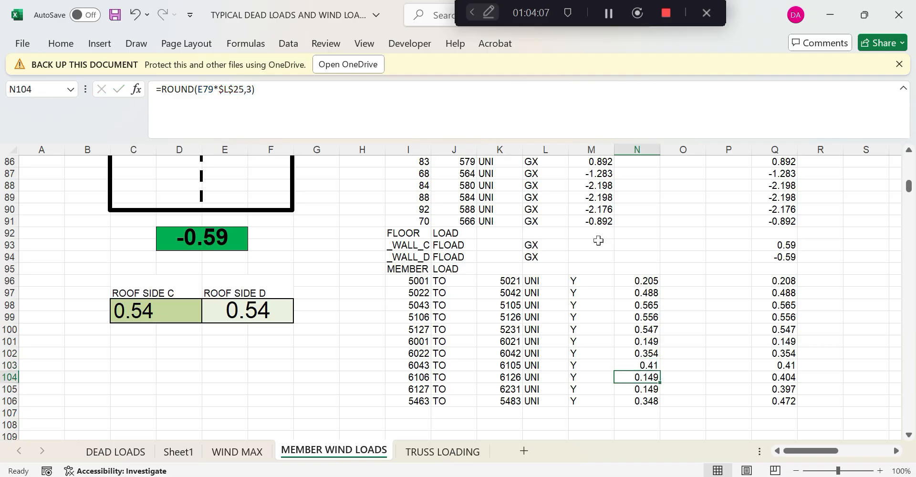
Set N104 to $L$30 and N105 to $L$31, giving 0.397 and N106 0.472
drag(233, 90, 238, 89)
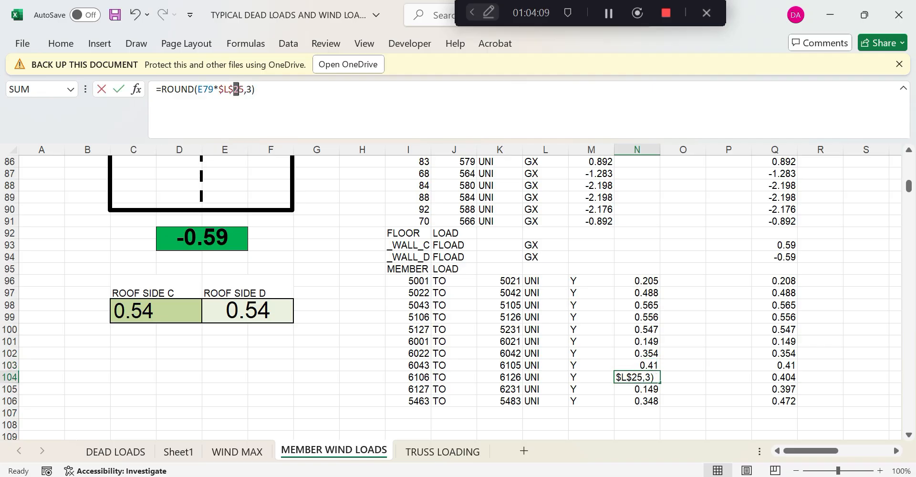
text(30)
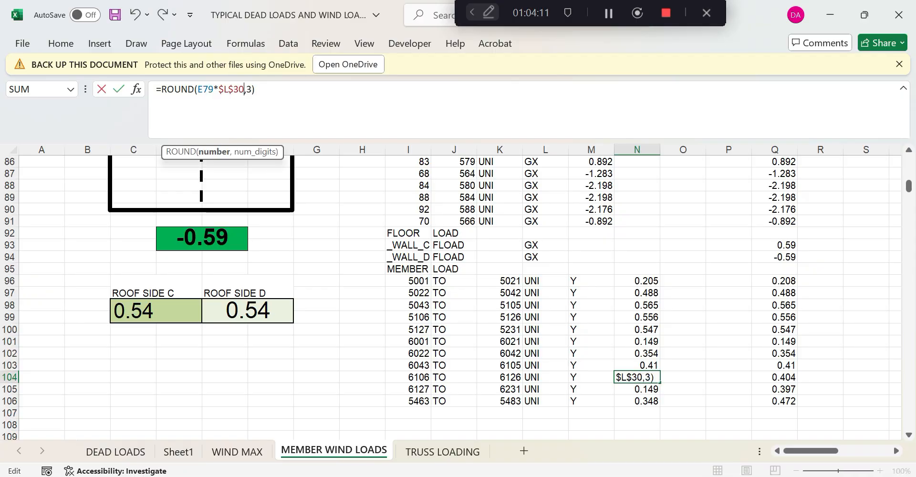
key(Return)
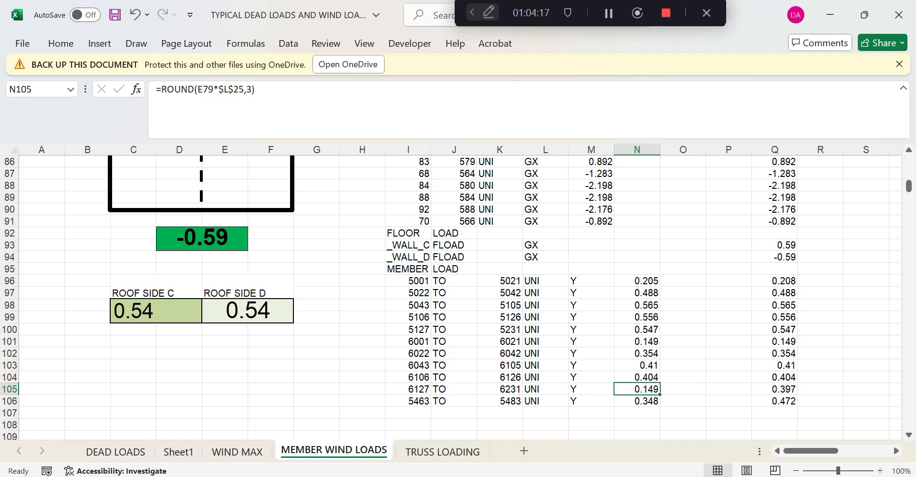
drag(233, 89, 239, 89)
text(31)
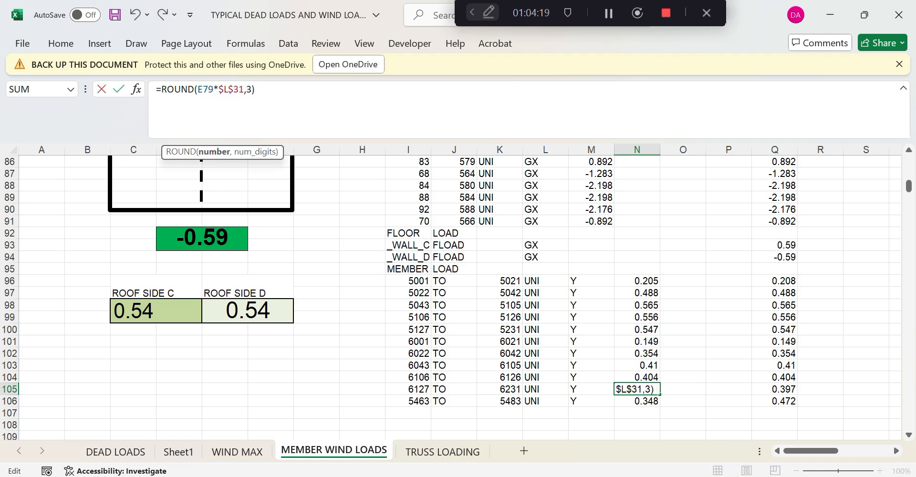
key(Return)
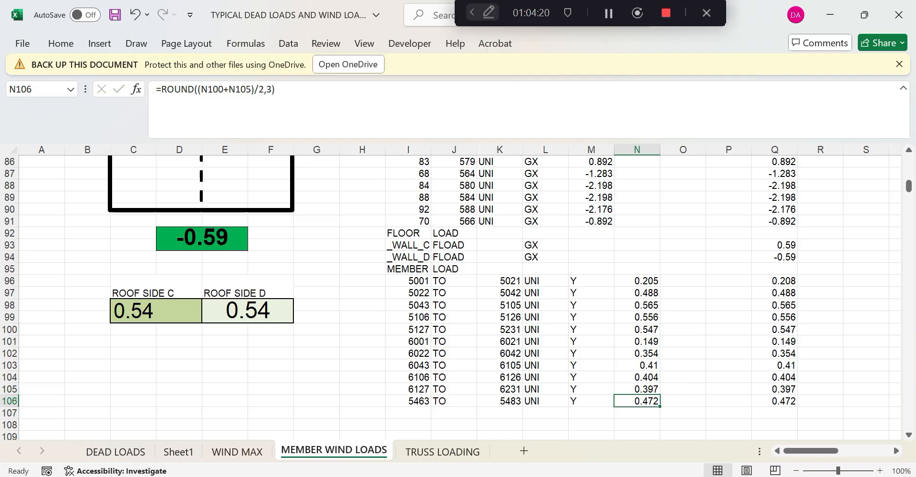
click(648, 384)
double_click(651, 403)
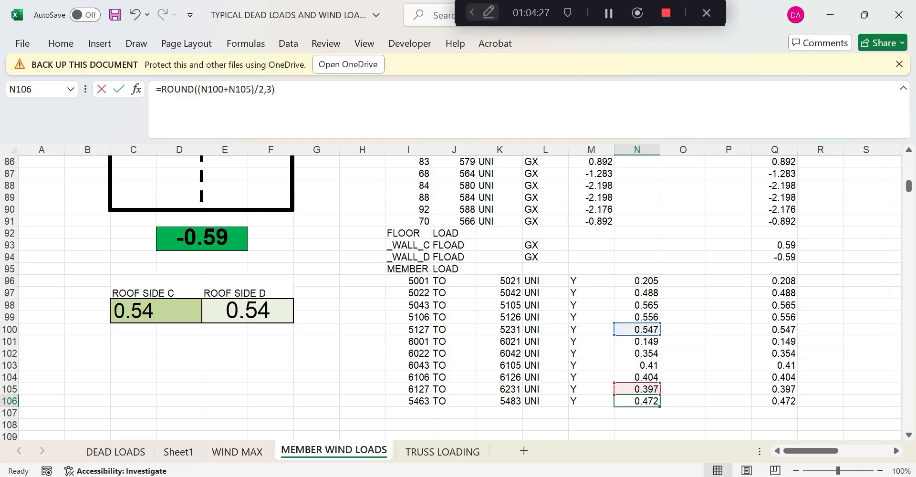
Copy the LOAD 21 member load table
click(703, 423)
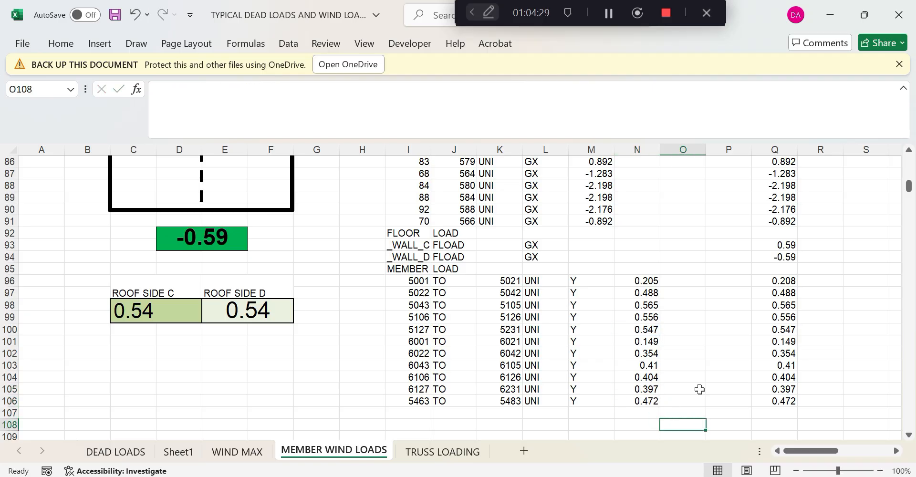
scroll(696, 351, up, 4)
scroll(697, 352, up, 3)
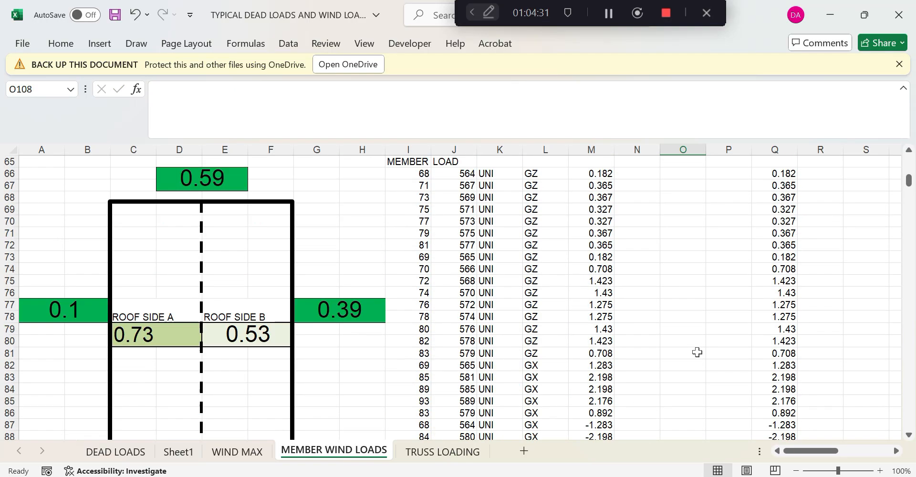
scroll(697, 352, down, 6)
scroll(697, 352, up, 4)
scroll(697, 352, up, 4)
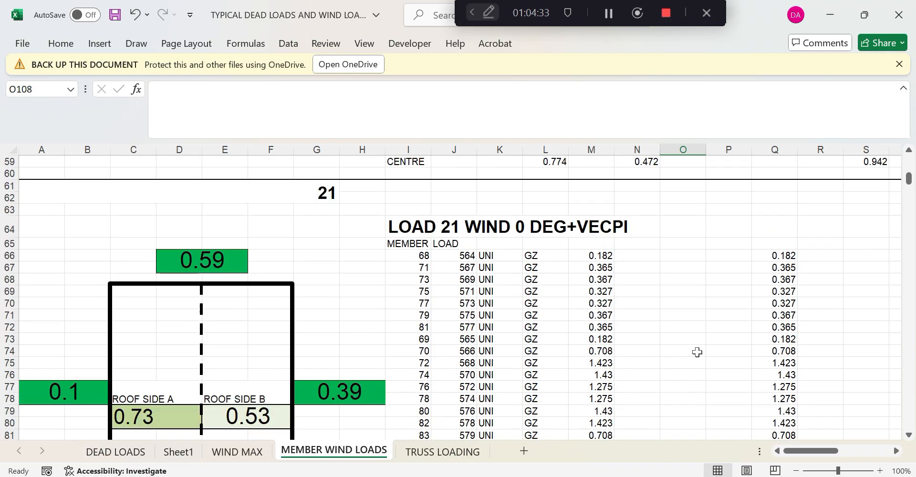
scroll(697, 351, down, 2)
scroll(697, 352, up, 2)
scroll(557, 260, down, 1)
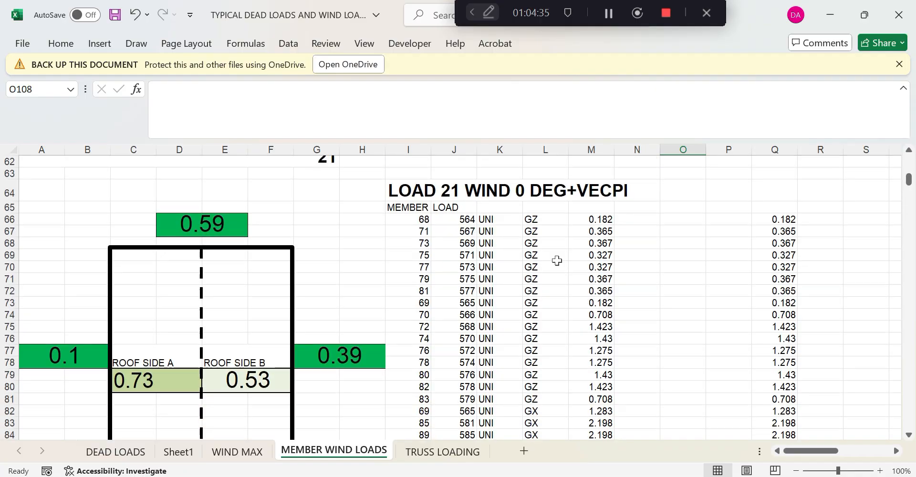
drag(404, 206, 667, 411)
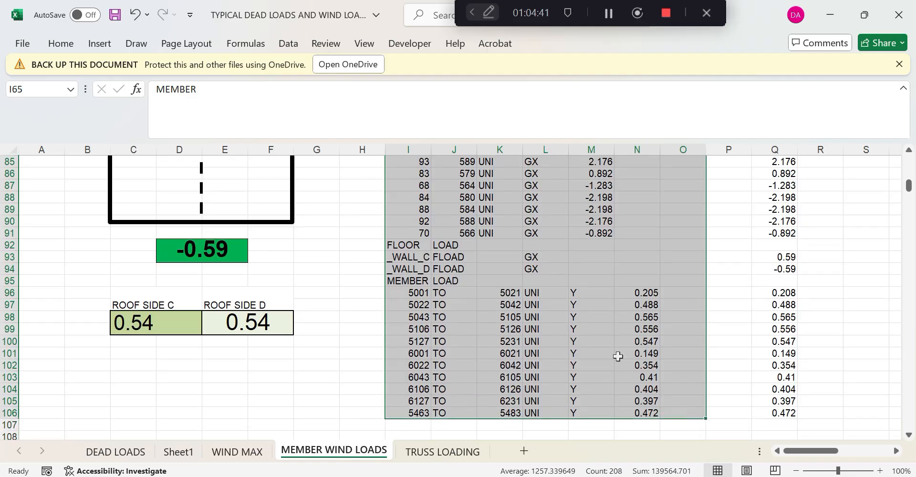
right_click(470, 200)
click(507, 111)
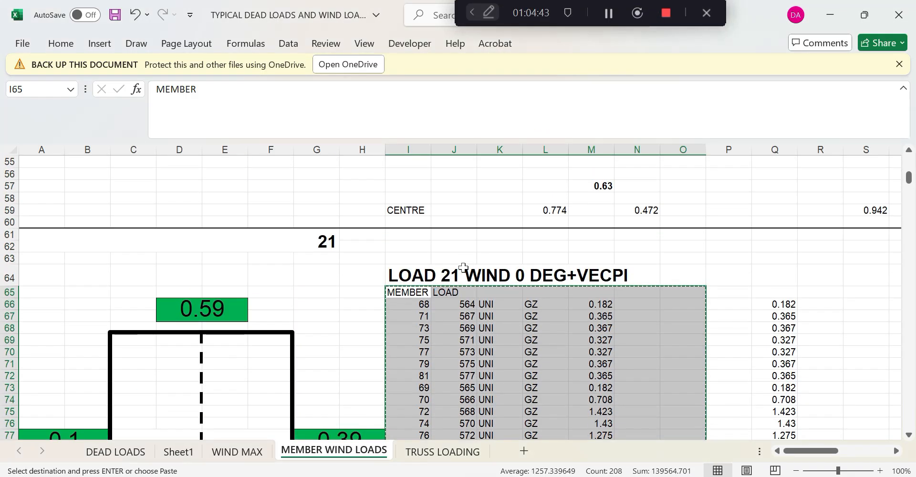
Paste the member load table under LOAD 22, LOAD 23 and LOAD 24
scroll(454, 319, down, 11)
scroll(453, 319, down, 19)
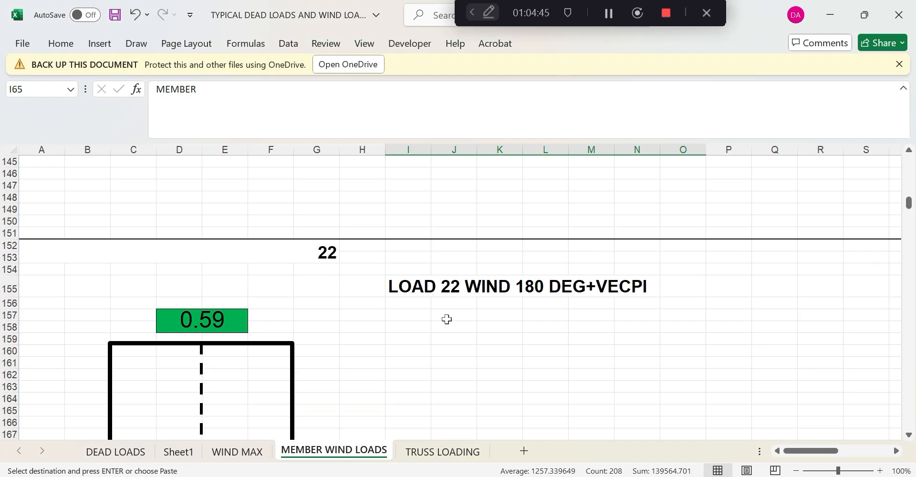
click(418, 305)
key(ctrl+v)
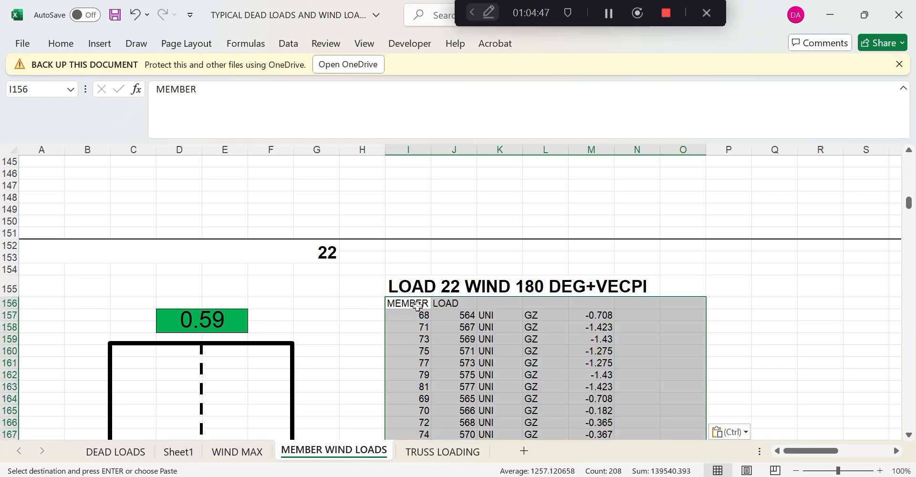
scroll(492, 312, down, 14)
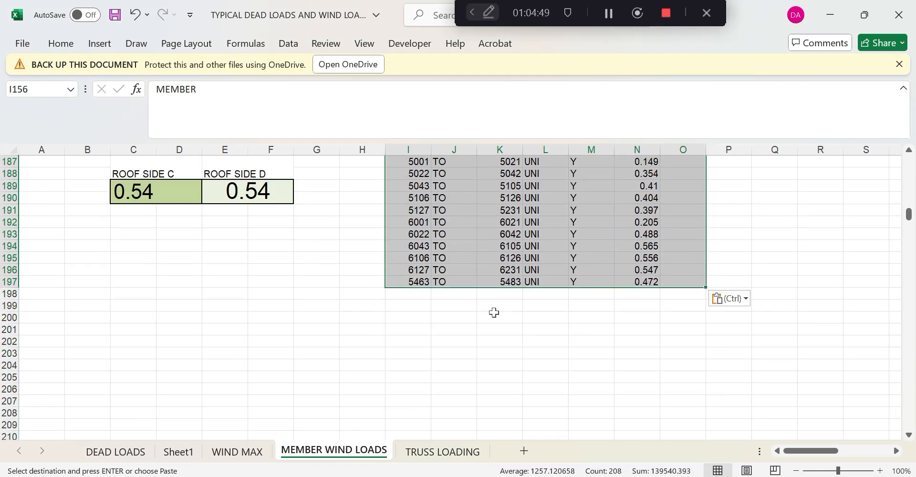
scroll(493, 313, down, 18)
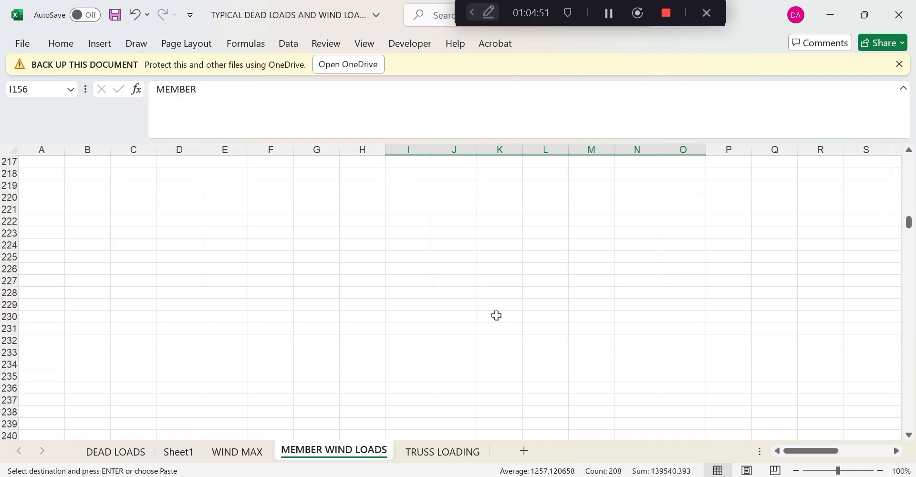
click(421, 303)
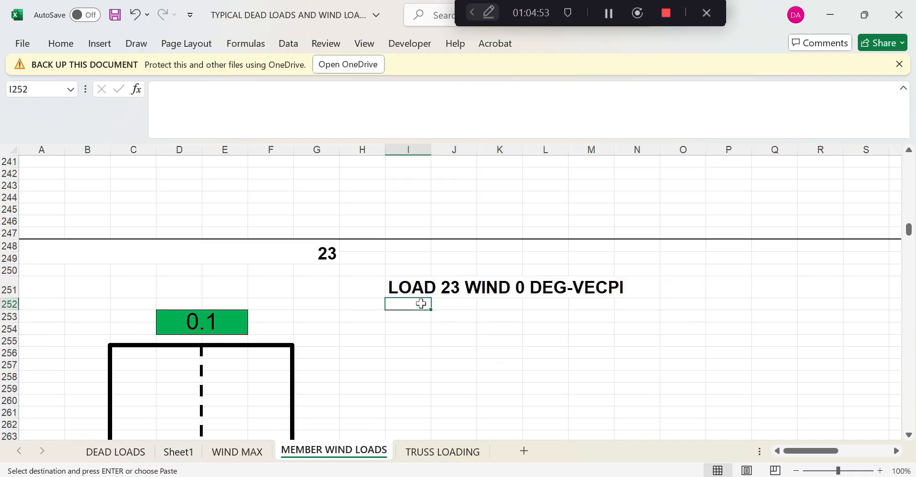
key(ctrl+v)
scroll(508, 334, down, 14)
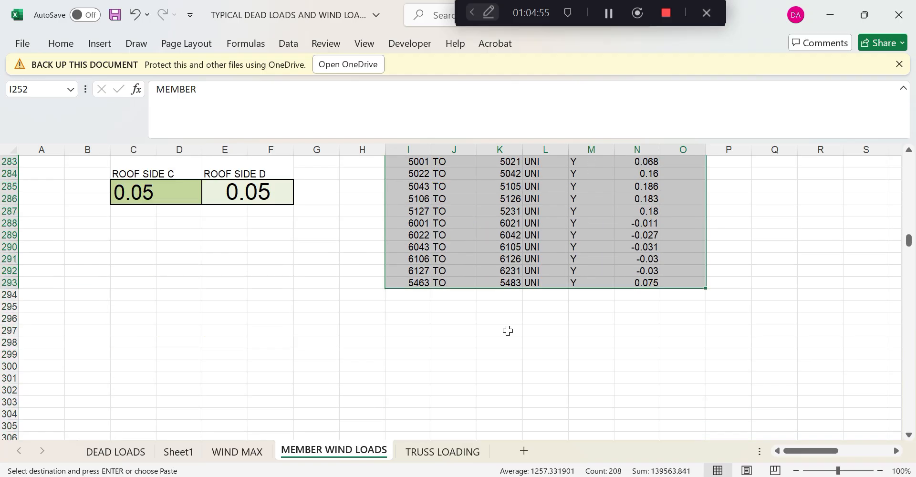
scroll(507, 333, down, 12)
click(410, 374)
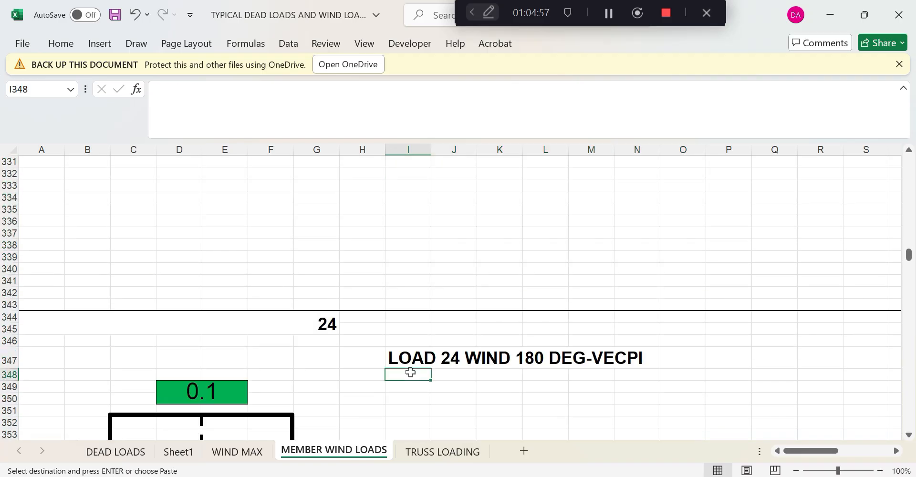
key(ctrl+v)
Paste the member load table under wind LOAD 25, 26, 27 and 28
scroll(478, 356, down, 19)
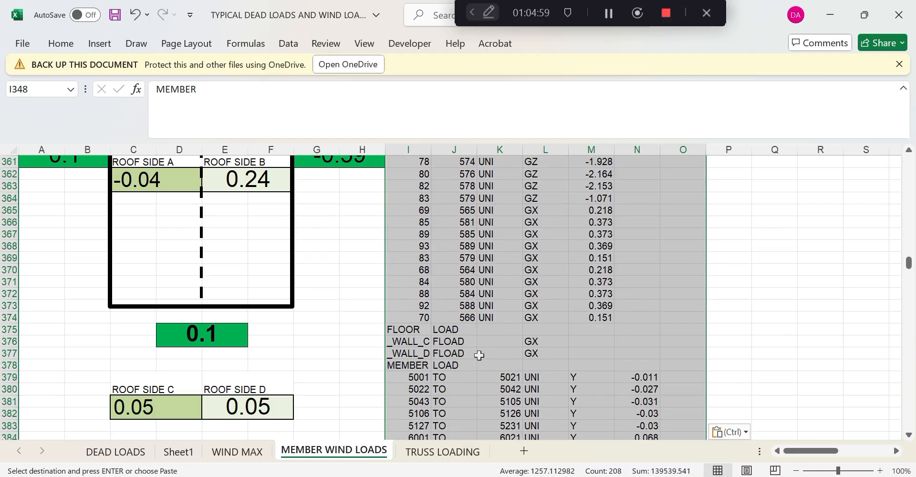
scroll(479, 355, down, 19)
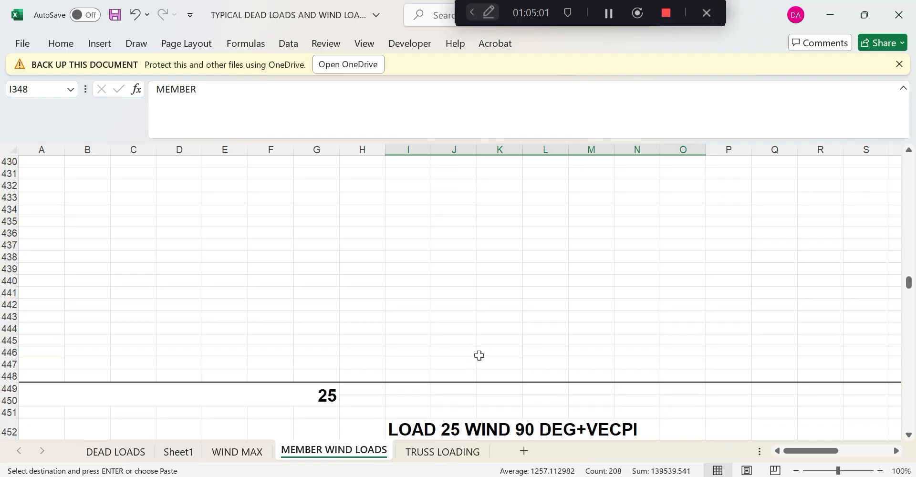
click(417, 269)
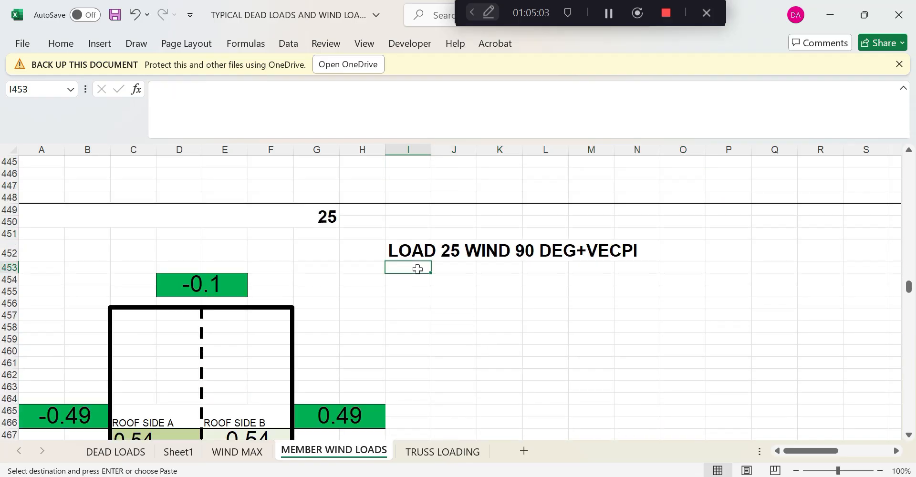
key(ctrl+v)
scroll(481, 329, down, 13)
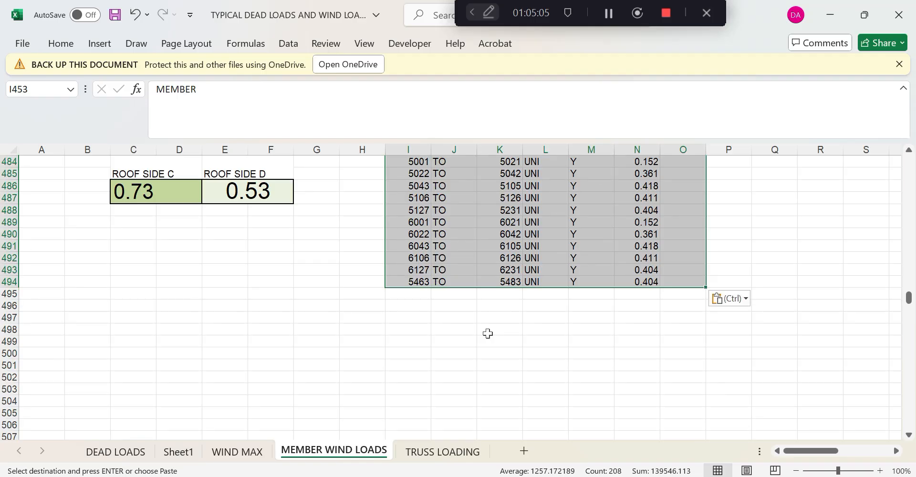
scroll(487, 334, down, 16)
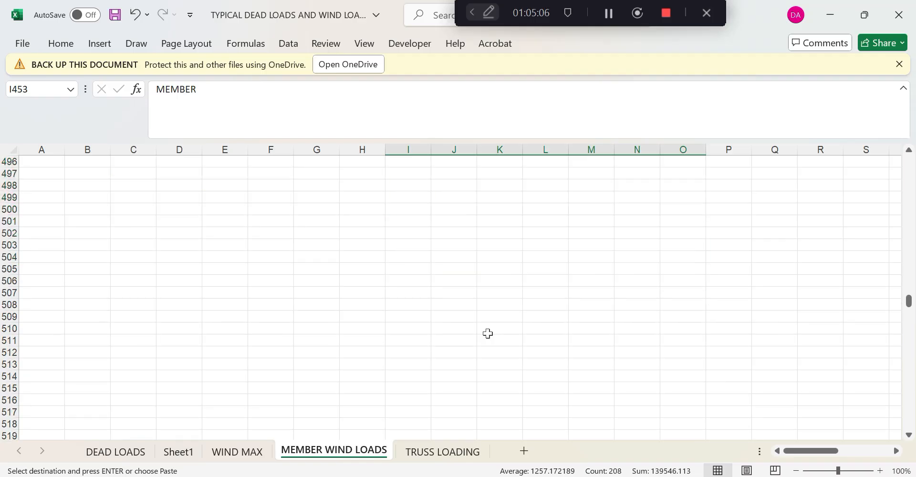
click(420, 327)
key(ctrl+v)
scroll(443, 334, down, 13)
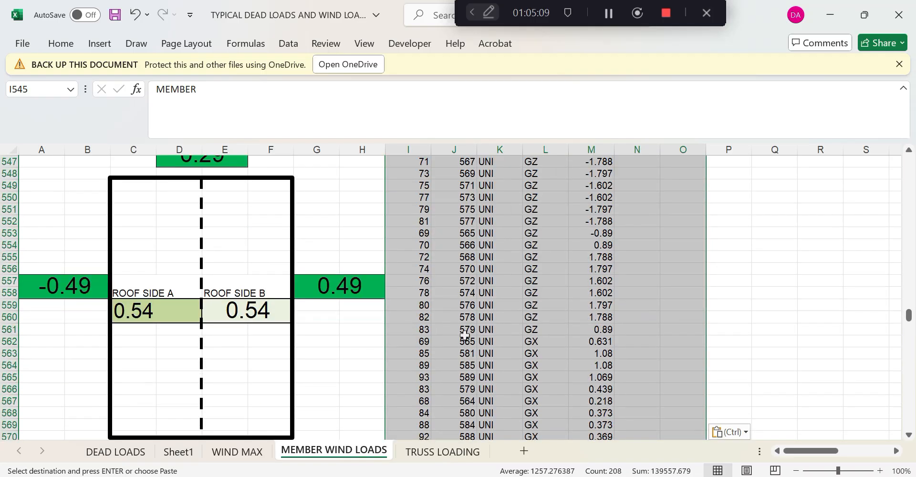
scroll(465, 337, down, 20)
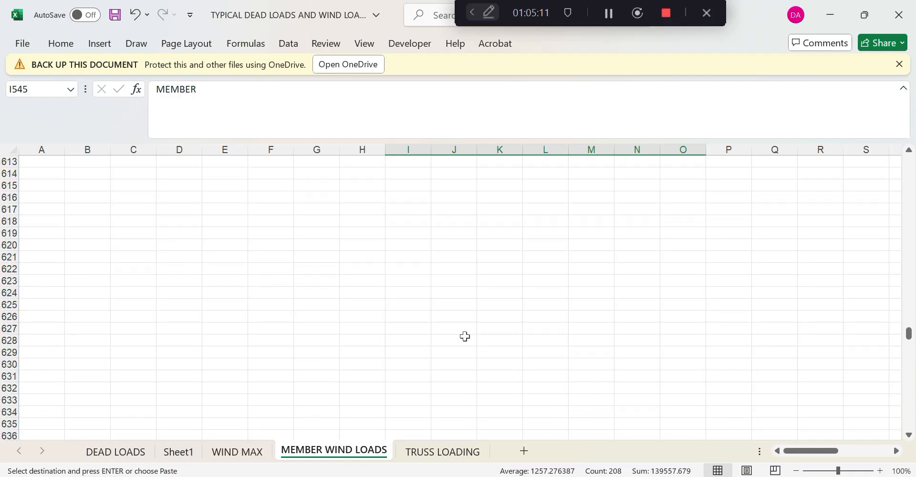
click(414, 291)
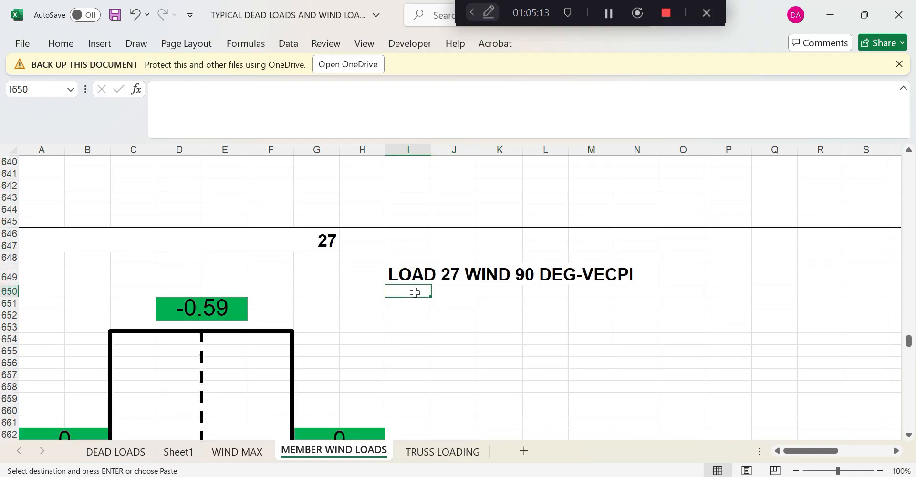
key(ctrl+v)
scroll(513, 332, down, 4)
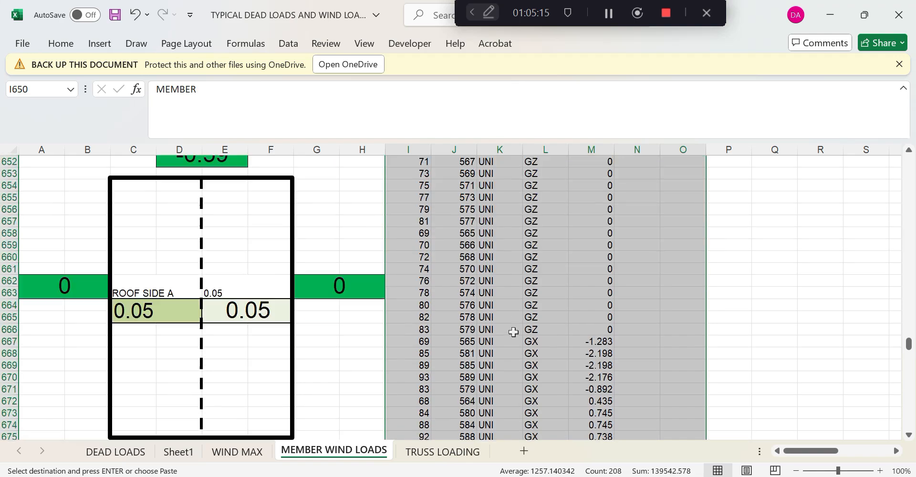
scroll(360, 295, down, 1)
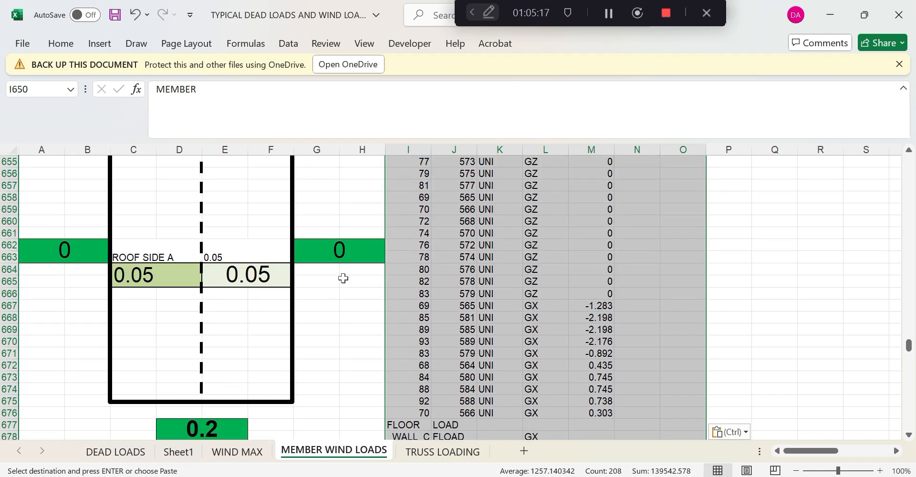
scroll(336, 273, up, 3)
scroll(337, 272, down, 11)
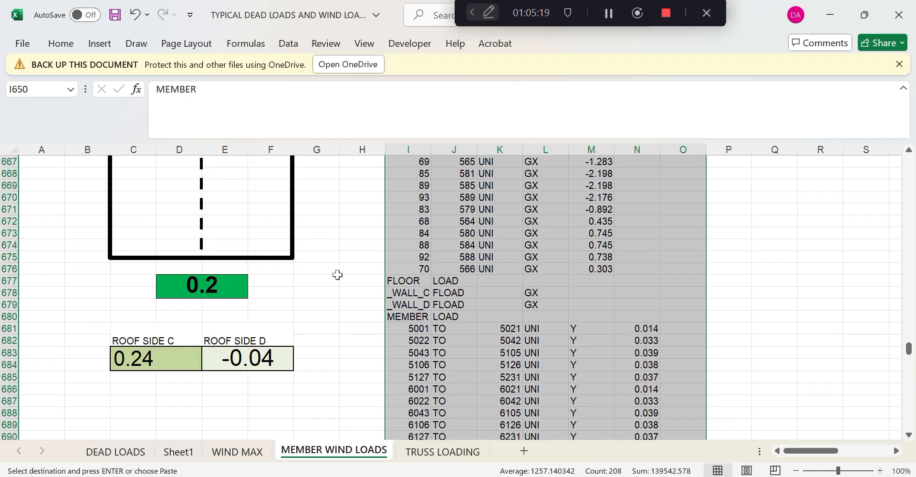
scroll(411, 312, down, 20)
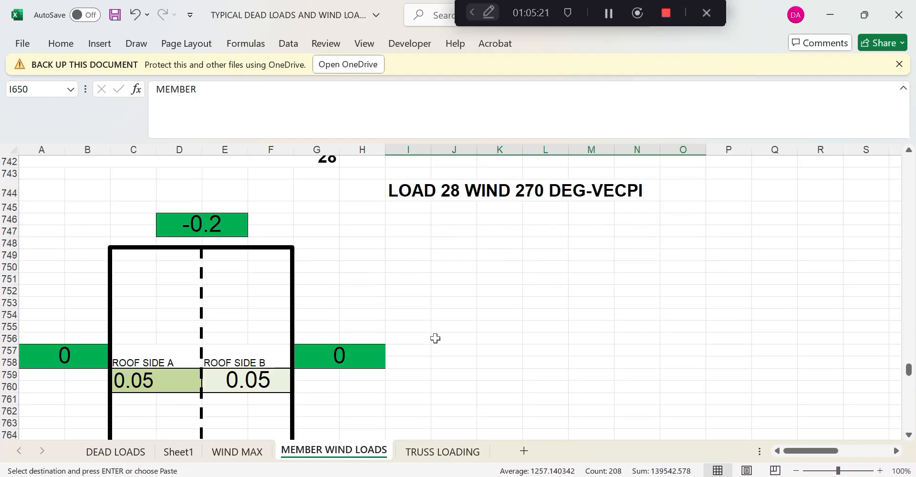
click(421, 209)
key(ctrl+v)
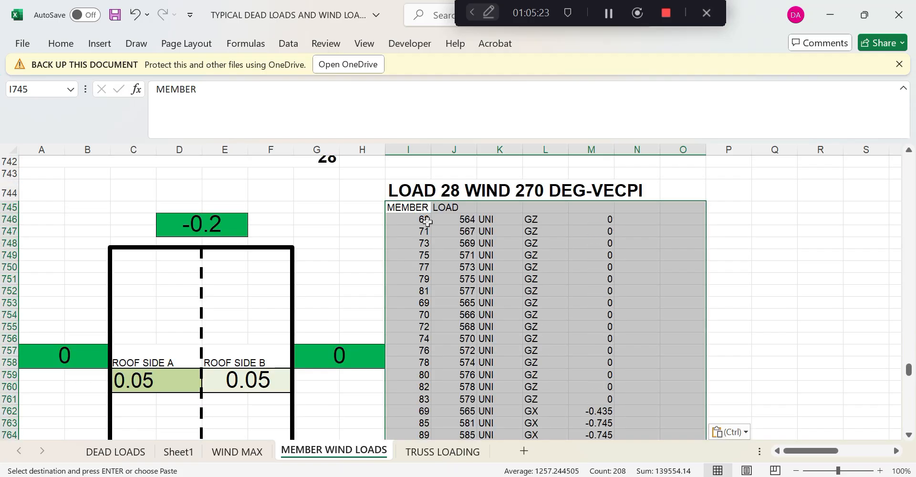
Paste the table under GRAVITY LOAD-LIVE, clearing the copy pasted under GRAVITY LOAD-DEAD
scroll(461, 286, down, 20)
scroll(463, 317, down, 15)
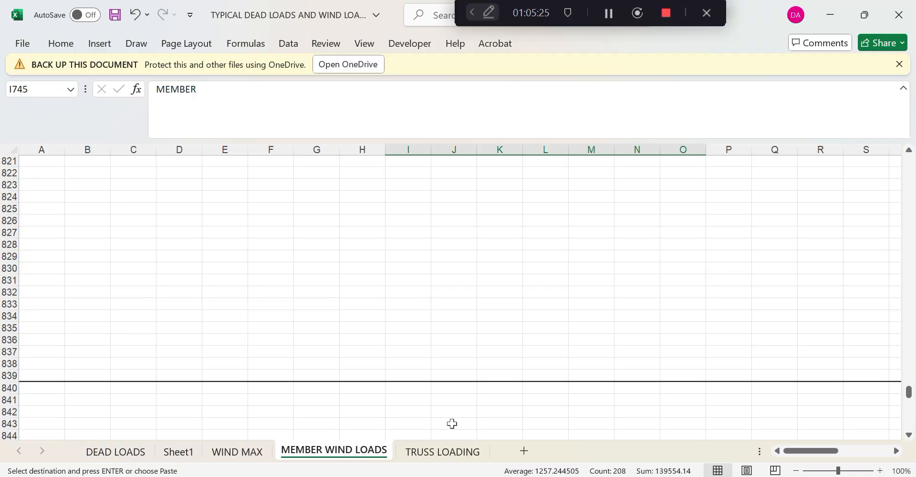
click(503, 231)
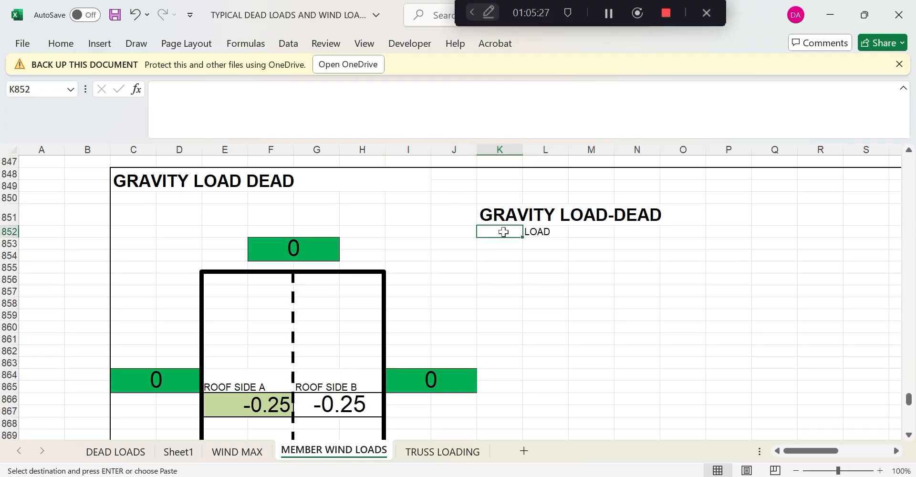
key(ctrl+v)
scroll(517, 259, down, 14)
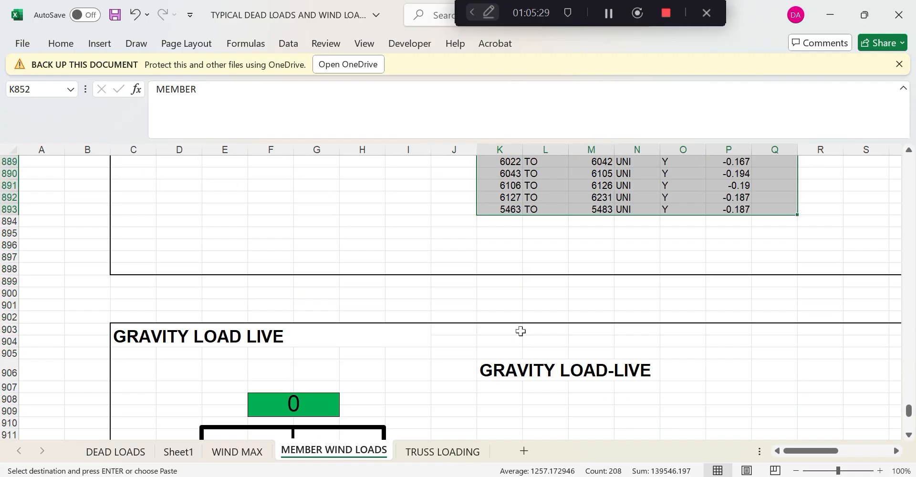
click(509, 386)
key(ctrl+v)
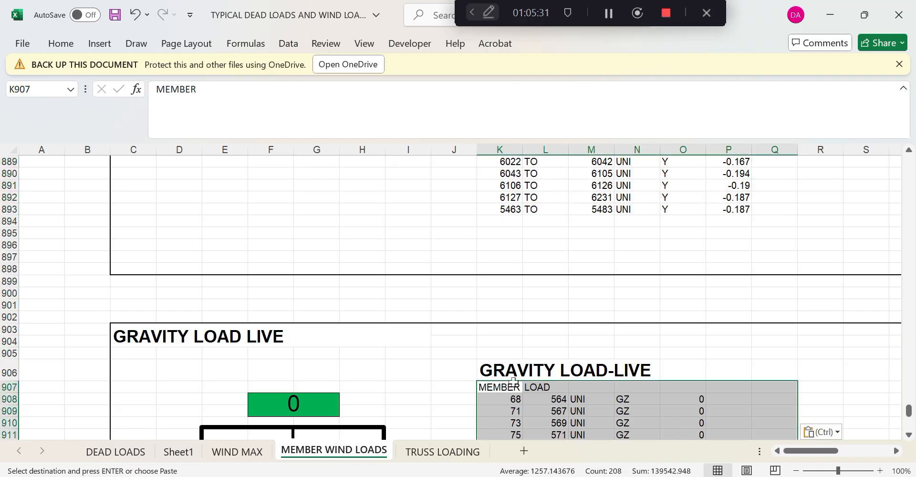
scroll(511, 213, up, 11)
scroll(510, 213, up, 4)
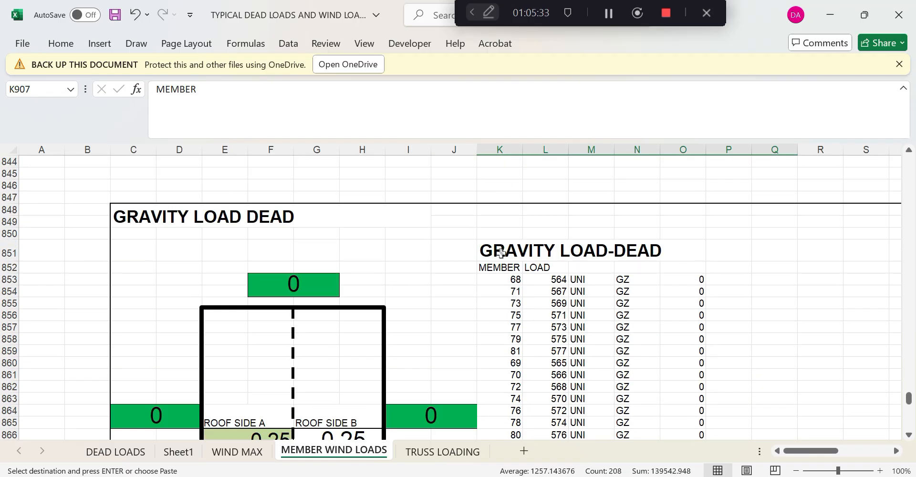
drag(491, 264, 719, 385)
key(Delete)
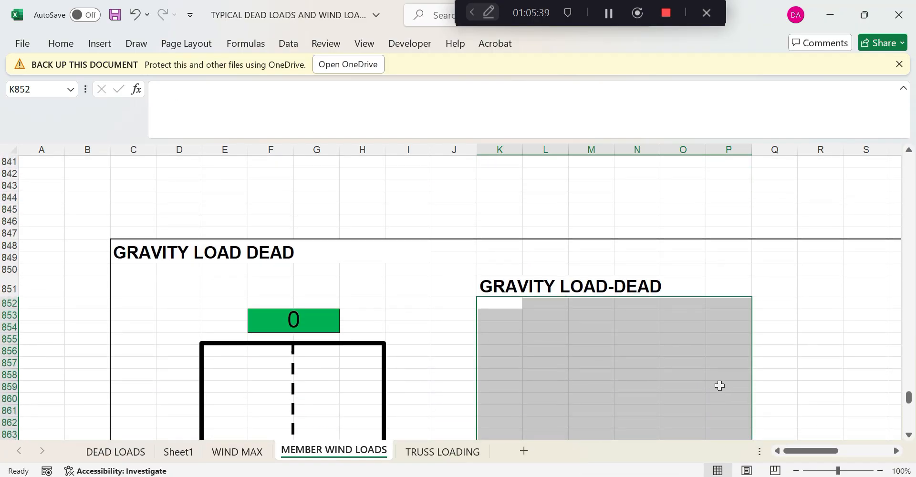
scroll(702, 343, up, 20)
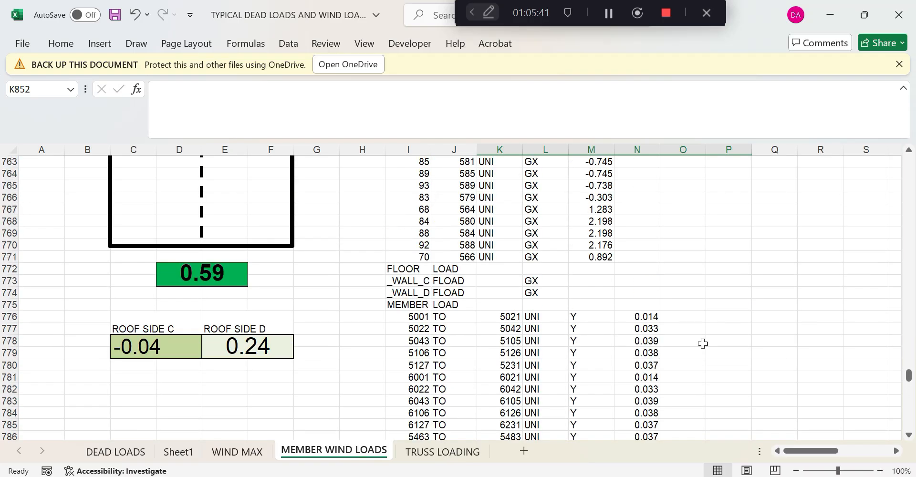
Copy the FLOOR LOAD rows and paste them into the LOAD 22 block
drag(908, 386, 909, 191)
drag(401, 293, 767, 319)
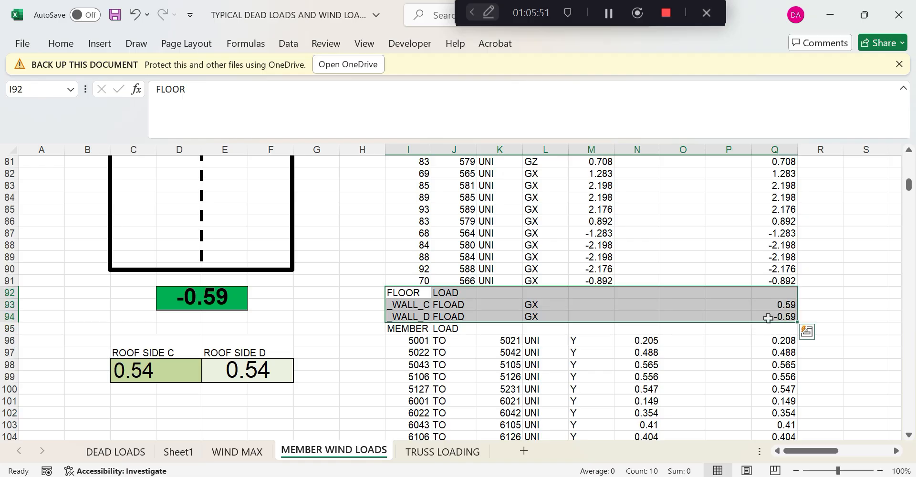
key(ctrl+c)
scroll(464, 352, down, 20)
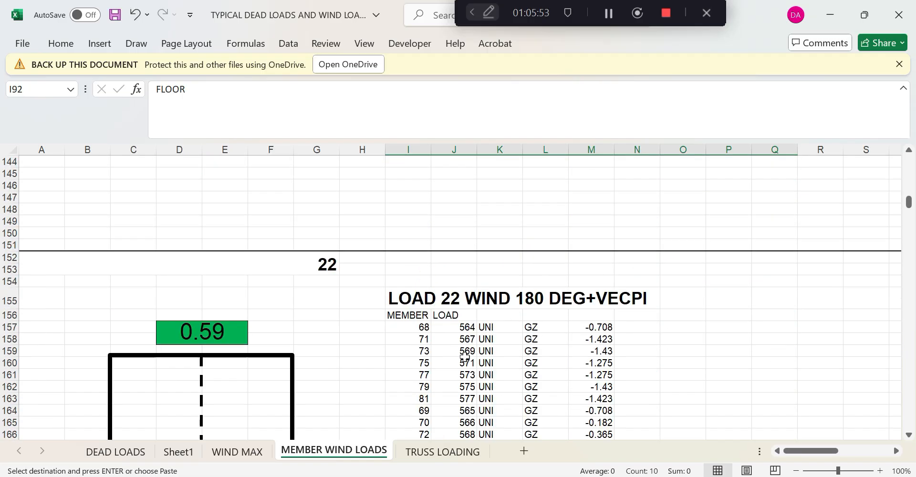
scroll(464, 357, down, 8)
click(404, 341)
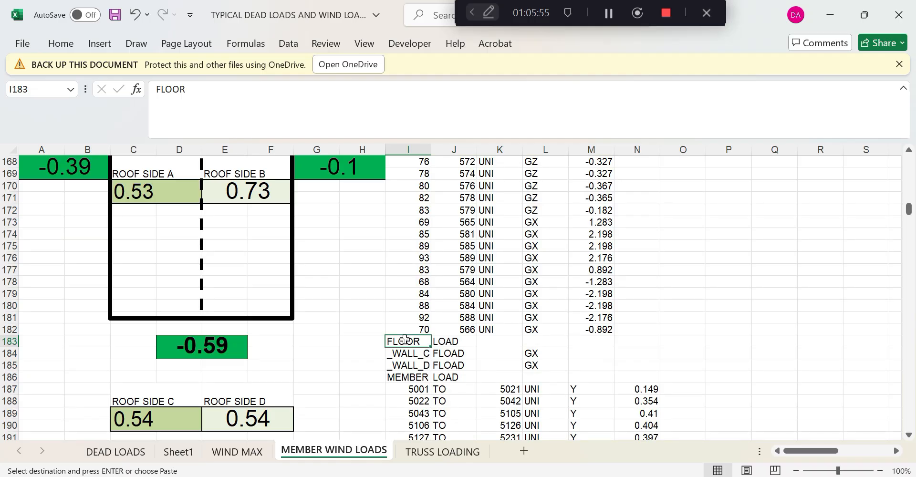
key(ctrl+v)
Copy the 0.59 and -0.59 wall values from column Q into M184
scroll(409, 344, down, 4)
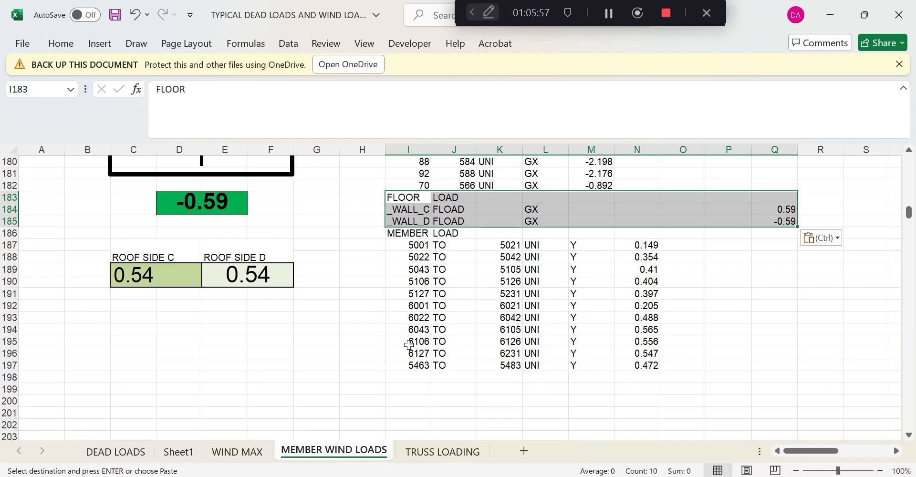
scroll(699, 348, up, 3)
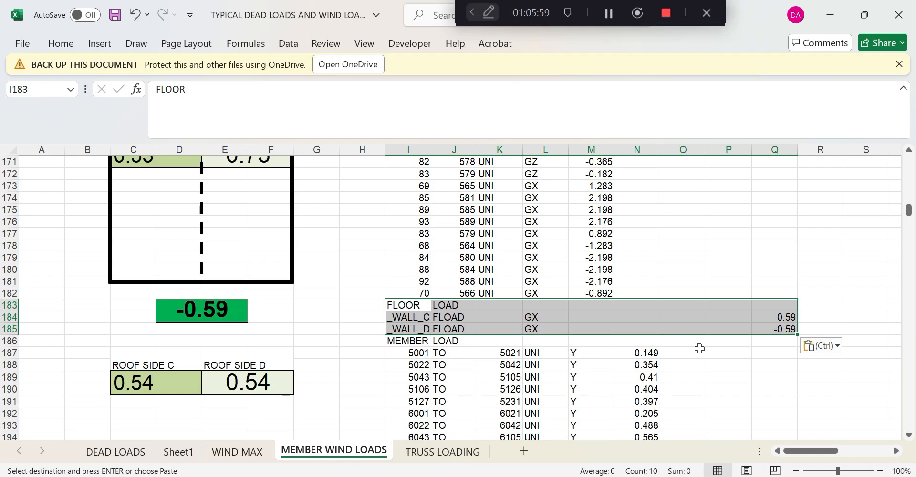
scroll(699, 348, up, 13)
scroll(699, 348, up, 17)
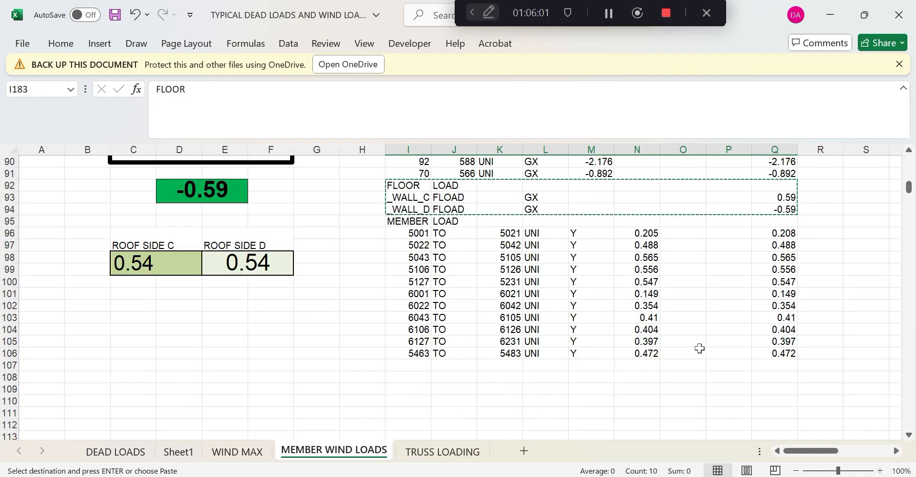
scroll(778, 315, up, 10)
scroll(784, 303, down, 7)
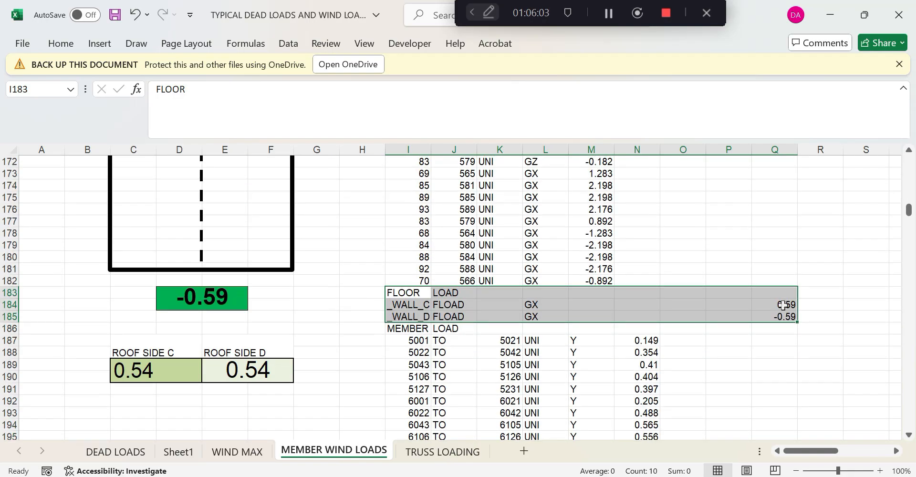
scroll(782, 305, up, 9)
scroll(783, 305, down, 11)
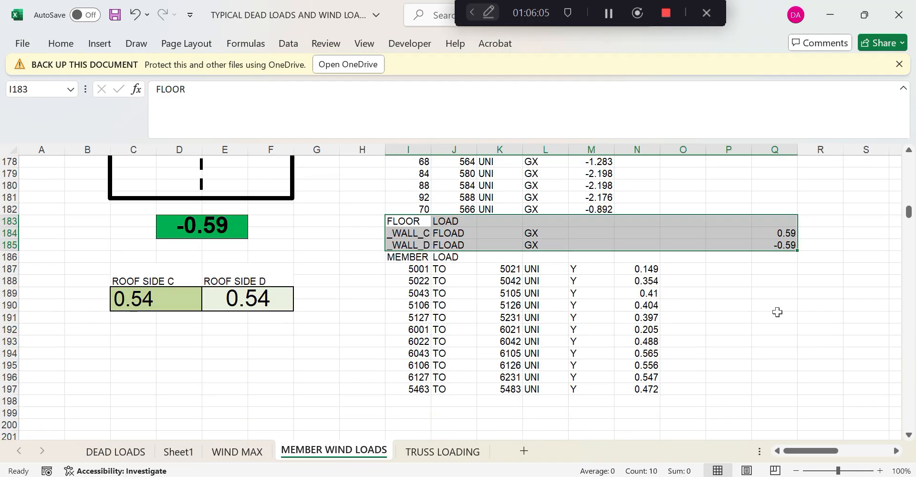
drag(786, 233, 789, 248)
key(ctrl+c)
click(608, 231)
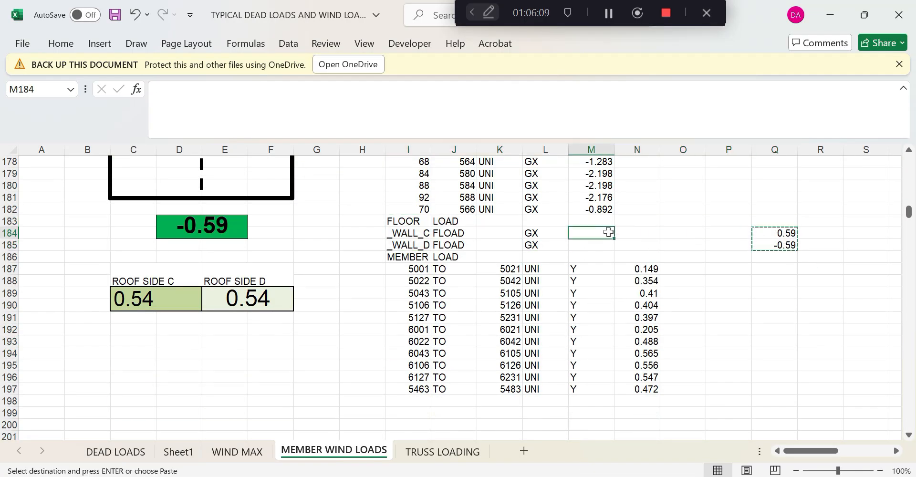
key(Return)
click(666, 257)
Copy the completed FLOOR LOAD rows I183:M185 into the next load case's FLOOR cell
drag(403, 221, 614, 253)
key(ctrl+c)
scroll(574, 311, down, 20)
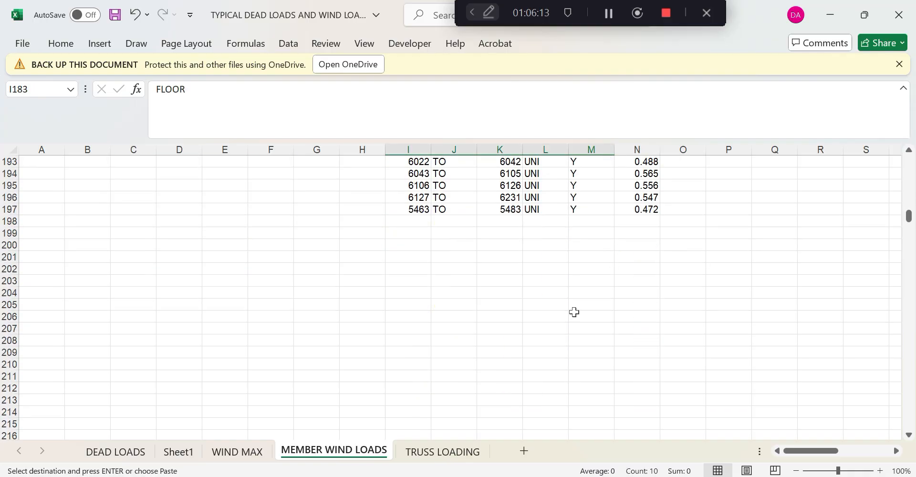
scroll(570, 316, down, 1)
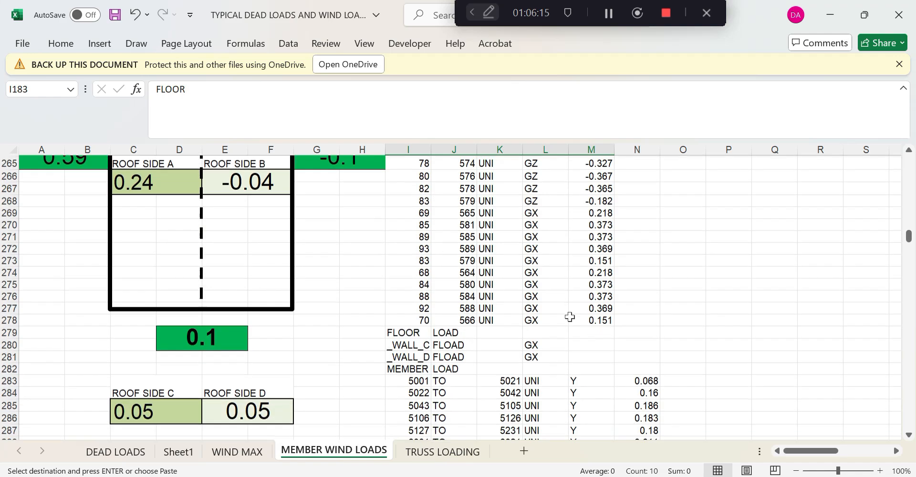
click(408, 327)
key(ctrl+v)
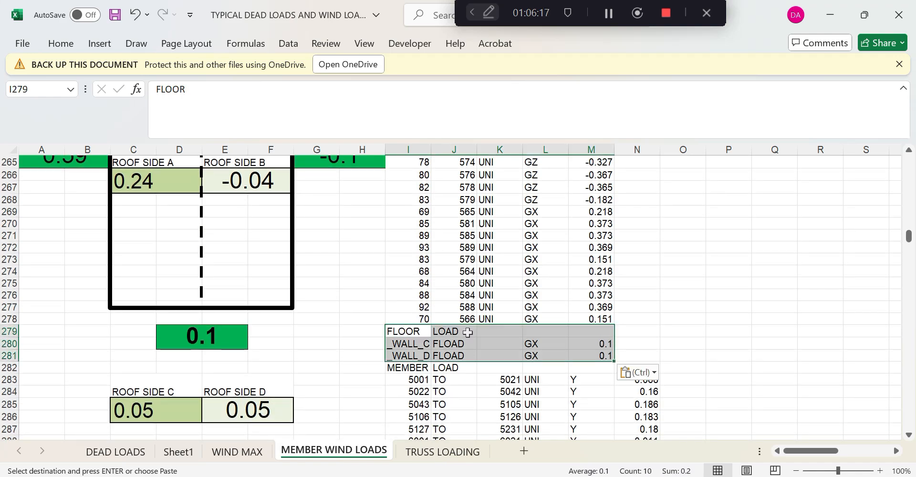
scroll(472, 333, down, 10)
scroll(475, 335, up, 8)
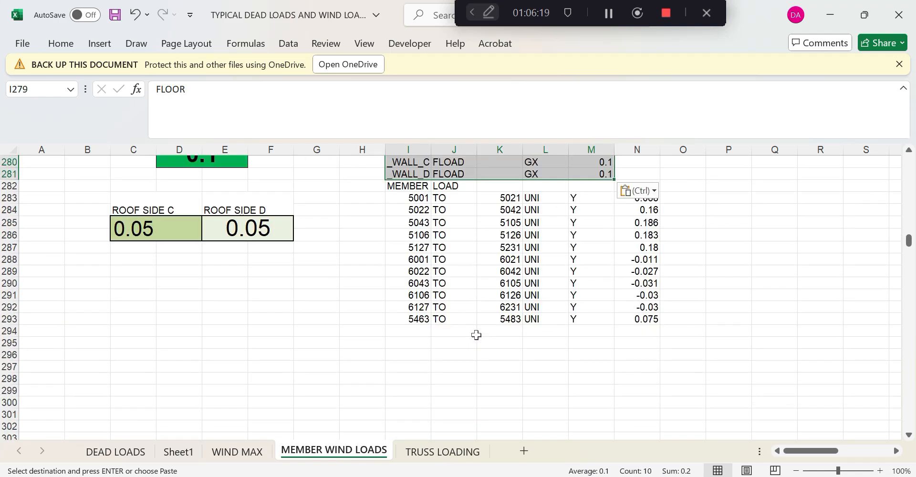
scroll(476, 336, down, 20)
scroll(476, 339, down, 11)
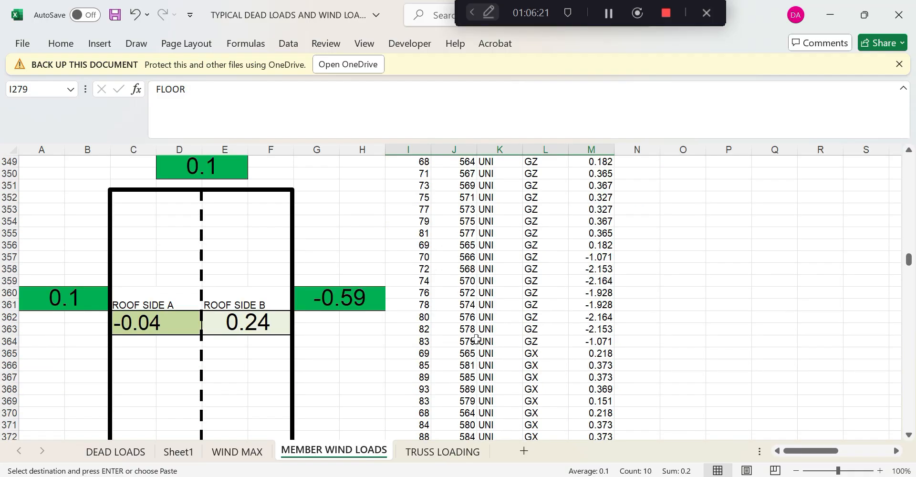
scroll(475, 339, up, 1)
scroll(476, 339, up, 20)
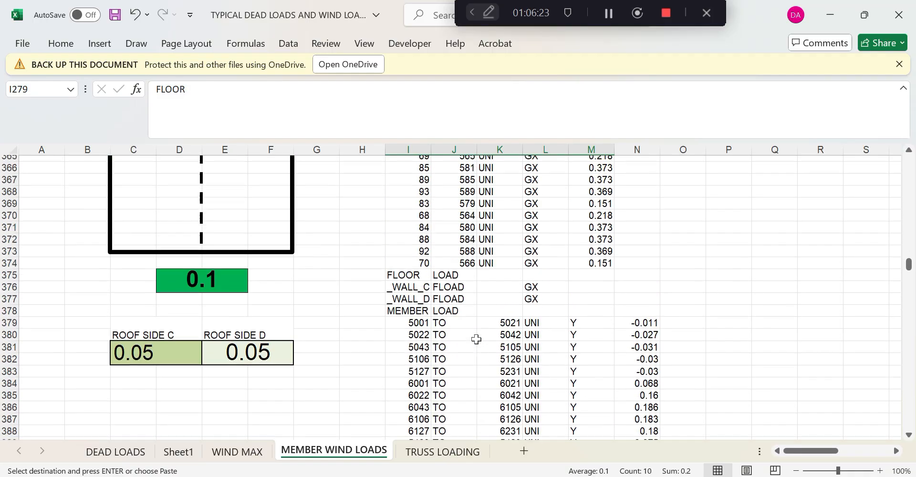
scroll(476, 339, up, 17)
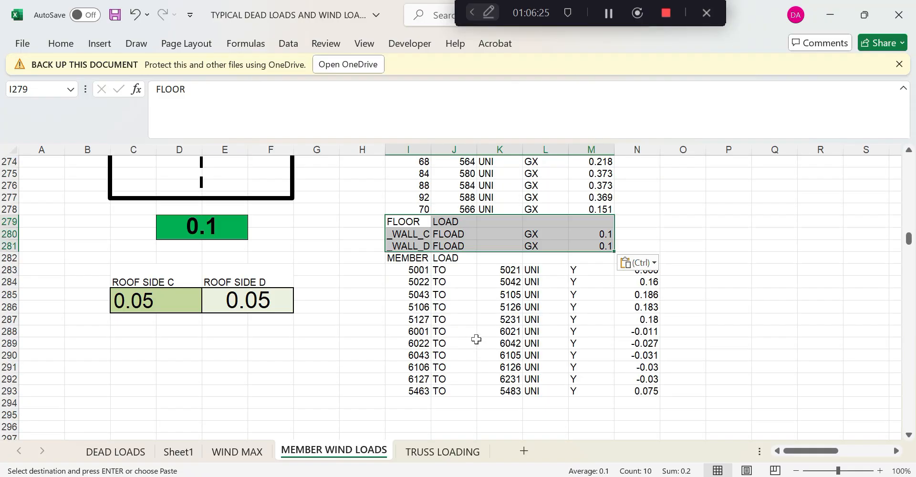
scroll(476, 339, up, 20)
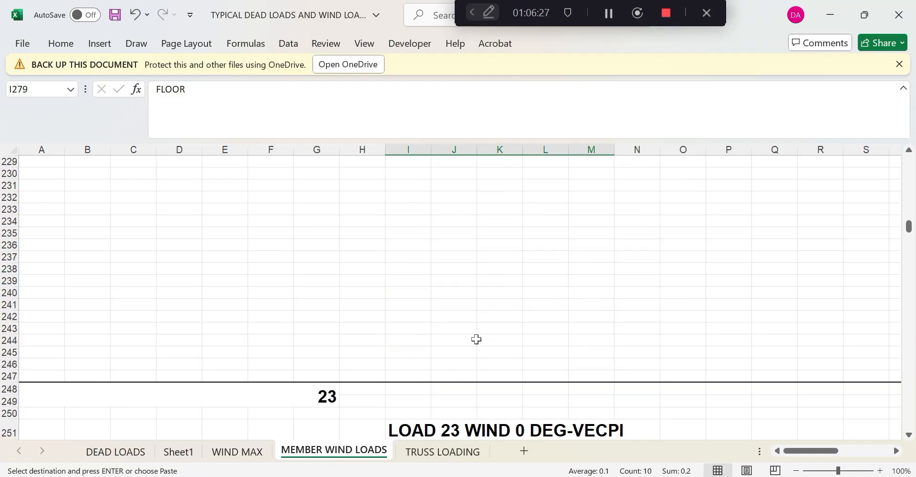
Copy the completed FLOOR LOAD block I92:M94 with its _WALL_C and _WALL_D rows
scroll(476, 339, up, 20)
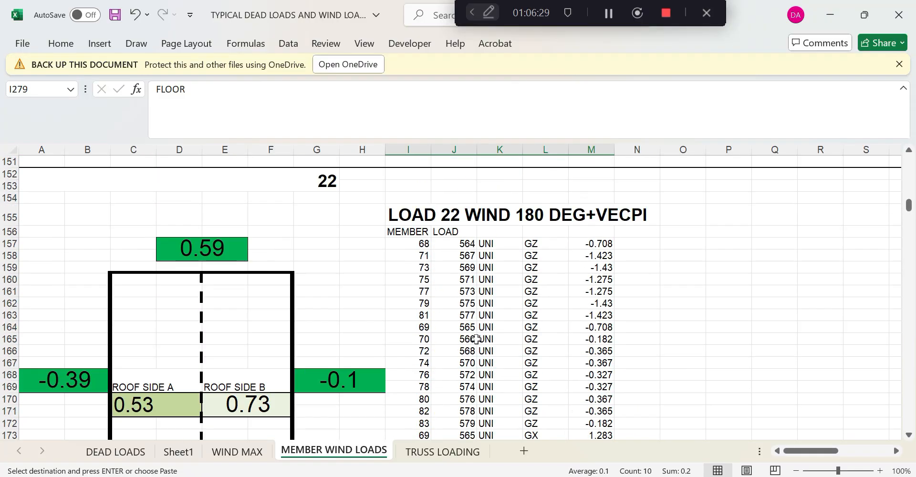
scroll(476, 339, up, 2)
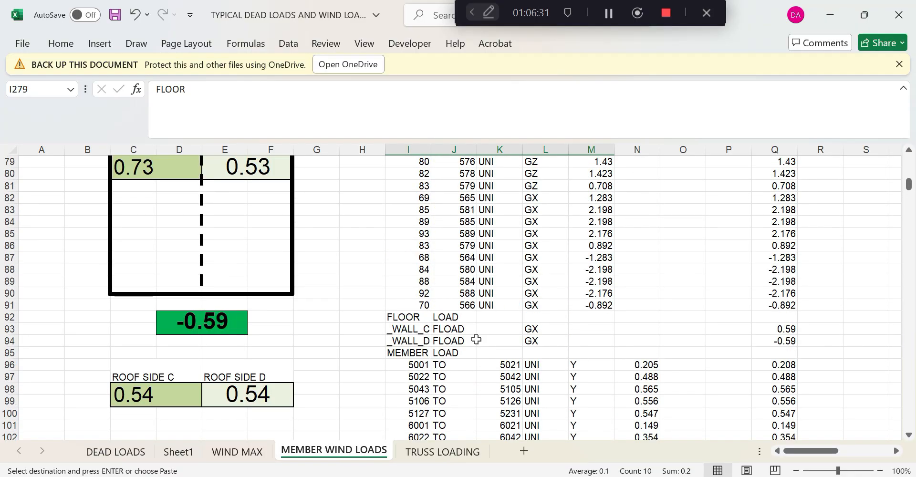
click(406, 313)
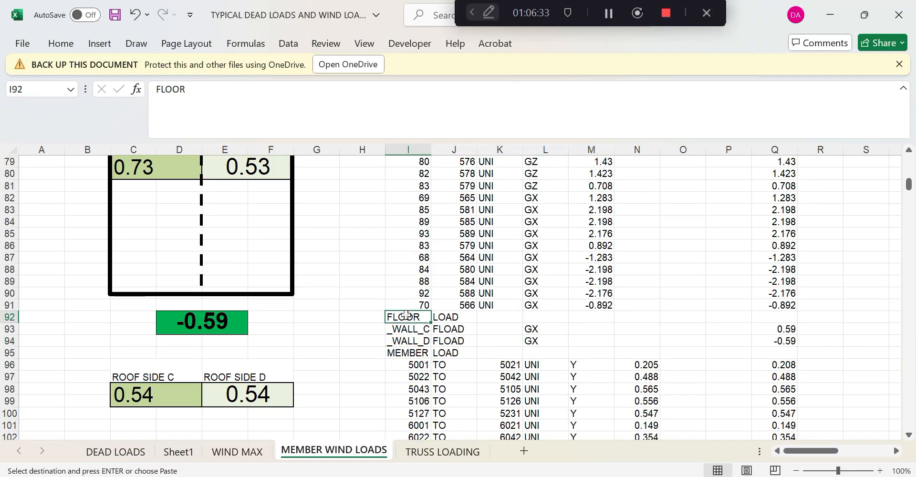
drag(406, 313, 591, 341)
Paste the FLOOR LOAD block into the LOAD 24 and LOAD 25 wind tables
scroll(576, 344, down, 16)
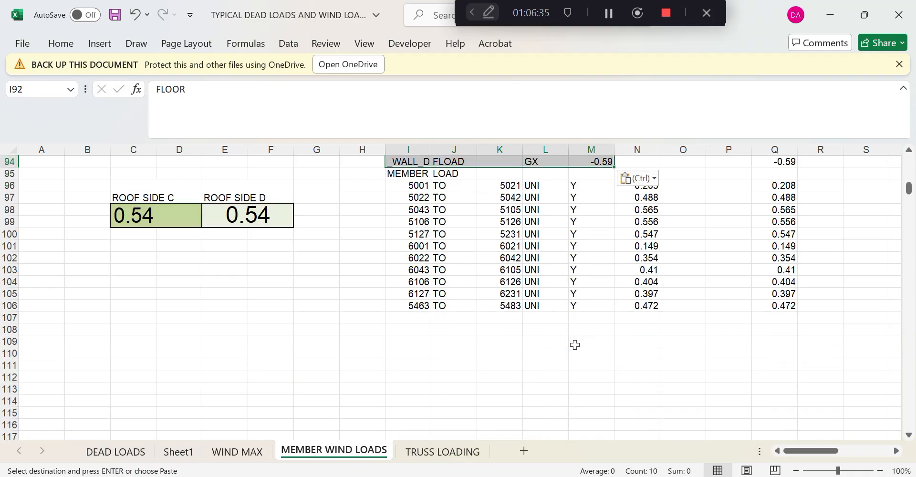
scroll(570, 357, down, 20)
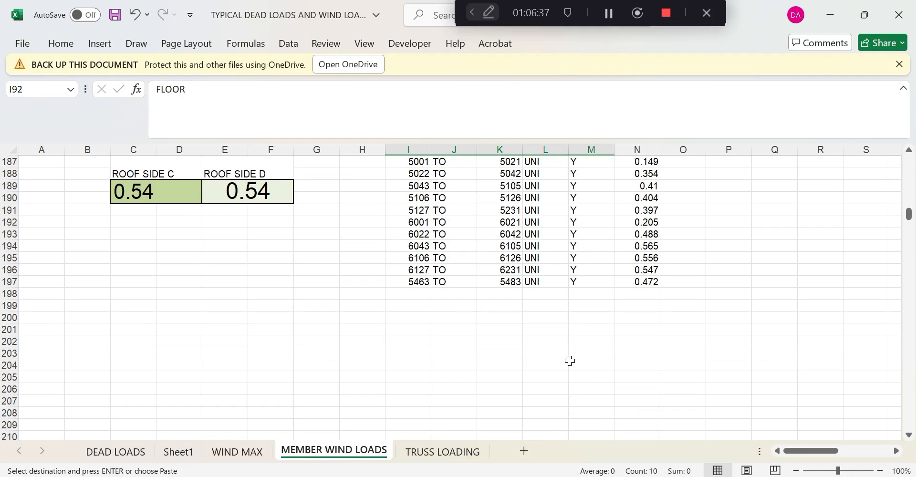
scroll(570, 361, down, 20)
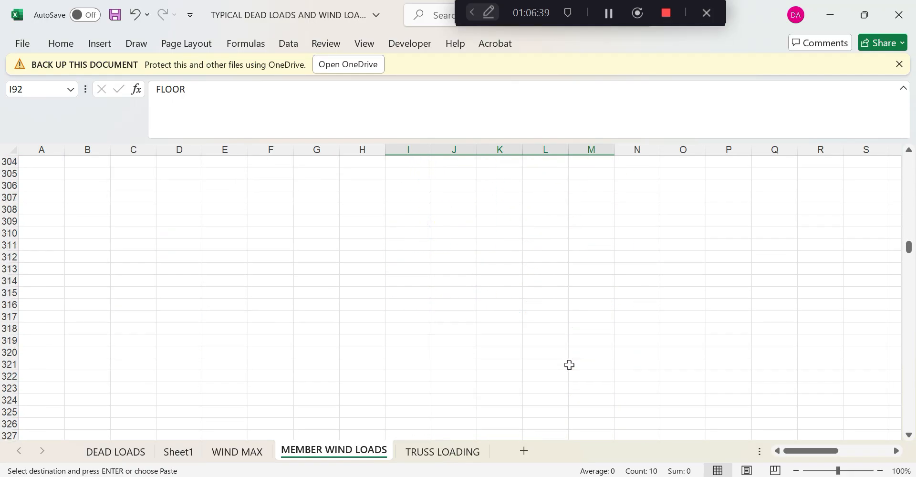
scroll(569, 366, down, 9)
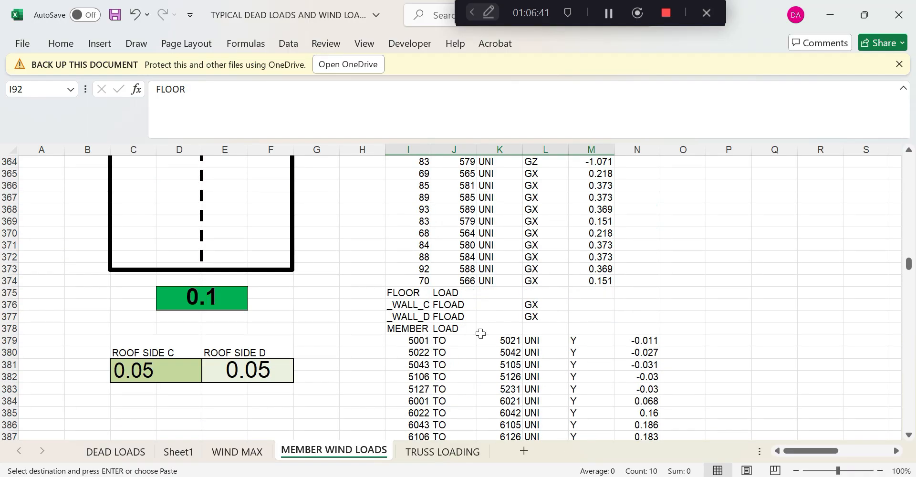
click(413, 294)
key(ctrl+v)
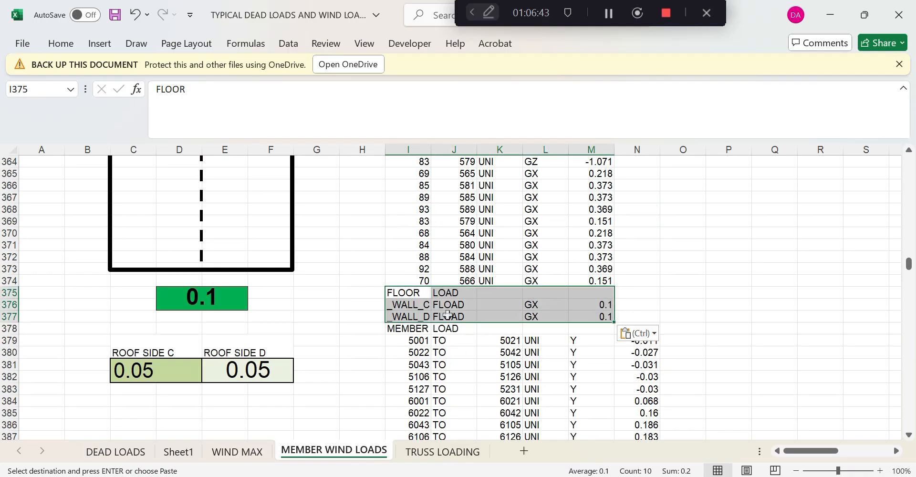
scroll(457, 334, down, 20)
scroll(465, 388, down, 12)
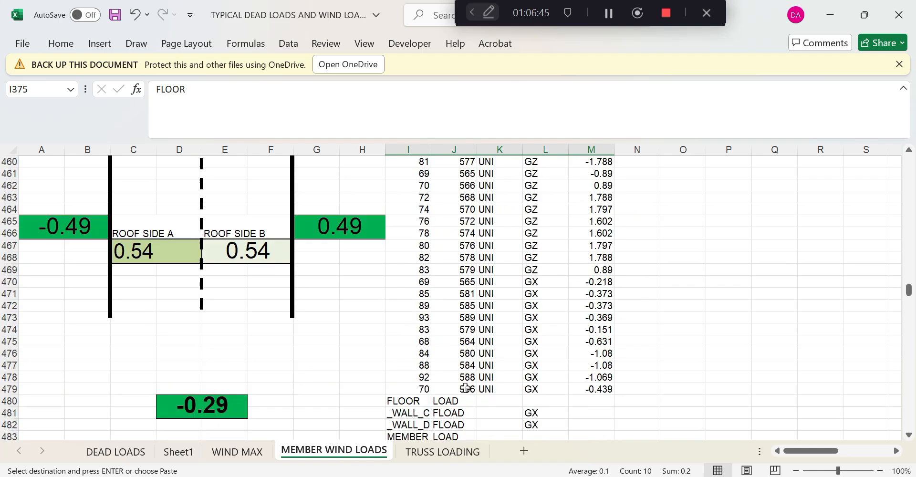
click(401, 294)
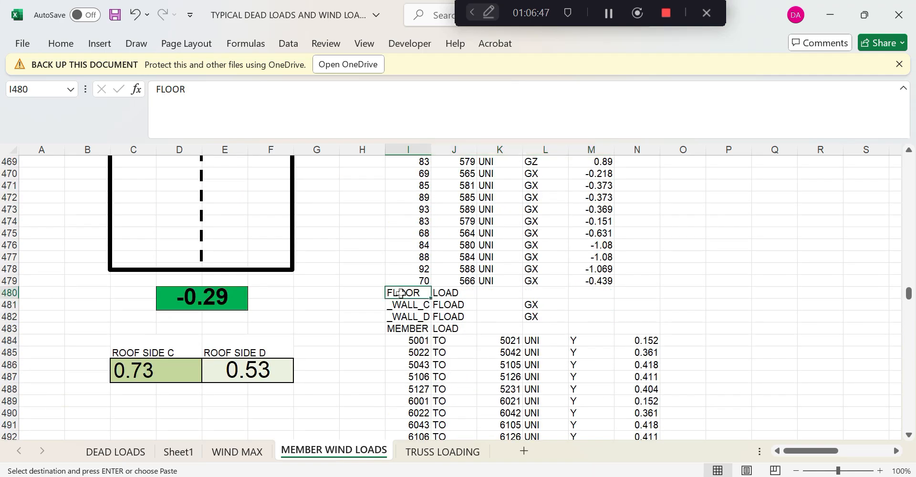
key(ctrl+v)
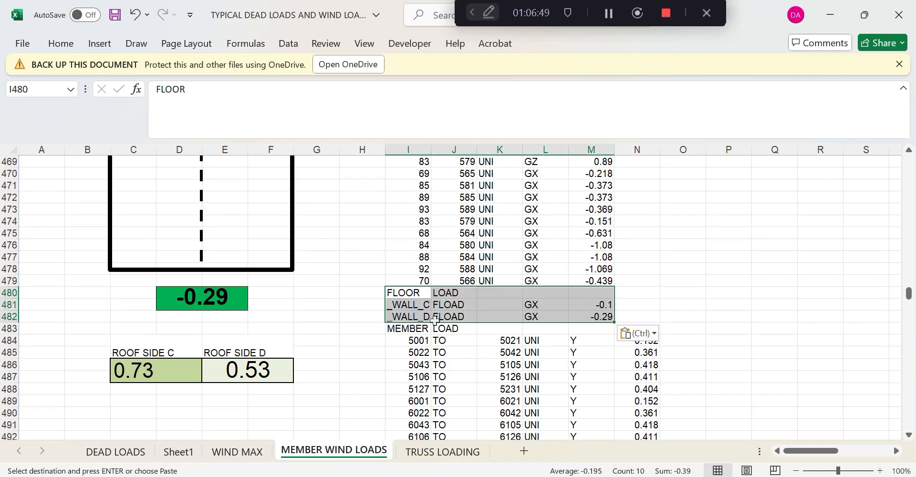
Paste the FLOOR LOAD block into the LOAD 26 and LOAD 27 wind tables
scroll(434, 321, up, 3)
scroll(434, 320, up, 5)
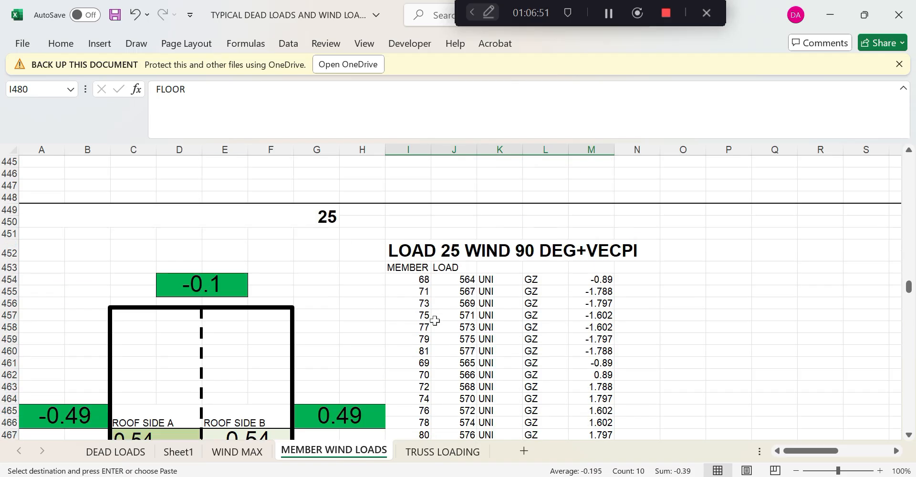
scroll(435, 321, down, 20)
scroll(434, 321, down, 18)
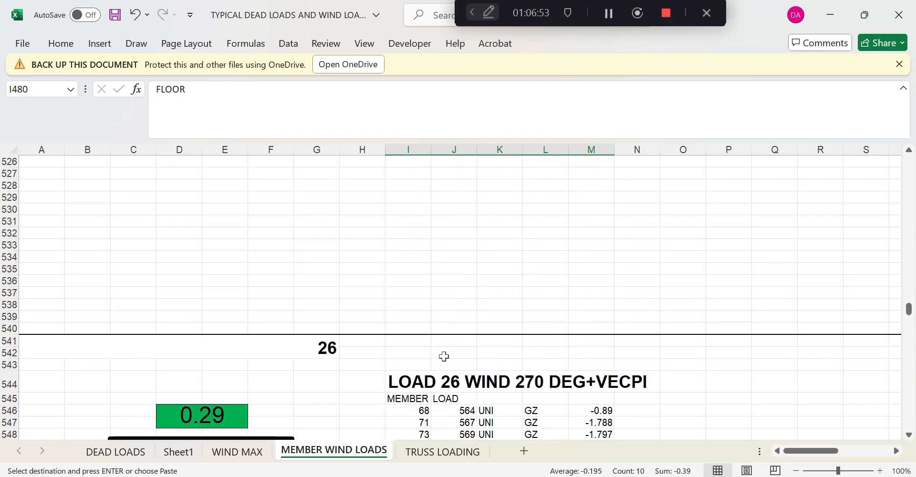
click(403, 280)
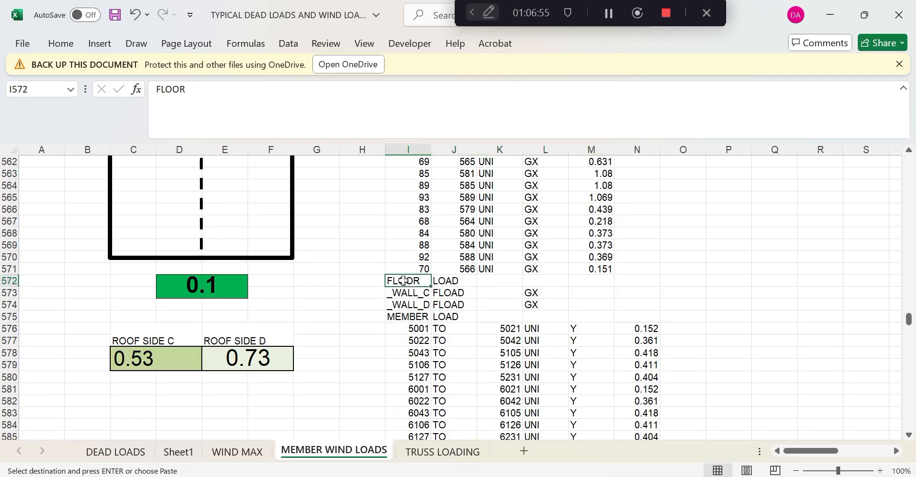
key(ctrl+v)
scroll(453, 321, down, 19)
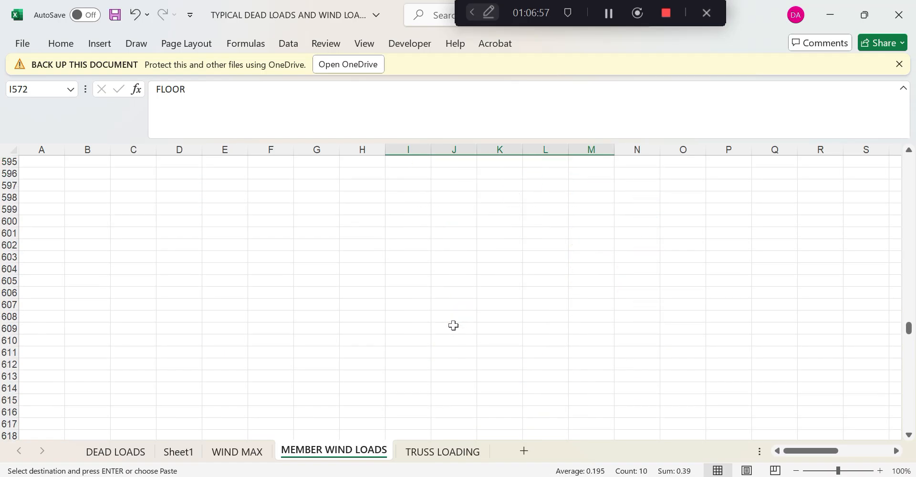
scroll(473, 380, down, 6)
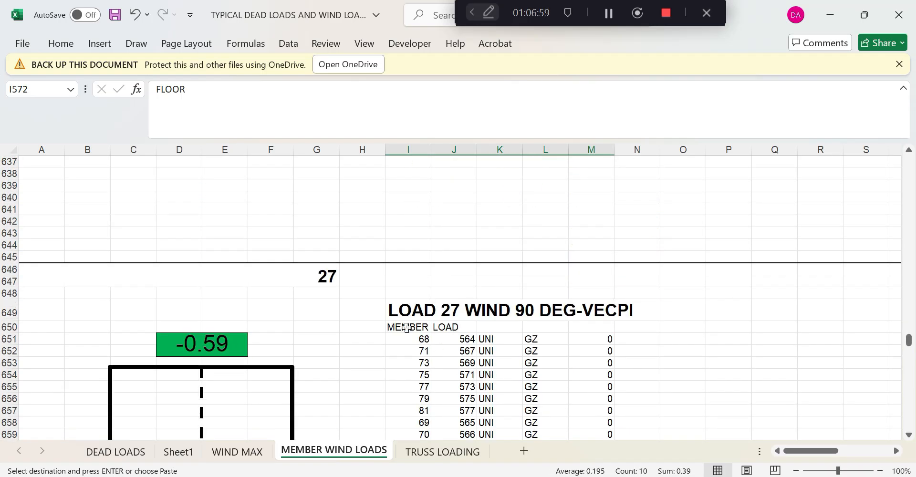
scroll(406, 327, down, 8)
click(403, 351)
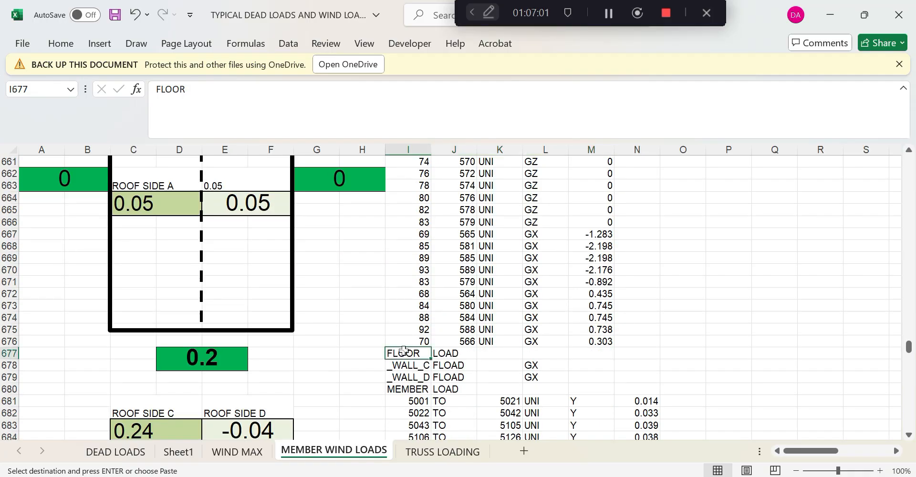
key(ctrl+v)
Paste the FLOOR LOAD block into the next wind table below LOAD 27
scroll(492, 366, down, 20)
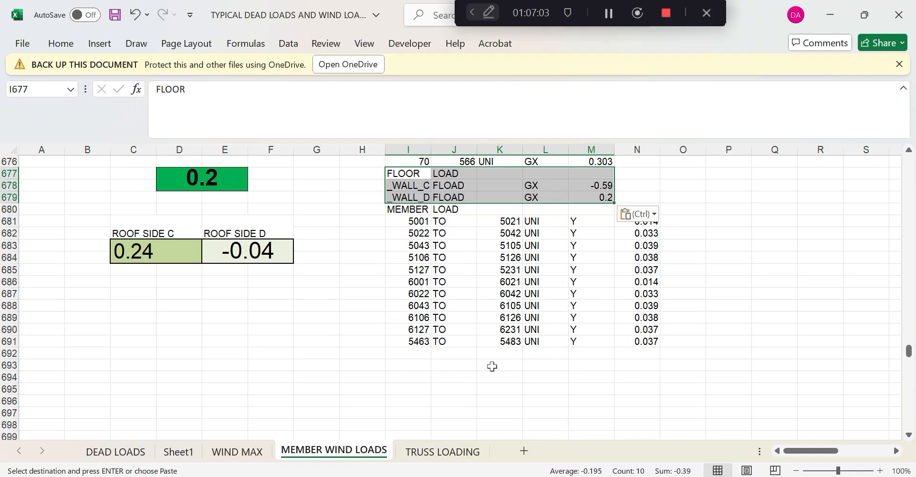
scroll(492, 366, down, 7)
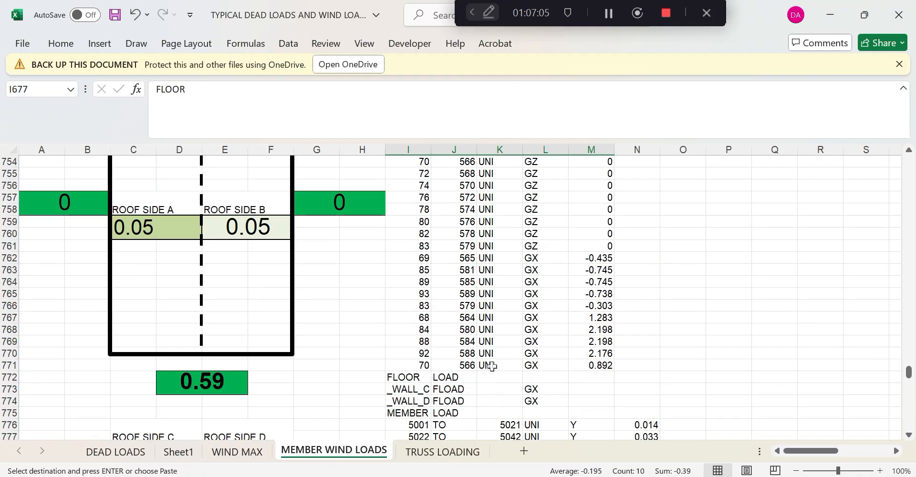
click(408, 378)
key(ctrl+v)
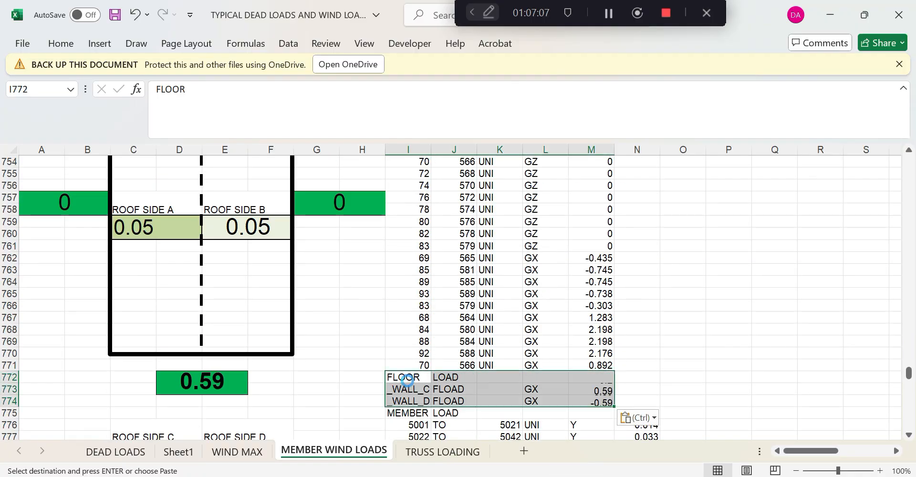
scroll(486, 380, down, 20)
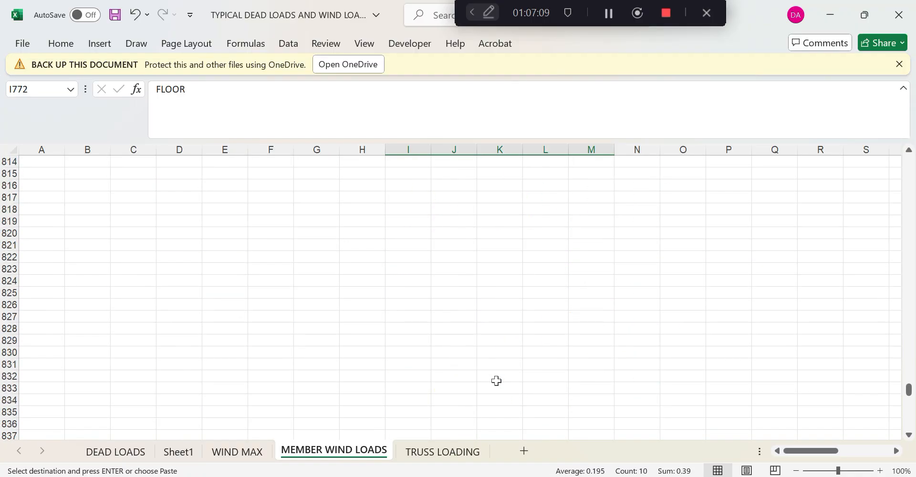
scroll(496, 381, down, 9)
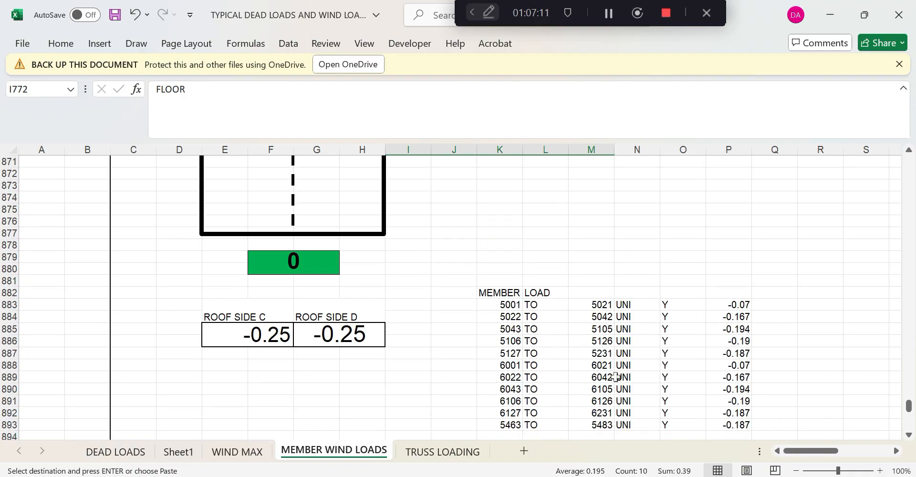
click(672, 304)
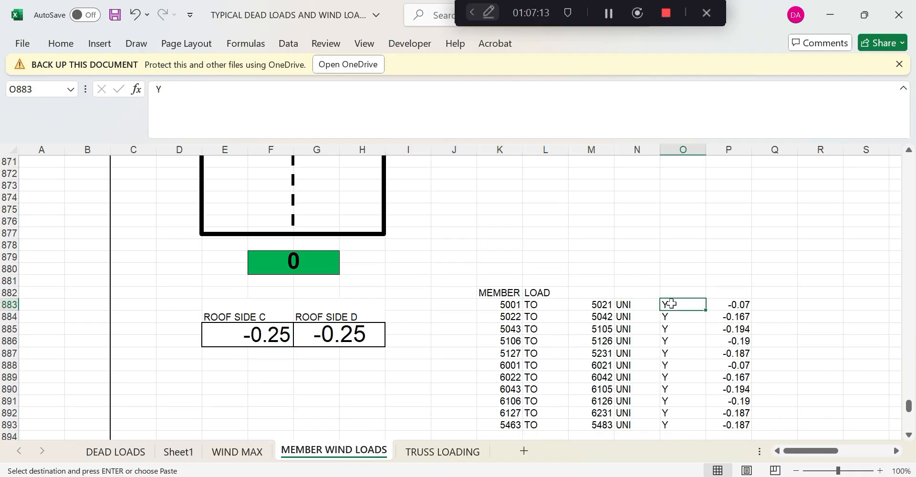
Enter GY as the first member load direction and fill it down the column
text(GY)
click(701, 367)
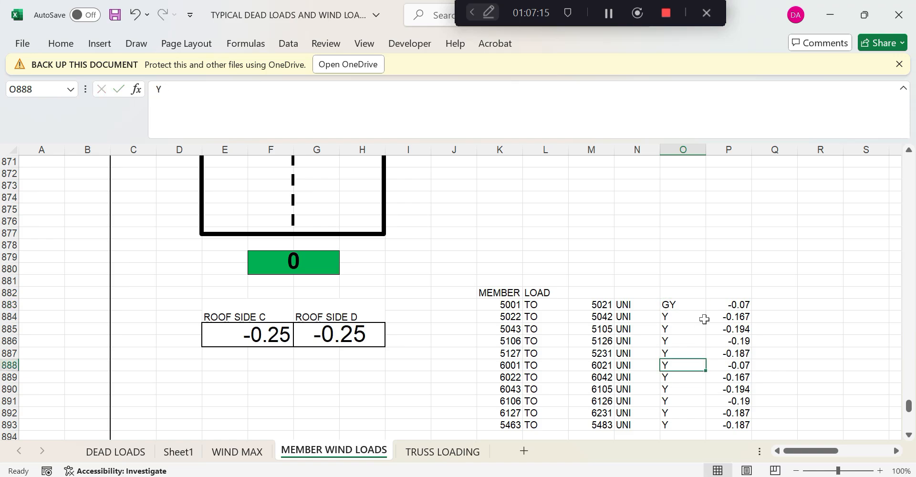
click(697, 304)
drag(708, 311, 703, 428)
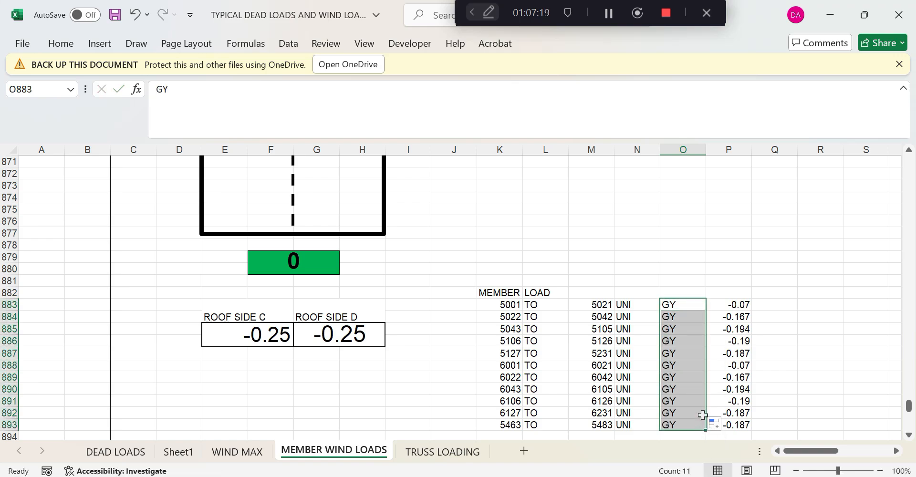
Clear the selected entries in the live gravity load table
scroll(703, 415, down, 9)
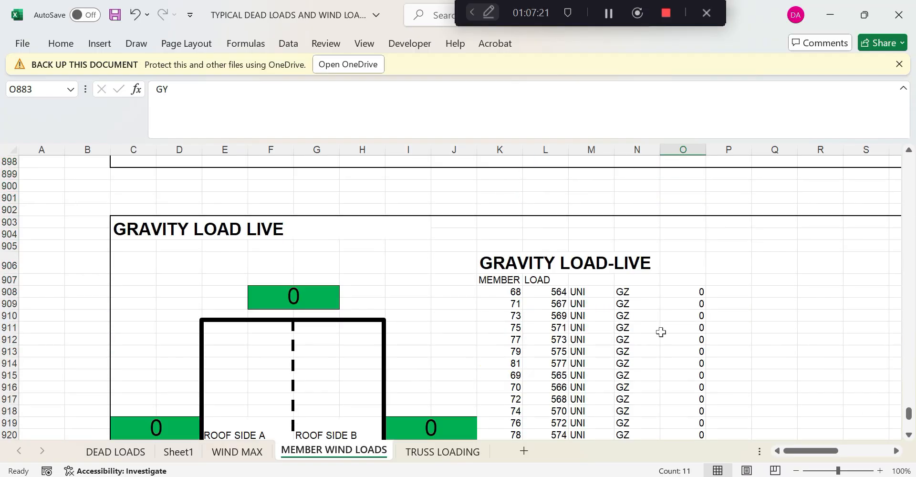
click(625, 293)
scroll(661, 319, down, 3)
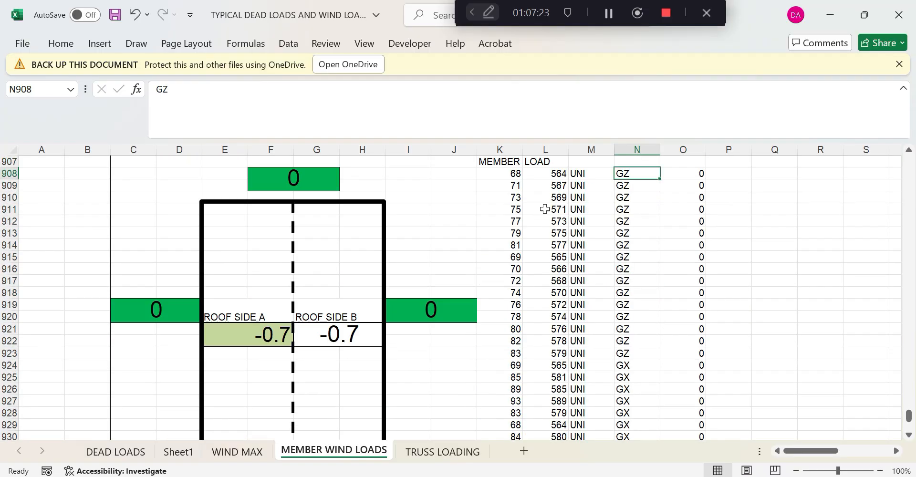
drag(500, 167, 700, 392)
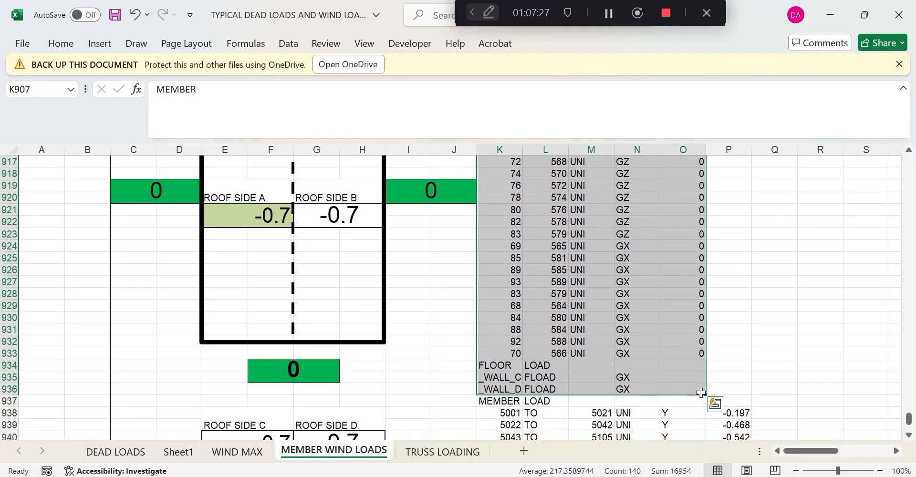
key(Delete)
Enter GY in O938 and fill it down to O948
scroll(697, 394, down, 3)
scroll(686, 392, down, 4)
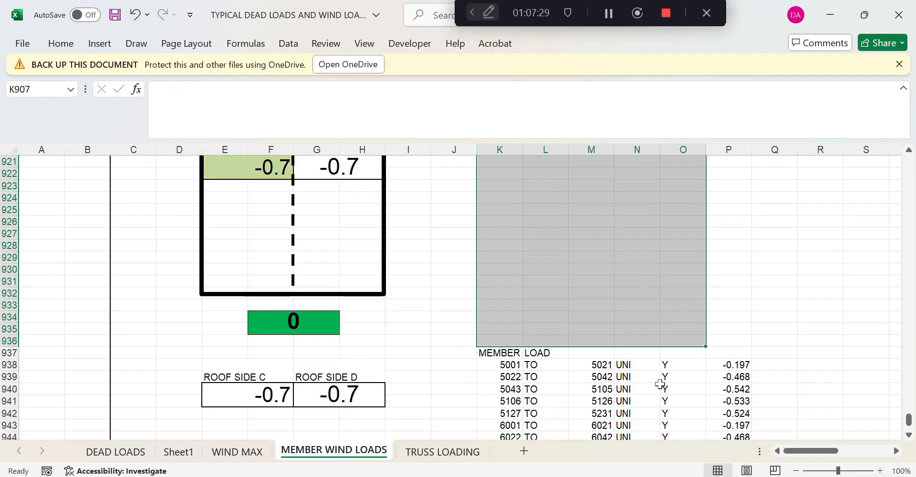
click(667, 364)
text(gy)
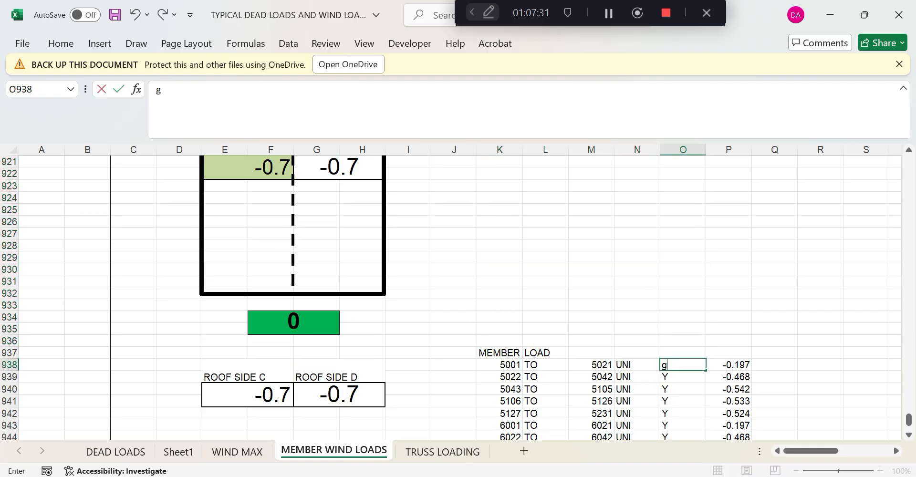
key(BackSpace)
text(GY)
key(Return)
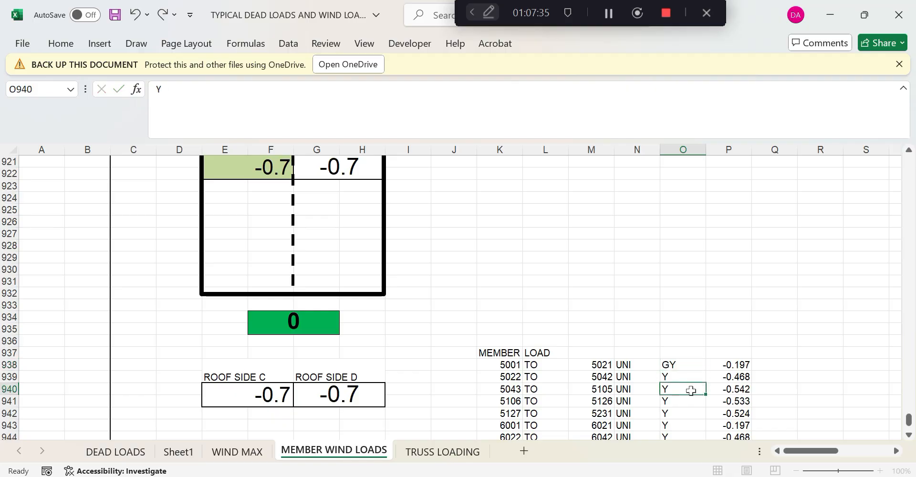
click(690, 365)
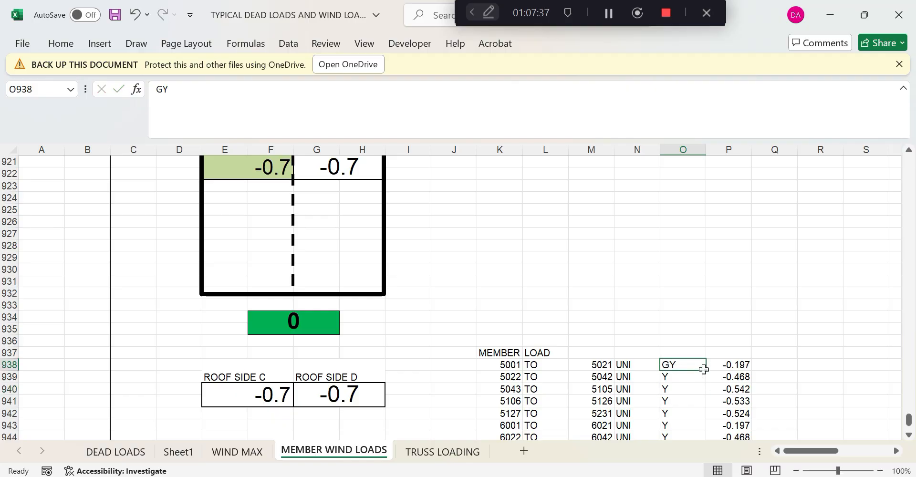
drag(706, 370, 705, 420)
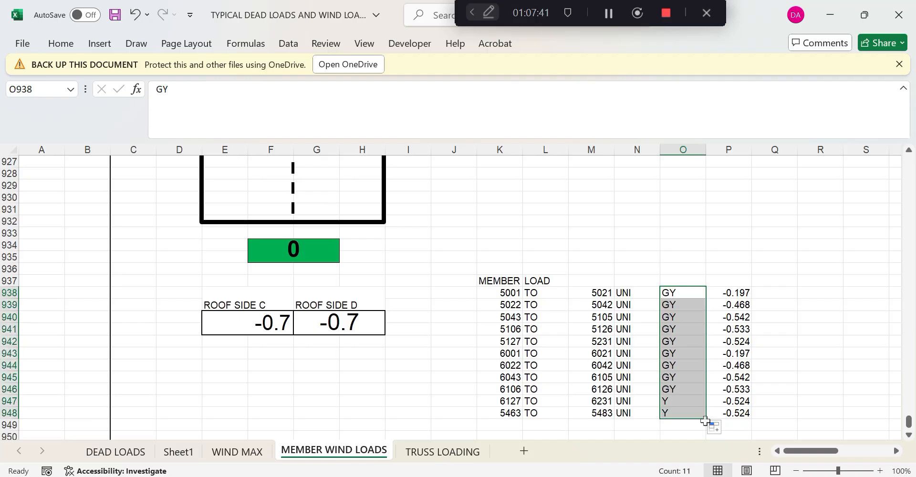
click(755, 410)
scroll(754, 406, up, 2)
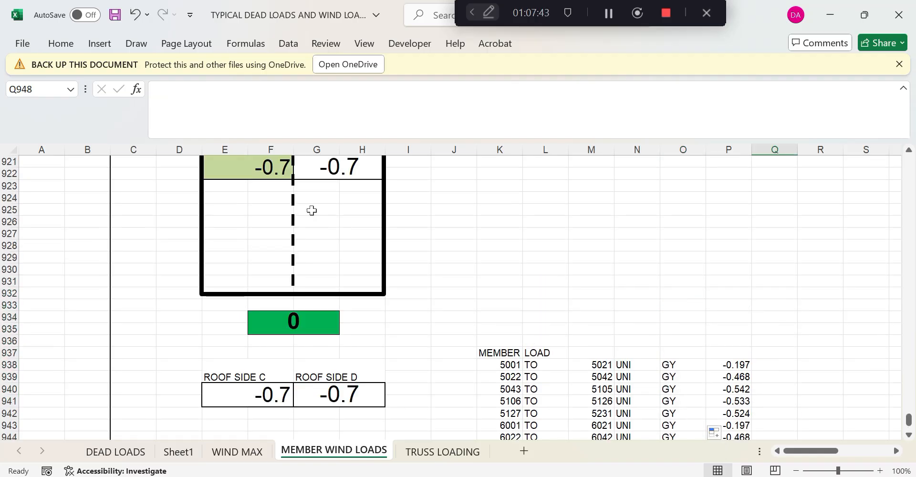
scroll(311, 208, up, 3)
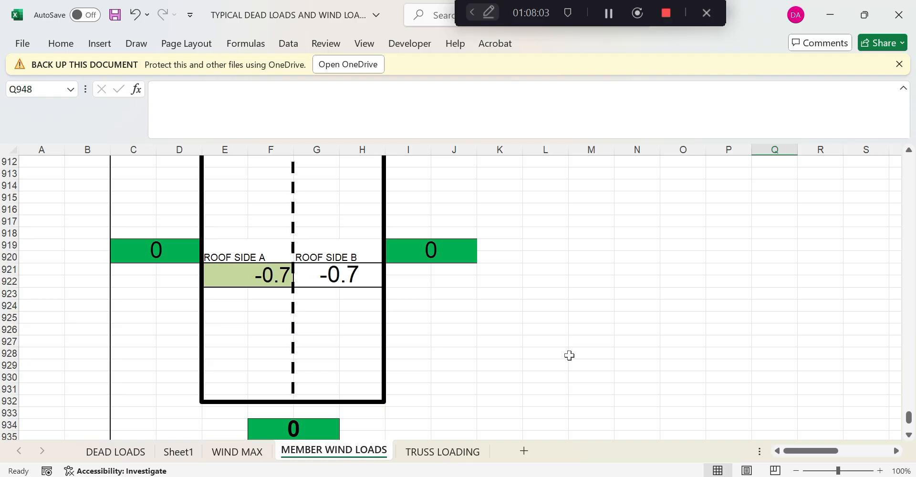
Scroll up to the LOAD 21 WIND 0 DEG+VECPI table around row 64
scroll(402, 414, up, 16)
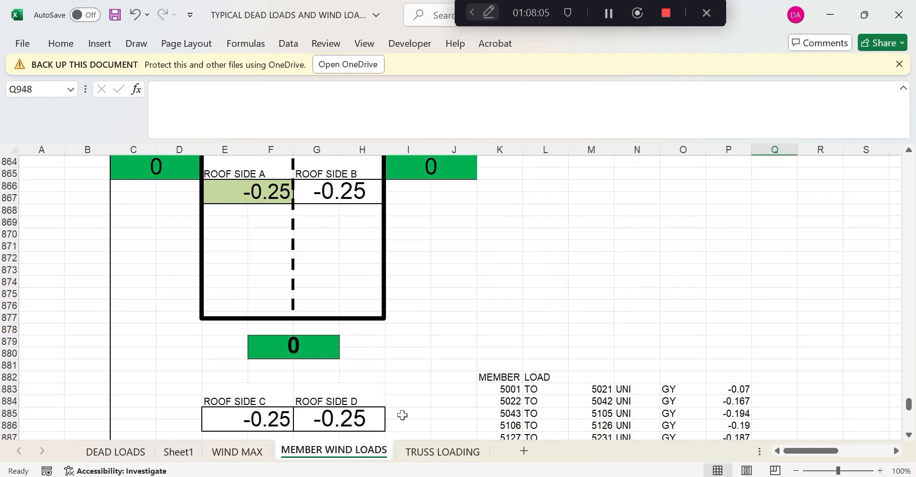
scroll(317, 228, up, 2)
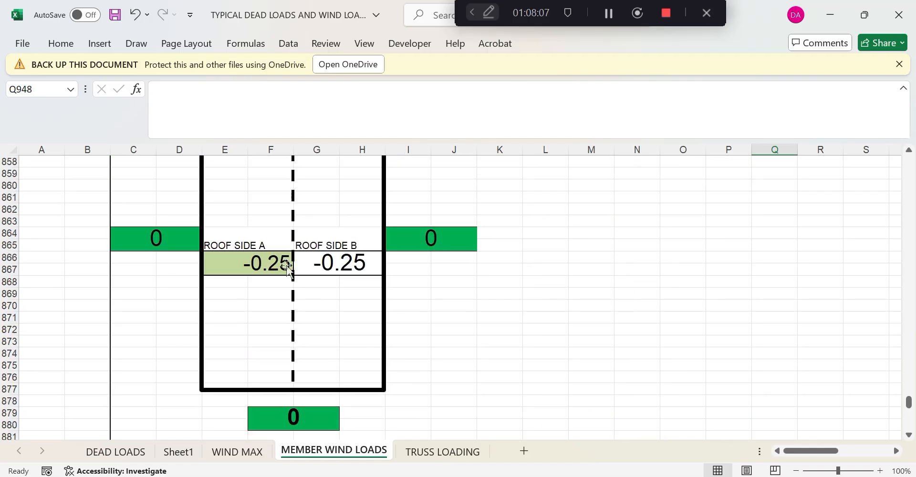
scroll(377, 303, up, 5)
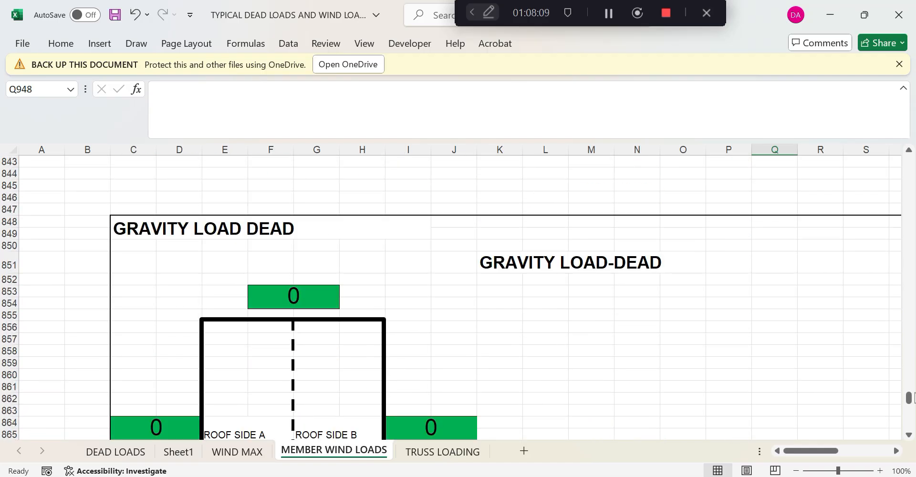
drag(908, 405, 912, 182)
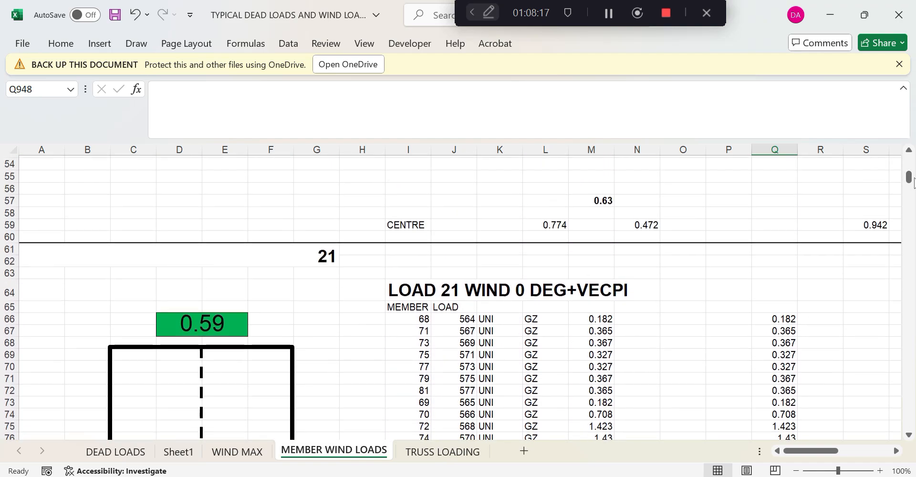
Select the wind load tables from LOAD 21 down to row 787 (I64:O787)
scroll(435, 277, down, 2)
drag(409, 219, 701, 415)
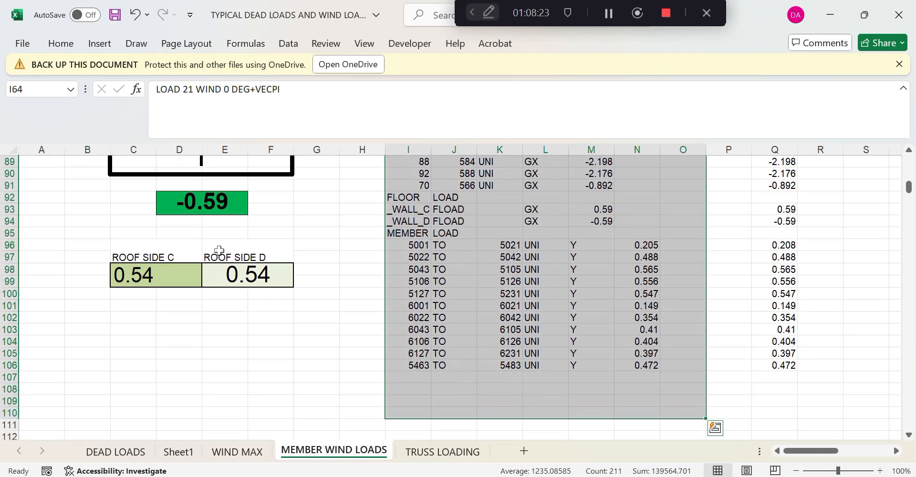
scroll(527, 356, down, 6)
scroll(623, 332, up, 6)
scroll(624, 351, down, 6)
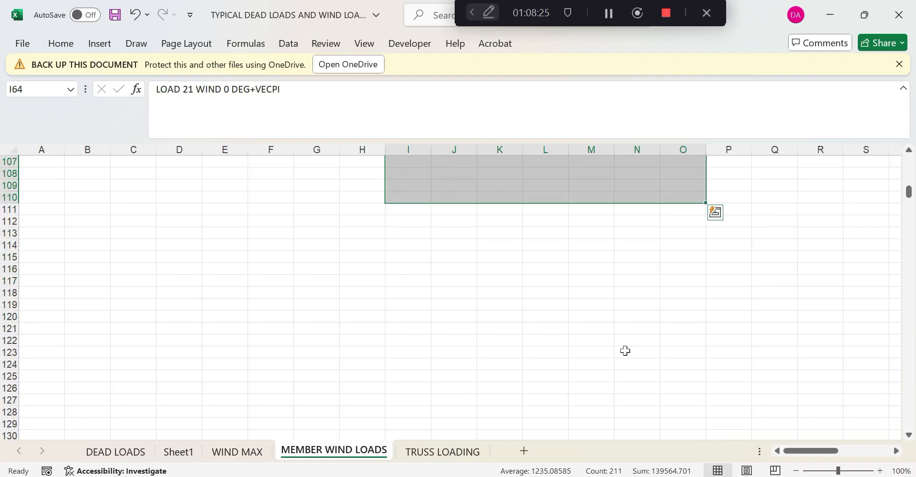
scroll(625, 351, down, 9)
scroll(622, 364, up, 5)
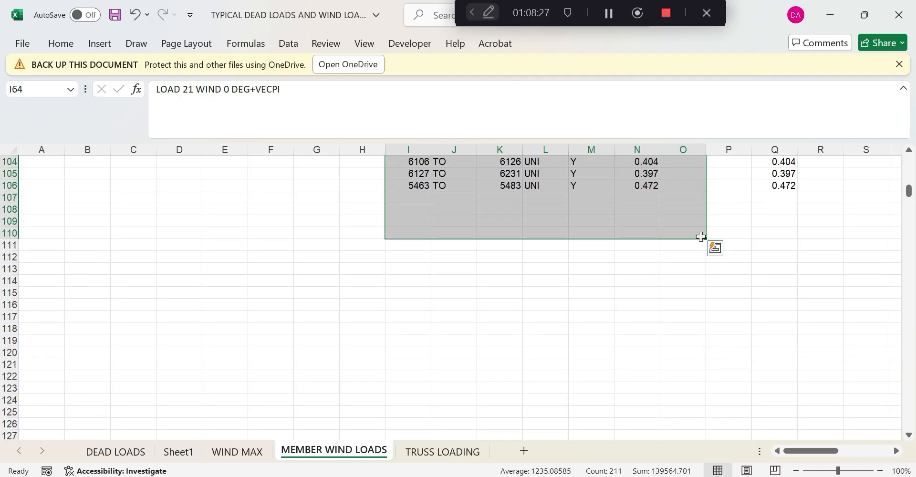
click(657, 273)
scroll(633, 235, up, 15)
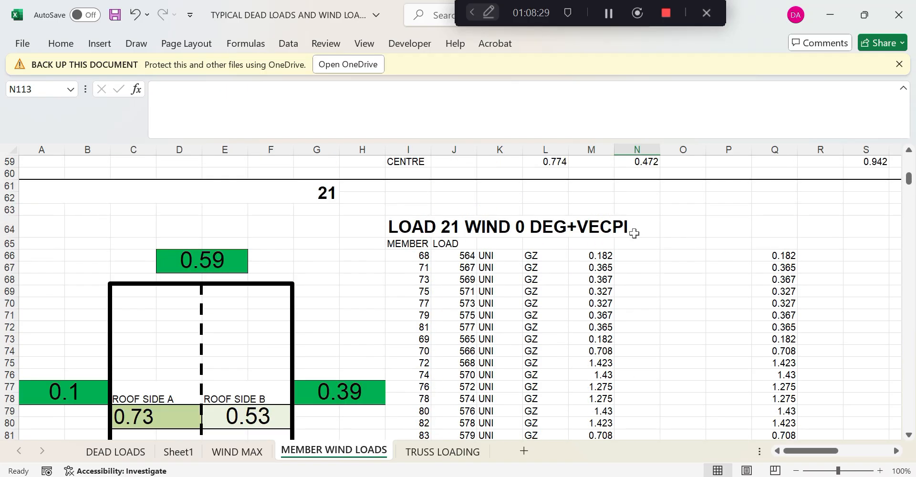
drag(398, 228, 676, 237)
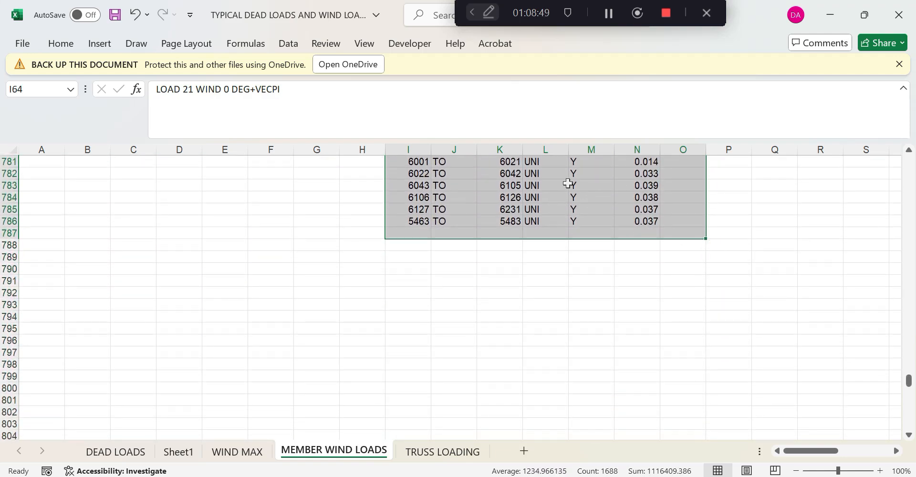
Copy the selected wind load tables and switch to the STAAD.Pro editor
right_click(569, 183)
click(604, 111)
key(ctrl+BackSpace)
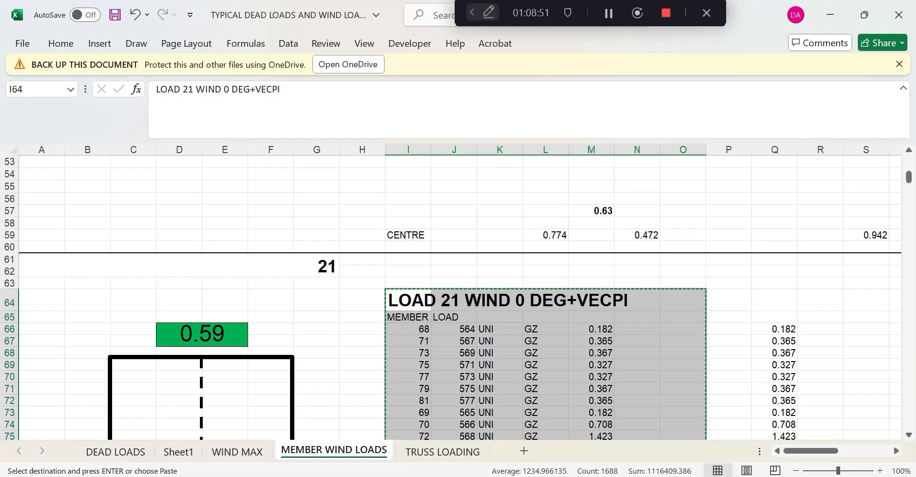
key(alt+Tab)
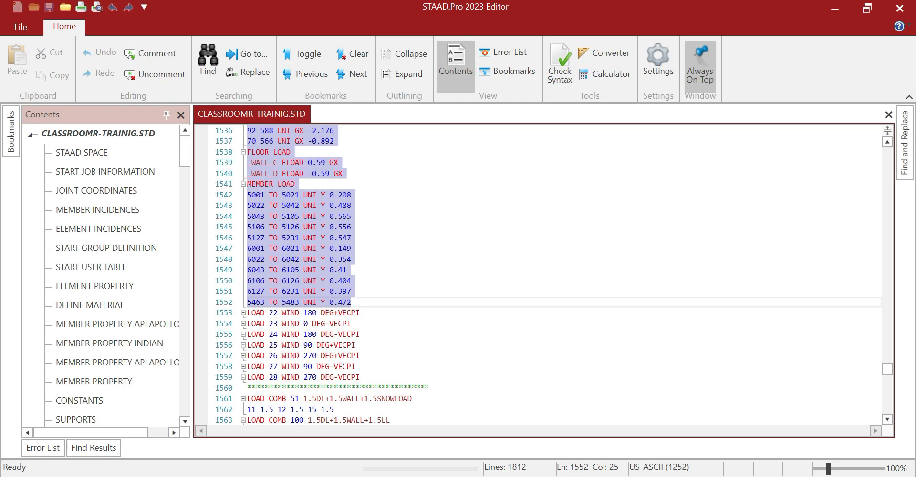
Replace the LOAD 21 through LOAD 28 lines with the copied spreadsheet loads
click(315, 242)
scroll(315, 242, up, 13)
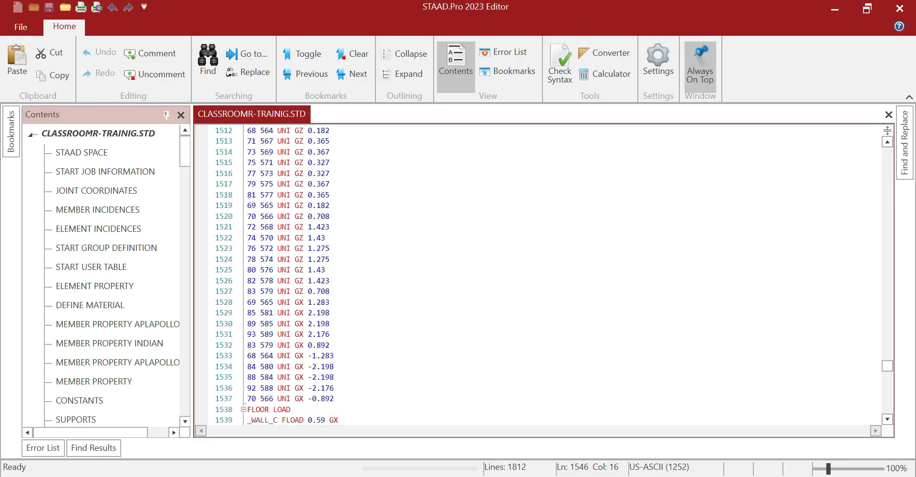
click(248, 270)
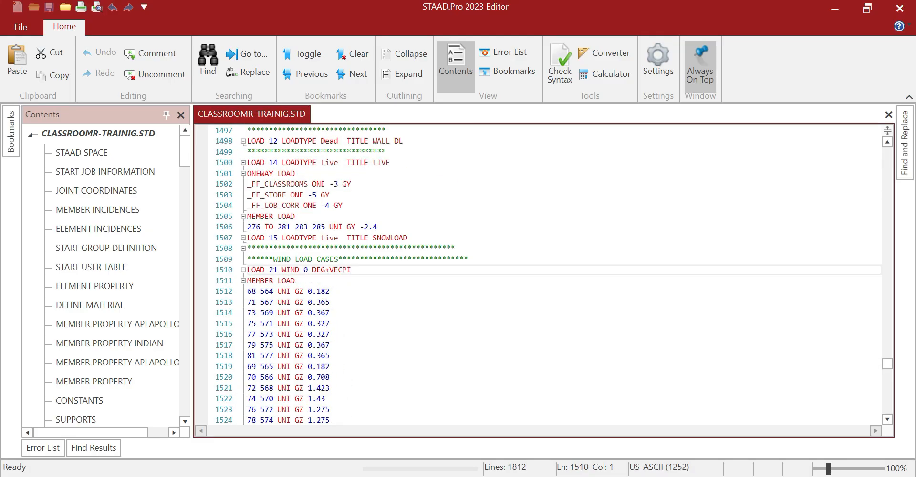
scroll(248, 270, down, 15)
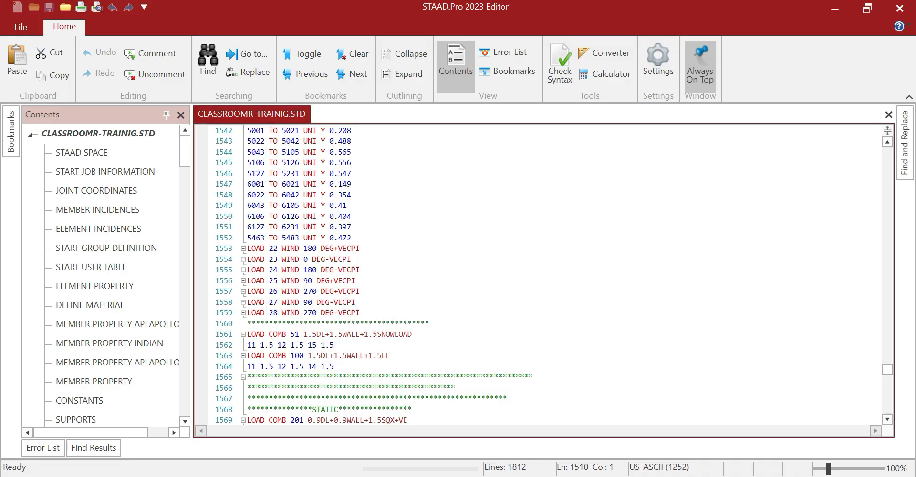
shift+click(361, 312)
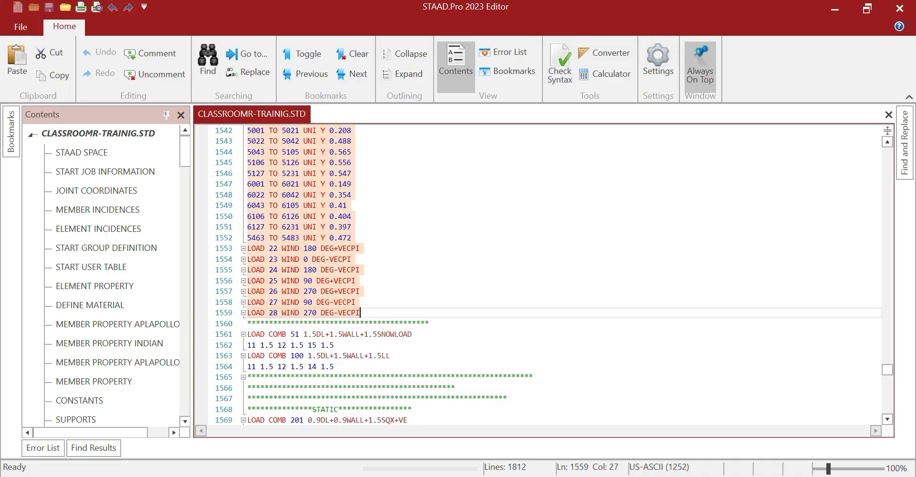
key(ctrl+v)
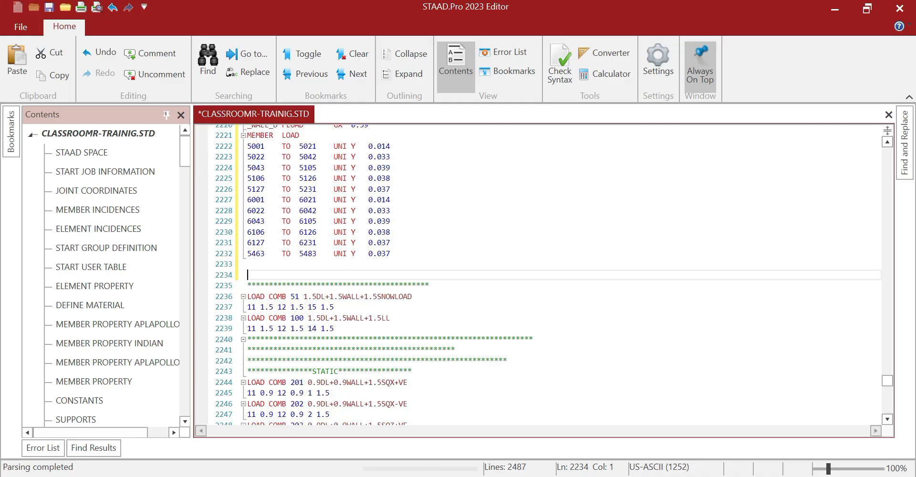
Save CLASSROOMR-TRAINIG.STD and close the editor
scroll(539, 274, up, 6)
scroll(539, 274, up, 19)
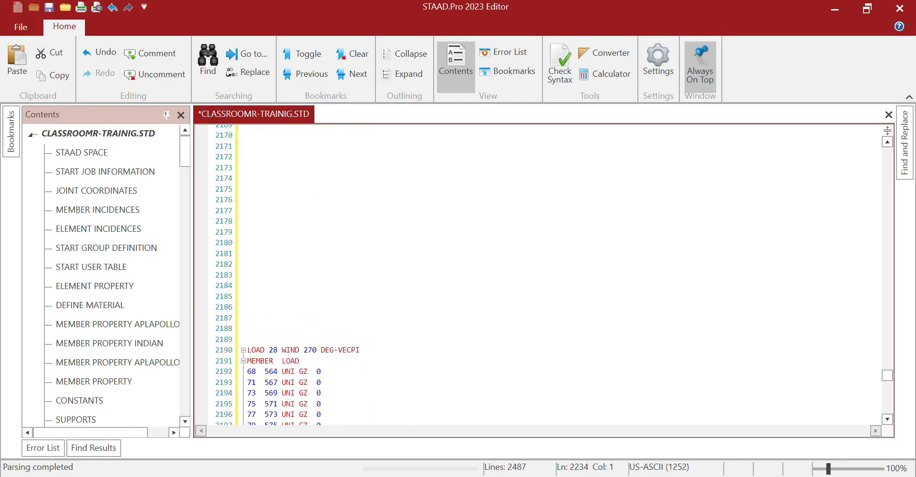
click(49, 7)
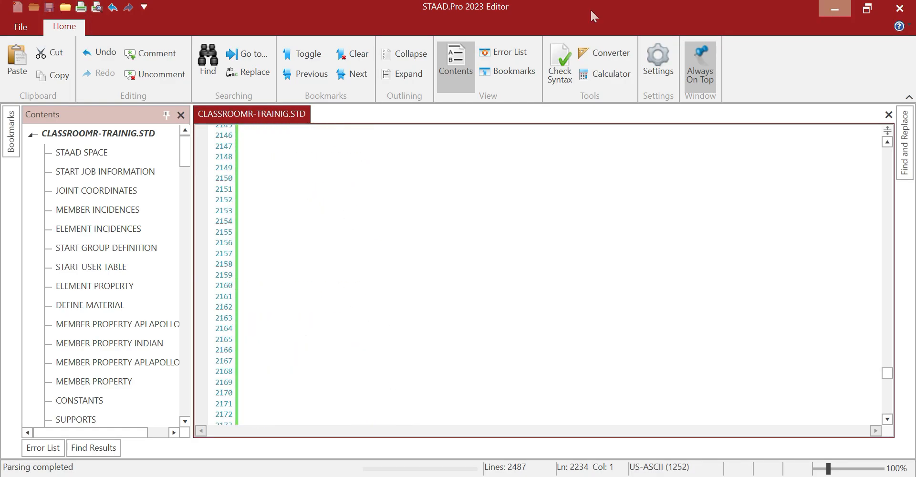
click(895, 11)
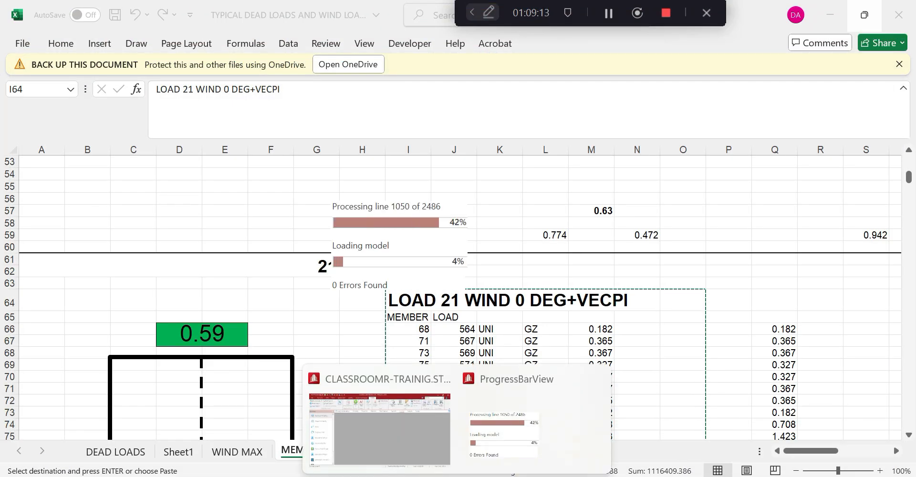
Bring up the reloaded model's notice of 0 errors and 16 warnings
mouse_move(462, 472)
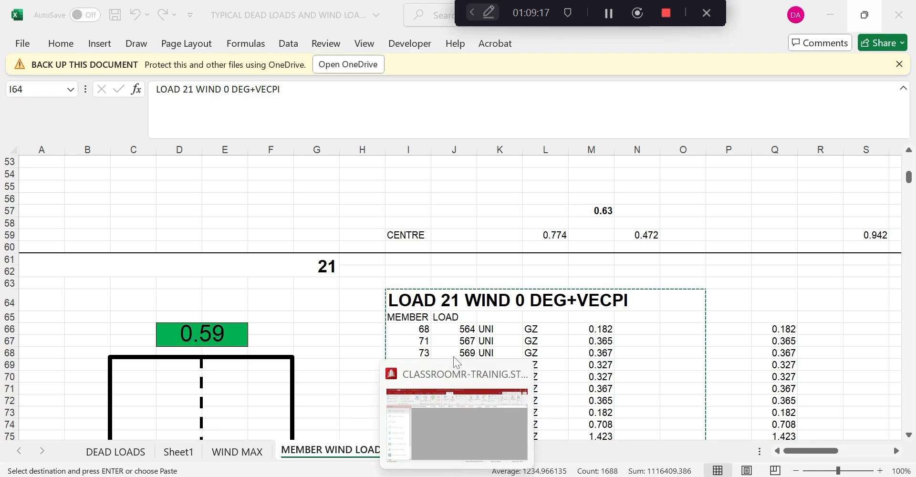
click(451, 415)
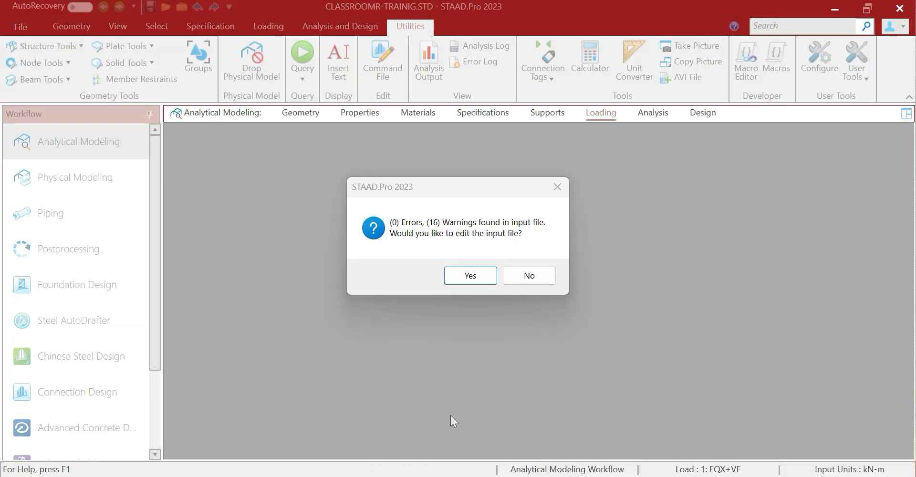
Open the input file and locate the _WALL_C and _WALL_D FLOOR LOAD warnings
click(472, 277)
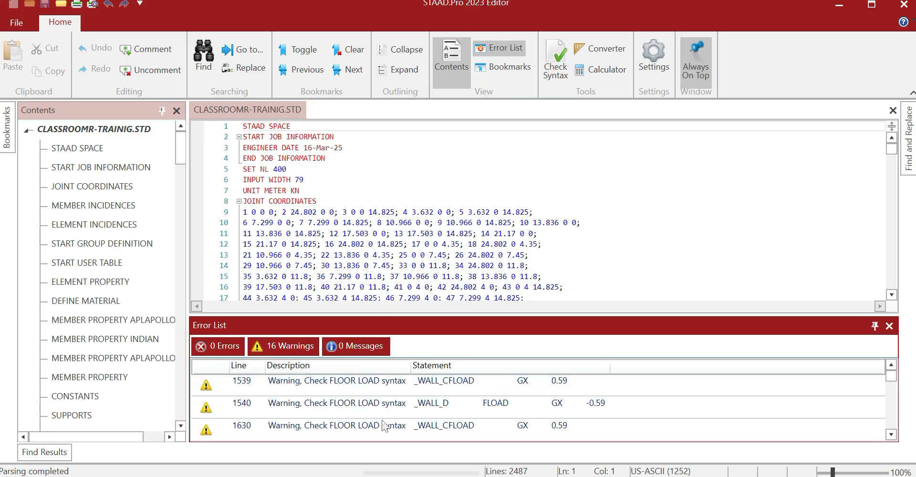
double_click(386, 429)
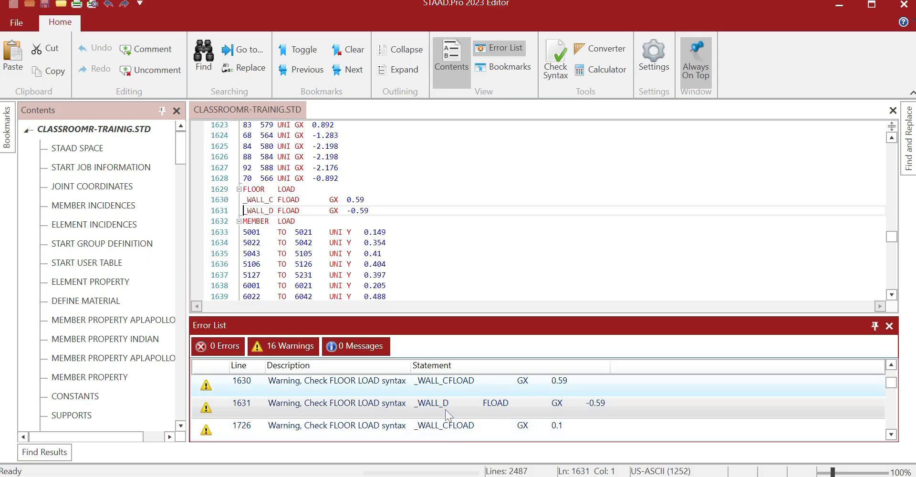
double_click(434, 382)
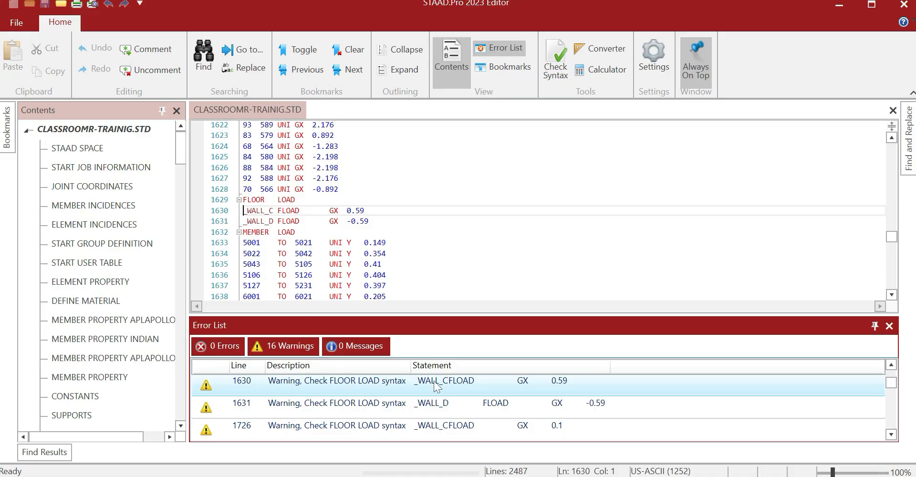
scroll(539, 210, up, 1)
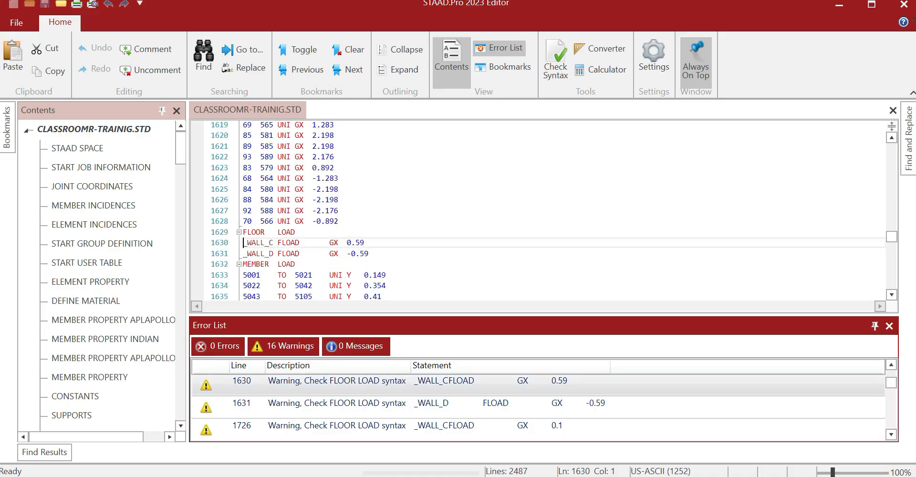
scroll(539, 210, down, 1)
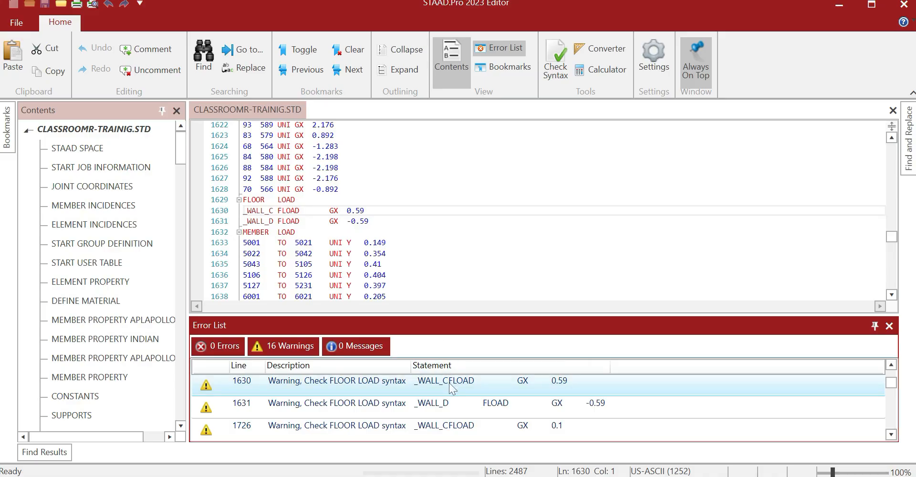
double_click(435, 403)
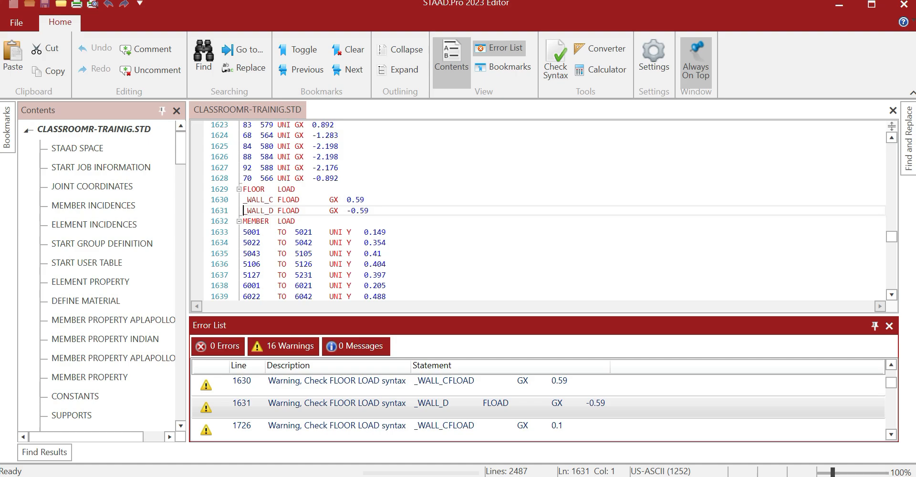
Remove the extra spaces before GX on lines 1630 and 1631
click(330, 200)
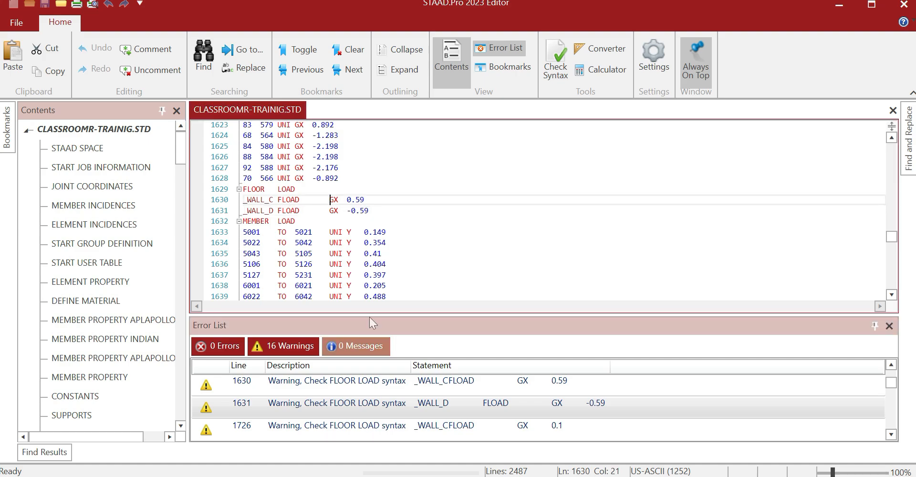
double_click(400, 380)
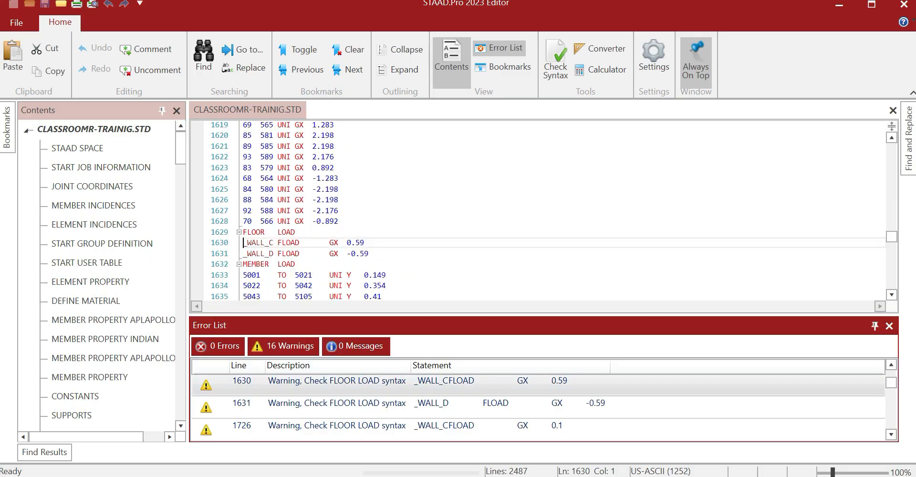
click(329, 242)
key(BackSpace)
key(BackSpace)
key(BackSpace)
key(BackSpace)
key(BackSpace)
key(BackSpace)
key(BackSpace)
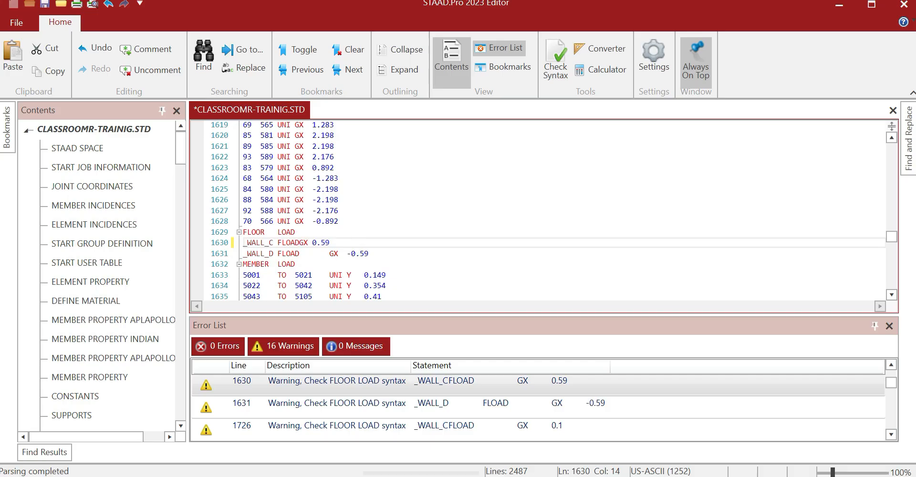
key(Down)
key(BackSpace)
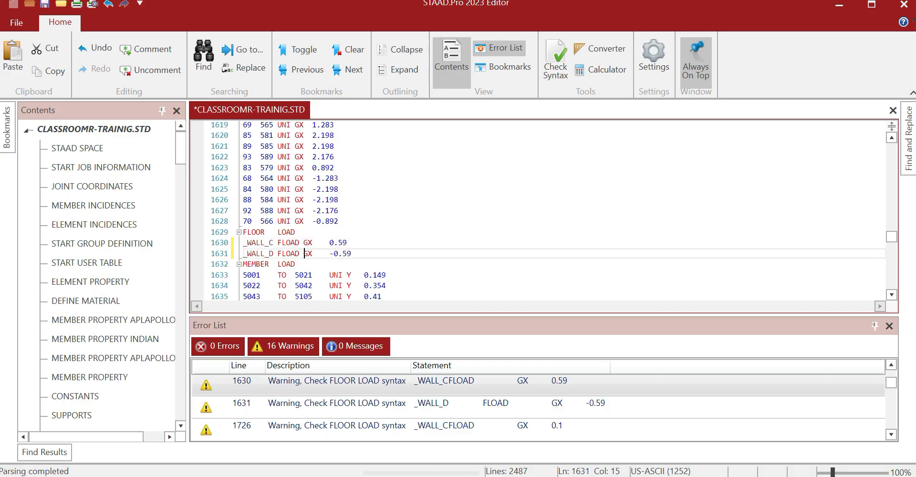
click(448, 410)
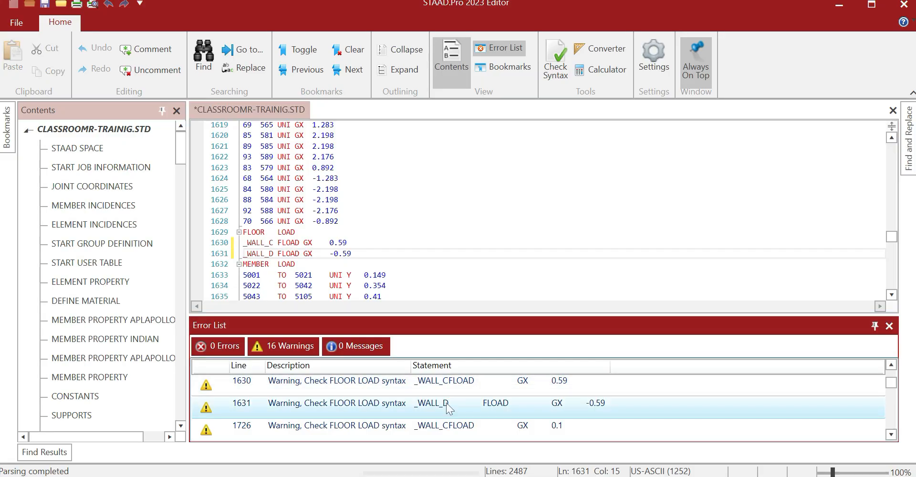
double_click(448, 409)
click(308, 211)
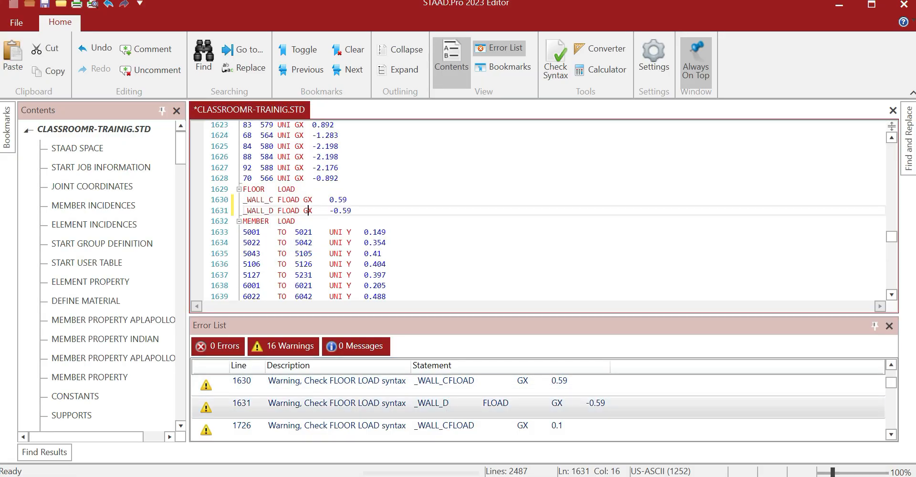
Remove the extra spaces before GX on lines 1726 and 1727 and save
double_click(468, 426)
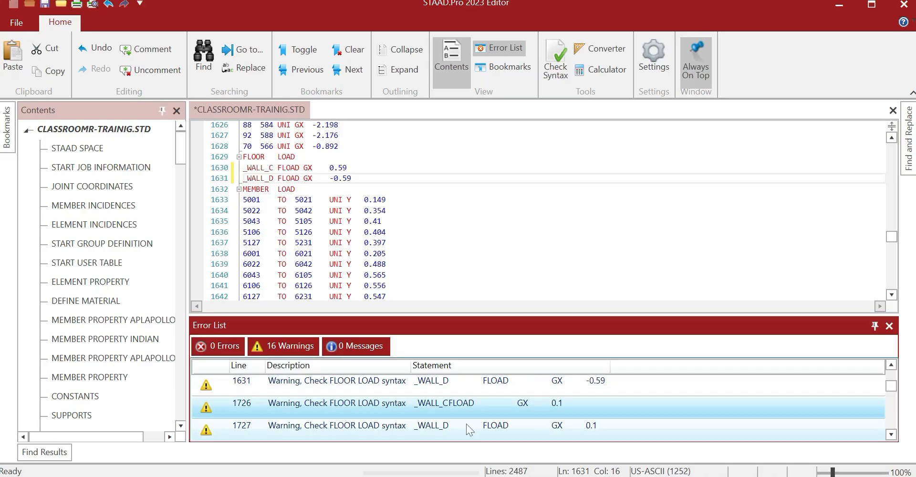
click(330, 199)
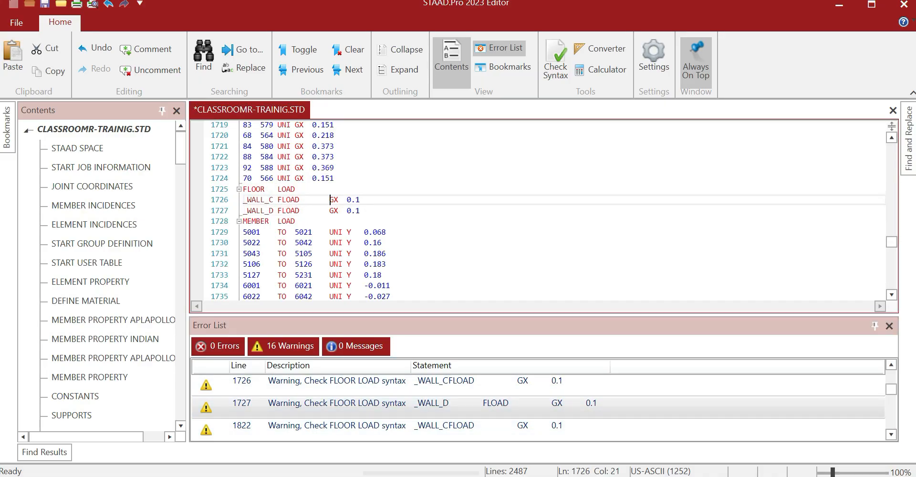
key(BackSpace)
key(BackSpace)
key(BackSpace)
key(BackSpace)
key(BackSpace)
key(BackSpace)
key(BackSpace)
click(329, 210)
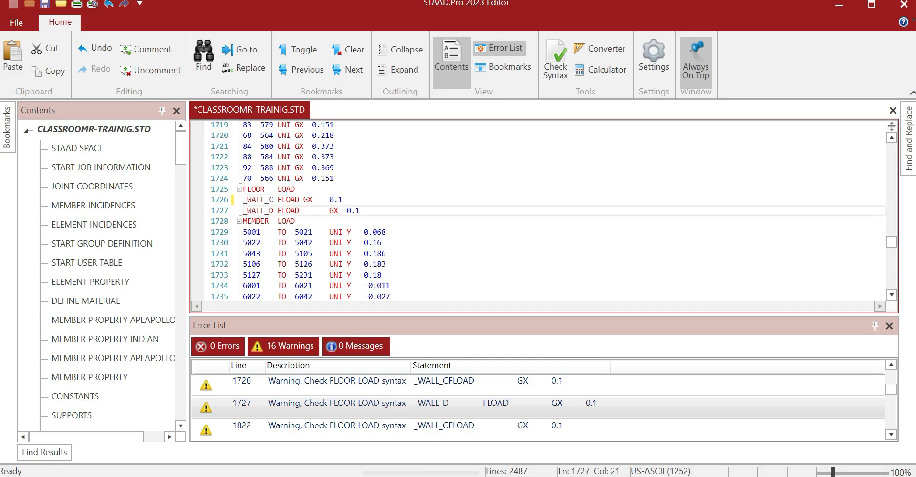
key(BackSpace)
key(BackSpace)
key(BackSpace)
key(BackSpace)
key(BackSpace)
key(BackSpace)
click(45, 4)
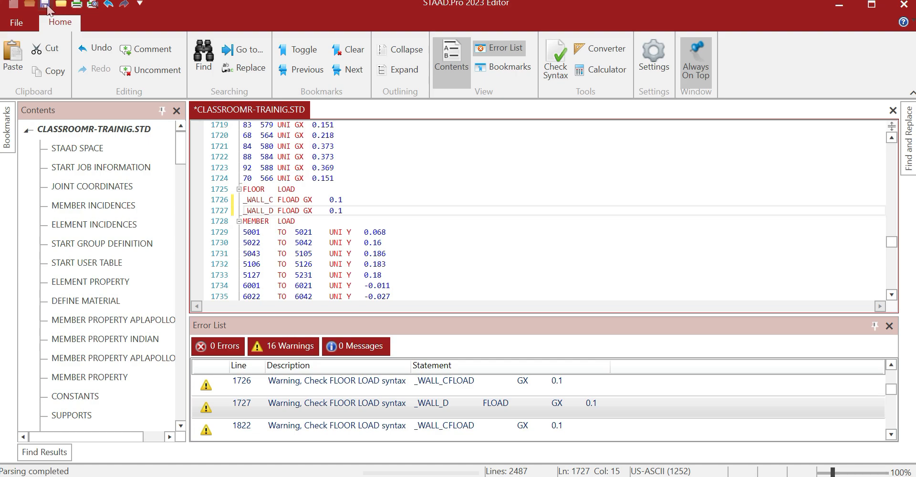
Close the editor, reopen the input file and locate the line 1539 warning
click(903, 4)
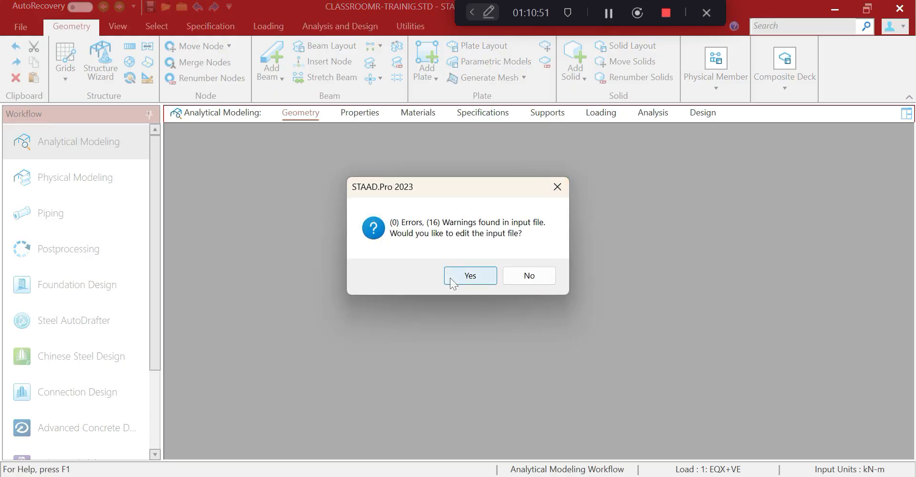
click(451, 274)
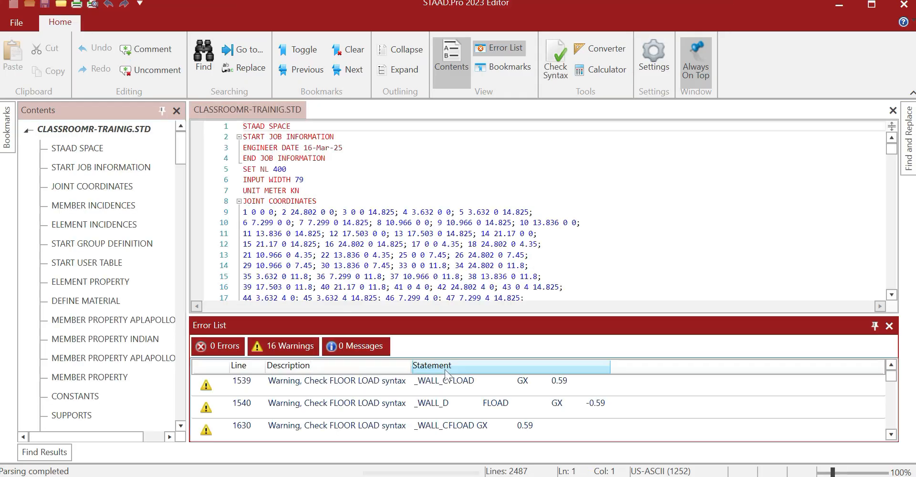
double_click(436, 387)
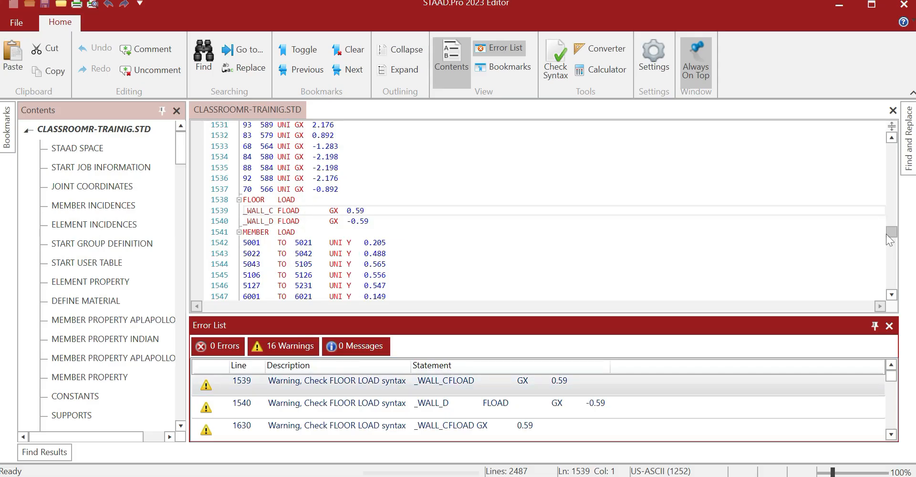
drag(886, 234, 880, 207)
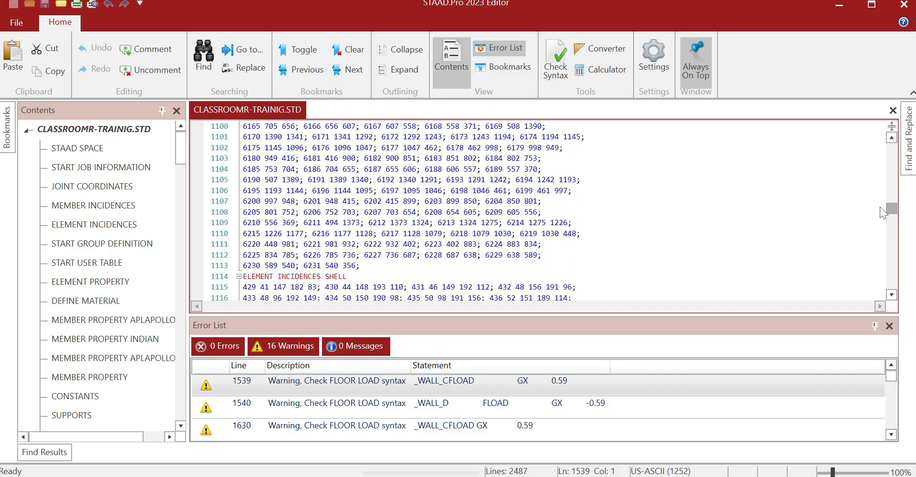
scroll(879, 207, down, 20)
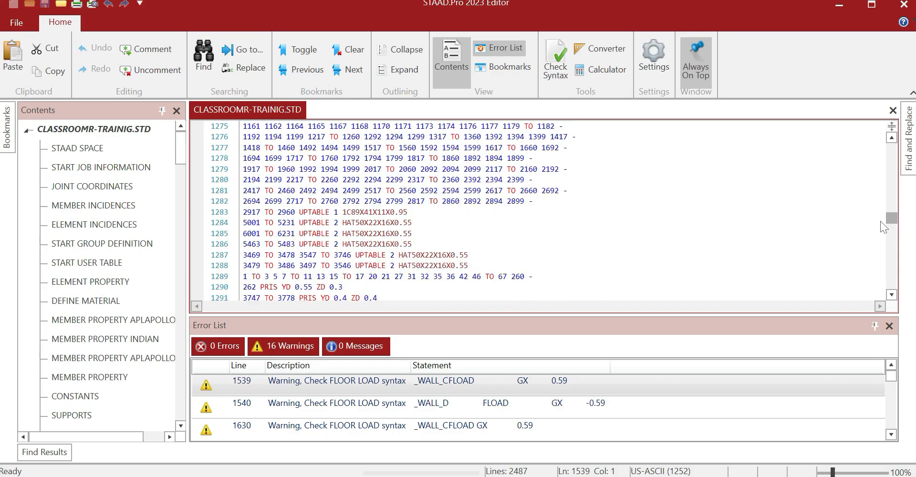
scroll(881, 226, down, 13)
drag(880, 222, 878, 213)
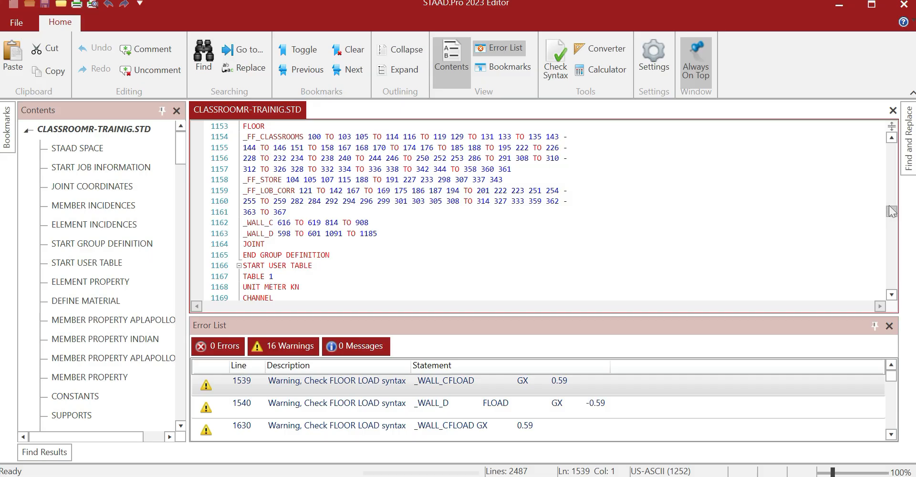
drag(891, 211, 890, 256)
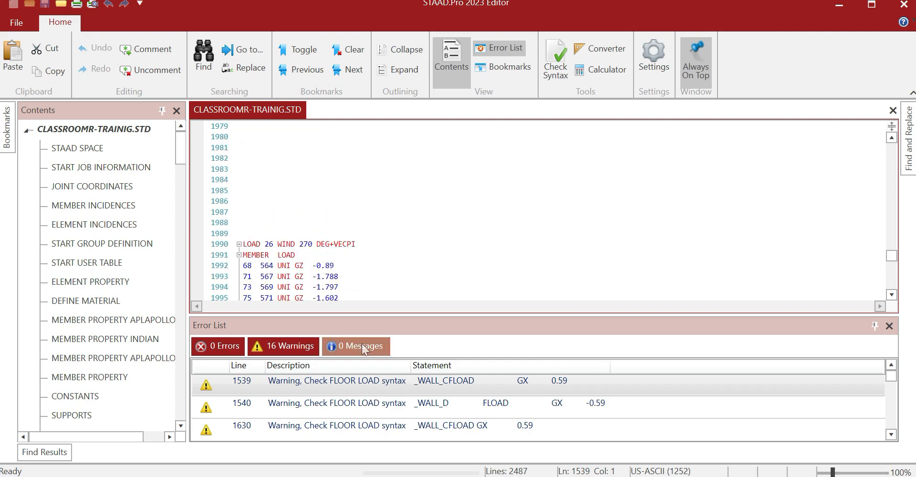
double_click(359, 384)
scroll(380, 308, up, 10)
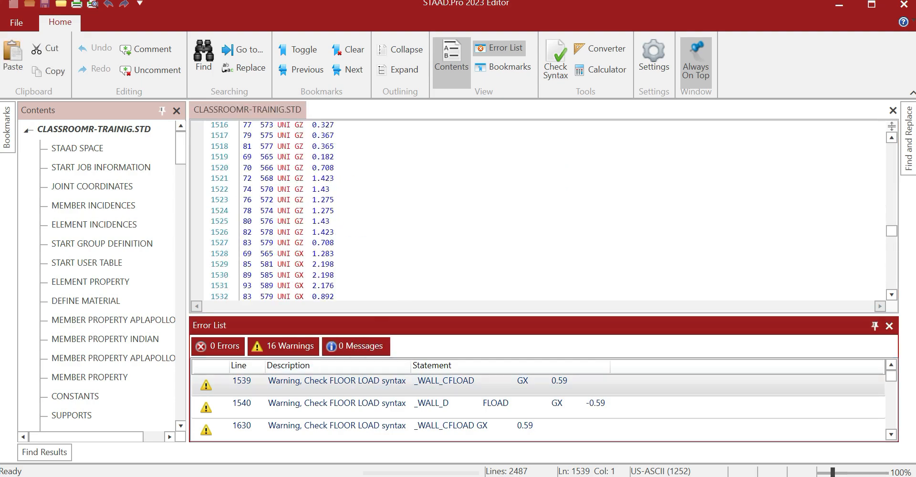
scroll(544, 210, down, 10)
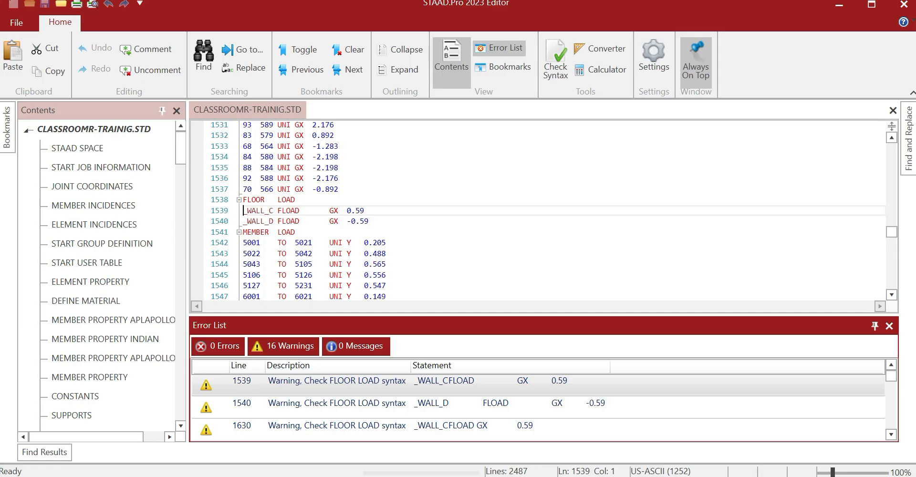
Remove the spaces before GX on lines 1539 and 1540, save, and close the editor
click(330, 210)
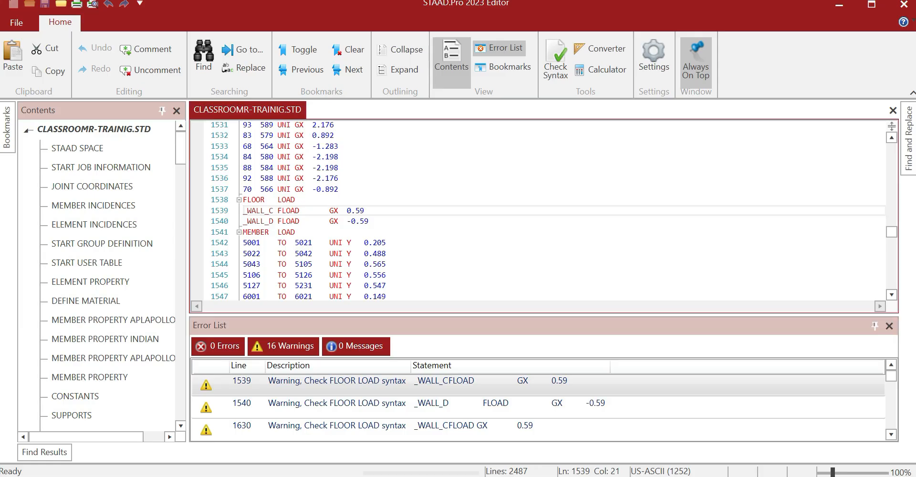
key(BackSpace)
key(BackSpace)
key(BackSpace)
key(BackSpace)
key(BackSpace)
key(BackSpace)
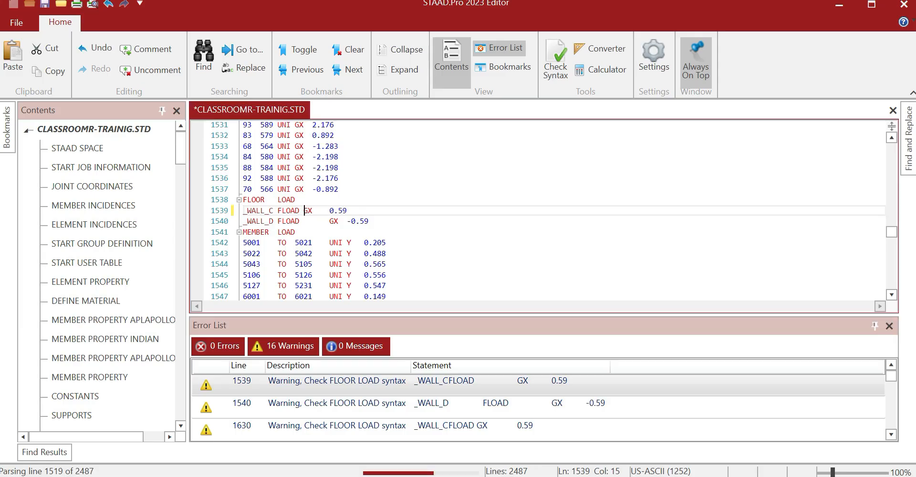
click(330, 221)
key(BackSpace)
key(BackSpace)
key(BackSpace)
key(BackSpace)
key(BackSpace)
key(BackSpace)
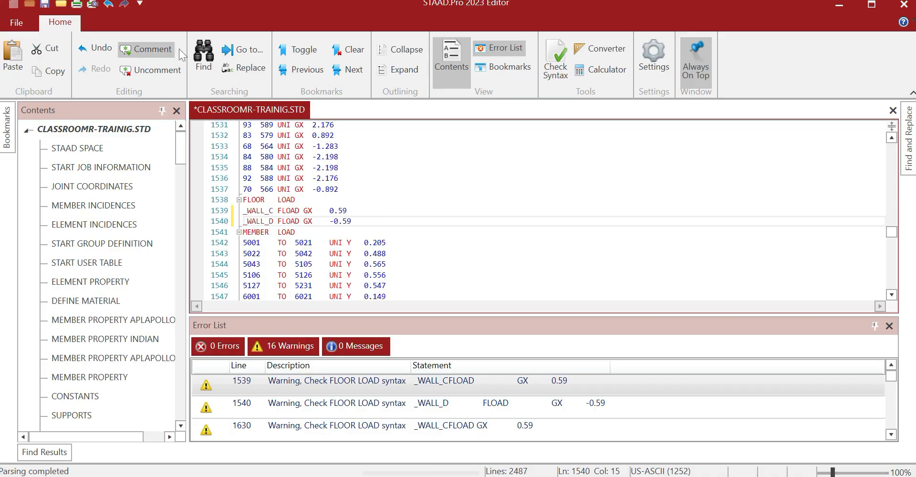
click(45, 4)
click(903, 4)
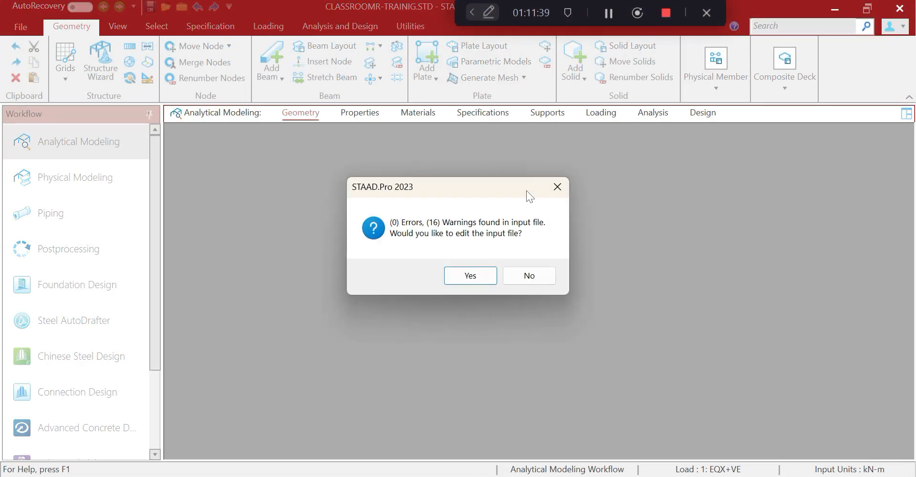
click(468, 264)
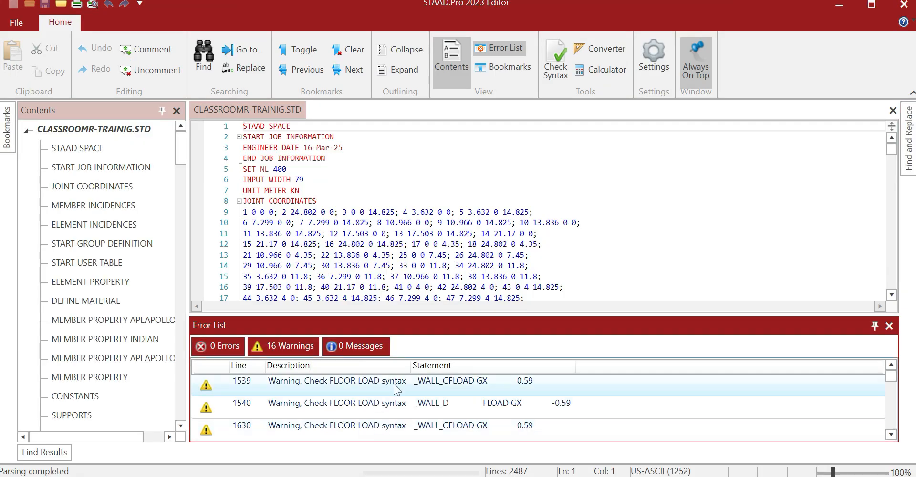
double_click(395, 388)
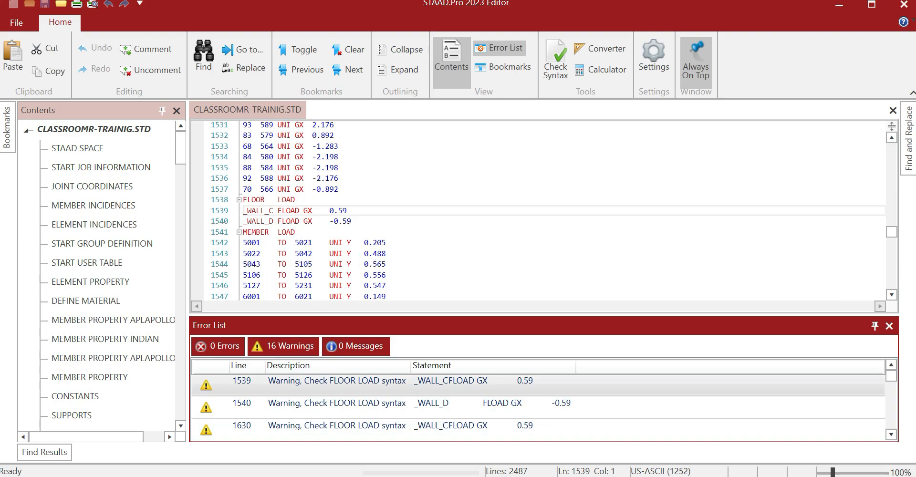
scroll(538, 211, up, 1)
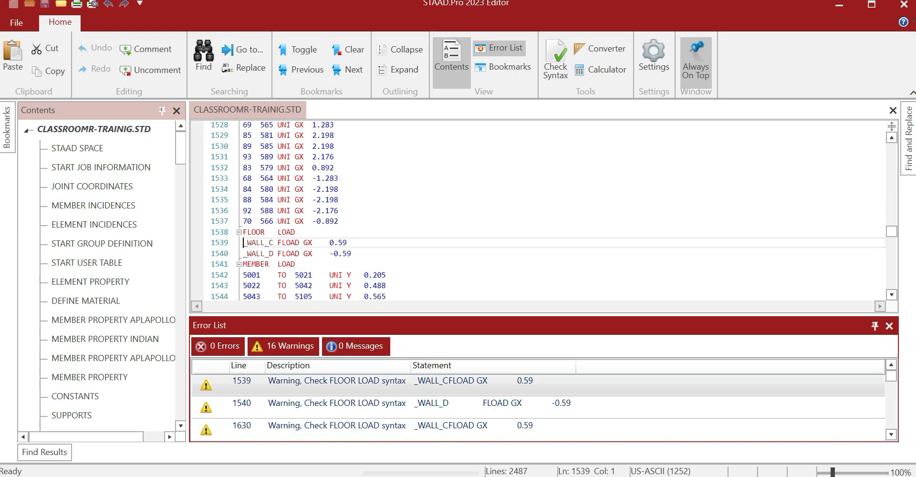
click(330, 253)
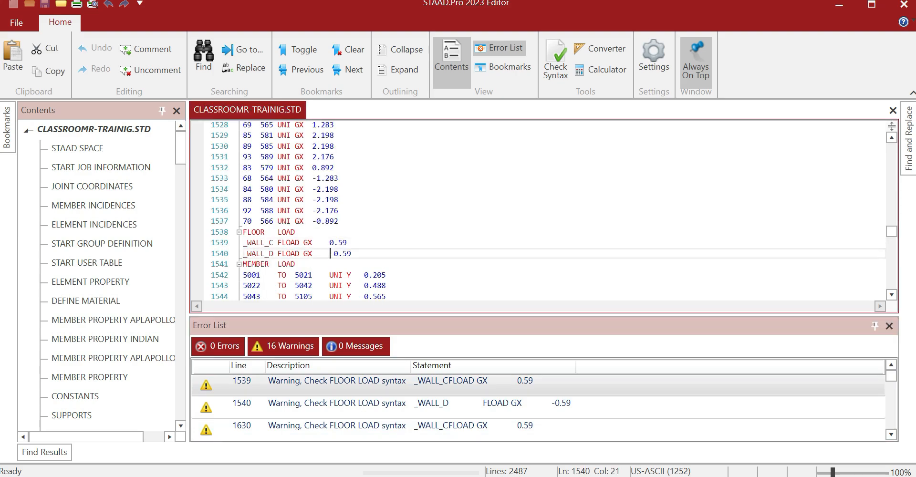
scroll(330, 254, up, 1)
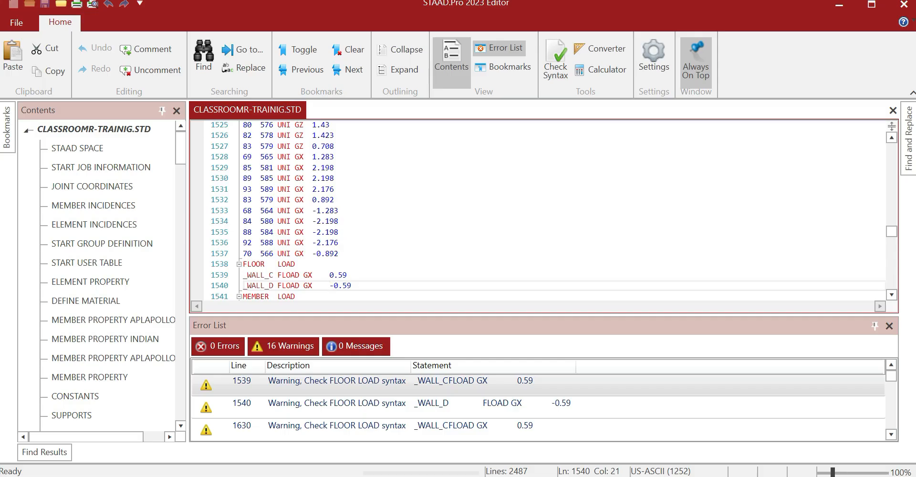
scroll(538, 210, down, 1)
scroll(538, 211, up, 9)
scroll(538, 211, down, 6)
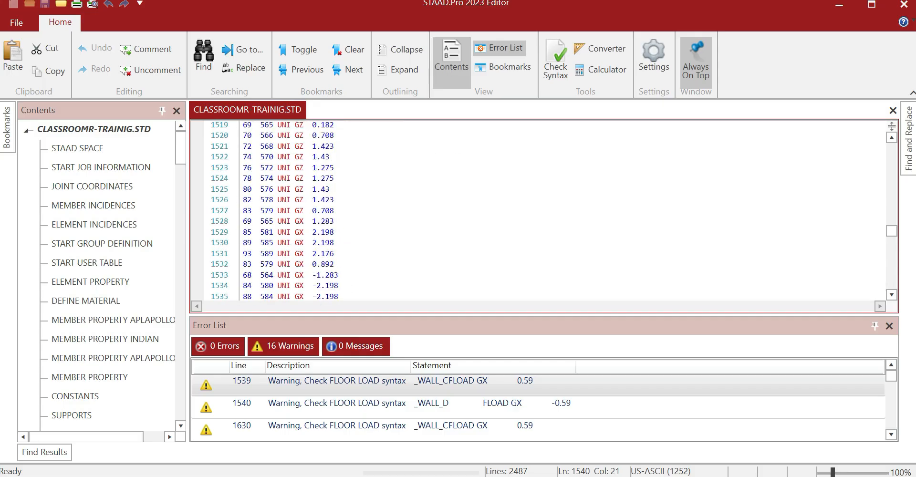
scroll(538, 210, down, 5)
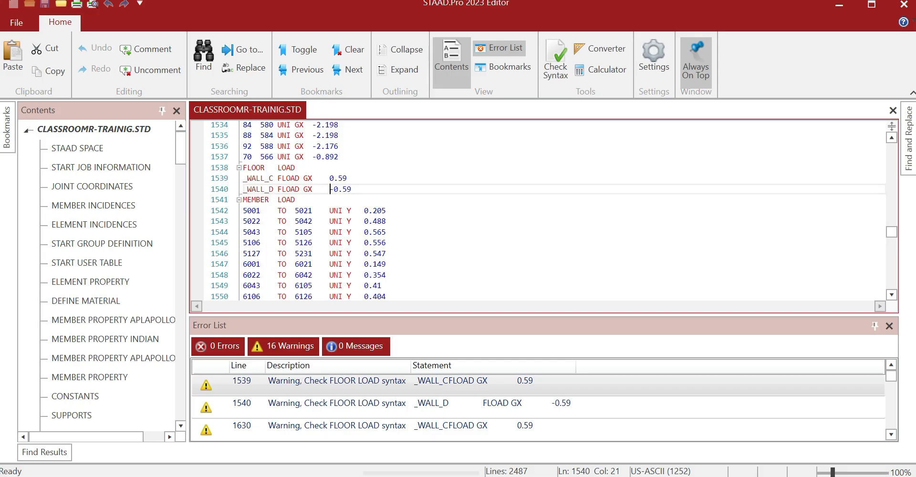
scroll(538, 210, down, 13)
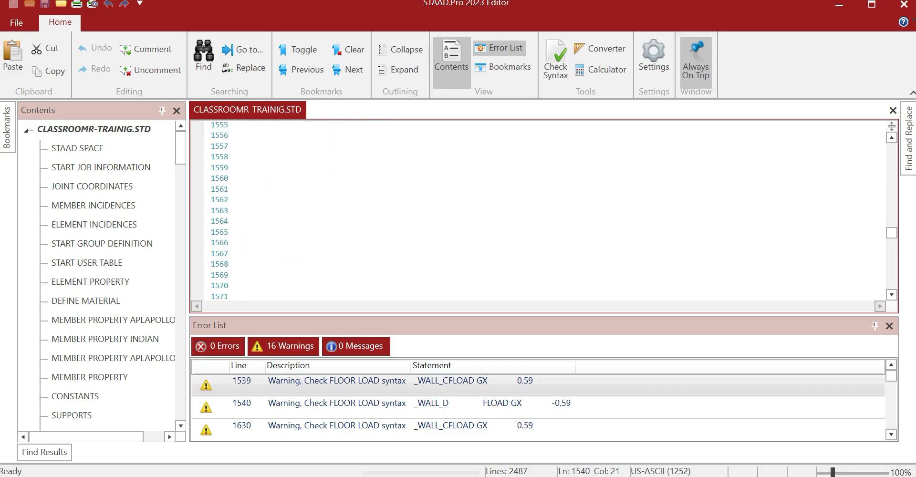
scroll(538, 210, up, 10)
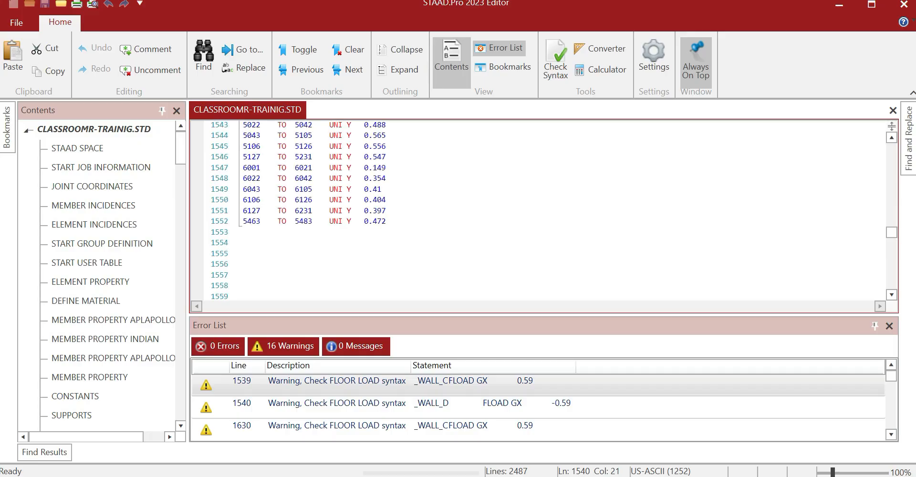
click(386, 222)
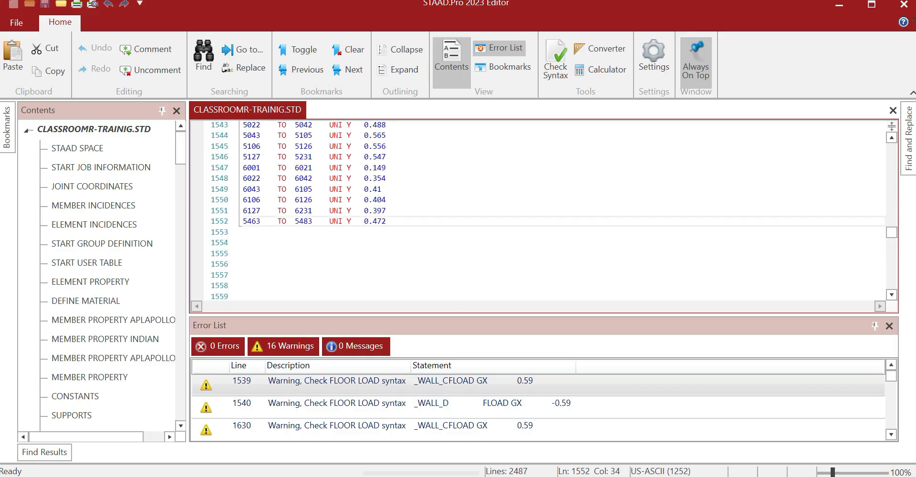
scroll(538, 210, up, 3)
scroll(538, 210, down, 6)
scroll(538, 210, up, 6)
scroll(538, 211, up, 2)
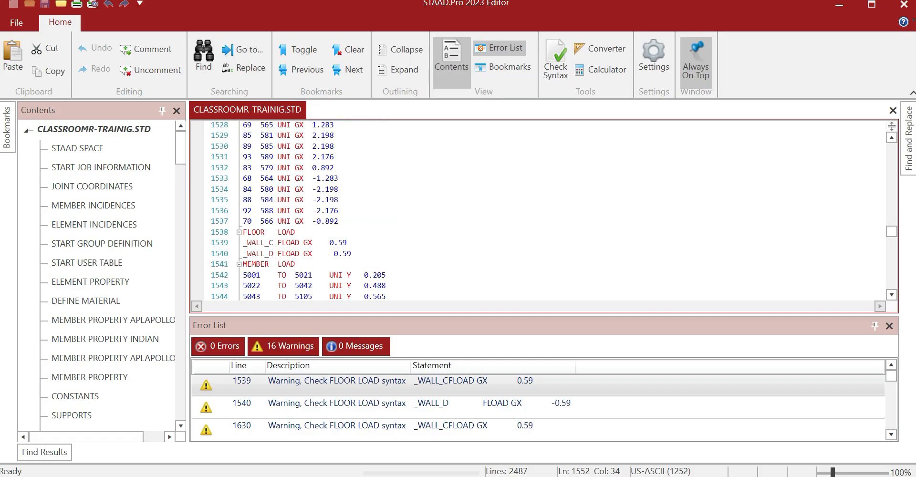
Delete the first three FLOOR LOAD blocks, including lines 1627–1629 and 1721–1723
drag(243, 232, 351, 253)
key(Delete)
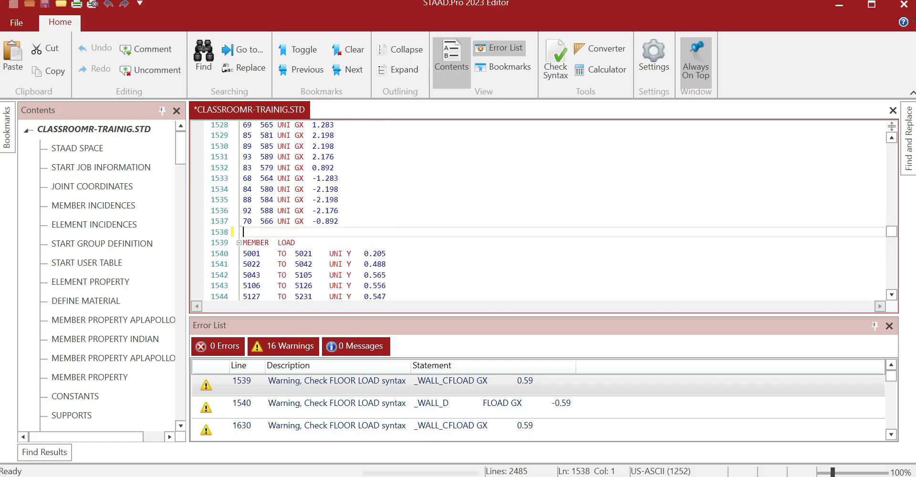
scroll(538, 210, down, 17)
scroll(538, 210, down, 15)
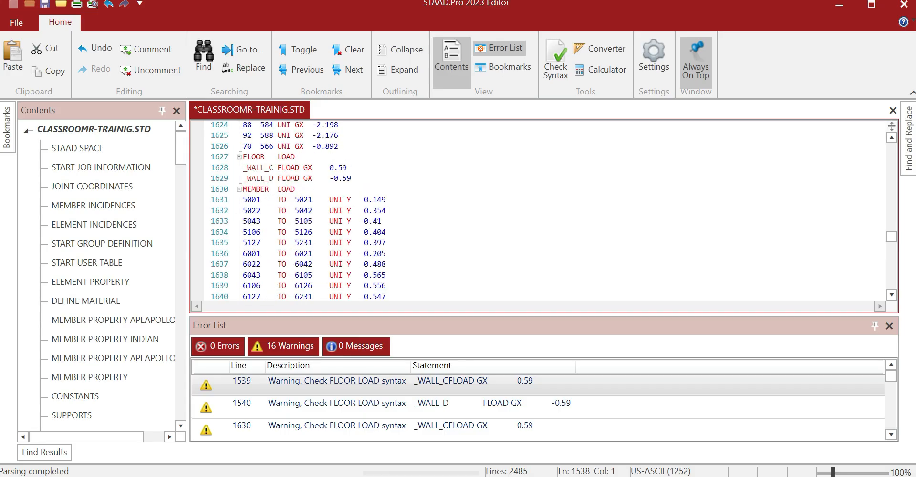
drag(242, 156, 351, 178)
key(Delete)
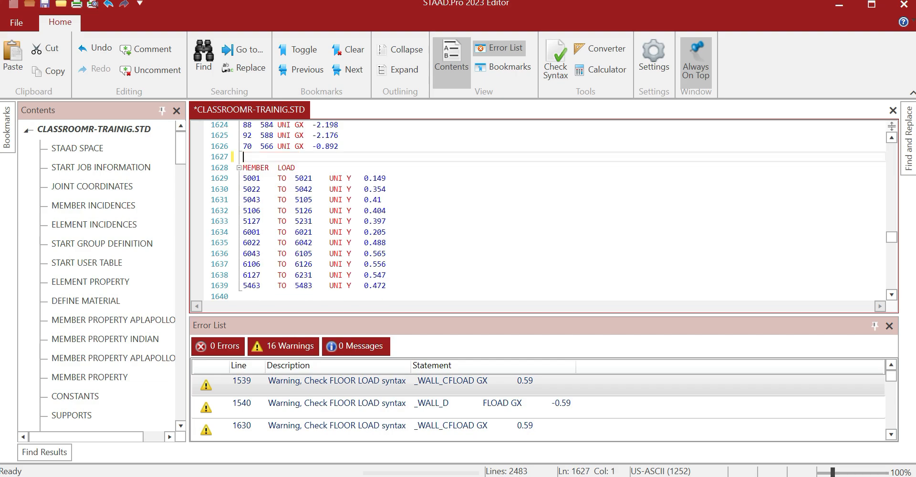
scroll(538, 210, down, 18)
scroll(537, 210, down, 13)
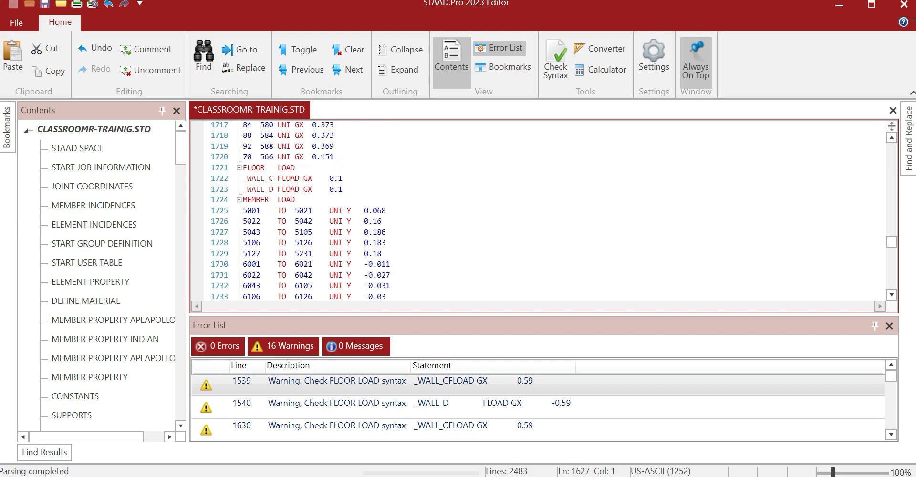
drag(242, 167, 342, 189)
key(Delete)
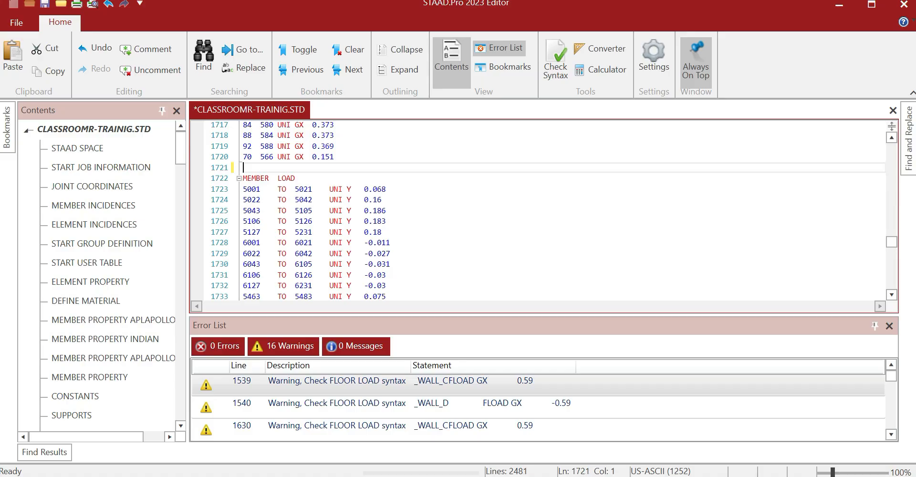
scroll(538, 210, down, 19)
scroll(538, 210, down, 15)
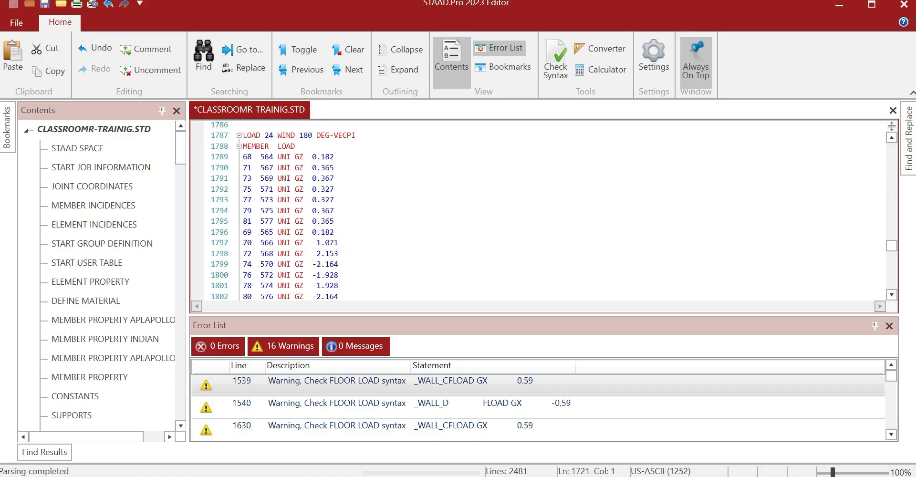
Delete the FLOOR LOAD blocks at lines 1815–1817, 1918–1920 and 2008–2010
scroll(538, 210, up, 3)
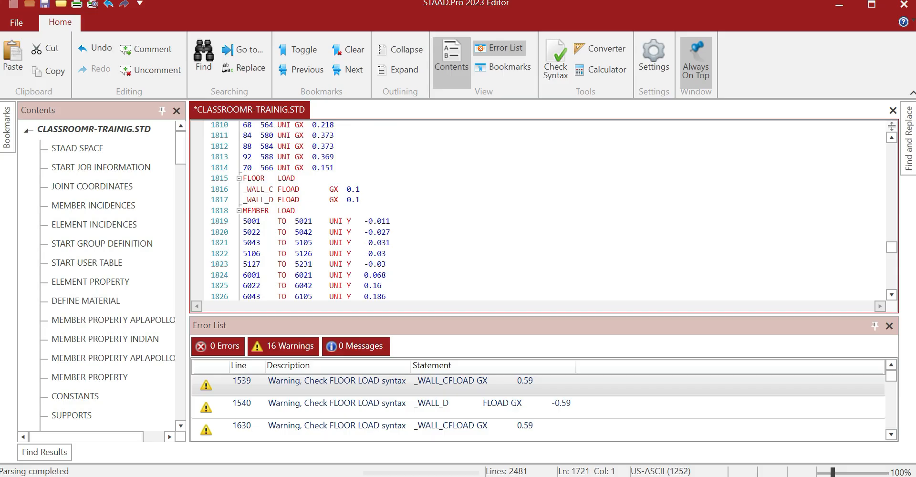
drag(243, 178, 361, 199)
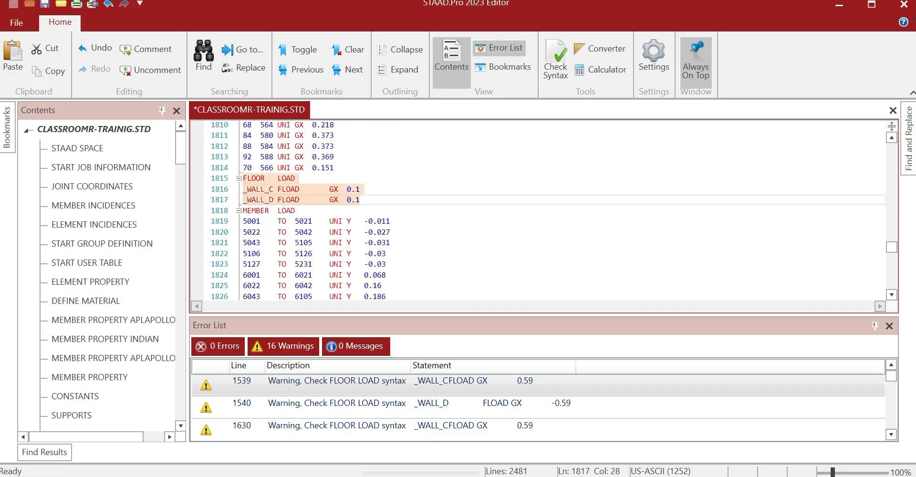
key(Delete)
scroll(538, 210, down, 18)
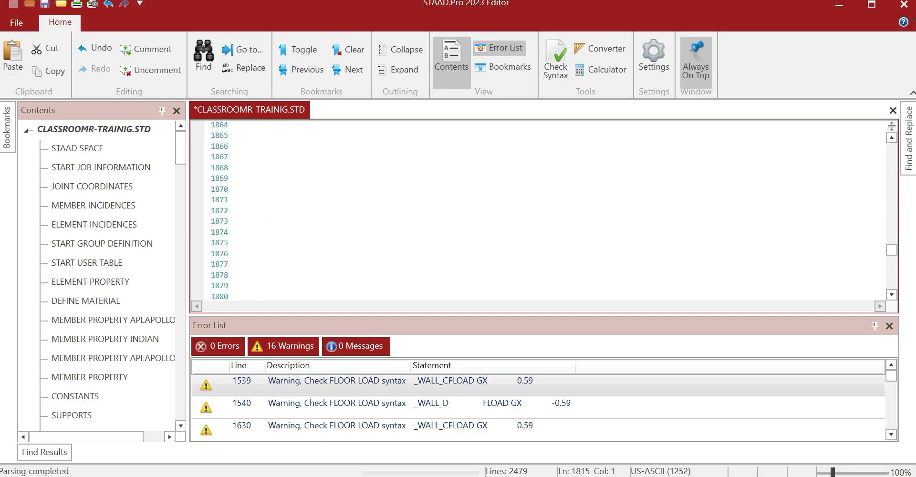
scroll(538, 211, down, 17)
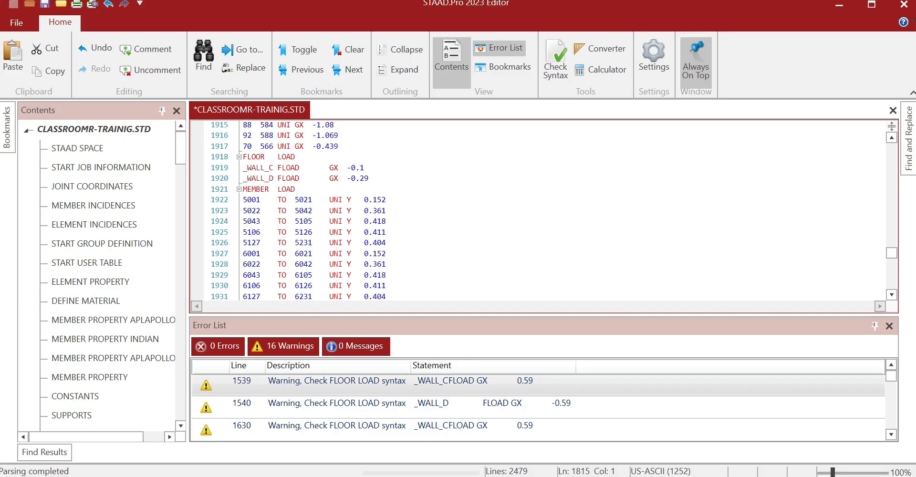
drag(242, 157, 368, 179)
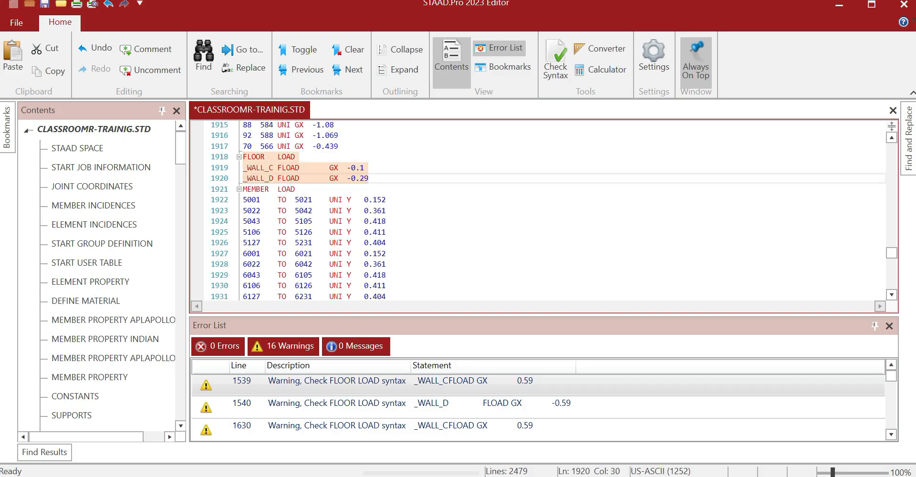
key(Delete)
scroll(538, 210, down, 16)
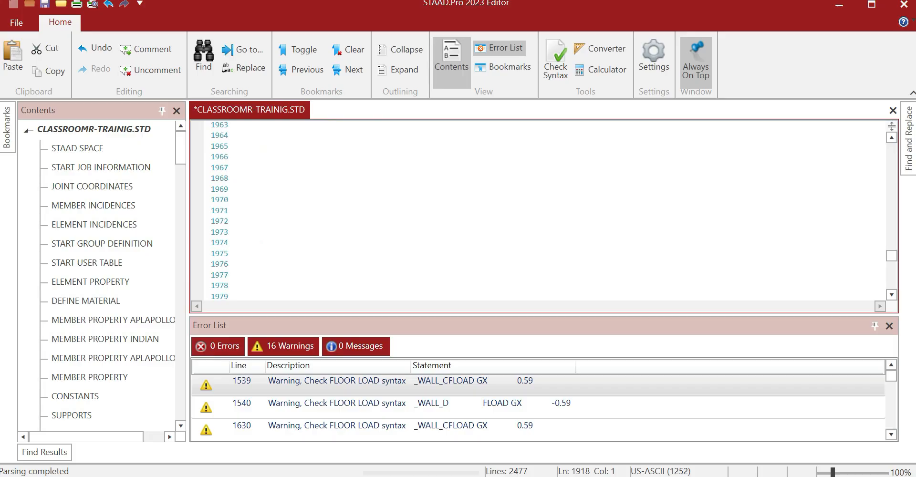
scroll(538, 211, down, 13)
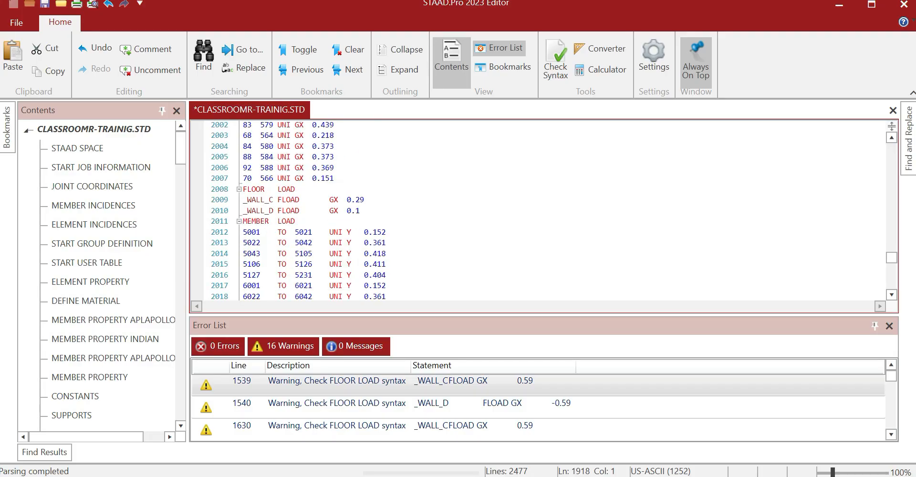
drag(243, 189, 359, 210)
key(Delete)
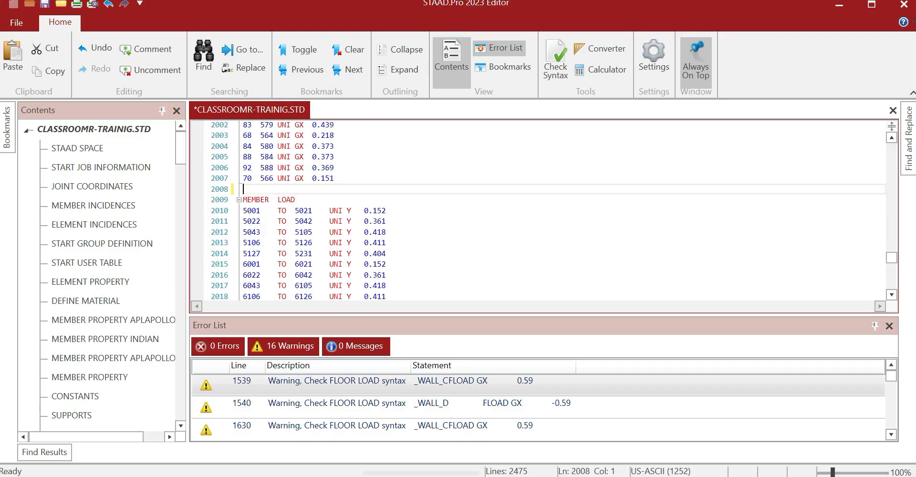
scroll(538, 211, down, 15)
scroll(538, 210, down, 20)
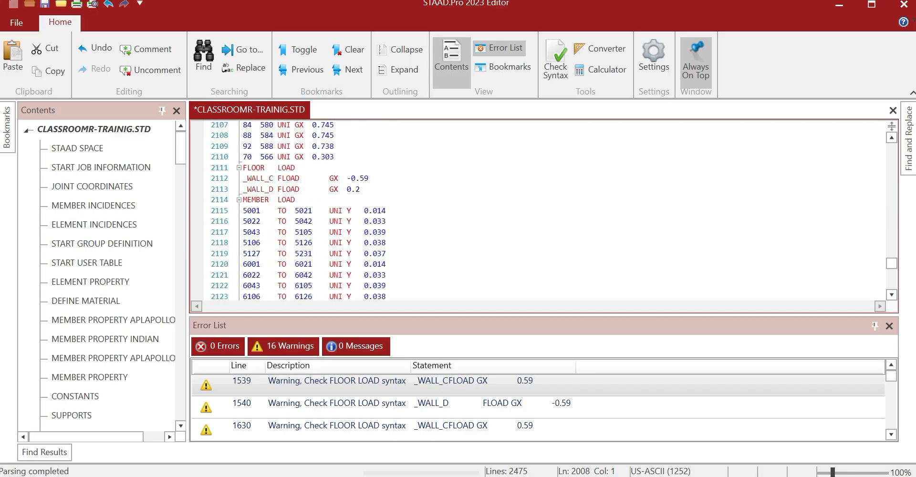
Delete the last FLOOR LOAD blocks at lines 2111–2113 and 2204–2206, then save and close the editor
drag(243, 167, 360, 190)
key(Delete)
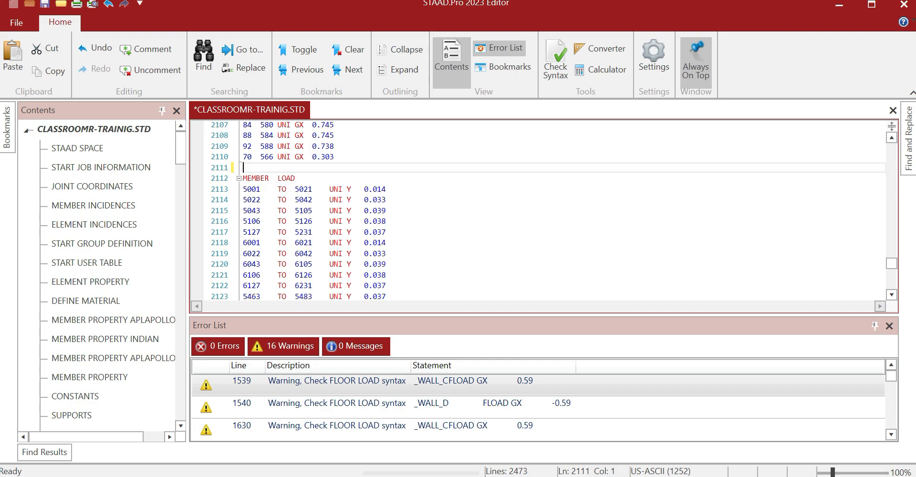
scroll(538, 210, down, 20)
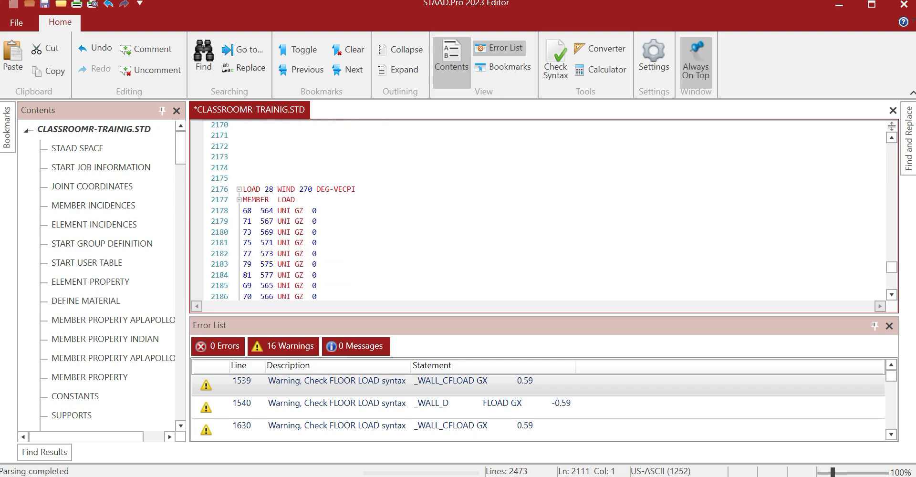
scroll(538, 210, down, 8)
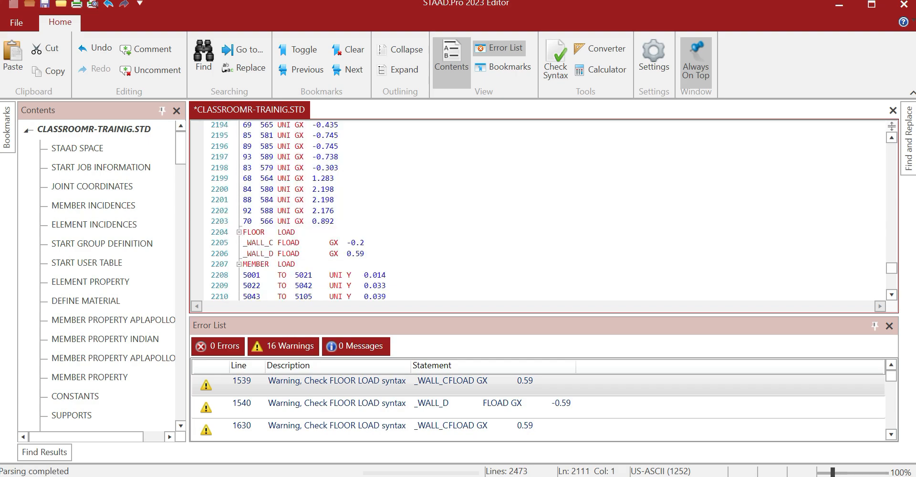
drag(243, 232, 365, 253)
key(Delete)
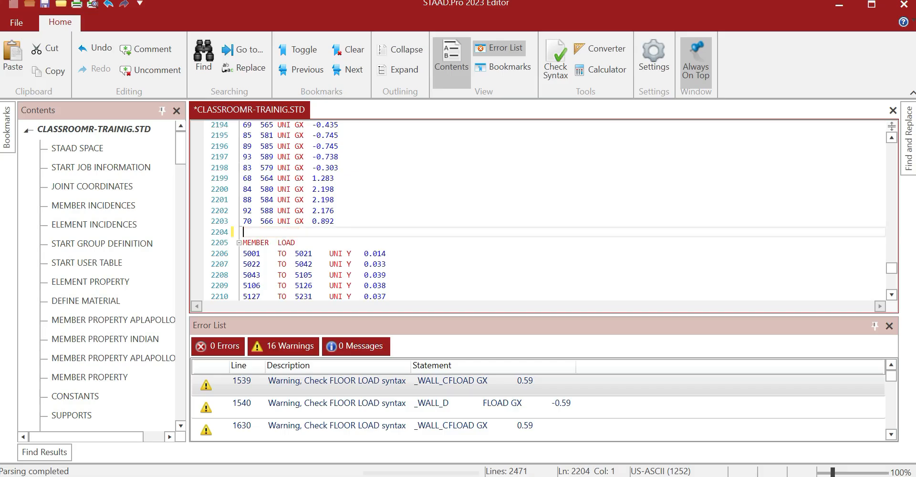
scroll(538, 211, down, 7)
scroll(538, 210, up, 3)
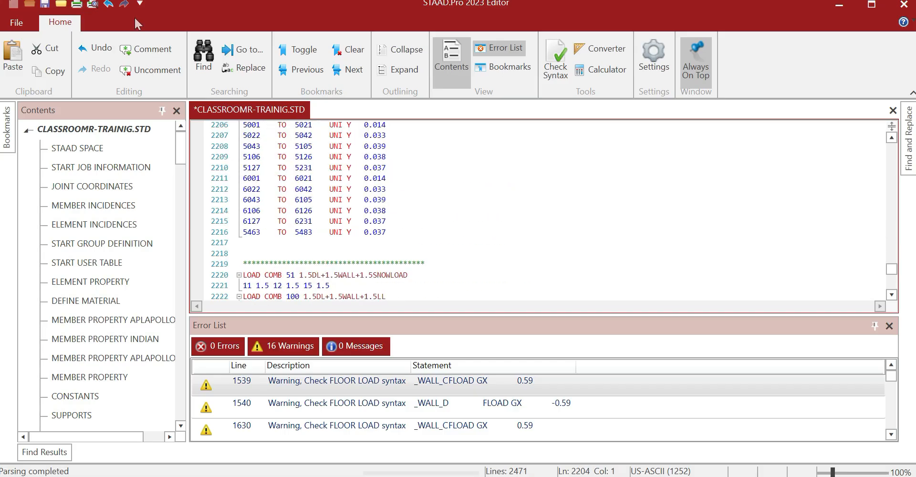
click(45, 4)
click(903, 7)
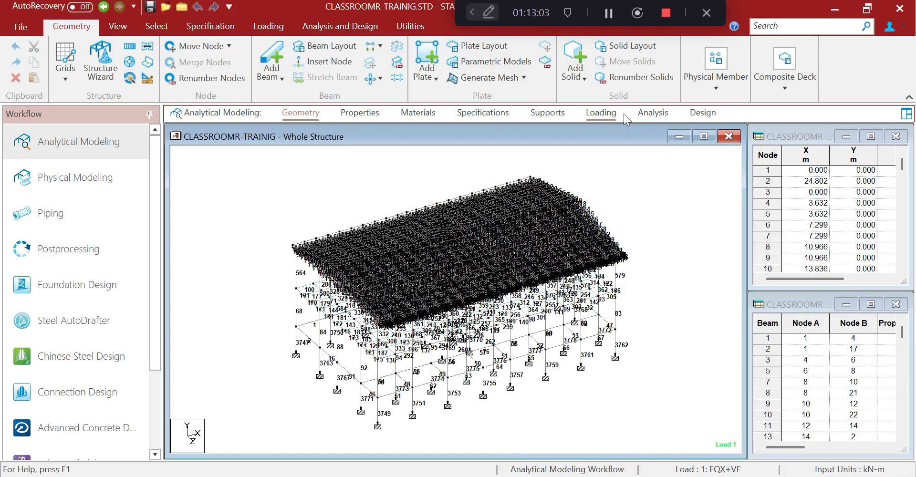
Select load case 21 WIND 0 DEG+VECPI in the Loading workspace to add a load item
click(602, 113)
click(680, 167)
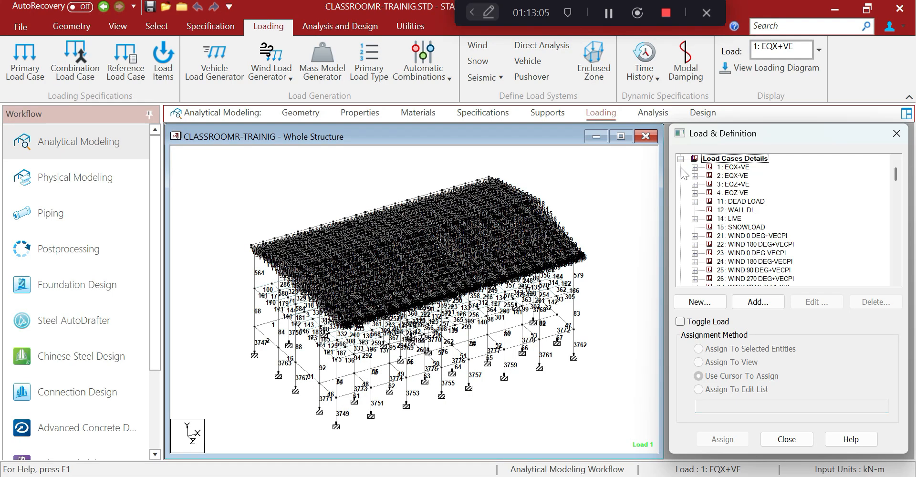
click(737, 236)
click(694, 236)
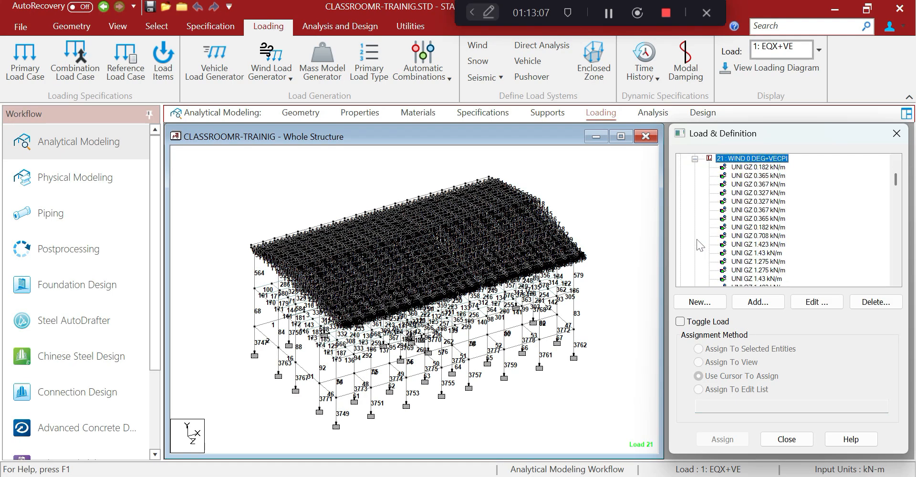
click(759, 302)
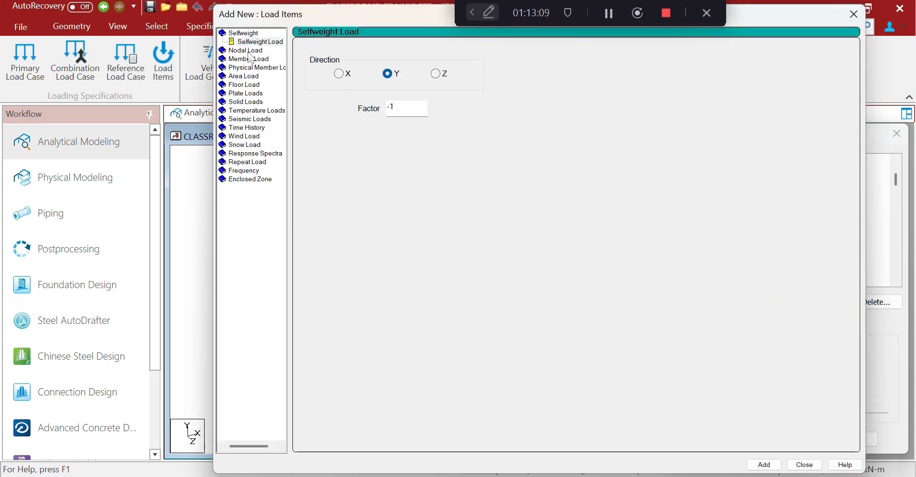
Add a -0.59 kN/m2 Global X floor load on the _WALL_D member group to load 21
click(245, 87)
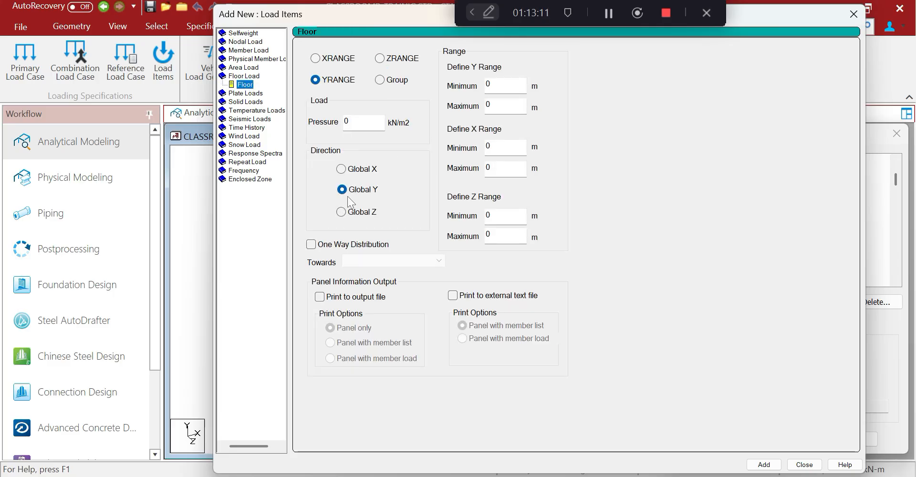
click(341, 169)
text(.59)
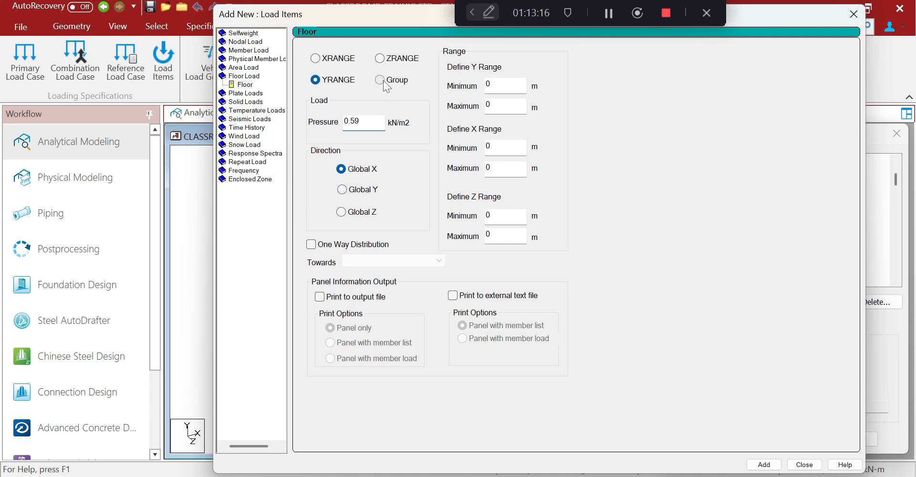
click(383, 80)
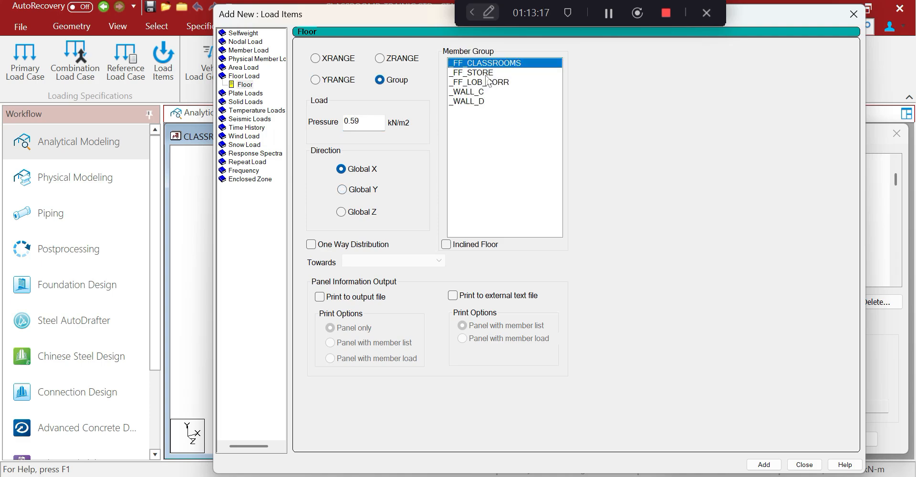
click(483, 91)
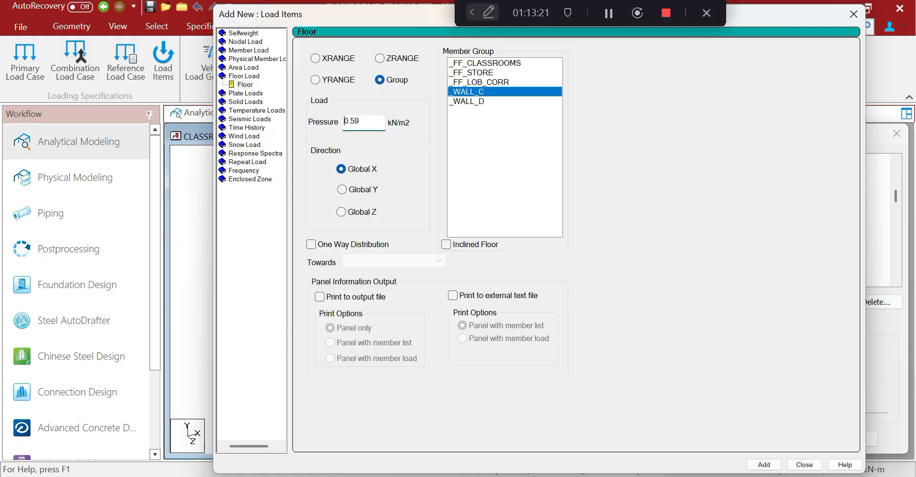
click(465, 101)
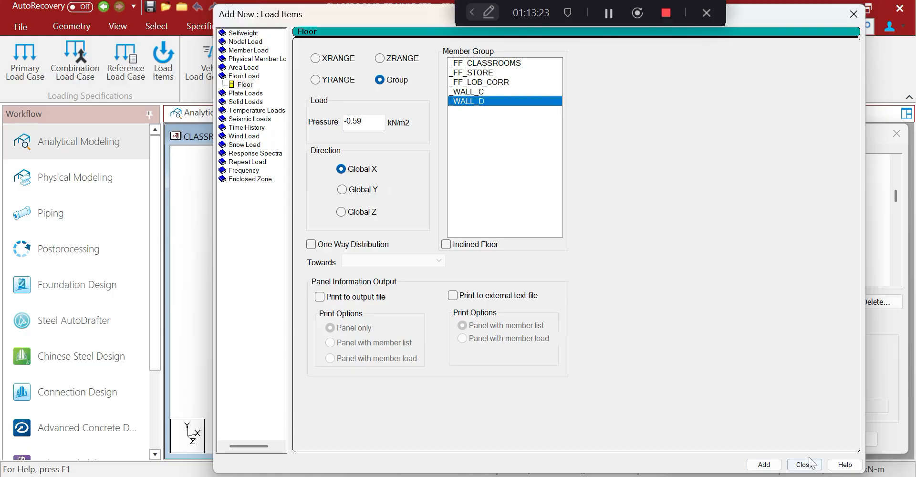
click(763, 465)
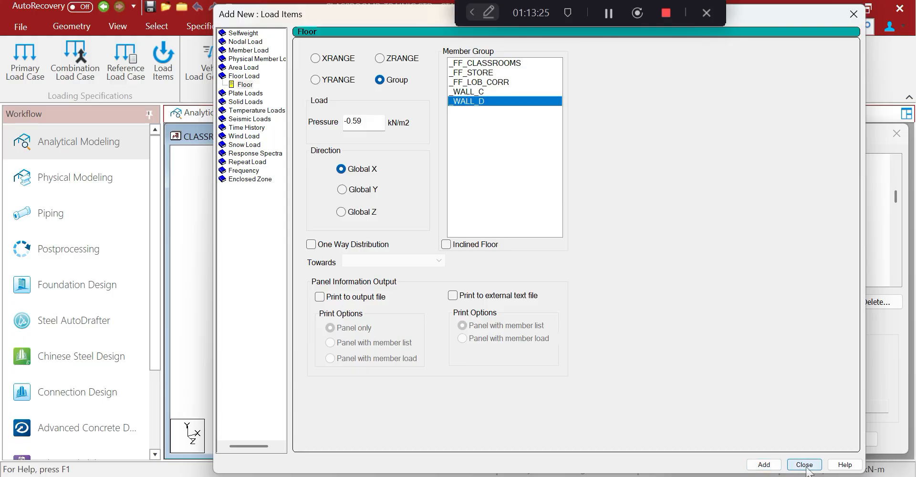
click(807, 465)
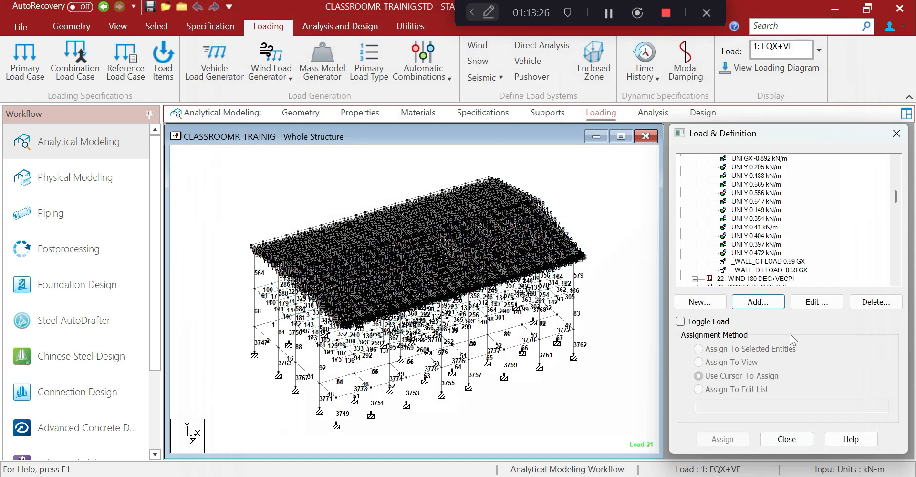
Display the _WALL_C and _WALL_D floor loads on the model, then open the command file
click(784, 263)
click(784, 271)
click(514, 237)
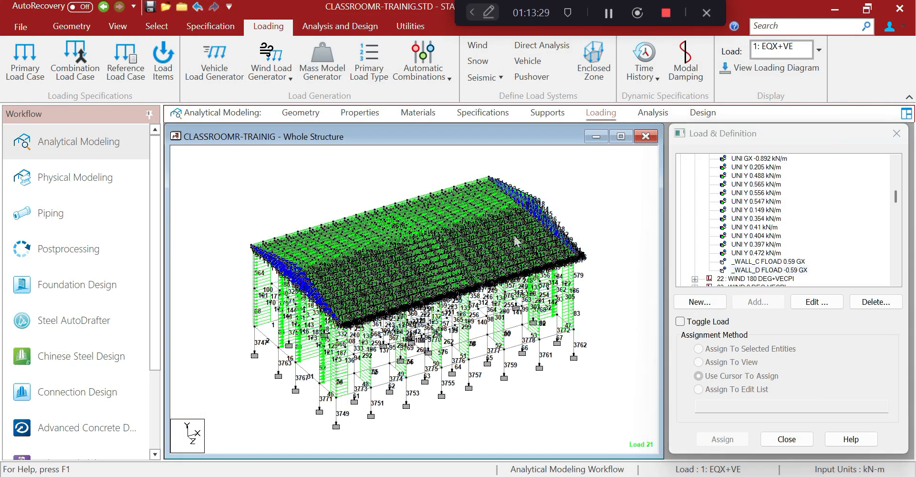
click(409, 27)
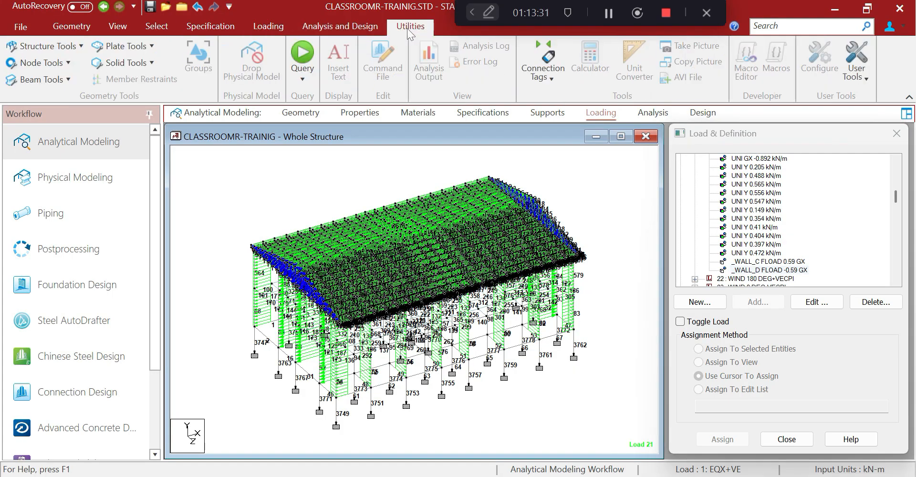
click(383, 62)
Save the model at the prompt and copy the FLOOR LOAD lines 1550–1552 in the editor
click(457, 315)
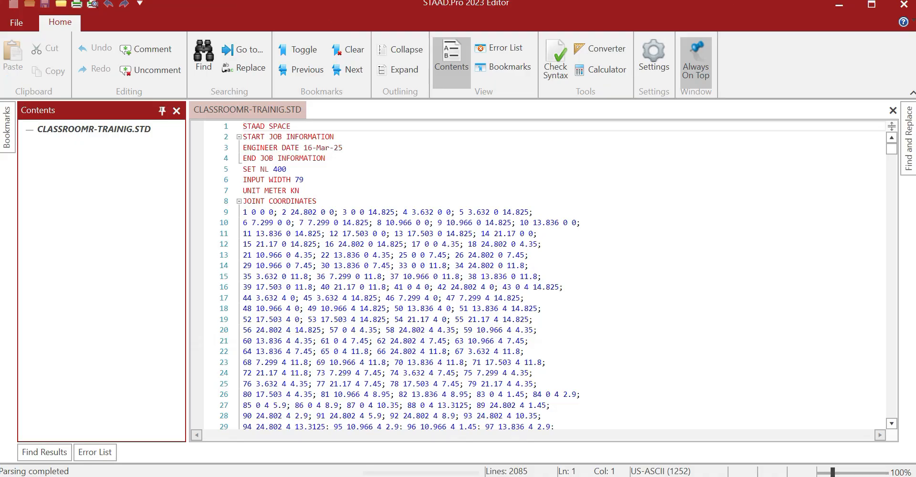
drag(891, 149, 874, 324)
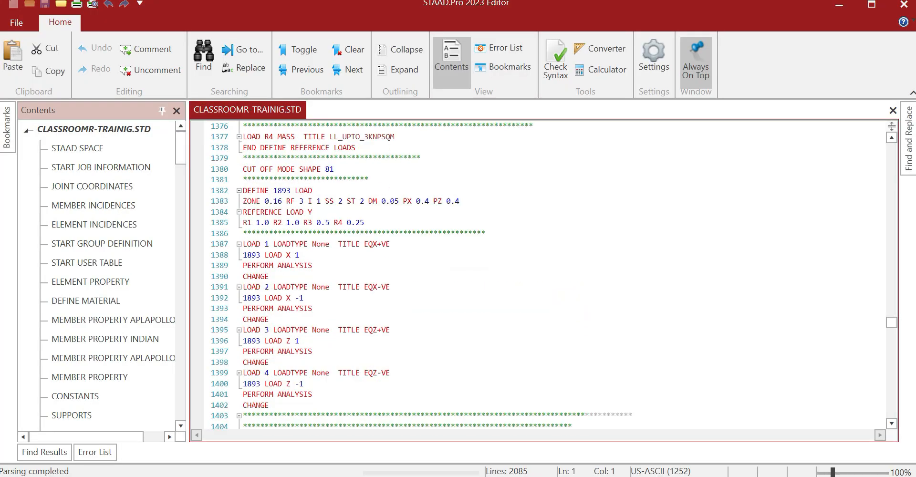
scroll(544, 276, down, 20)
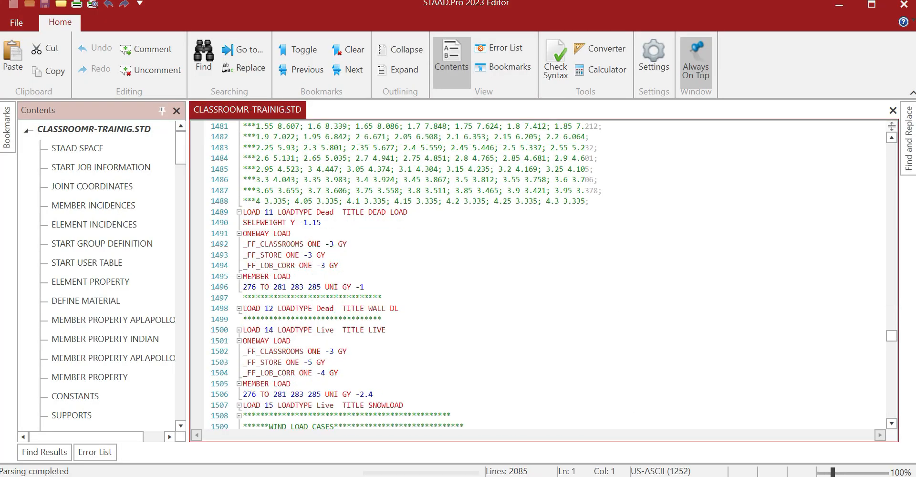
scroll(544, 276, down, 11)
scroll(544, 276, down, 4)
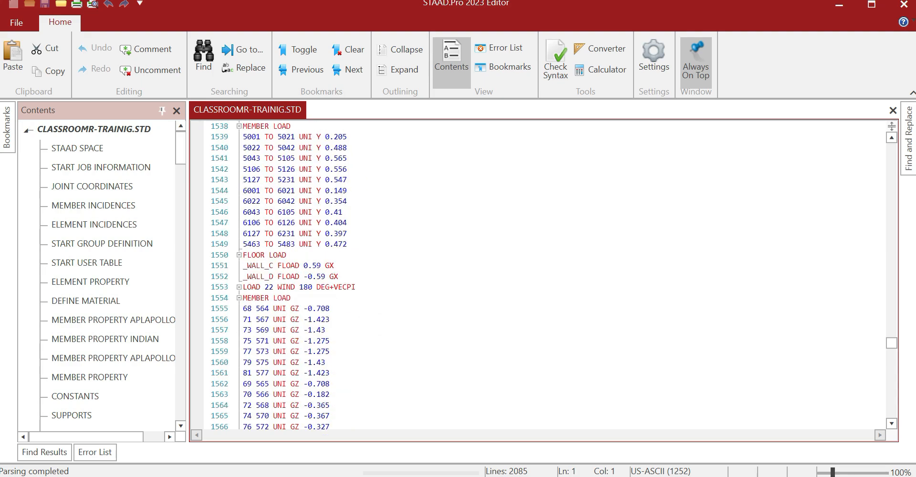
drag(243, 222, 338, 244)
right_click(313, 242)
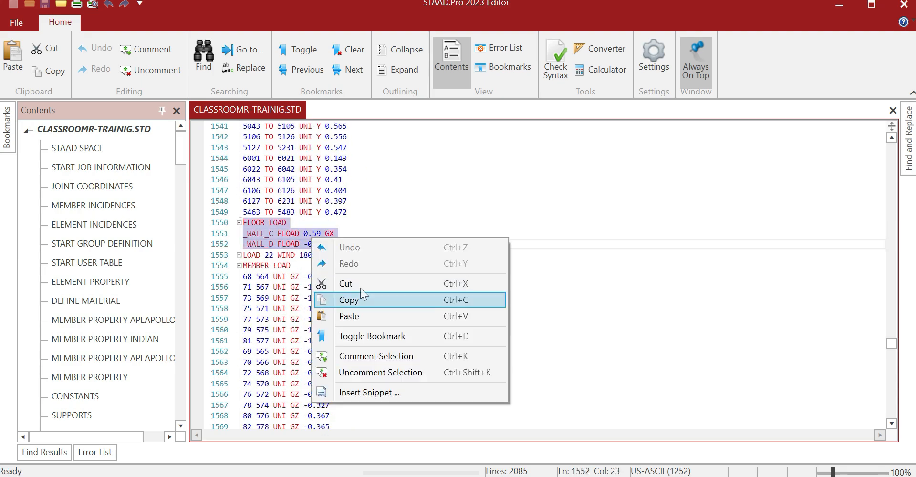
click(359, 299)
Paste the FLOOR LOAD block on a new line after line 1592 in load 22
scroll(360, 299, down, 7)
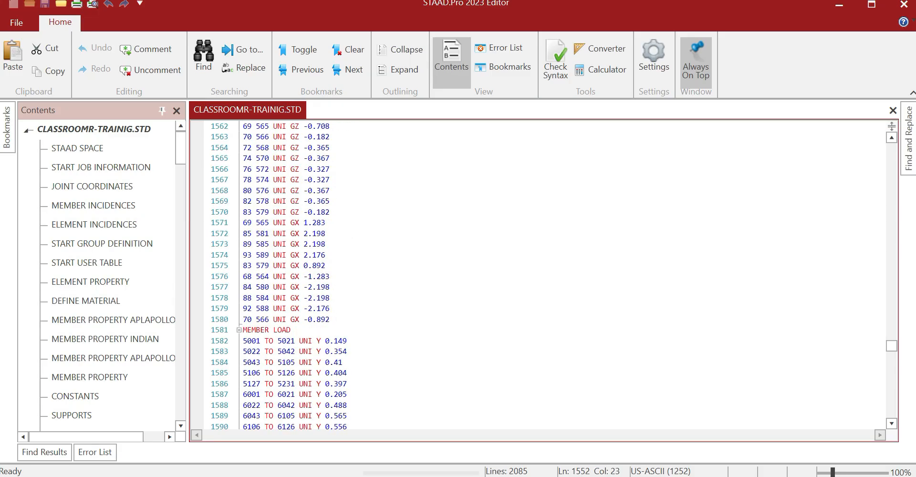
scroll(348, 255, down, 6)
click(347, 255)
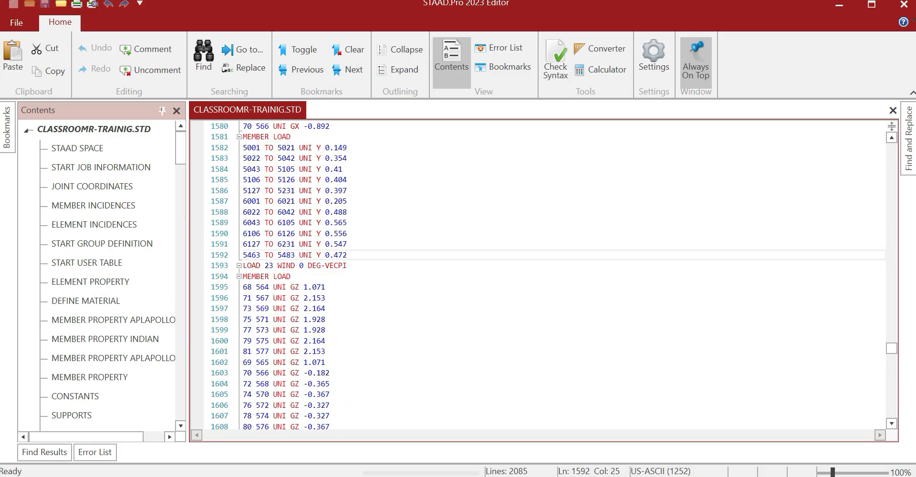
key(Return)
key(ctrl+v)
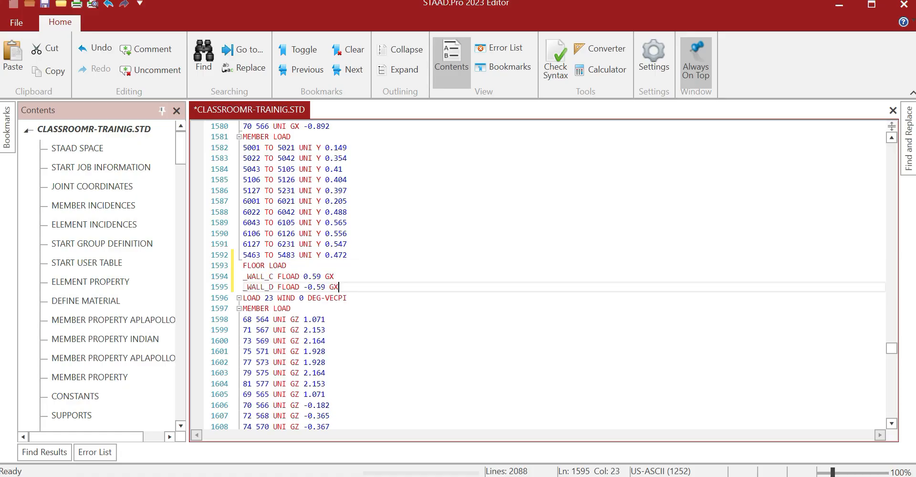
Paste the FLOOR LOAD block after line 1635 in load 23 and minimize the editor
scroll(539, 276, down, 11)
scroll(539, 277, down, 1)
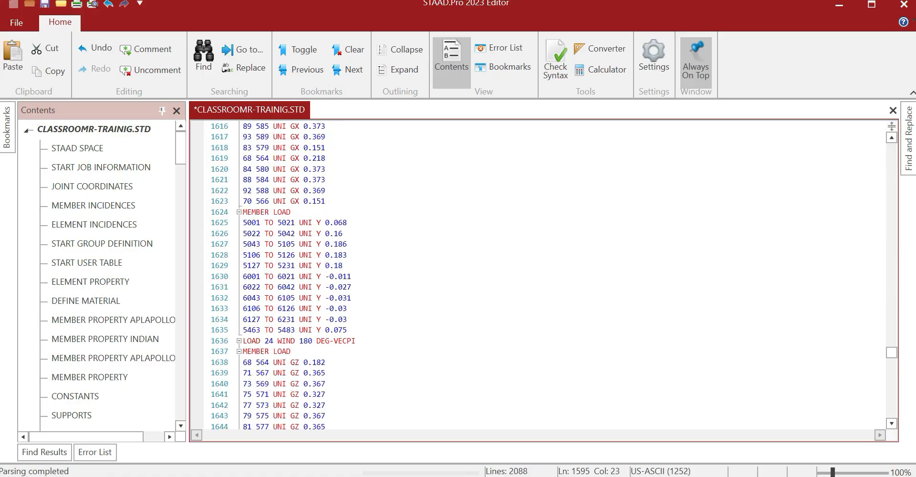
click(348, 330)
key(Return)
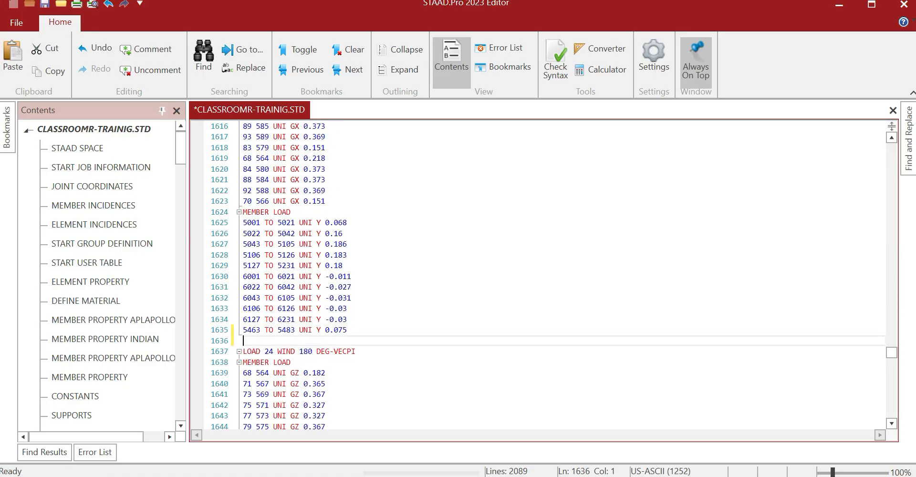
key(ctrl+v)
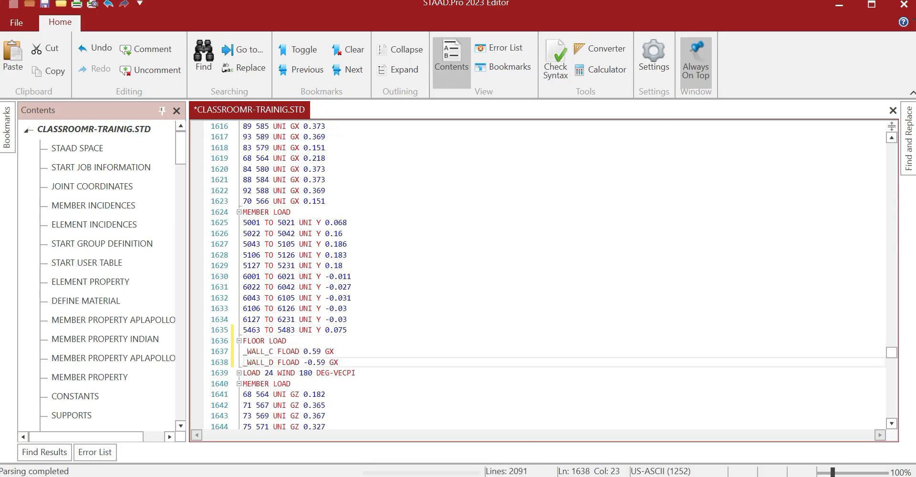
click(838, 6)
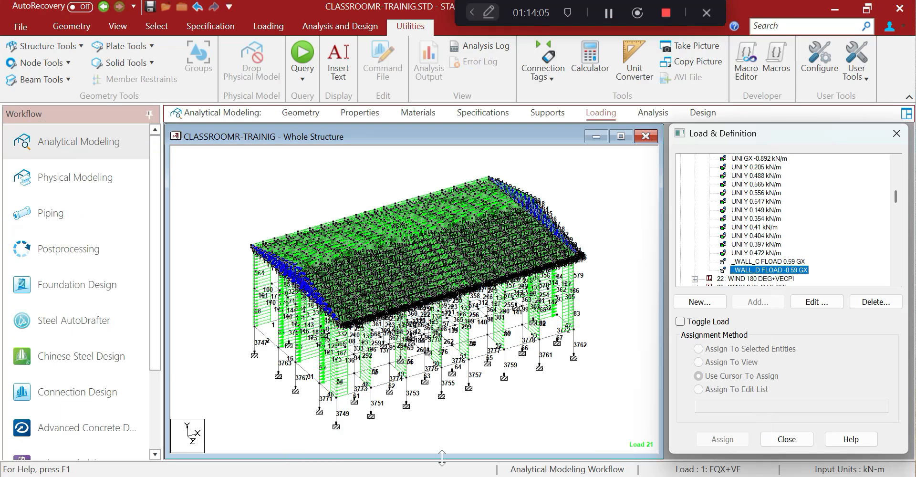
Switch to Excel and scroll the MEMBER WIND LOADS sheet down to the LOAD 28 WIND 270 DEG-VECPI table
key(alt+Tab)
scroll(370, 368, down, 14)
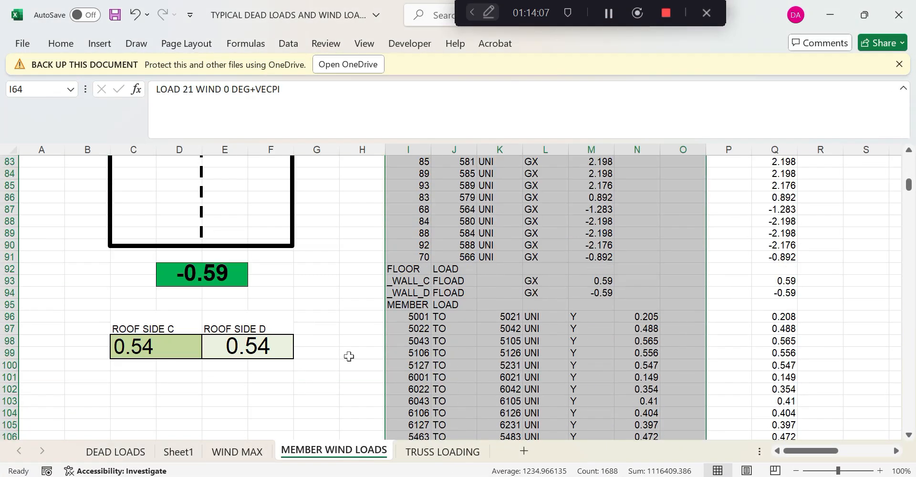
scroll(349, 356, up, 3)
scroll(348, 356, down, 20)
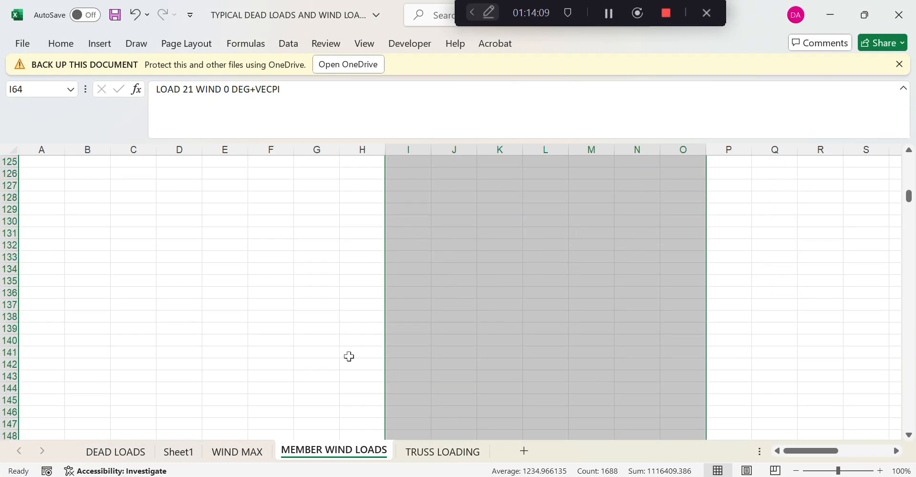
scroll(348, 356, down, 20)
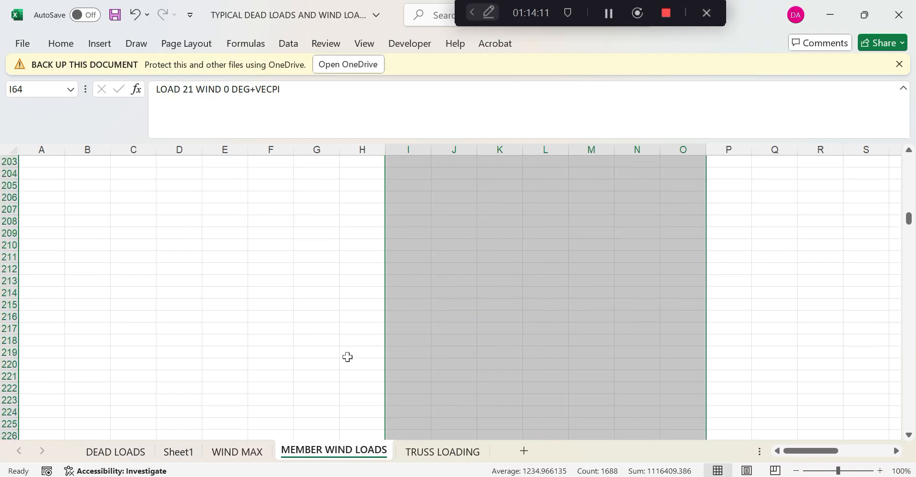
scroll(347, 357, down, 14)
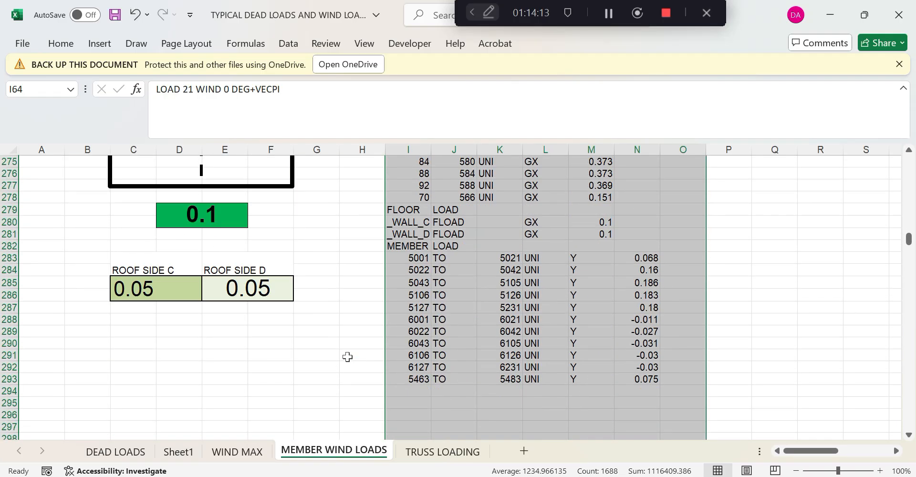
scroll(347, 357, down, 20)
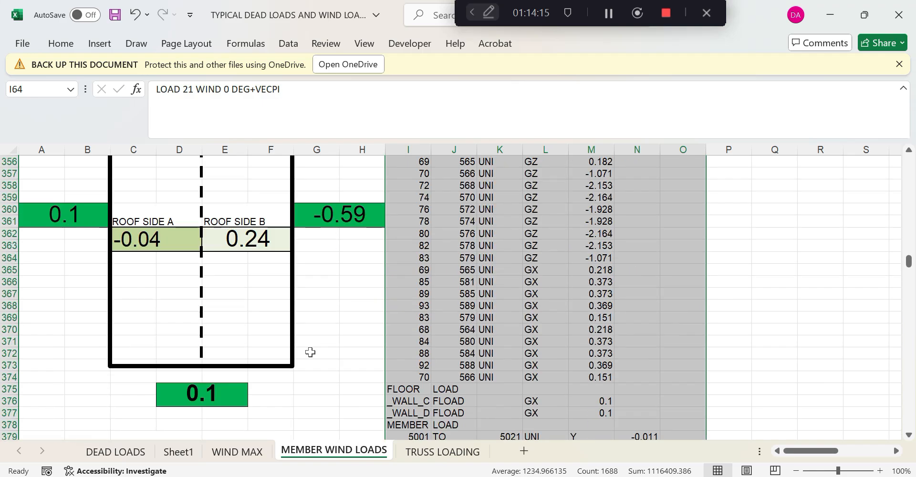
scroll(310, 354, down, 20)
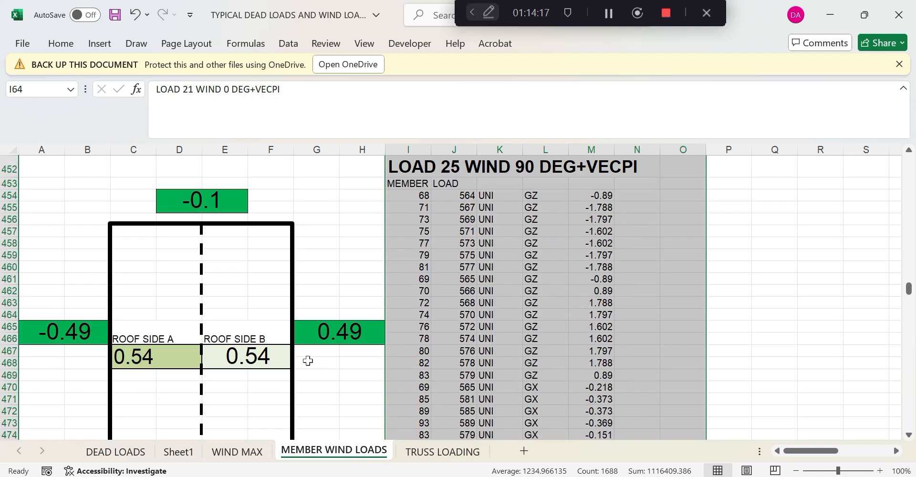
scroll(307, 361, down, 3)
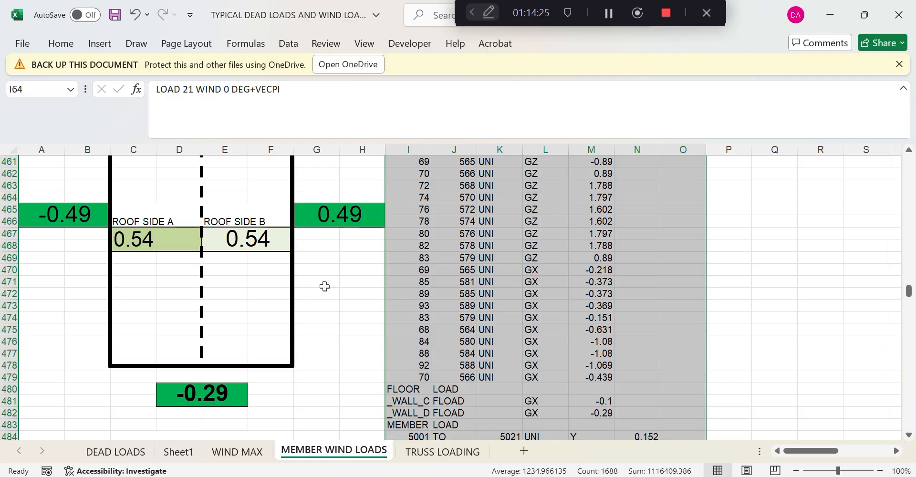
scroll(309, 309, down, 8)
scroll(309, 309, down, 19)
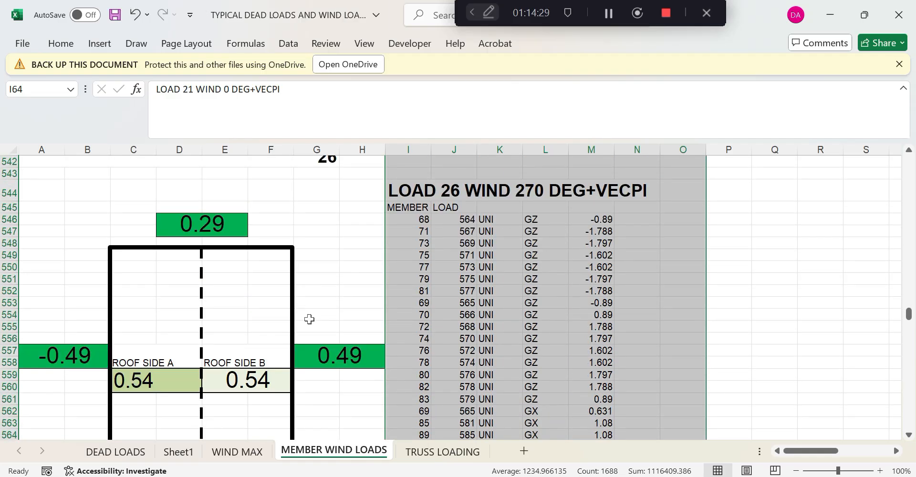
scroll(296, 310, down, 6)
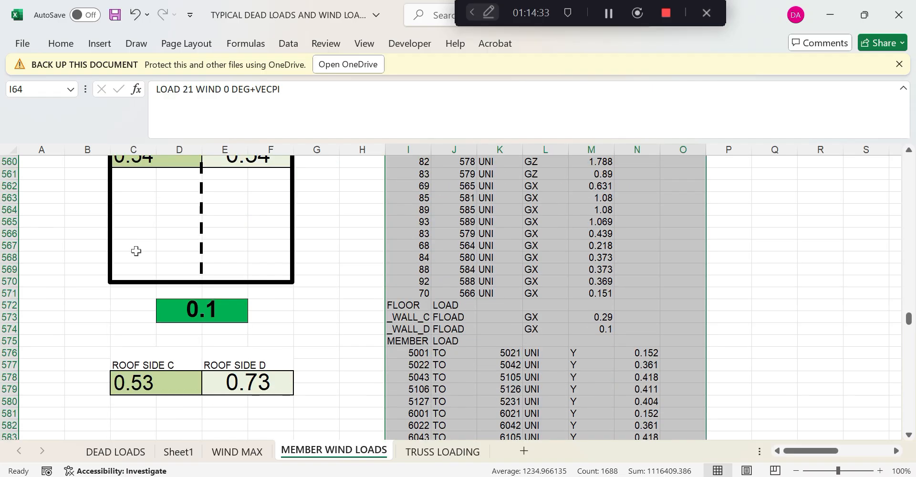
scroll(248, 313, down, 12)
scroll(248, 317, down, 20)
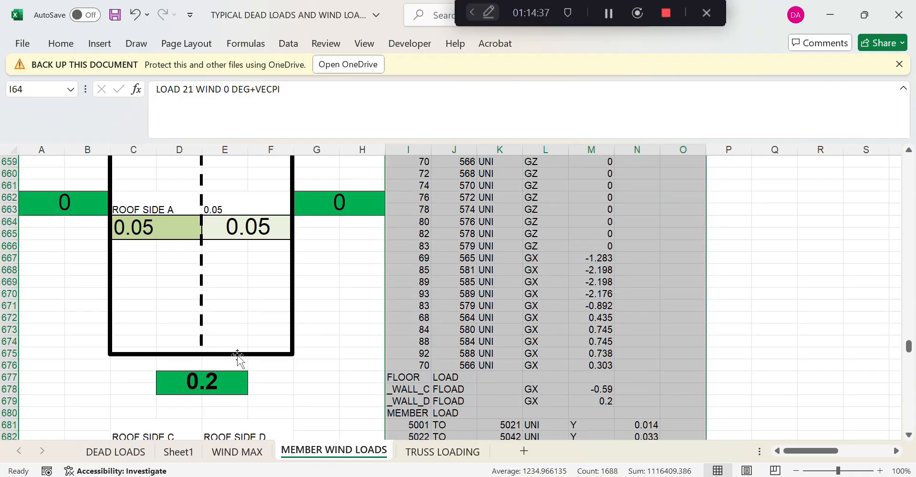
scroll(237, 356, up, 1)
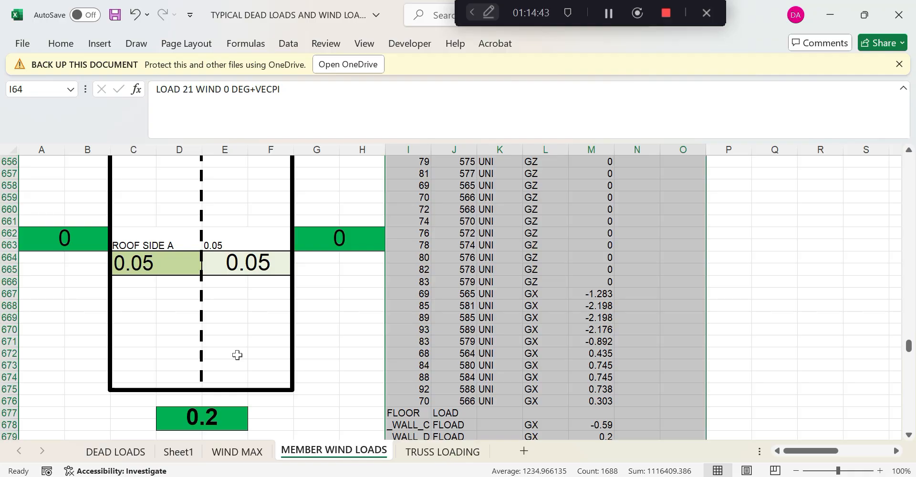
scroll(210, 381, down, 20)
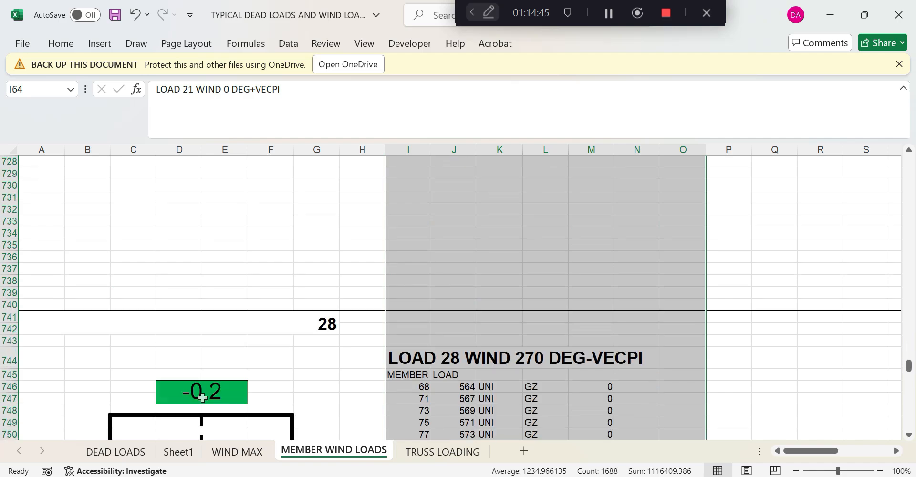
scroll(203, 397, down, 3)
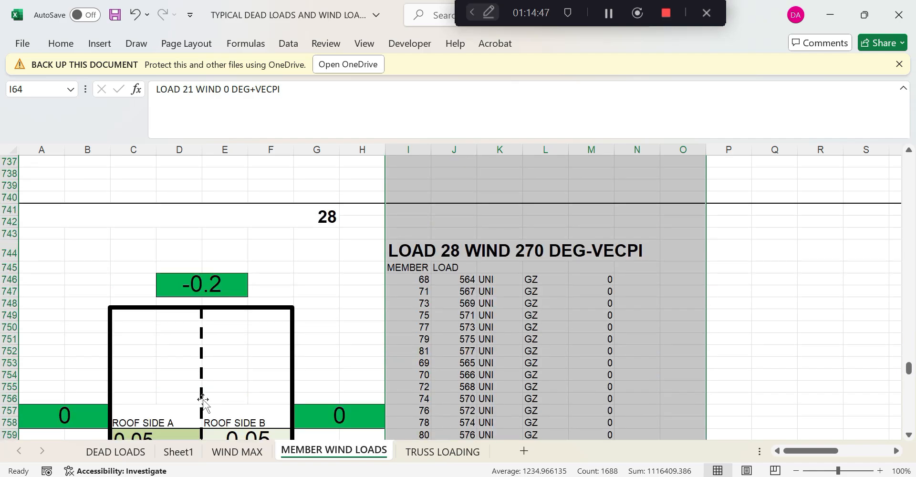
scroll(202, 401, down, 7)
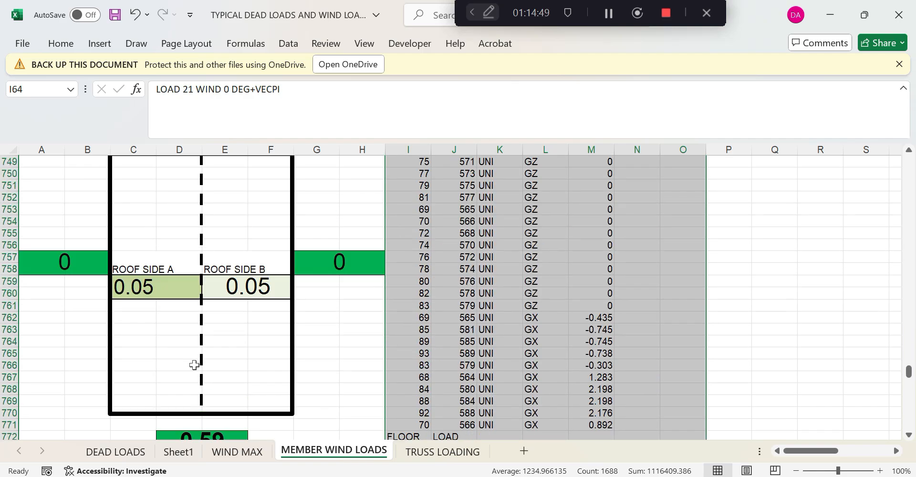
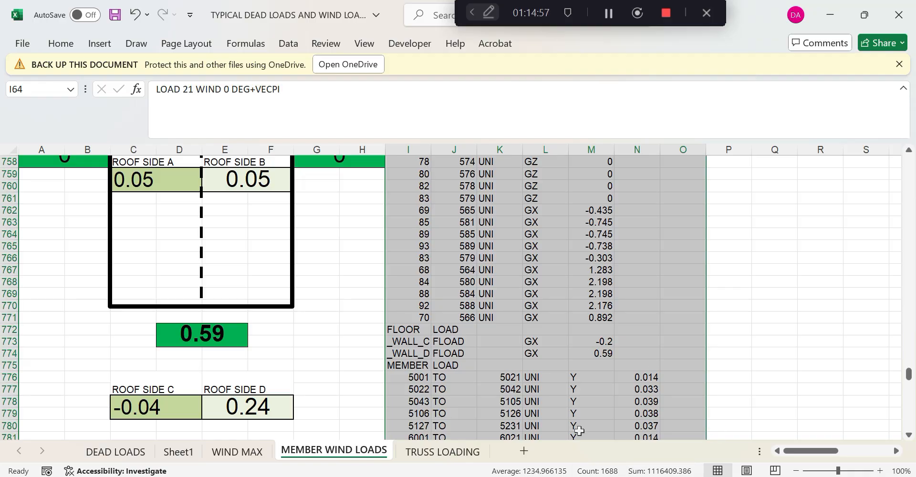
Switch from the Excel wind-load sheet back to CLASSROOMR-TRAINIG.STD in the STAAD.Pro Editor
key(alt+Tab)
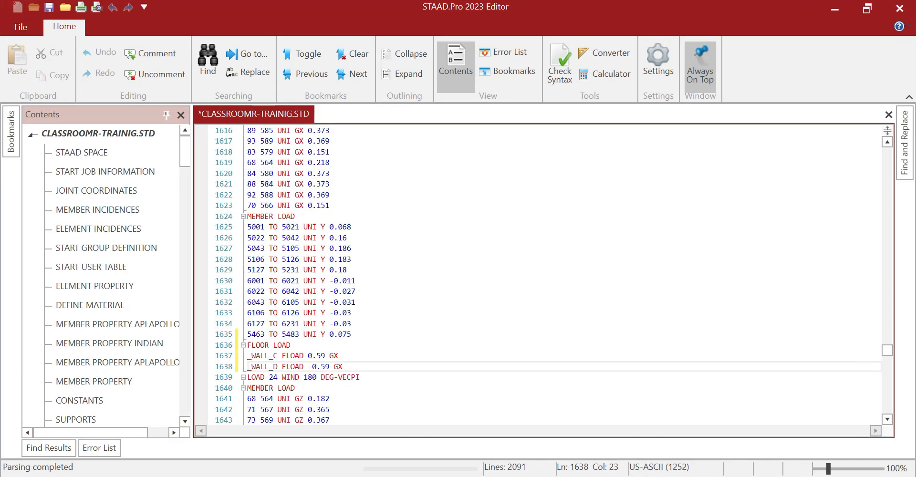
Change the existing _WALL_C and _WALL_D pressures from 0.59/-0.59 to 0.1/-0.1
scroll(539, 274, down, 2)
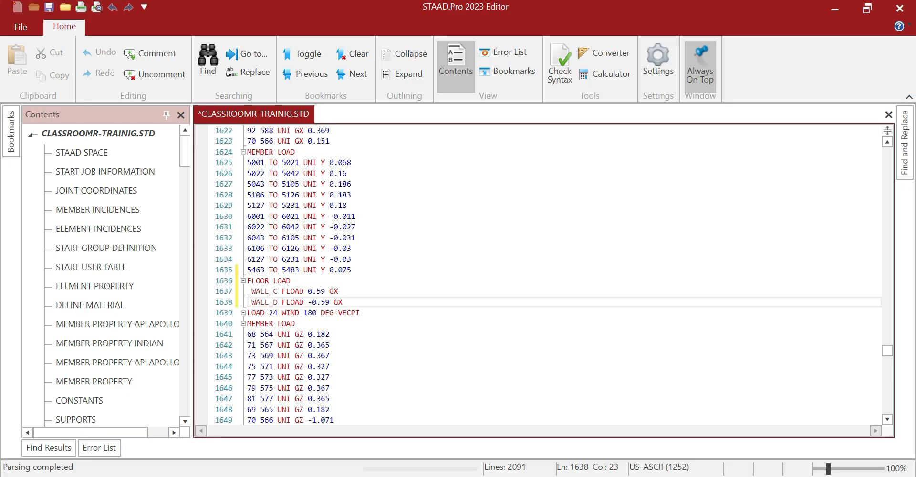
double_click(322, 292)
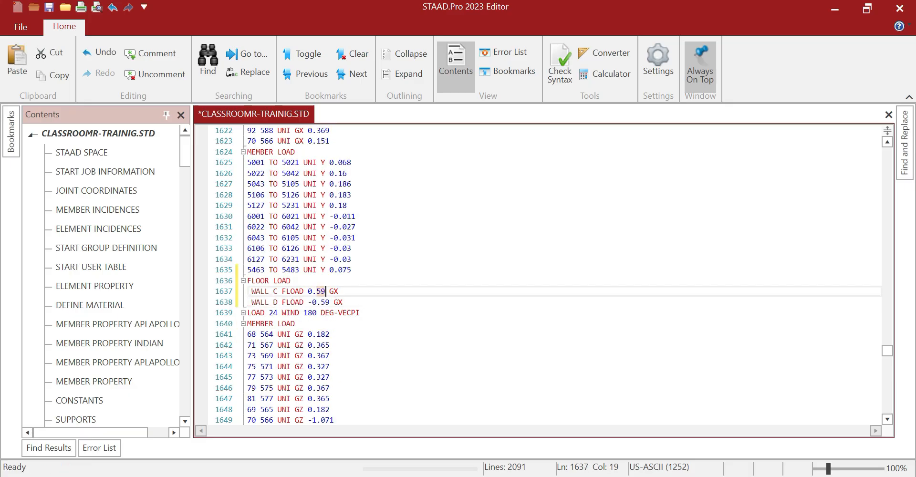
text(1)
double_click(325, 302)
text(1)
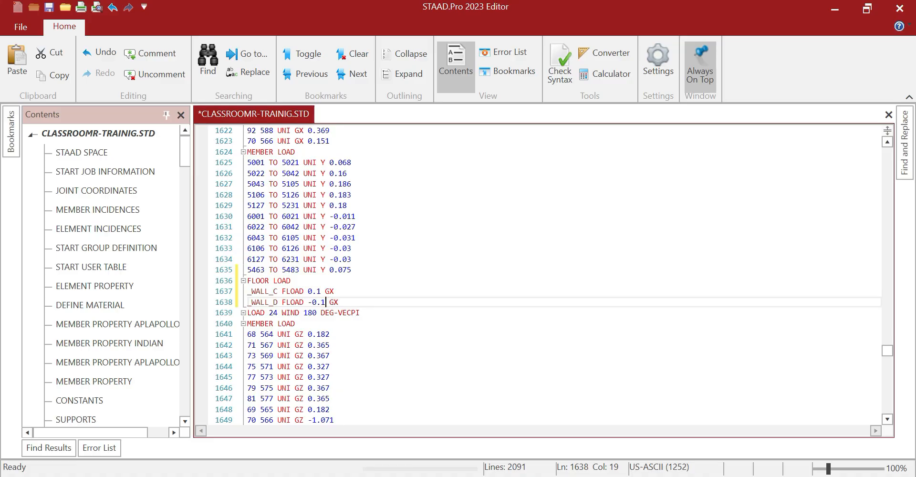
Paste a FLOOR LOAD block after line 1678 with values 0.1/-0.1
scroll(539, 274, down, 7)
scroll(539, 275, down, 7)
scroll(539, 274, up, 2)
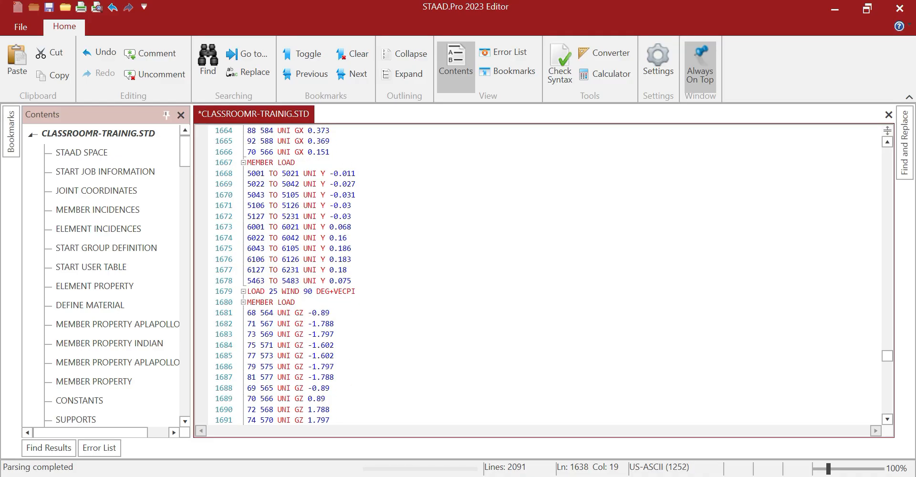
click(352, 345)
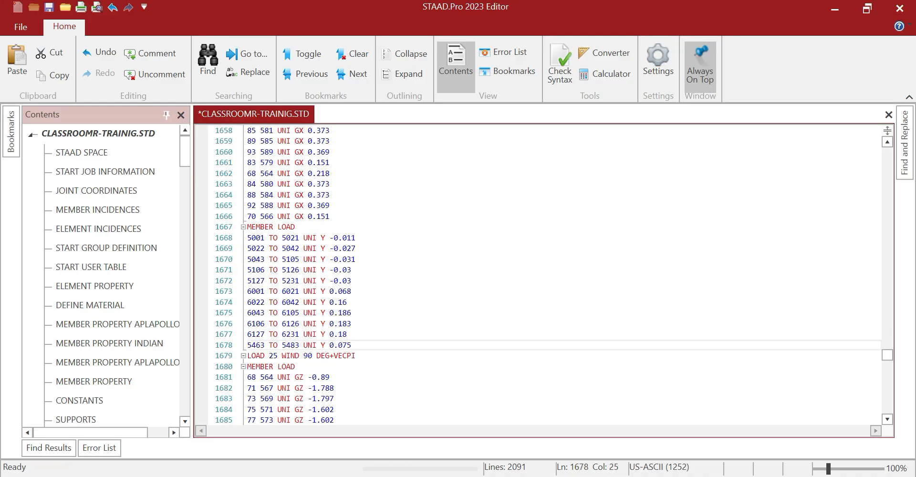
key(Return)
text(FLOOR LOAD _WALL_C FLOAD 0.59 GX _WALL_D FLOAD -0.59 GX)
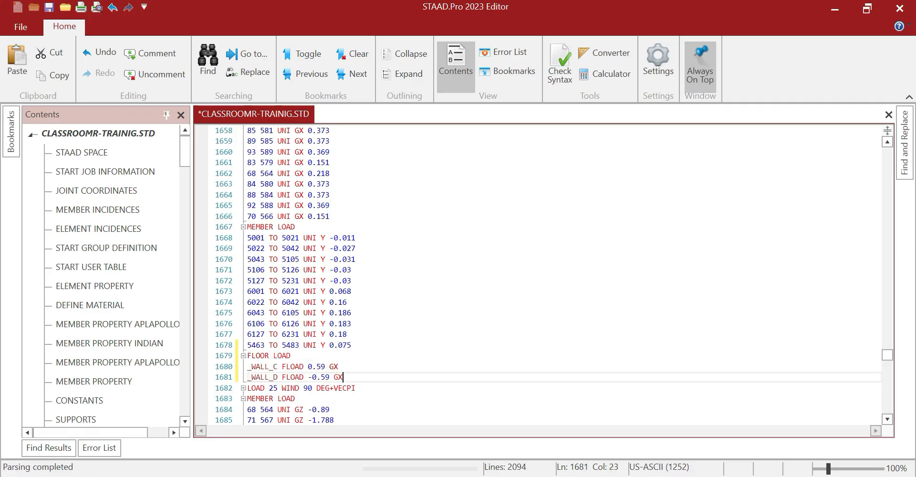
drag(317, 366, 329, 377)
text(1)
text(1)
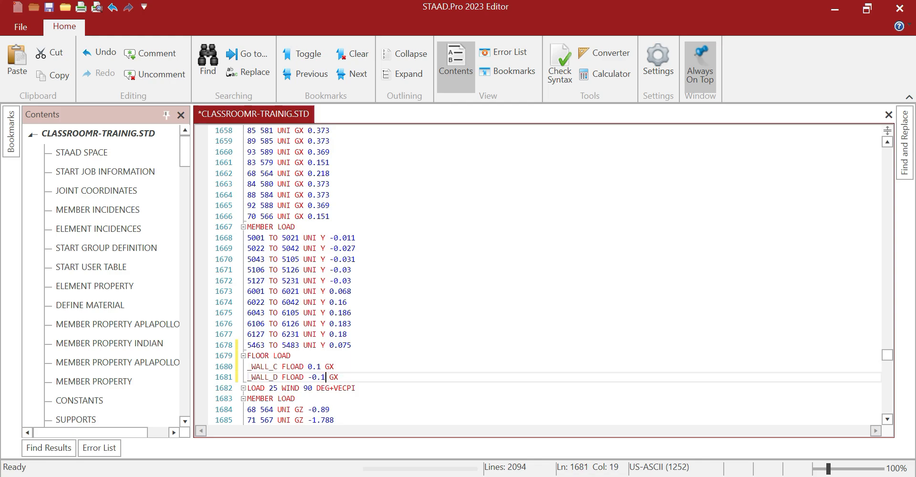
Paste another FLOOR LOAD block after line 1721 and set its _WALL_C value to -0.1
scroll(329, 377, down, 3)
scroll(537, 274, down, 6)
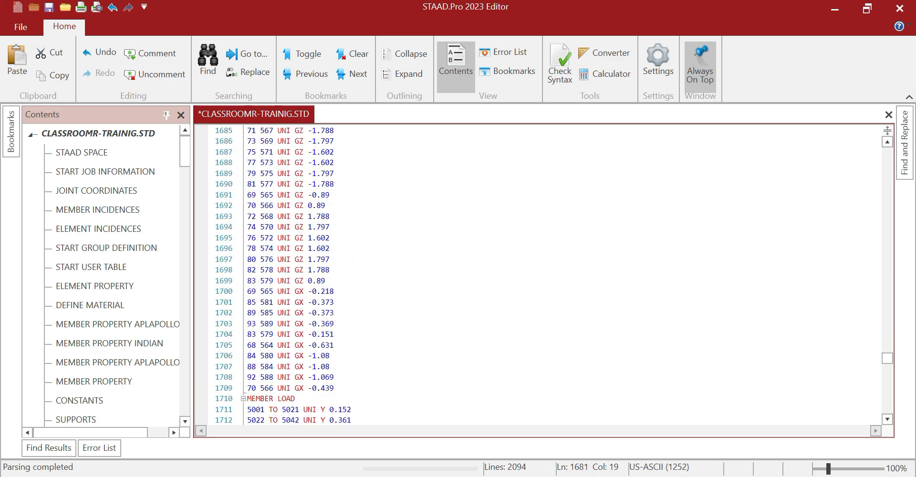
scroll(537, 274, down, 4)
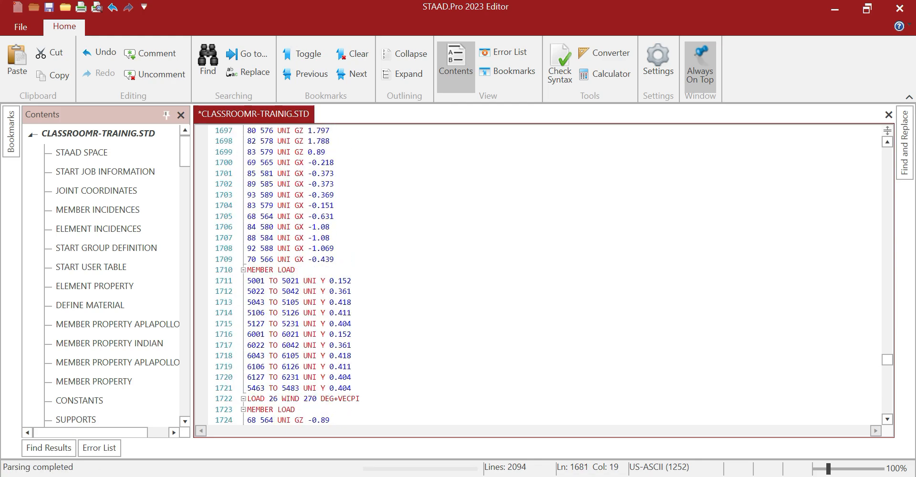
click(352, 388)
key(Return)
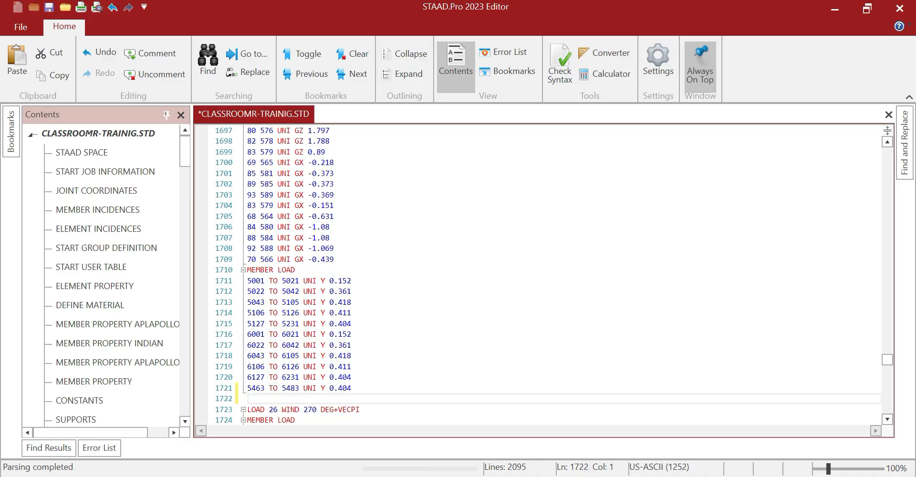
text(FLOOR LOAD _WALL_C FLOAD 0.59 GX _WALL_D FLOAD -0.59 GX)
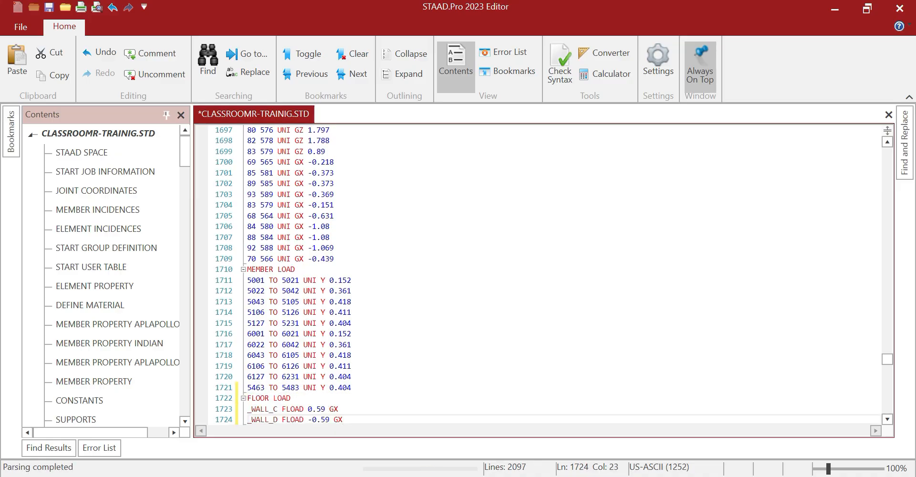
drag(307, 410, 325, 409)
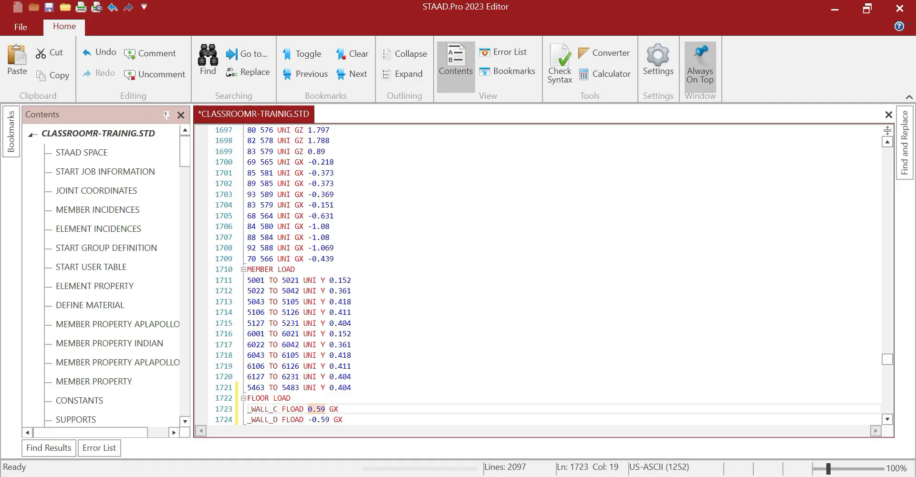
text(-0.1)
drag(307, 420, 326, 419)
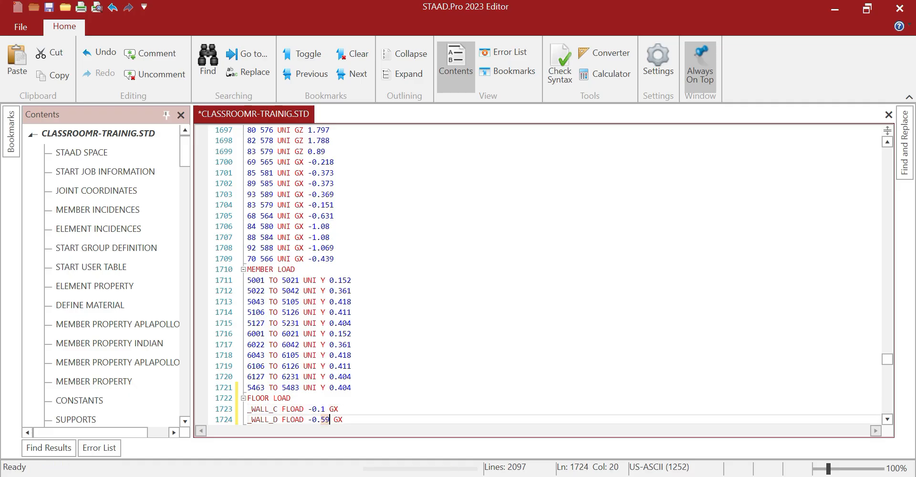
Enter -0.29 as the _WALL_D value of the previous FLOOR LOAD block
text(-0.29)
scroll(333, 420, down, 9)
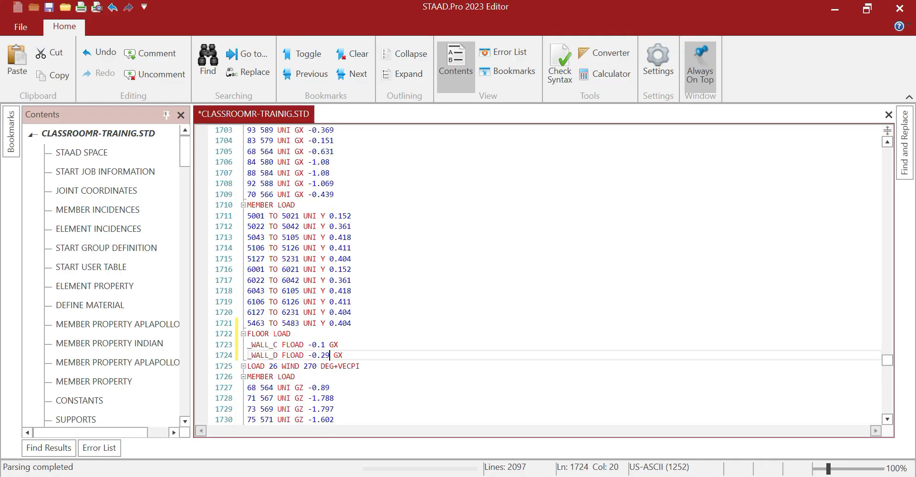
scroll(536, 274, down, 3)
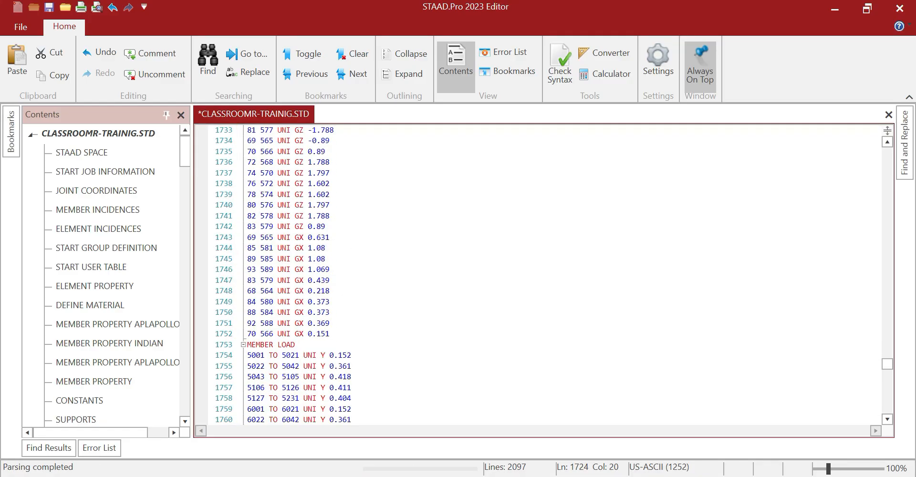
click(330, 334)
scroll(537, 274, down, 3)
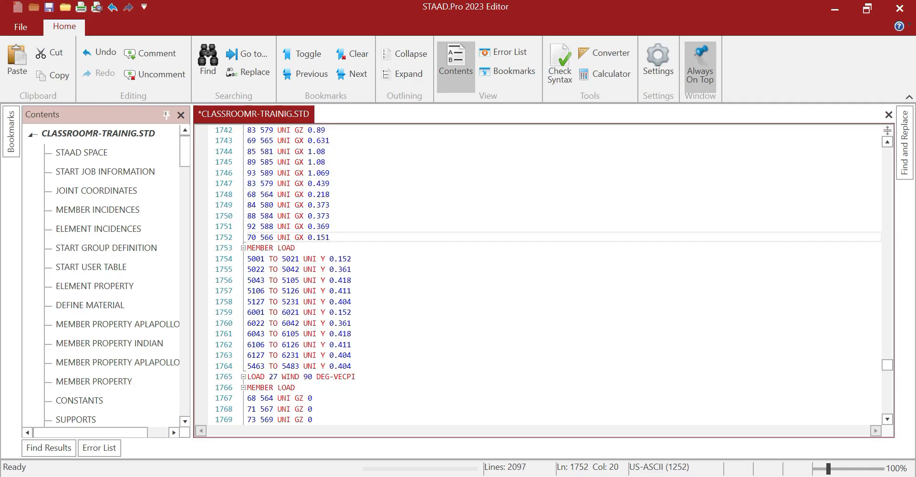
Paste a FLOOR LOAD block after line 1764 with _WALL_C 0.29 and _WALL_D 0.1
click(352, 366)
key(Return)
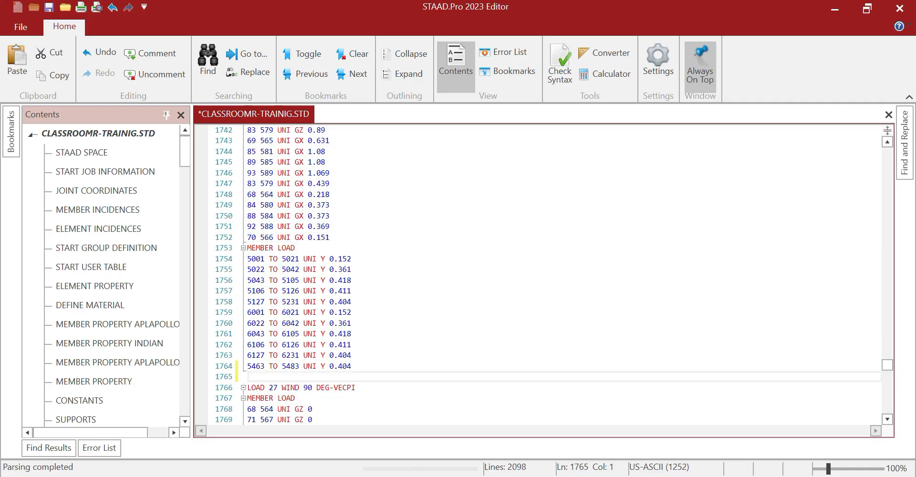
text(FLOOR LOAD _WALL_C FLOAD 0.59 GX _WALL_D FLOAD -0.59 GX)
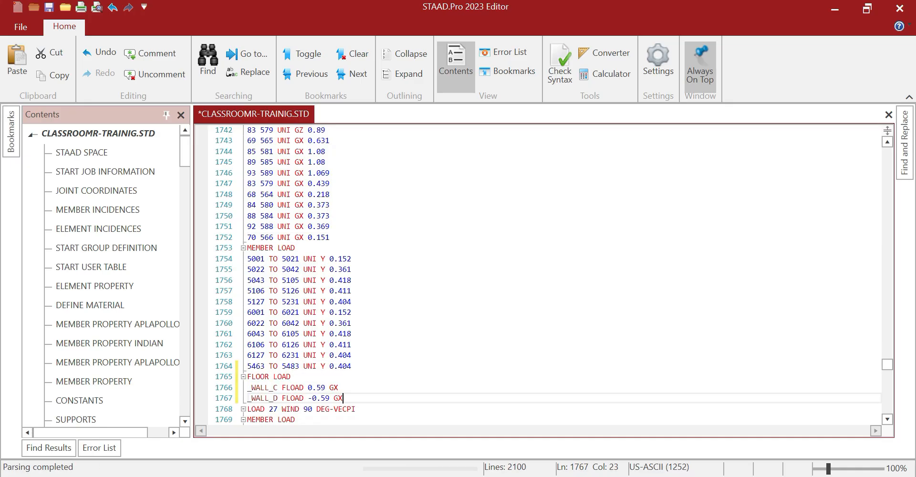
drag(316, 388, 325, 388)
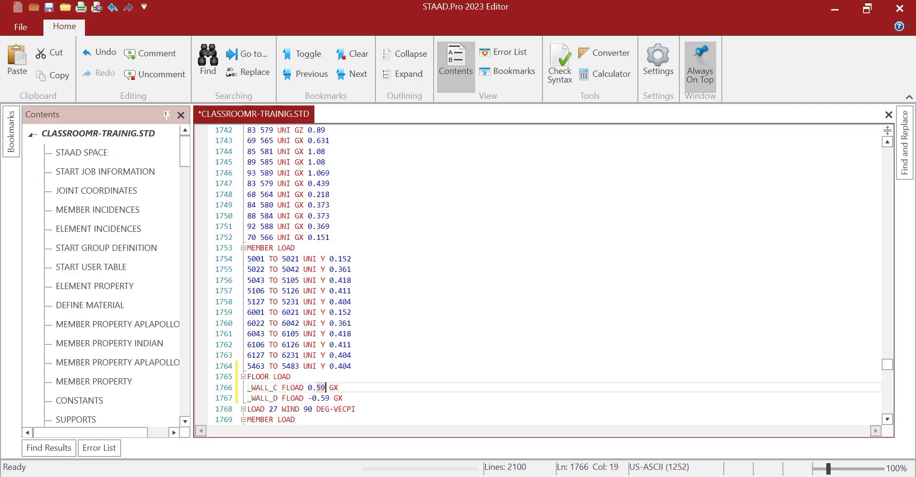
text(29)
drag(321, 398, 329, 398)
text(1)
click(309, 398)
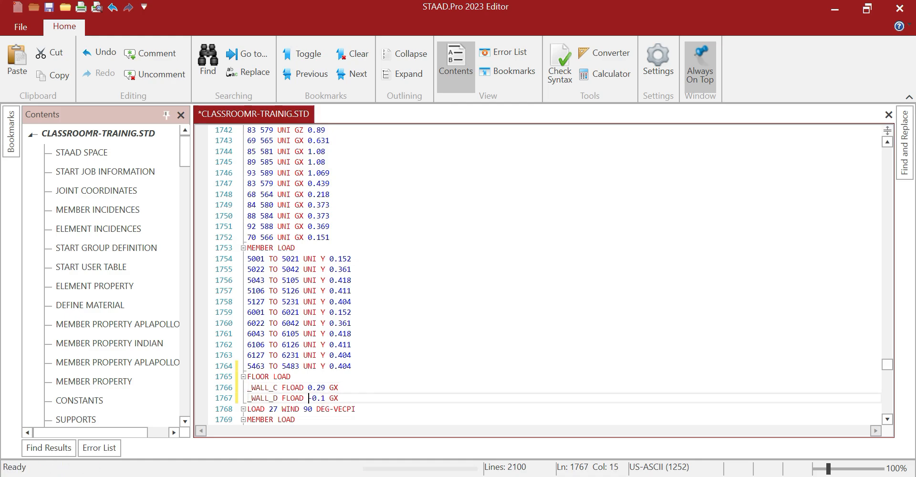
key(Delete)
Paste a FLOOR LOAD block after line 1795, setting _WALL_C to -0.59 and _WALL_D to 0.2
scroll(539, 274, down, 1)
scroll(539, 274, down, 8)
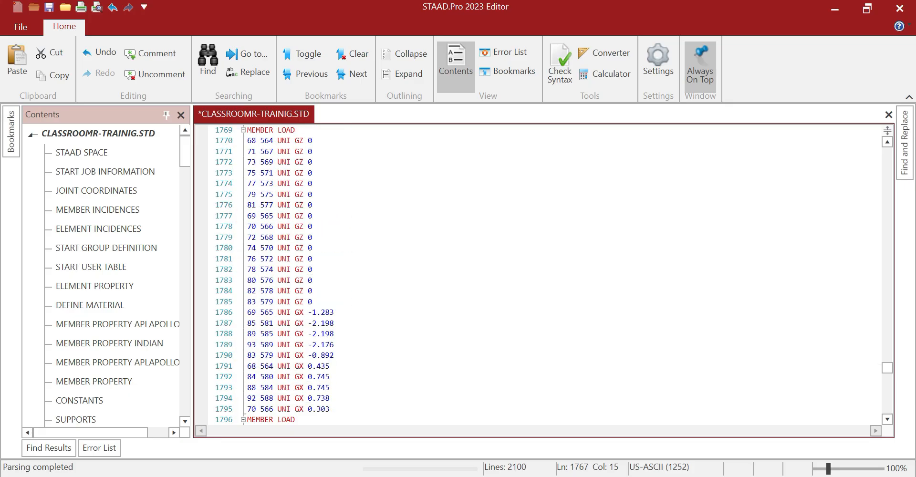
scroll(539, 275, down, 2)
click(330, 345)
key(Return)
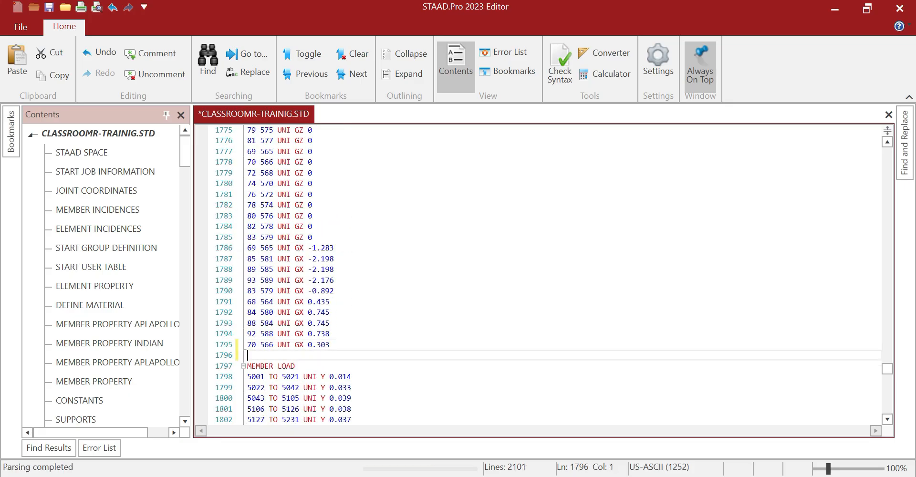
text(FLOOR LOAD _WALL_C FLOAD 0.59 GX _WALL_D FLOAD -0.59 GX)
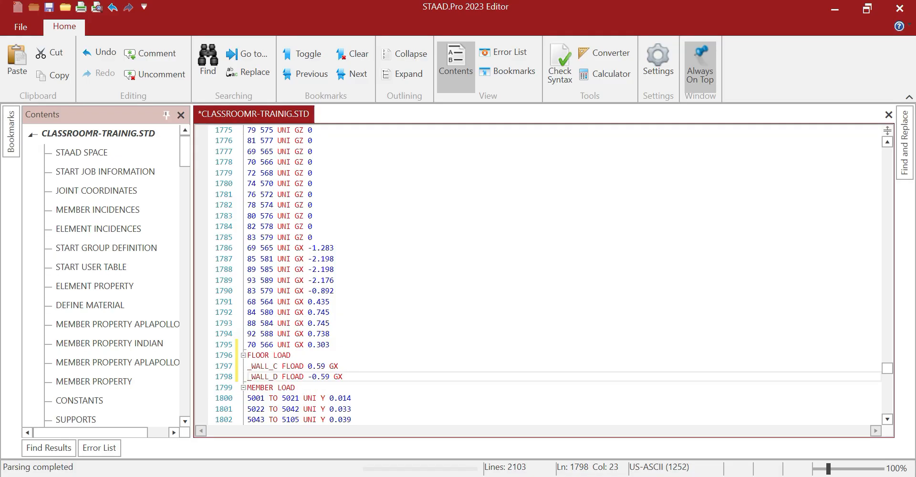
click(308, 366)
text(-)
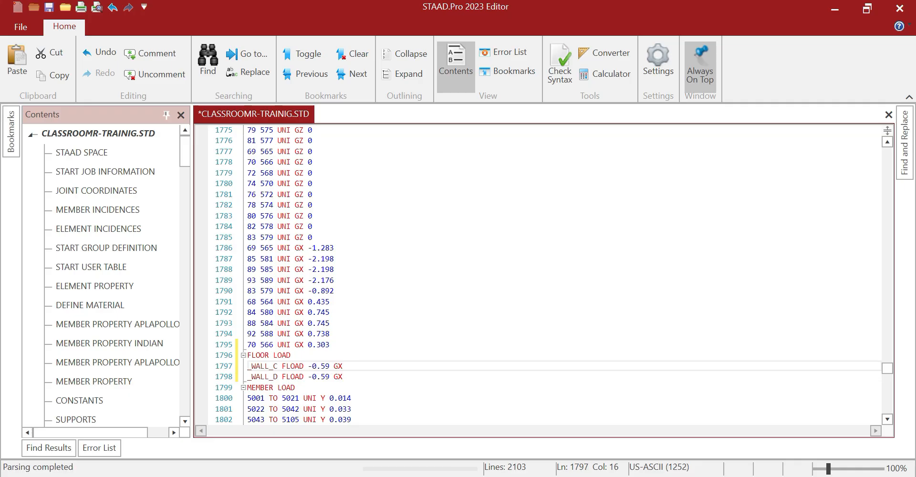
drag(308, 376, 330, 377)
text(0.2)
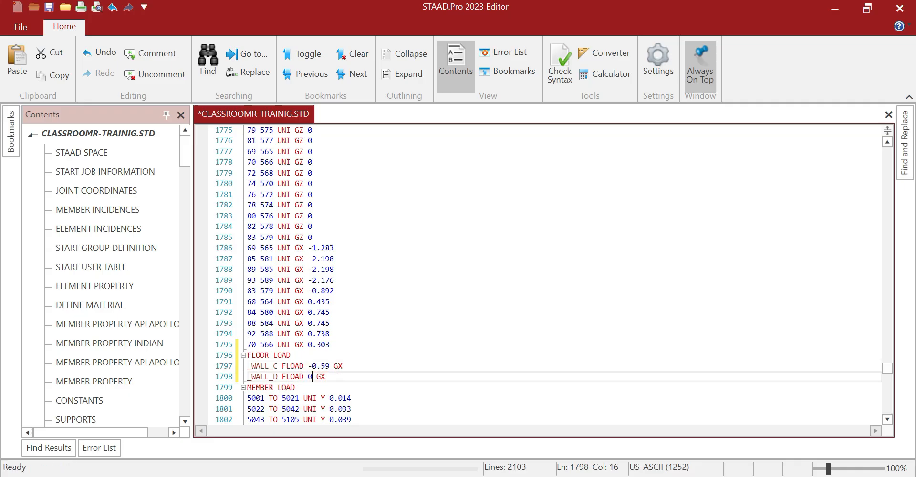
Move that FLOOR LOAD block below its member loads, keeping the MEMBER LOAD header above them
scroll(539, 274, down, 6)
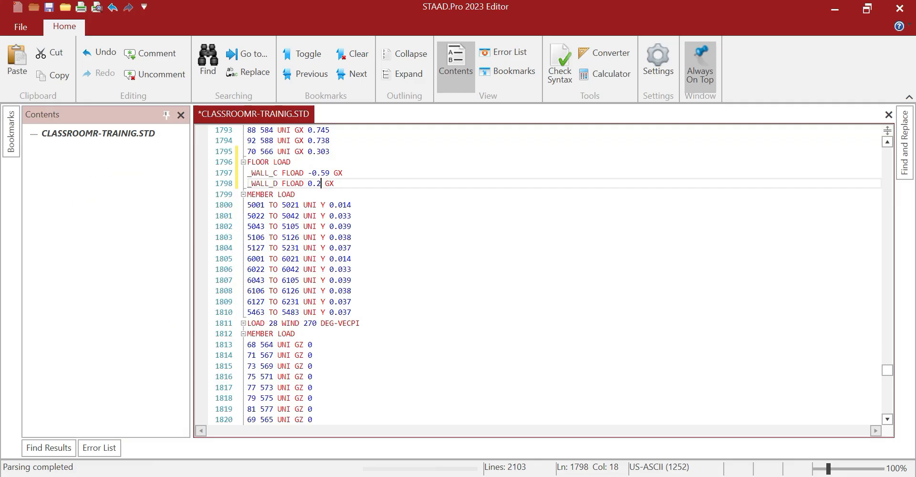
scroll(539, 274, up, 1)
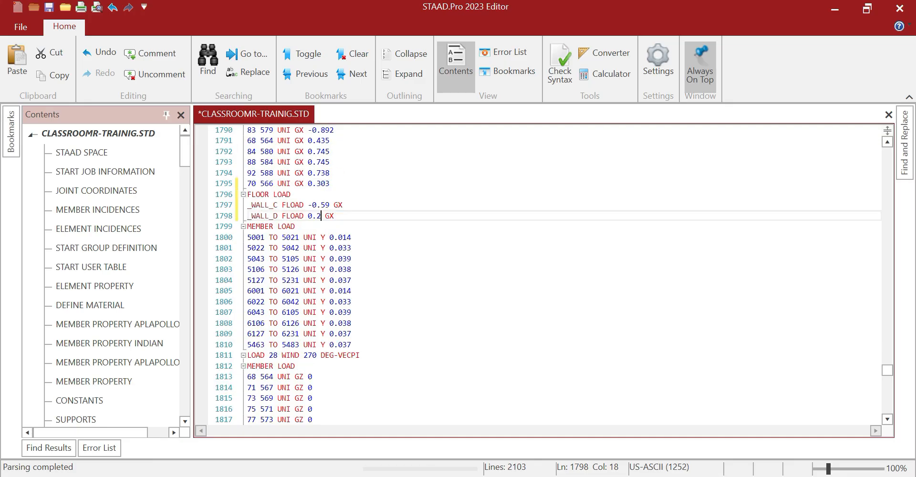
drag(247, 194, 333, 226)
key(ctrl+c)
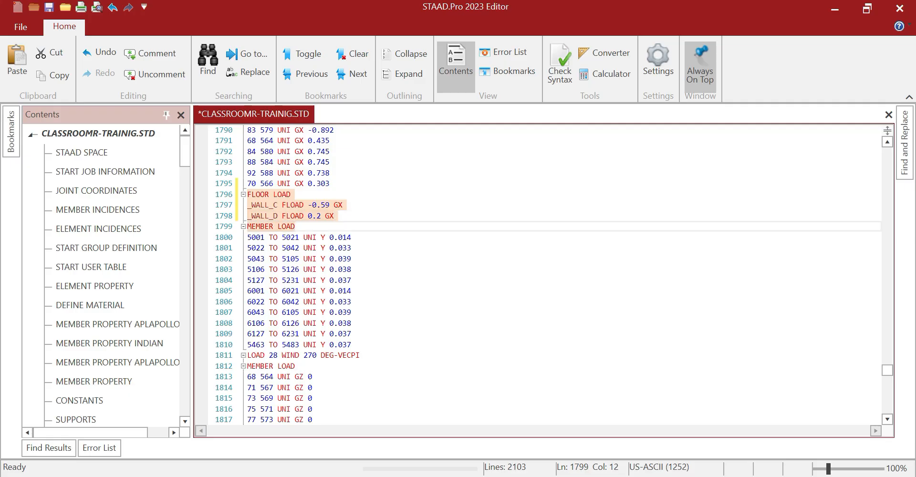
key(BackSpace)
click(352, 313)
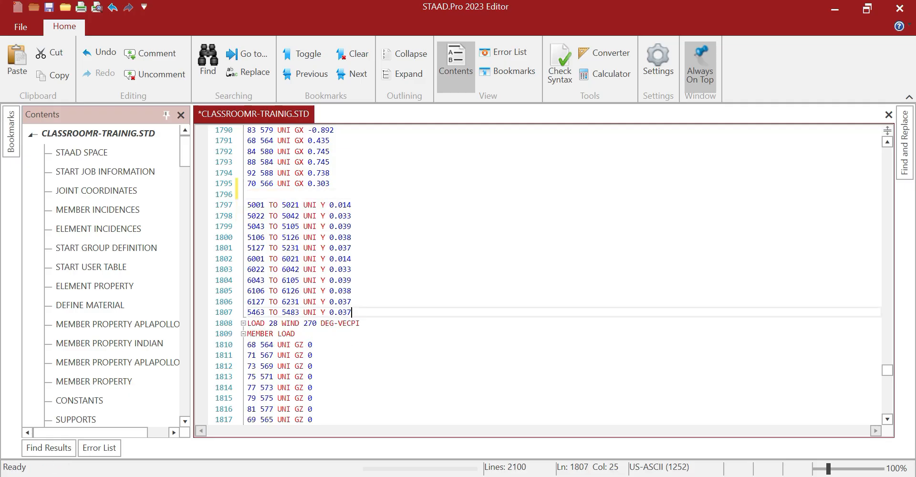
key(Return)
key(ctrl+v)
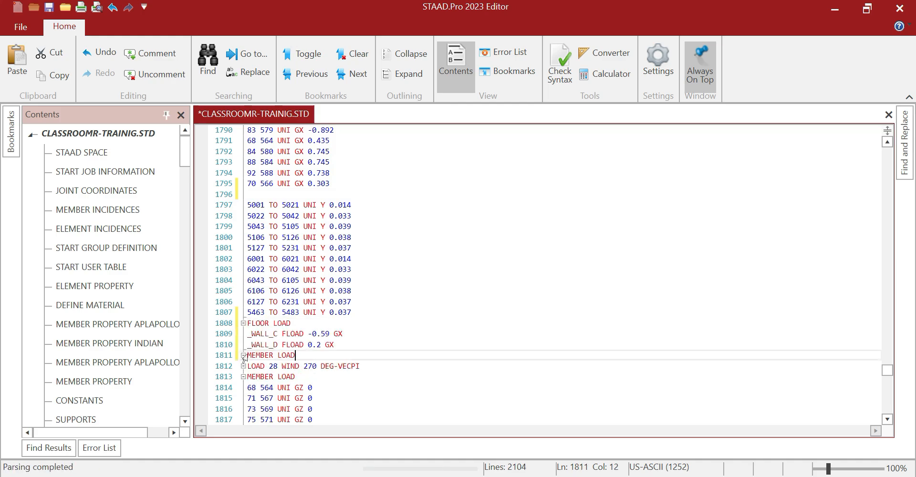
key(shift+Left)
key(shift+Left)
key(shift+Left)
key(shift+Left)
key(shift+Left)
key(shift+Left)
key(shift+Left)
key(shift+Left)
key(shift+Left)
key(shift+Left)
key(shift+Left)
key(ctrl+c)
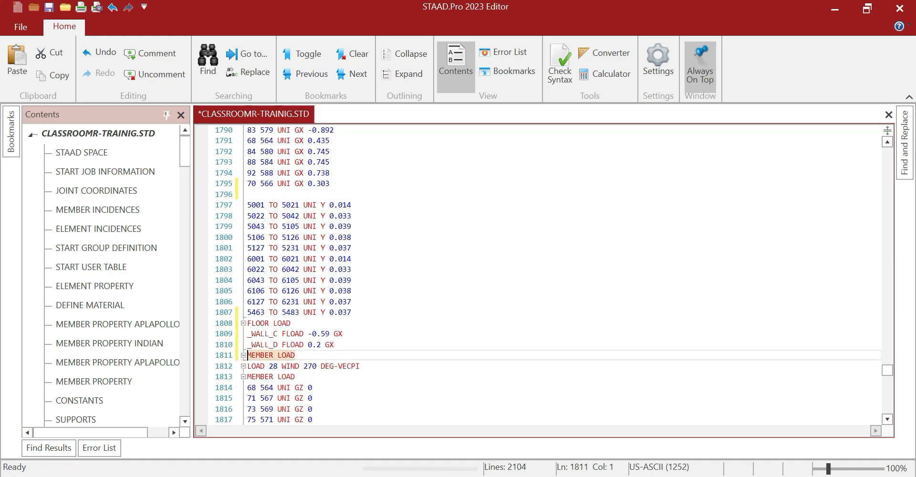
key(BackSpace)
click(248, 194)
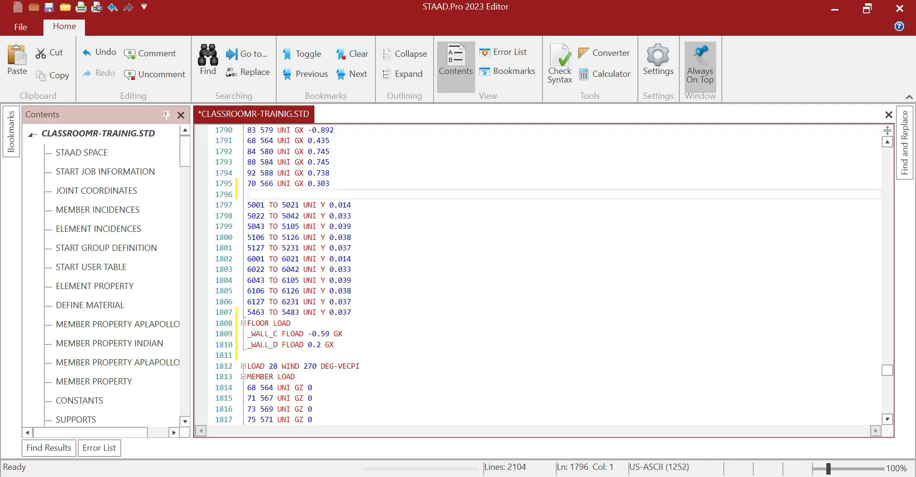
key(ctrl+v)
Paste a copy of the FLOOR LOAD block after the next load case's member loads
scroll(538, 274, down, 1)
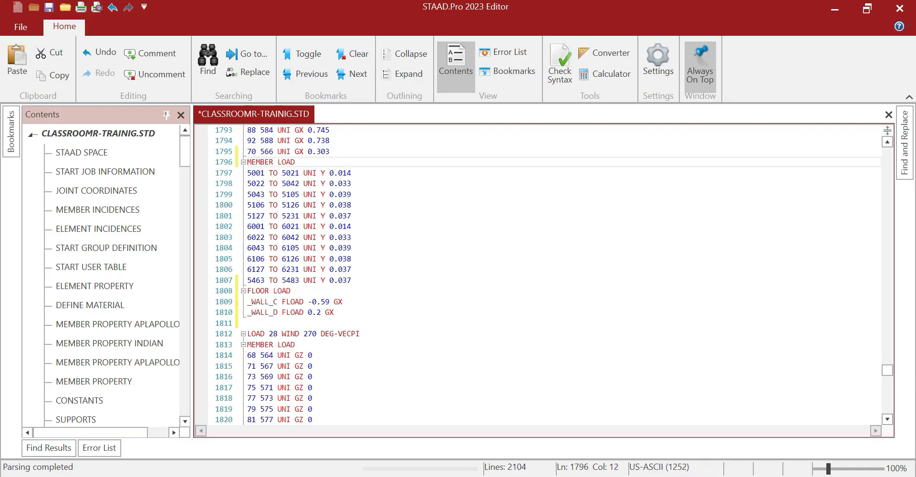
drag(247, 291, 334, 312)
click(282, 290)
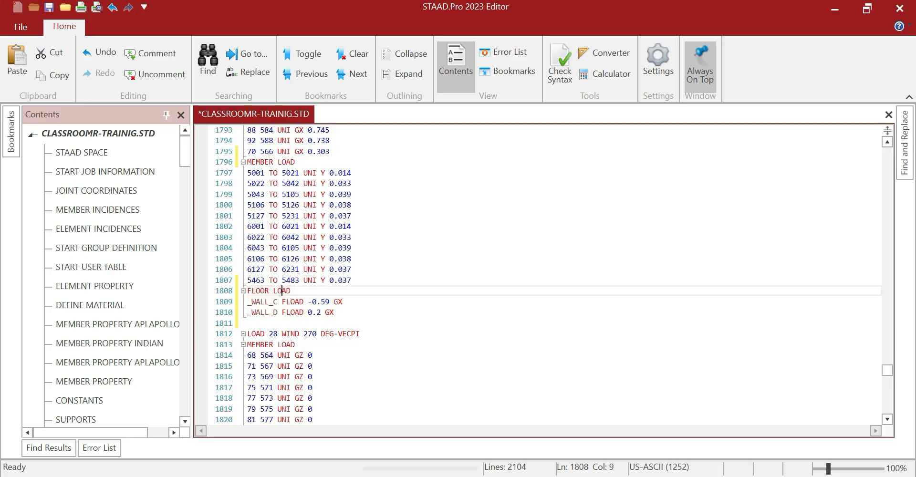
drag(247, 290, 334, 312)
key(ctrl+c)
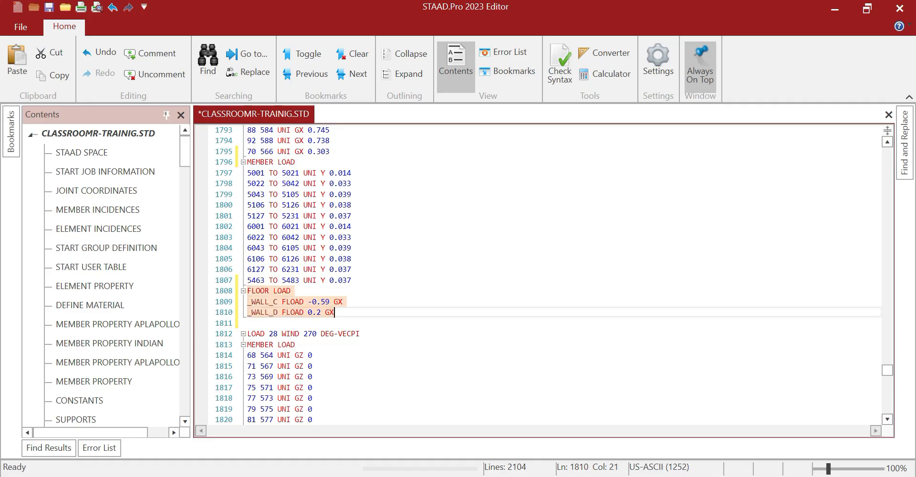
scroll(334, 312, down, 14)
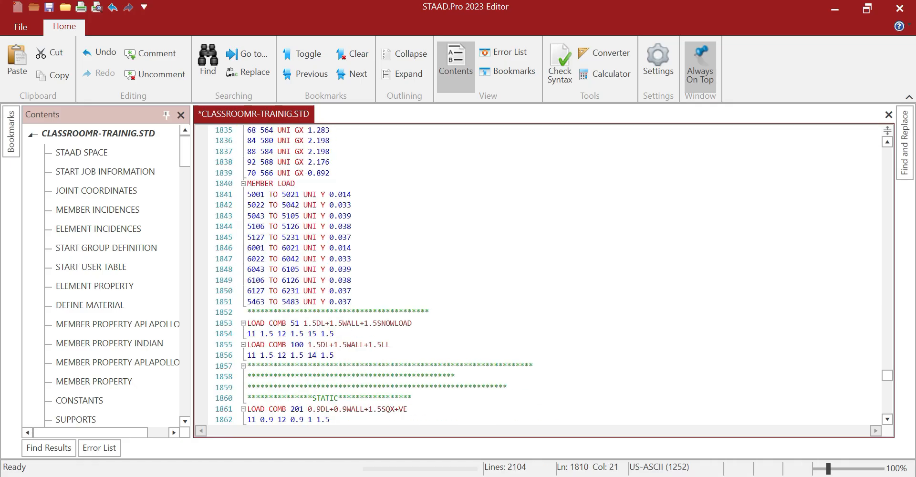
click(352, 302)
key(Return)
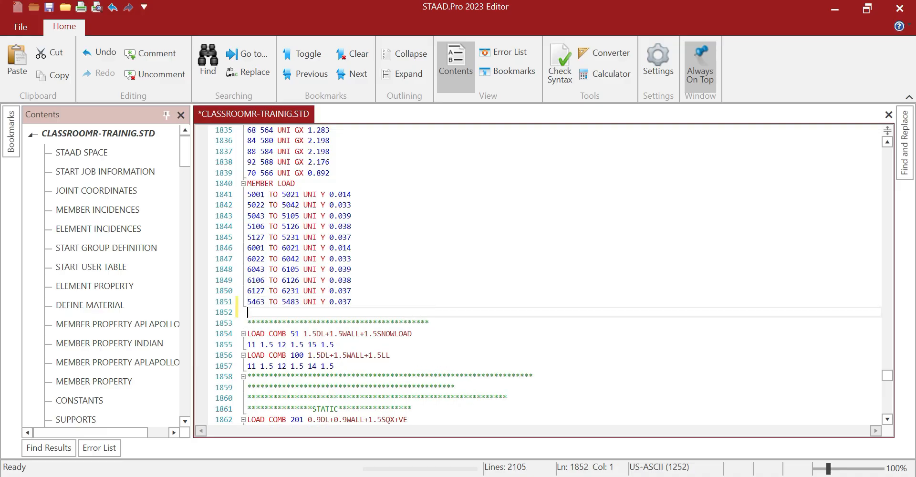
key(ctrl+v)
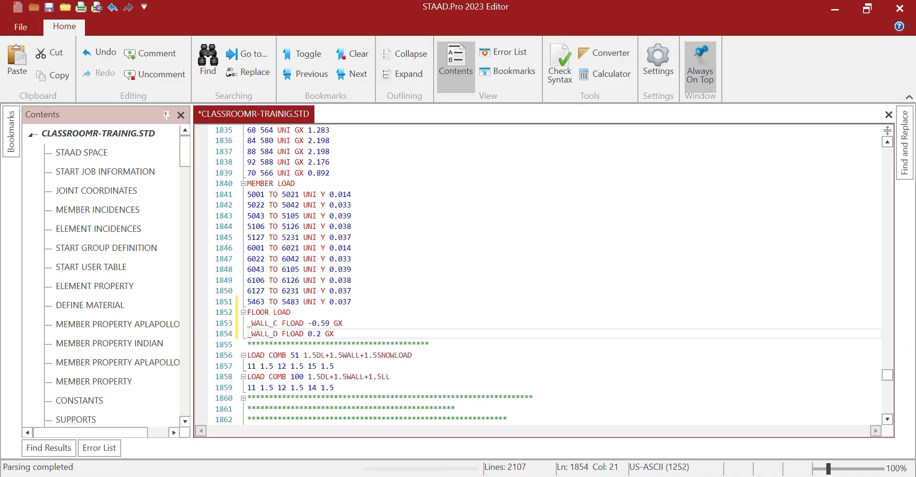
Set the copy to _WALL_C -0.2 and _WALL_D 0.59 GX, then save and close the file
drag(321, 323, 330, 323)
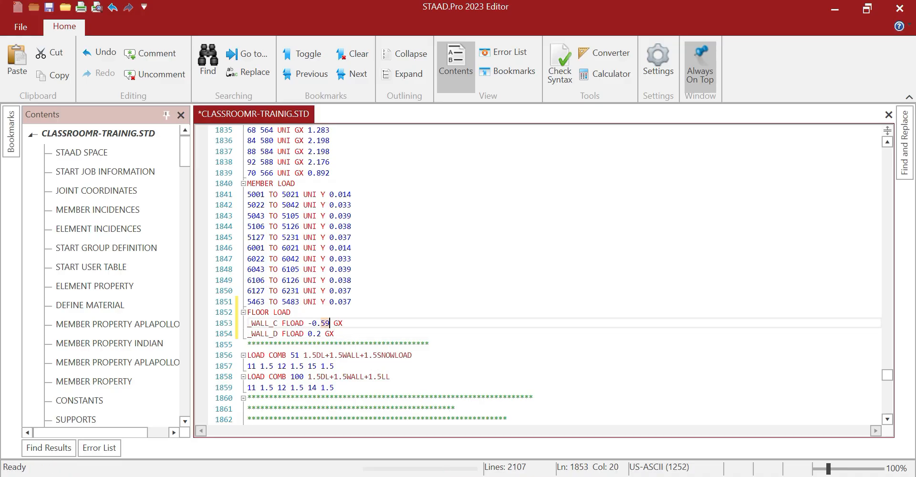
text(3)
key(BackSpace)
text(2)
click(321, 333)
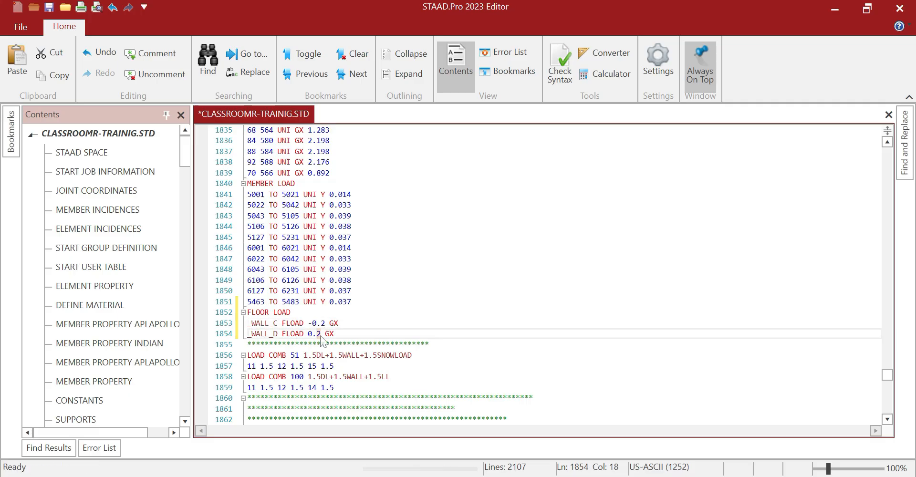
key(BackSpace)
text(59)
click(50, 8)
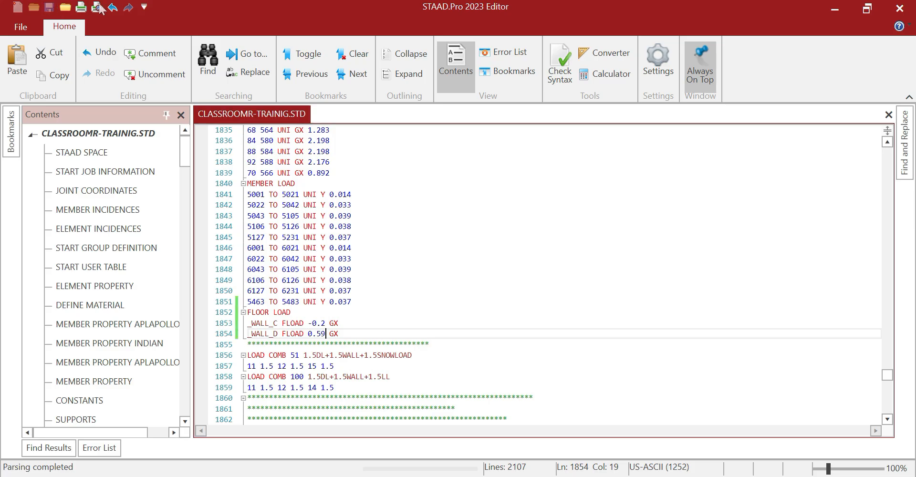
click(900, 10)
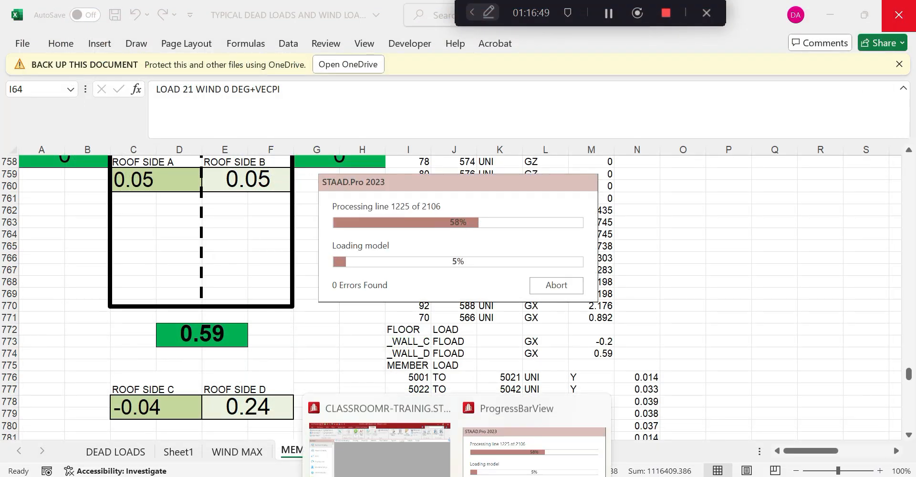
Reload the model and display load case 21 WIND 0 DEG+VECPI's uniform GZ 1.275 member load
click(456, 412)
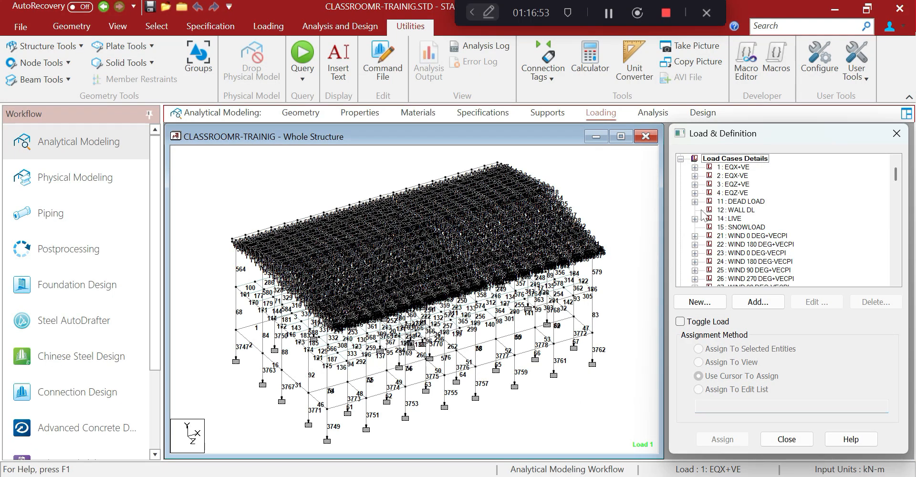
click(694, 236)
click(738, 244)
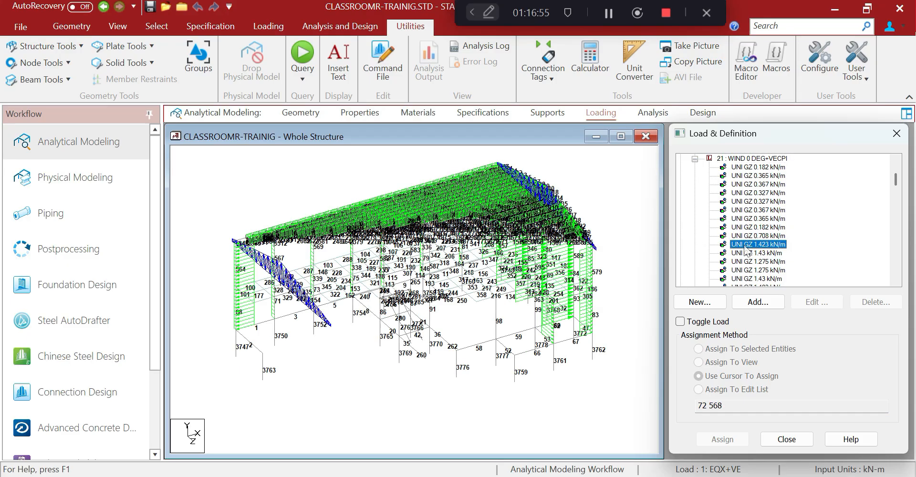
click(740, 272)
scroll(740, 279, down, 5)
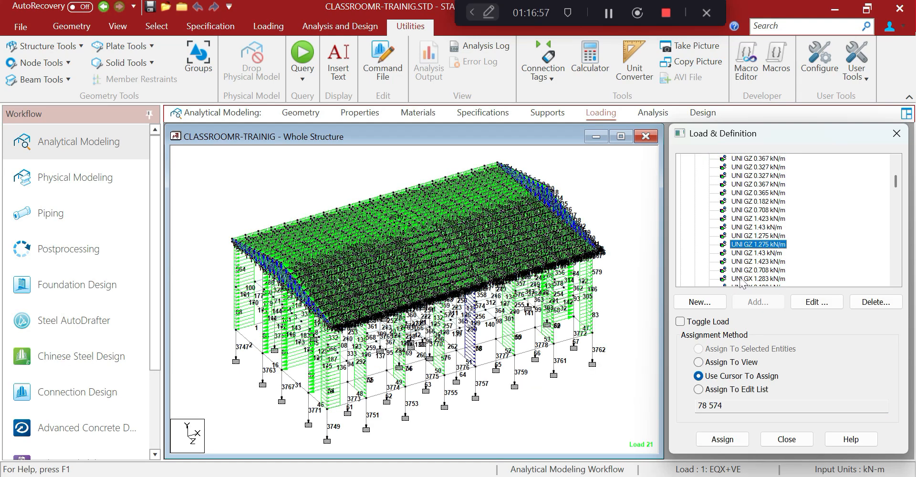
scroll(738, 278, down, 3)
middle_drag(505, 380, 428, 304)
scroll(449, 285, up, 1)
scroll(449, 285, down, 1)
scroll(428, 304, down, 1)
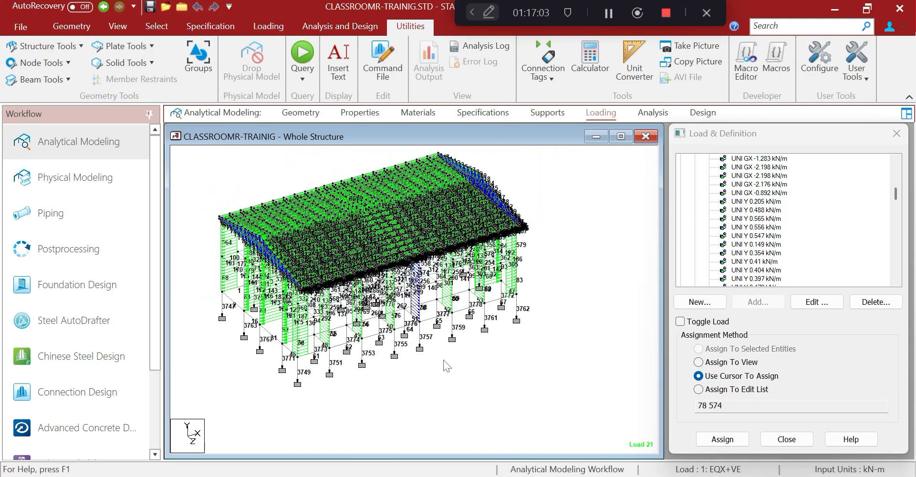
Copy the GRAVITY LOAD-DEAD member-load block in K882:P893 from Excel and return to STAAD.Pro
key(alt+Tab)
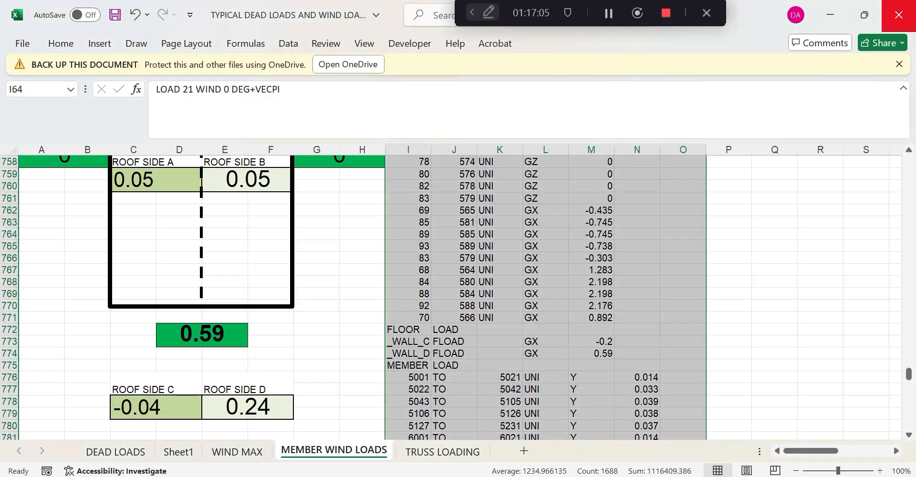
scroll(582, 341, down, 20)
scroll(556, 386, down, 14)
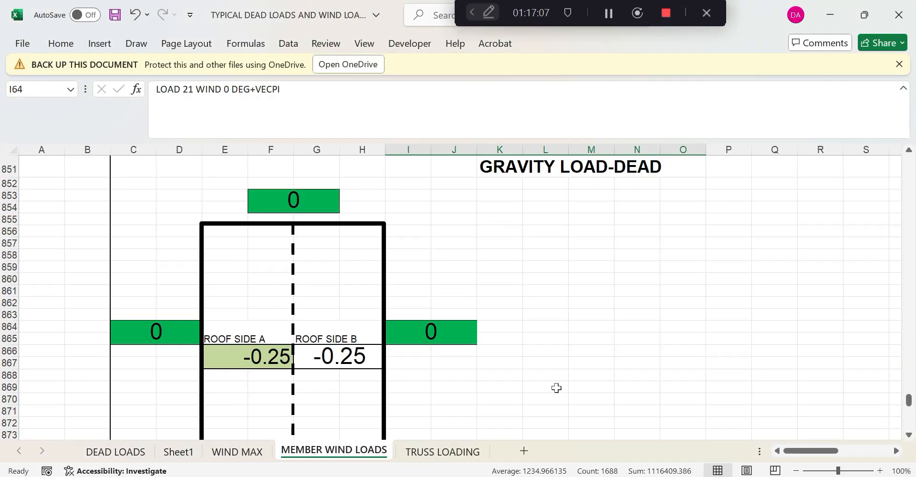
scroll(557, 387, up, 3)
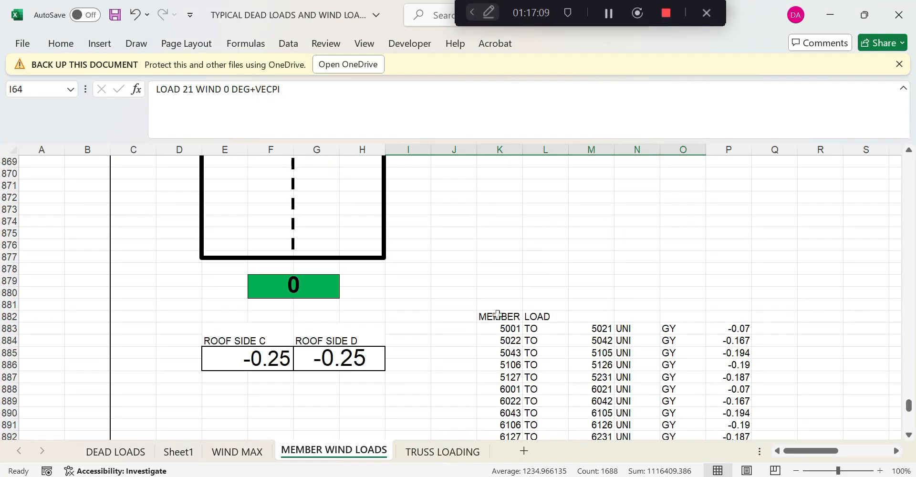
drag(497, 315, 741, 414)
right_click(513, 282)
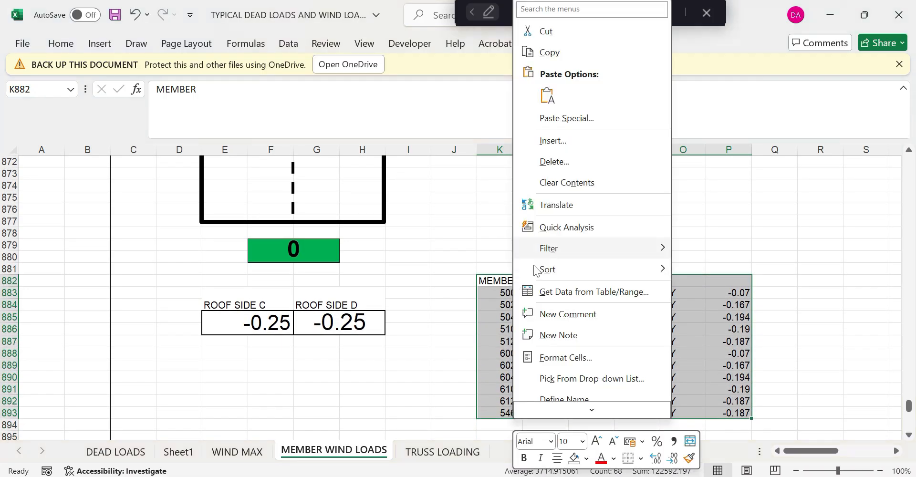
click(553, 51)
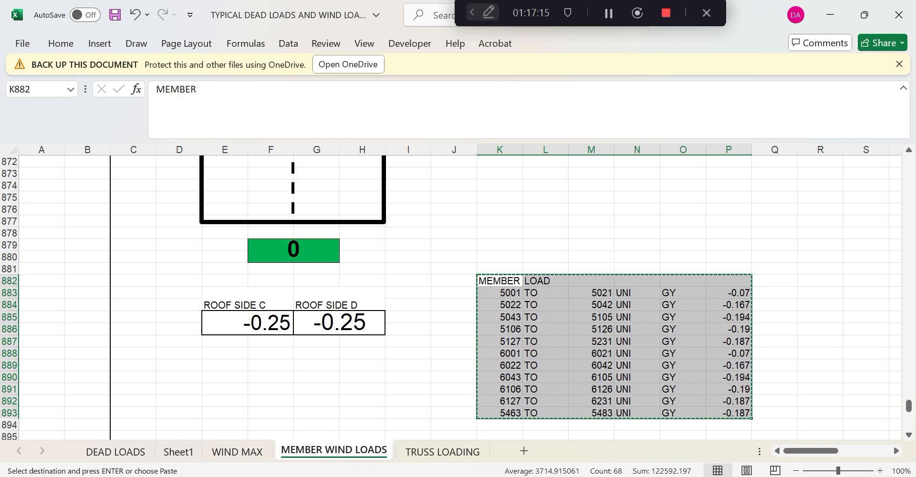
key(alt+Tab)
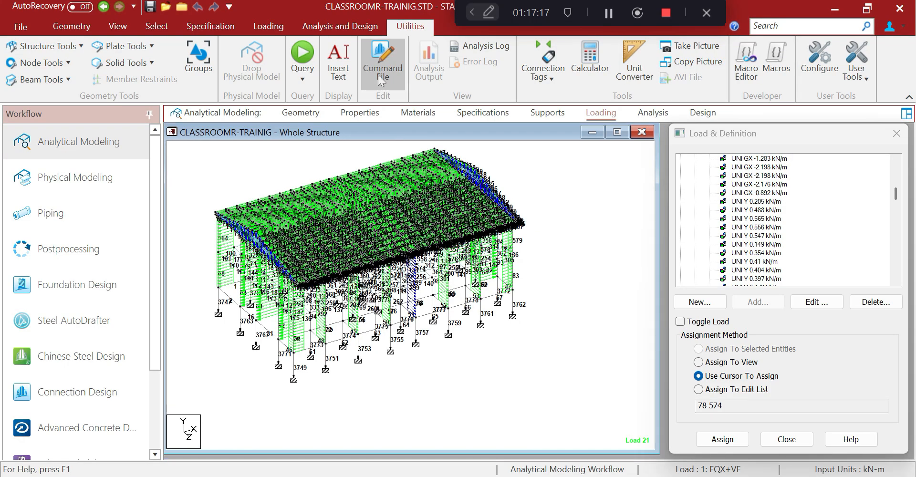
Paste the roof MEMBER LOAD block for members 5001–5483 below LOAD 11's dead member load
click(377, 72)
click(888, 162)
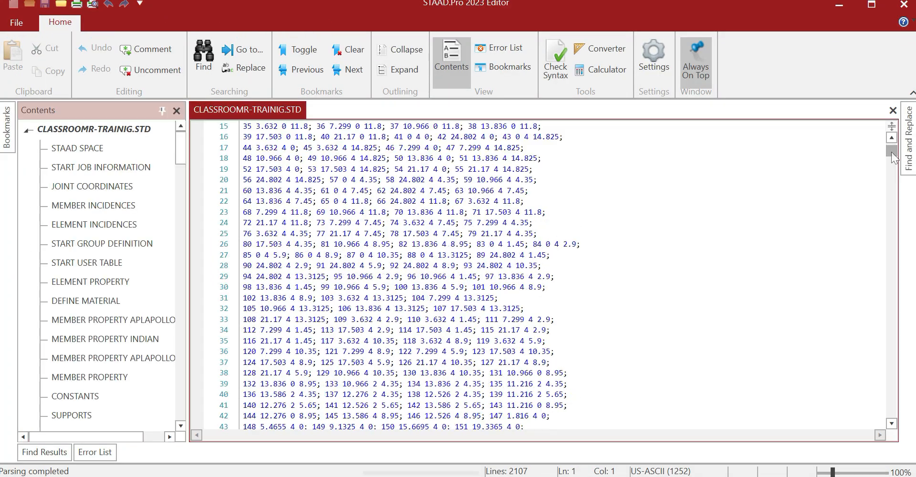
drag(890, 152, 857, 335)
click(365, 373)
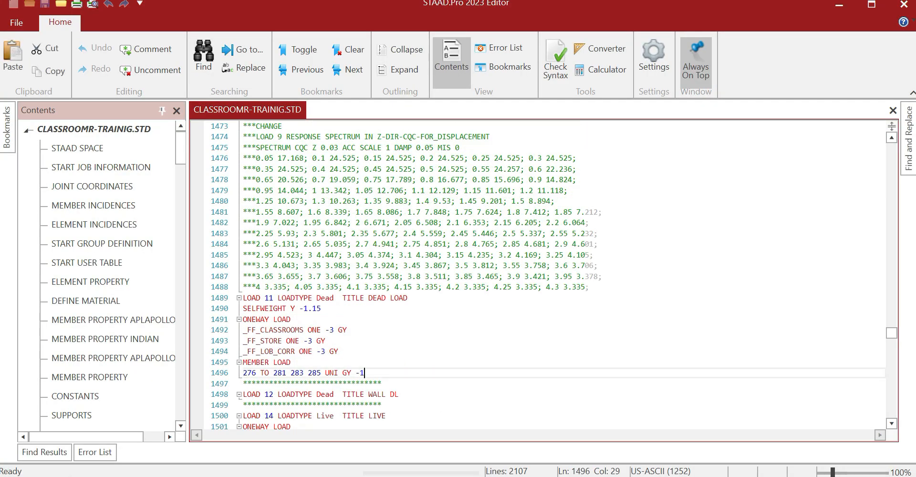
key(Return)
key(Return)
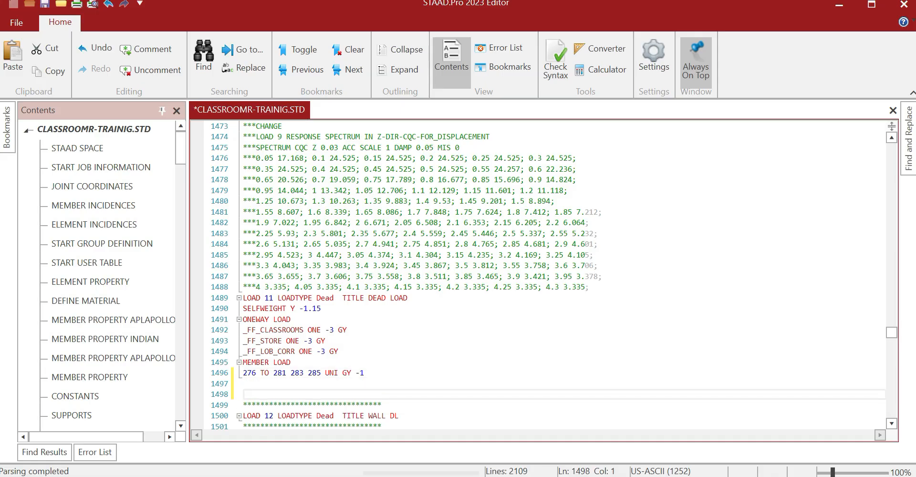
key(ctrl+v)
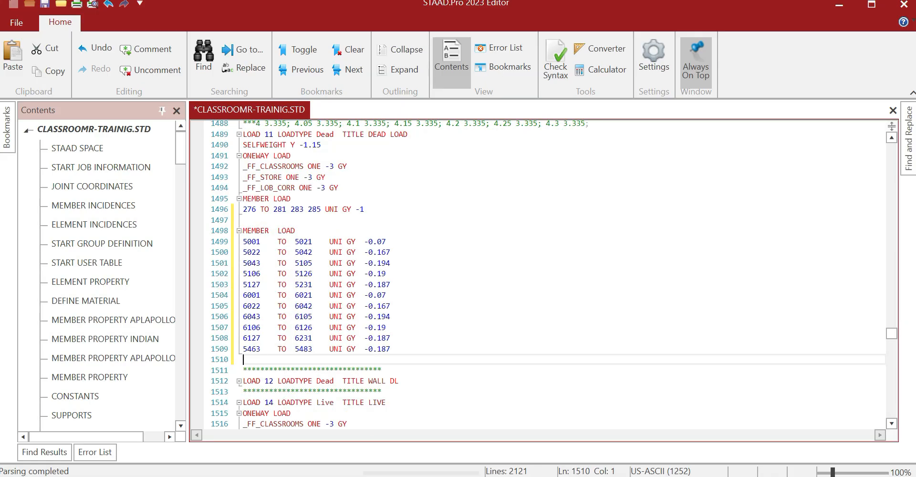
Select the roof live-load member block K937:P948 in the Excel workbook
click(828, 7)
click(468, 476)
scroll(453, 336, down, 17)
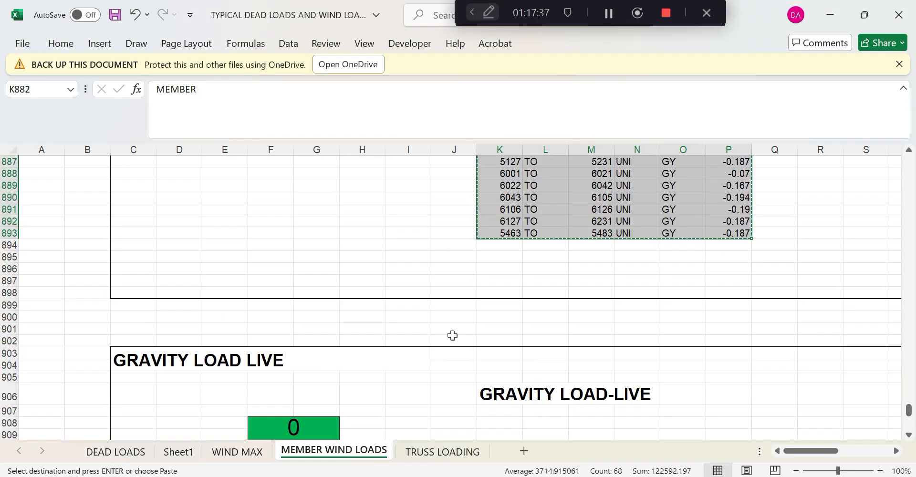
scroll(455, 348, down, 1)
drag(498, 292, 733, 428)
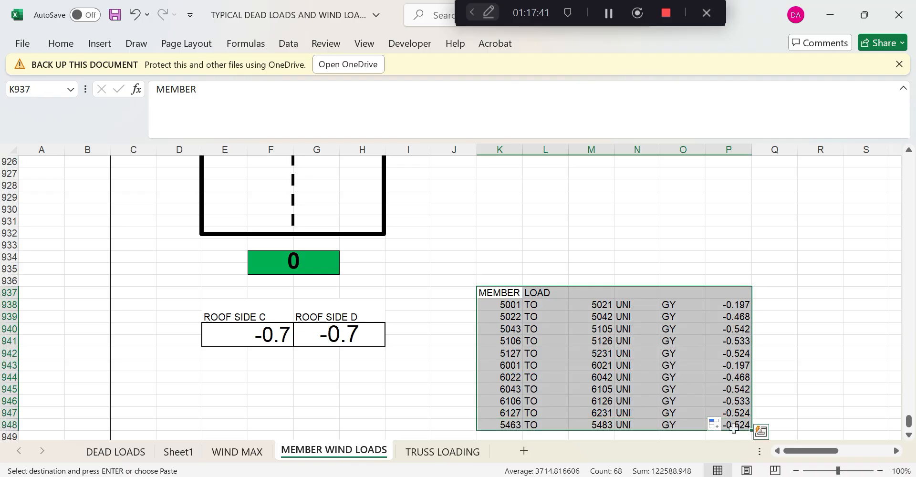
key(alt+Tab)
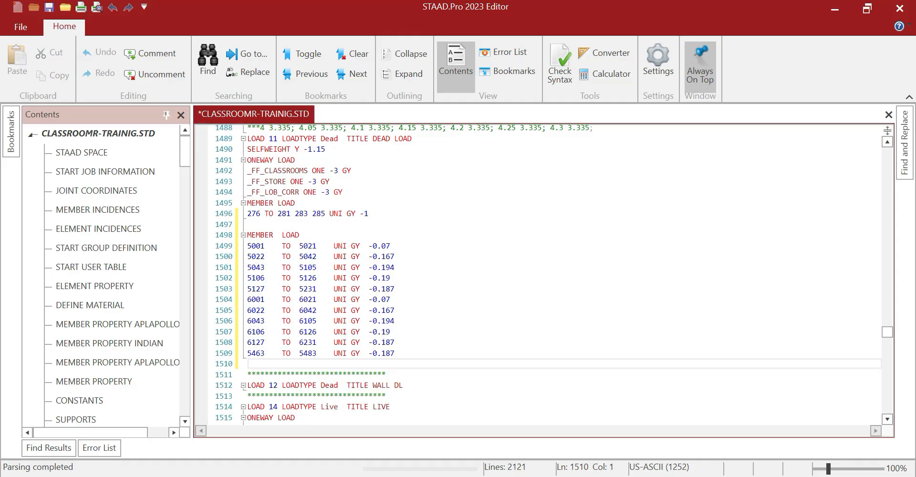
Paste the roof live MEMBER LOAD block (UNI GY -0.197 to -0.542) after LOAD 14's -2.4 member load
scroll(539, 274, down, 3)
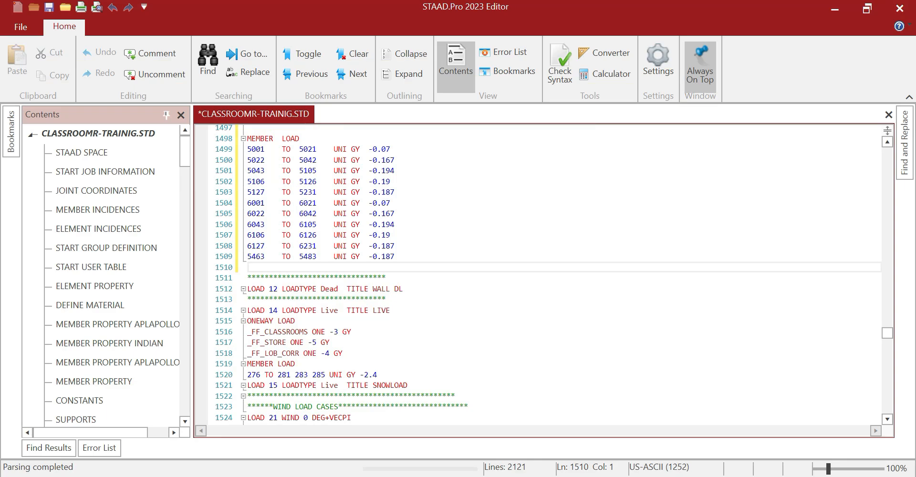
click(391, 311)
key(Return)
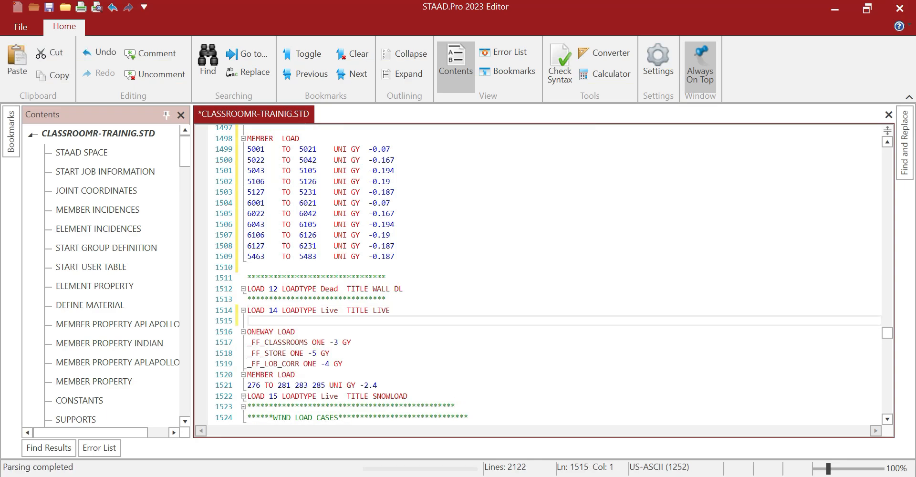
key(ctrl+v)
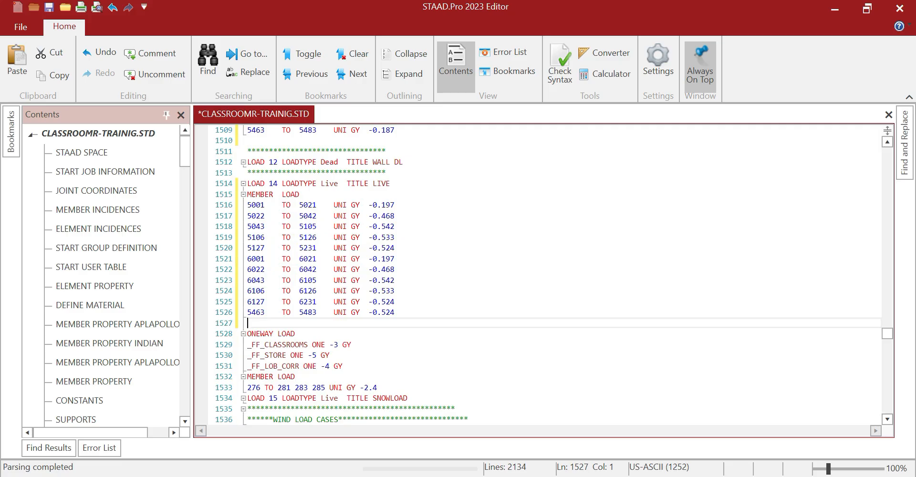
key(ctrl+z)
click(378, 259)
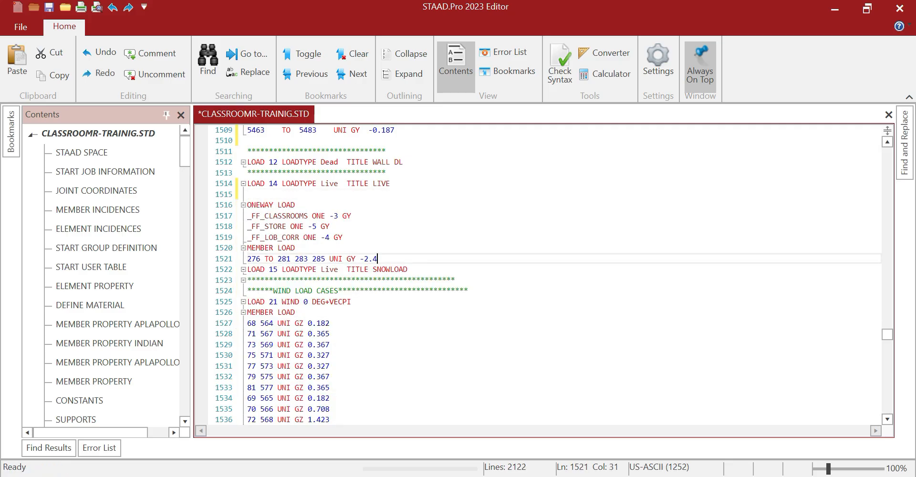
key(Return)
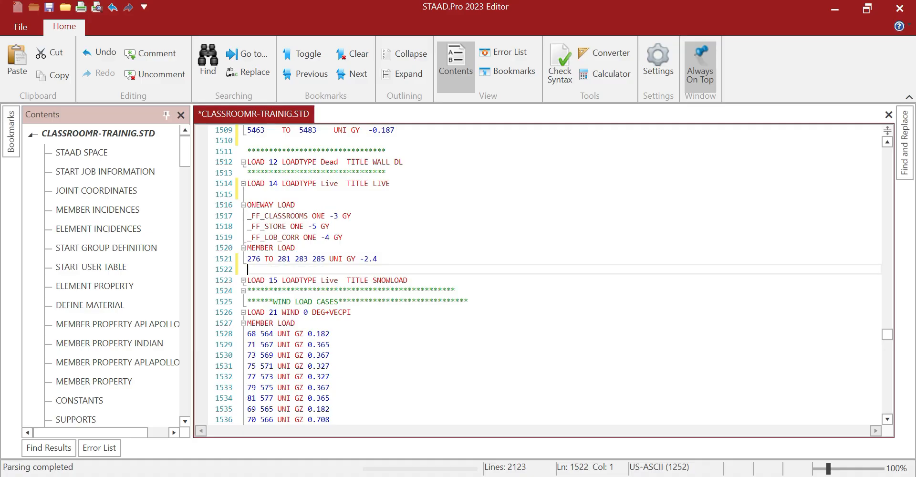
key(ctrl+v)
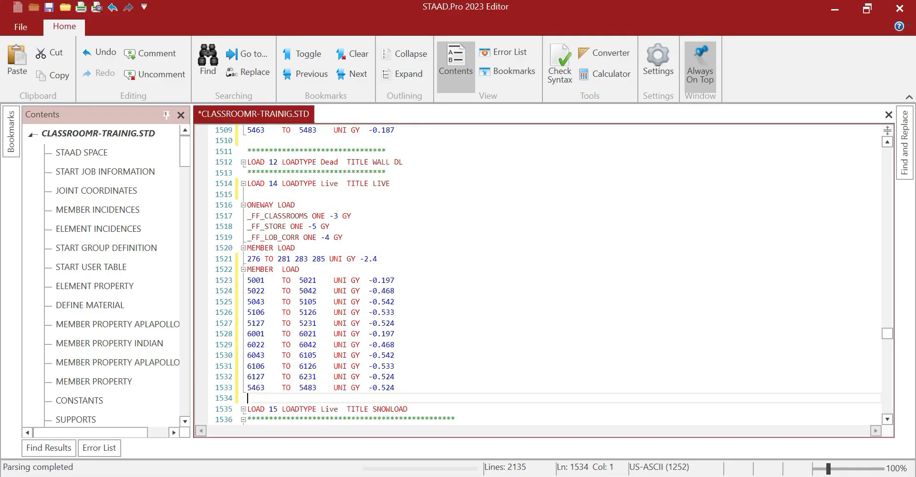
Save the command file and close the STAAD.Pro Editor
scroll(539, 274, up, 3)
click(51, 9)
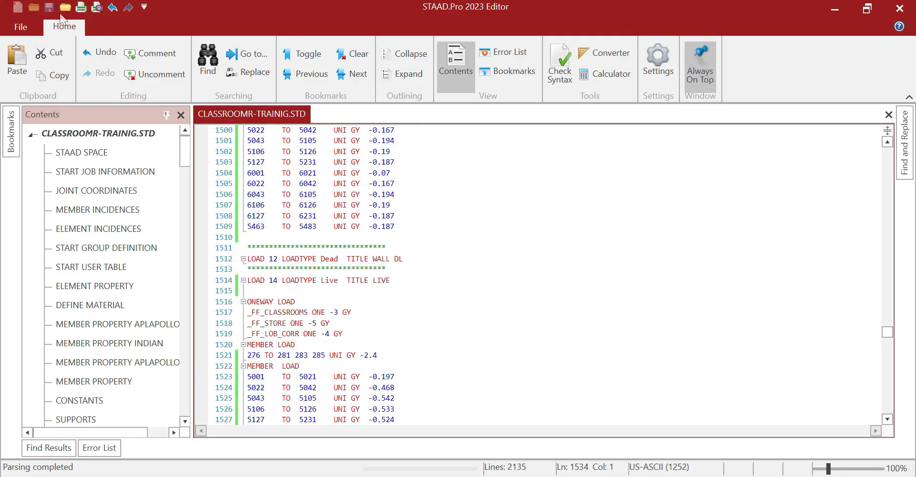
click(296, 301)
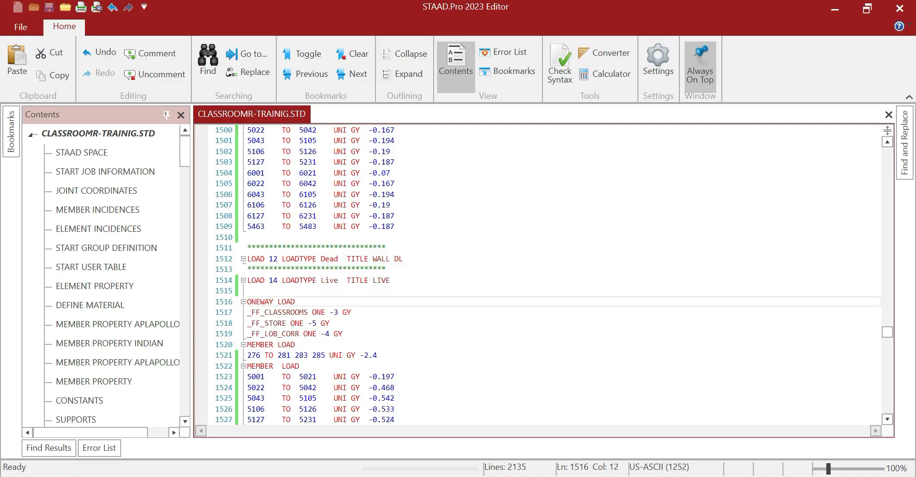
scroll(524, 229, up, 1)
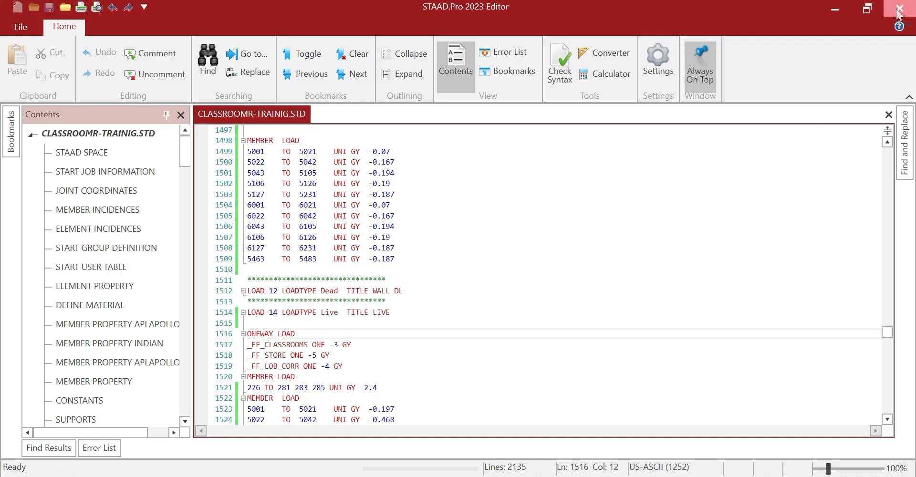
click(820, 15)
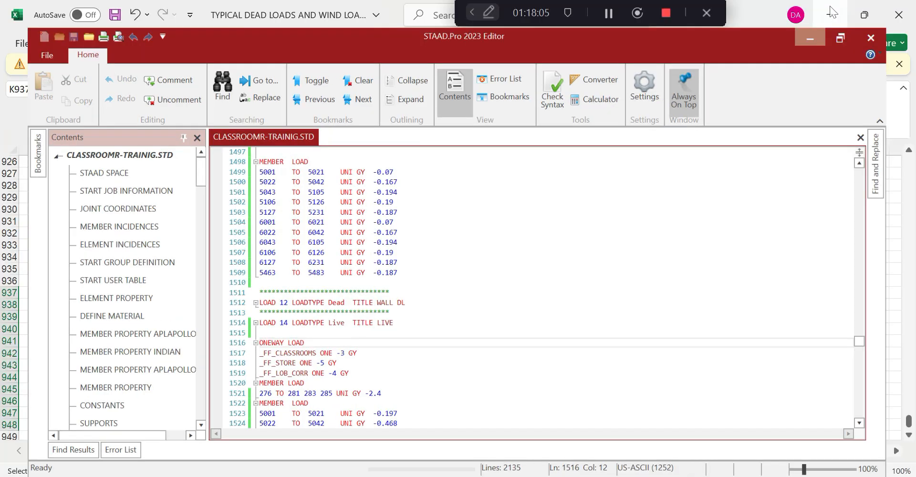
click(711, 423)
key(alt+Tab)
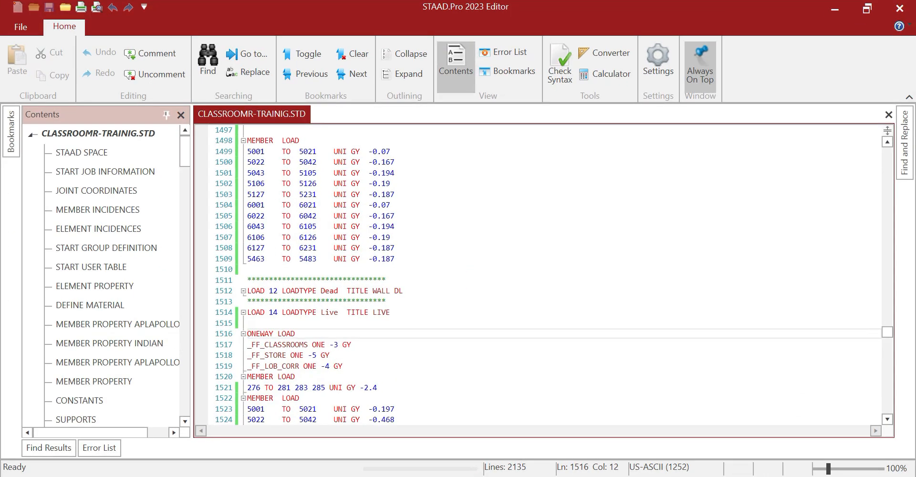
click(866, 10)
click(783, 77)
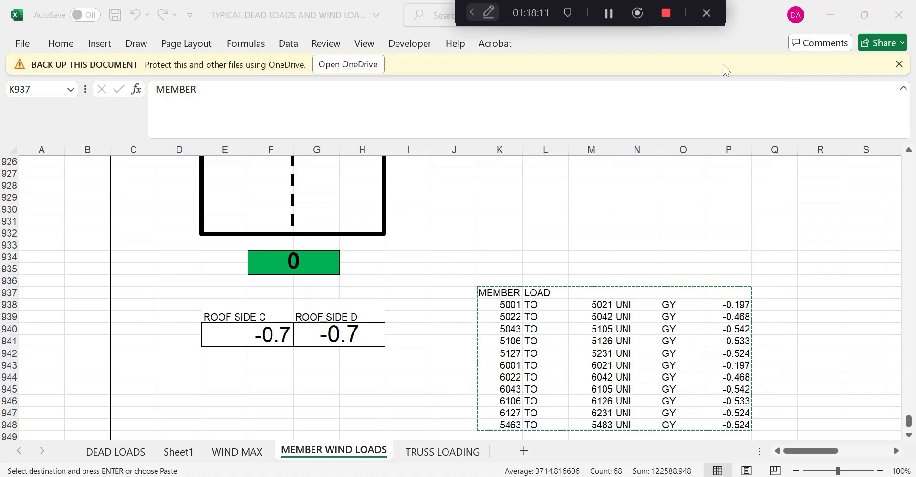